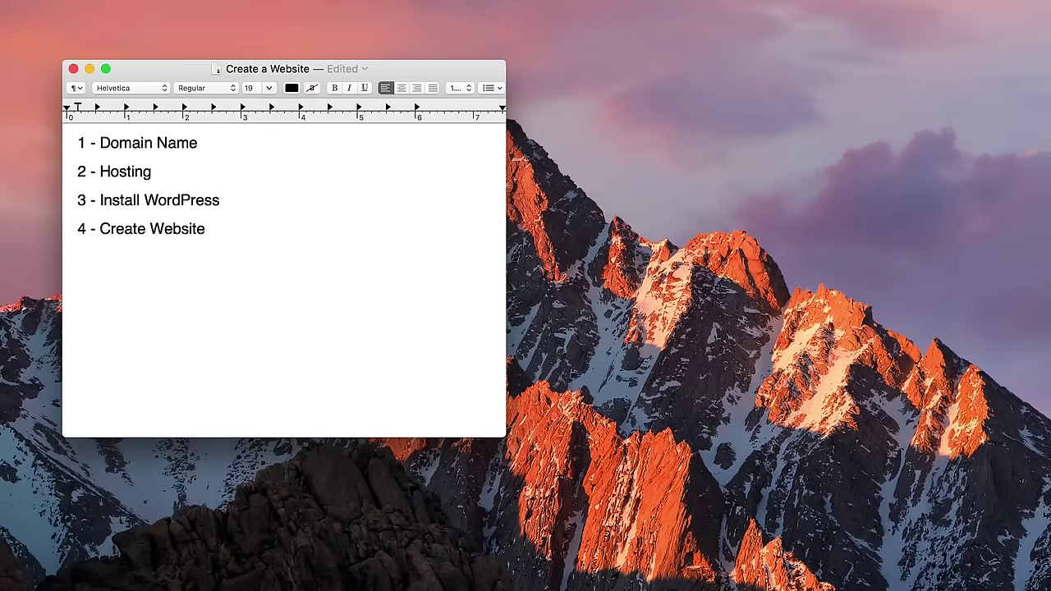
- Append the price $13/Year to the end of the '1 - Domain Name' line
left_click_drag(80, 143, 198, 141)
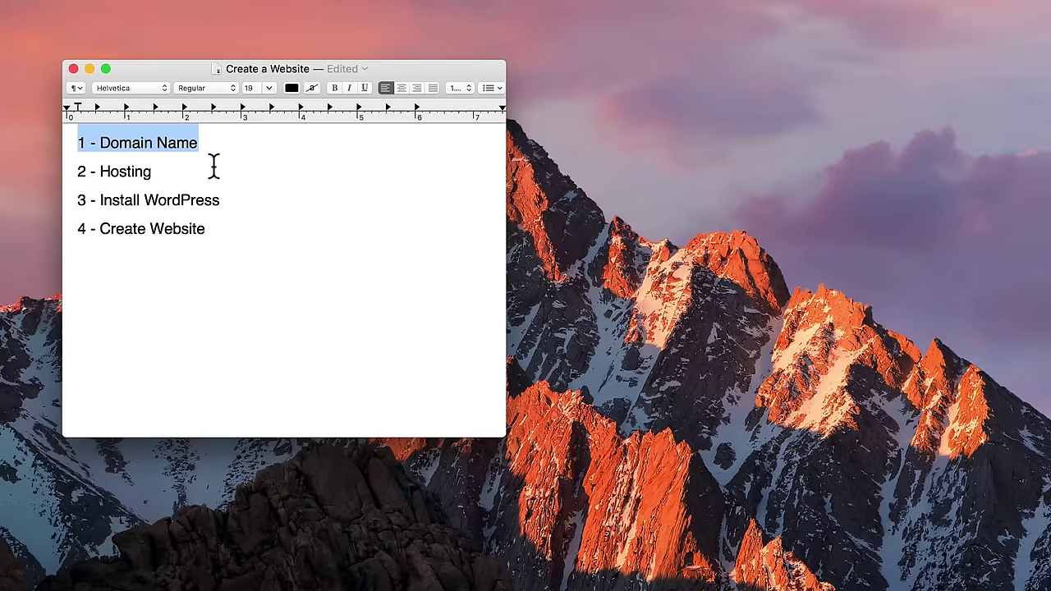
left_click(207, 141)
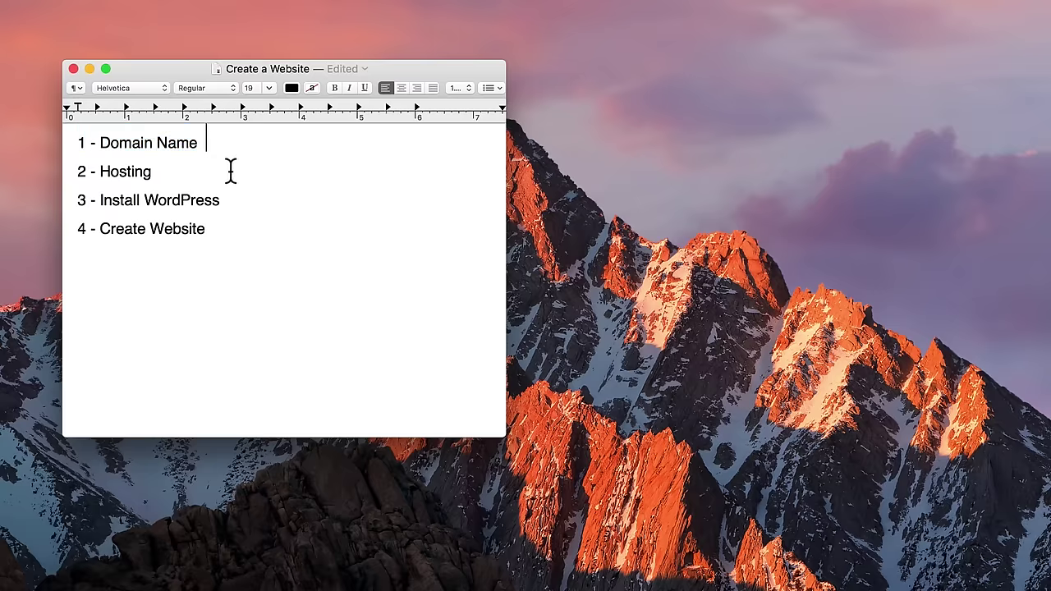
type("$13/Year")
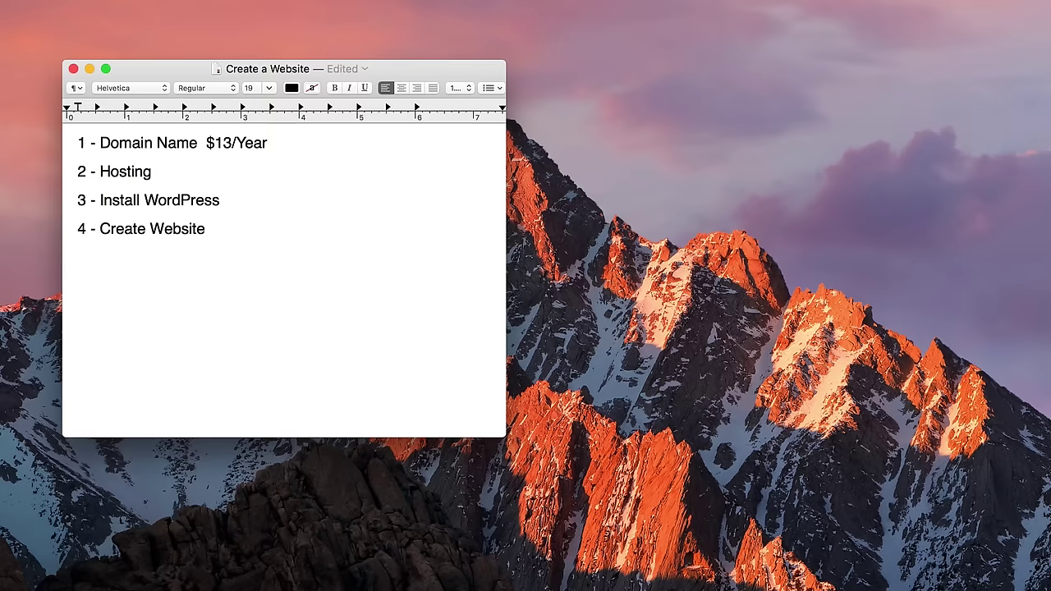
left_click_drag(77, 170, 153, 171)
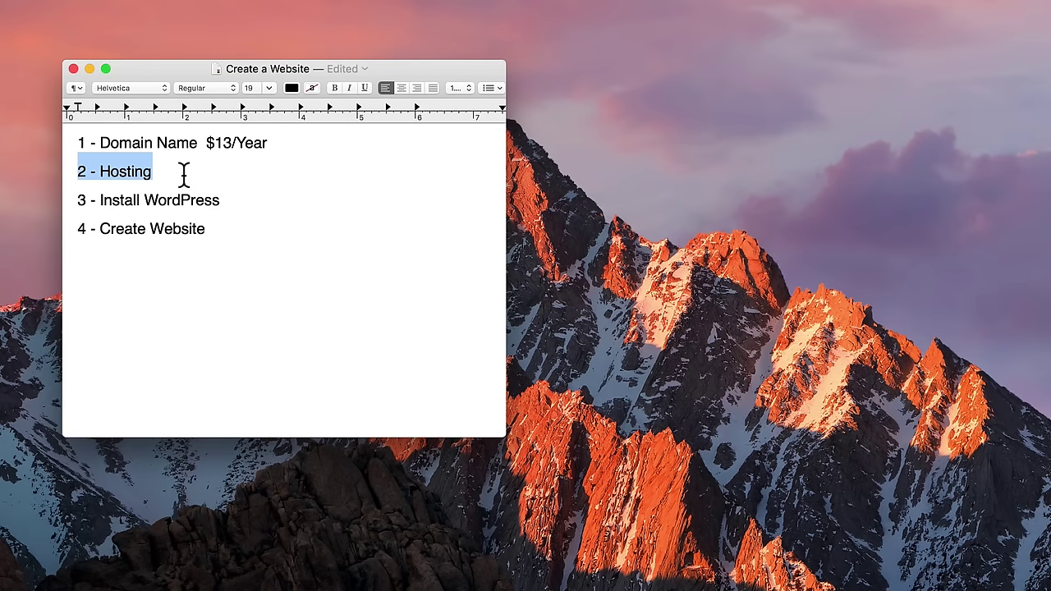
- Add ' - $10/Month' after Hosting on the second line
left_click(184, 174)
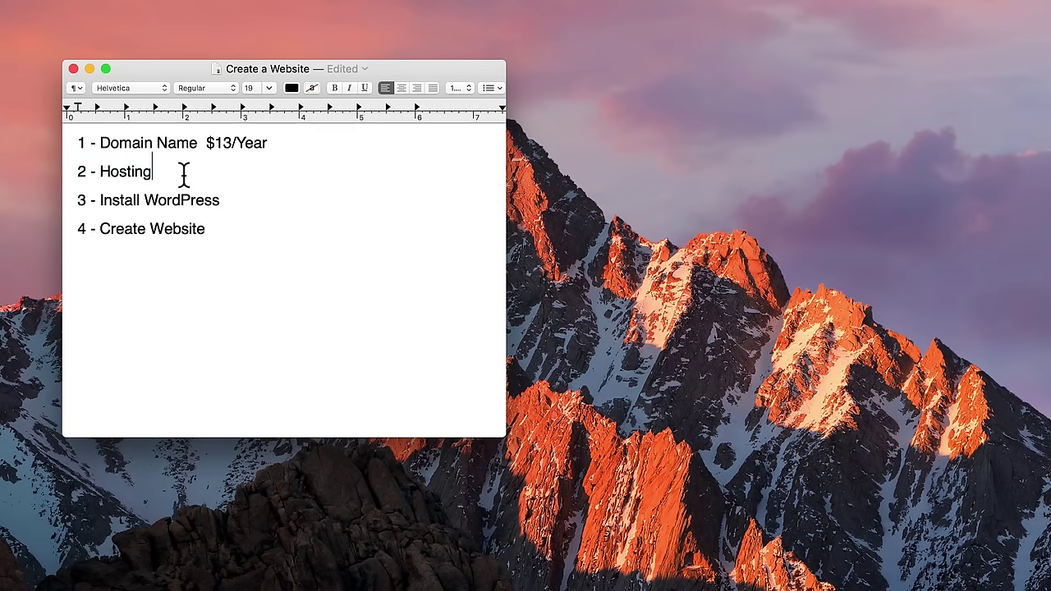
type("- $10/Month")
left_click(202, 143)
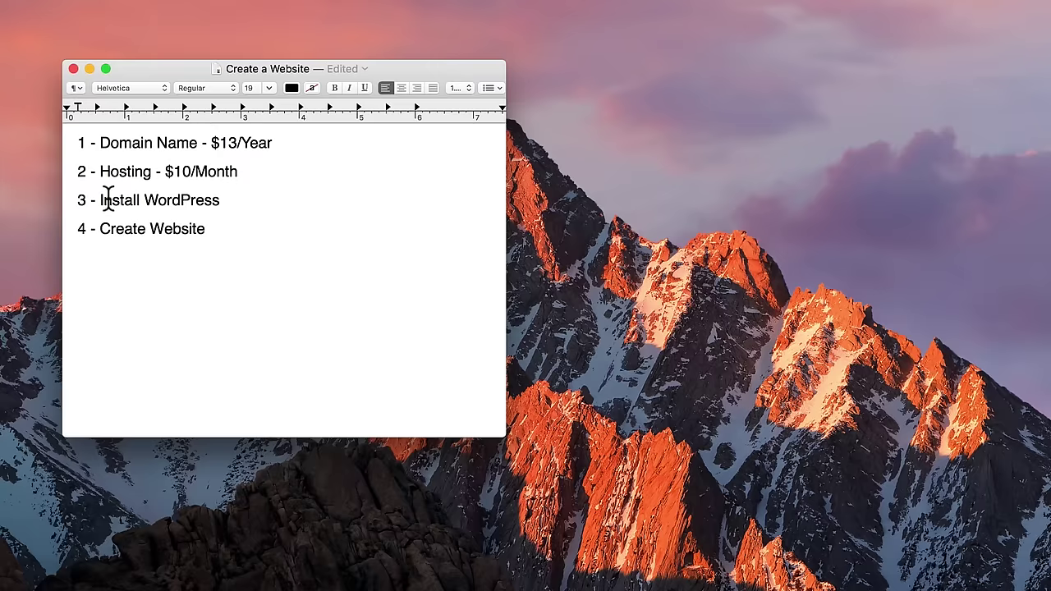
left_click_drag(78, 200, 222, 200)
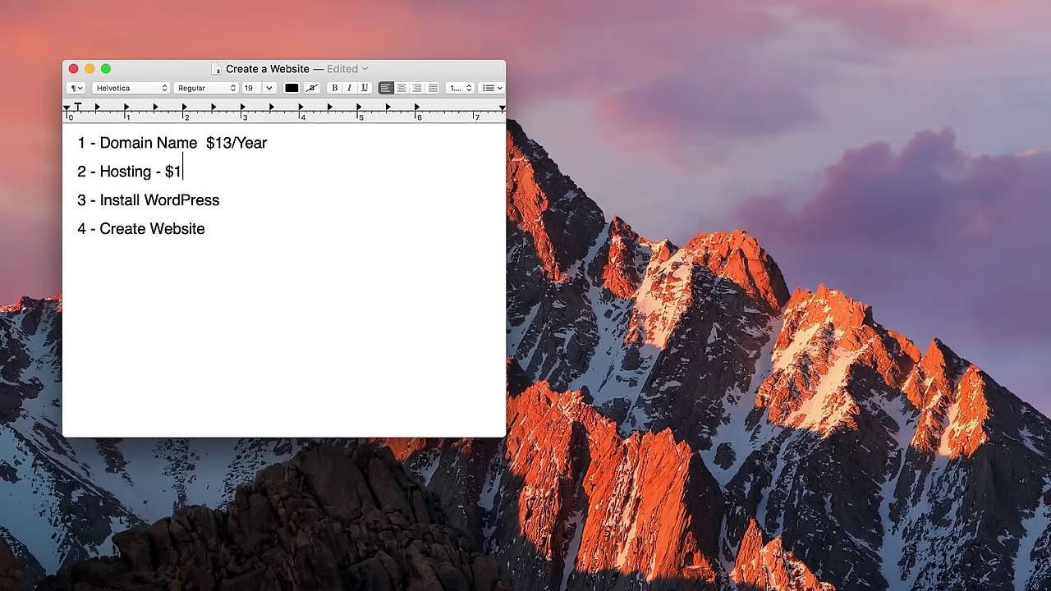
type("0/Month")
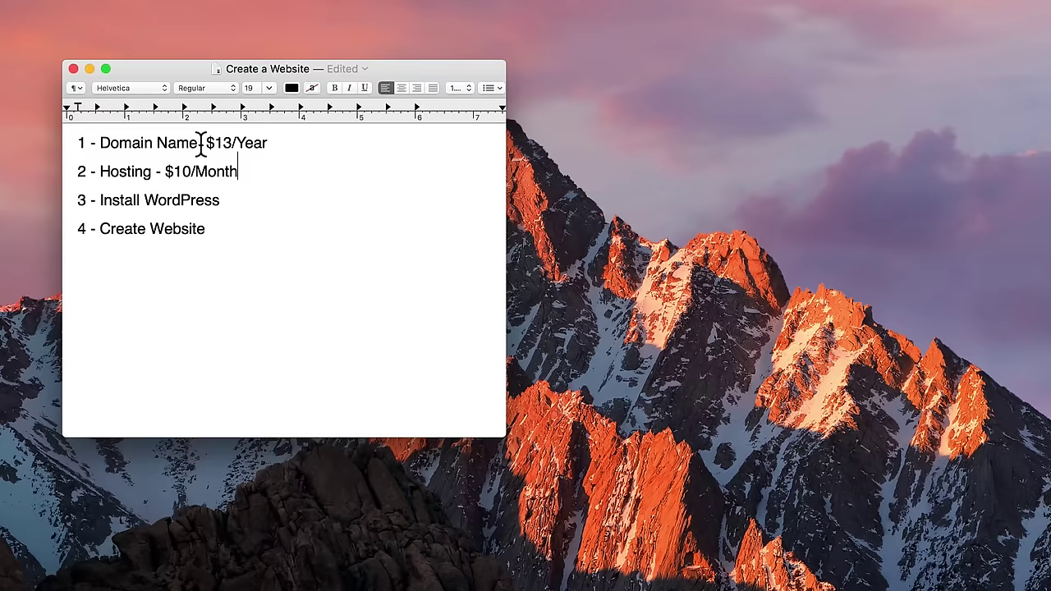
- Insert a dash between 'Domain Name' and '$13/Year'
left_click(202, 143)
type("-")
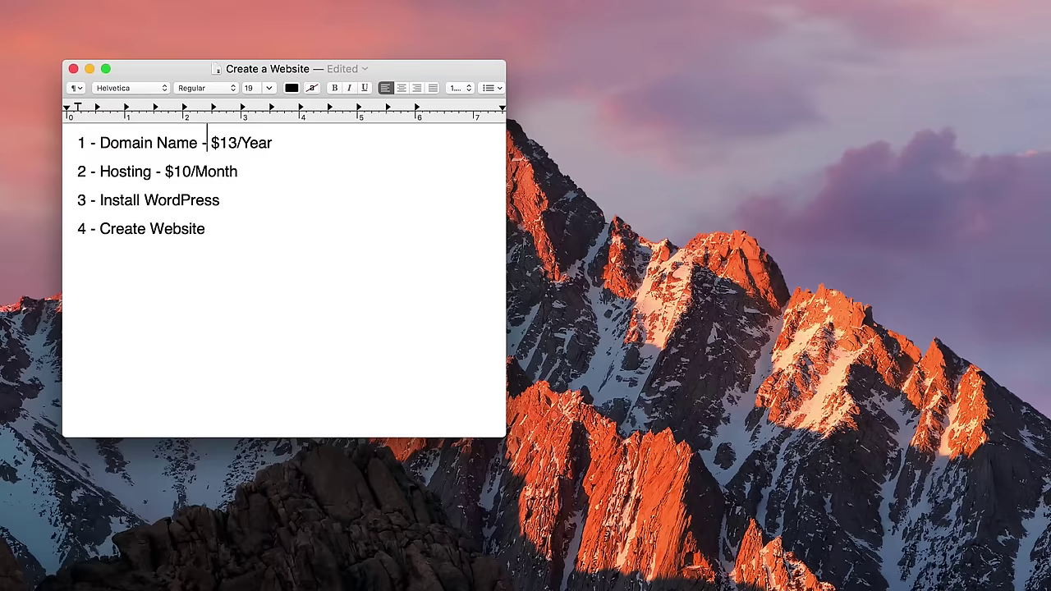
left_click_drag(78, 200, 222, 200)
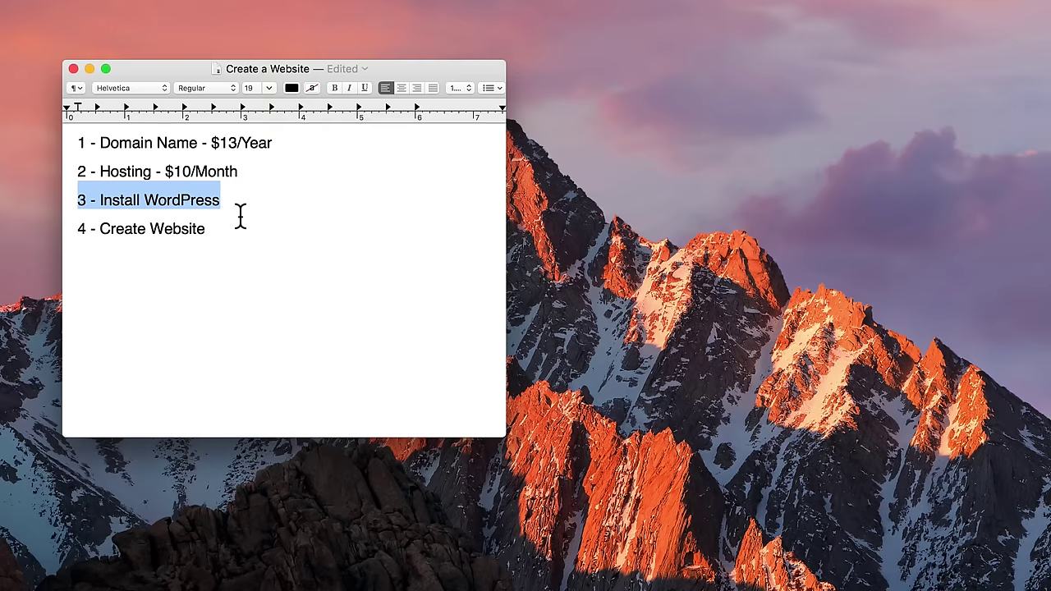
- Append ' - Free' to the Install WordPress and Create Website lines
left_click(238, 199)
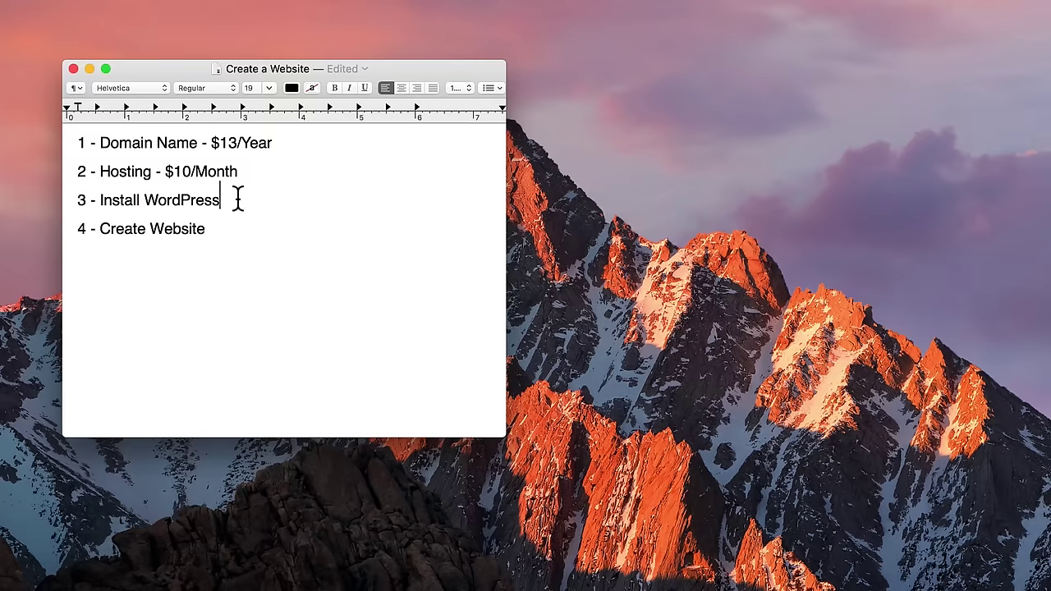
type("- Free")
left_click_drag(77, 228, 206, 229)
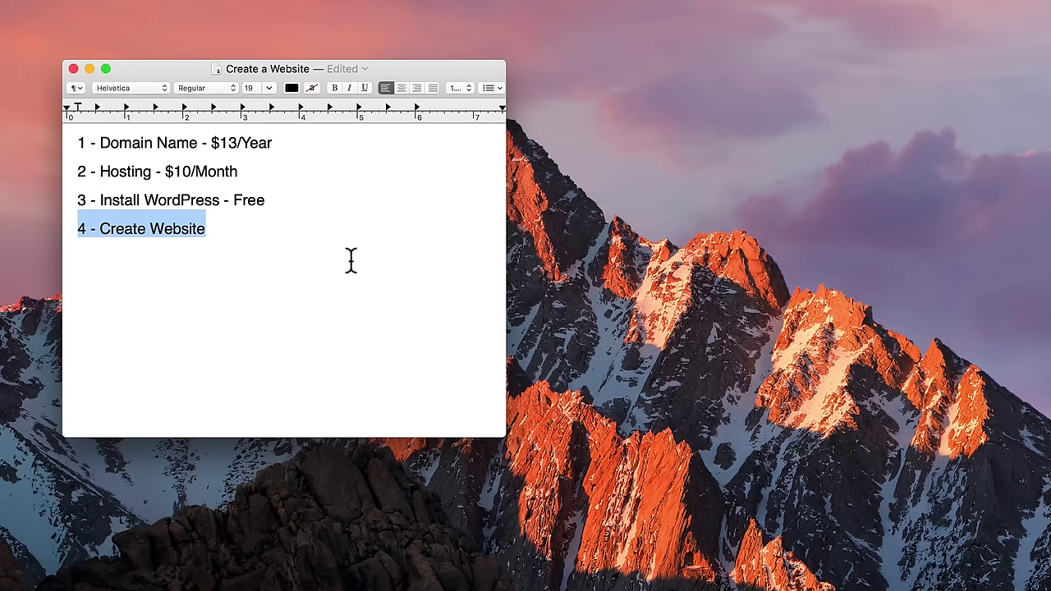
left_click(248, 276)
type("- Fr")
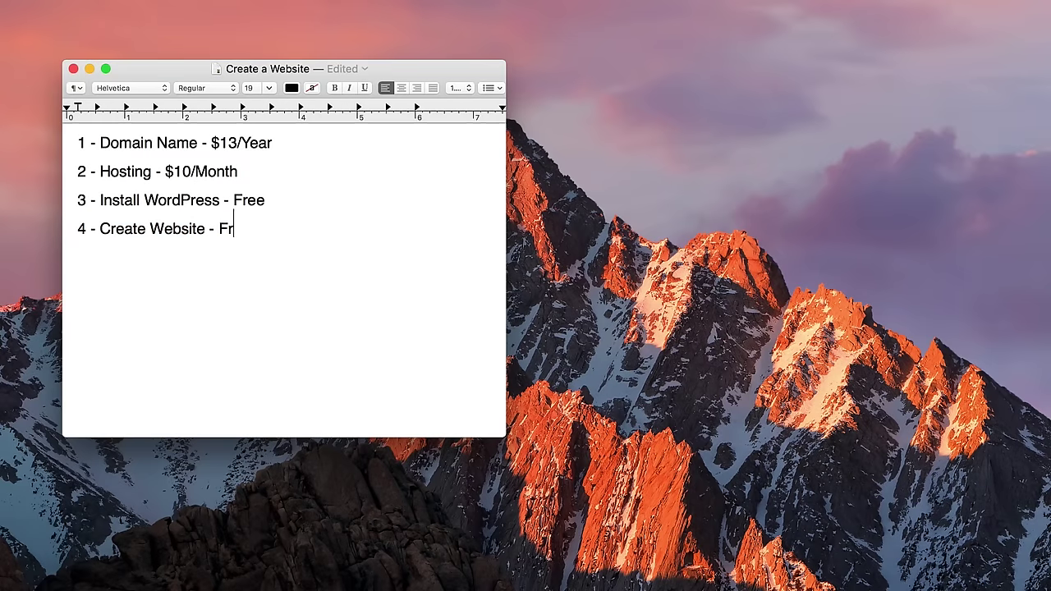
type("ee")
- Try a bold $10.37 total on a new line, delete it, and minimize the list window
key("Return")
key("Return")
key("super+b")
type("$10.37")
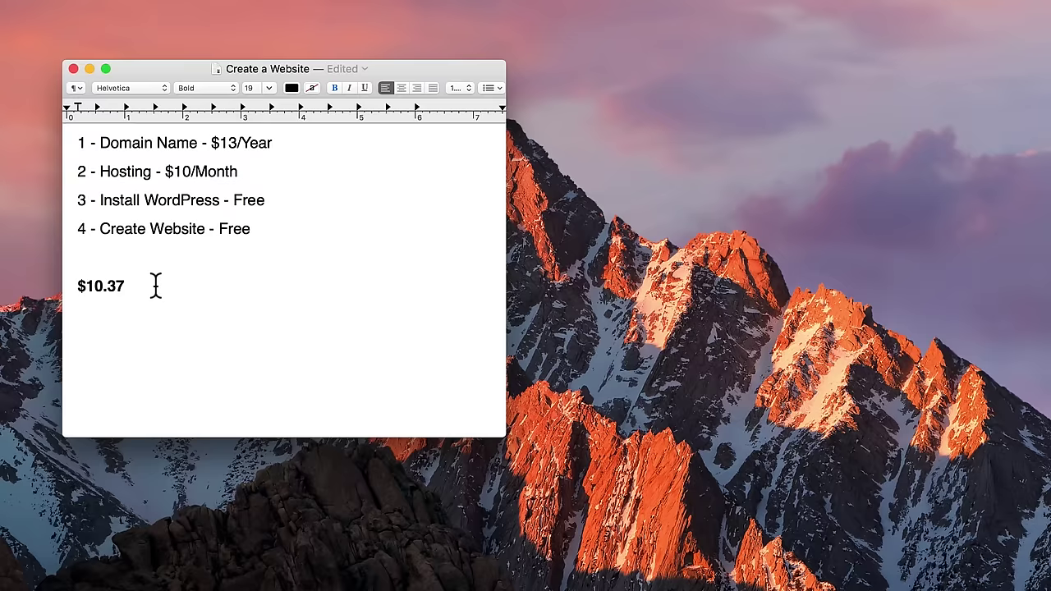
left_click_drag(155, 284, 56, 280)
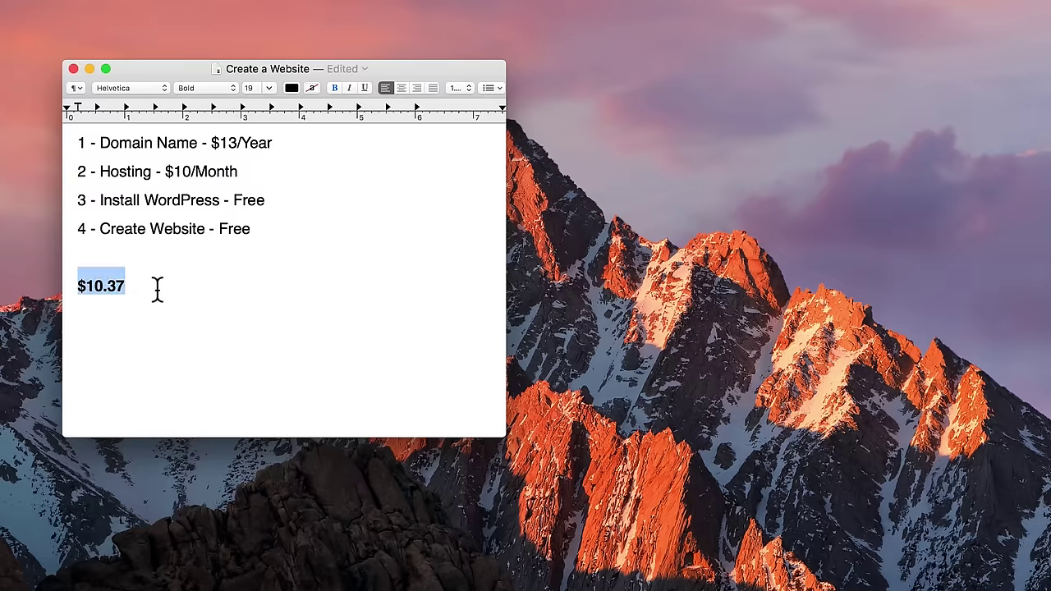
key("BackSpace")
key("BackSpace")
key("BackSpace")
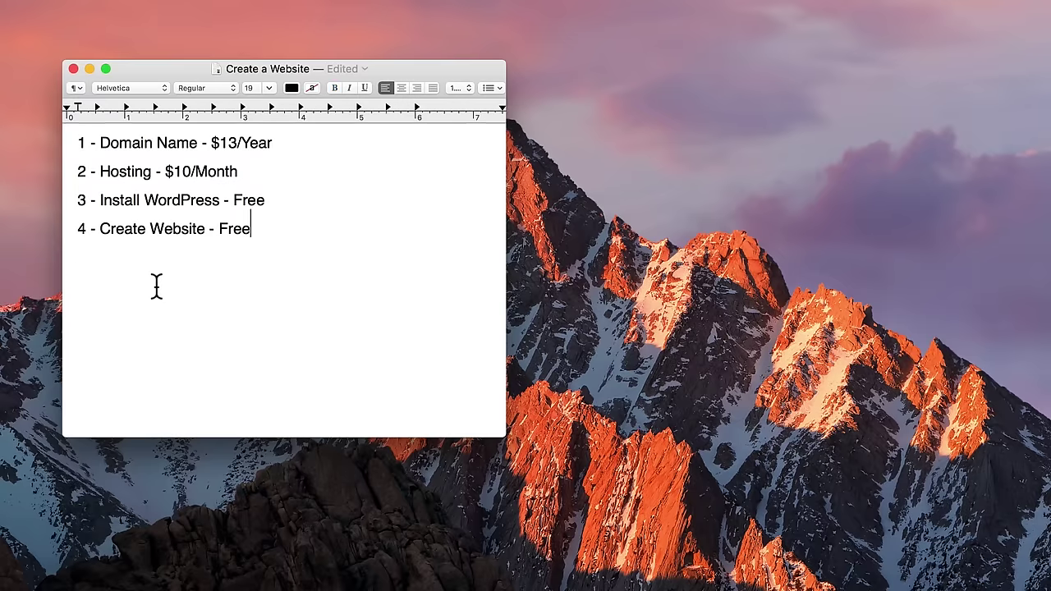
left_click(89, 68)
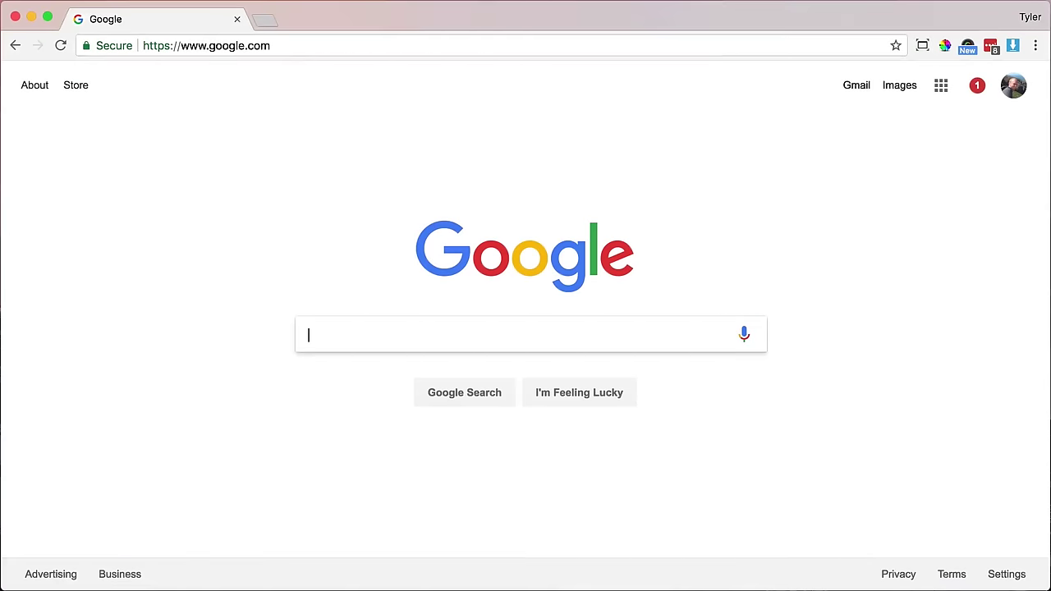
- Load hostgator.com in Chrome's address bar
left_click(290, 48)
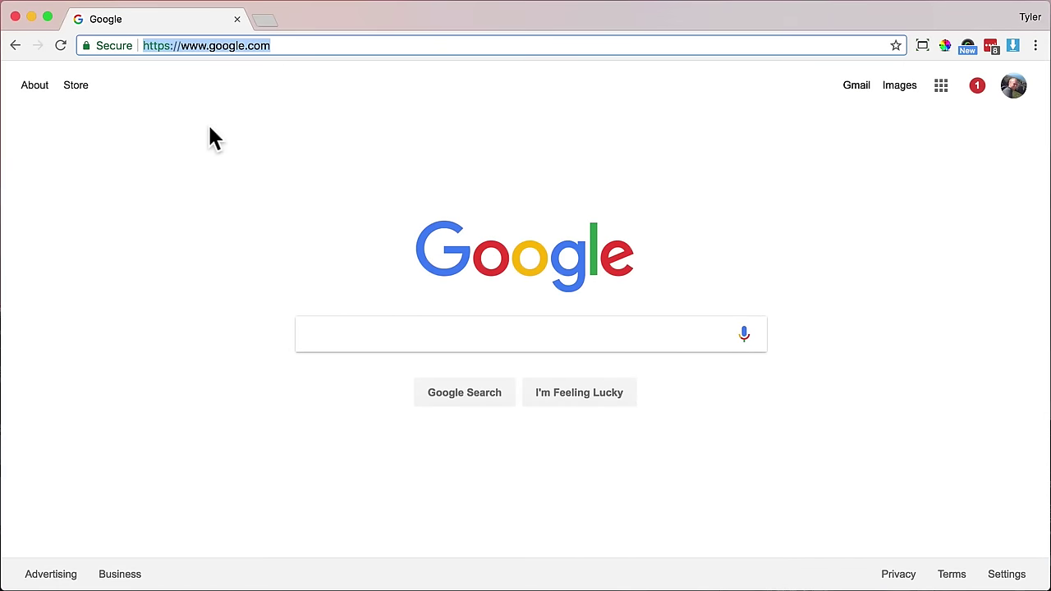
type("hostg")
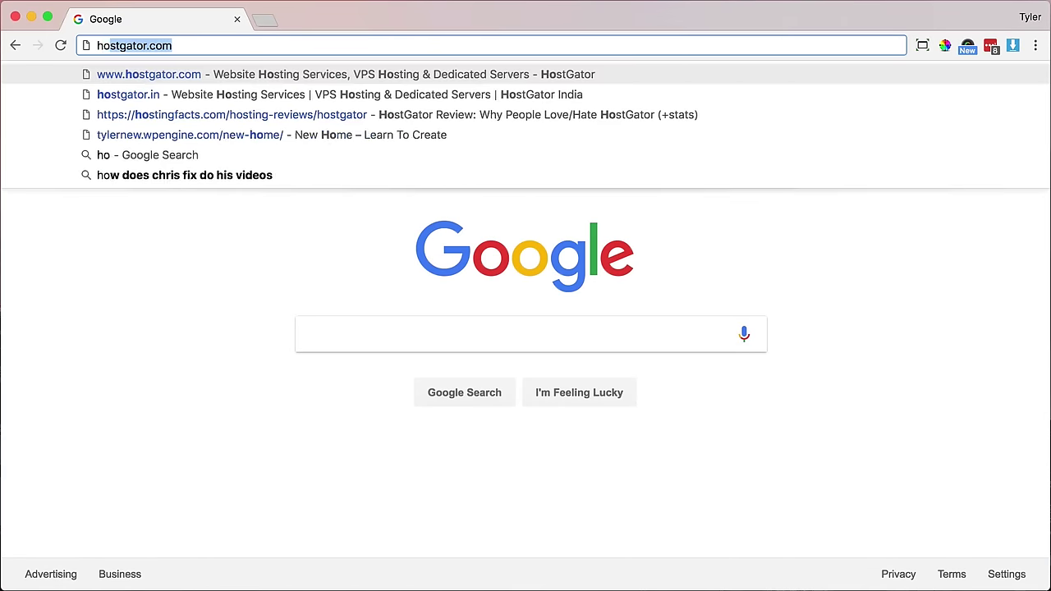
type("ator.")
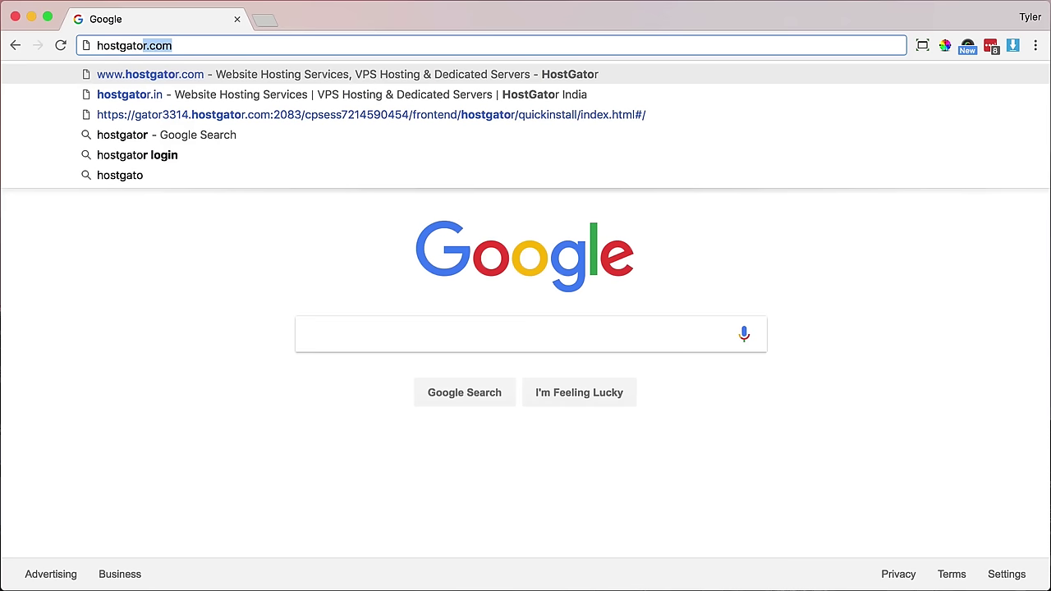
type("com")
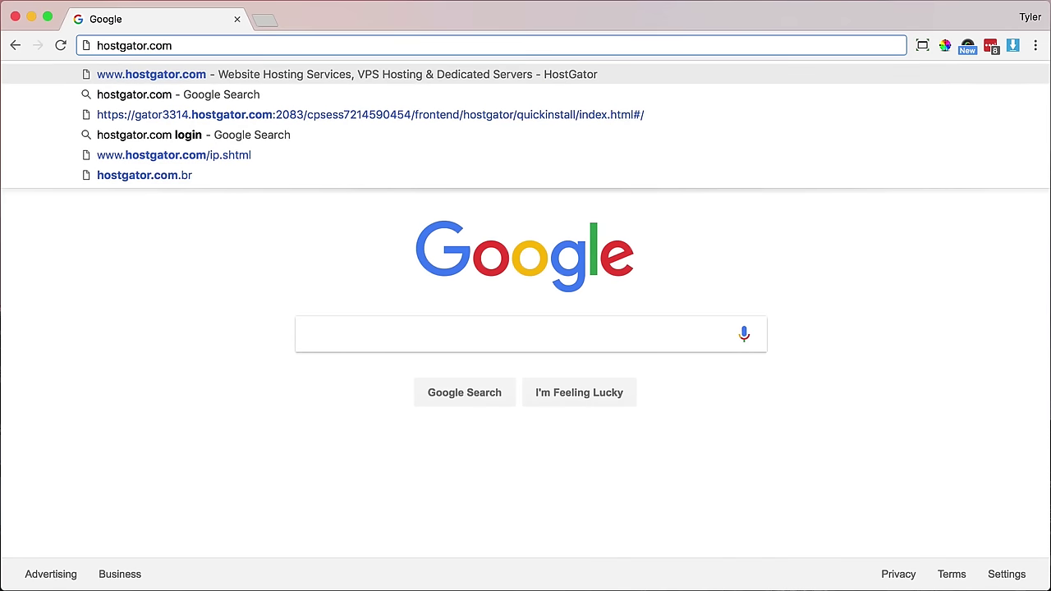
key("Return")
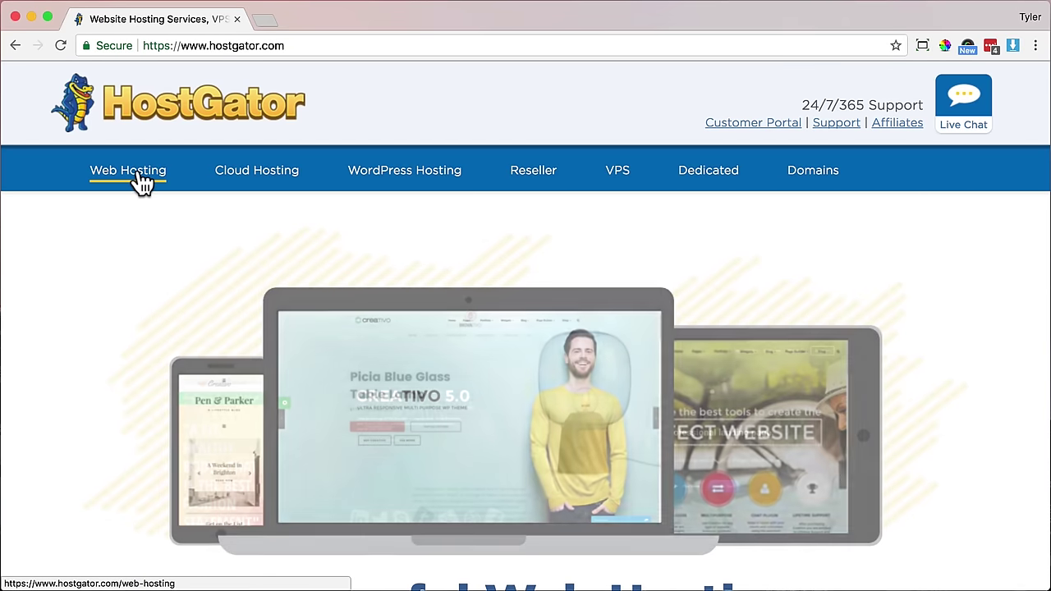
- Open HostGator's Web Hosting page and view the Hatchling, Baby and Business plan cards
left_click(142, 182)
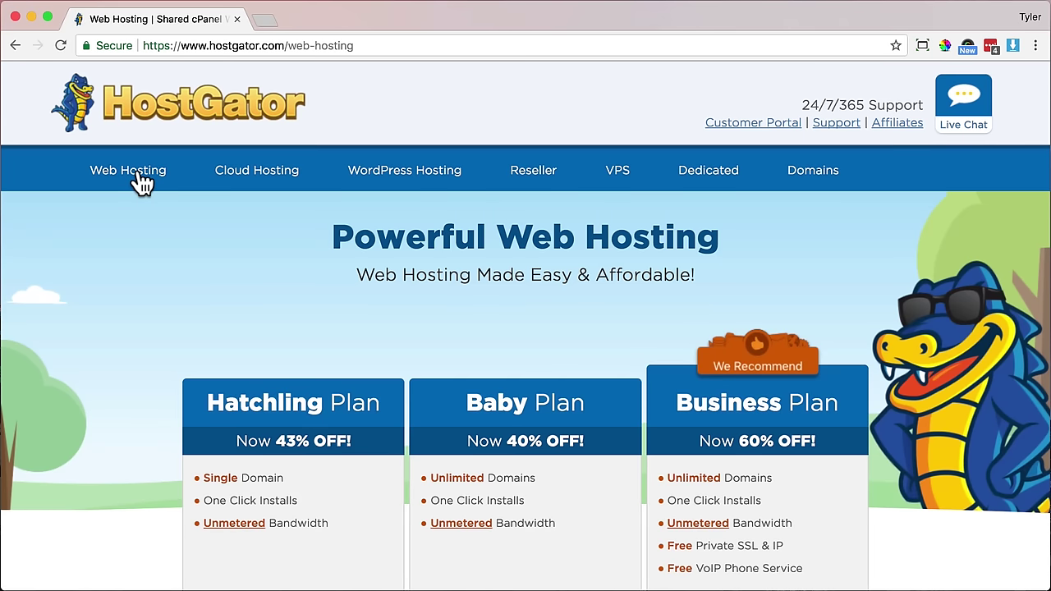
scroll(150, 254, "down", 3)
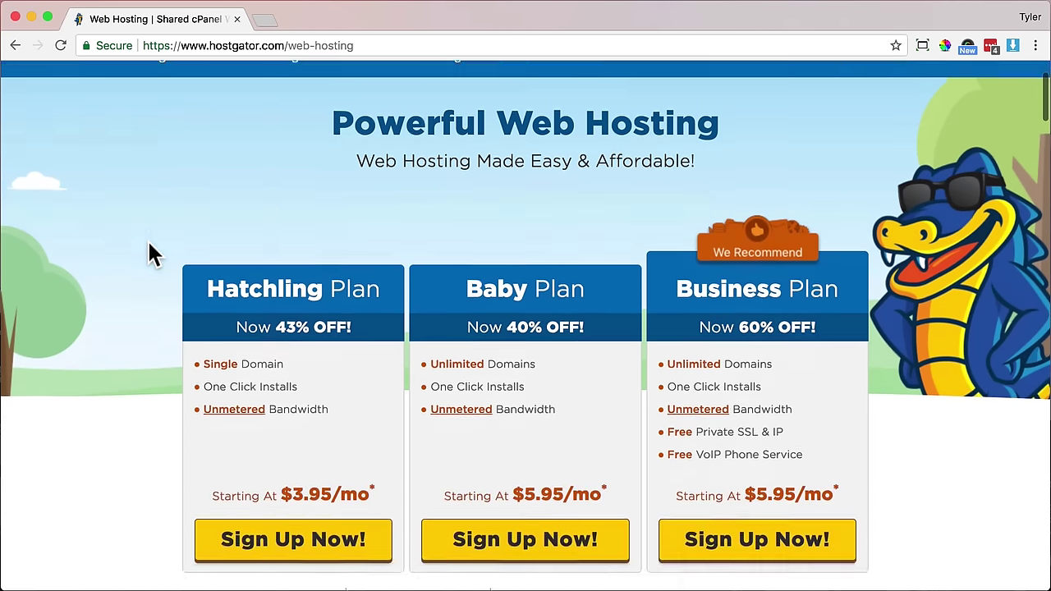
scroll(150, 254, "up", 1)
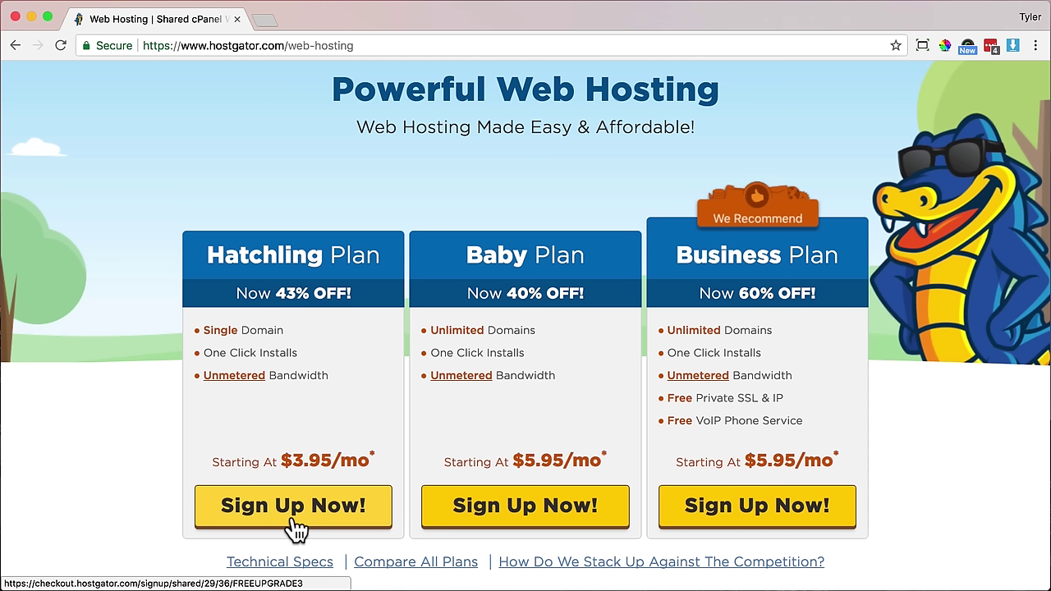
- Start the Hatchling signup, try the owned-domain field with ialreadyownit.com, then clear it
left_click(294, 519)
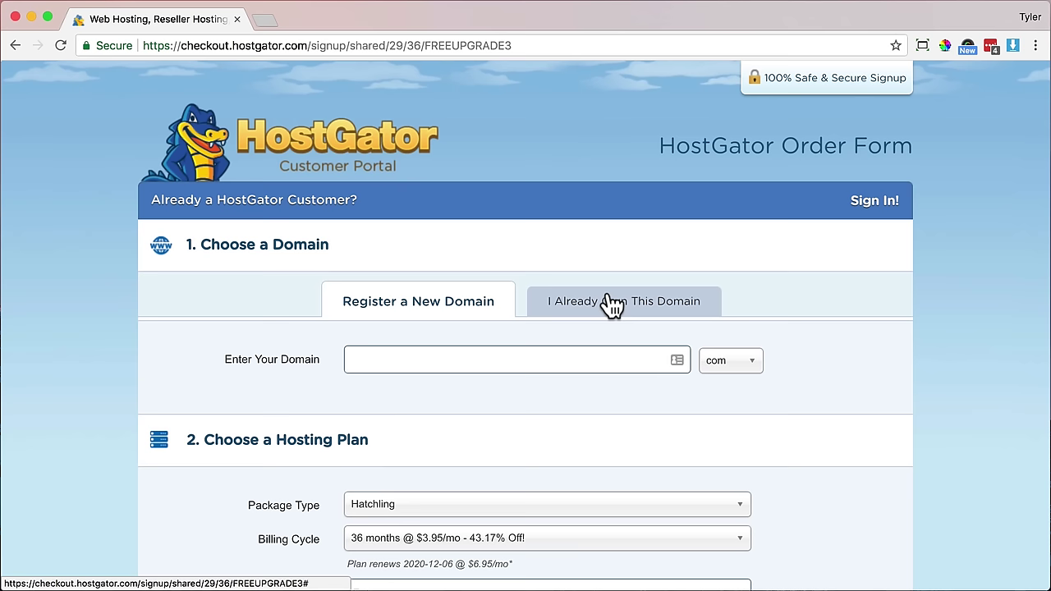
left_click(612, 302)
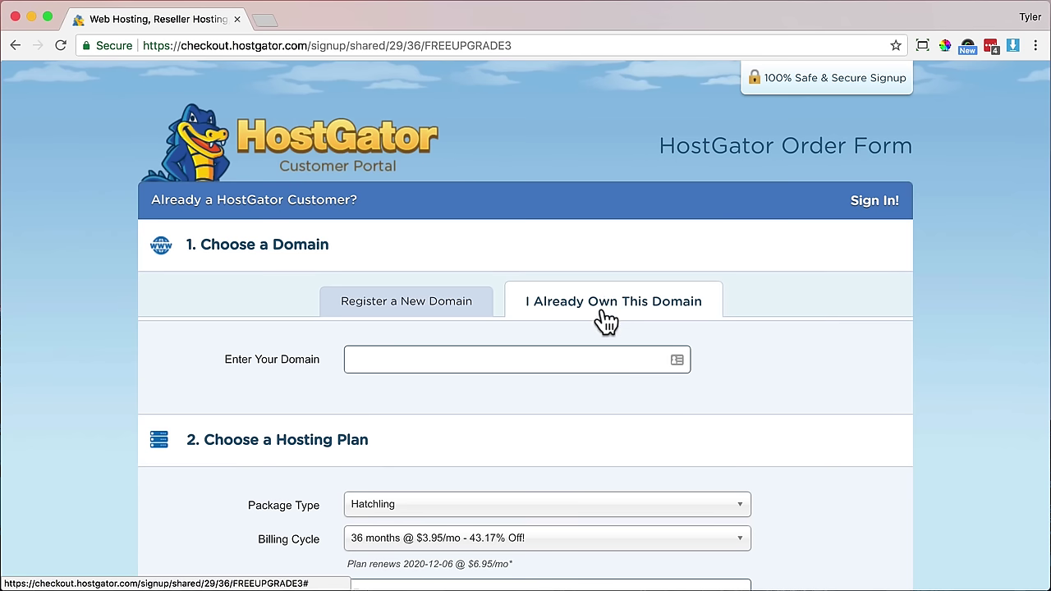
left_click(522, 360)
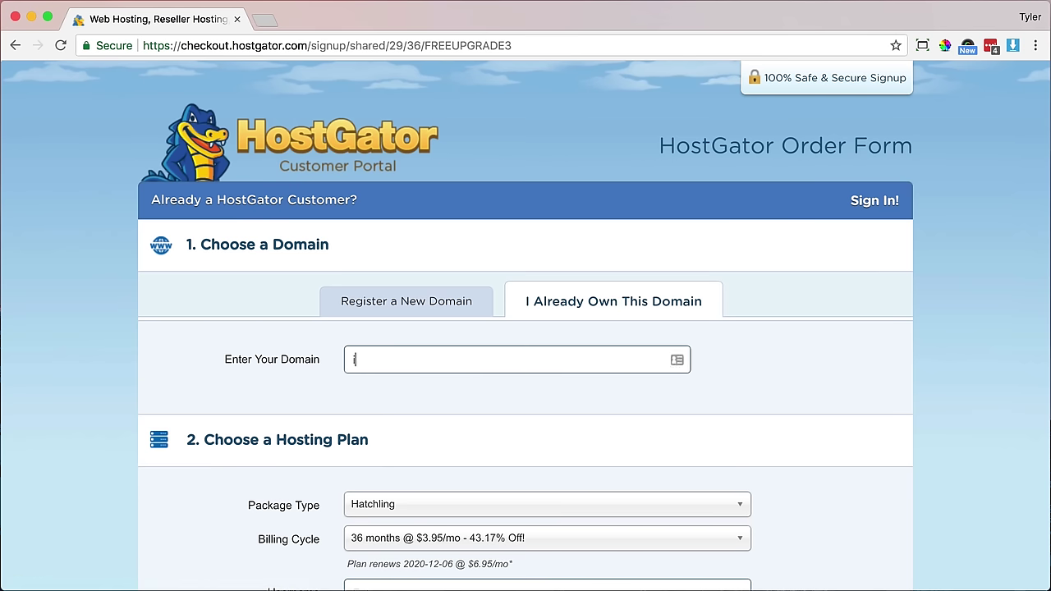
type("ialreadyownit.com")
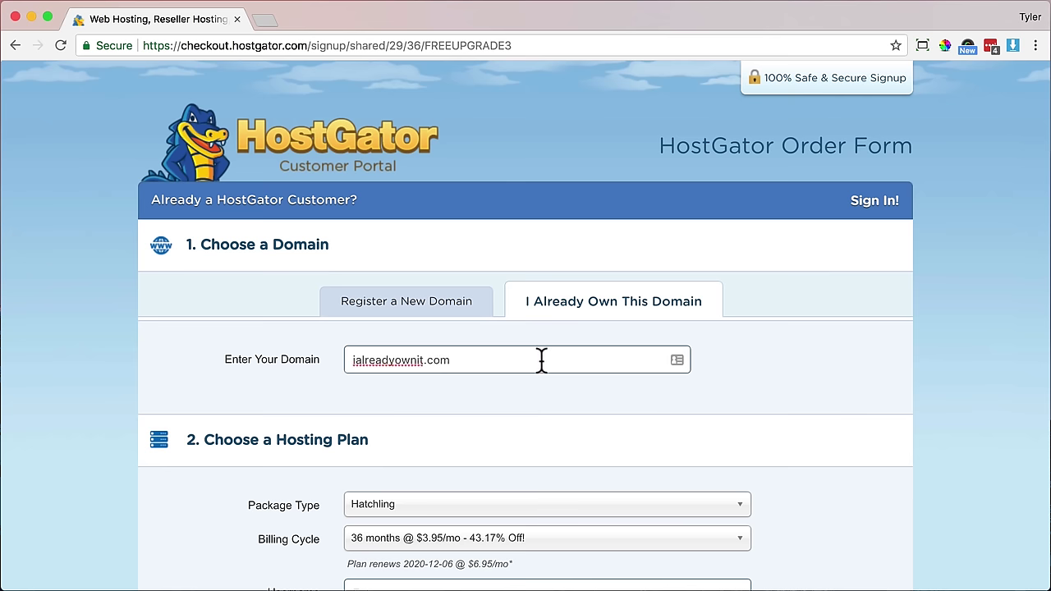
left_click_drag(441, 358, 345, 361)
key("BackSpace")
- Register new domain learnhowtocreateawebsite with the .com extension and search availability
left_click(411, 312)
type("l")
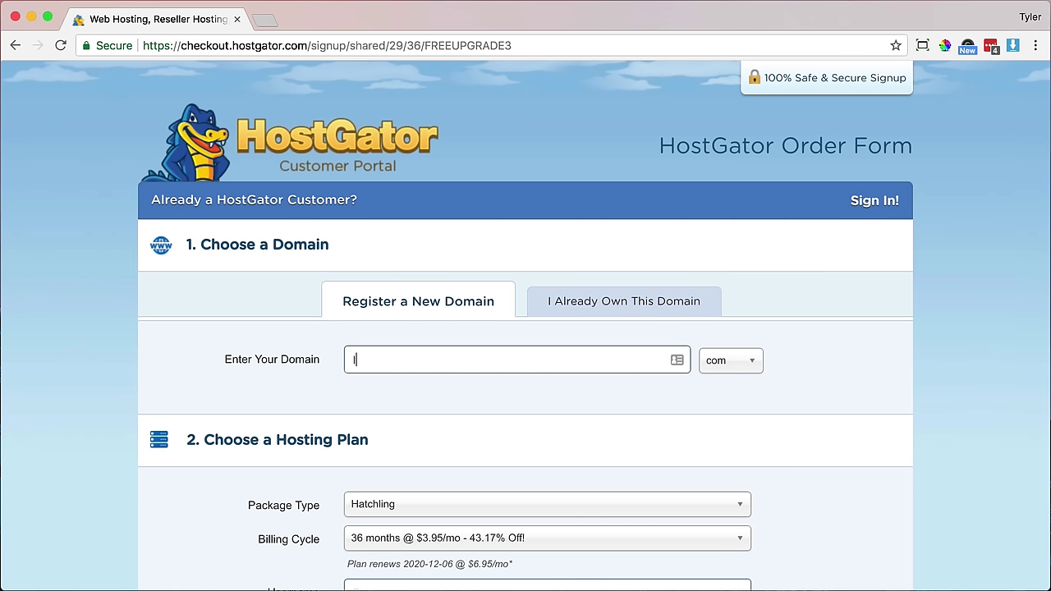
type("earnhowtocreateawebsite")
key("Tab")
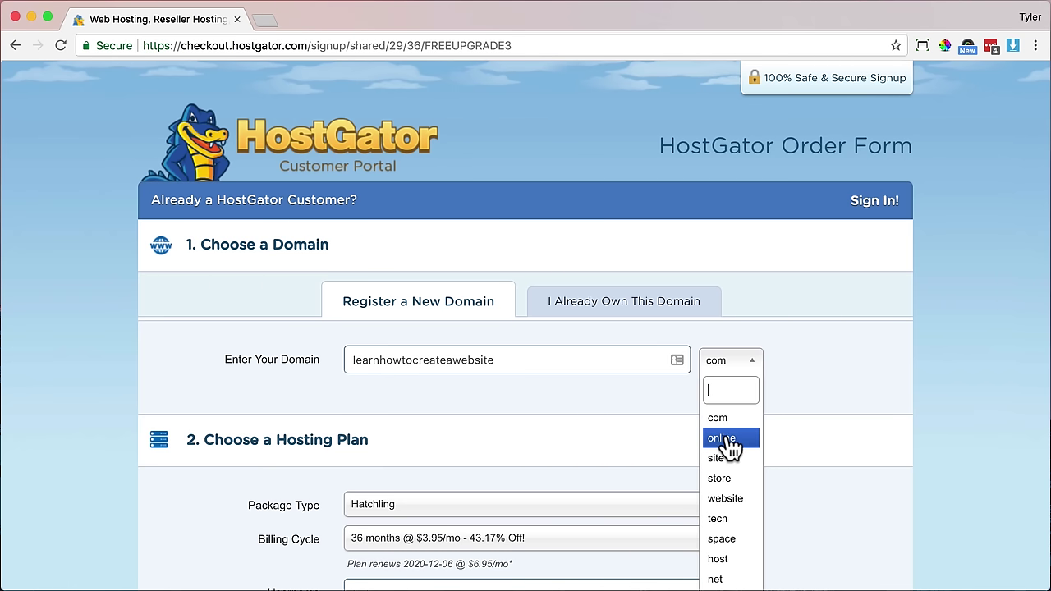
scroll(729, 447, "down", 3)
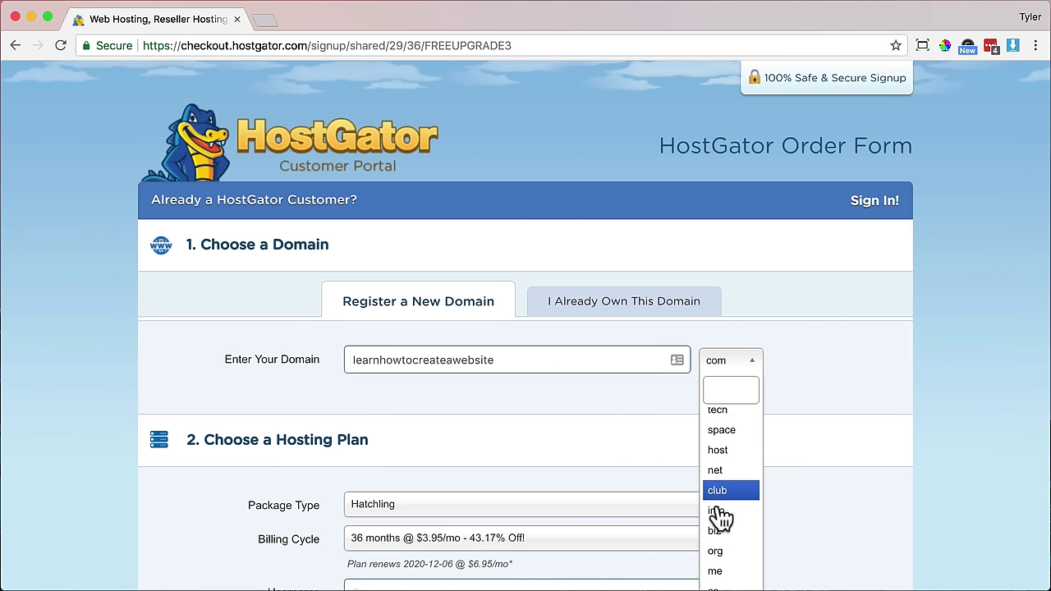
scroll(724, 496, "up", 2)
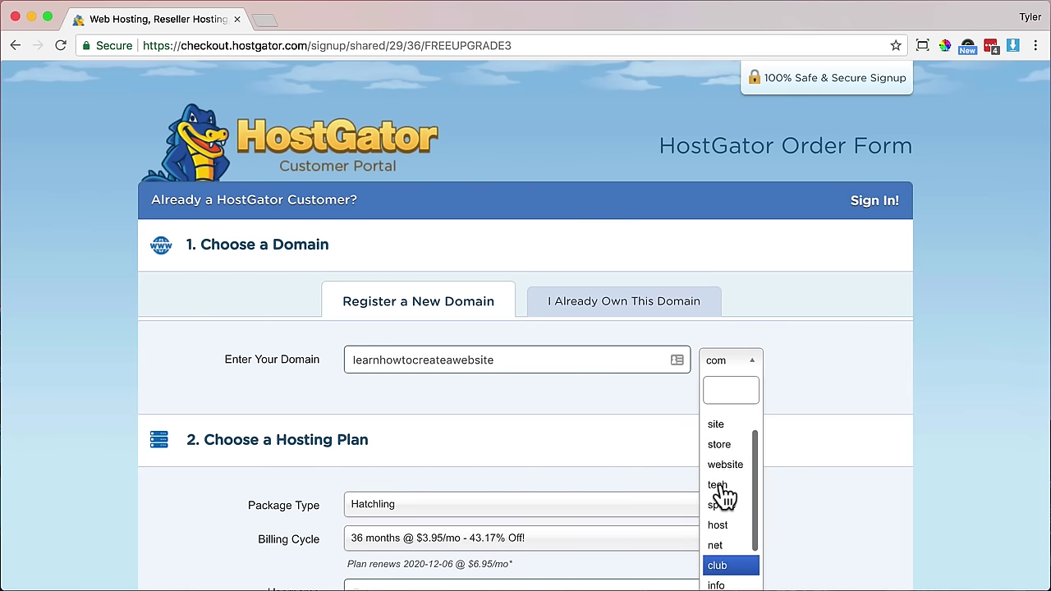
scroll(724, 495, "up", 2)
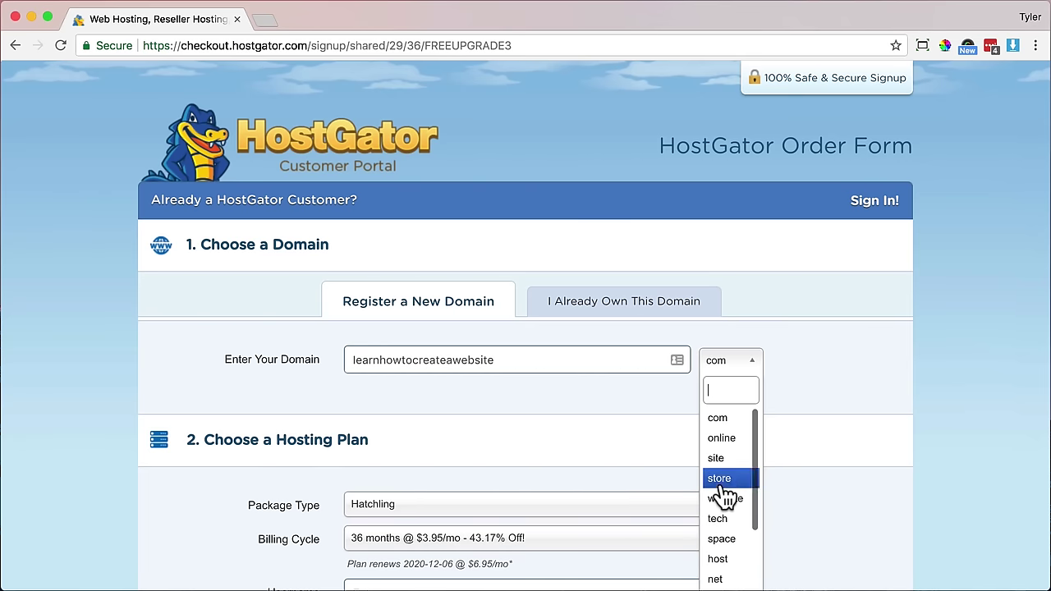
left_click(727, 420)
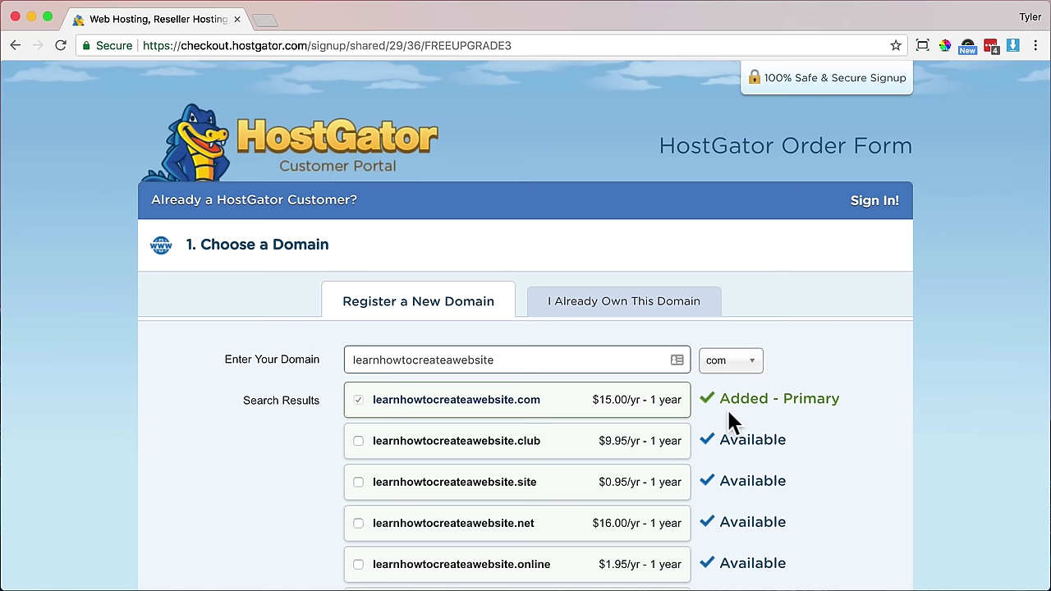
scroll(654, 403, "down", 3)
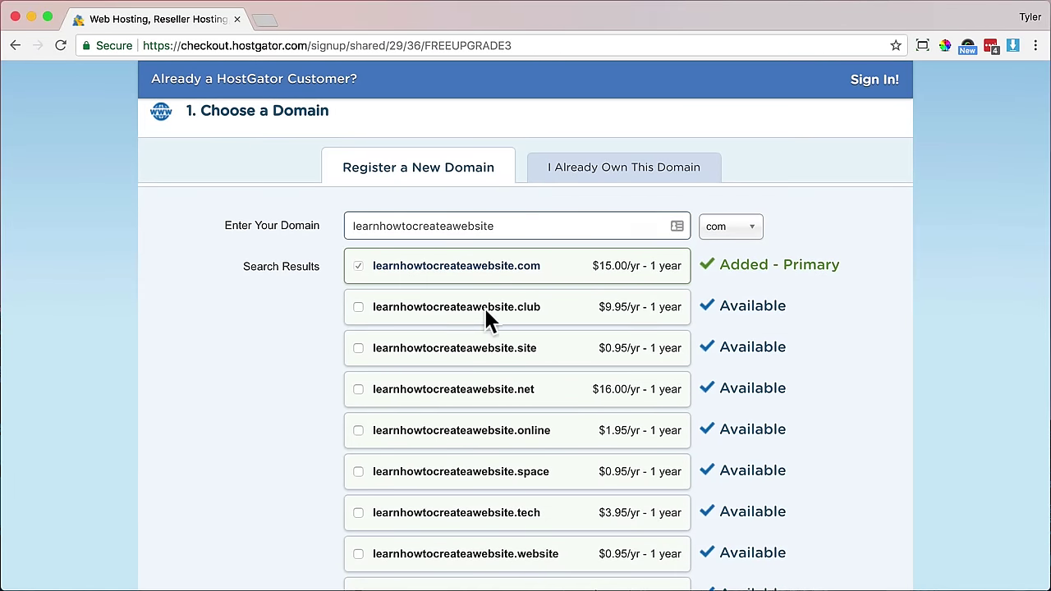
scroll(484, 317, "down", 6)
scroll(486, 320, "down", 7)
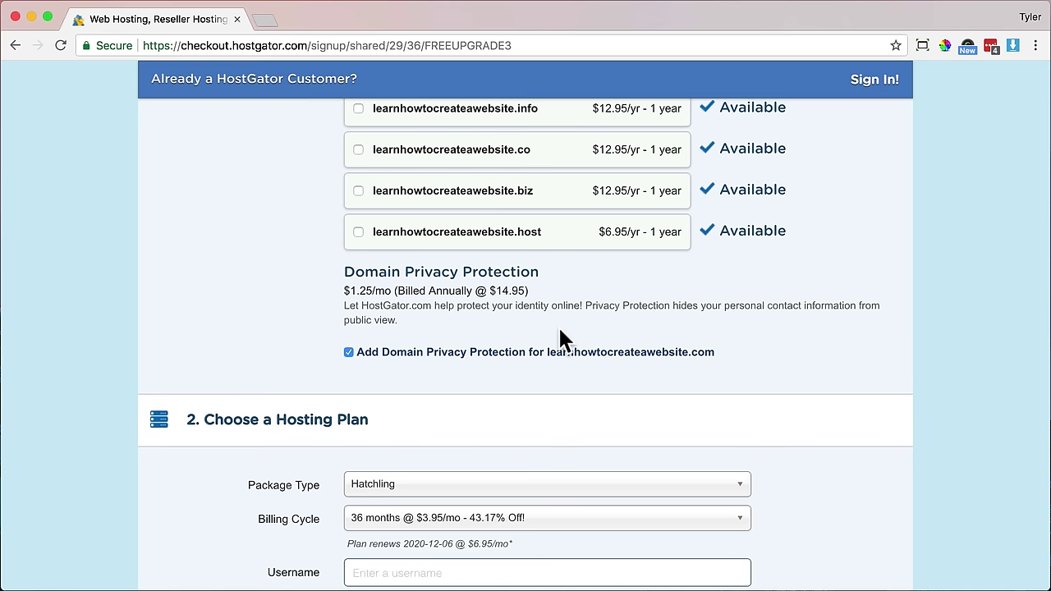
left_click_drag(345, 274, 556, 273)
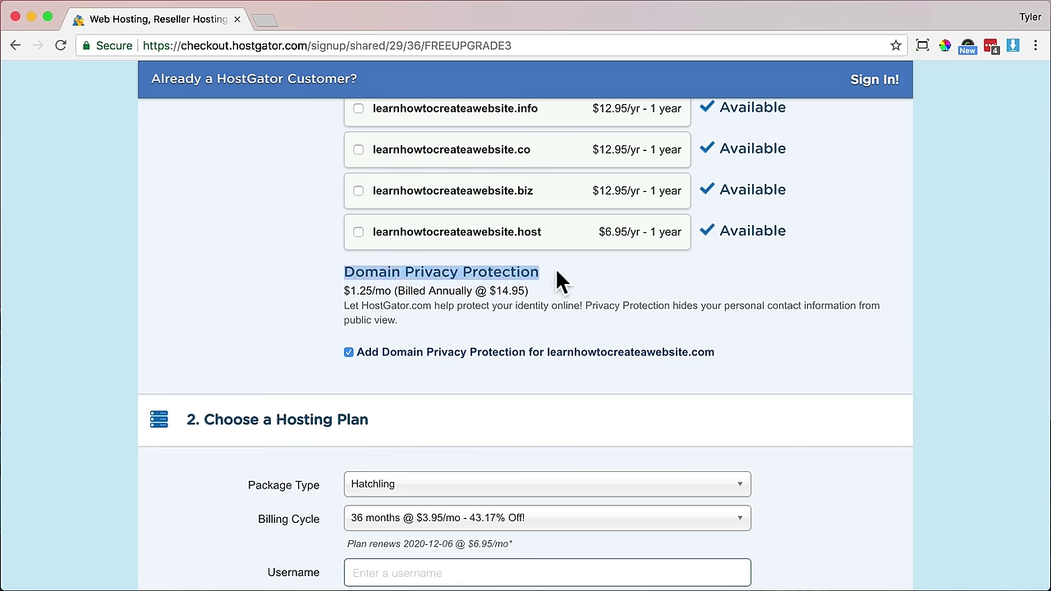
scroll(568, 328, "down", 4)
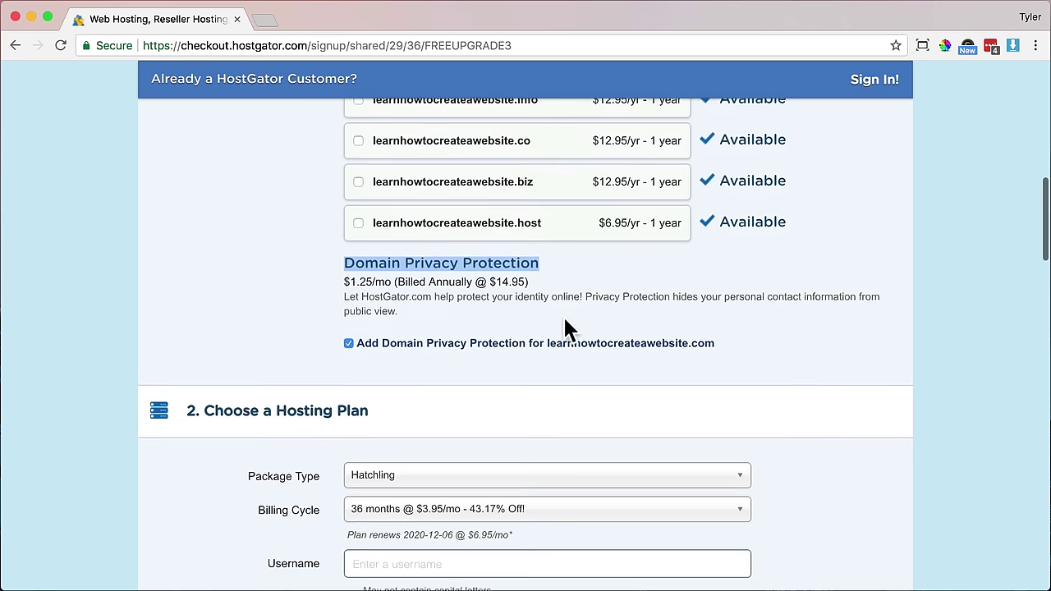
scroll(565, 327, "down", 1)
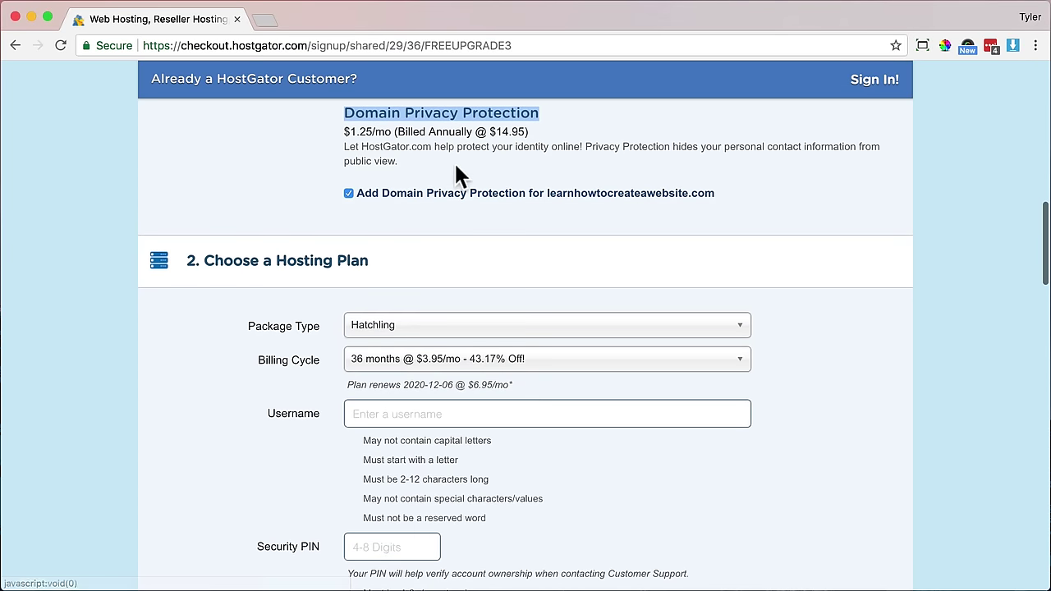
left_click(438, 158)
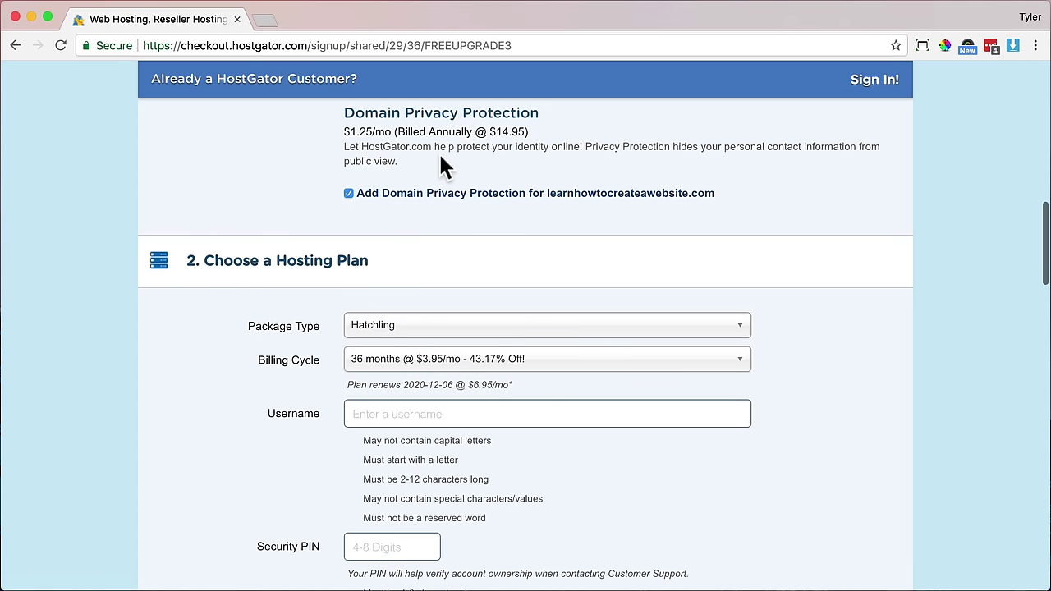
- Uncheck Domain Privacy Protection and scroll down to the Hatchling hosting plan section
left_click(348, 194)
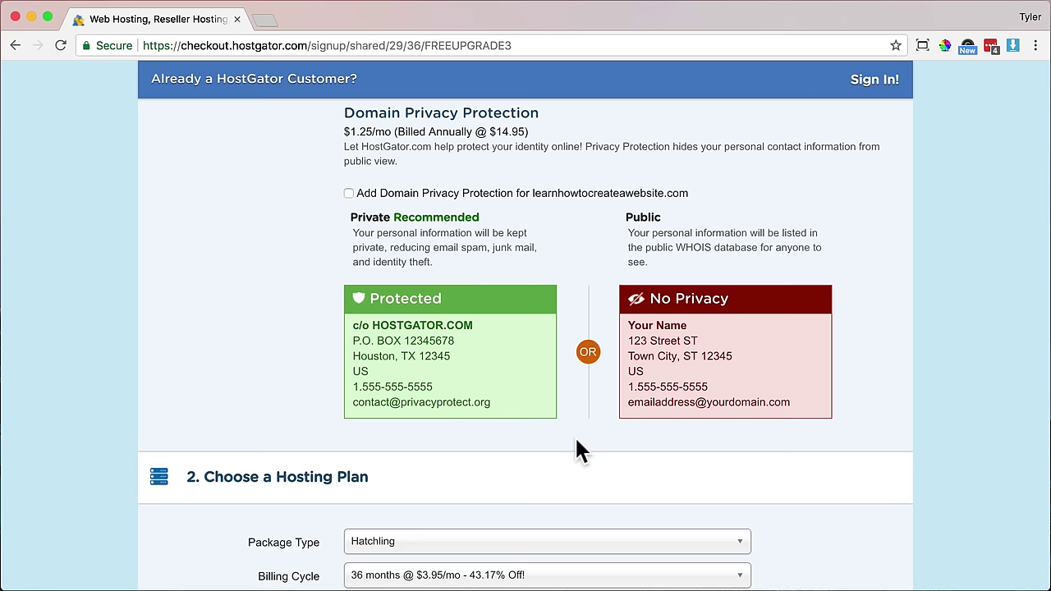
scroll(180, 416, "down", 5)
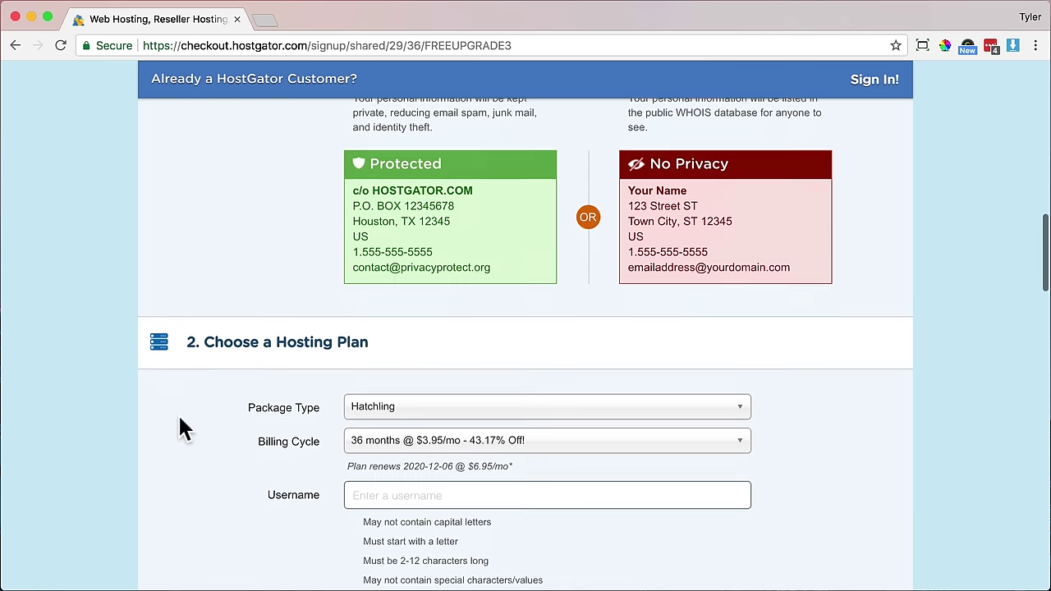
scroll(180, 416, "down", 1)
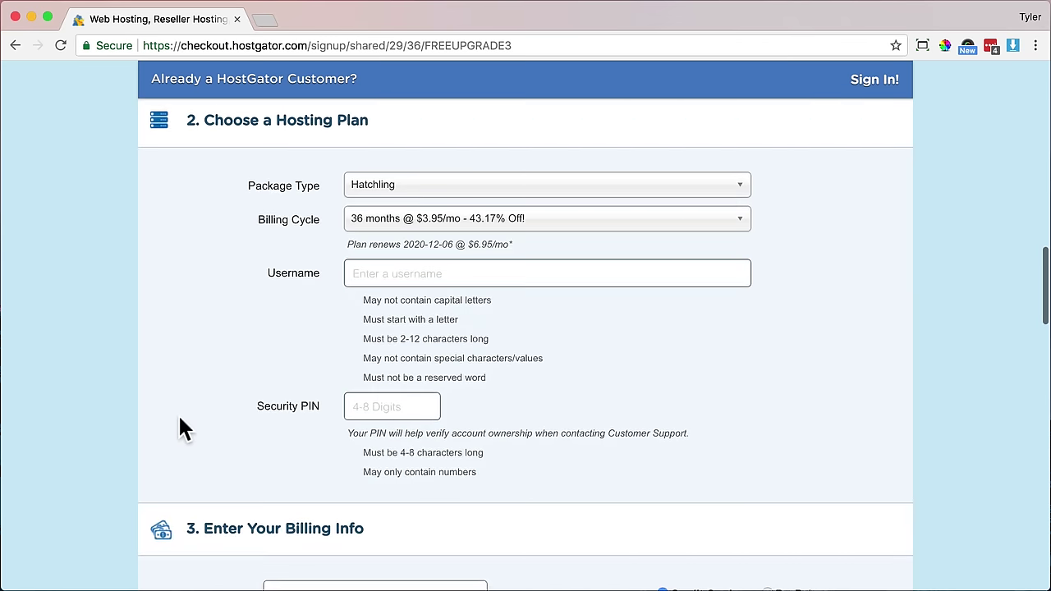
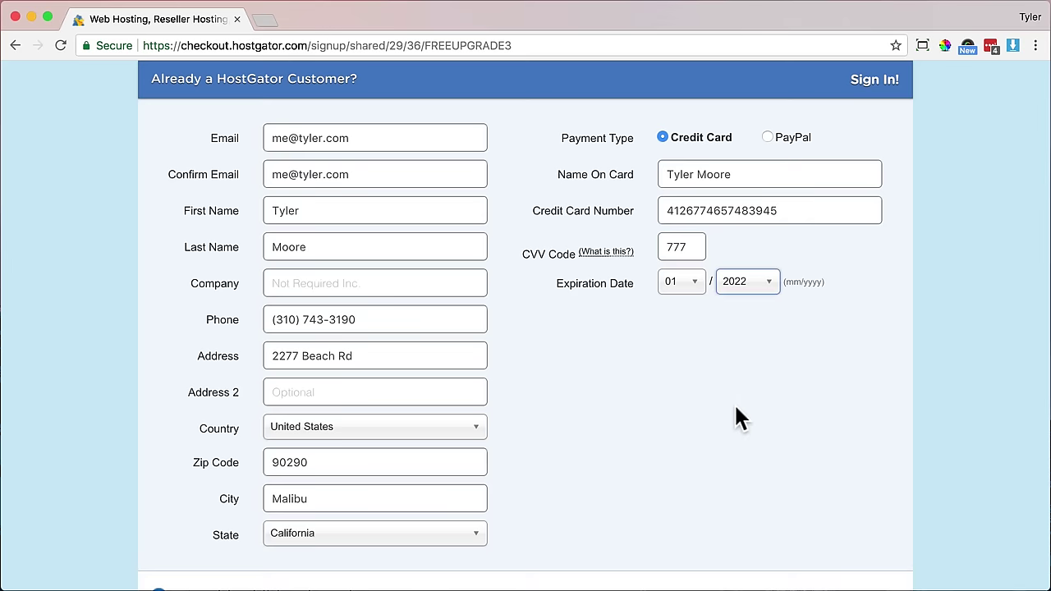
- Scroll past the filled billing and card fields down to Additional Services
scroll(735, 403, "down", 5)
scroll(734, 418, "down", 2)
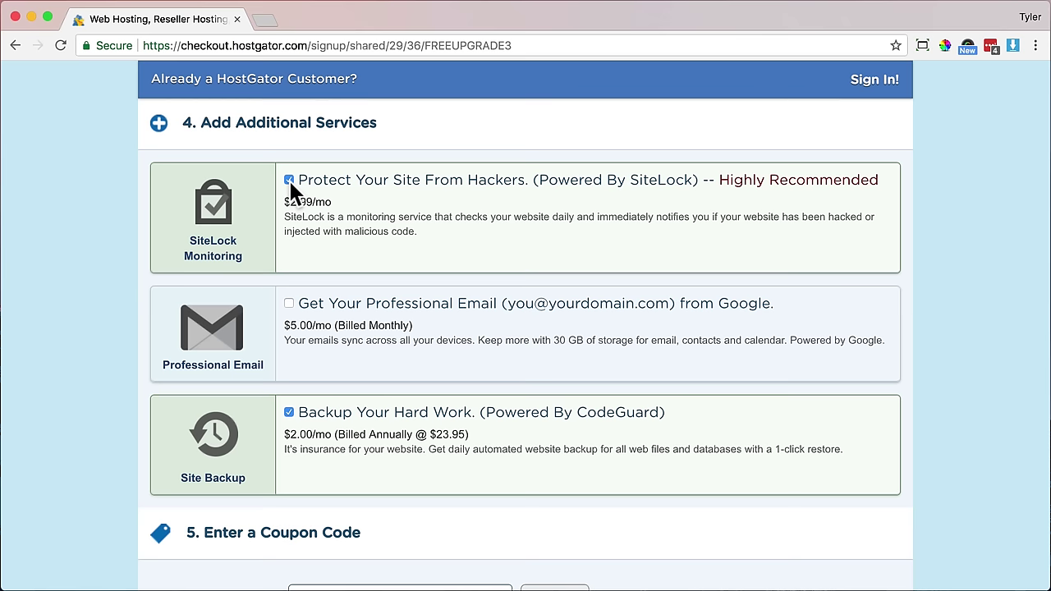
- Uncheck the SiteLock and CodeGuard backup add-ons
left_click(289, 179)
left_click(289, 412)
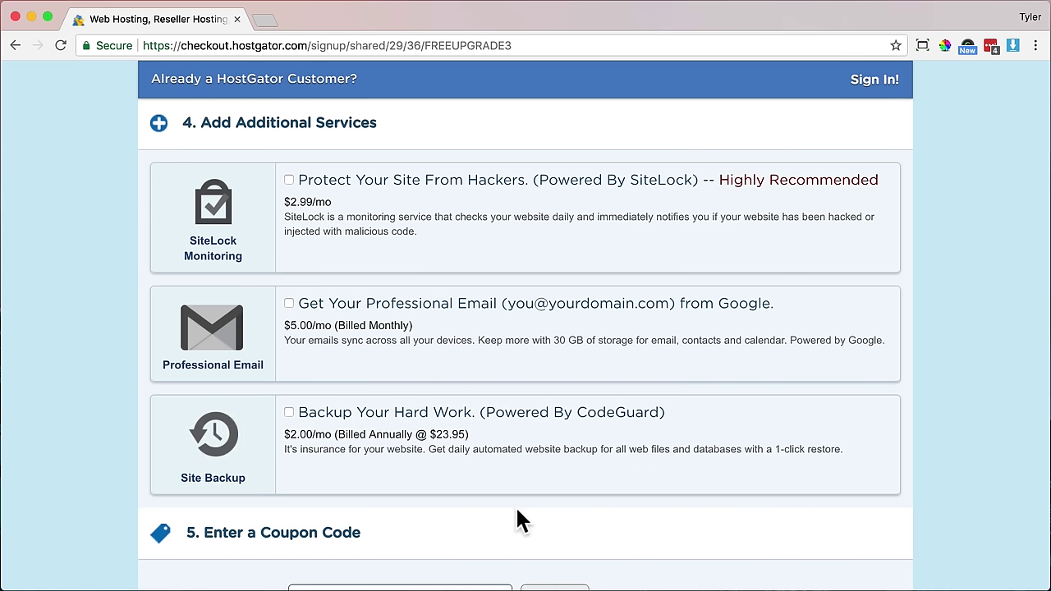
scroll(517, 511, "down", 10)
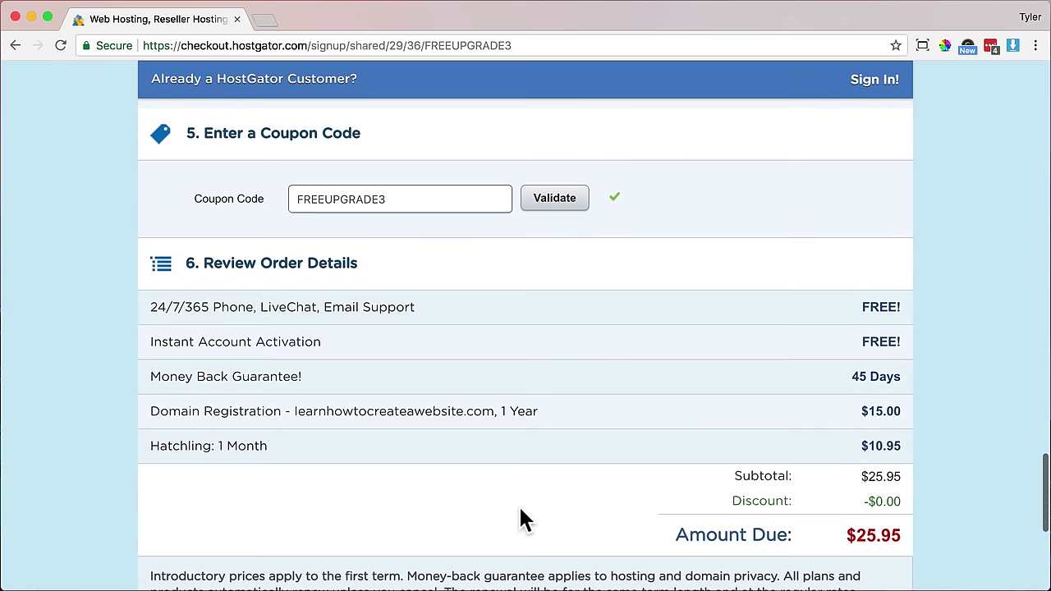
scroll(899, 538, "up", 1)
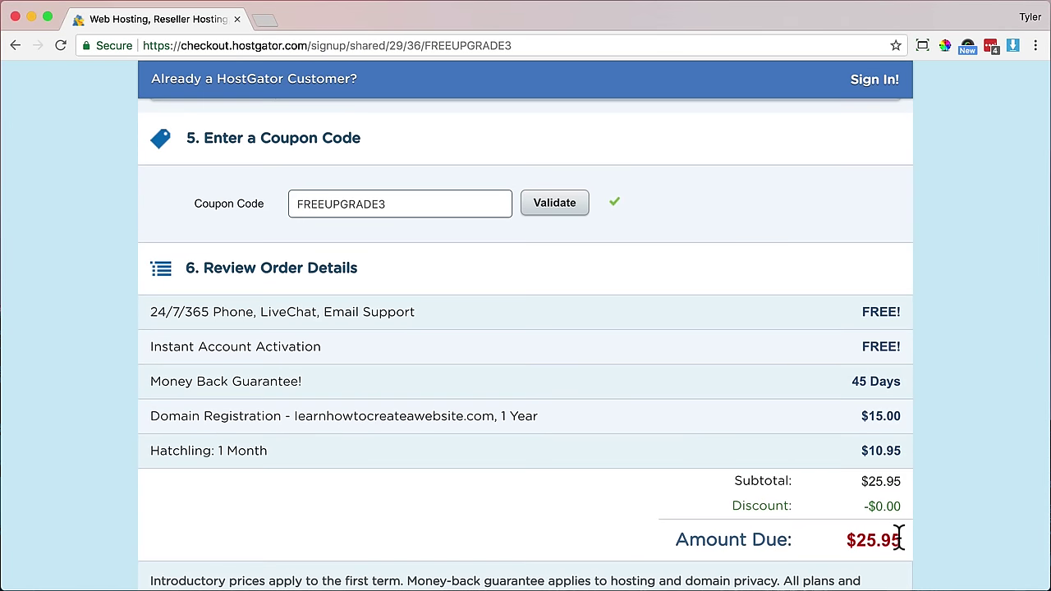
- Replace coupon FREEUPGRADE3 with savecode and validate it, dropping the amount due to $10.37
left_click_drag(390, 205, 190, 220)
type("s")
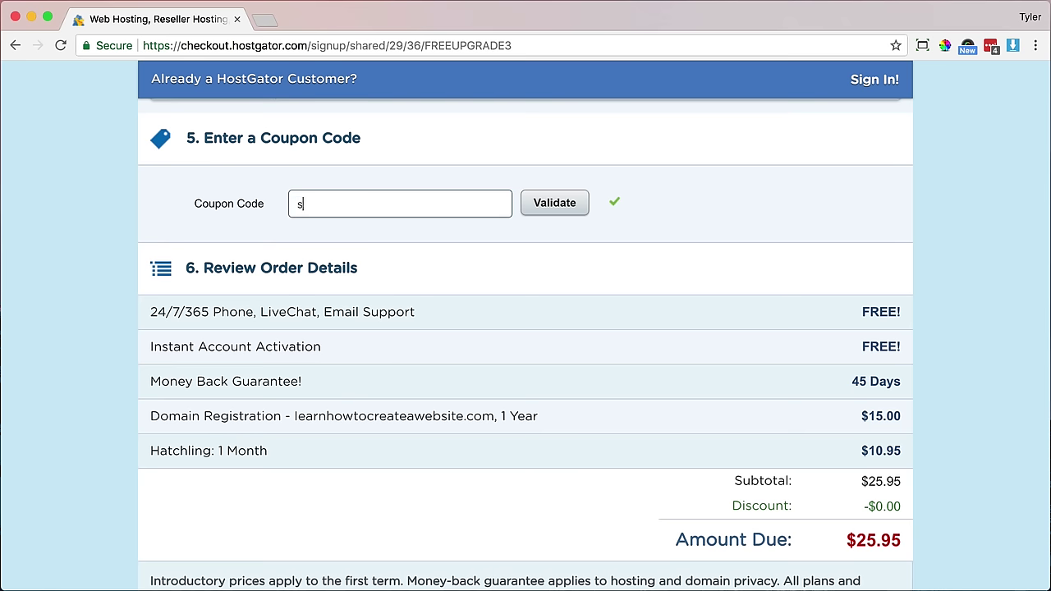
type("avecode")
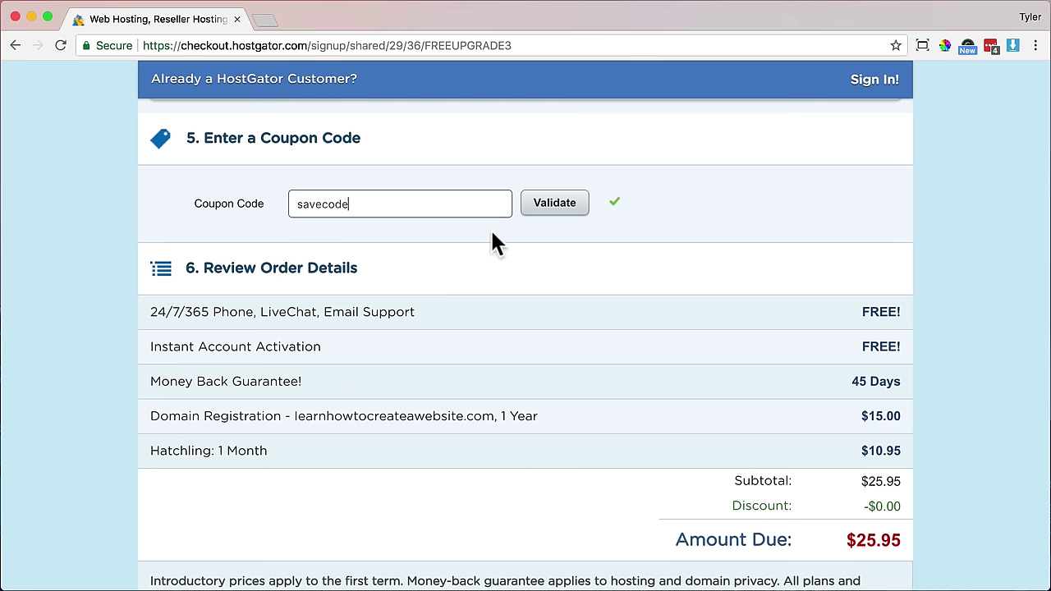
left_click(550, 207)
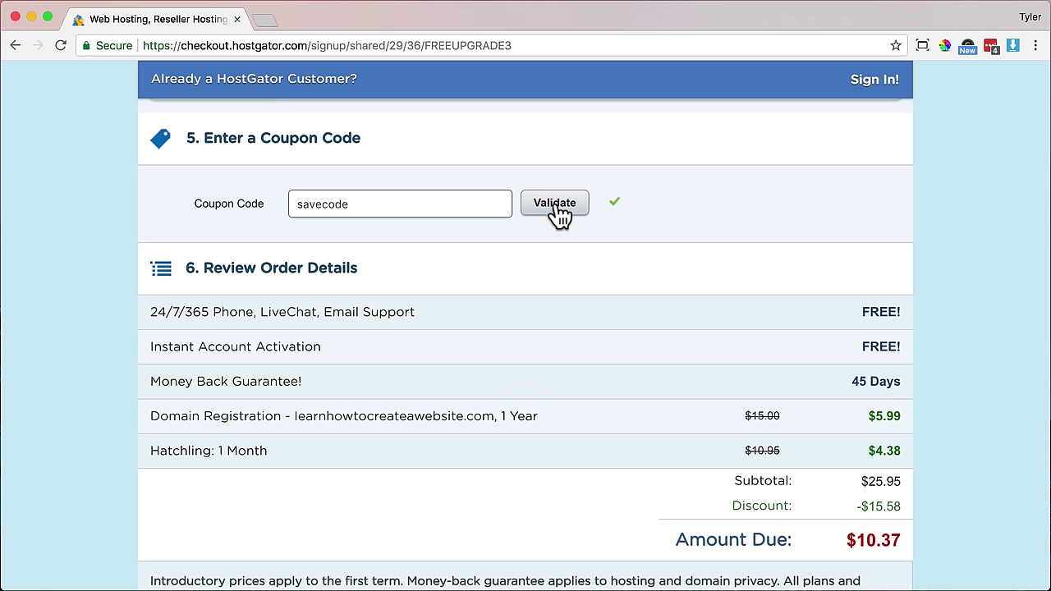
left_click_drag(848, 538, 899, 538)
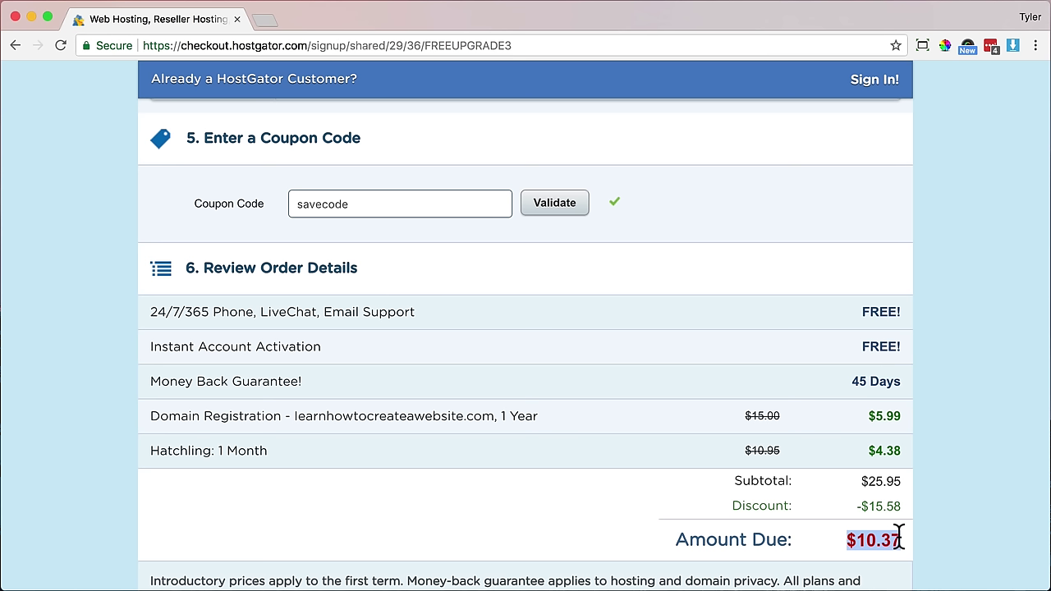
- At the bottom of checkout, agree to the terms of service and submit with Checkout Now!
left_click(899, 537)
scroll(755, 398, "up", 20)
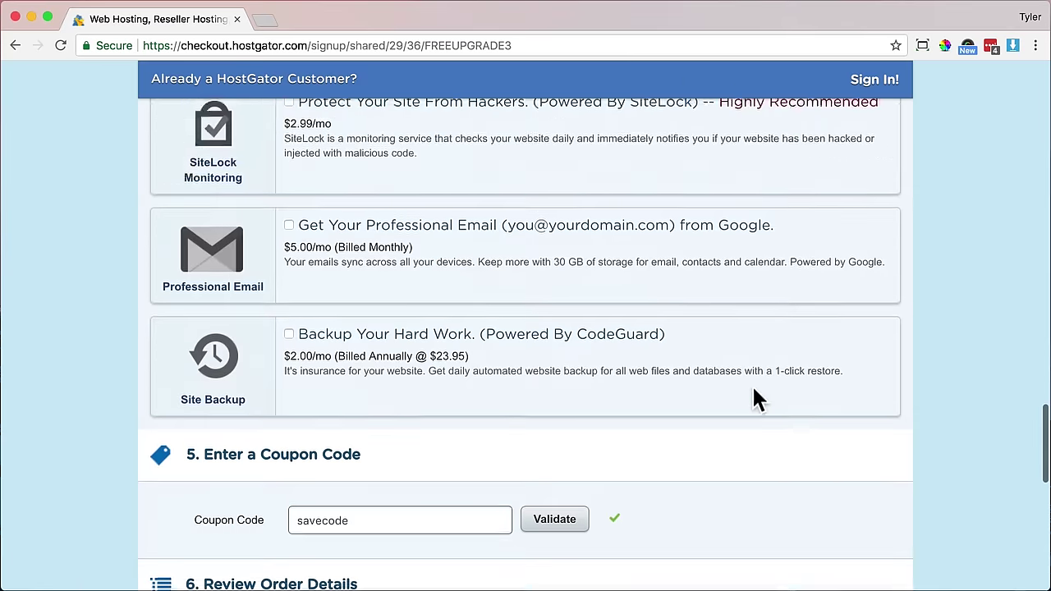
scroll(753, 399, "up", 10)
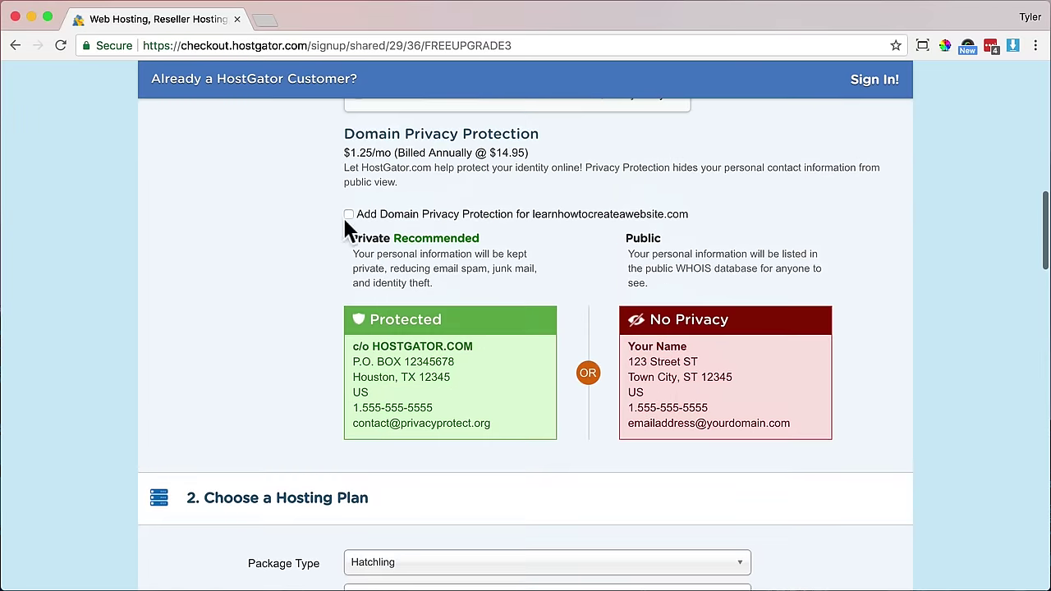
scroll(259, 389, "down", 10)
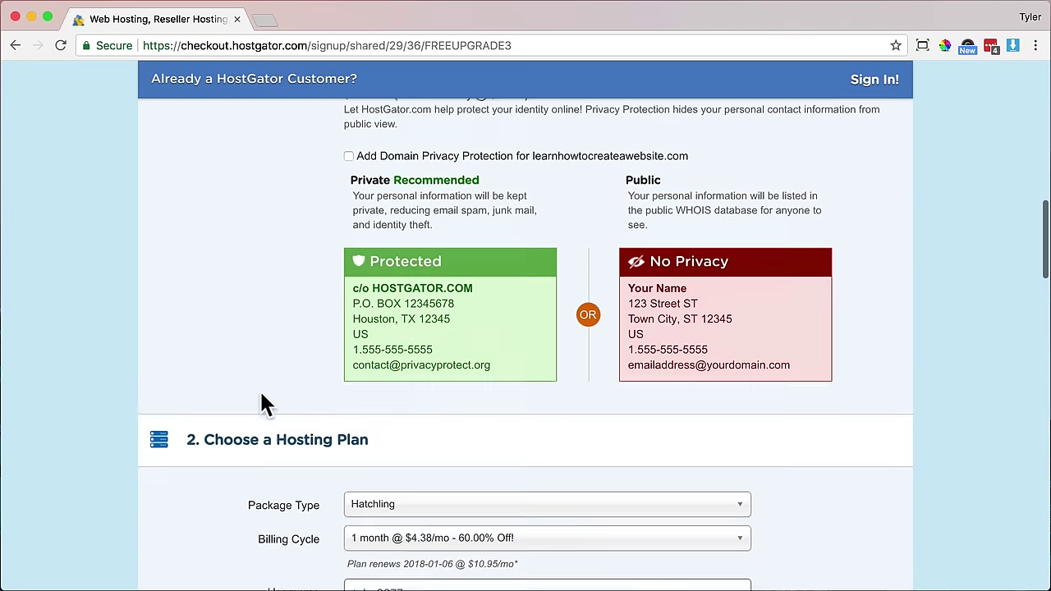
scroll(275, 380, "down", 15)
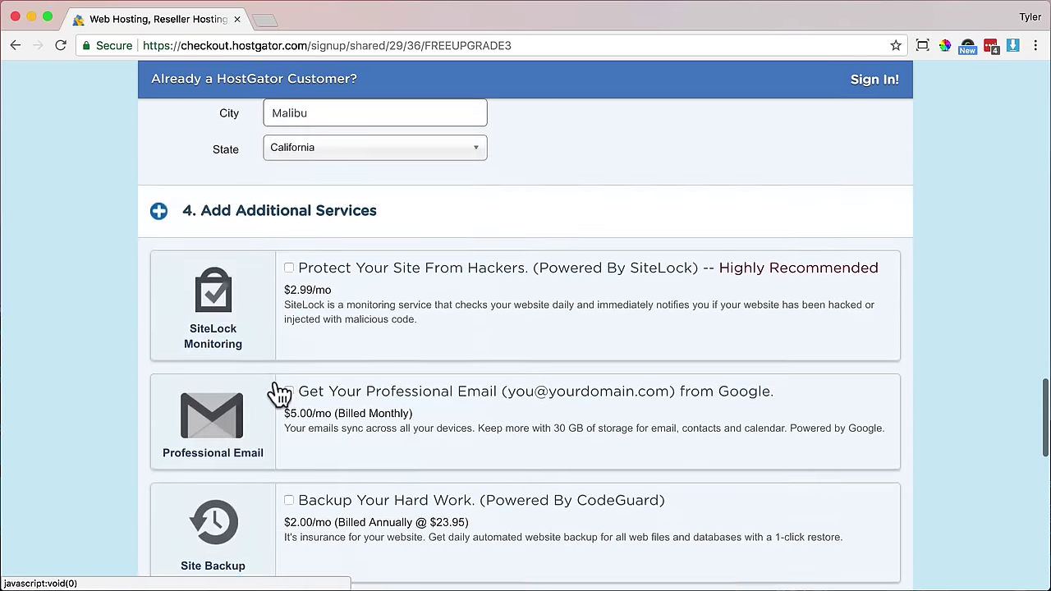
scroll(275, 377, "down", 2)
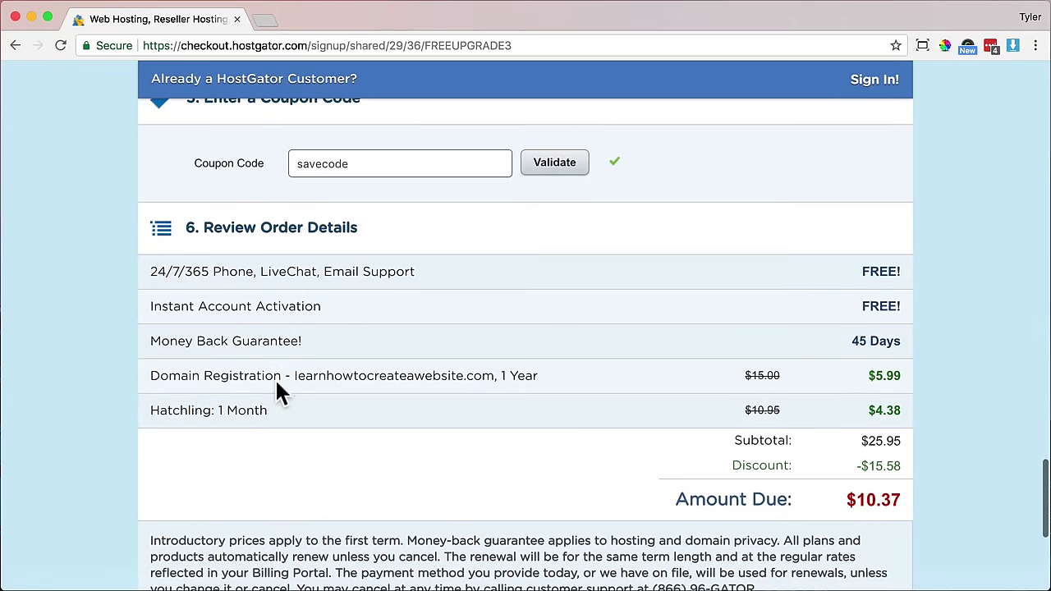
scroll(283, 376, "down", 2)
scroll(287, 383, "down", 1)
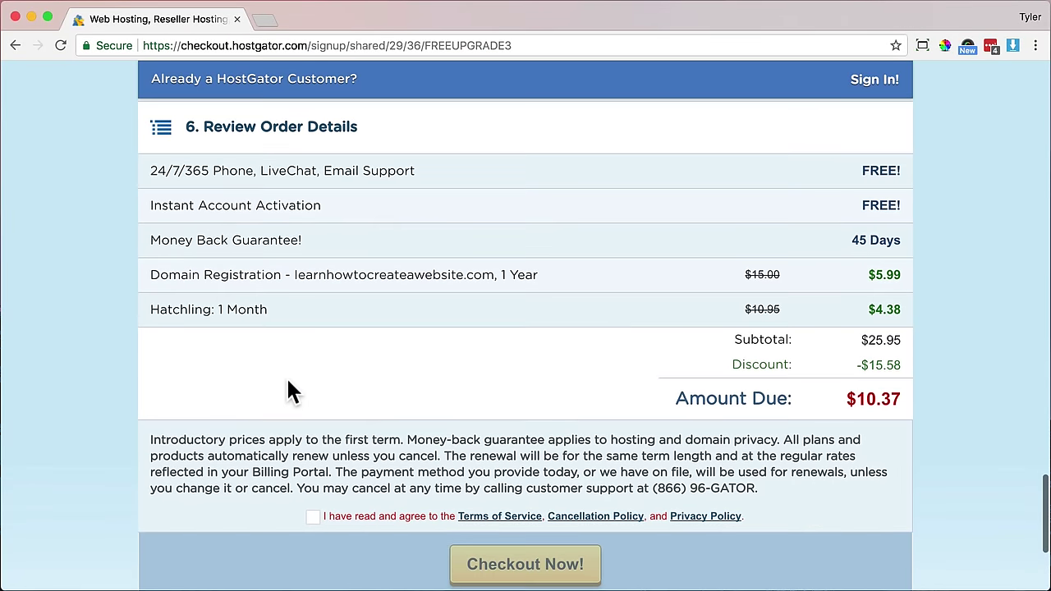
scroll(288, 382, "down", 1)
scroll(286, 376, "down", 1)
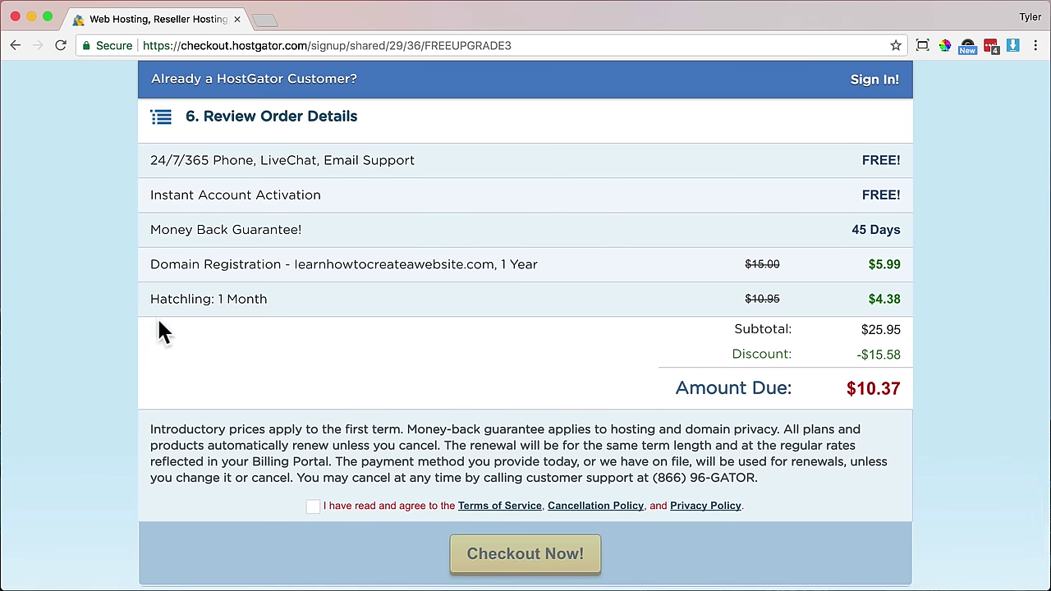
scroll(169, 338, "down", 3)
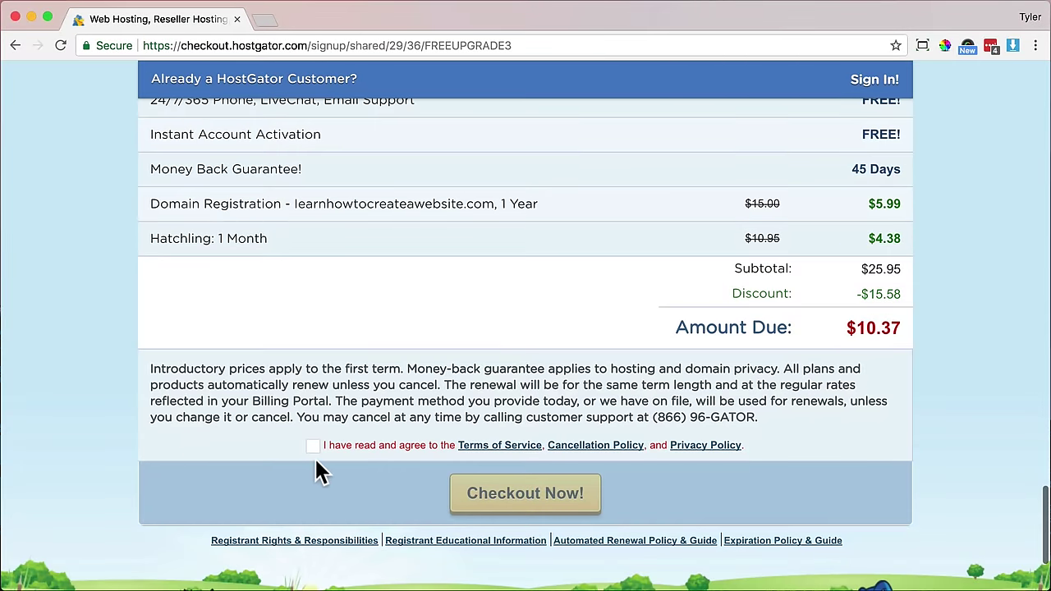
left_click(312, 447)
scroll(315, 459, "down", 3)
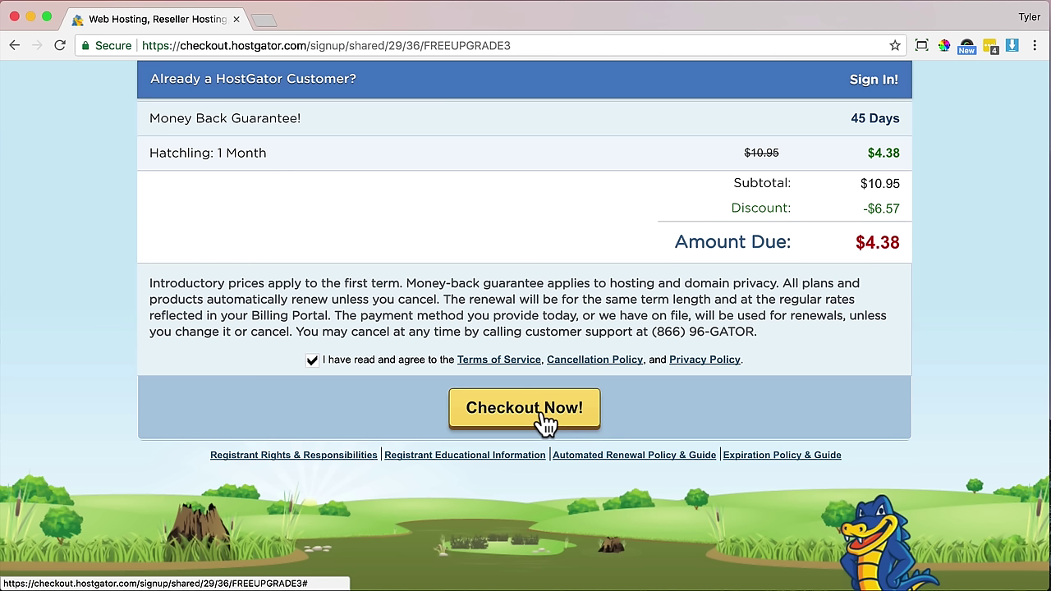
left_click(544, 420)
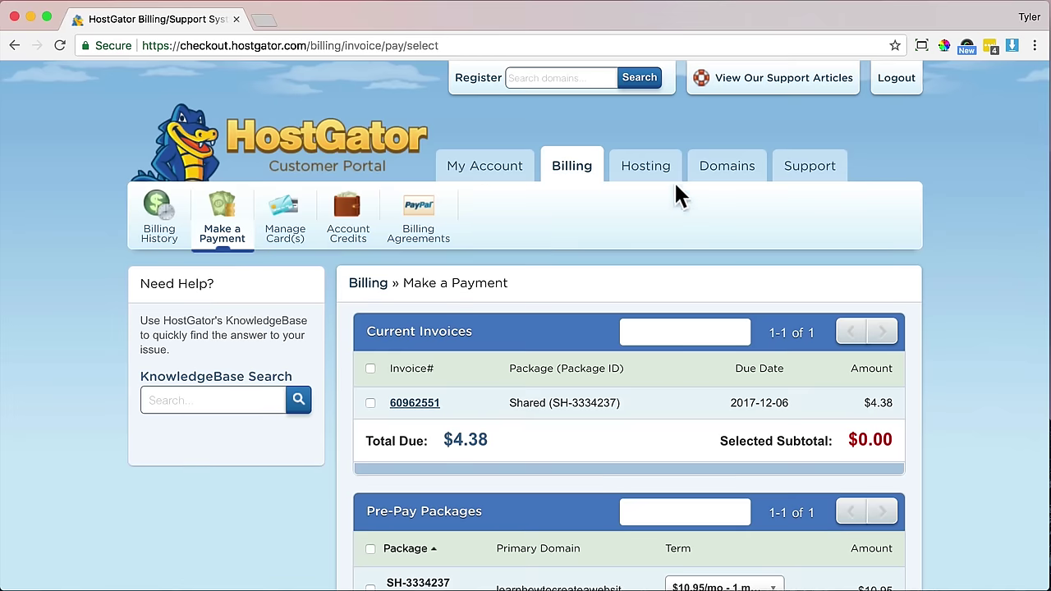
- Go to the portal's Hosting section and launch Quickinstall from Most Popular Links
left_click(656, 187)
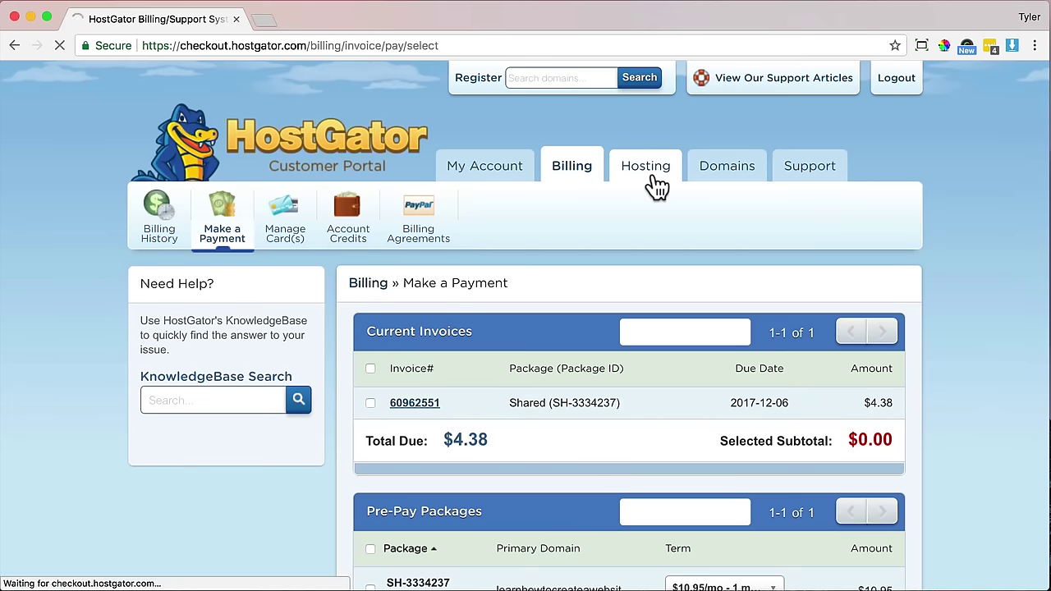
scroll(645, 179, "down", 3)
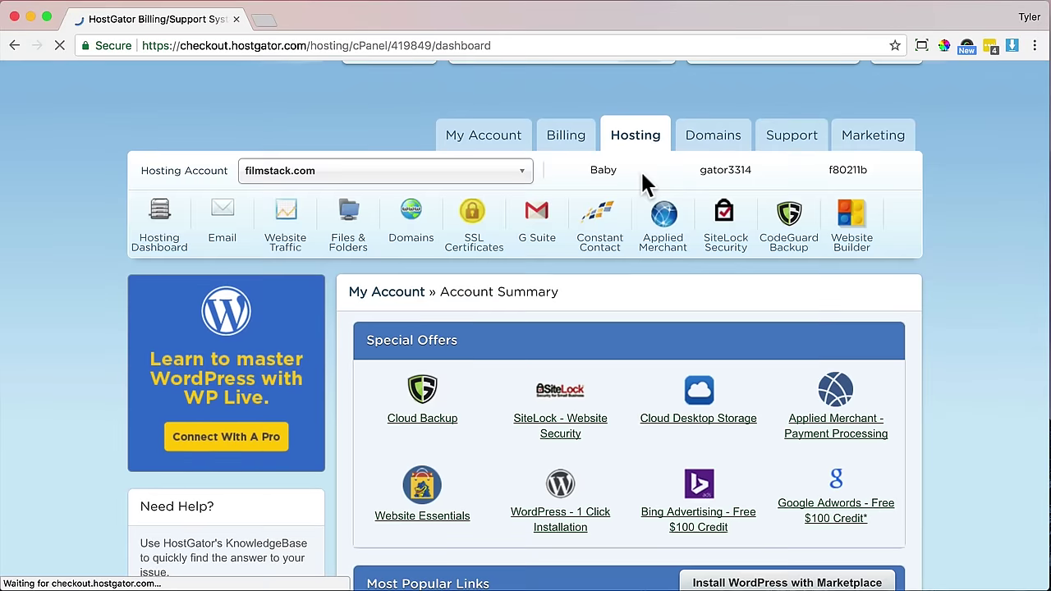
scroll(645, 185, "down", 4)
left_click(701, 430)
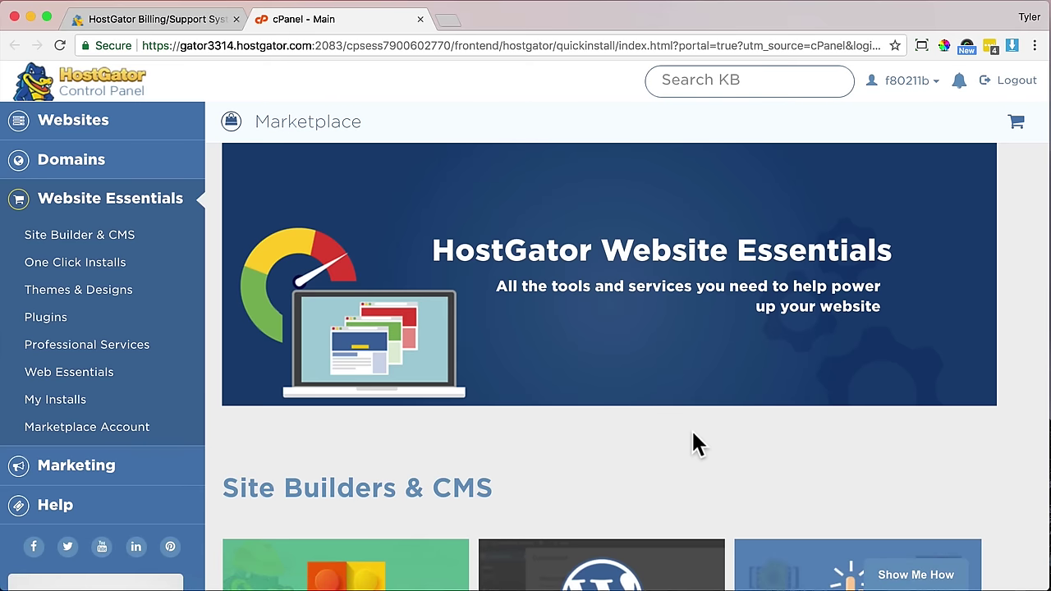
- Close the billing tab and begin a WordPress install on learnhowtocreateawebsite.com
left_click(237, 19)
scroll(440, 242, "down", 3)
scroll(493, 287, "down", 2)
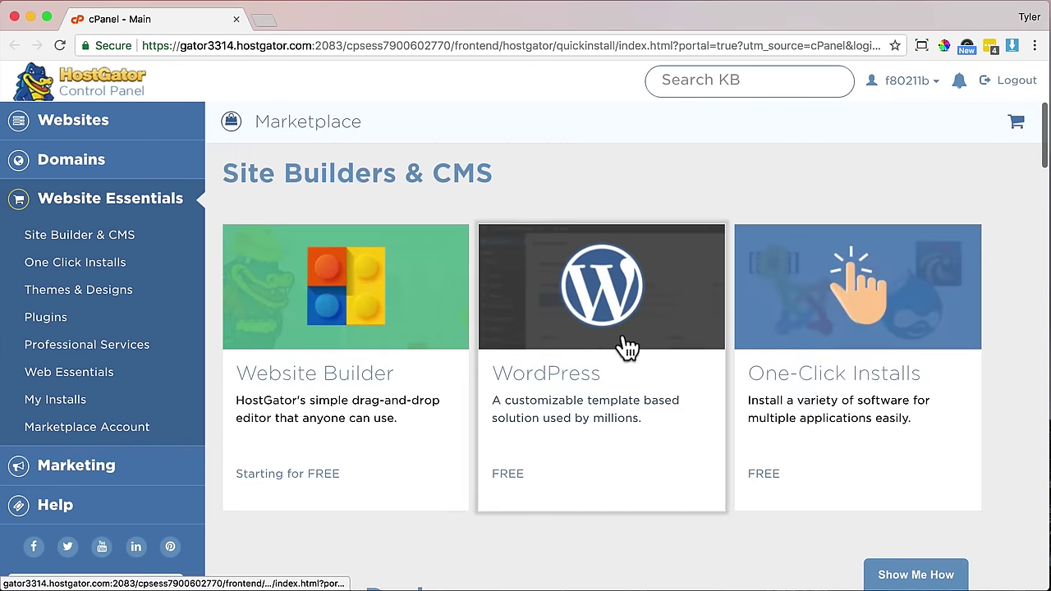
left_click(622, 345)
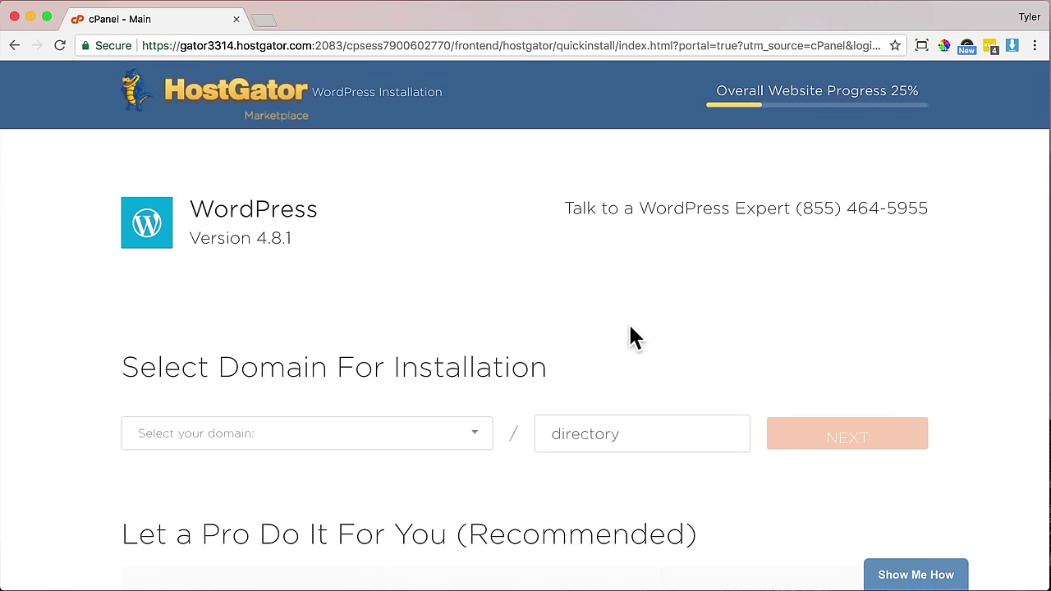
left_click(478, 437)
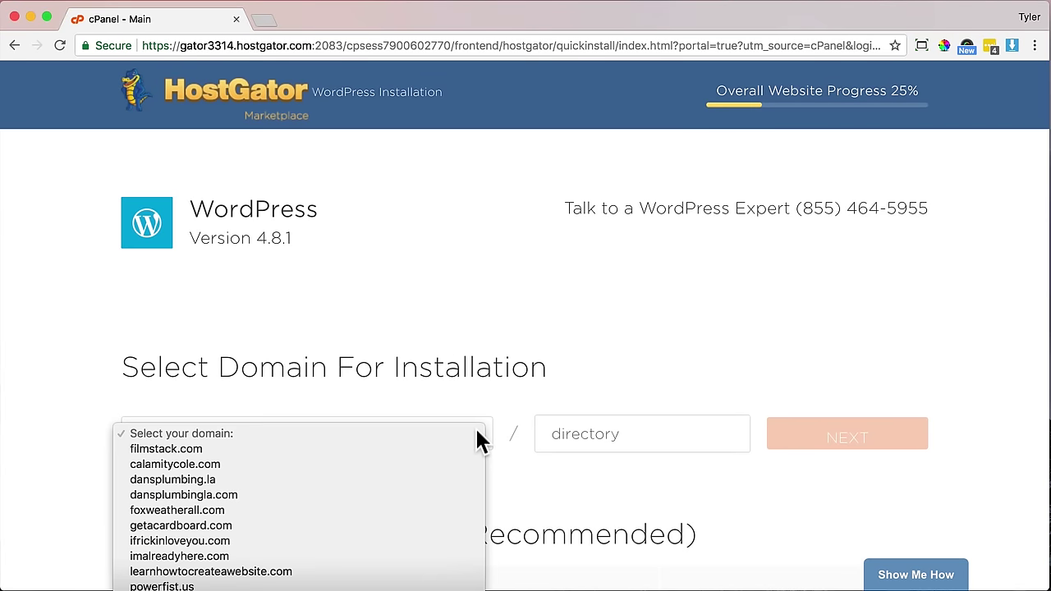
left_click(351, 571)
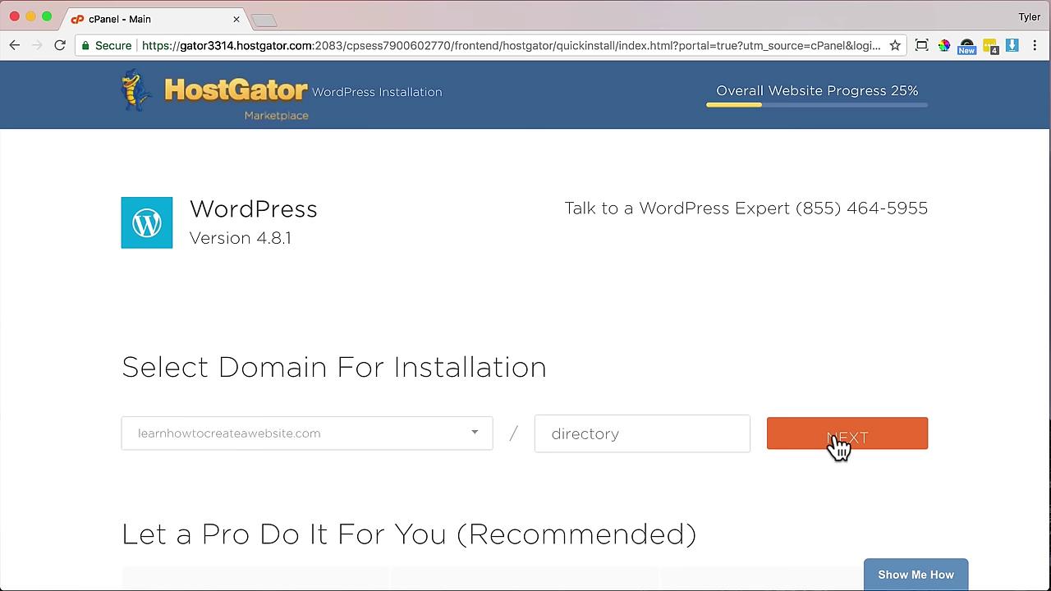
- Set the blog title 'Create a Website' and enter the admin username, last name and email
left_click(837, 444)
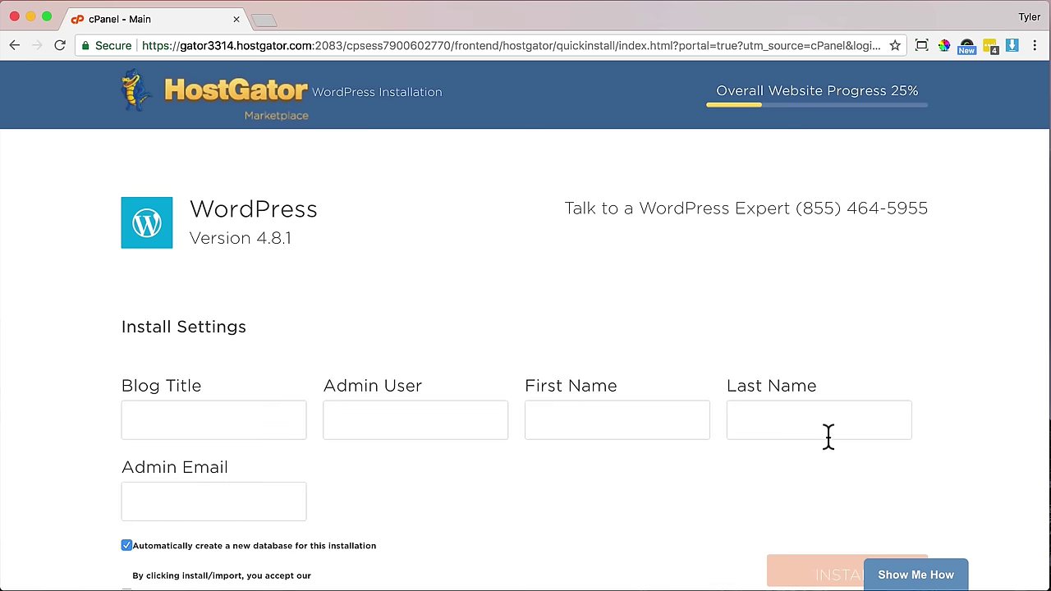
left_click(199, 419)
type("Create a Website")
key("Tab")
type("Ty")
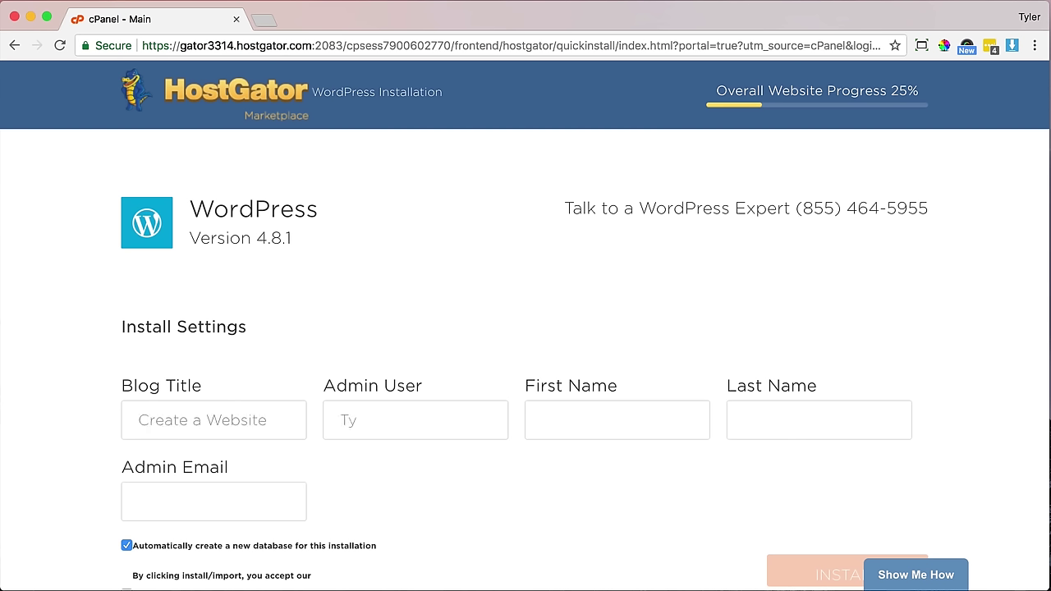
type("ler")
key("Tab")
type("Tyler")
key("Tab")
type("Moore")
key("Tab")
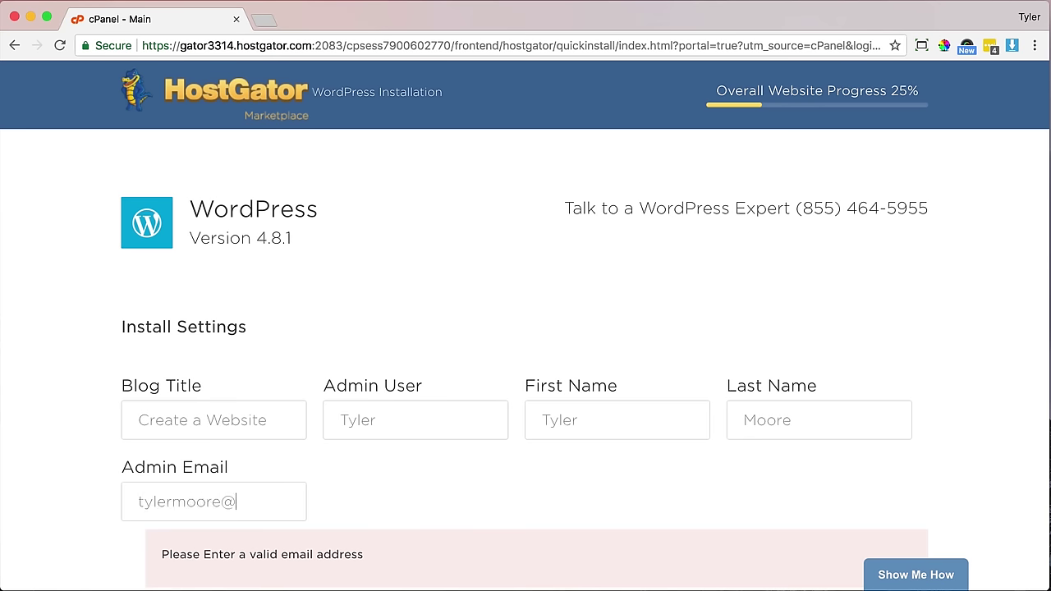
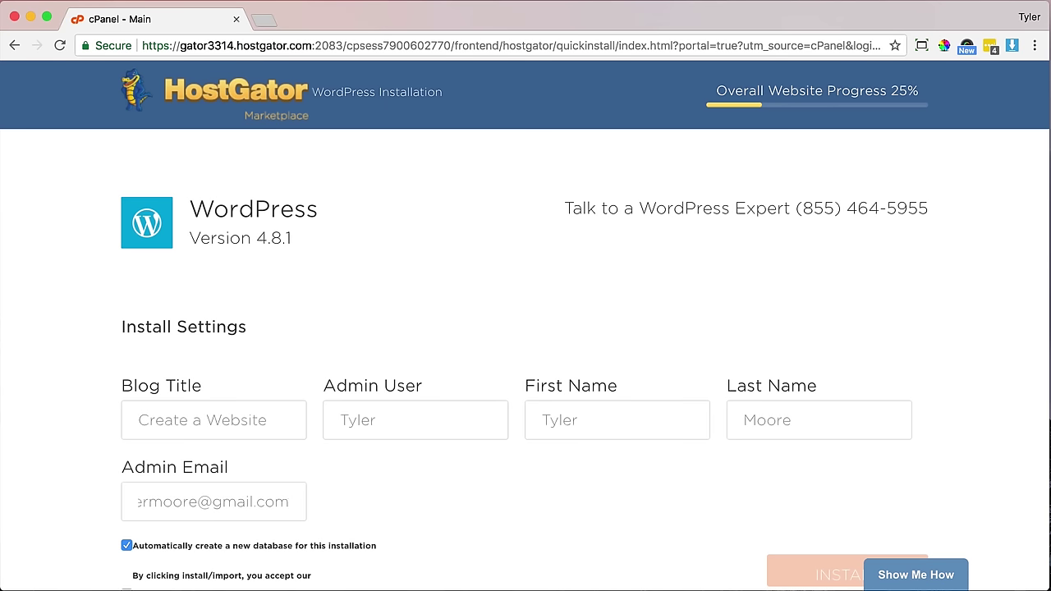
- Accept the terms of service and run the WordPress installation
scroll(156, 417, "down", 1)
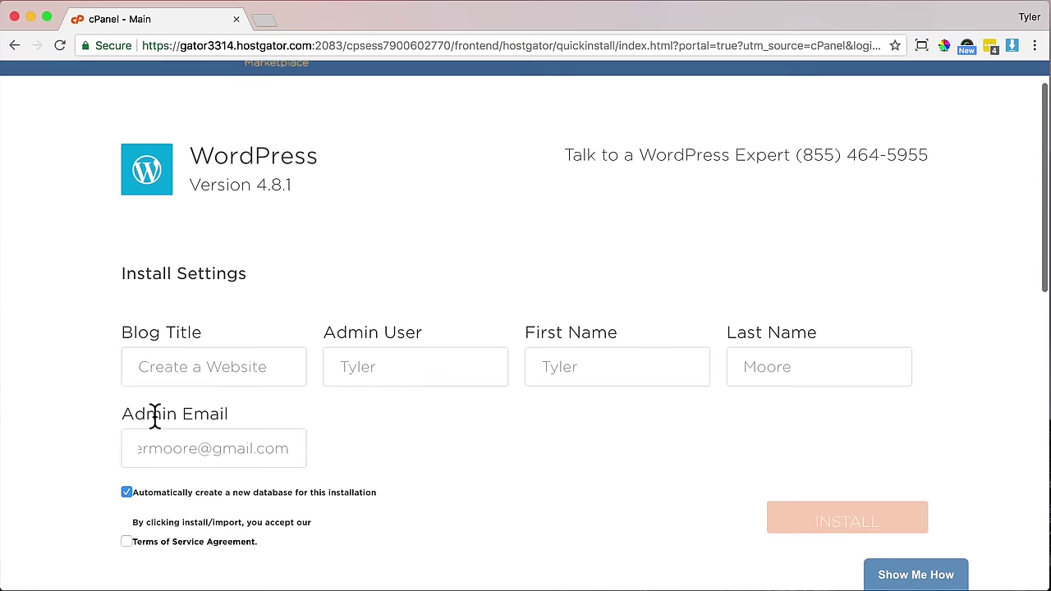
scroll(154, 417, "down", 1)
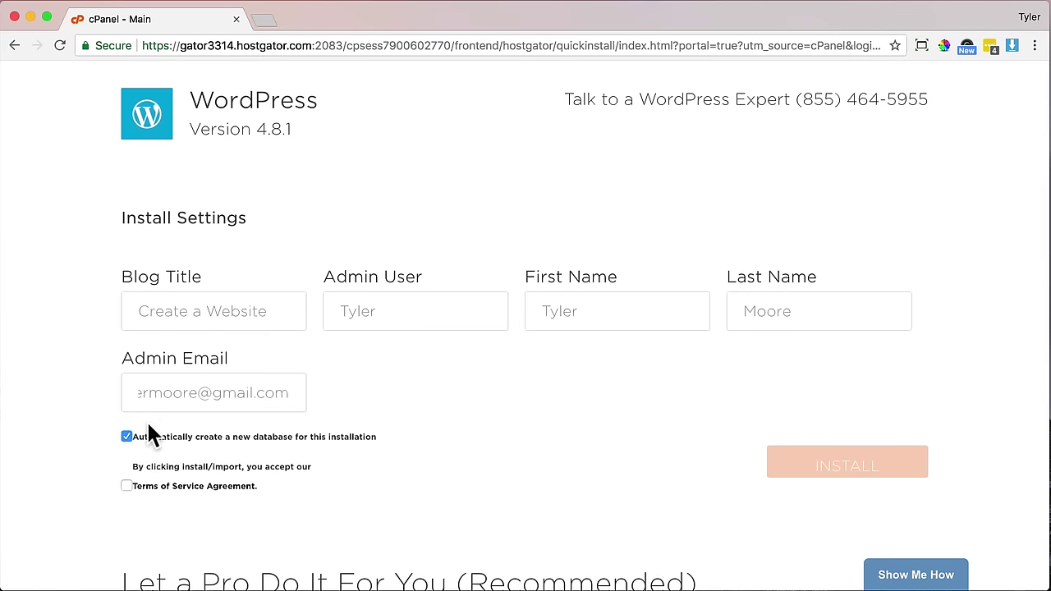
left_click(126, 485)
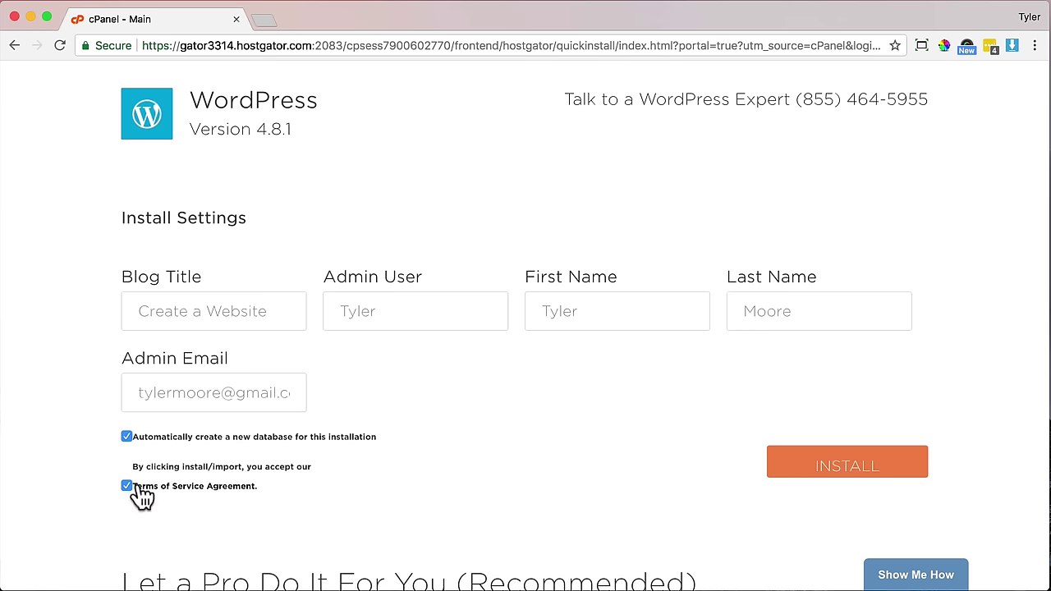
left_click(866, 469)
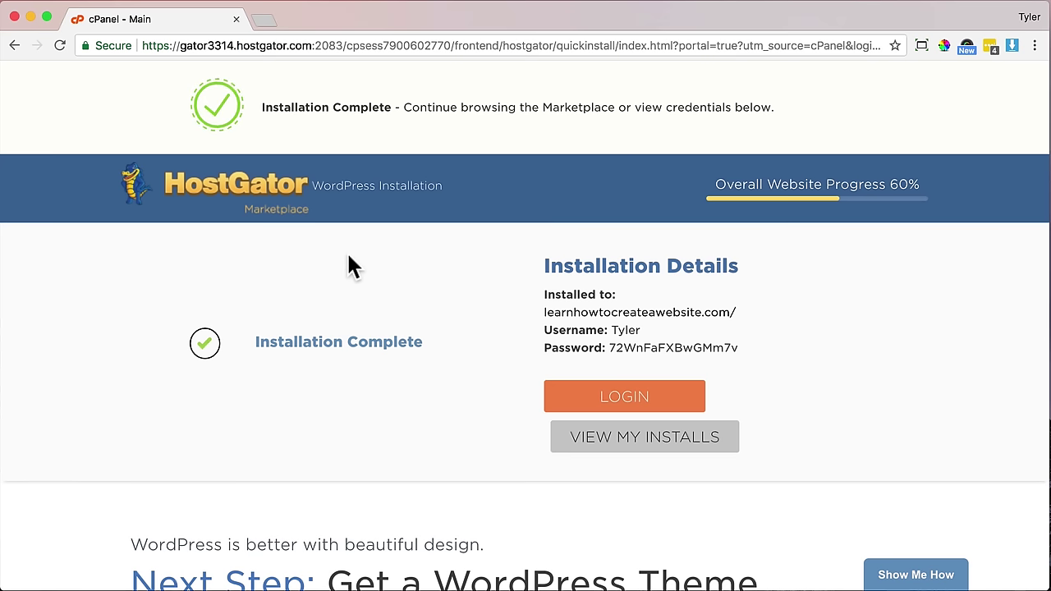
- Copy the site address and admin credentials from Installation Details into a new browser tab
left_click_drag(541, 316, 765, 319)
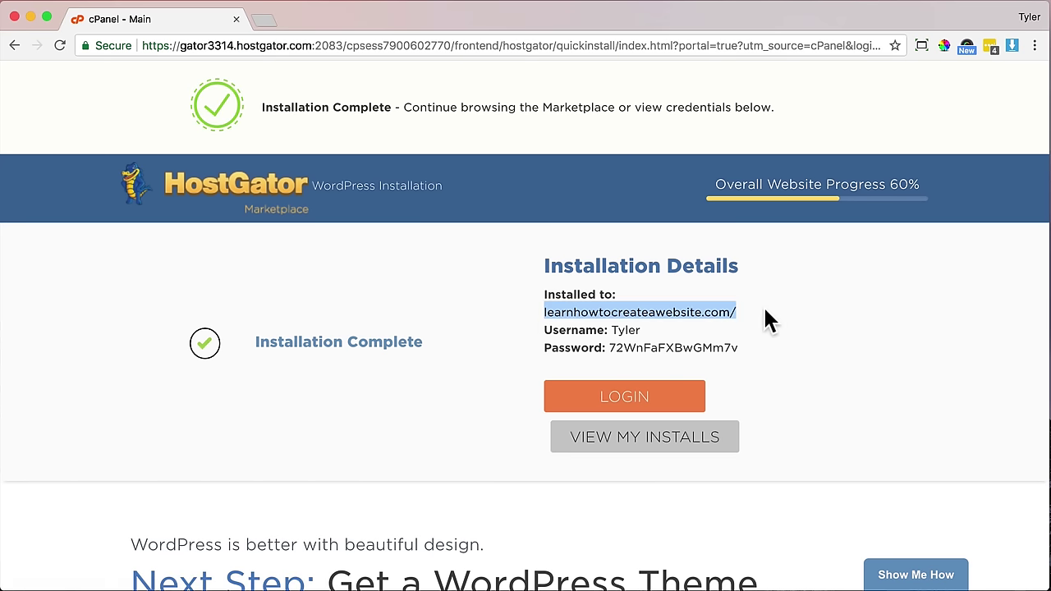
left_click_drag(610, 329, 539, 297)
left_click(749, 357)
right_click(549, 292)
left_click(592, 325)
left_click(752, 353)
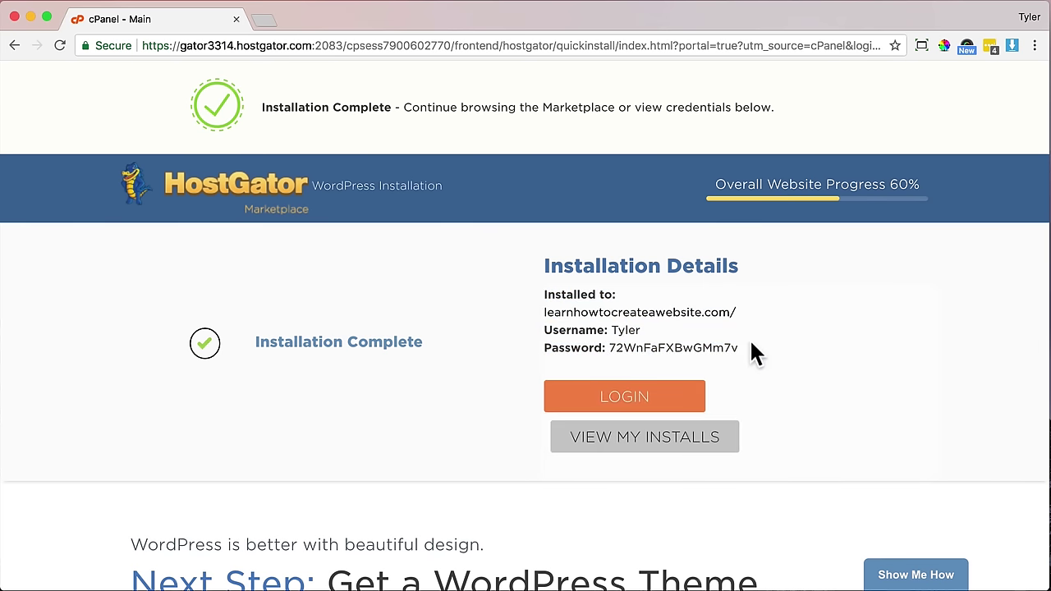
left_click_drag(544, 313, 734, 310)
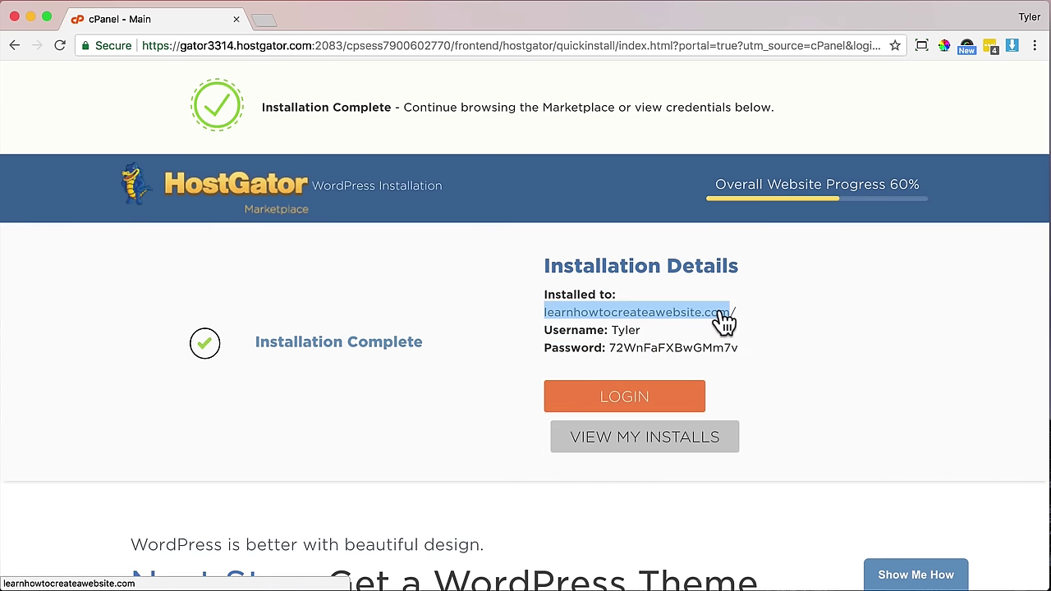
left_click(264, 20)
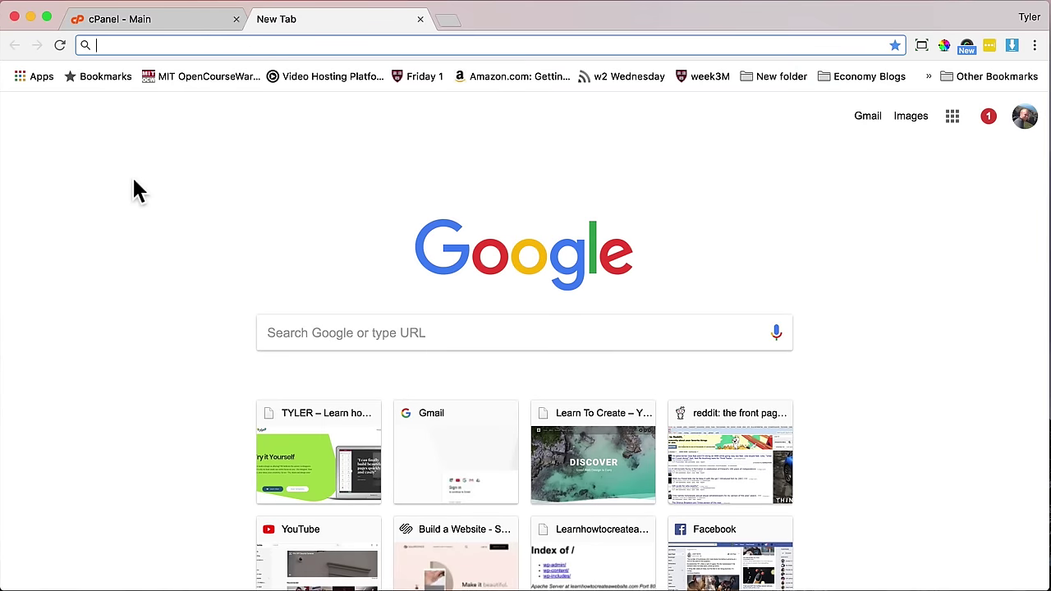
- Enter learnhowtocreateawebsite.com/, close the resulting search page, and open another tab
type("learnhow")
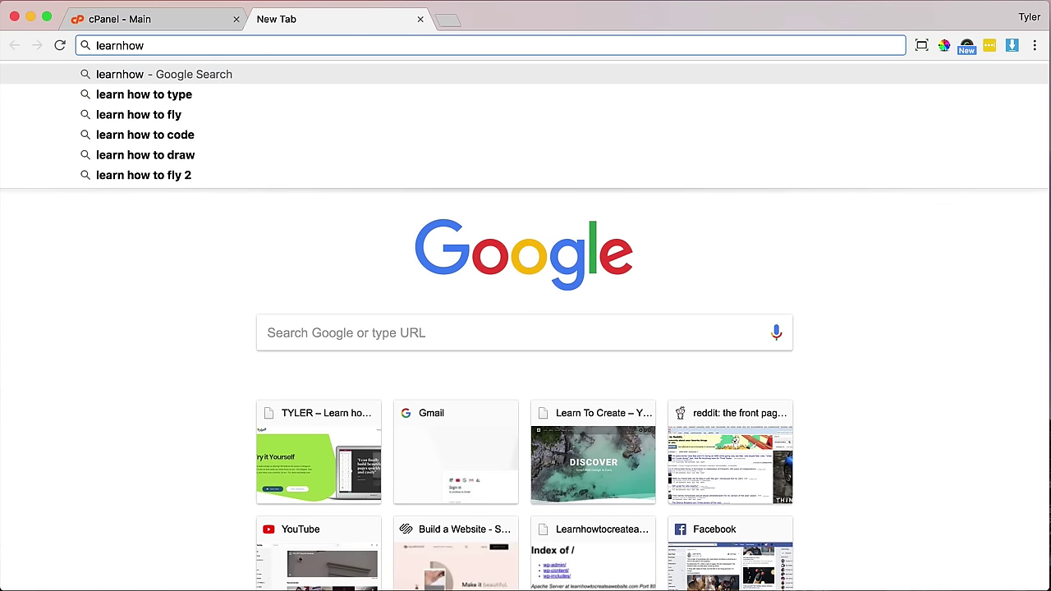
type("tocreateawebsite.com/")
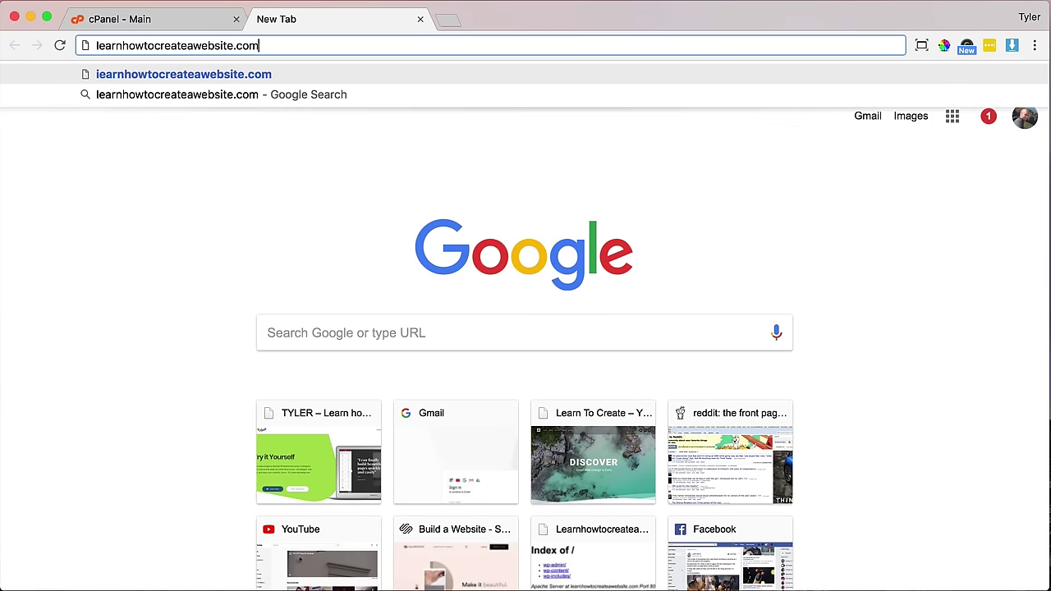
key("Return")
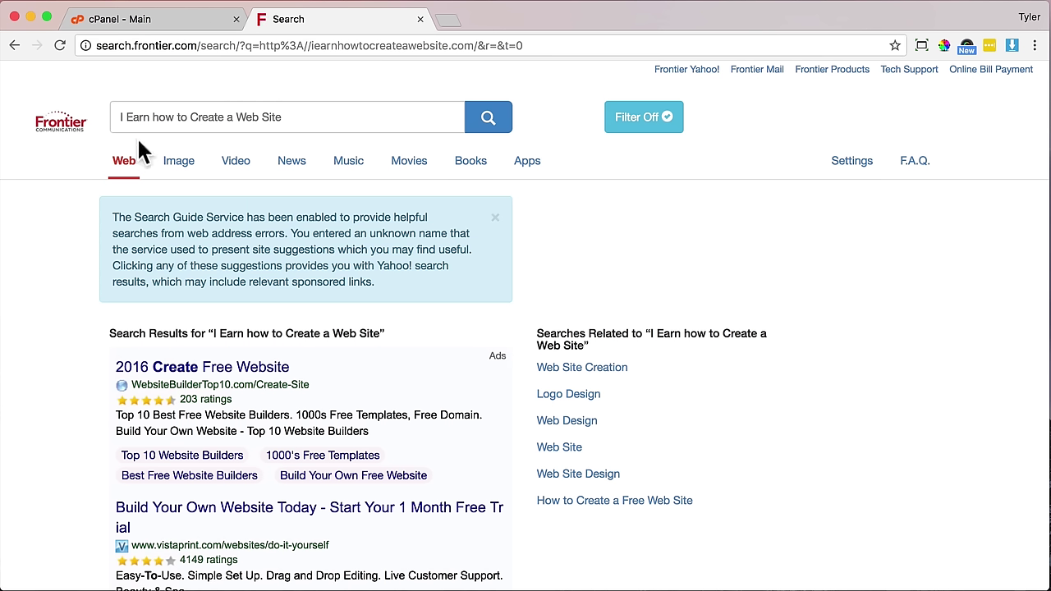
left_click(420, 19)
scroll(439, 341, "down", 3)
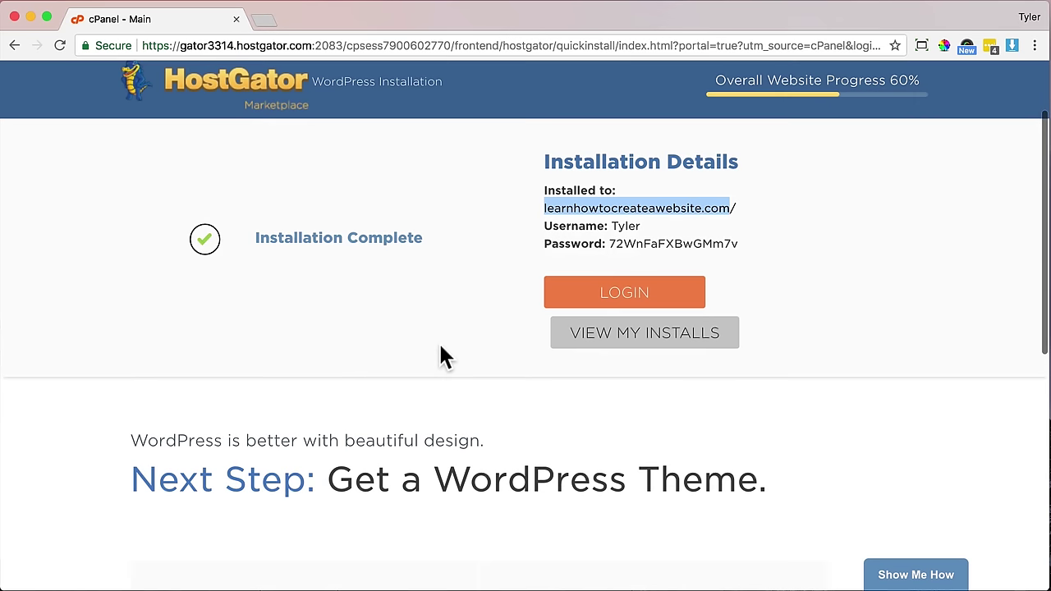
left_click(434, 394)
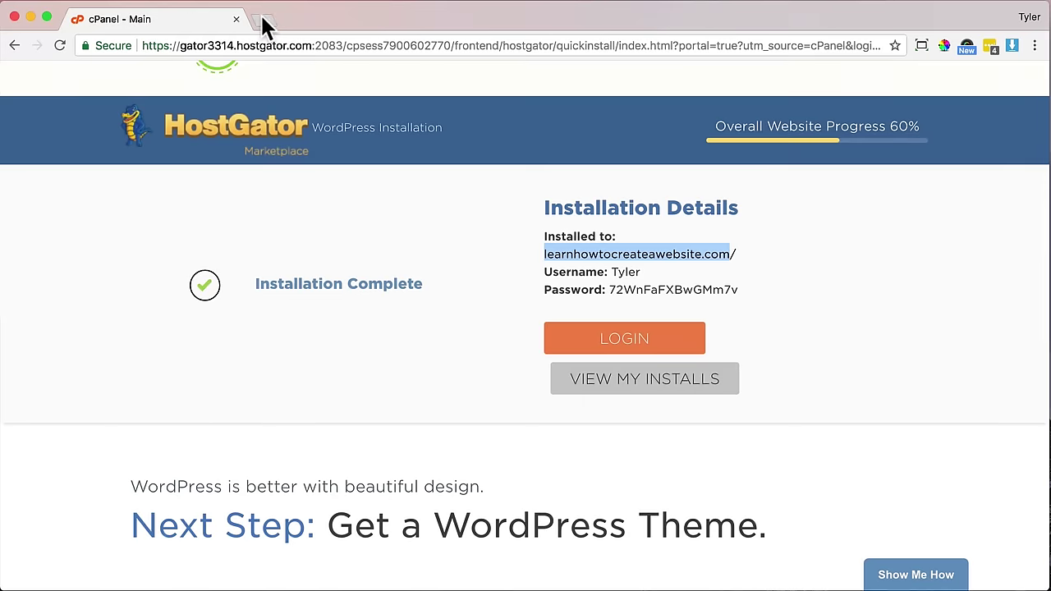
left_click(262, 20)
- Load the pasted site address, scroll its homepage, and view the Hello world! post
key("super+v")
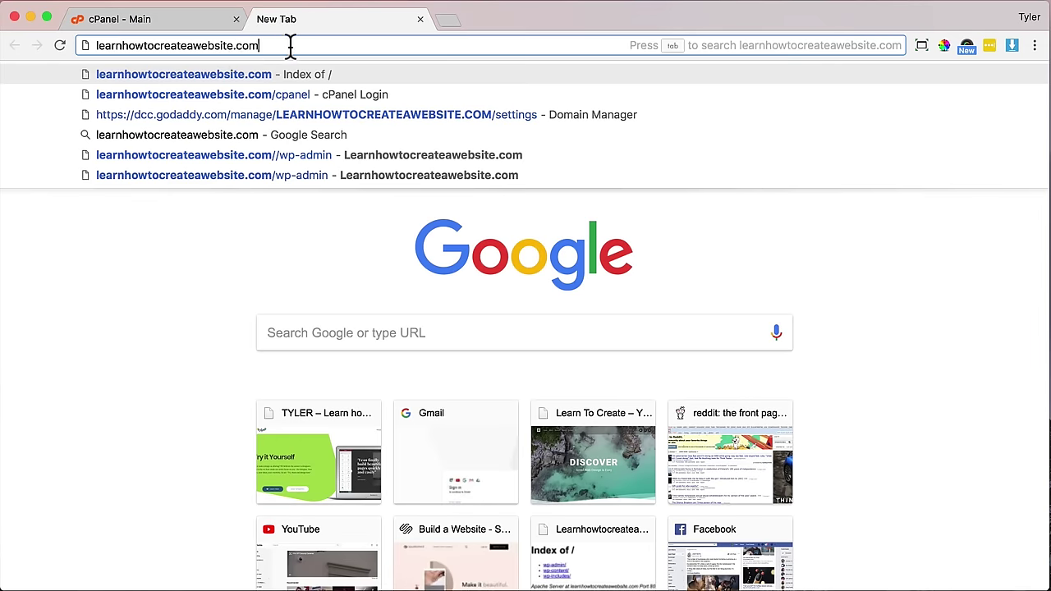
key("Return")
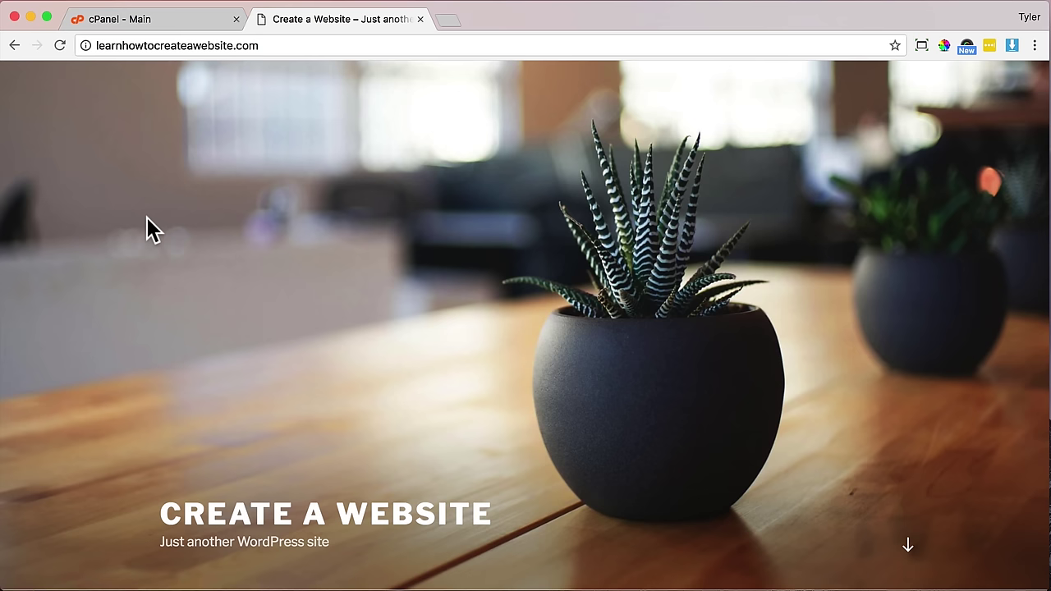
scroll(146, 218, "down", 5)
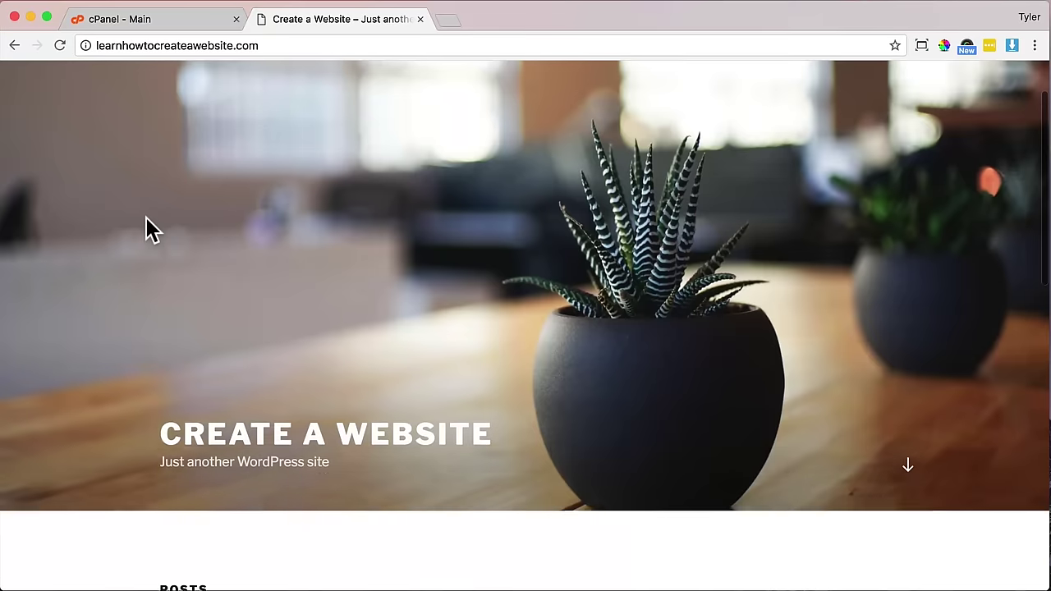
scroll(145, 218, "down", 5)
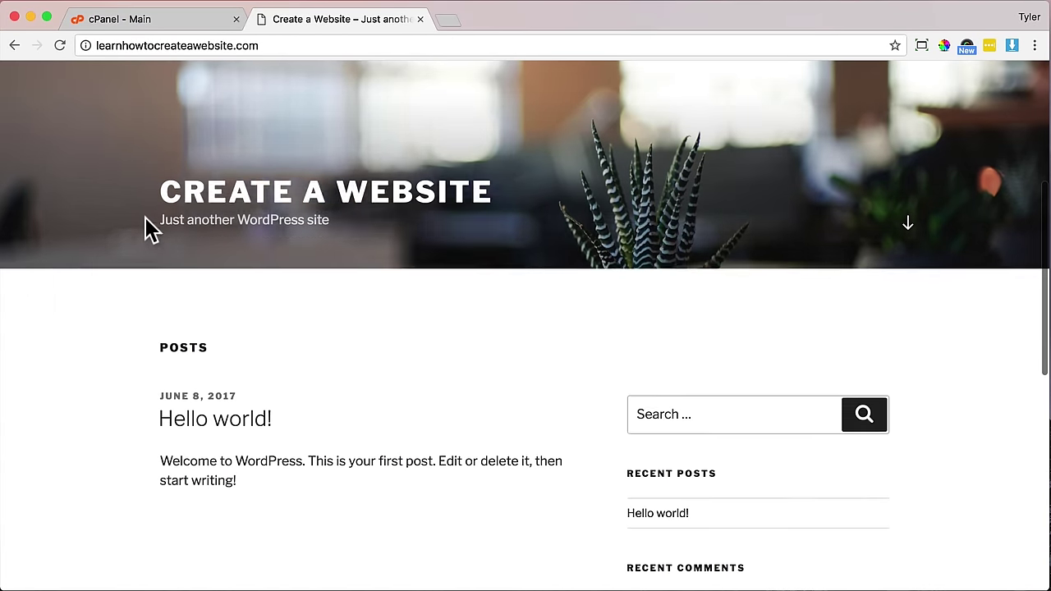
scroll(145, 222, "down", 5)
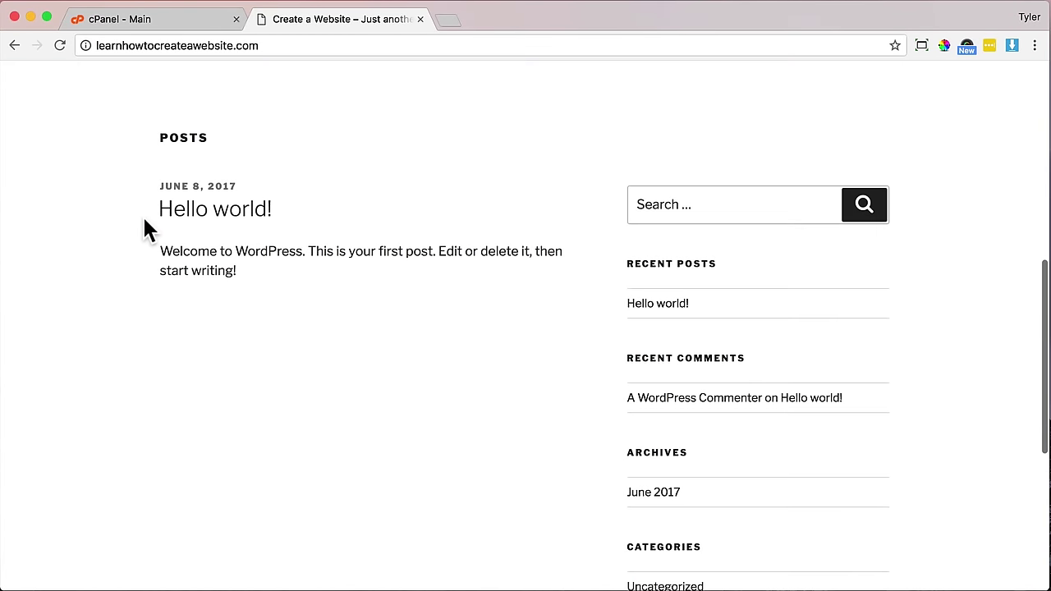
scroll(145, 221, "down", 4)
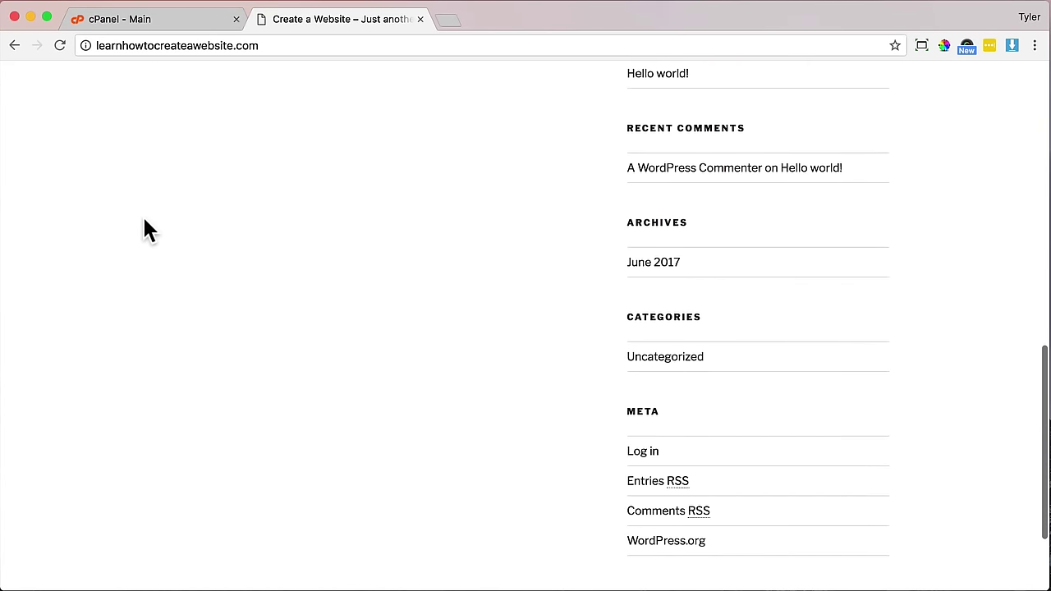
scroll(144, 220, "up", 5)
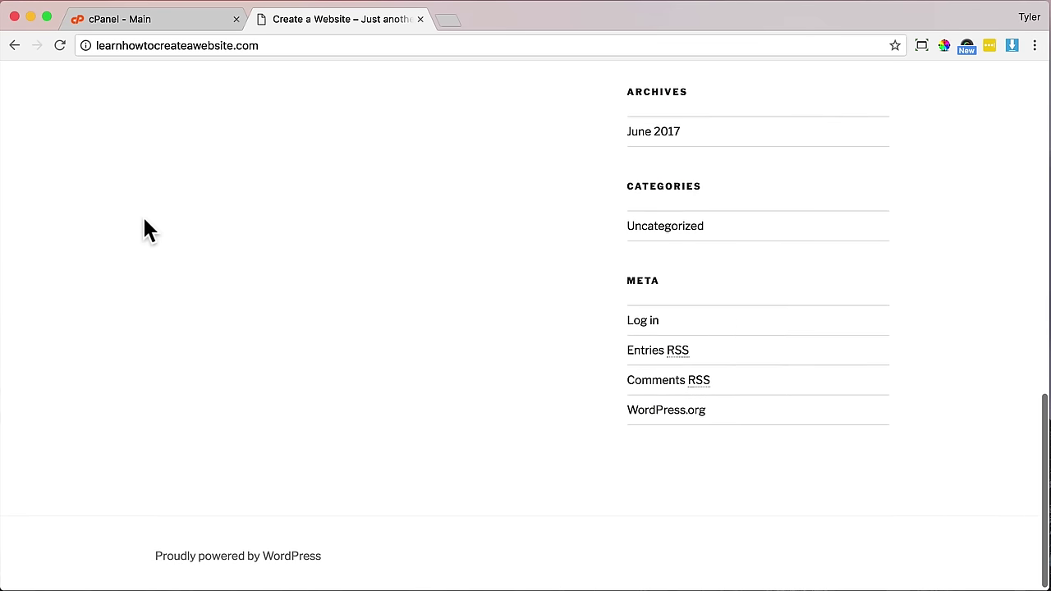
scroll(145, 220, "up", 4)
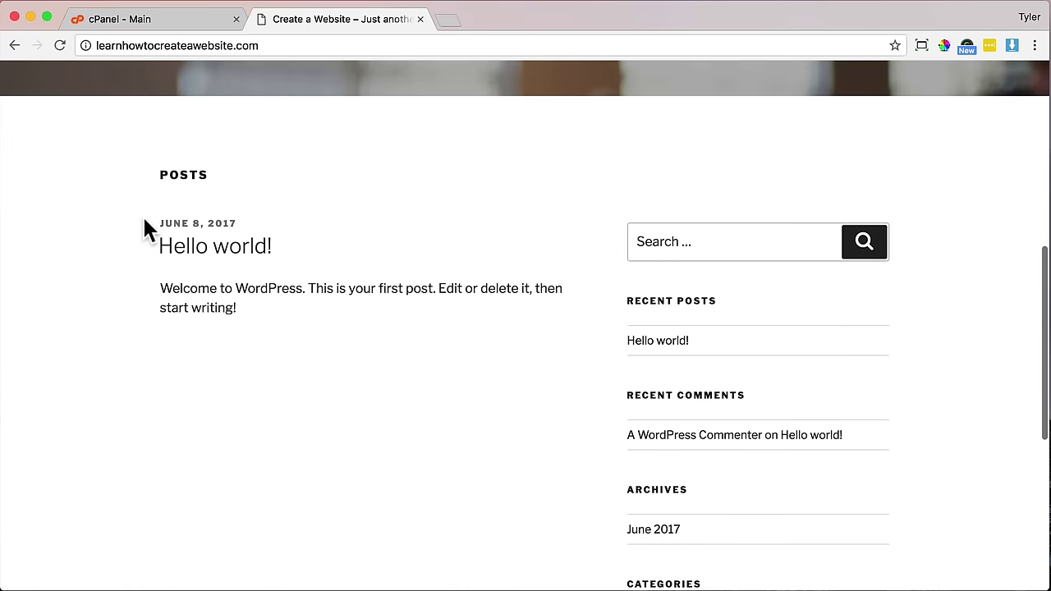
left_click(663, 343)
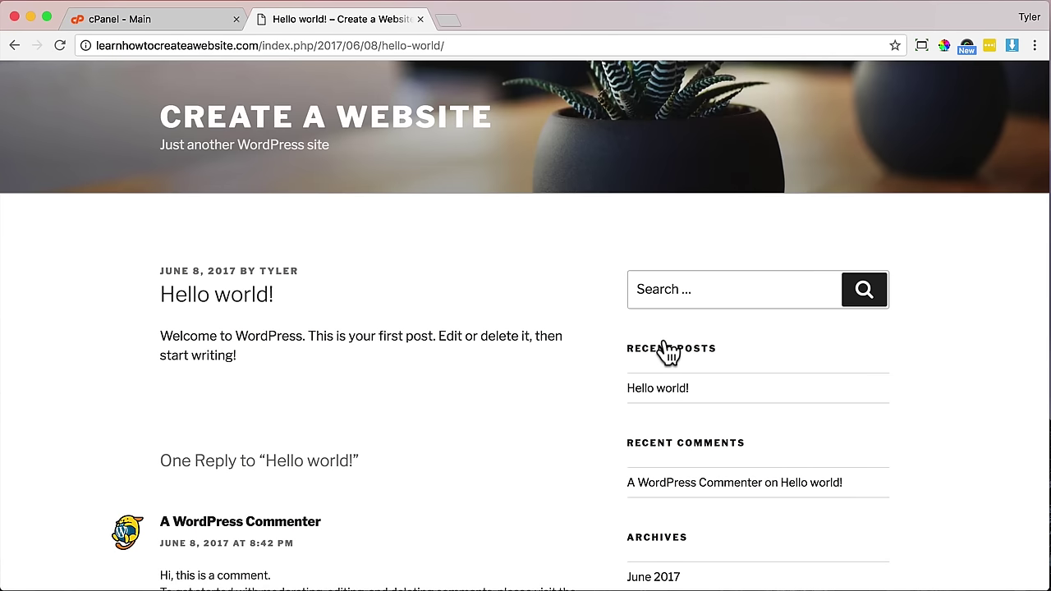
left_click(372, 131)
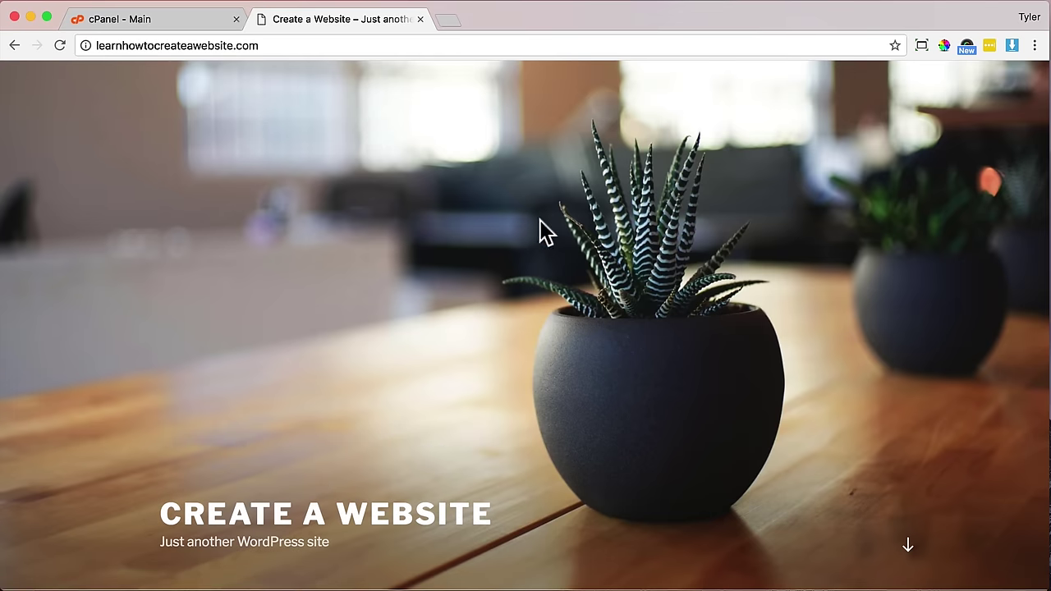
left_click(160, 27)
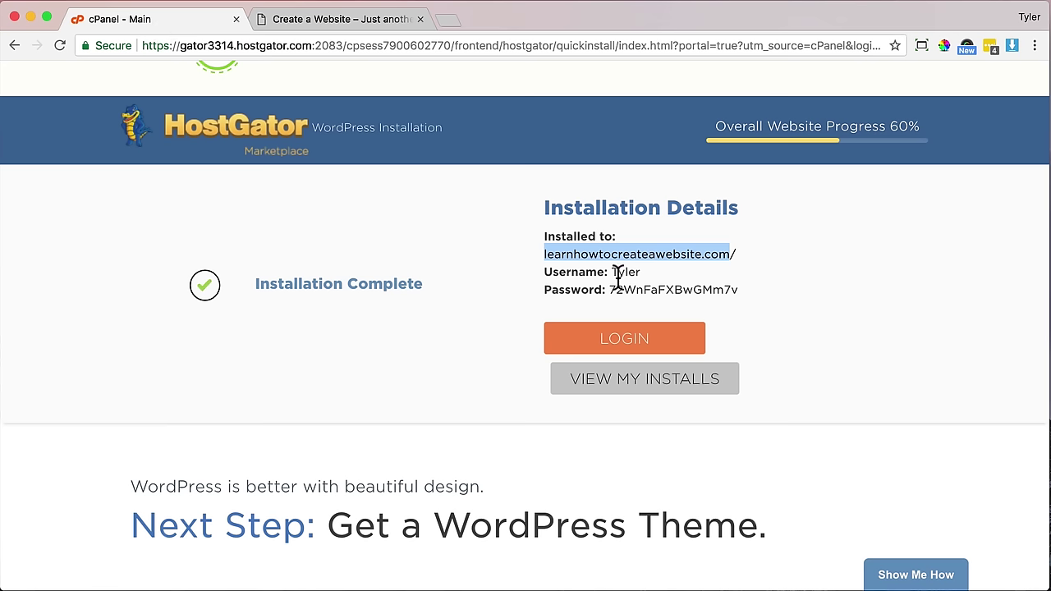
- Copy the generated admin password and open the site's /wp-admin login page
left_click_drag(608, 289, 693, 289)
right_click(709, 287)
left_click(741, 322)
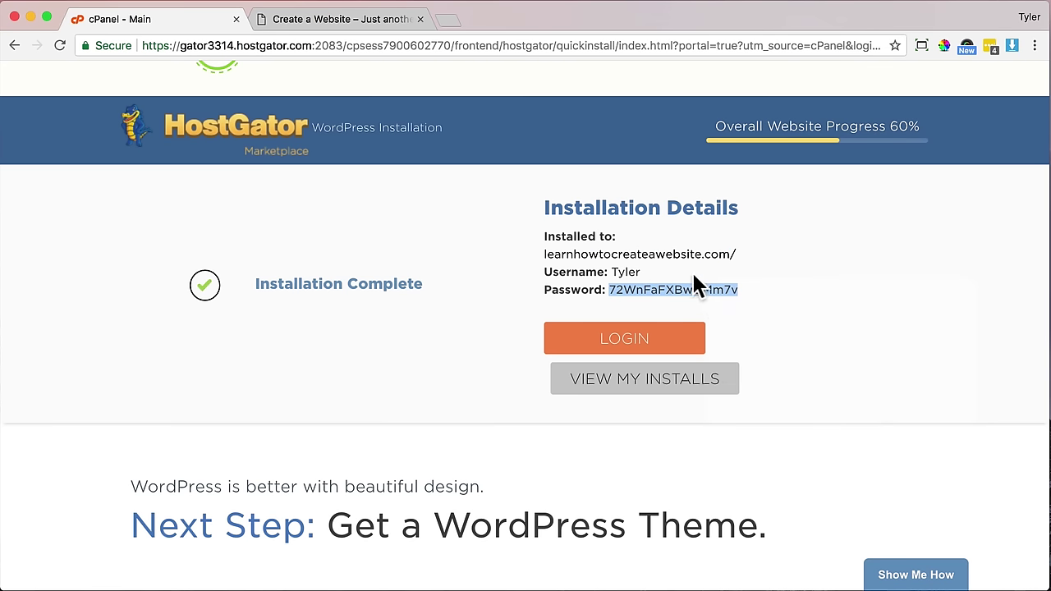
left_click(638, 267)
left_click(338, 20)
left_click(312, 45)
left_click(324, 44)
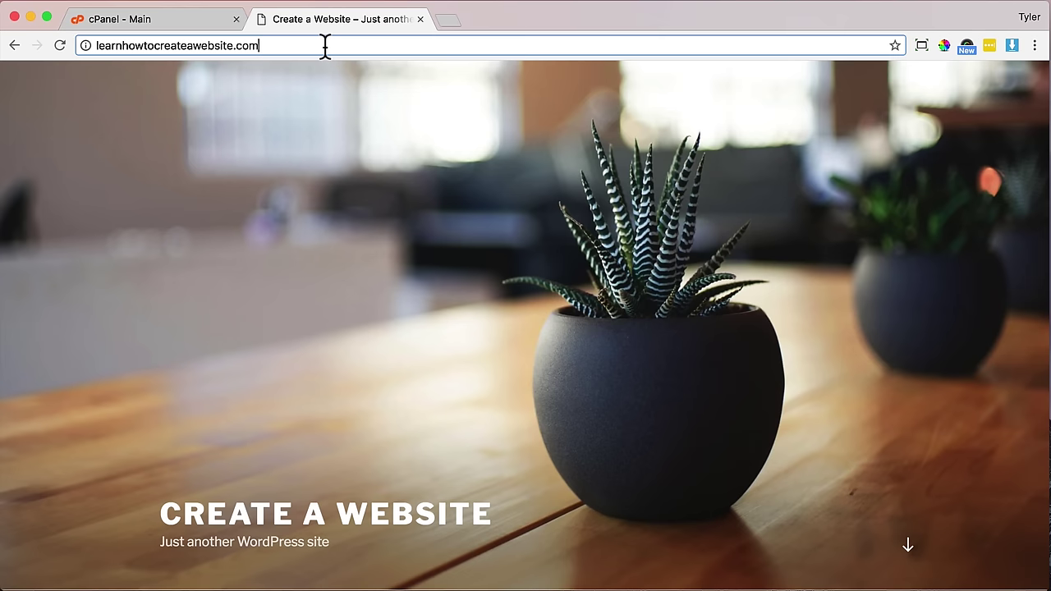
type("/wp-ad")
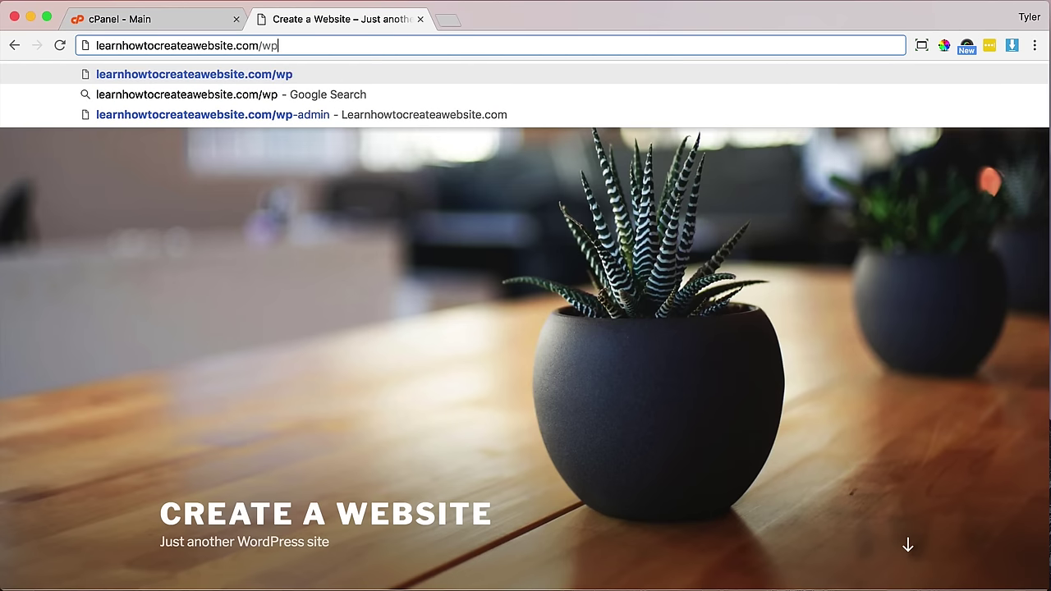
type("min")
key("Return")
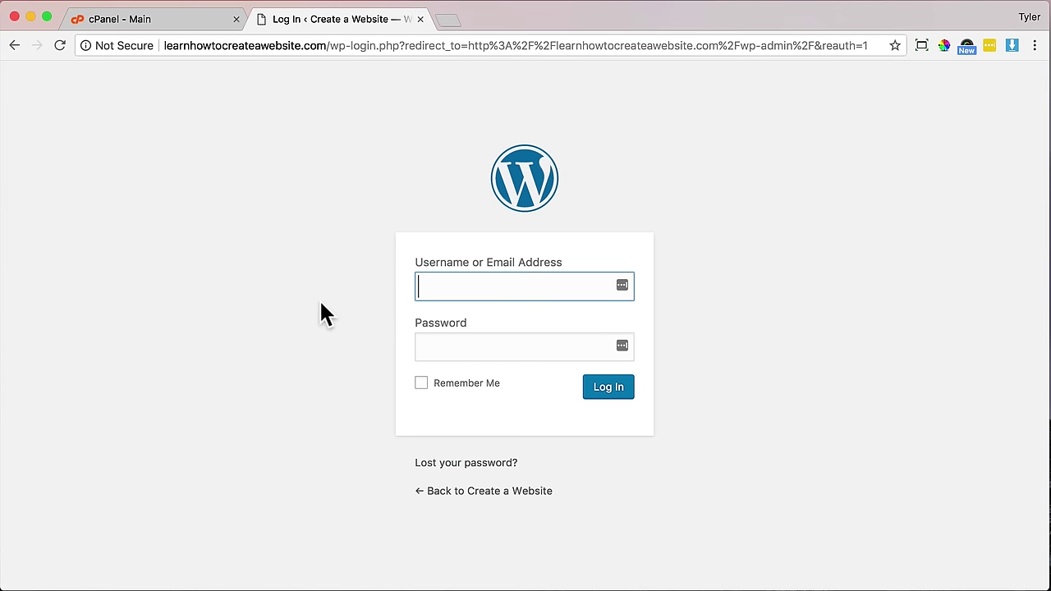
- Enter the installer's admin username, paste the generated password, and log in
left_click(190, 17)
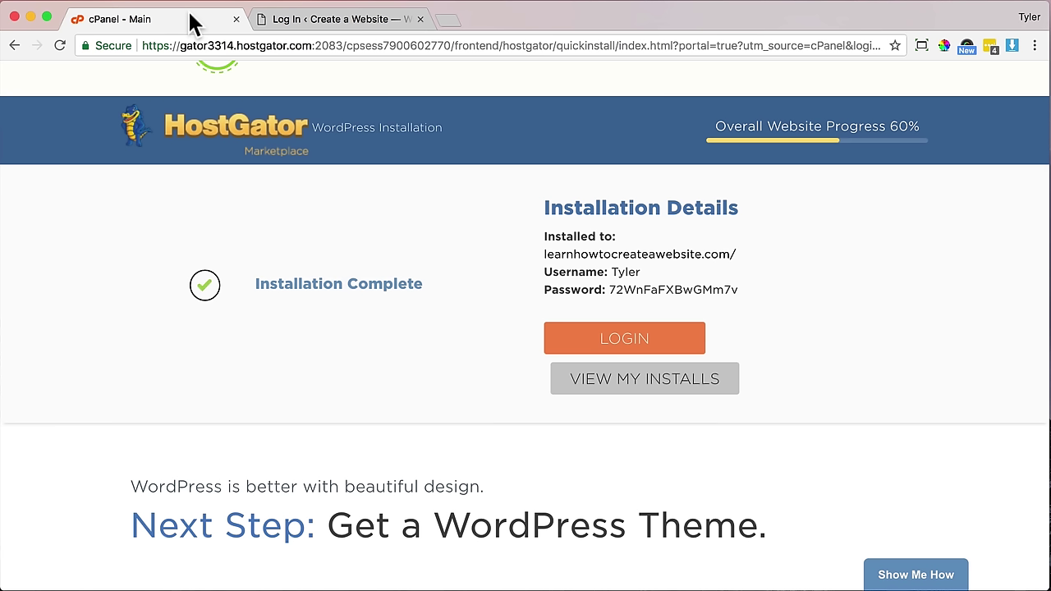
left_click_drag(610, 273, 641, 276)
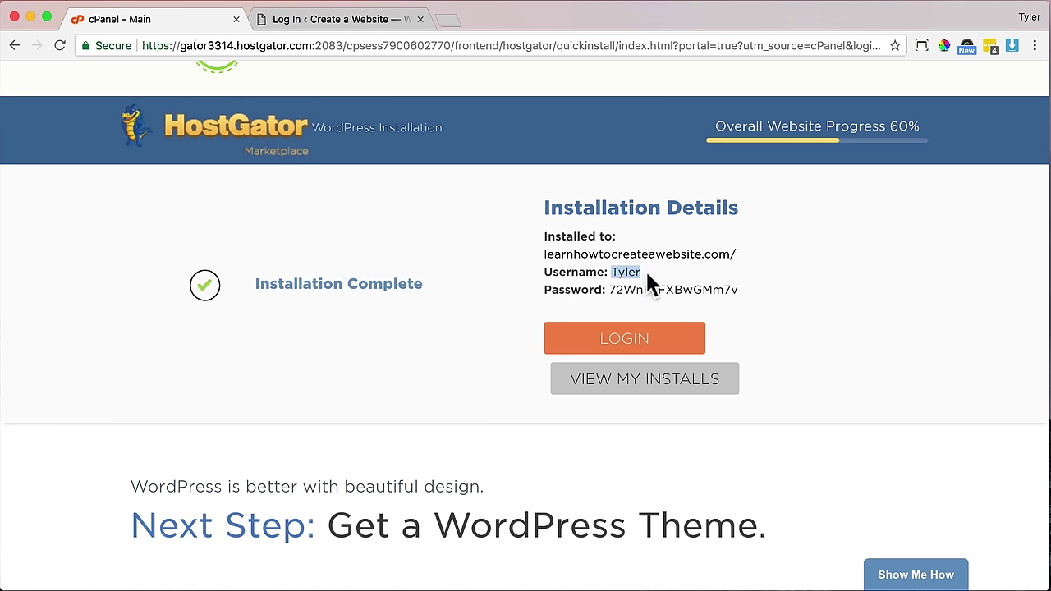
left_click(365, 24)
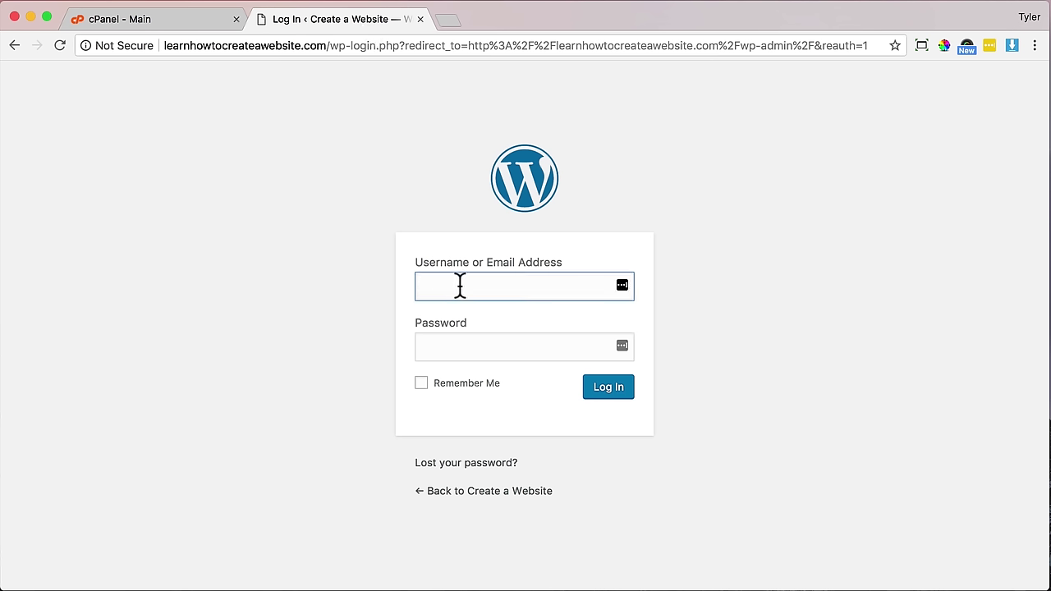
type("Tyler")
left_click(169, 26)
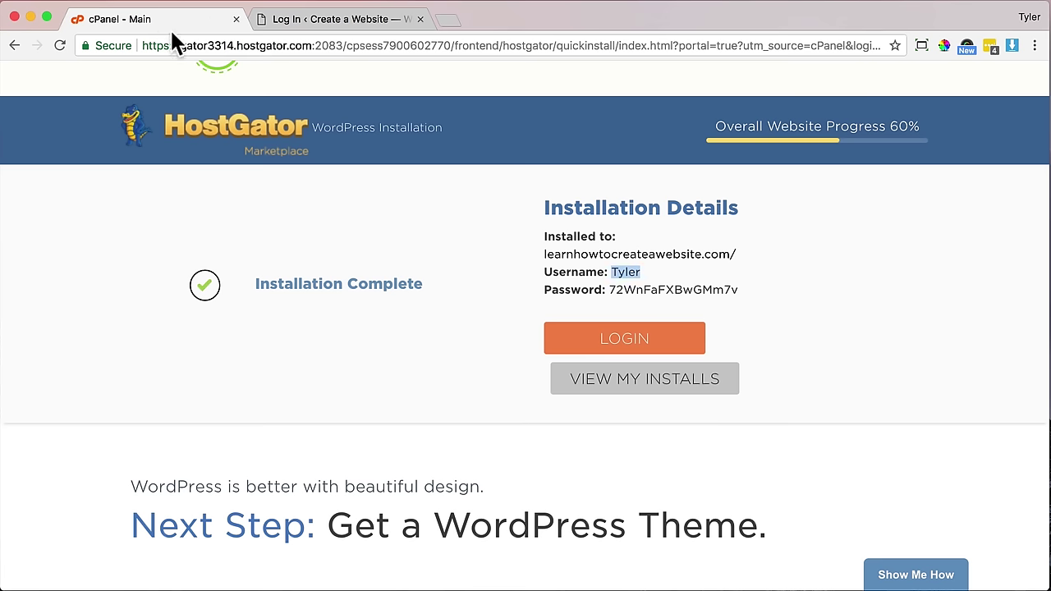
left_click_drag(608, 289, 735, 290)
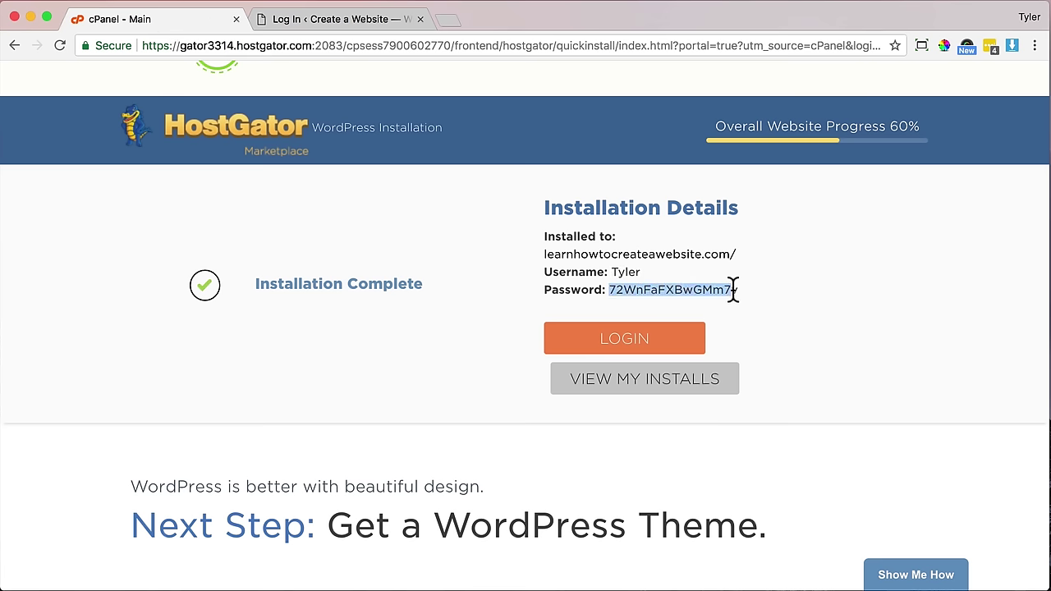
right_click(725, 294)
left_click(747, 325)
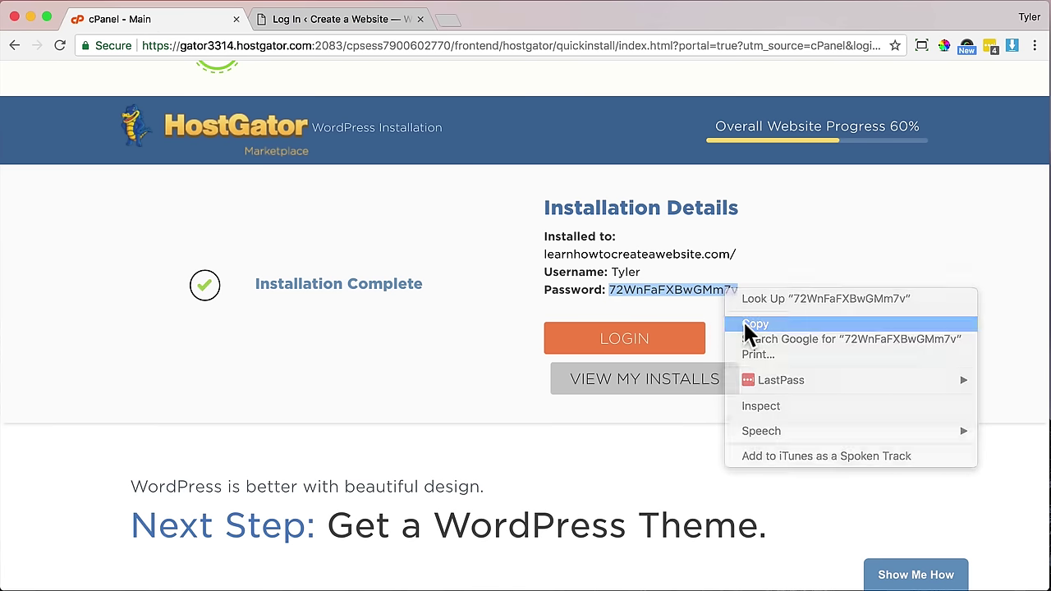
left_click(334, 17)
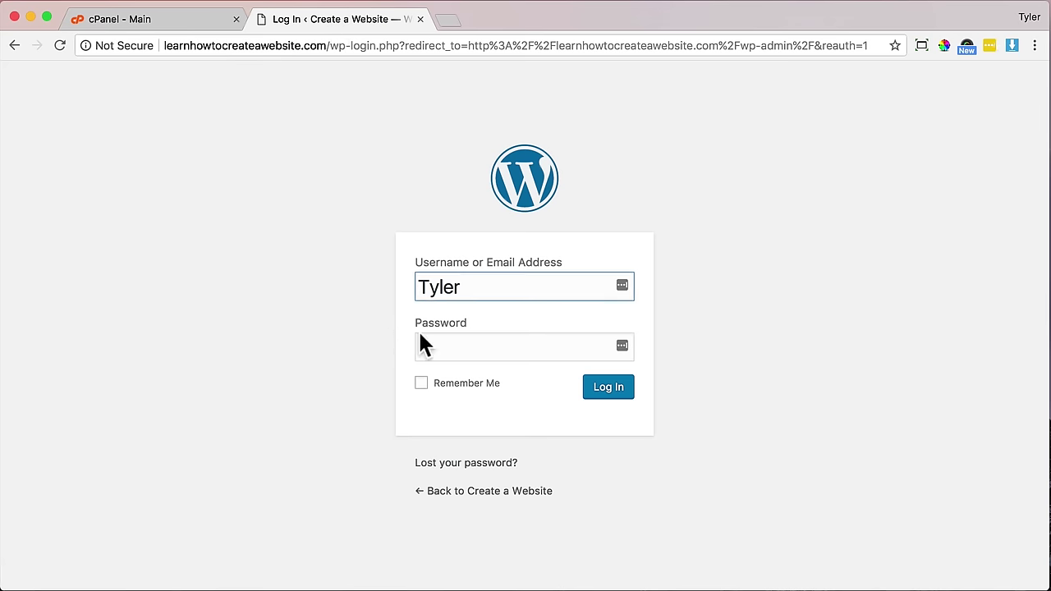
left_click(446, 337)
right_click(447, 342)
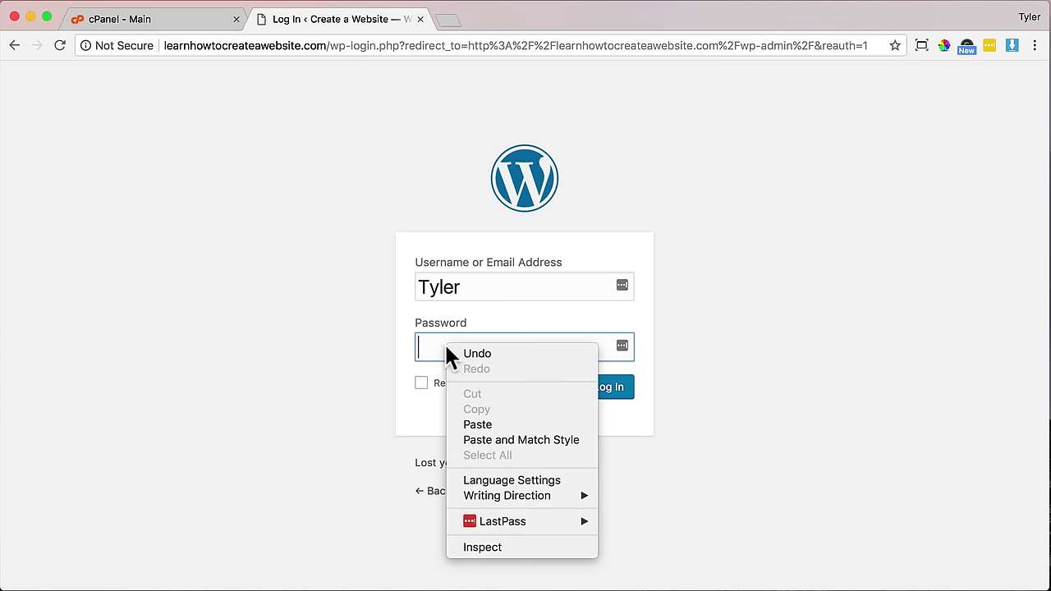
left_click(484, 419)
left_click(604, 394)
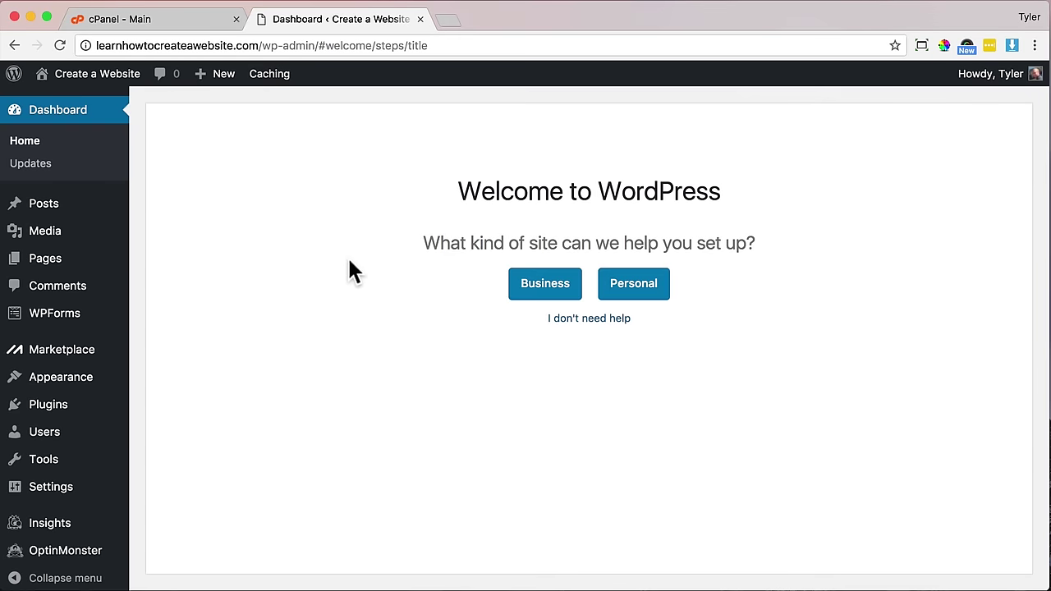
- Close the hosting control panel tab and skip the WordPress setup assistant
left_click(223, 19)
left_click(236, 19)
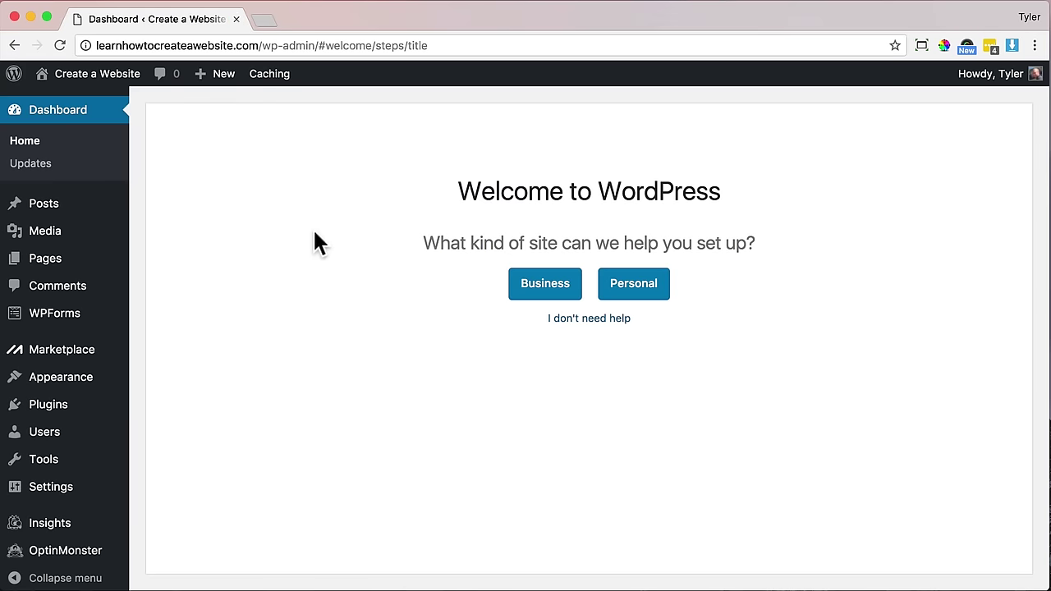
left_click(604, 319)
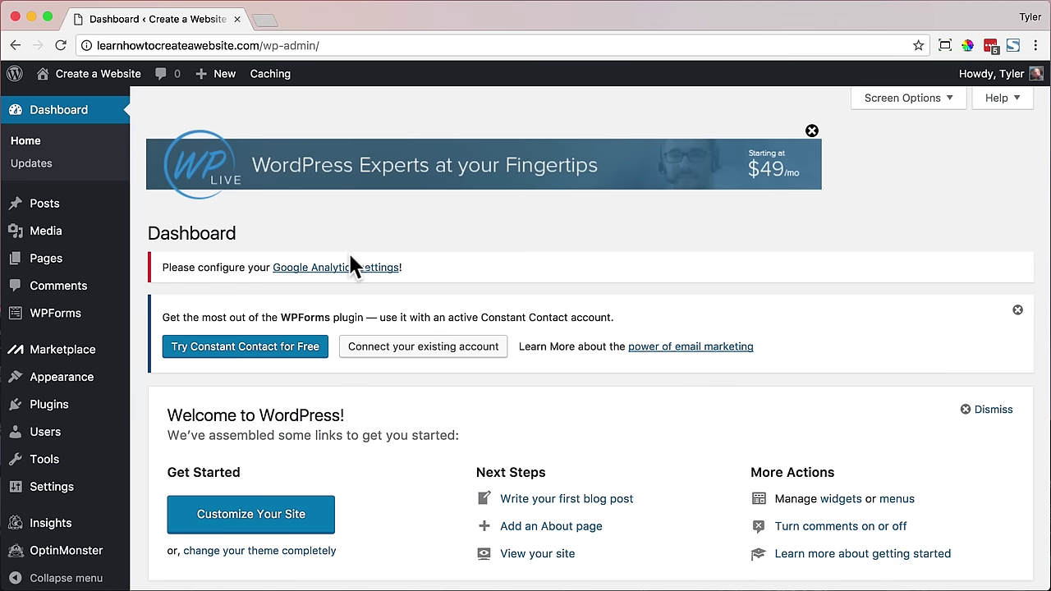
- Replace the admin user's password with a new strong one and update the profile
left_click(63, 438)
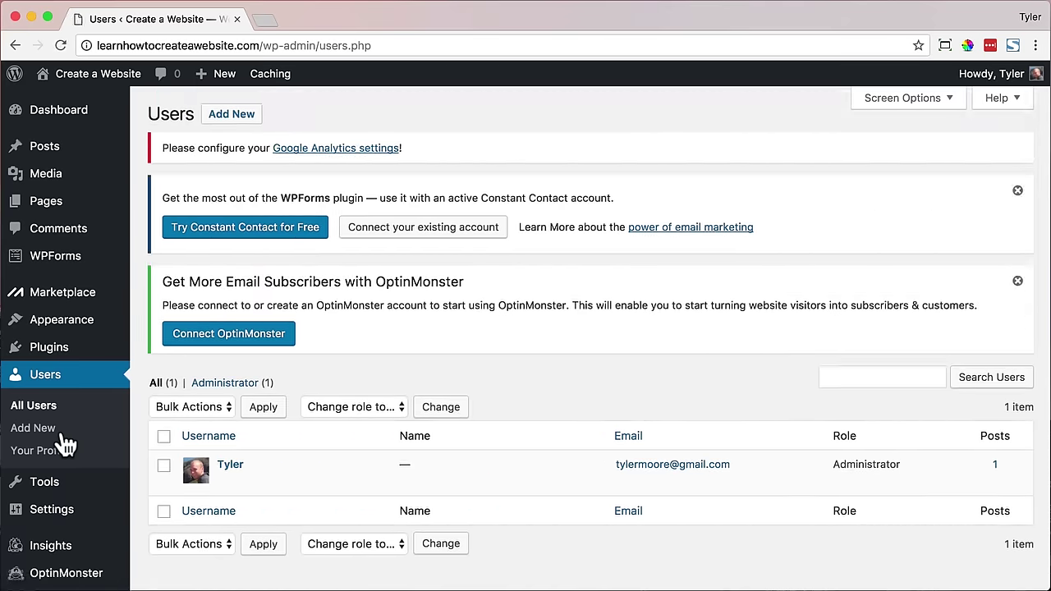
scroll(246, 418, "down", 1)
left_click(234, 440)
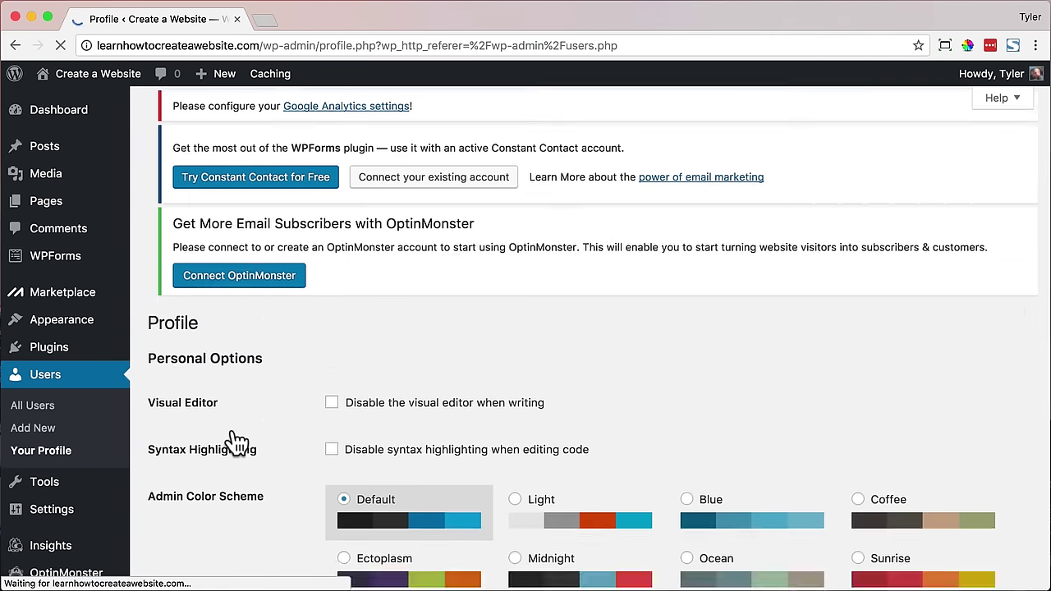
scroll(236, 442, "down", 15)
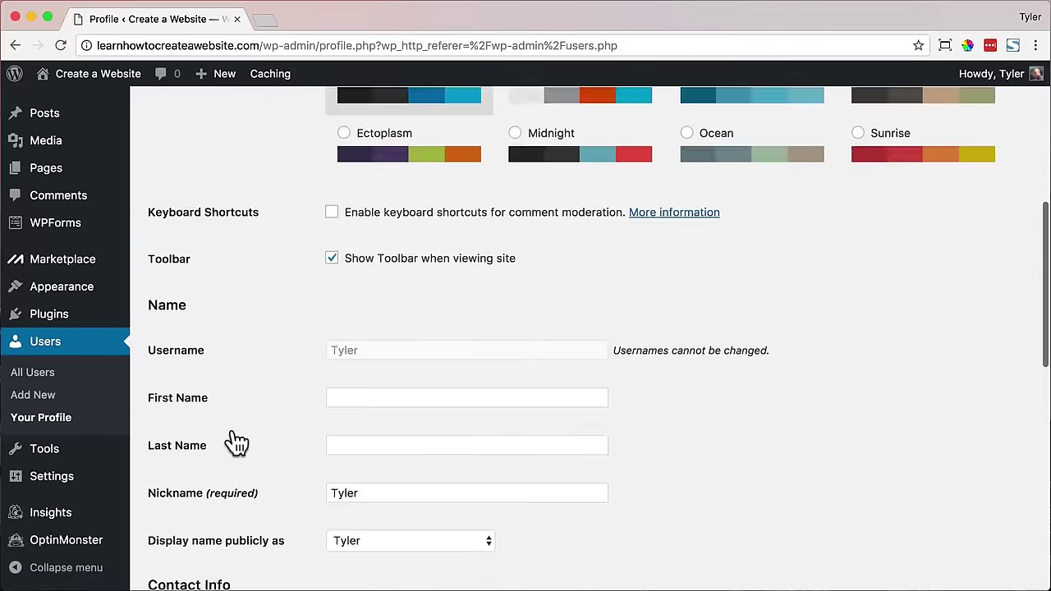
left_click(386, 372)
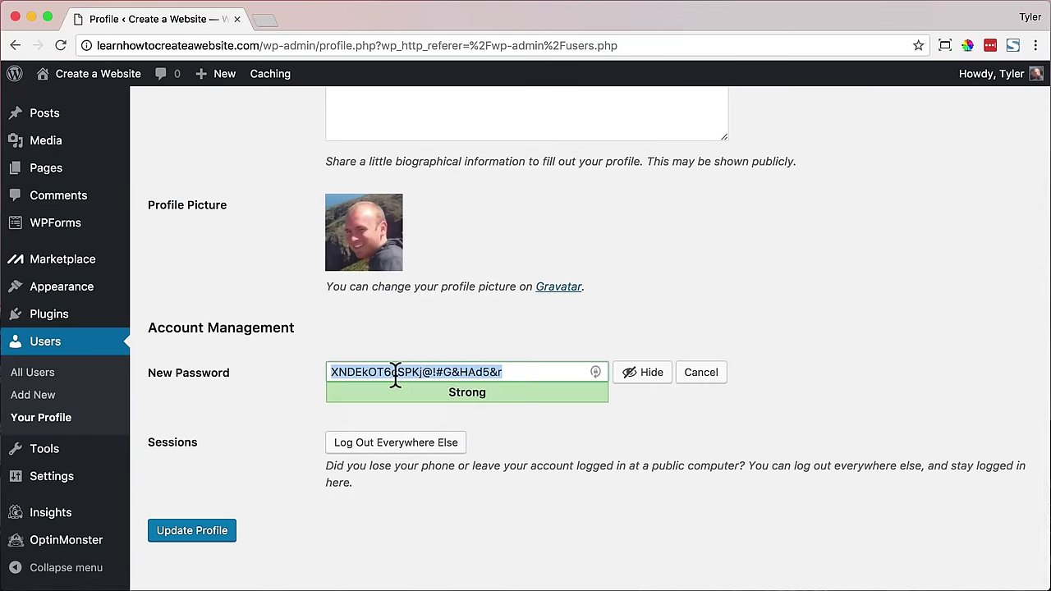
left_click(645, 374)
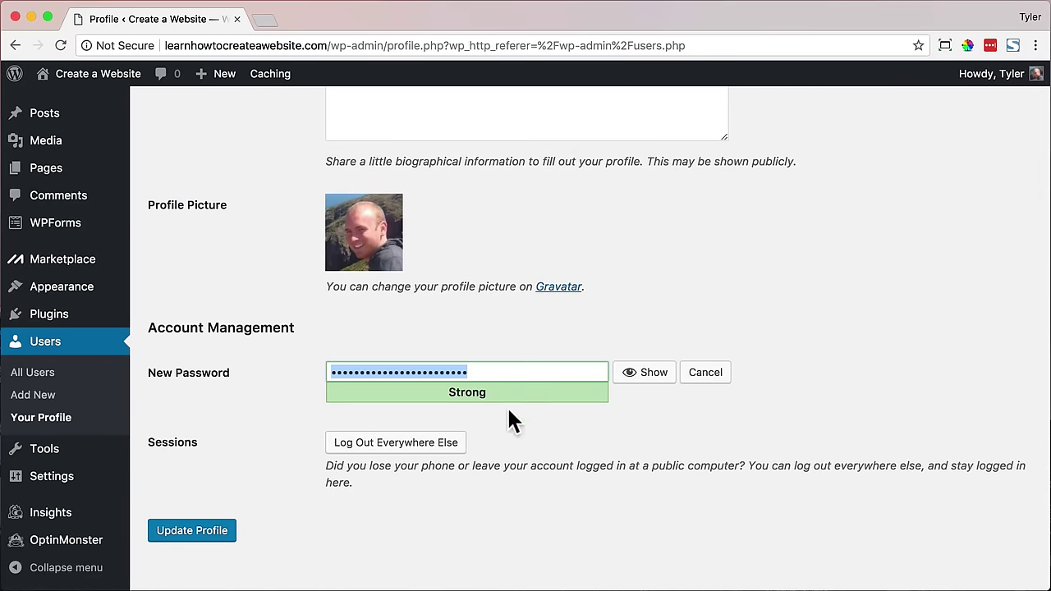
type("•••••••••••")
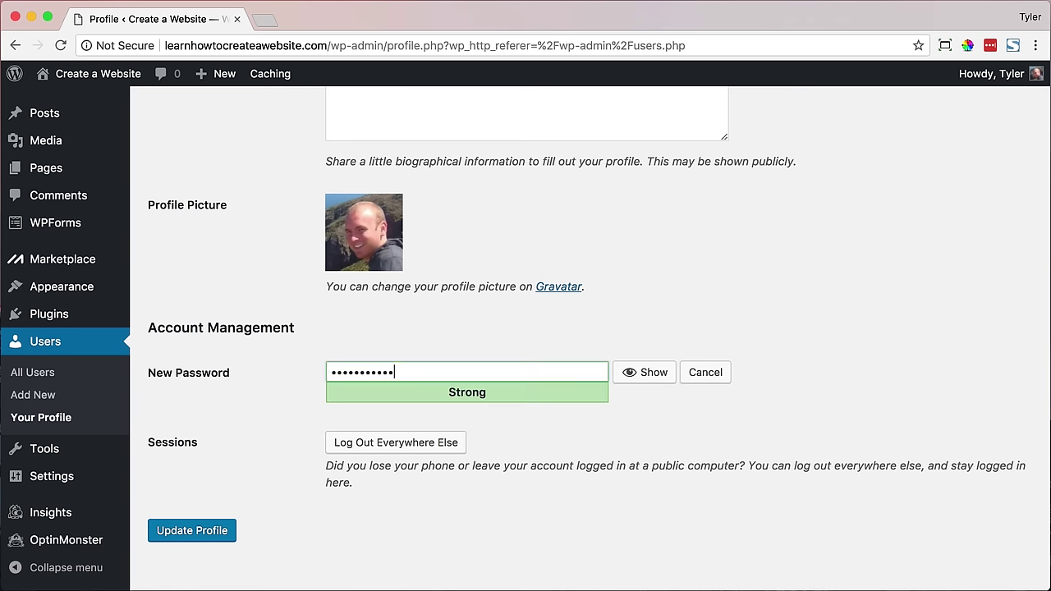
left_click(218, 532)
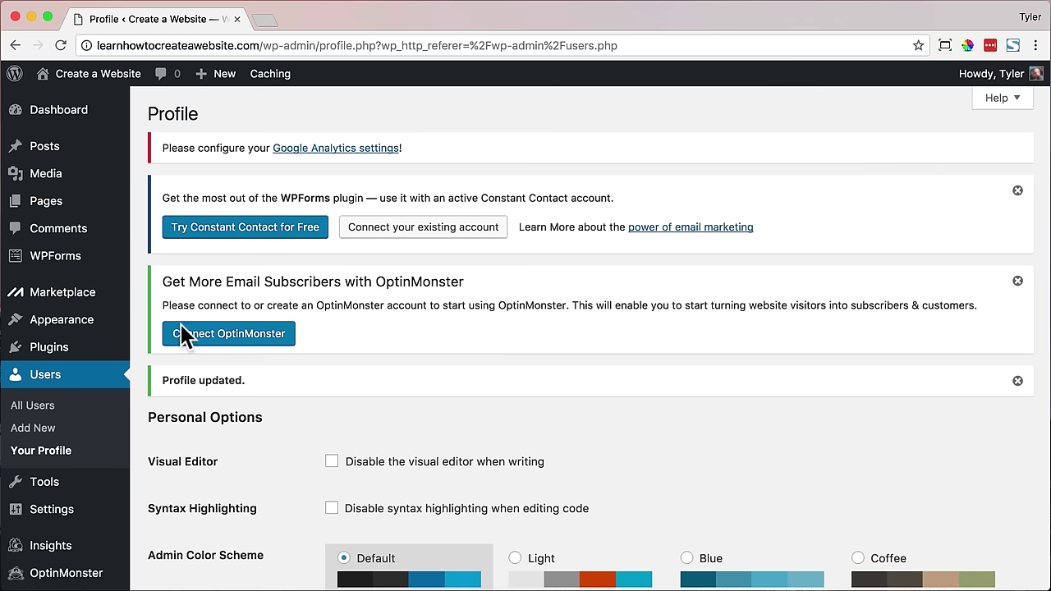
- Deactivate all seven installed plugins with the Deactivate bulk action
left_click(61, 356)
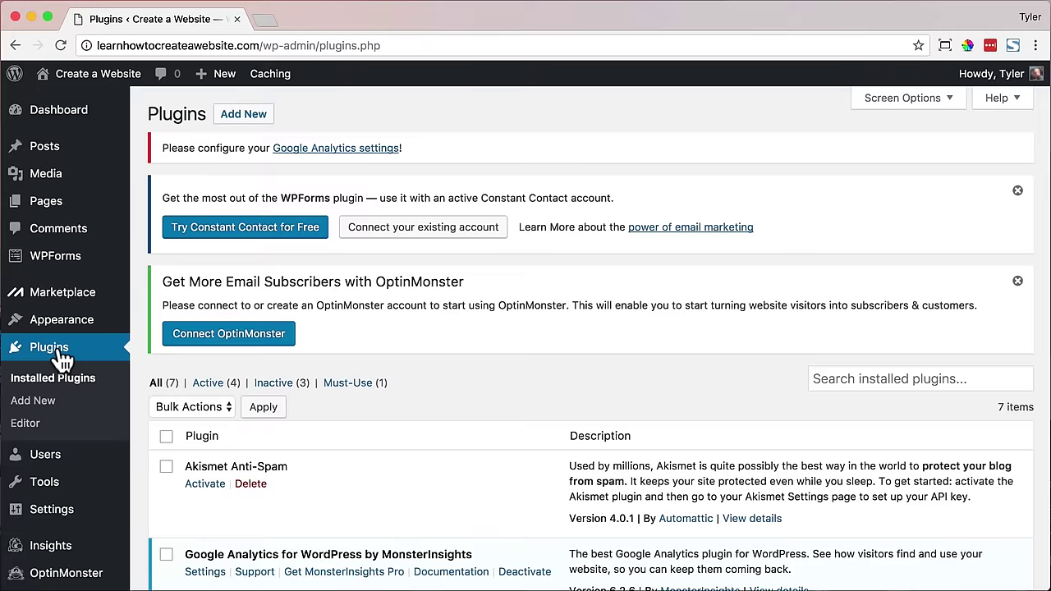
scroll(382, 400, "down", 5)
scroll(381, 401, "down", 4)
scroll(383, 399, "up", 7)
left_click(166, 280)
left_click(193, 251)
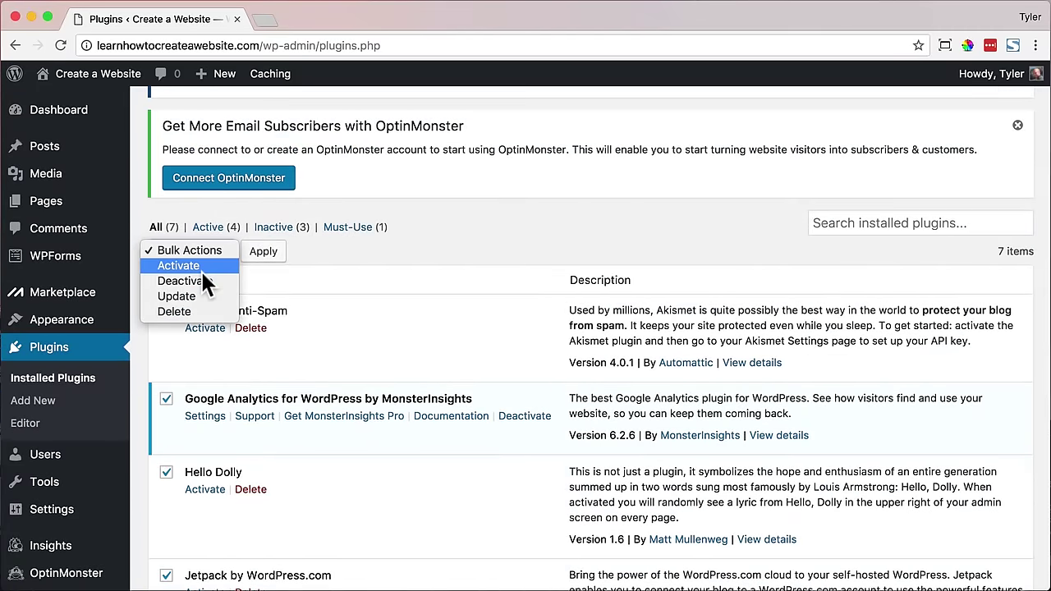
left_click(199, 280)
left_click(264, 252)
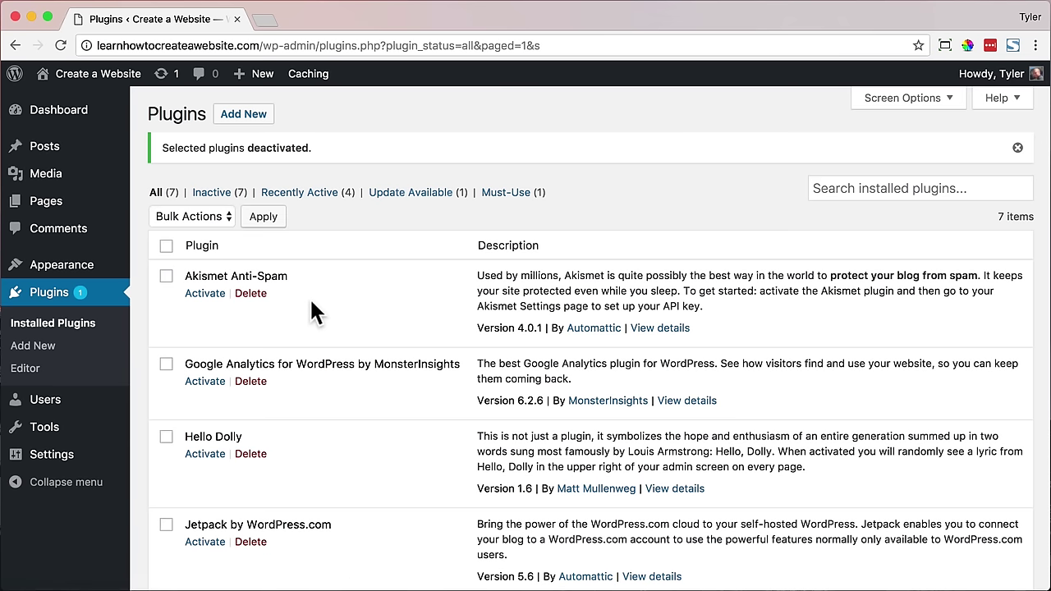
- Delete all the deactivated plugins in bulk and confirm removing their data
left_click(165, 246)
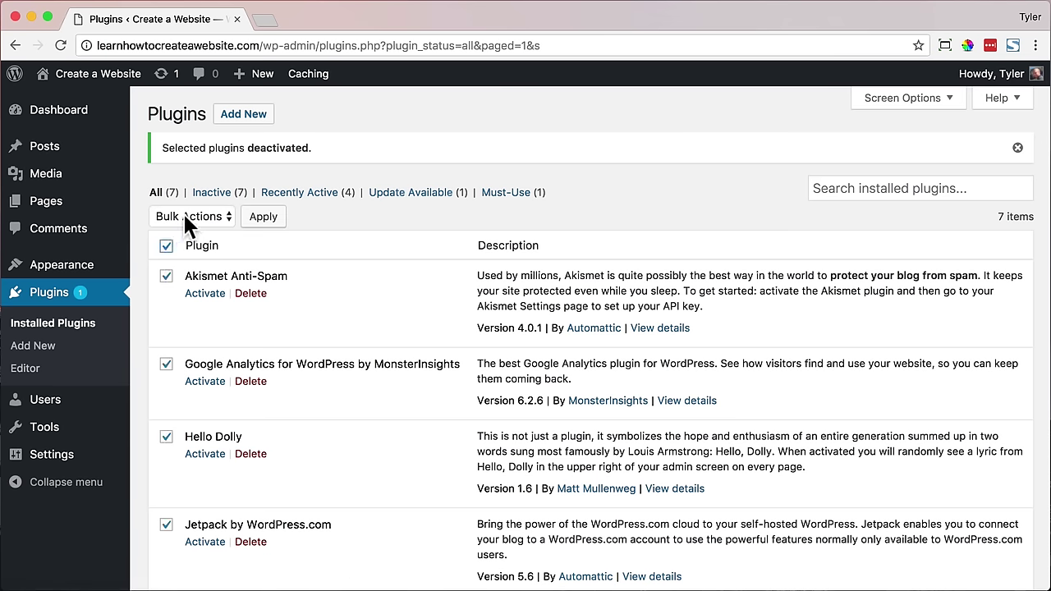
left_click(183, 213)
left_click(186, 276)
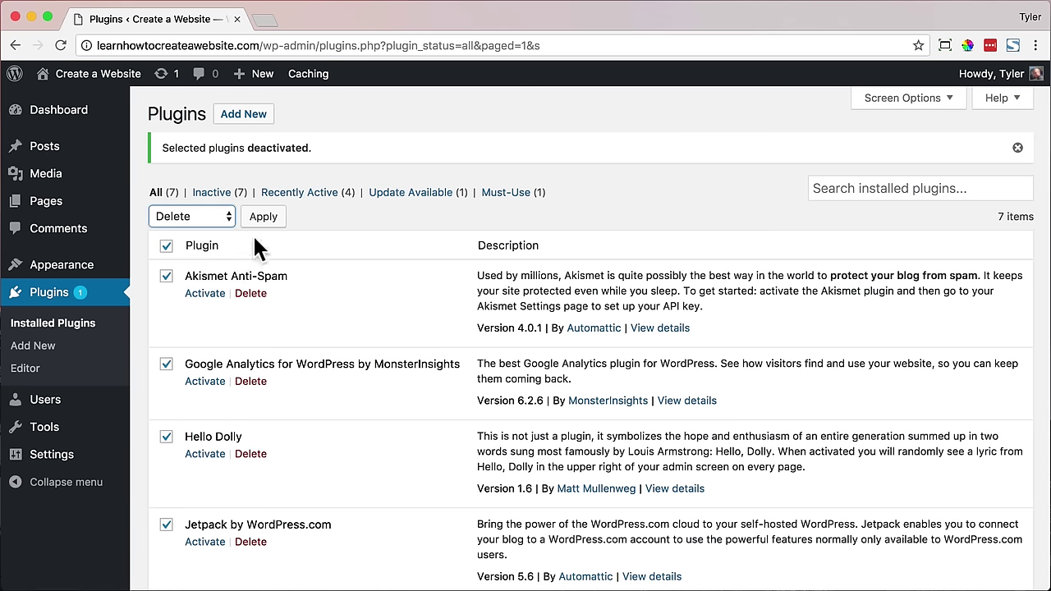
left_click(261, 219)
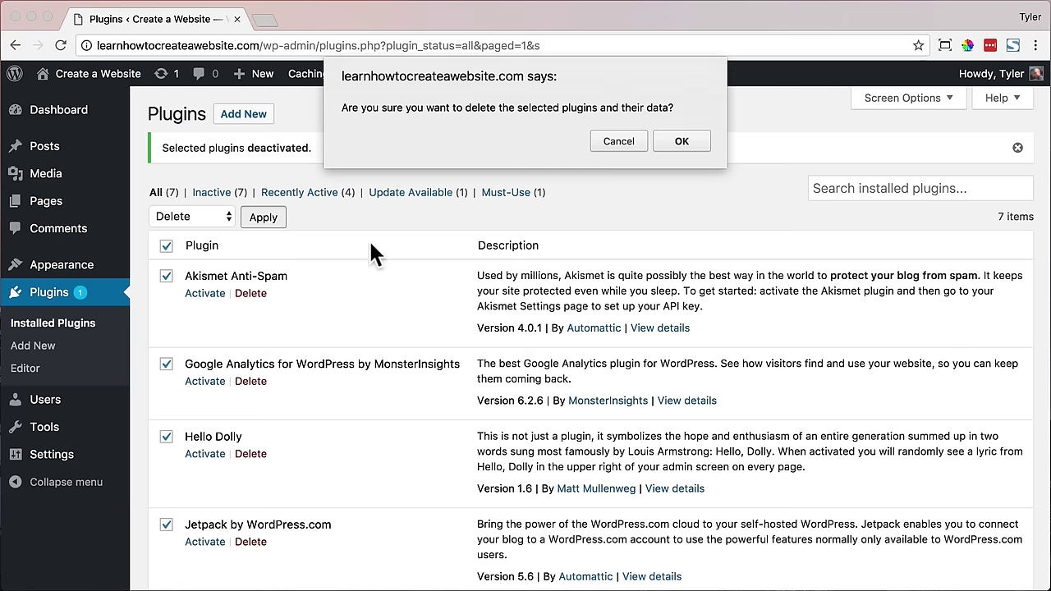
left_click(674, 140)
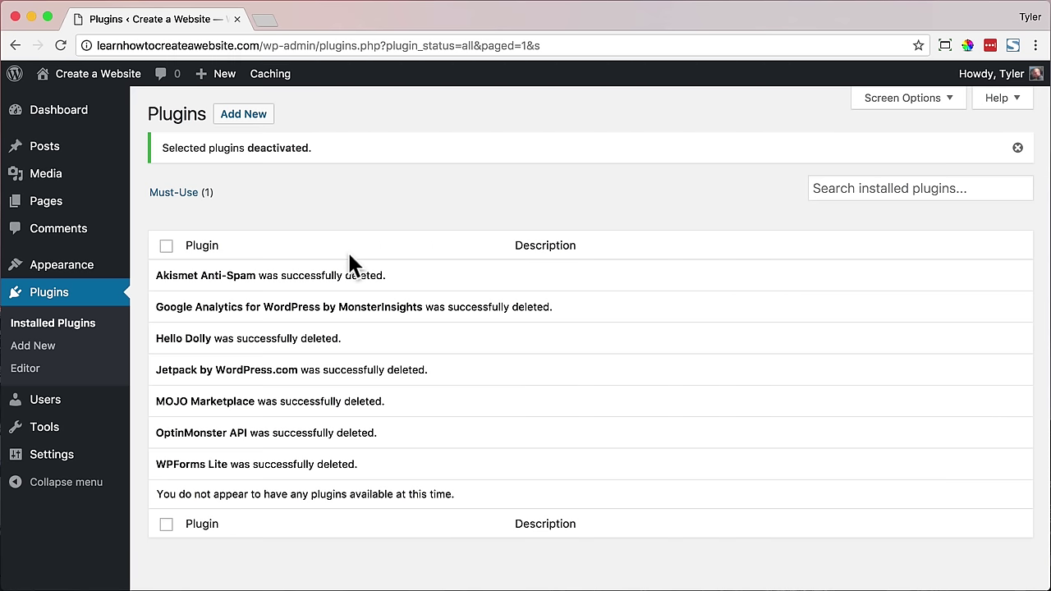
- Visit the live site's homepage and scroll down to Recent Posts
mouse_move(98, 78)
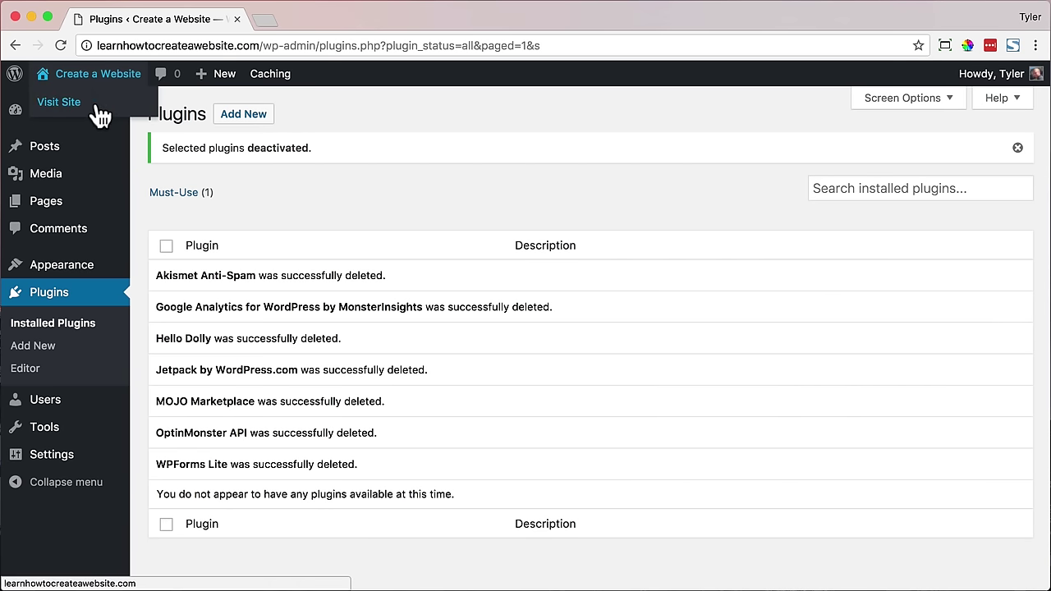
left_click(98, 112)
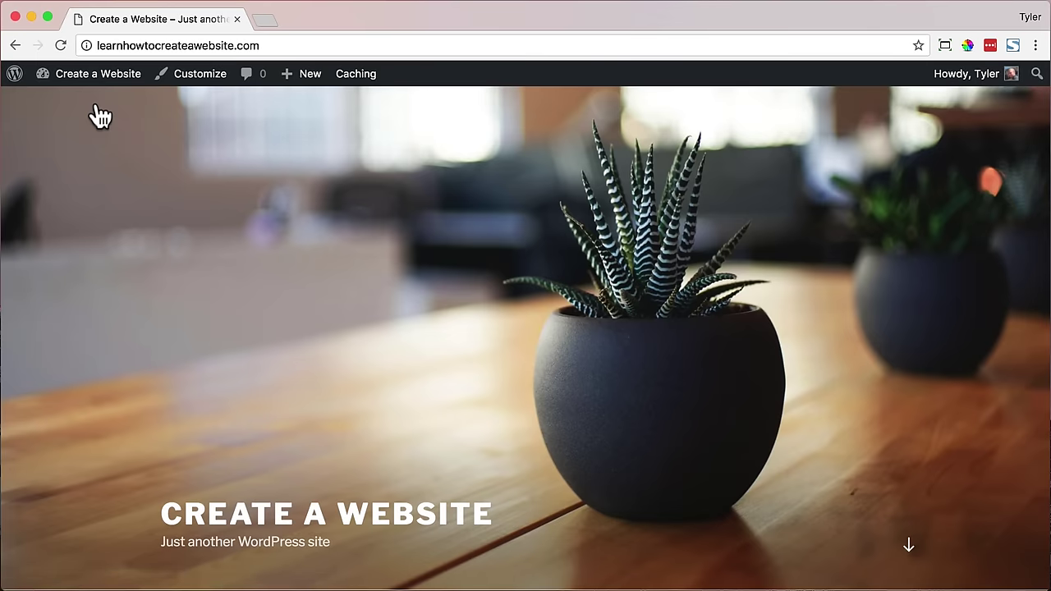
scroll(388, 301, "down", 2)
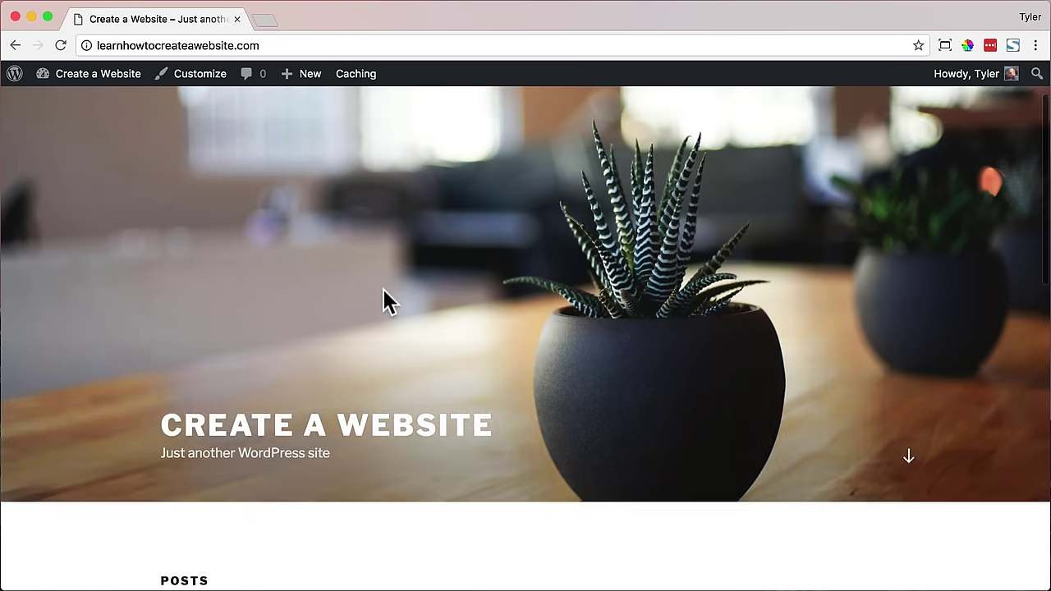
scroll(444, 303, "down", 5)
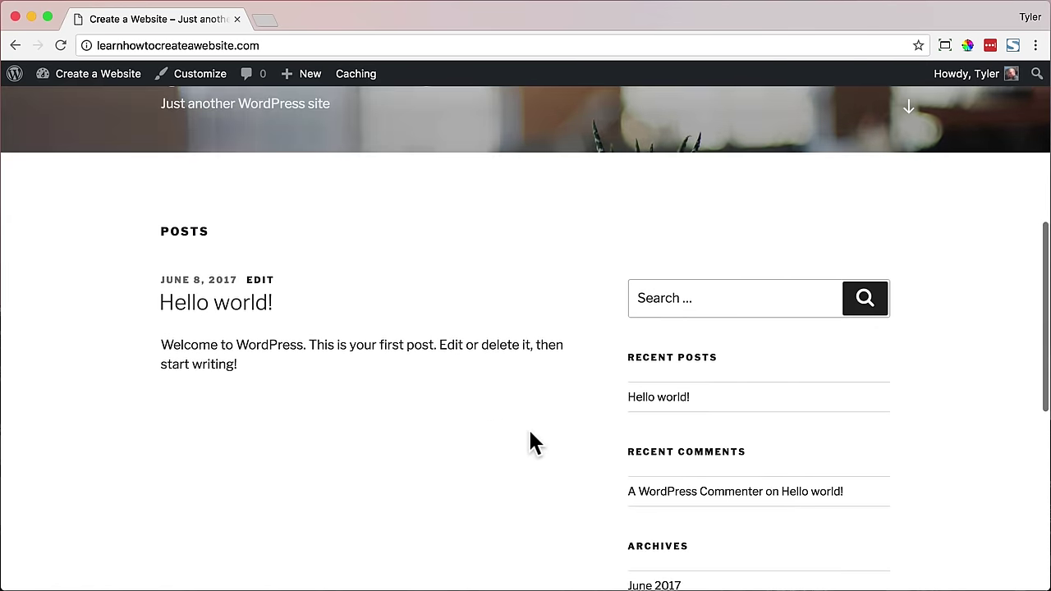
- Open the Hello world! post and check the /index.php part of its address
left_click(652, 399)
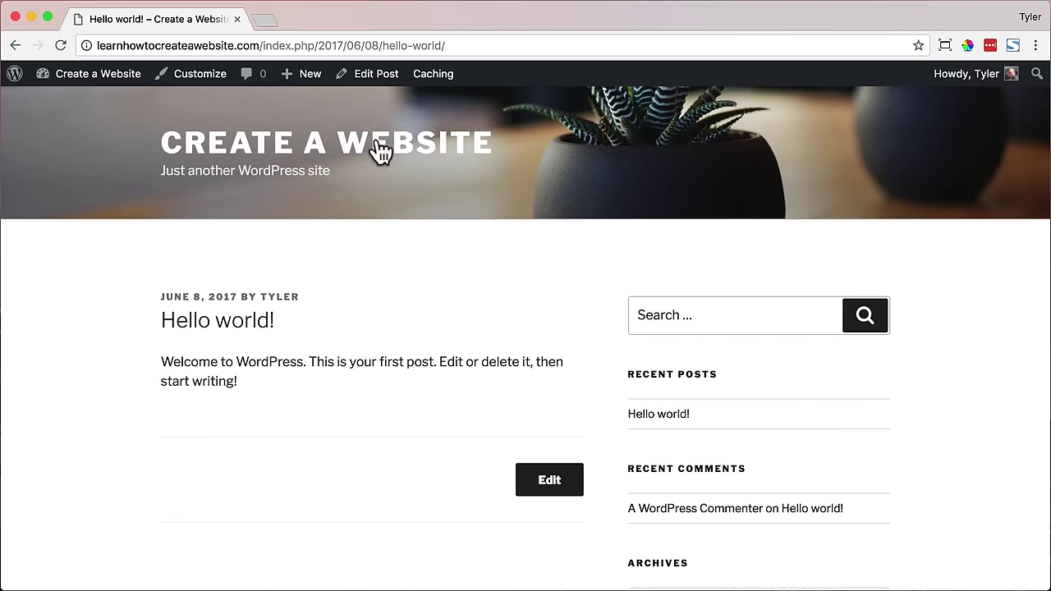
left_click_drag(261, 45, 457, 45)
left_click(456, 45)
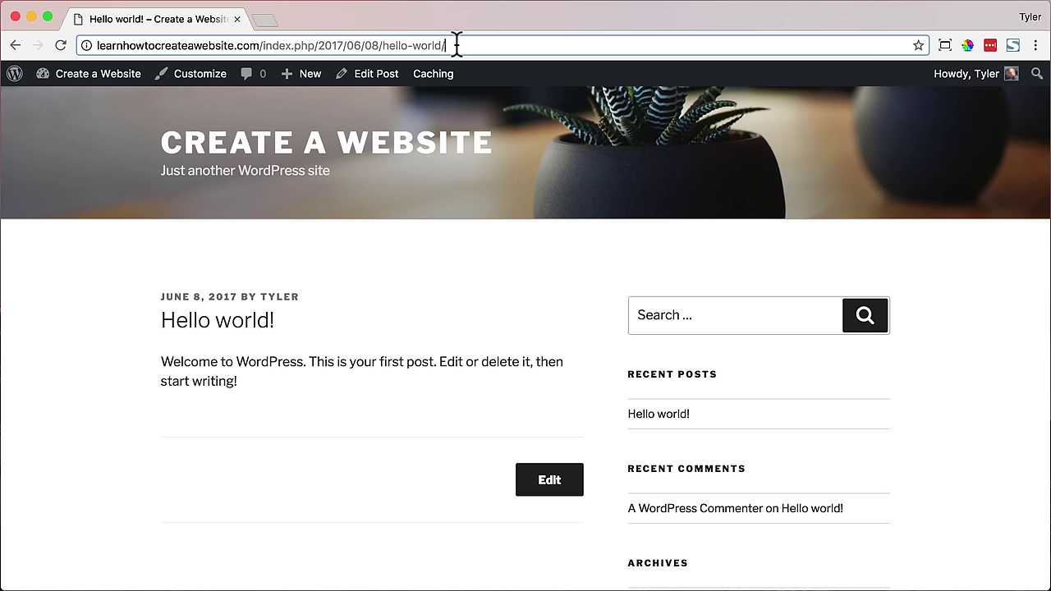
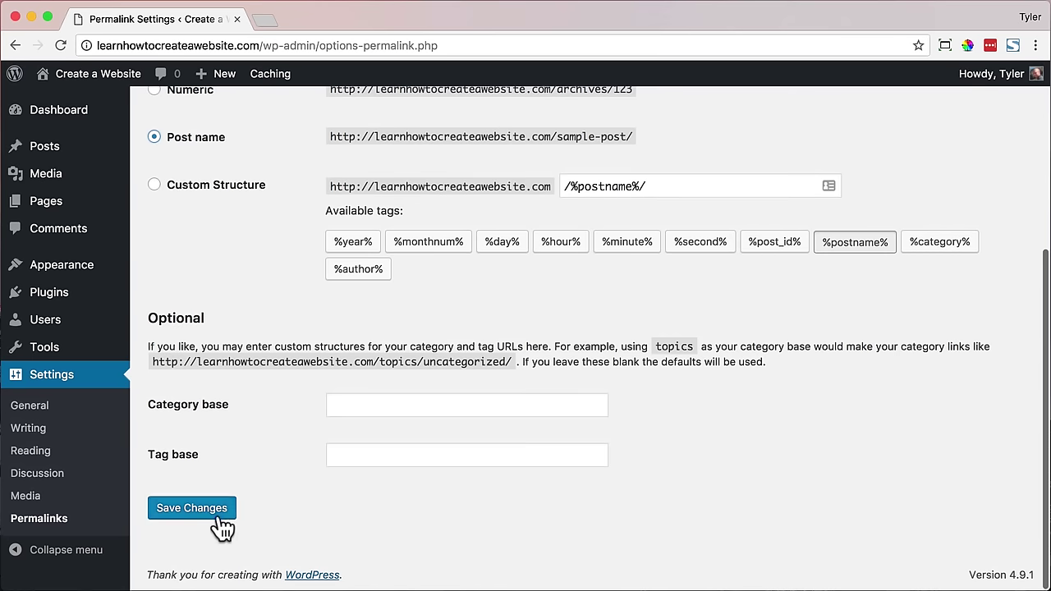
- Save the Post name permalink structure and go to the live site
left_click(219, 514)
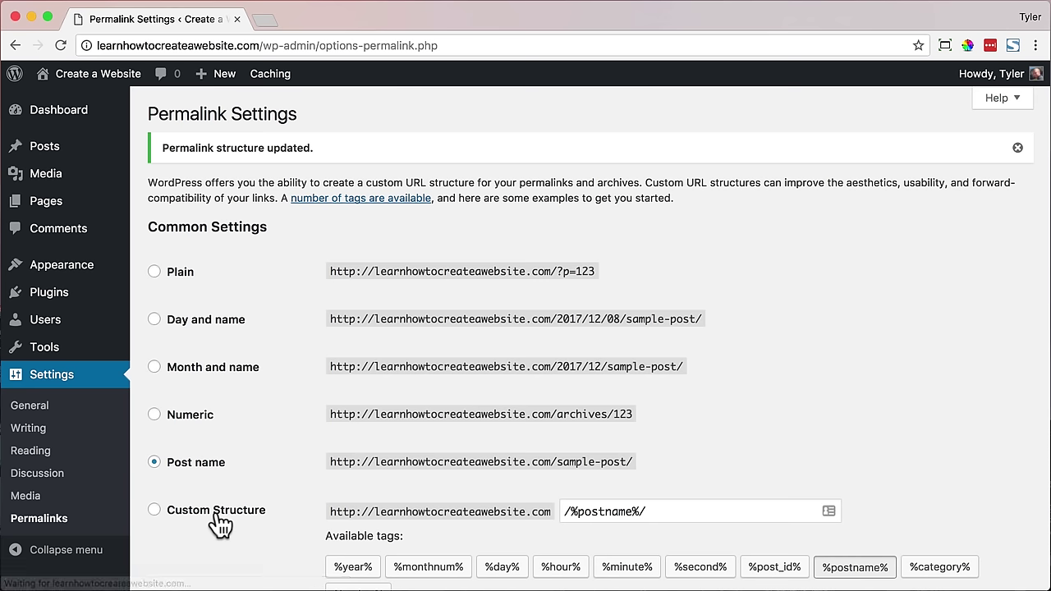
mouse_move(107, 88)
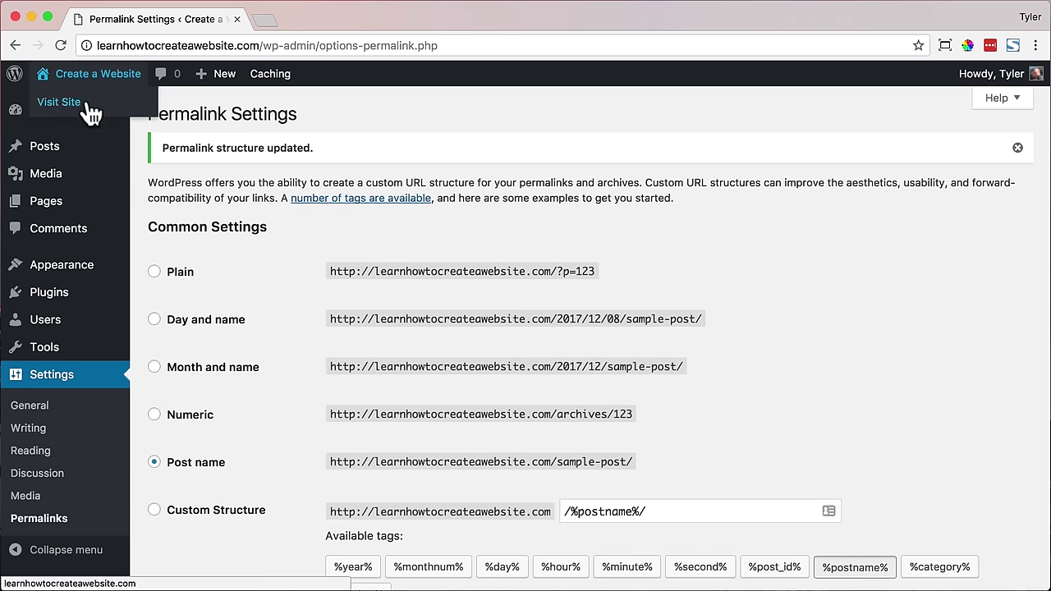
left_click(82, 103)
- Open the Hello world! post and highlight its /hello-world/ address in the URL
scroll(548, 265, "down", 10)
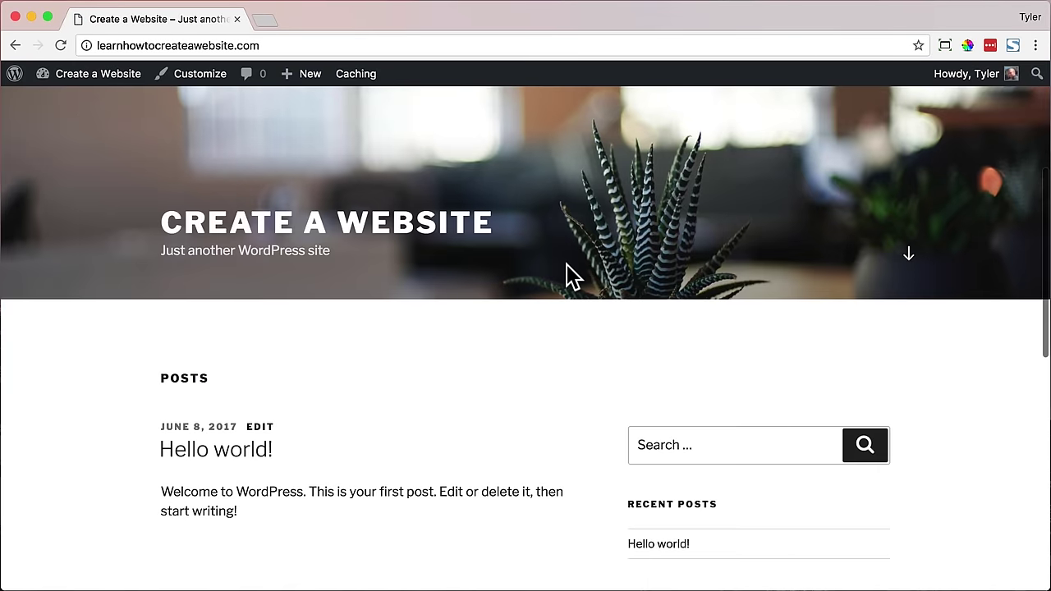
left_click(651, 334)
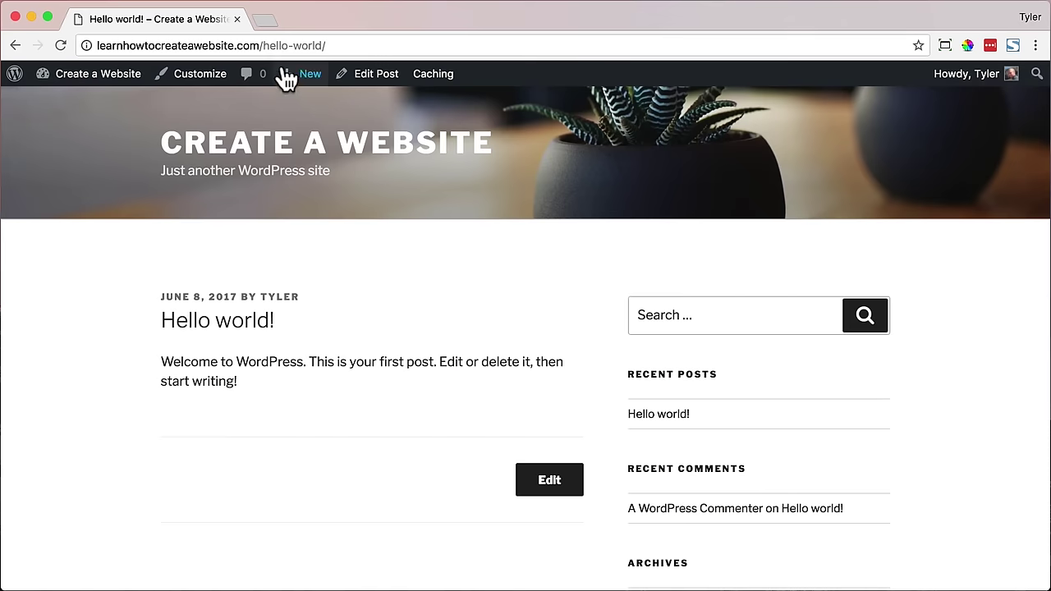
left_click_drag(259, 45, 357, 45)
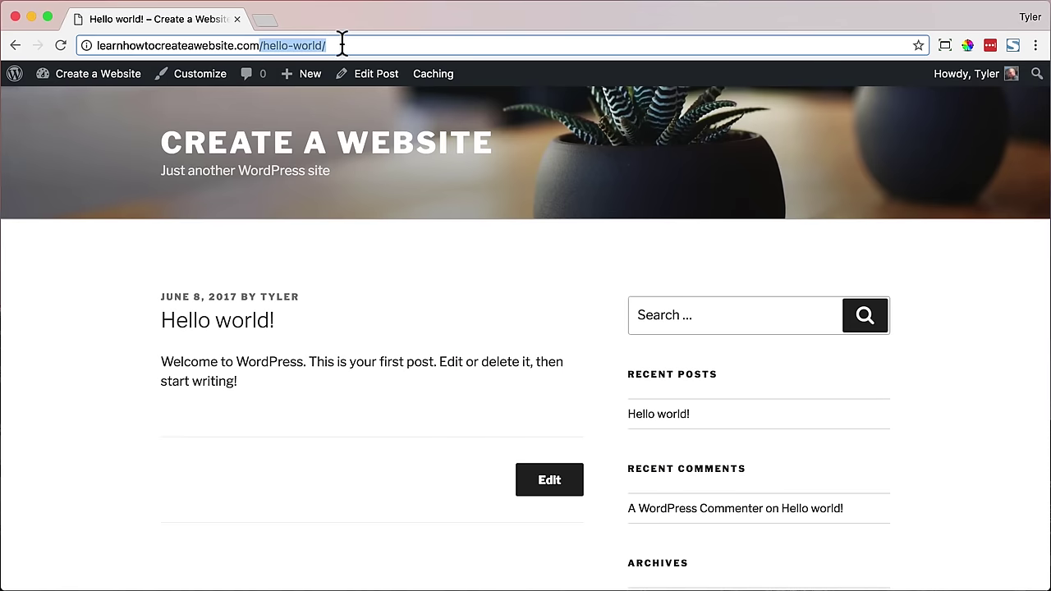
left_click(342, 45)
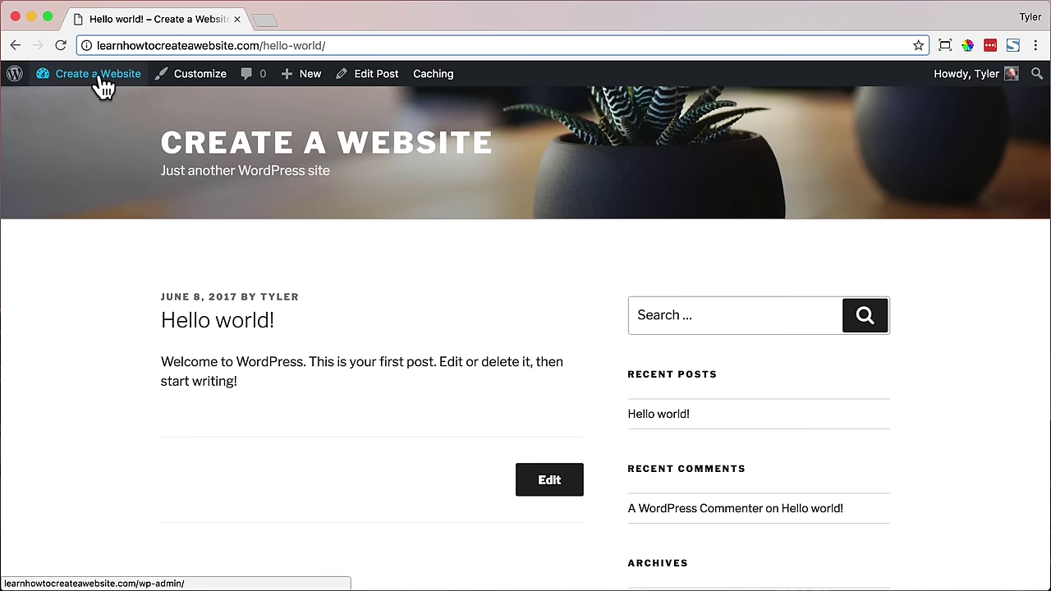
- Check Dashboard > Updates and confirm the latest WordPress version is installed
mouse_move(98, 75)
left_click(99, 115)
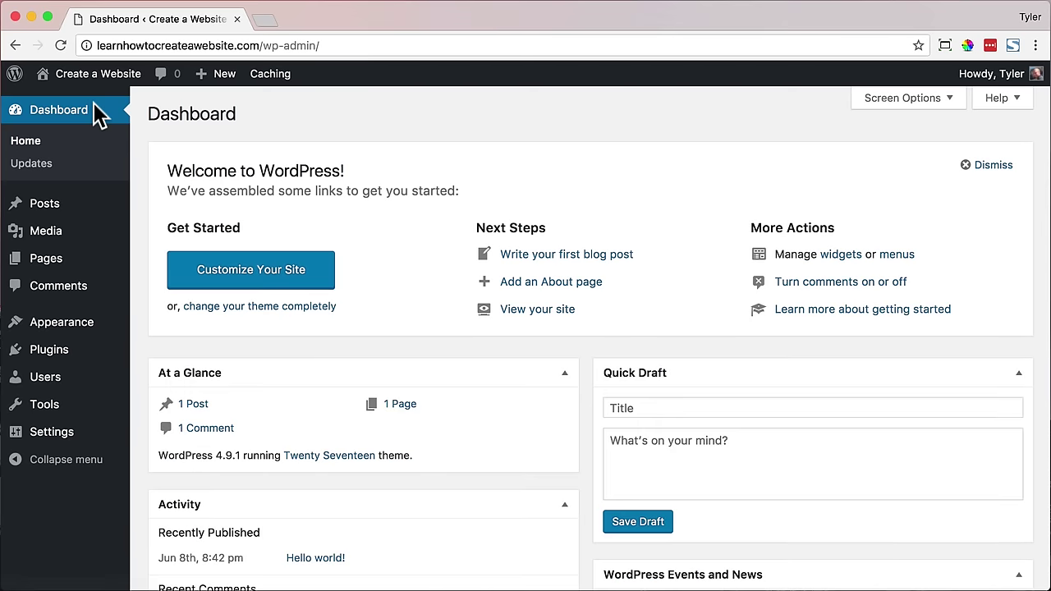
left_click(47, 171)
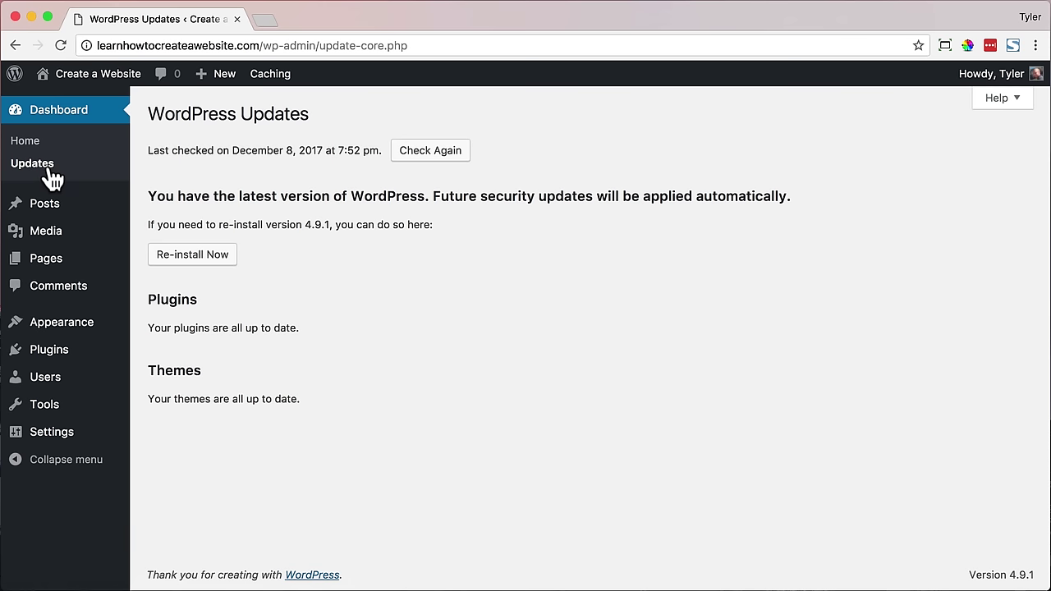
left_click_drag(149, 196, 424, 197)
left_click(359, 284)
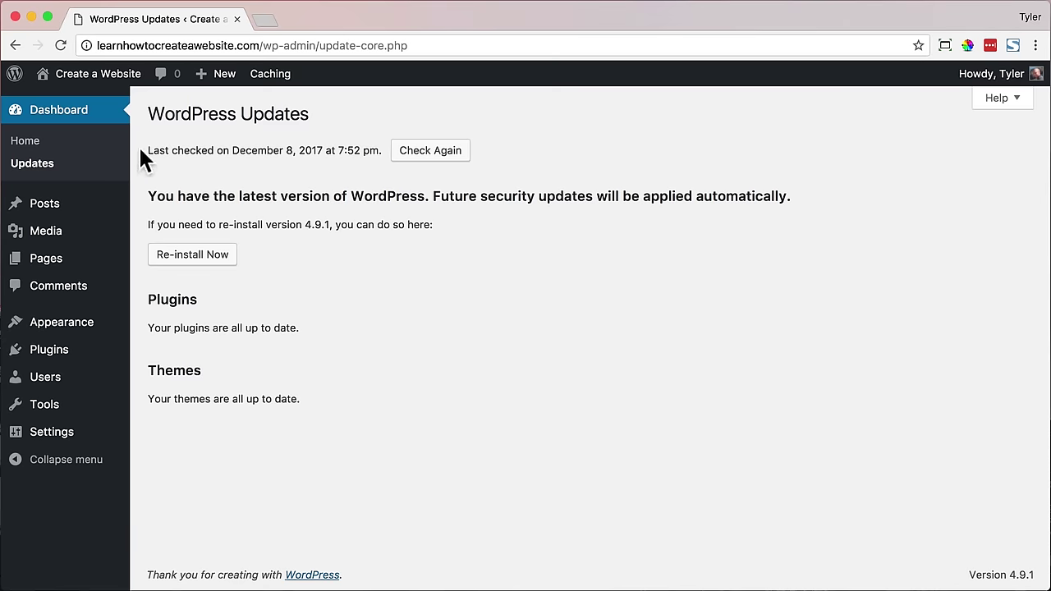
- Look over the live site's front page, then return to the admin Dashboard
mouse_move(113, 83)
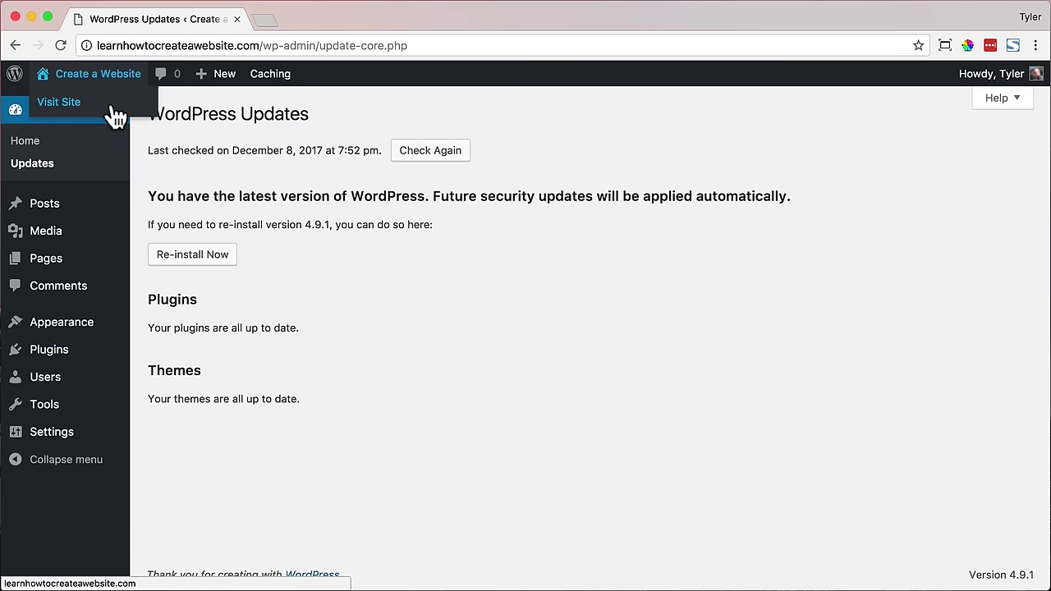
left_click(113, 111)
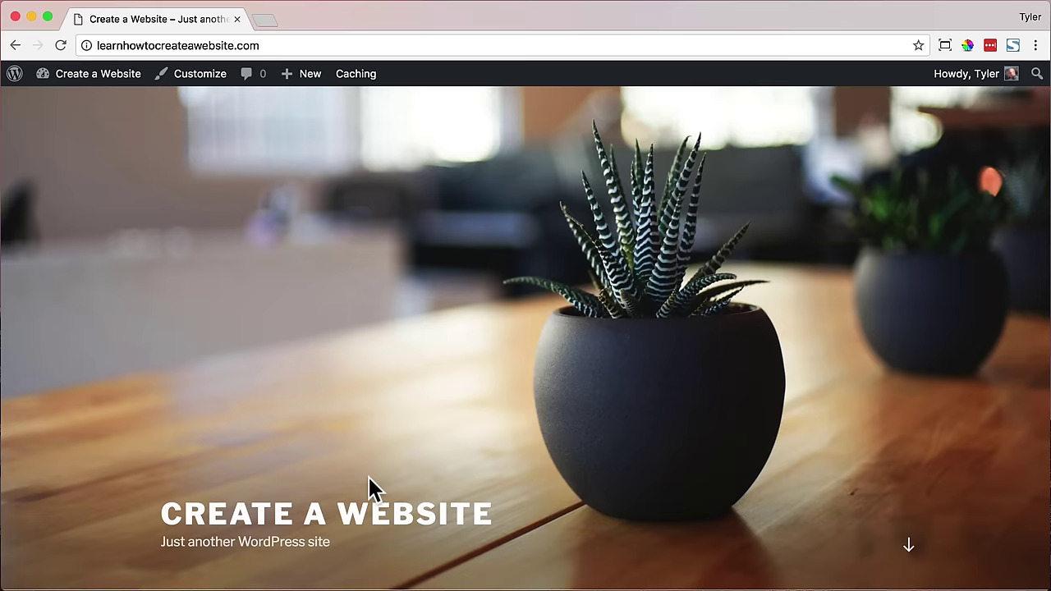
scroll(272, 421, "down", 6)
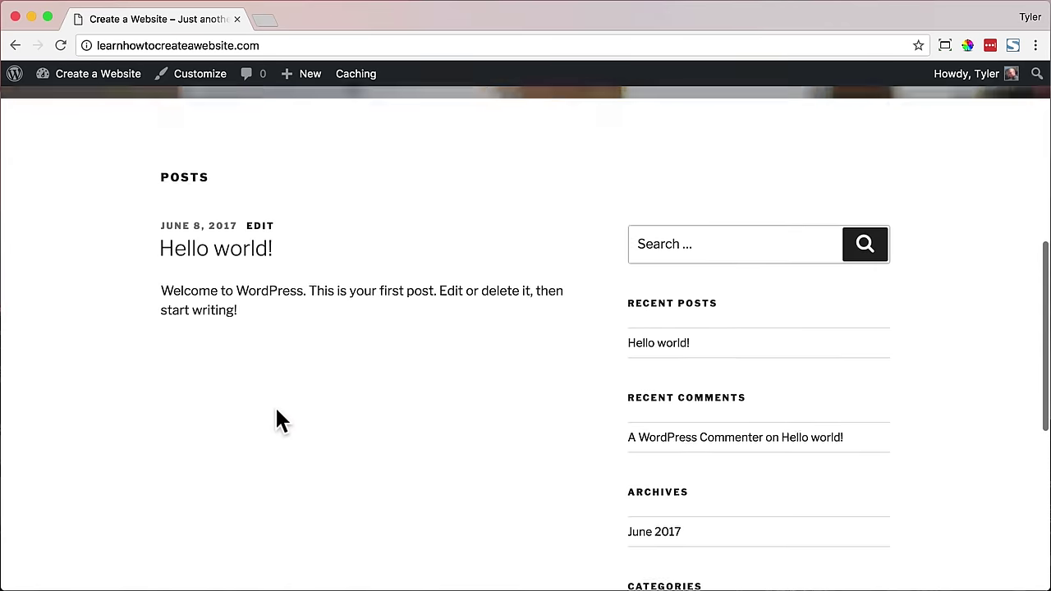
scroll(276, 419, "down", 5)
scroll(278, 416, "up", 4)
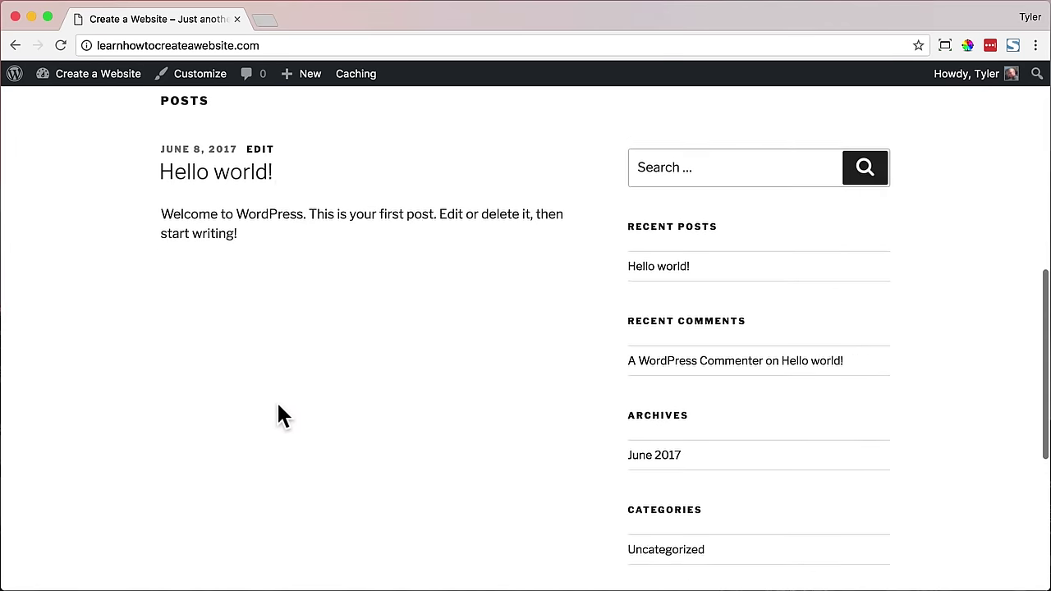
scroll(278, 405, "up", 8)
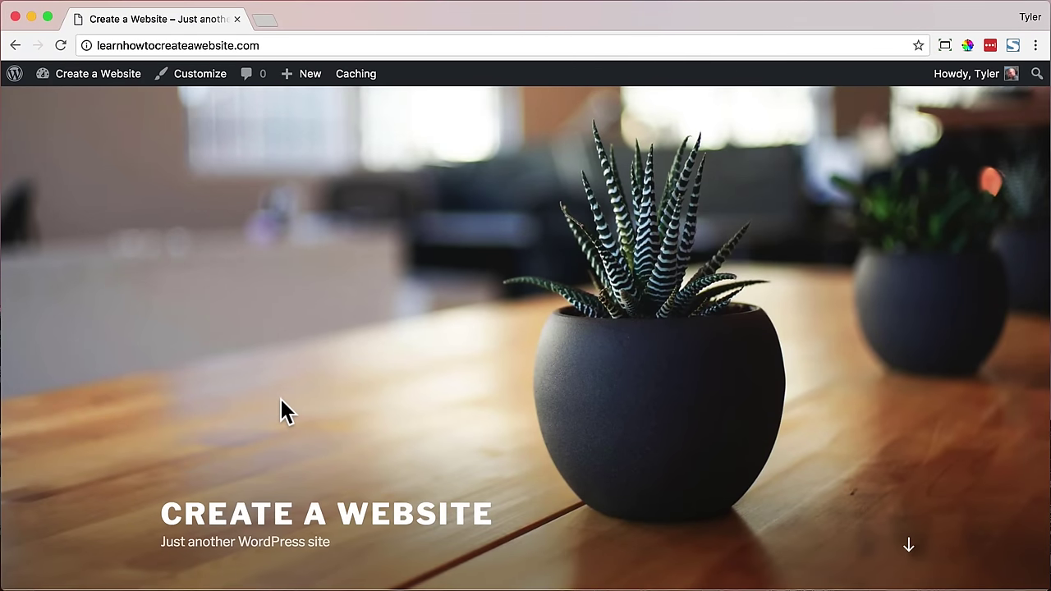
mouse_move(101, 75)
left_click(92, 103)
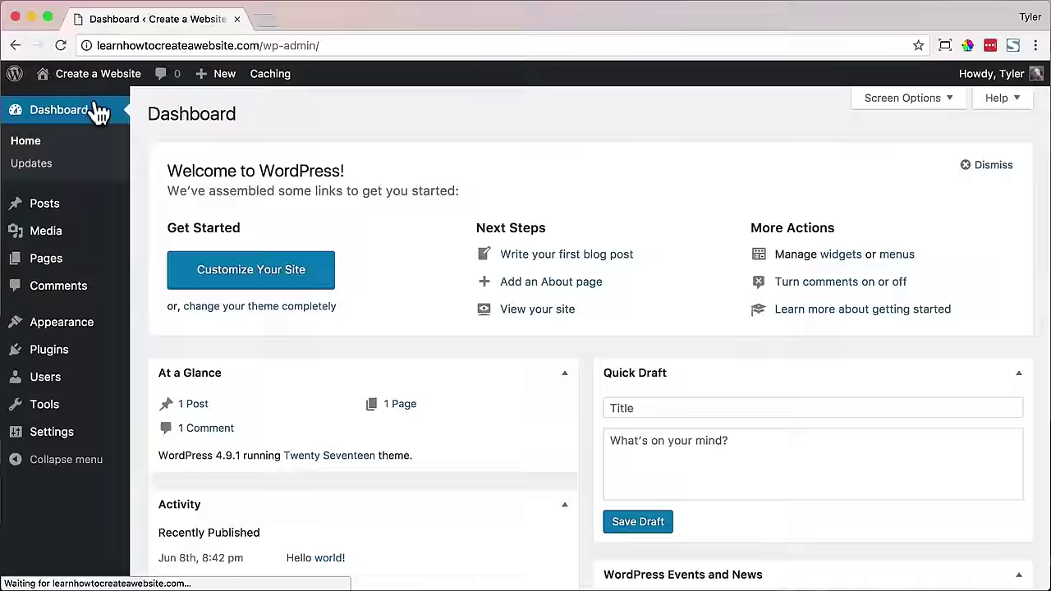
- Go to Appearance > Themes and open the Add New themes page
mouse_move(87, 328)
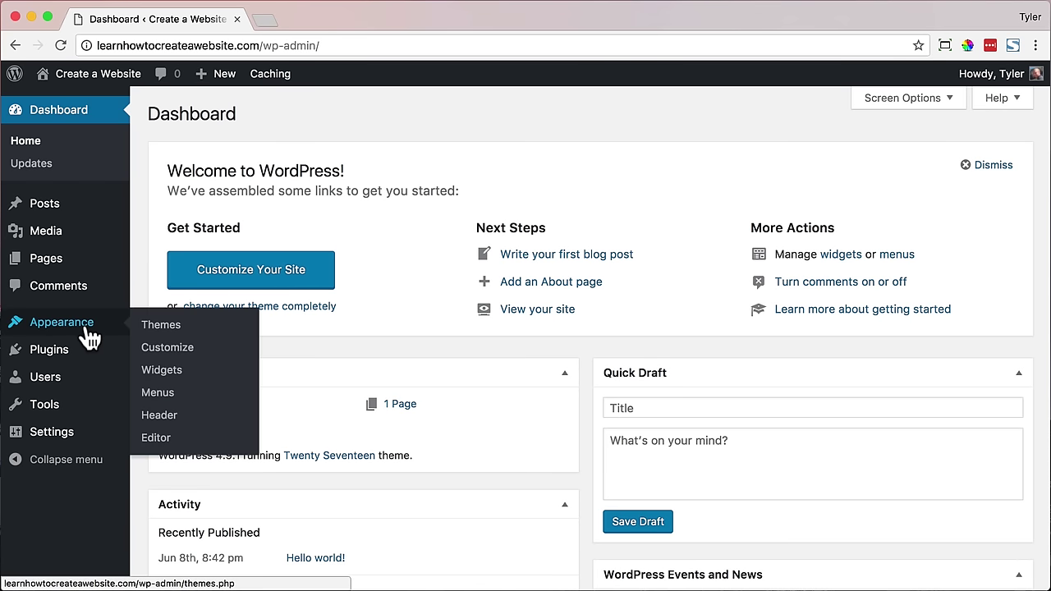
left_click(204, 332)
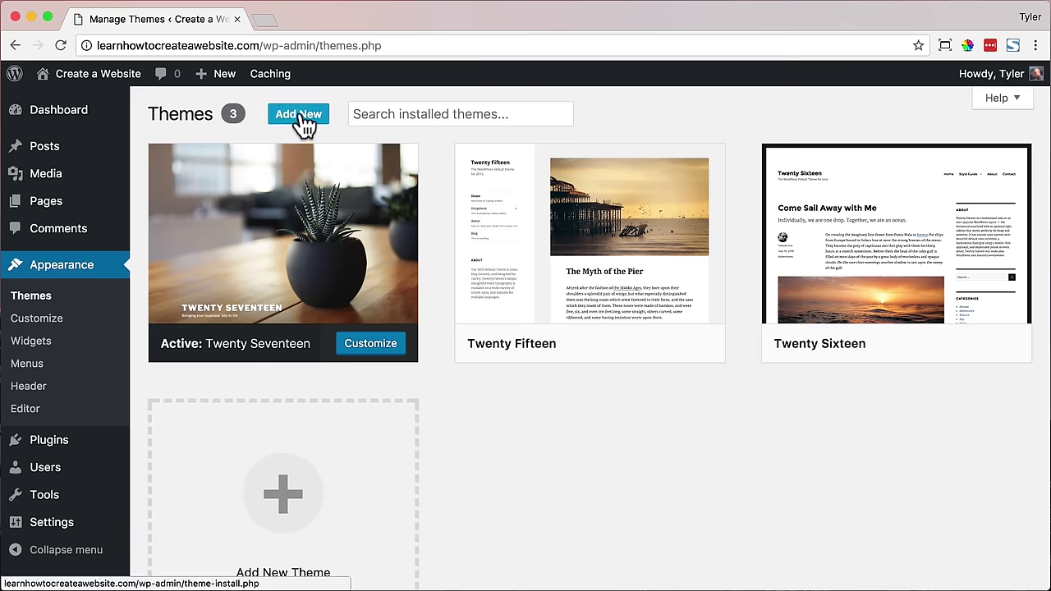
left_click(299, 113)
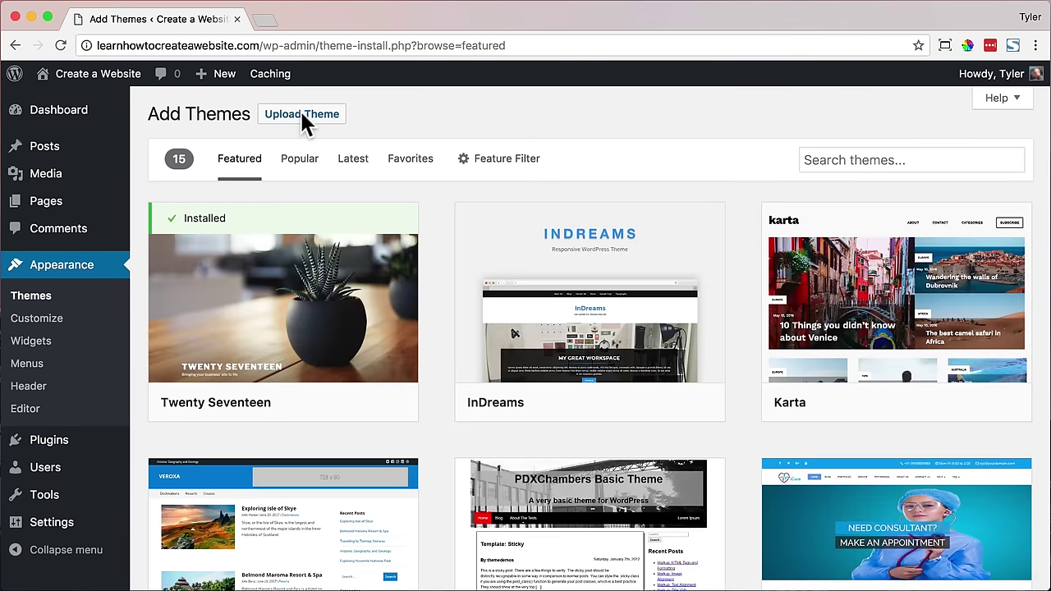
scroll(845, 283, "down", 8)
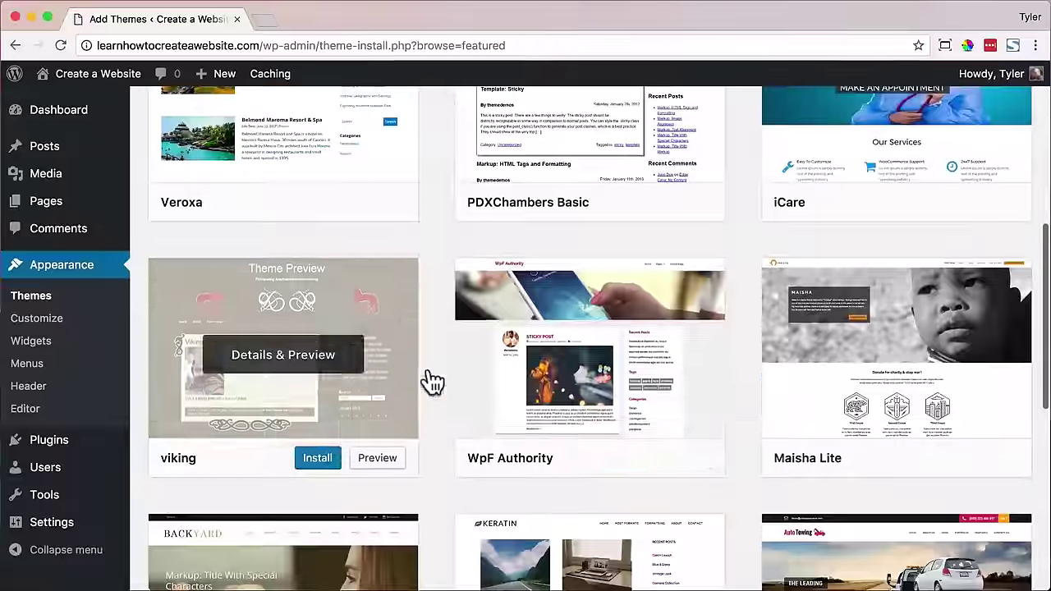
scroll(364, 413, "up", 8)
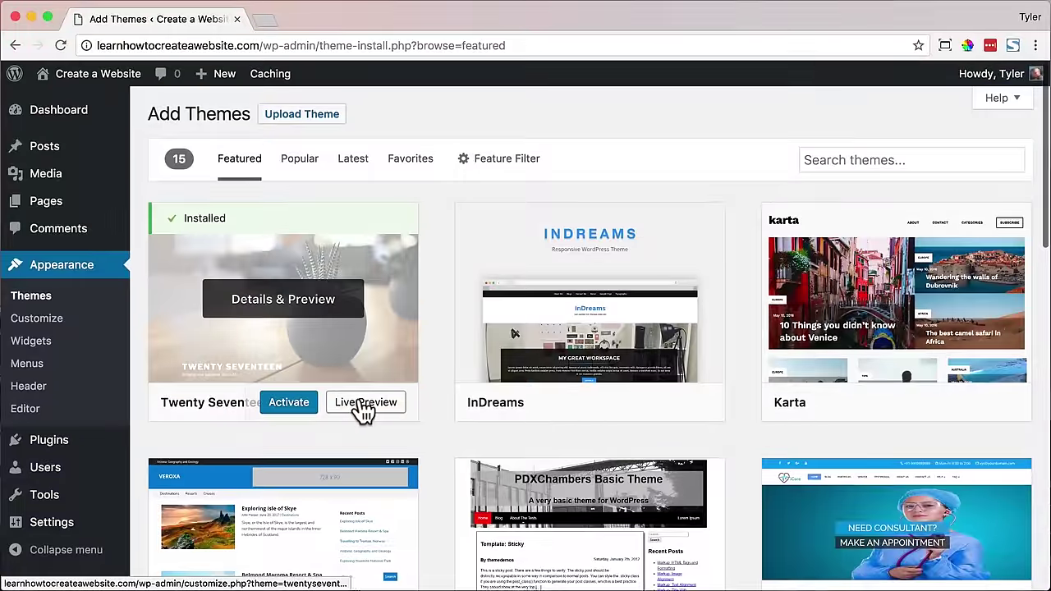
- List the Popular themes and scroll through the 2701 results
left_click(300, 167)
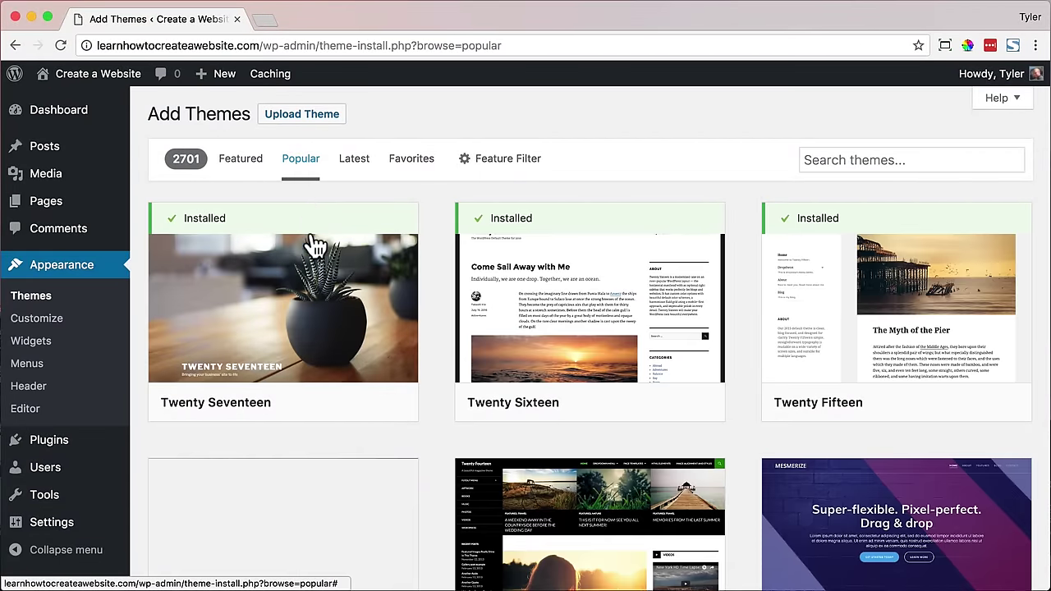
scroll(347, 312, "down", 3)
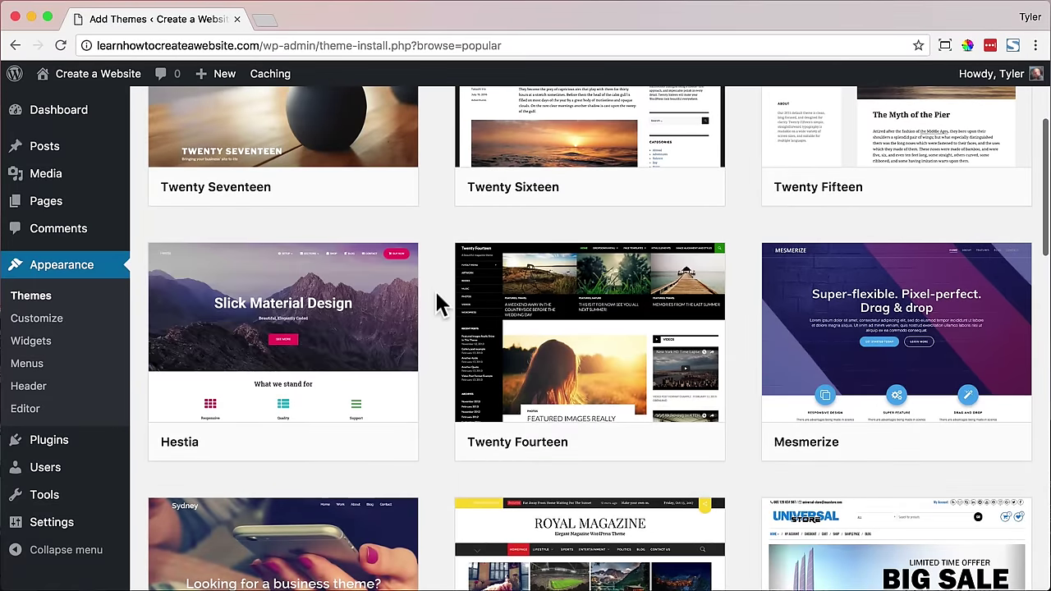
scroll(436, 301, "down", 2)
scroll(436, 303, "down", 8)
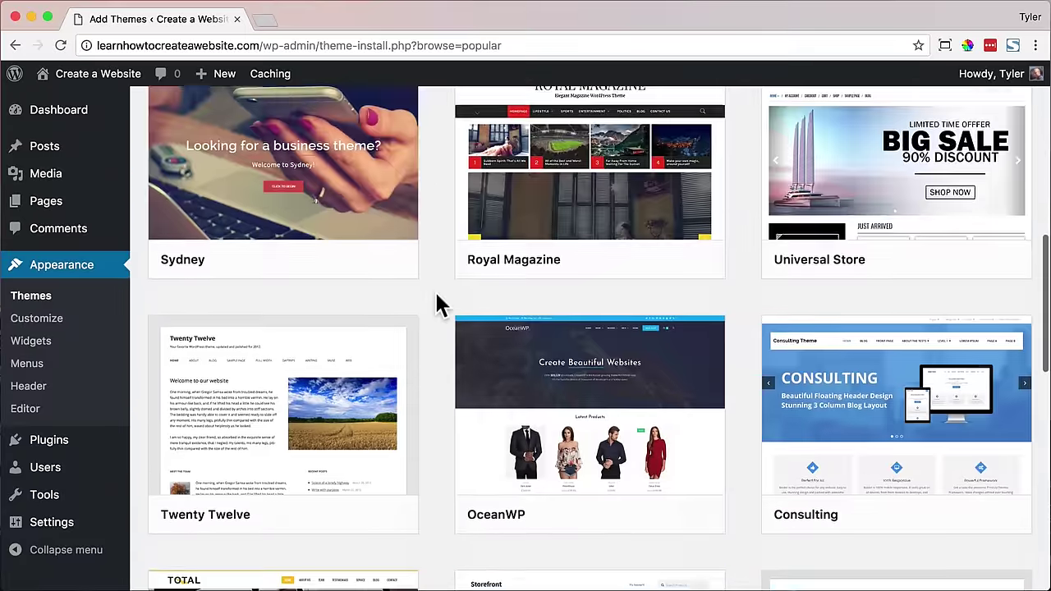
scroll(436, 304, "down", 3)
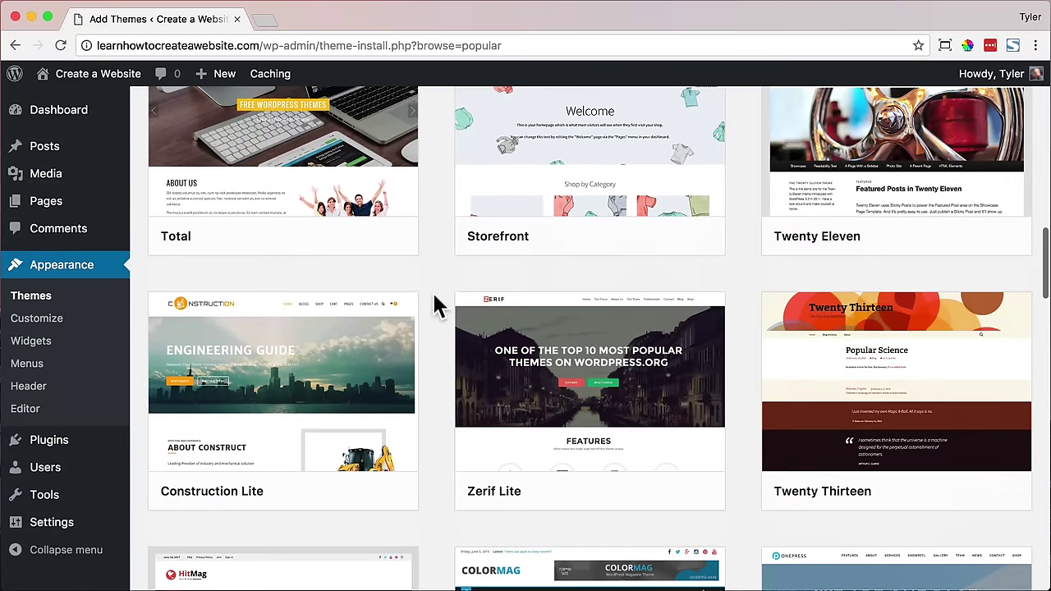
scroll(436, 303, "up", 15)
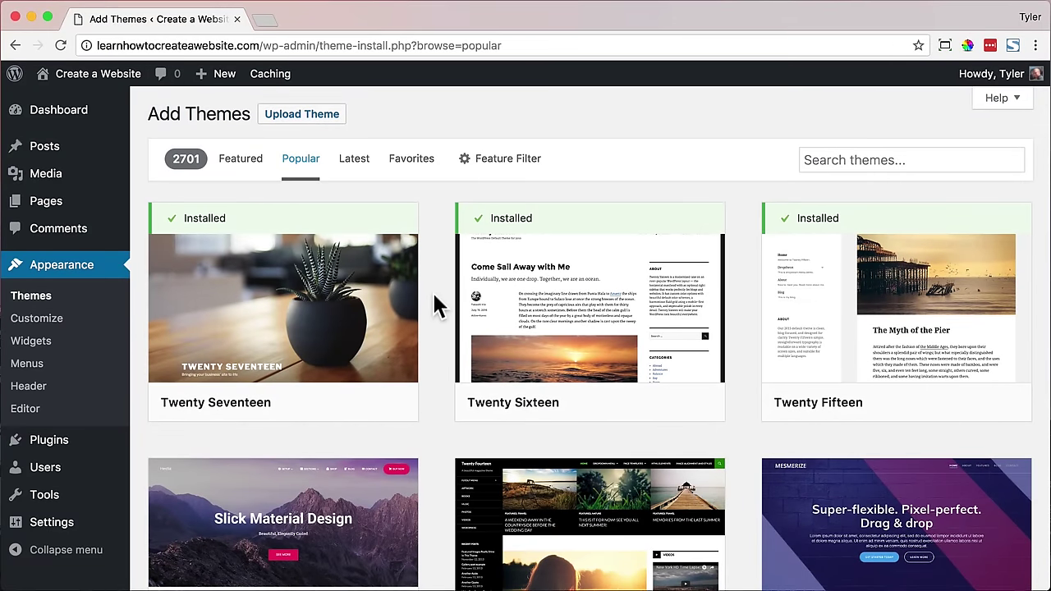
- Search for 'oceanwp', preview the OceanWP theme, then install and activate it
left_click(842, 160)
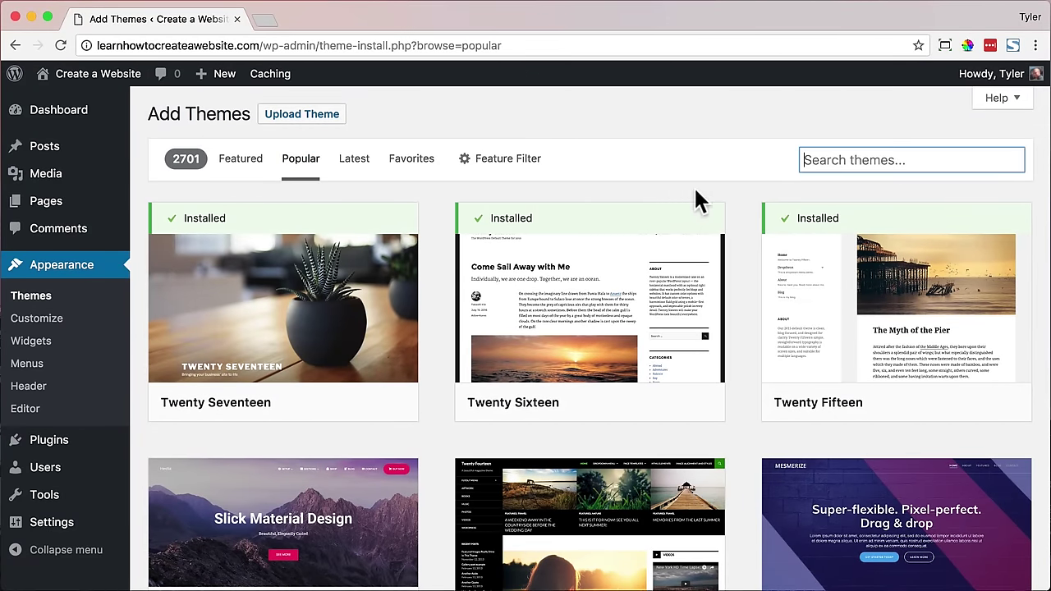
type("oceanwp")
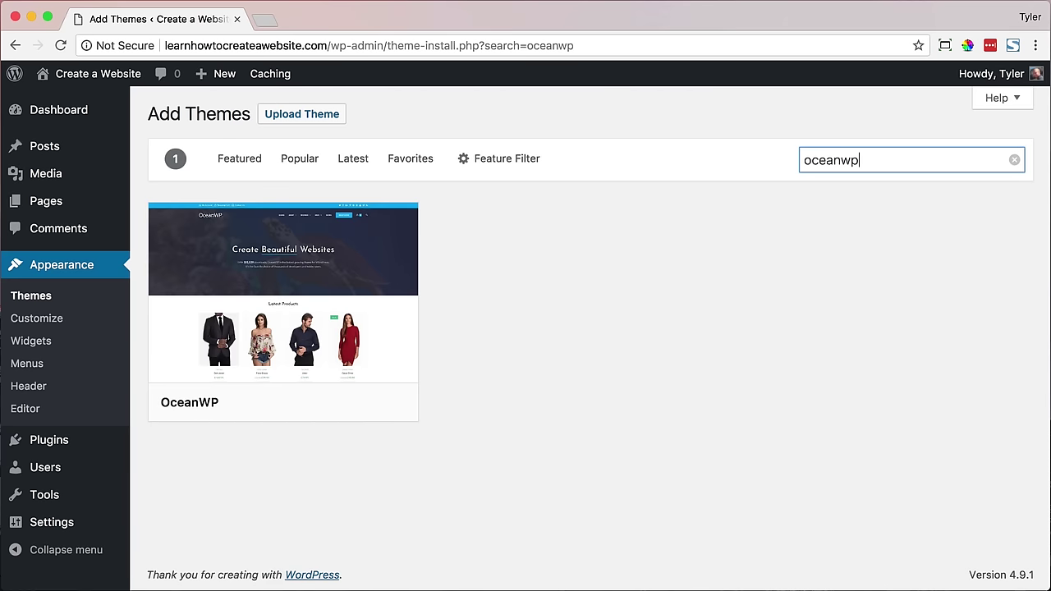
left_click(326, 306)
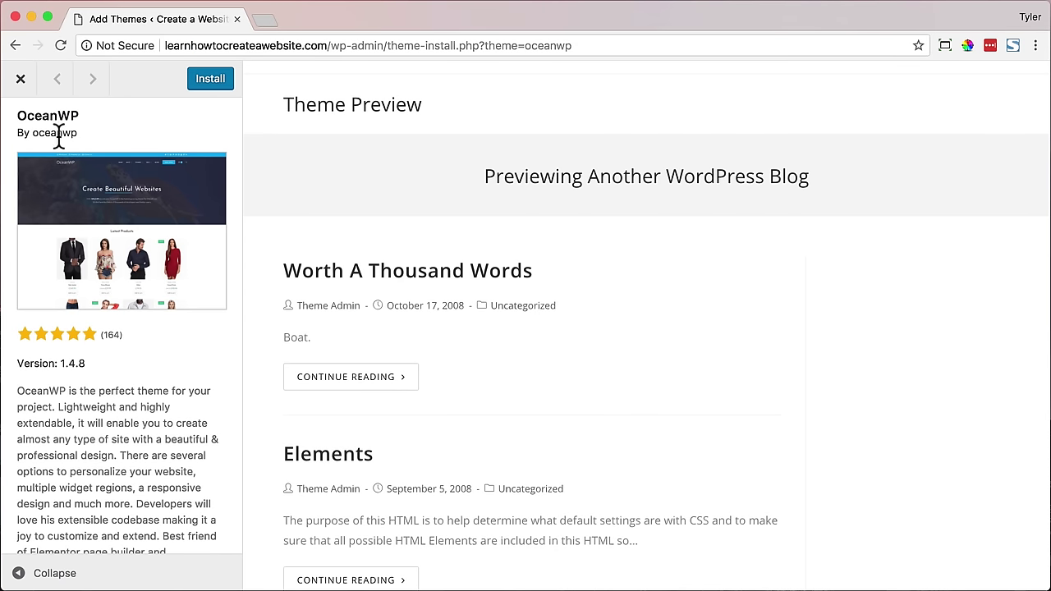
left_click(21, 81)
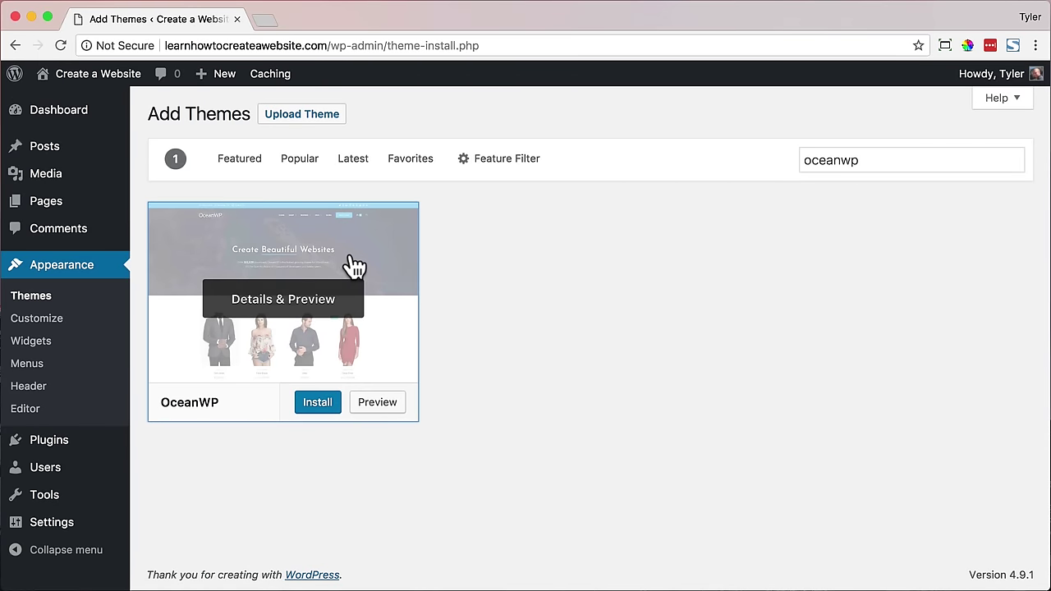
left_click(315, 404)
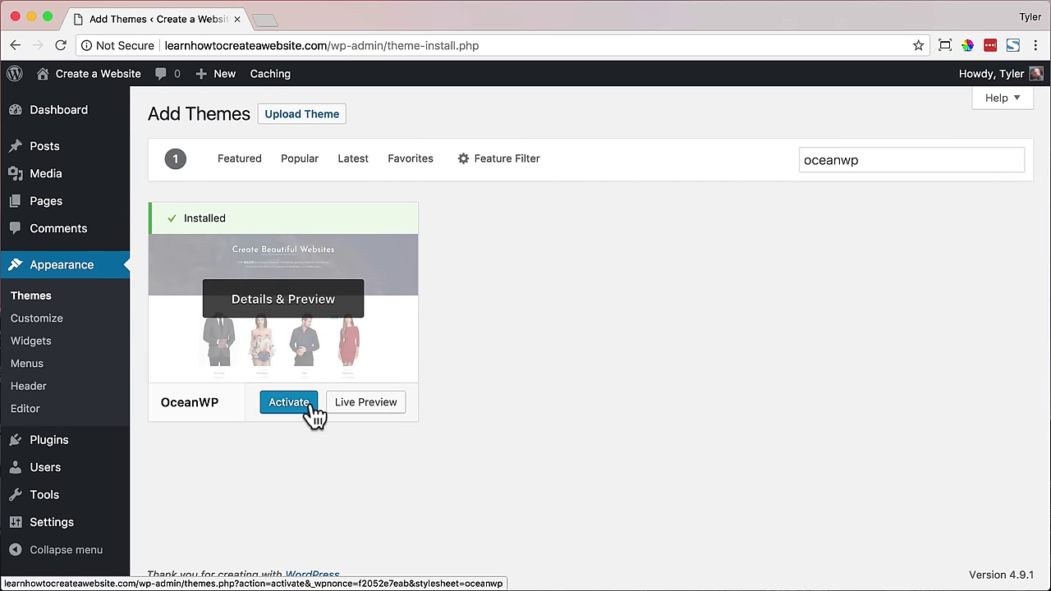
left_click(290, 410)
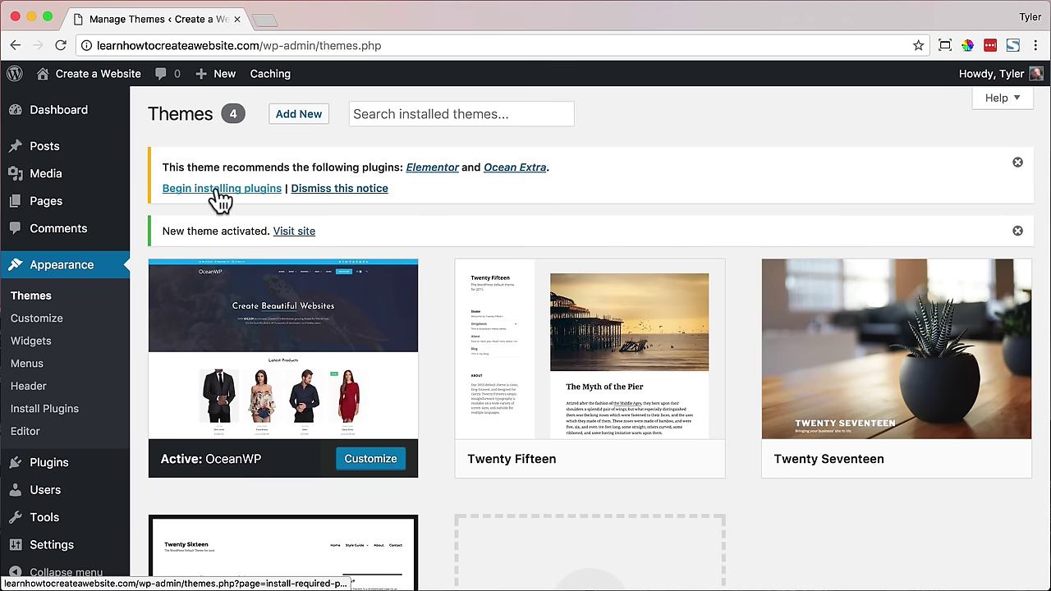
- Install and activate the recommended Ocean Extra plugin, then visit the site's front page
left_click(220, 191)
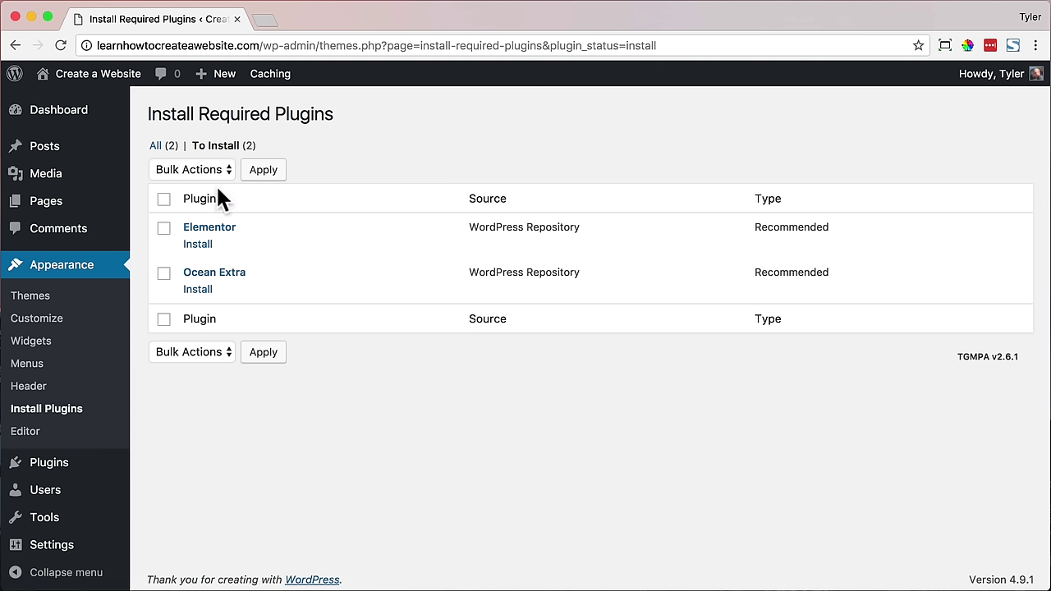
left_click(198, 290)
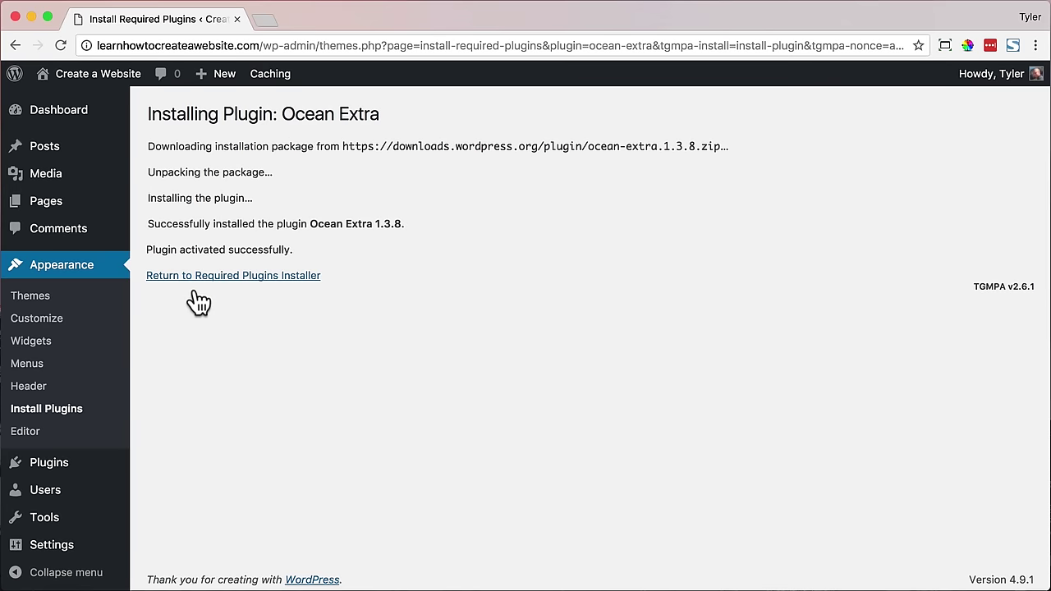
mouse_move(98, 73)
left_click(93, 115)
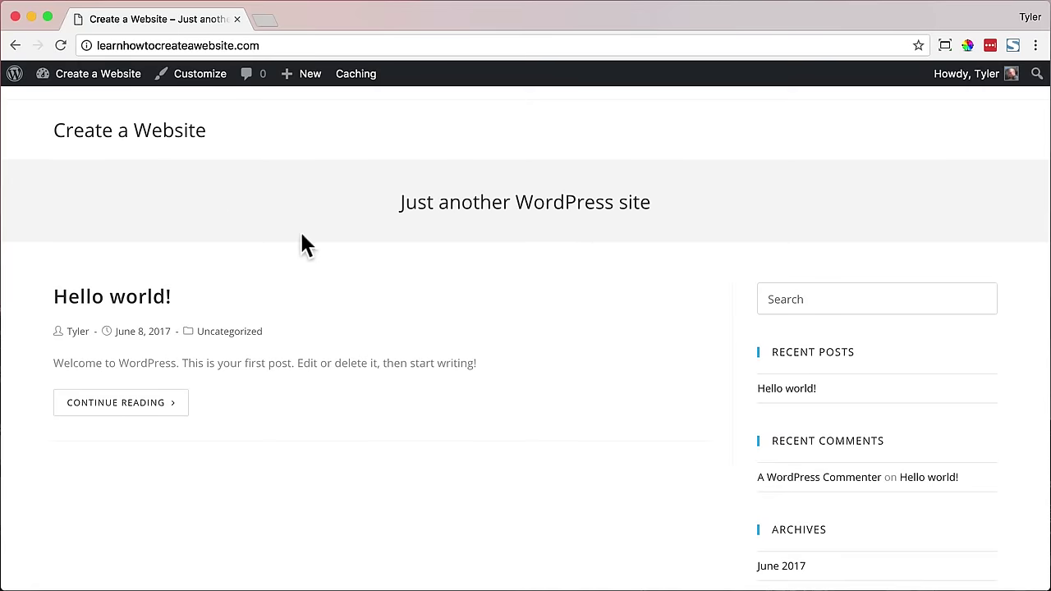
- Scroll through the OceanWP-styled home page and go back to the admin Dashboard
scroll(314, 241, "down", 5)
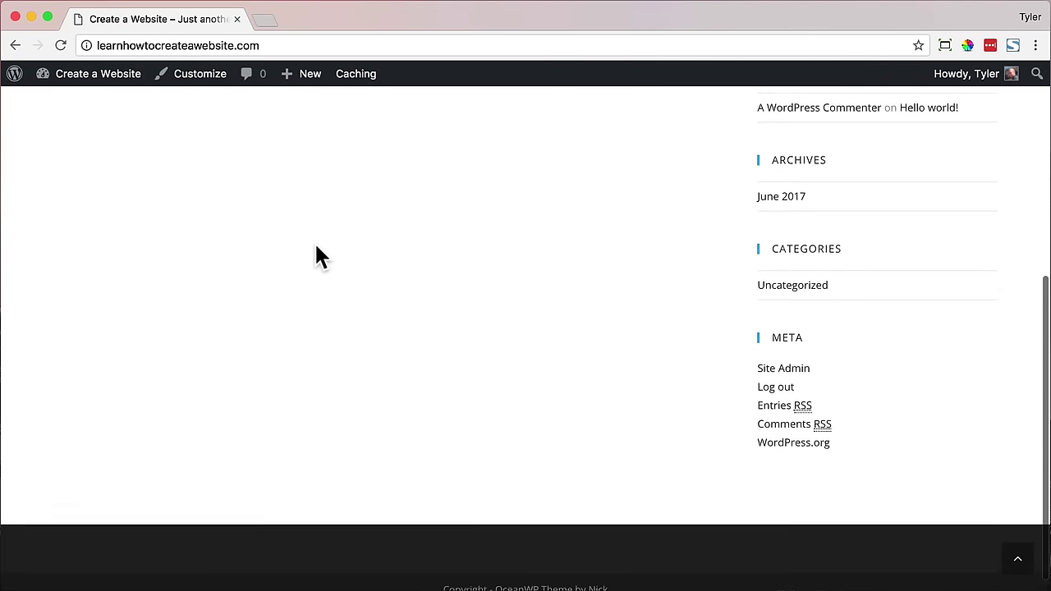
scroll(316, 246, "up", 5)
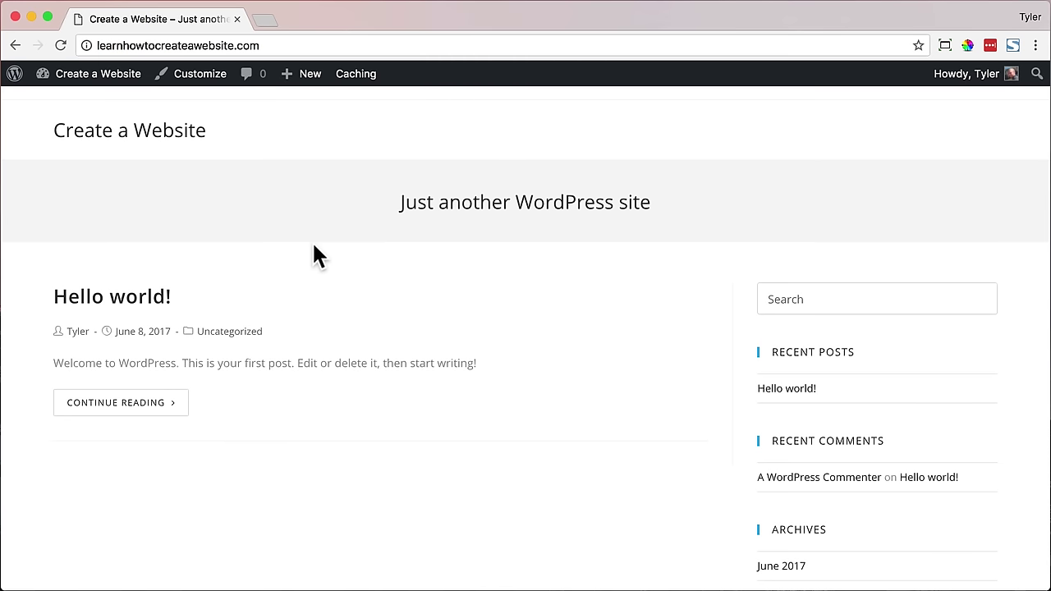
scroll(313, 244, "up", 2)
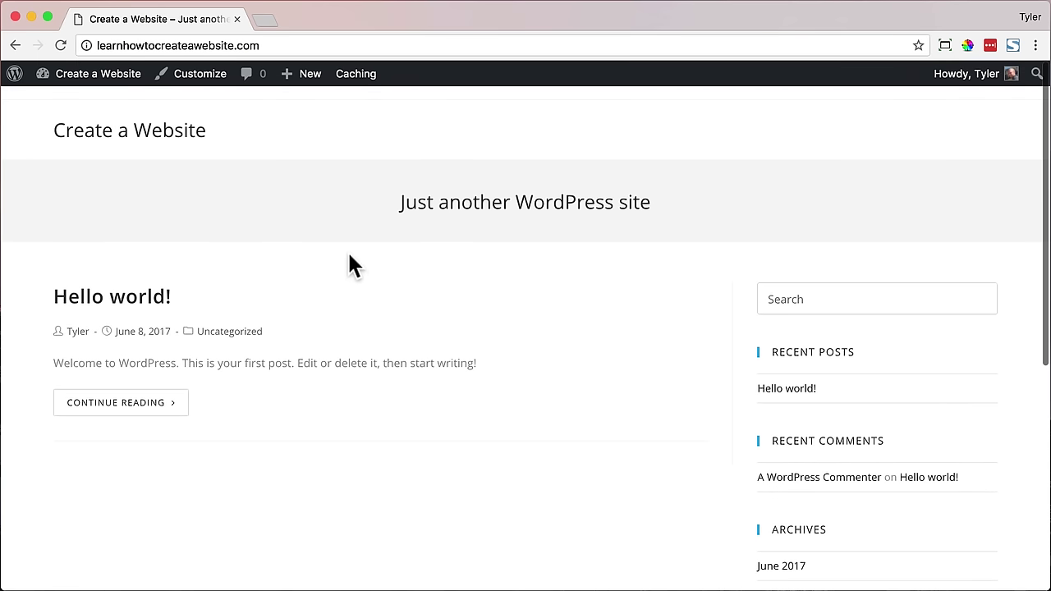
mouse_move(98, 78)
left_click(92, 105)
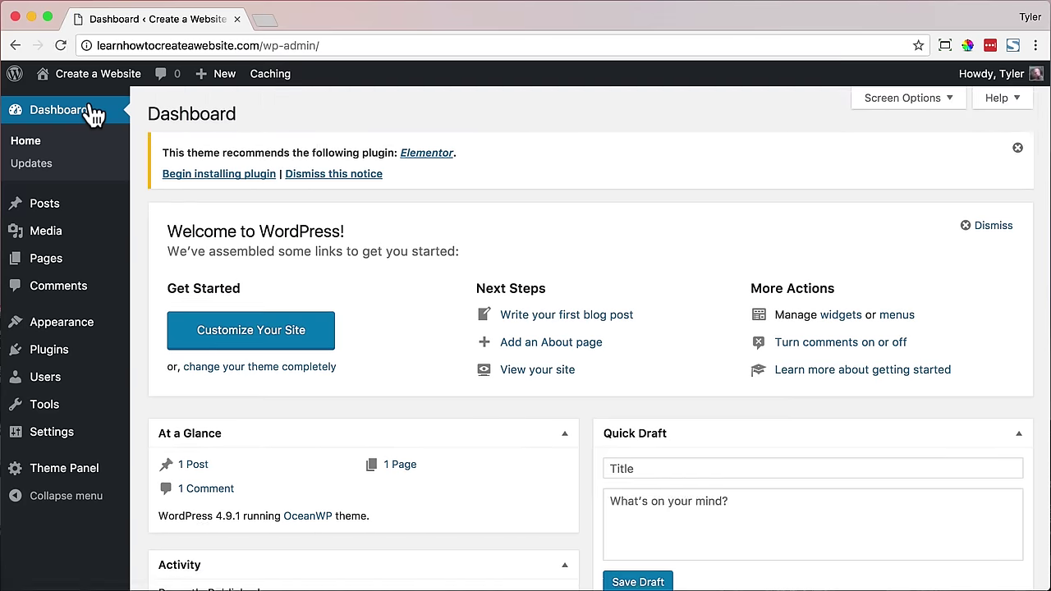
- Check the Sample Page, then trash it and delete it permanently from the Trash
left_click(72, 261)
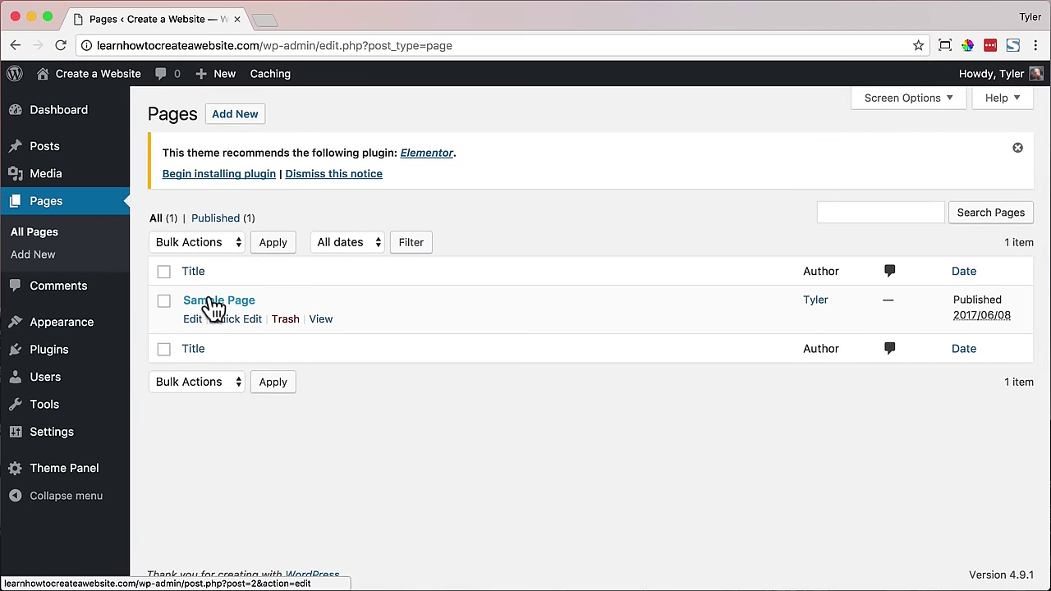
left_click(325, 321)
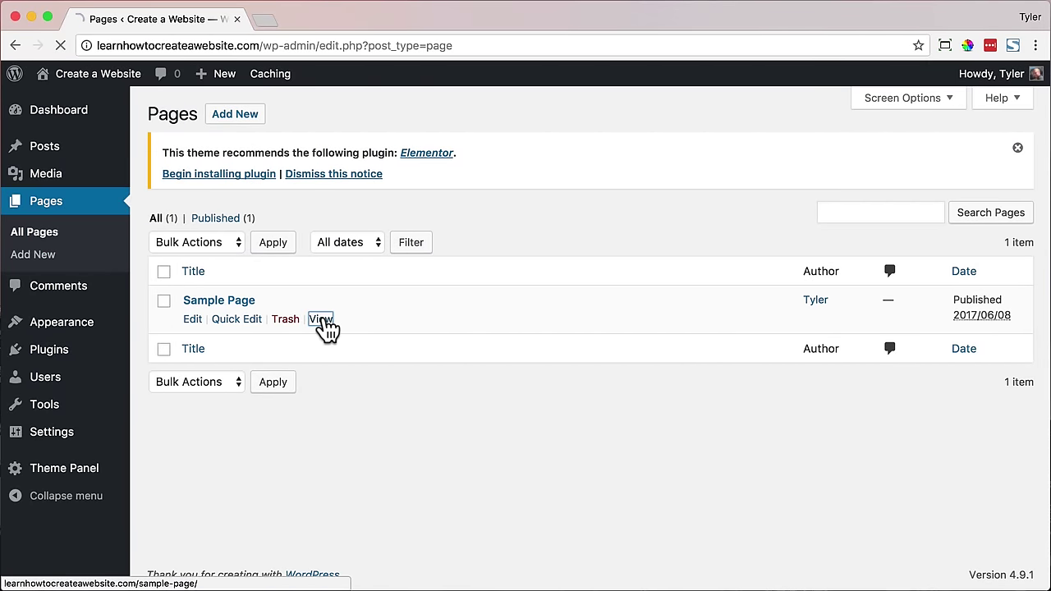
scroll(329, 313, "down", 5)
scroll(328, 312, "up", 5)
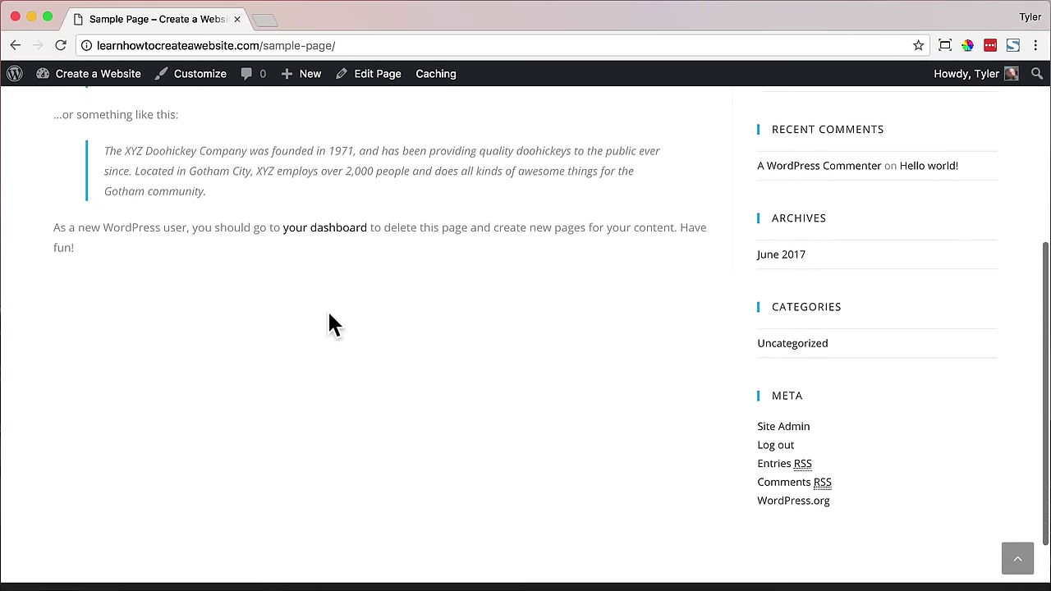
left_click(14, 45)
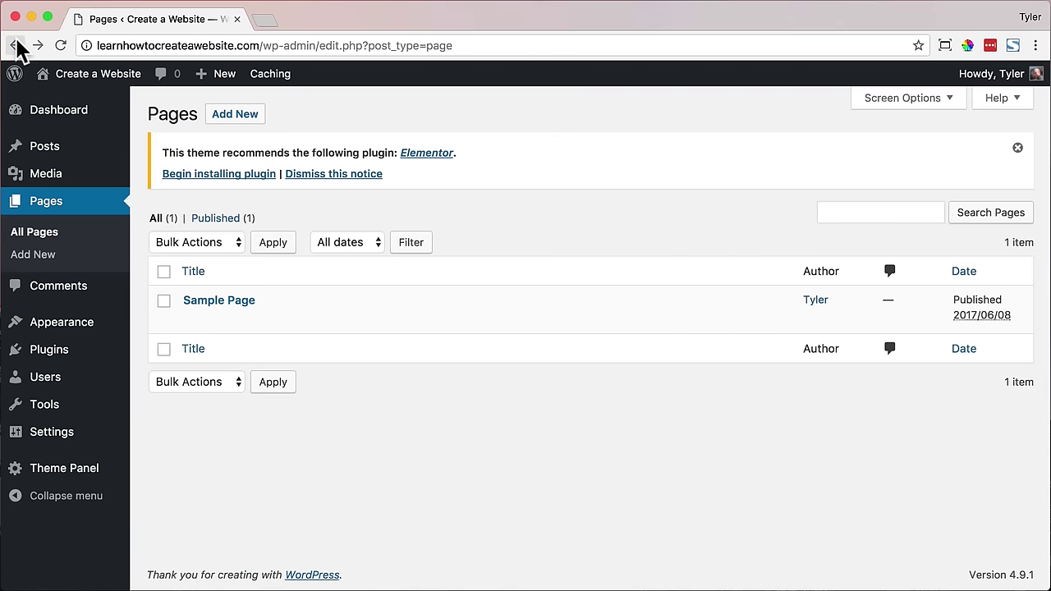
left_click(292, 330)
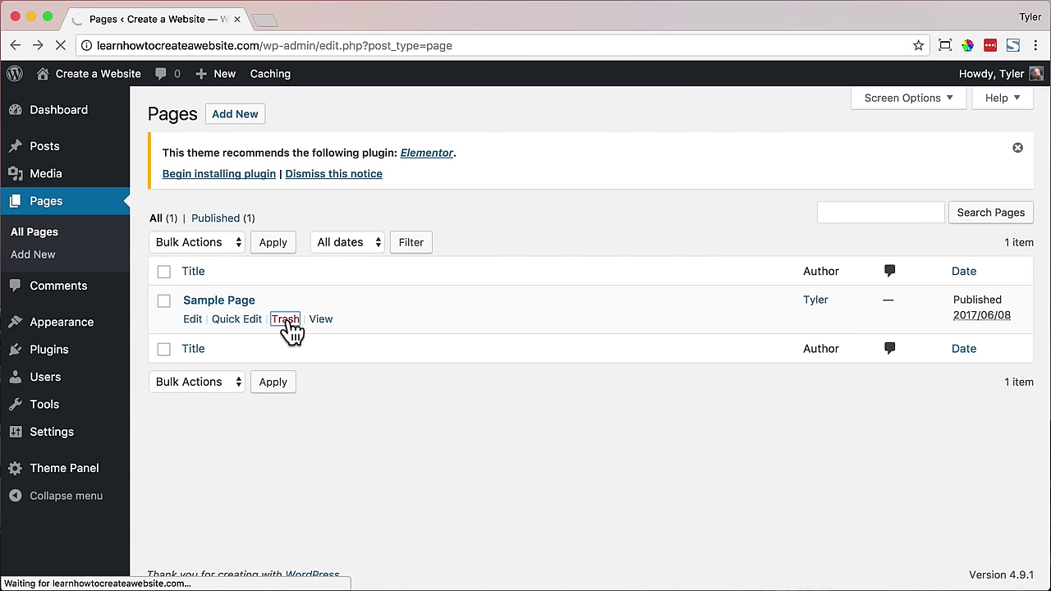
left_click(212, 262)
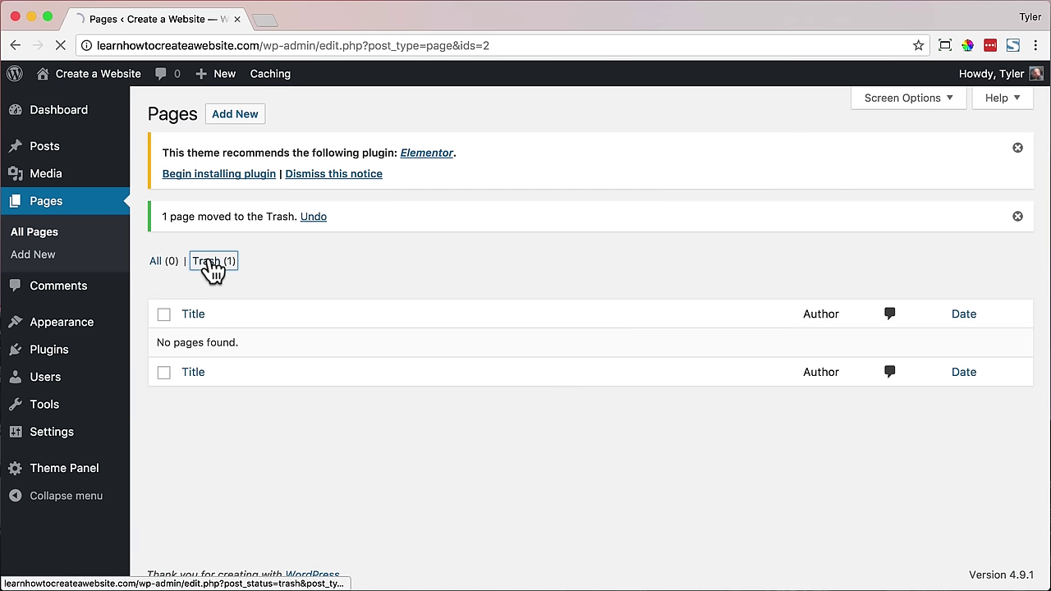
left_click(272, 329)
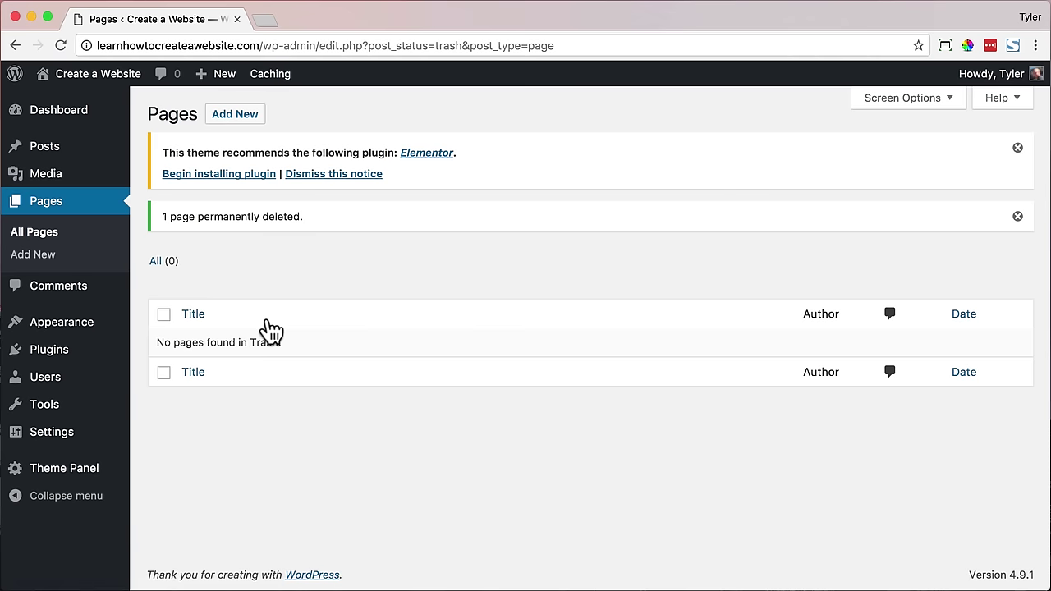
- Trash the Hello world! post and delete it permanently from the Posts Trash
left_click(84, 150)
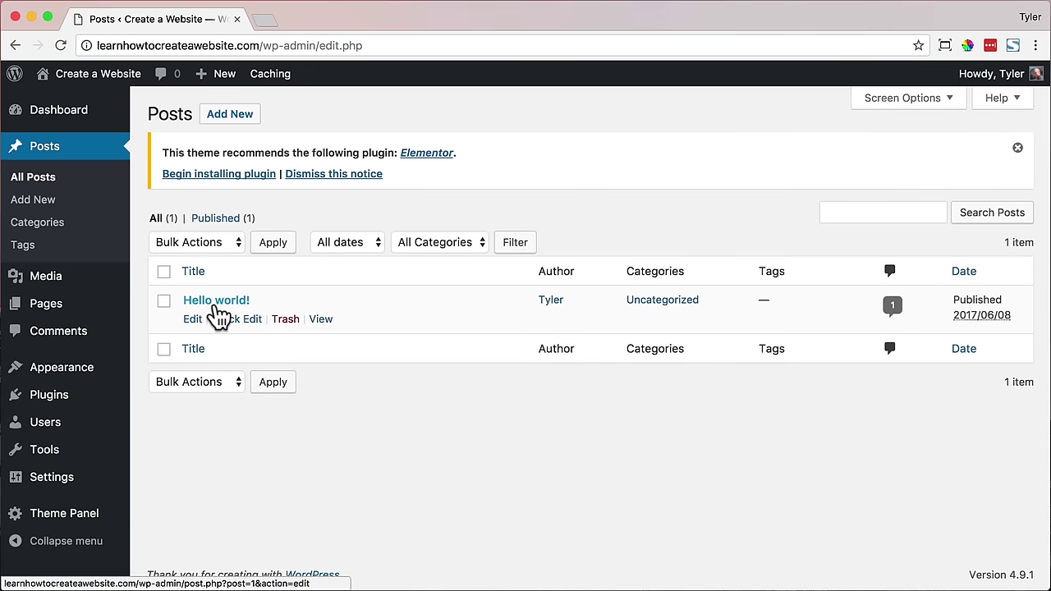
left_click(287, 325)
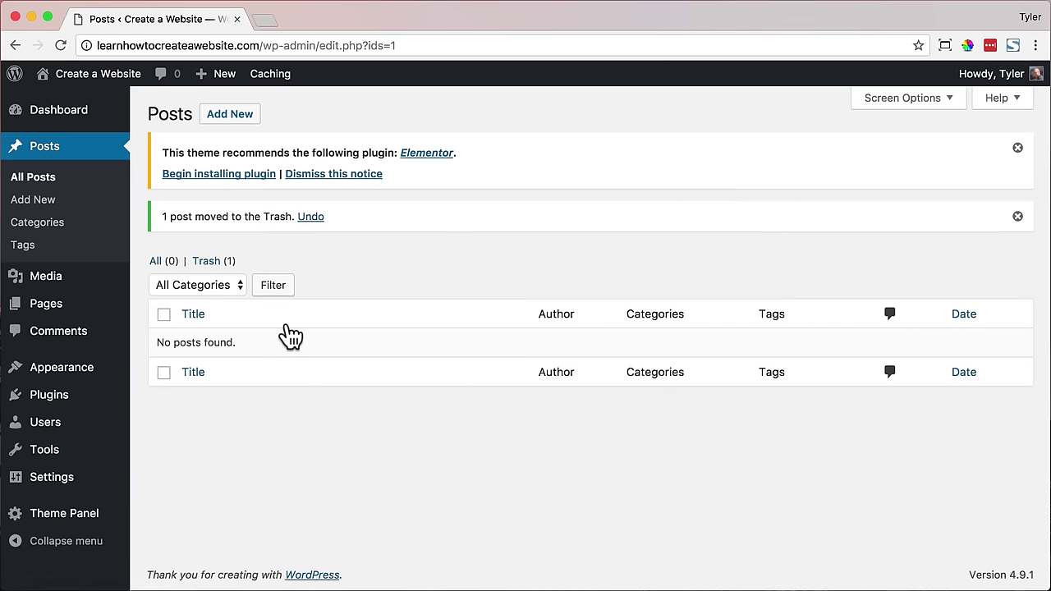
left_click(212, 260)
left_click(284, 322)
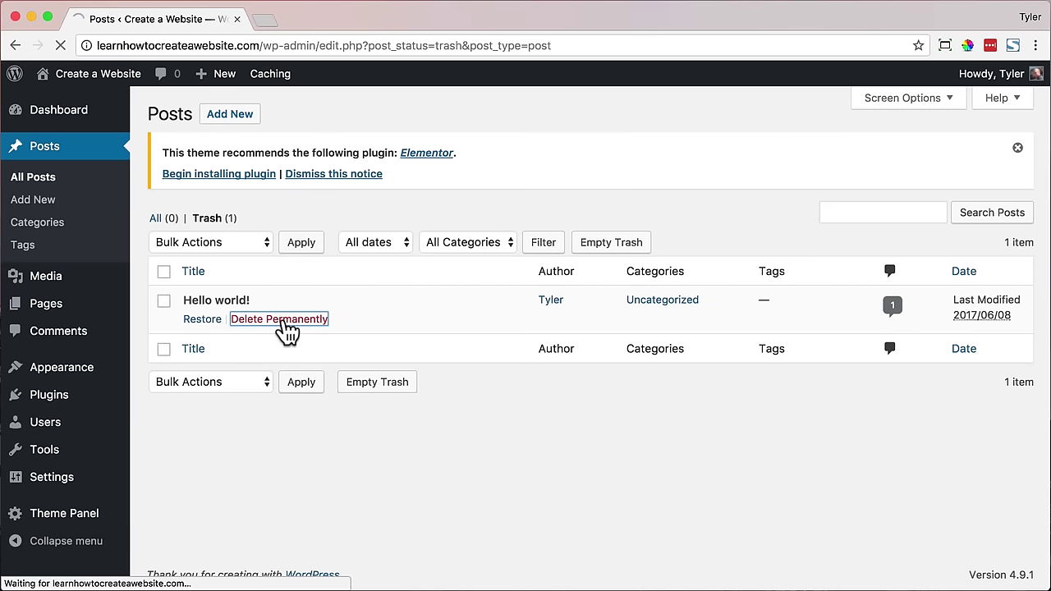
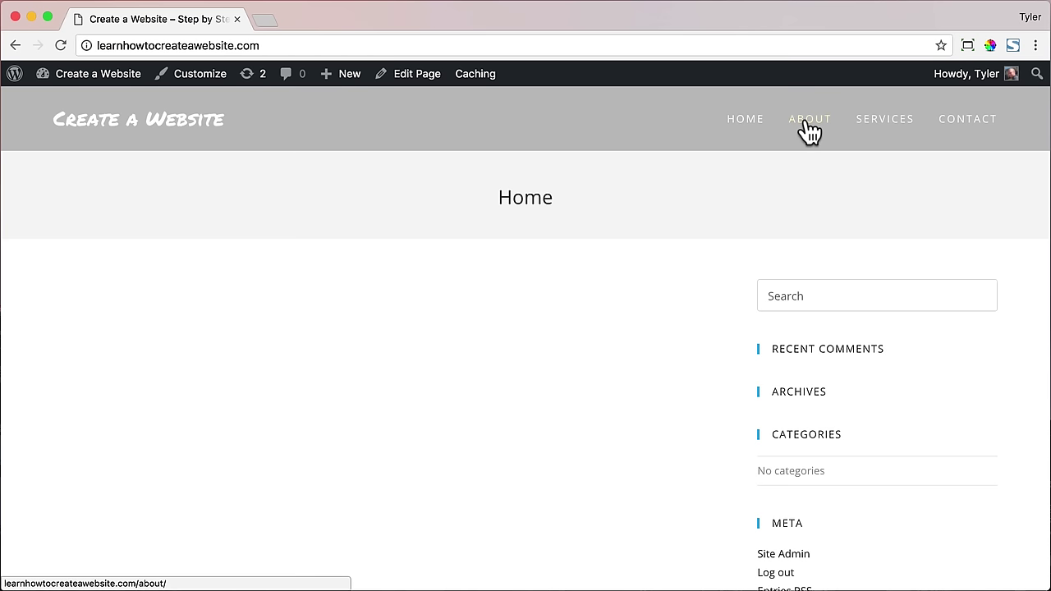
- Browse the About, Services and Contact pages, then return to Home
left_click(807, 123)
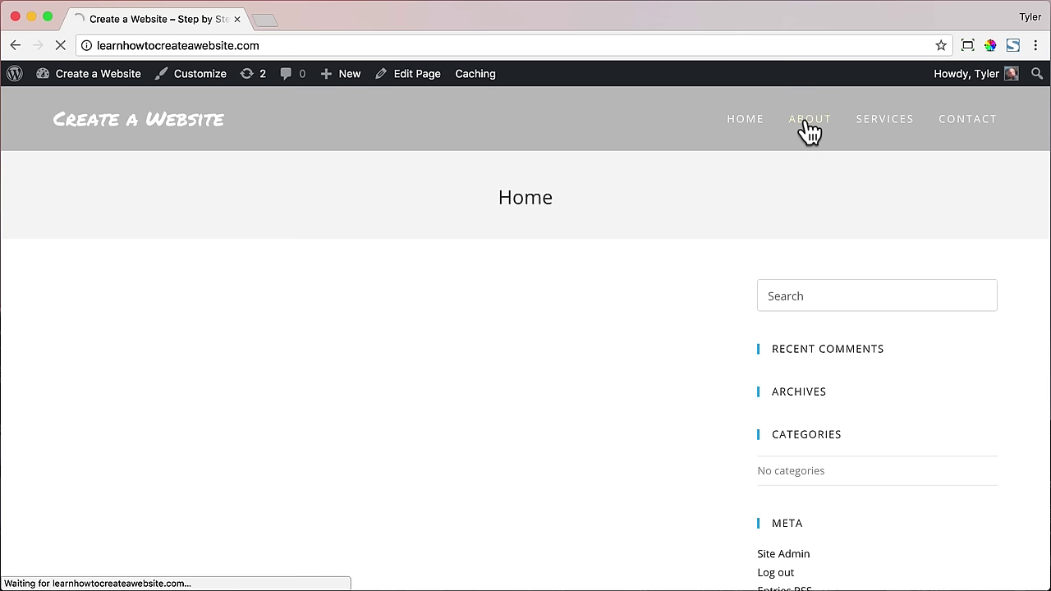
left_click(884, 125)
left_click(956, 127)
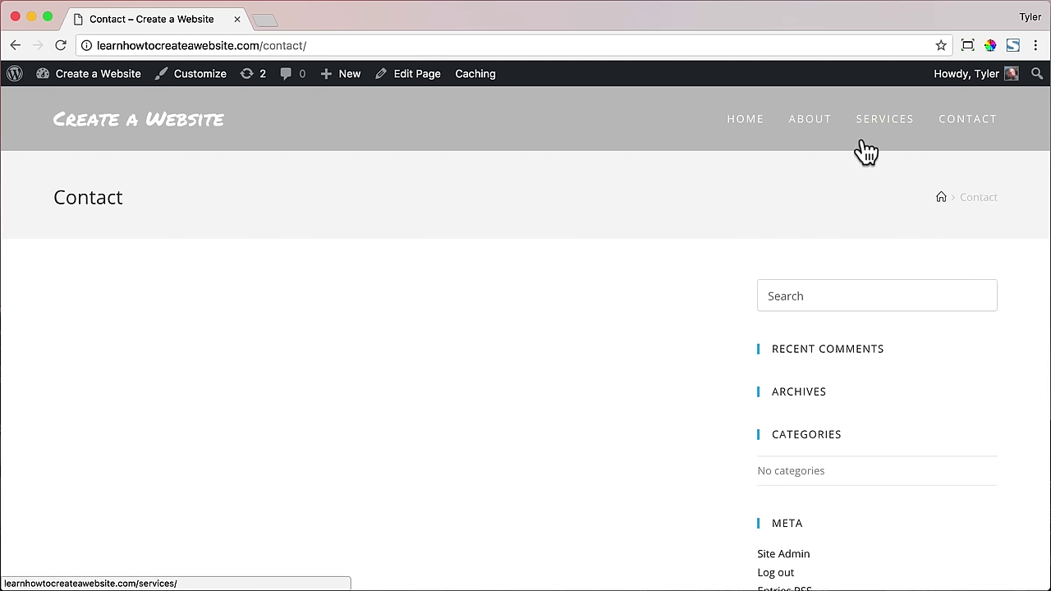
left_click(745, 131)
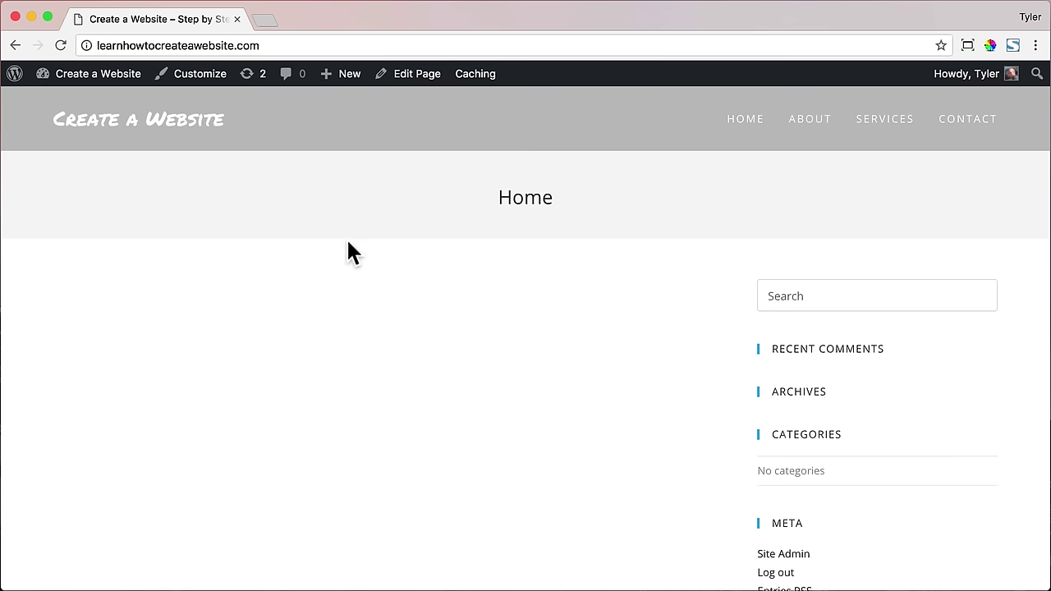
- Open the Home page for editing from the dashboard's Pages list
mouse_move(46, 76)
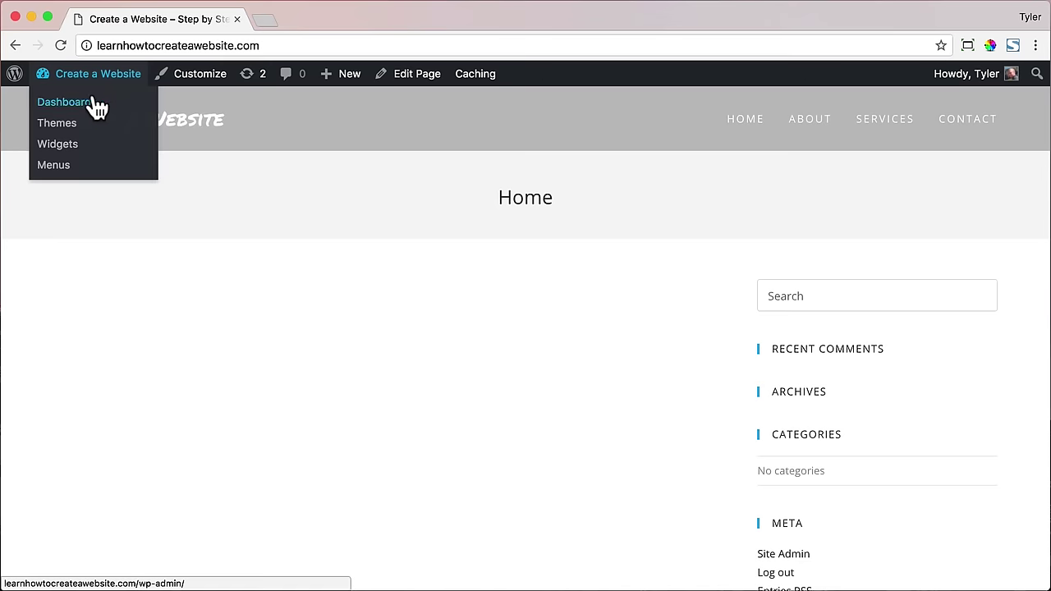
left_click(95, 110)
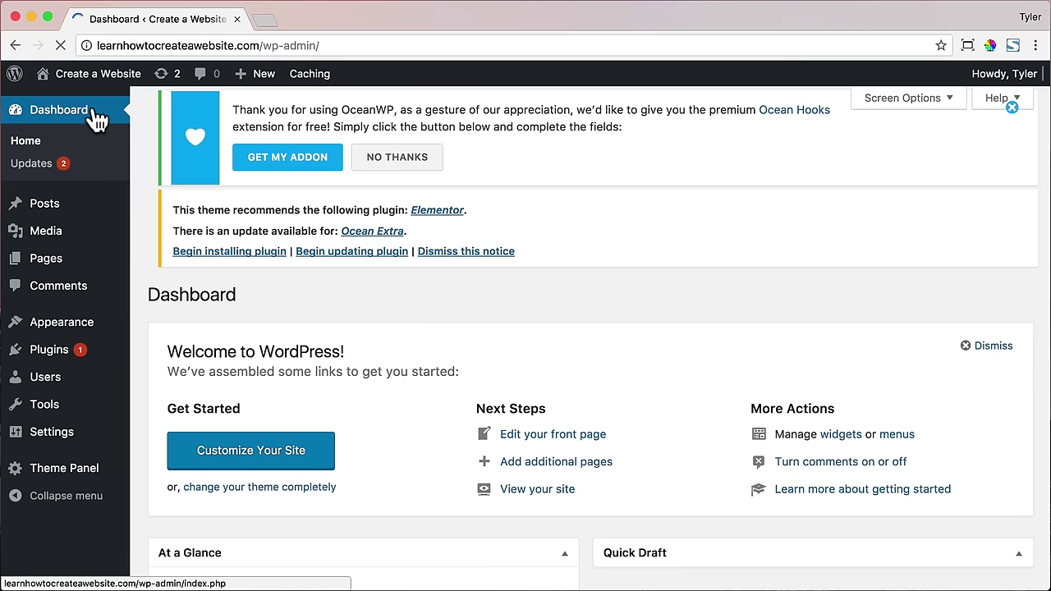
left_click(75, 261)
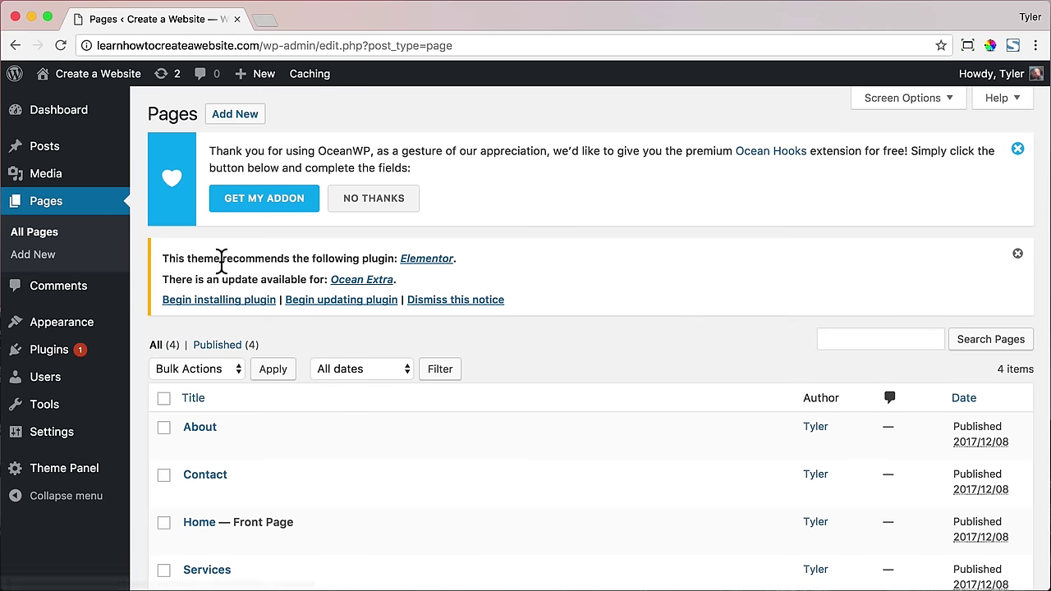
scroll(296, 263, "down", 3)
left_click(200, 393)
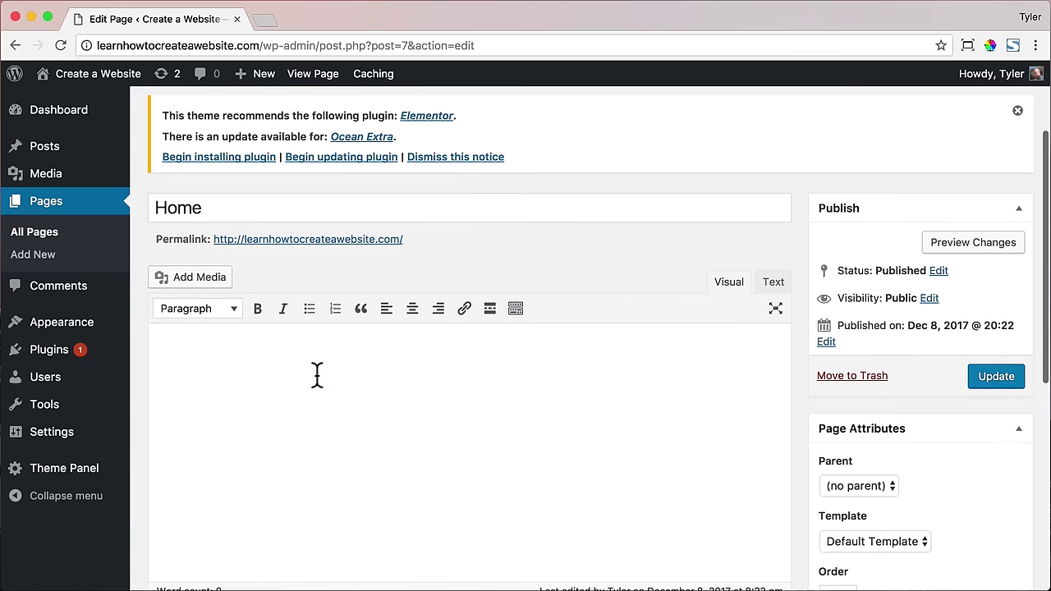
- Write 'This is the old way of creating a website :)' in the body as a Paragraph
left_click(308, 378)
type("This is the ")
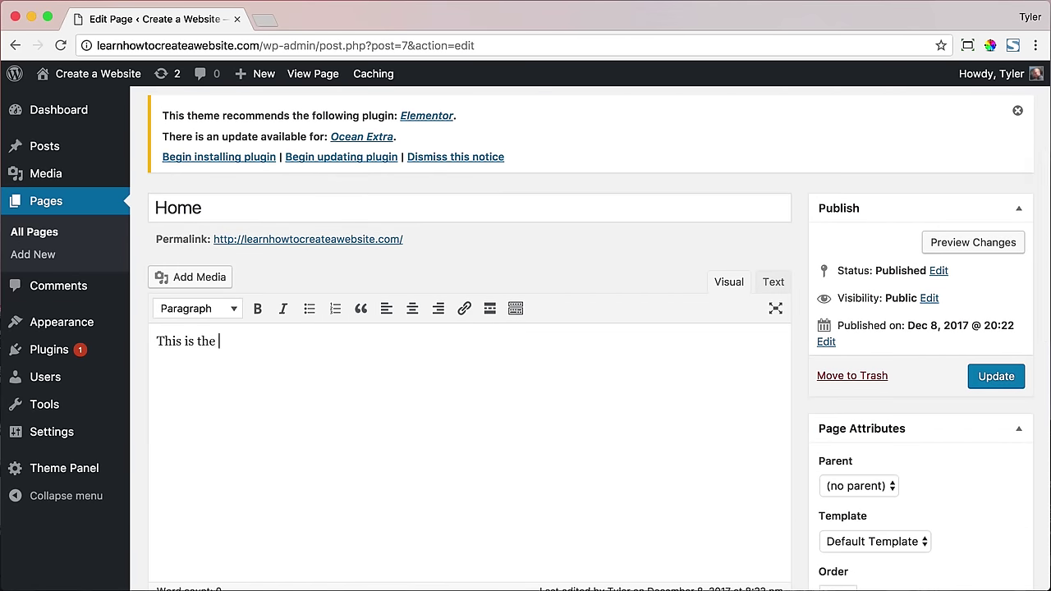
type("old way of creating a website :)")
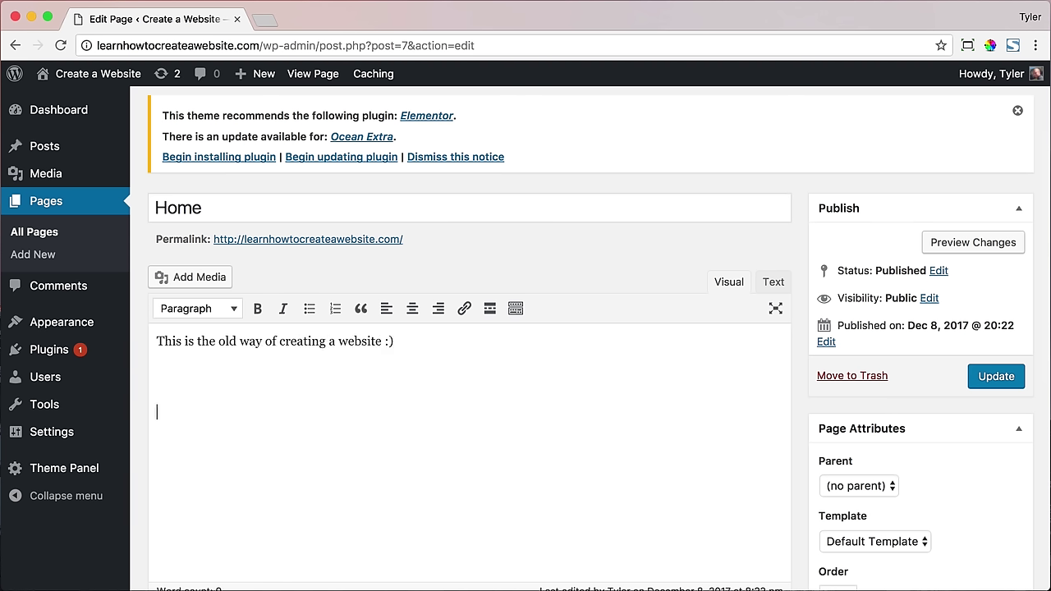
left_click(515, 310)
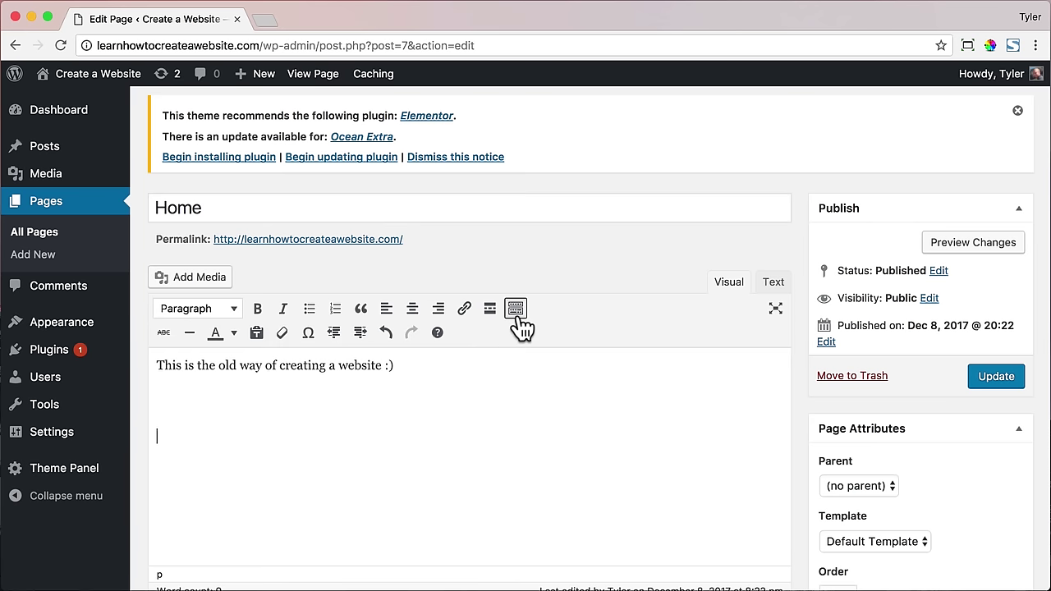
left_click(234, 312)
left_click(234, 315)
- Update the Home page and view it on the live site
scroll(395, 382, "down", 3)
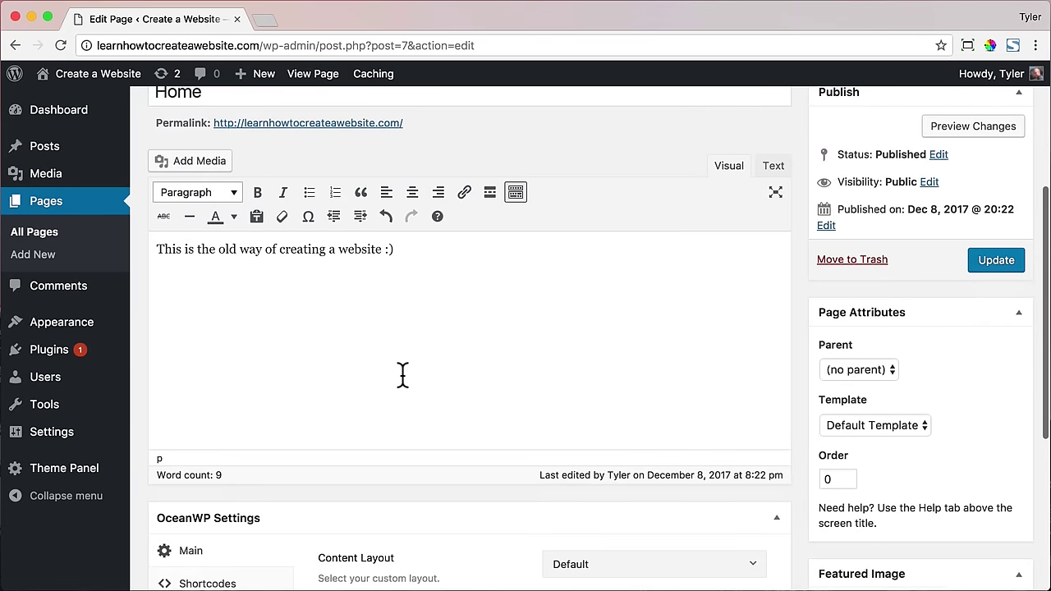
scroll(575, 381, "up", 2)
left_click(994, 331)
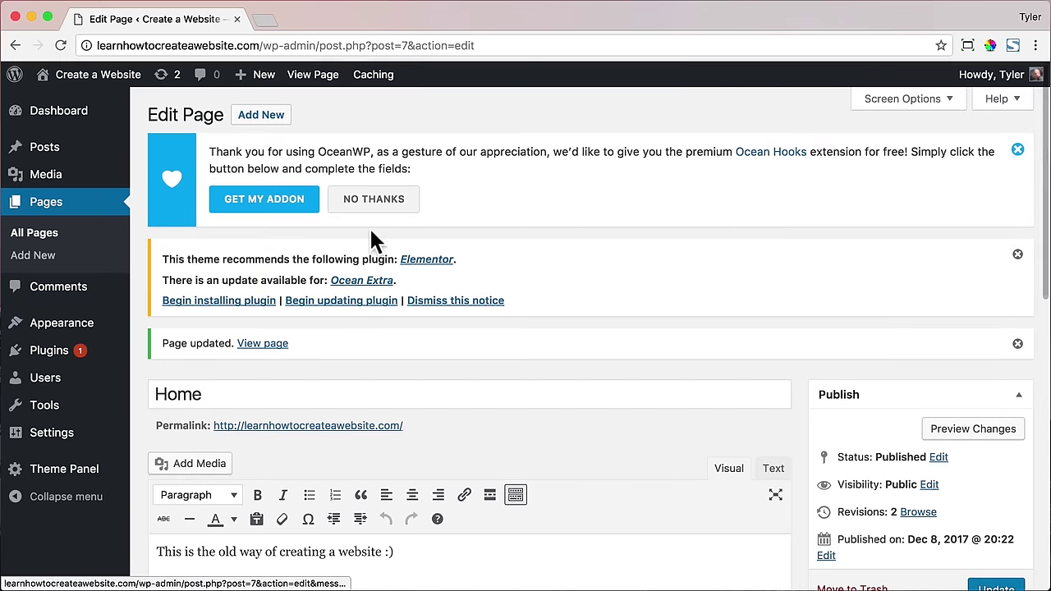
left_click(312, 78)
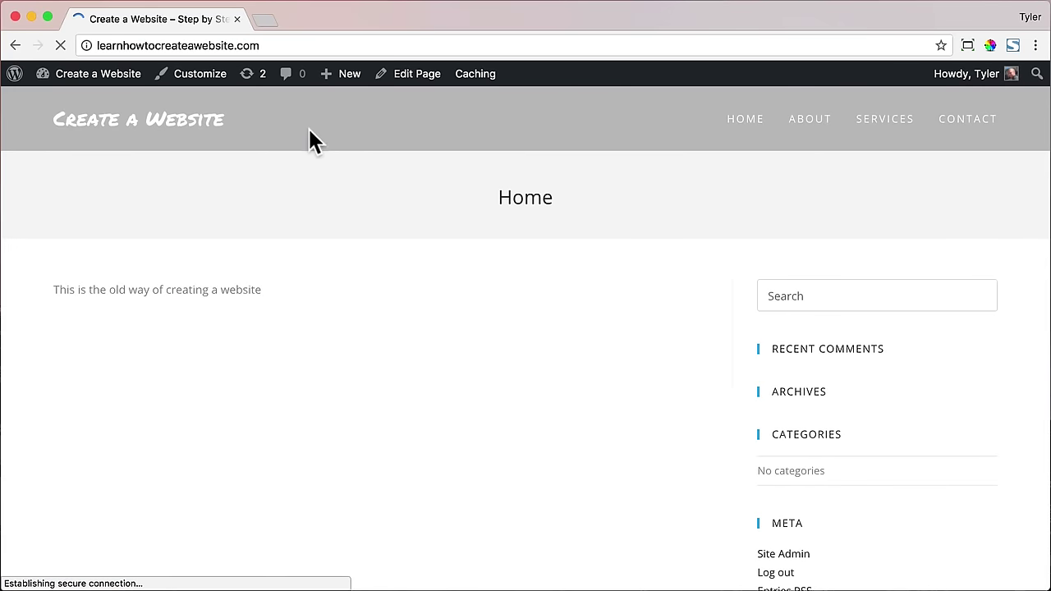
- Highlight the new sentence on the live Home page, then head to the admin Dashboard
left_click_drag(52, 289, 256, 289)
left_click(256, 289)
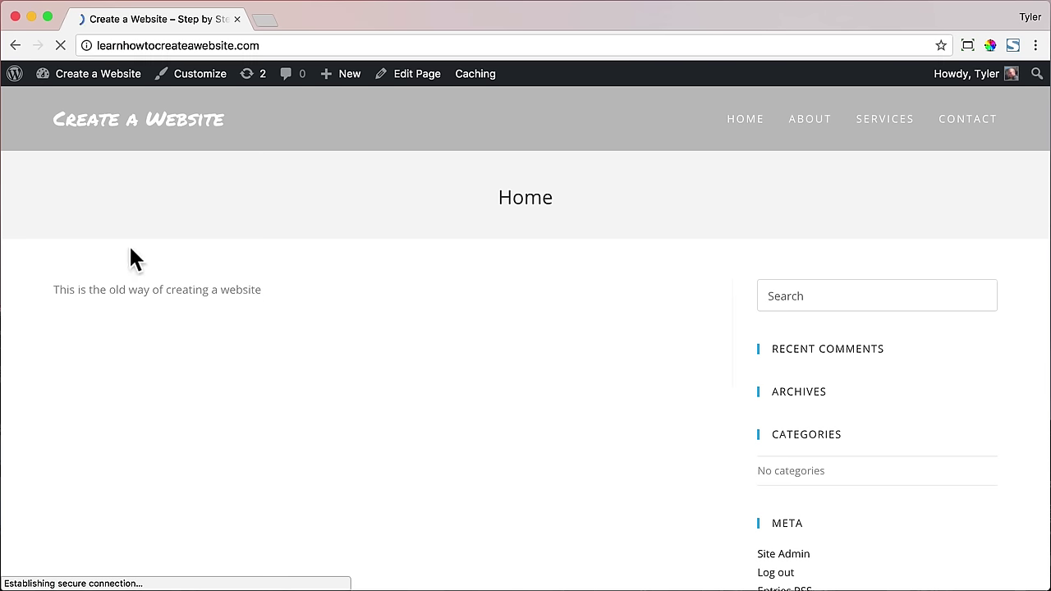
mouse_move(96, 82)
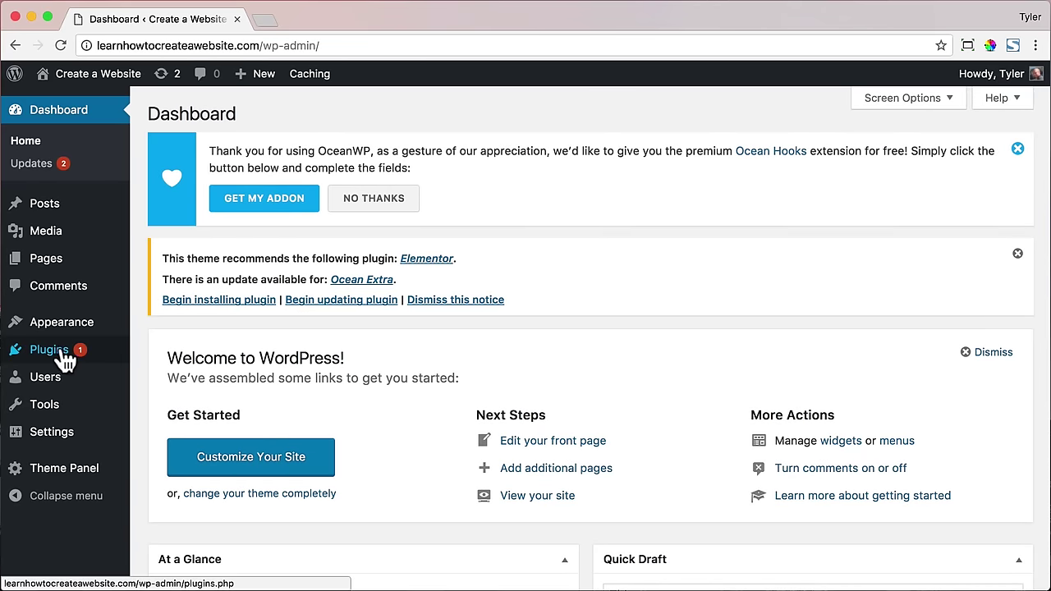
- Search new plugins for 'elementor', dismissing the OceanWP notice and noting Elementor's install count
left_click(37, 351)
left_click(243, 117)
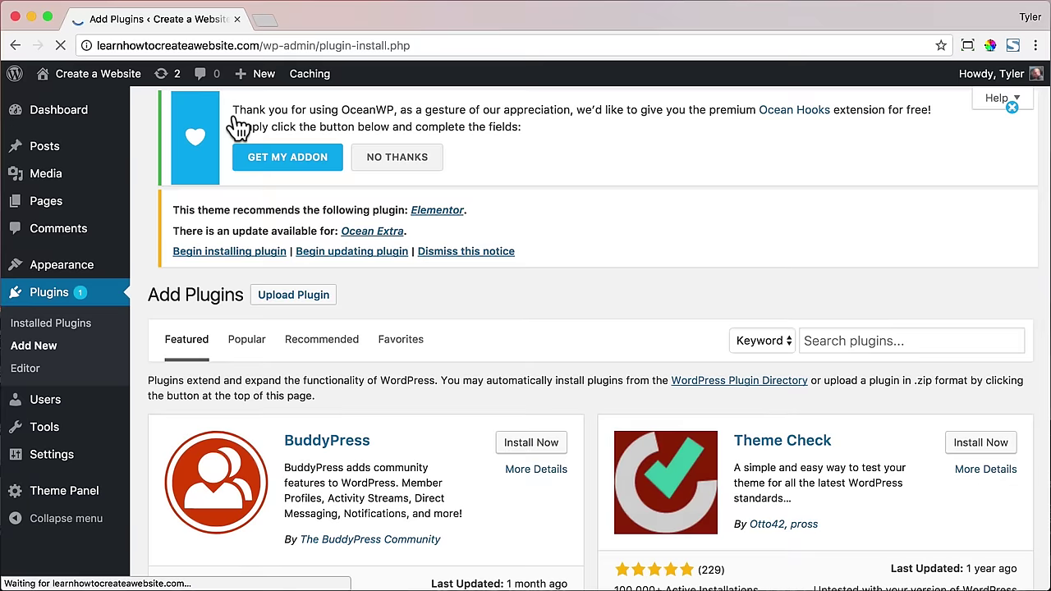
left_click(385, 202)
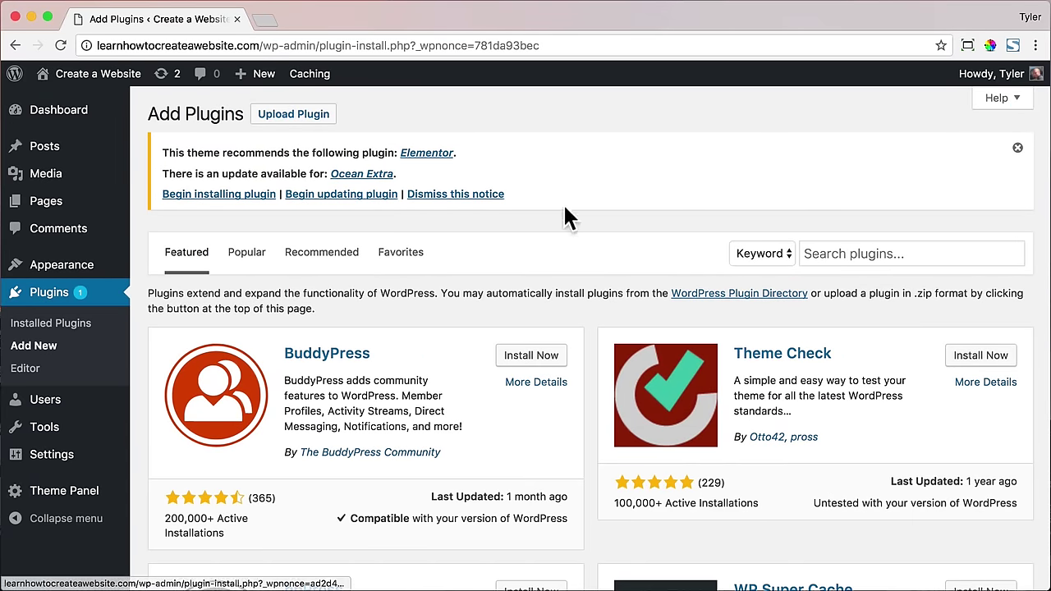
left_click(832, 253)
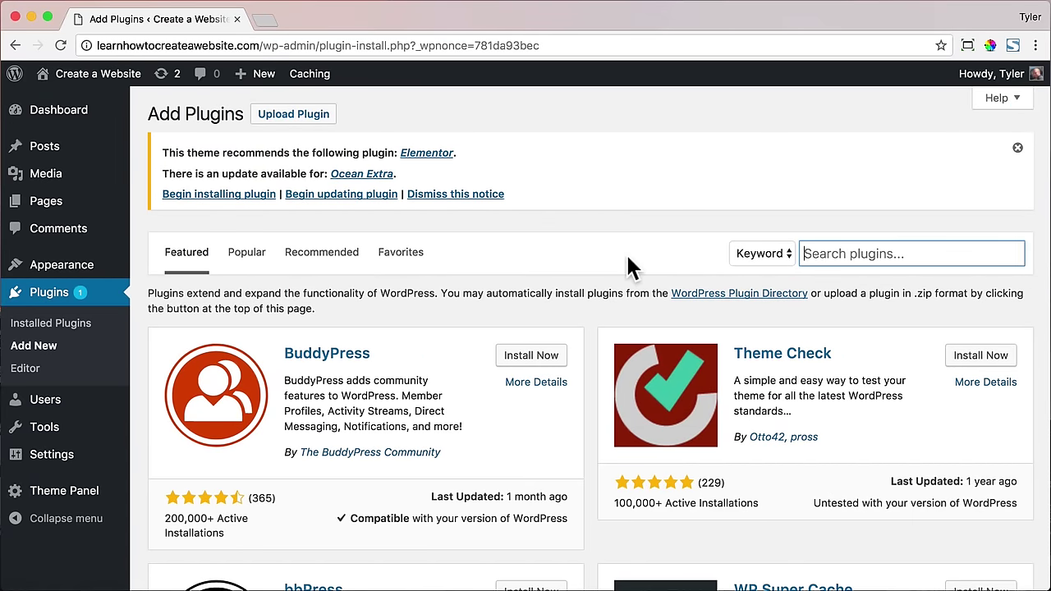
type("elementor")
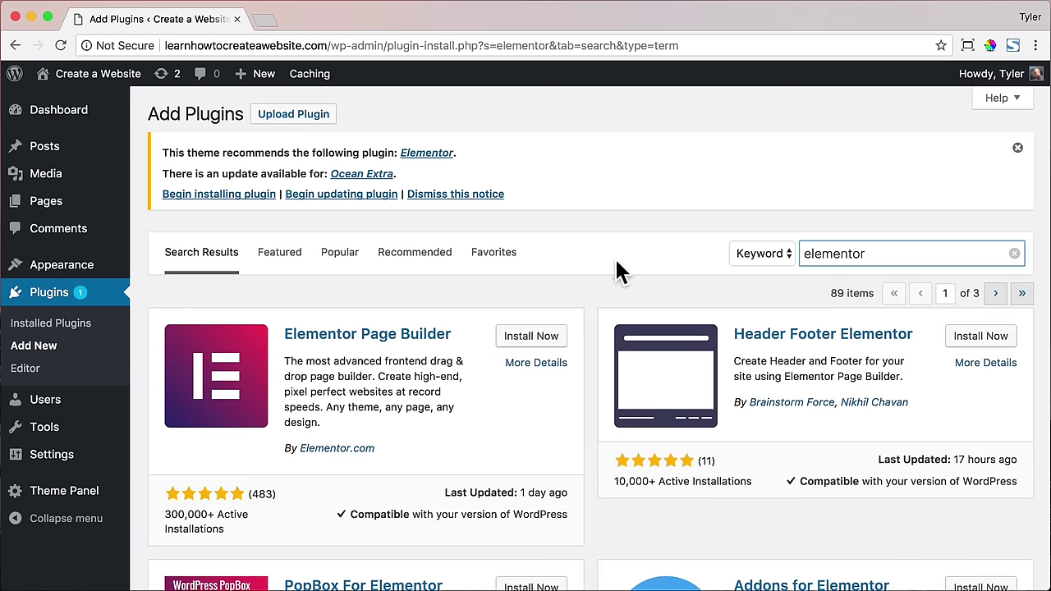
left_click_drag(160, 511, 251, 509)
left_click(251, 508)
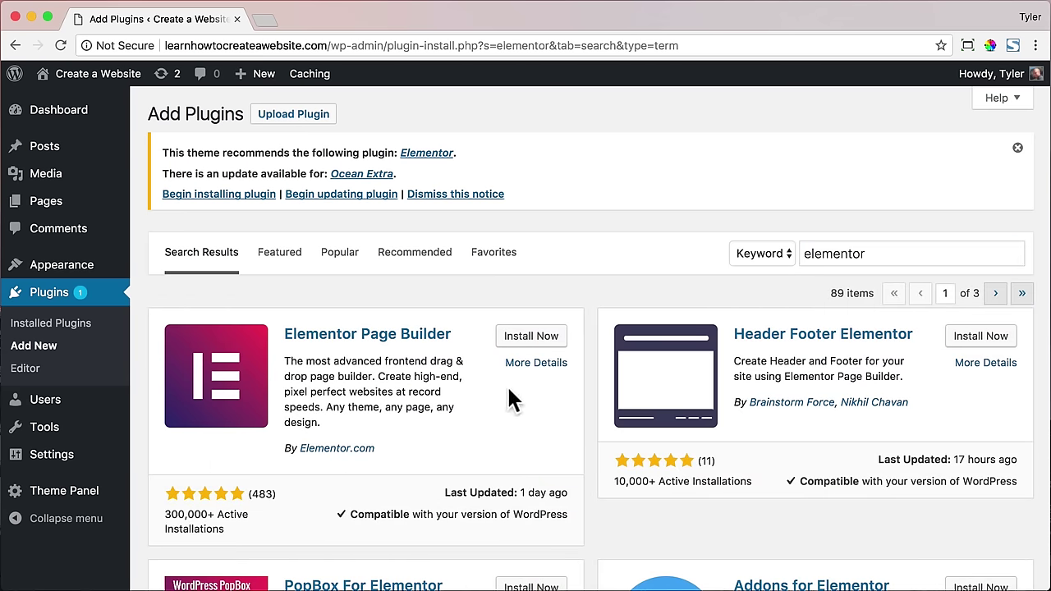
- Review Elementor Page Builder's details and screenshots, then install and activate it
left_click(532, 362)
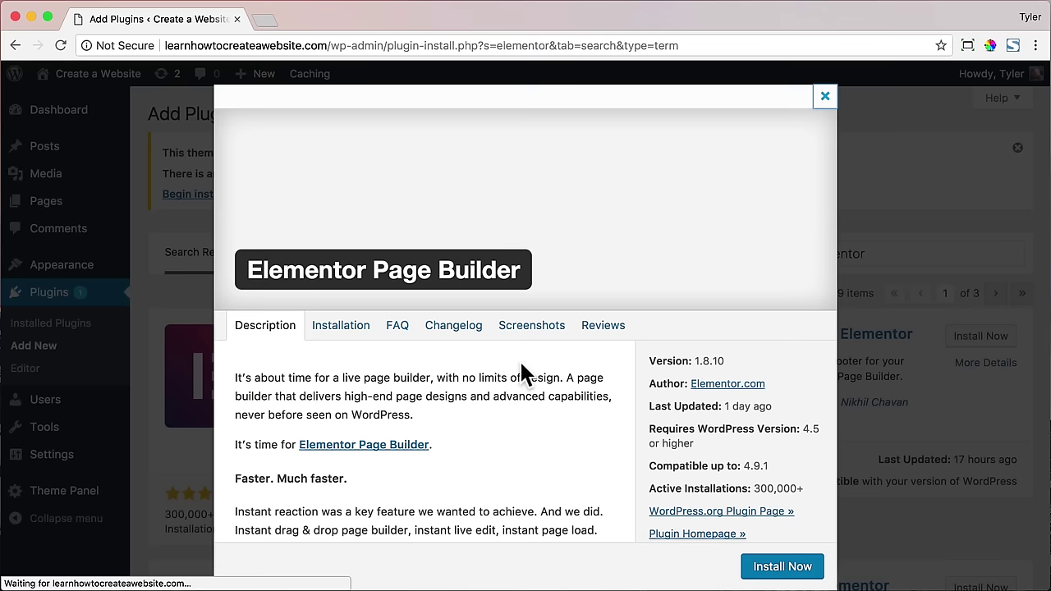
left_click(533, 329)
scroll(533, 395, "down", 2)
scroll(534, 396, "down", 2)
scroll(551, 364, "up", 2)
scroll(551, 364, "up", 2)
left_click(824, 98)
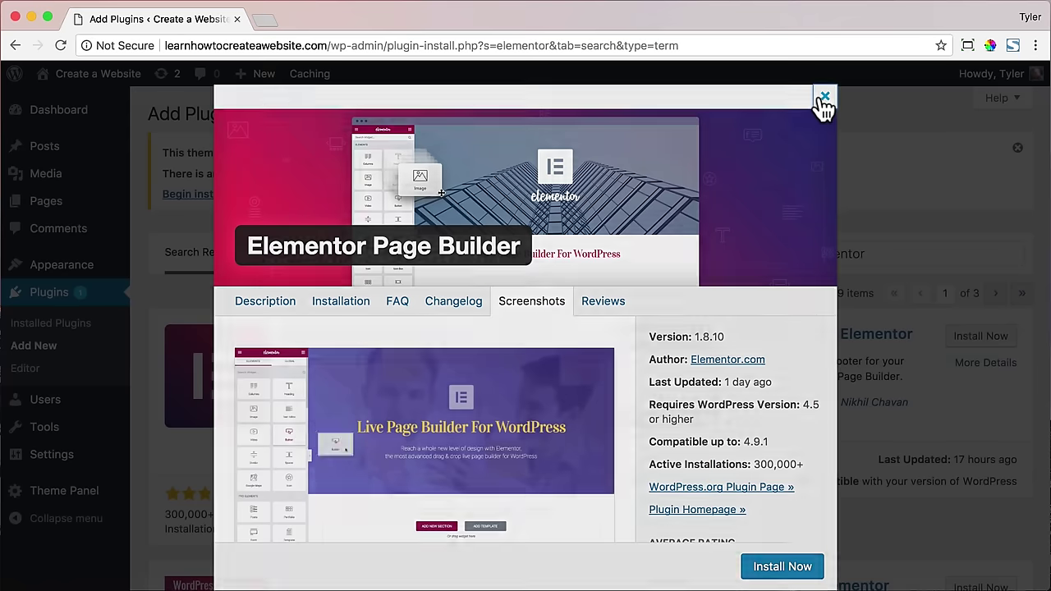
left_click(541, 337)
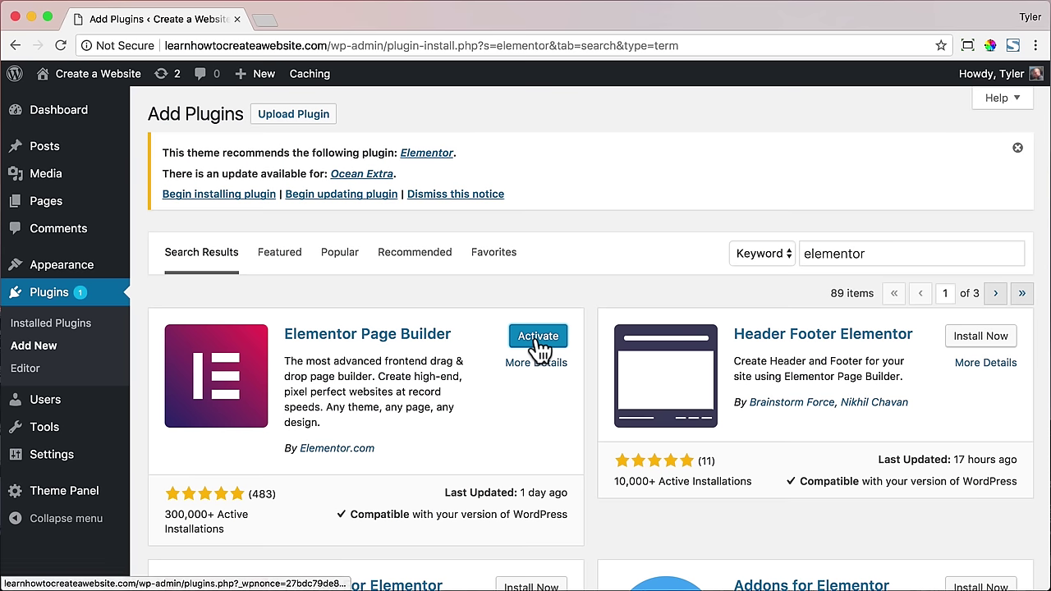
left_click(538, 339)
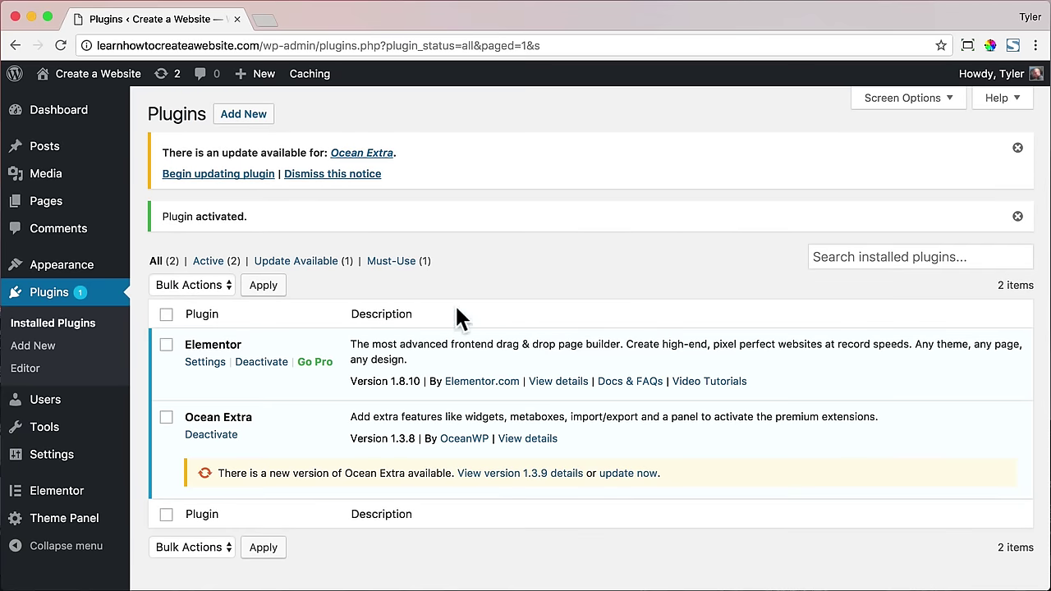
- Open the Home page from Pages in Elementor, then exit back to the WordPress editor
left_click(68, 202)
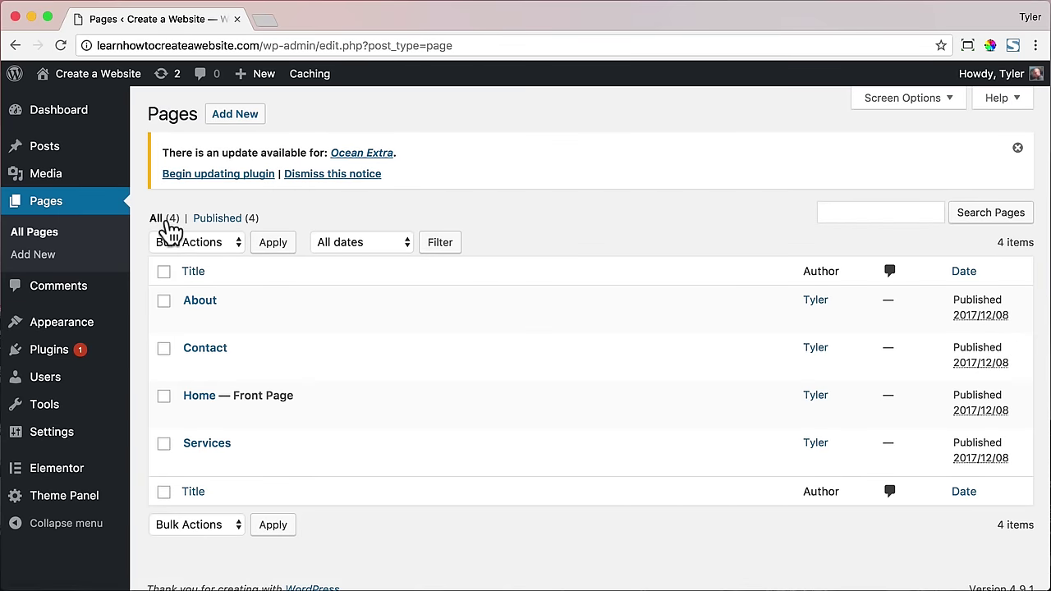
left_click(199, 396)
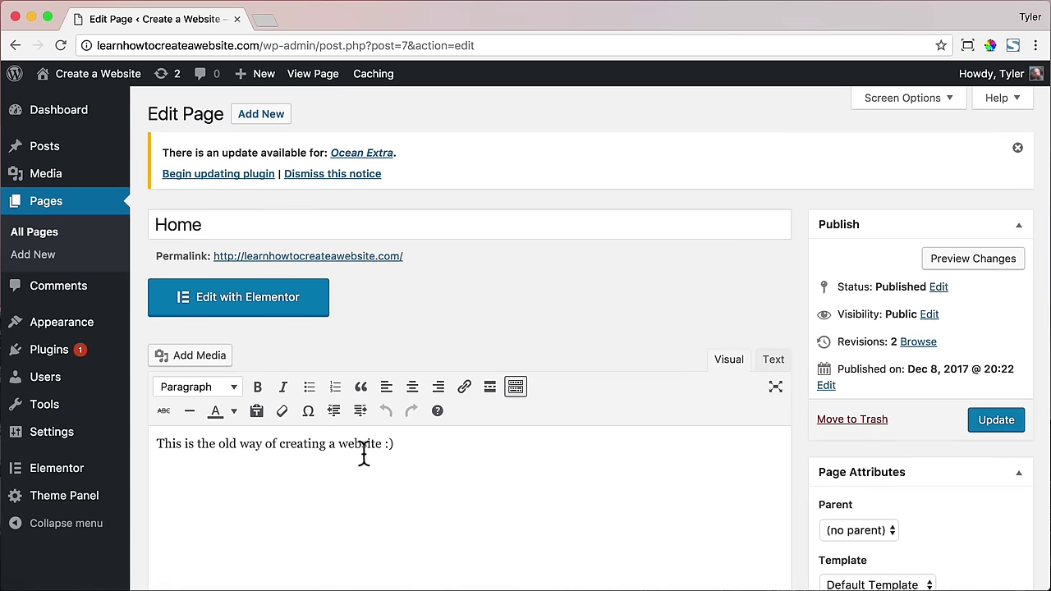
left_click(260, 308)
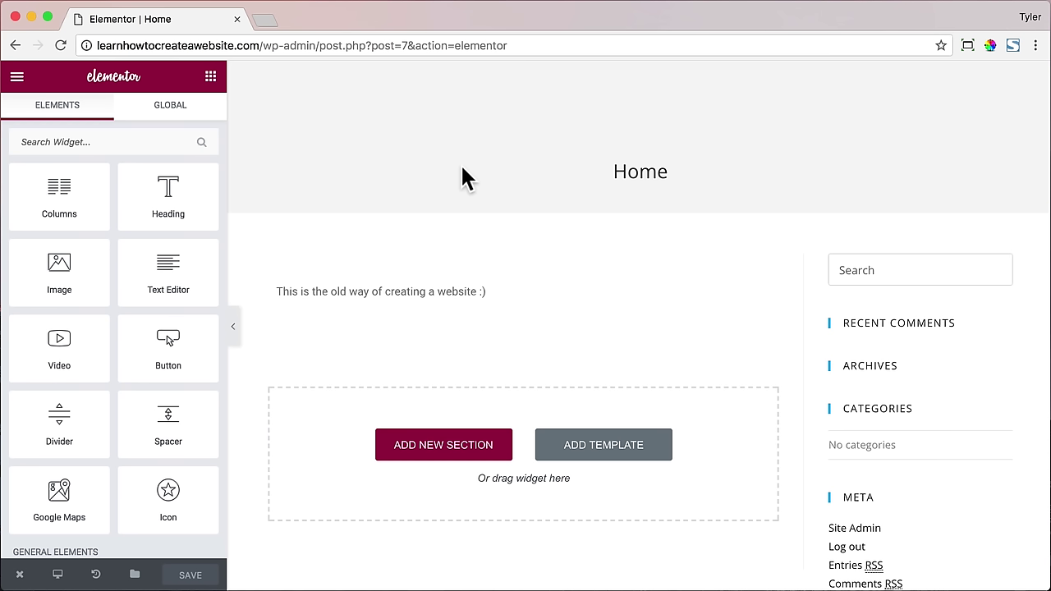
left_click(15, 45)
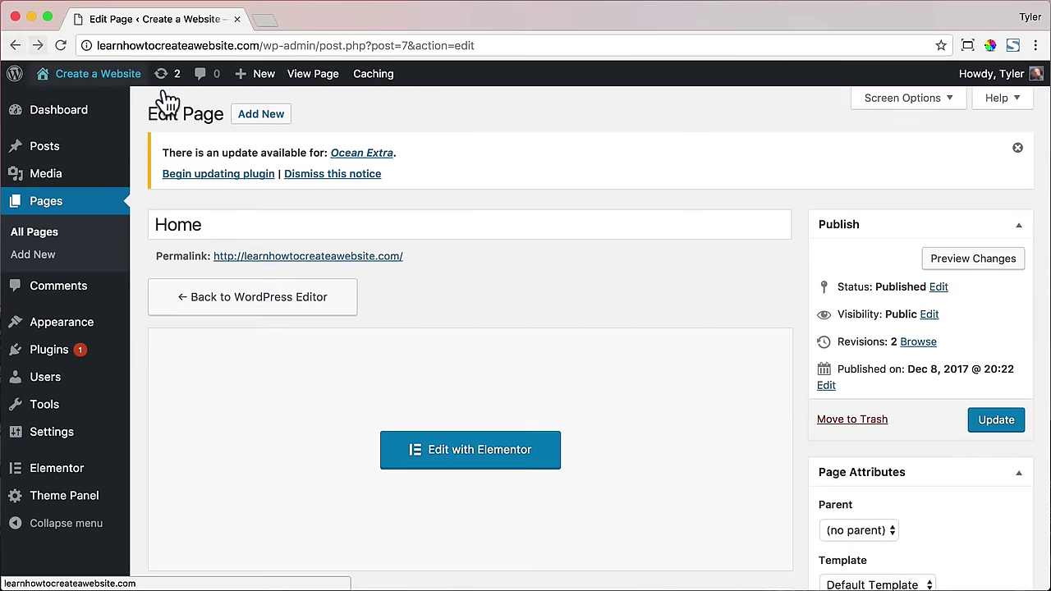
- Set the Home page's content layout to 100% Full Width and disable its page title
scroll(796, 265, "down", 5)
left_click(673, 324)
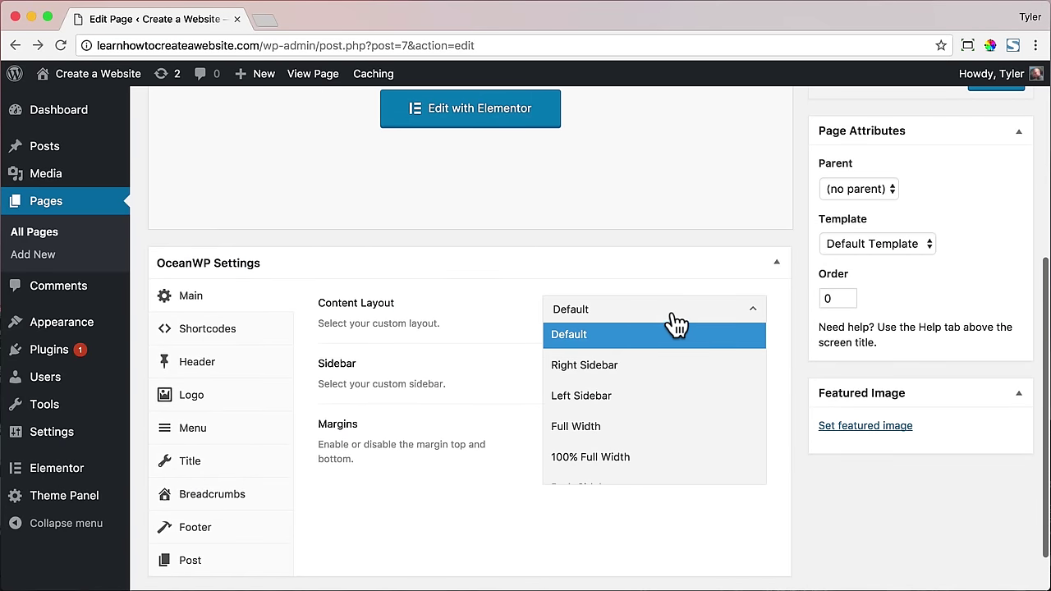
left_click(637, 455)
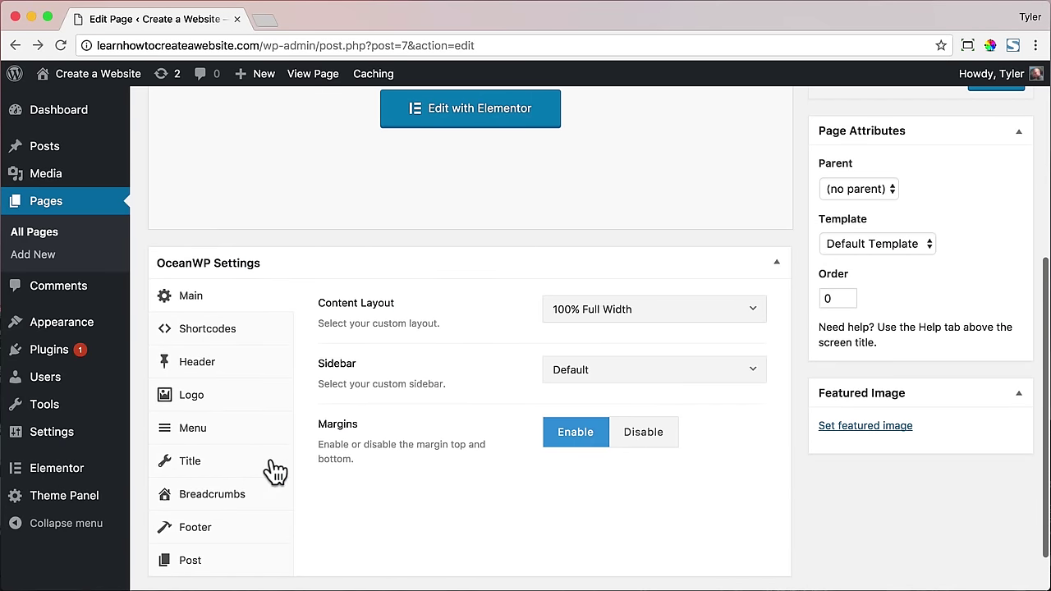
left_click(234, 464)
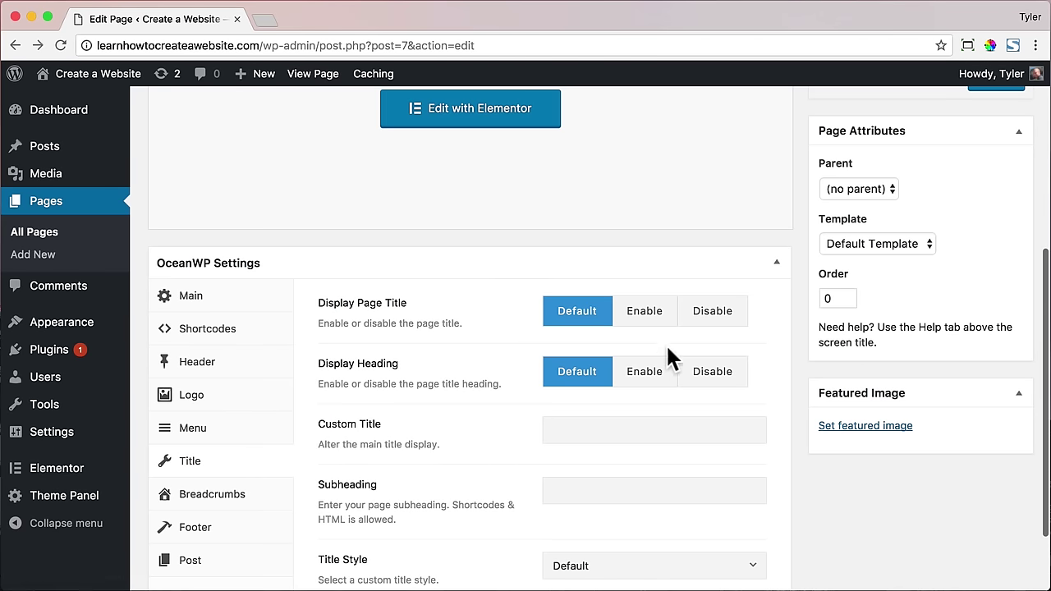
left_click(722, 325)
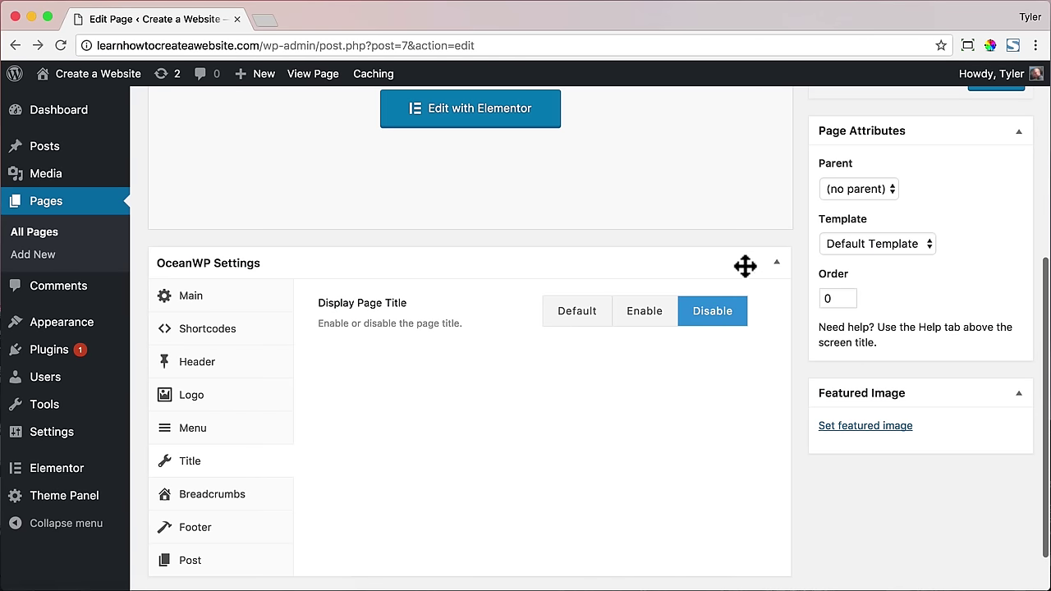
- Update the page and view the live front page
scroll(750, 263, "up", 3)
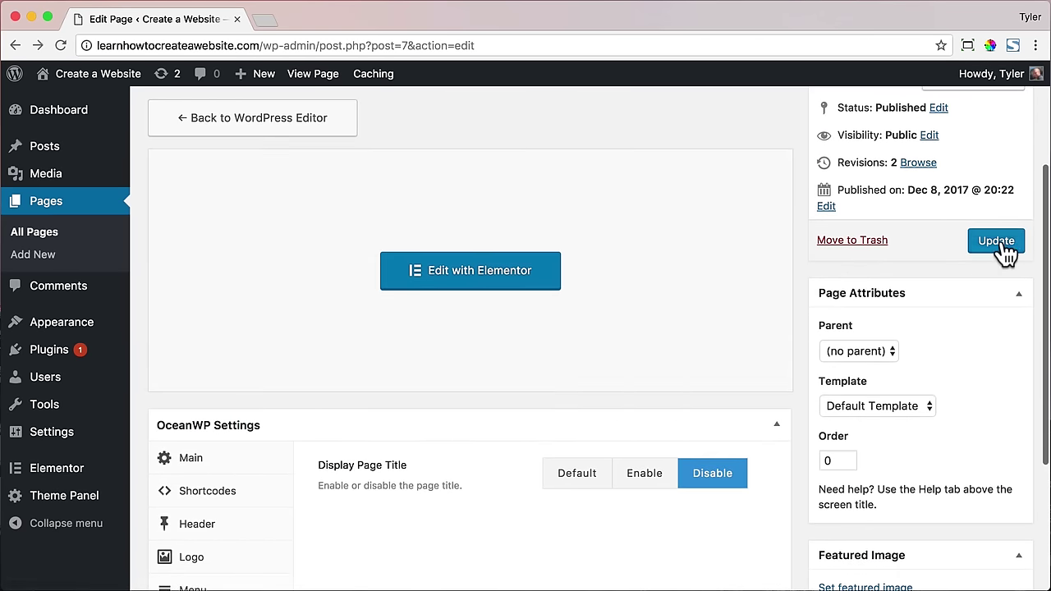
left_click(1003, 243)
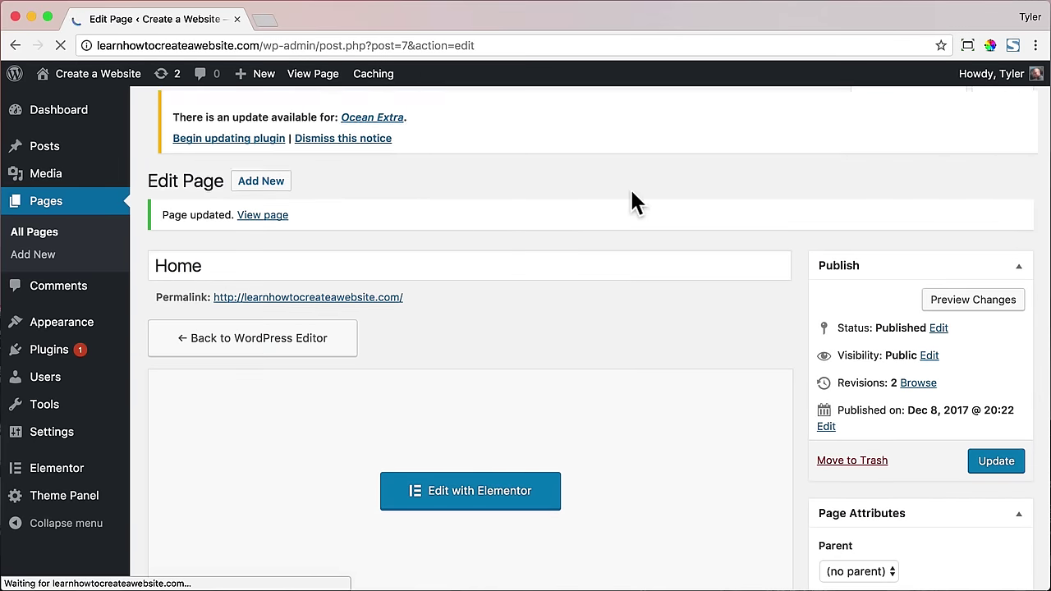
left_click(312, 73)
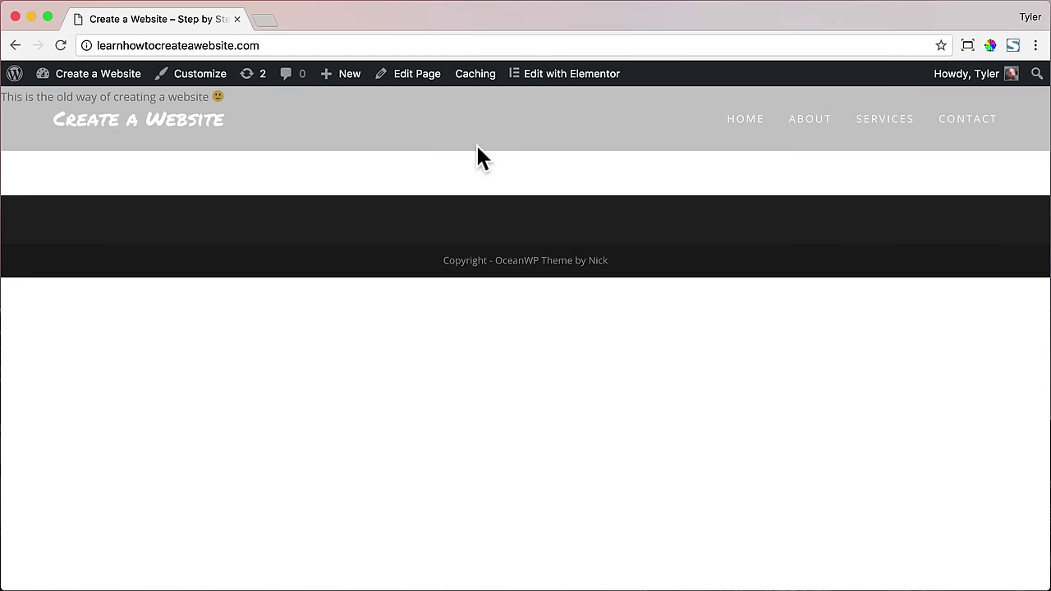
- Reopen the Home page in Elementor and delete the old text section
left_click(416, 79)
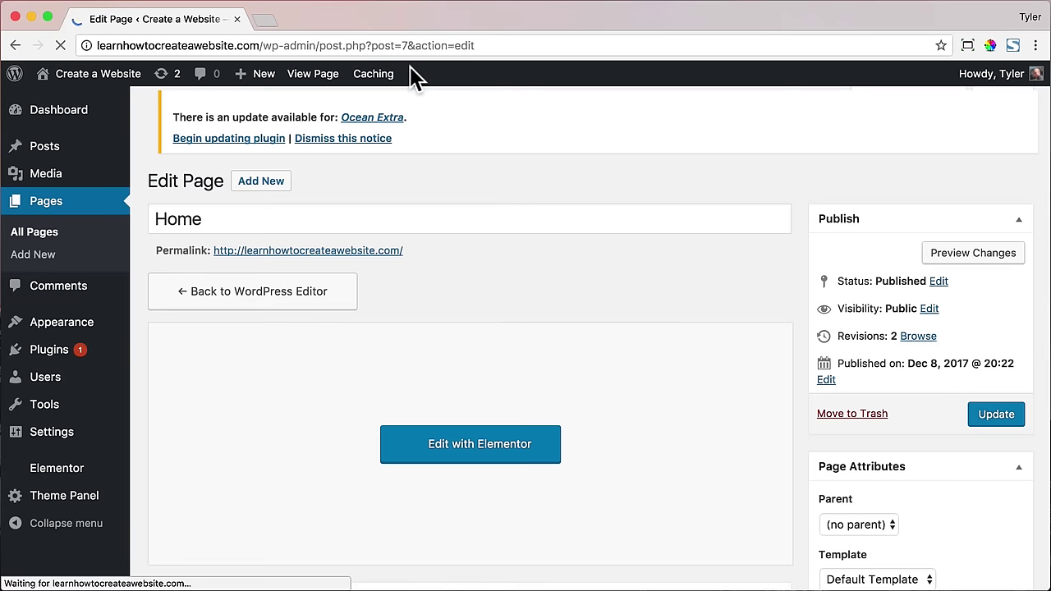
left_click(487, 464)
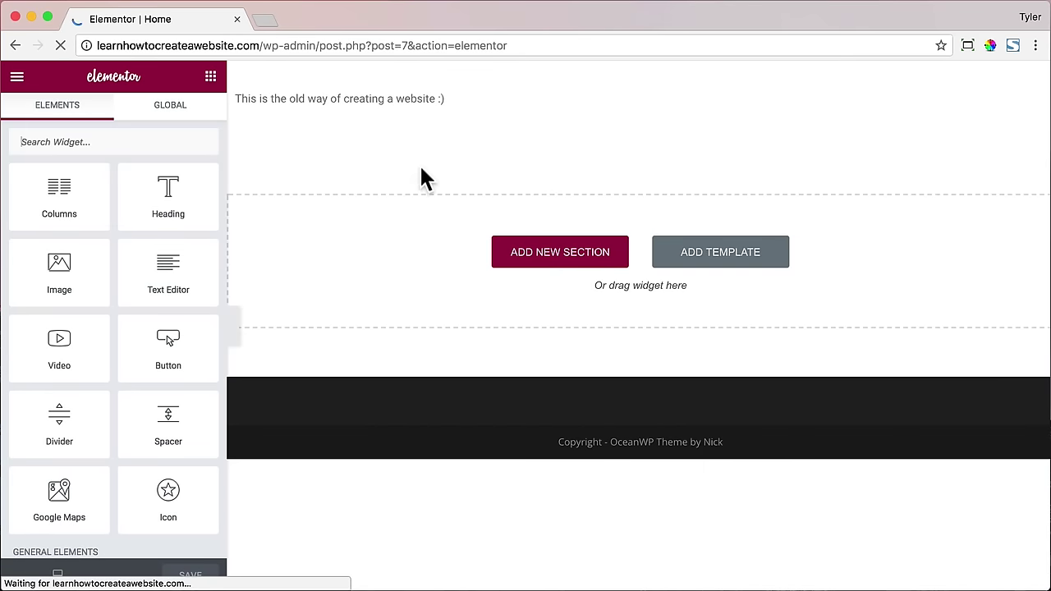
mouse_move(408, 103)
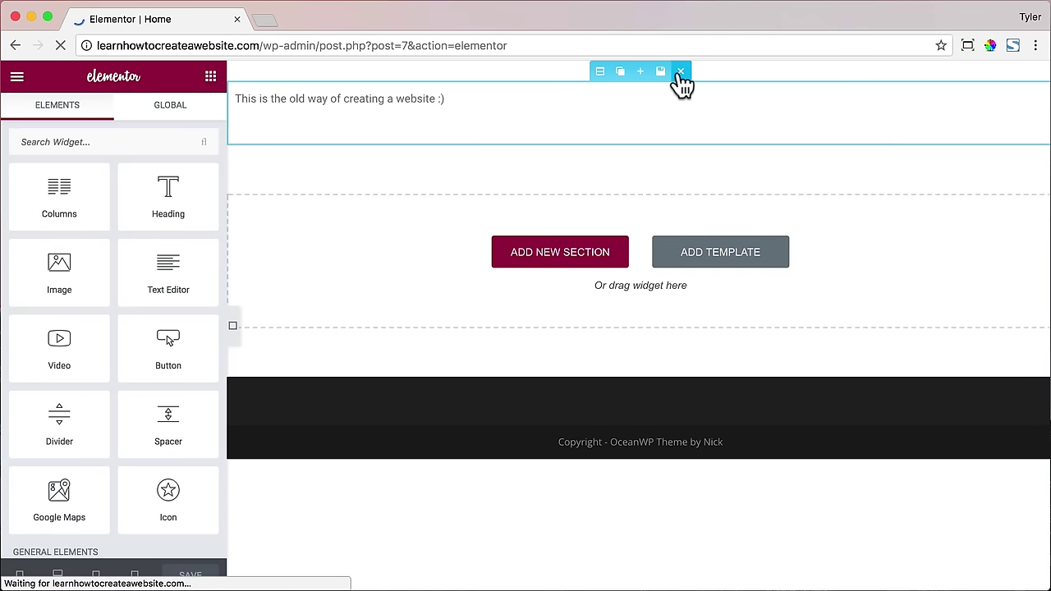
left_click(680, 72)
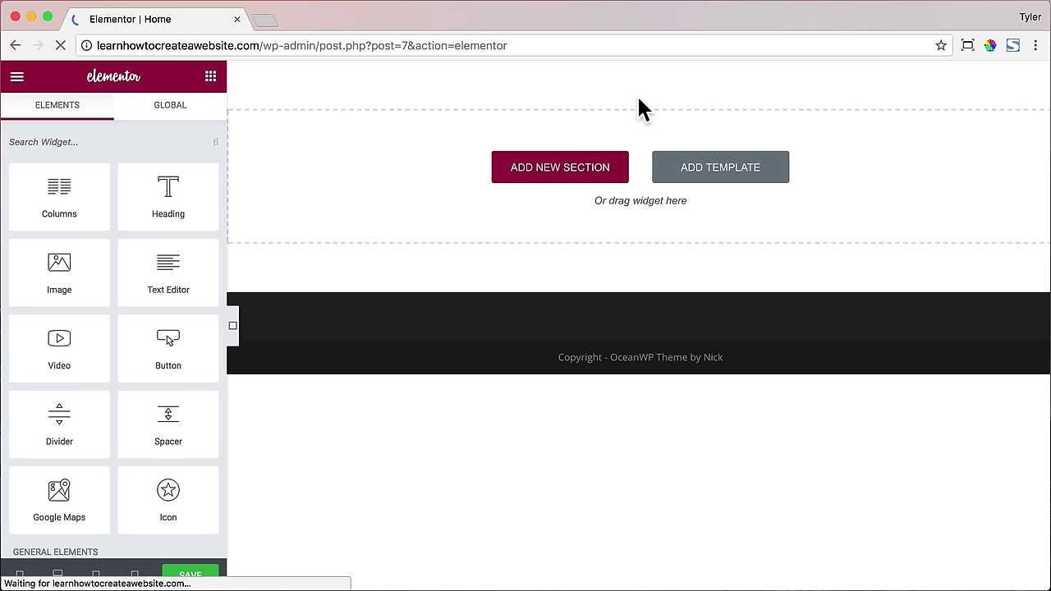
- Add a one-column section holding Heading, Text Editor, Divider and Button widgets
left_click(555, 172)
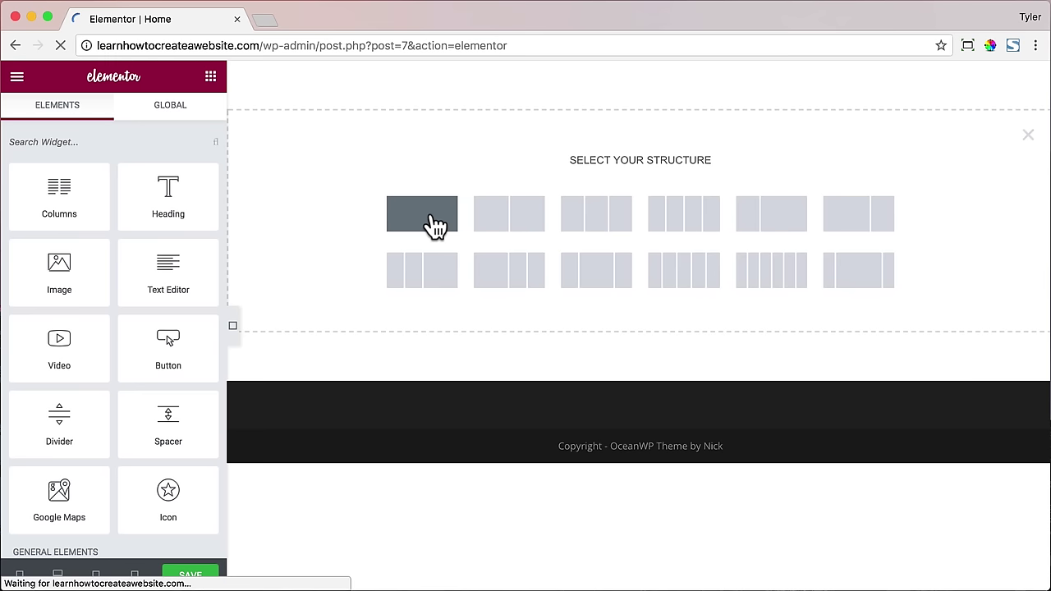
left_click(432, 222)
left_click_drag(168, 196, 495, 117)
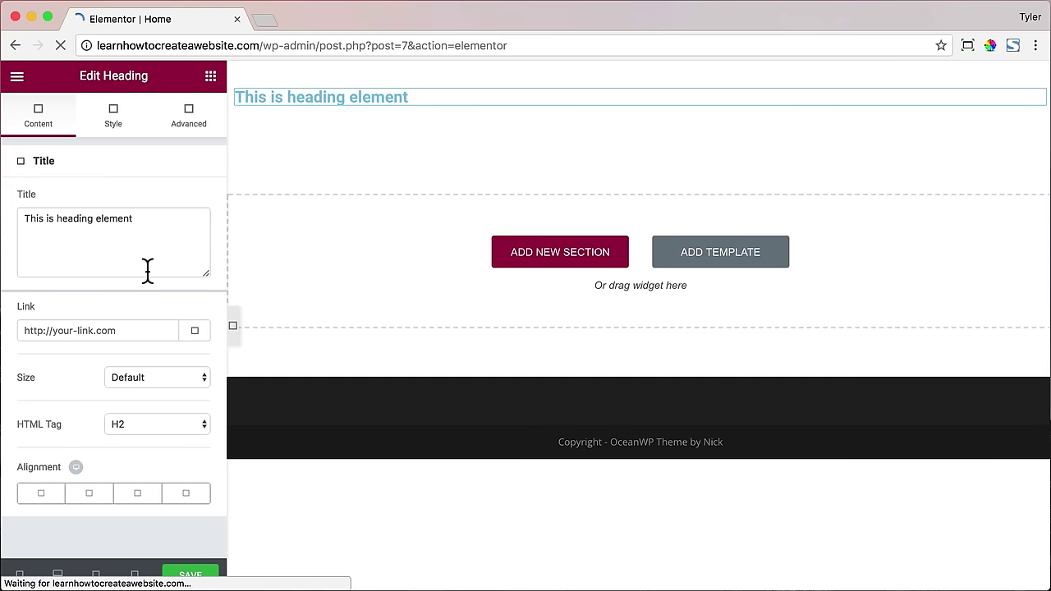
left_click(209, 82)
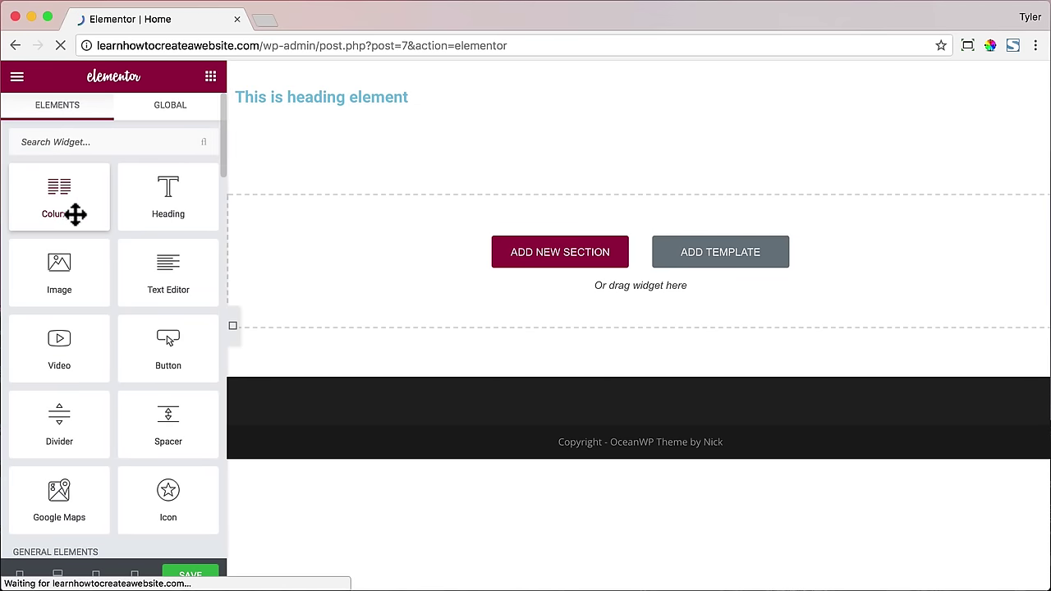
left_click_drag(176, 276, 353, 105)
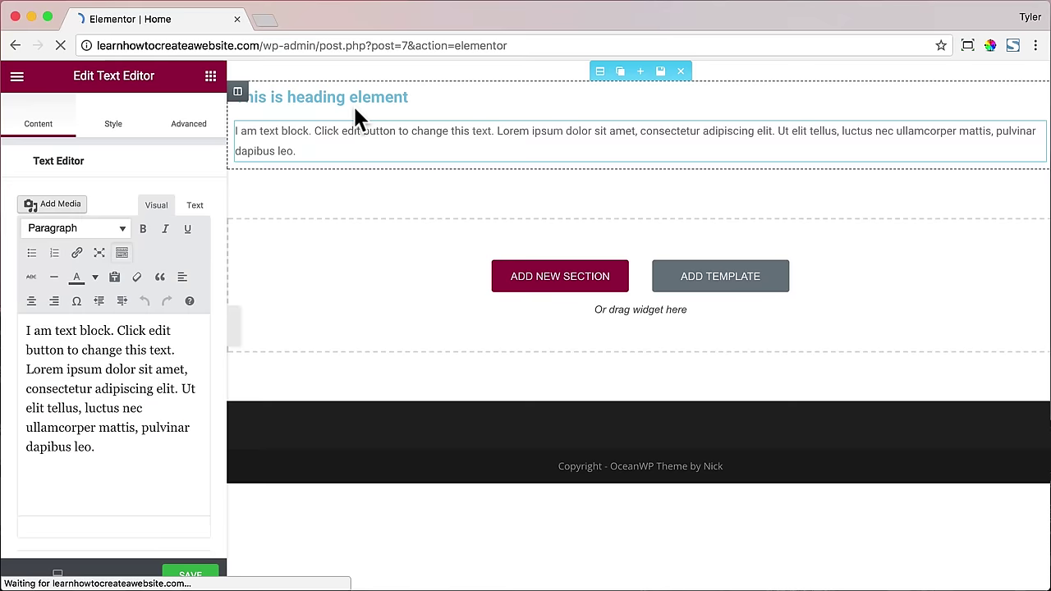
left_click(210, 81)
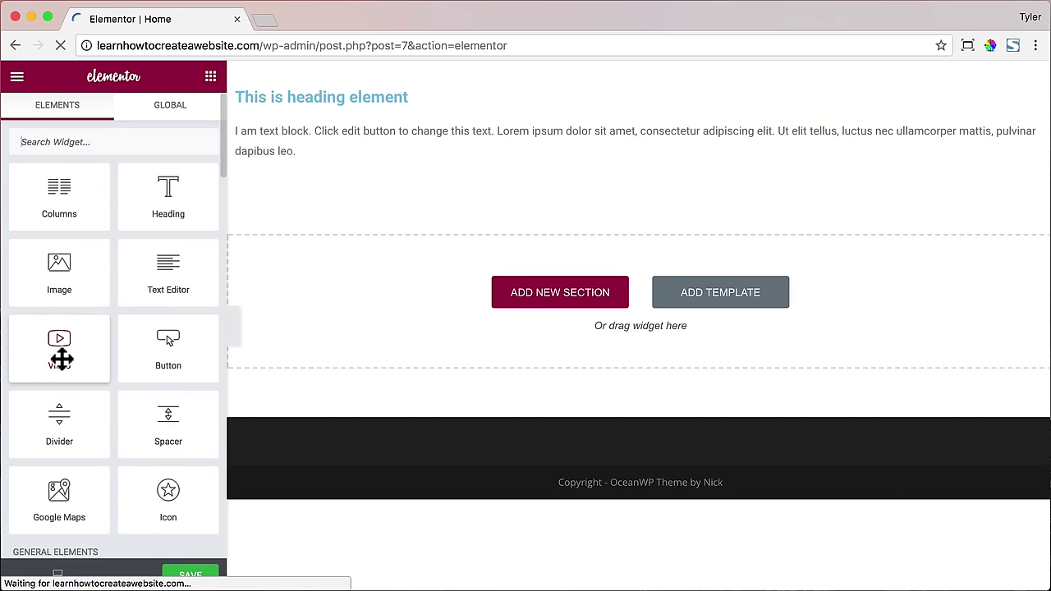
left_click_drag(71, 425, 344, 154)
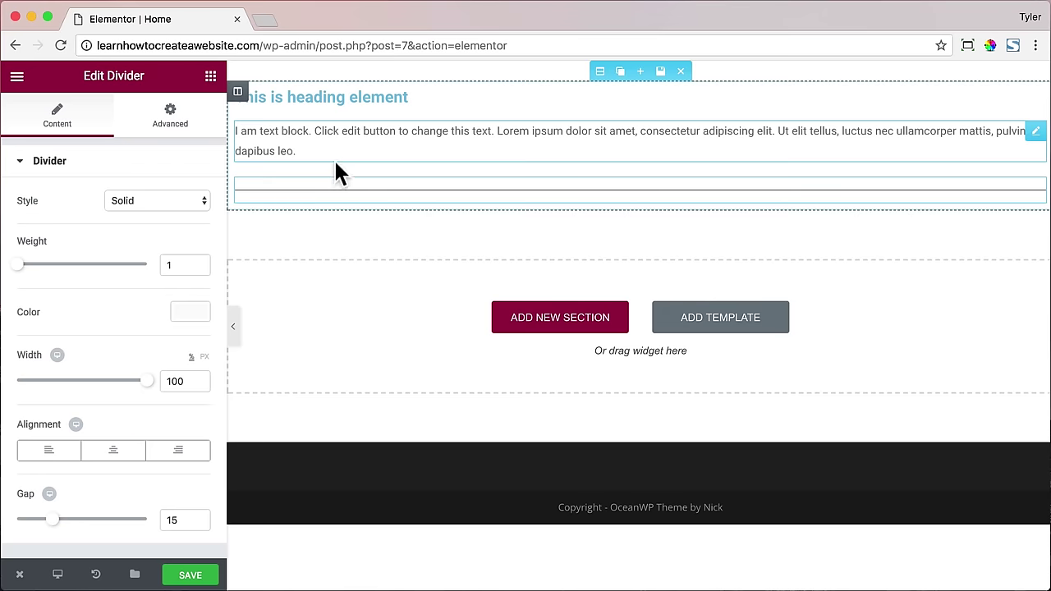
left_click(210, 78)
scroll(168, 262, "down", 2)
left_click_drag(166, 250, 319, 186)
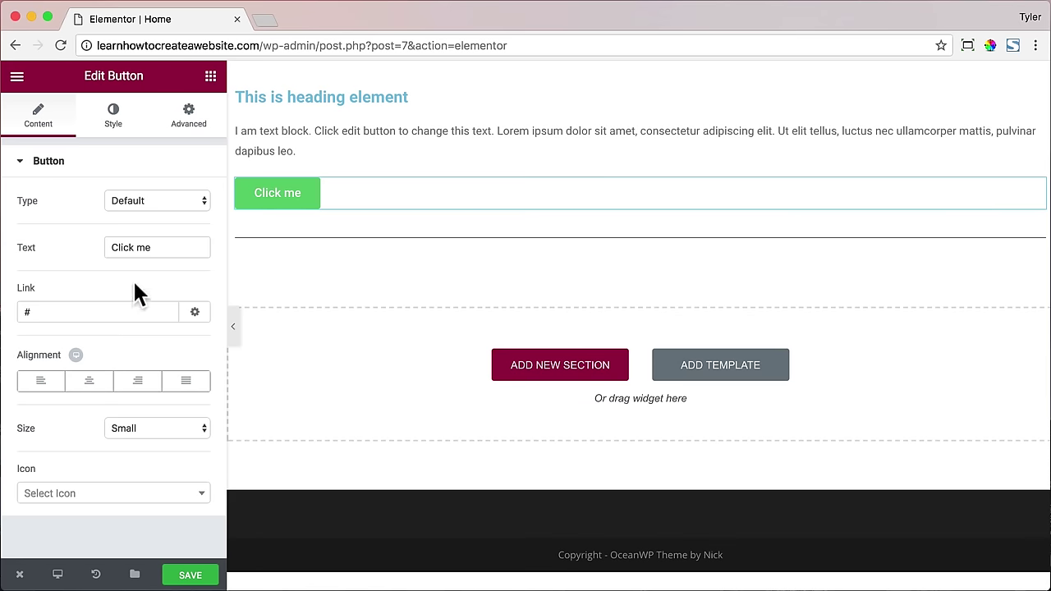
- Add a Testimonial and a Google Maps widget for London Eye below them
left_click(210, 76)
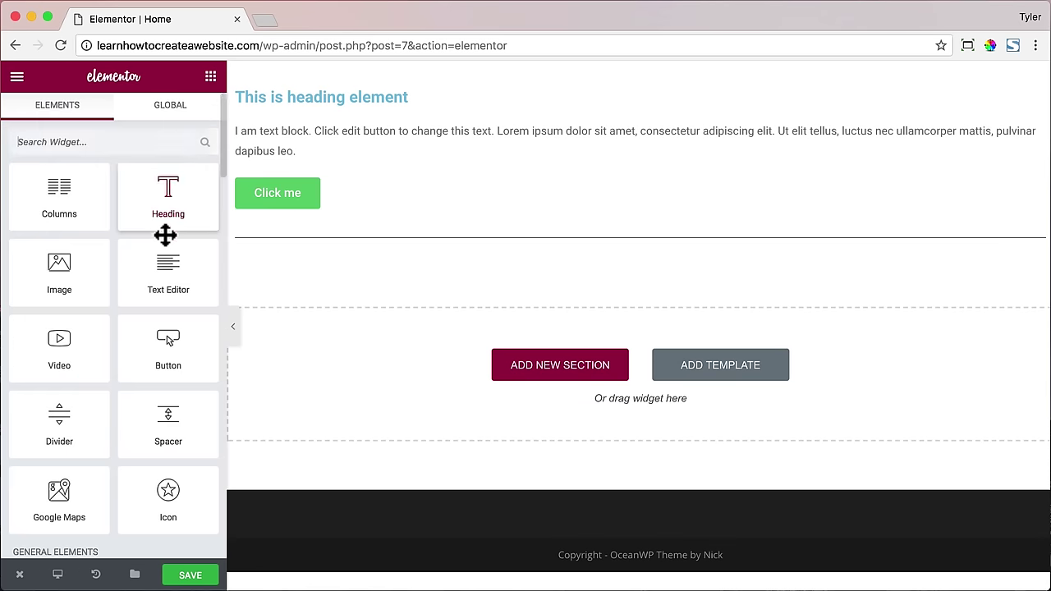
scroll(164, 242, "down", 4)
scroll(163, 249, "down", 8)
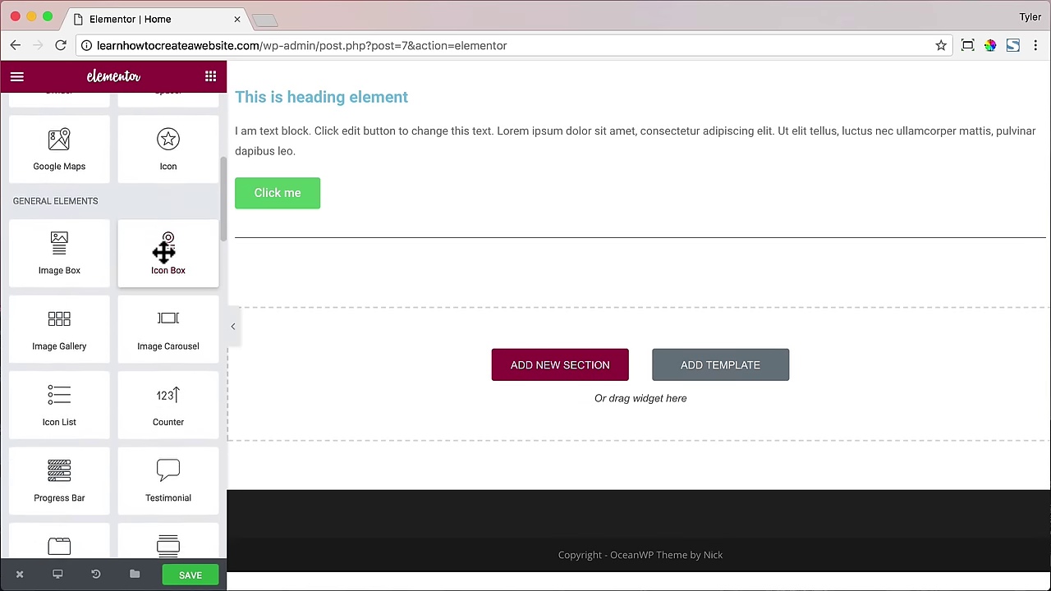
scroll(164, 257, "down", 3)
left_click_drag(159, 270, 369, 243)
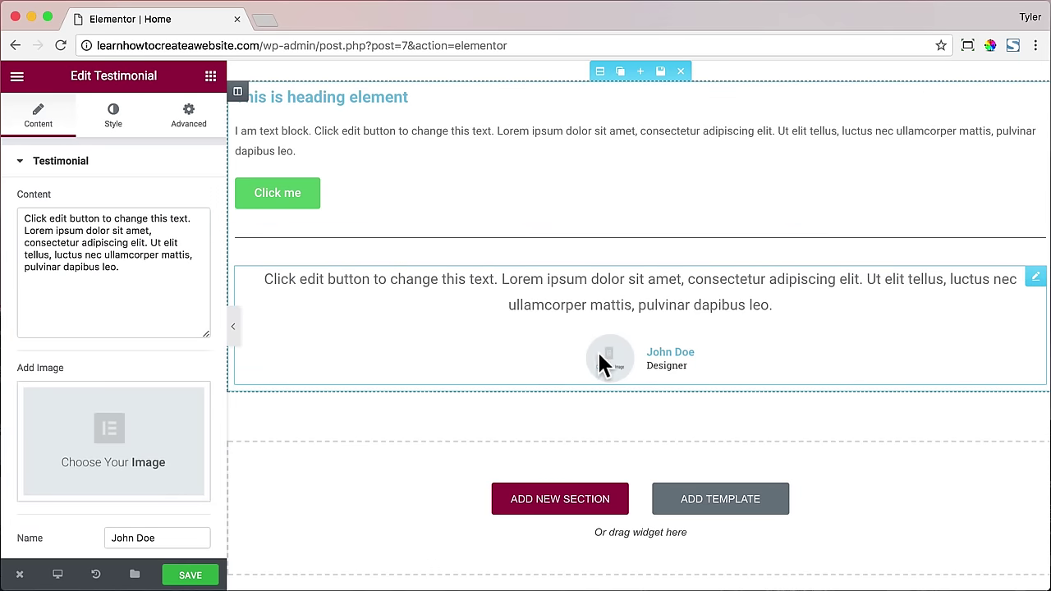
left_click(210, 76)
scroll(170, 262, "down", 5)
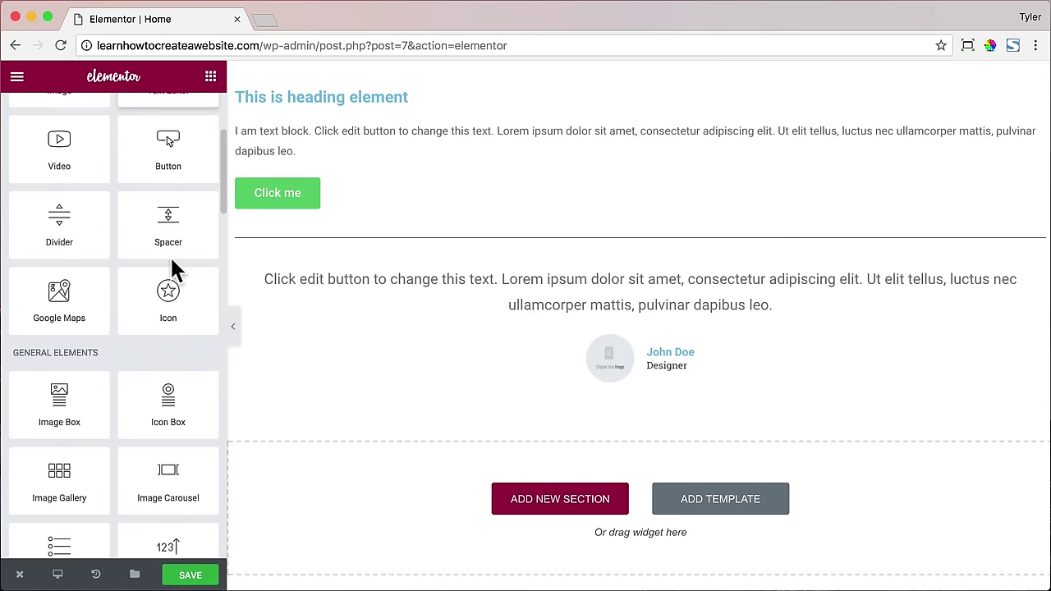
left_click_drag(106, 284, 633, 383)
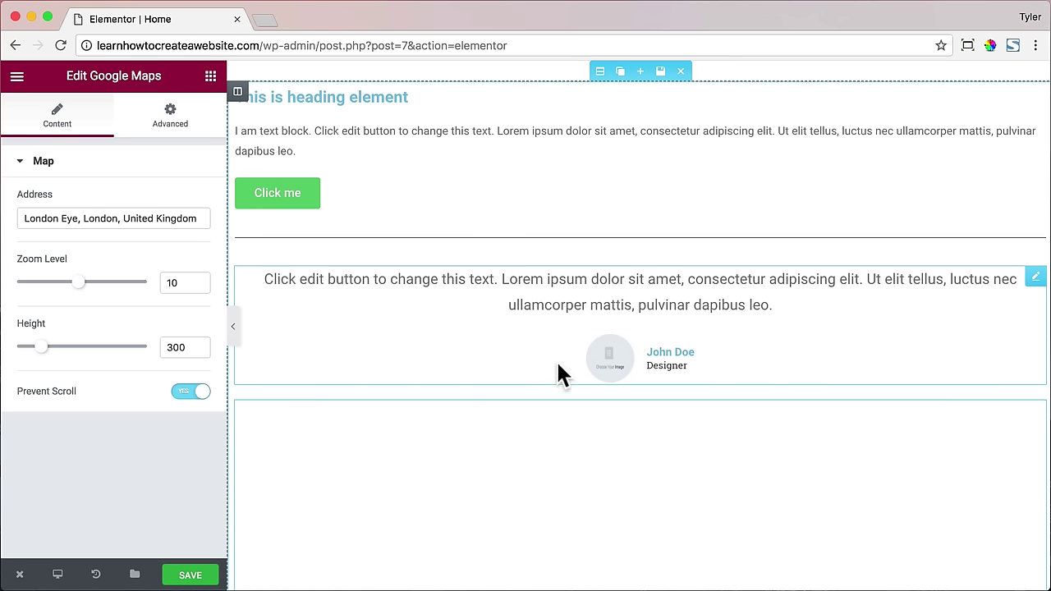
scroll(649, 439, "down", 3)
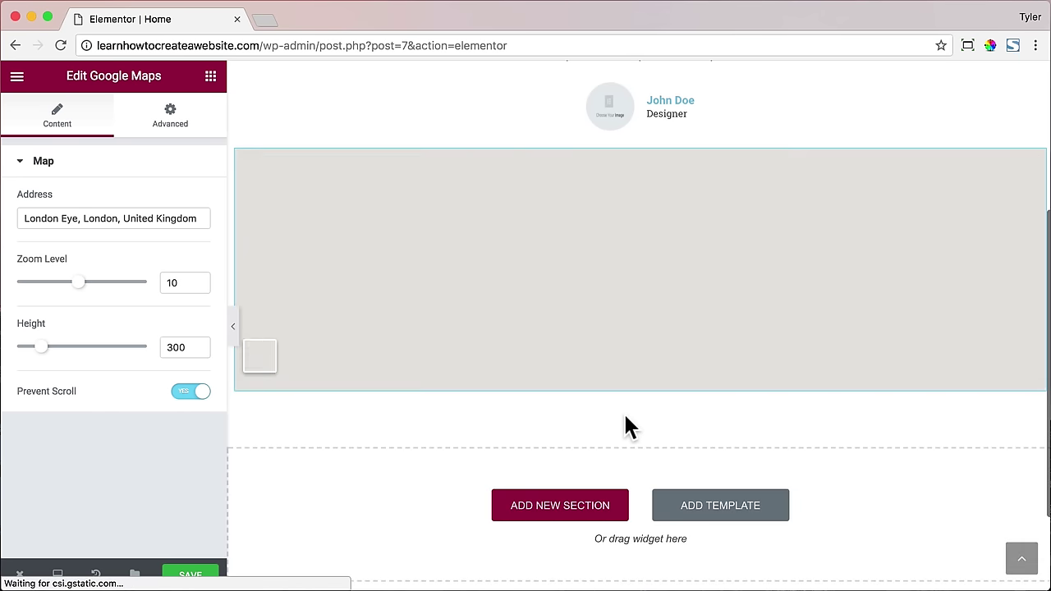
left_click(733, 509)
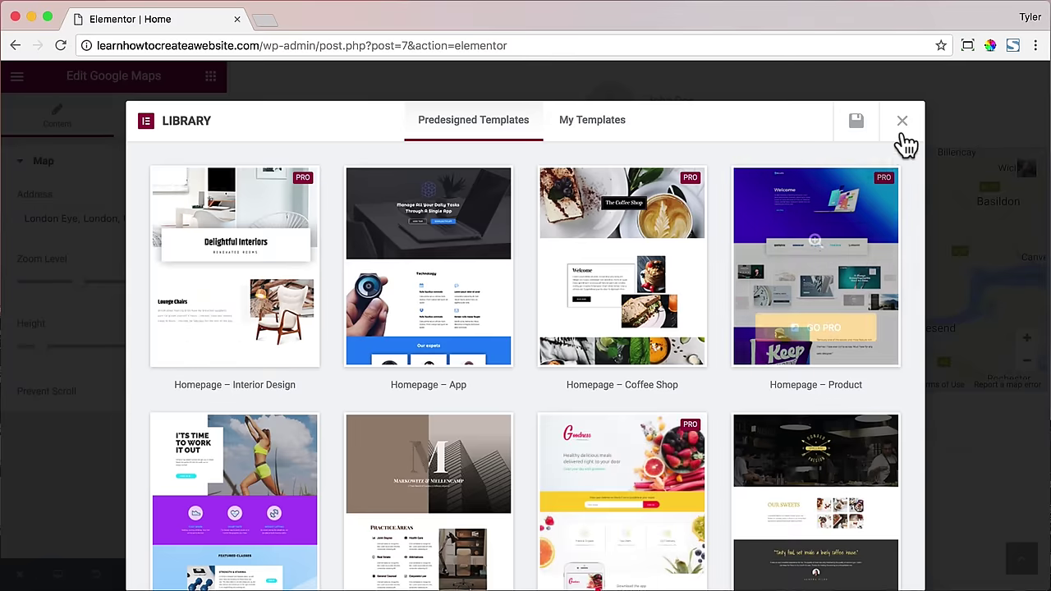
scroll(682, 305, "down", 5)
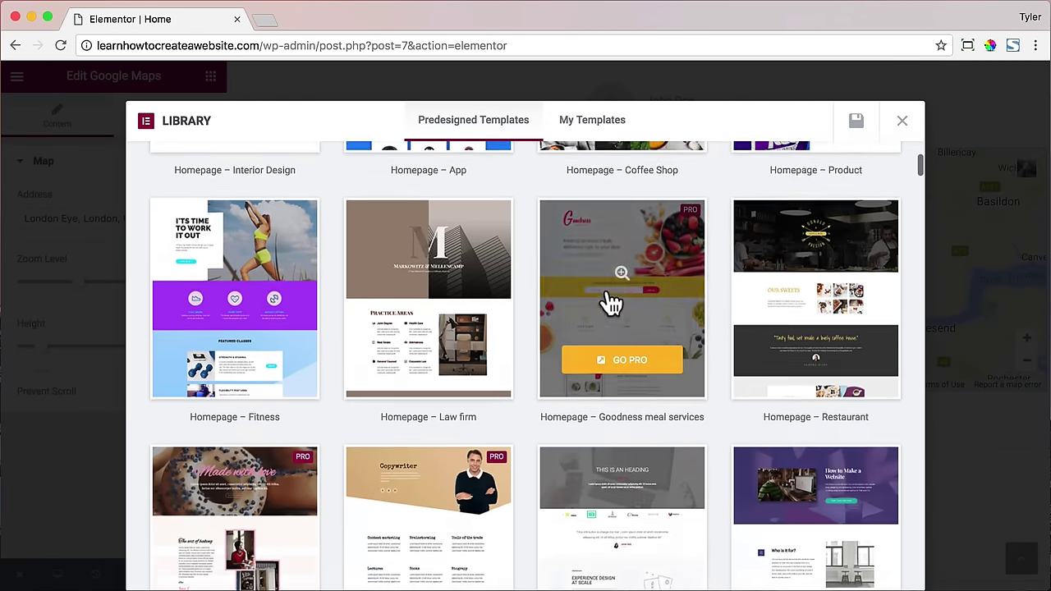
left_click(821, 393)
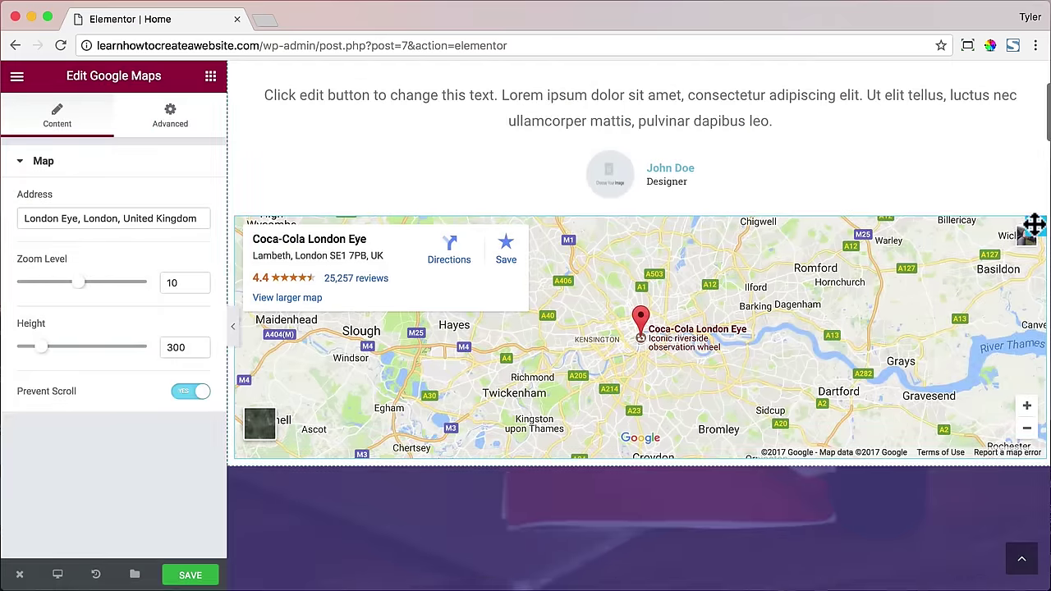
left_click(1032, 224)
scroll(969, 221, "up", 3)
left_click(1022, 217)
left_click(991, 191)
left_click(681, 70)
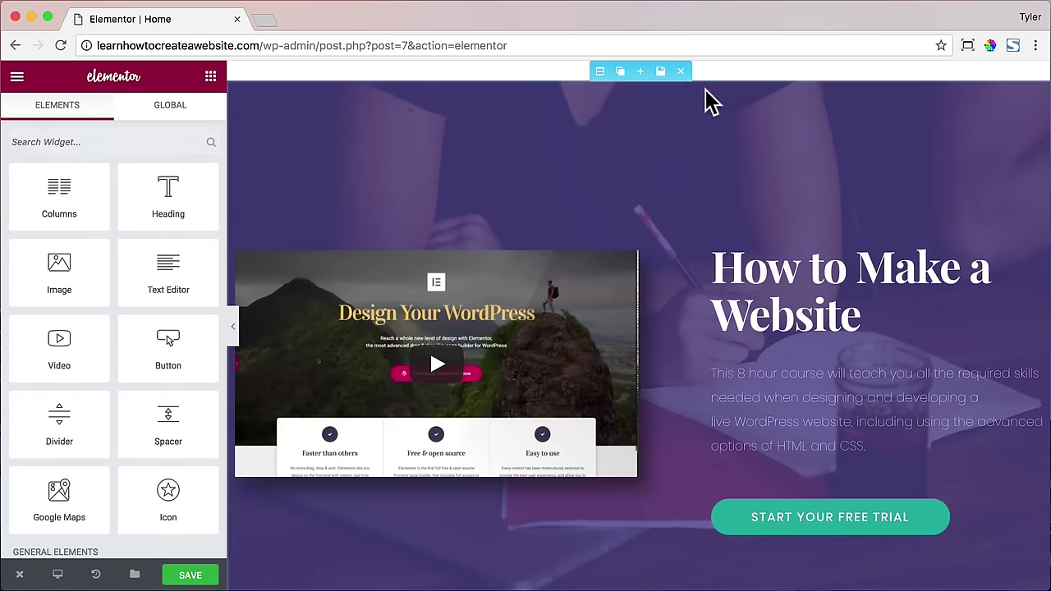
scroll(769, 212, "down", 5)
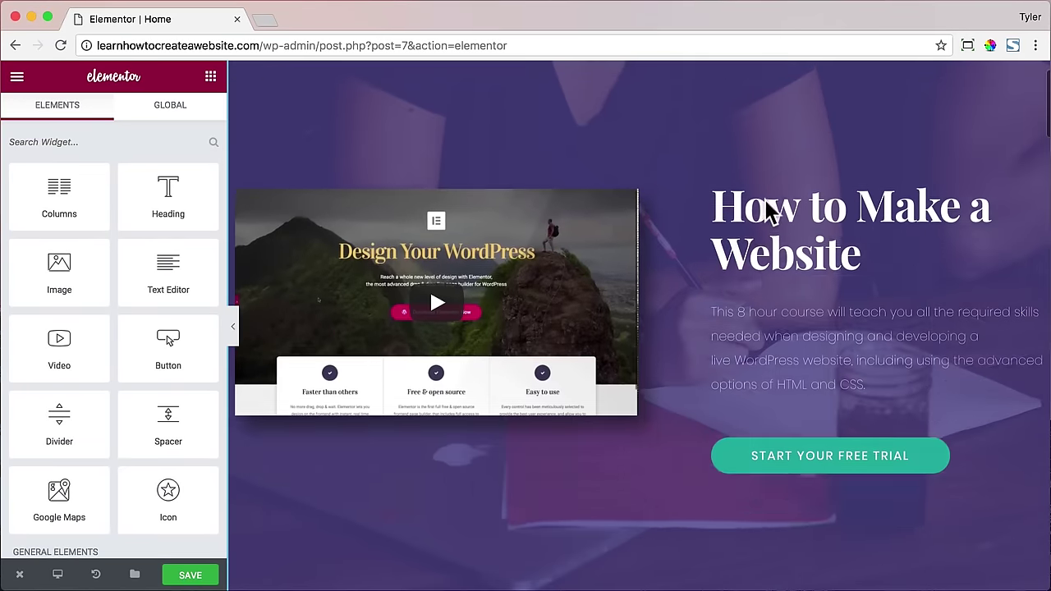
scroll(787, 207, "down", 10)
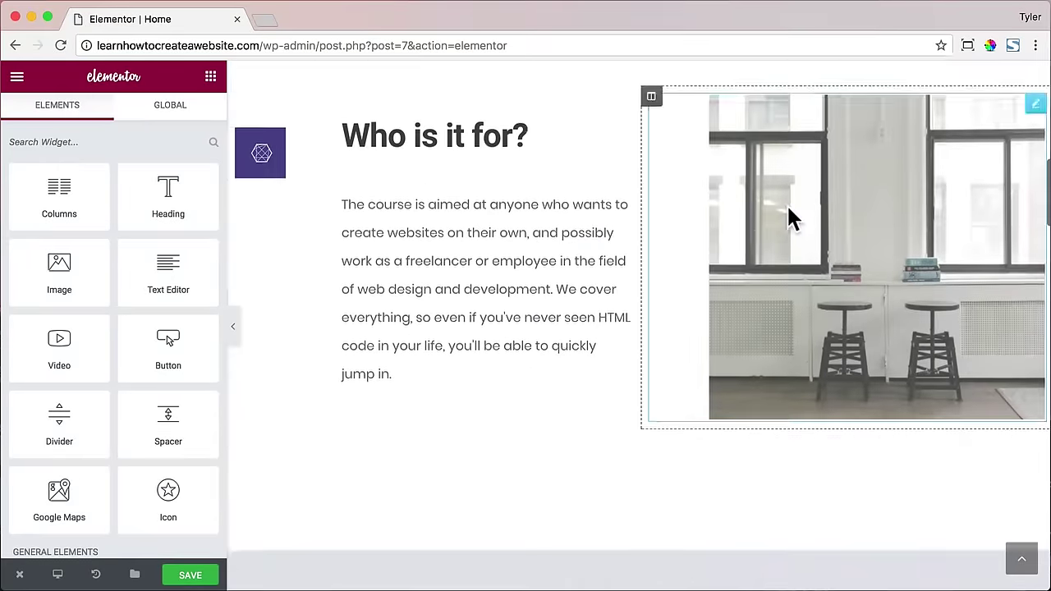
scroll(792, 220, "down", 20)
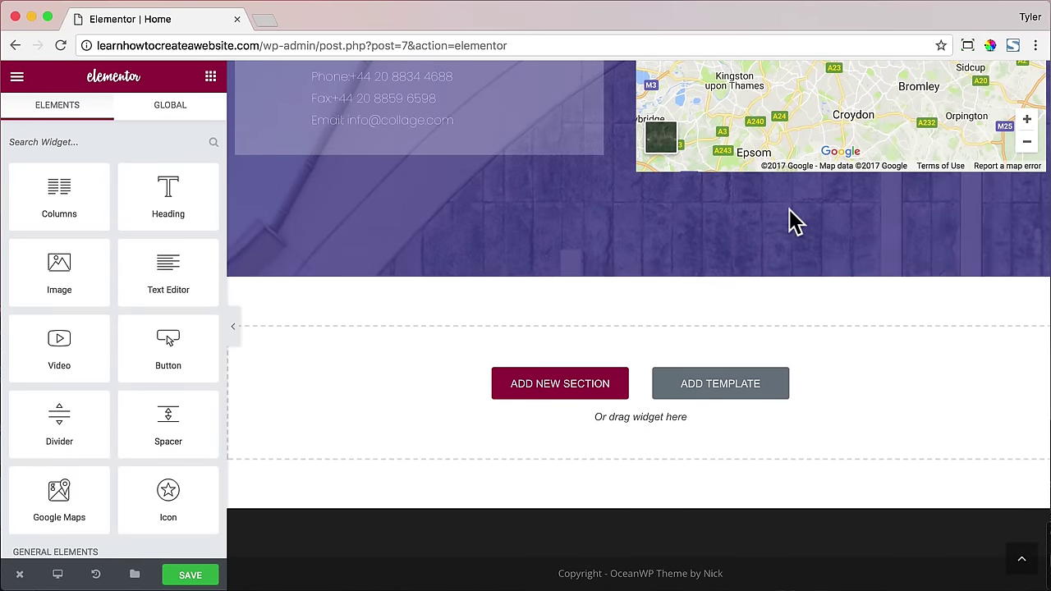
scroll(792, 220, "up", 20)
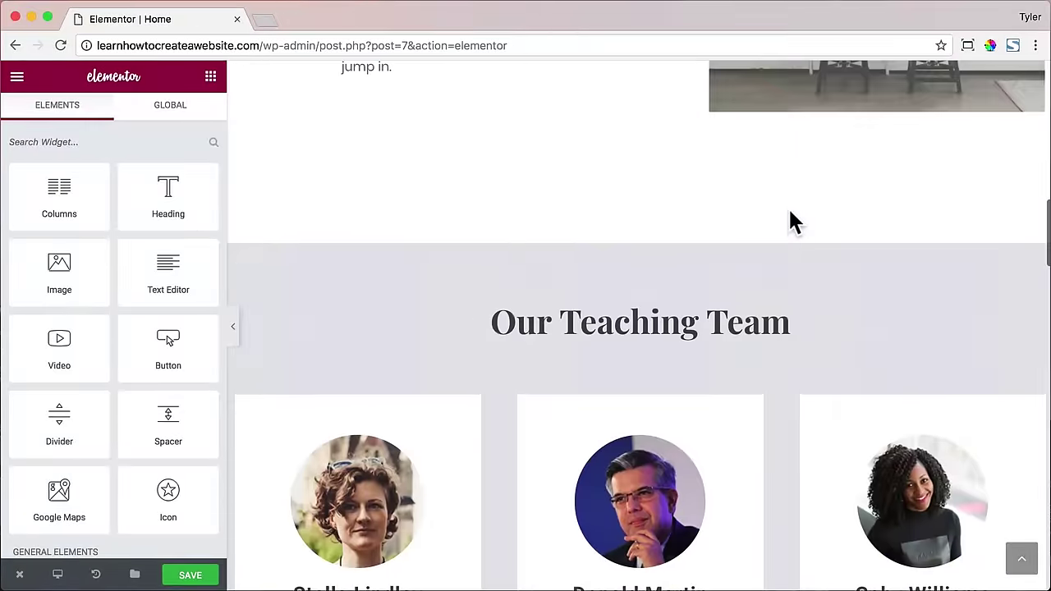
scroll(792, 220, "up", 10)
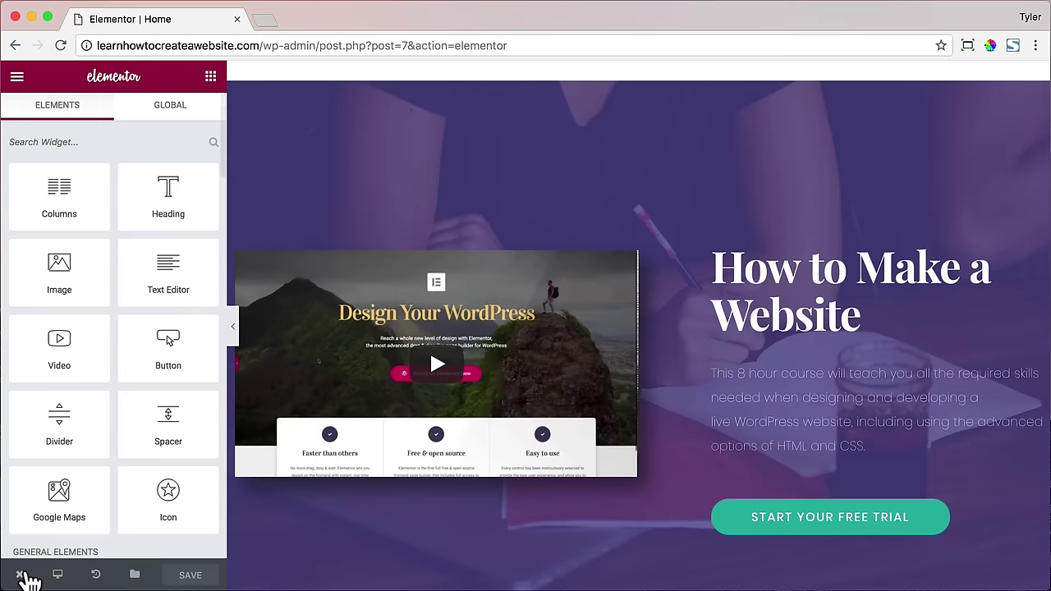
- Preview the live Home page in a new tab, scrolling to the 'Who is it for?' and map sections
mouse_move(28, 581)
left_click(101, 500)
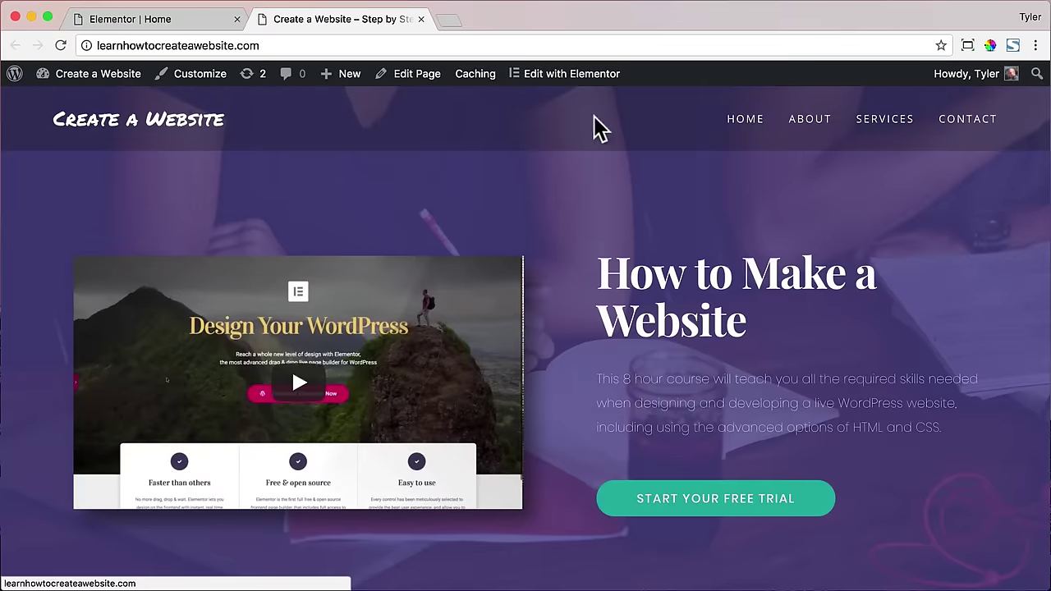
scroll(831, 221, "down", 6)
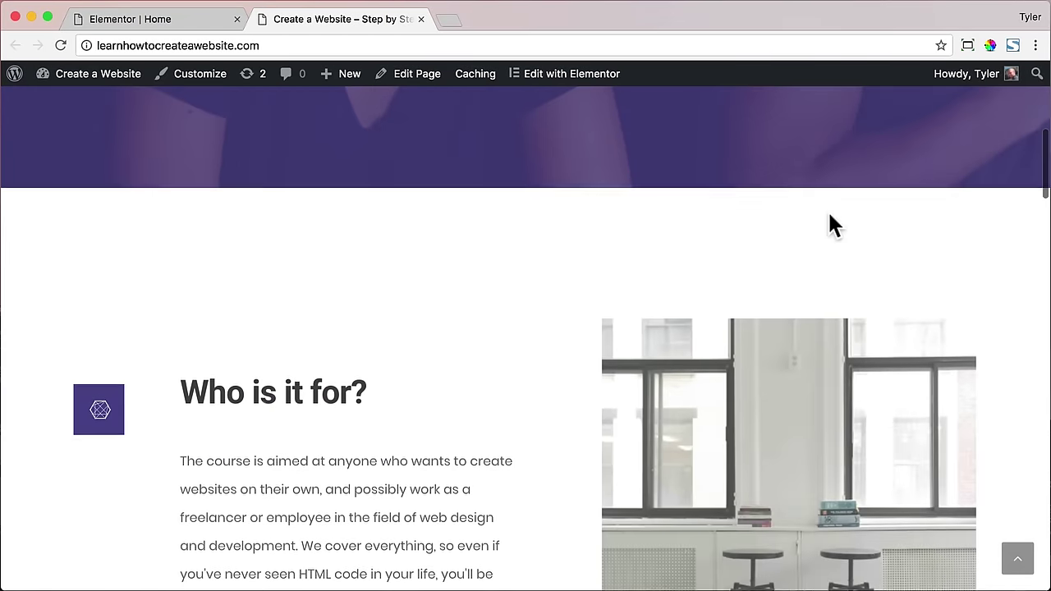
scroll(829, 218, "down", 20)
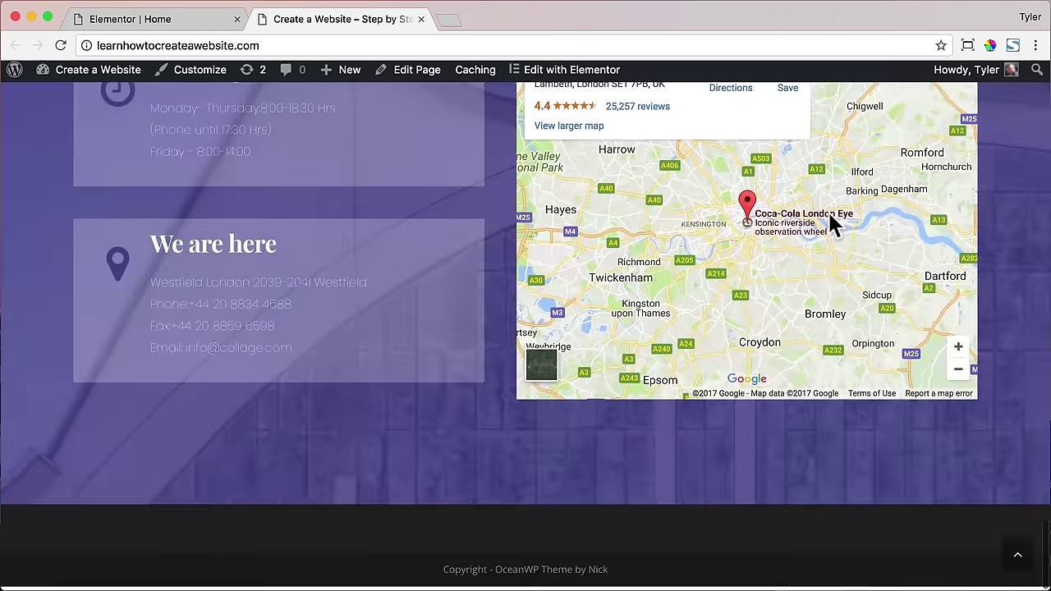
scroll(831, 222, "up", 20)
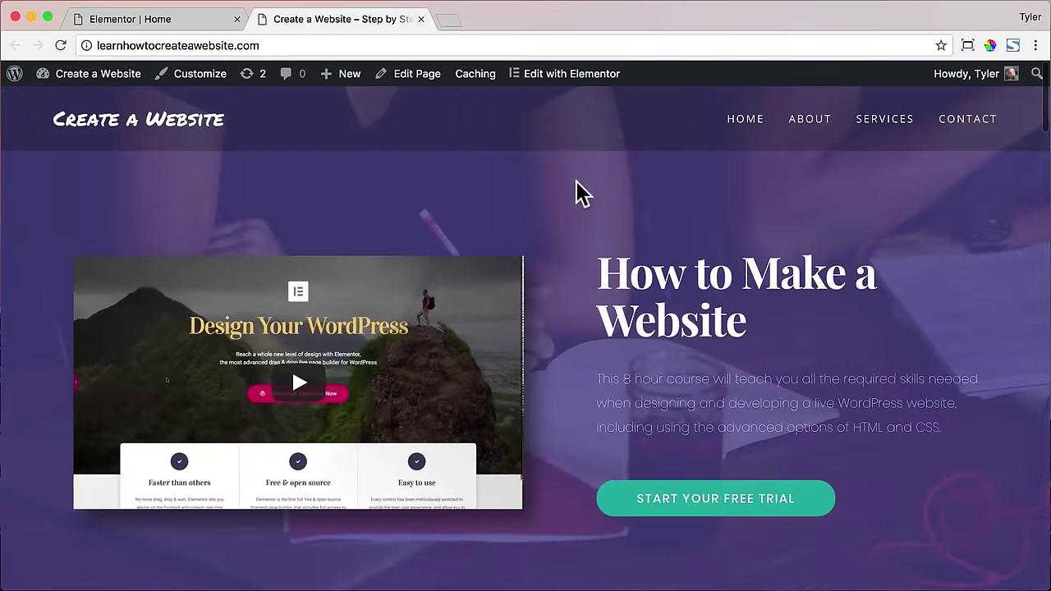
- Retitle the hero heading 'How to Make a WordPress Website' and narrow the video column
left_click(420, 19)
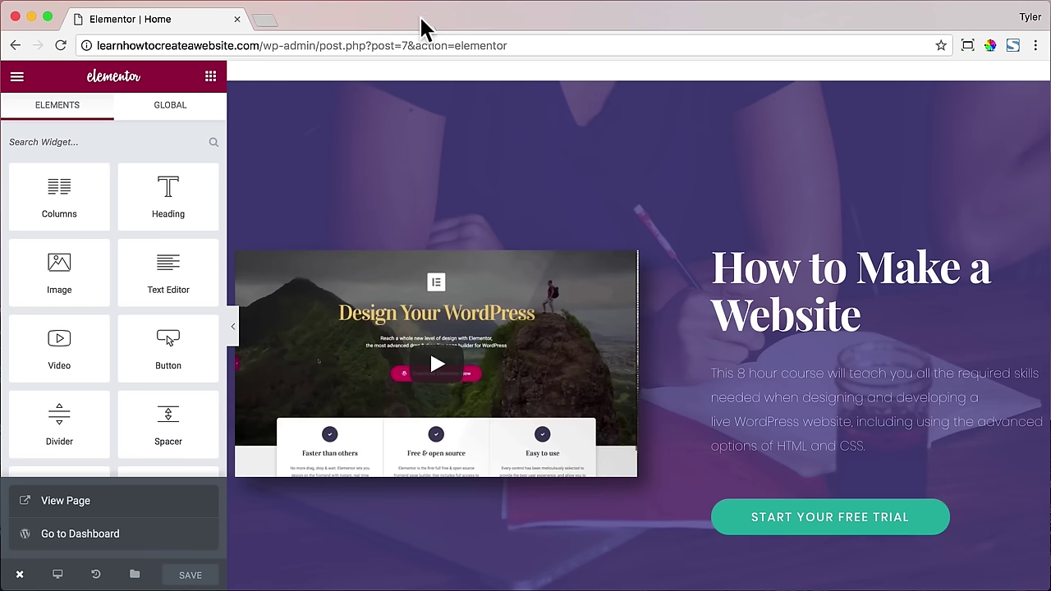
left_click(771, 271)
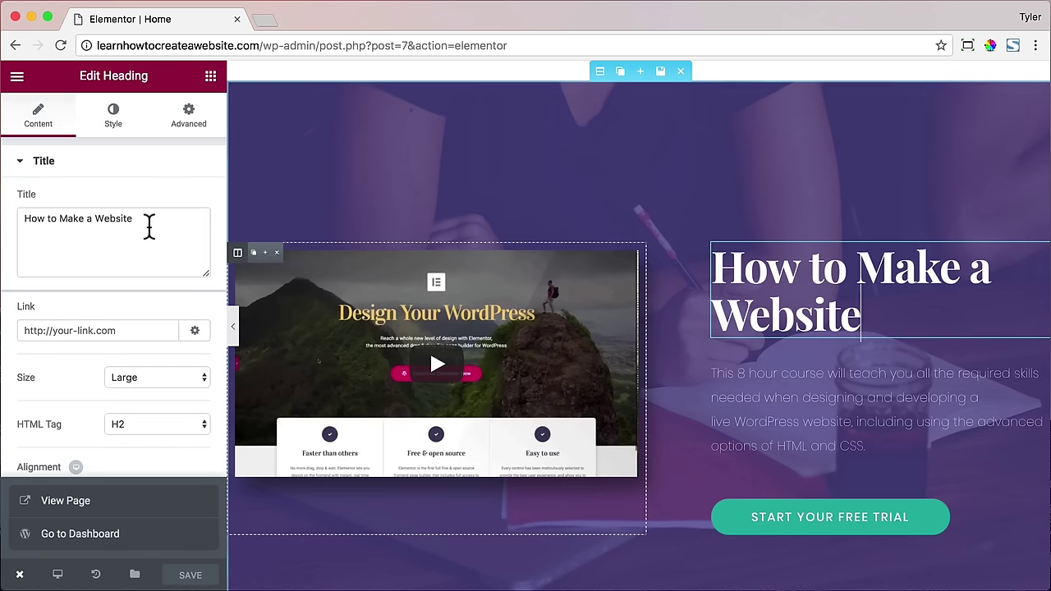
left_click_drag(148, 228, 23, 223)
left_click(96, 220)
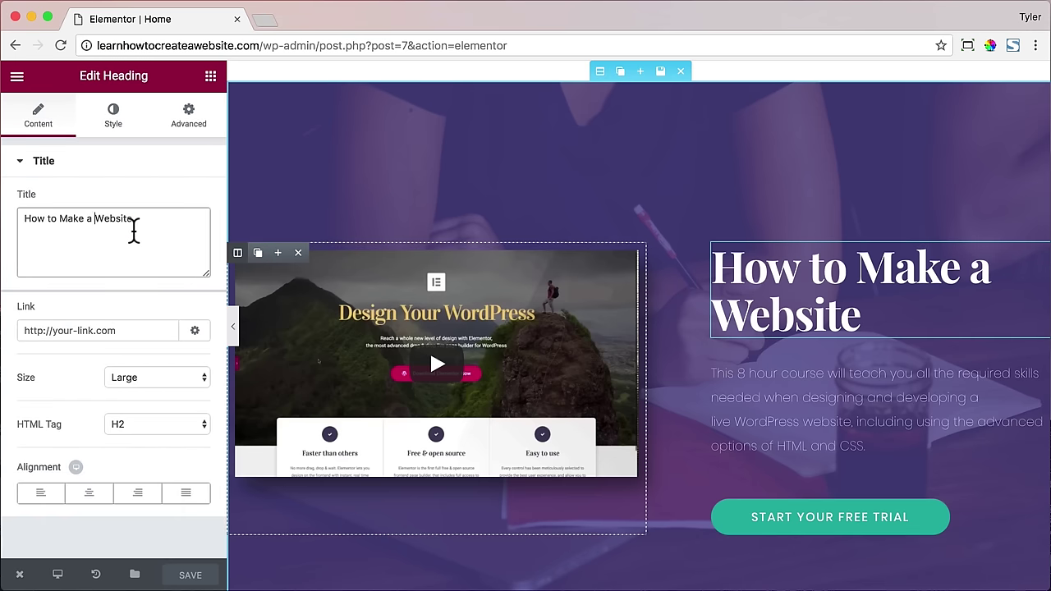
type("WordPress")
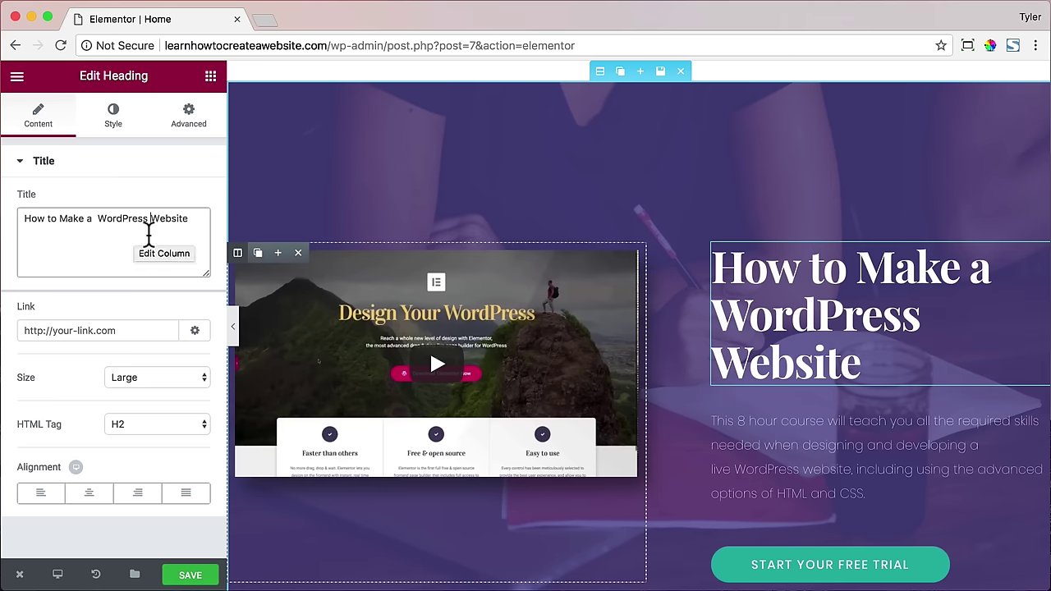
left_click_drag(641, 319, 609, 316)
scroll(697, 302, "down", 10)
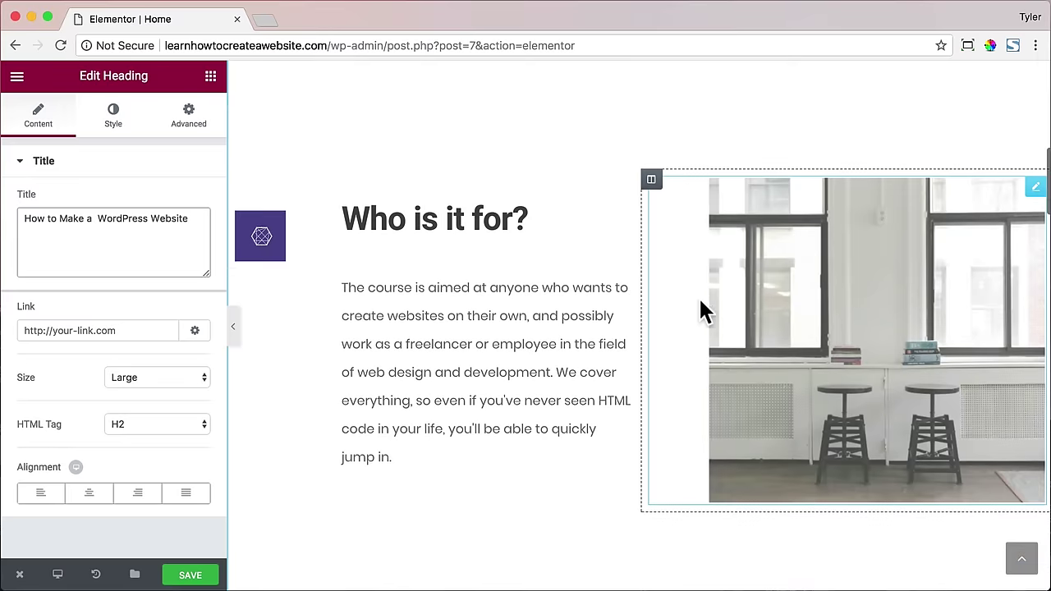
- Change the purple icon box's icon colour to light purple
left_click(271, 242)
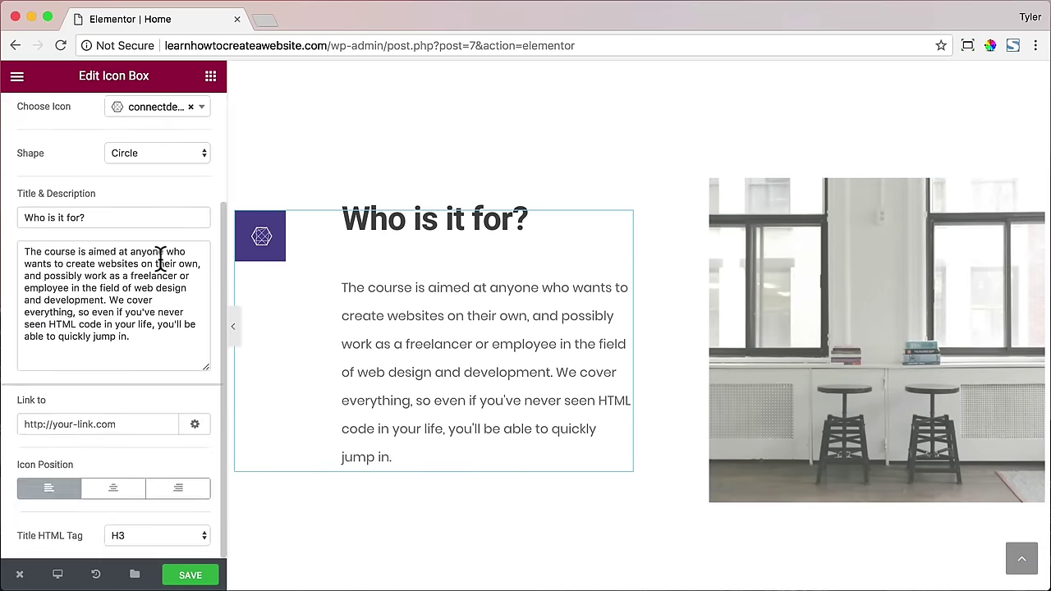
left_click(111, 119)
left_click(191, 201)
left_click_drag(123, 276, 118, 281)
- Replace the window photo with the bookshelf image from the Media Library
left_click(863, 277)
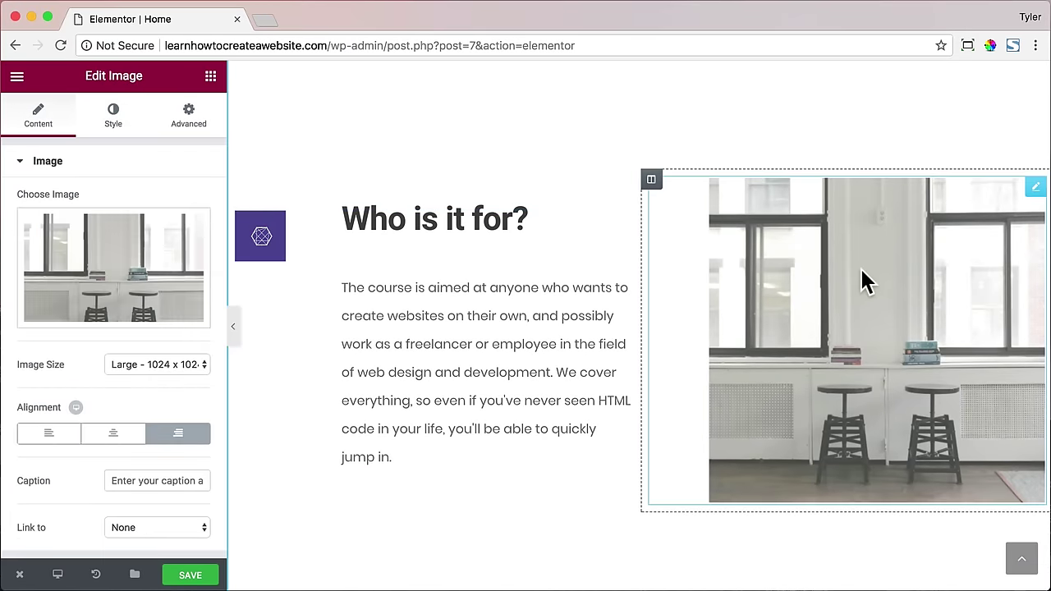
left_click(119, 310)
left_click(117, 305)
left_click(155, 148)
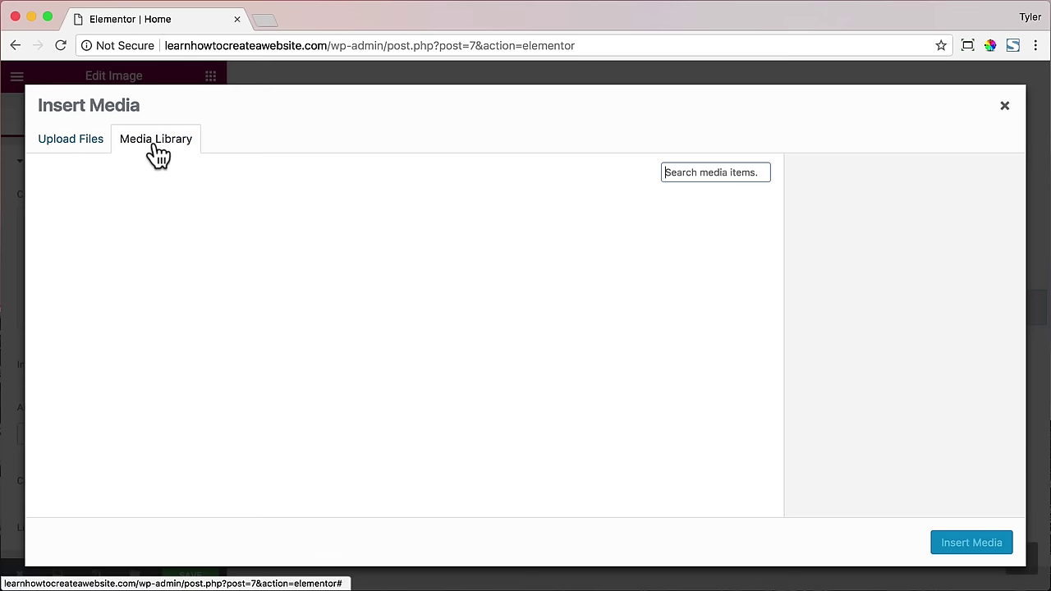
left_click(217, 257)
left_click(971, 541)
scroll(493, 345, "down", 10)
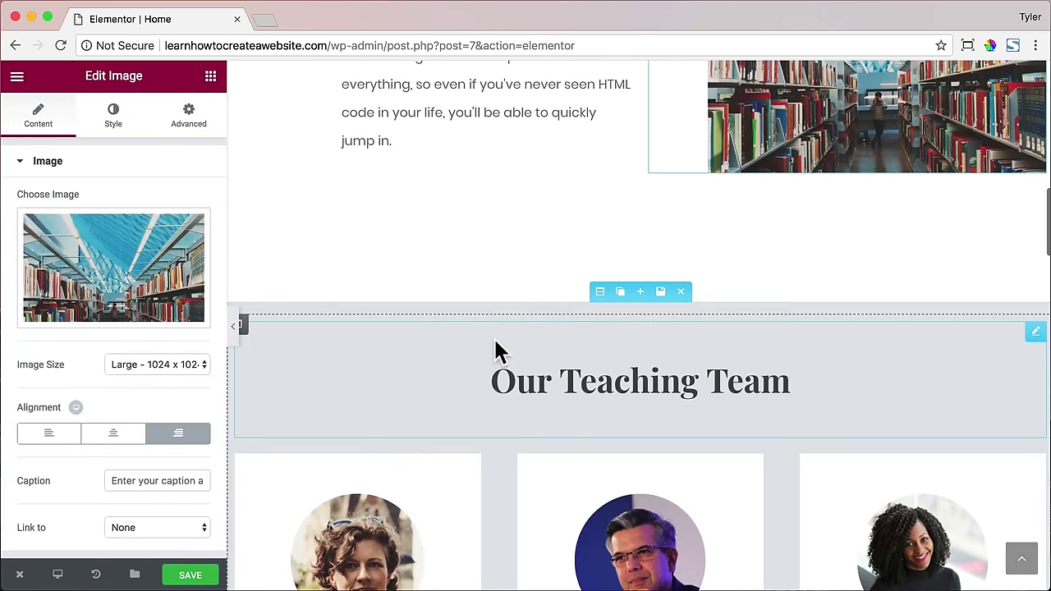
scroll(495, 340, "down", 15)
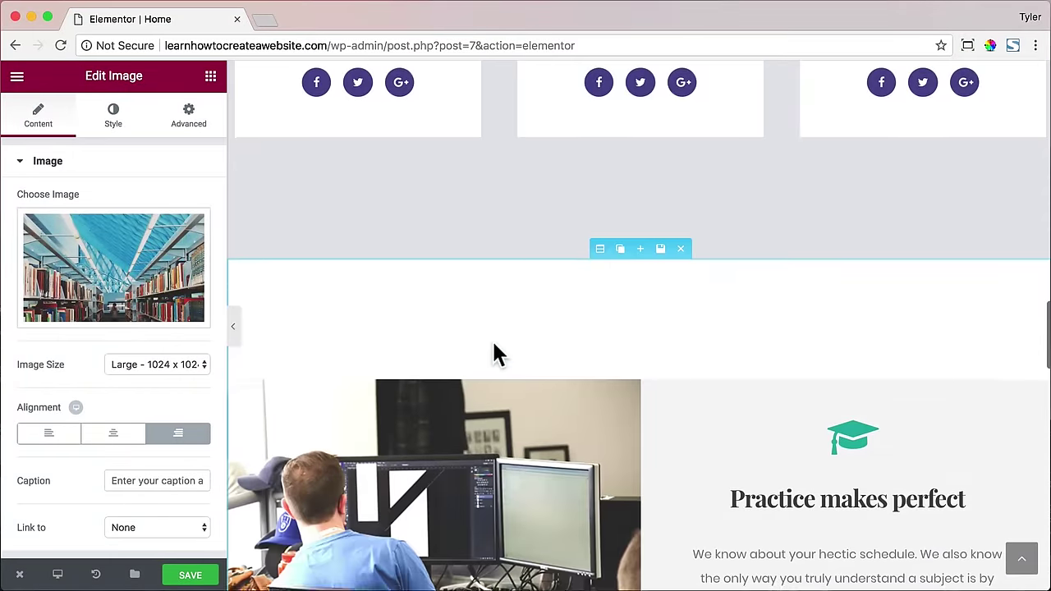
scroll(493, 345, "up", 20)
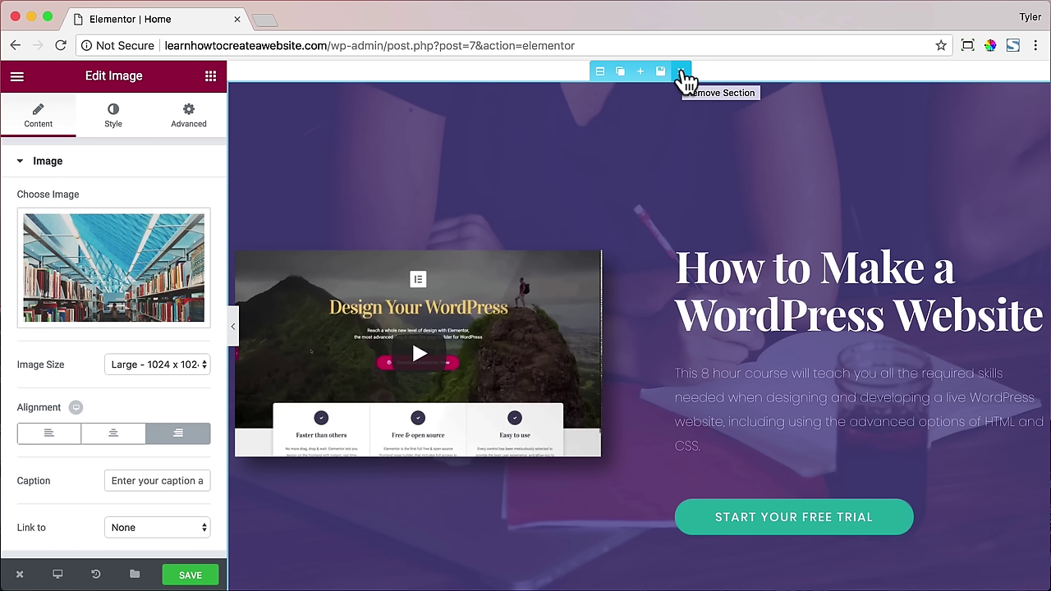
- Remove the hero, Who is it for?, Teaching Team, Practice, campus and Learn-from-the-best sections
left_click(682, 74)
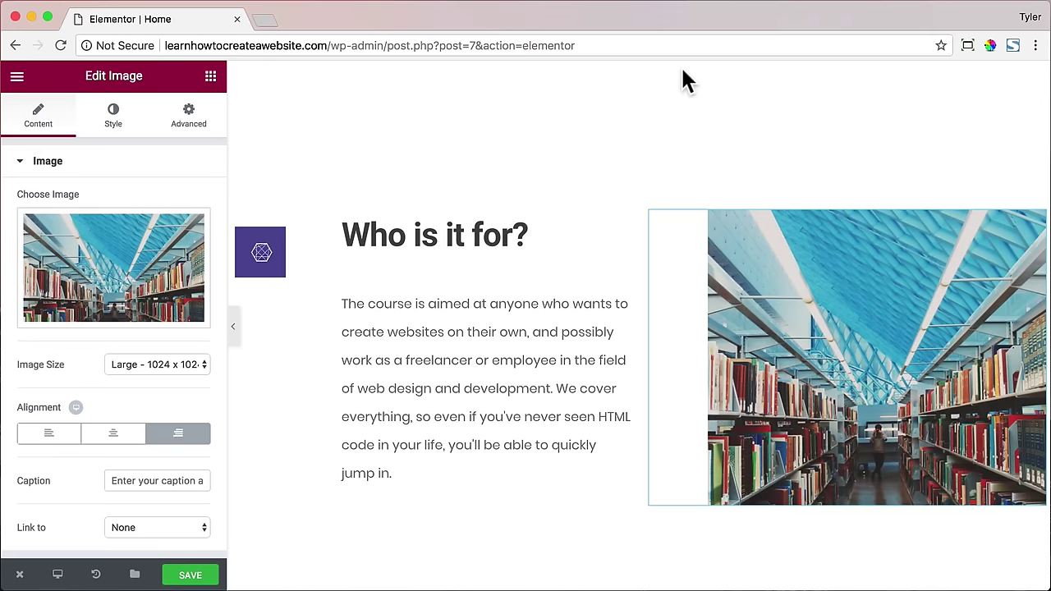
left_click(681, 73)
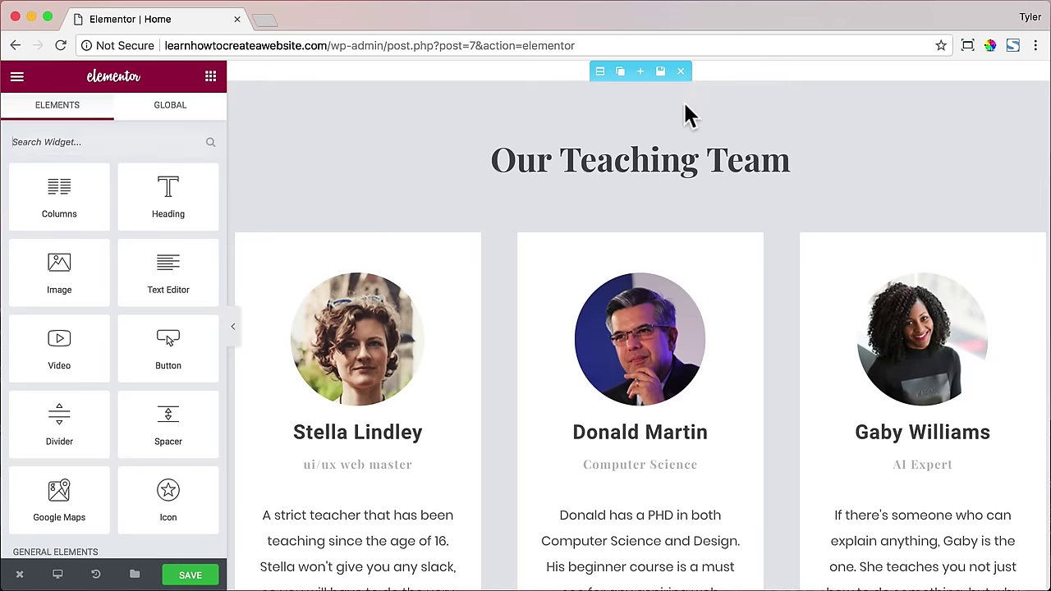
left_click(680, 72)
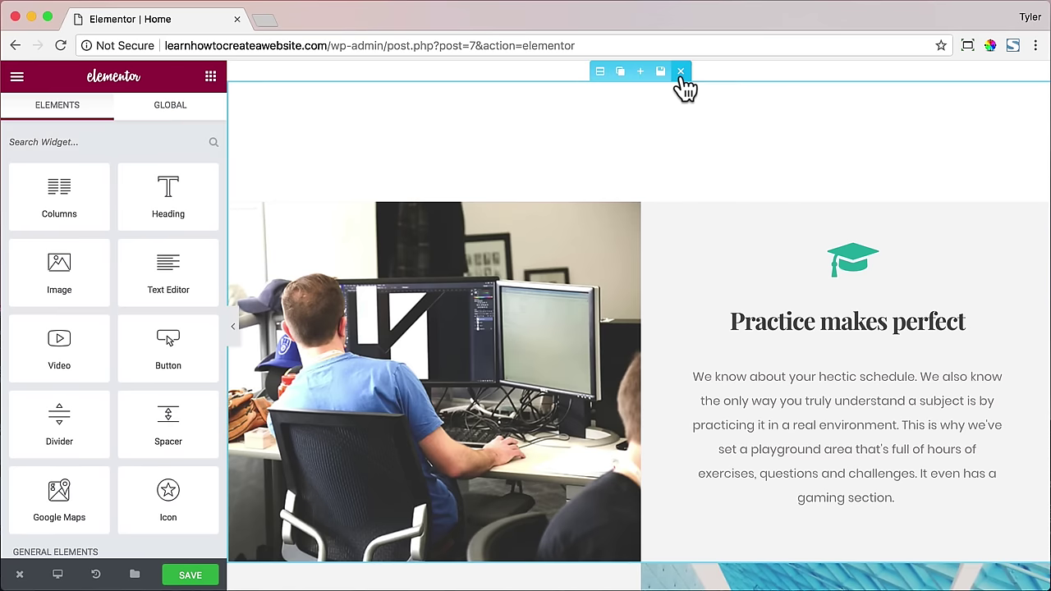
left_click(681, 73)
left_click(680, 72)
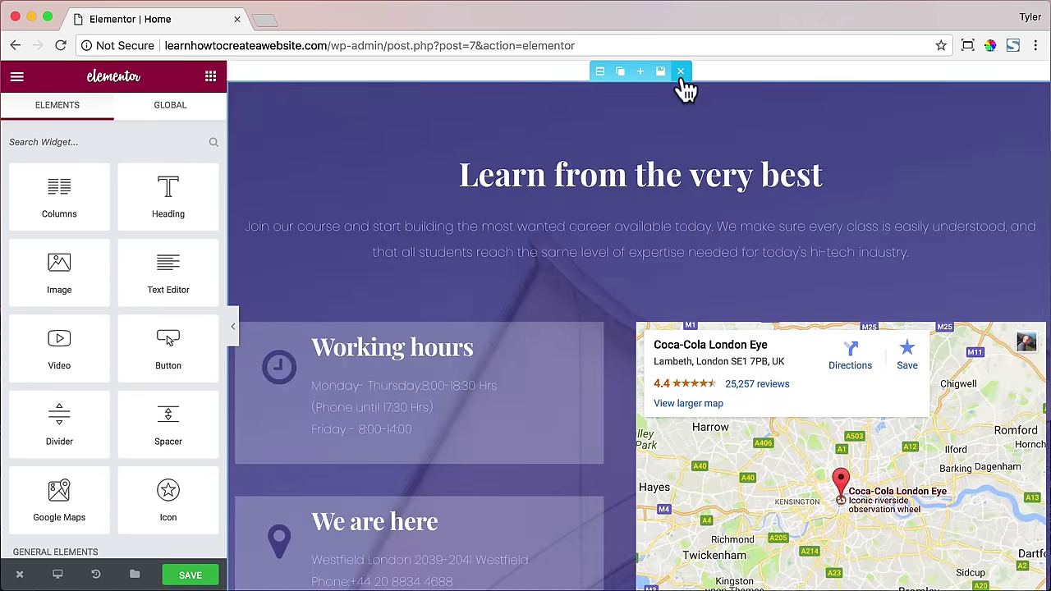
left_click(681, 72)
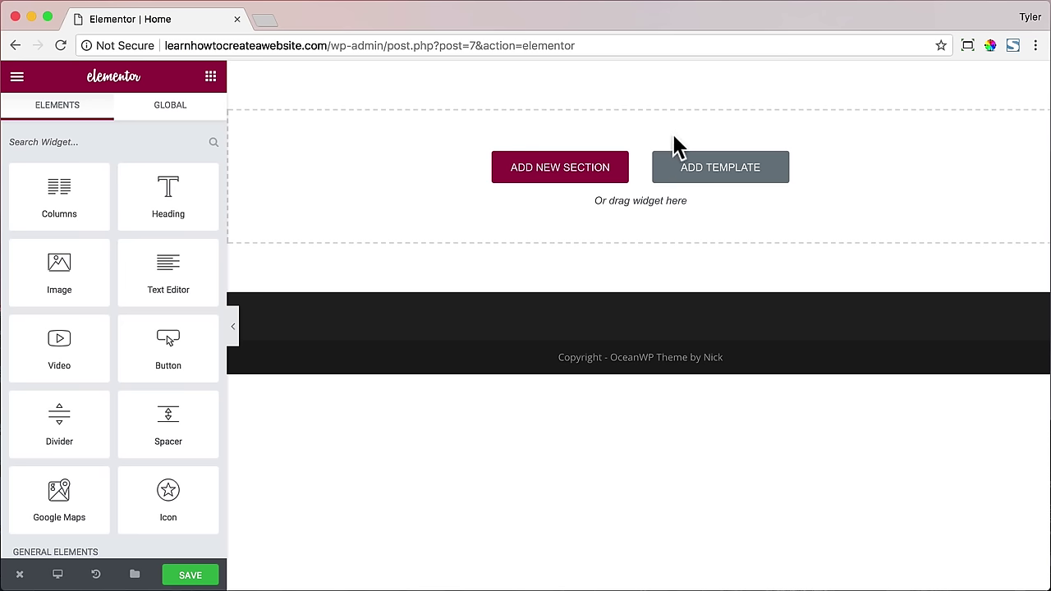
- Open tyler.com in a new tab and go to its template listings
left_click(267, 19)
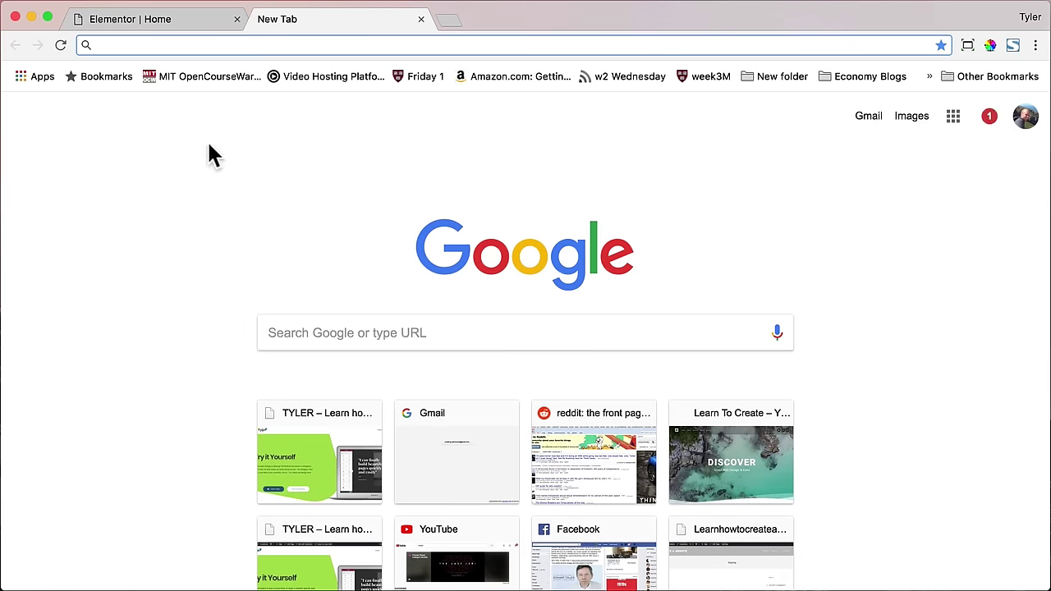
type("tyler.")
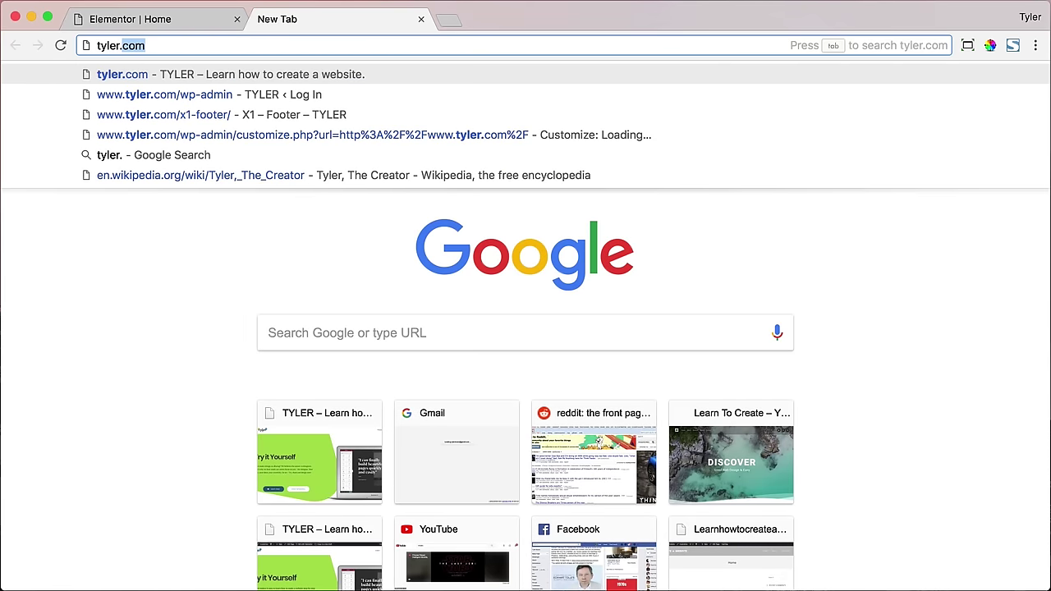
key("Return")
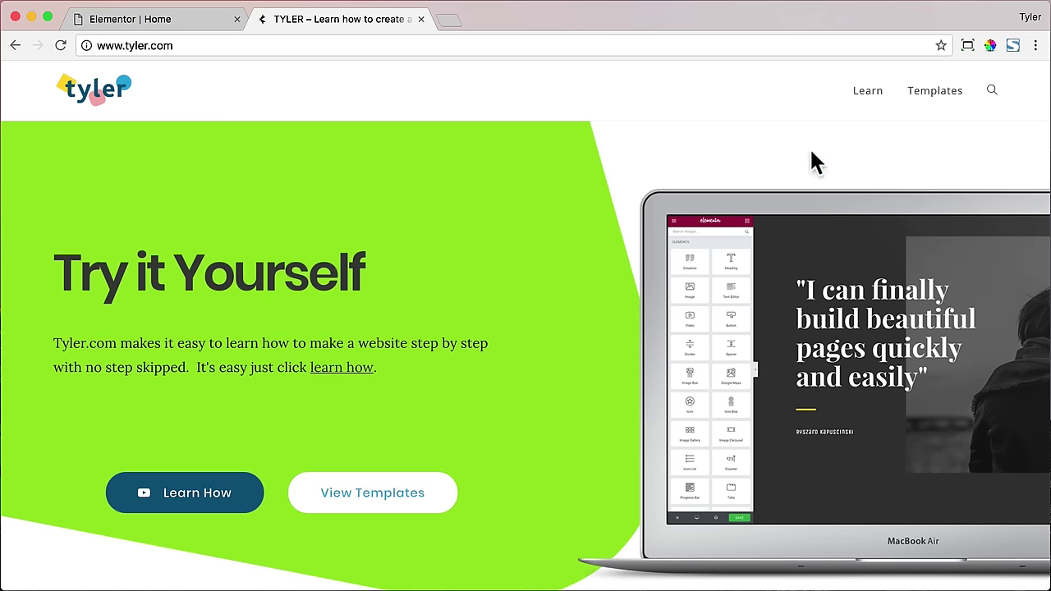
left_click(387, 491)
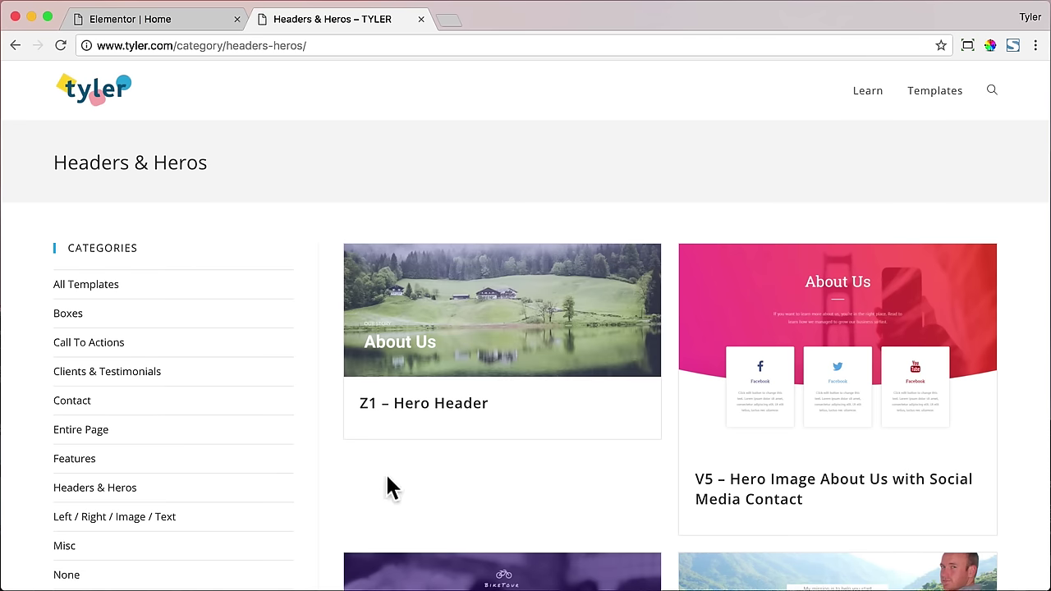
- Scroll through the template listings, including the Left / Right / Image / Text designs
scroll(324, 466, "down", 10)
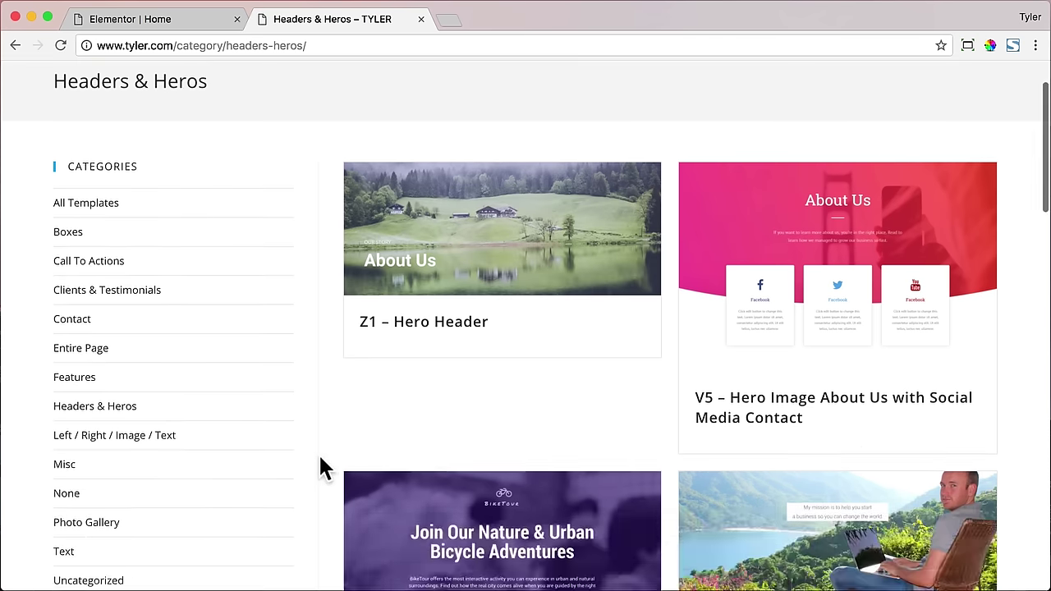
scroll(324, 466, "down", 12)
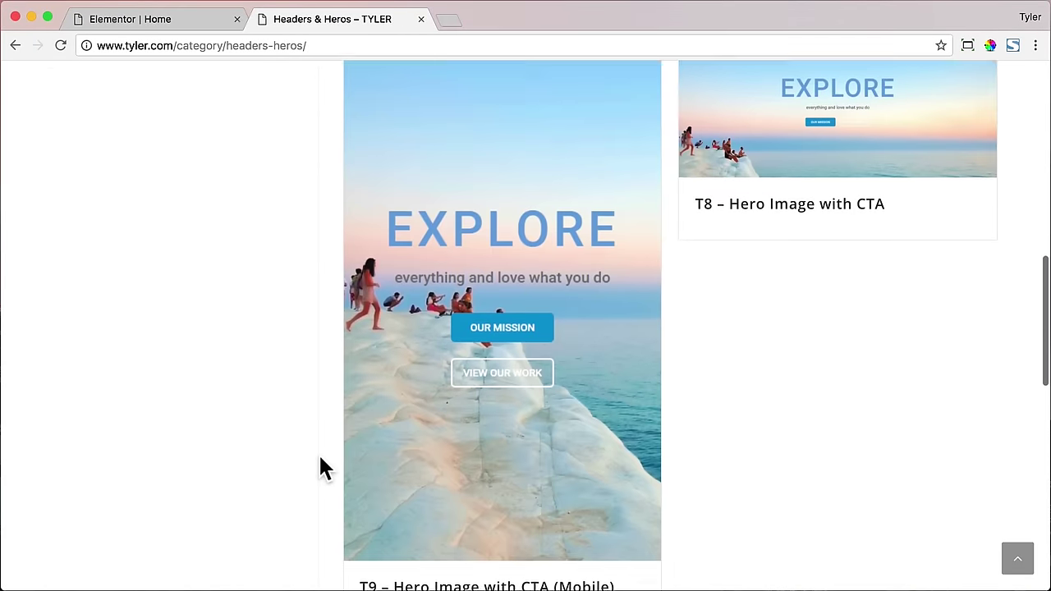
scroll(321, 458, "down", 3)
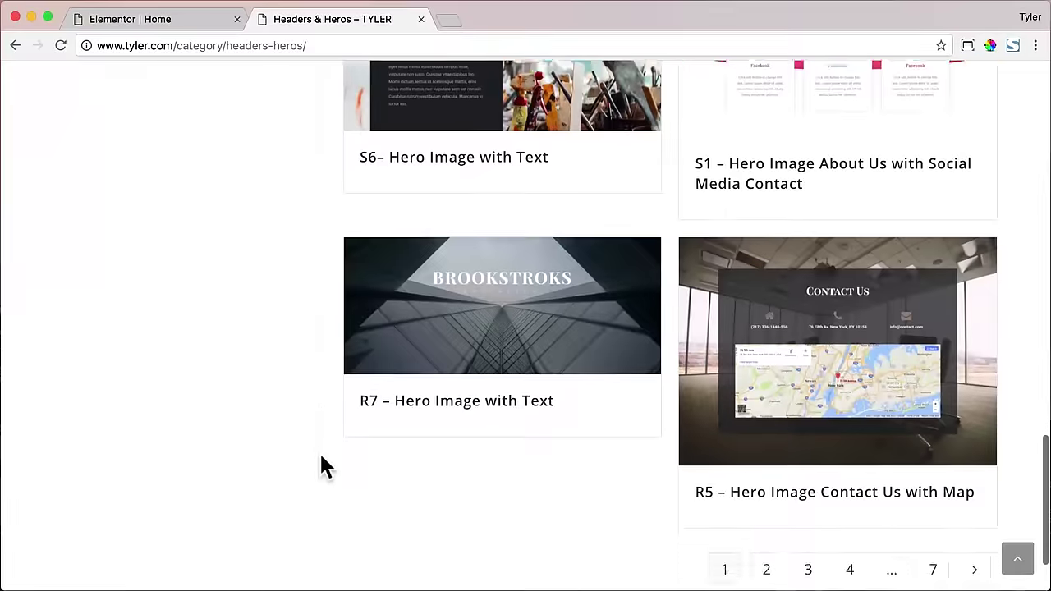
scroll(321, 458, "up", 15)
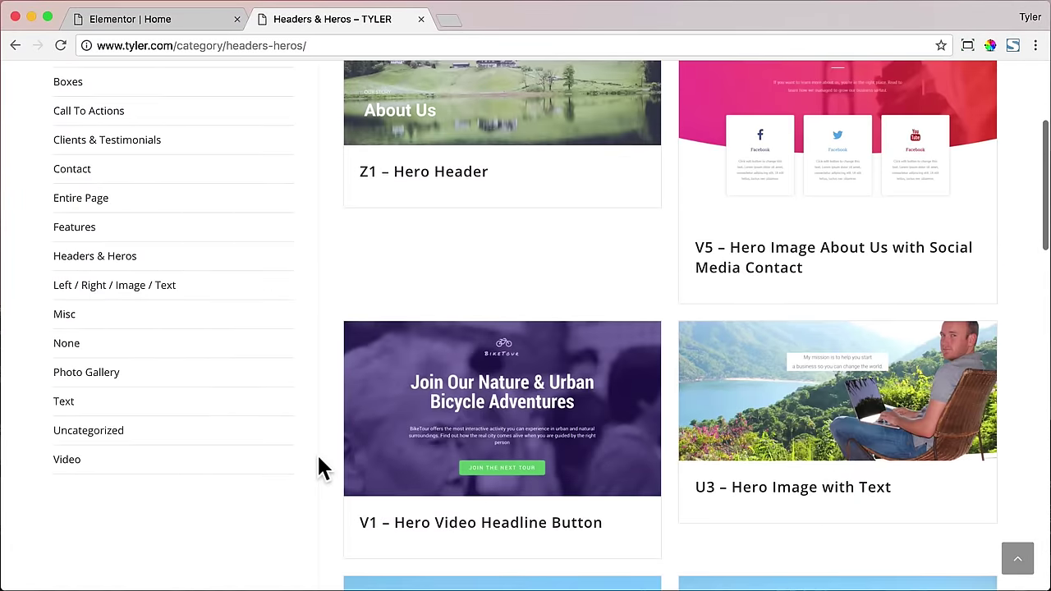
scroll(321, 468, "up", 2)
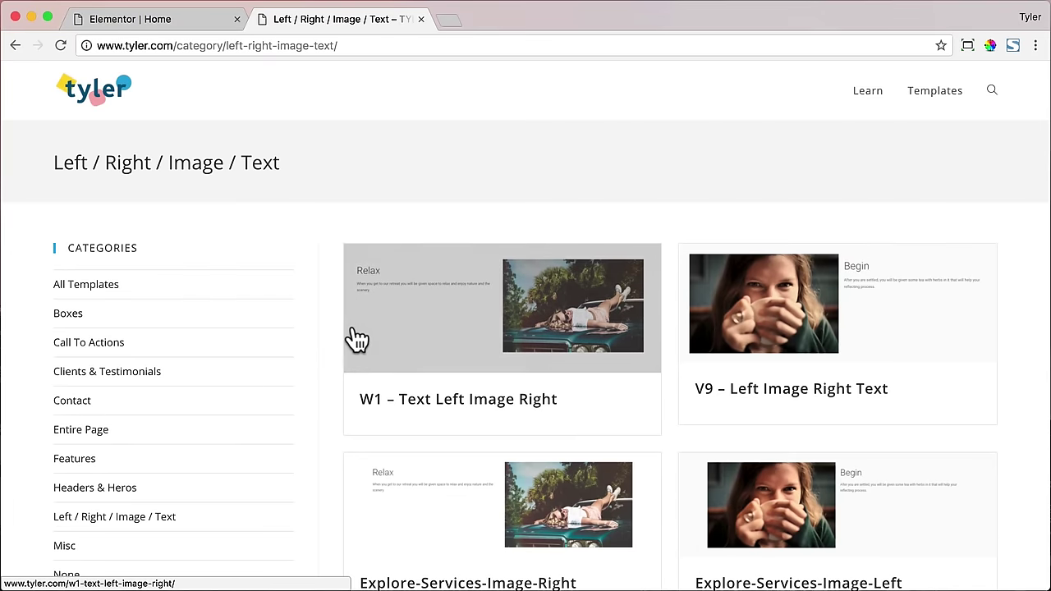
scroll(347, 335, "down", 5)
scroll(354, 337, "down", 10)
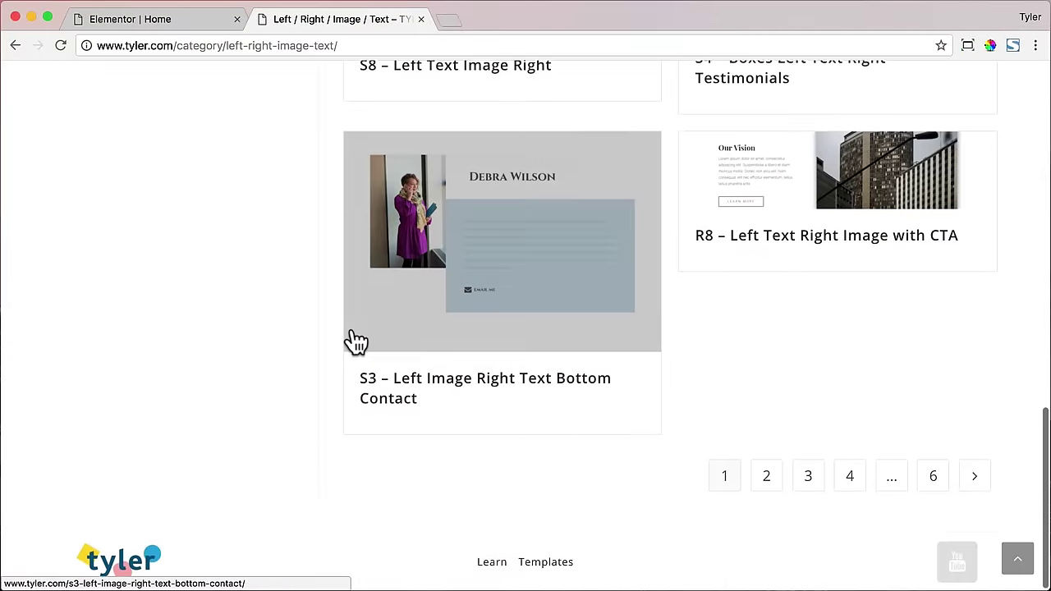
scroll(355, 345, "up", 15)
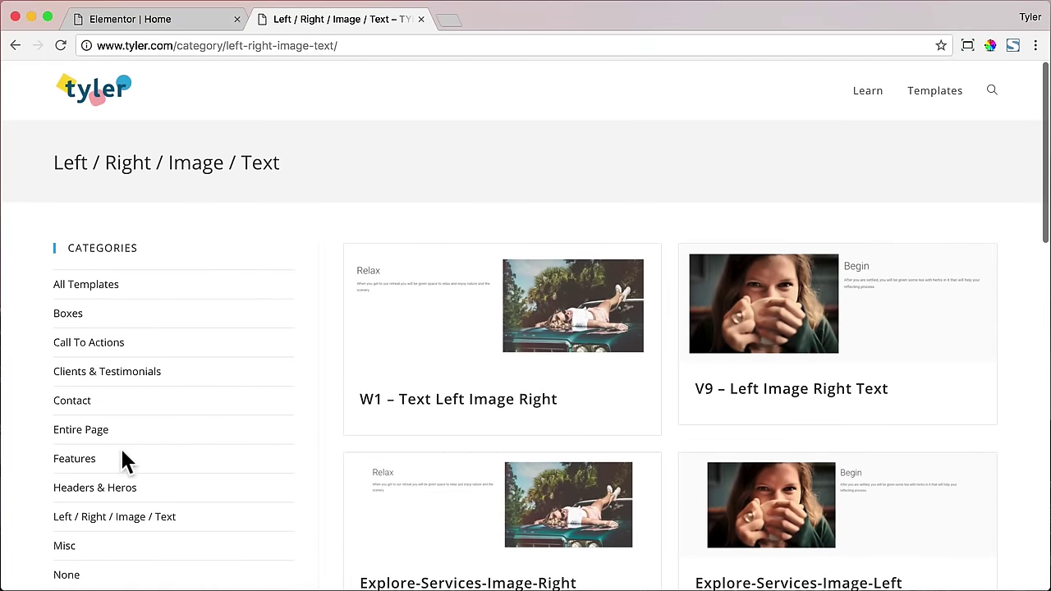
- Browse the Features template category and scroll through its designs
left_click(82, 460)
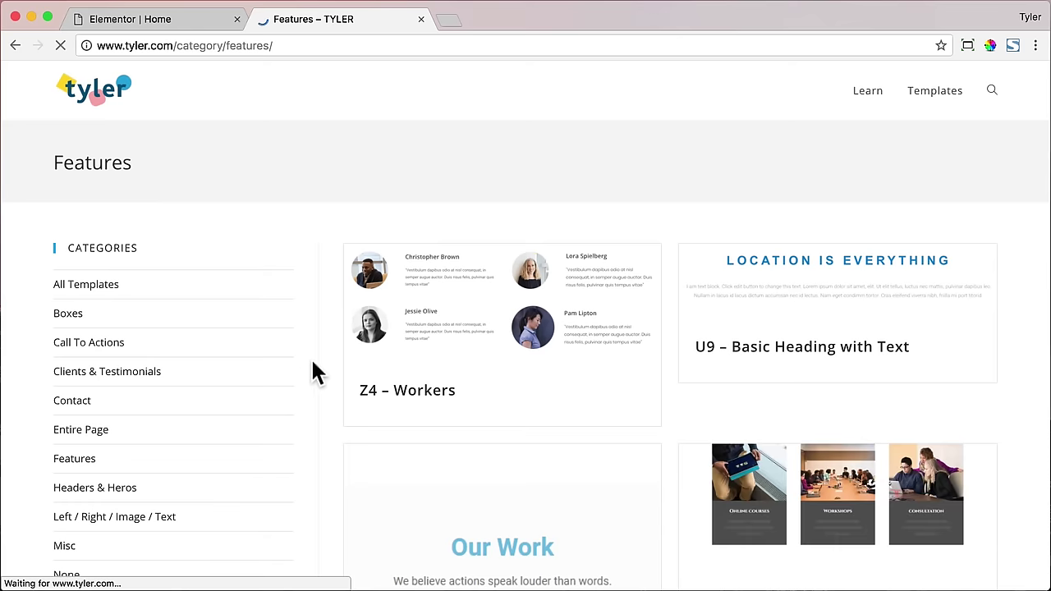
scroll(317, 369, "down", 10)
scroll(316, 359, "down", 10)
scroll(320, 367, "down", 4)
scroll(320, 367, "up", 11)
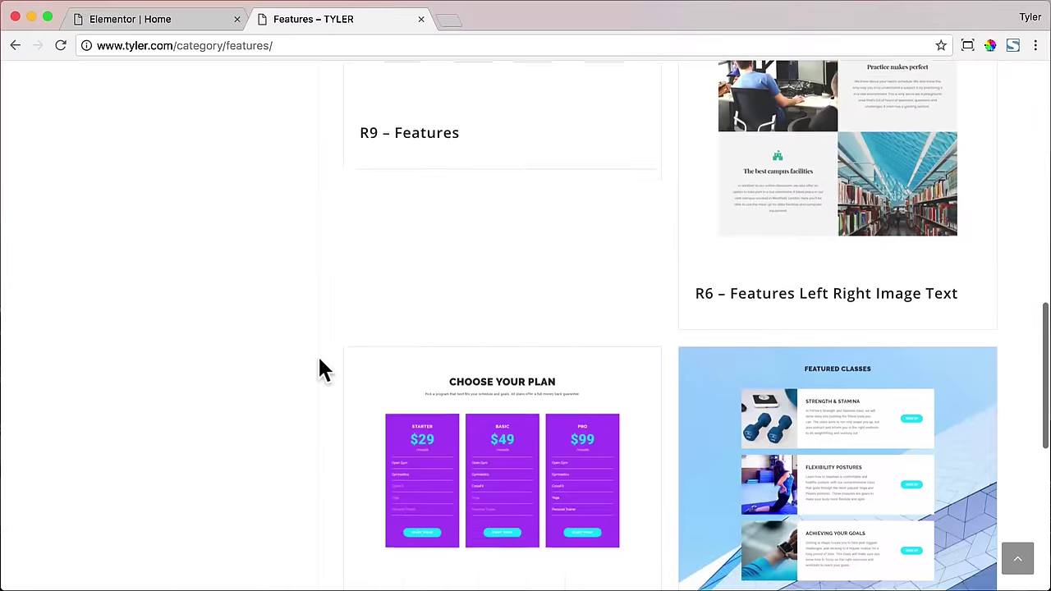
scroll(320, 370, "up", 10)
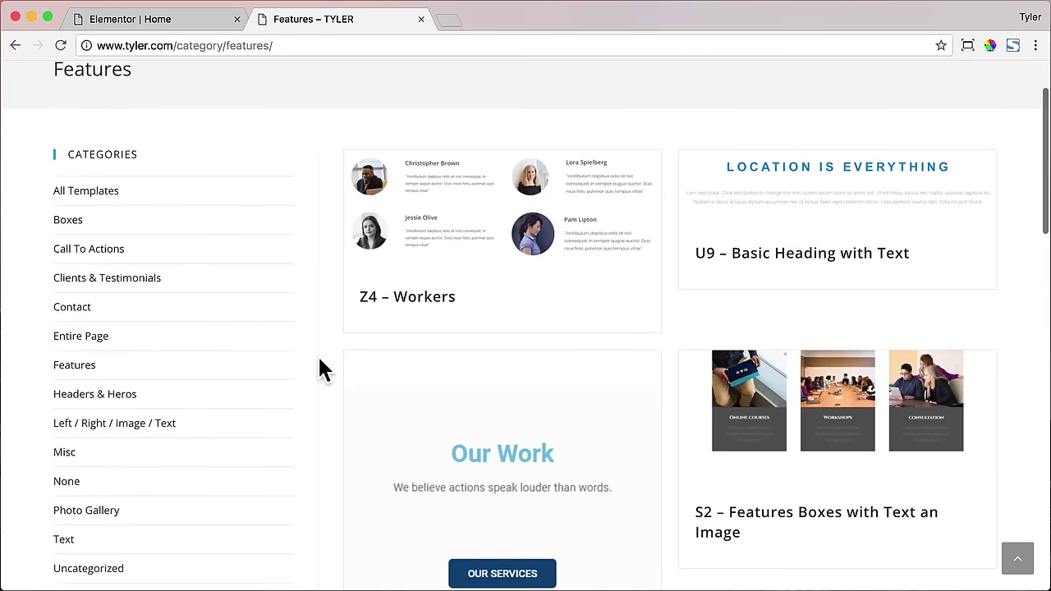
scroll(320, 369, "up", 2)
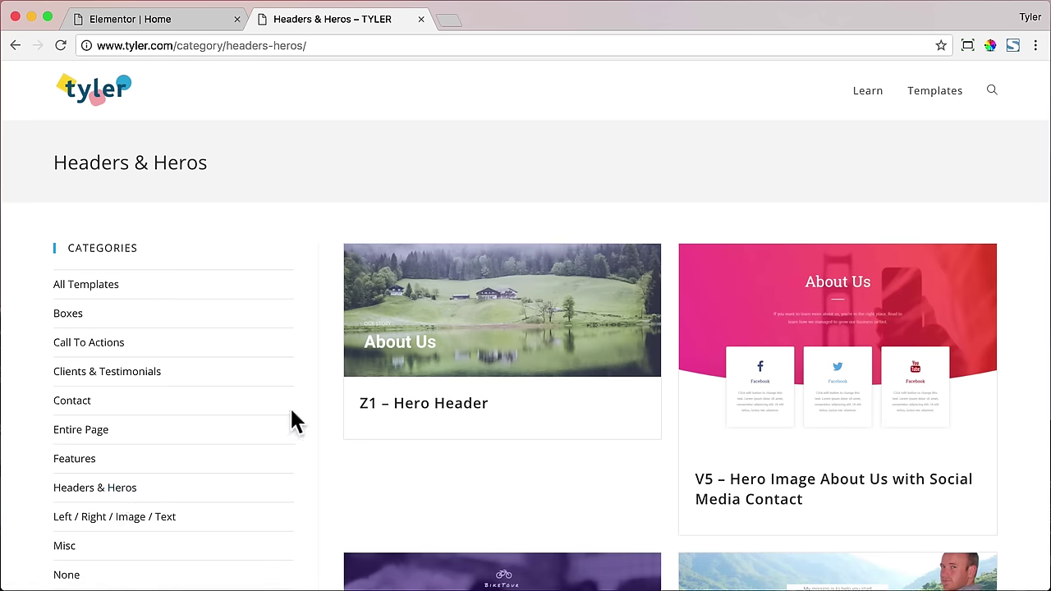
scroll(296, 409, "down", 3)
scroll(301, 407, "down", 2)
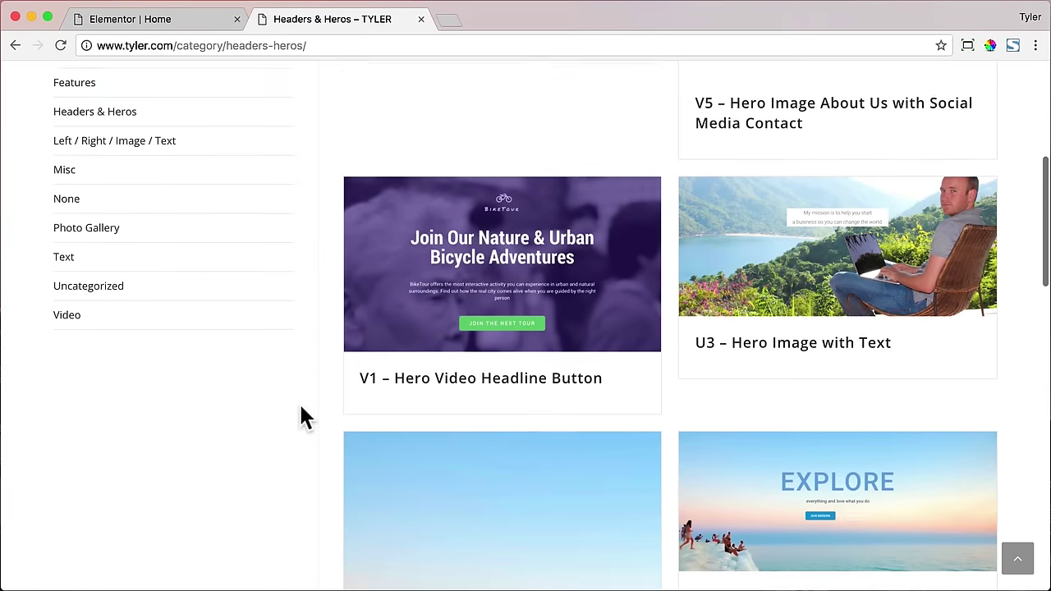
- Open the V1 – Hero Video Headline Button template page on tyler.com
left_click(391, 339)
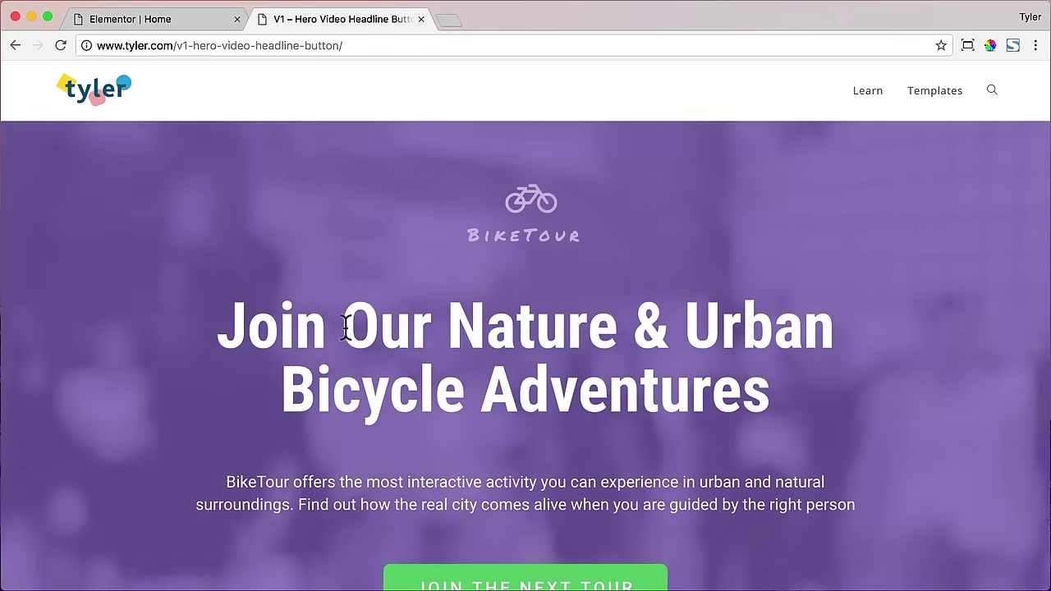
scroll(228, 324, "down", 3)
scroll(228, 329, "up", 3)
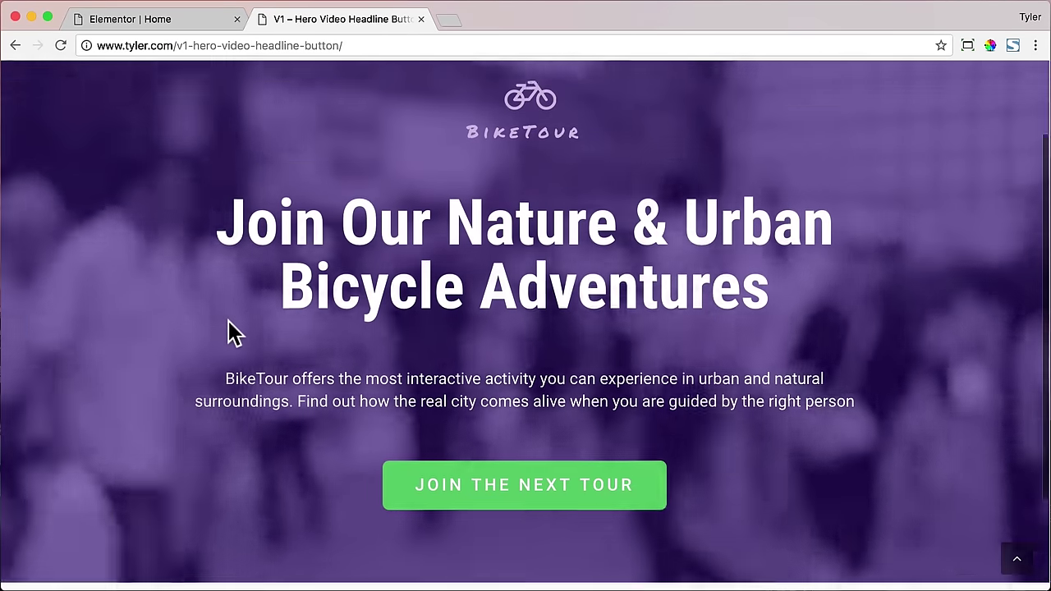
scroll(226, 320, "down", 2)
scroll(228, 334, "up", 1)
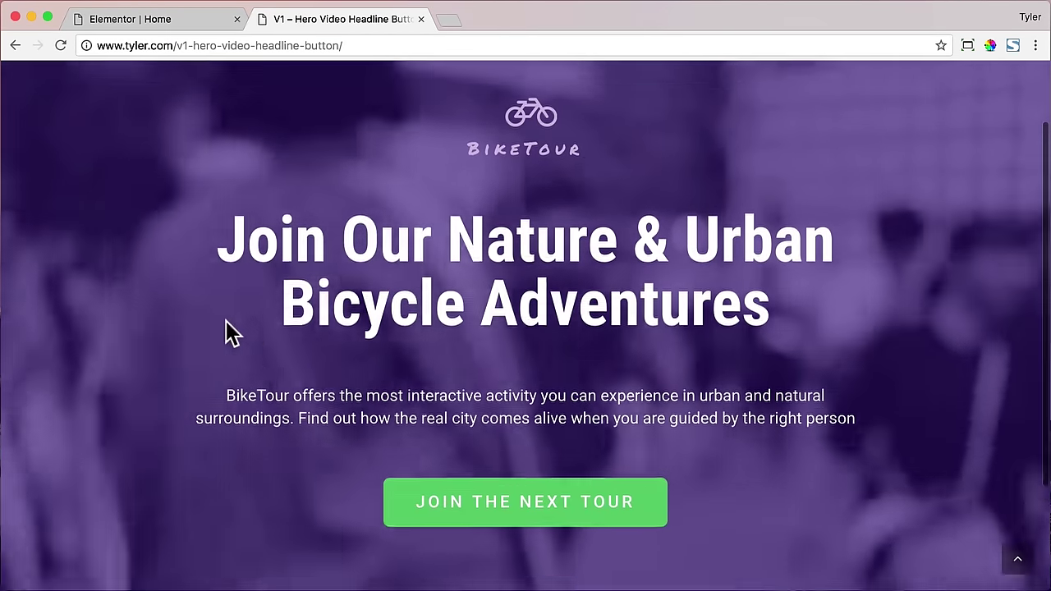
scroll(228, 333, "down", 3)
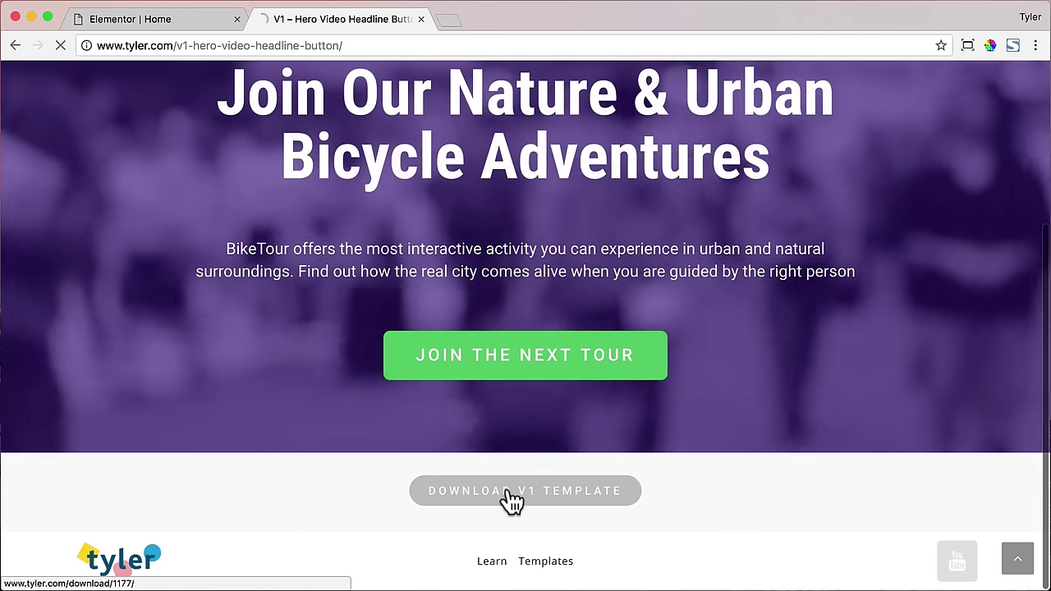
- Download the V1 template as v1.json into a new Desktop folder named Templates
left_click(508, 496)
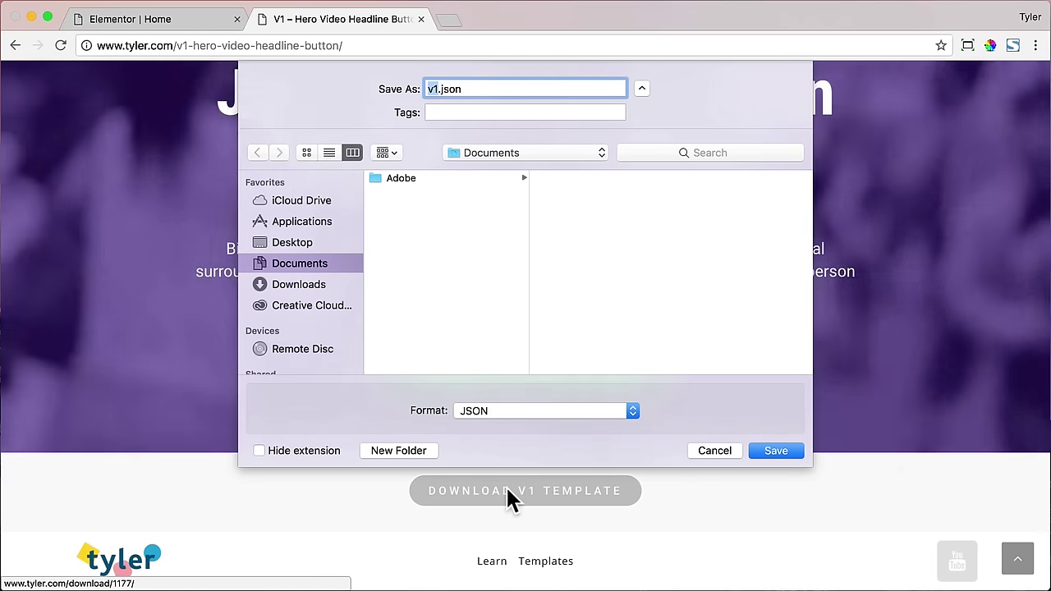
left_click(294, 243)
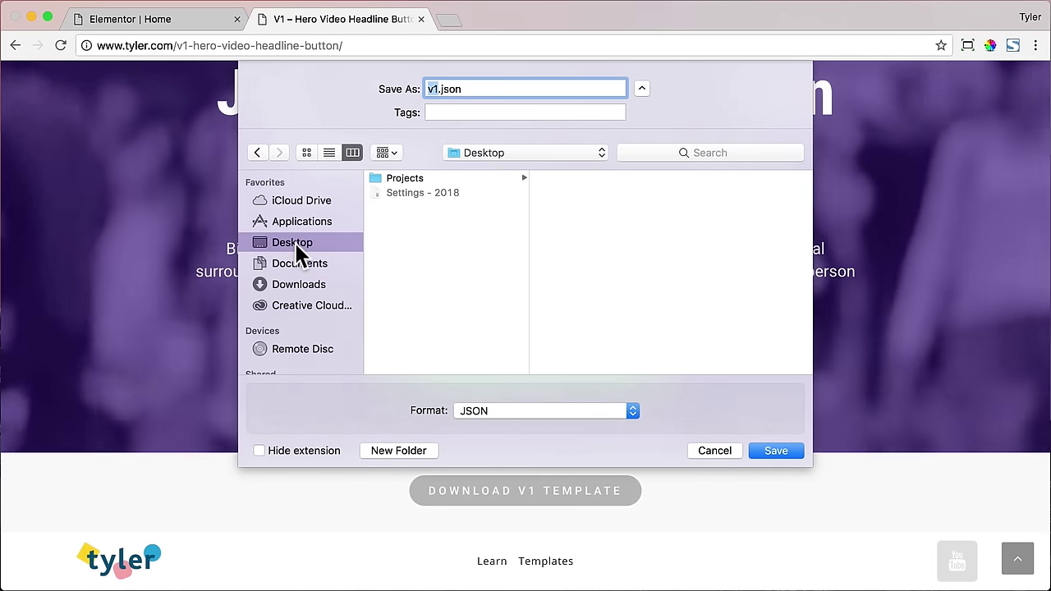
left_click(403, 450)
type("Templates")
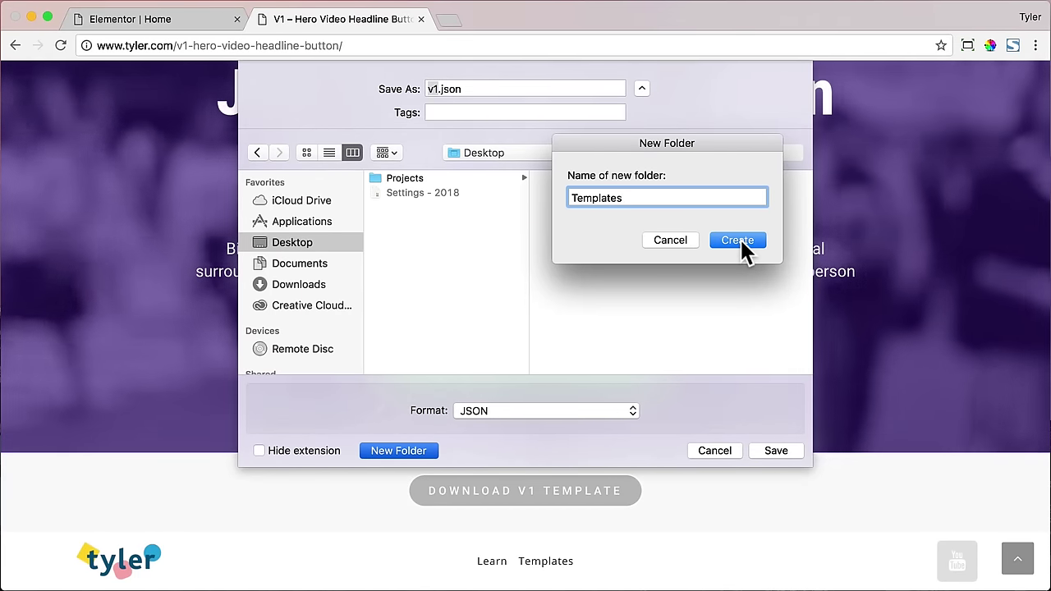
left_click(737, 240)
left_click(473, 209)
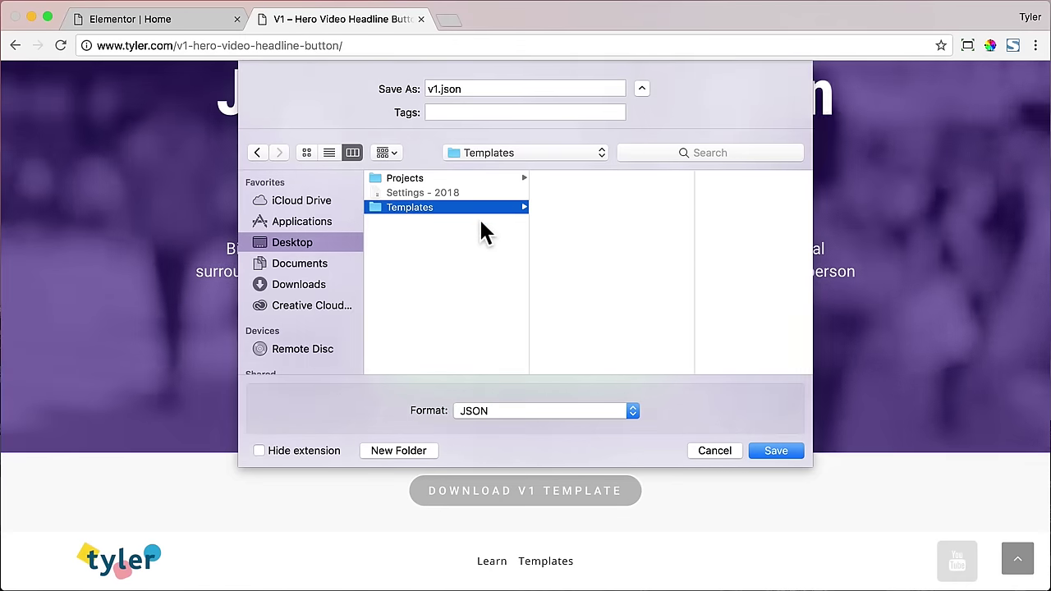
left_click(776, 451)
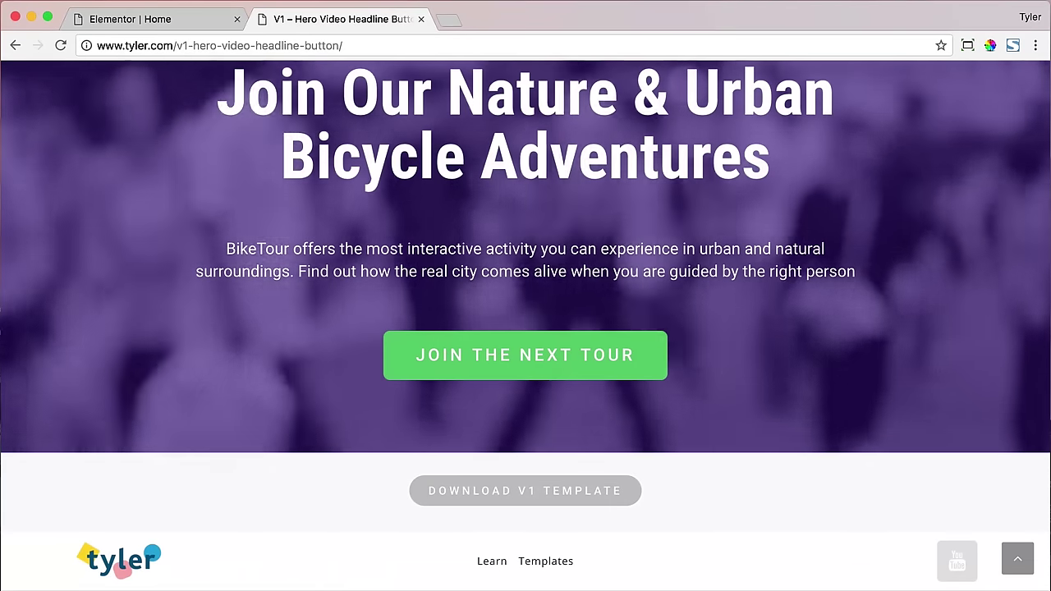
scroll(393, 245, "up", 3)
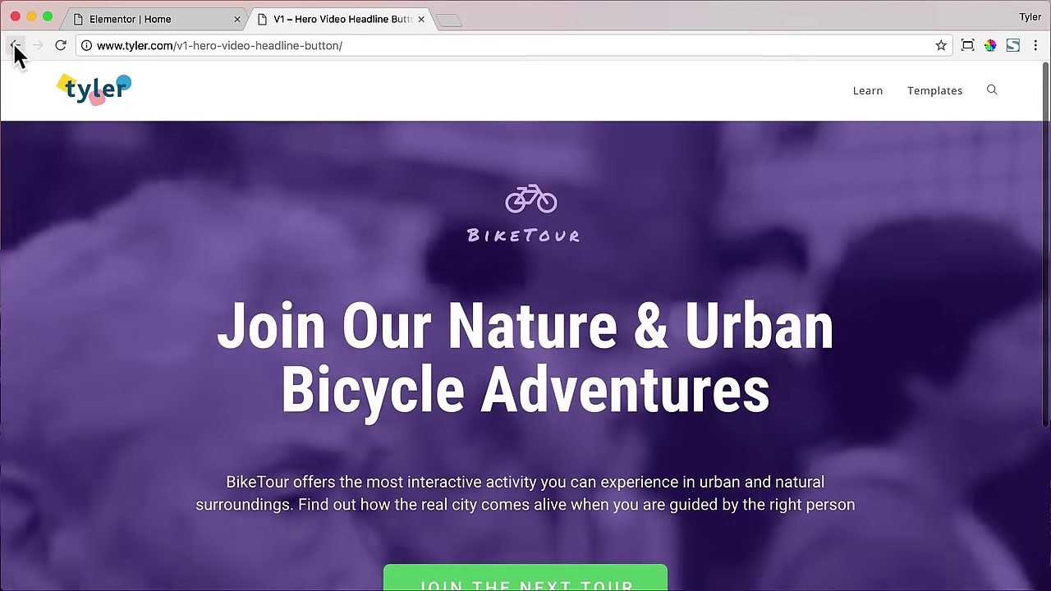
- Go to page 2 of Headers & Heros and open the P4 – Text Left Image Right with CTA template
left_click(15, 45)
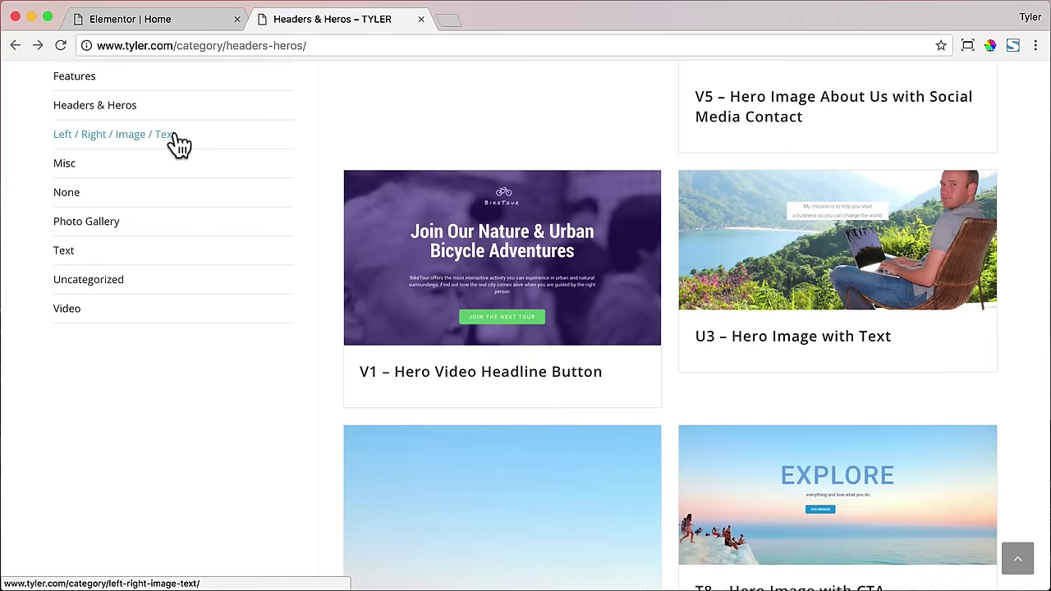
scroll(206, 176, "down", 15)
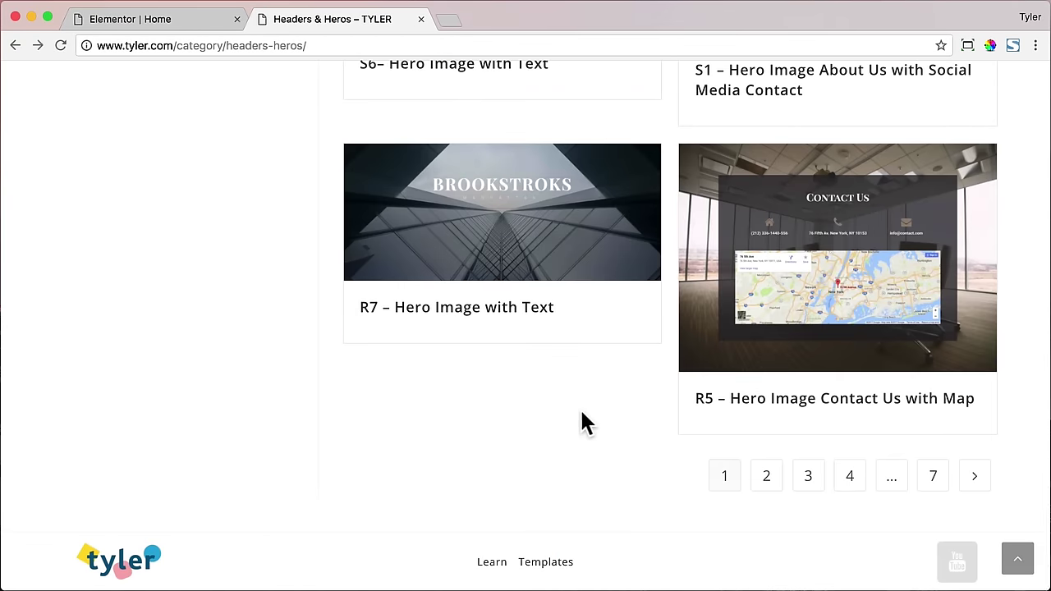
left_click(766, 476)
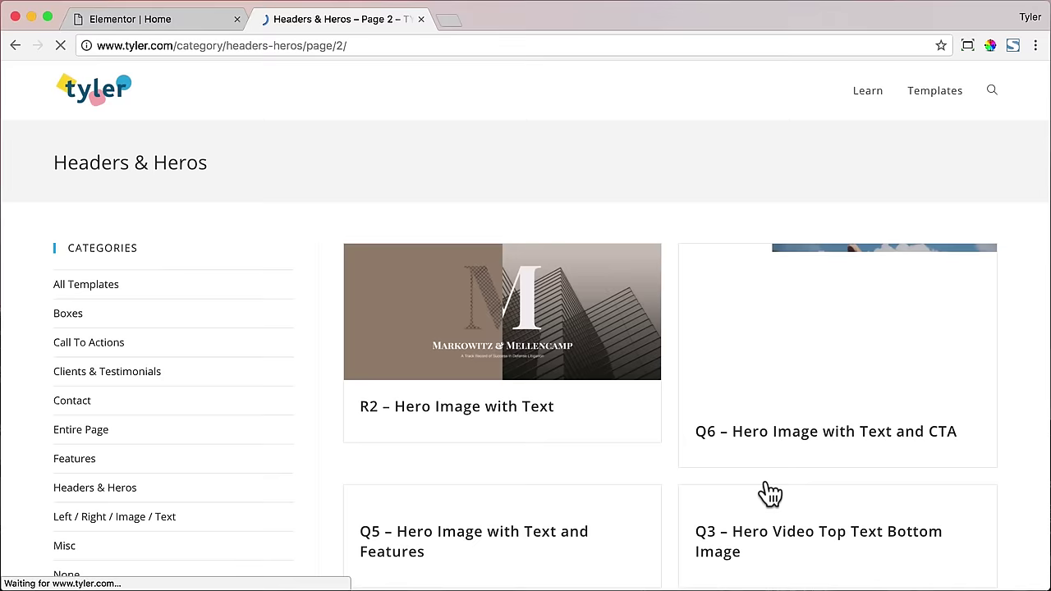
scroll(665, 474, "down", 3)
scroll(669, 472, "down", 10)
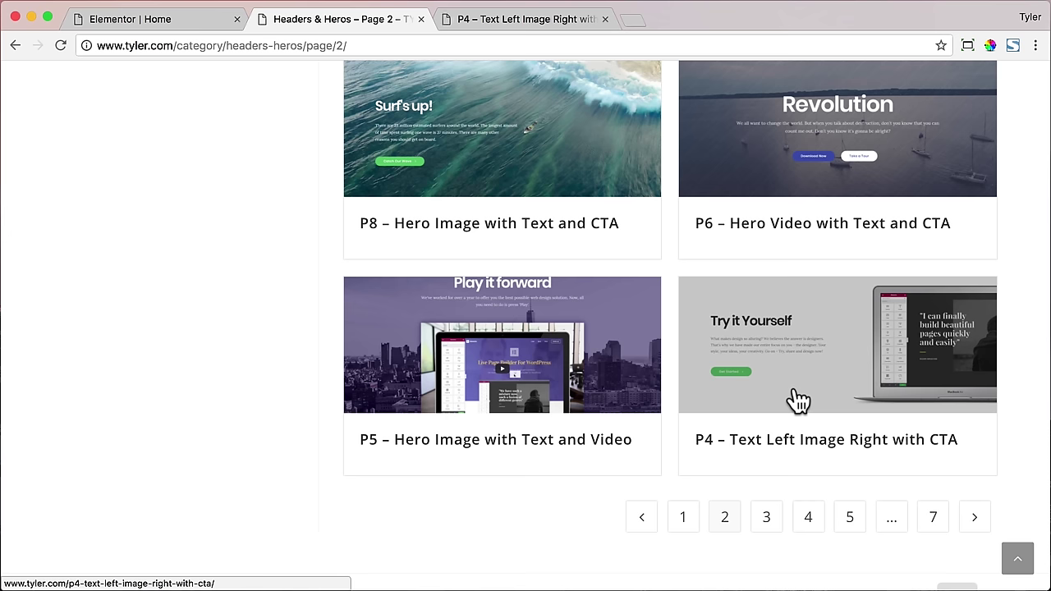
left_click(534, 24)
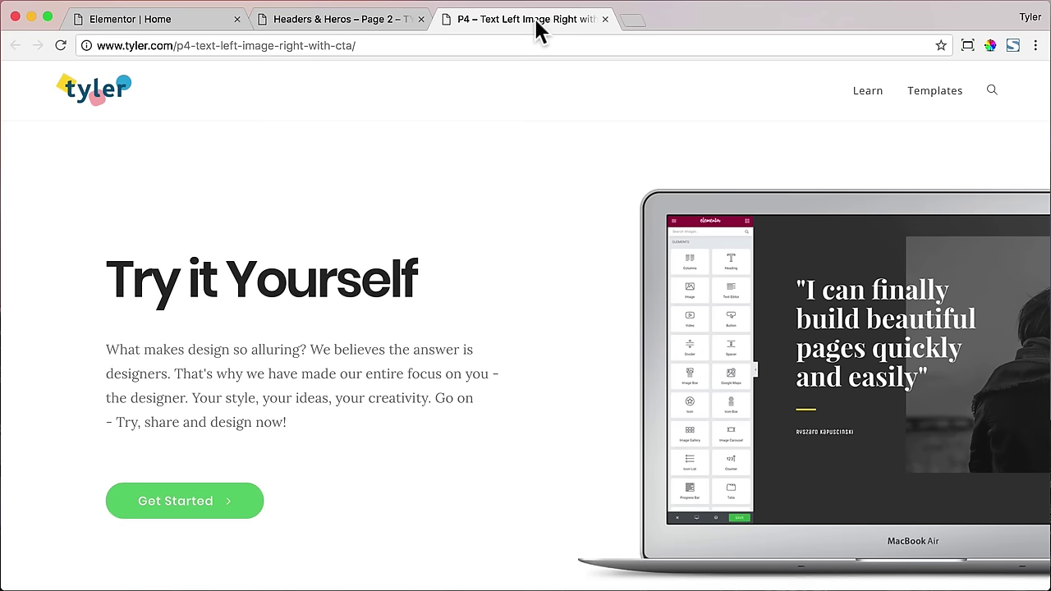
- Save the P4 template as p4.json in Templates and close its tab
scroll(567, 230, "down", 3)
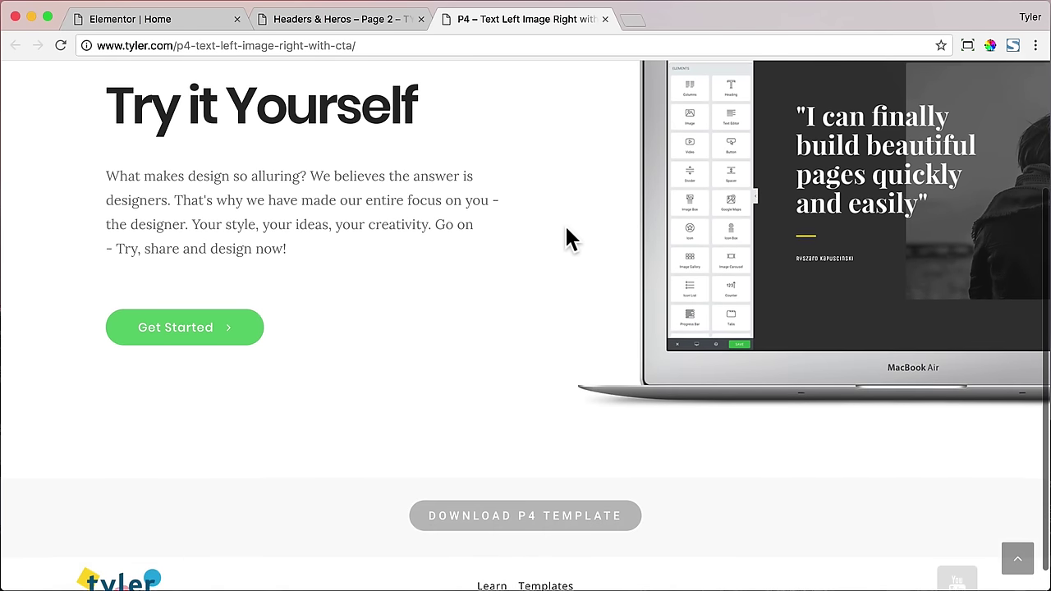
scroll(567, 246, "down", 2)
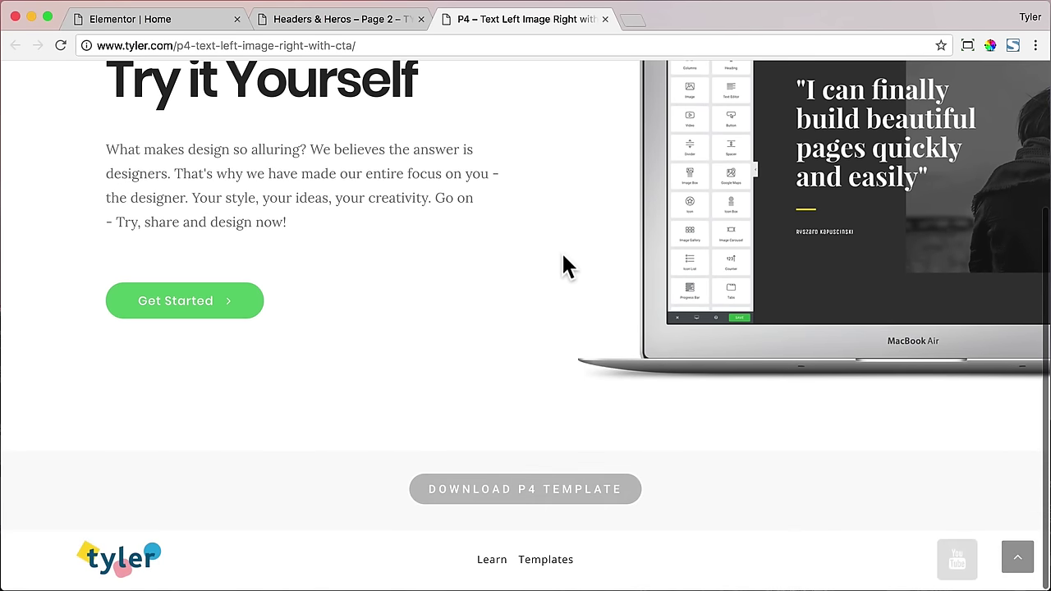
left_click(536, 493)
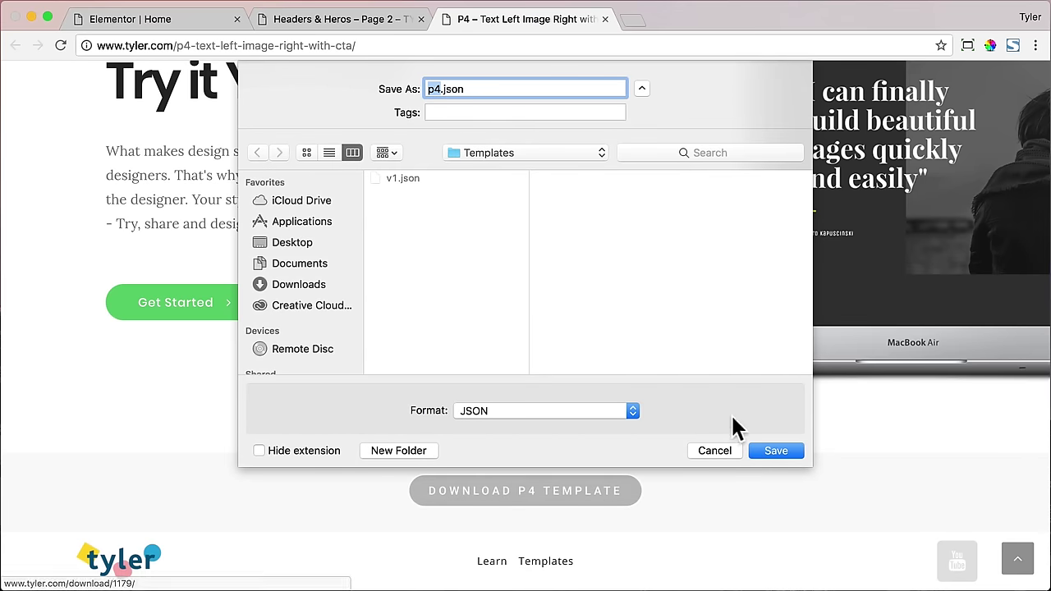
left_click(769, 451)
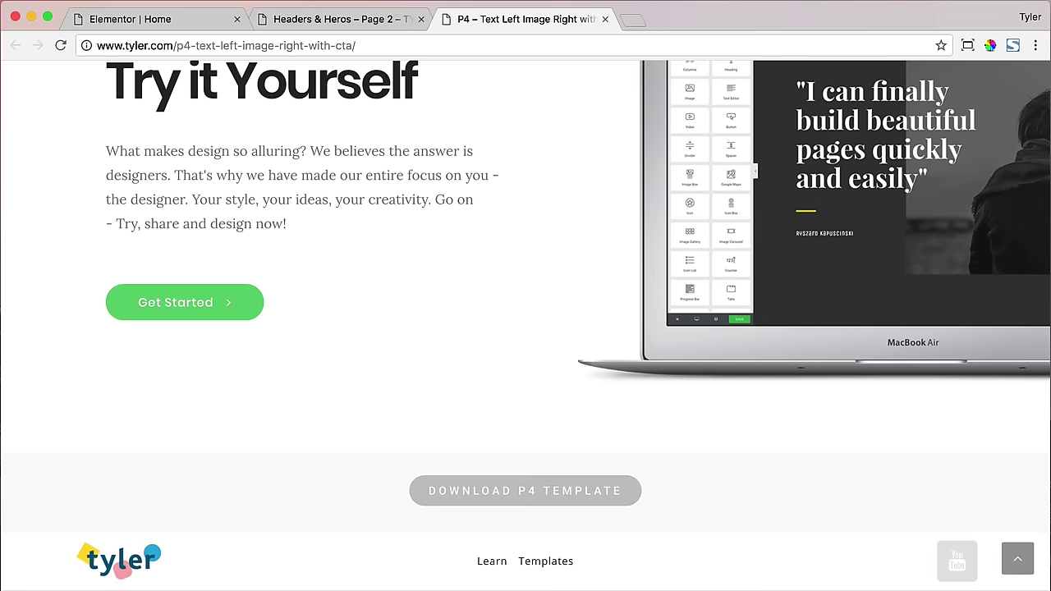
left_click(605, 19)
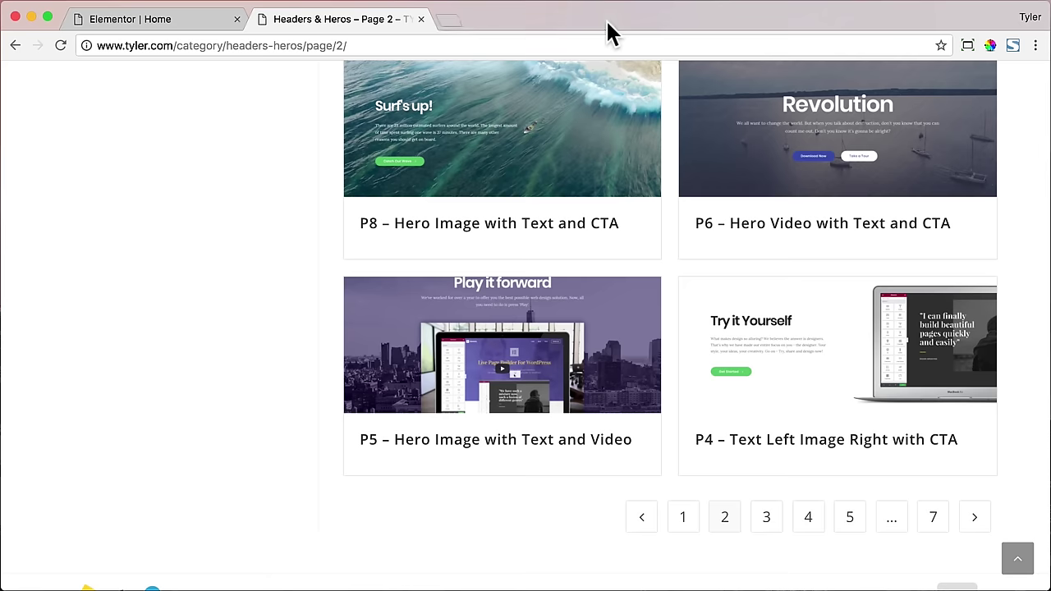
- Open Clients & Testimonials and the Q4 – Left Text Right Video template in a new tab
scroll(543, 127, "up", 10)
left_click(139, 261)
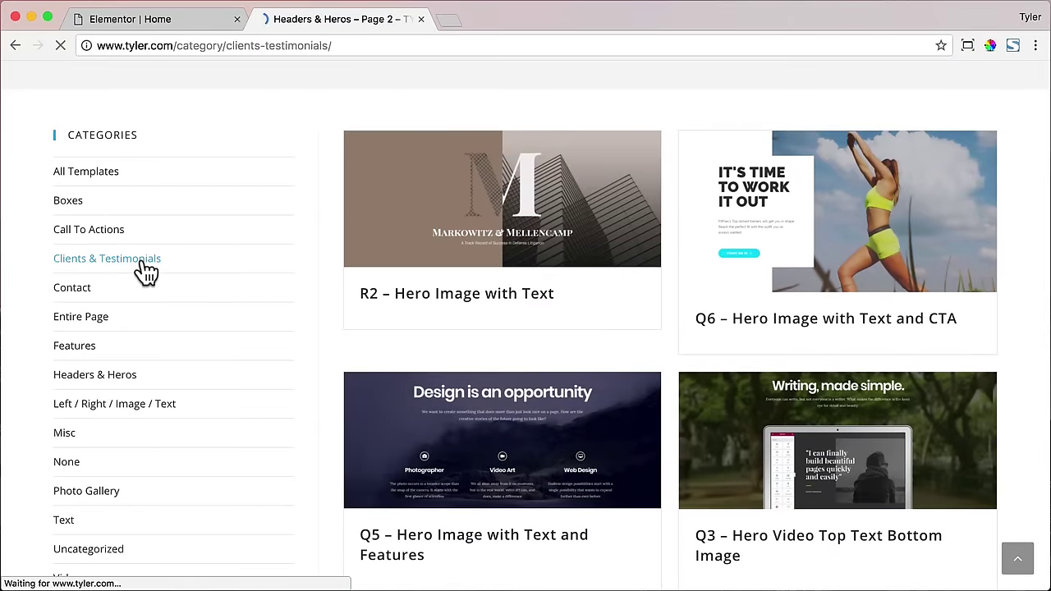
scroll(325, 239, "down", 10)
scroll(326, 237, "down", 10)
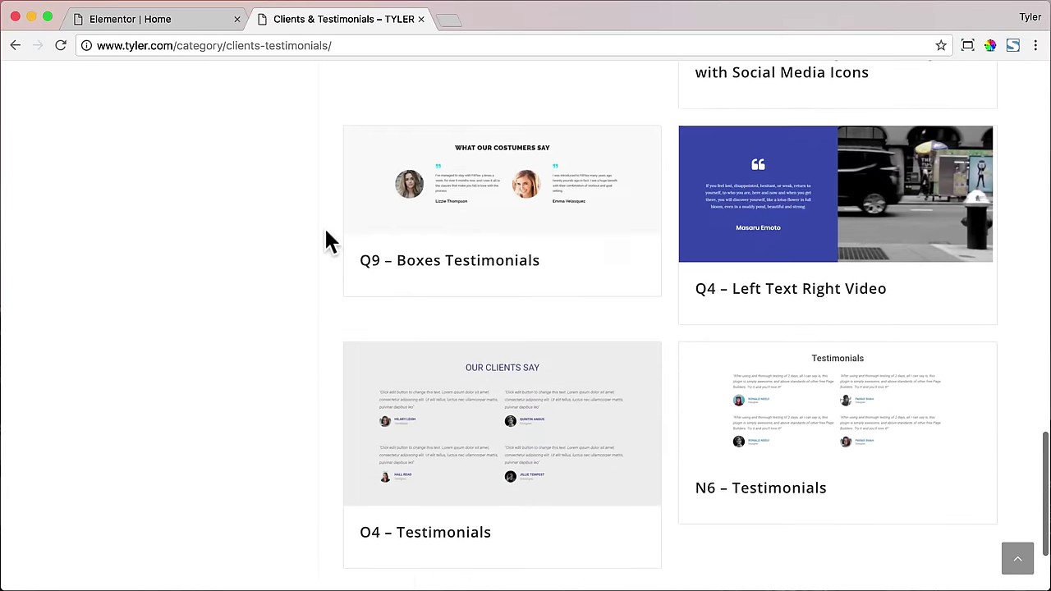
left_click(748, 261, "super")
key("ctrl+Tab")
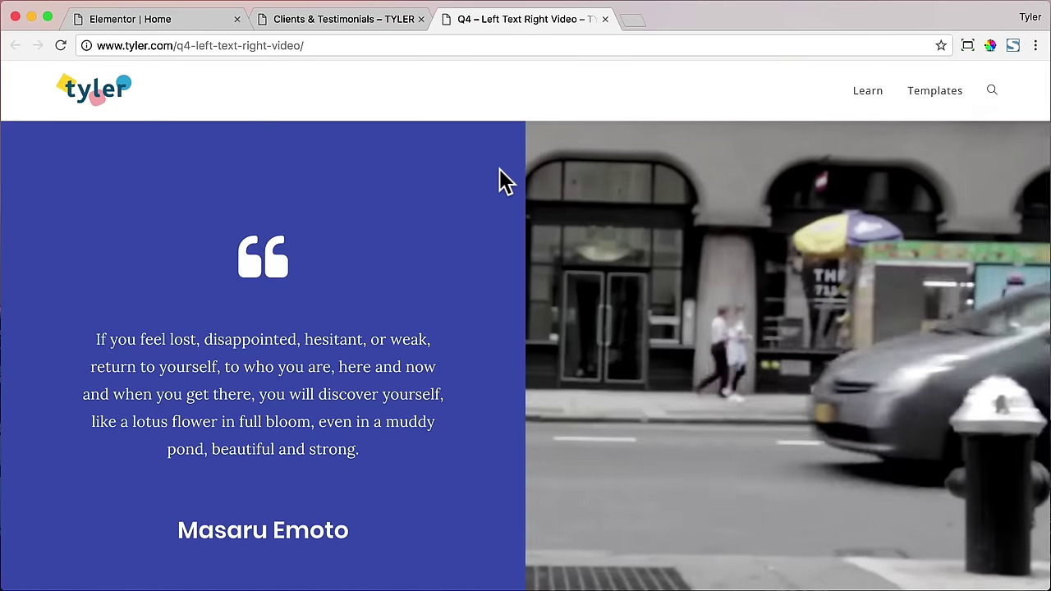
- Save the Q4 template as q4.json and close its tab to return to the category list
scroll(499, 181, "down", 5)
scroll(499, 181, "up", 5)
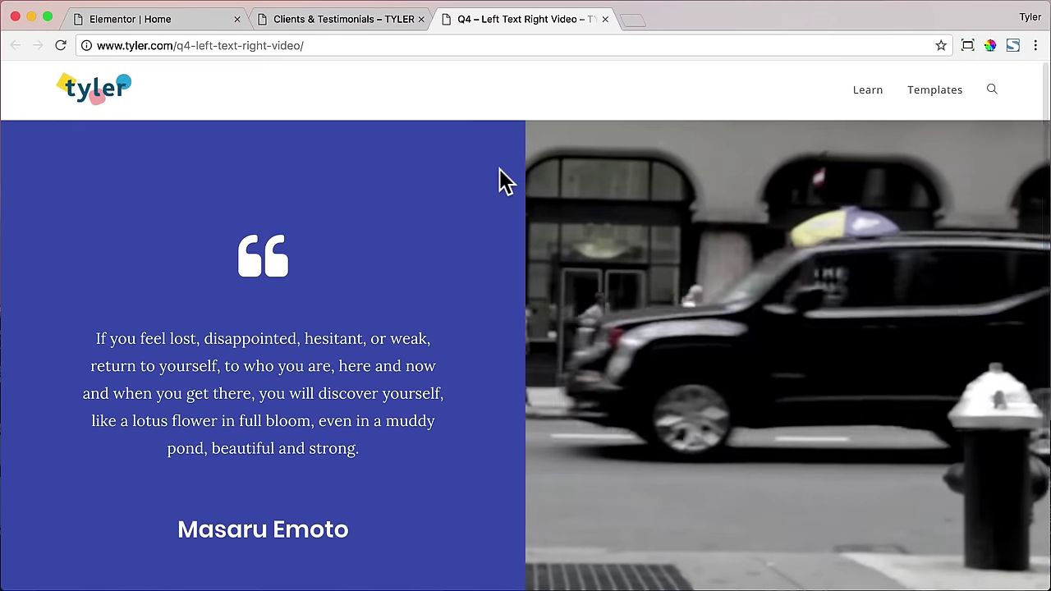
scroll(492, 234, "down", 4)
left_click(532, 517)
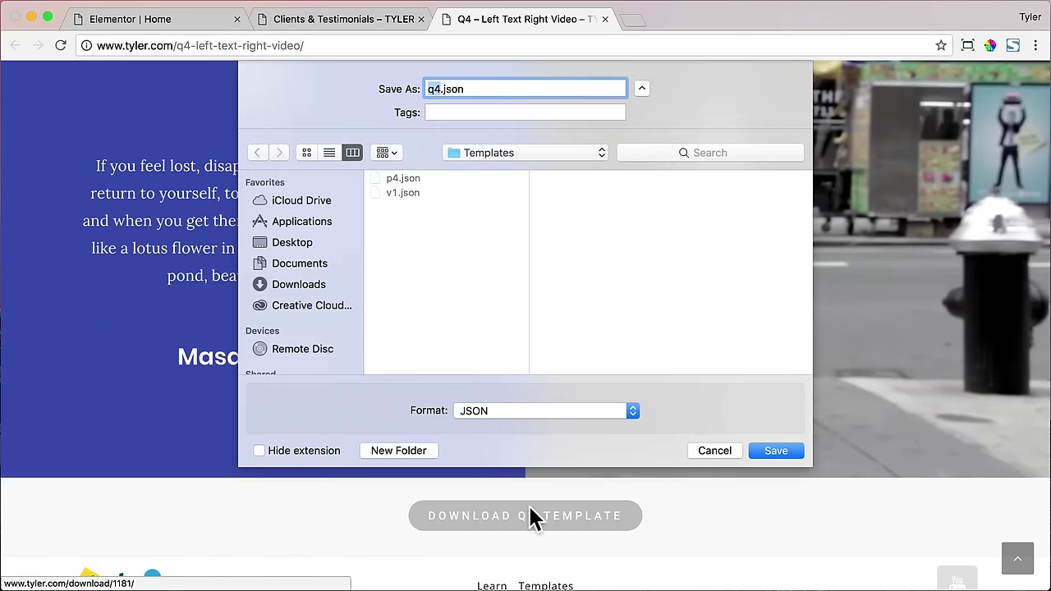
left_click(719, 447)
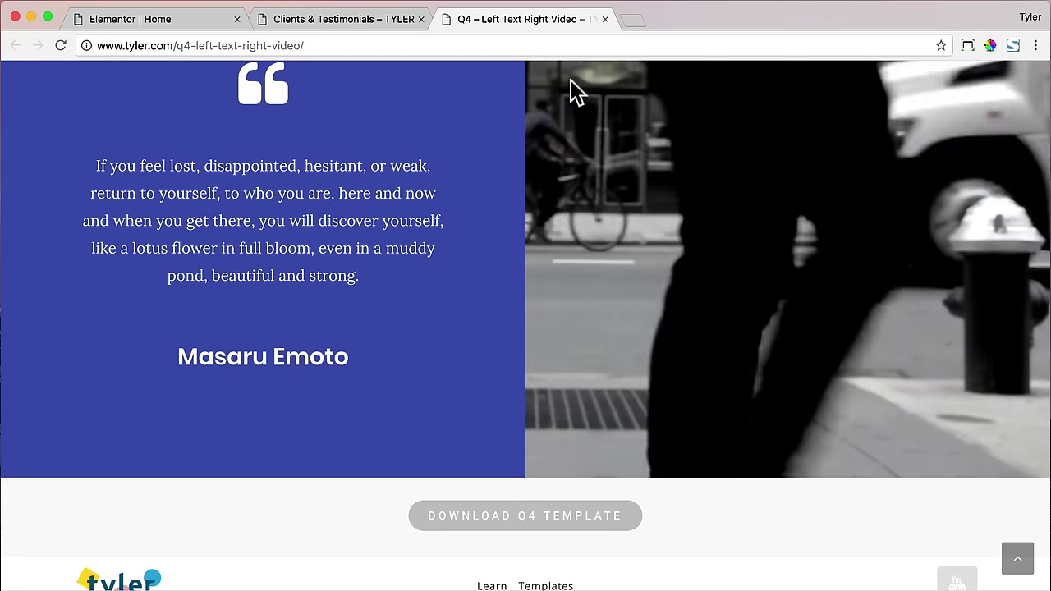
left_click(605, 19)
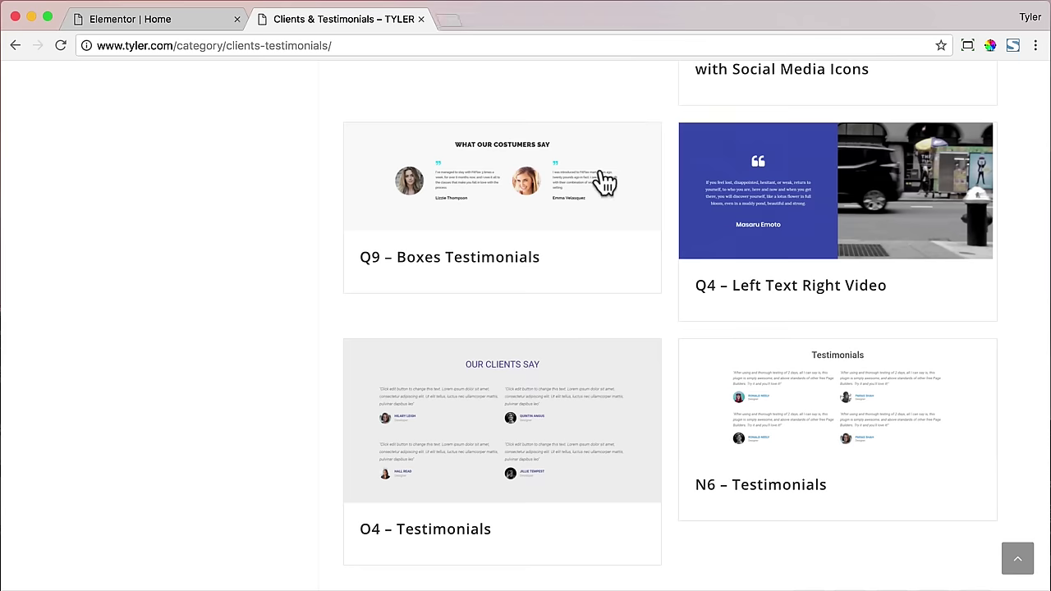
scroll(511, 251, "up", 15)
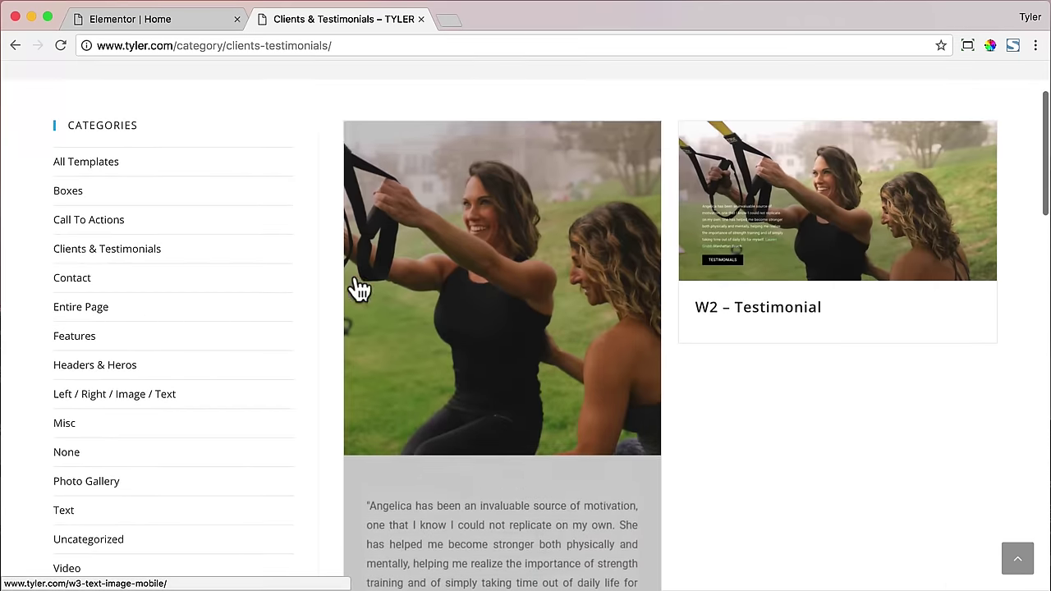
- From page 2 of Call To Actions, save the Q1 – Left Text Video Right with CTA template as q1.json
left_click(98, 221)
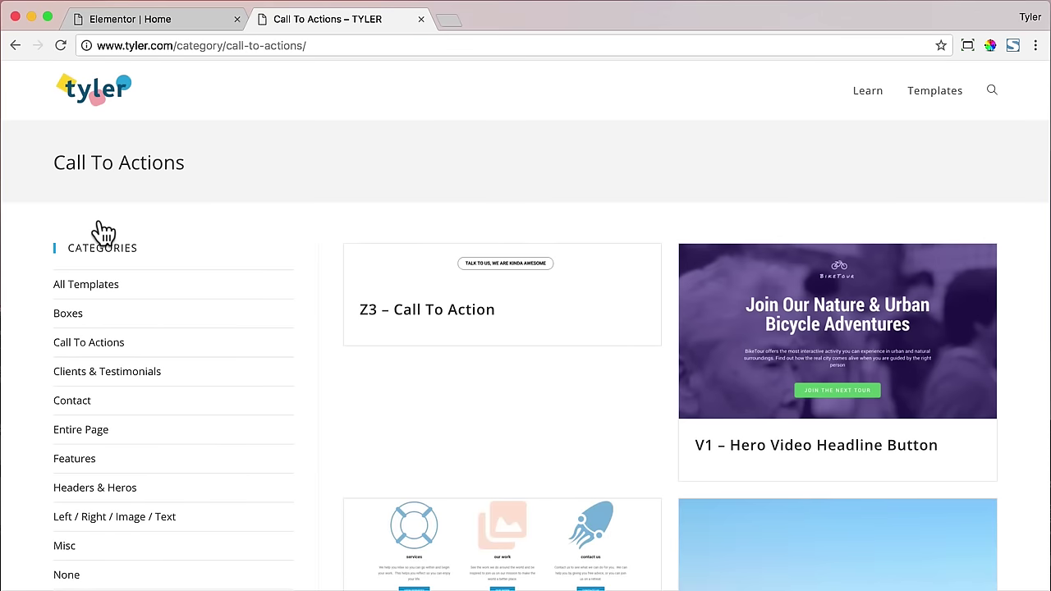
scroll(202, 223, "down", 20)
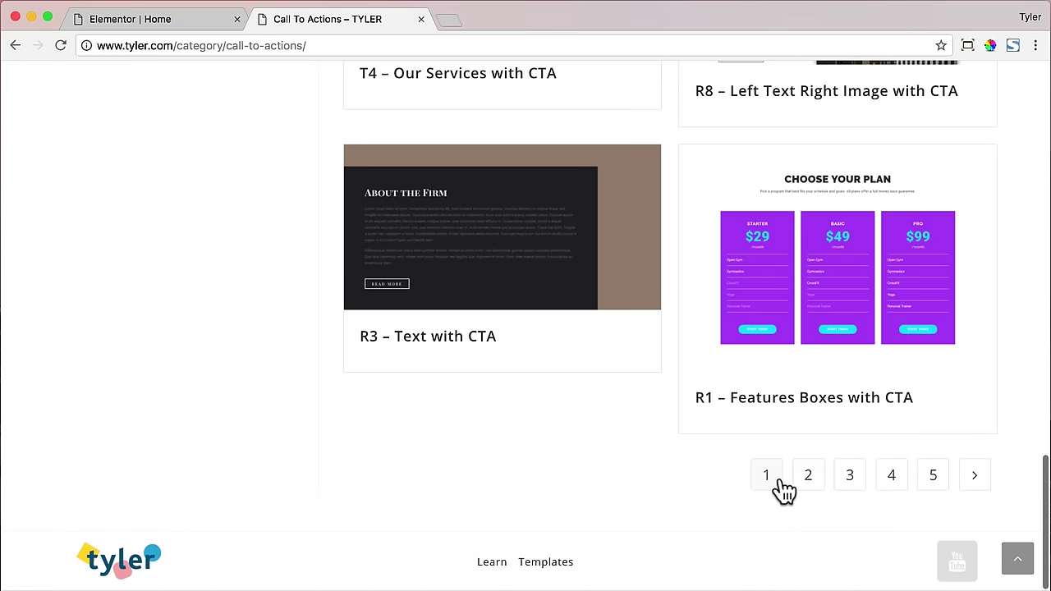
left_click(818, 485)
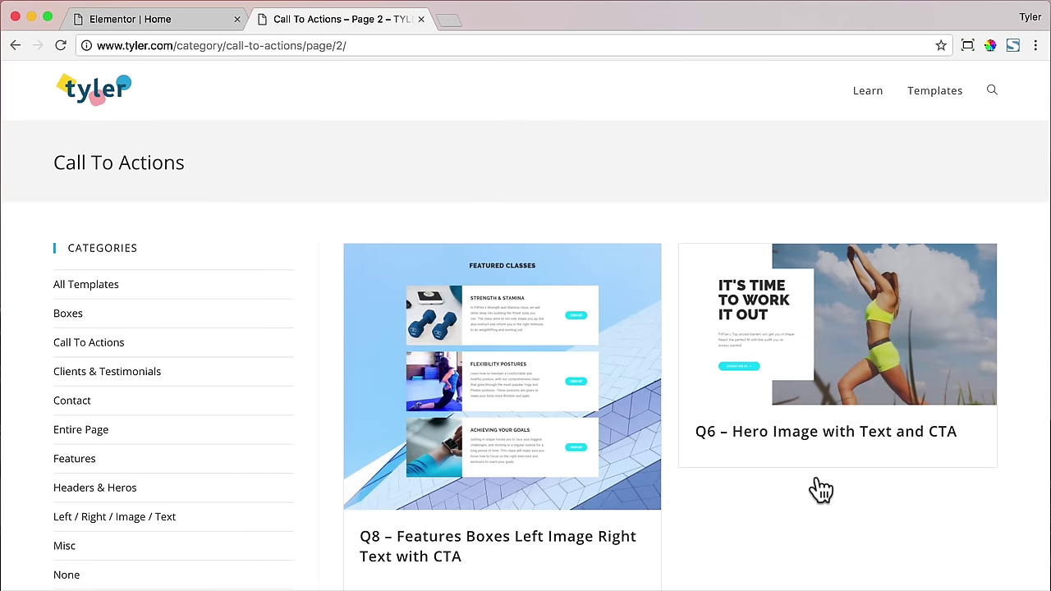
scroll(813, 486, "down", 5)
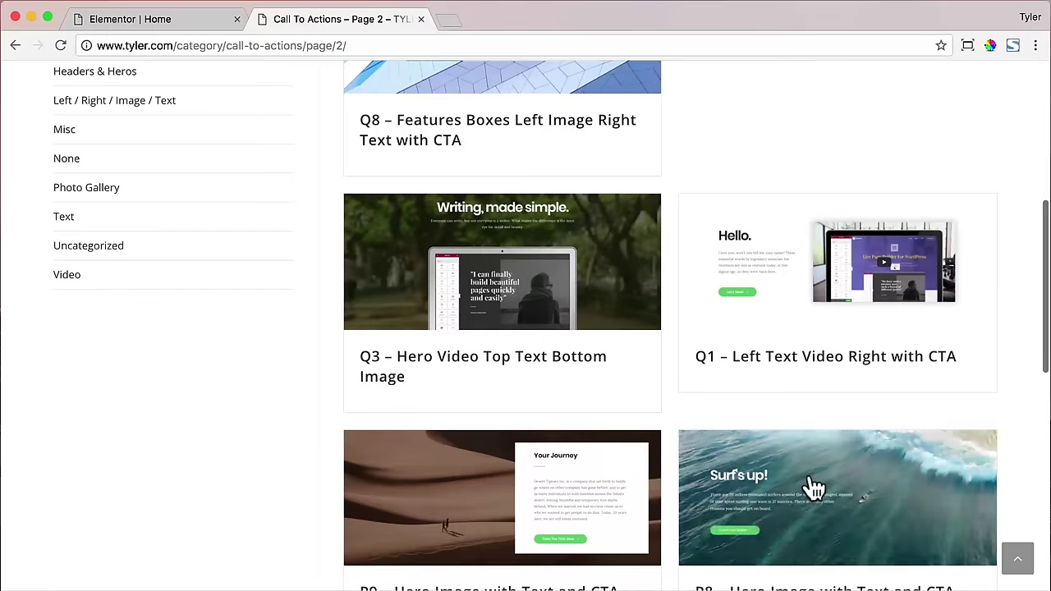
left_click(814, 324)
scroll(804, 328, "down", 4)
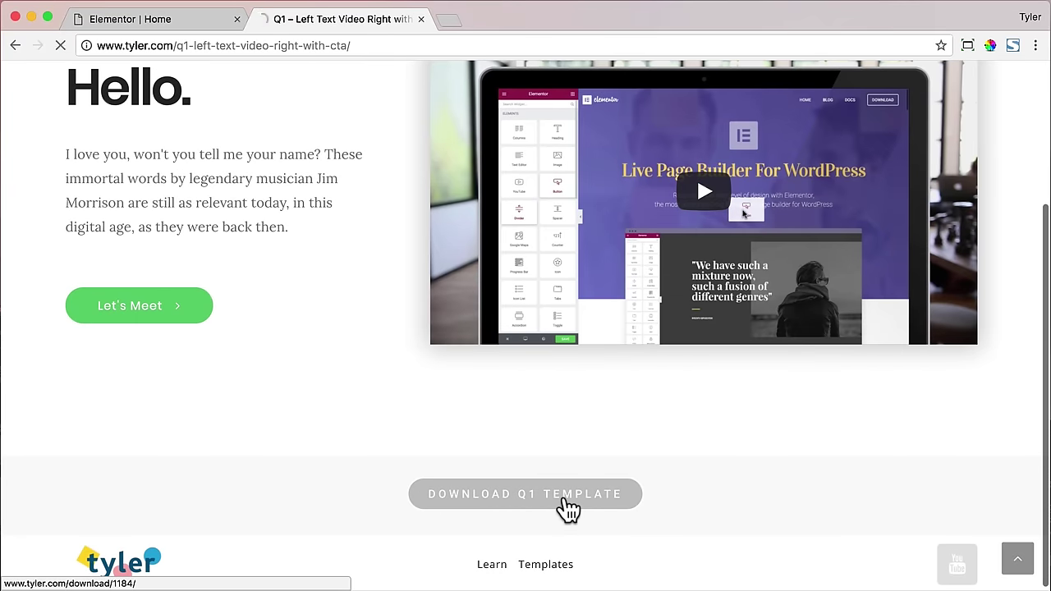
left_click(568, 509)
left_click(772, 450)
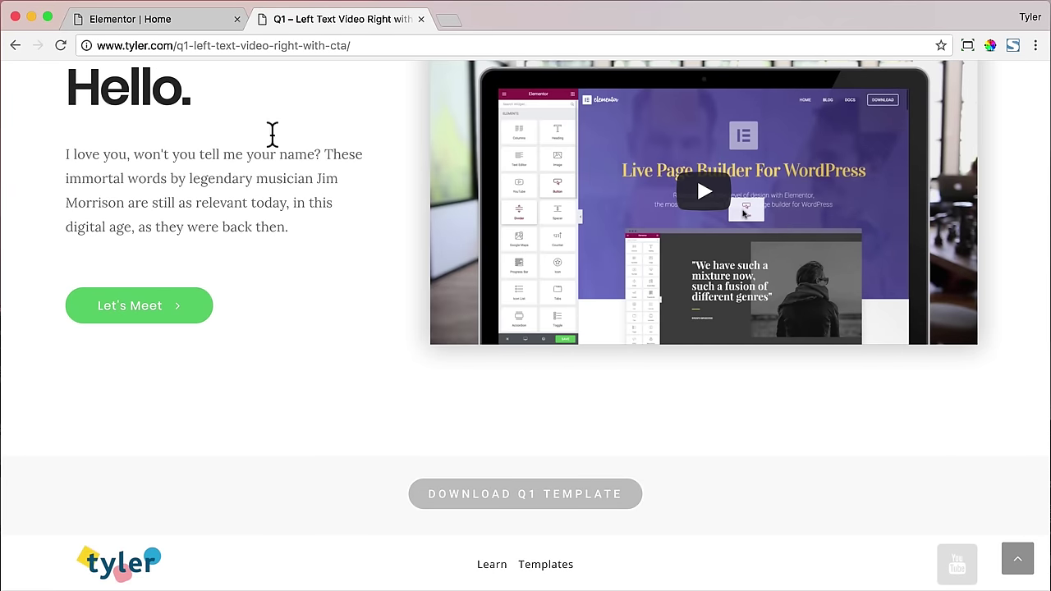
- Back in the listing, save the Q3 – Hero Video Top Text Bottom Image template as q3.json
left_click(15, 45)
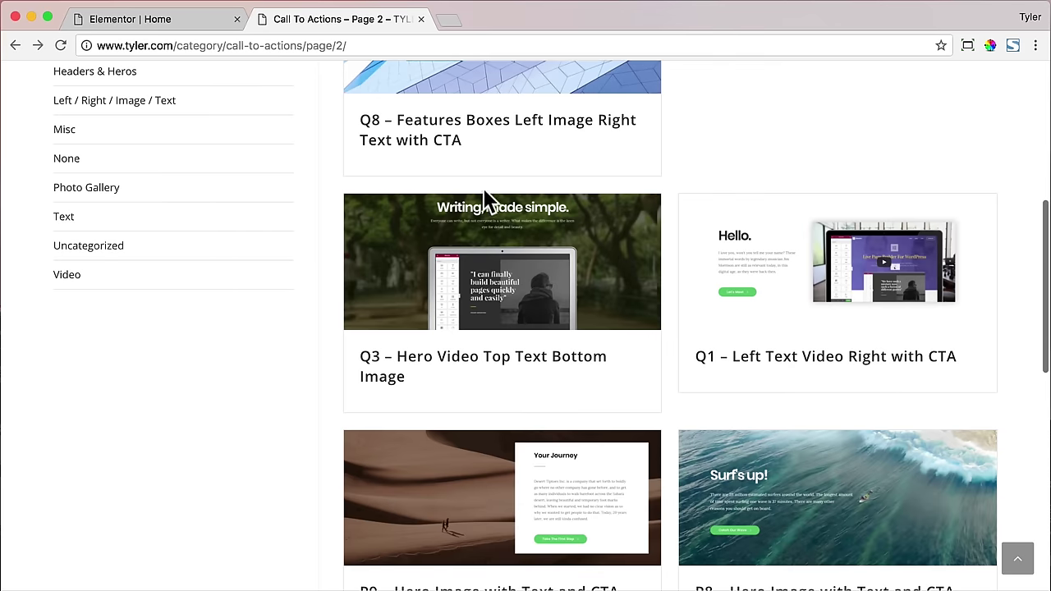
scroll(484, 197, "down", 2)
left_click(577, 227)
scroll(577, 343, "down", 3)
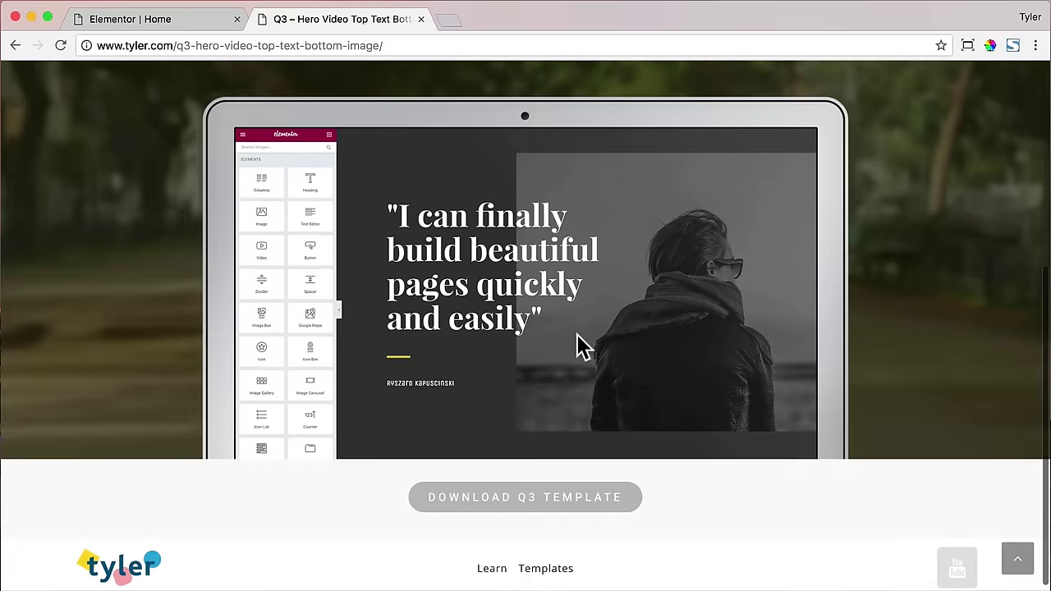
left_click(548, 503)
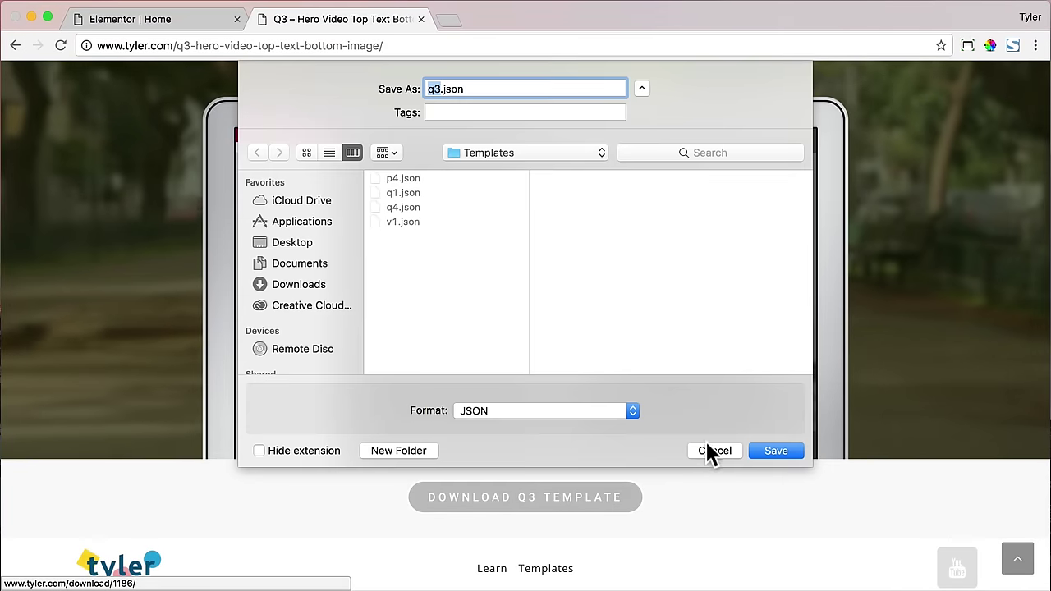
left_click(775, 451)
left_click(1020, 566)
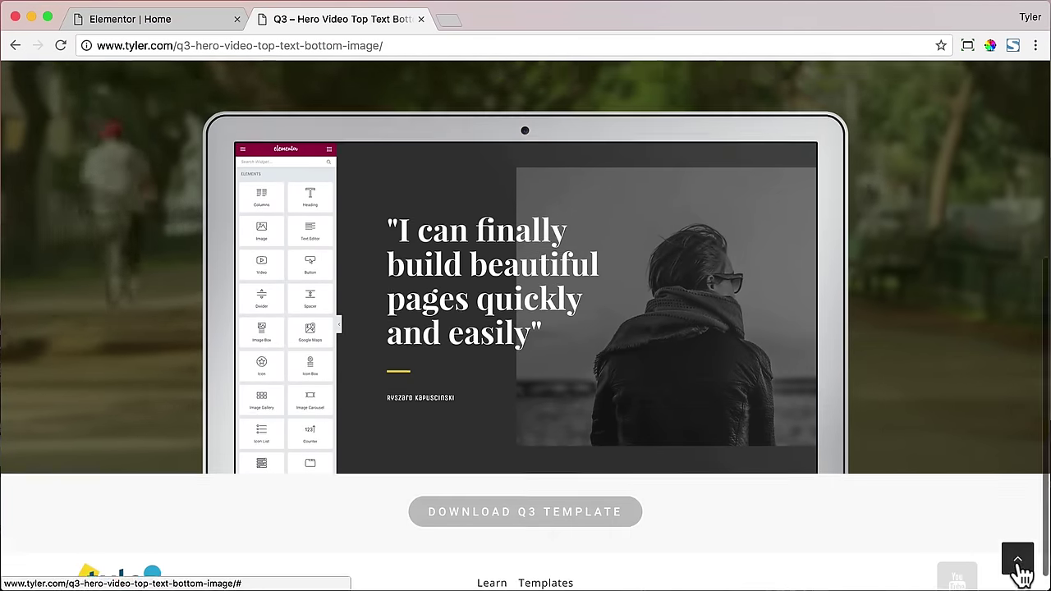
- Close the Q3 tab, choose Stay at the leave prompt, and save the now-empty Home page
left_click(420, 18)
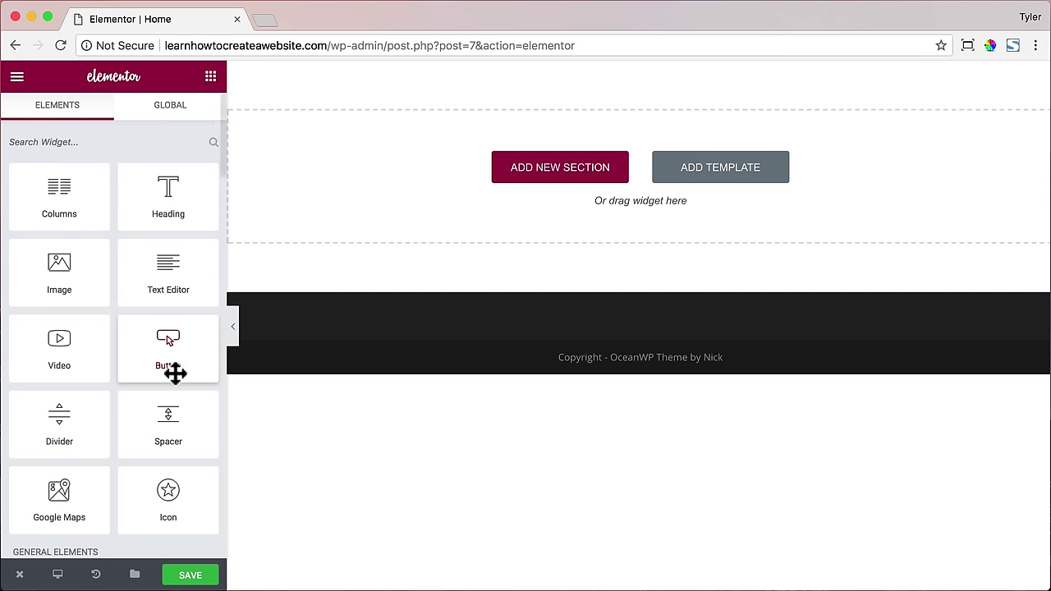
mouse_move(22, 577)
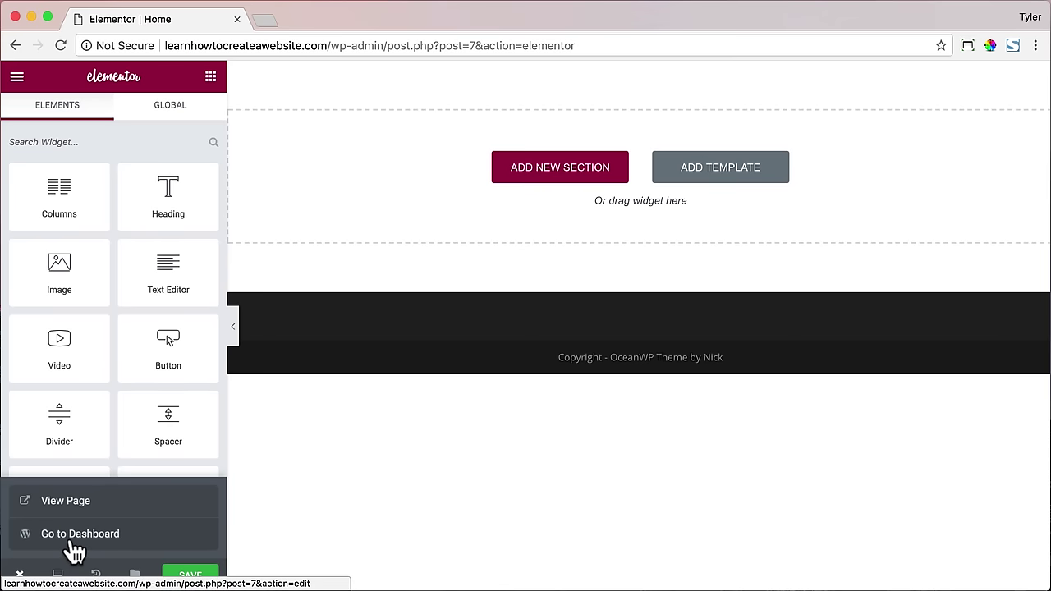
left_click(75, 535)
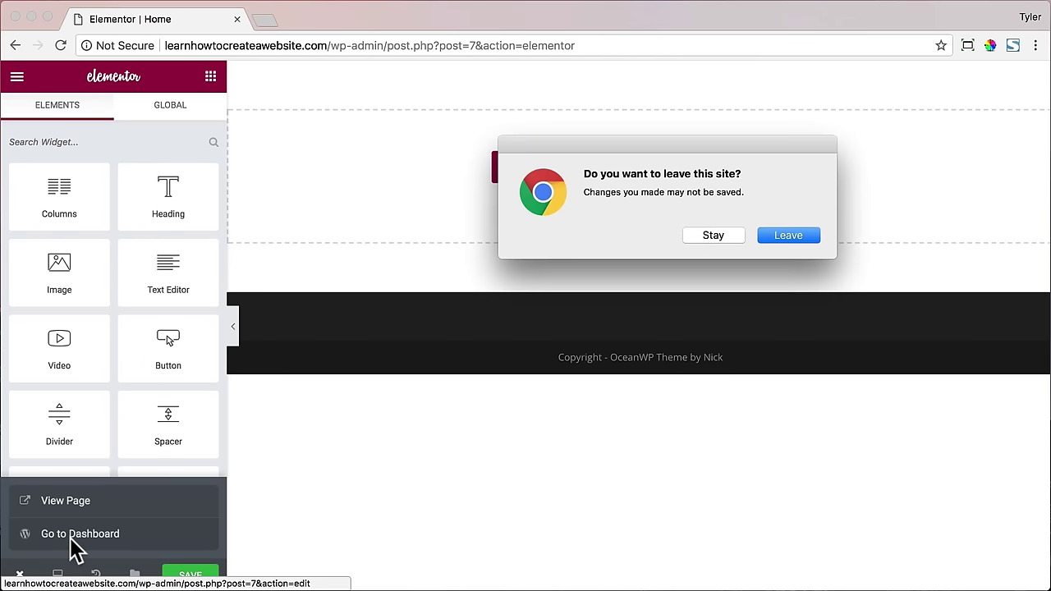
left_click(730, 233)
left_click(207, 578)
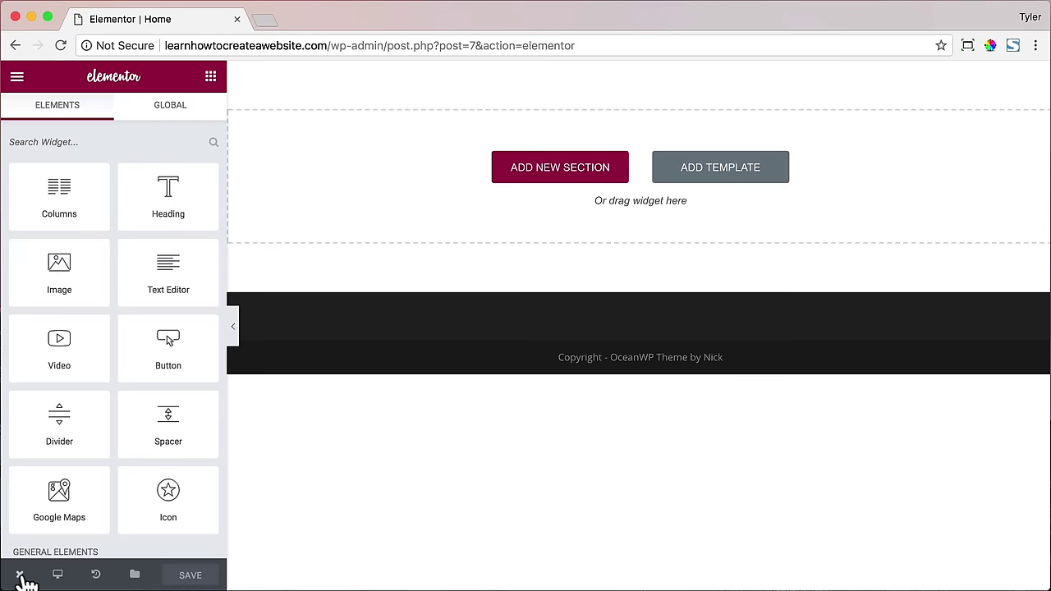
- Leave the editor for the dashboard and go to the Elementor template library
left_click(20, 575)
left_click(72, 537)
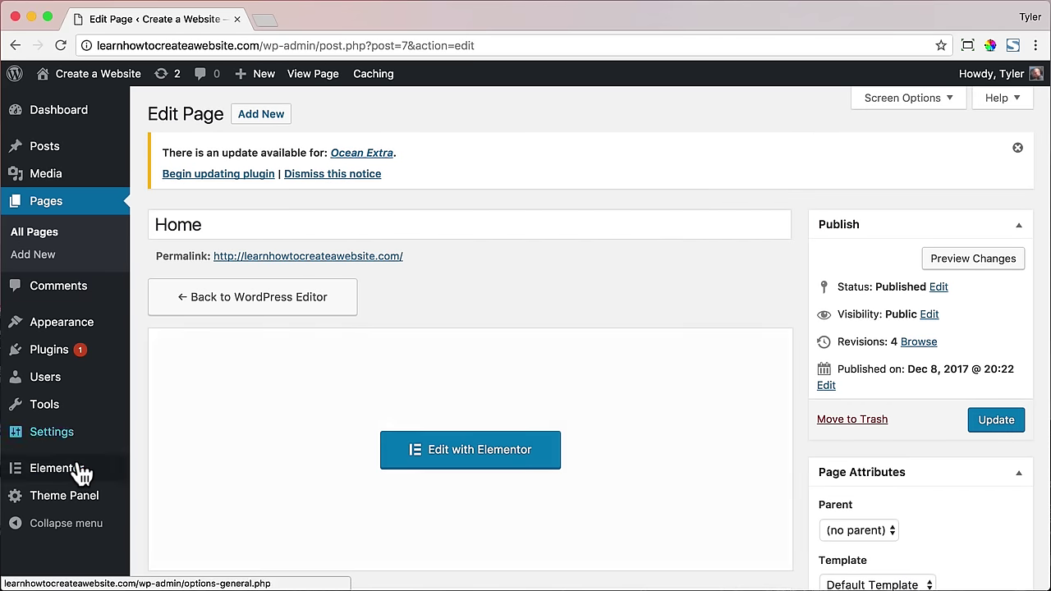
mouse_move(19, 468)
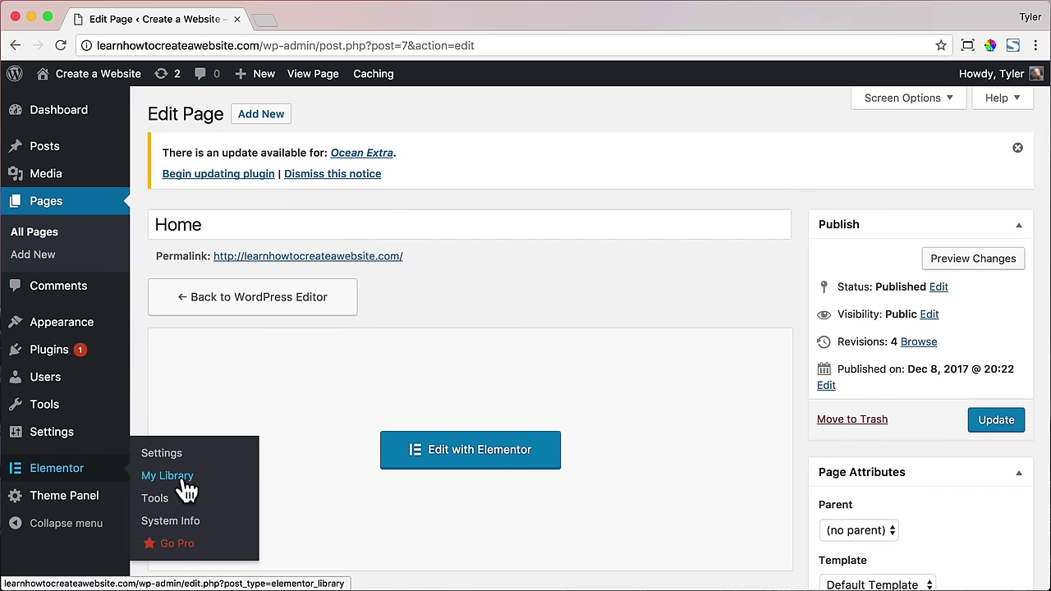
left_click(185, 484)
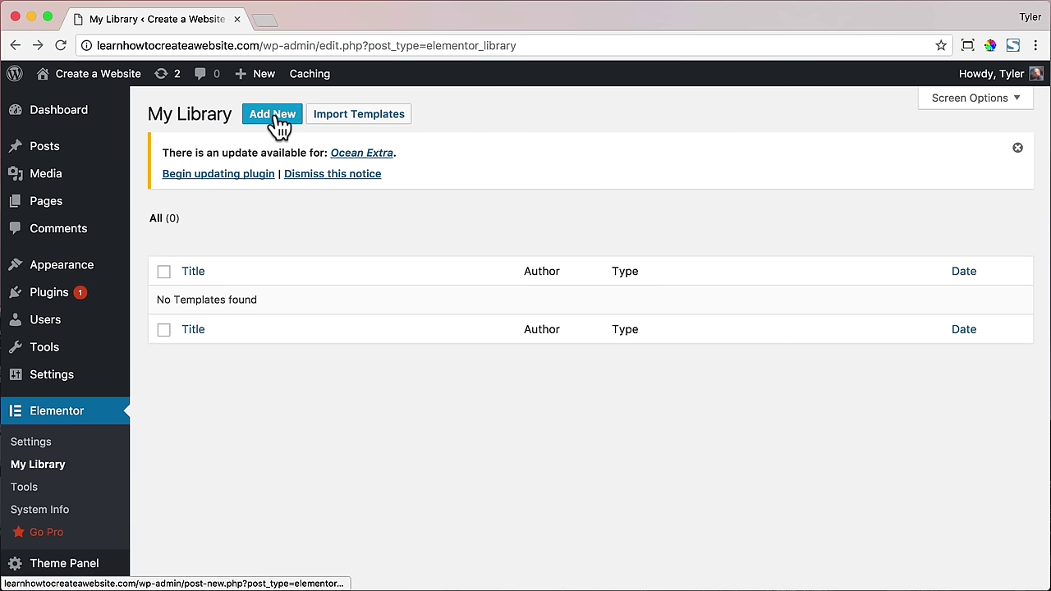
- Import the q3.json template into My Library
left_click(349, 117)
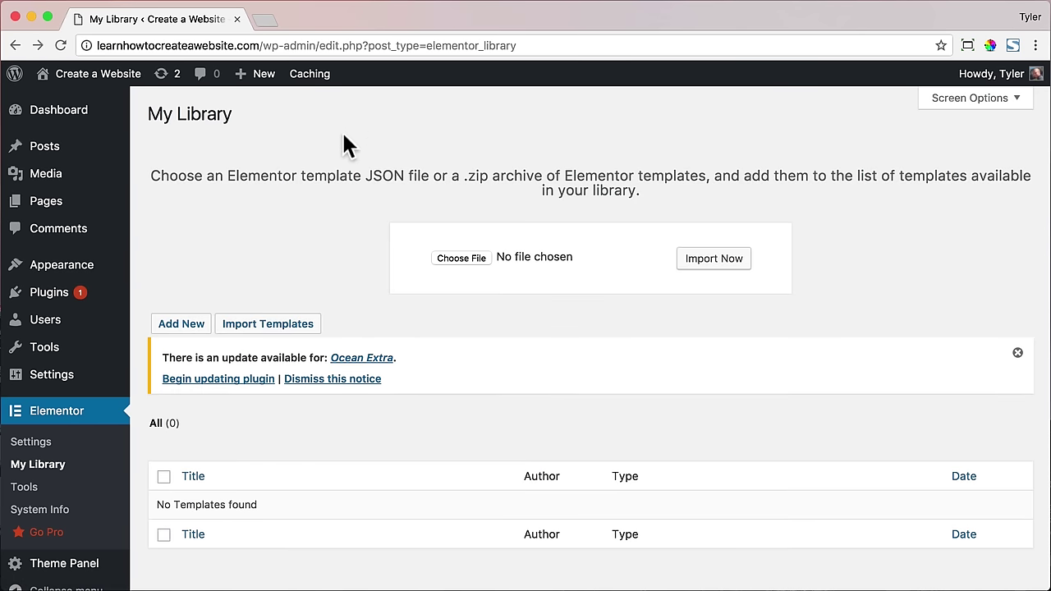
left_click(481, 257)
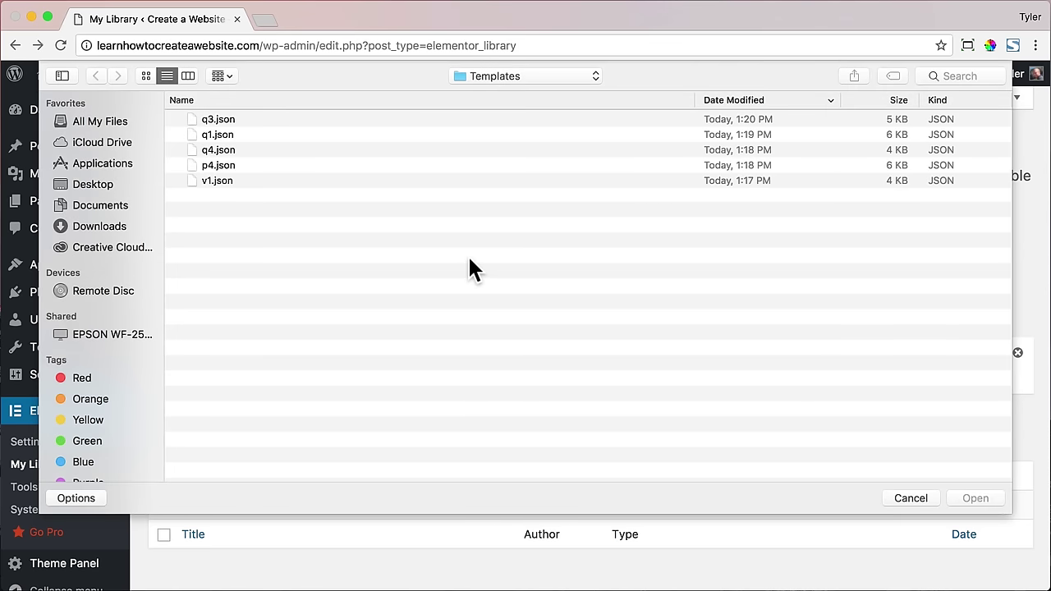
left_click(216, 123)
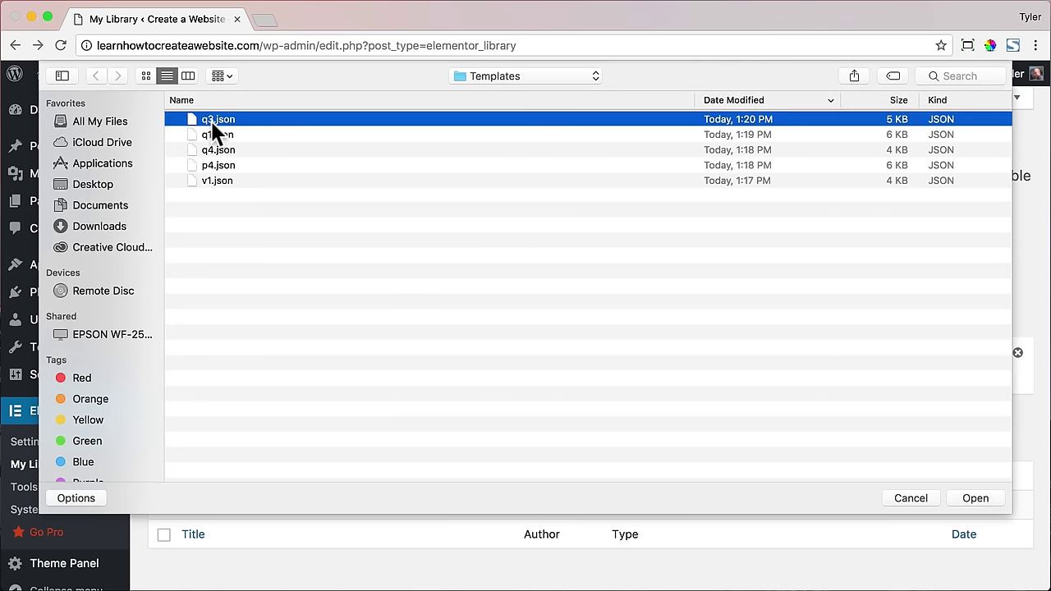
left_click(981, 496)
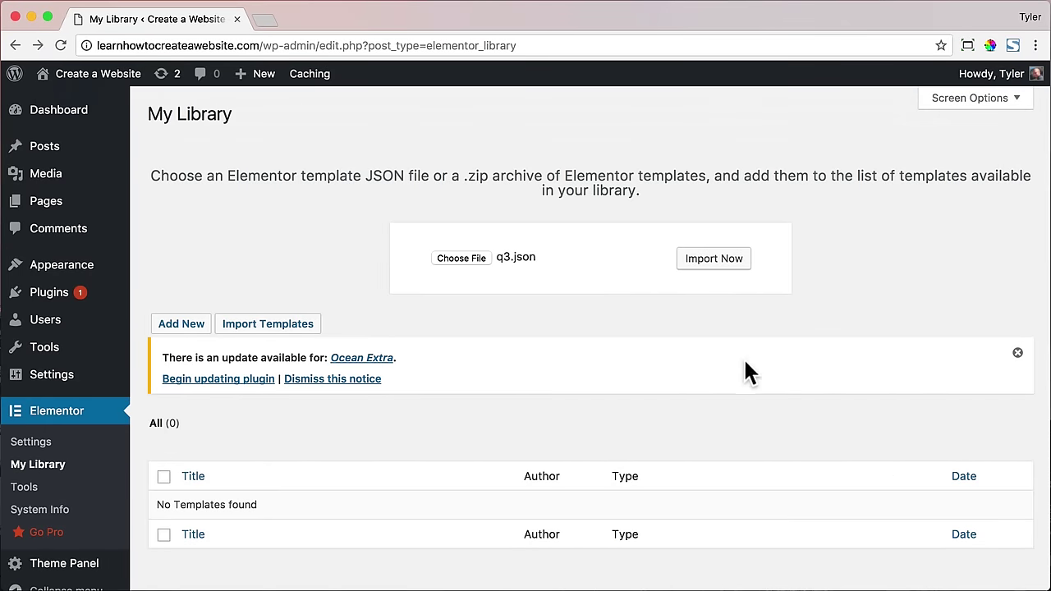
left_click(729, 261)
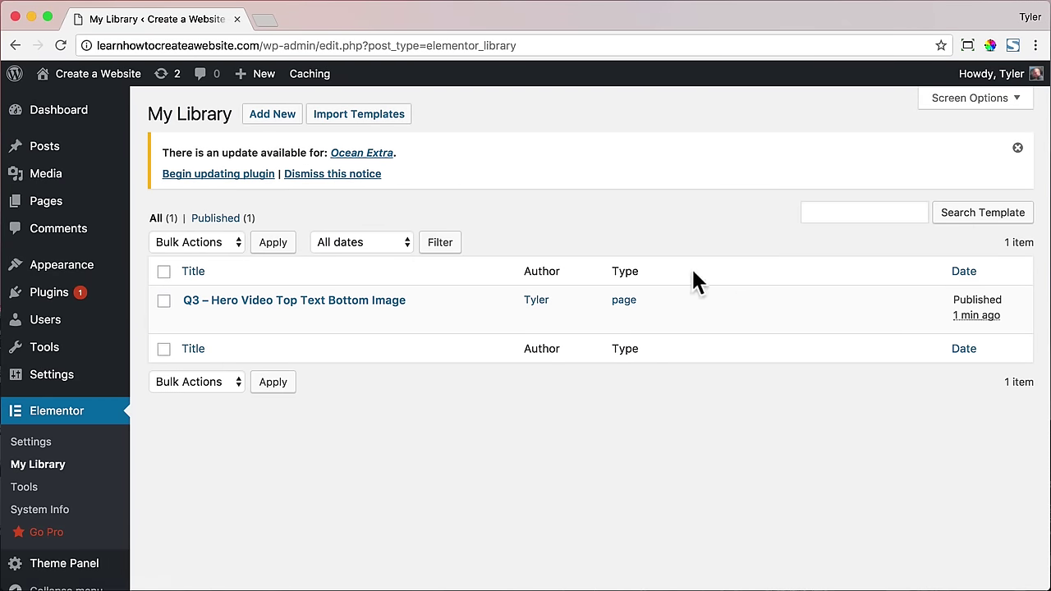
- Import the q1.json and v1.json template files as well
left_click(380, 116)
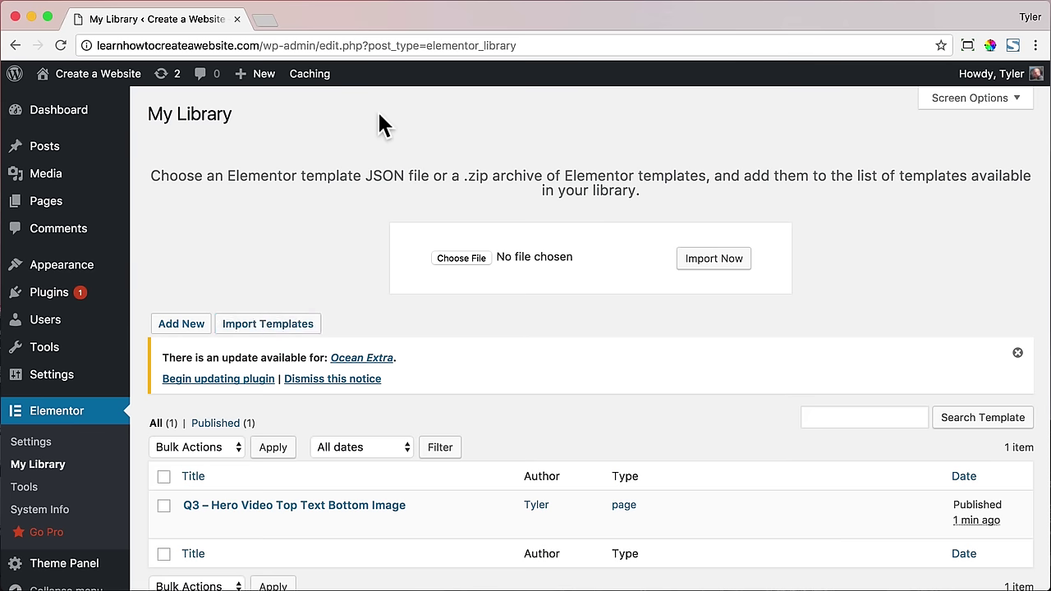
left_click(471, 258)
left_click(220, 135)
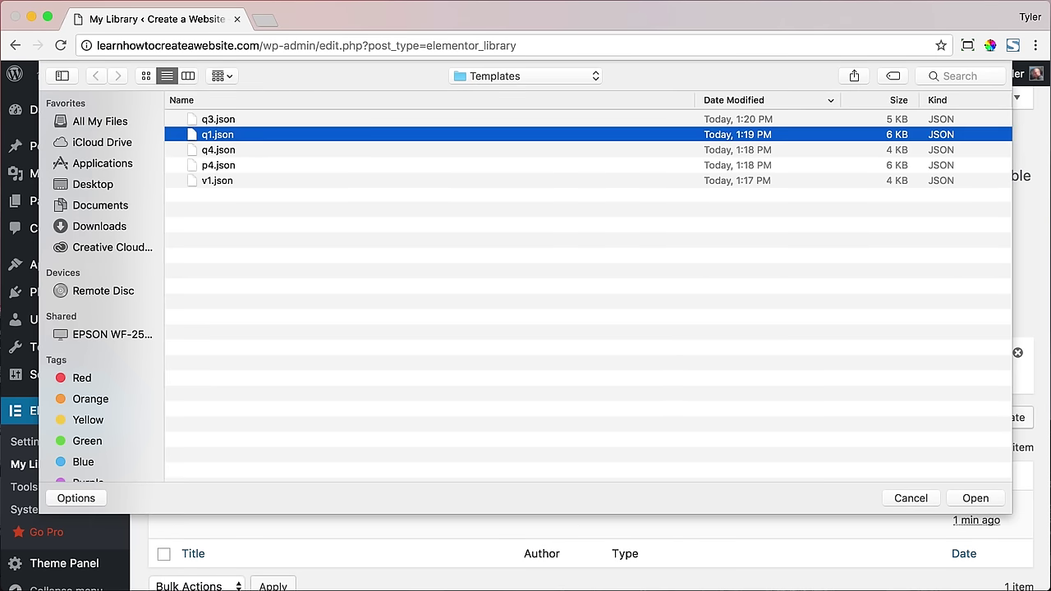
left_click(993, 498)
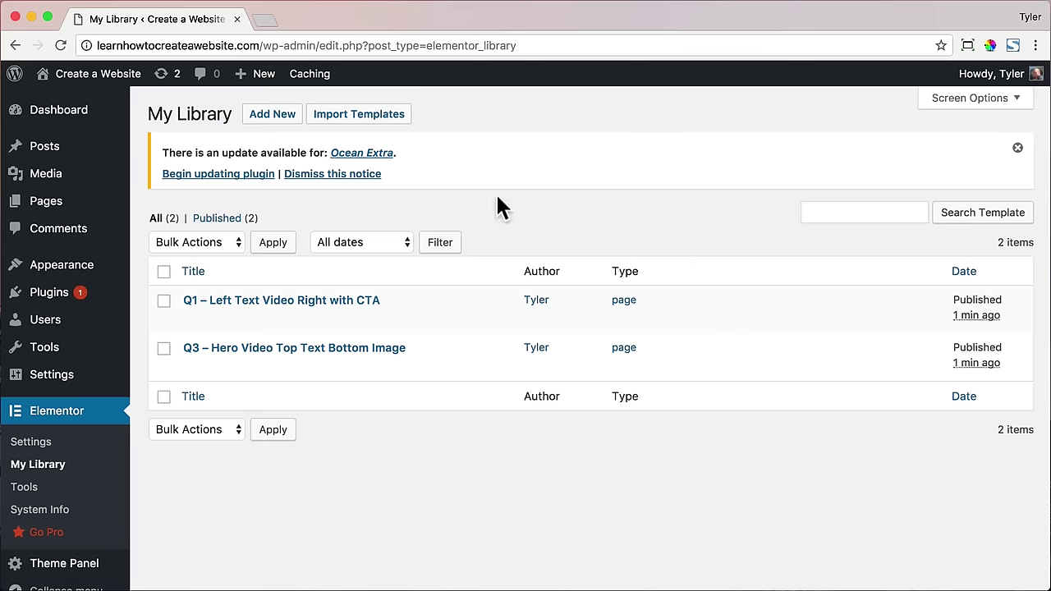
left_click(365, 123)
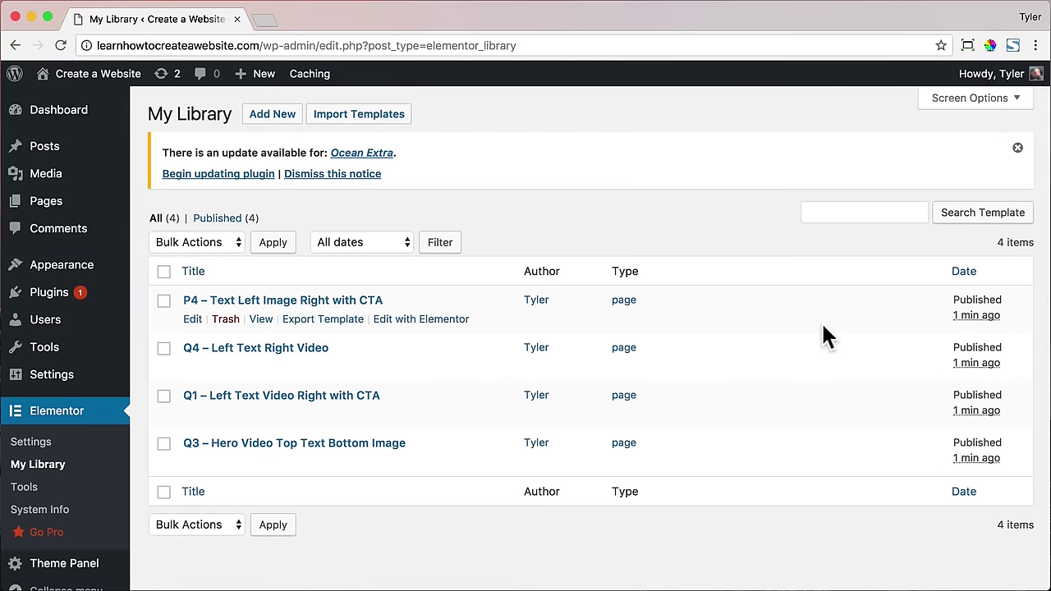
left_click(355, 112)
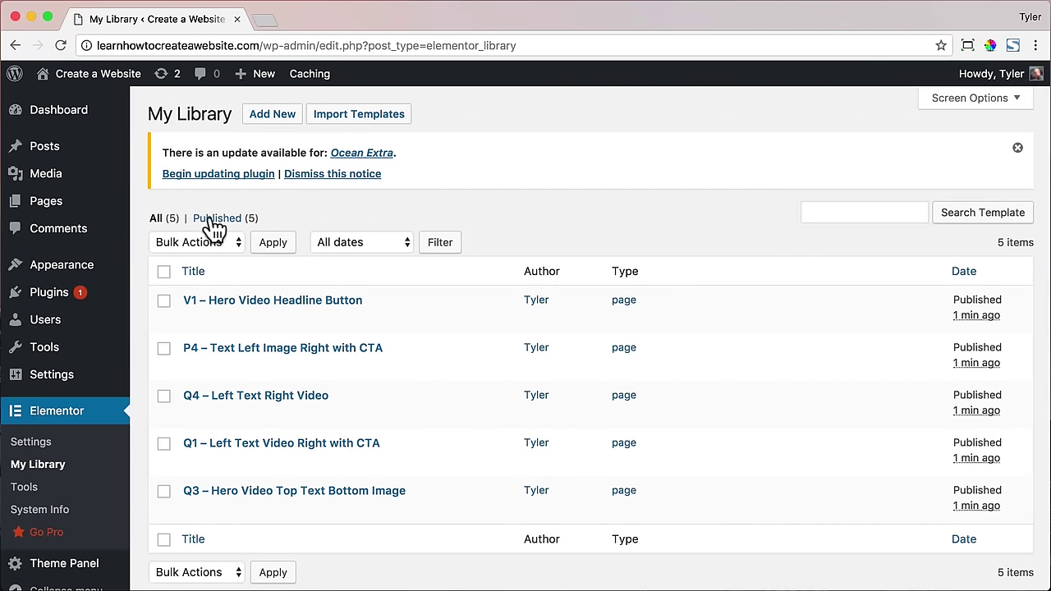
mouse_move(62, 215)
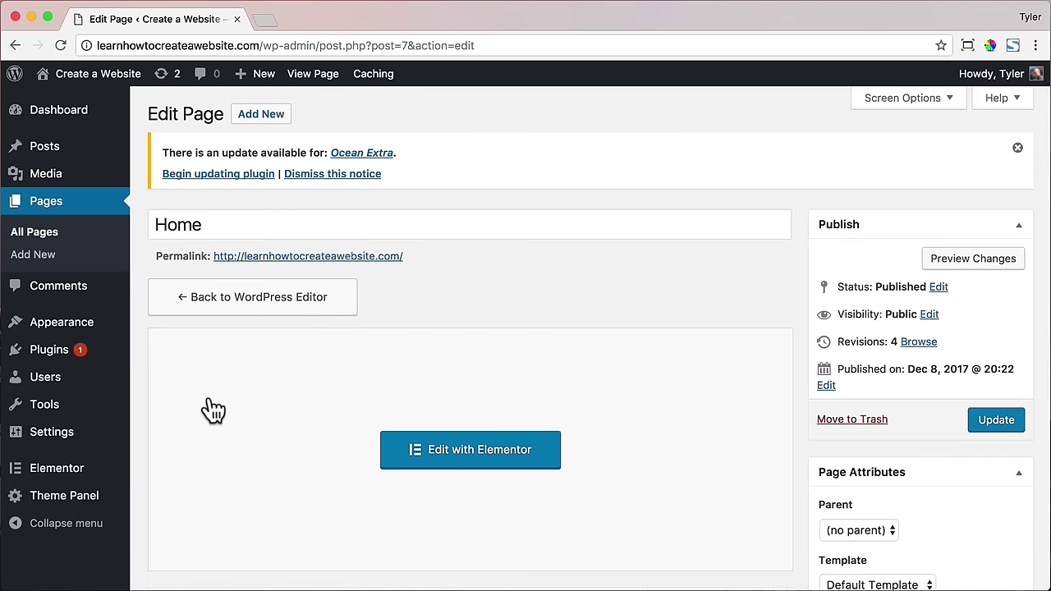
- Open the Home page in Elementor and insert the V1 template from My Templates
left_click(454, 457)
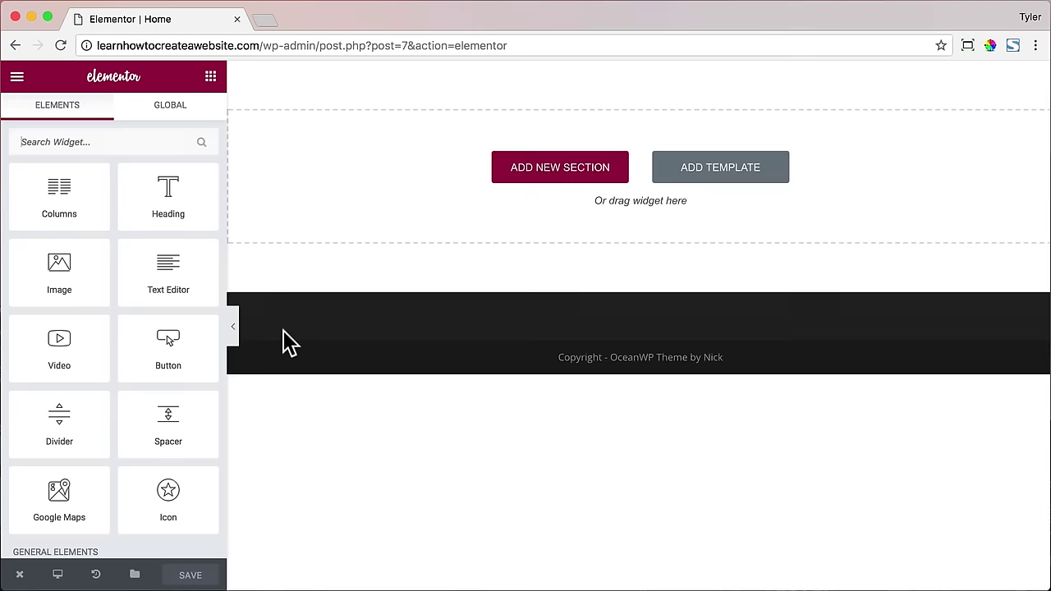
left_click(735, 172)
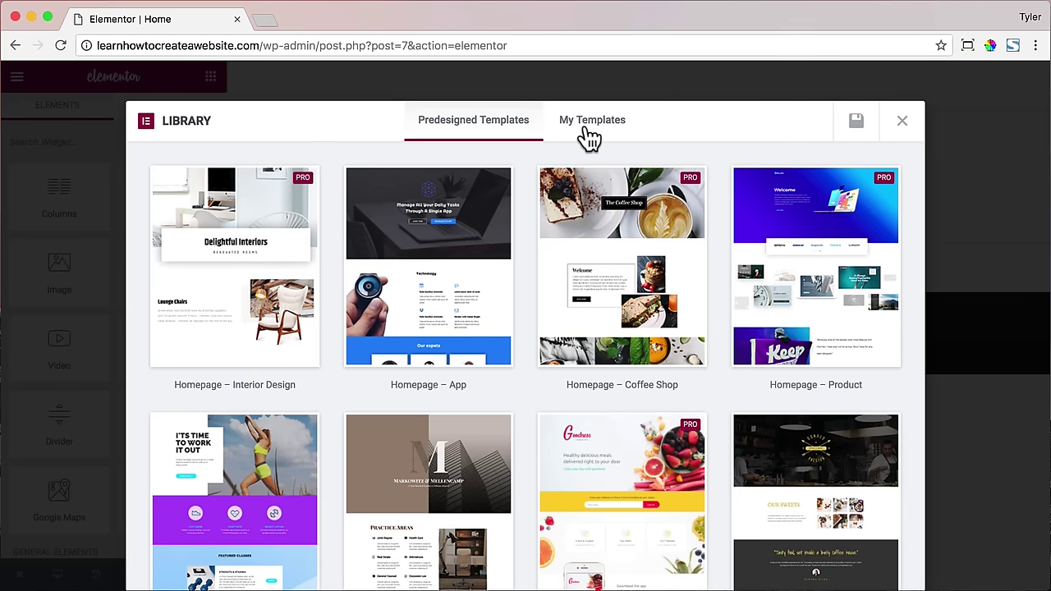
left_click(589, 134)
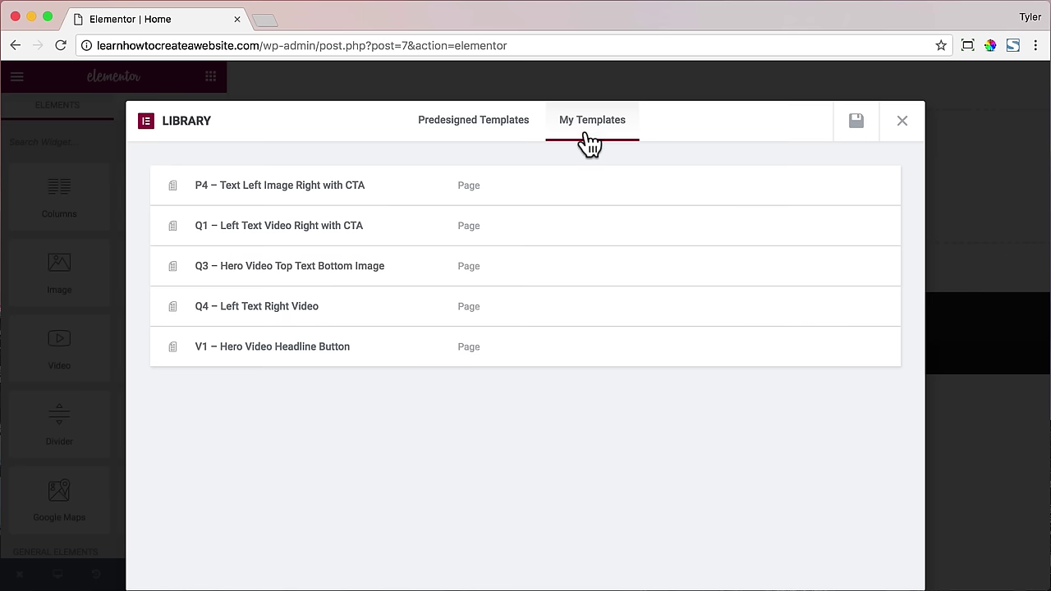
mouse_move(687, 359)
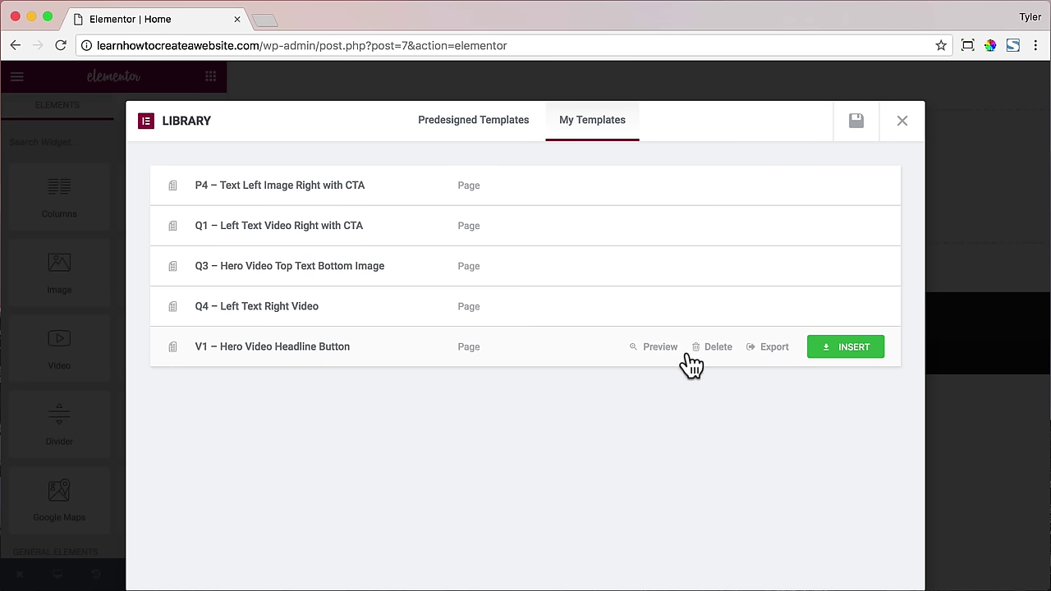
left_click(848, 353)
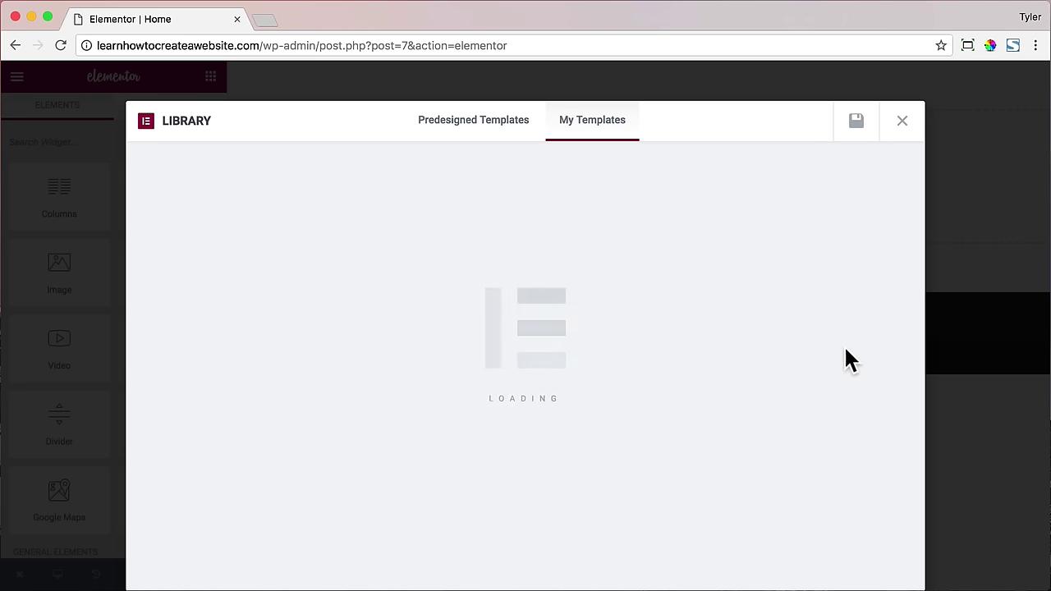
- Insert the P4 and Q4 templates below it
scroll(825, 337, "down", 5)
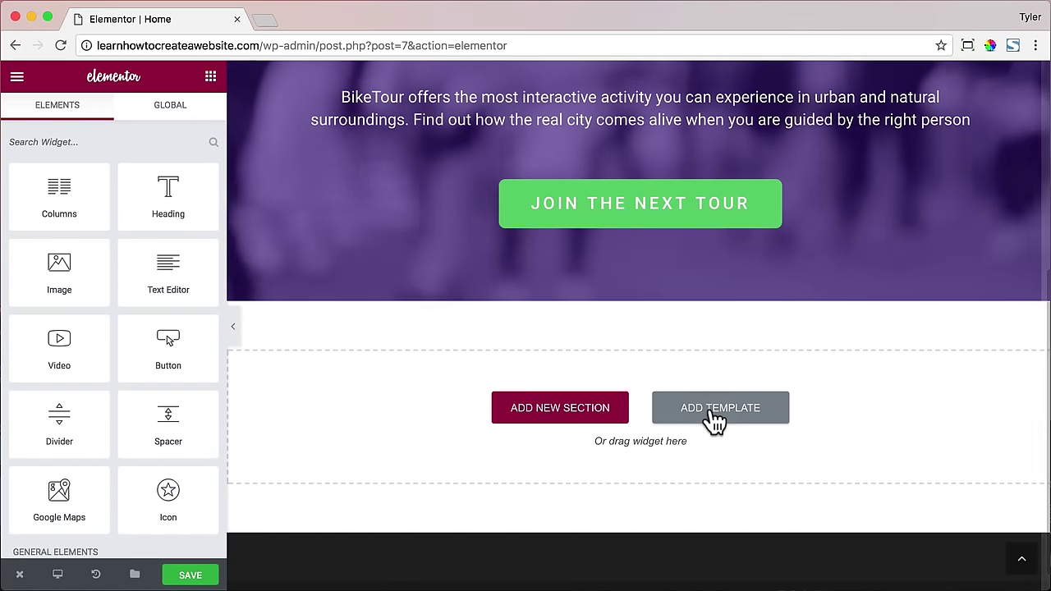
left_click(711, 418)
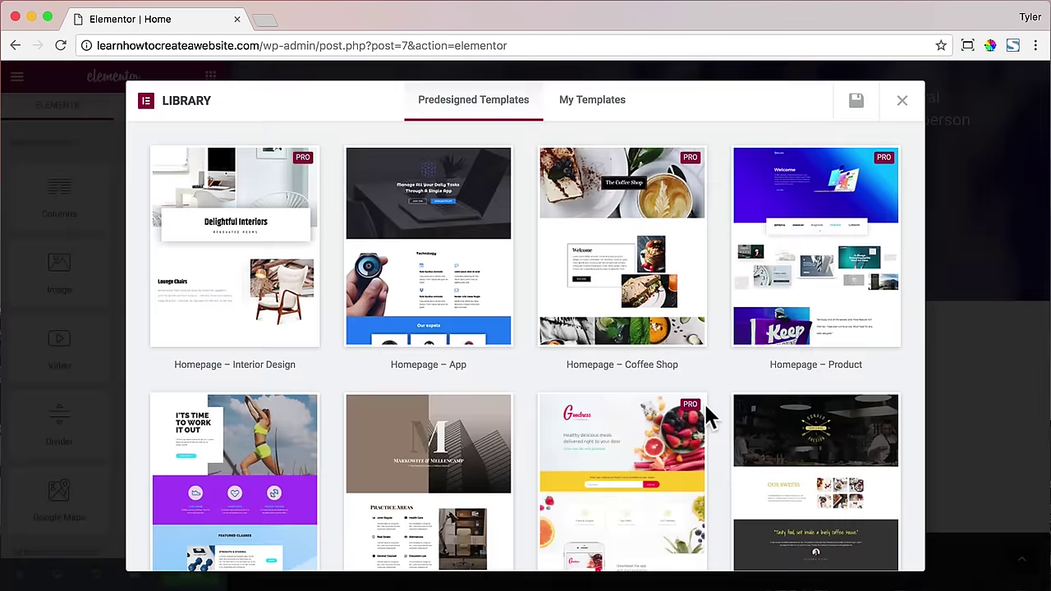
left_click(605, 103)
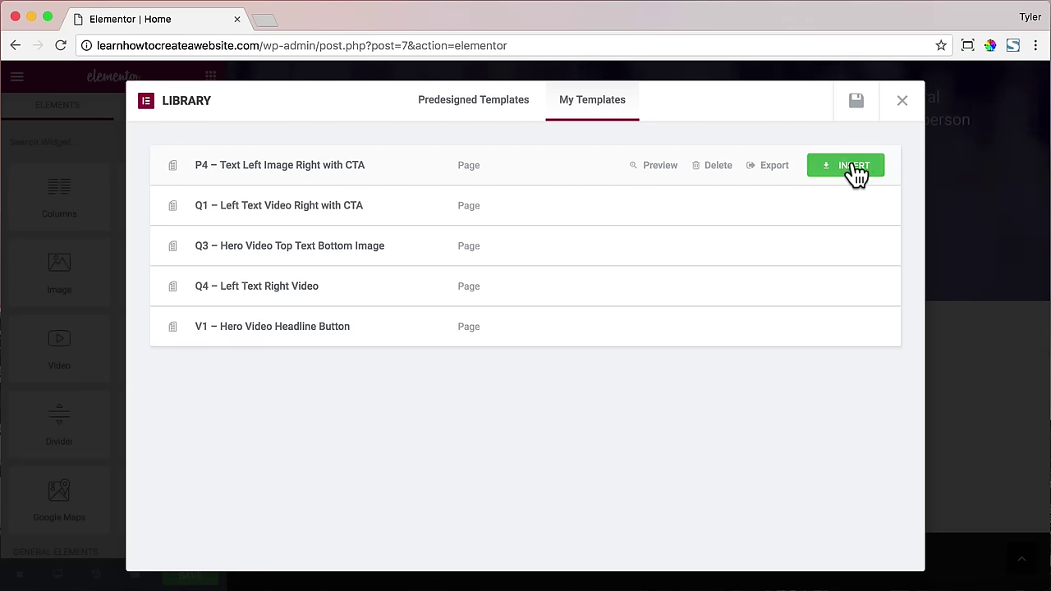
left_click(852, 173)
scroll(820, 287, "down", 10)
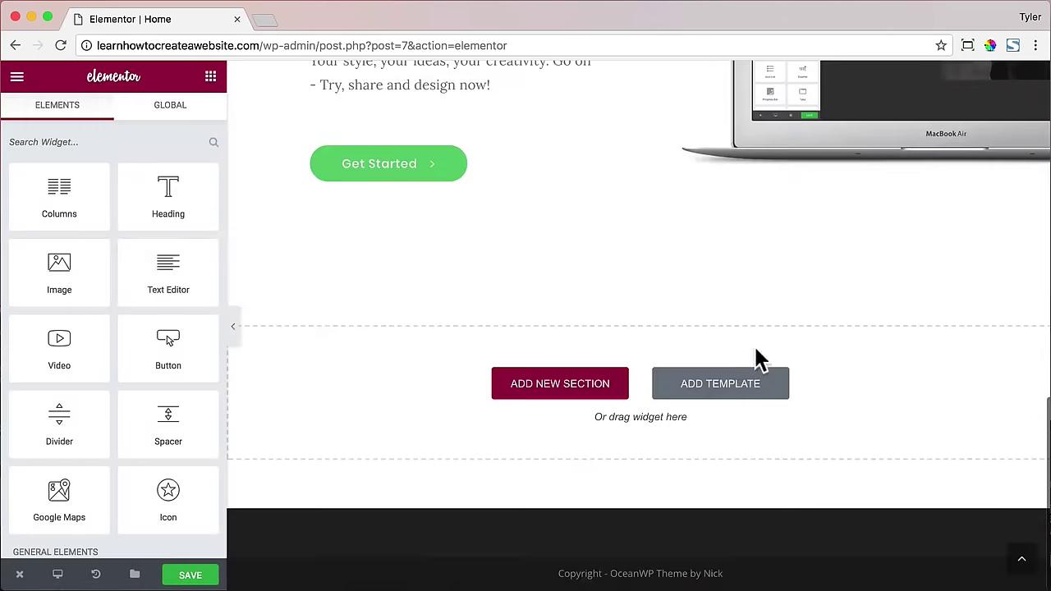
left_click(715, 389)
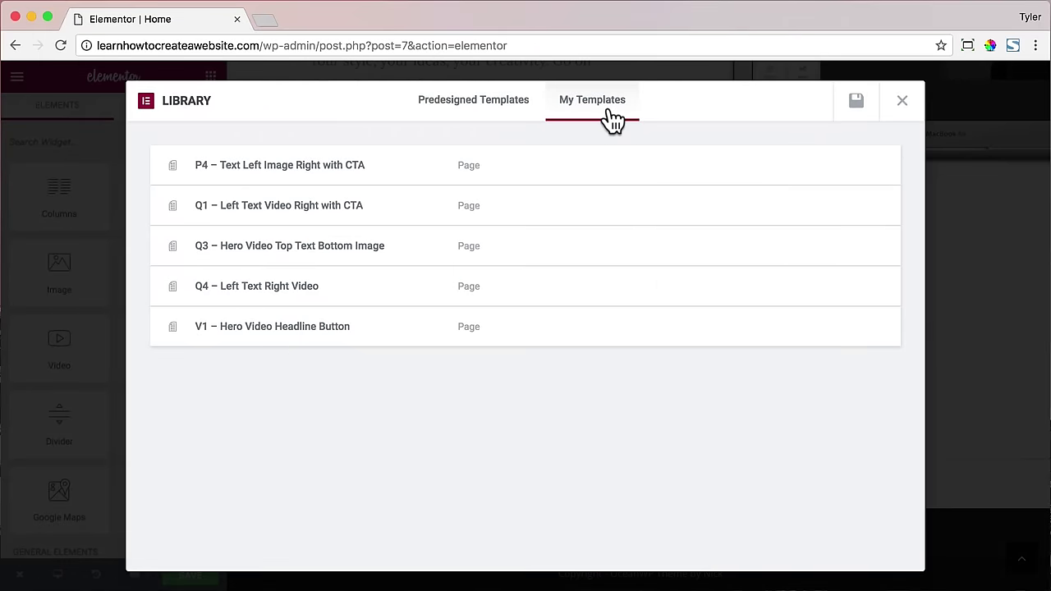
left_click(830, 284)
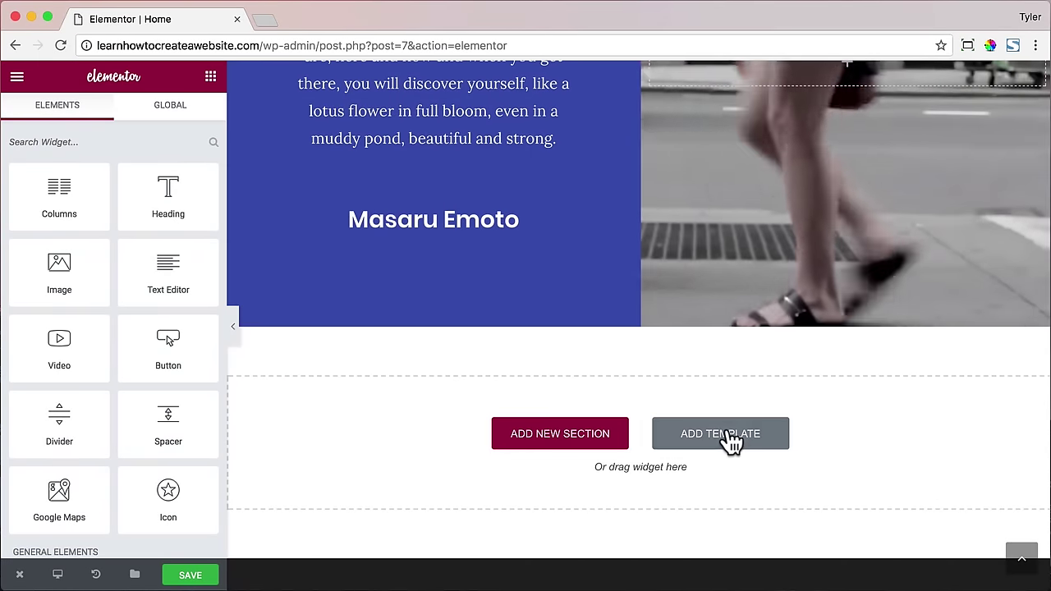
- Insert the Q1 and Q3 templates at the bottom of the page
left_click(729, 439)
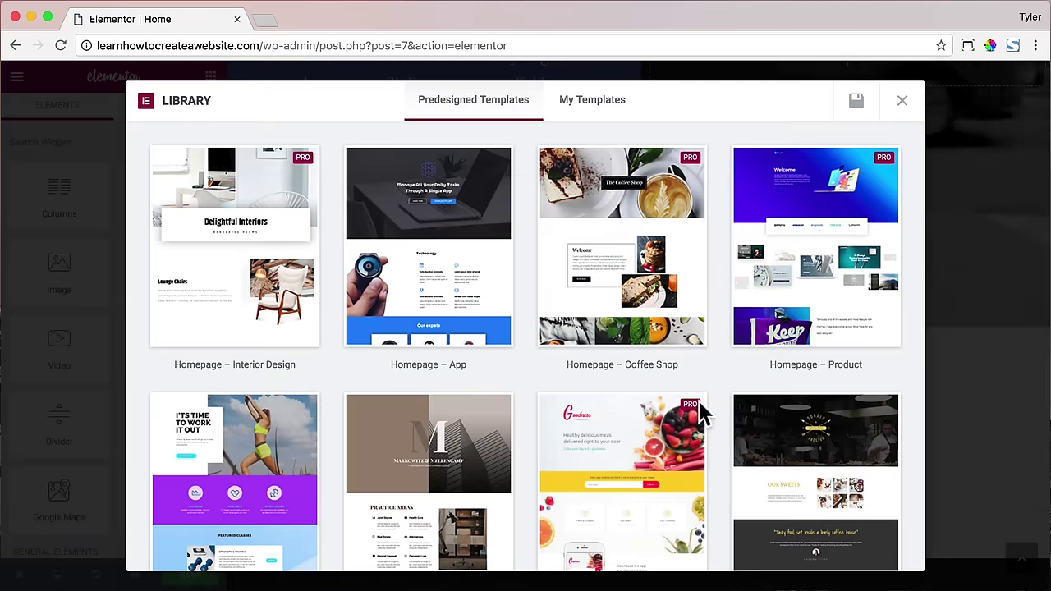
left_click(592, 105)
left_click(828, 205)
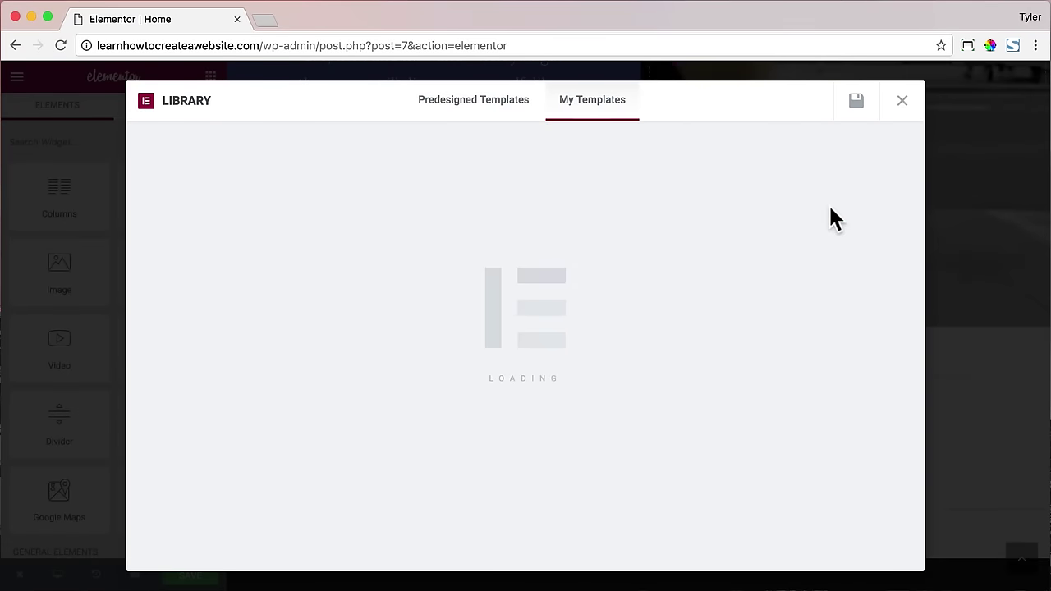
scroll(829, 207, "down", 6)
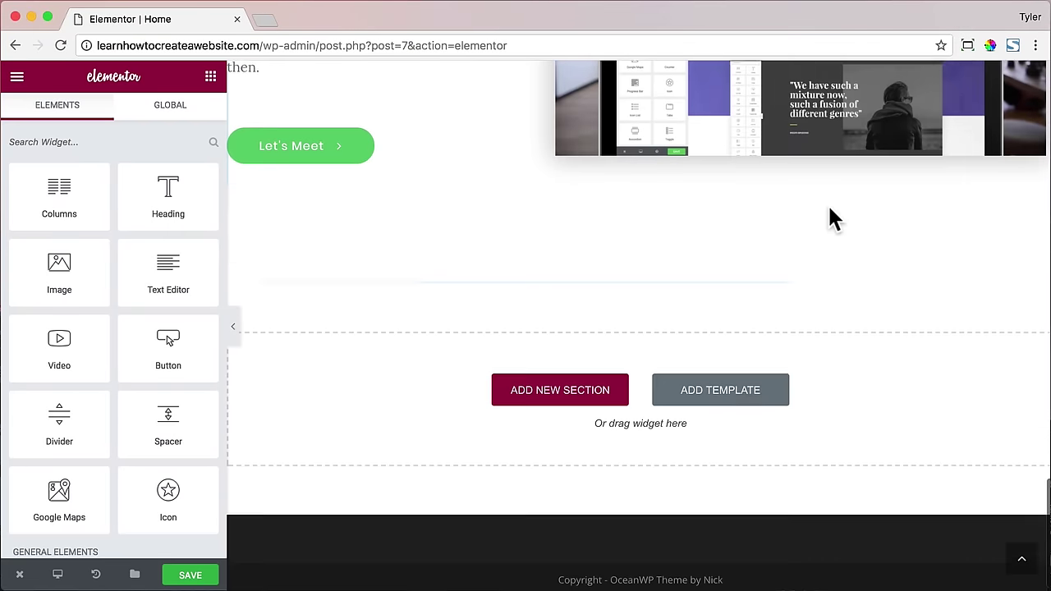
left_click(743, 387)
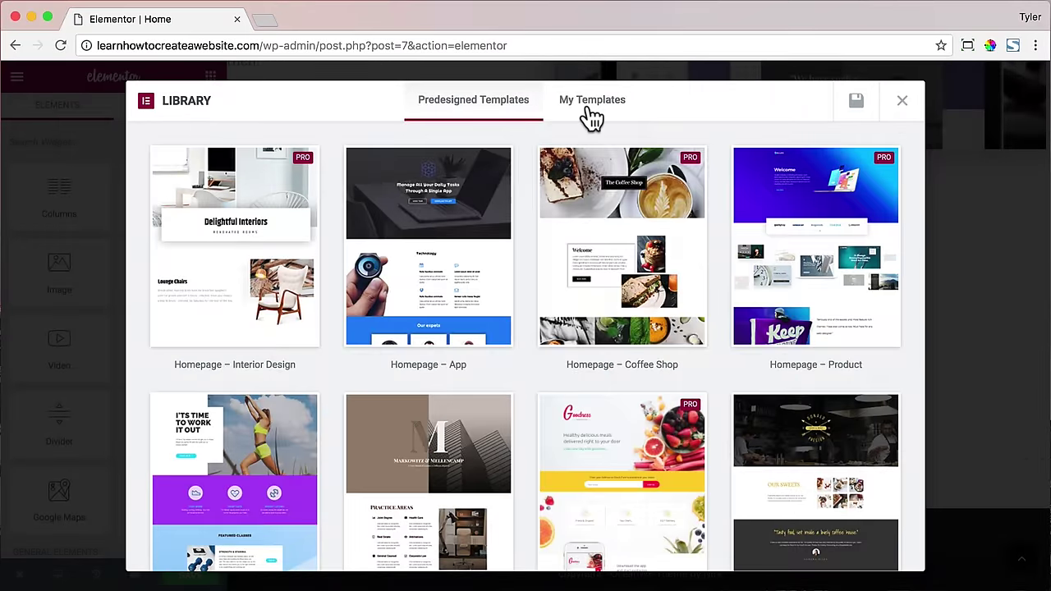
left_click(589, 113)
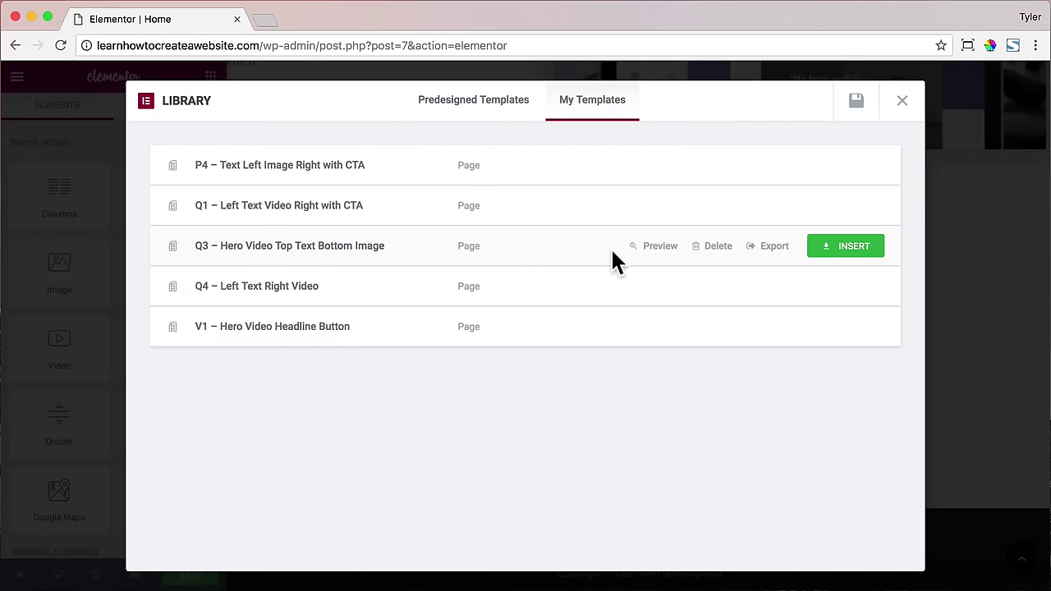
left_click(845, 246)
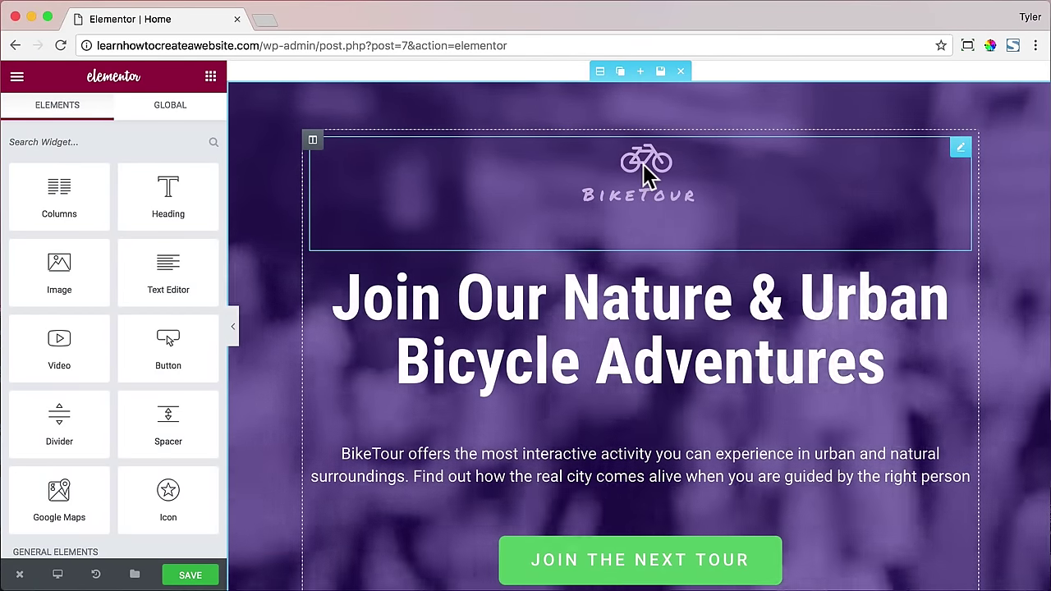
- Delete the BikeTour logo section and the spacer below the hero heading
scroll(661, 172, "down", 3)
scroll(659, 175, "up", 3)
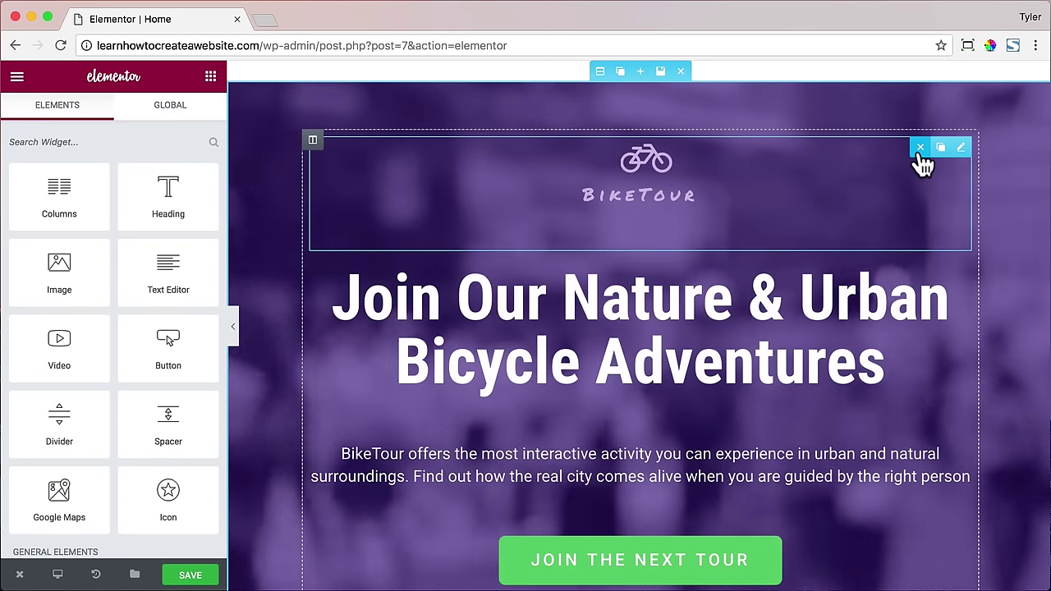
left_click(920, 147)
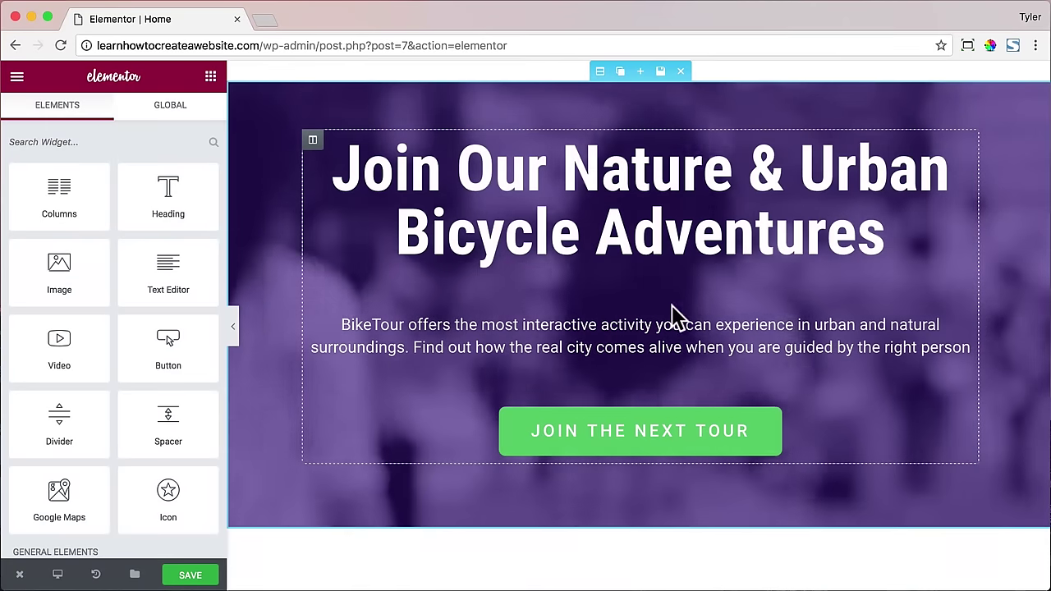
left_click(706, 297)
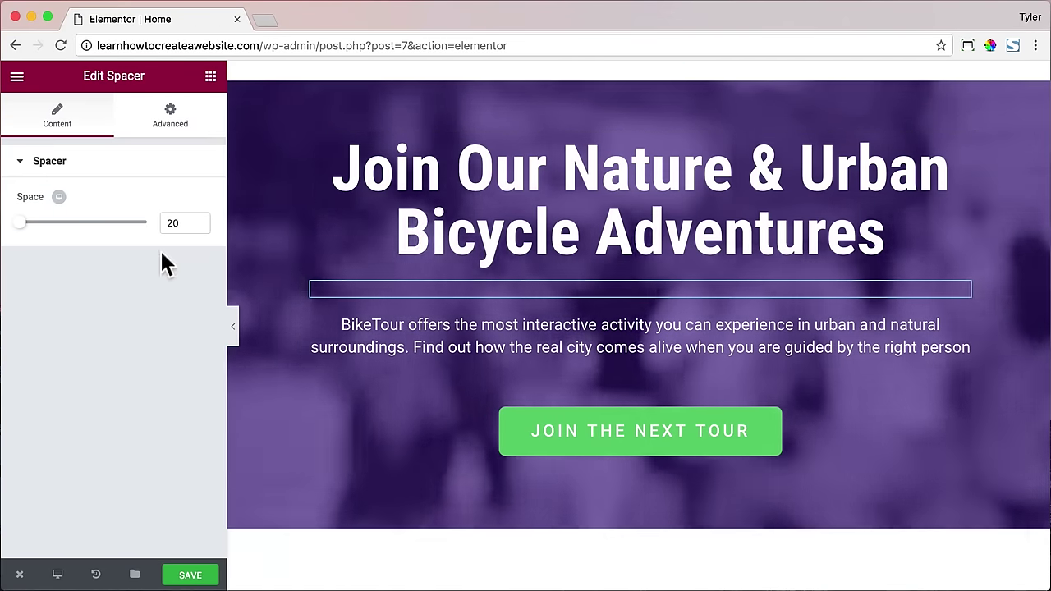
left_click_drag(22, 225, 29, 225)
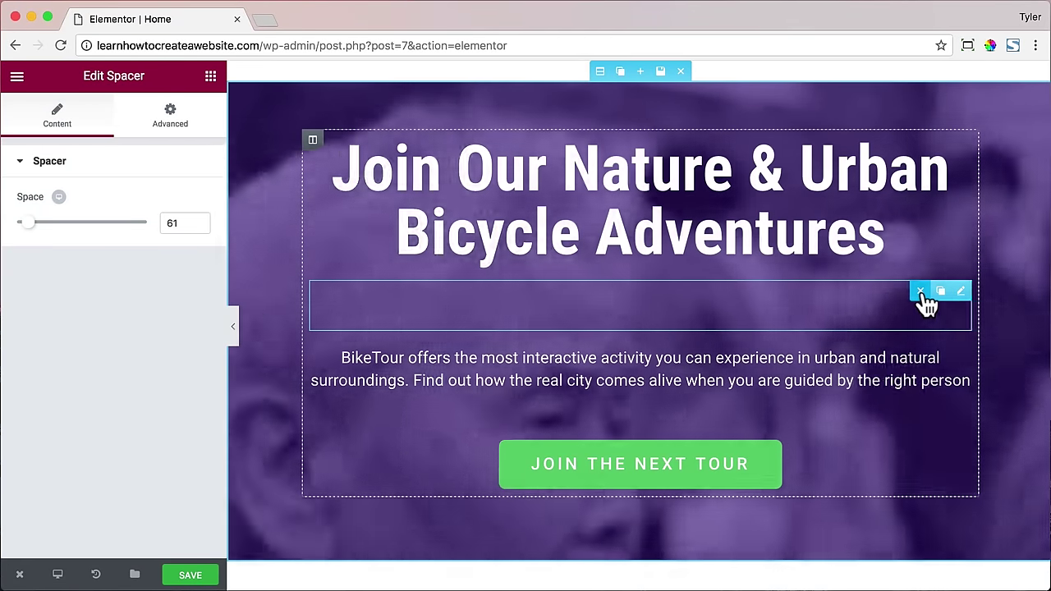
left_click(928, 300)
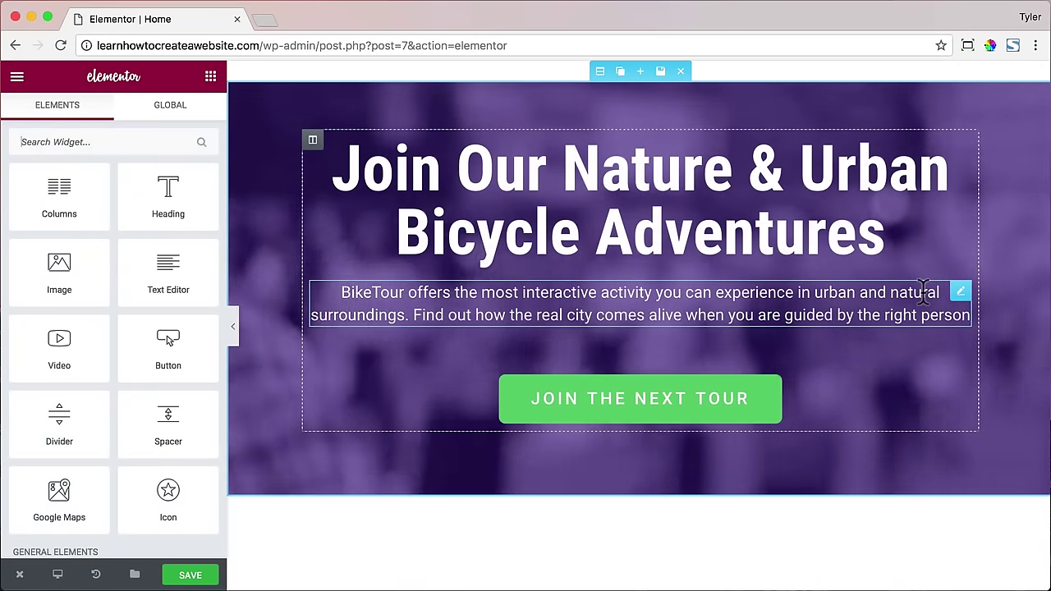
- Change the hero heading text to 'LOVE WHAT YOU DO'
left_click(803, 241)
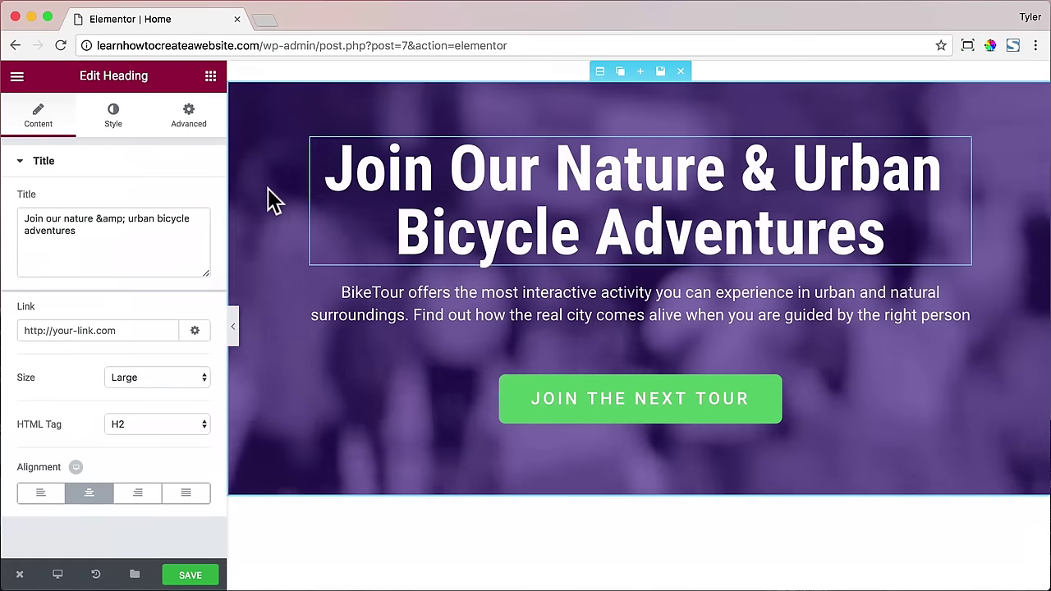
triple_click(117, 240)
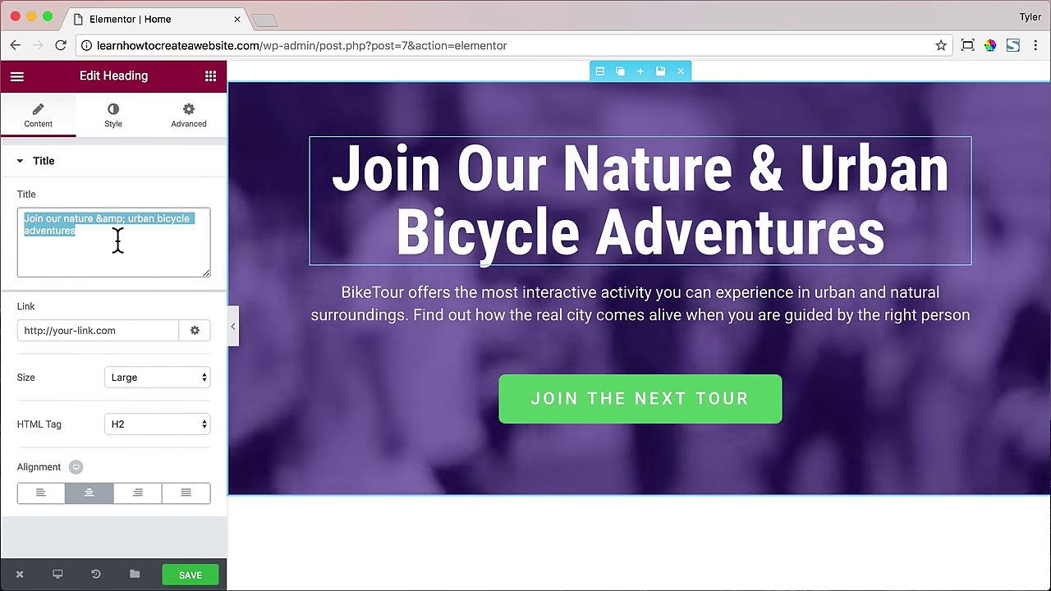
type("LOVE WHAT YOU DO")
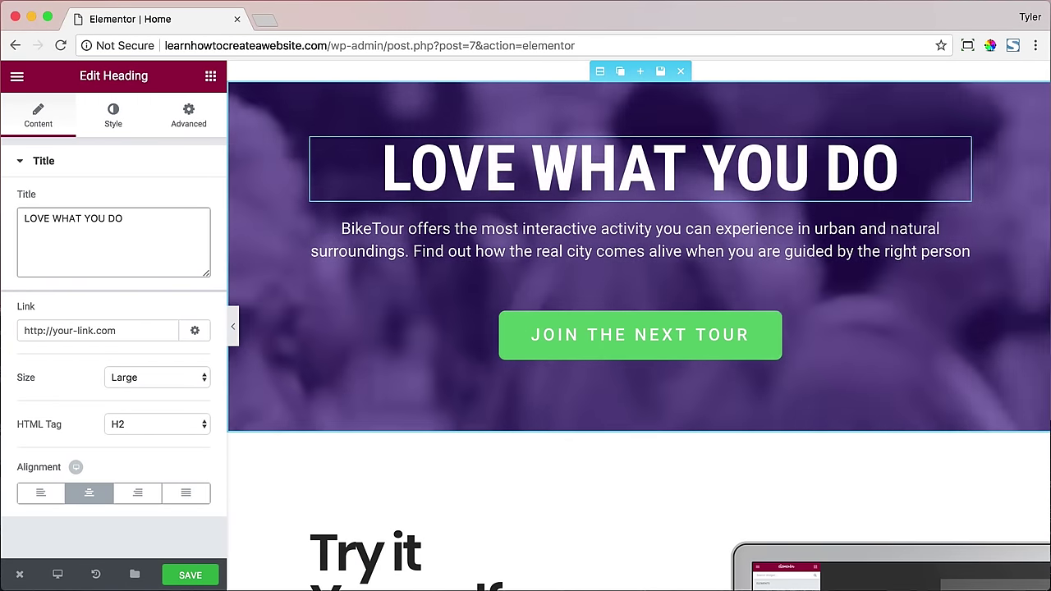
- Replace the subtitle with 'Create a website and start your business so you can do what you really love'
left_click(605, 240)
triple_click(82, 222)
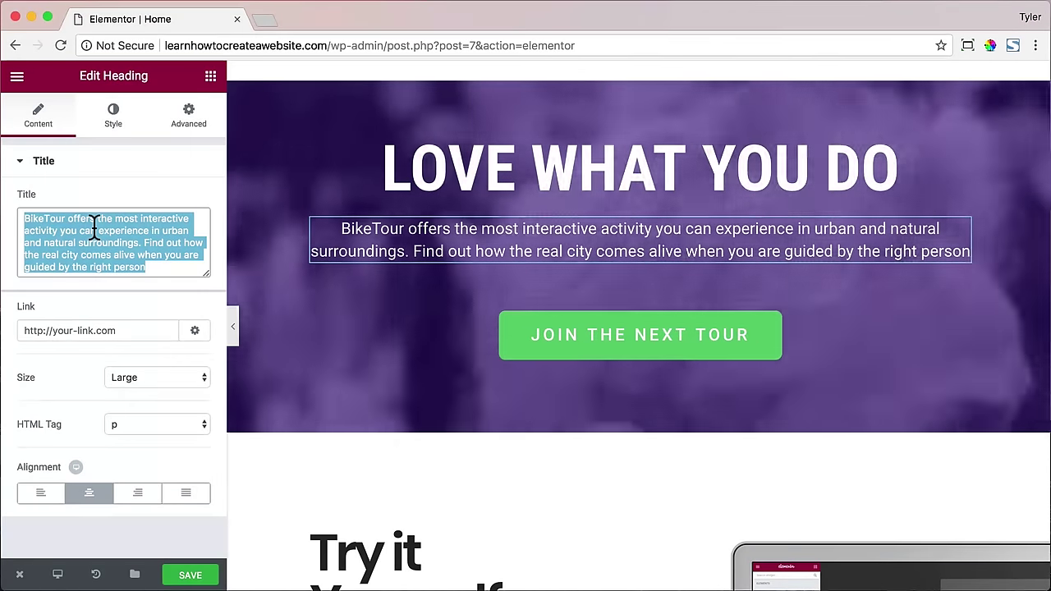
type("Create a website a")
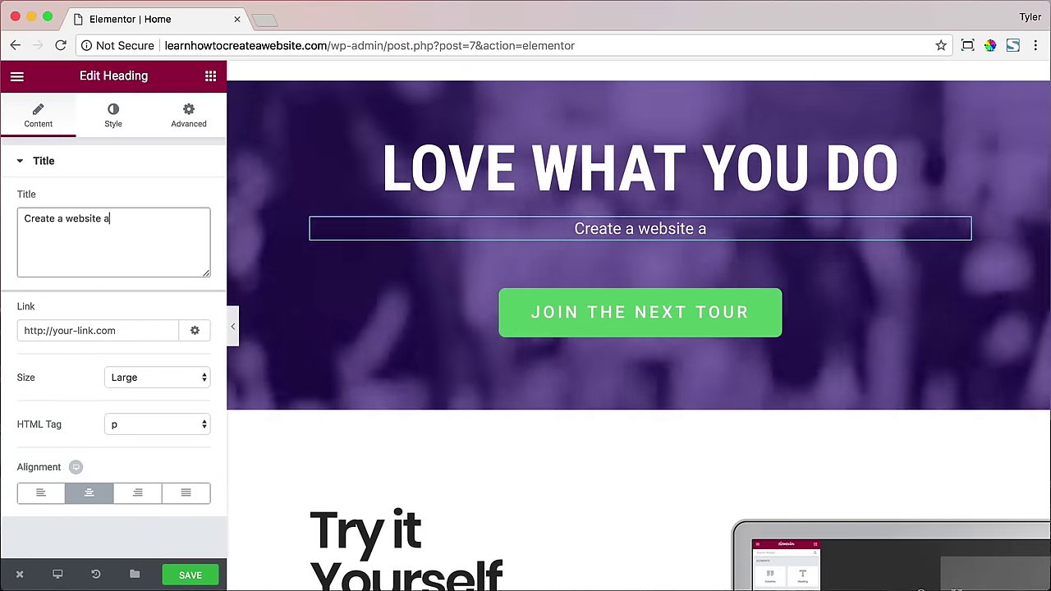
type("nd start your business so you can do what you really love")
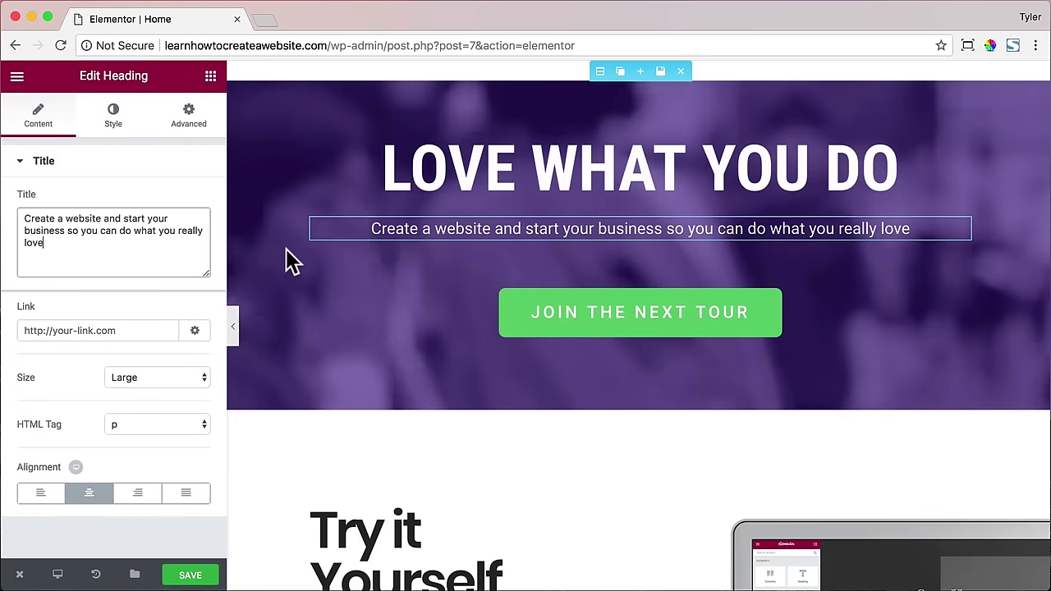
- Set the JOIN THE NEXT TOUR button's link to /about
left_click(582, 319)
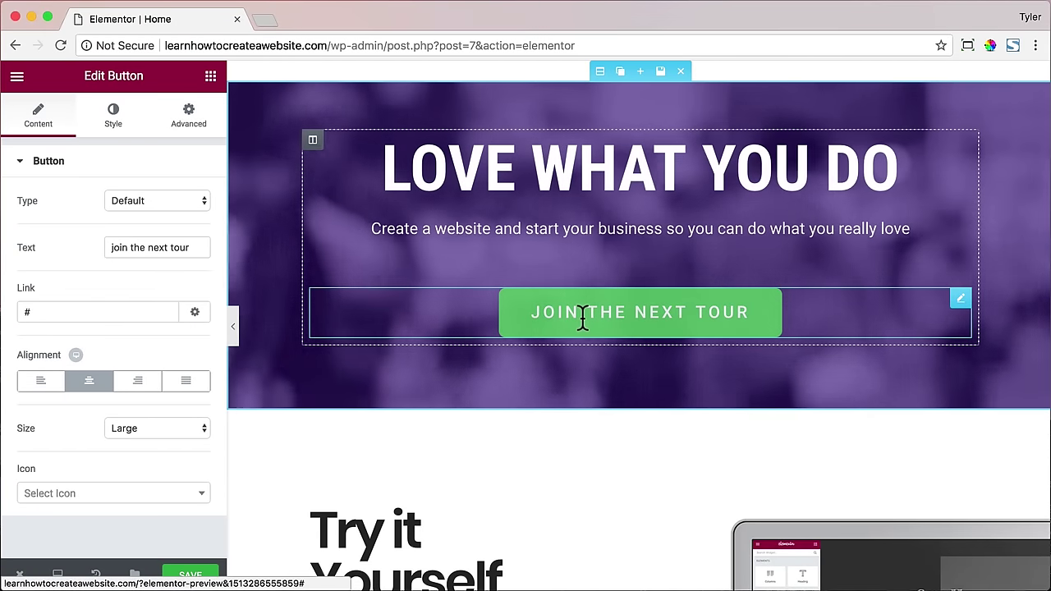
left_click_drag(63, 312, 16, 321)
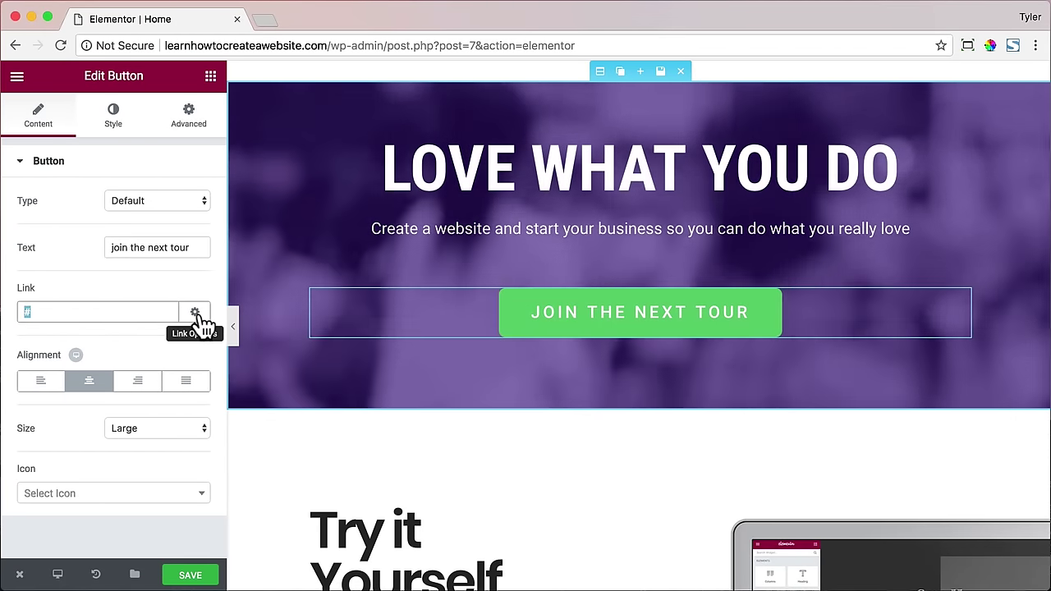
type("/about")
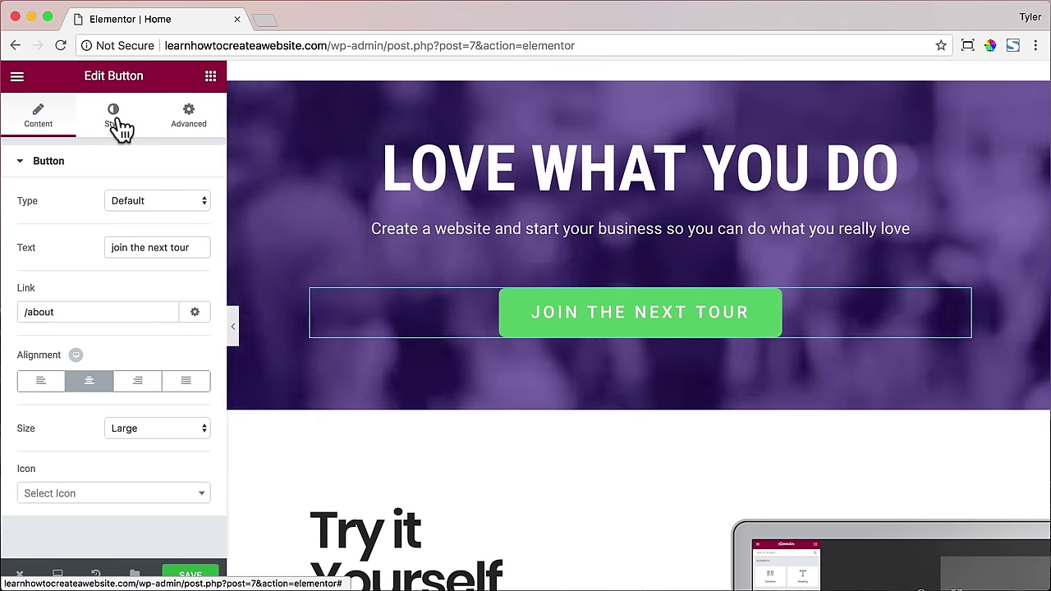
- Make the button's background colour fully transparent
left_click(115, 119)
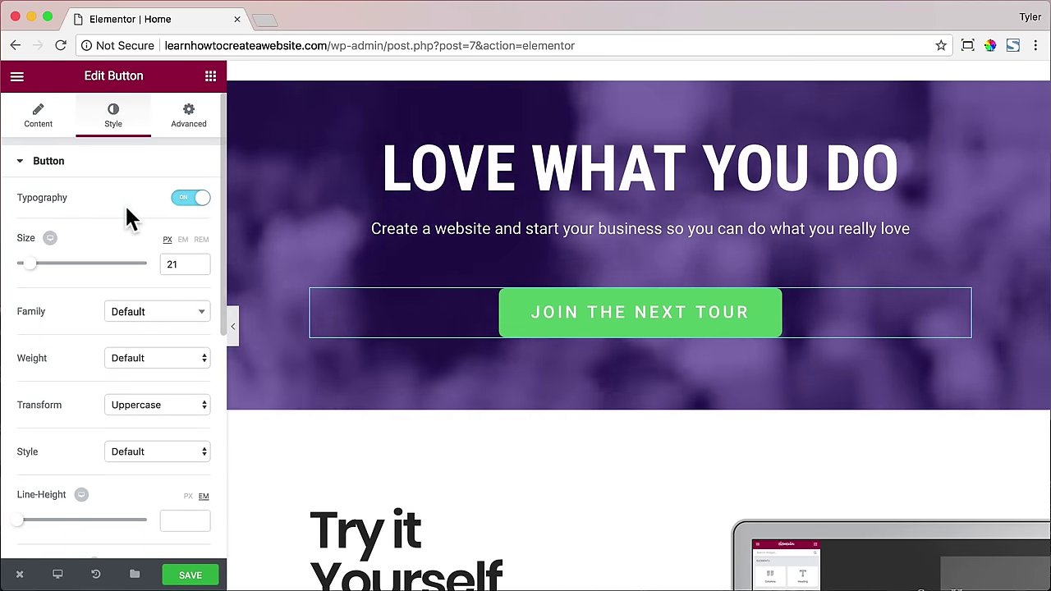
scroll(126, 206, "down", 1)
scroll(126, 210, "down", 5)
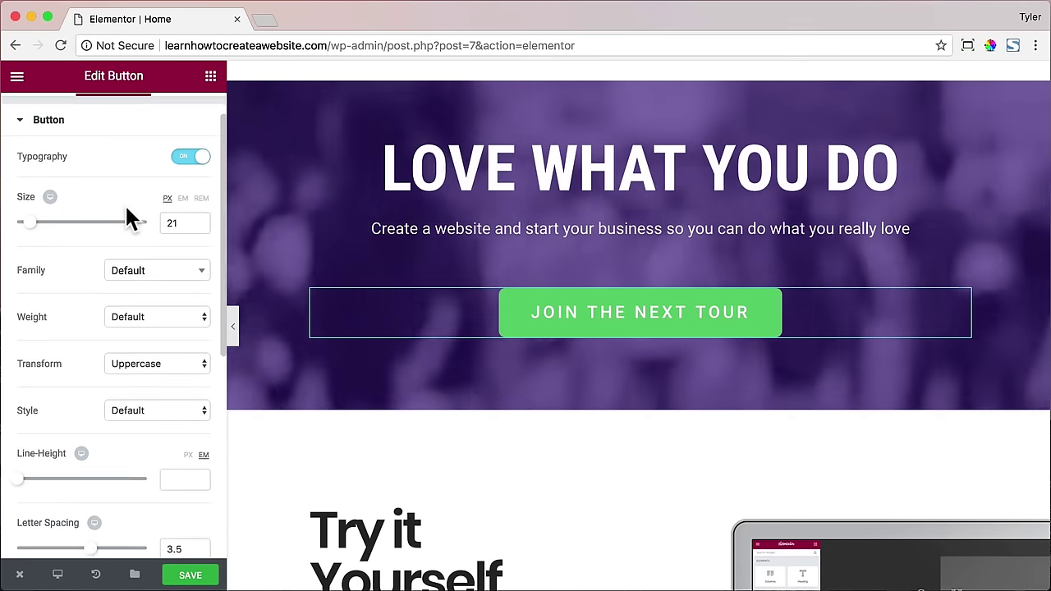
scroll(124, 204, "down", 6)
left_click(176, 373)
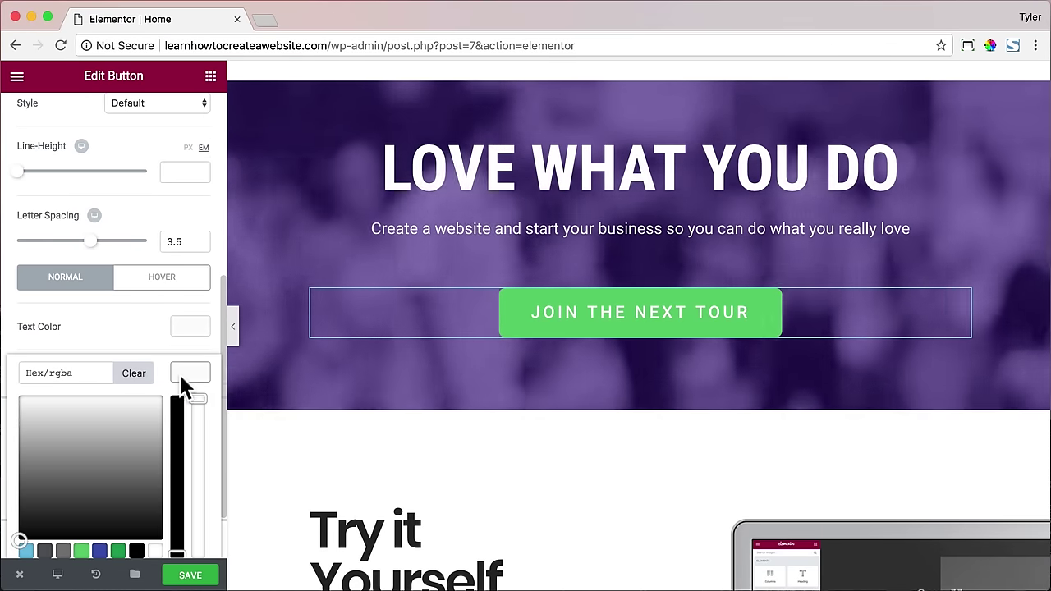
scroll(150, 410, "down", 2)
left_click_drag(198, 368, 189, 548)
left_click(85, 321)
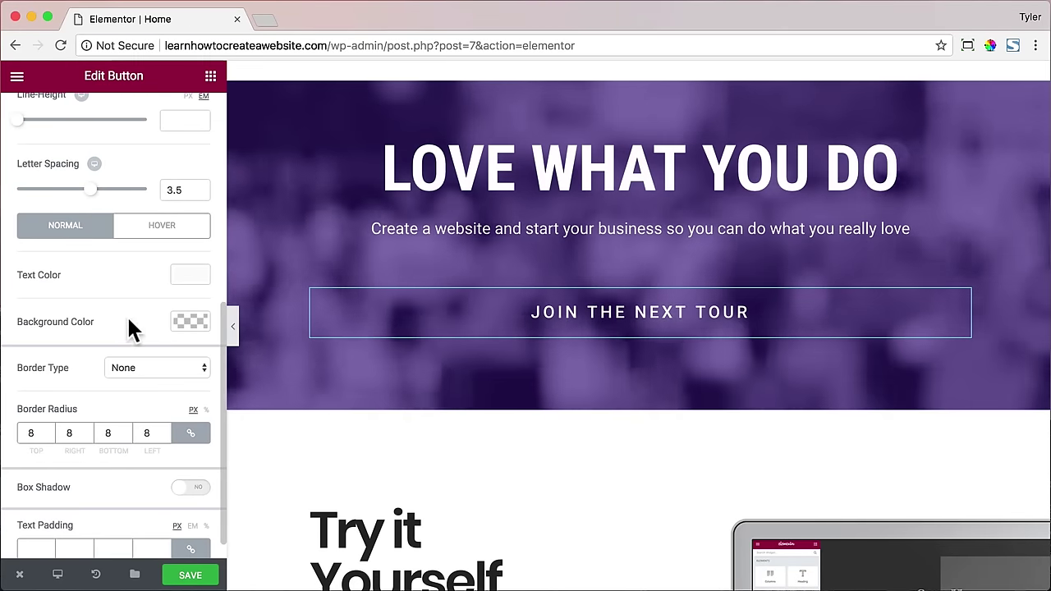
scroll(172, 338, "down", 1)
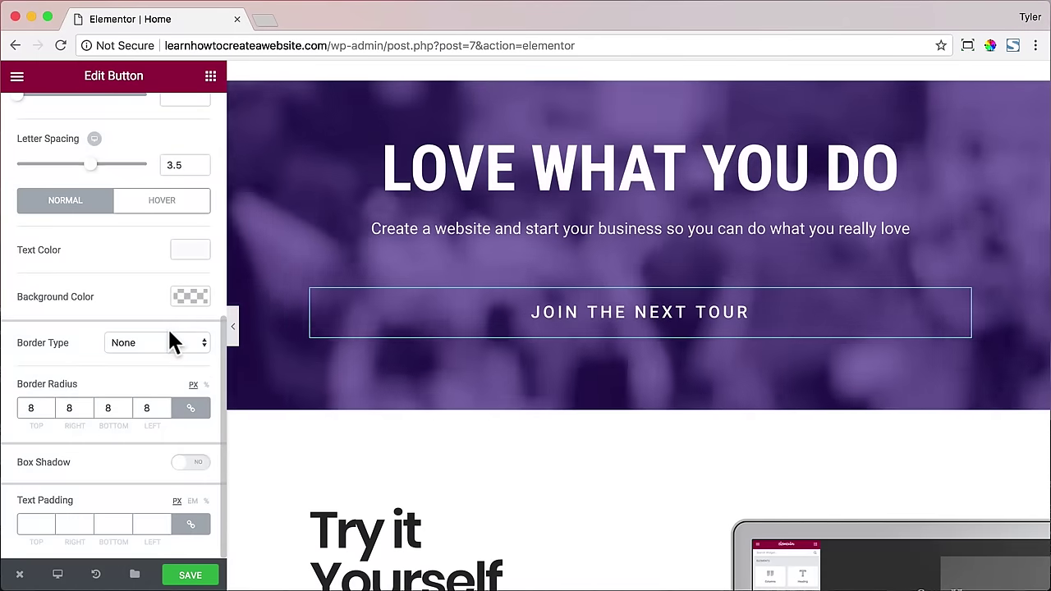
scroll(172, 343, "up", 1)
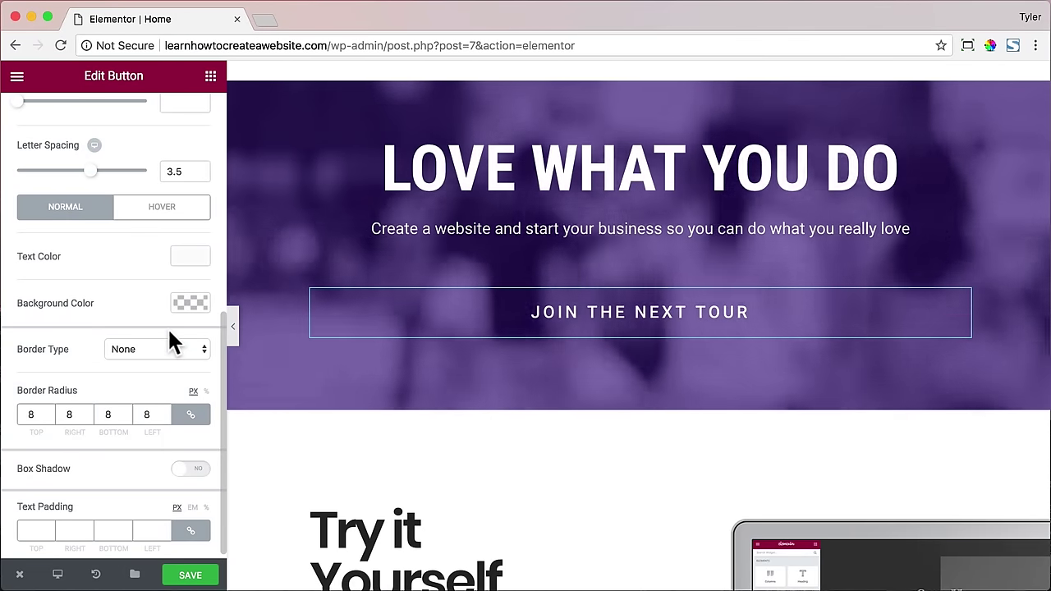
- Give the button a solid border 2 px wide
left_click(161, 349)
left_click(152, 362)
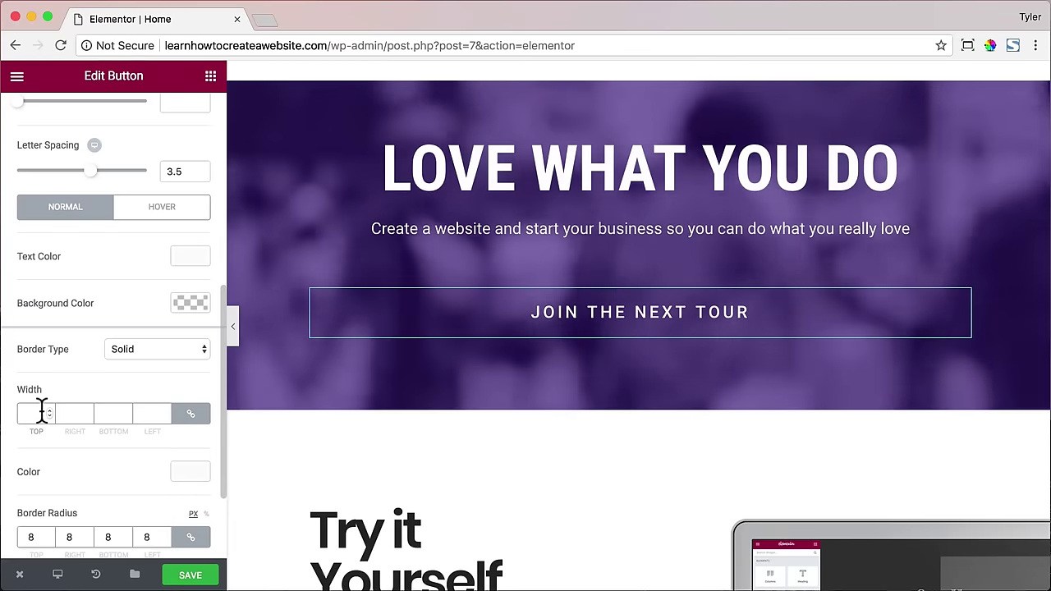
left_click(41, 412)
type("2")
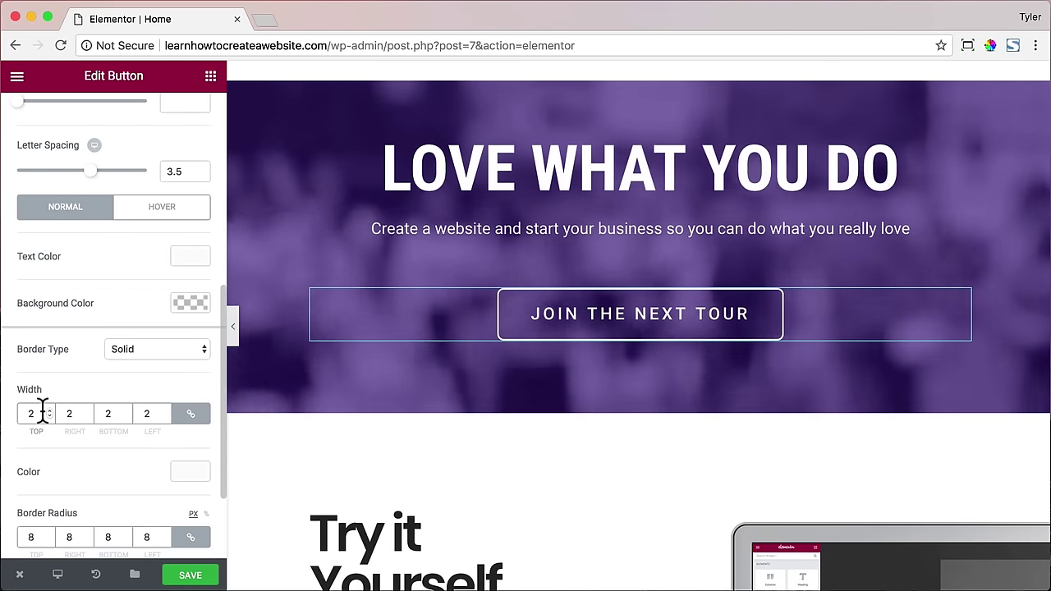
scroll(148, 353, "down", 3)
scroll(148, 352, "up", 1)
scroll(148, 353, "down", 2)
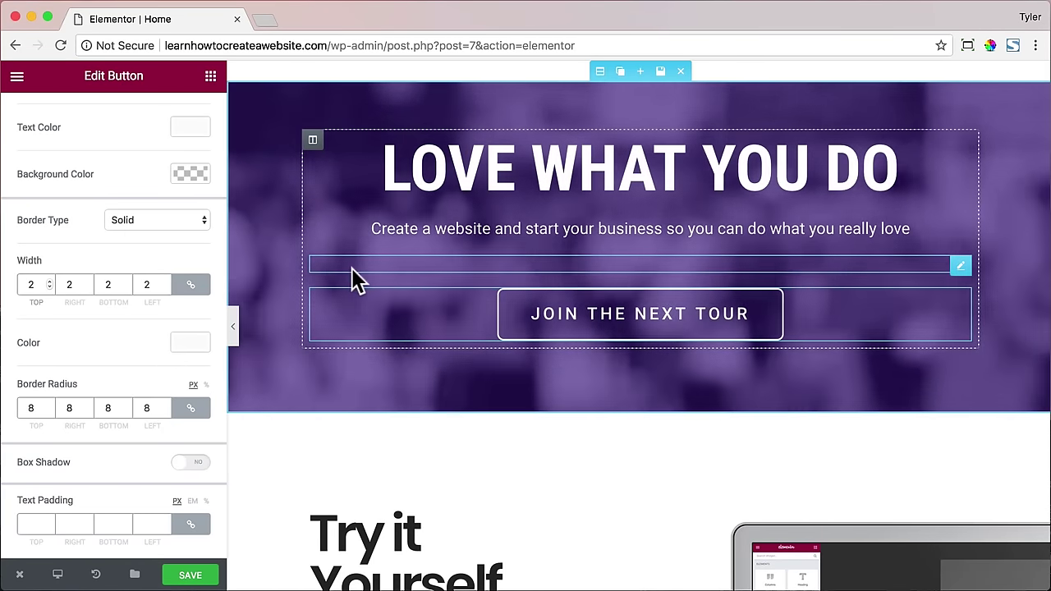
- Style the 'LOVE WHAT YOU DO' heading in Permanent Marker, 94 px, line height 1, letter spacing 0.7
left_click(435, 170)
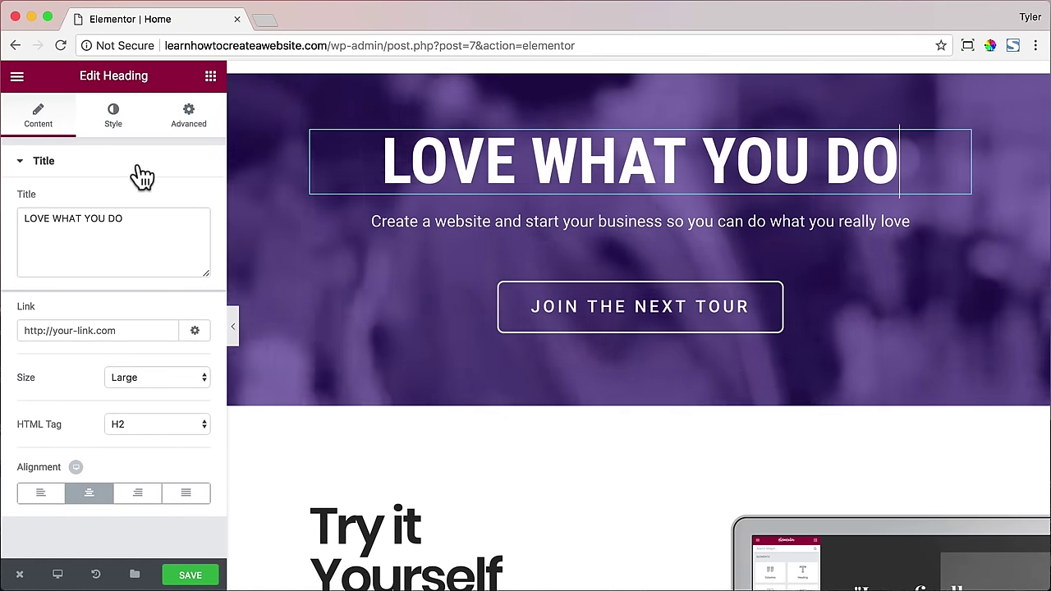
left_click(114, 127)
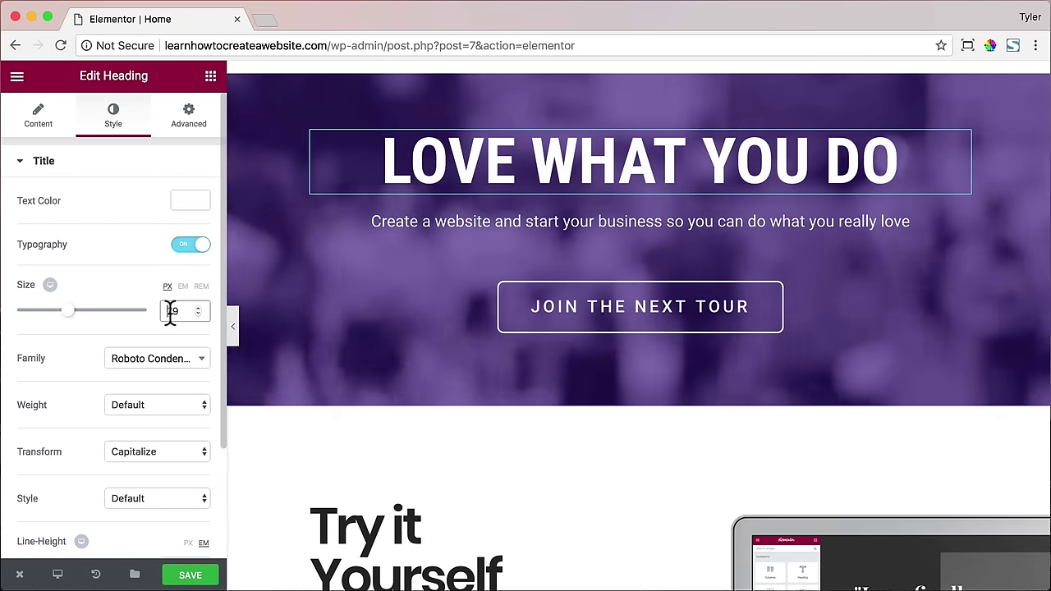
left_click_drag(79, 311, 81, 312)
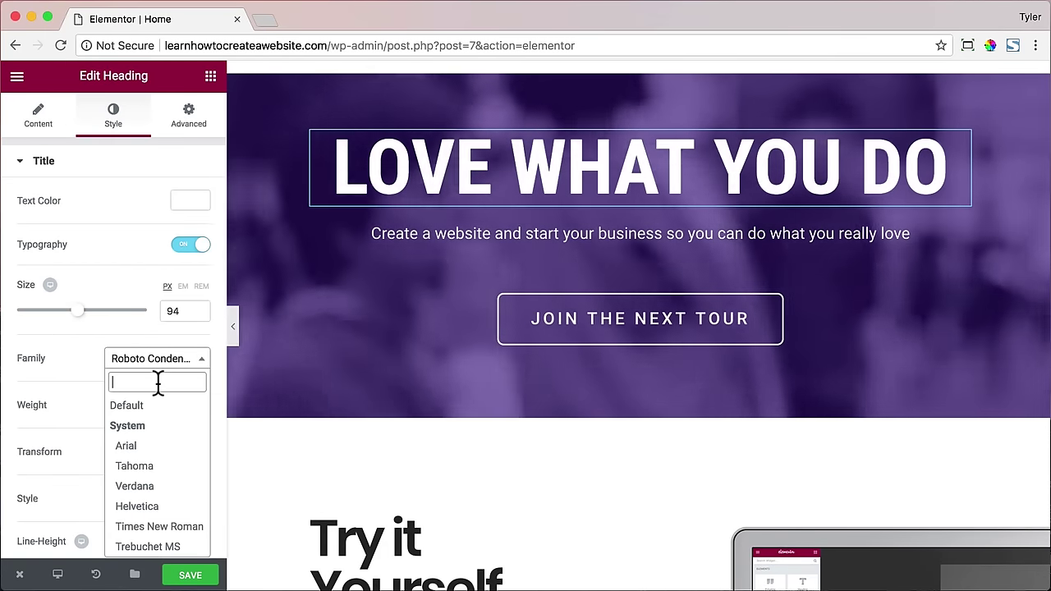
type("per")
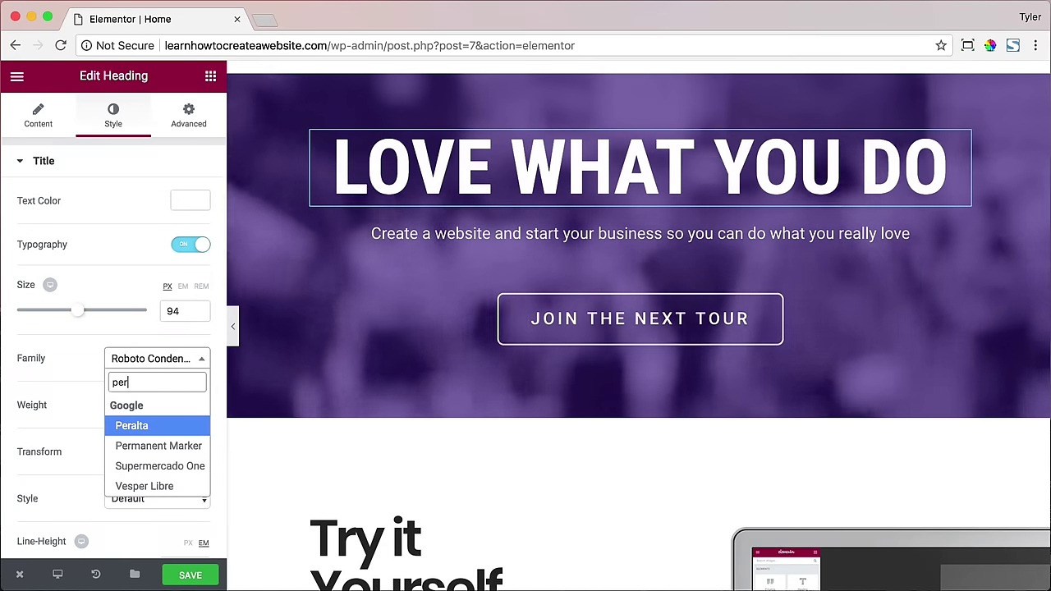
left_click(170, 445)
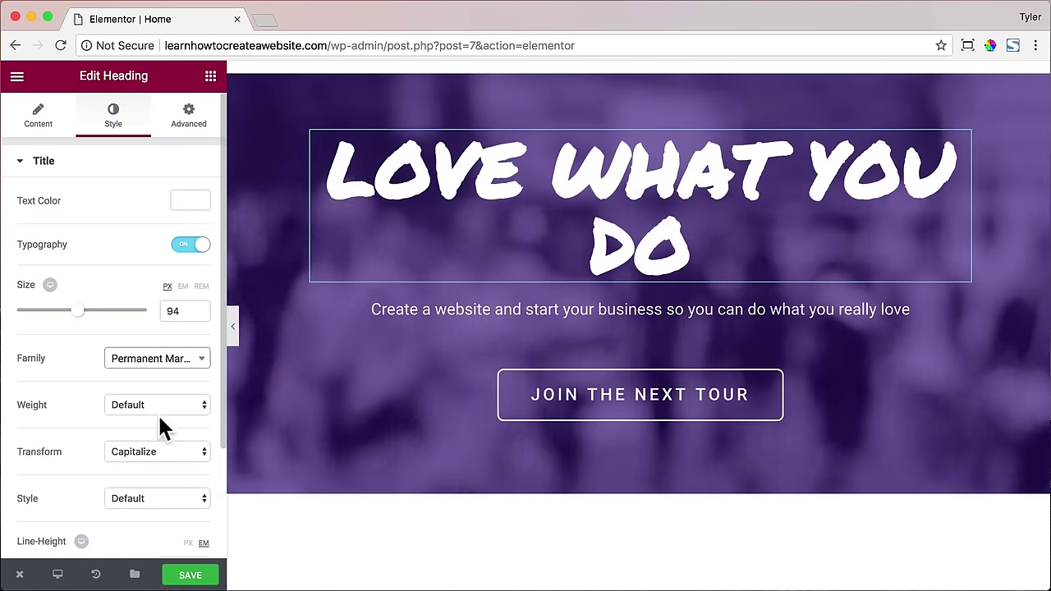
scroll(157, 413, "down", 1)
scroll(157, 413, "down", 2)
left_click_drag(24, 443, 31, 443)
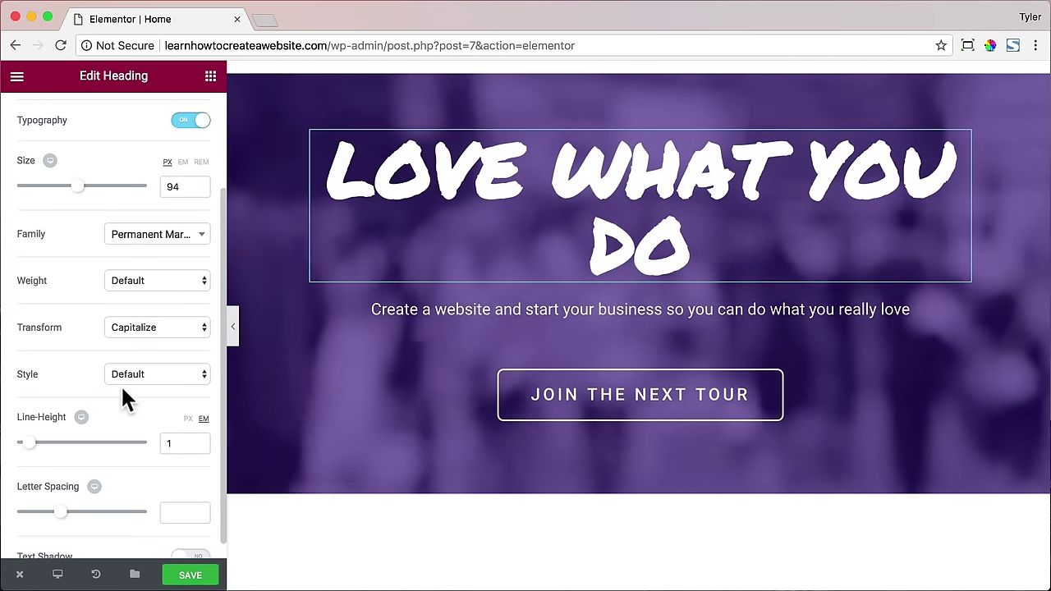
scroll(121, 394, "down", 1)
left_click_drag(61, 493, 65, 493)
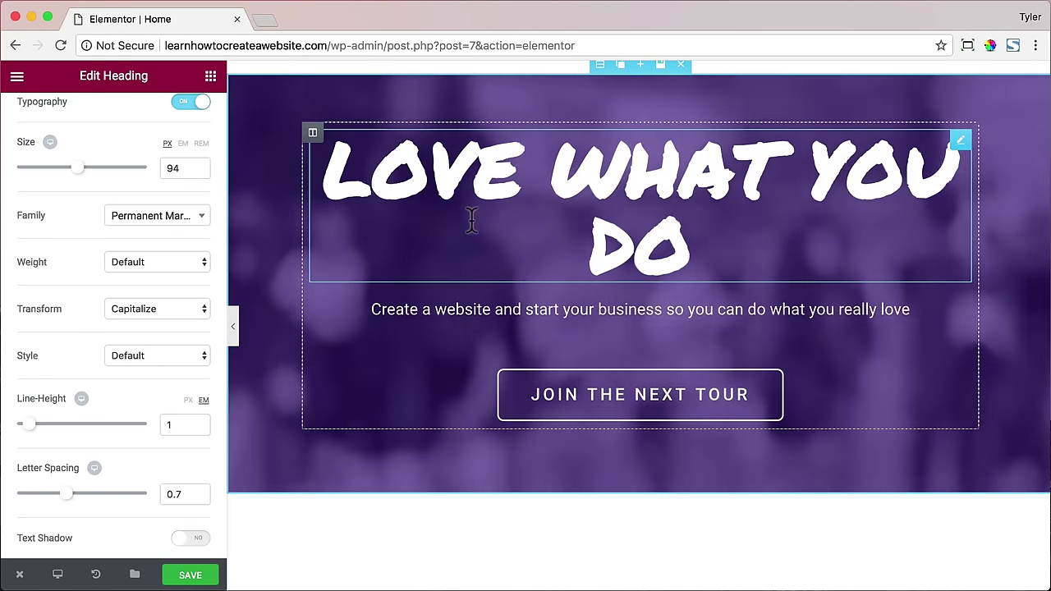
scroll(531, 223, "up", 1)
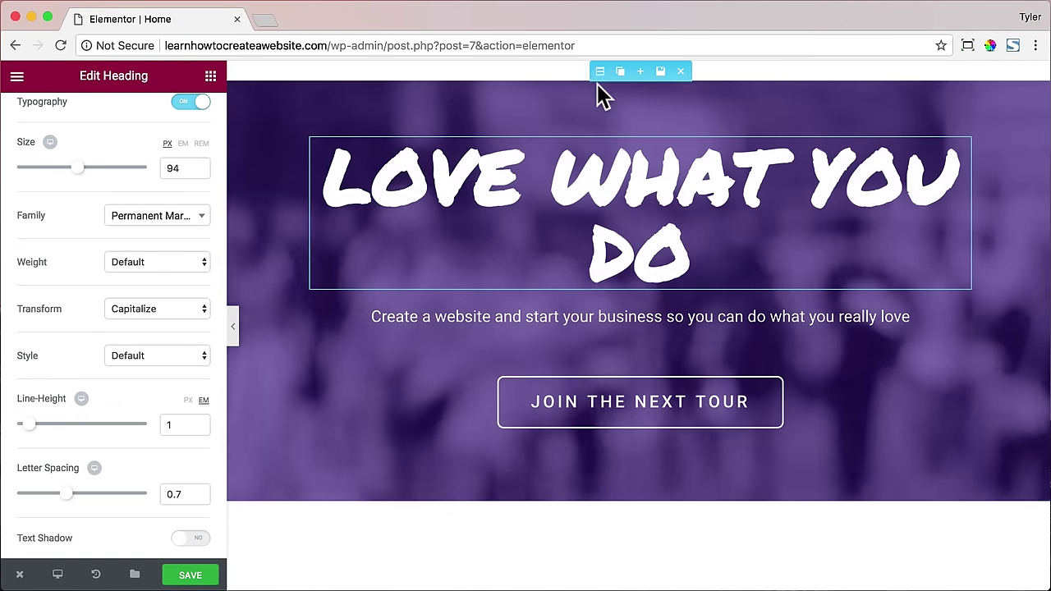
- In the hero's Advanced padding, change Top from 60 to 240 and Bottom to 100 px
left_click(600, 73)
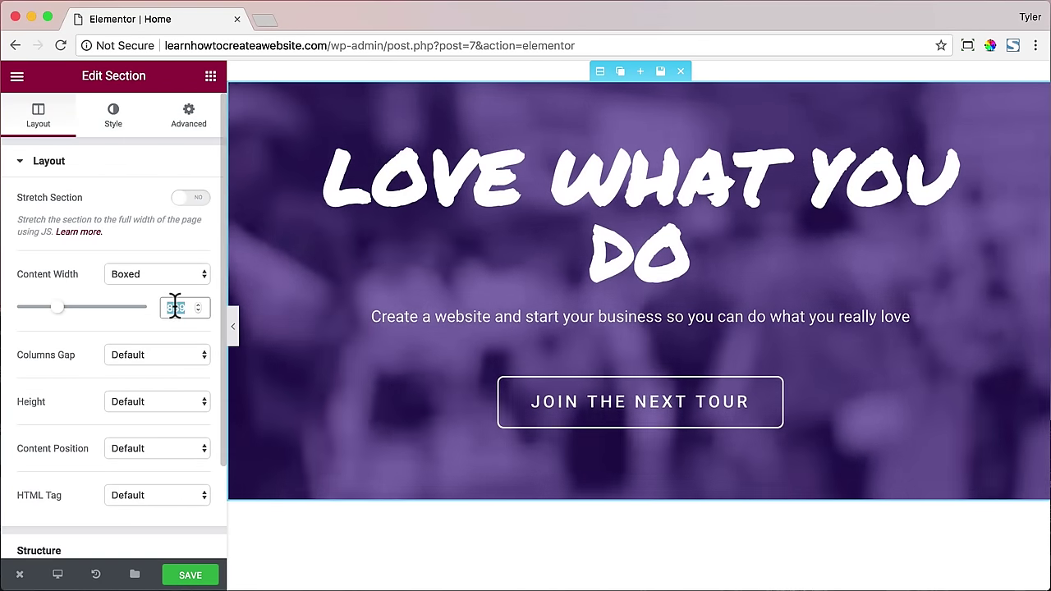
type("1000")
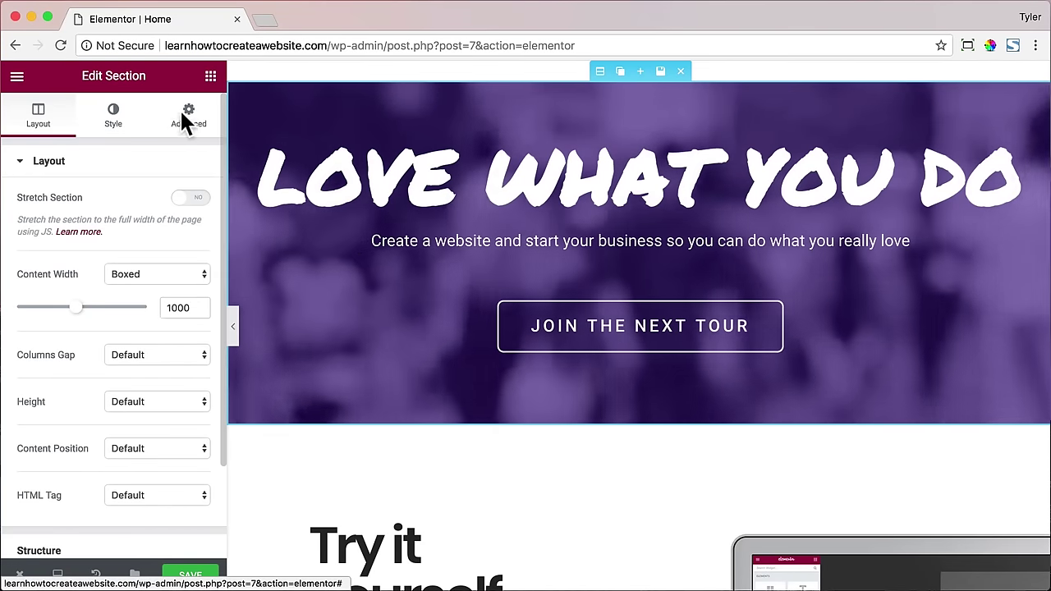
left_click(179, 113)
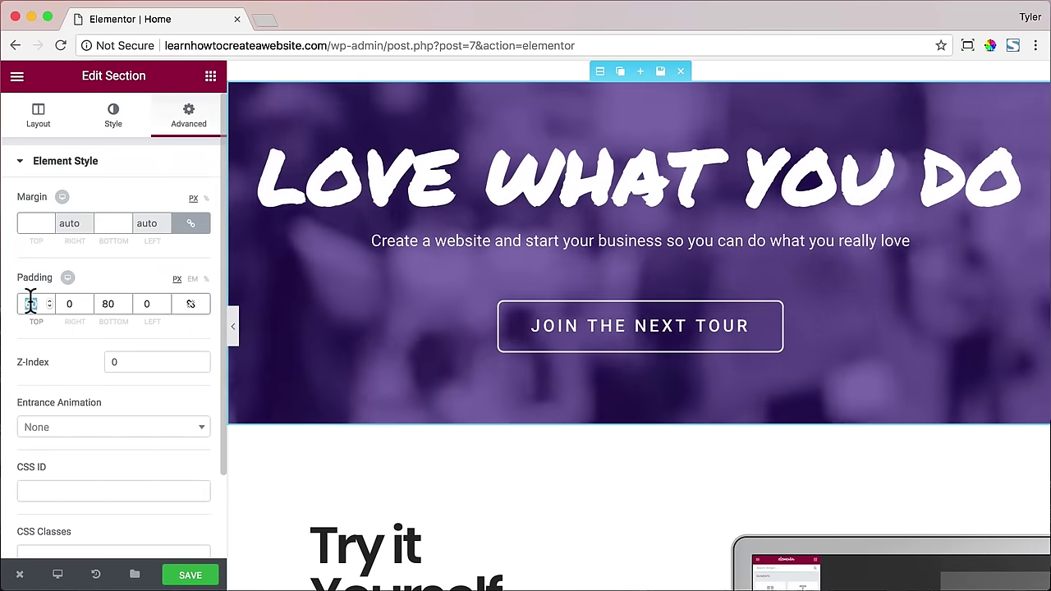
double_click(30, 303)
type("240")
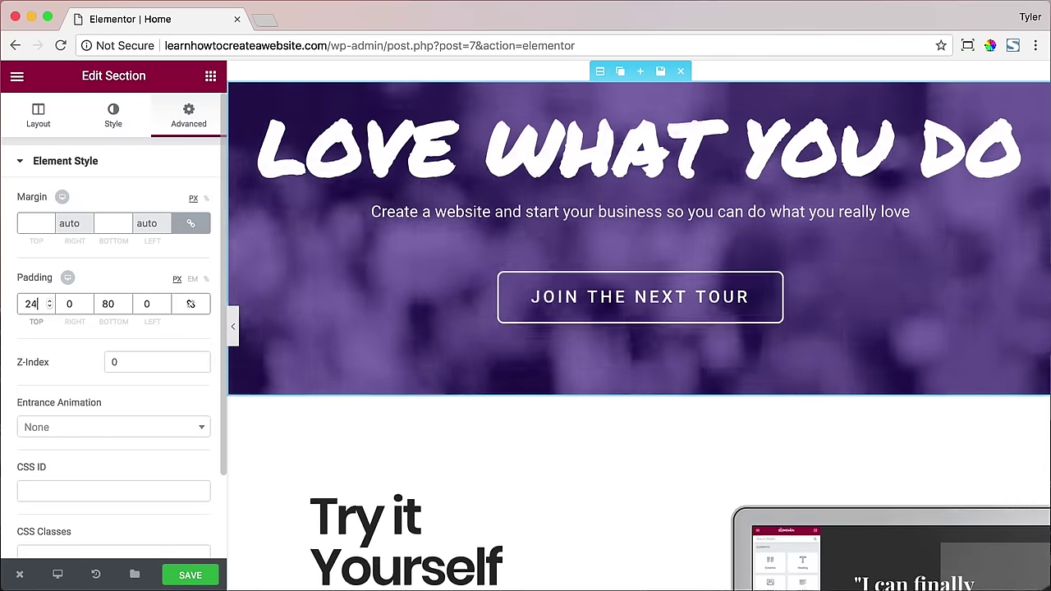
key("Tab")
key("Tab")
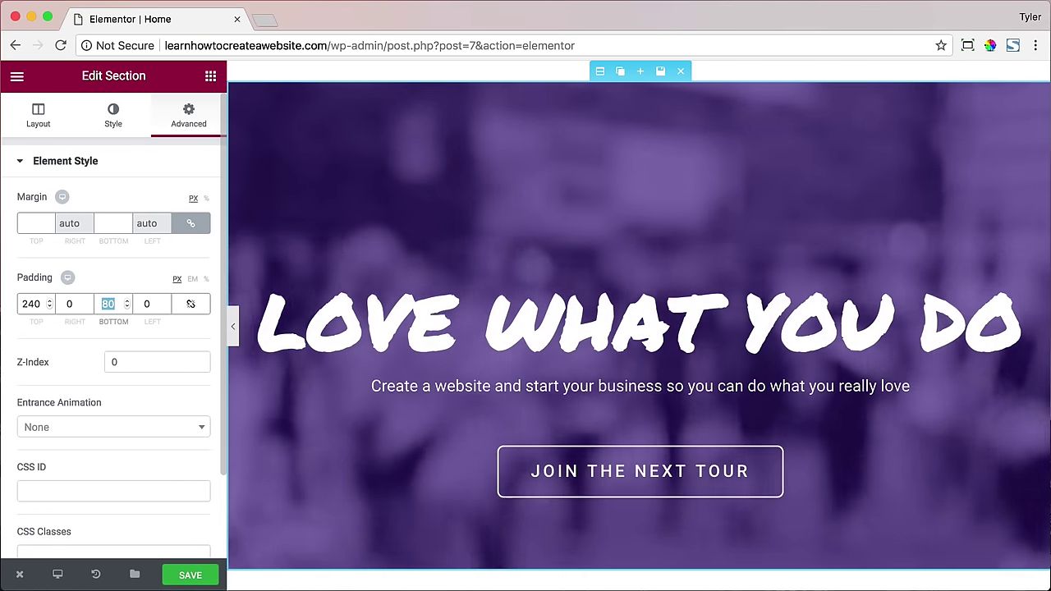
type("100")
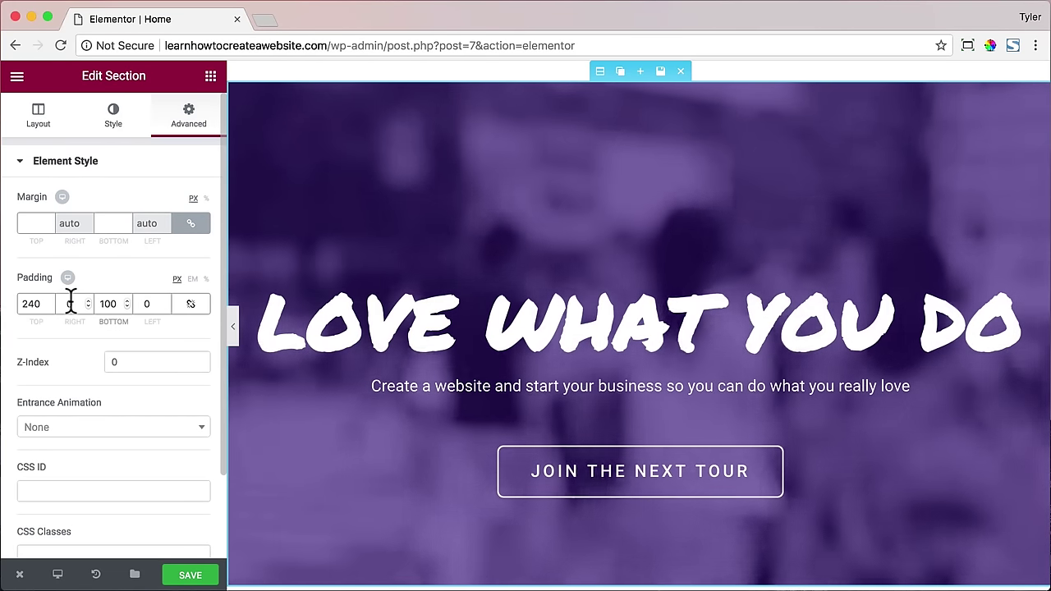
scroll(71, 302, "down", 3)
scroll(71, 304, "up", 2)
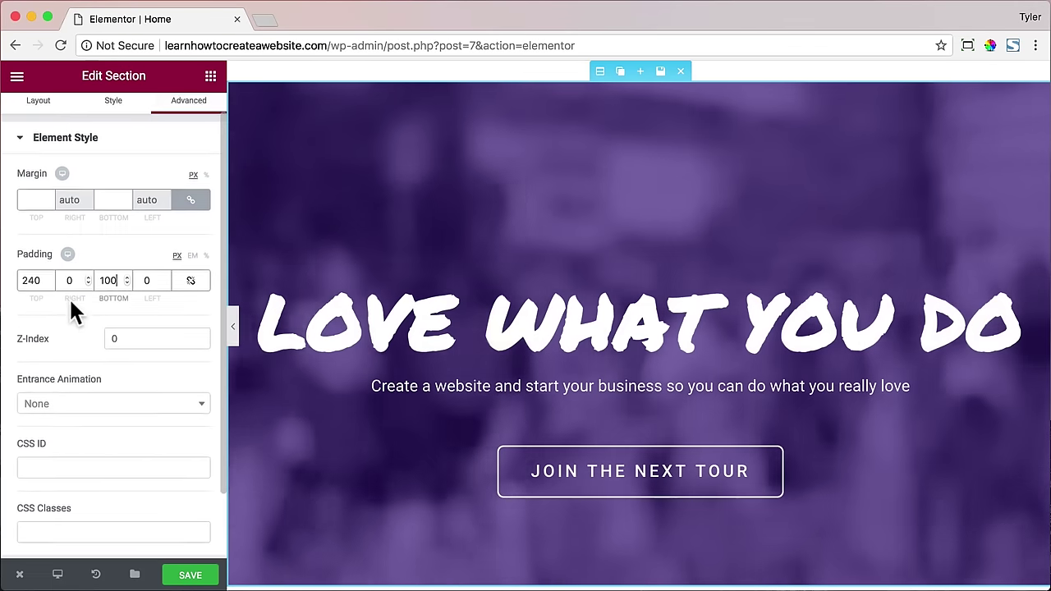
scroll(70, 302, "up", 1)
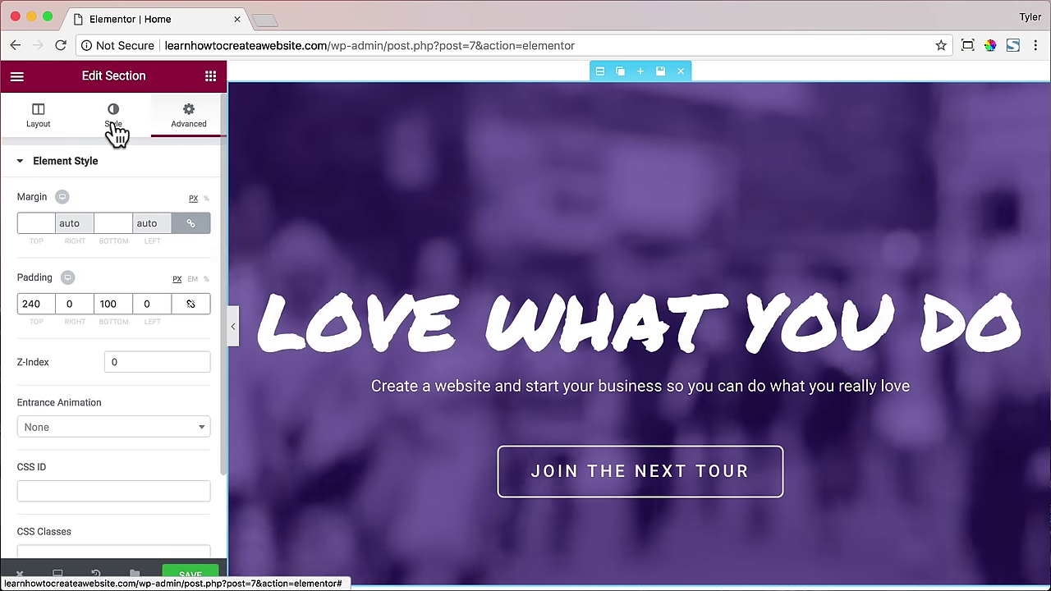
- Switch the hero section to its Style settings and select the current video link
left_click(115, 123)
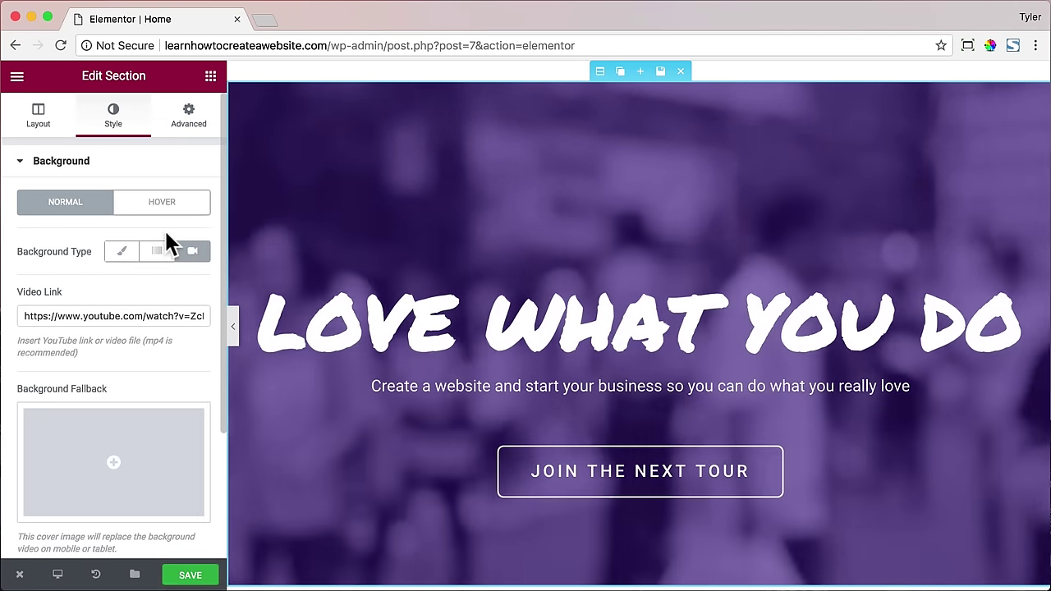
left_click_drag(25, 316, 240, 332)
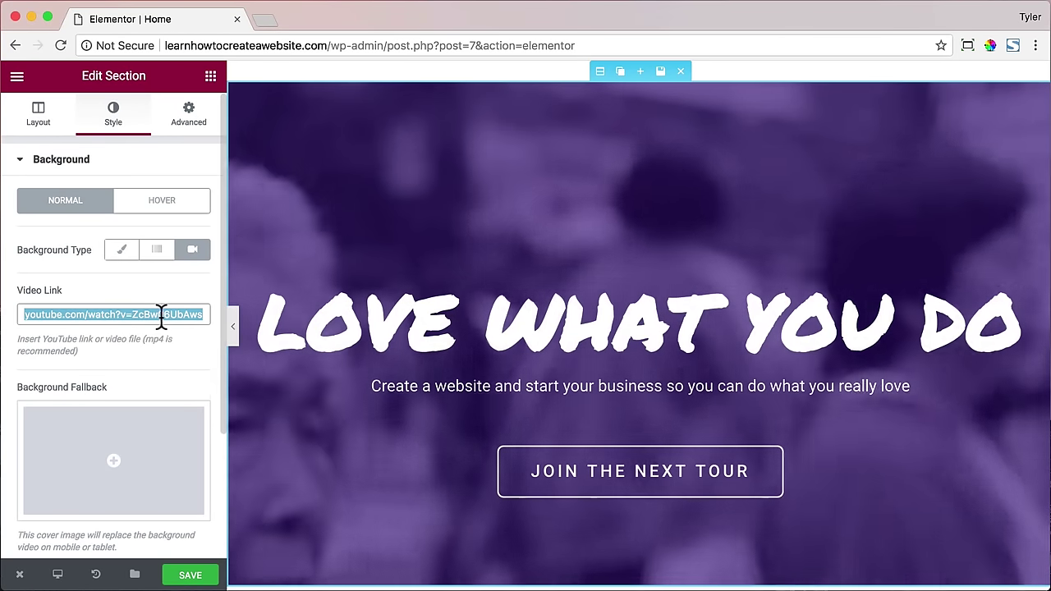
scroll(174, 333, "down", 2)
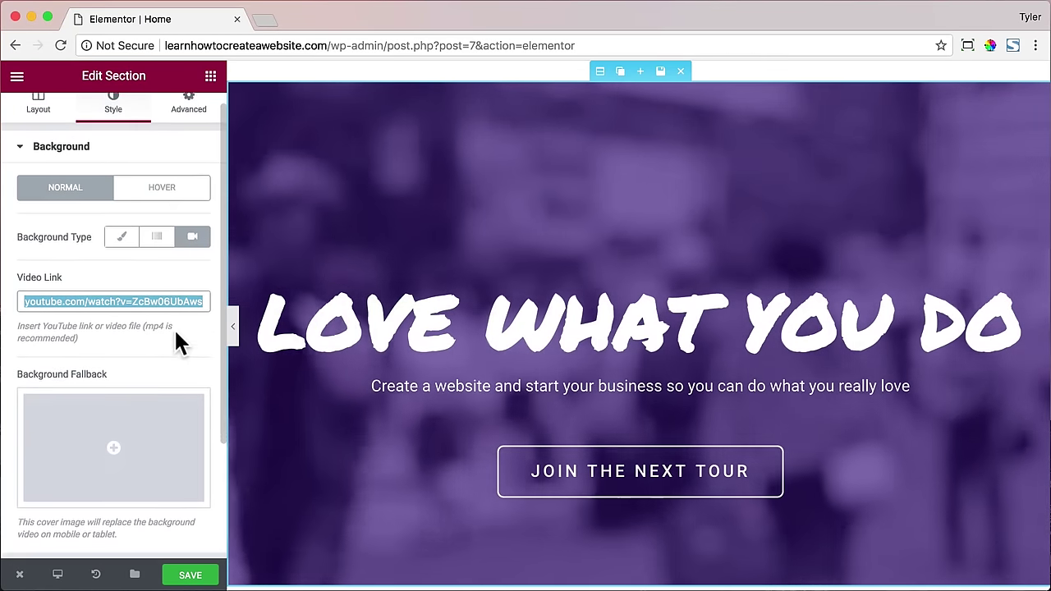
scroll(179, 331, "down", 4)
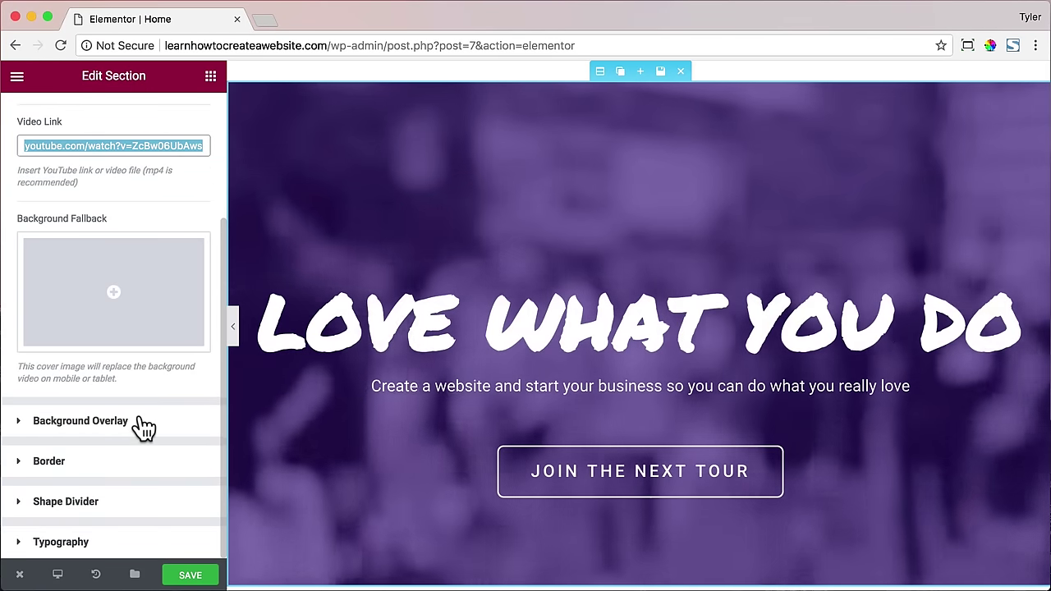
- Clear the purple colour from the Background Overlay
left_click(144, 427)
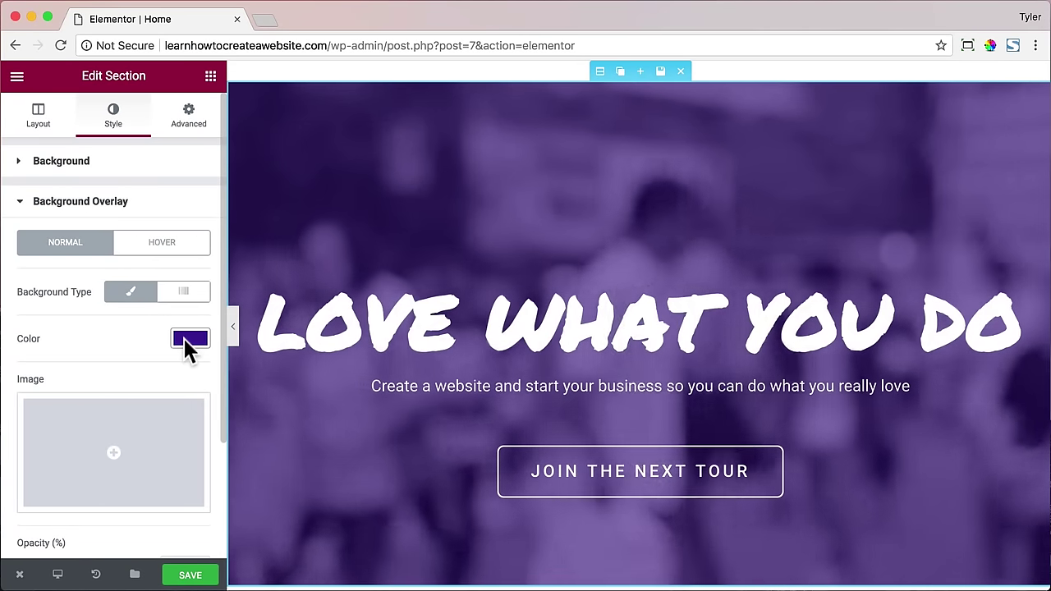
scroll(184, 345, "down", 1)
scroll(183, 336, "down", 2)
left_click(187, 289)
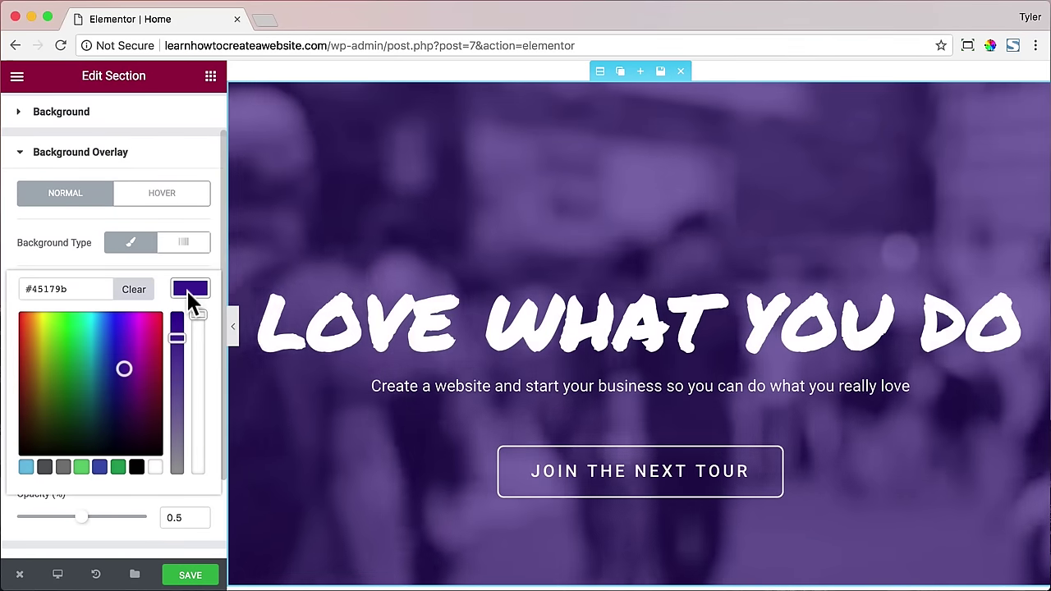
left_click(132, 289)
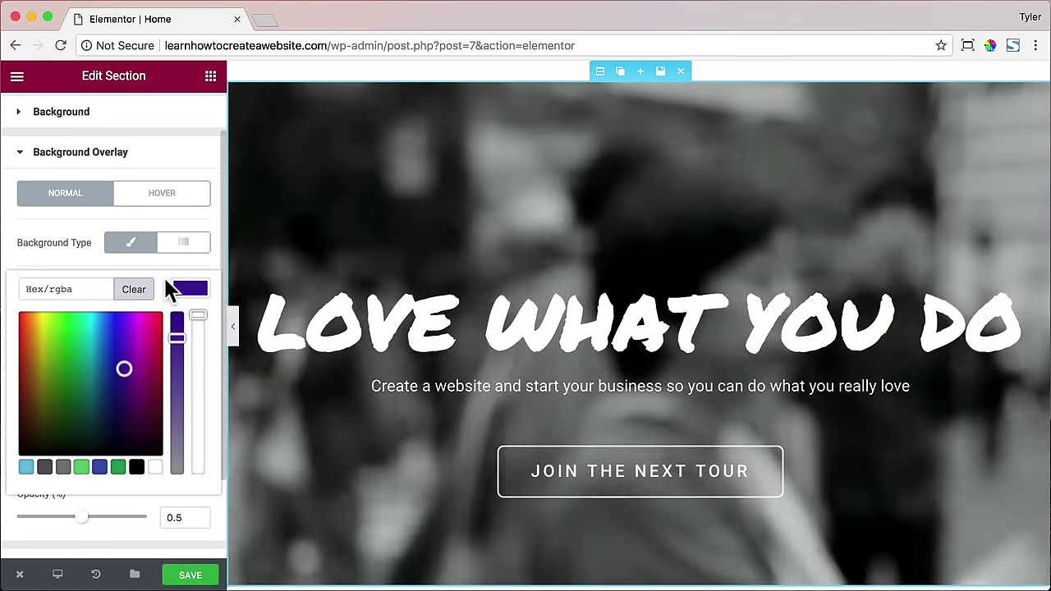
scroll(168, 287, "down", 3)
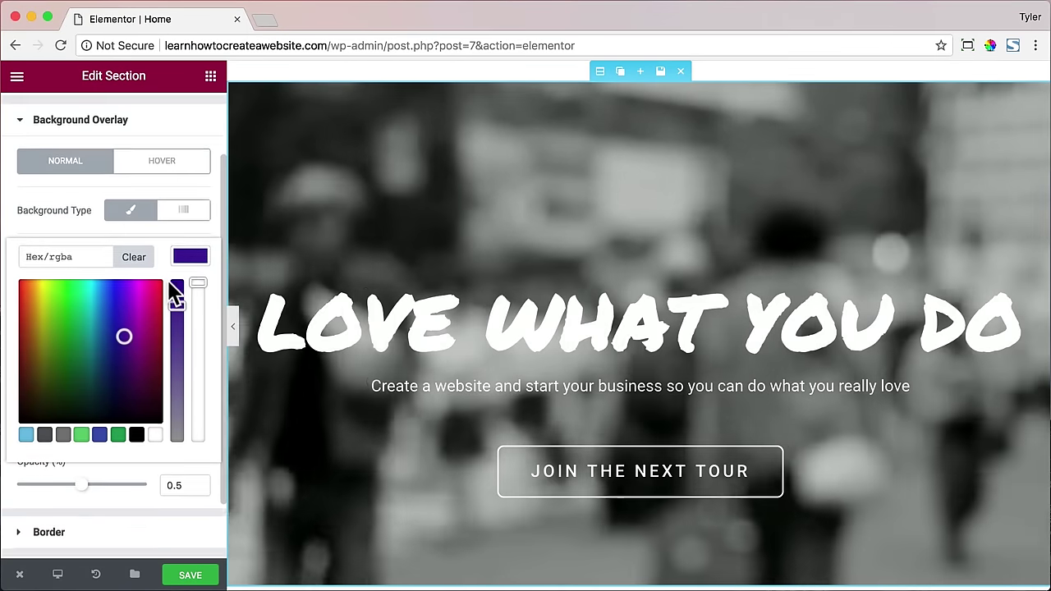
left_click(190, 223)
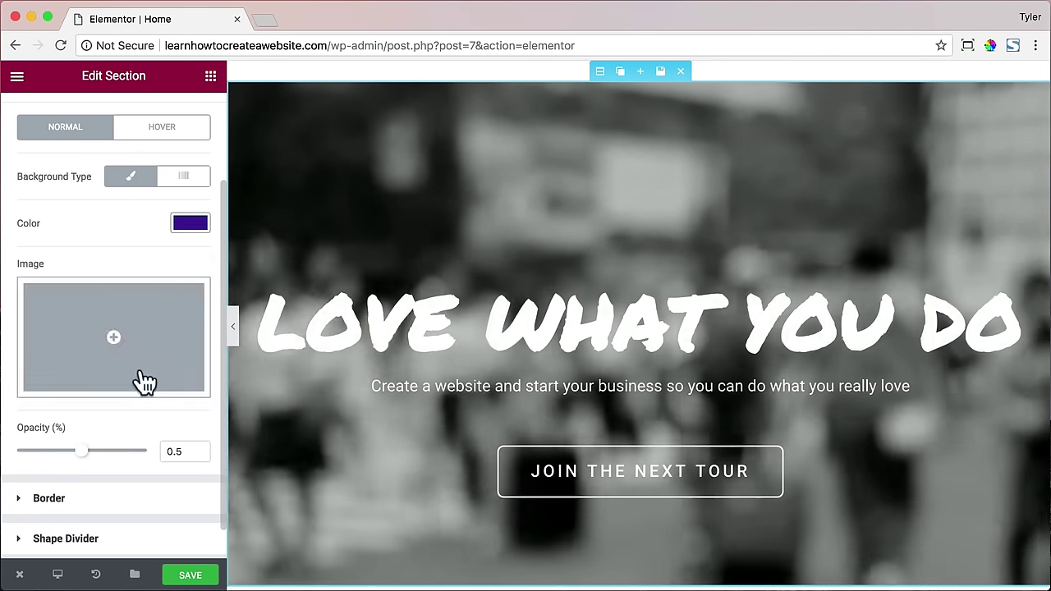
- Drop the overlay opacity to 0 and return to the Background settings
left_click_drag(59, 460, 12, 451)
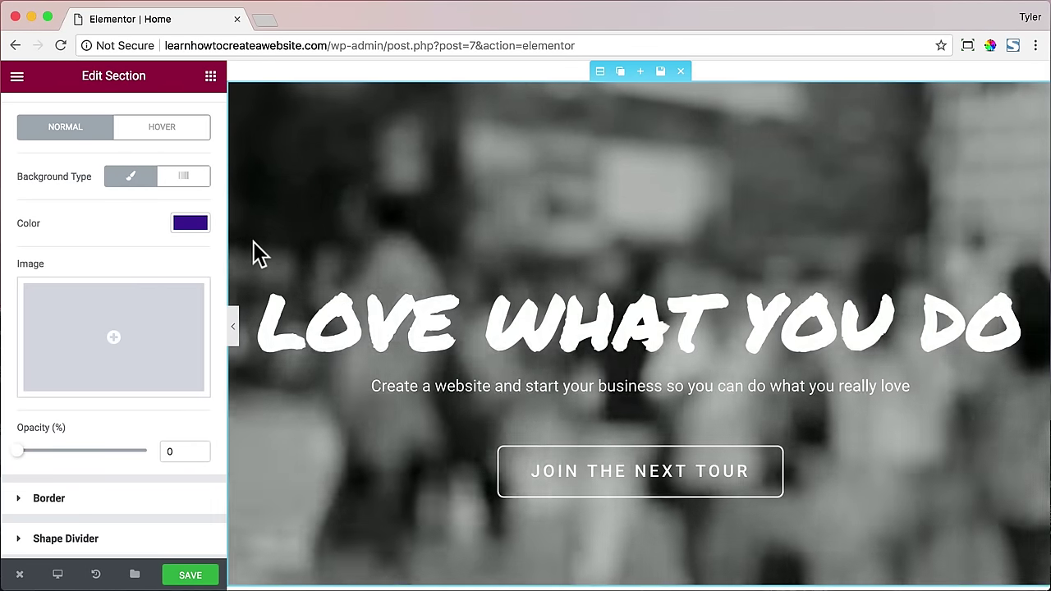
scroll(168, 251, "up", 3)
scroll(162, 245, "up", 1)
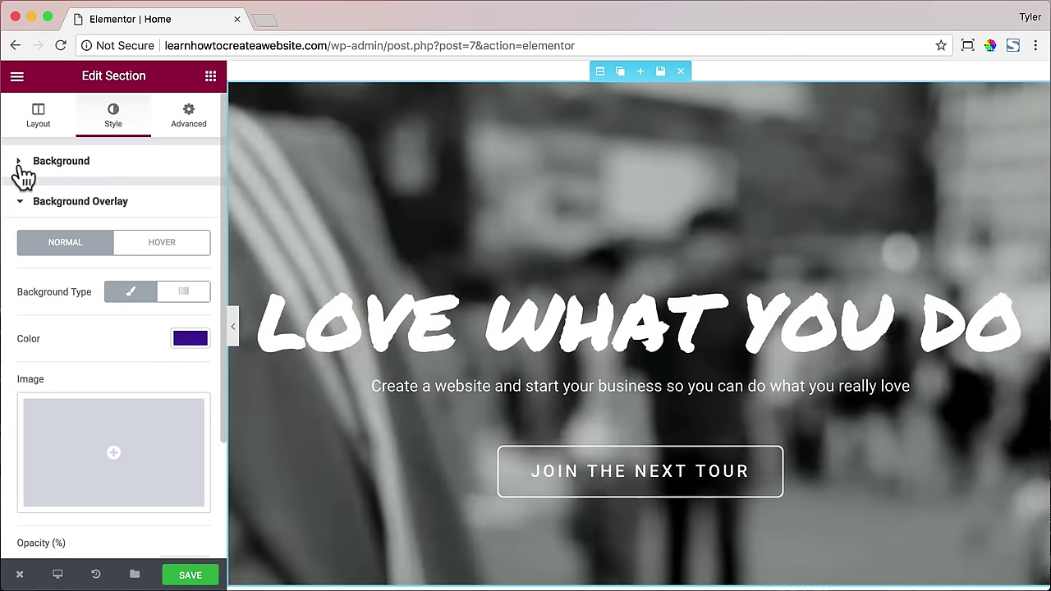
left_click(21, 165)
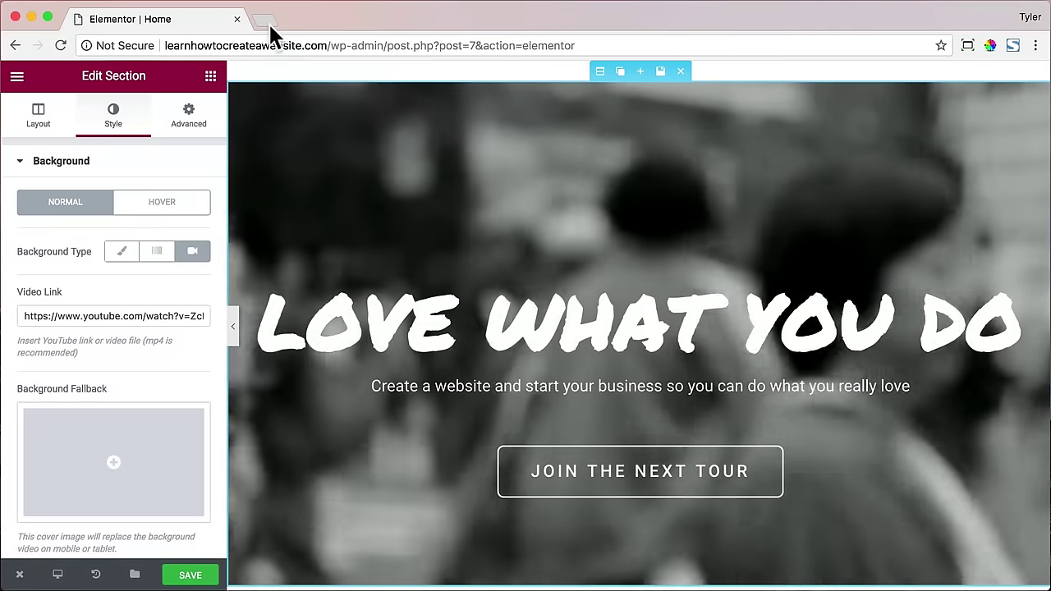
- Load youtube.com in a new tab and open the GoPro HERO6 video
left_click(268, 25)
type("youtube.com")
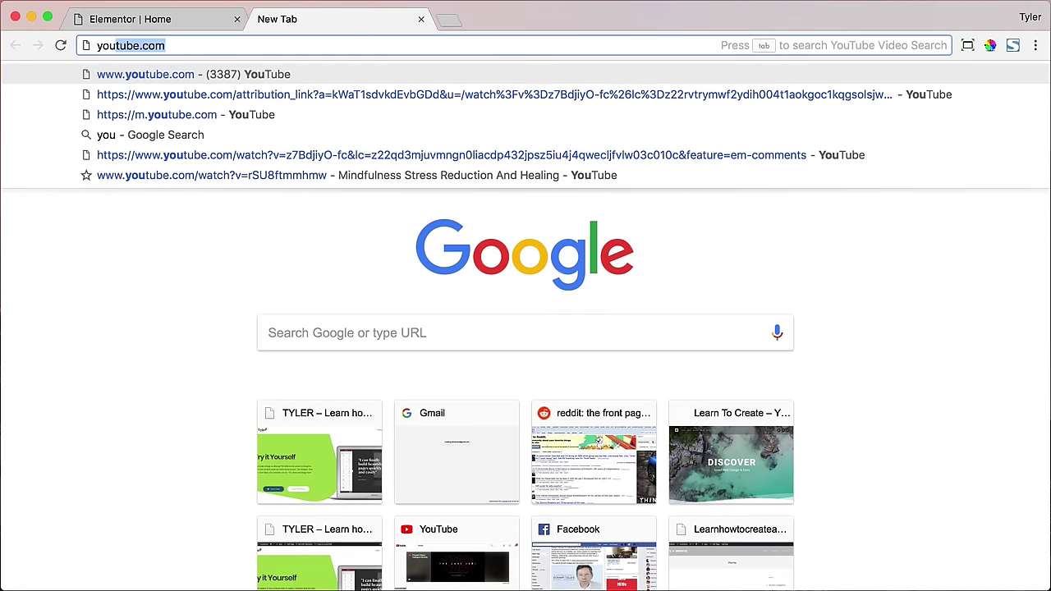
key("Return")
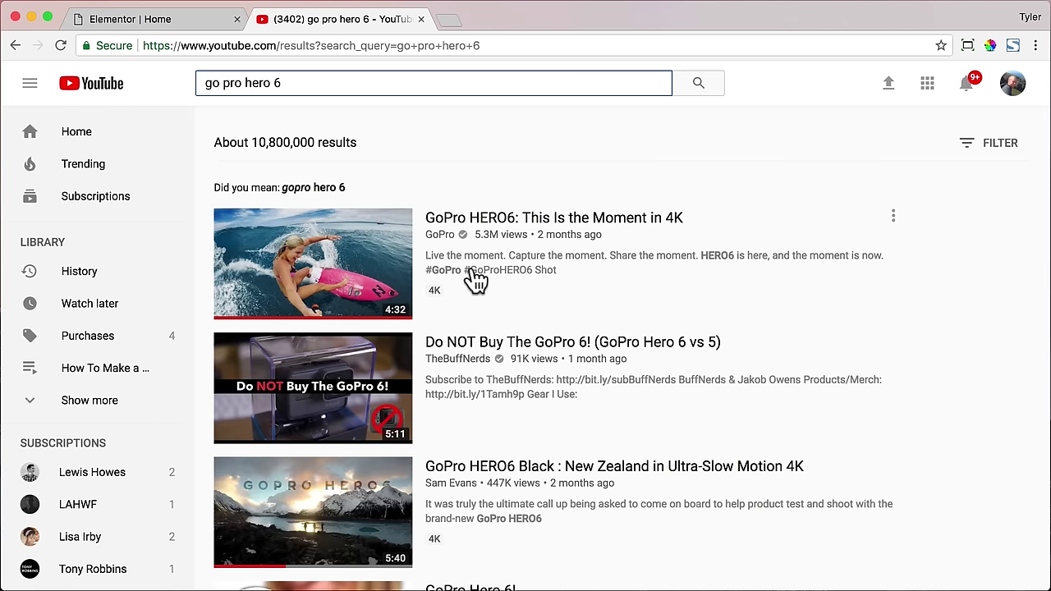
left_click(543, 226)
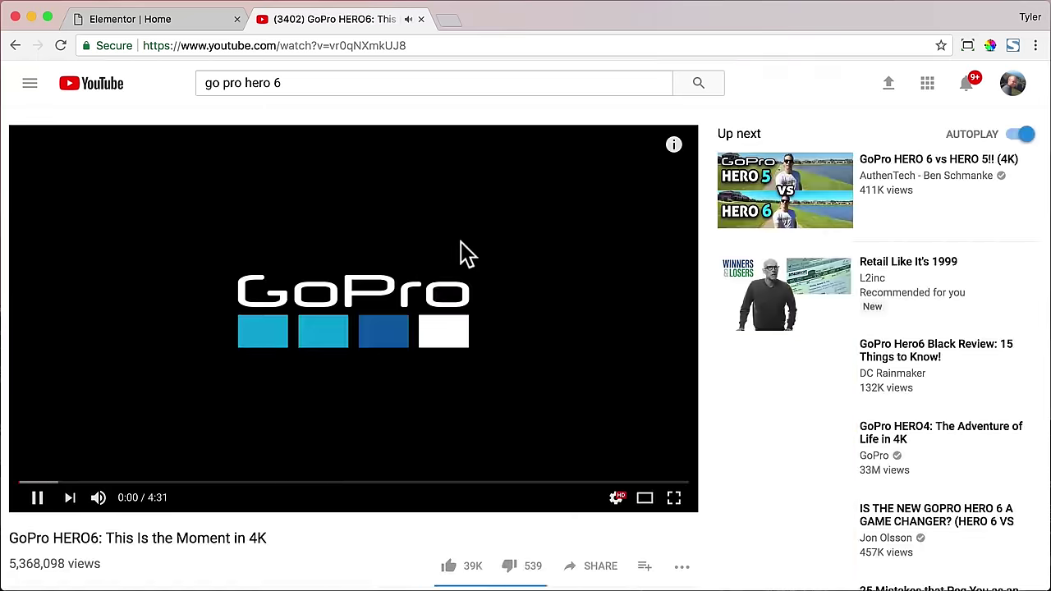
- Pause the GoPro video, copy its web address, and close the YouTube tab
left_click(60, 482)
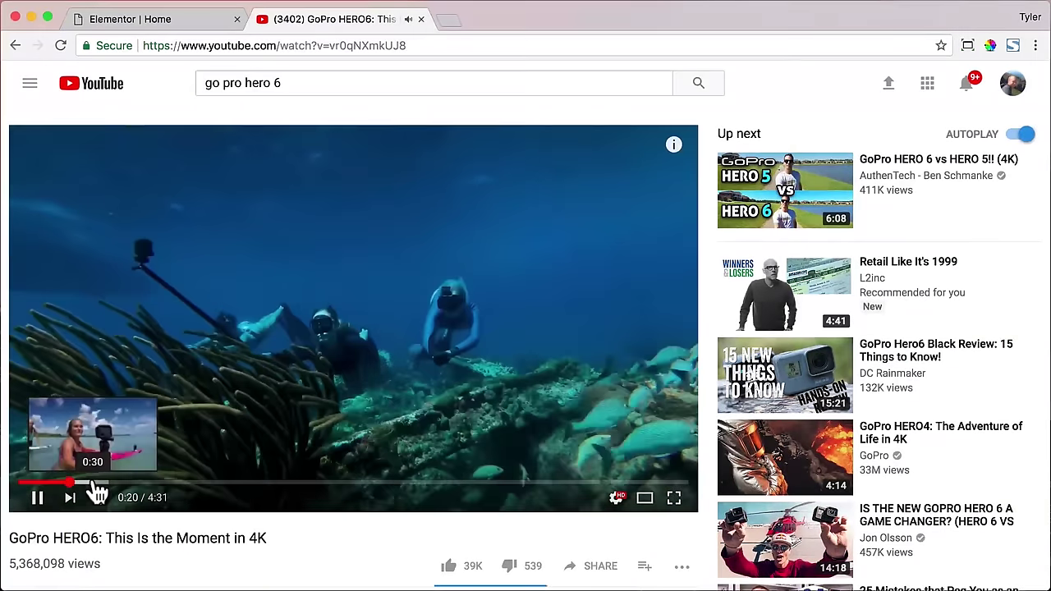
left_click(37, 499)
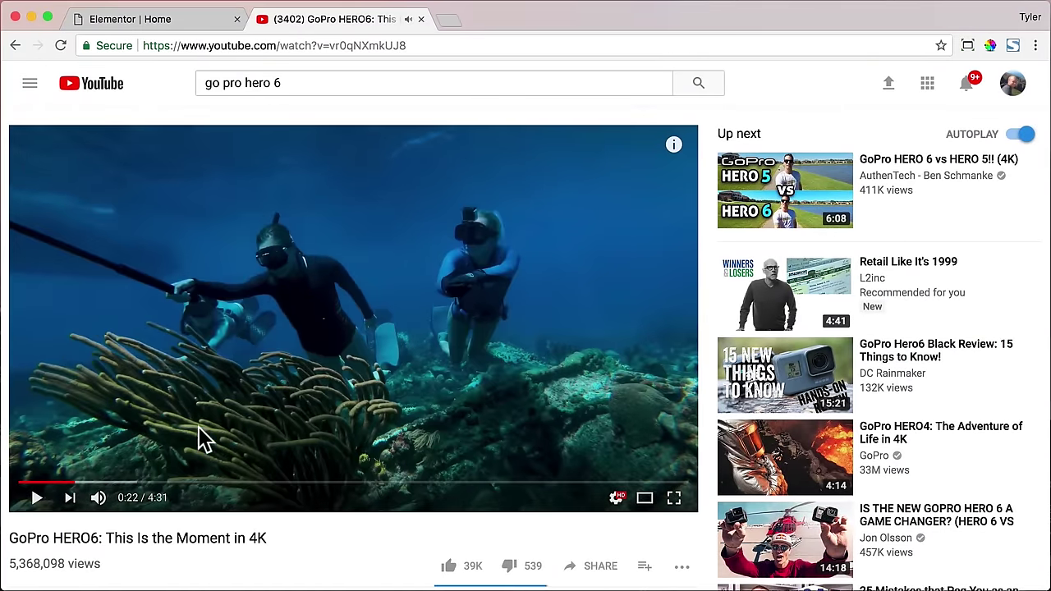
left_click(439, 45)
right_click(191, 45)
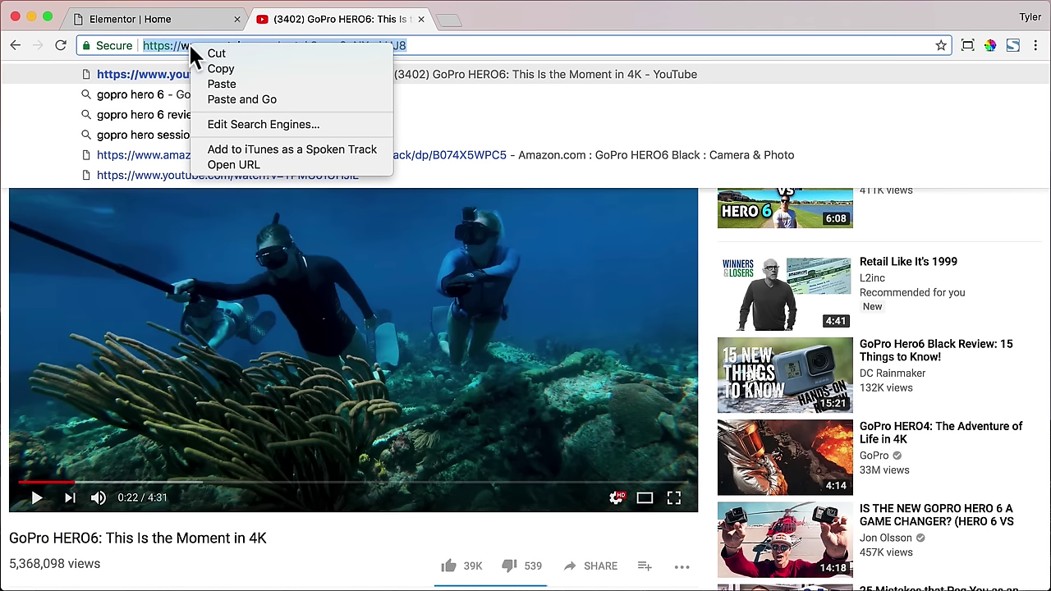
left_click(215, 71)
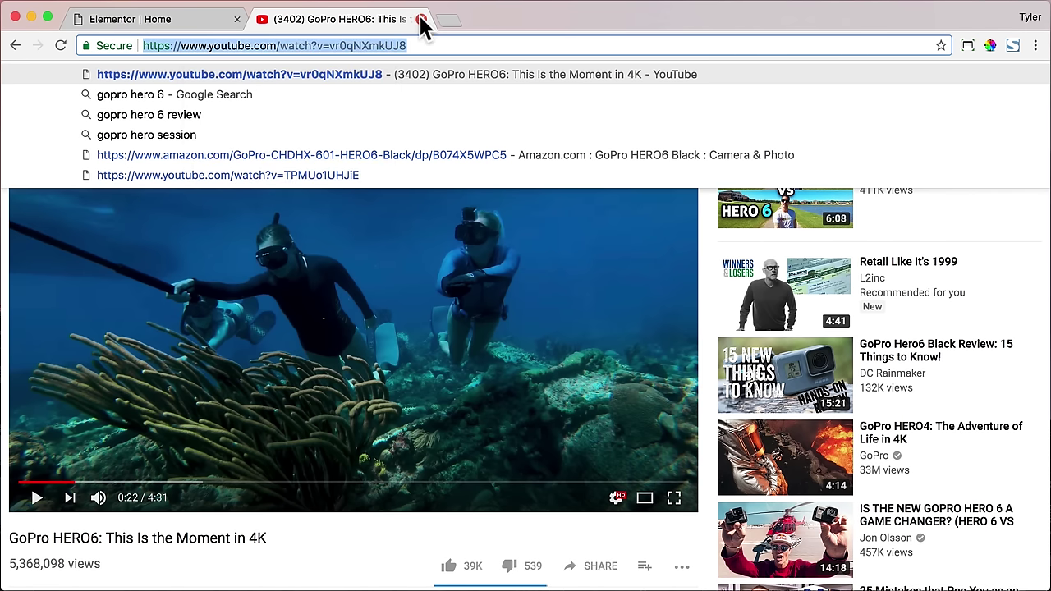
left_click(420, 20)
- Paste the copied GoPro YouTube URL over the old Video Link in the Background settings
triple_click(117, 316)
key("super+v")
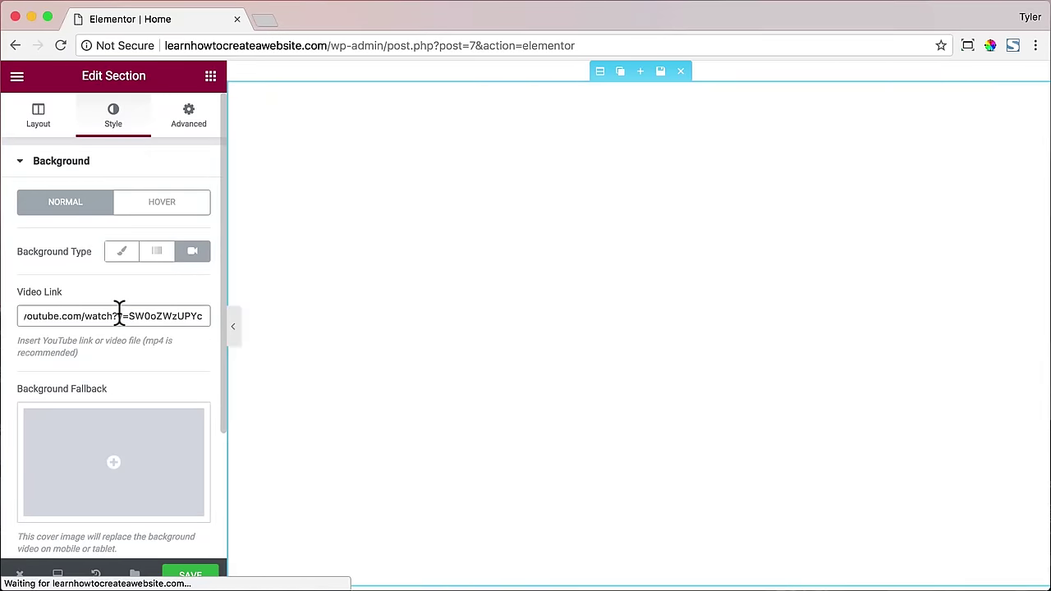
left_click_drag(116, 316, 7, 322)
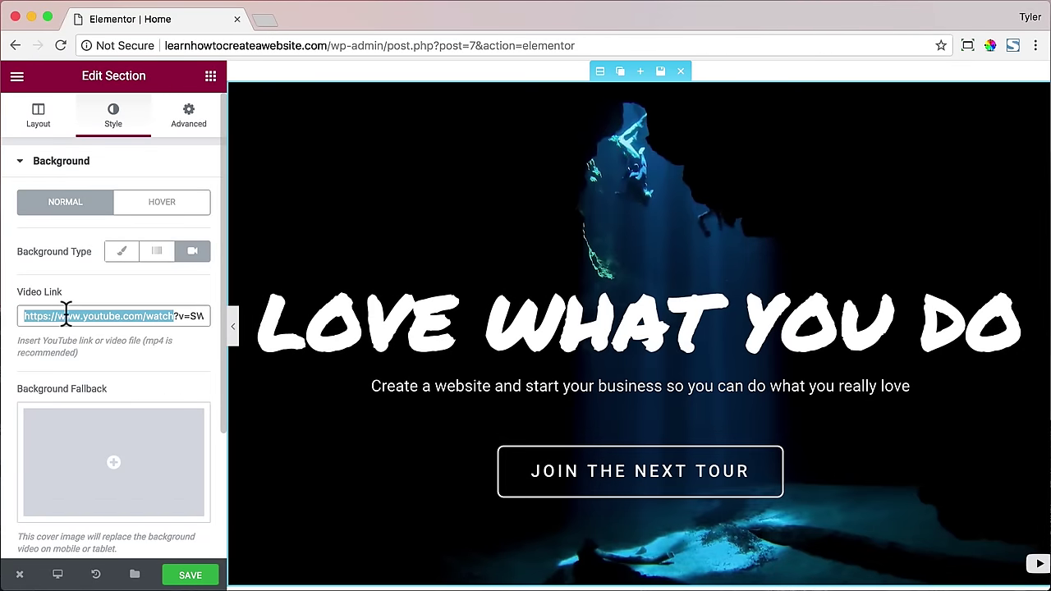
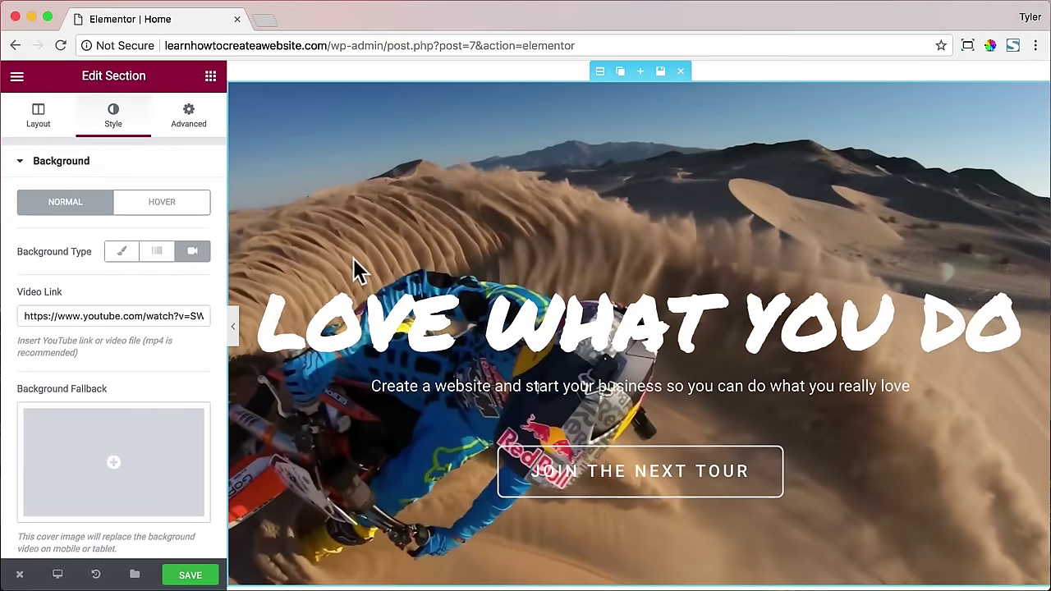
- Inspect the Try it Yourself paragraph, heading and Get Started button on the Home page
scroll(351, 259, "down", 3)
scroll(353, 259, "down", 10)
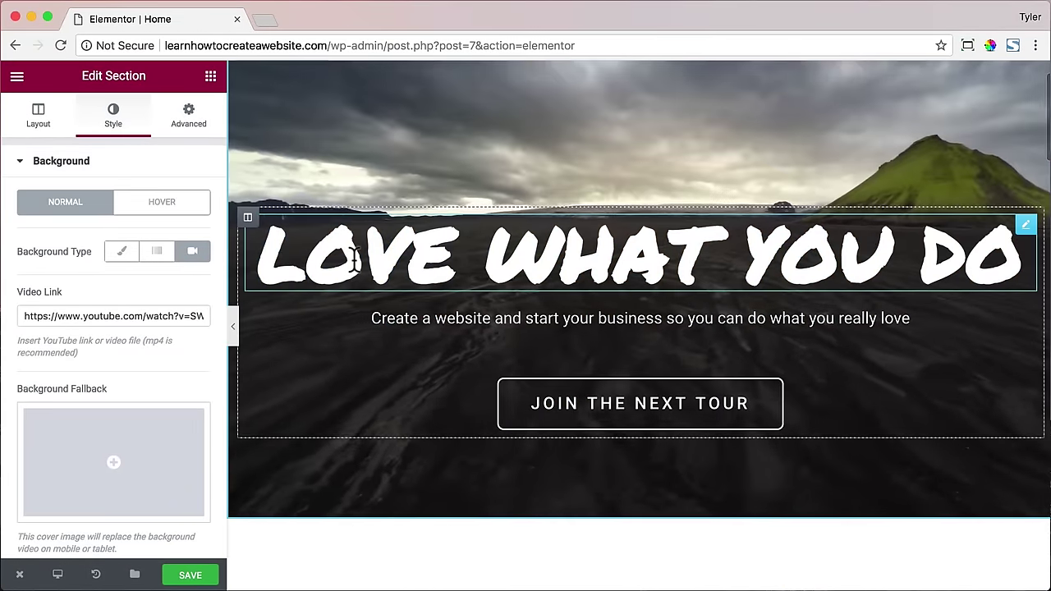
scroll(355, 265, "down", 2)
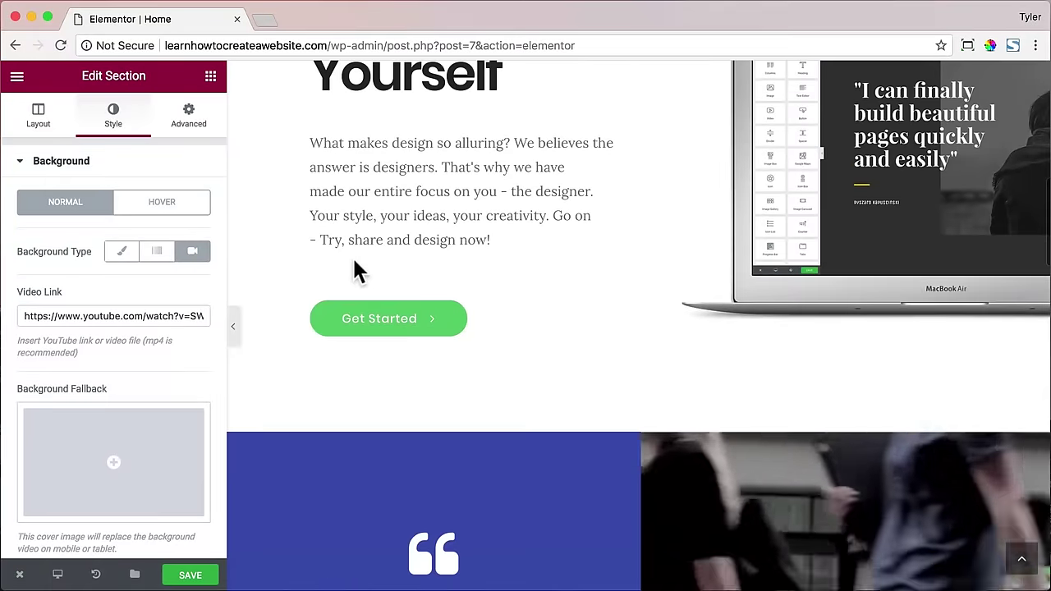
scroll(355, 264, "up", 2)
left_click(354, 259)
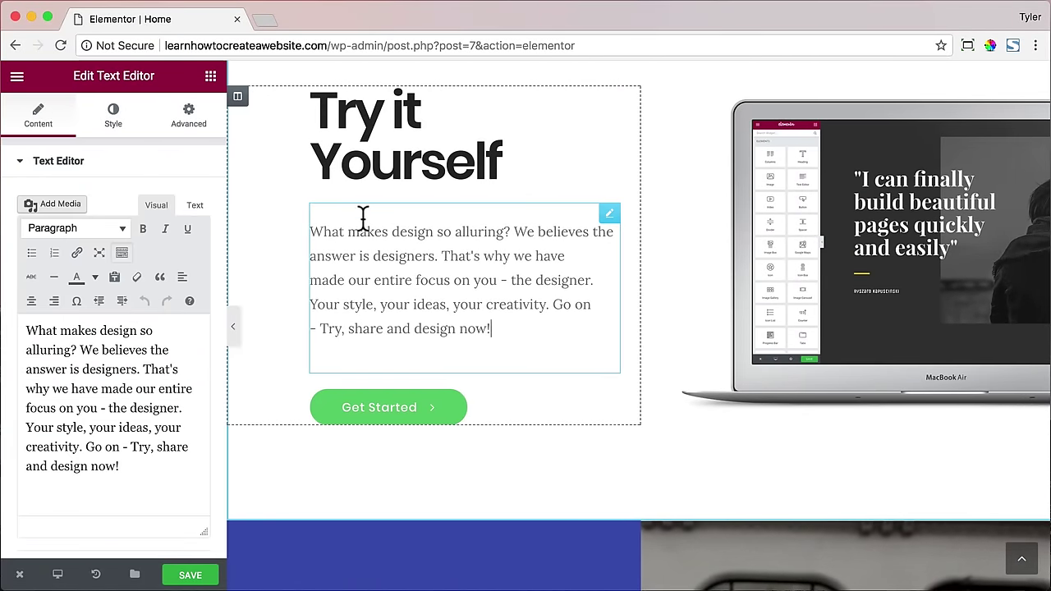
left_click(373, 181)
left_click(393, 410)
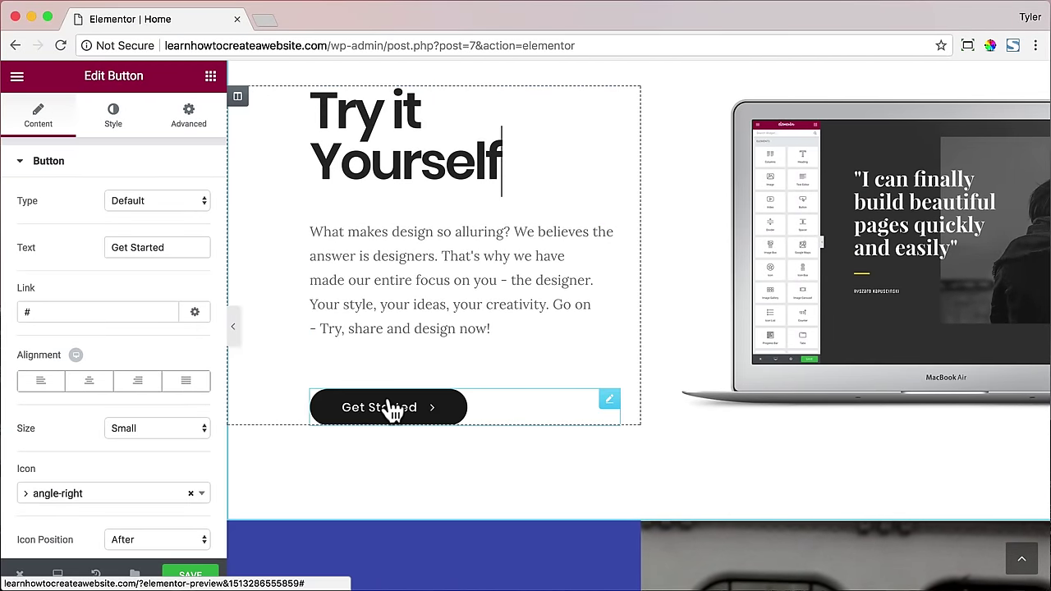
- Select the 'Writing, made simple.' heading further down the page for editing
scroll(402, 312, "down", 3)
scroll(400, 313, "down", 10)
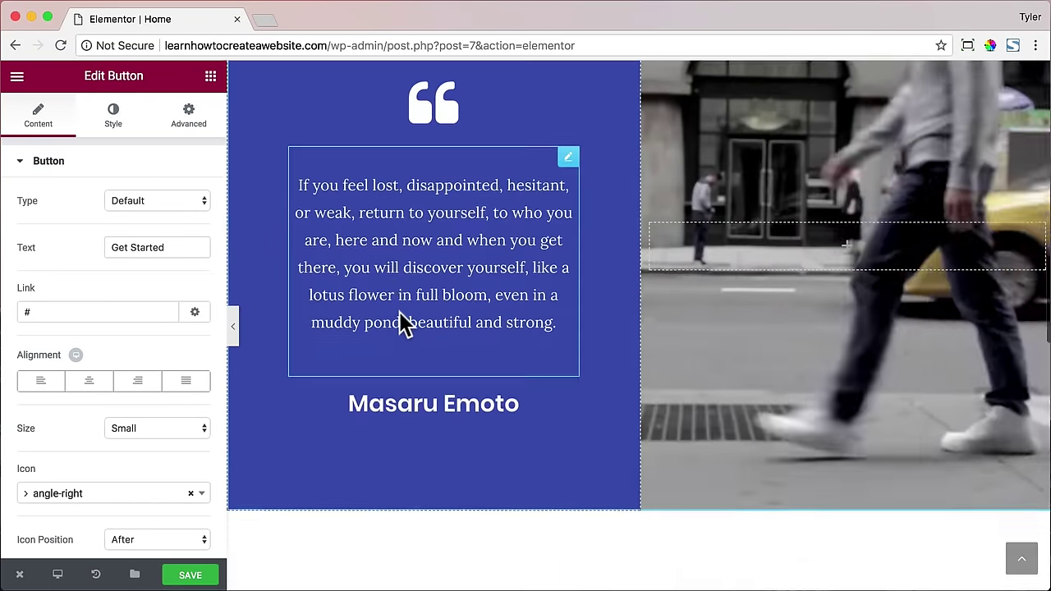
scroll(401, 313, "down", 5)
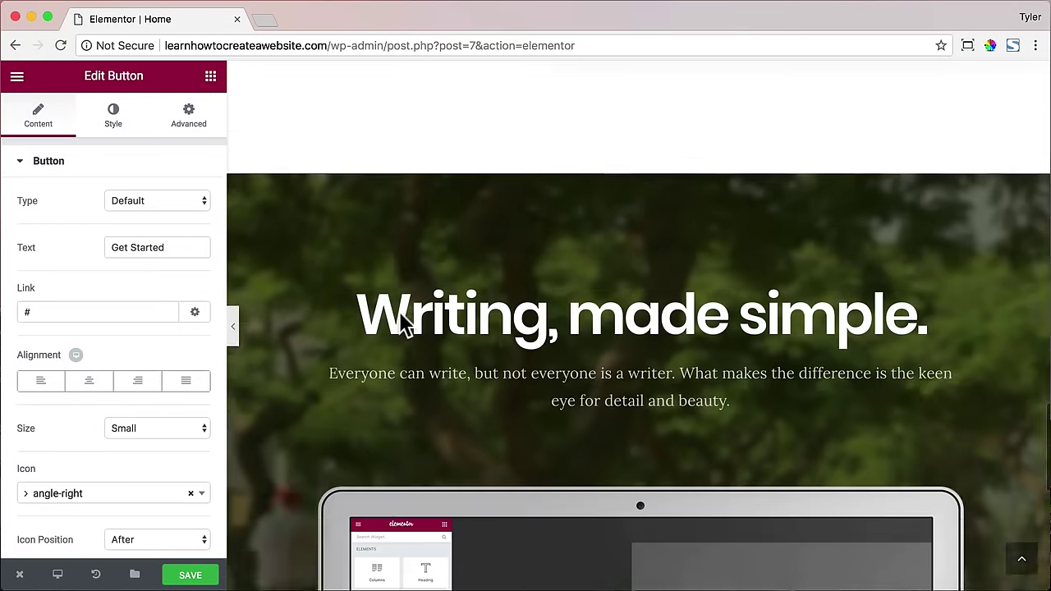
left_click(451, 273)
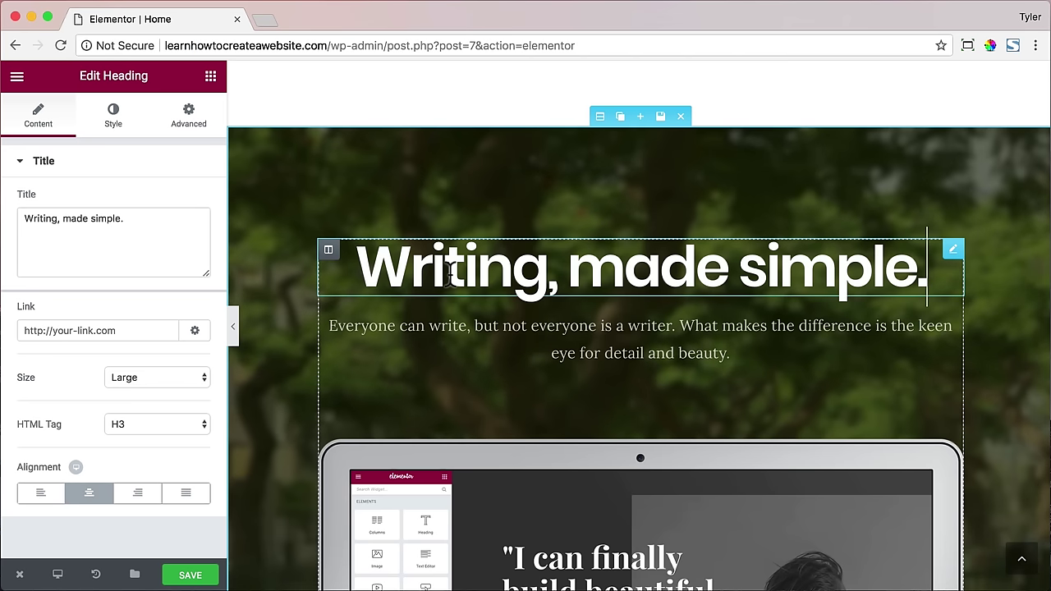
- Retitle the heading 'WordPress, made simple.' and delete the laptop mockup section beneath it
scroll(450, 274, "down", 1)
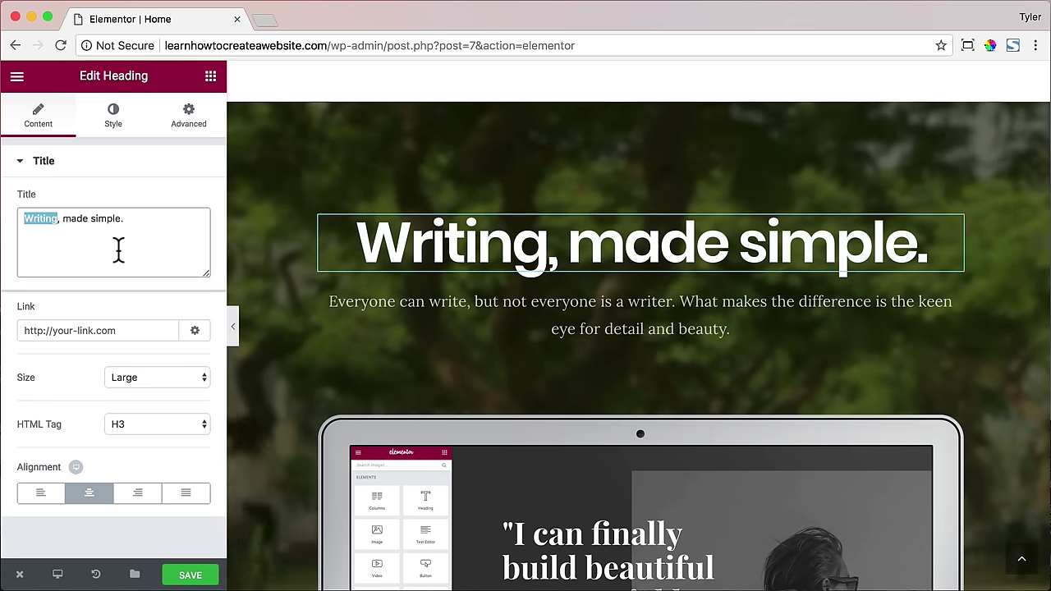
type("WordPre")
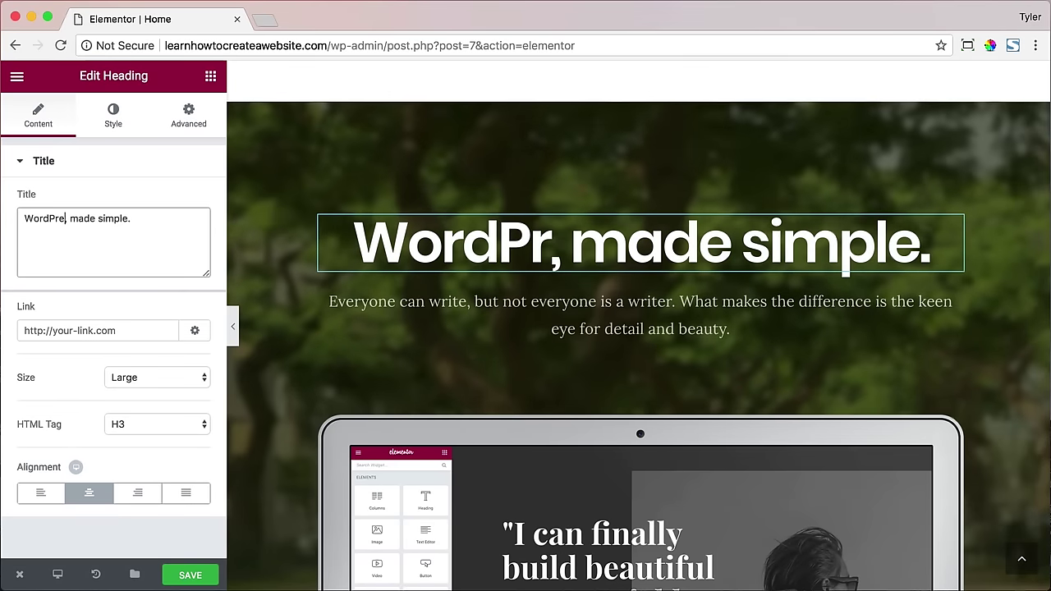
type("ss")
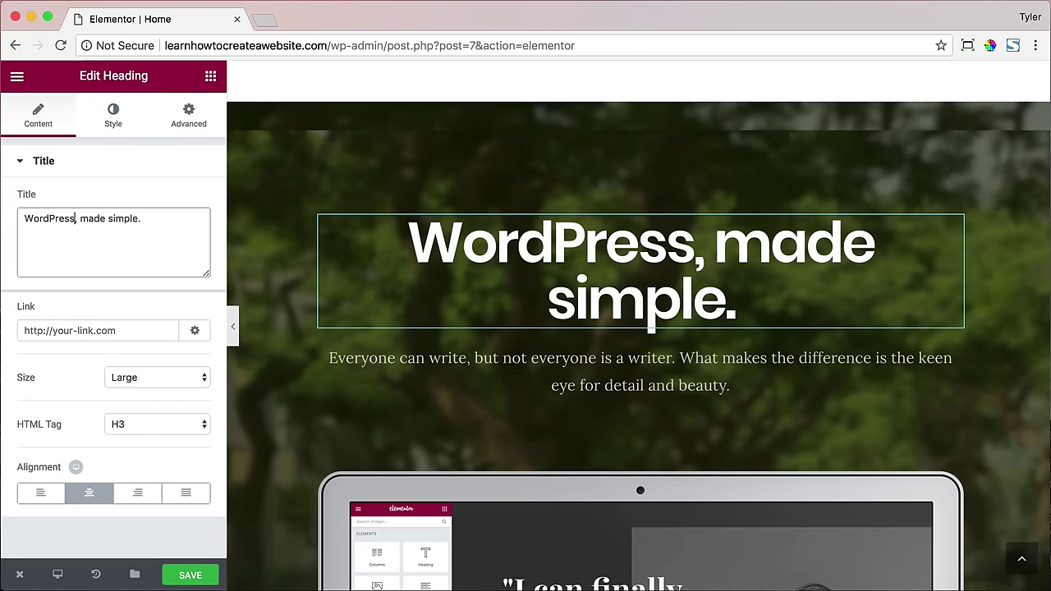
scroll(403, 287, "down", 3)
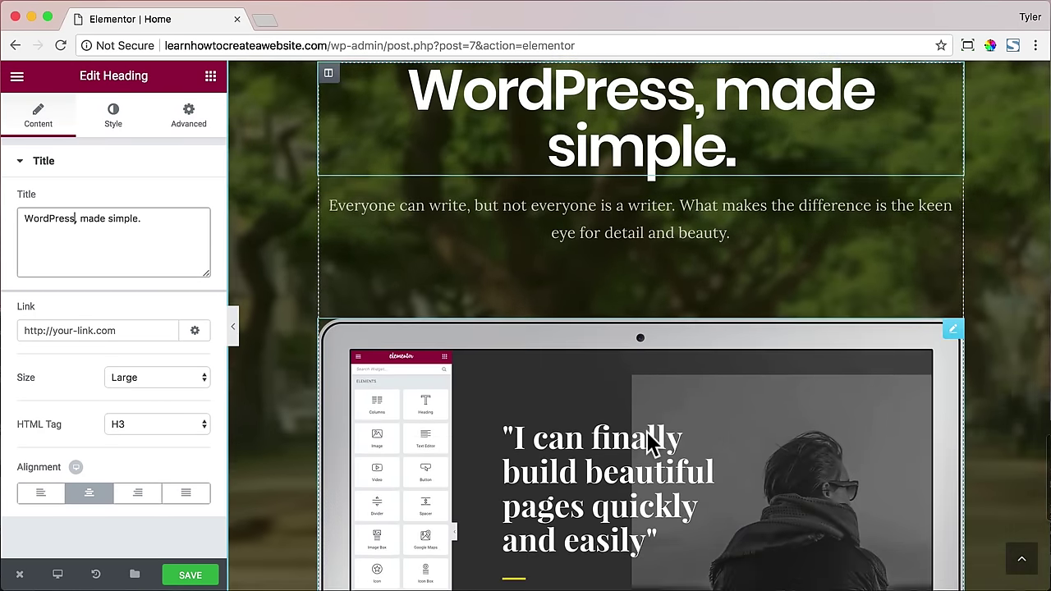
left_click(914, 329)
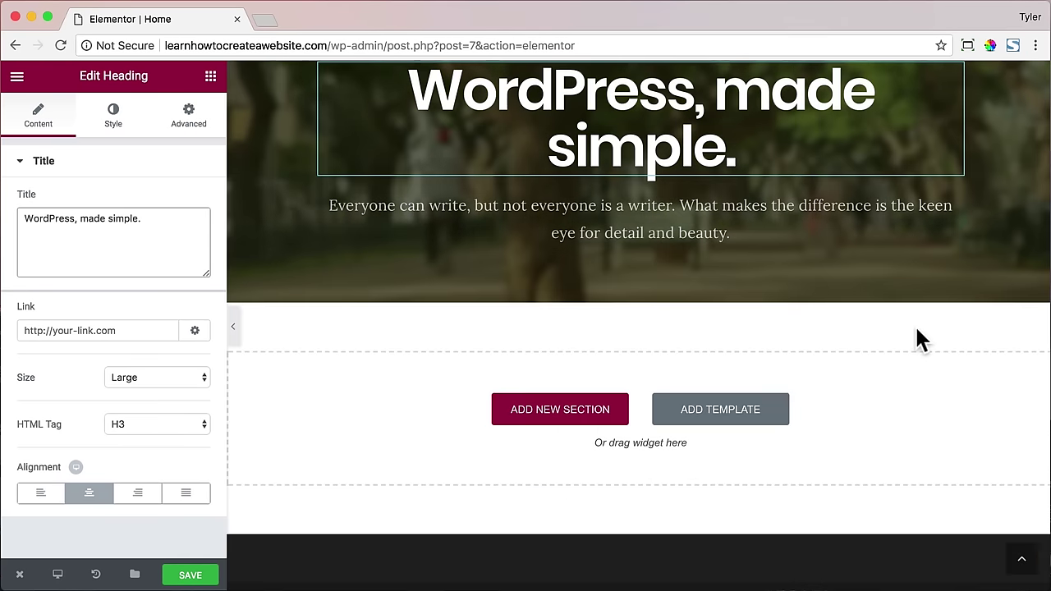
scroll(915, 327, "up", 3)
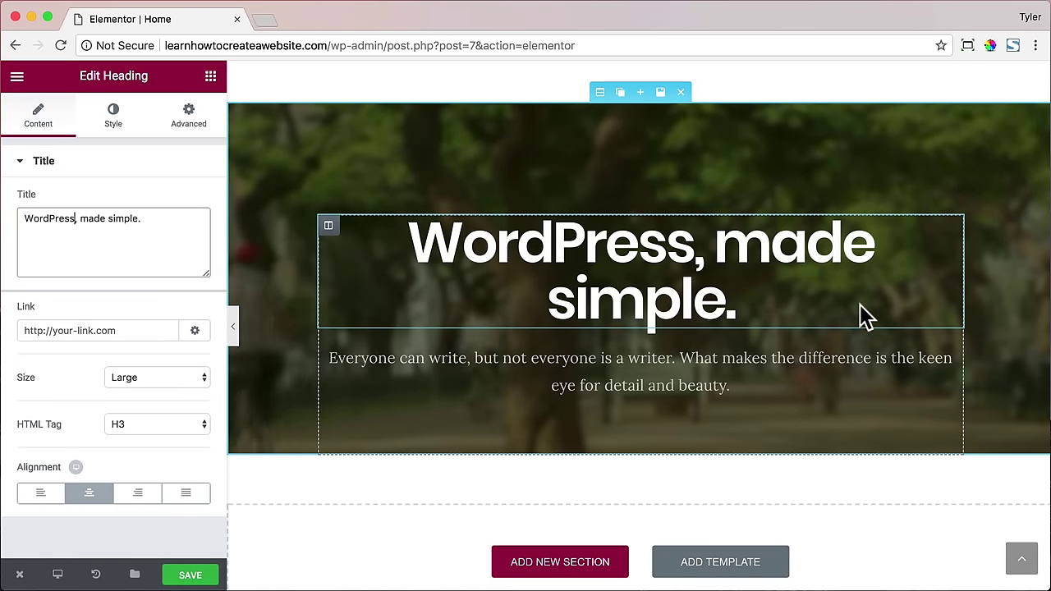
scroll(863, 312, "up", 10)
scroll(800, 281, "up", 15)
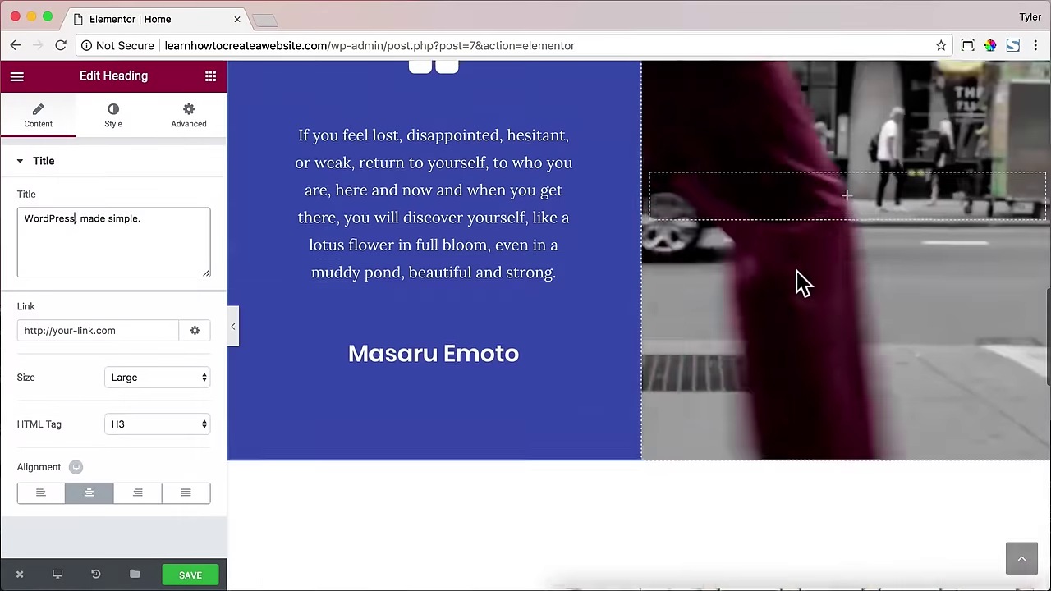
scroll(800, 282, "up", 3)
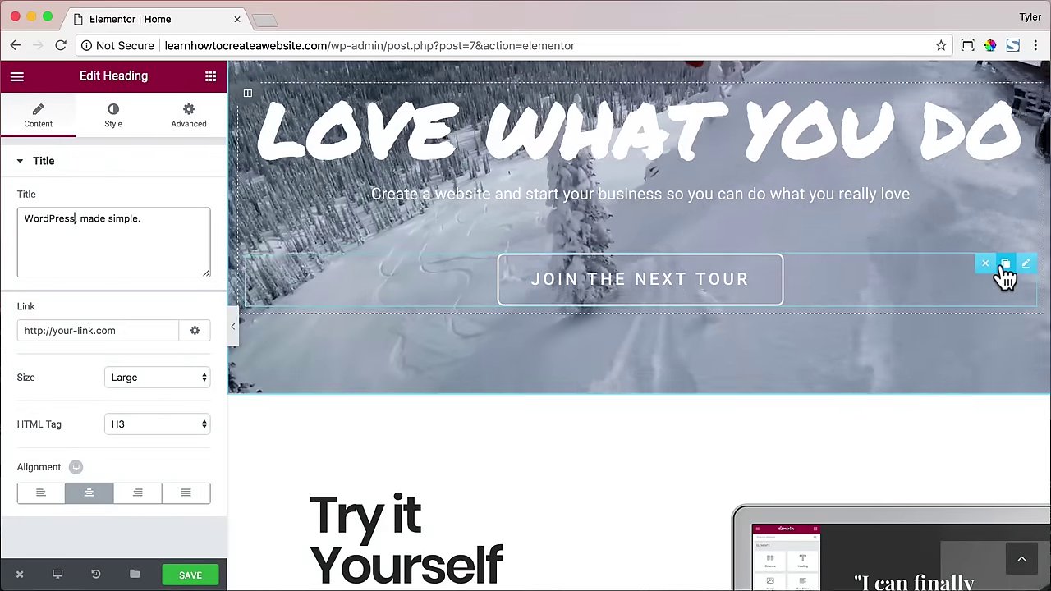
- Duplicate the JOIN THE NEXT TOUR button and place the copy below the WordPress paragraph
left_click(1003, 264)
left_click_drag(548, 340, 617, 513)
scroll(690, 485, "down", 2)
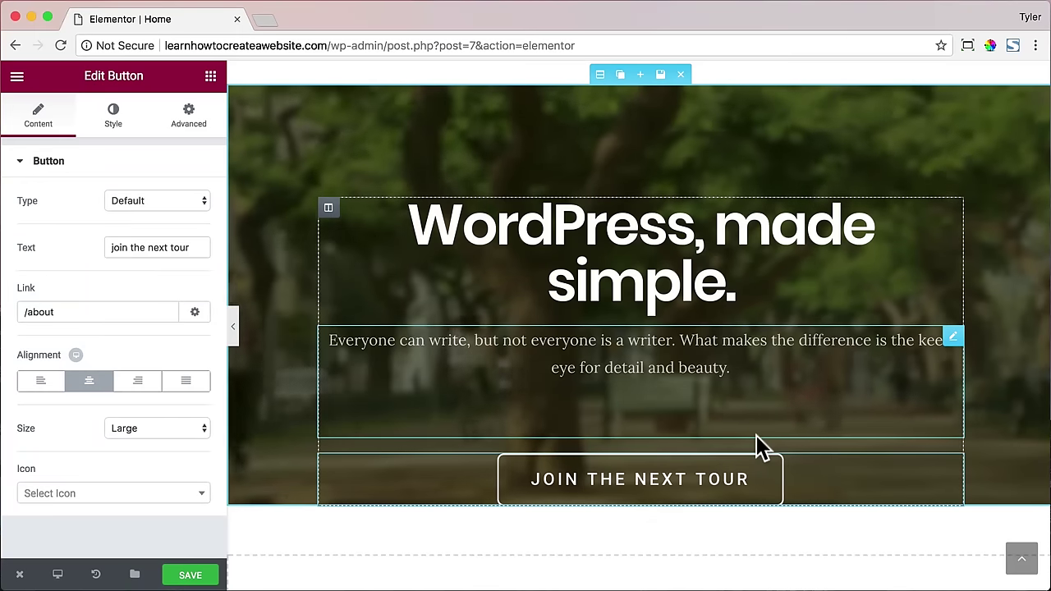
- Add a Spacer widget beneath the new button and begin enlarging its space
left_click(210, 77)
left_click_drag(182, 408, 638, 505)
left_click_drag(26, 222, 40, 231)
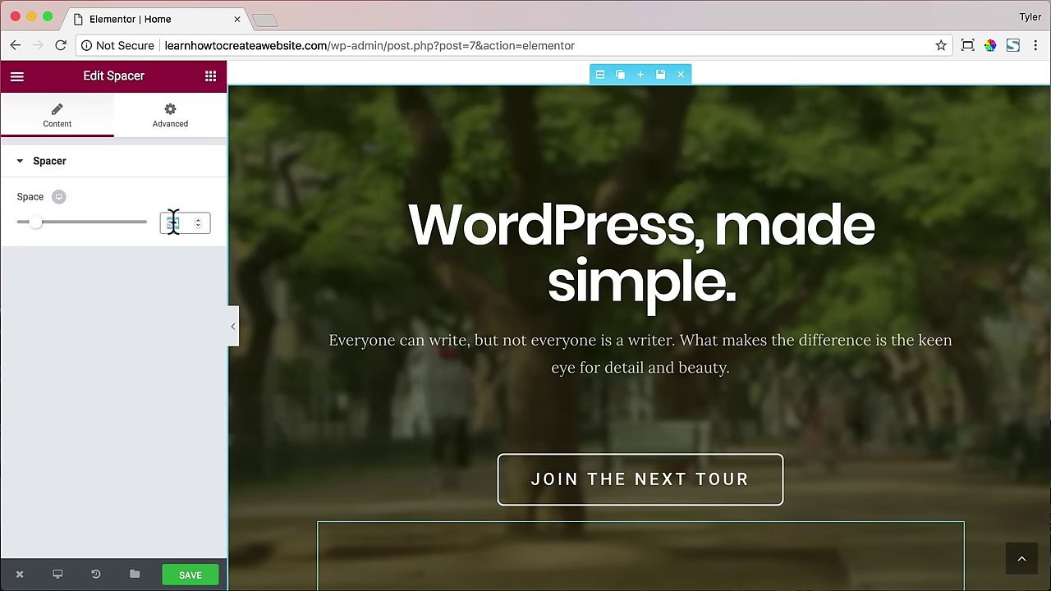
- Enter 100 as the spacer's Space value and look over the section
type("100")
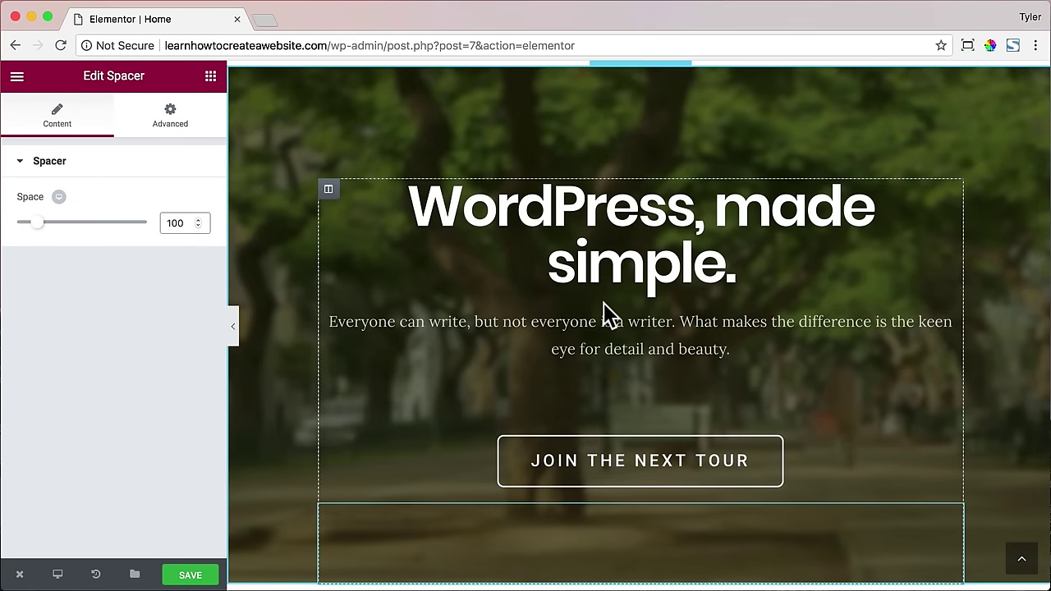
scroll(603, 303, "down", 1)
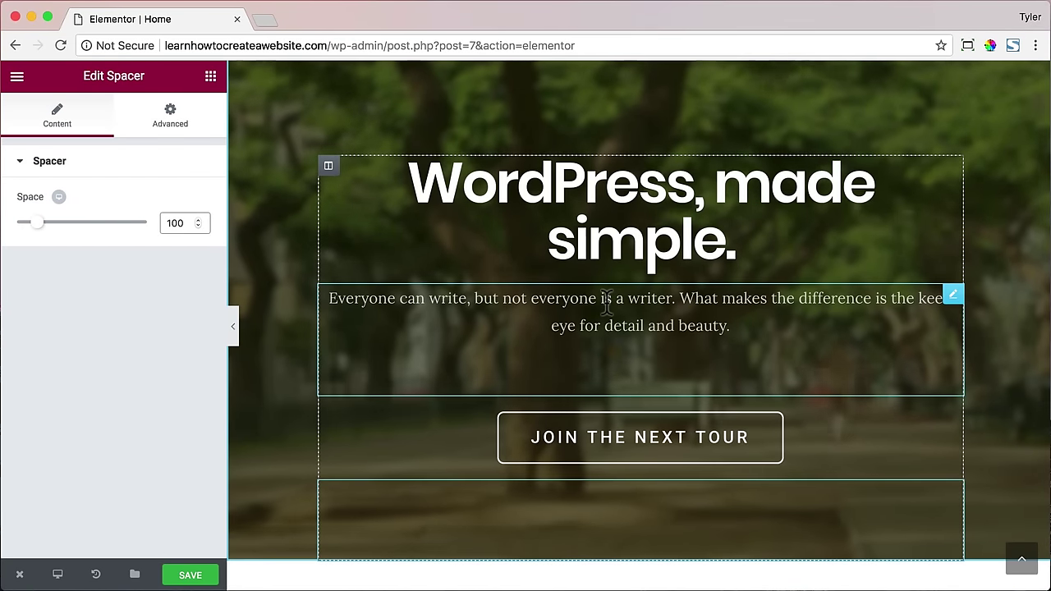
scroll(598, 321, "down", 2)
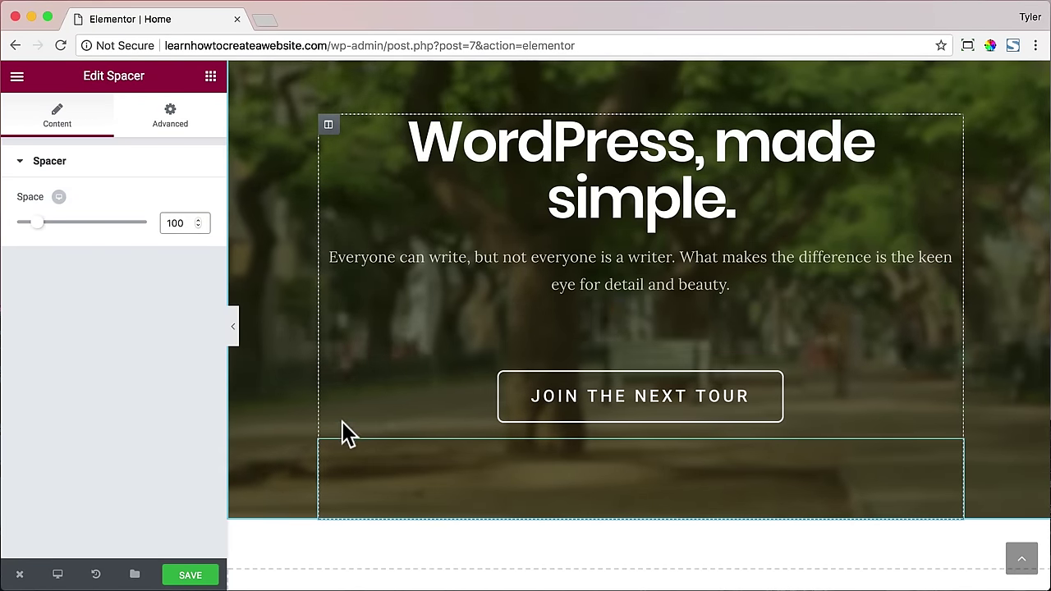
scroll(394, 415, "up", 3)
scroll(392, 406, "down", 6)
scroll(392, 408, "up", 5)
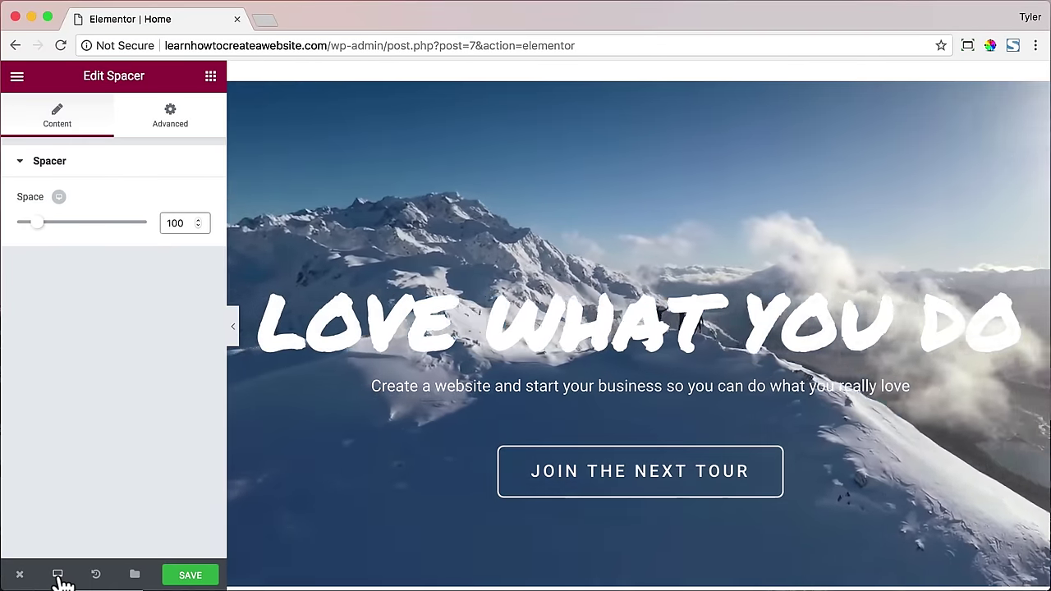
- Preview the page in Mobile mode, switch back to Desktop, and save the page
left_click(58, 576)
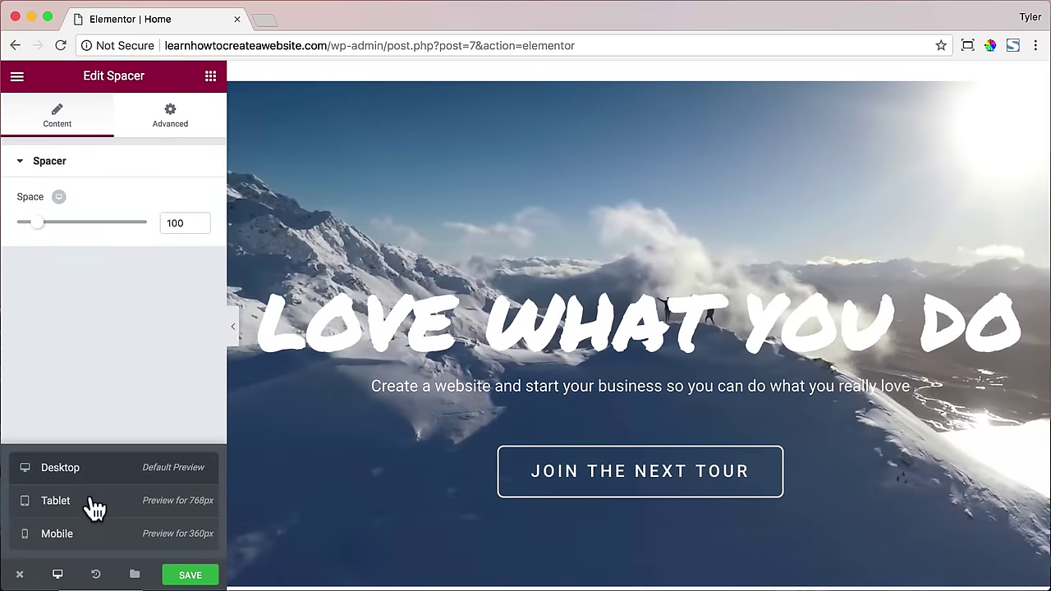
left_click(57, 534)
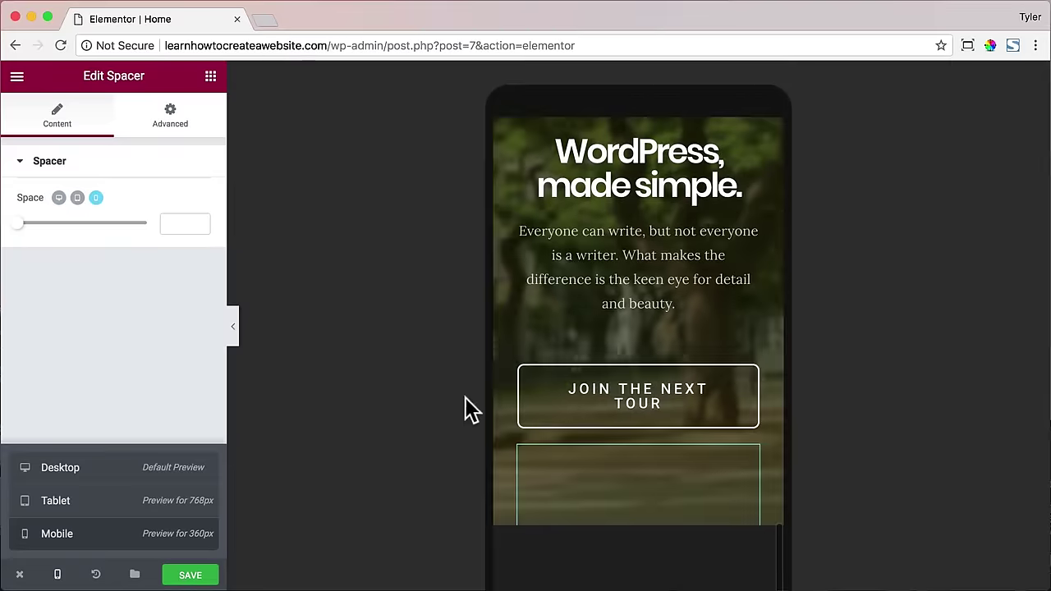
scroll(546, 380, "up", 10)
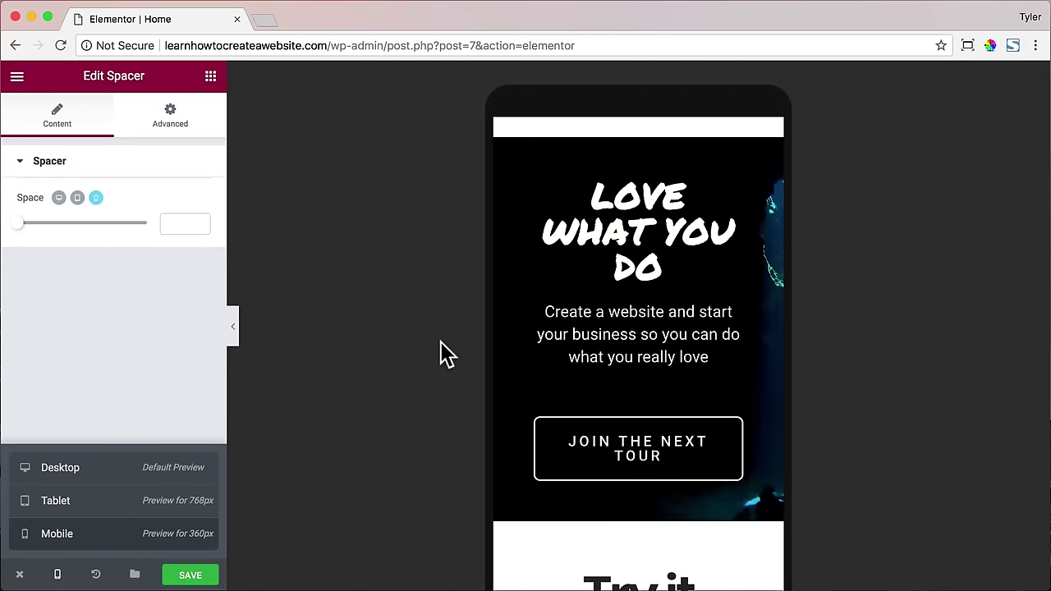
left_click(59, 578)
mouse_move(62, 579)
left_click(84, 481)
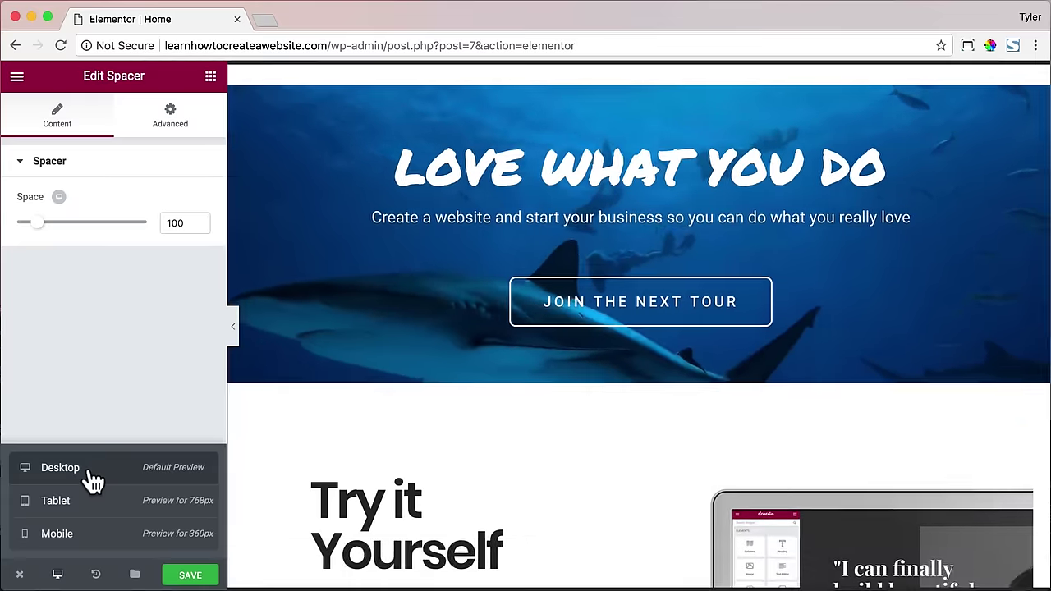
left_click(192, 576)
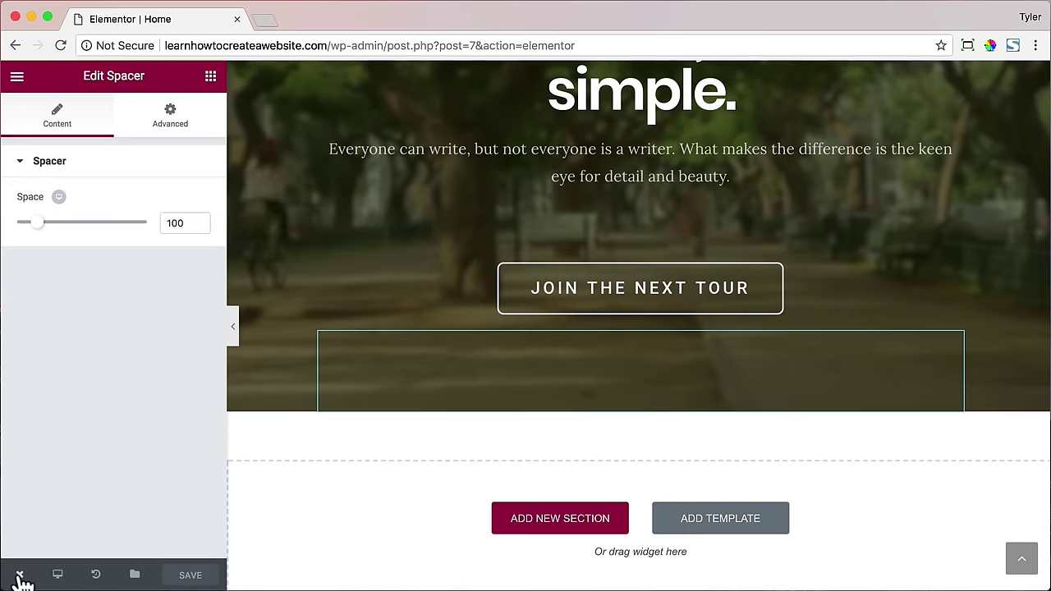
- View the live Home page and narrow the browser to check its mobile layout
mouse_move(19, 574)
left_click(65, 501)
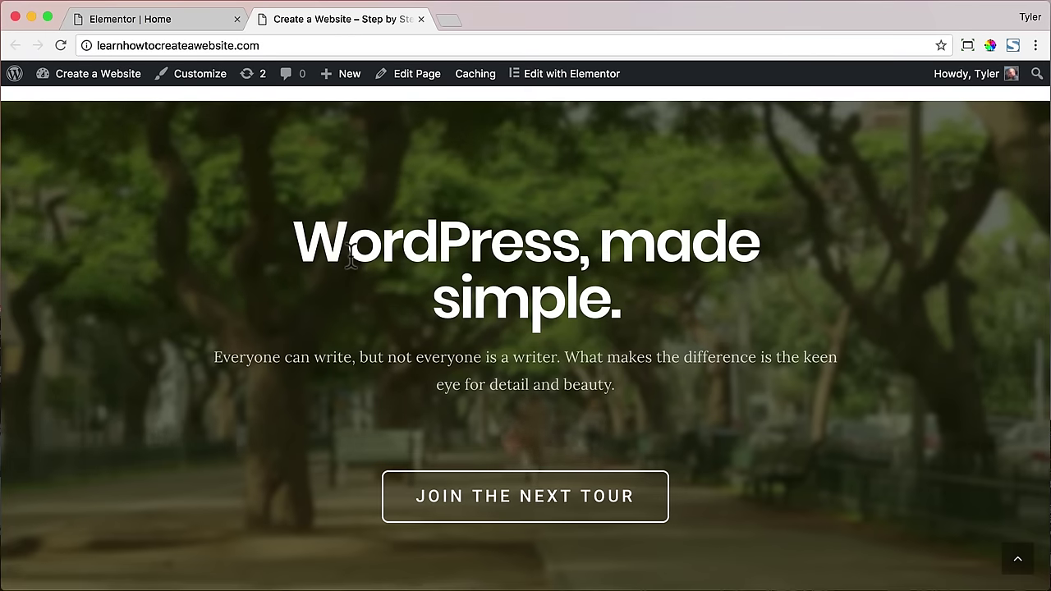
scroll(350, 255, "up", 15)
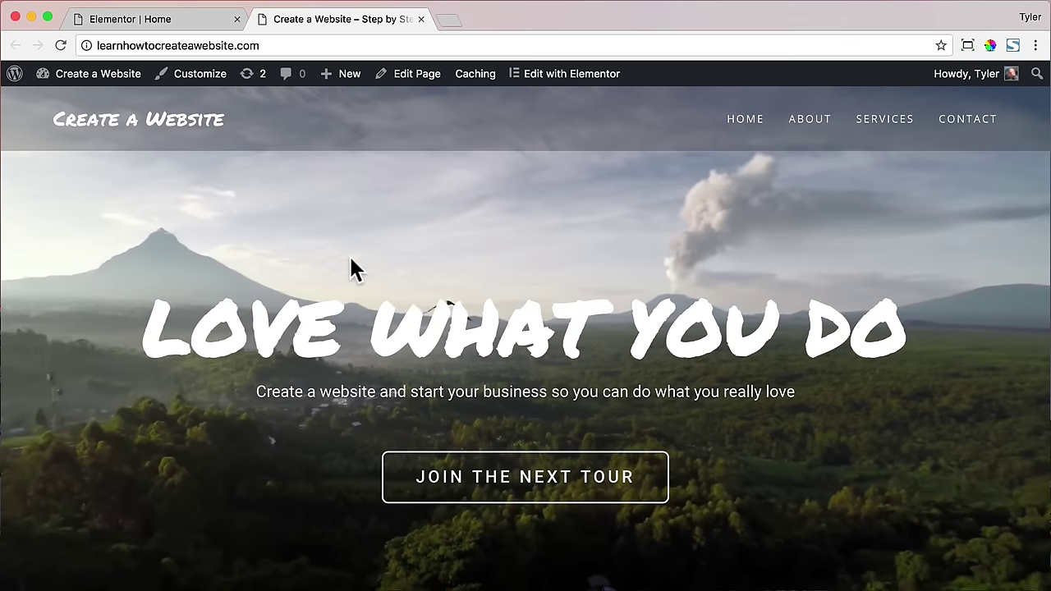
left_click_drag(1048, 172, 297, 192)
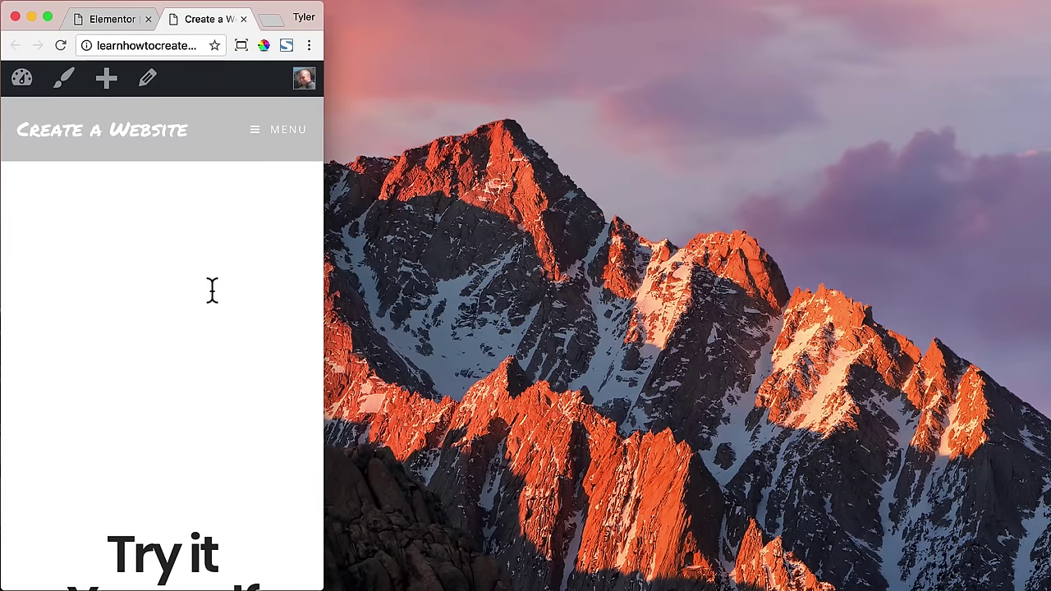
scroll(212, 289, "down", 15)
scroll(212, 289, "down", 6)
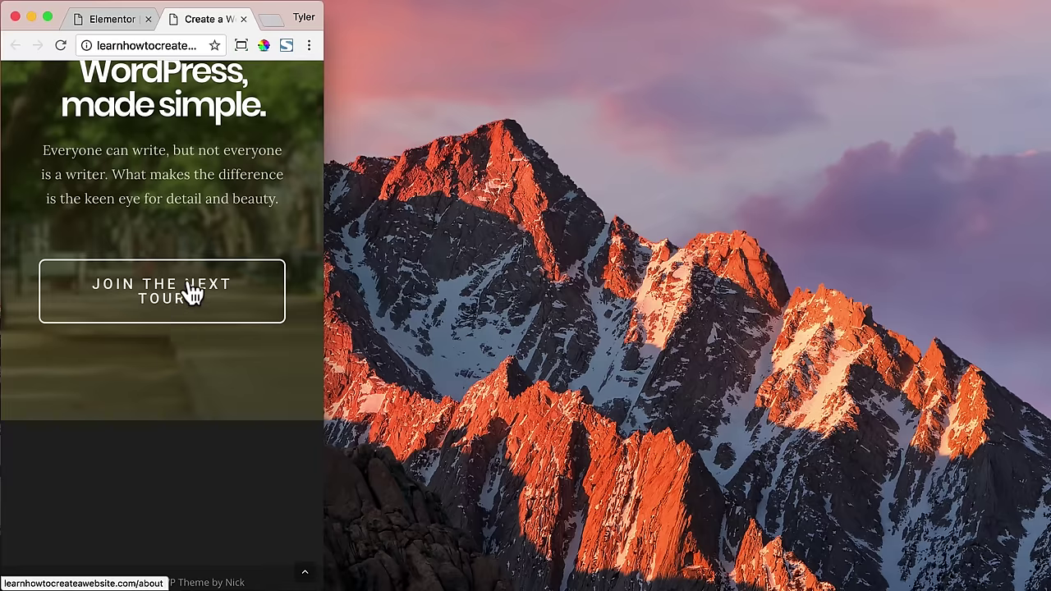
- Follow the Join the Next Tour link, restore full window width, and close the live tab
left_click(192, 293)
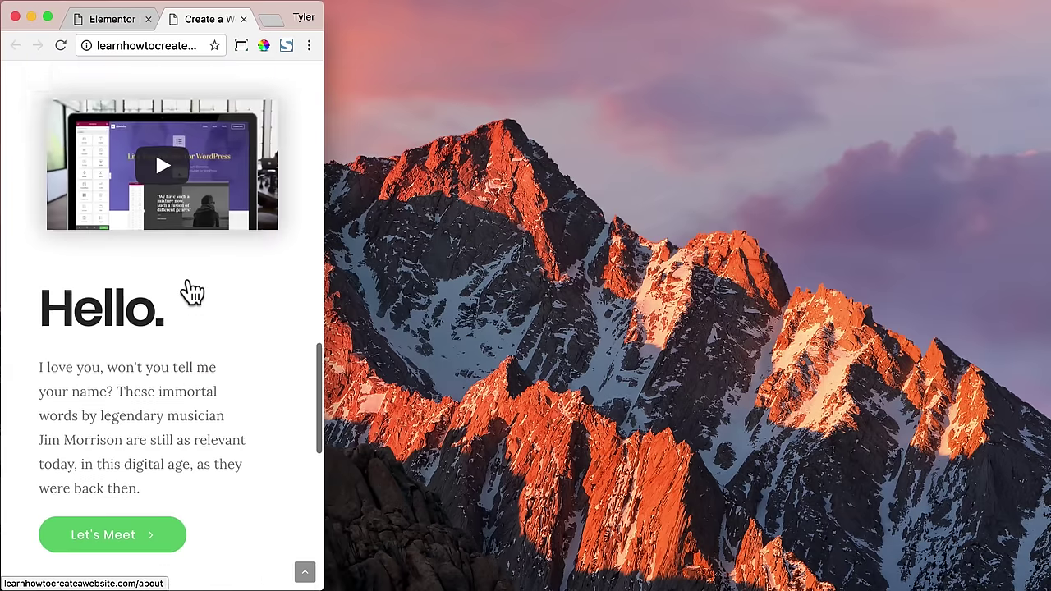
left_click(240, 46)
left_click(156, 140)
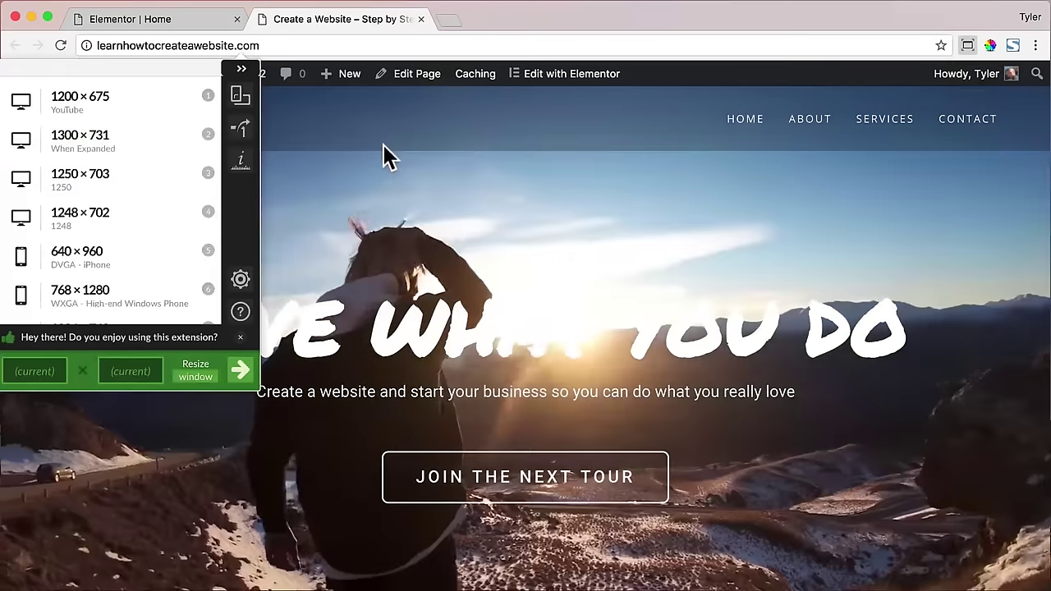
left_click(386, 156)
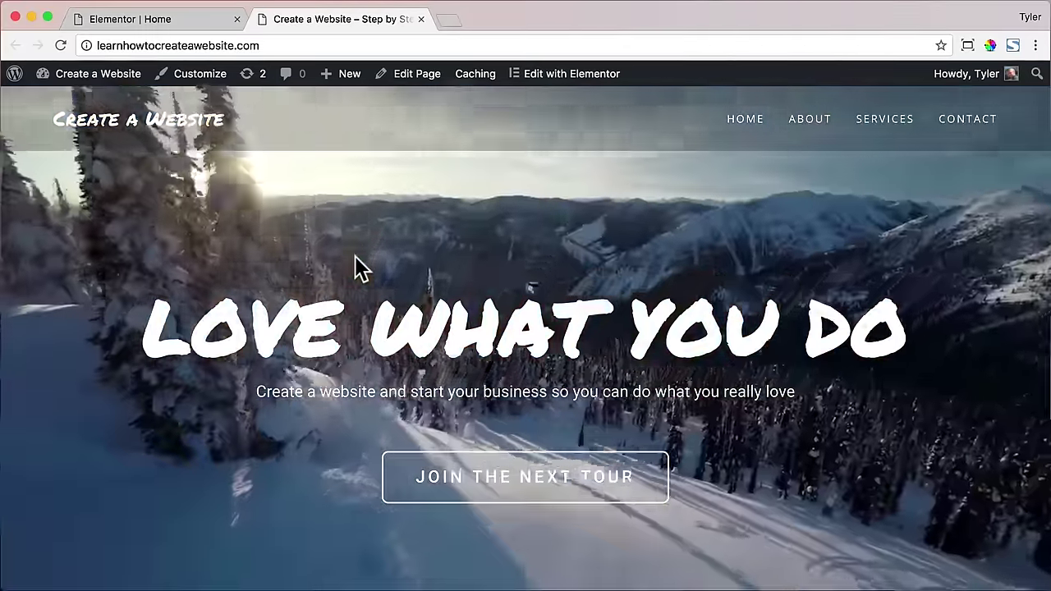
left_click(419, 19)
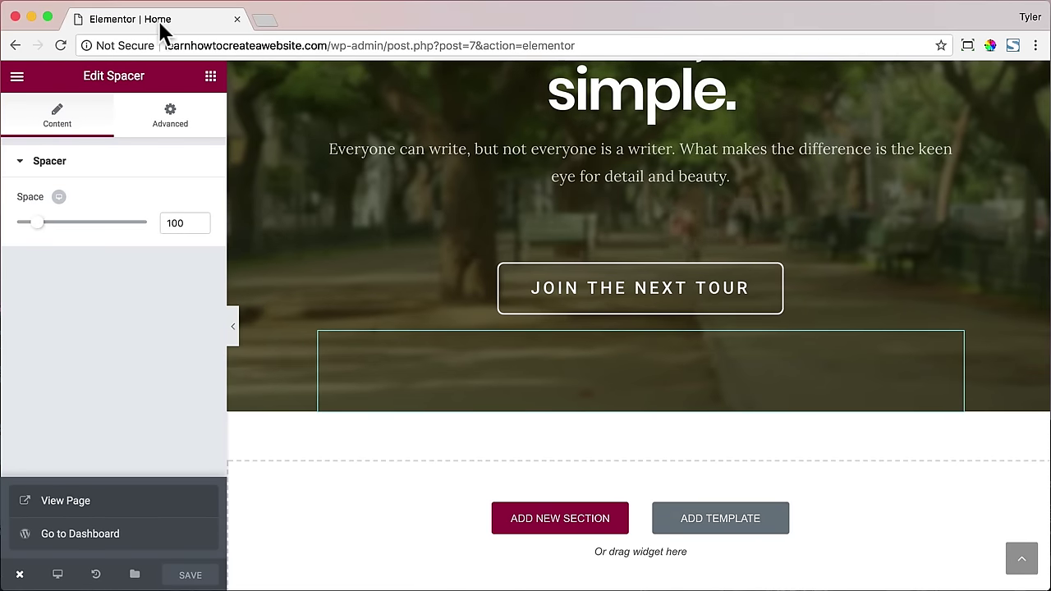
- Select the LOVE WHAT YOU DO hero and open its Background Fallback image chooser
scroll(313, 116, "up", 15)
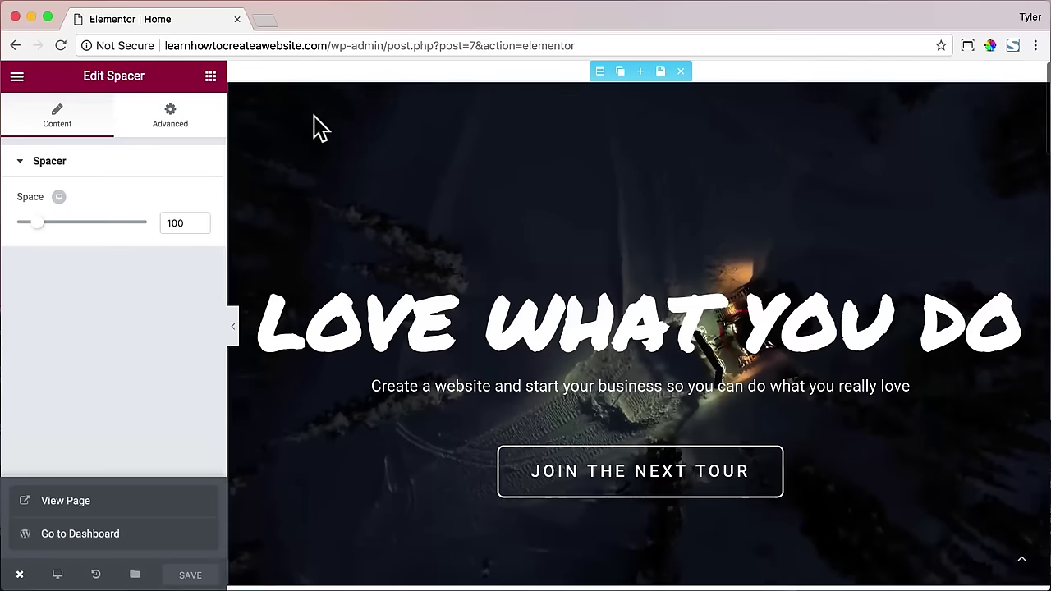
left_click(600, 73)
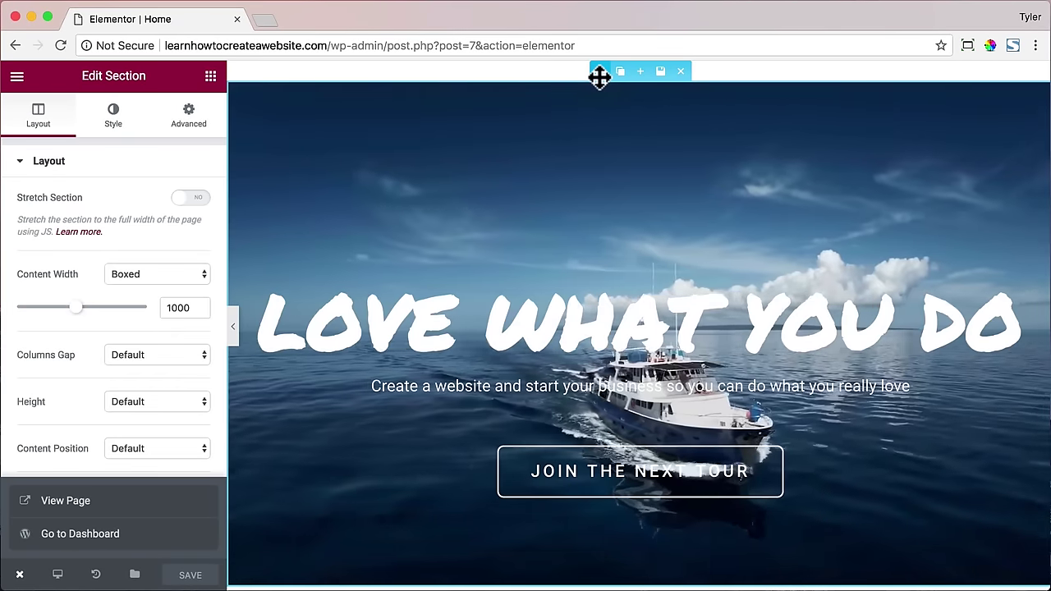
left_click(114, 125)
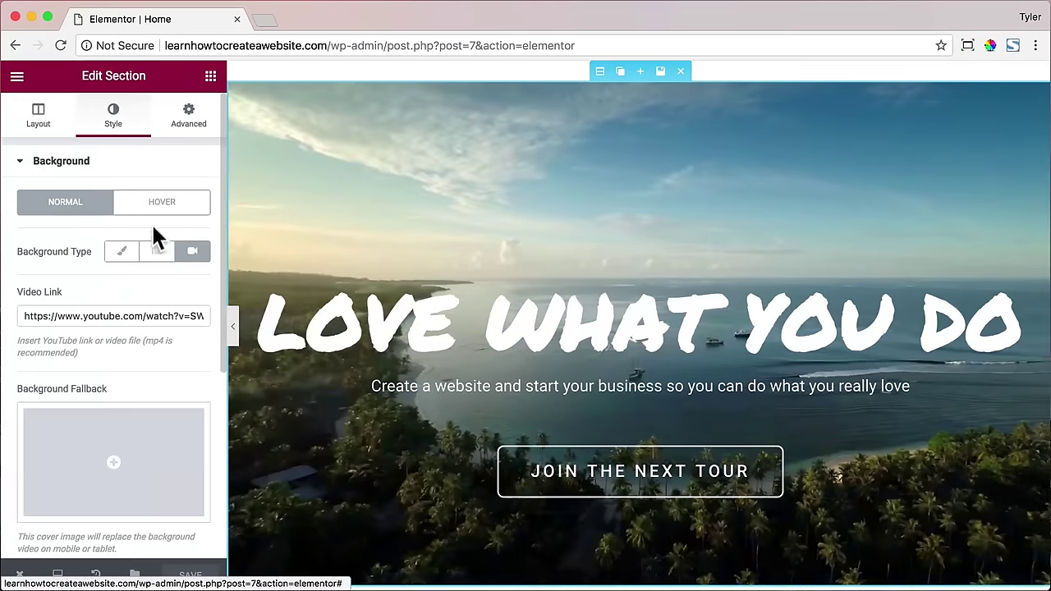
scroll(160, 233, "down", 3)
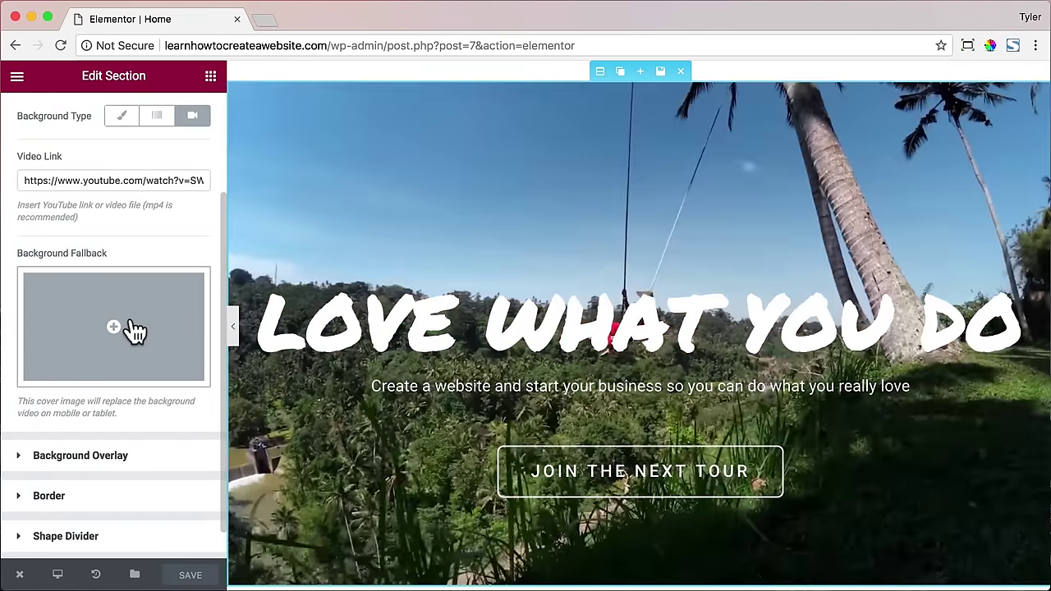
left_click(133, 330)
- Upload fallback.jpg from the Desktop and insert it as the background fallback
left_click(92, 155)
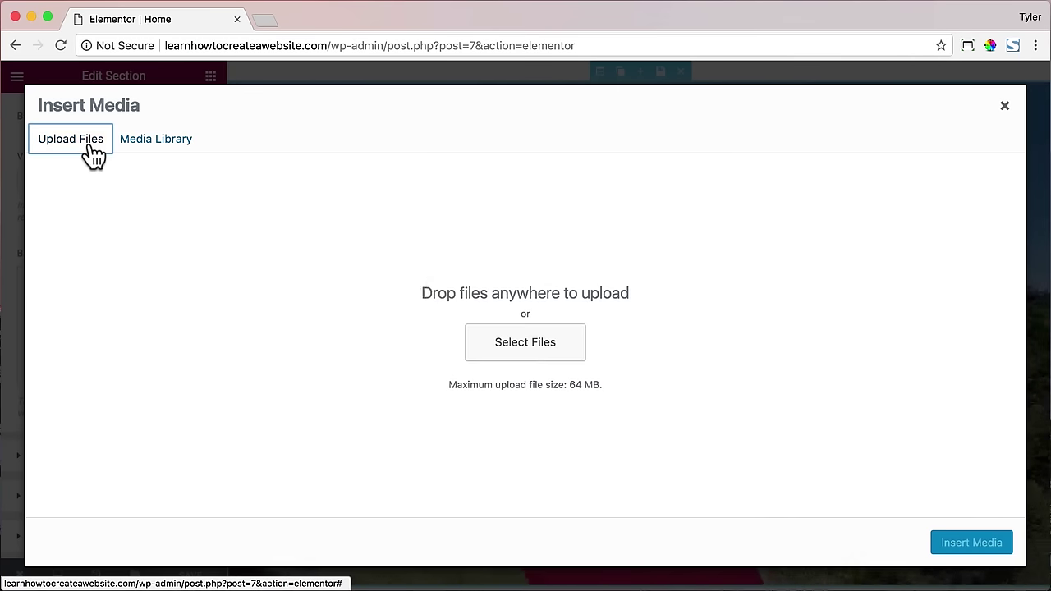
left_click(547, 353)
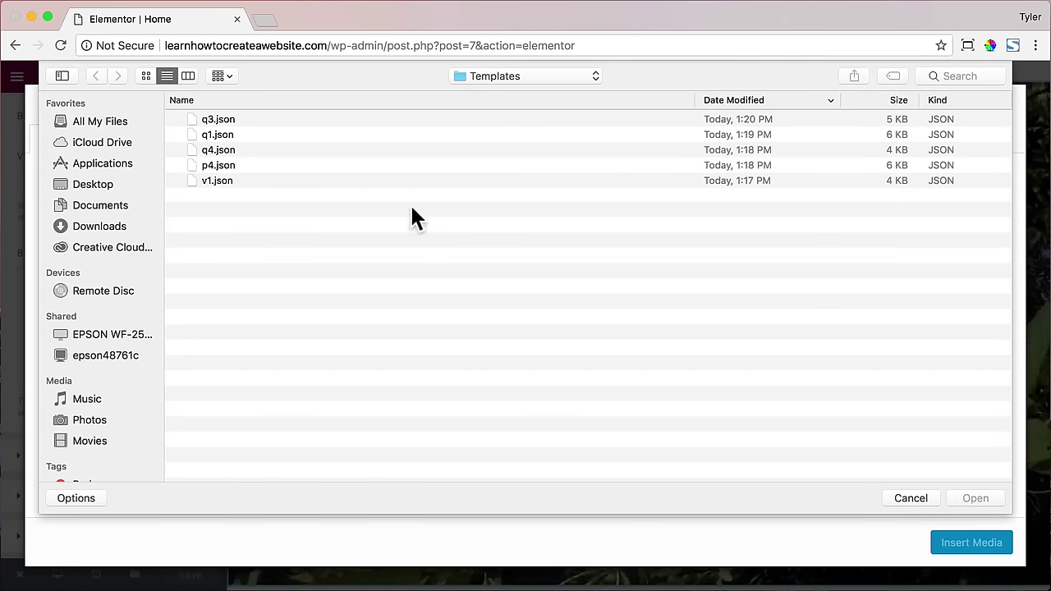
left_click(116, 187)
left_click(240, 150)
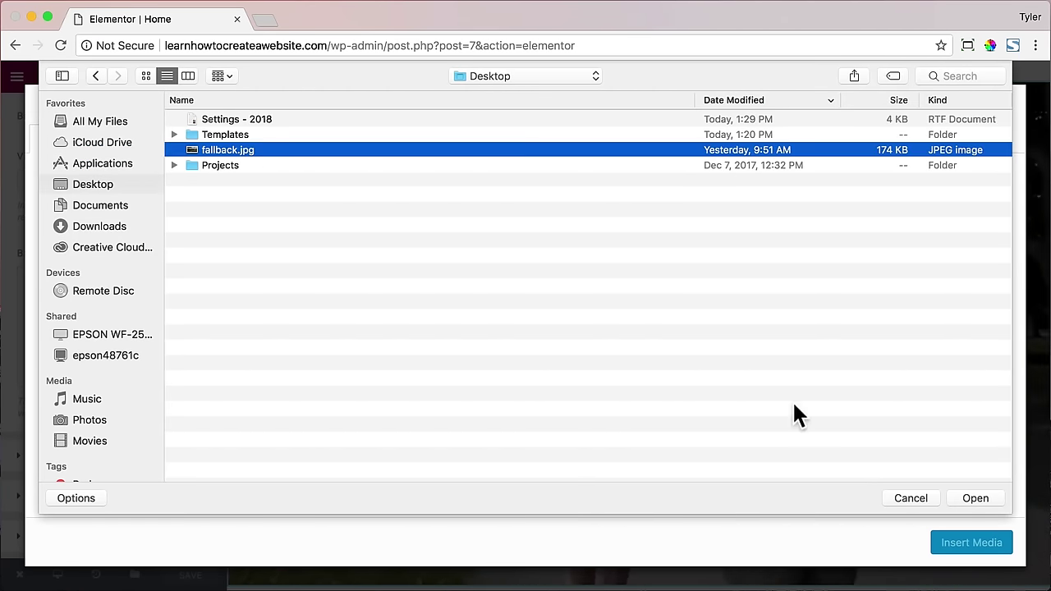
left_click(977, 498)
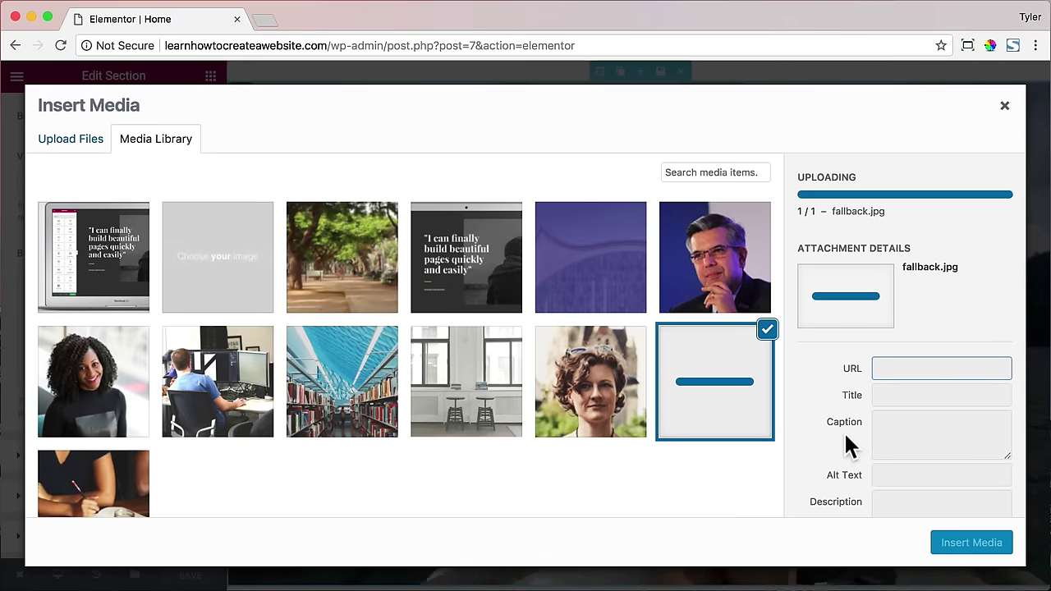
left_click(978, 546)
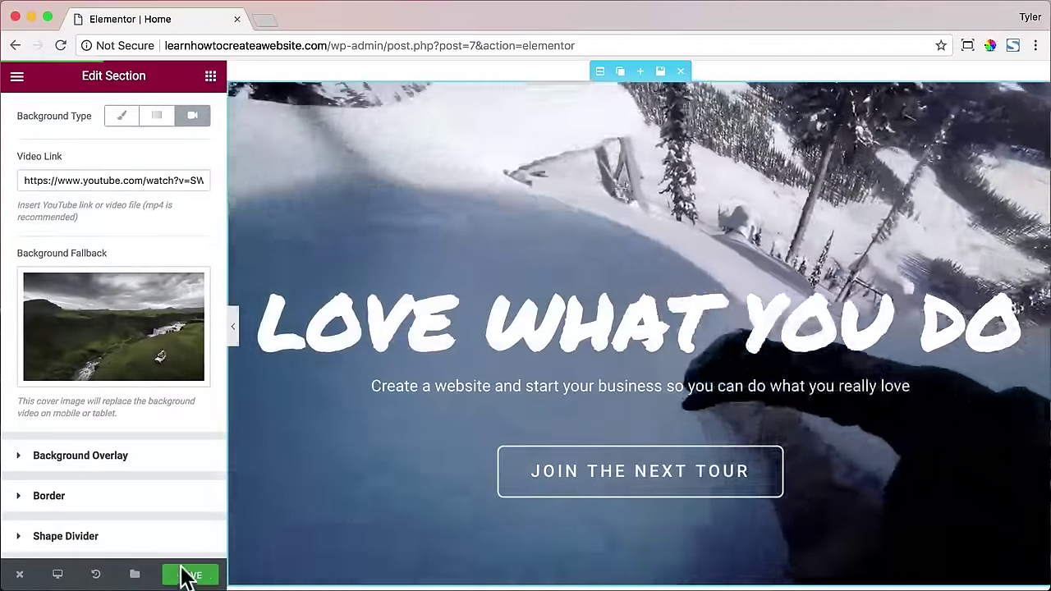
- Save the Home page and view the published page
left_click(187, 577)
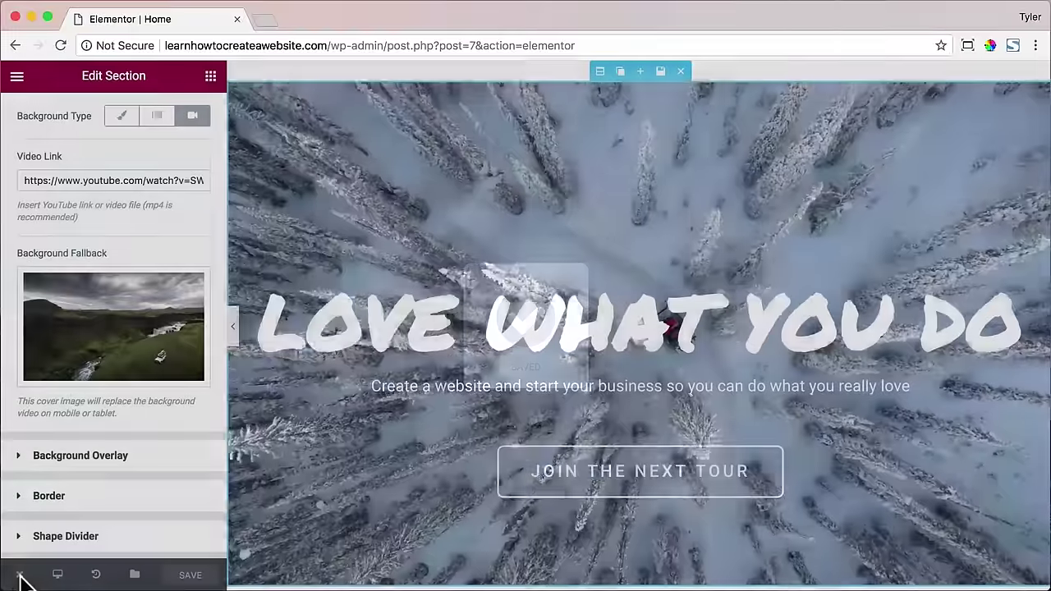
mouse_move(22, 581)
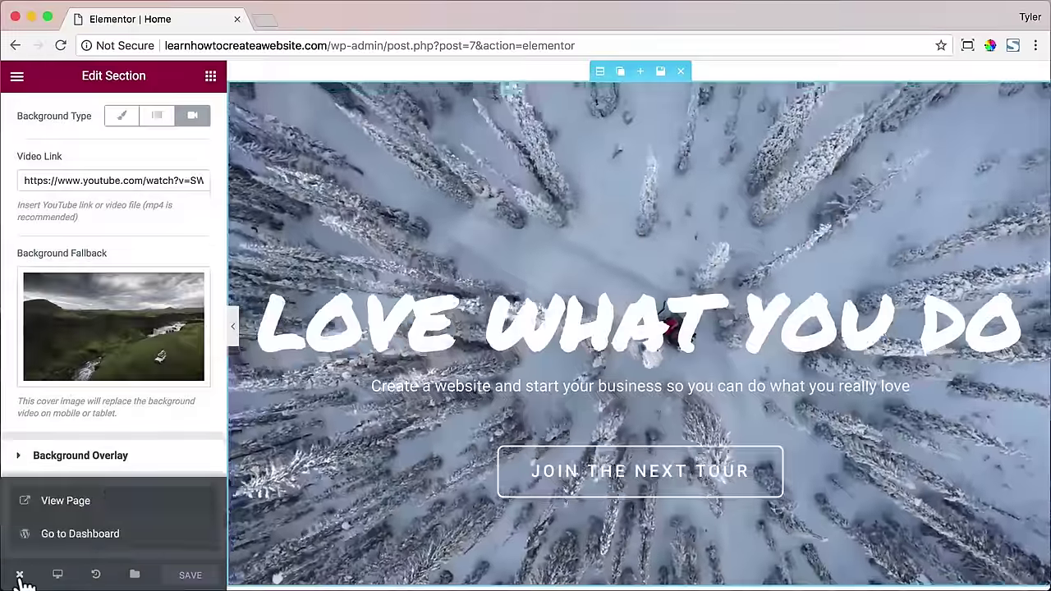
left_click(103, 502)
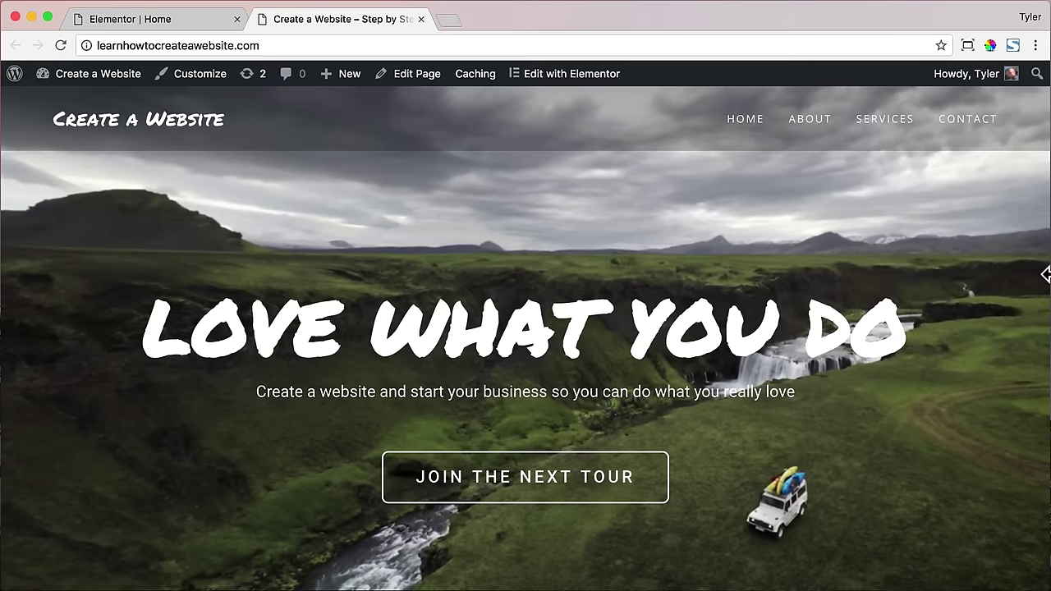
- Check the hero's fallback image at phone width, then restore the browser to full width
left_click_drag(1045, 274, 110, 280)
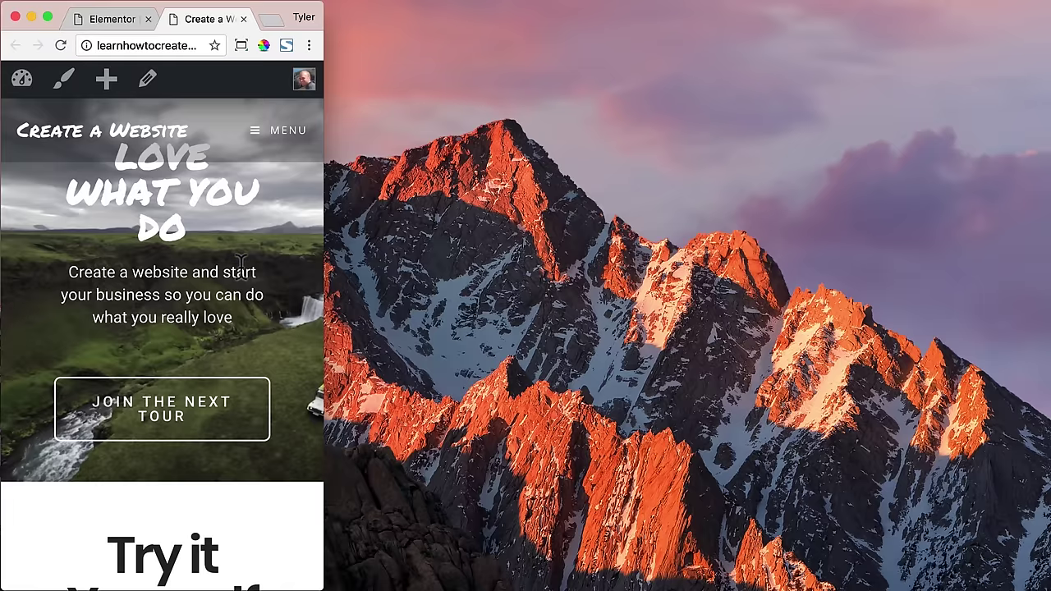
scroll(297, 345, "down", 10)
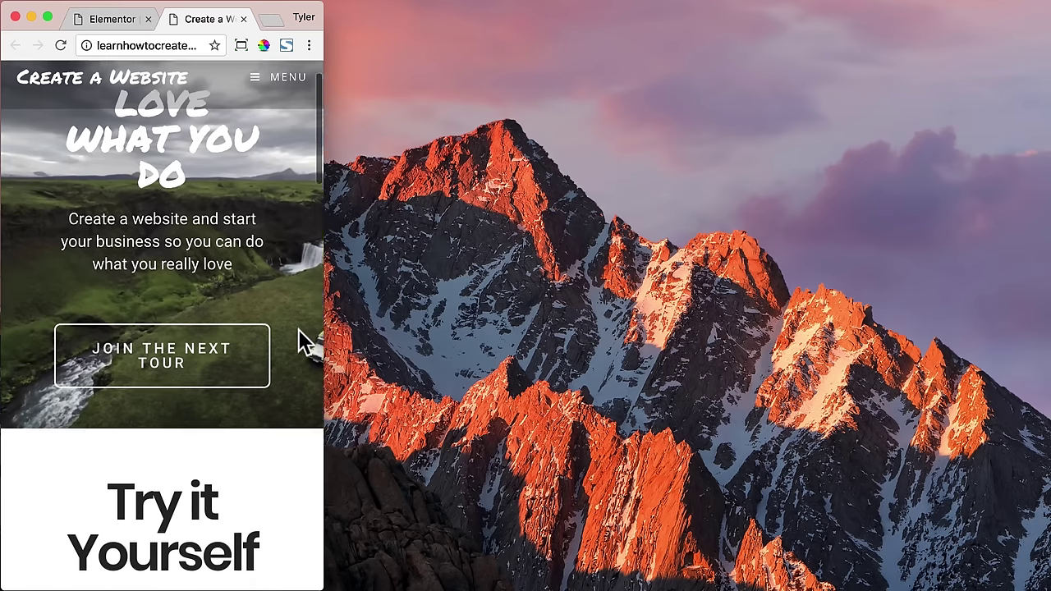
scroll(297, 337, "down", 5)
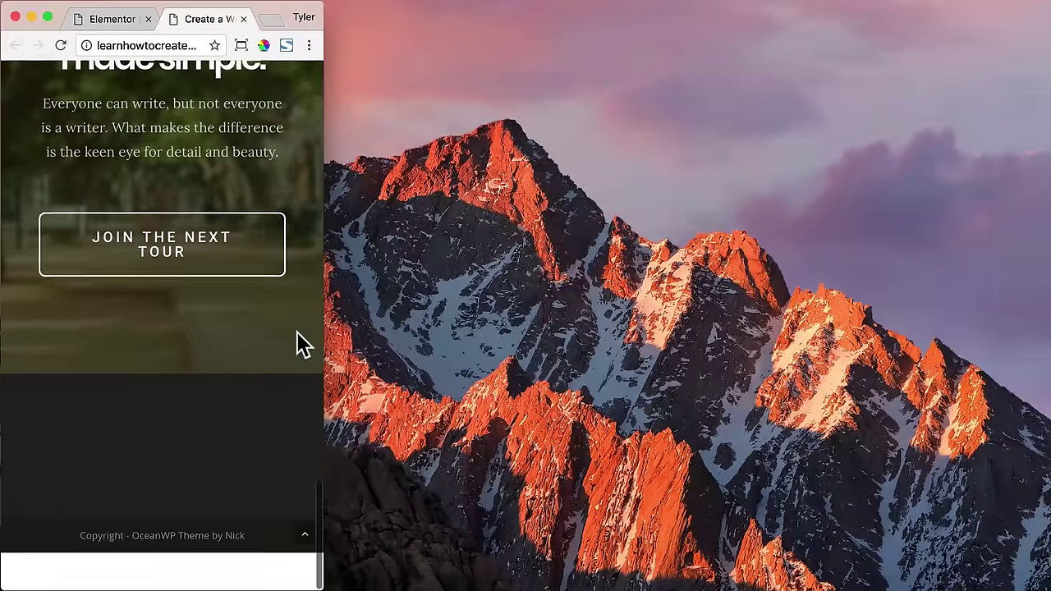
left_click(233, 309)
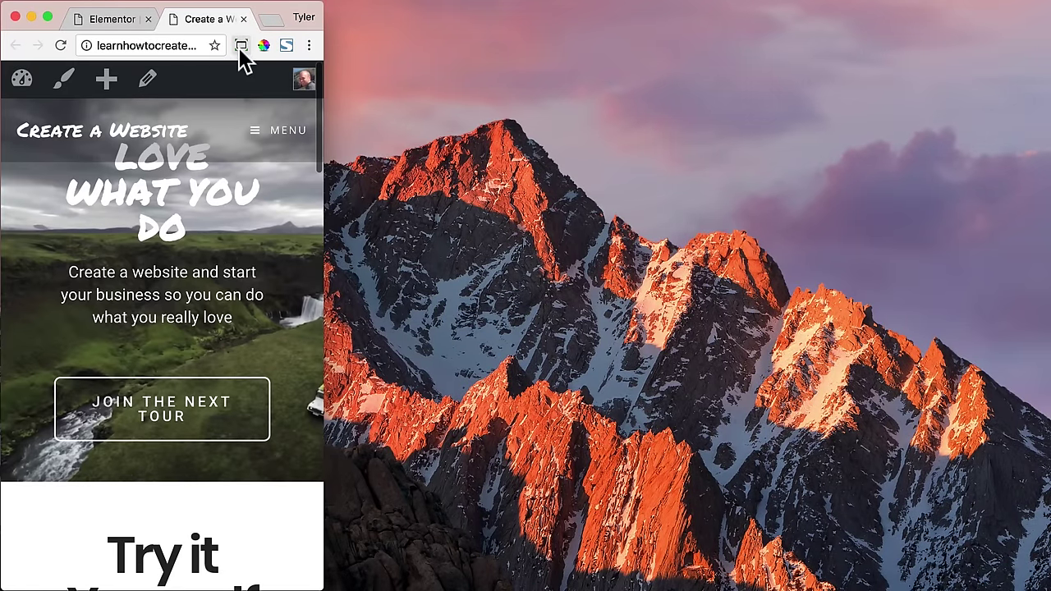
left_click(241, 45)
left_click(240, 92)
- Back in the editor, switch to Mobile preview and open the hero section's Advanced settings
left_click(172, 23)
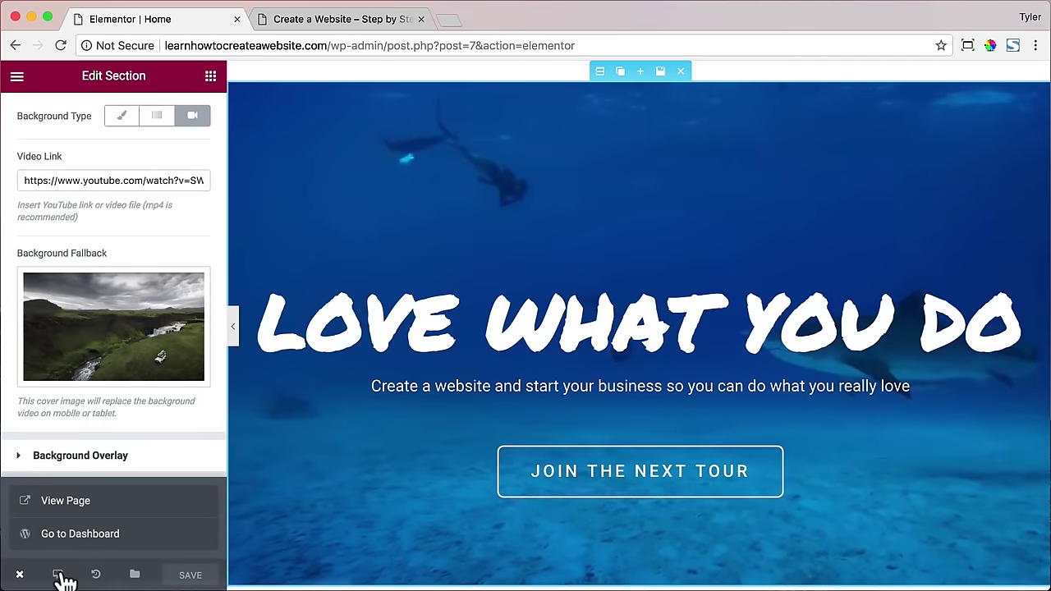
left_click(58, 575)
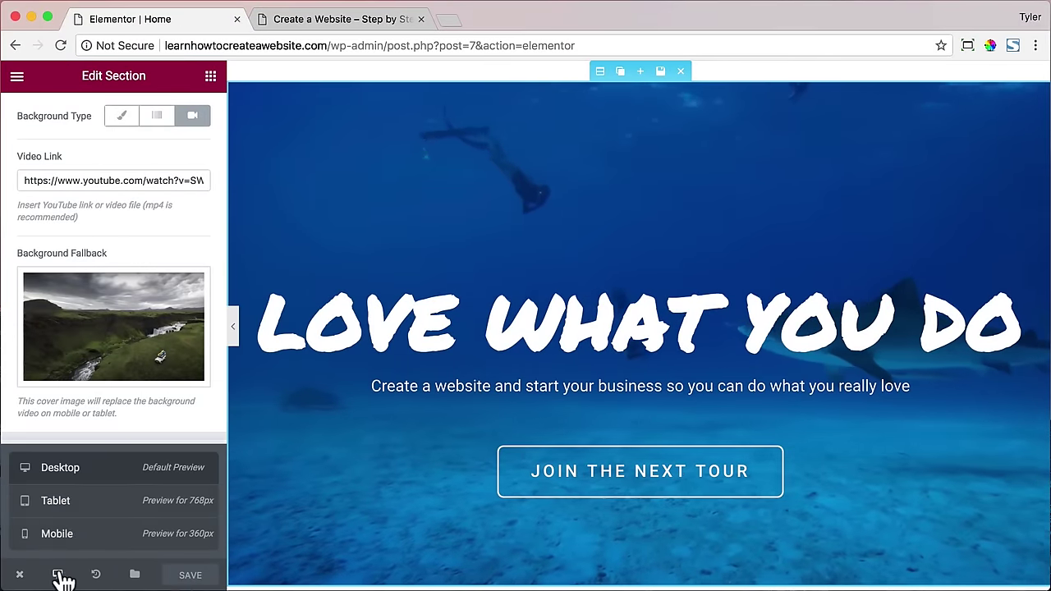
left_click(75, 536)
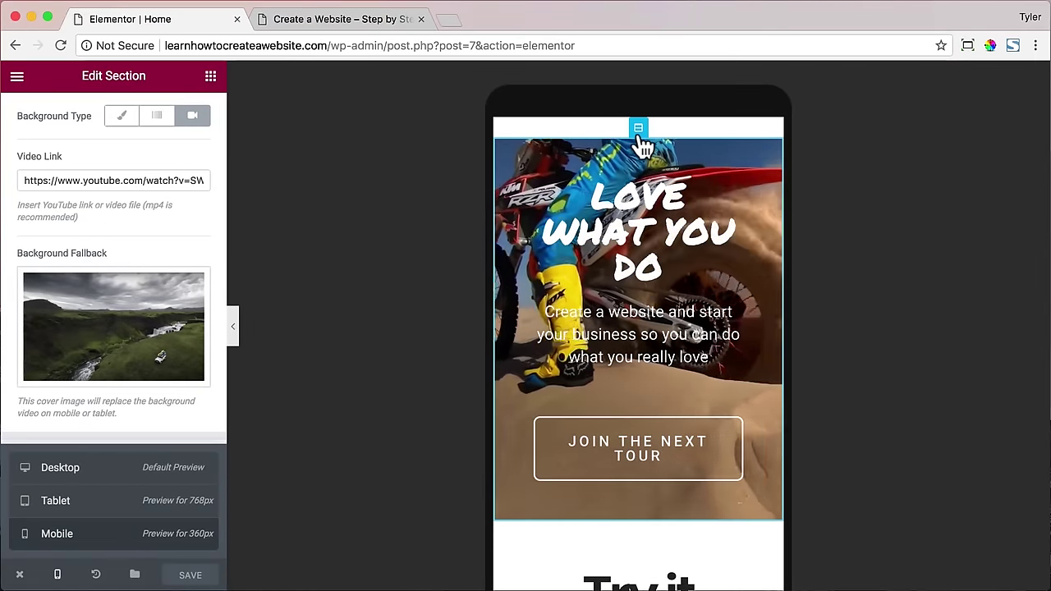
scroll(155, 204, "up", 3)
left_click(189, 123)
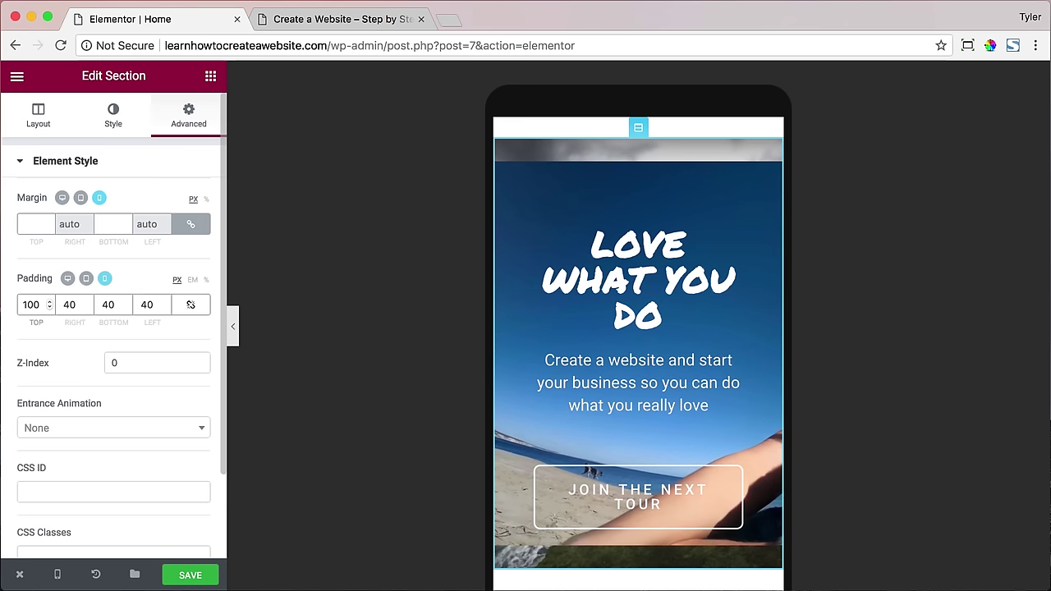
- Save the mobile padding and check the reloaded live site at phone width
left_click(197, 572)
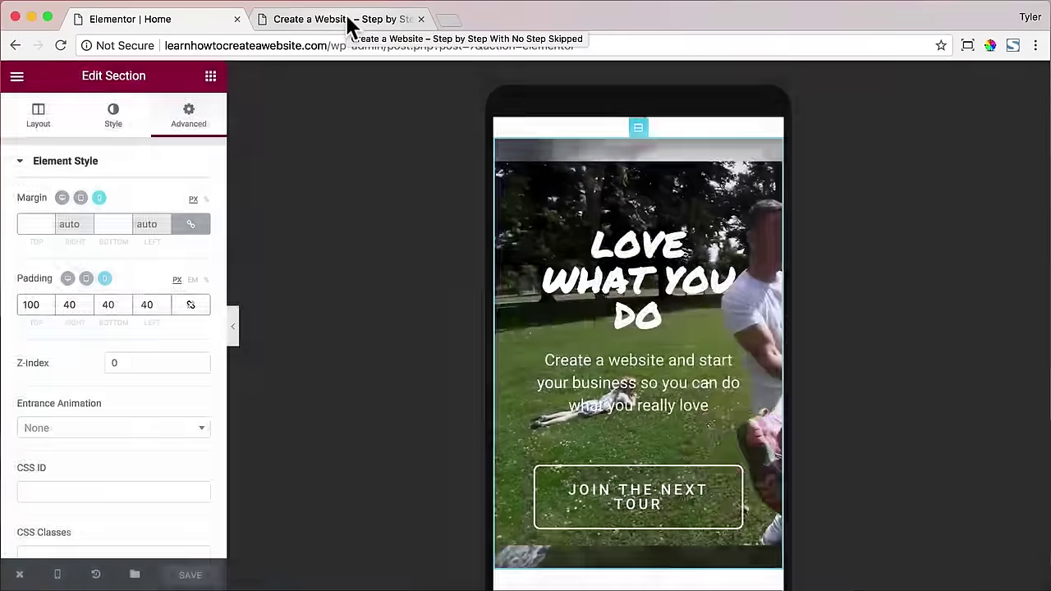
left_click(348, 20)
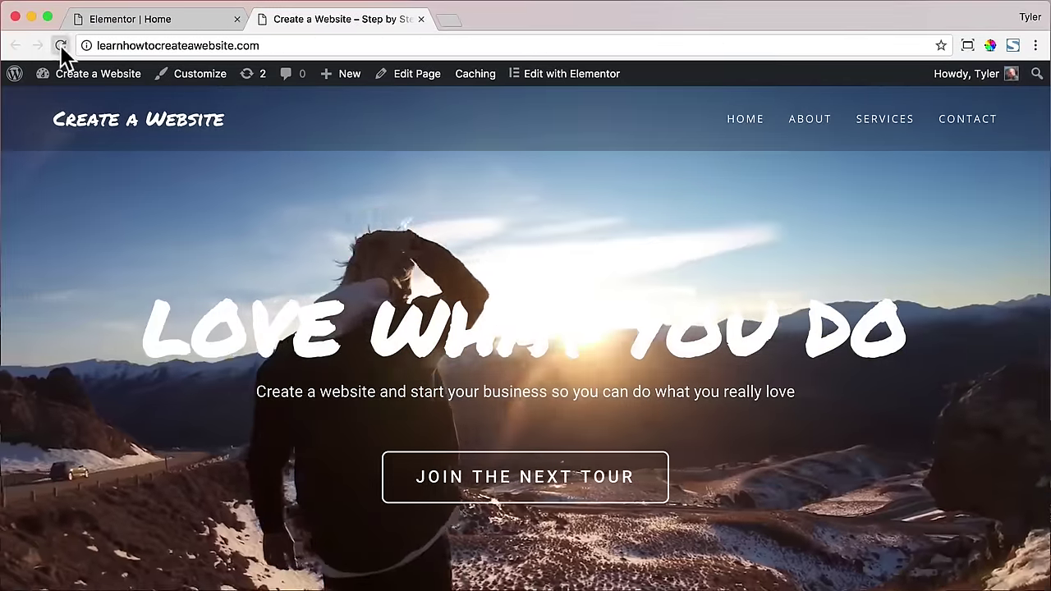
left_click(60, 45)
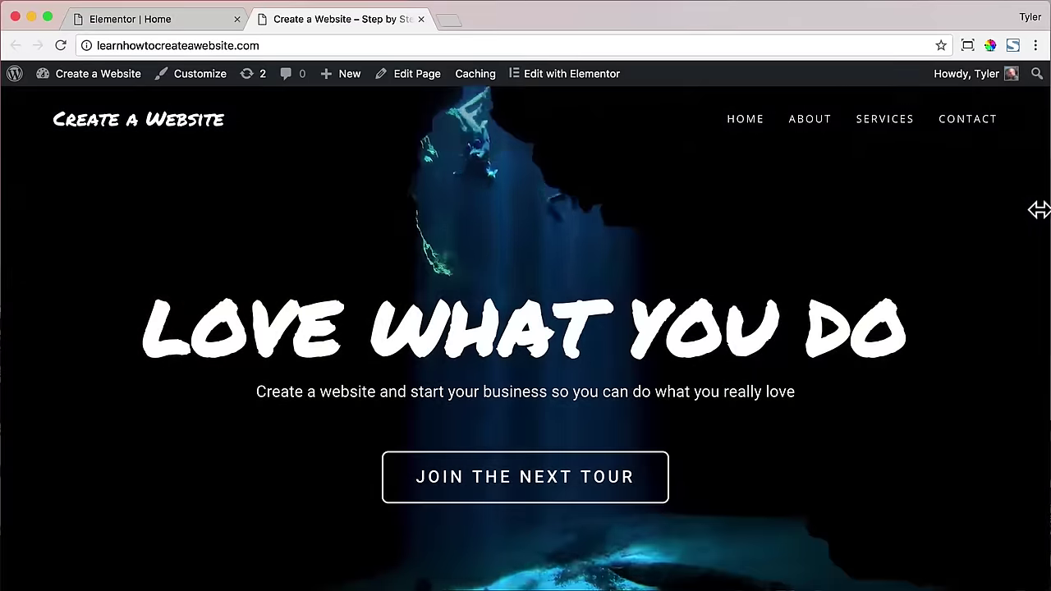
left_click_drag(1041, 209, 293, 226)
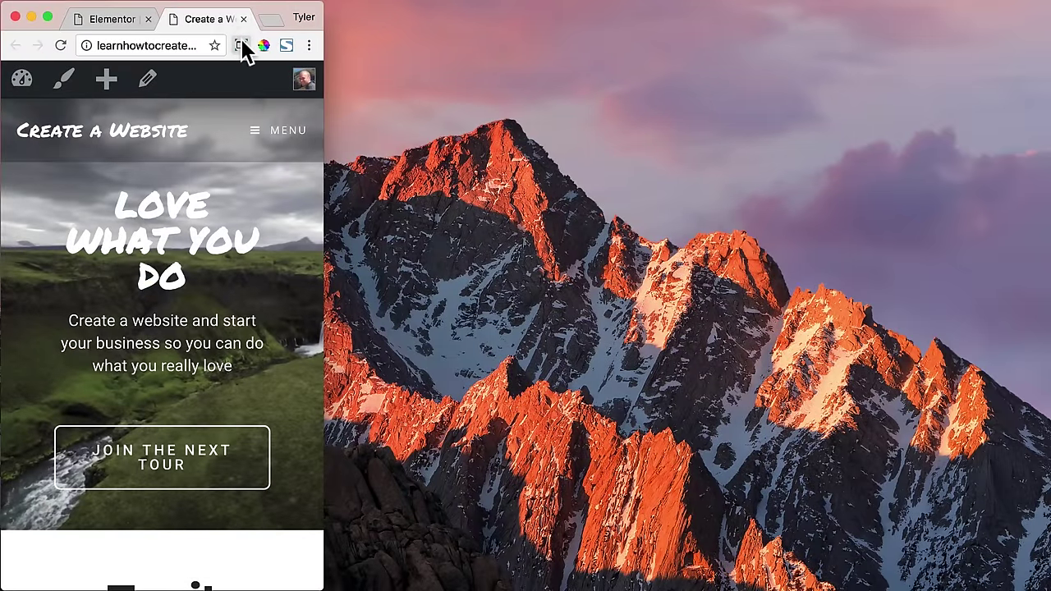
left_click(240, 45)
left_click(140, 145)
- Raise the hero's mobile top padding to 125 in the editor
left_click(163, 23)
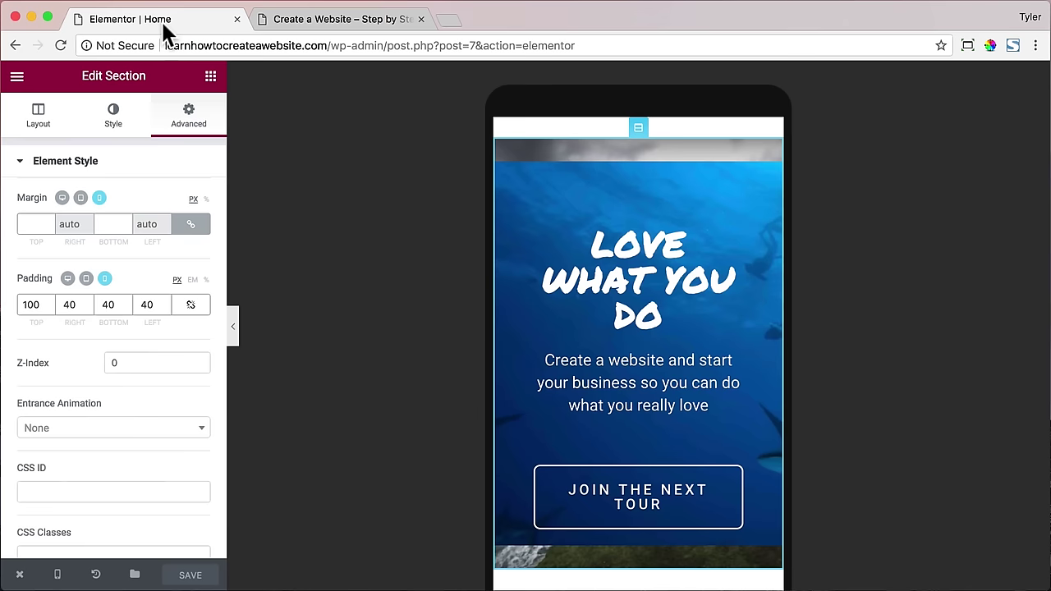
type("125")
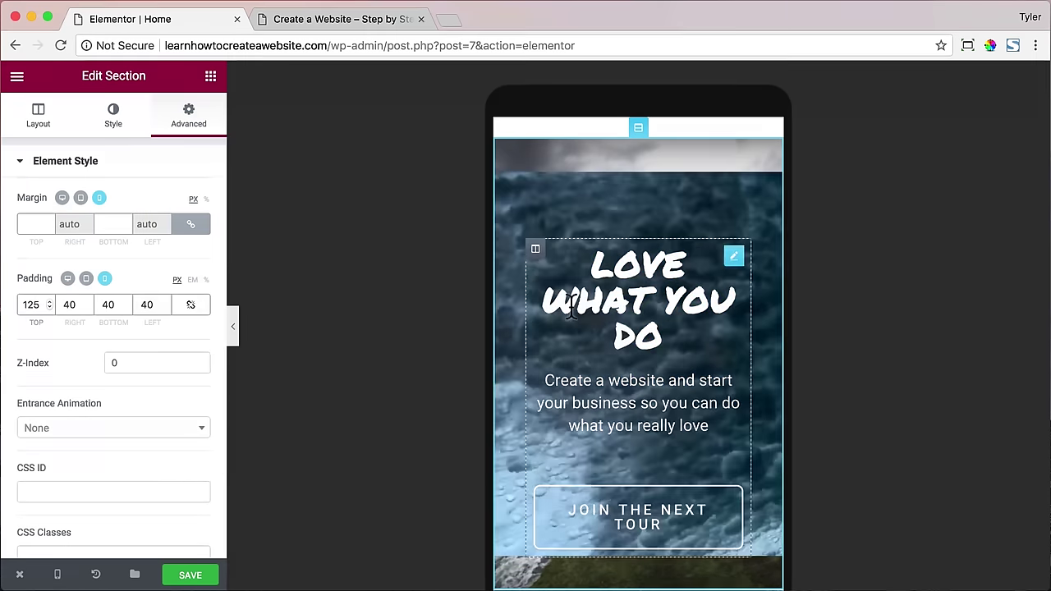
scroll(608, 306, "down", 2)
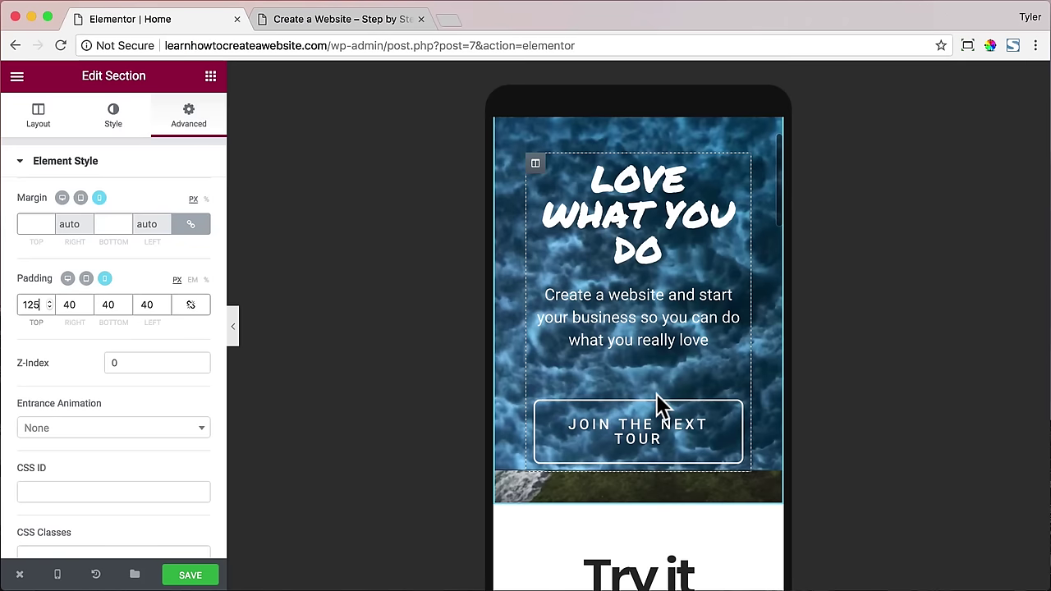
- Set the hero Join the Next Tour button's mobile letter spacing to 0
left_click(647, 434)
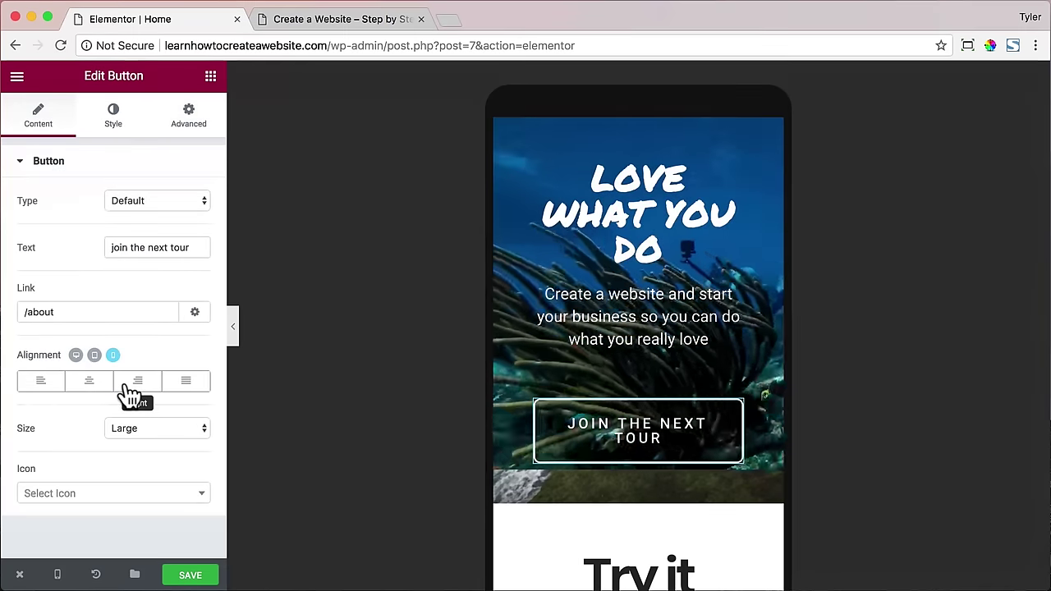
left_click(116, 122)
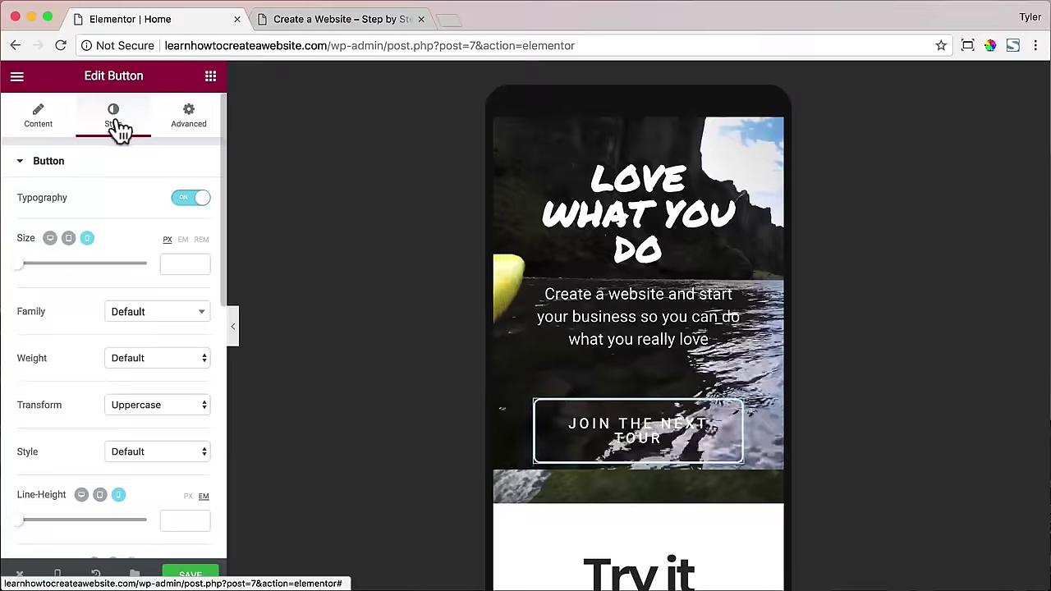
scroll(149, 363, "down", 2)
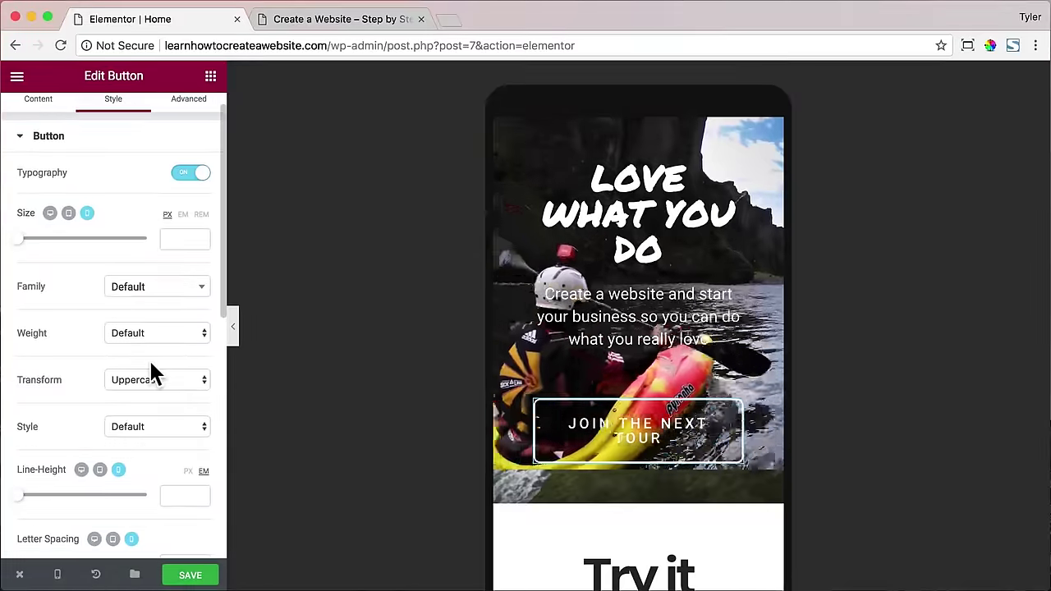
scroll(150, 369, "down", 5)
scroll(106, 378, "down", 3)
left_click_drag(66, 375, 65, 382)
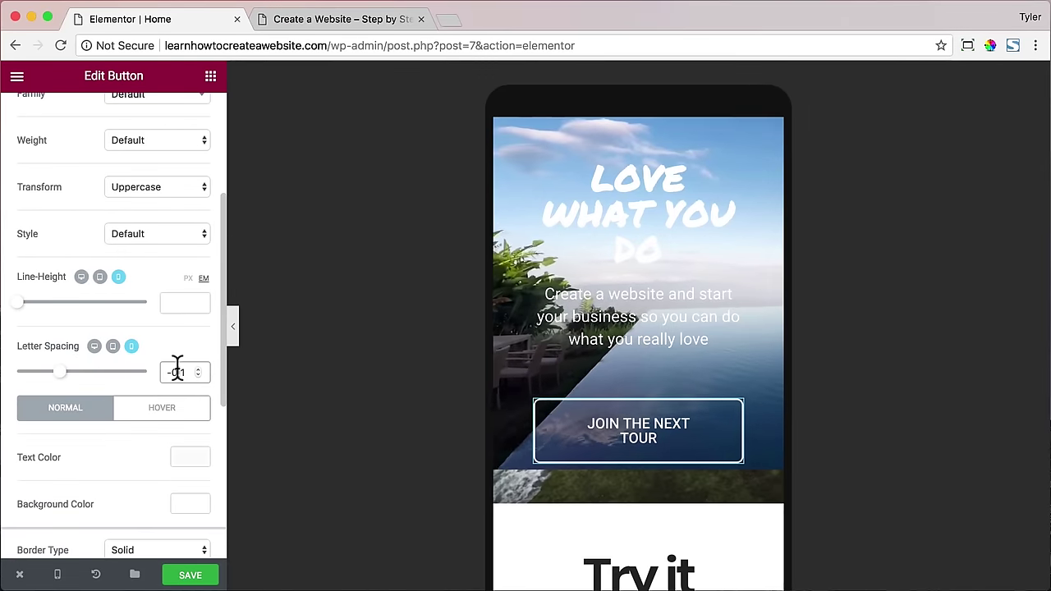
double_click(177, 371)
type("0")
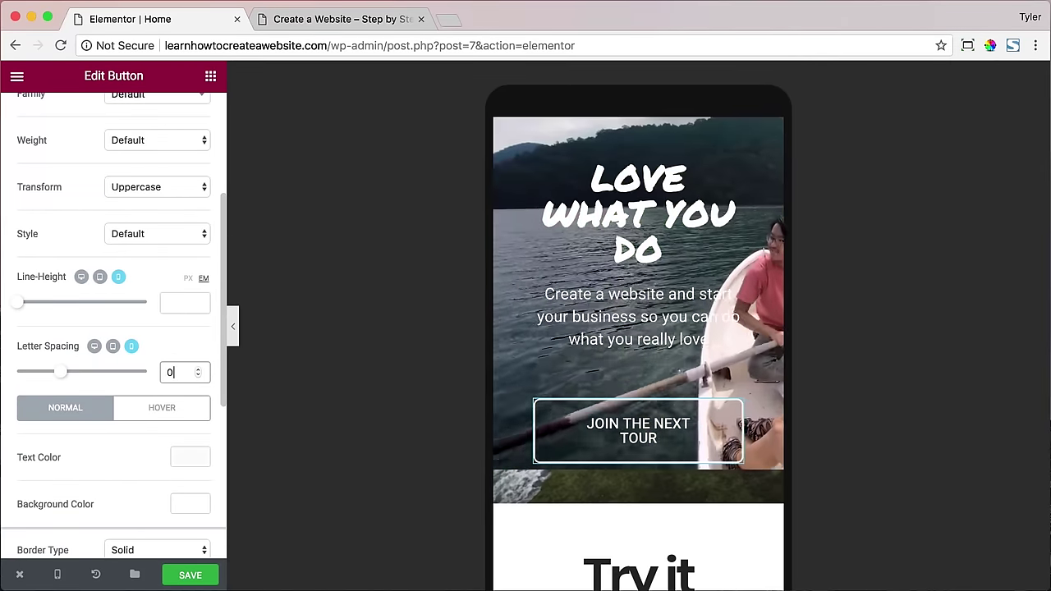
- Give the hero Join the Next Tour button 20 px text padding
scroll(154, 369, "down", 8)
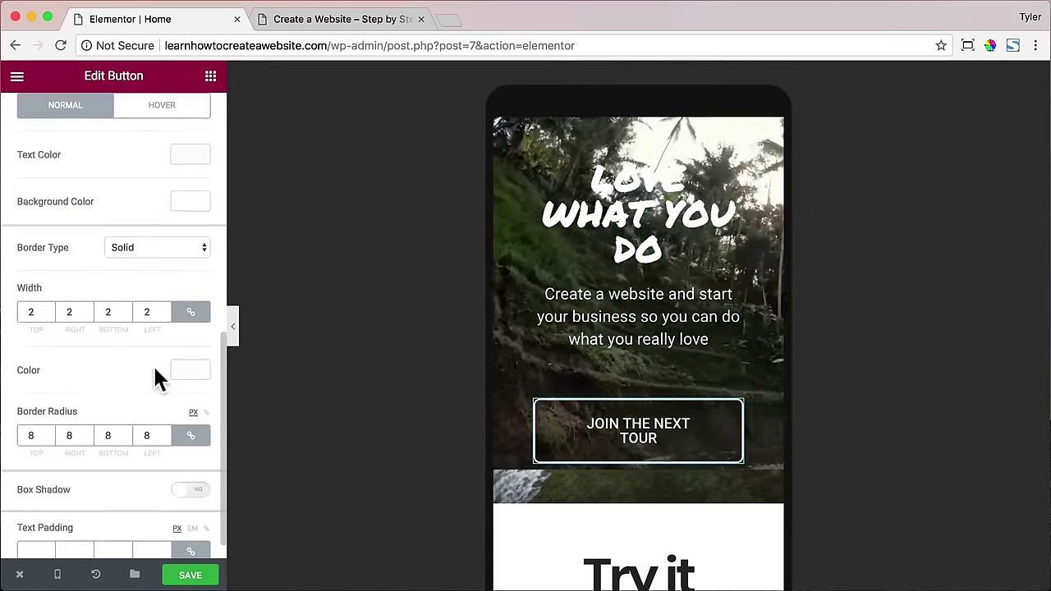
scroll(152, 363, "down", 2)
left_click(37, 522)
type("20")
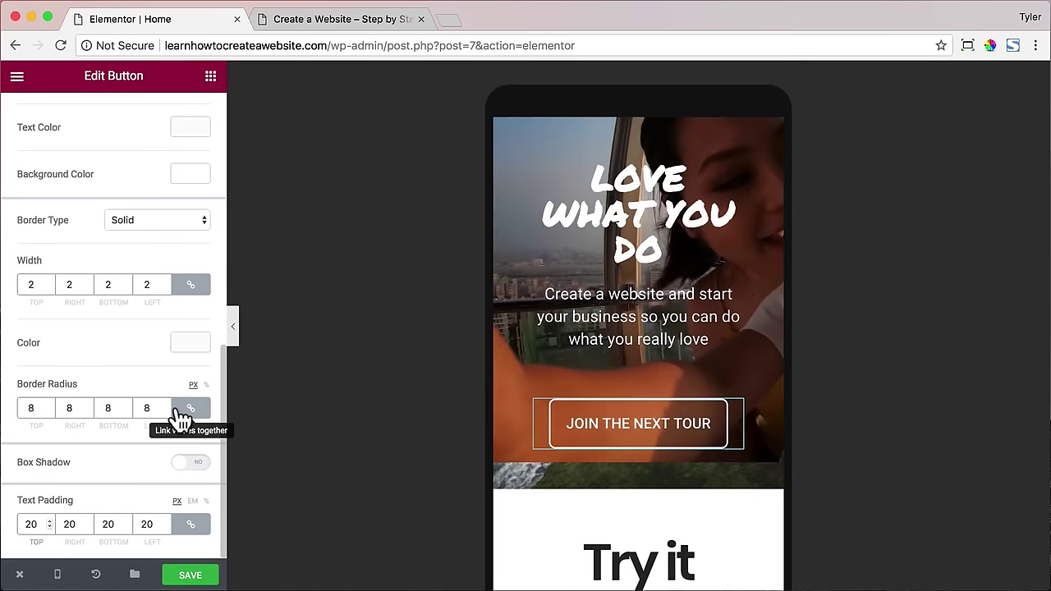
scroll(180, 418, "up", 10)
scroll(180, 418, "up", 4)
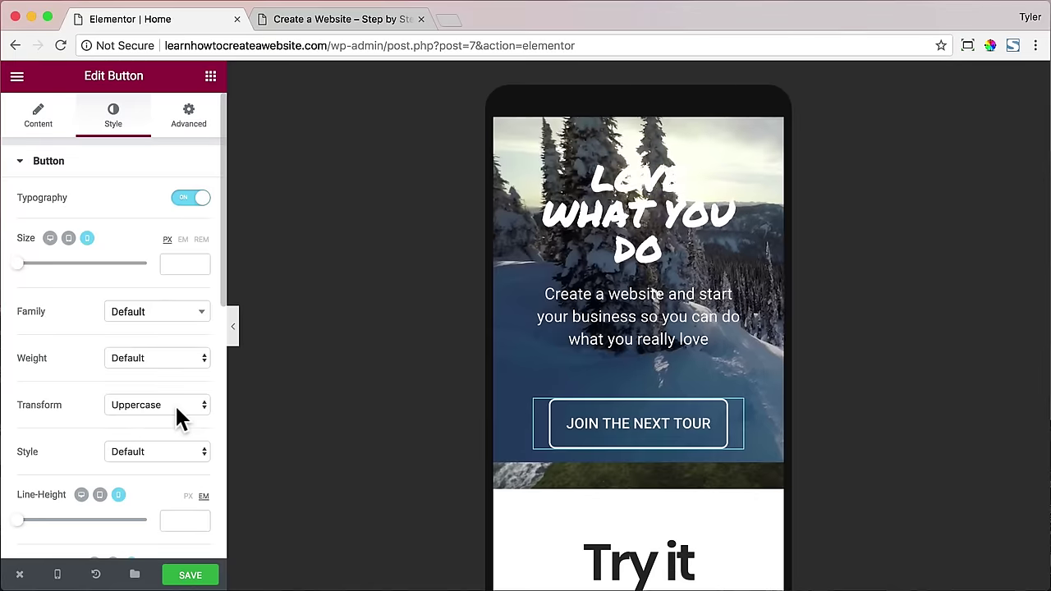
scroll(180, 418, "down", 10)
scroll(523, 417, "down", 20)
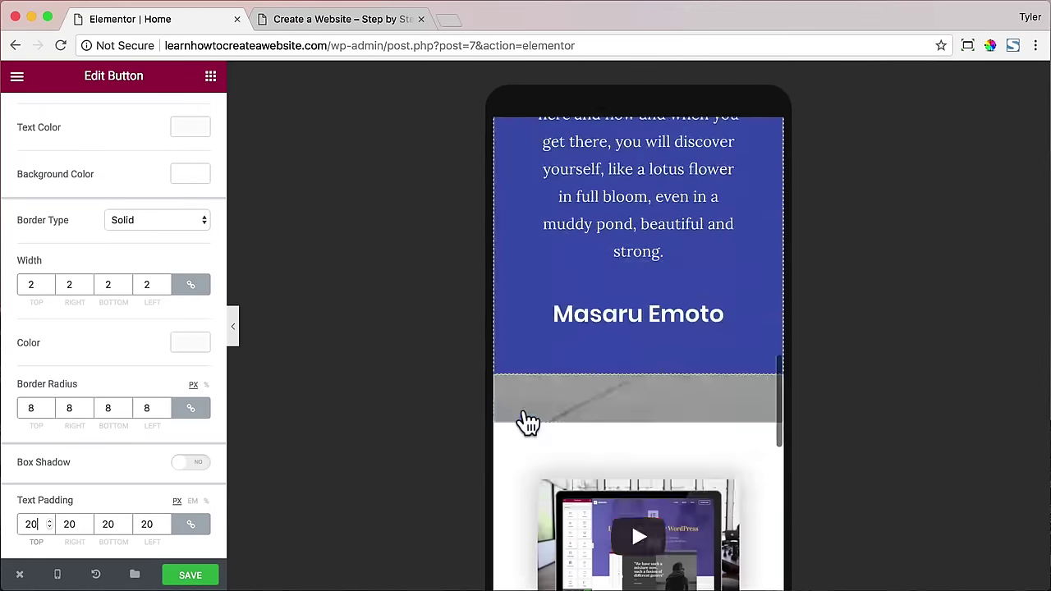
scroll(525, 419, "down", 5)
scroll(522, 422, "up", 1)
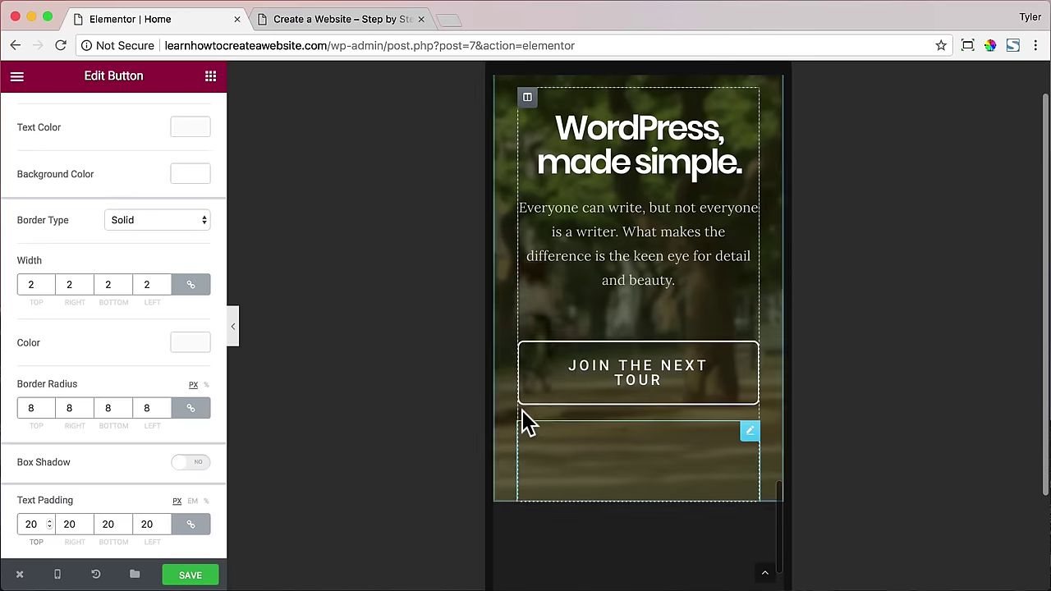
- Reduce the lower Join the Next Tour button's mobile letter spacing to 0
left_click(632, 374)
left_click(117, 123)
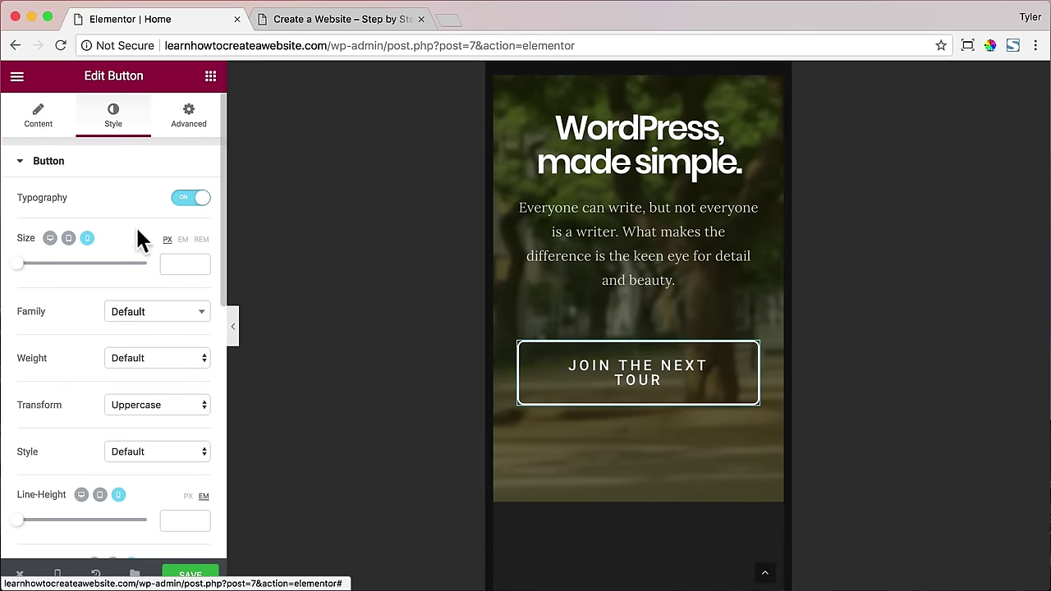
scroll(168, 303, "down", 3)
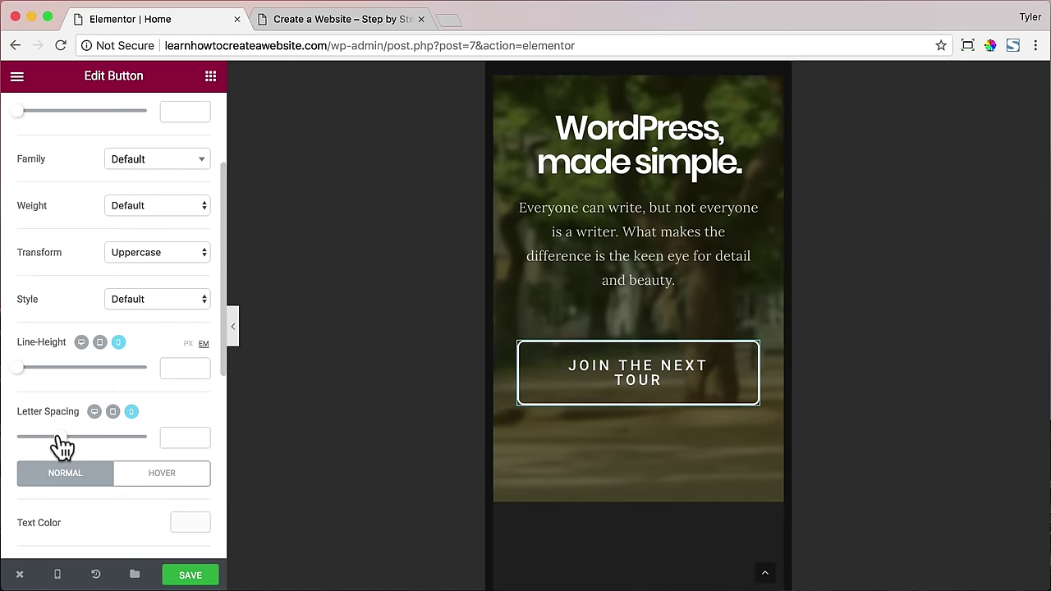
left_click_drag(59, 437, 64, 437)
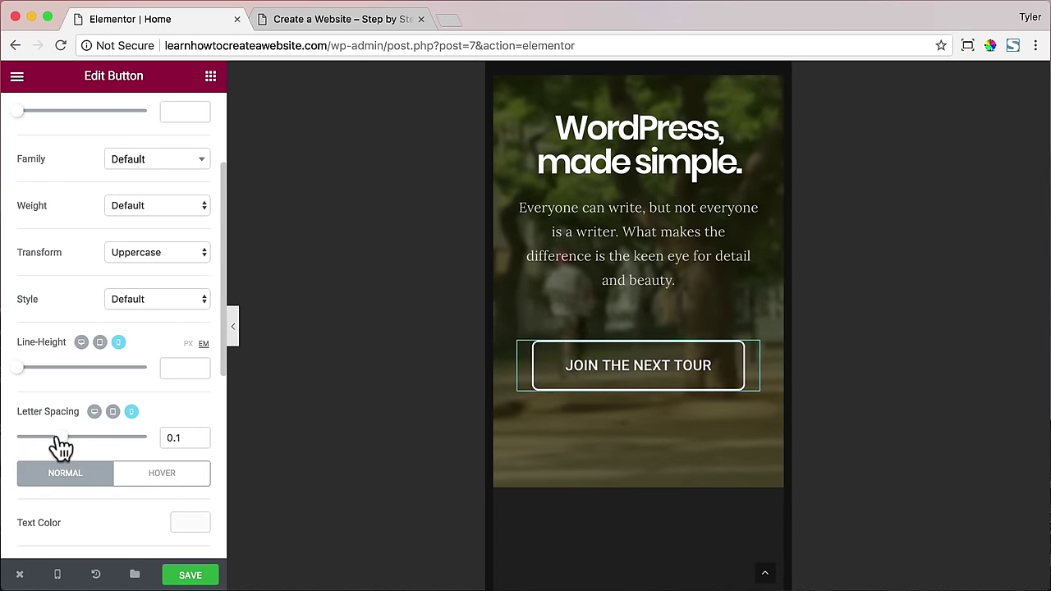
scroll(182, 428, "down", 3)
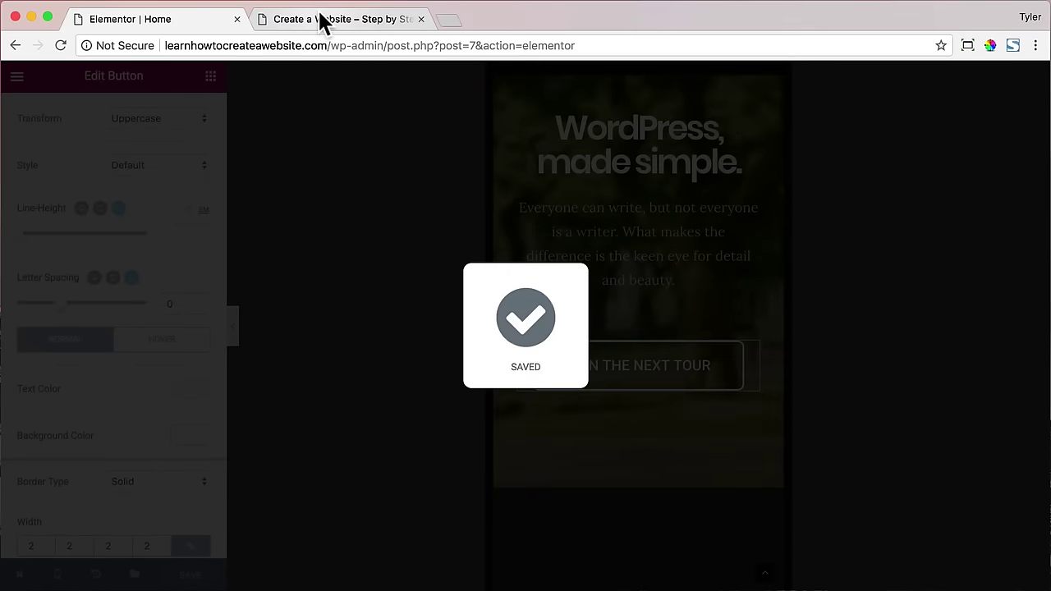
- Reload the live homepage and check it at a narrow mobile width
left_click(323, 20)
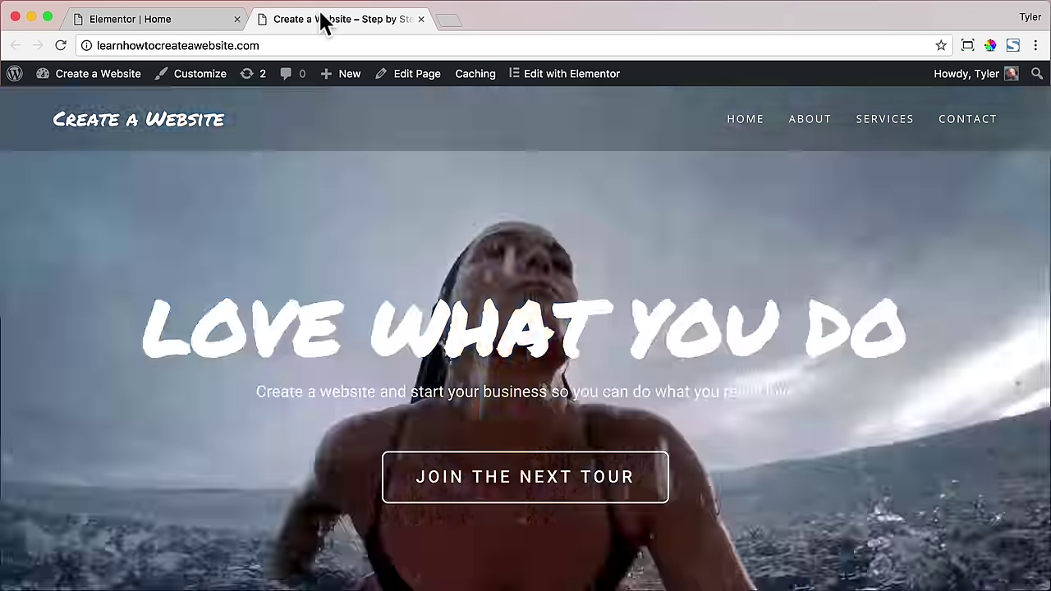
left_click(59, 45)
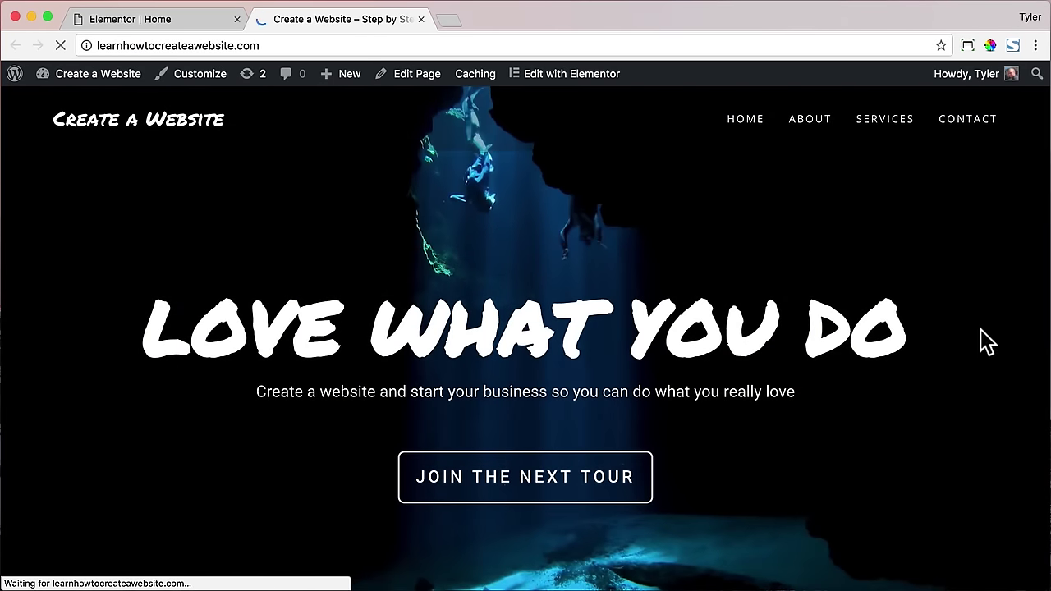
left_click_drag(1041, 312, 27, 303)
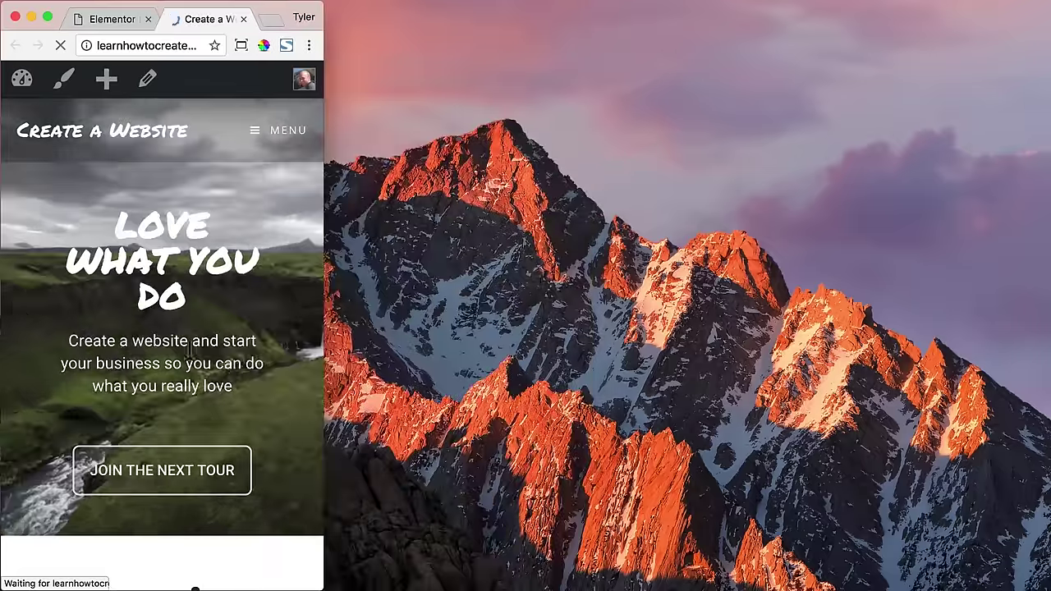
scroll(206, 353, "down", 15)
scroll(197, 316, "up", 10)
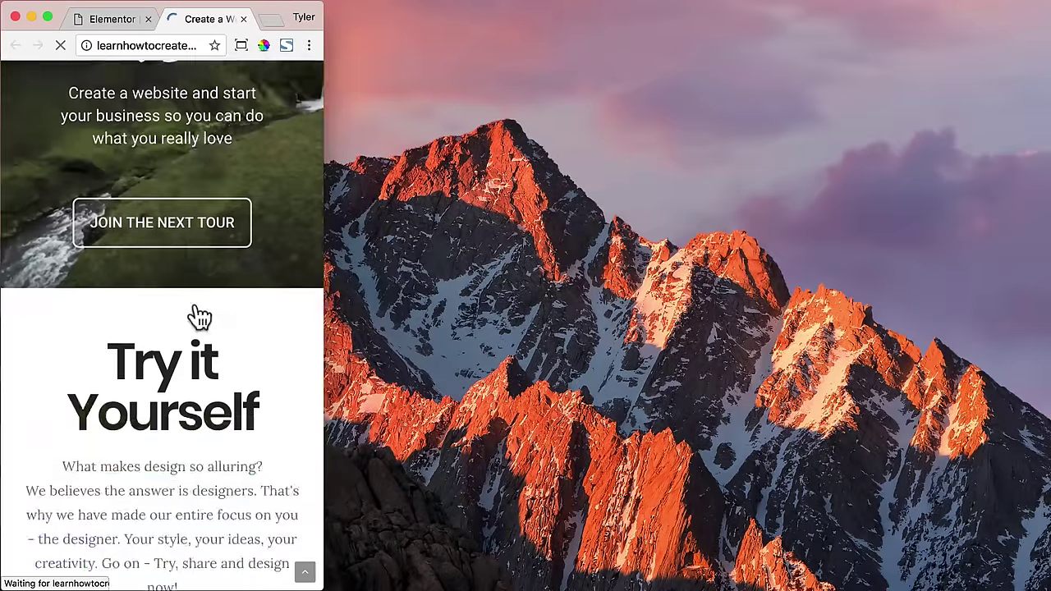
scroll(197, 316, "up", 5)
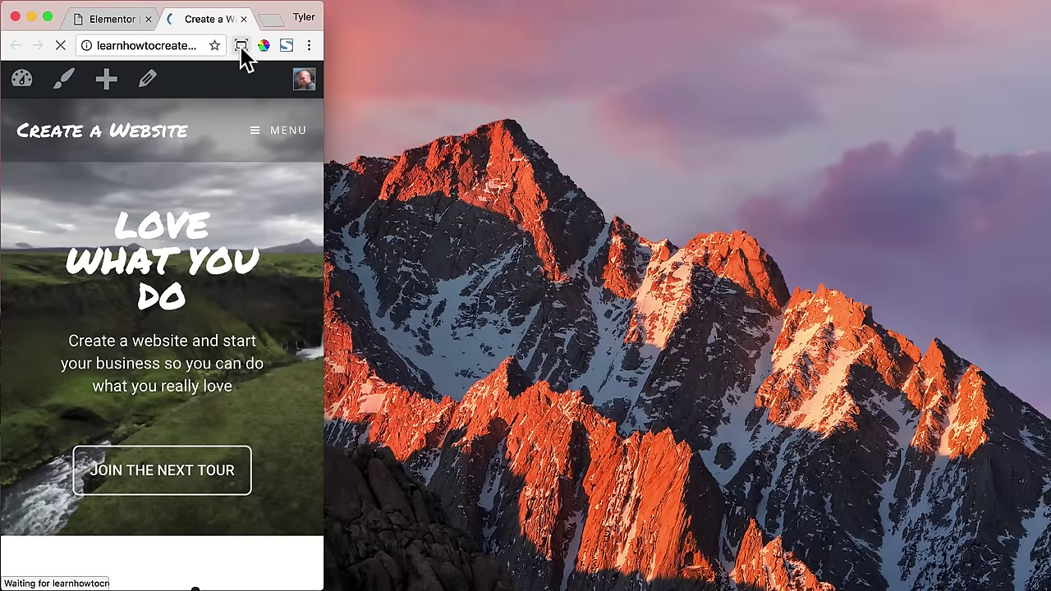
- Restore the browser window to 1300×731 with Window Resizer
left_click(241, 46)
left_click(127, 145)
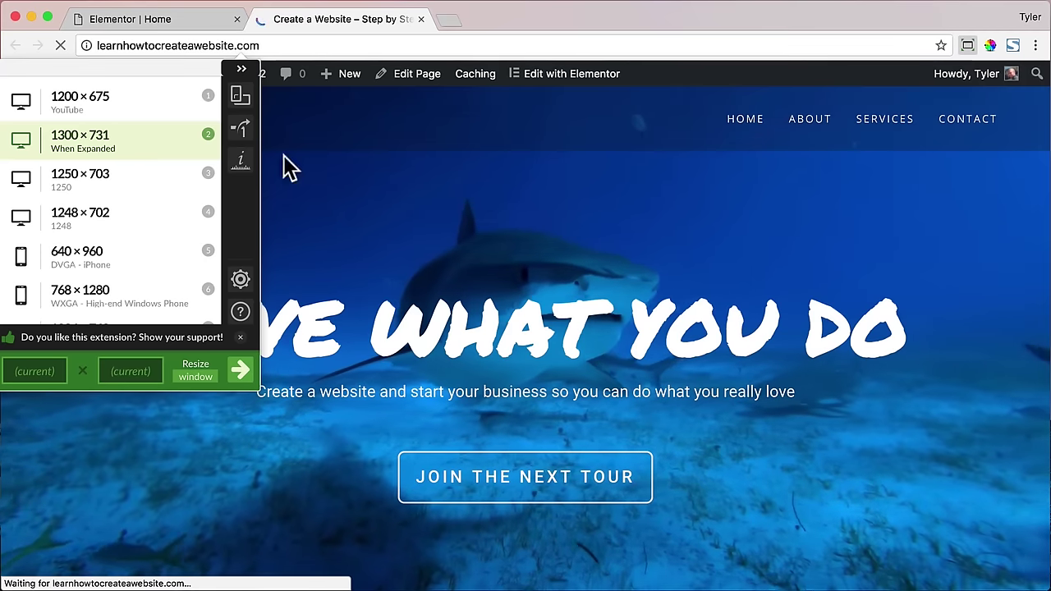
left_click(558, 271)
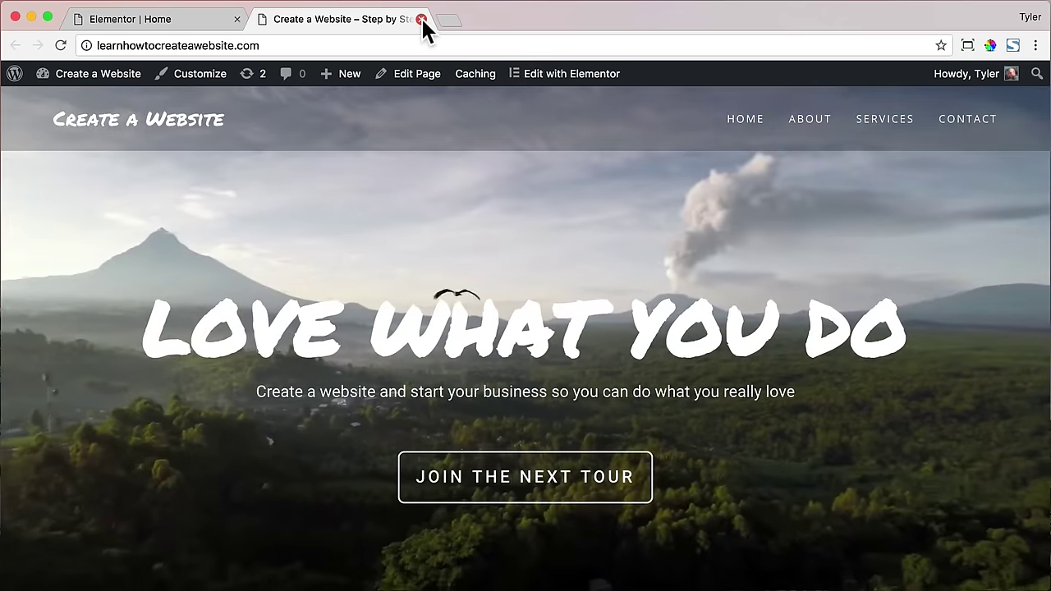
- Close the live site tab and go to the dashboard's Elementor My Library
left_click(421, 19)
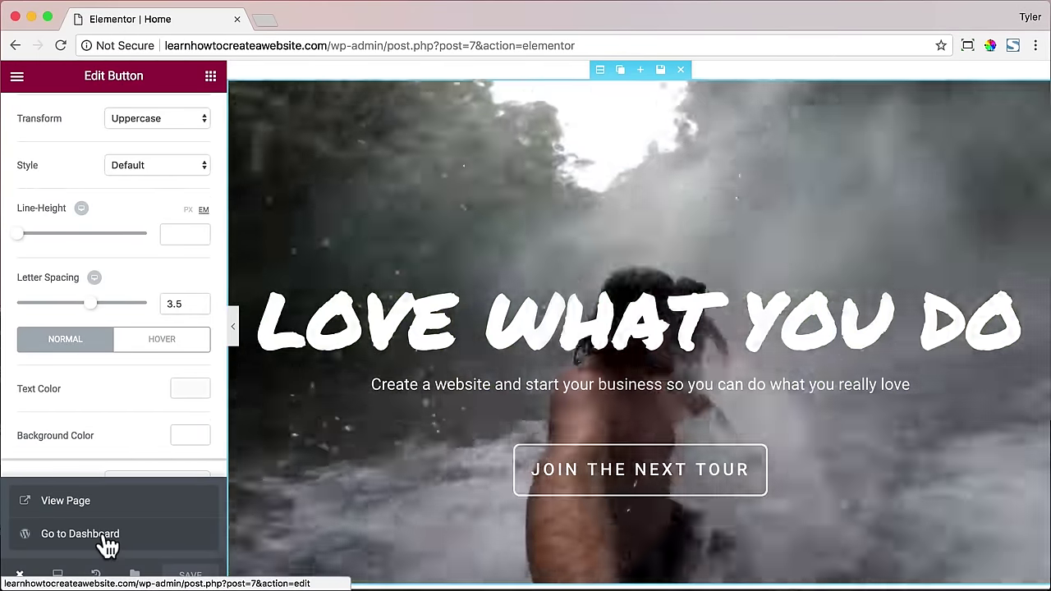
left_click(39, 544)
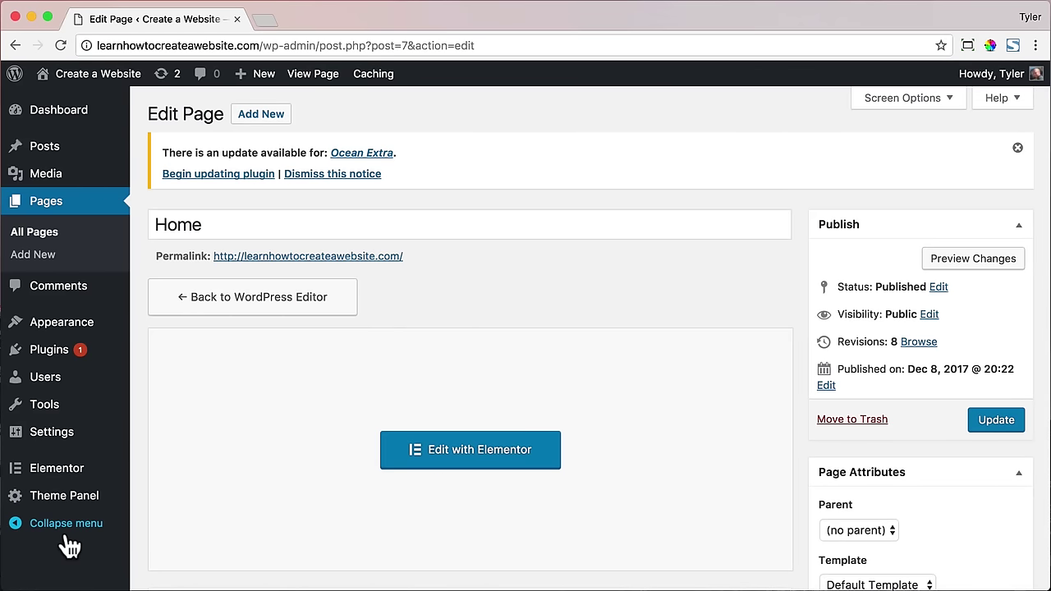
mouse_move(72, 474)
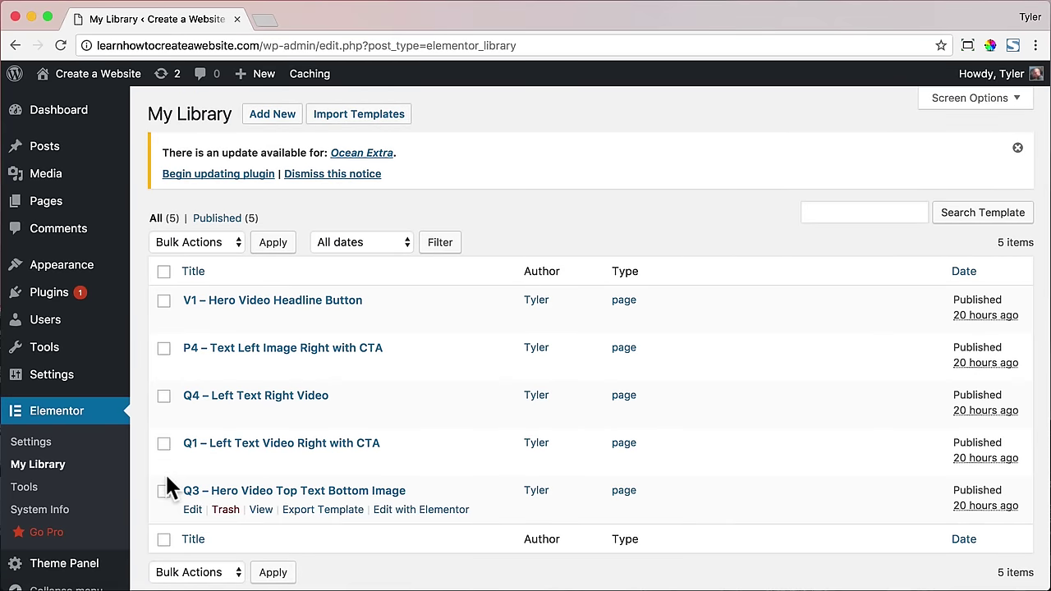
- On tyler.com, open the Z1–Z4 templates from All Templates in separate tabs
left_click(263, 21)
type("tyler.com")
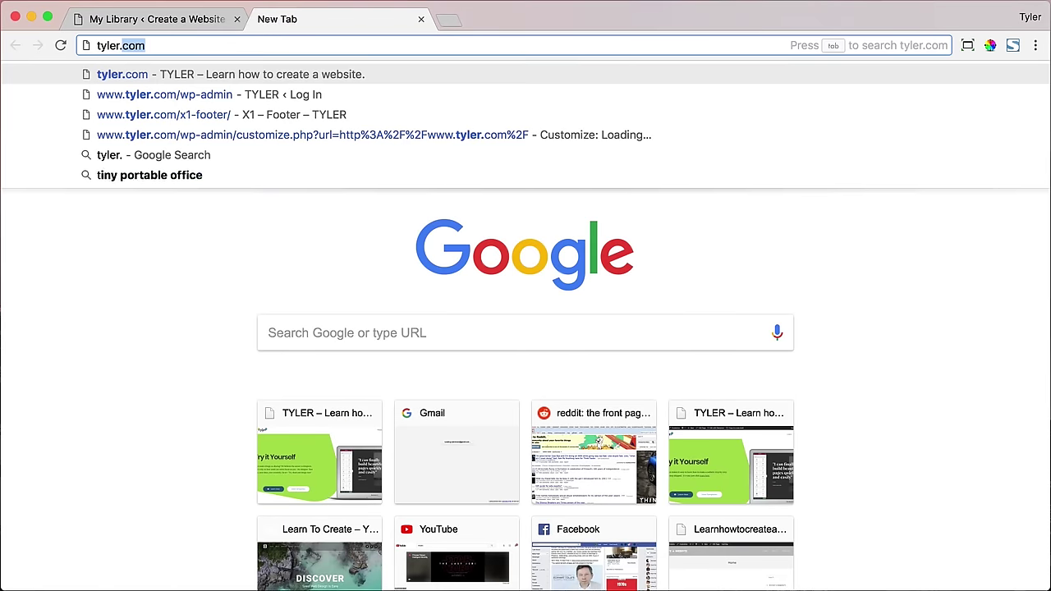
key("Return")
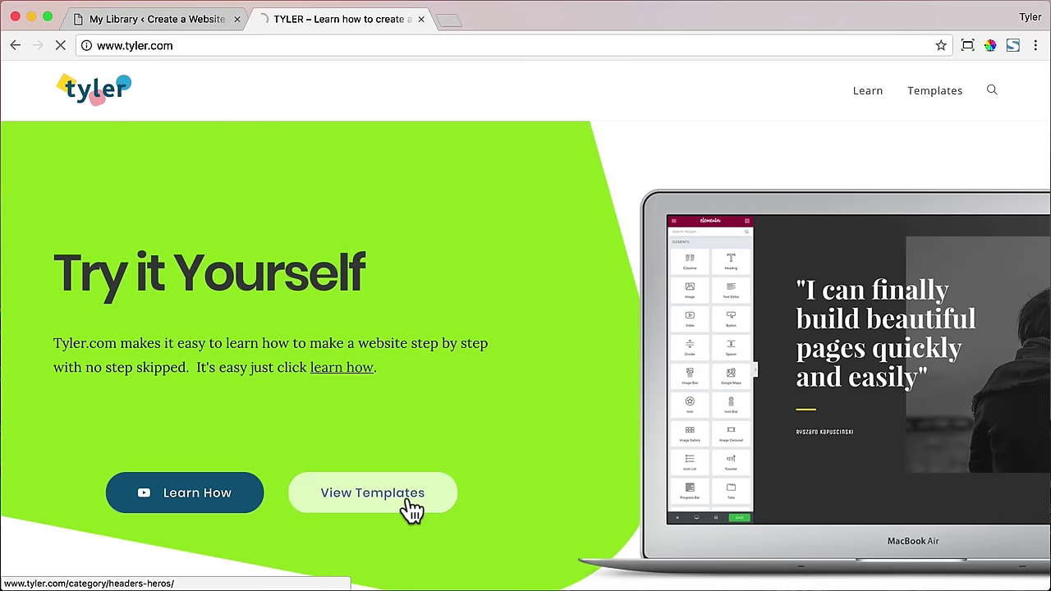
left_click(406, 496)
left_click(100, 298)
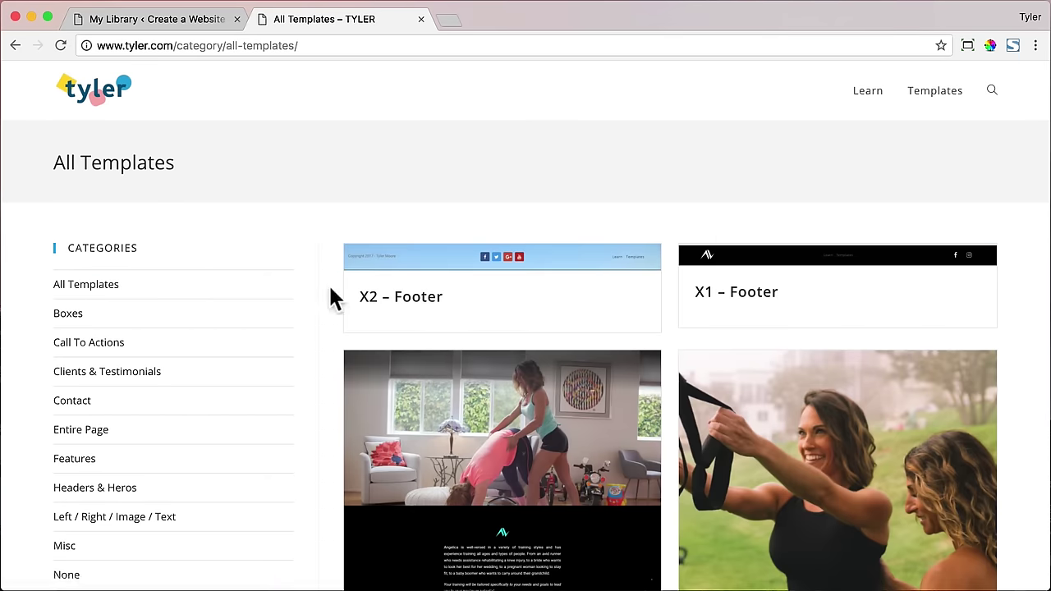
scroll(363, 297, "down", 15)
scroll(364, 297, "down", 15)
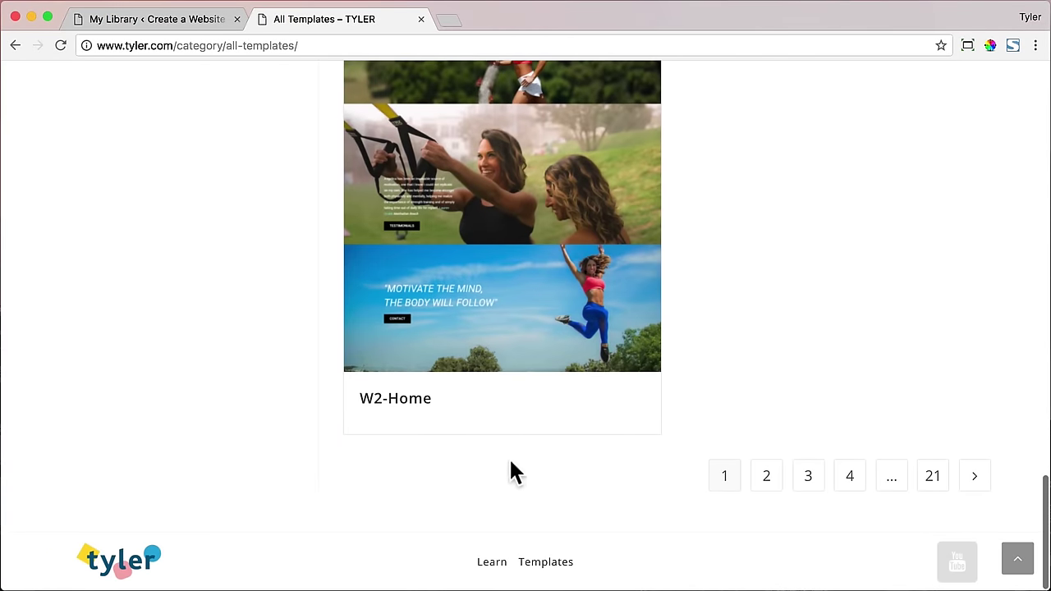
scroll(763, 484, "down", 10)
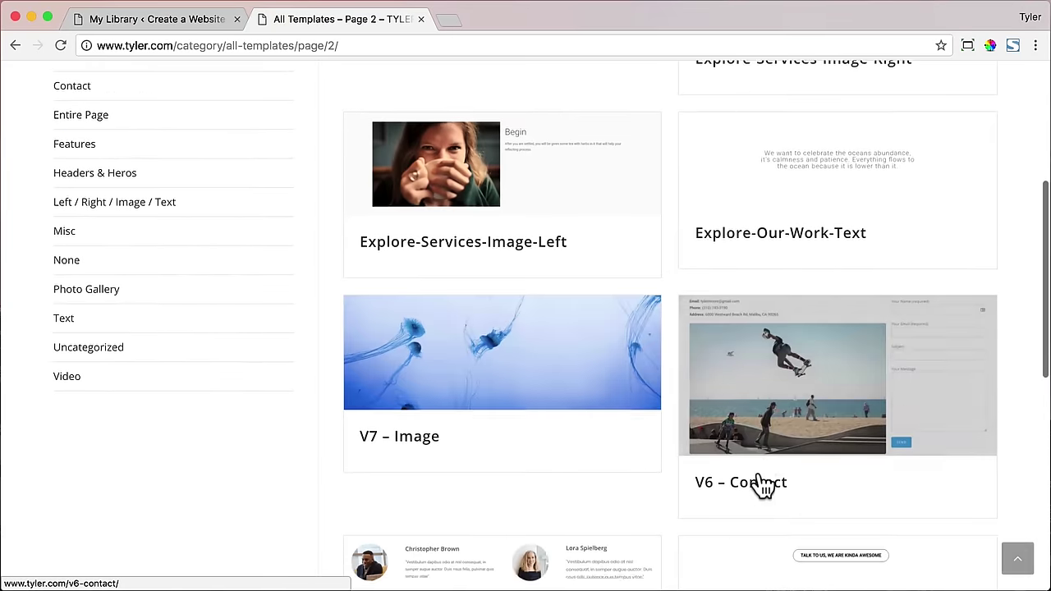
scroll(748, 493, "down", 1)
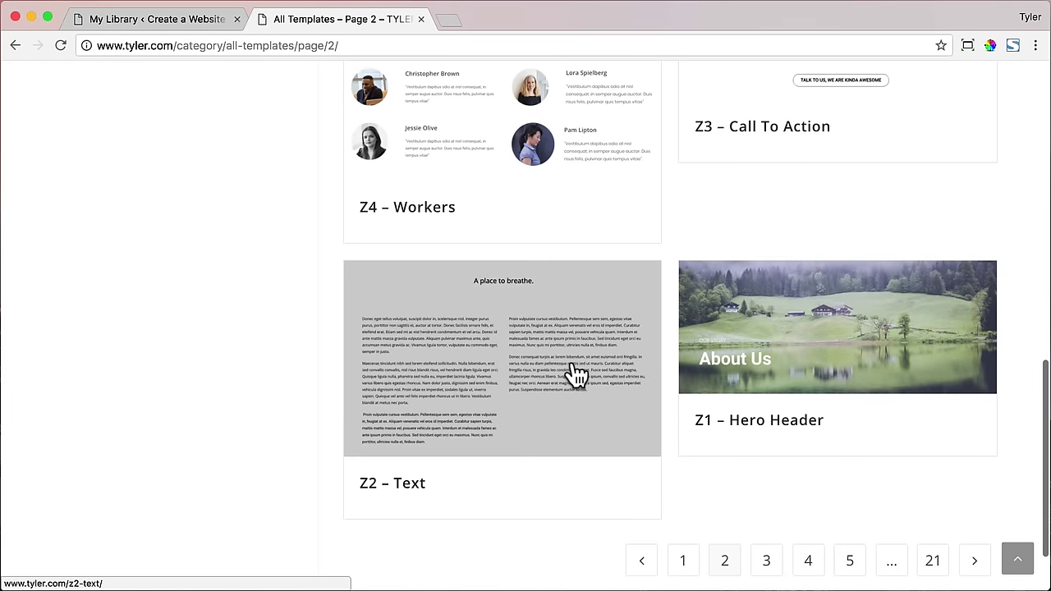
scroll(571, 371, "up", 1)
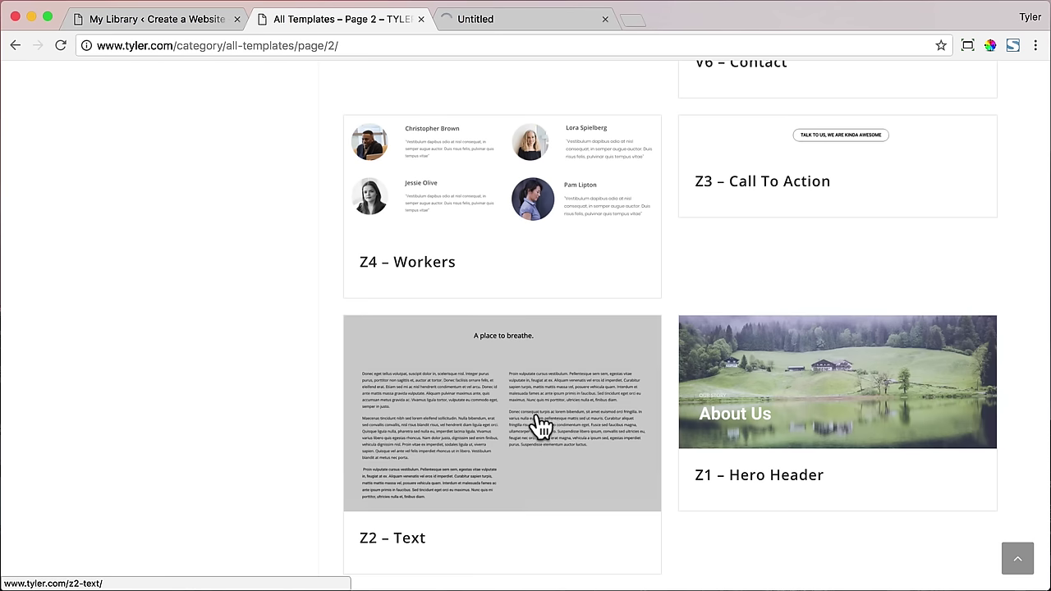
left_click(756, 180, "super")
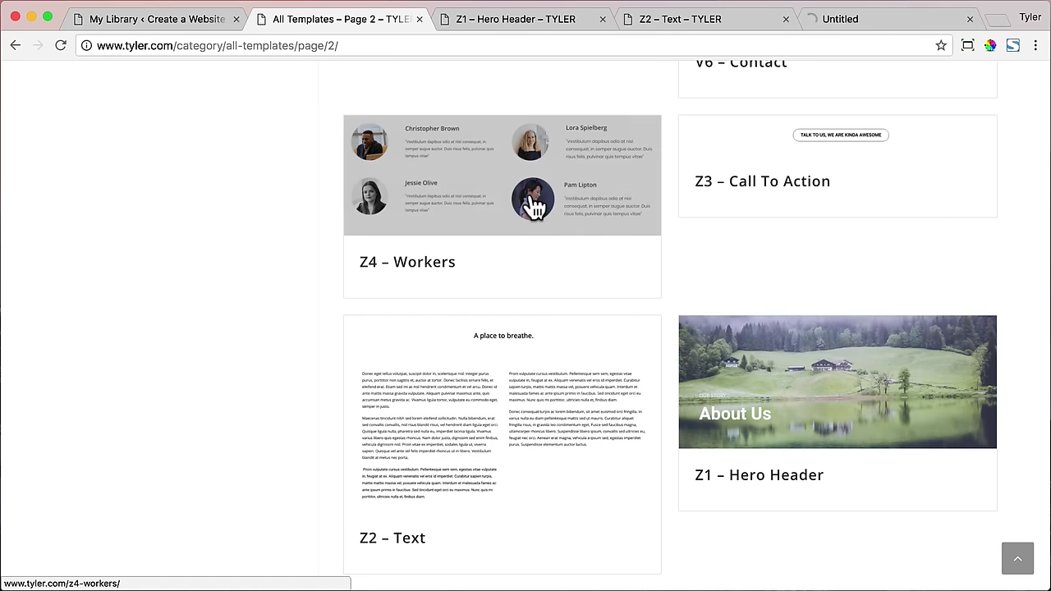
left_click(532, 201, "super")
- Download z1.json and z2.json into the Templates folder
left_click(456, 23)
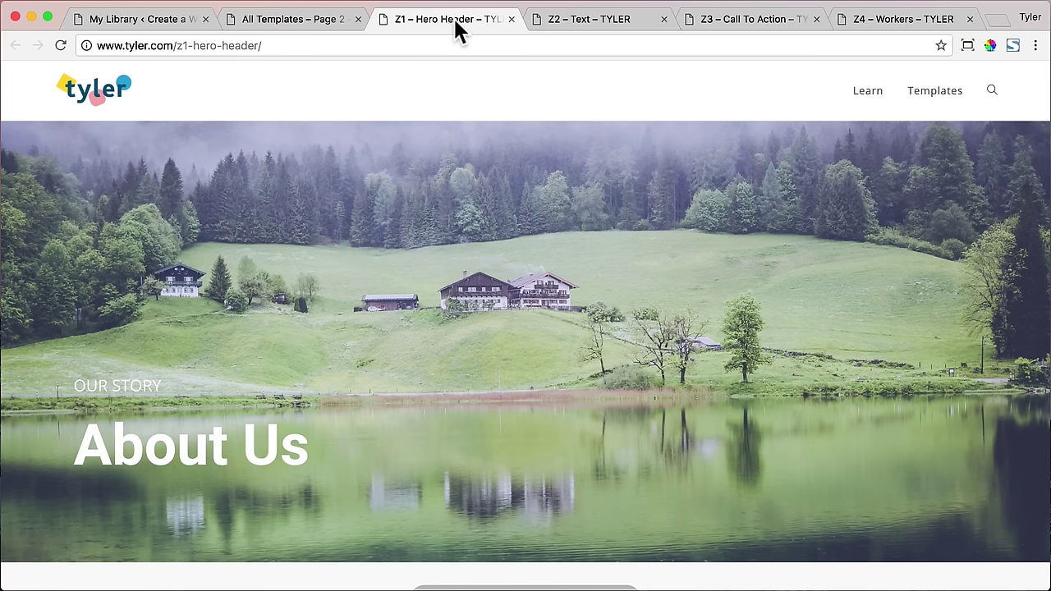
scroll(606, 246, "down", 3)
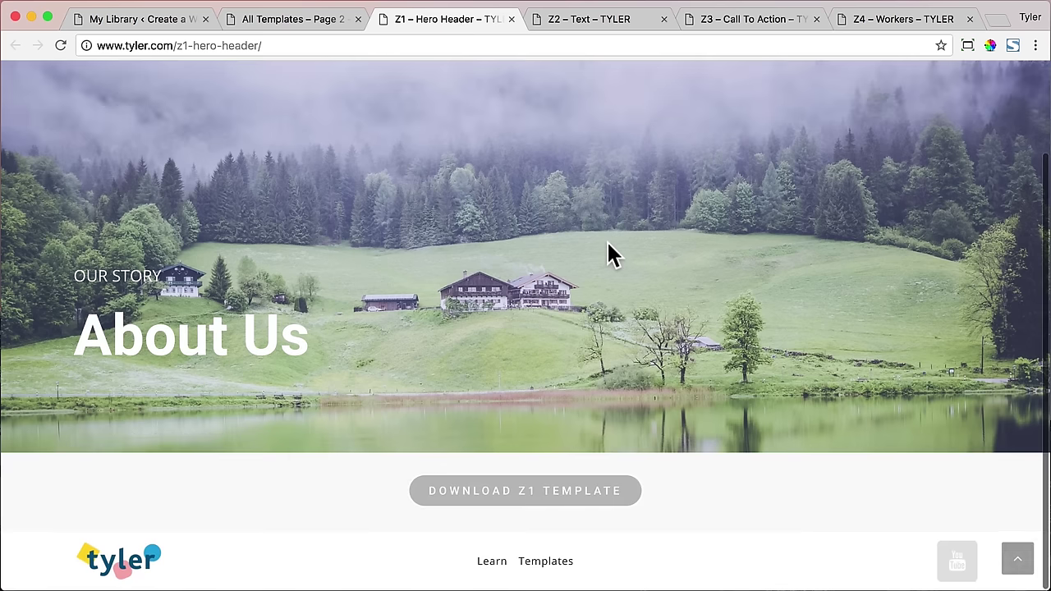
left_click(556, 502)
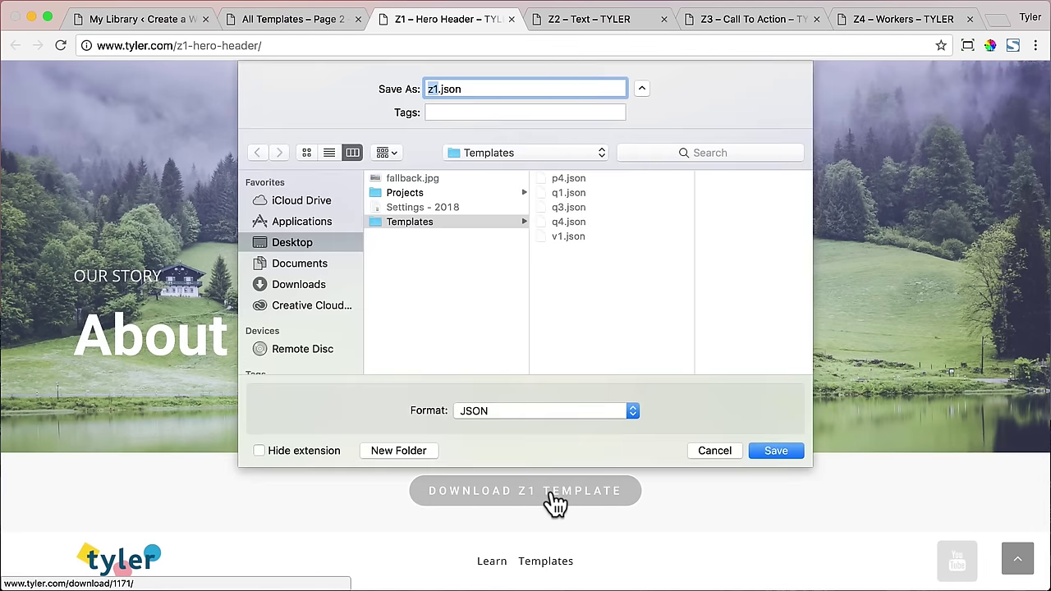
left_click(777, 451)
left_click(511, 19)
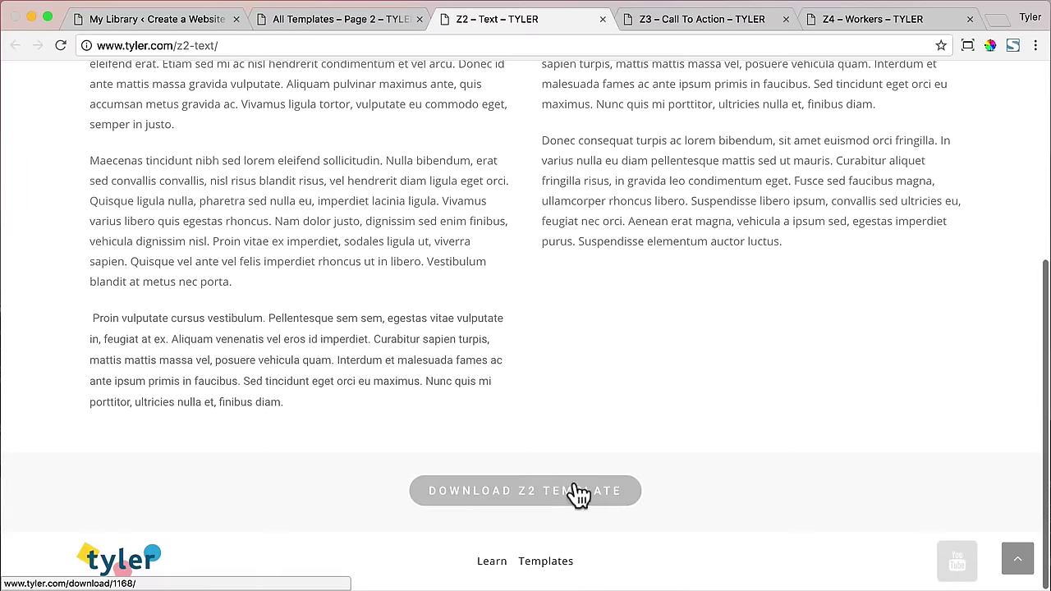
left_click(580, 490)
left_click(775, 450)
- Download z3.json and z4.json into Templates and close the tyler.com tabs
left_click(603, 19)
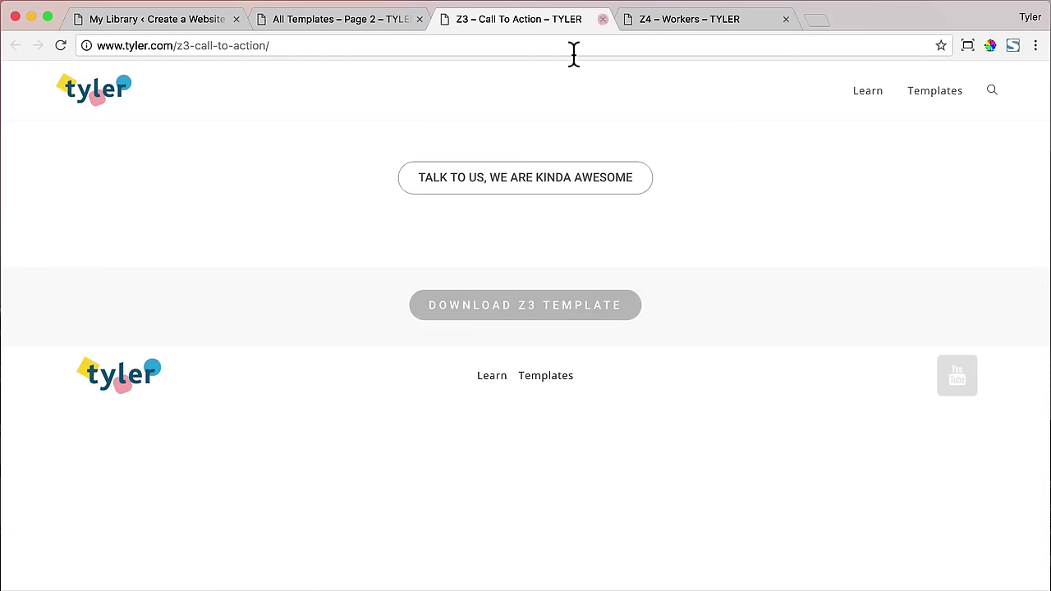
left_click(542, 305)
left_click(776, 450)
left_click(605, 19)
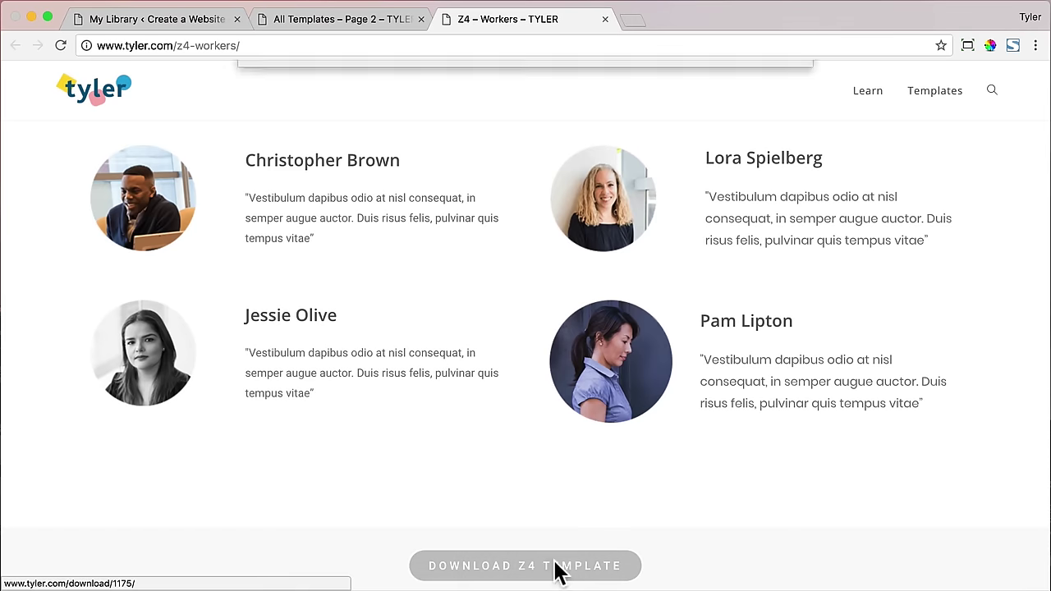
left_click(494, 566)
left_click(775, 450)
left_click(605, 19)
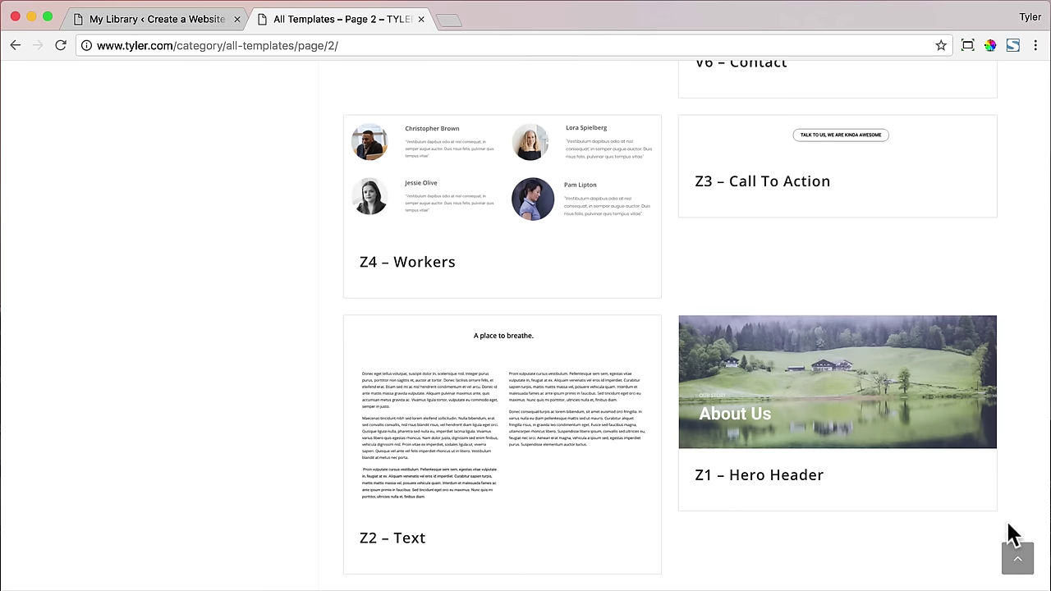
left_click(421, 18)
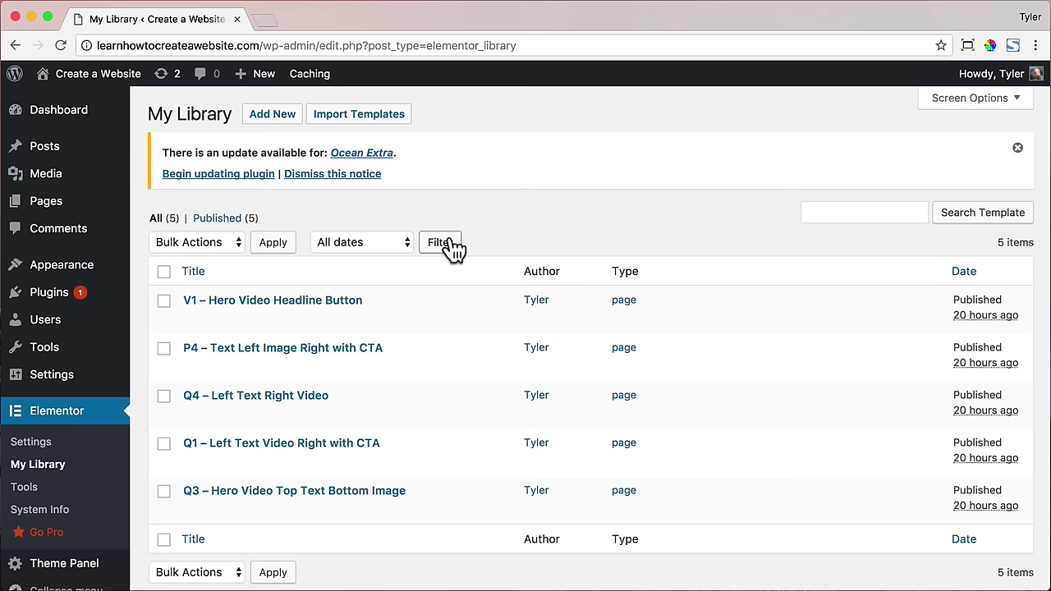
- Import z1.json and z2.json from the Templates folder into My Library
left_click(344, 123)
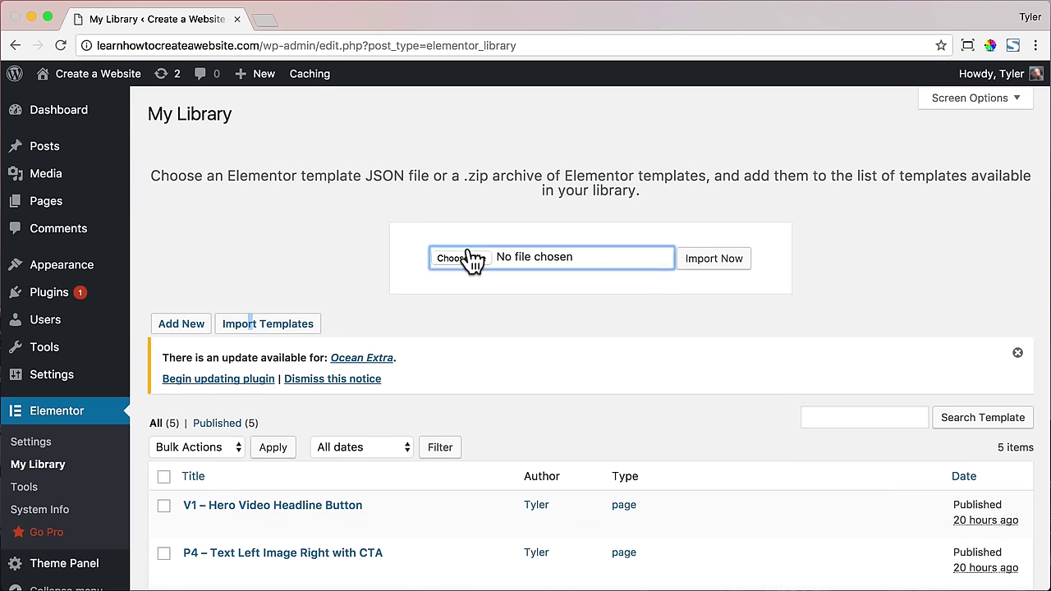
left_click(474, 260)
double_click(245, 118)
left_click(247, 165)
left_click(974, 497)
left_click(737, 264)
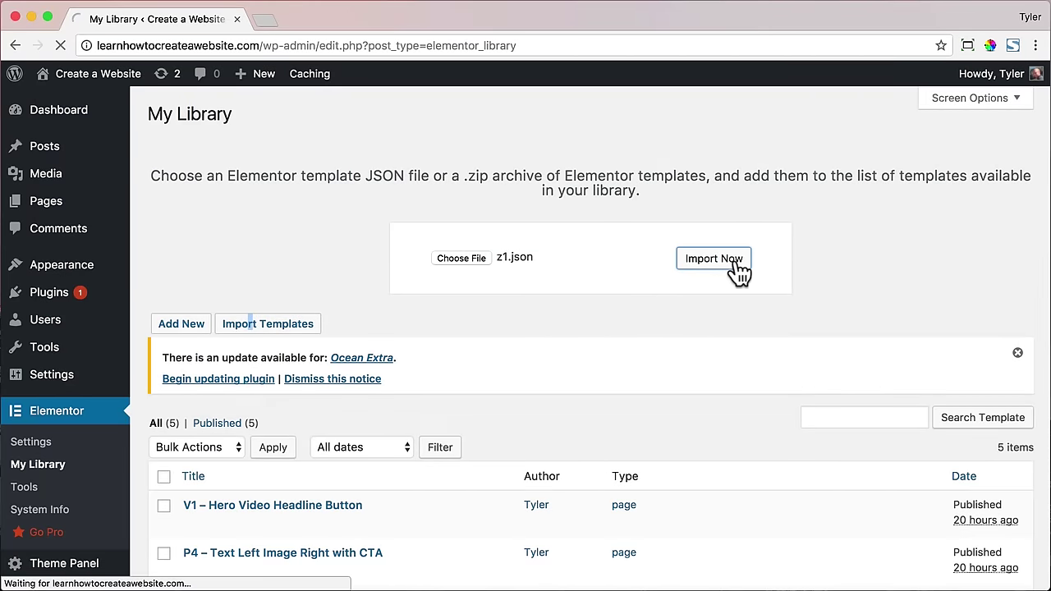
left_click(380, 122)
left_click(462, 258)
left_click(213, 85)
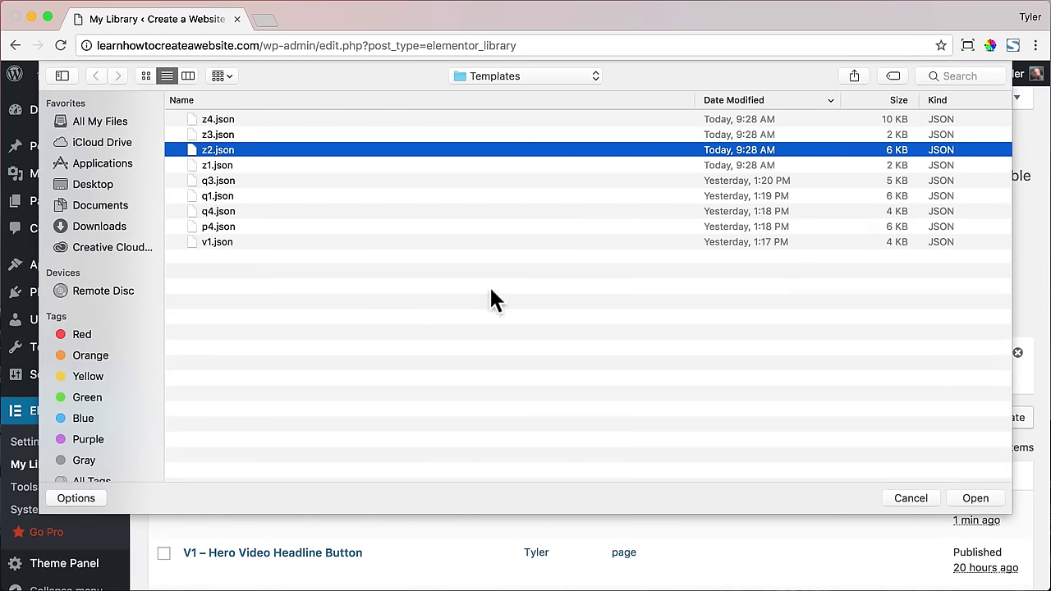
left_click(974, 497)
left_click(358, 113)
- Import z3.json and z4.json into My Library
left_click(464, 259)
double_click(220, 141)
left_click(720, 270)
left_click(362, 111)
left_click(458, 257)
left_click(267, 123)
left_click(975, 498)
left_click(708, 264)
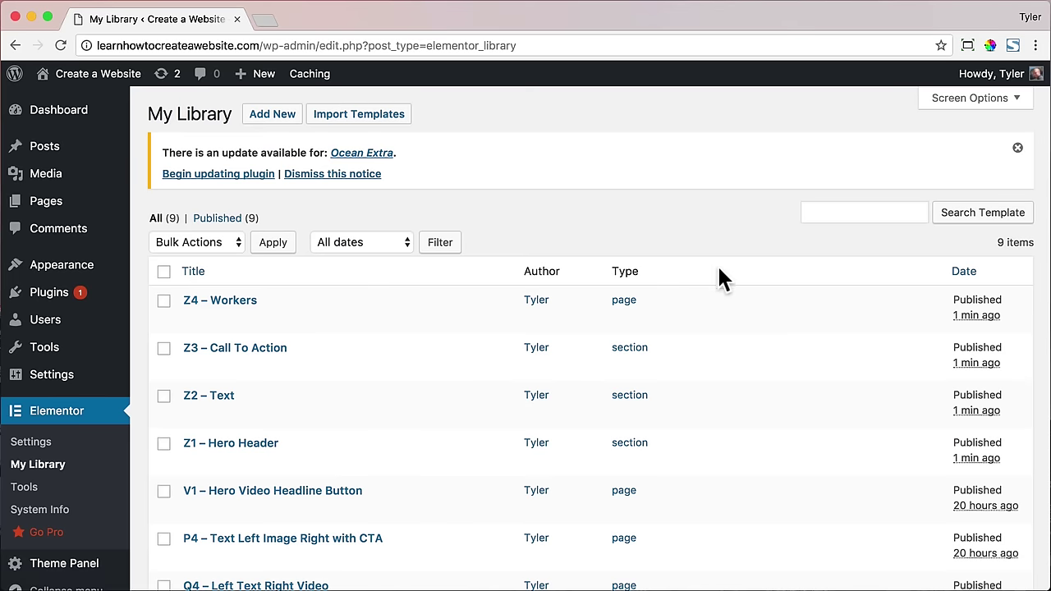
left_click(73, 207)
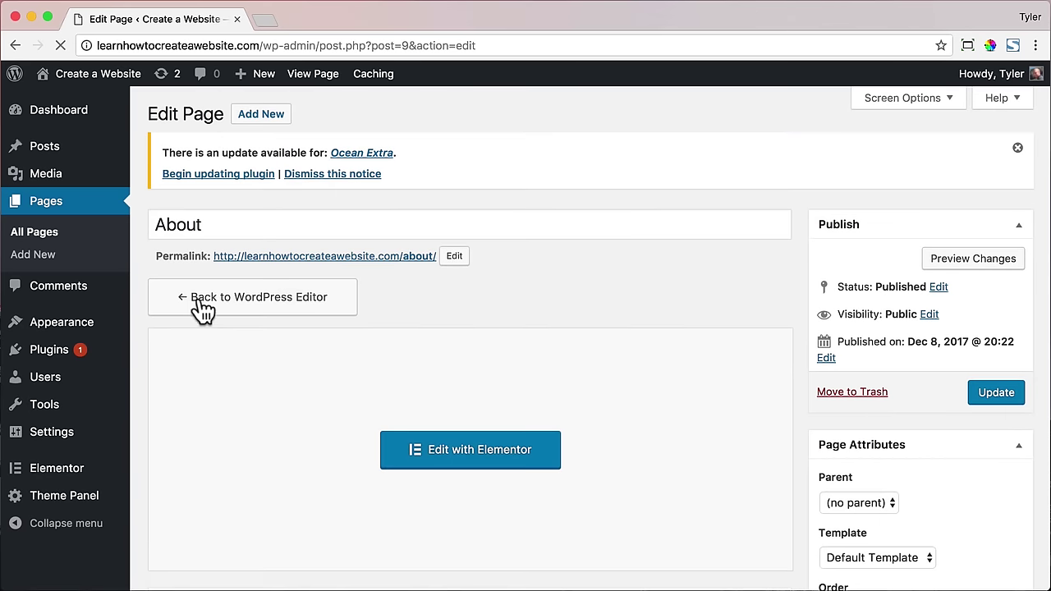
- Set About's OceanWP content layout to 100% Full Width, disable its title, and update
scroll(569, 308, "down", 5)
scroll(568, 308, "down", 3)
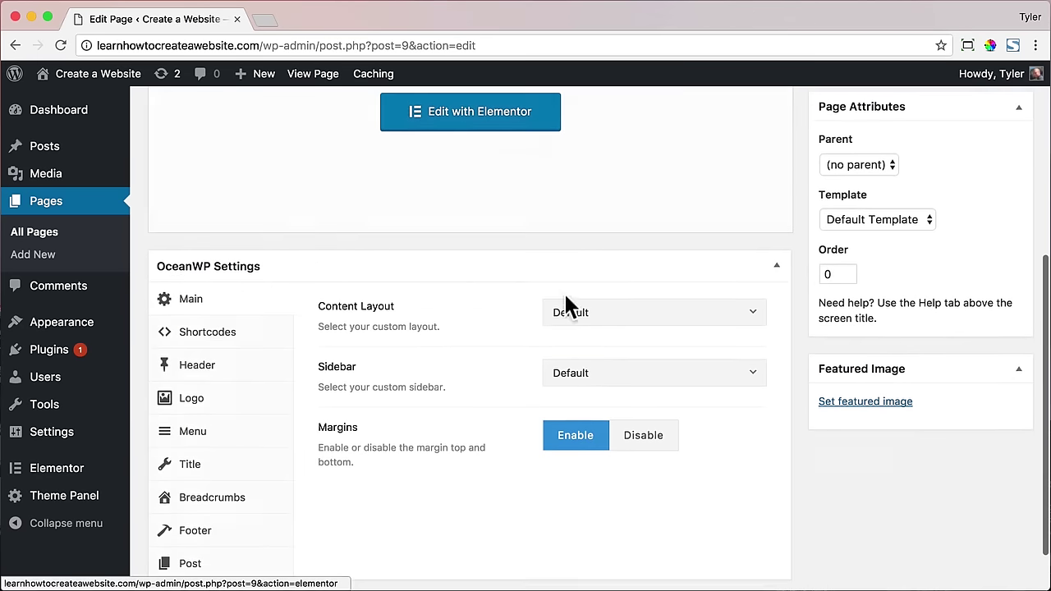
left_click(636, 312)
left_click(632, 458)
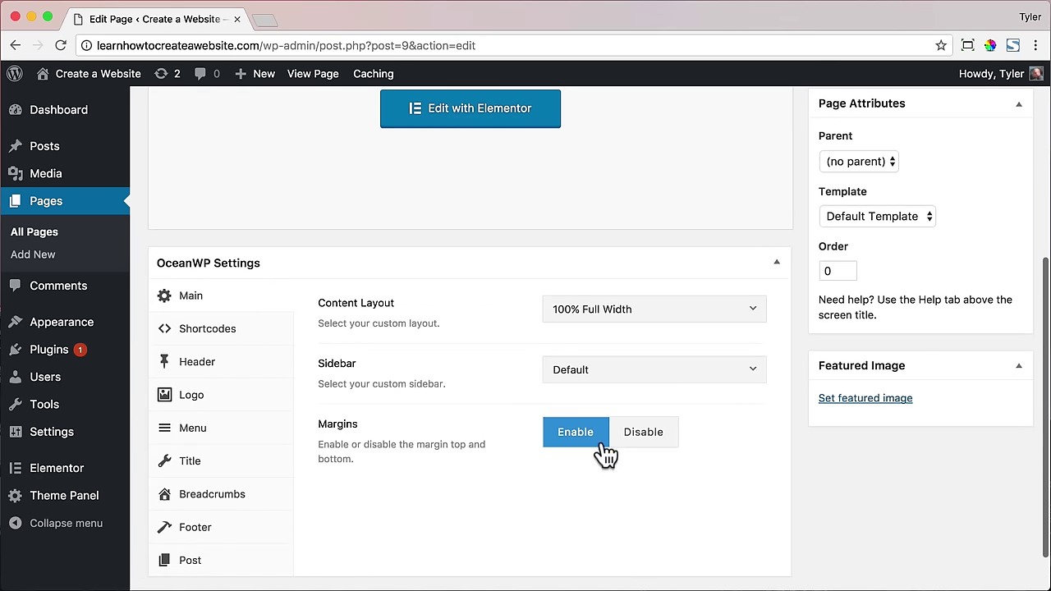
left_click(238, 470)
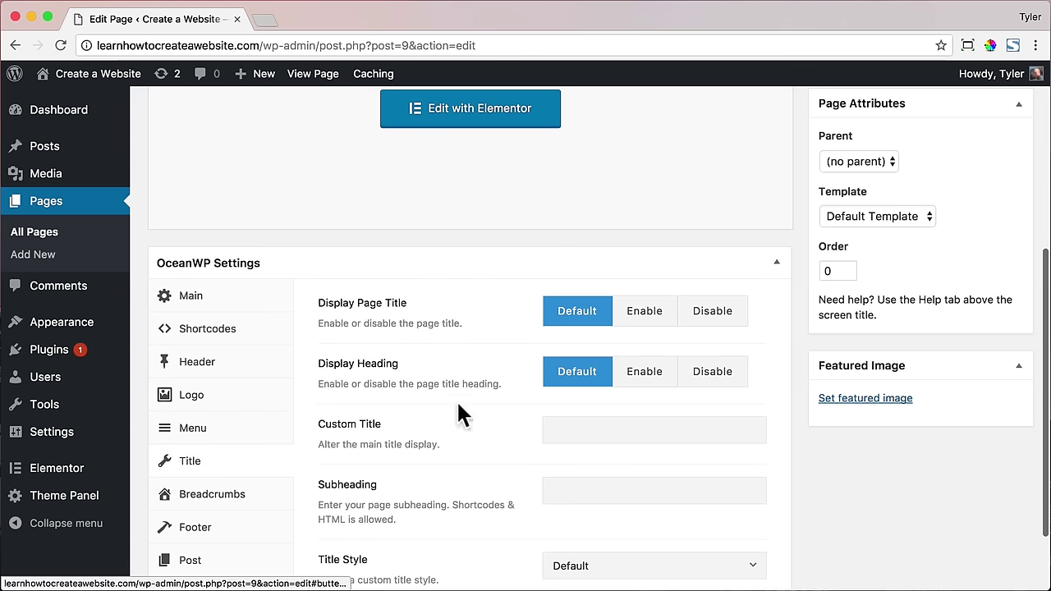
left_click(704, 317)
scroll(712, 337, "up", 8)
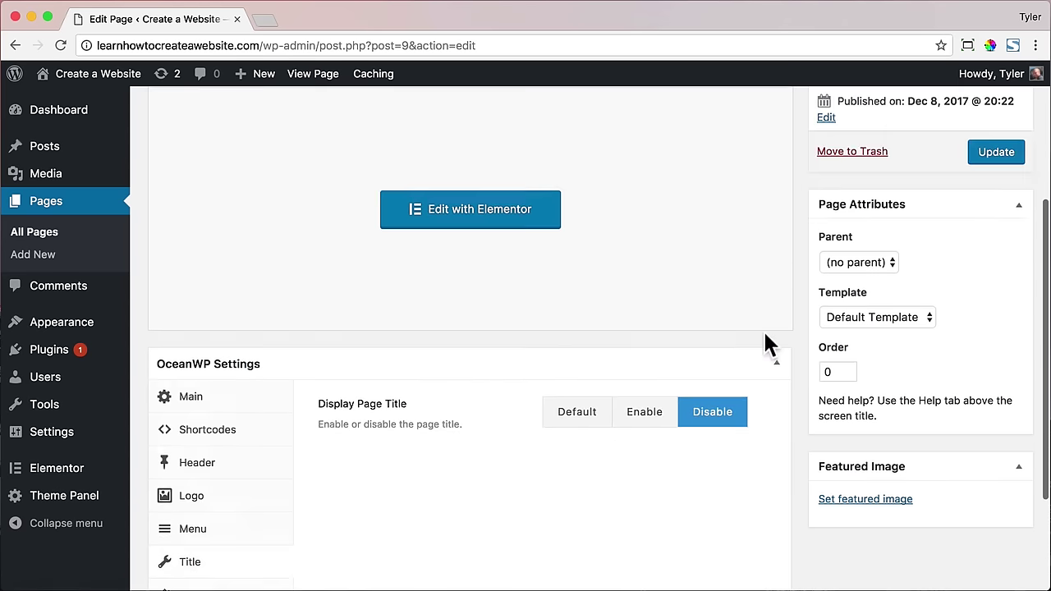
left_click(1007, 384)
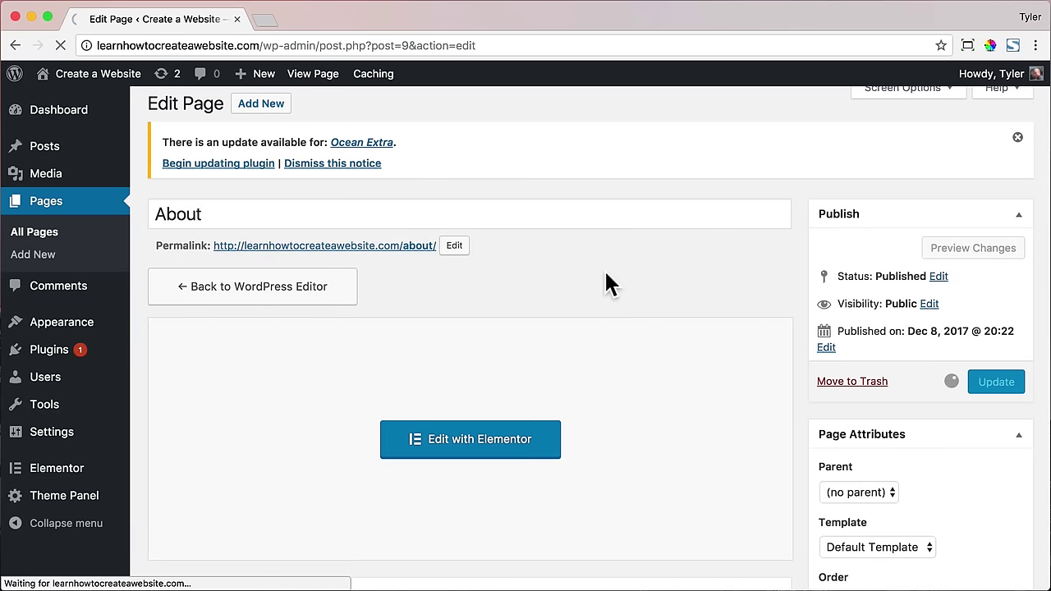
- Open About in Elementor and insert the Z1 Hero Header and Z2 Text templates
left_click(492, 501)
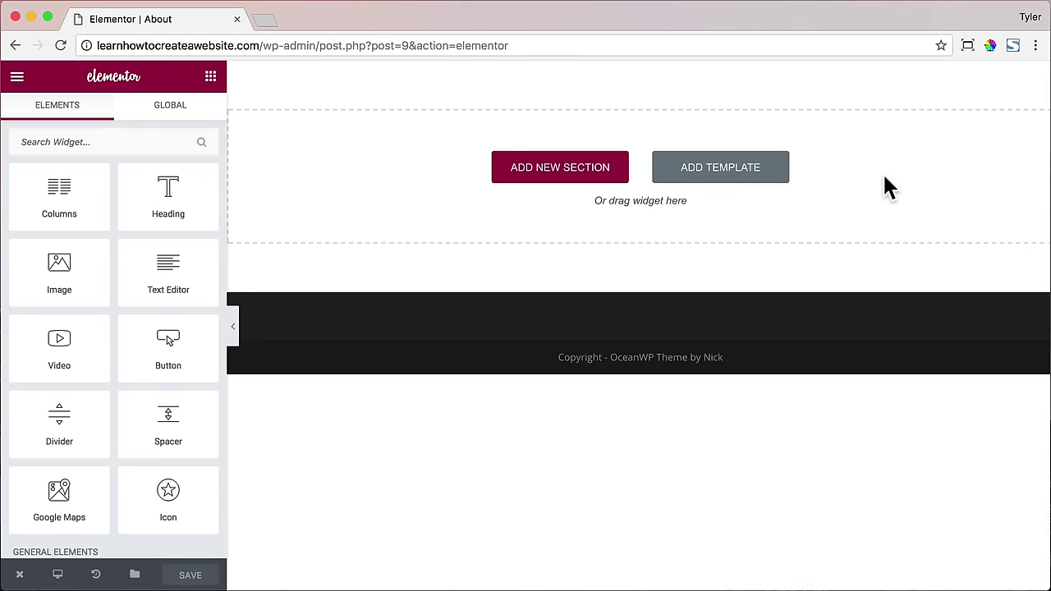
left_click(711, 172)
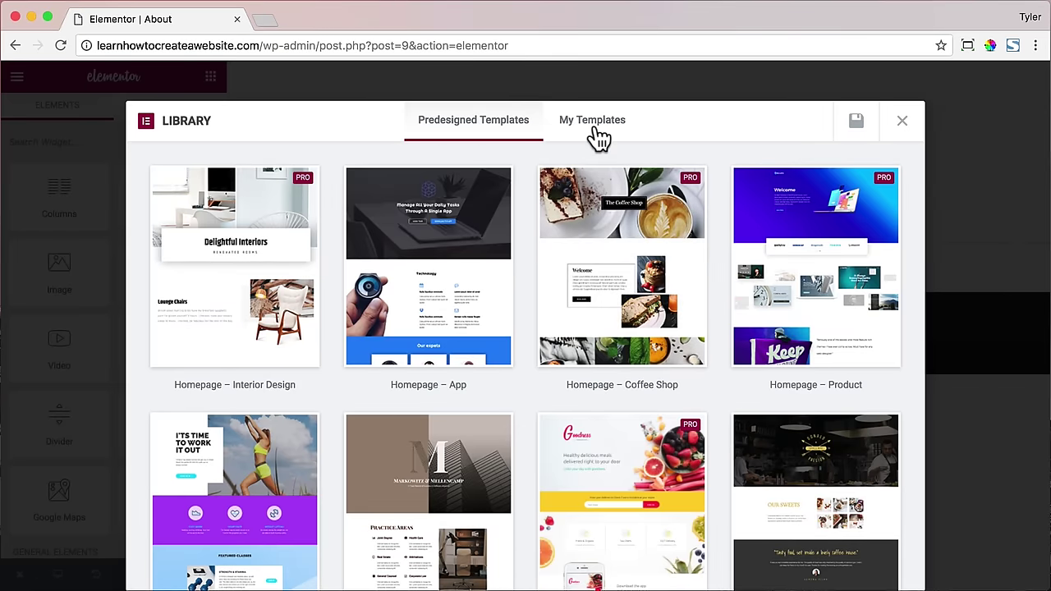
left_click(596, 133)
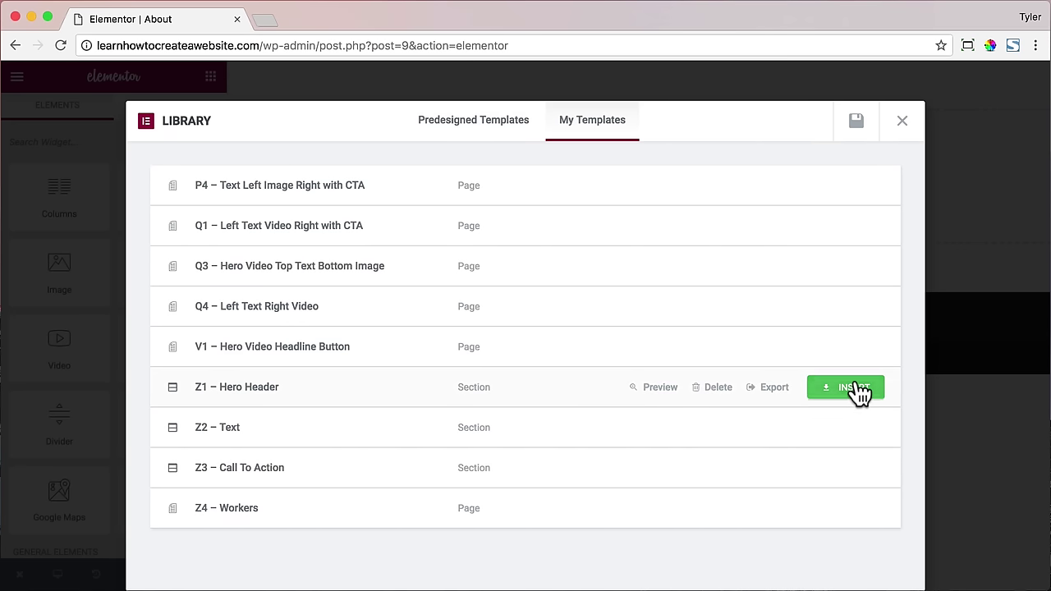
left_click(854, 390)
scroll(791, 351, "down", 3)
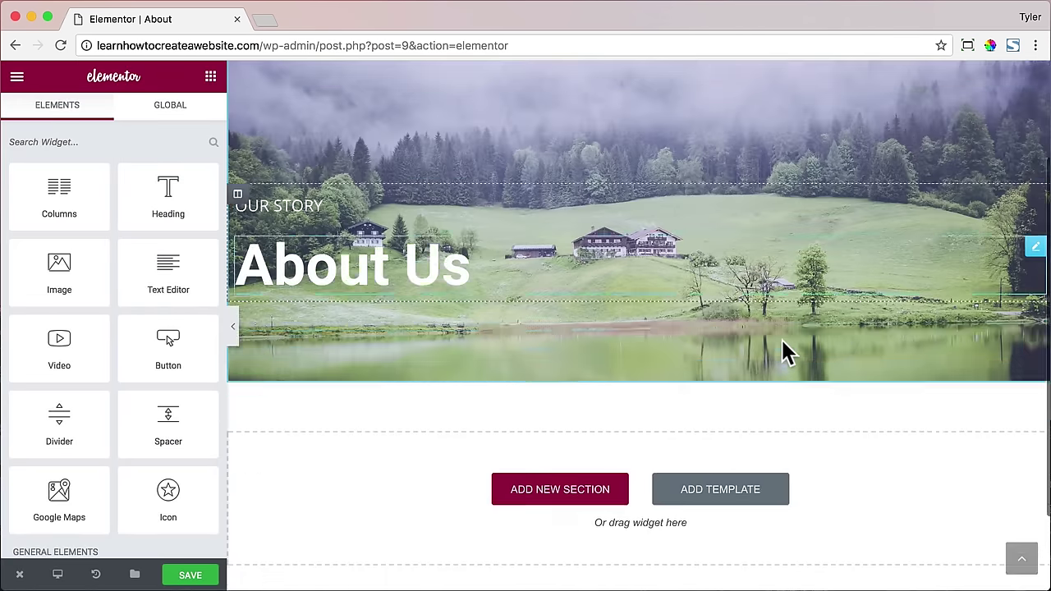
left_click(722, 428)
left_click(613, 109)
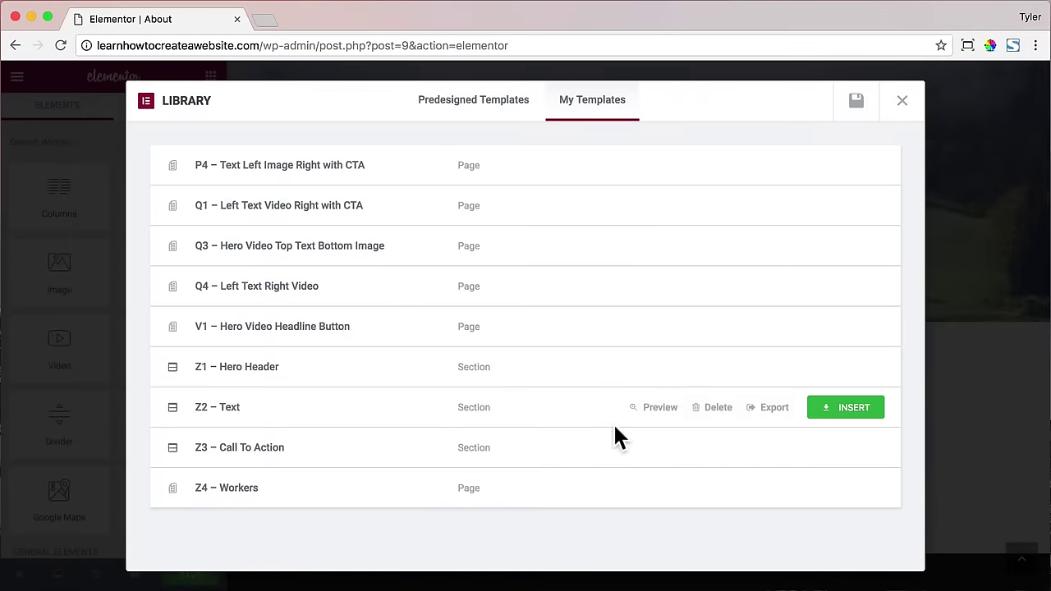
left_click(845, 408)
- Insert the Z3 Call To Action and Z4 Workers templates below them
scroll(741, 329, "down", 10)
left_click(749, 384)
left_click(578, 107)
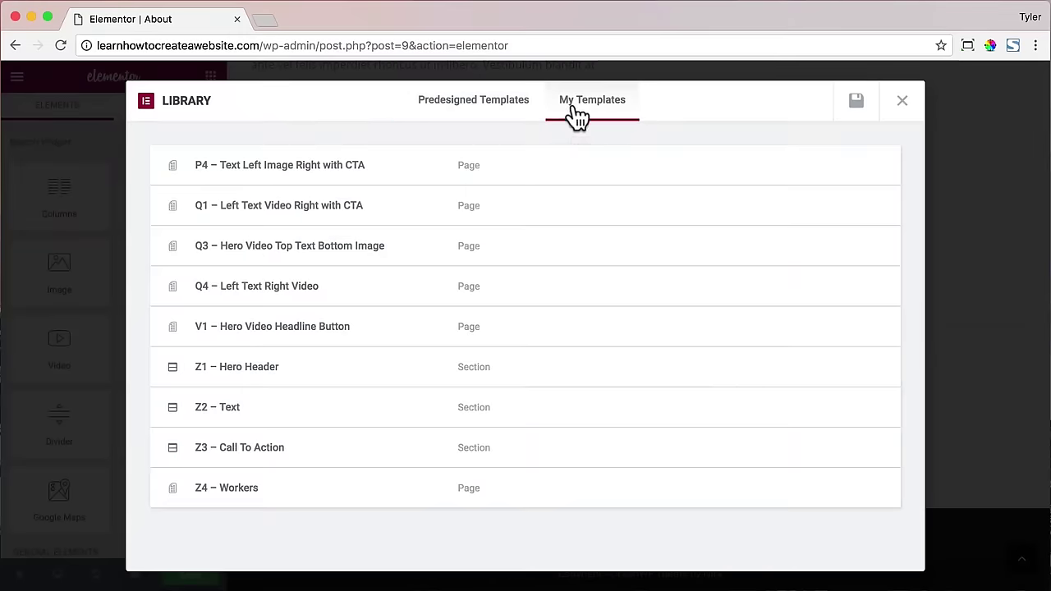
left_click(837, 448)
scroll(750, 400, "down", 3)
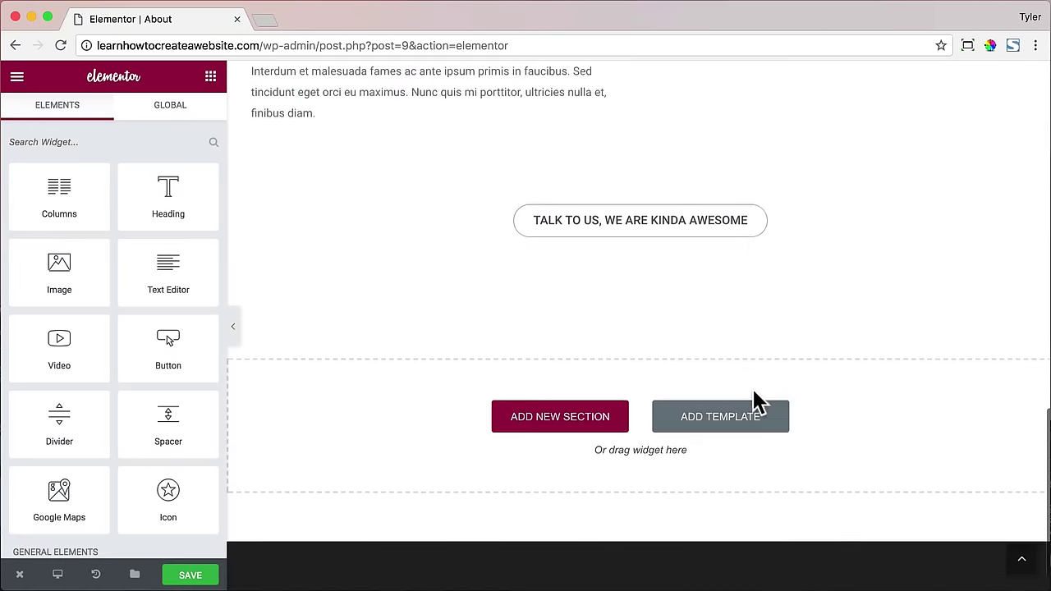
left_click(750, 408)
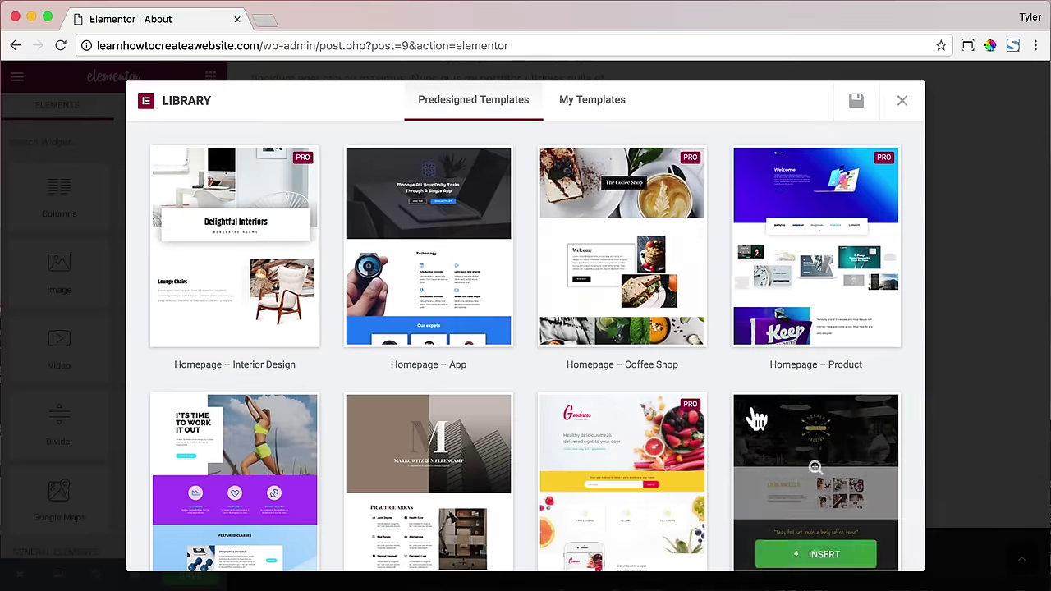
left_click(608, 104)
left_click(845, 489)
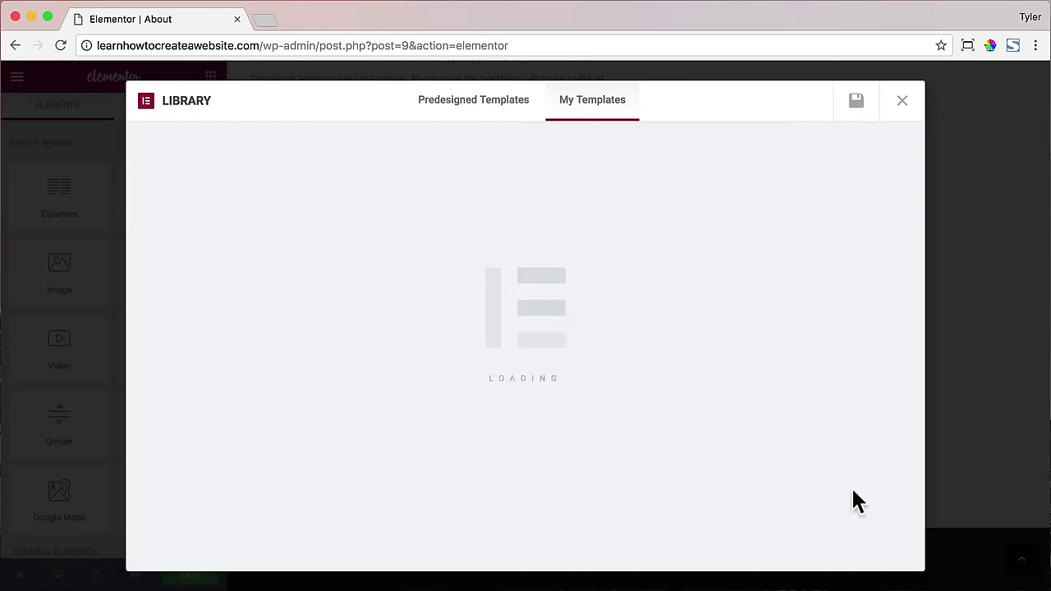
- Change the TALK TO US button's link from # to /contact
scroll(817, 332, "down", 3)
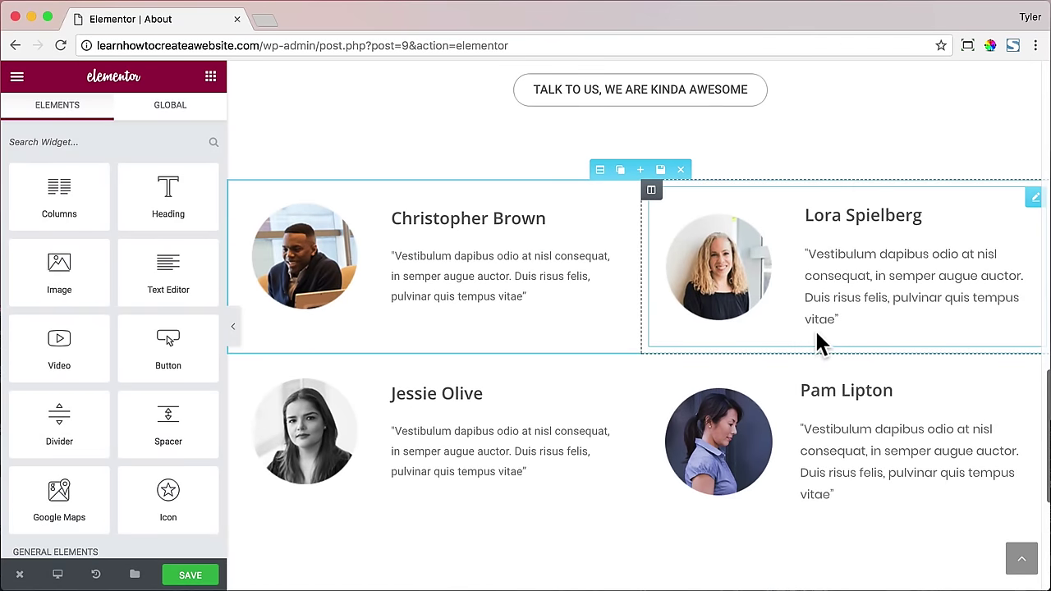
left_click(364, 217)
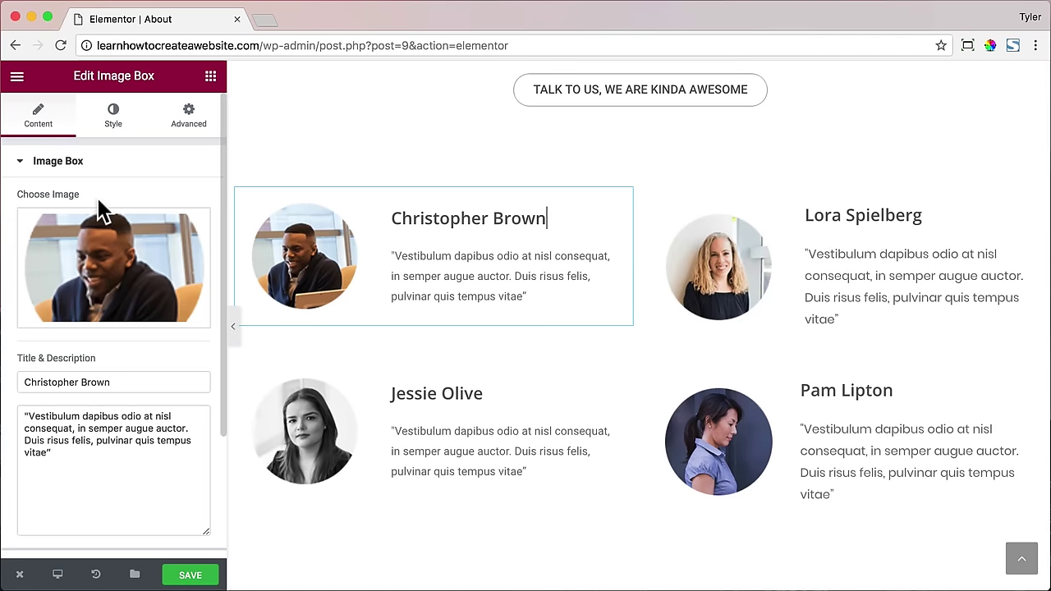
triple_click(94, 378)
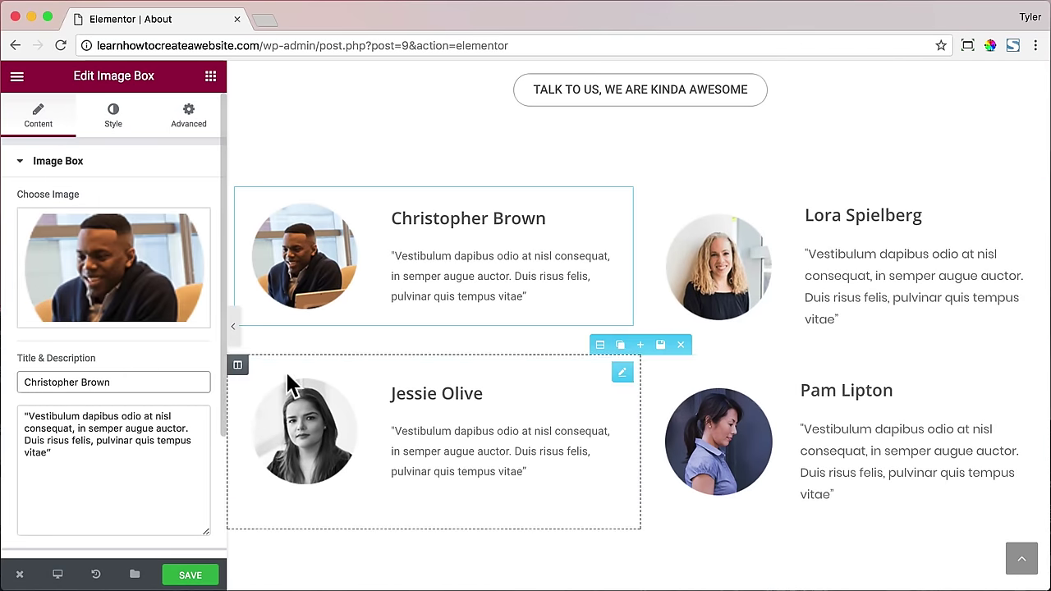
scroll(492, 369, "up", 3)
left_click(603, 238)
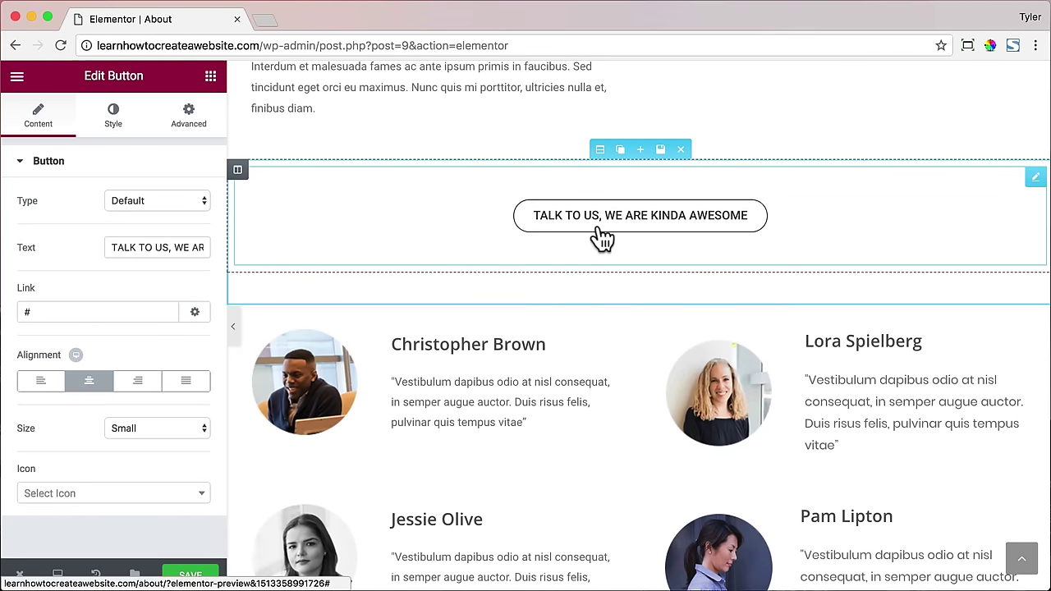
triple_click(145, 252)
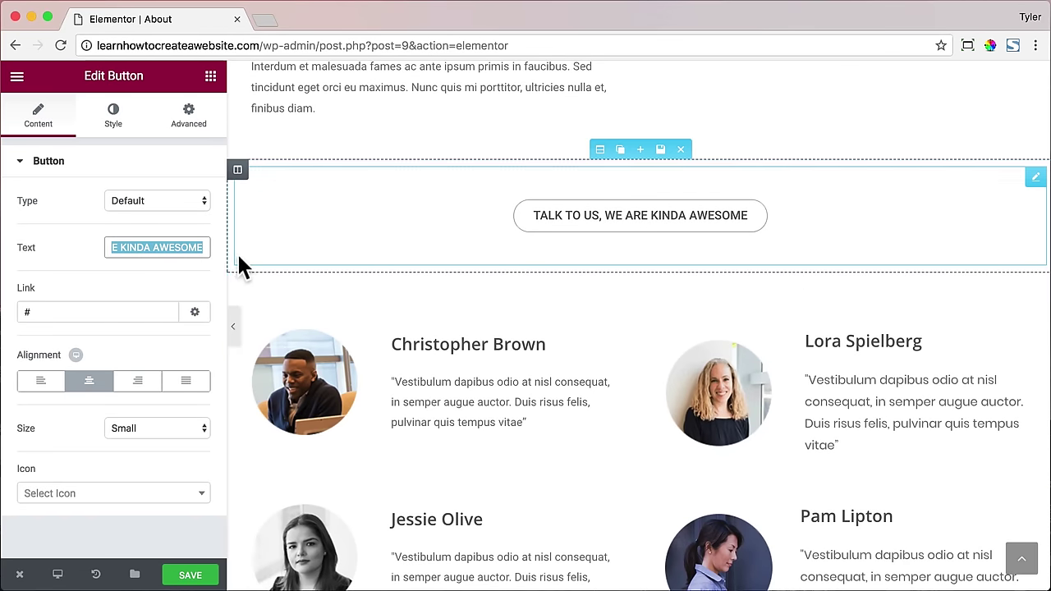
left_click(158, 244)
left_click(18, 312)
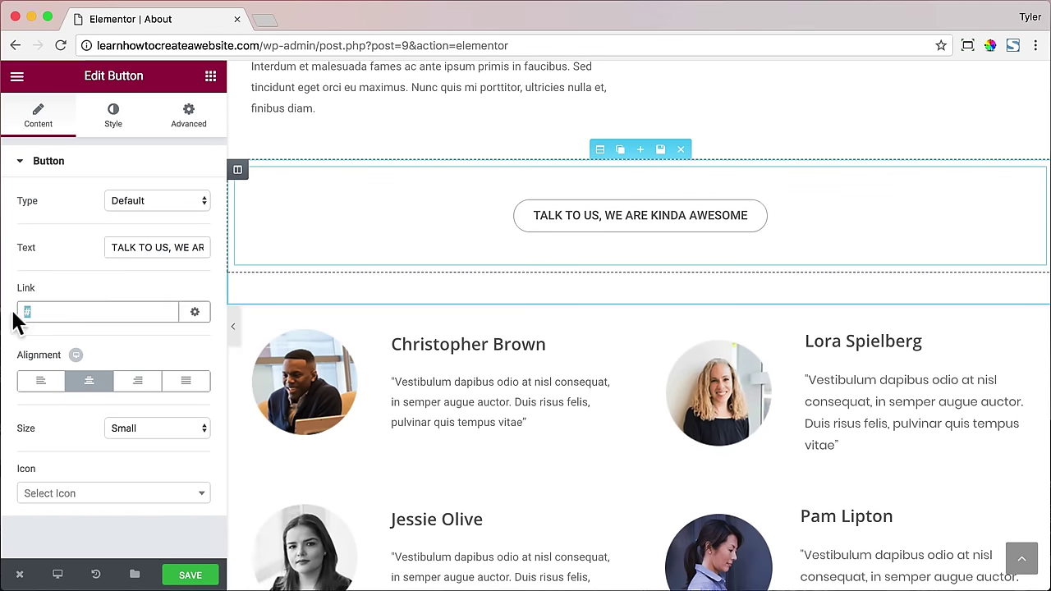
type("/contact")
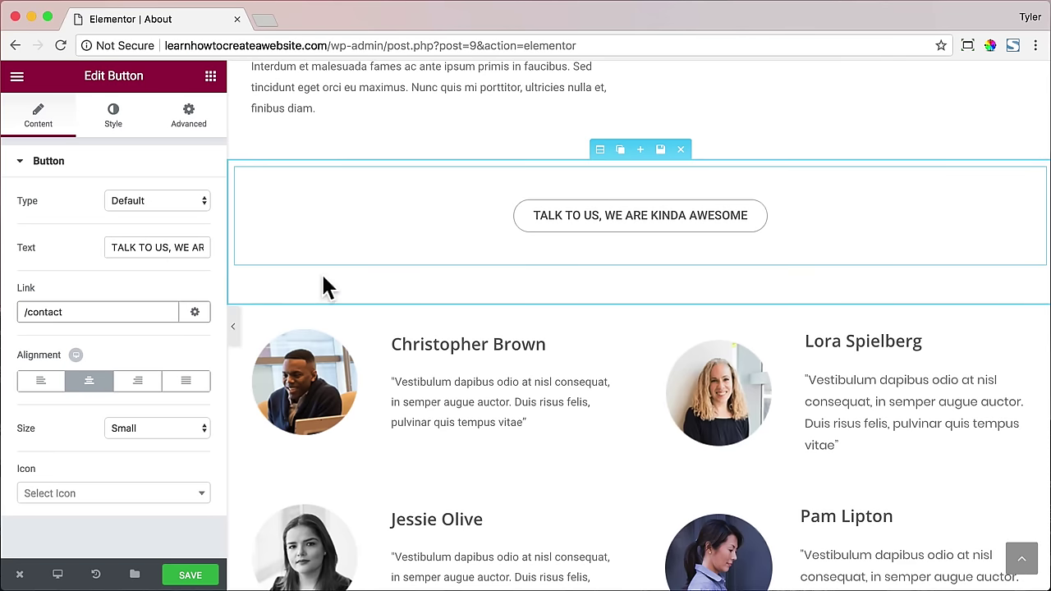
scroll(570, 332, "up", 3)
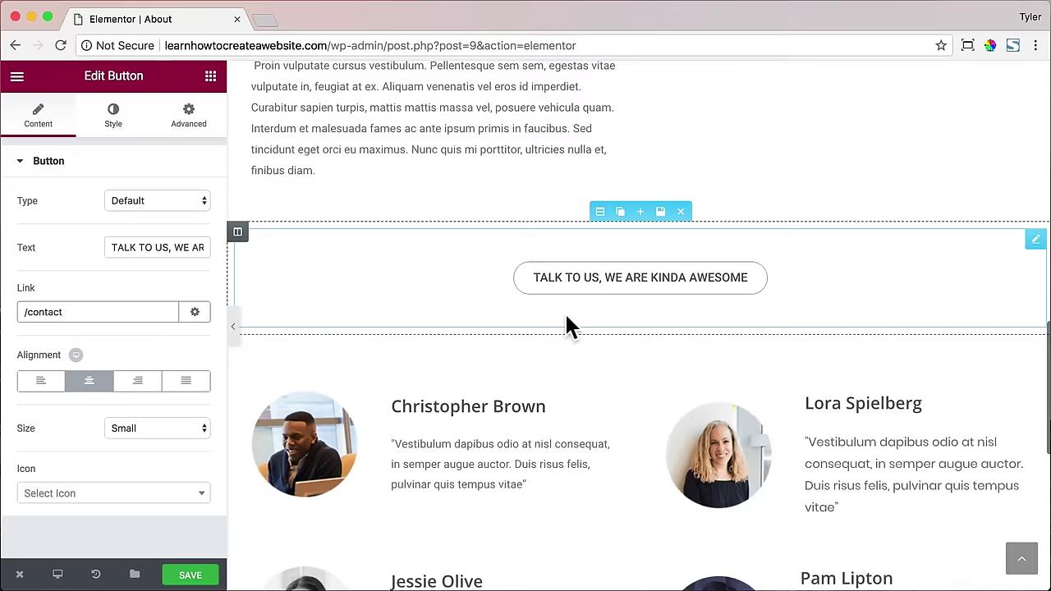
left_click(581, 179)
scroll(581, 184, "up", 4)
- Open the About Us hero section's background styling, leaving attachment and position at Default
scroll(580, 191, "up", 6)
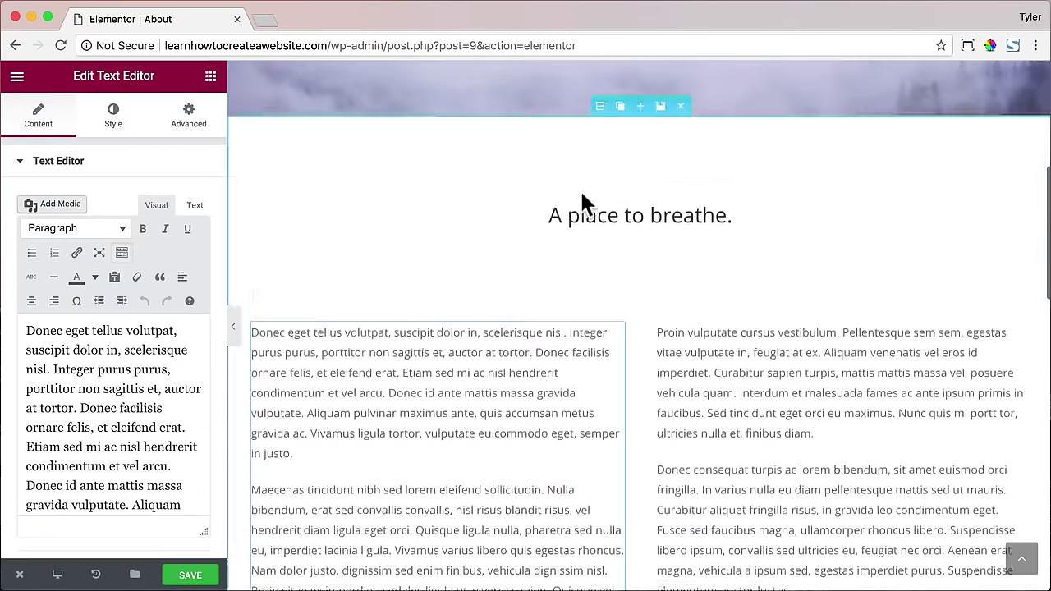
left_click(601, 76)
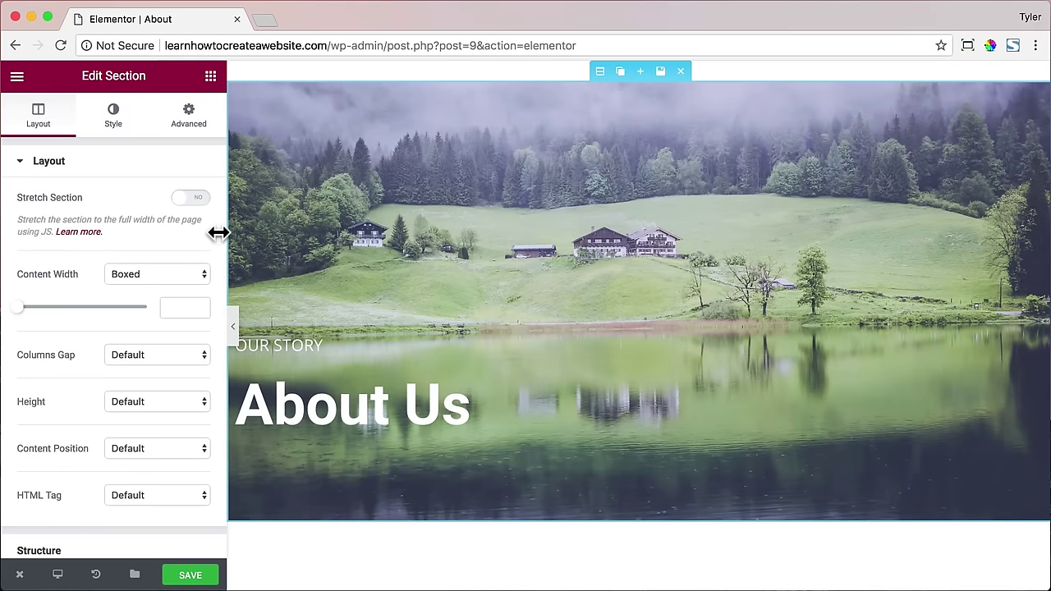
left_click(114, 121)
scroll(152, 242, "down", 1)
scroll(152, 246, "down", 3)
left_click(156, 391)
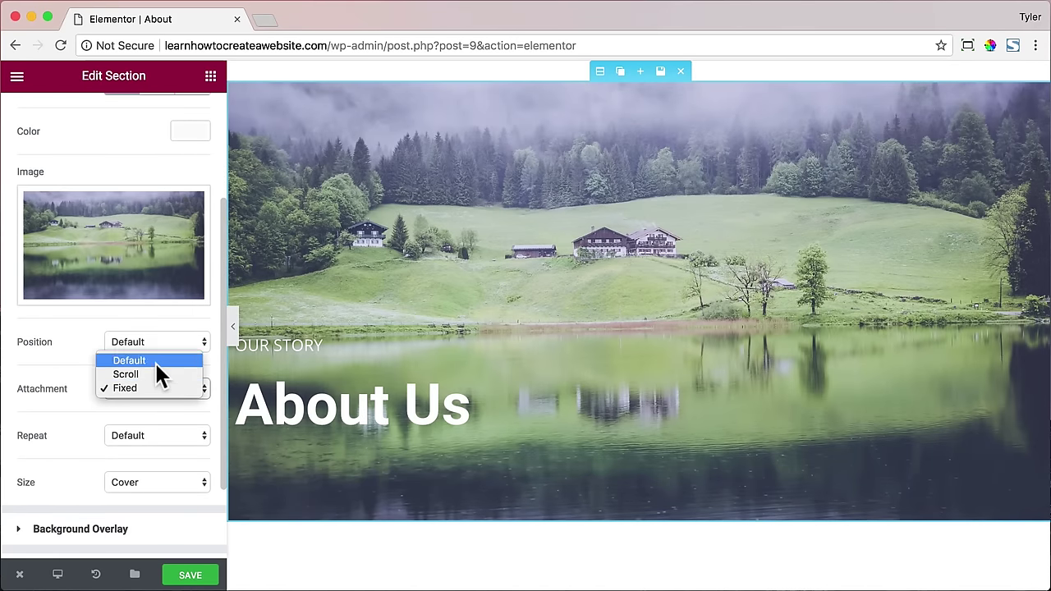
left_click(156, 364)
scroll(519, 266, "down", 3)
scroll(519, 267, "up", 3)
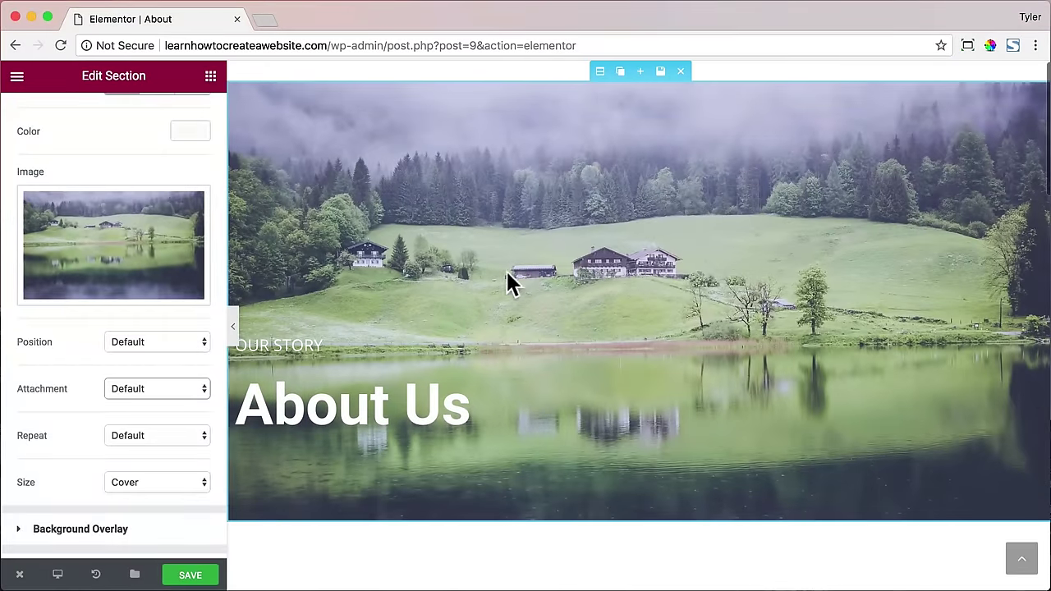
scroll(149, 401, "up", 1)
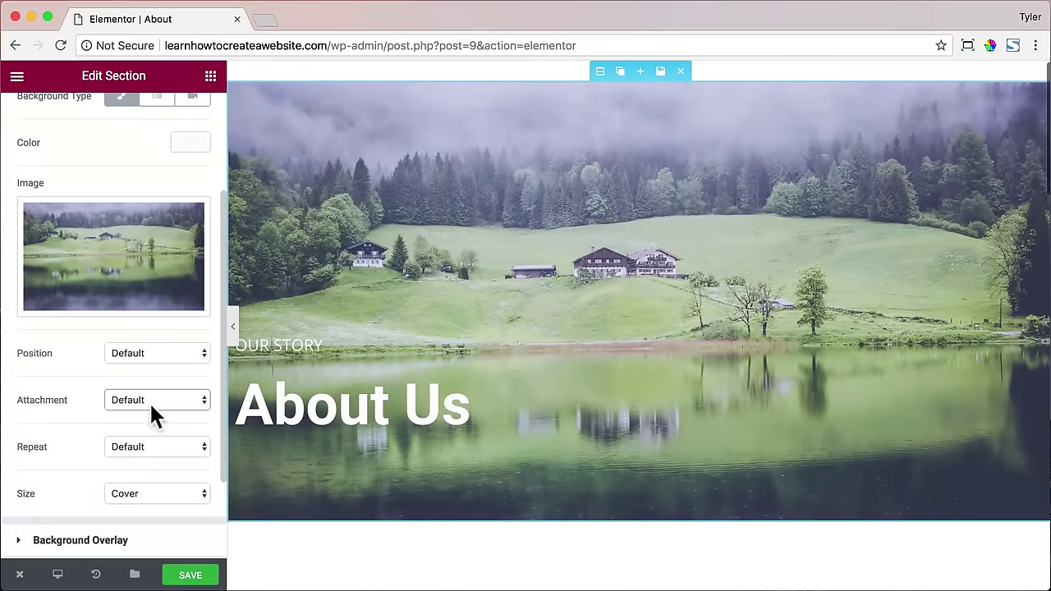
left_click(172, 356)
left_click(171, 355)
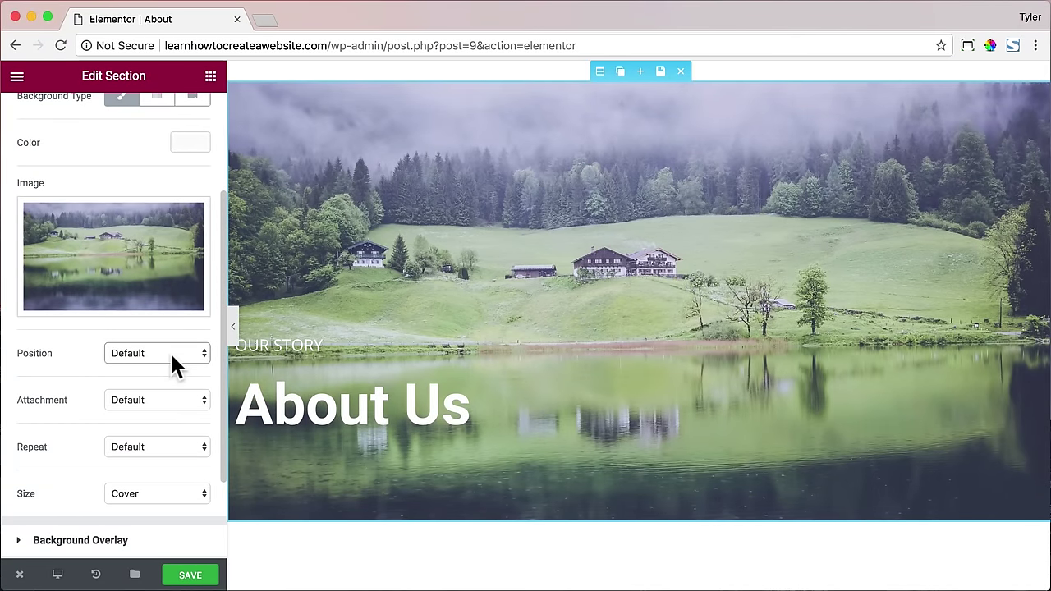
- Set the hero background attachment to Fixed so it stays put while scrolling
left_click(175, 402)
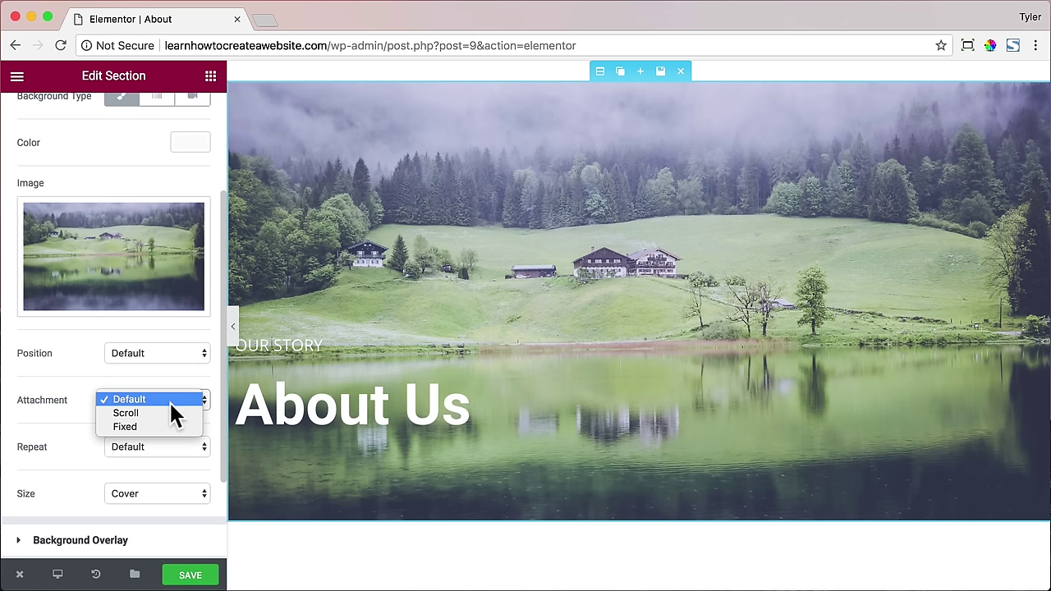
left_click(165, 413)
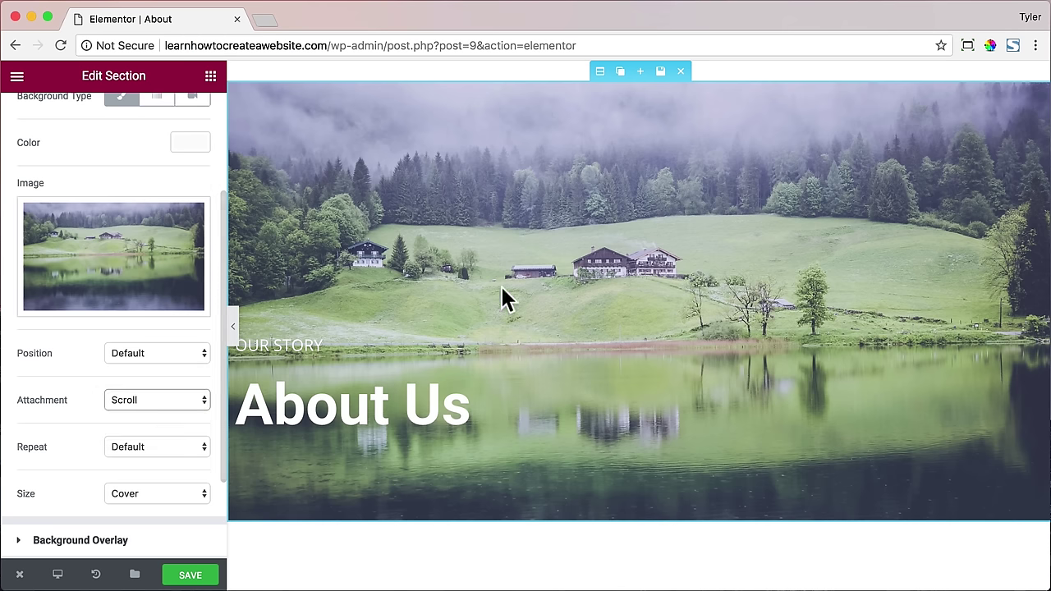
scroll(556, 281, "down", 5)
scroll(440, 308, "up", 5)
left_click(182, 402)
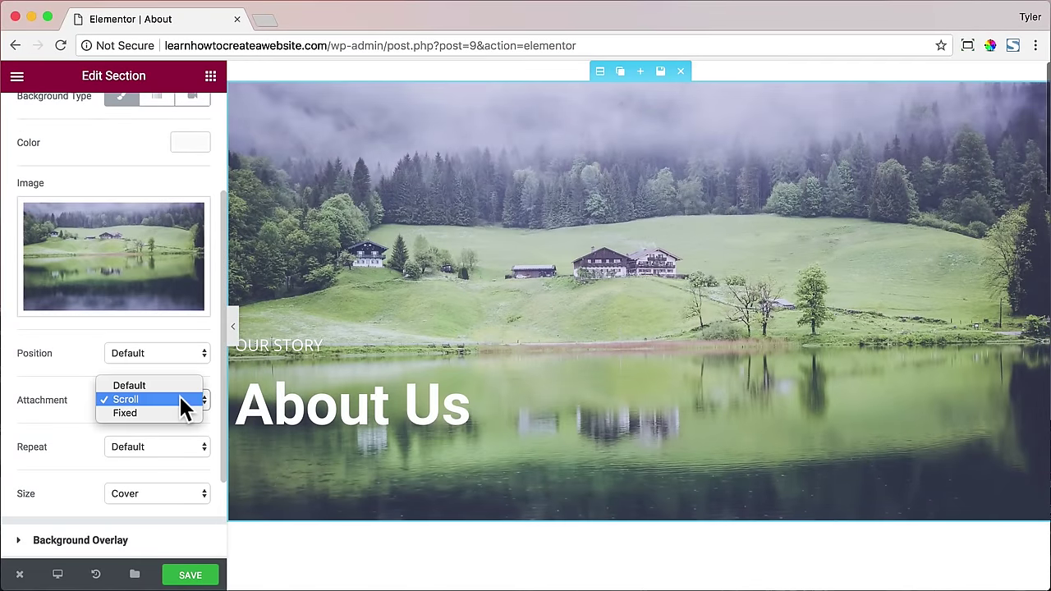
left_click(168, 414)
scroll(493, 287, "down", 2)
scroll(503, 280, "down", 5)
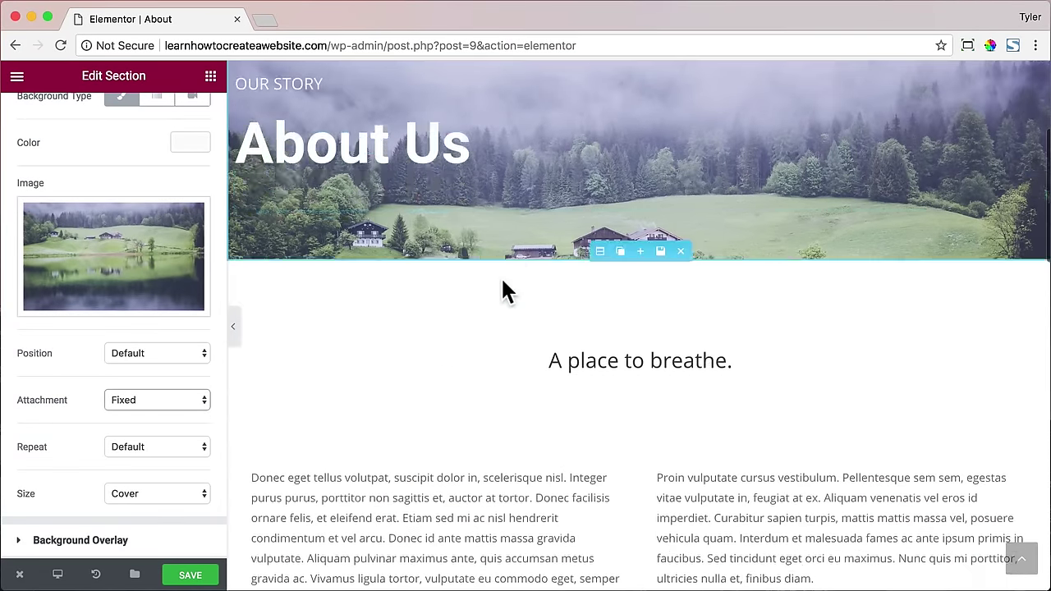
scroll(502, 280, "up", 3)
scroll(502, 289, "up", 3)
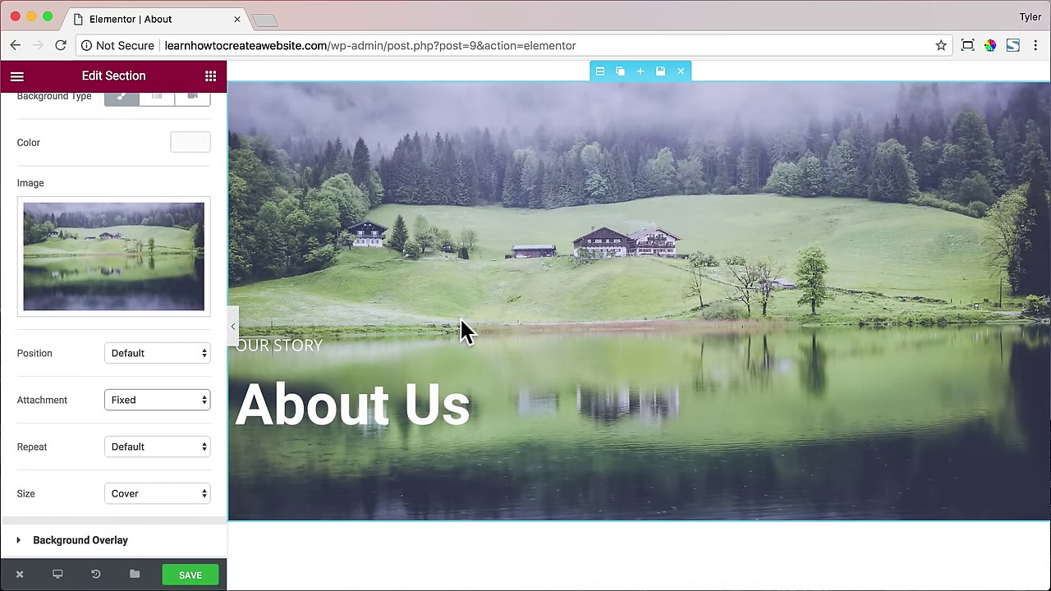
- Save the About page and view the live page in a new tab
left_click(200, 578)
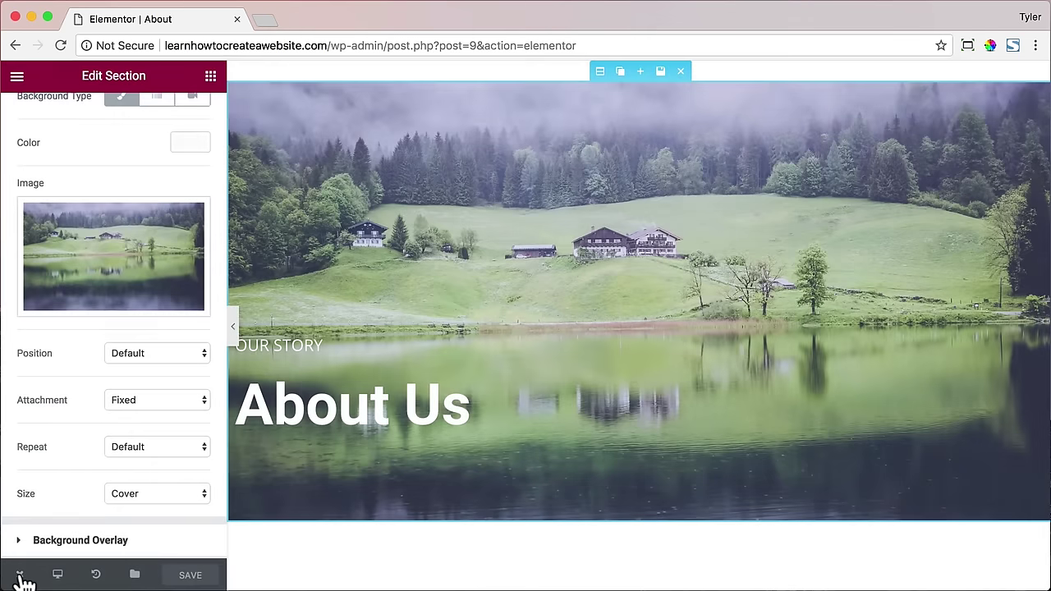
mouse_move(18, 574)
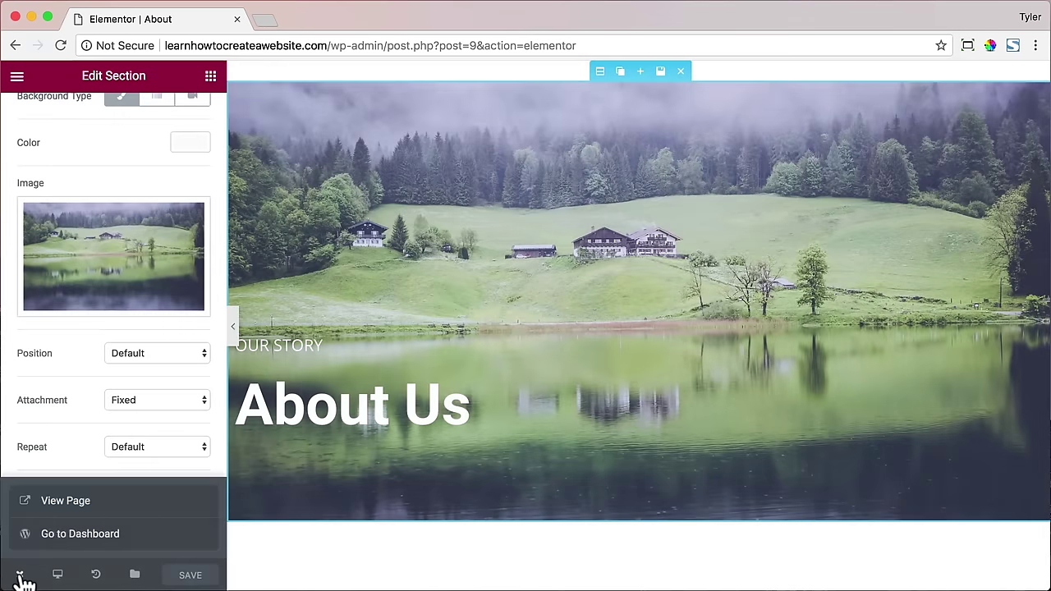
left_click(41, 507)
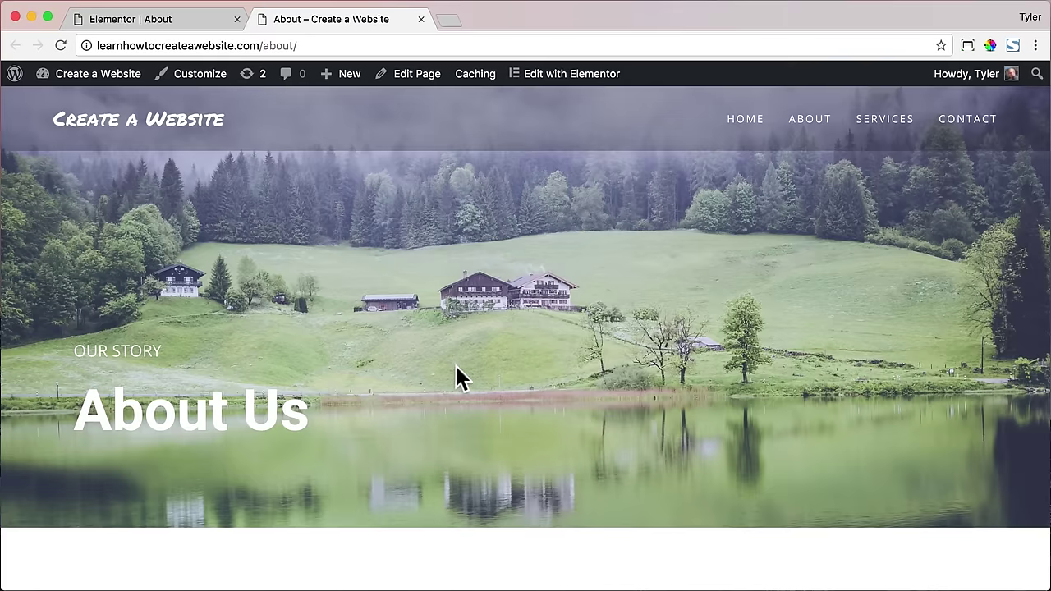
- Scroll the live About page and check that the TALK TO US button opens the contact page
scroll(586, 358, "down", 15)
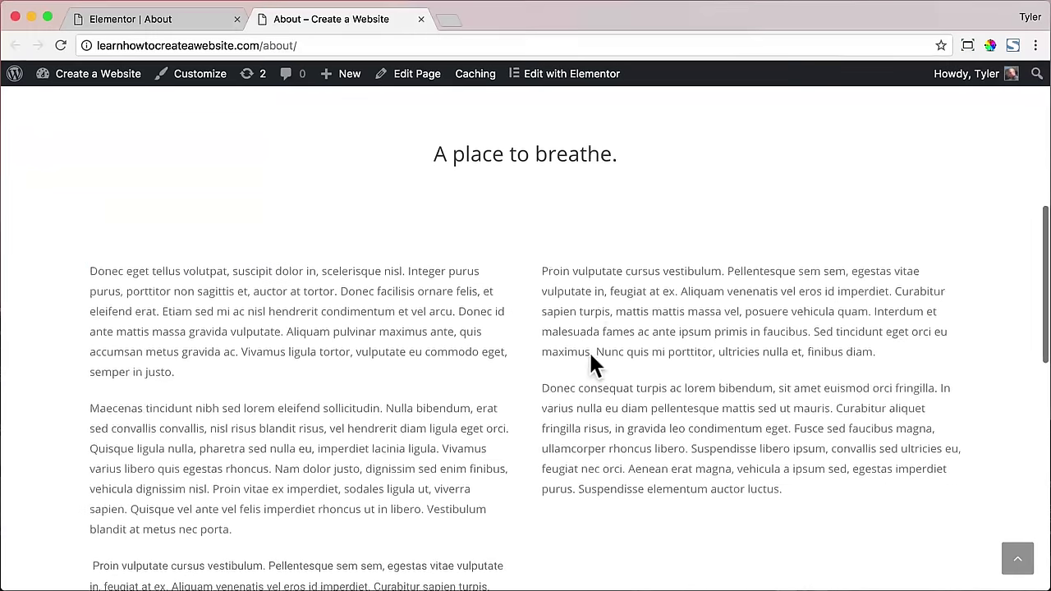
scroll(589, 353, "down", 7)
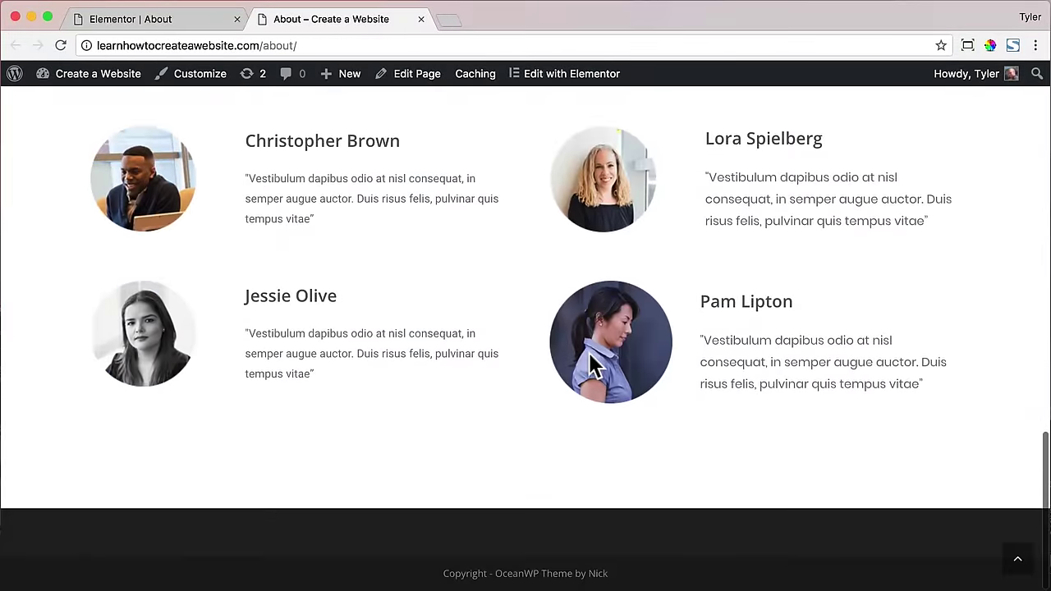
scroll(588, 353, "up", 4)
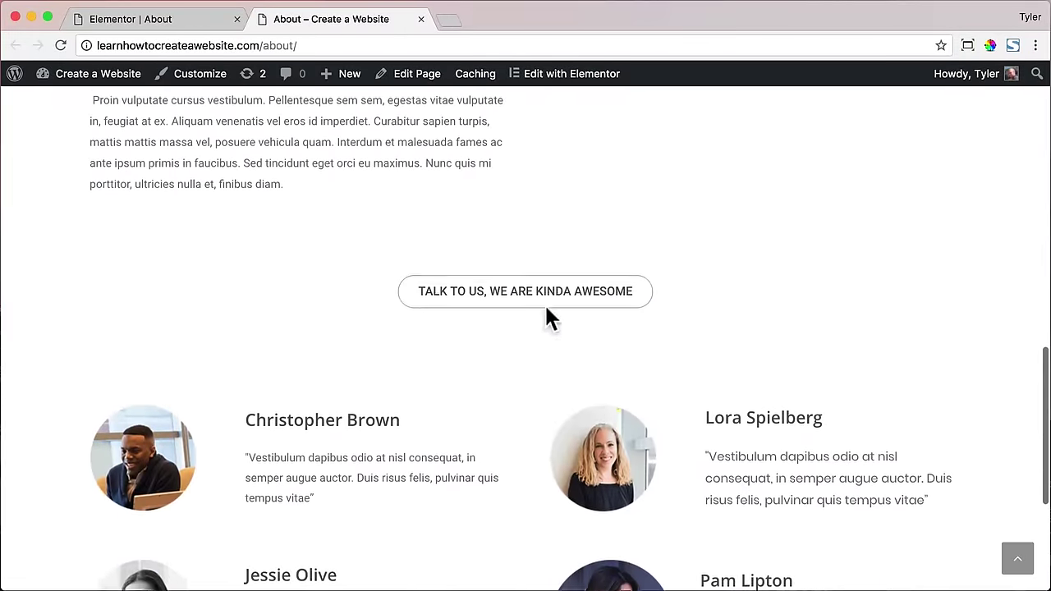
left_click(532, 305)
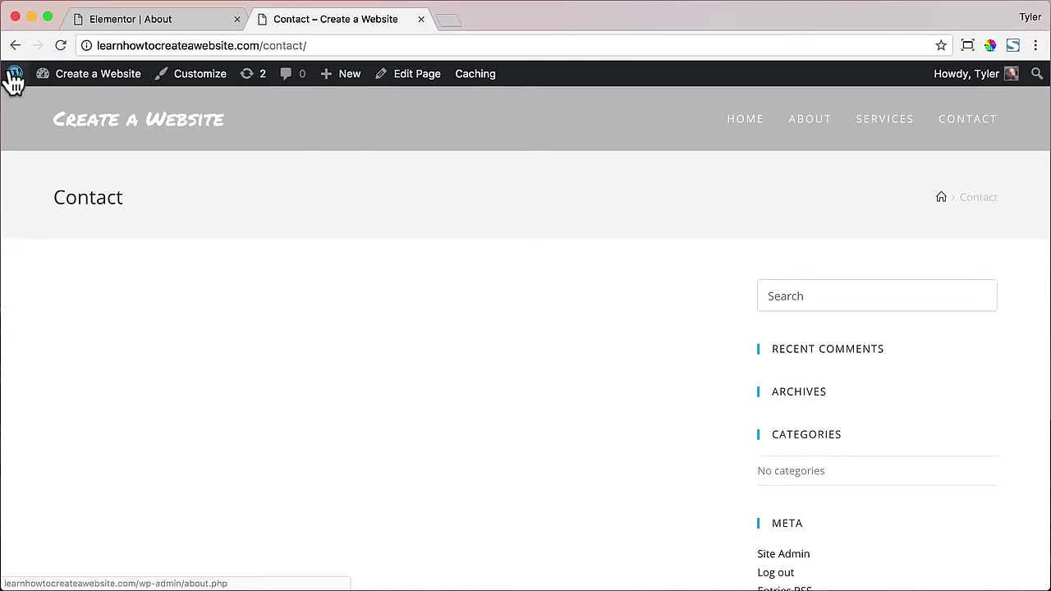
left_click(15, 45)
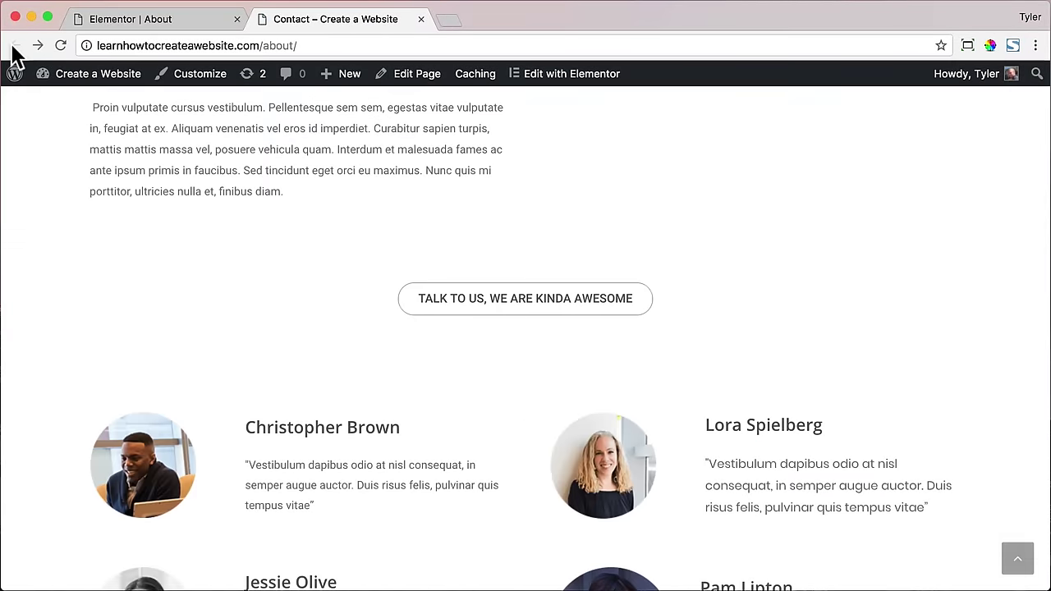
scroll(493, 227, "down", 3)
scroll(493, 229, "up", 20)
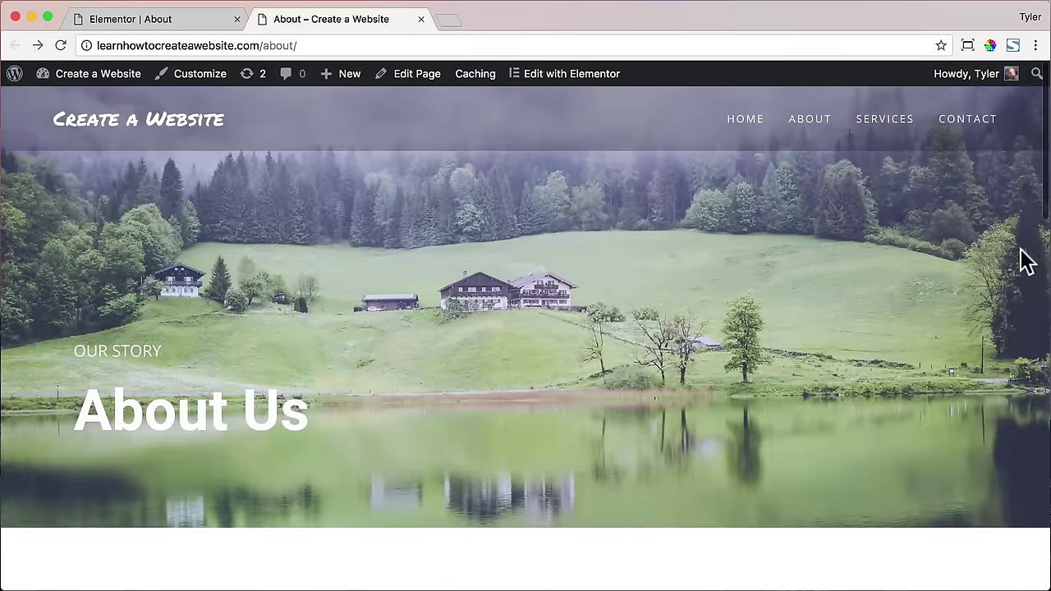
- Narrow the browser window and scroll through the About page's mobile layout
left_click_drag(1049, 261, 122, 258)
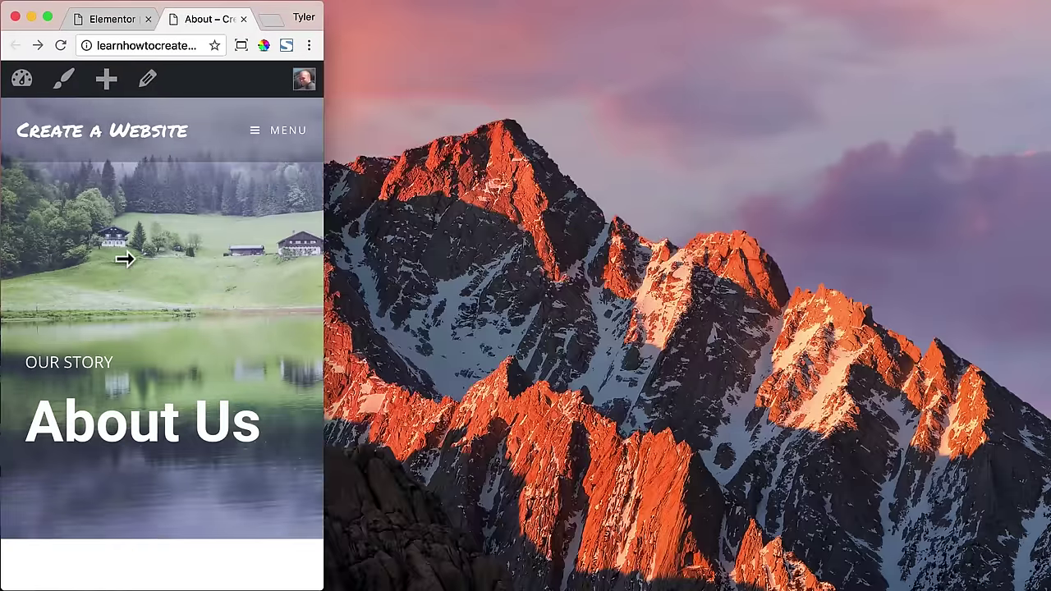
scroll(214, 254, "down", 10)
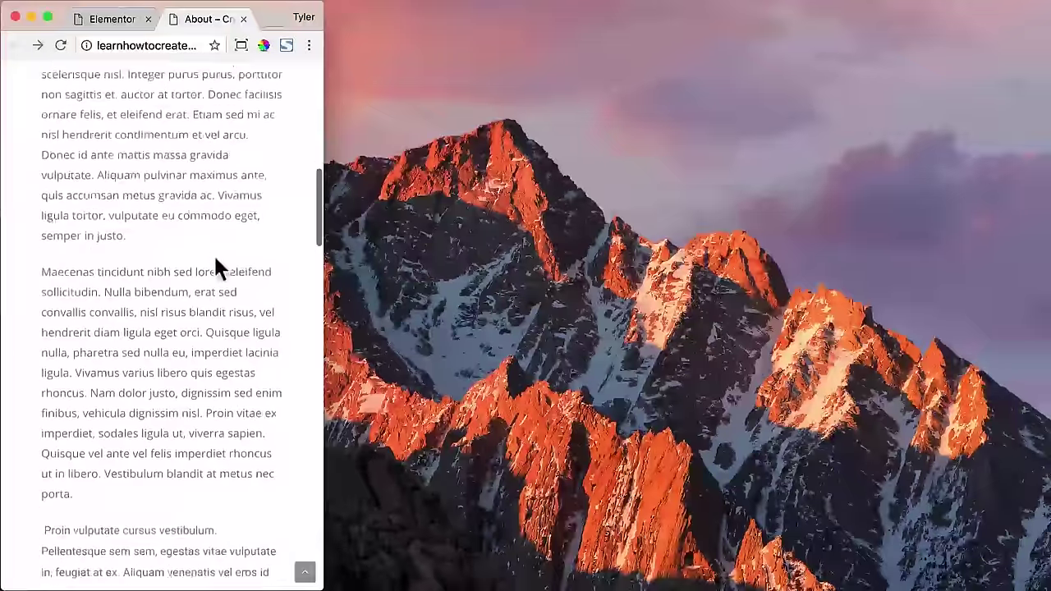
scroll(215, 258, "down", 10)
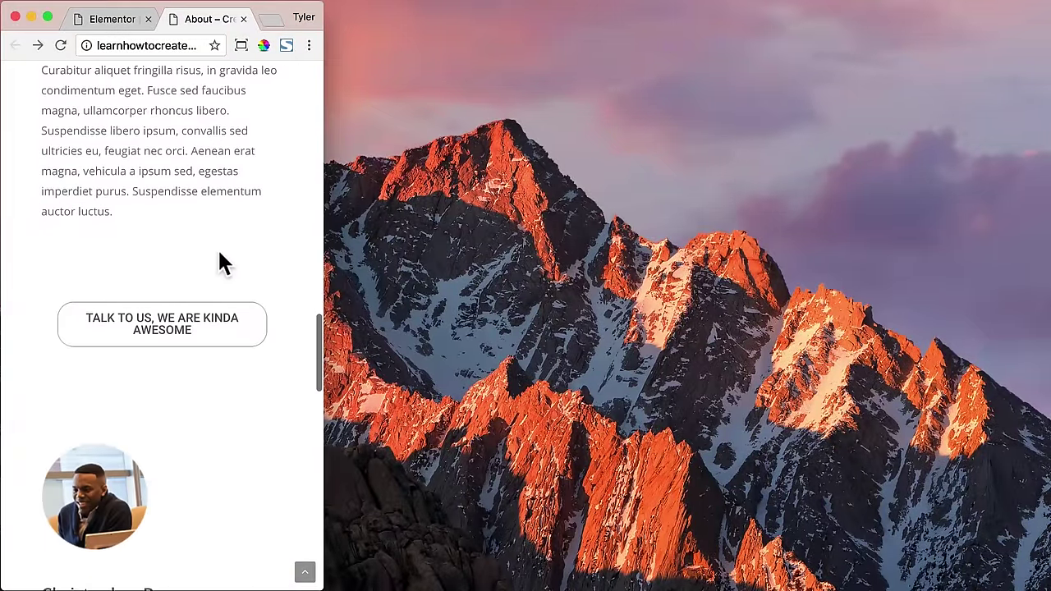
scroll(222, 244, "down", 10)
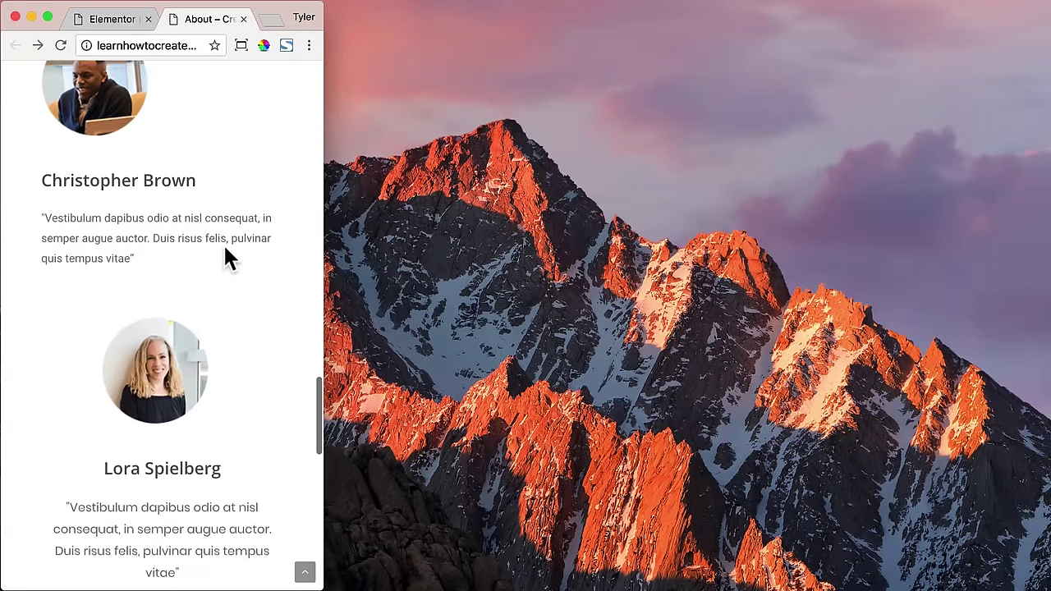
scroll(225, 250, "down", 8)
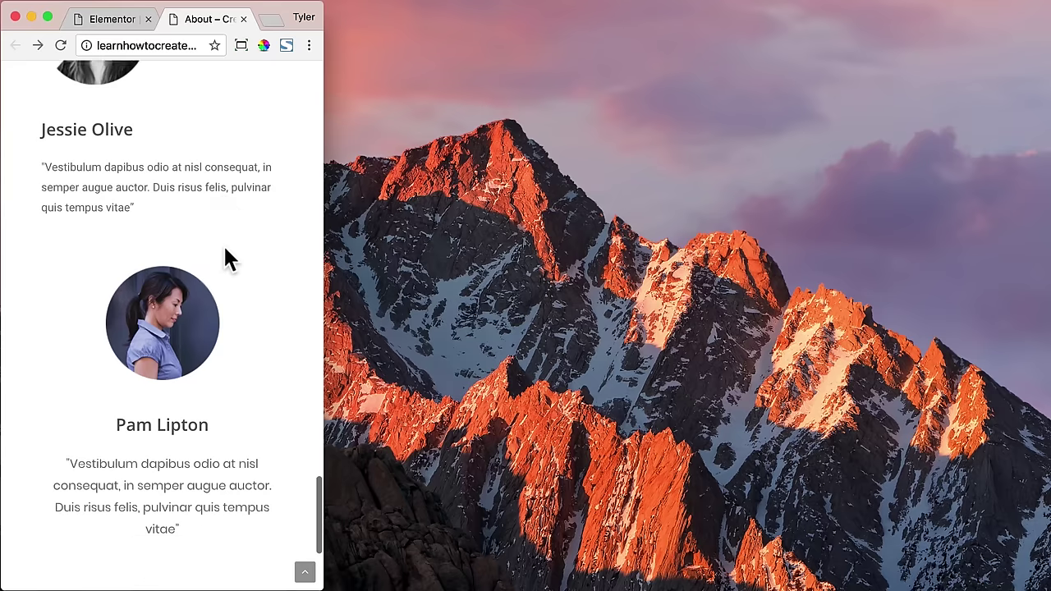
scroll(229, 261, "up", 20)
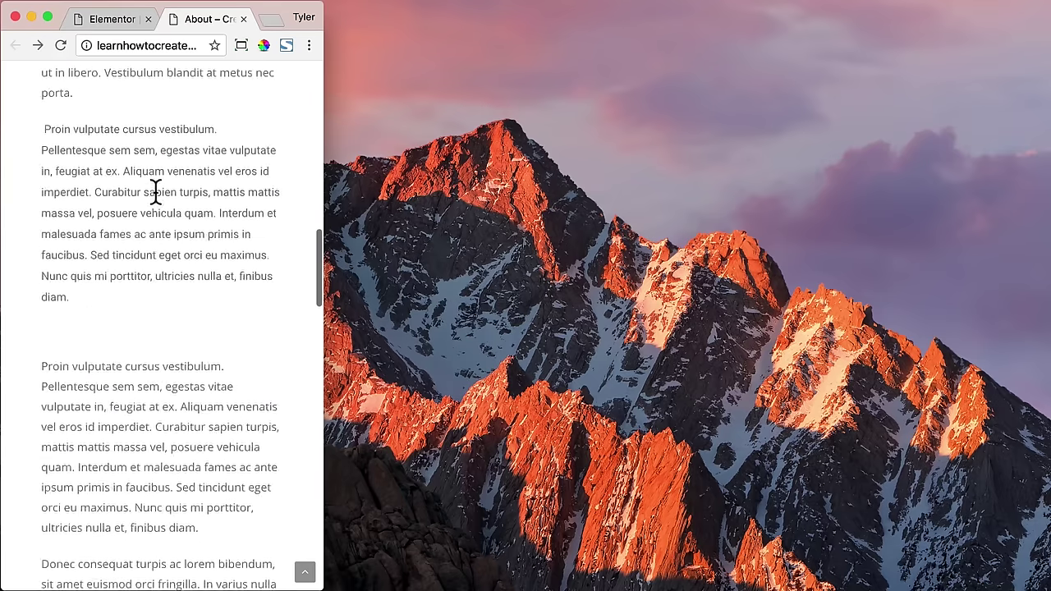
scroll(155, 192, "up", 5)
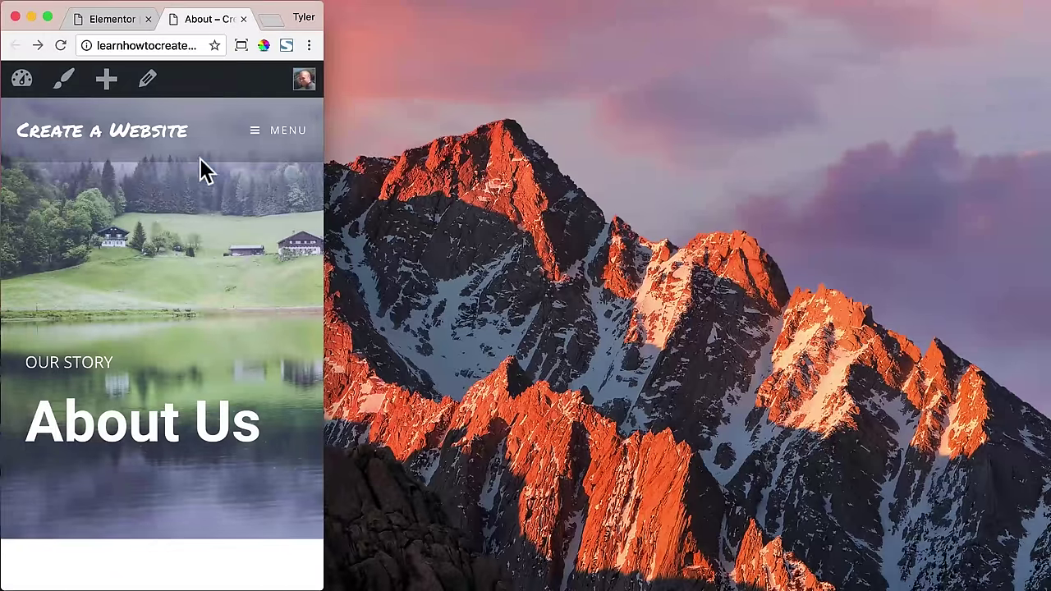
- Restore the window to 1300 x 731 with Window Resizer and return to the Elementor | About tab
left_click(240, 45)
left_click(156, 144)
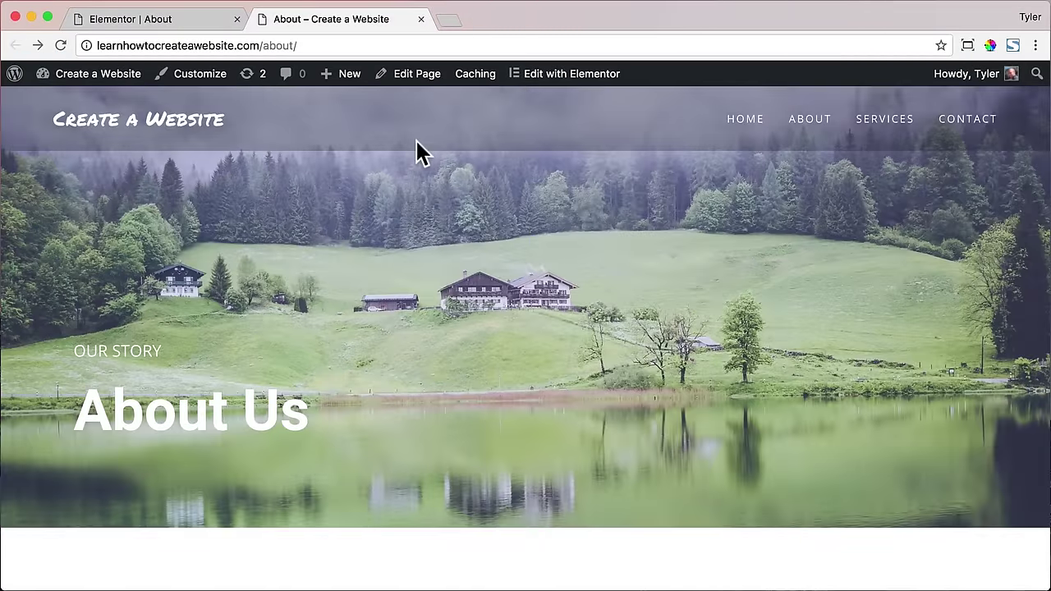
left_click(206, 21)
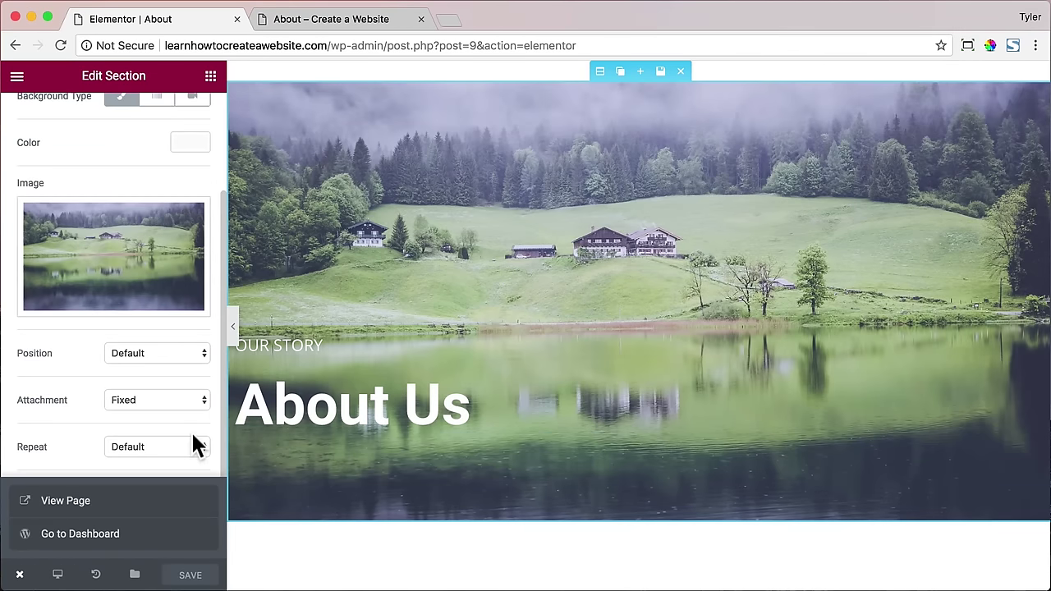
- Switch the Elementor preview to the Mobile responsive layout
mouse_move(59, 578)
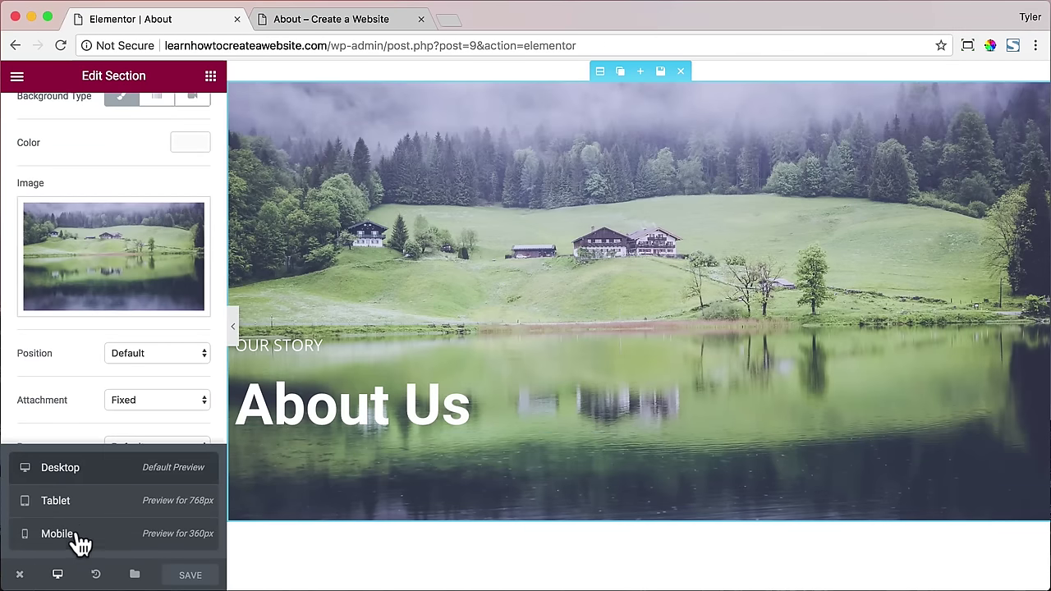
left_click(57, 533)
scroll(653, 400, "down", 10)
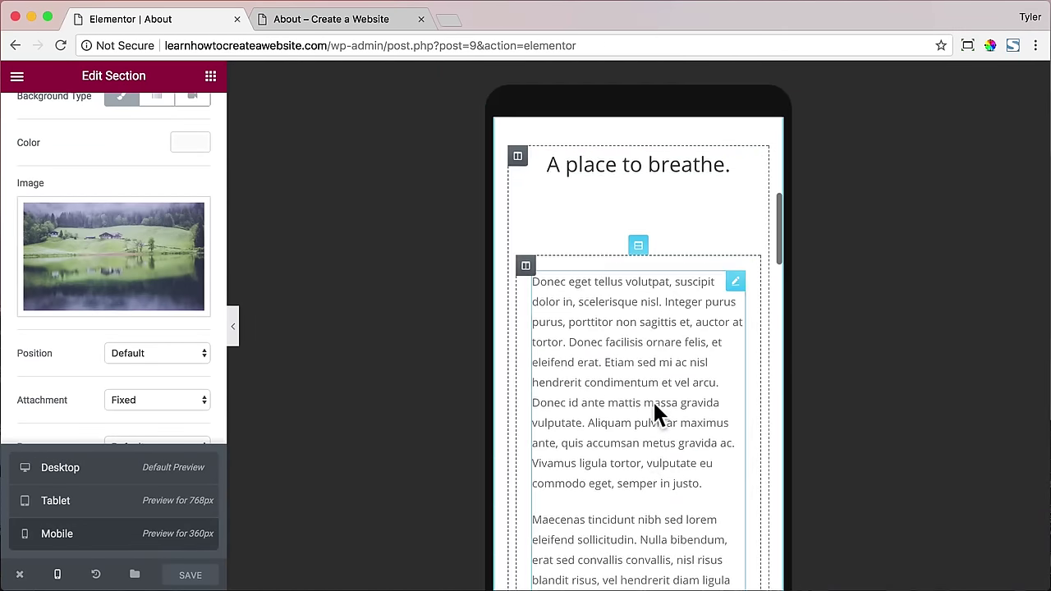
scroll(652, 400, "down", 15)
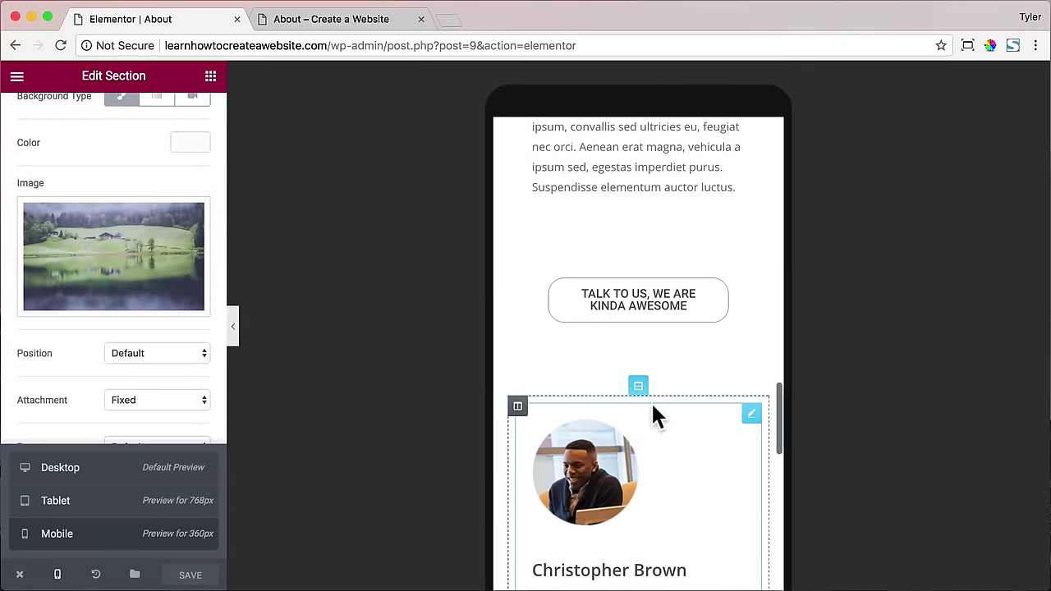
- Enable custom typography on the TALK TO US button and raise its line-height to 28
left_click(649, 310)
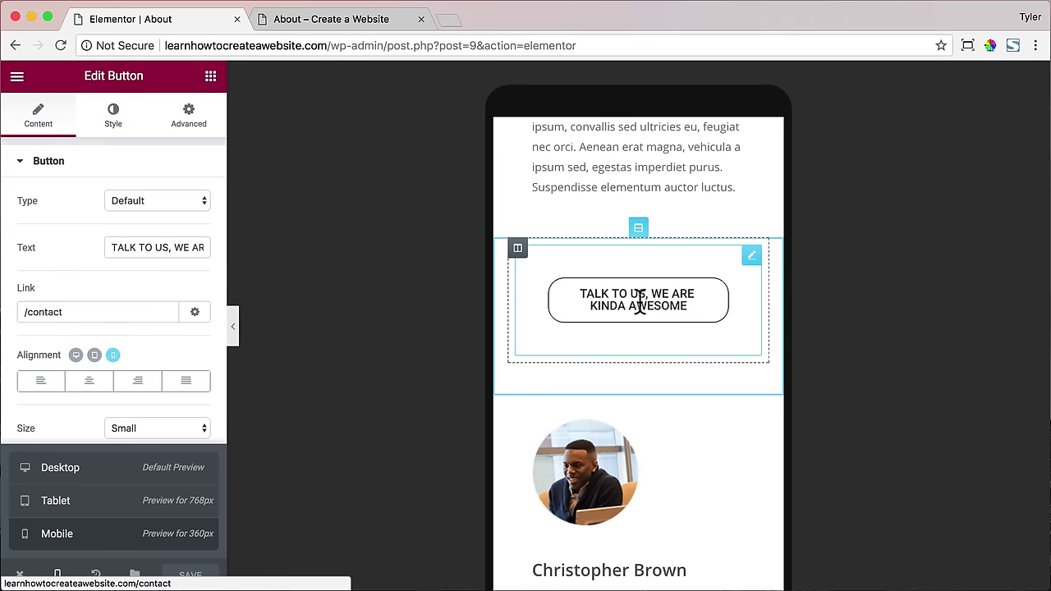
left_click(115, 127)
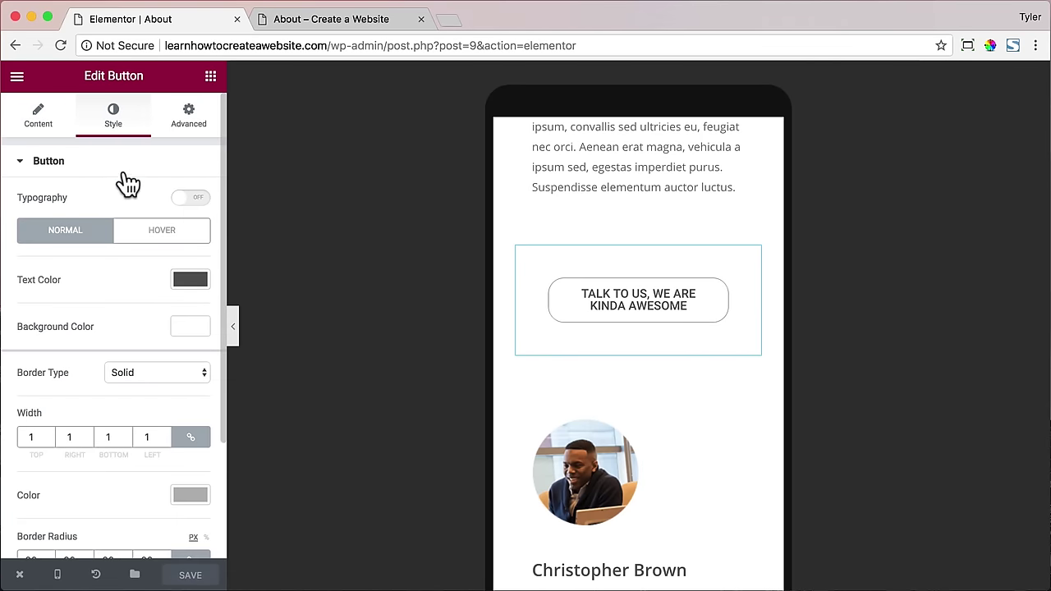
left_click(189, 198)
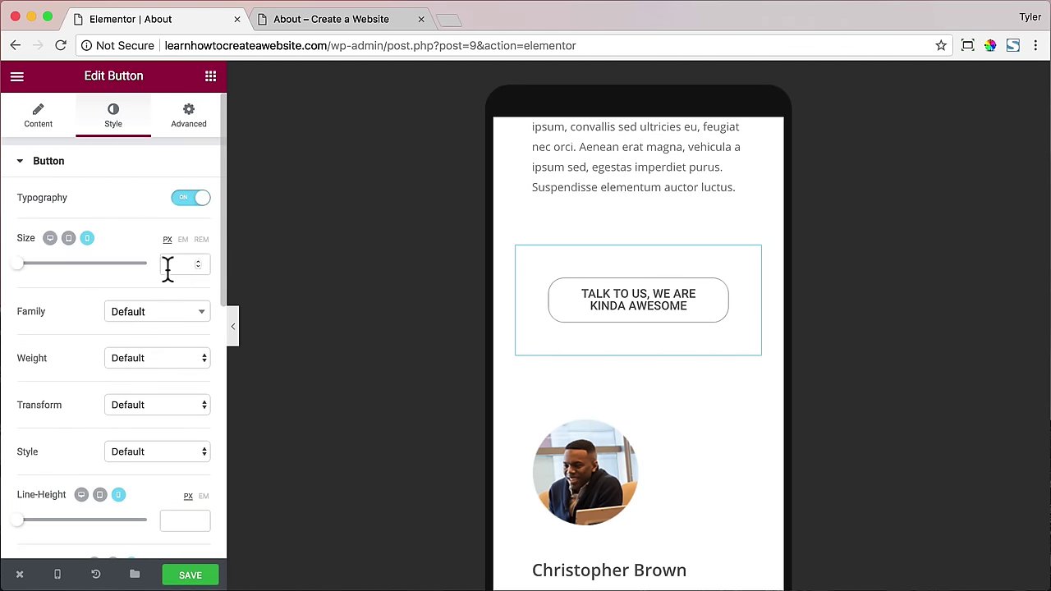
scroll(167, 280, "down", 3)
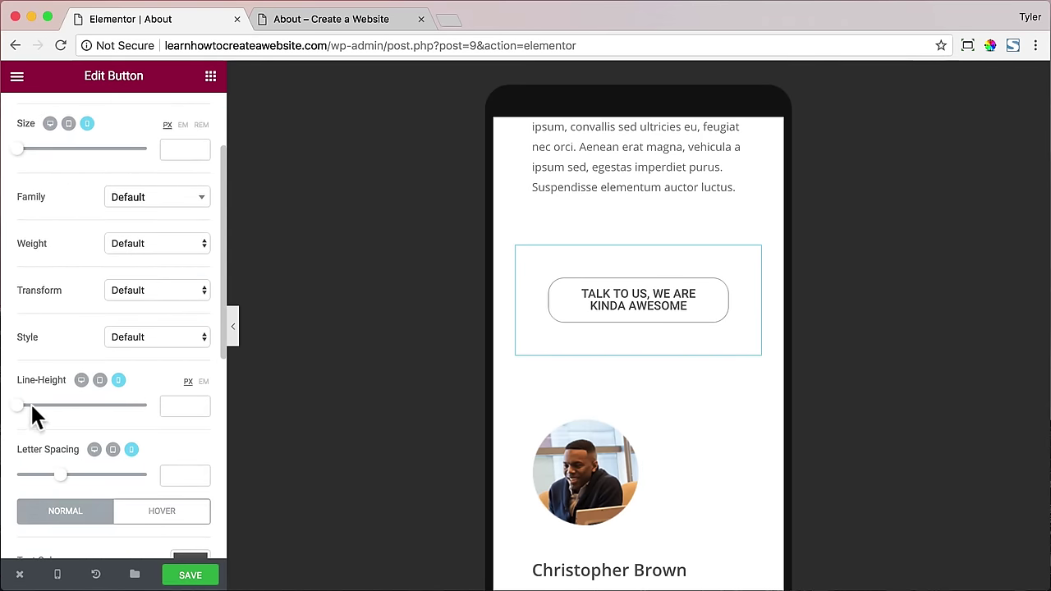
left_click_drag(16, 406, 45, 407)
scroll(715, 368, "down", 2)
- Center-align the Christopher Brown team box content in the mobile layout
left_click(610, 326)
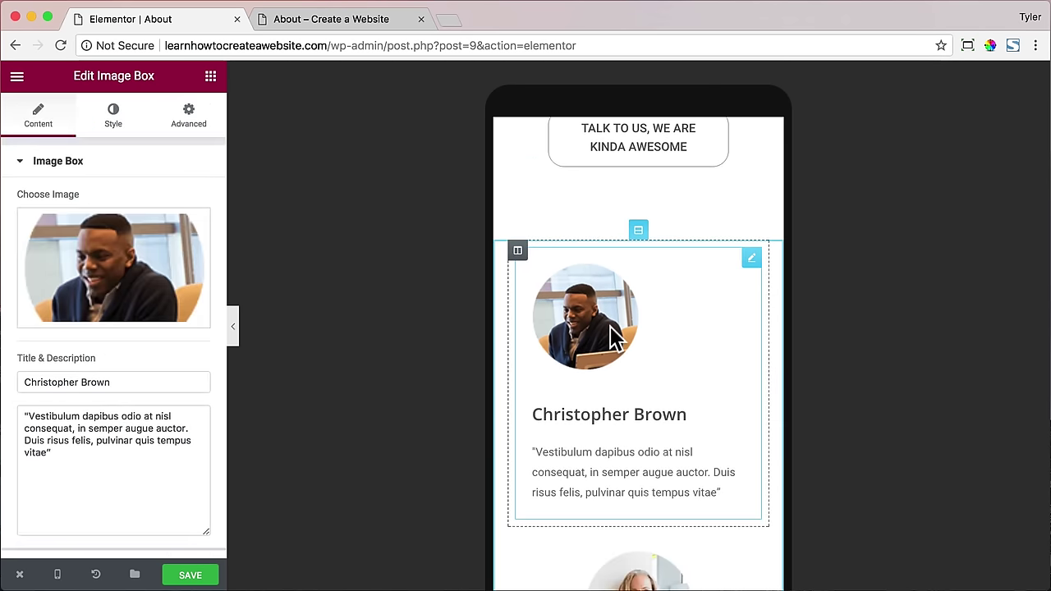
left_click(113, 115)
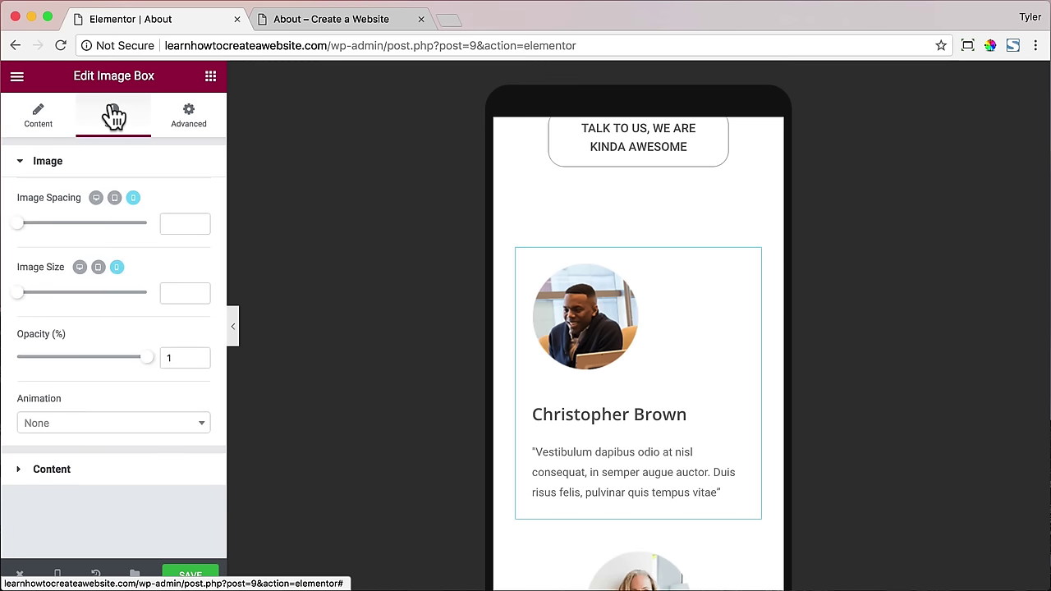
left_click(117, 472)
scroll(134, 464, "down", 3)
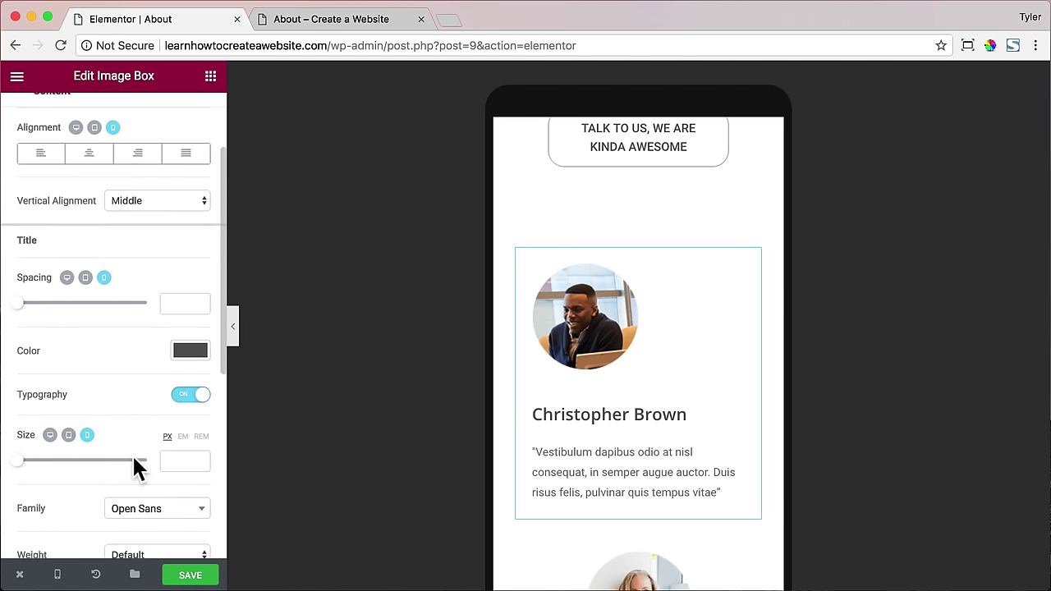
scroll(135, 466, "up", 2)
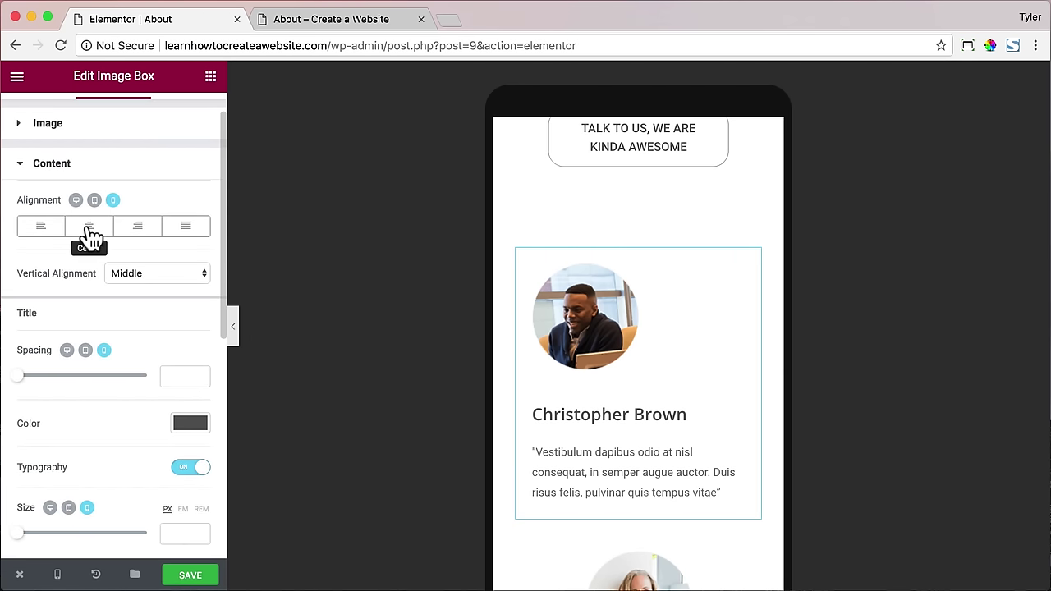
left_click(90, 227)
scroll(574, 312, "down", 5)
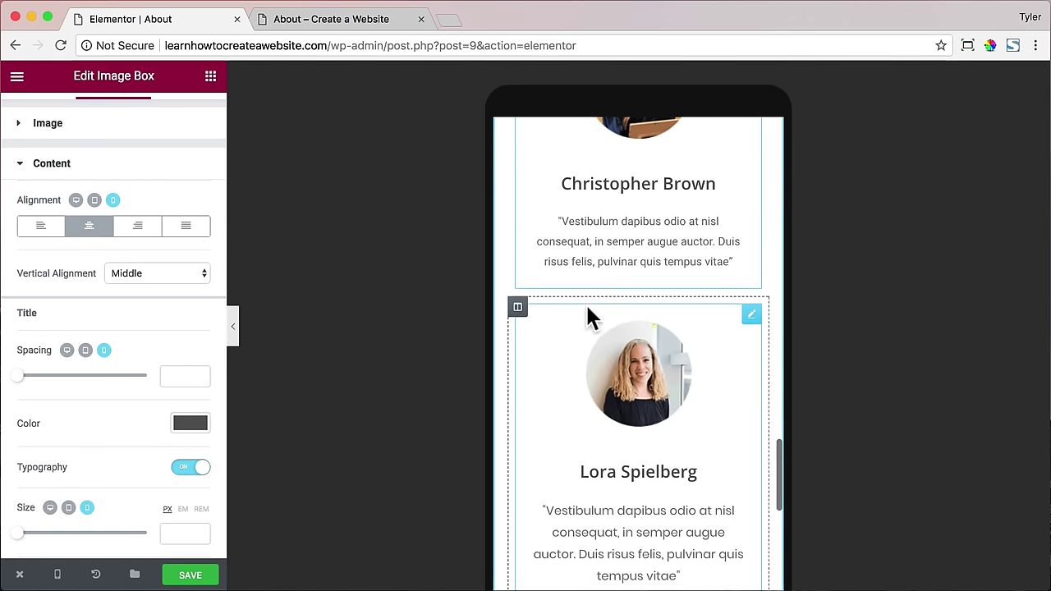
scroll(585, 303, "down", 5)
- Center-align the Jessie Olive team box content and save the page
left_click(545, 310)
left_click(113, 123)
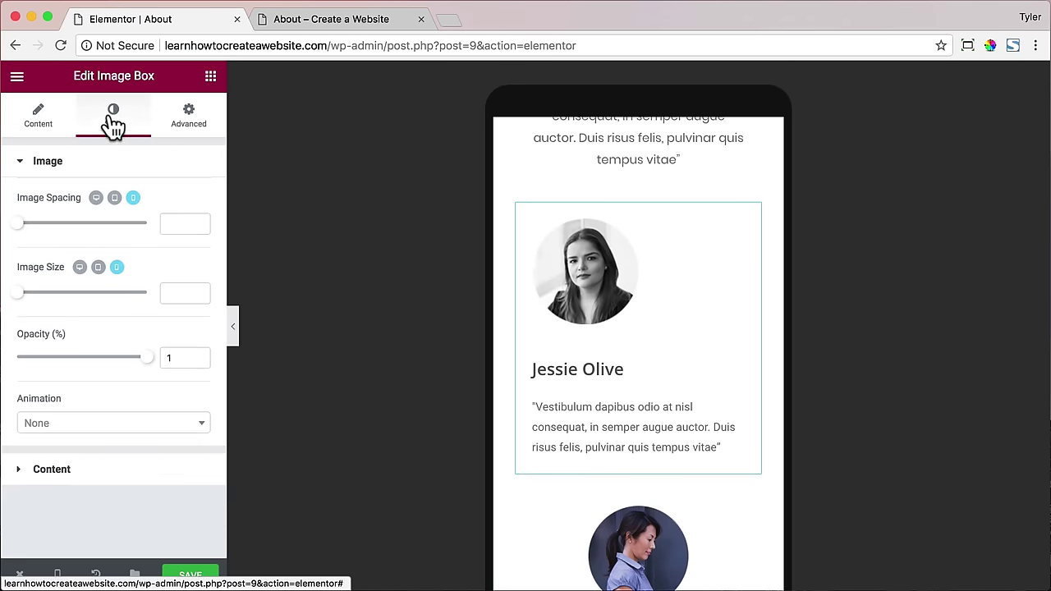
left_click(130, 482)
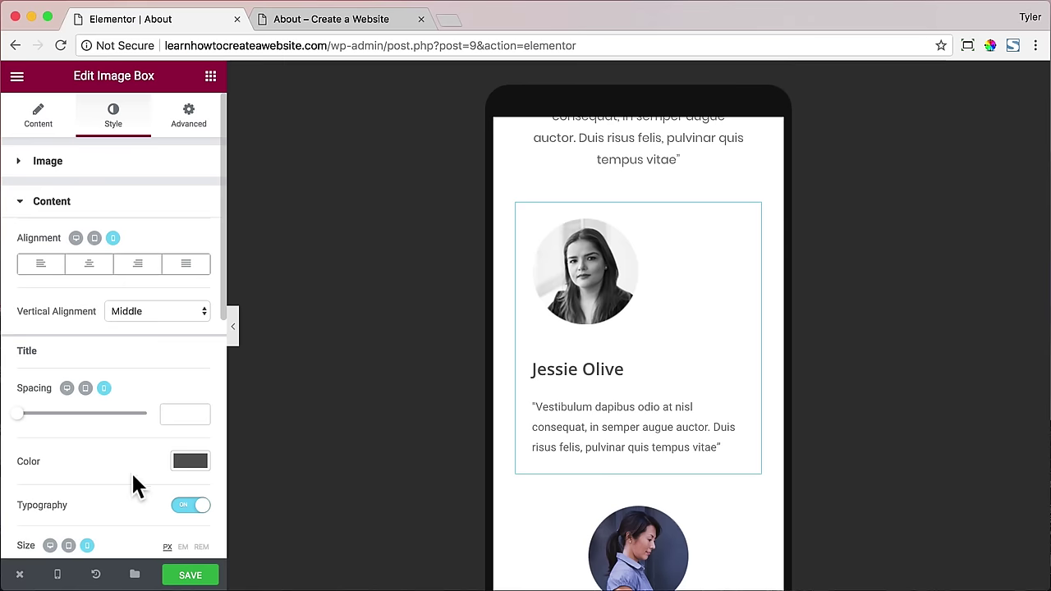
scroll(130, 470, "down", 1)
left_click(88, 213)
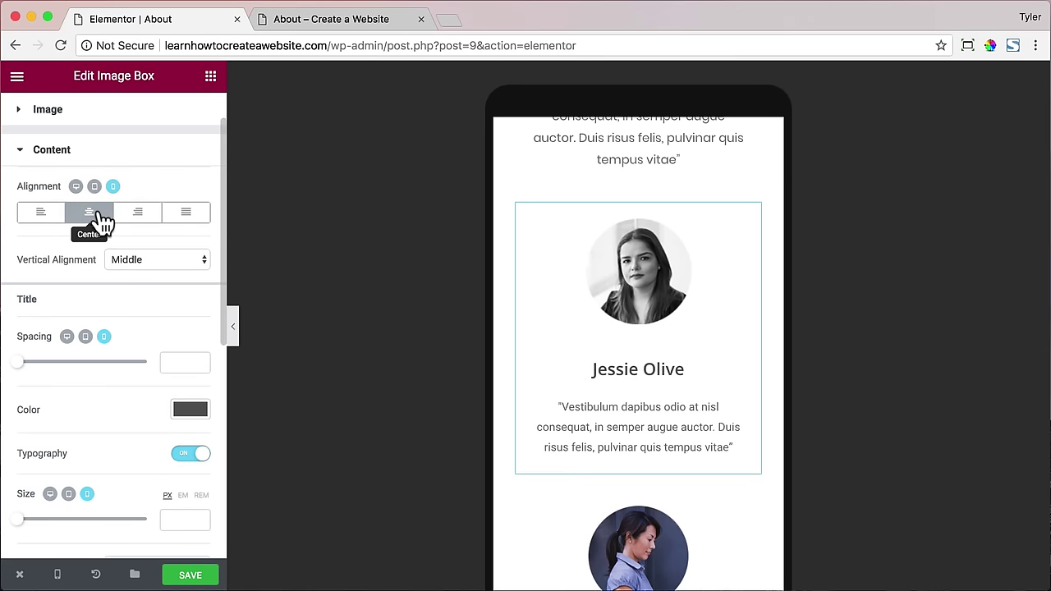
scroll(704, 346, "down", 3)
scroll(704, 346, "up", 10)
scroll(706, 365, "up", 10)
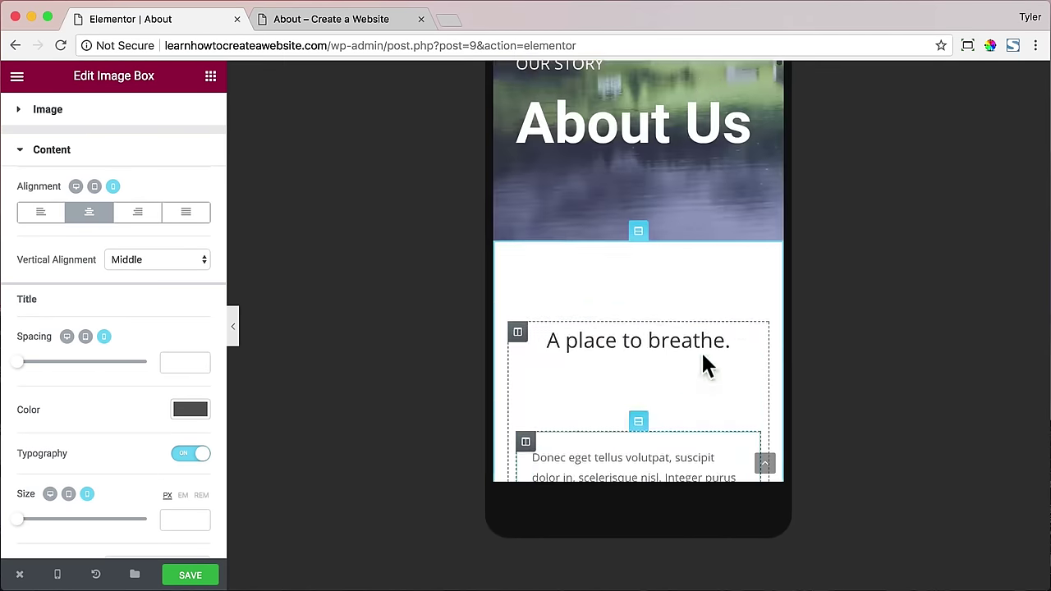
left_click(194, 575)
- Reload the live About page and scroll through it at desktop width
left_click(337, 21)
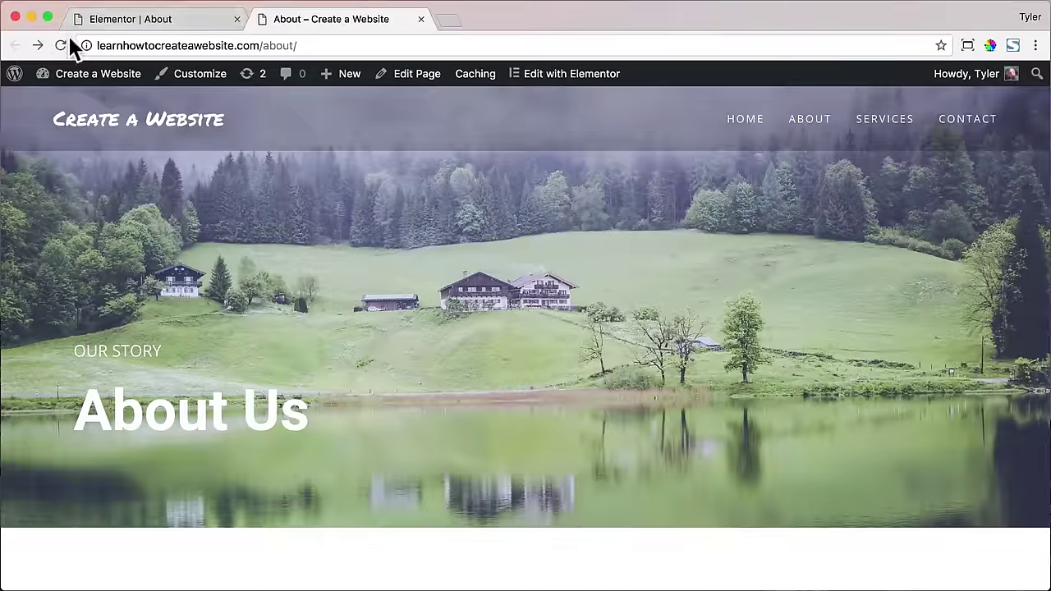
left_click(60, 45)
scroll(663, 252, "down", 5)
scroll(665, 256, "down", 10)
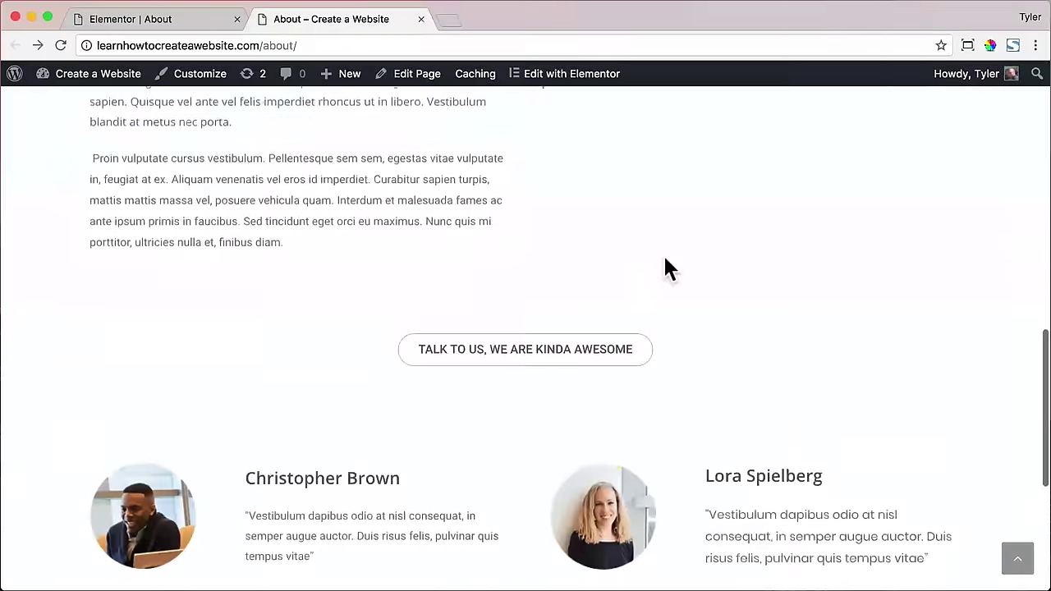
scroll(663, 261, "up", 15)
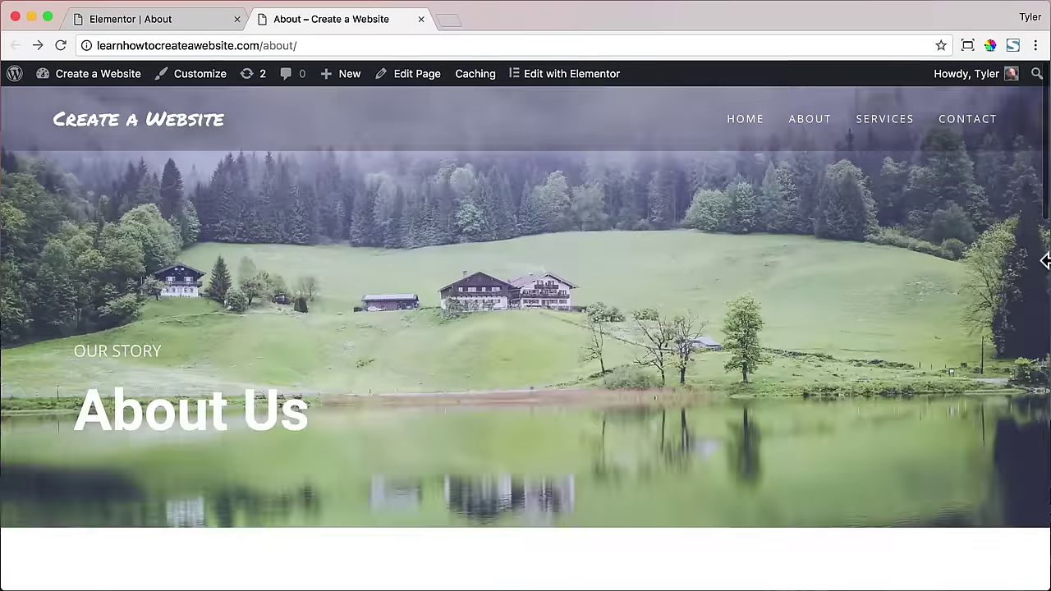
- Narrow the browser window and scroll through the About page at phone width
left_click_drag(1049, 290, 192, 298)
scroll(193, 297, "down", 3)
scroll(196, 289, "down", 10)
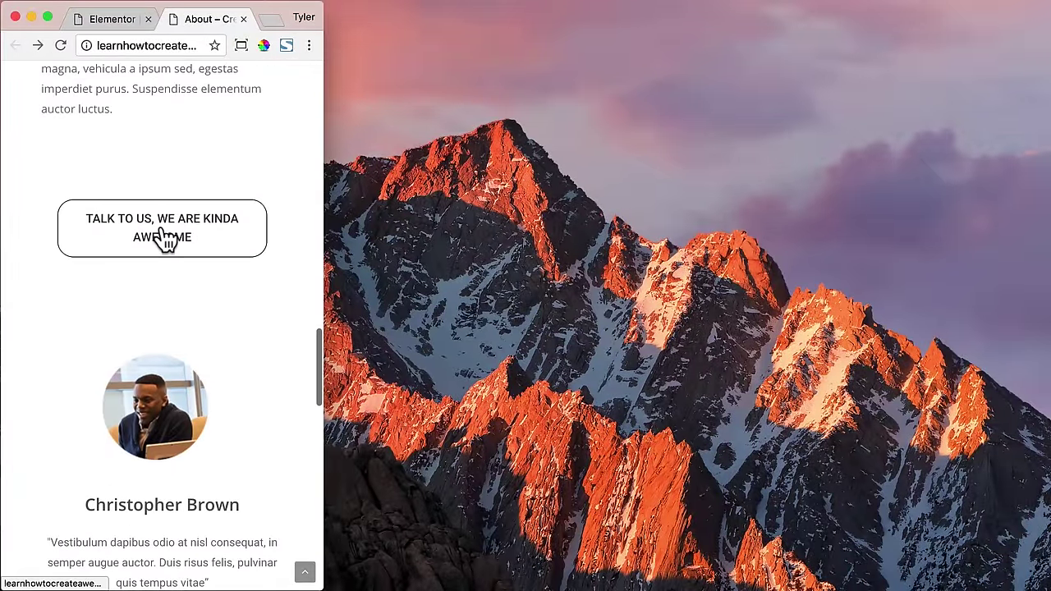
scroll(213, 295, "down", 10)
scroll(216, 308, "down", 4)
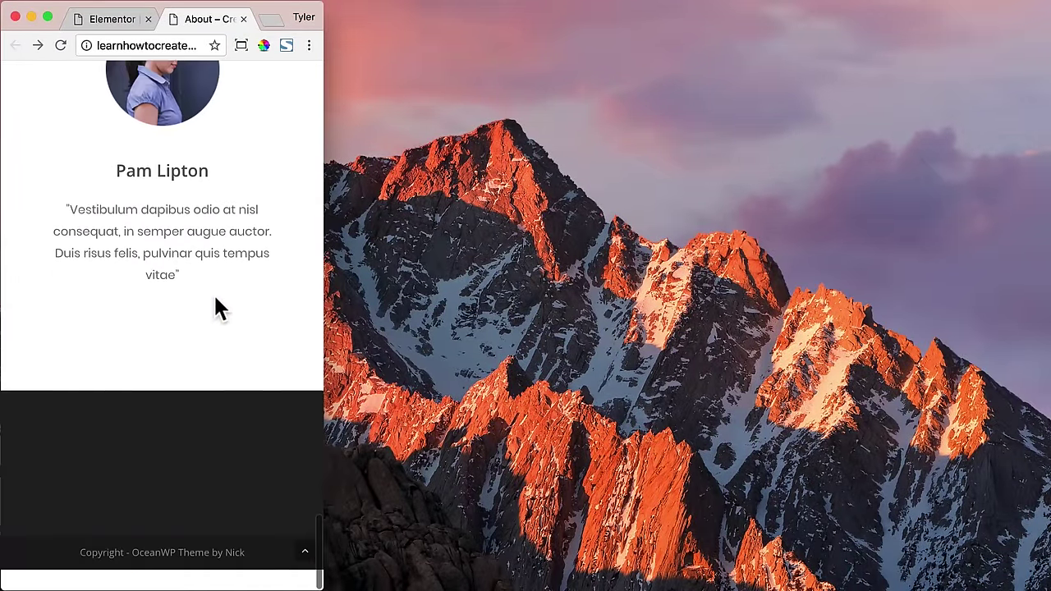
- Restore the window to full size with Window Resizer and close the live About tab
left_click(241, 45)
left_click(145, 137)
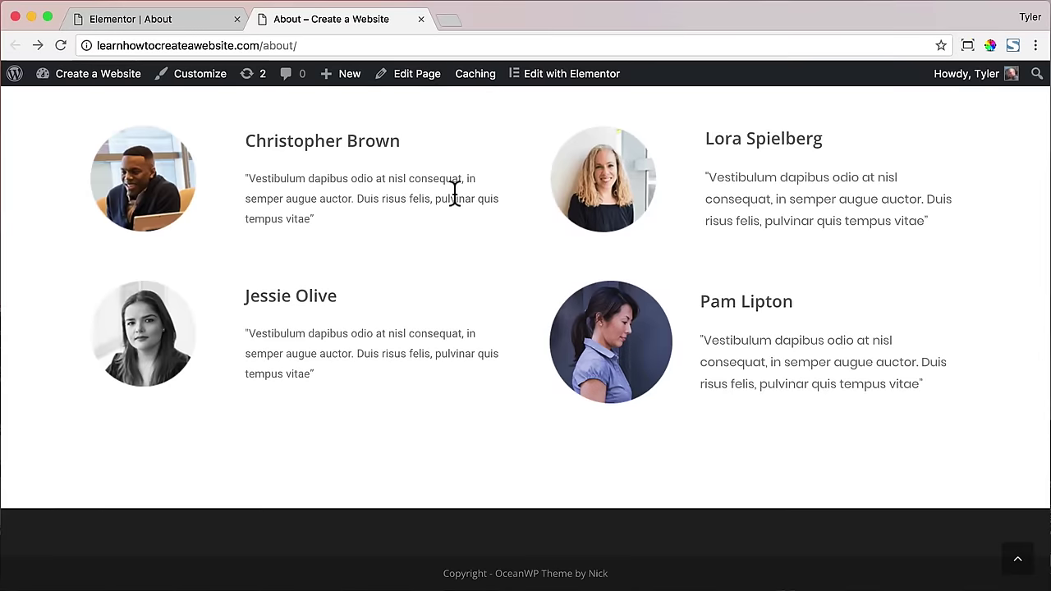
scroll(443, 189, "up", 10)
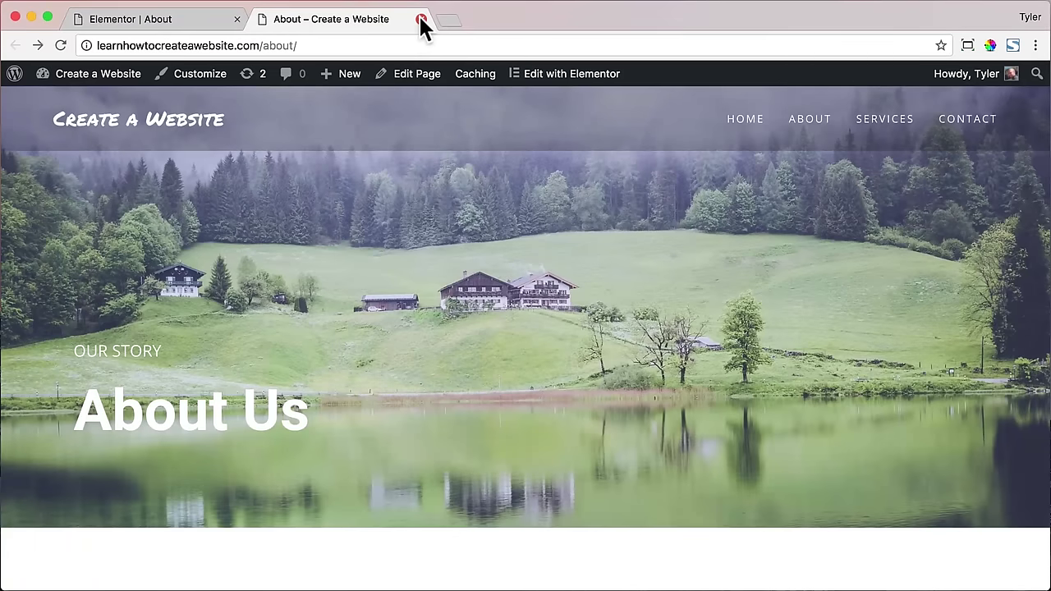
left_click(421, 19)
- Exit Elementor to the page's dashboard screen and open a new blank Chrome tab
mouse_move(20, 574)
left_click(33, 535)
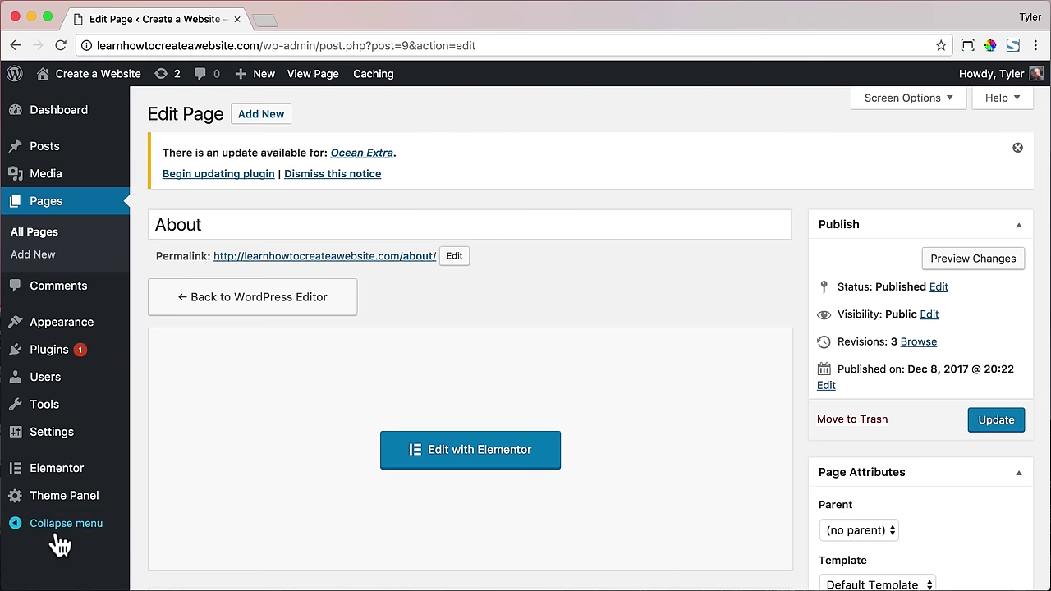
mouse_move(59, 480)
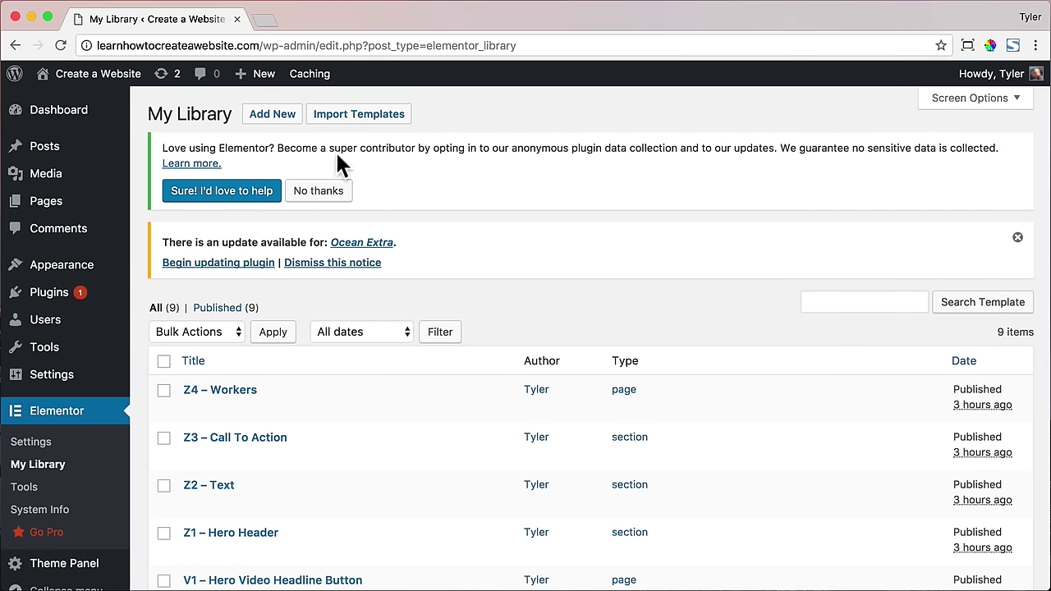
left_click(264, 20)
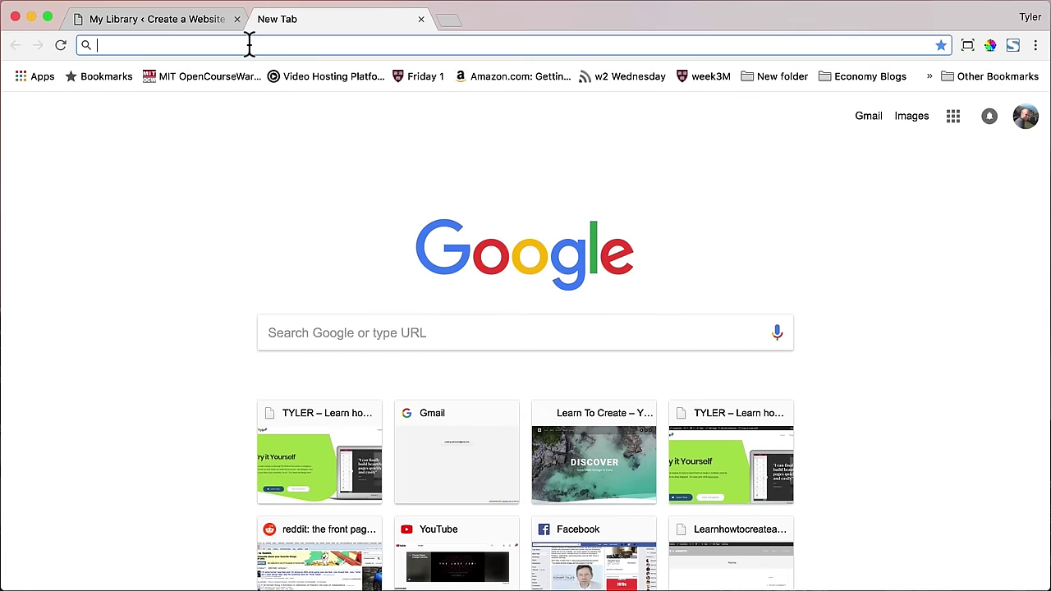
- Go to tyler.com/templates and open the V5 hero from Headers & Heros in a background tab
type("tyler.co")
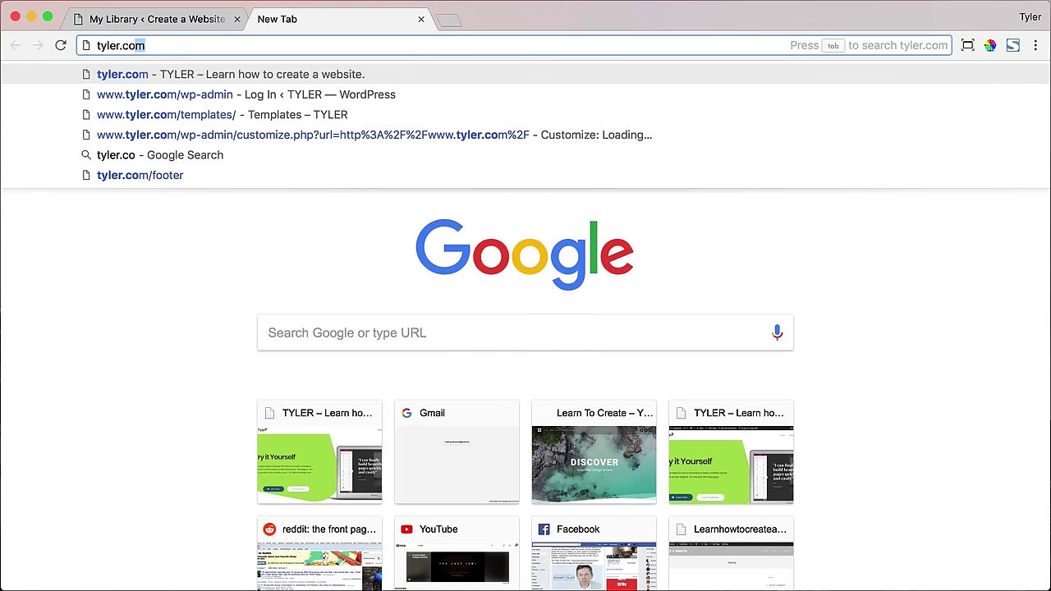
type("m/te")
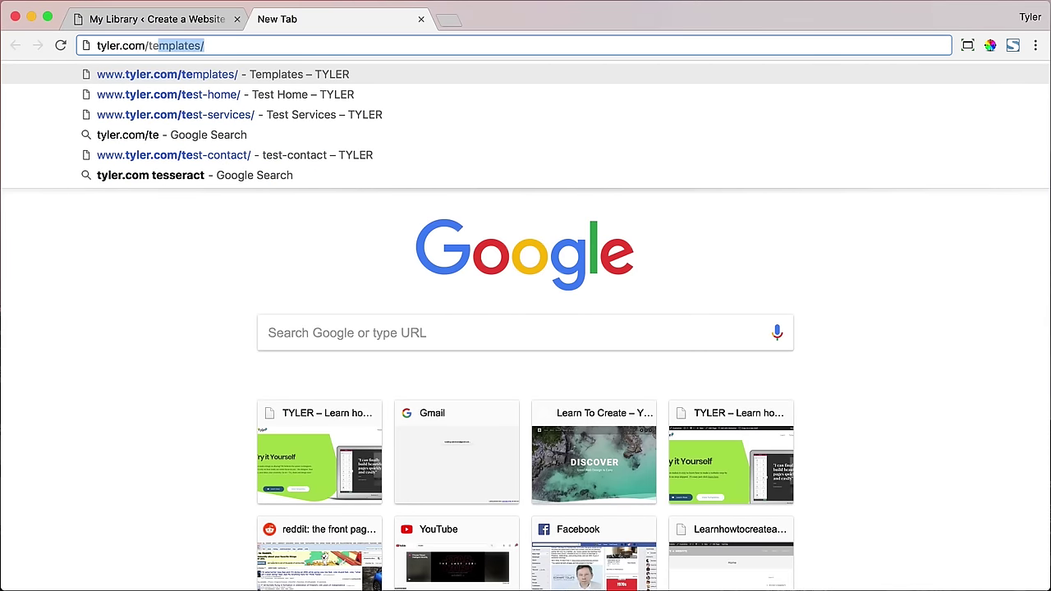
key("Return")
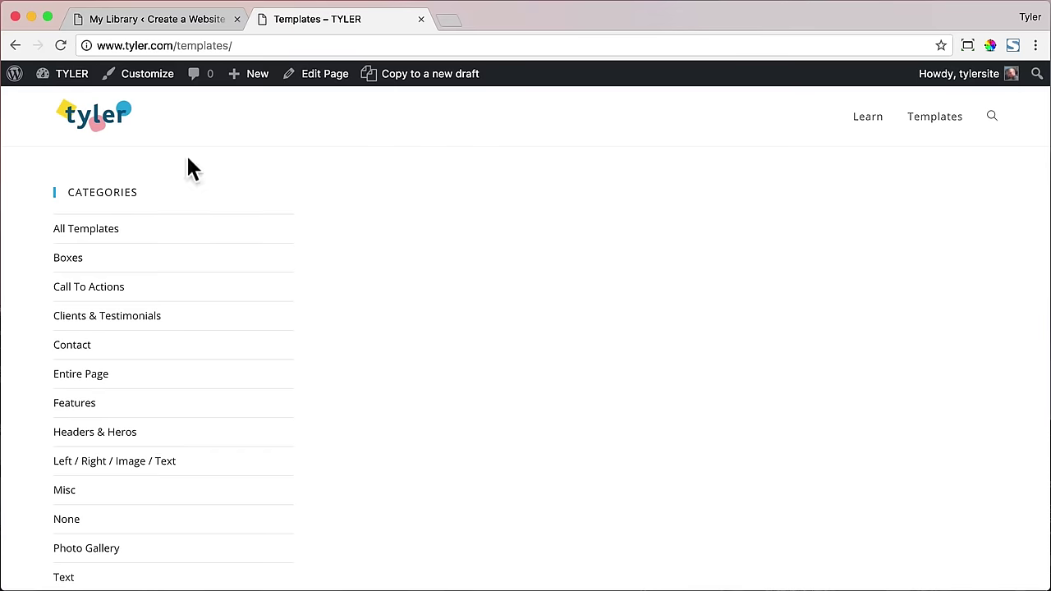
left_click(130, 439)
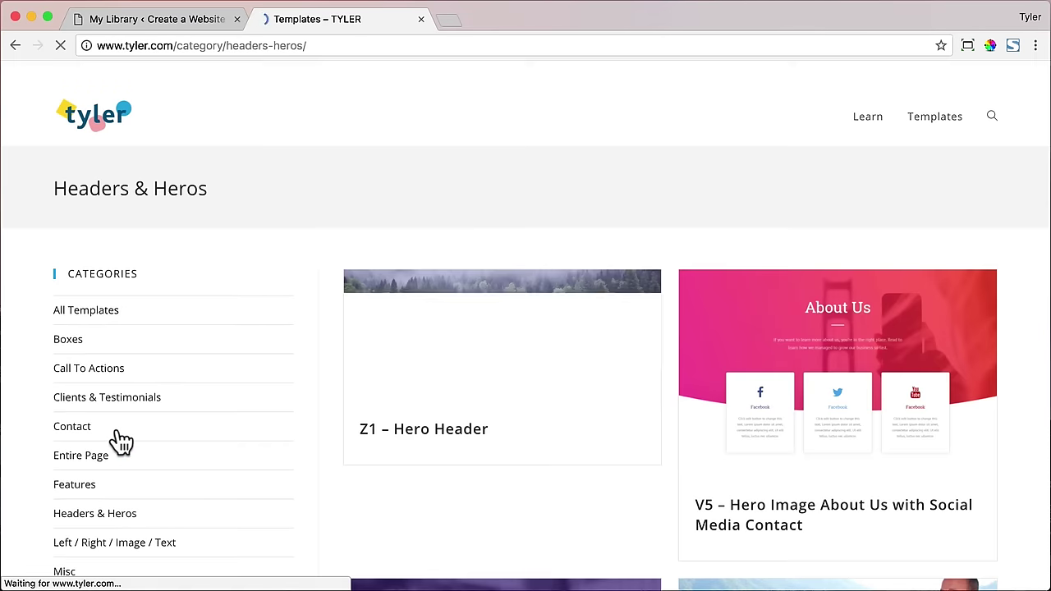
scroll(628, 298, "down", 1)
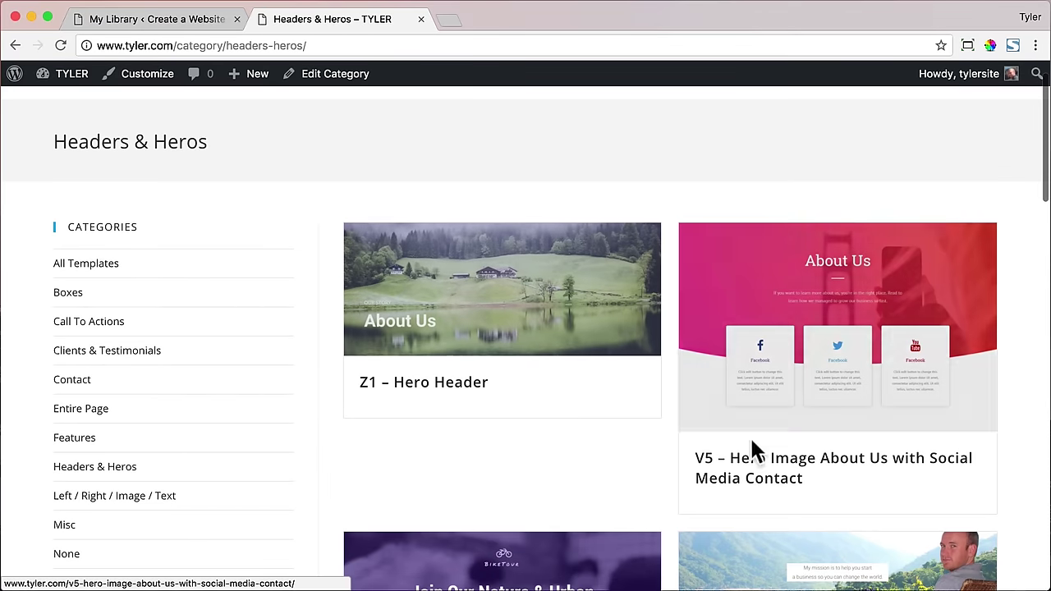
left_click(780, 466, "super")
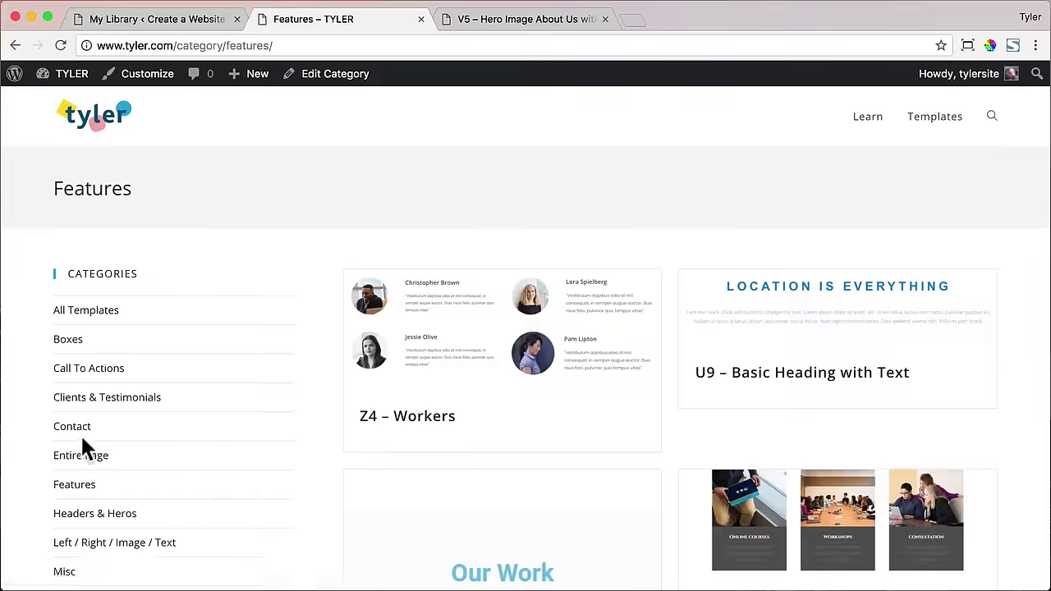
- Page through Features templates 2–5 and open C4 in a background tab
scroll(667, 324, "down", 5)
scroll(667, 325, "down", 15)
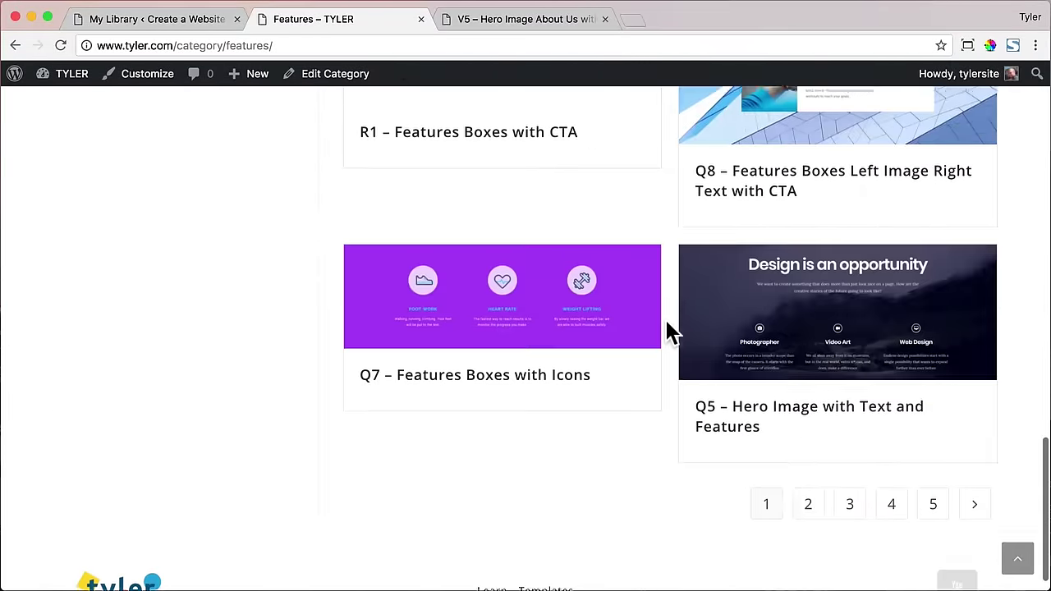
left_click(808, 476)
scroll(673, 408, "down", 15)
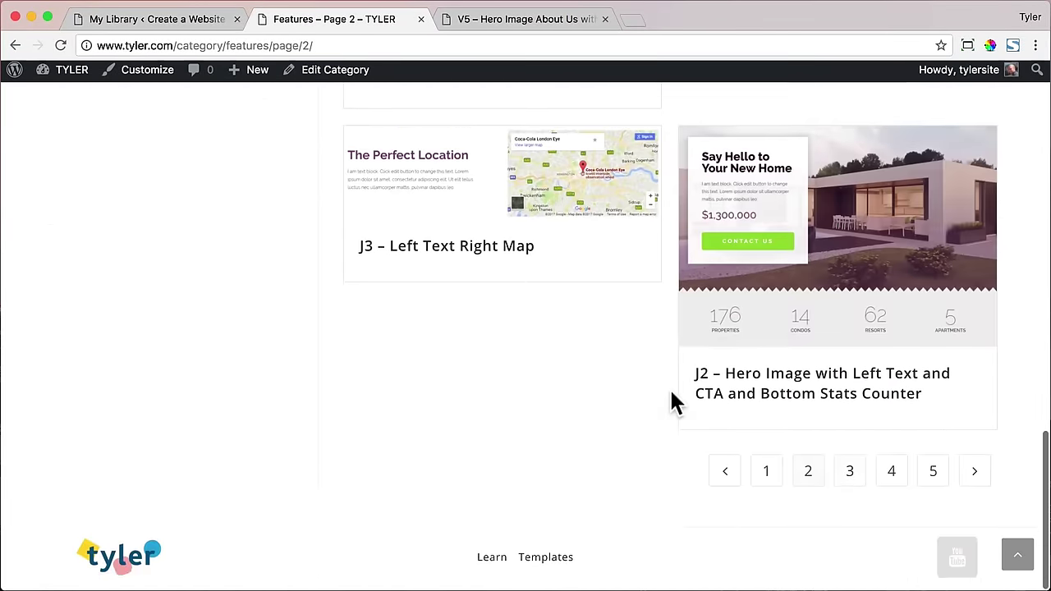
left_click(851, 473)
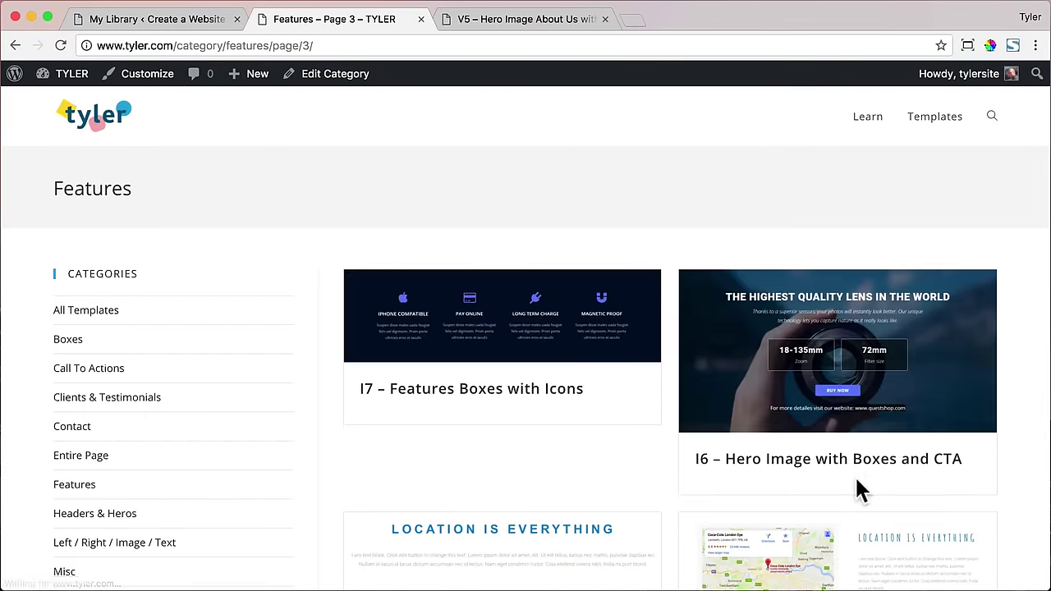
scroll(669, 461, "down", 7)
scroll(669, 461, "down", 16)
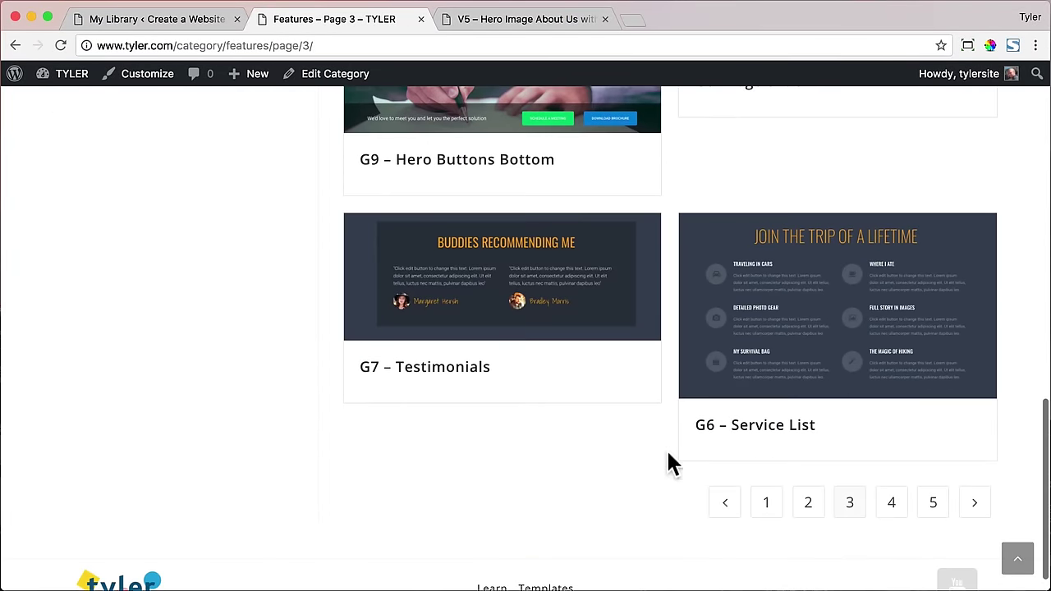
left_click(891, 505)
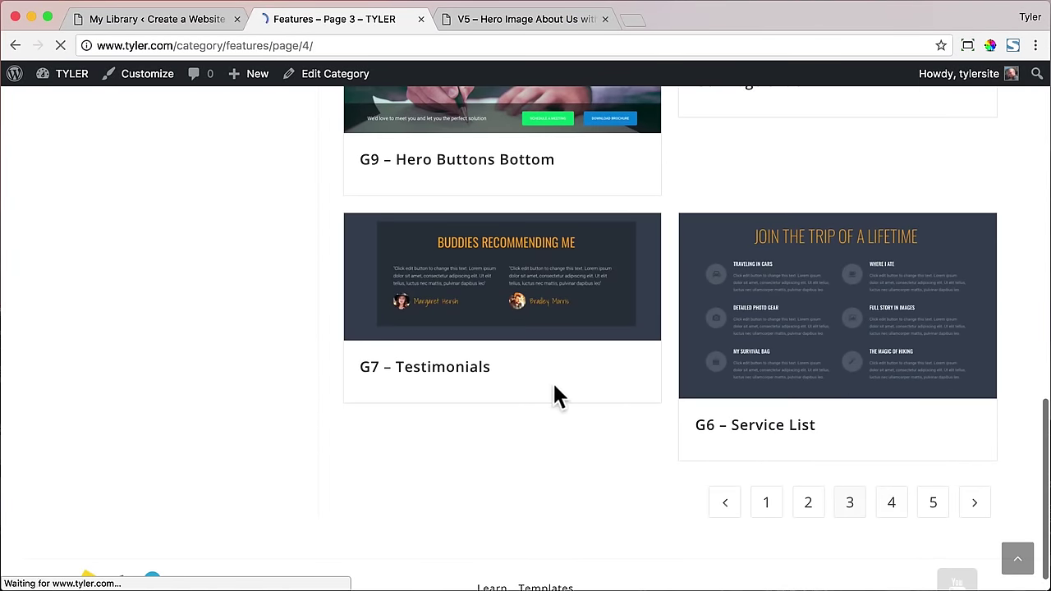
scroll(671, 375, "down", 10)
scroll(671, 375, "down", 15)
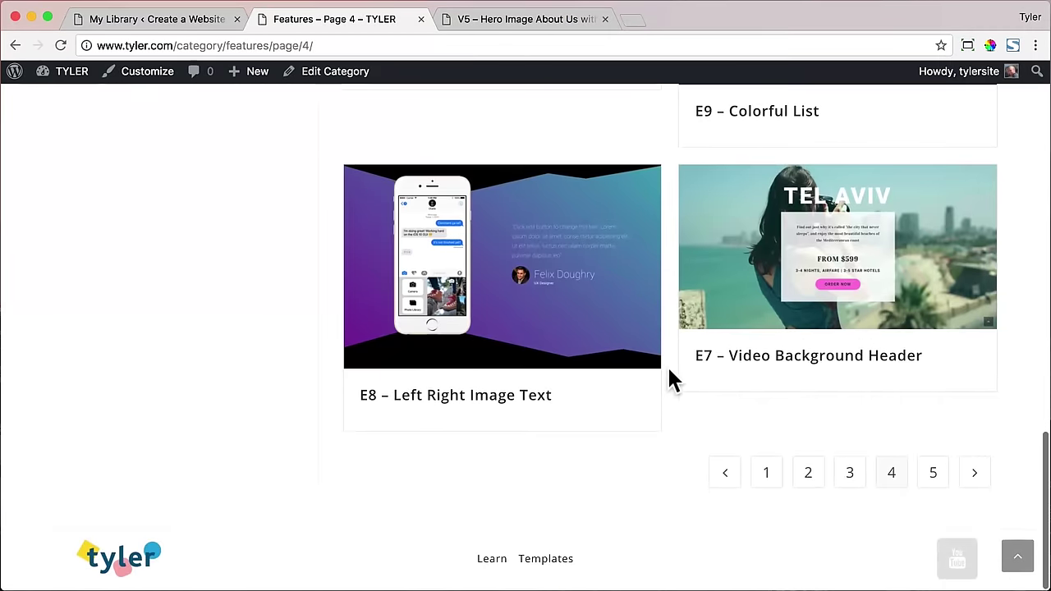
left_click(927, 478)
scroll(668, 298, "down", 10)
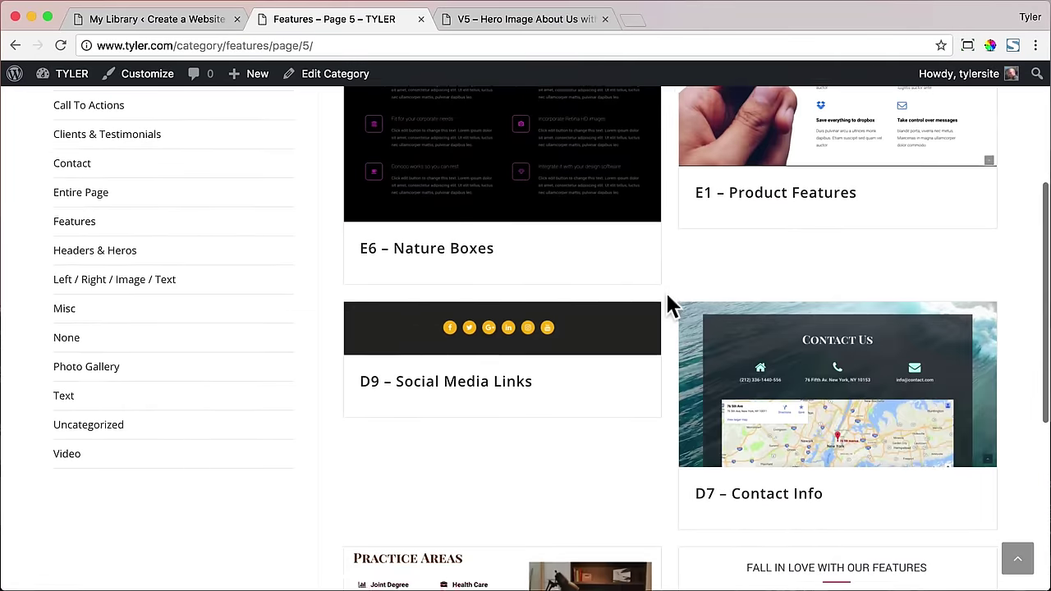
left_click(842, 348, "super")
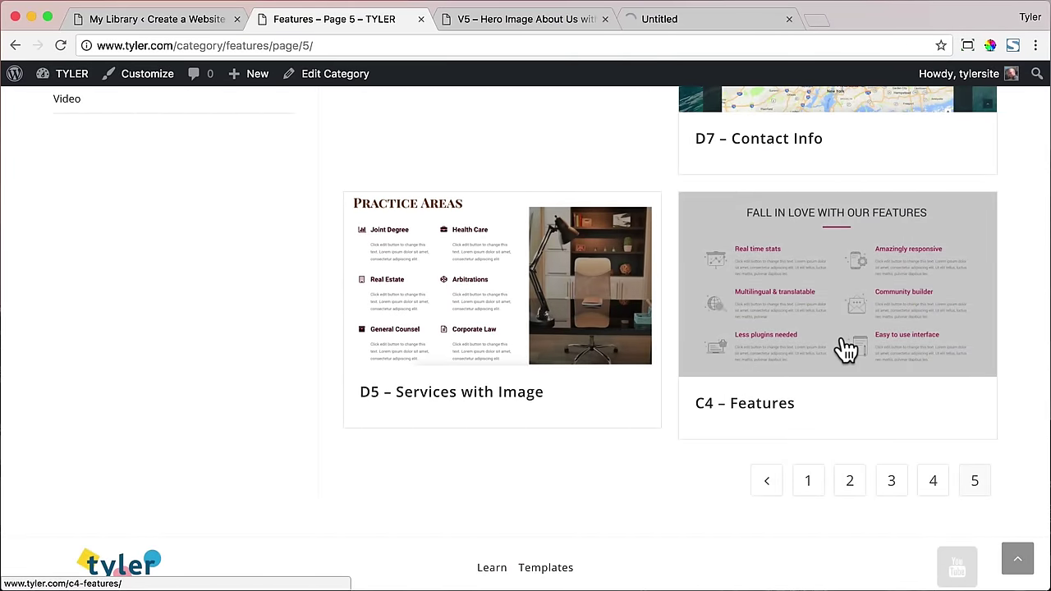
- Open the P2 hero from the Misc category in a background tab, then bring up the V5 page
scroll(582, 287, "up", 5)
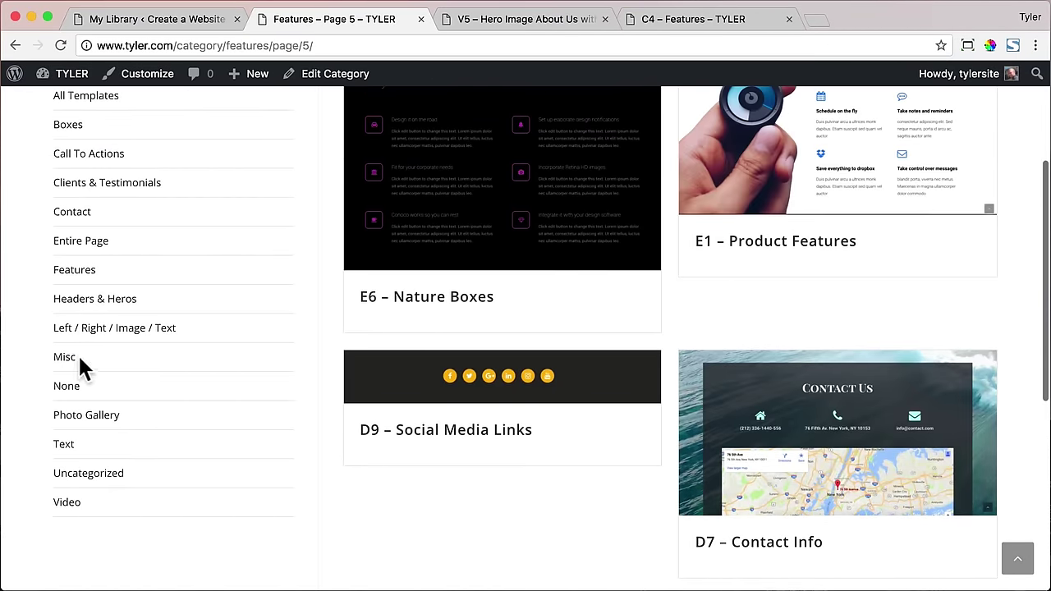
left_click(66, 361)
scroll(687, 331, "down", 3)
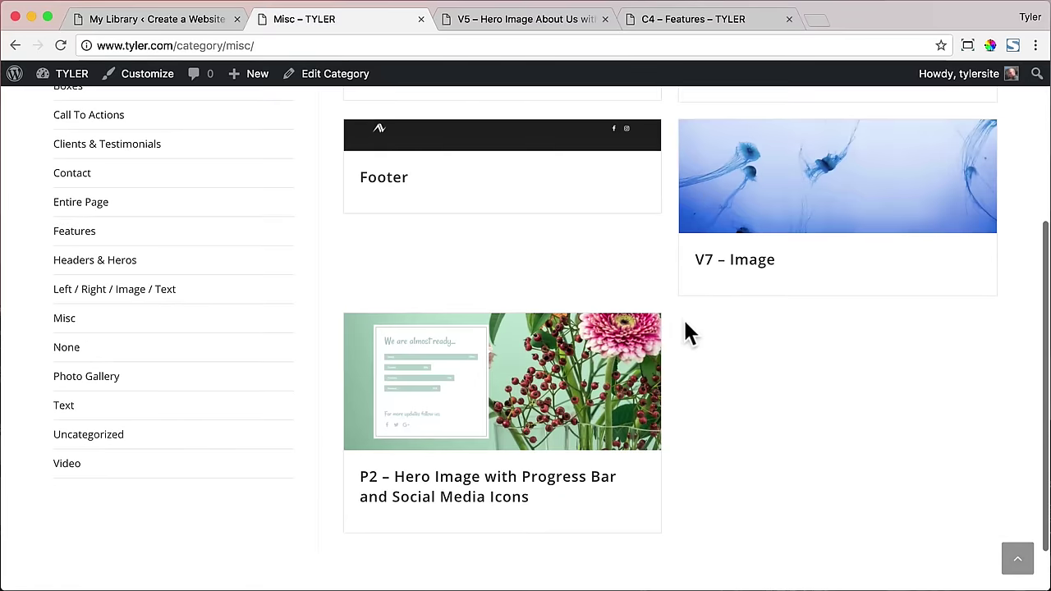
left_click(504, 431, "super")
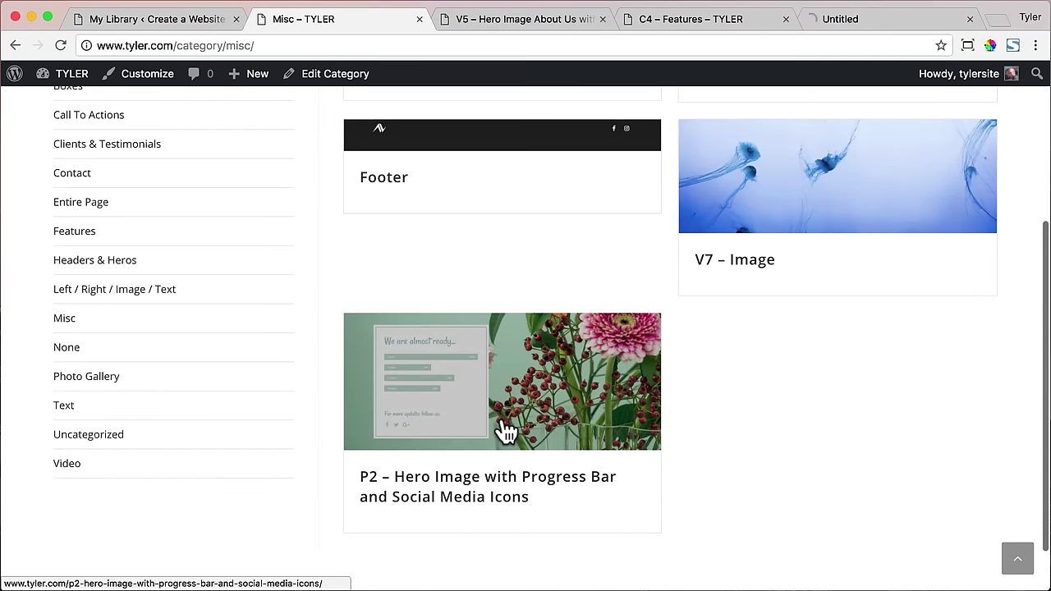
left_click(528, 20)
- Download the V5, C4 and P2 template files as JSON (v5.json, c4.json, p2.json)
scroll(670, 234, "down", 8)
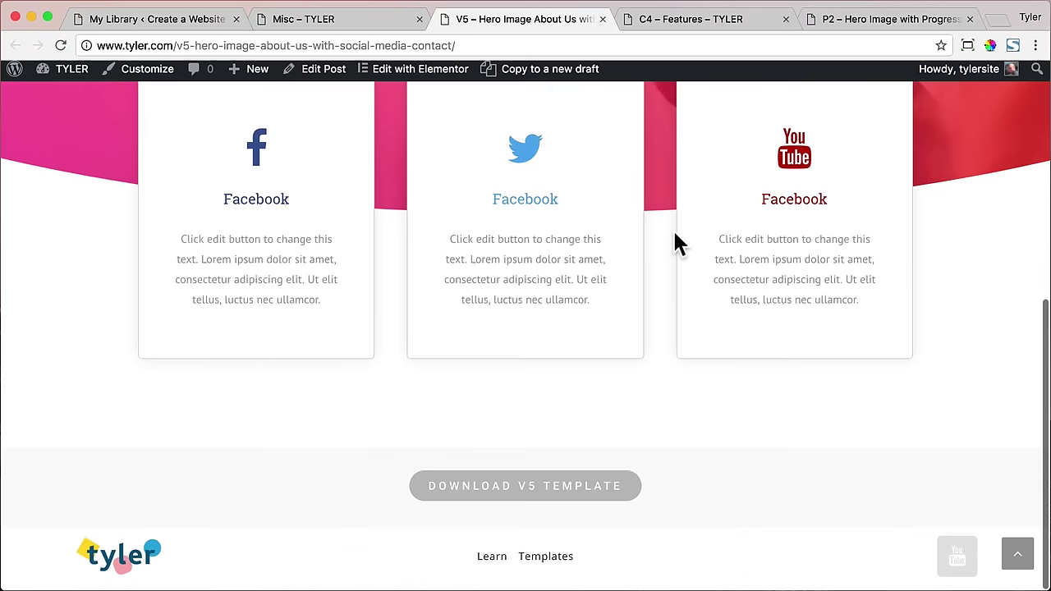
left_click(560, 493)
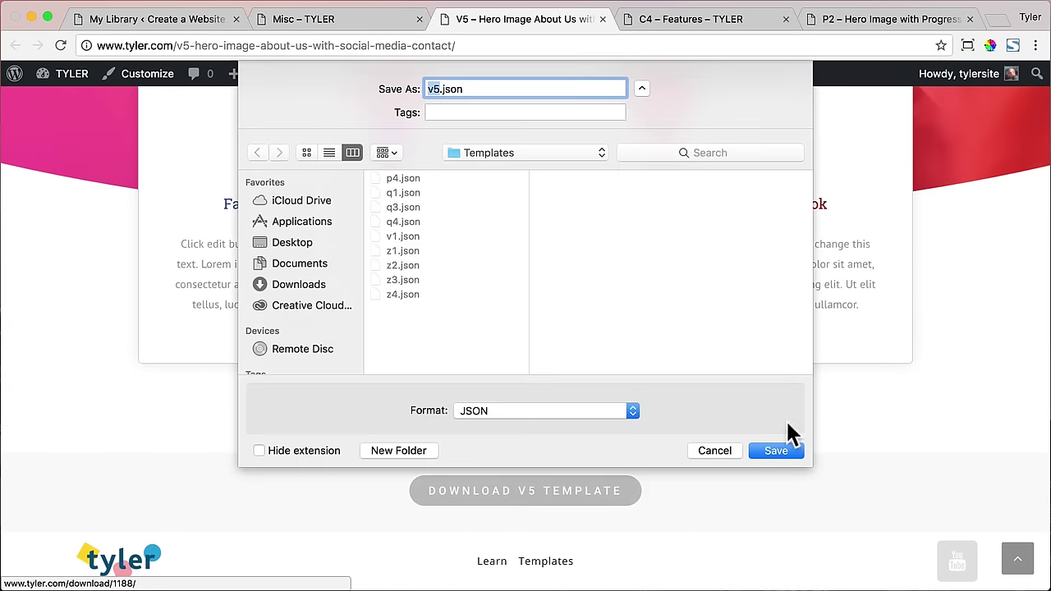
left_click(768, 448)
left_click(702, 20)
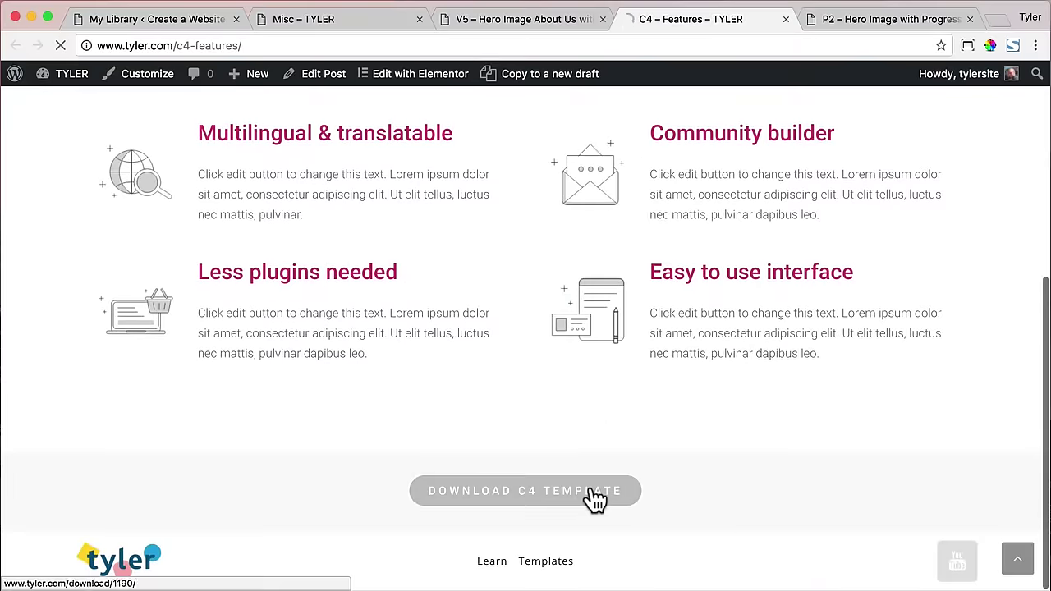
left_click(593, 497)
left_click(774, 449)
left_click(841, 16)
scroll(645, 180, "down", 5)
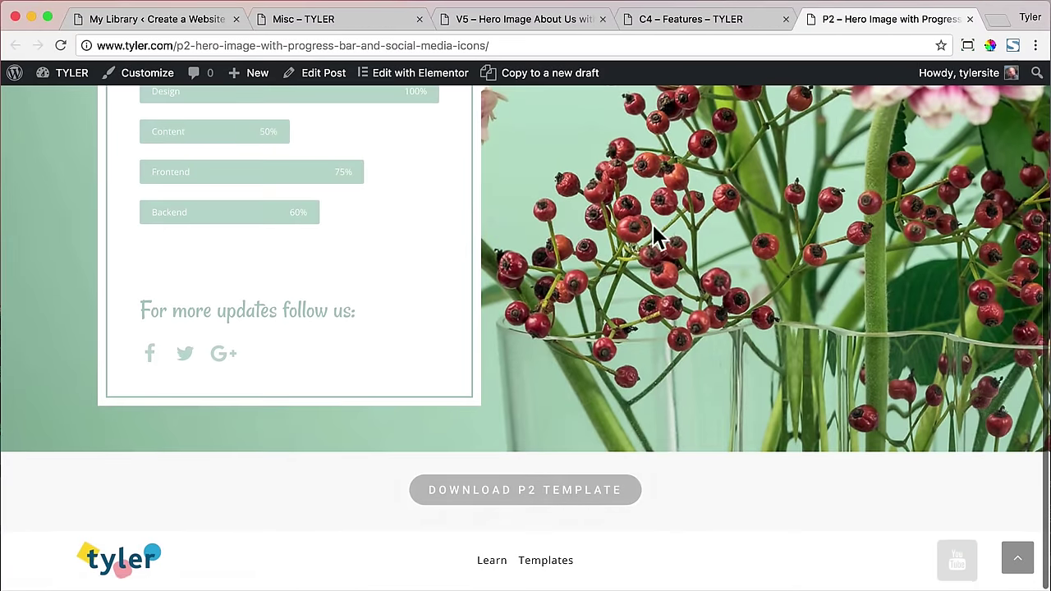
left_click(570, 491)
key("Return")
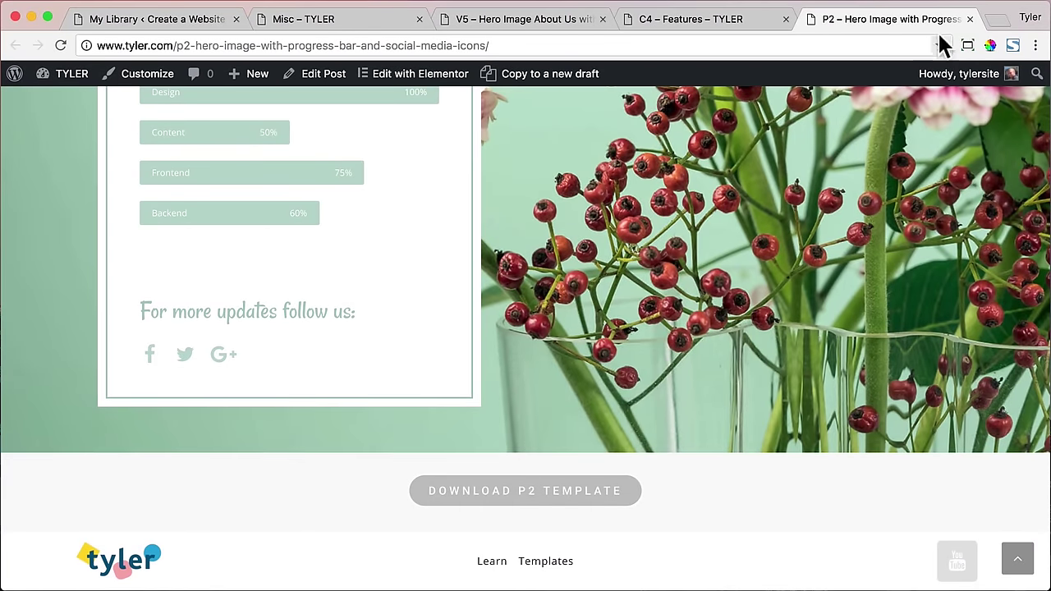
- Close the P2, C4, V5 and Misc template tabs
left_click(970, 19)
left_click(785, 19)
left_click(603, 19)
left_click(419, 18)
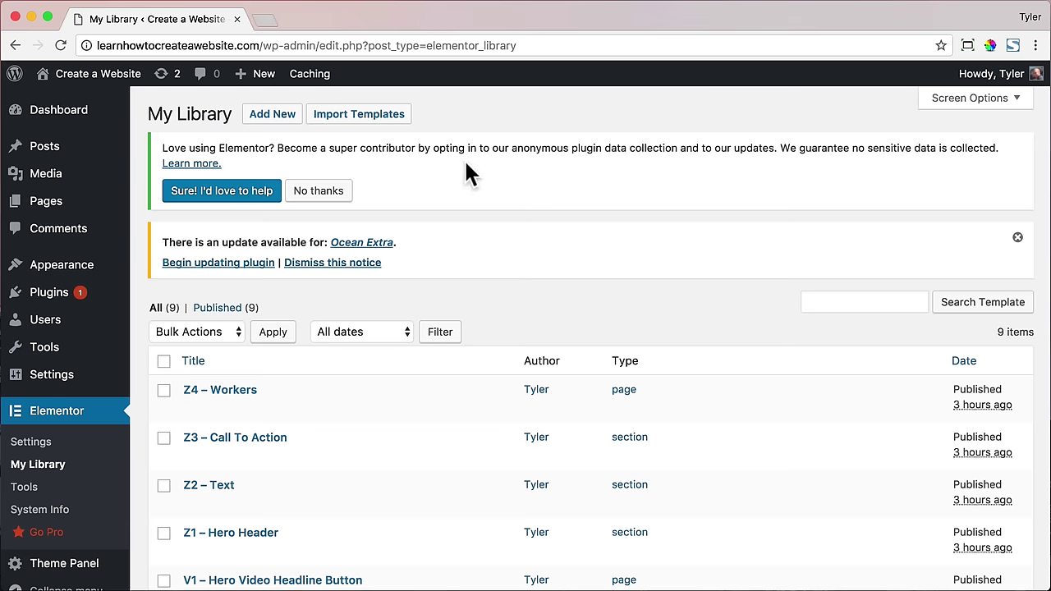
- Import v5.json and c4.json from the Templates folder into Elementor's My Library
left_click(353, 119)
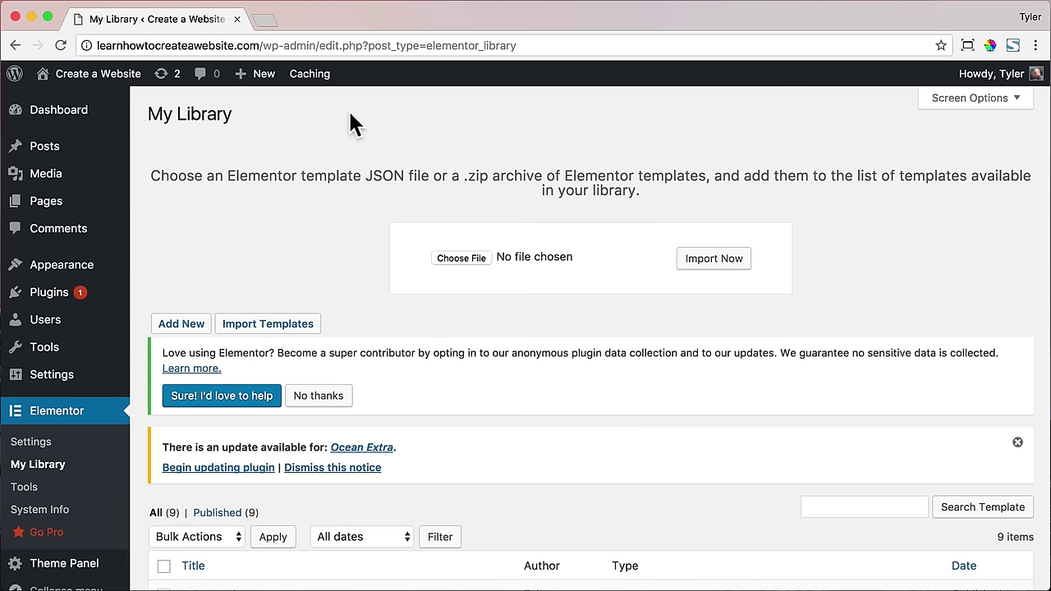
left_click(476, 257)
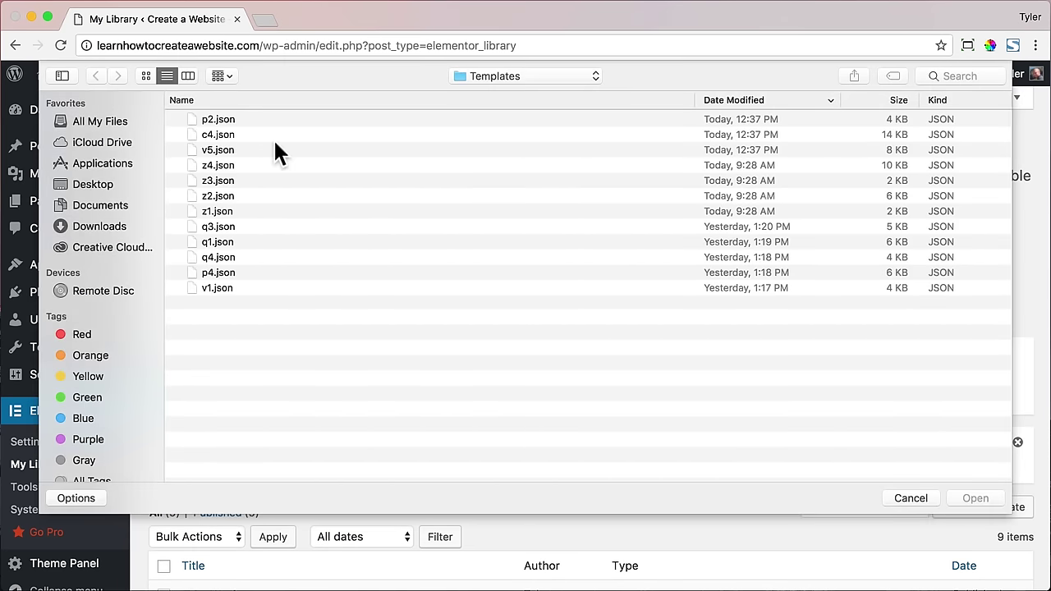
left_click(274, 149)
left_click(975, 499)
left_click(730, 266)
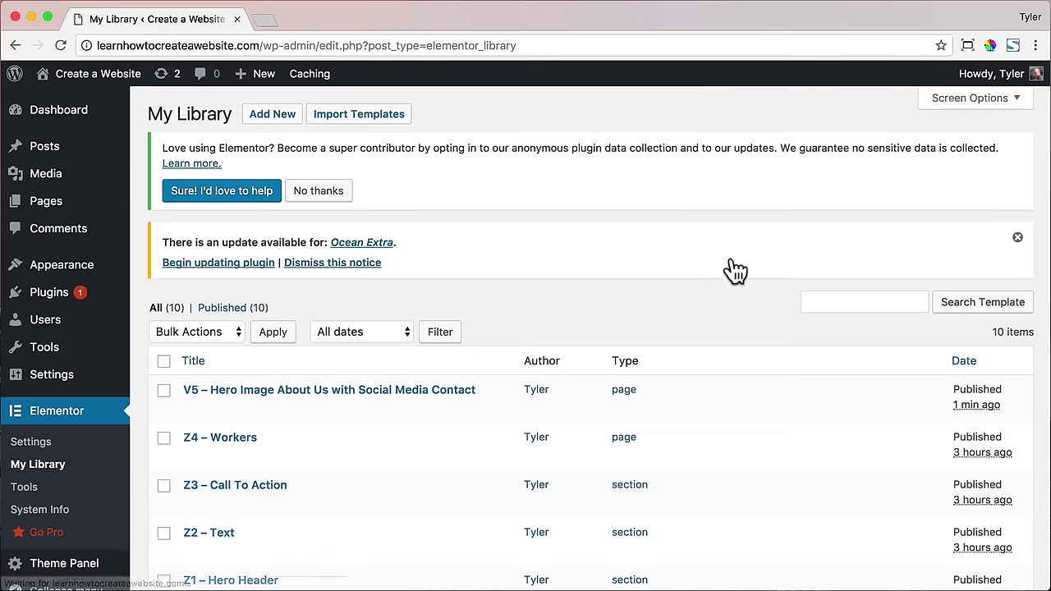
left_click(359, 114)
left_click(462, 258)
left_click(227, 140)
left_click(975, 498)
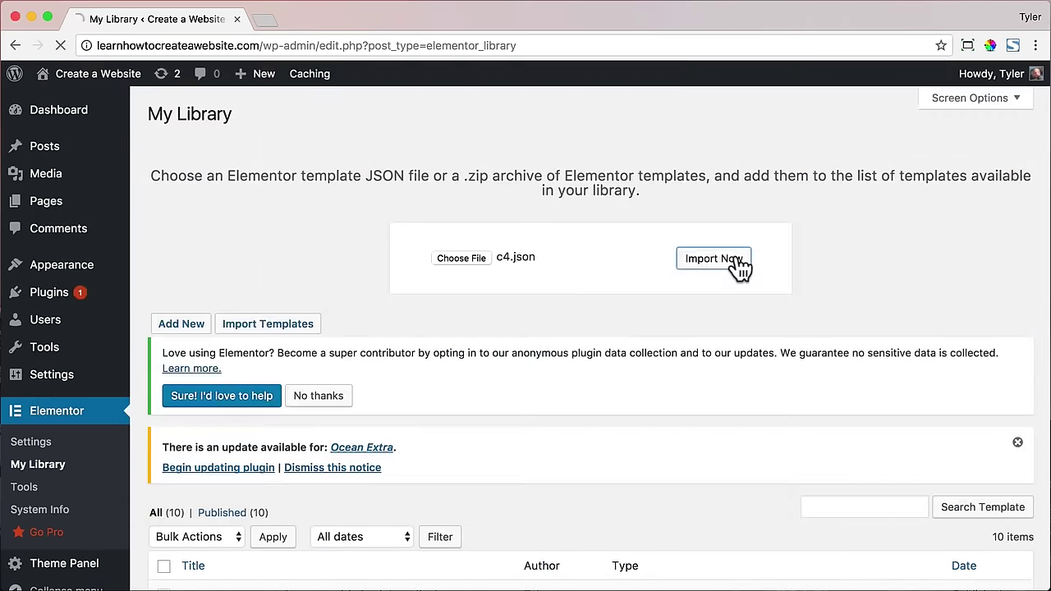
left_click(345, 112)
- Import p2.json into the library, then open the Pages list and scroll to Services
left_click(484, 259)
left_click(246, 119)
left_click(975, 499)
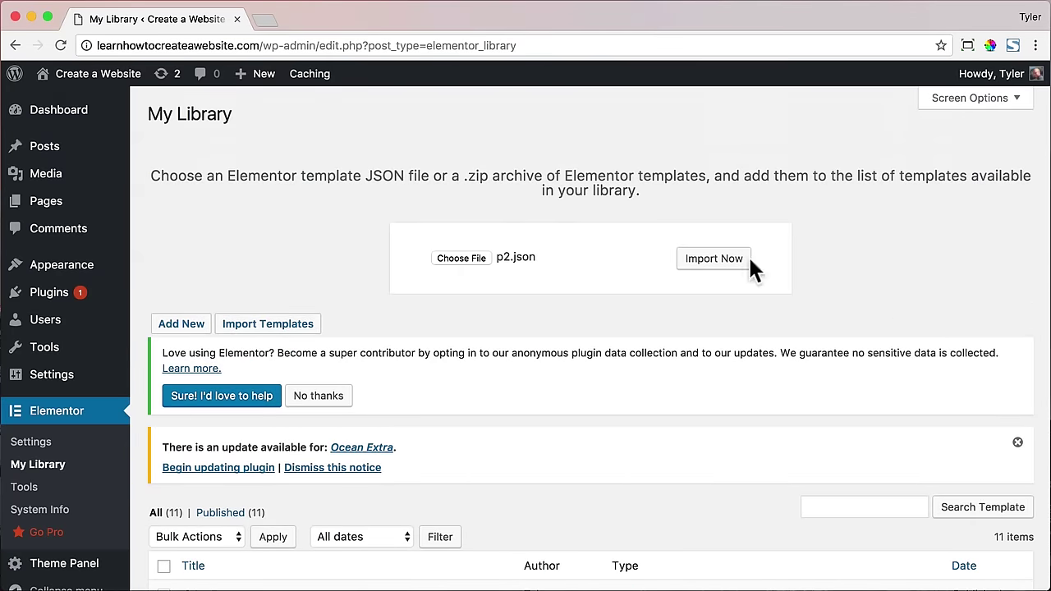
left_click(714, 258)
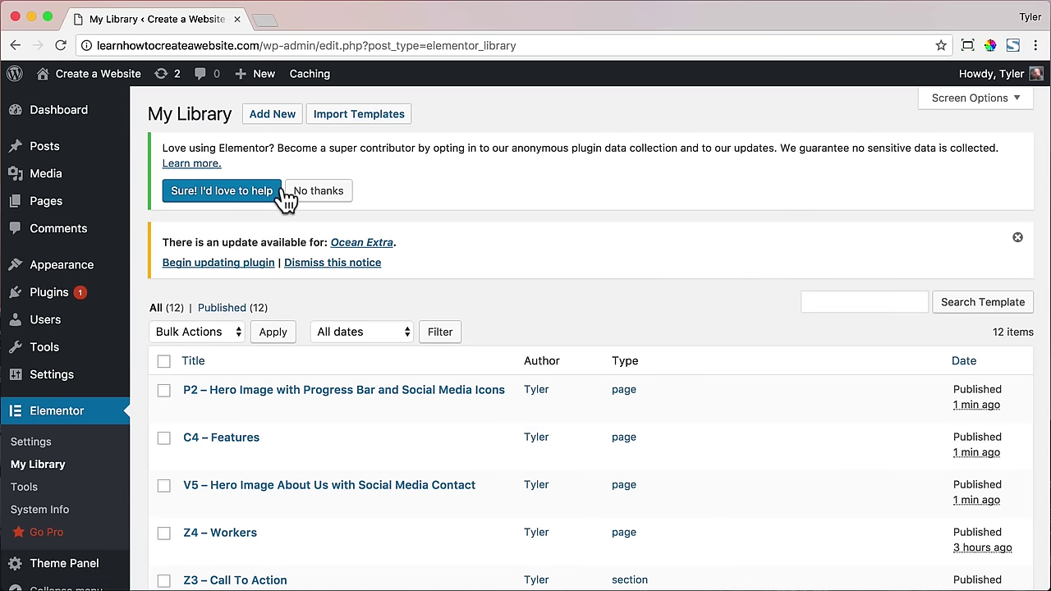
left_click(61, 204)
scroll(225, 222, "down", 3)
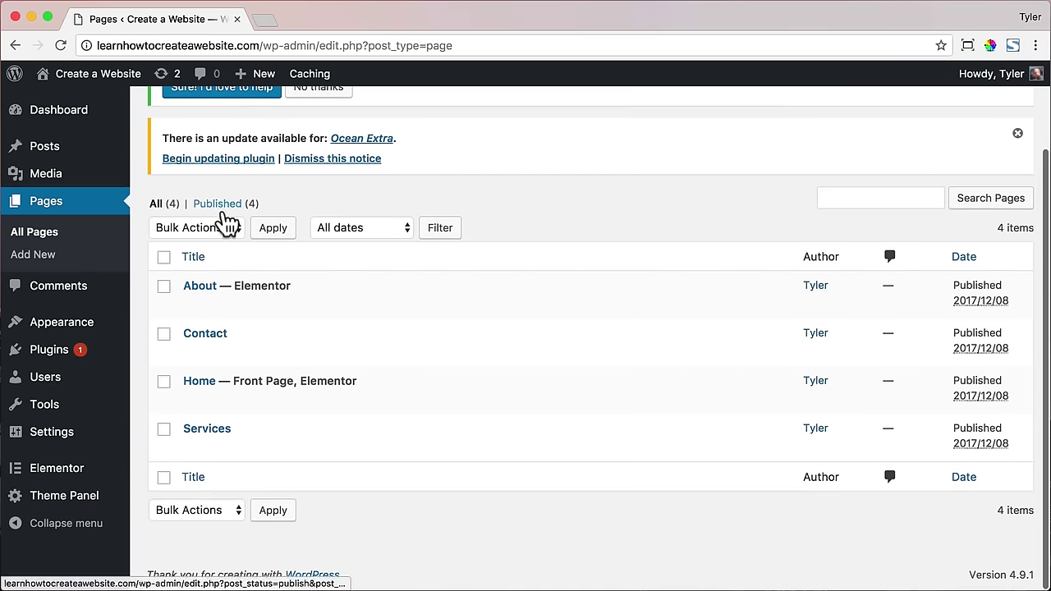
- Open the Services page, preview it live, then return to its editor
left_click(220, 433)
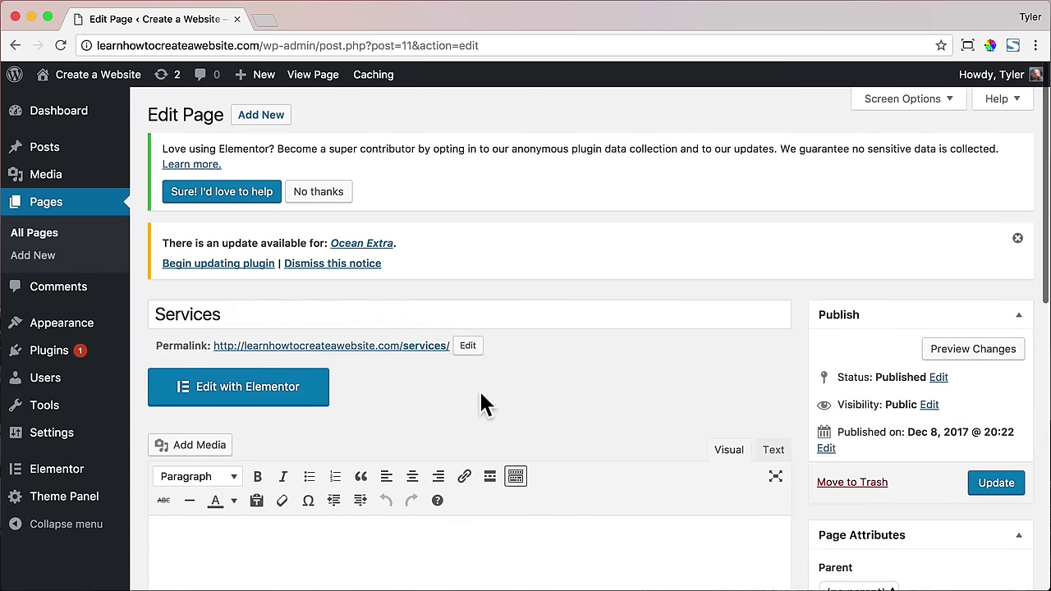
left_click(314, 75)
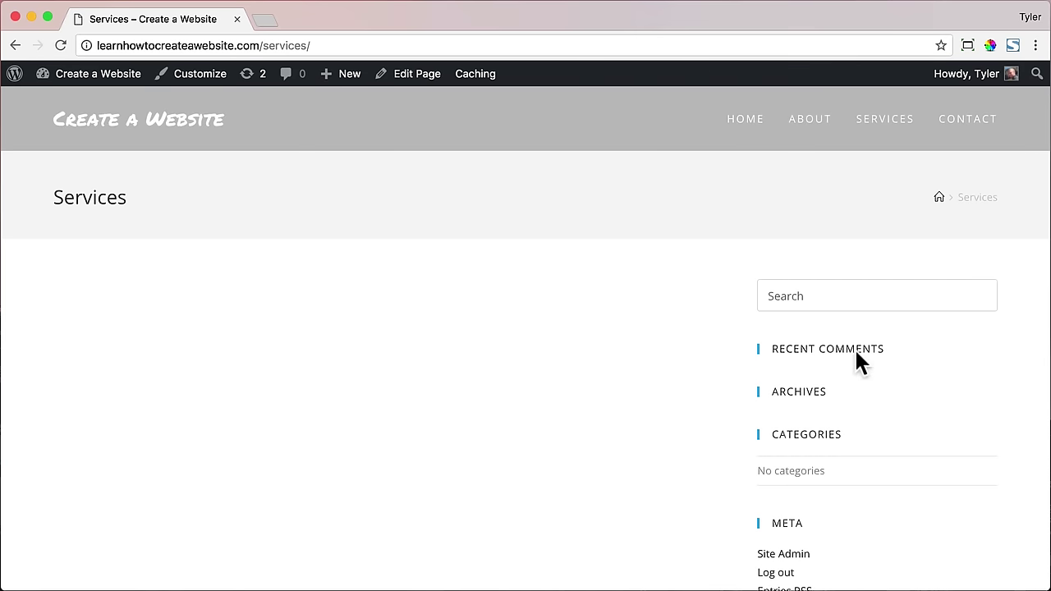
left_click(15, 46)
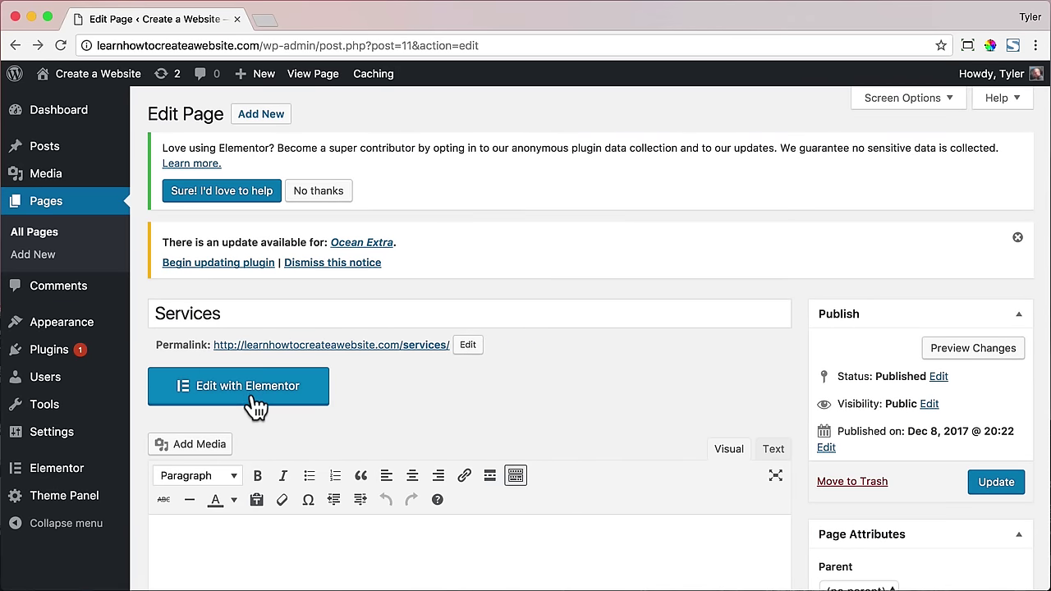
- Set the Services content layout to 100% Full Width and disable its page title
scroll(256, 402, "down", 10)
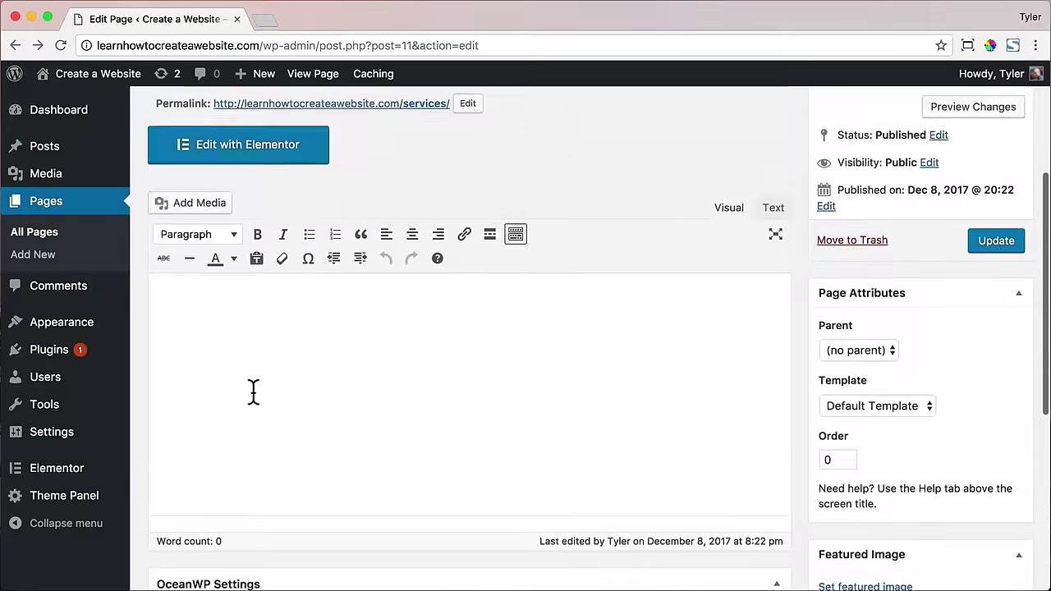
left_click(622, 322)
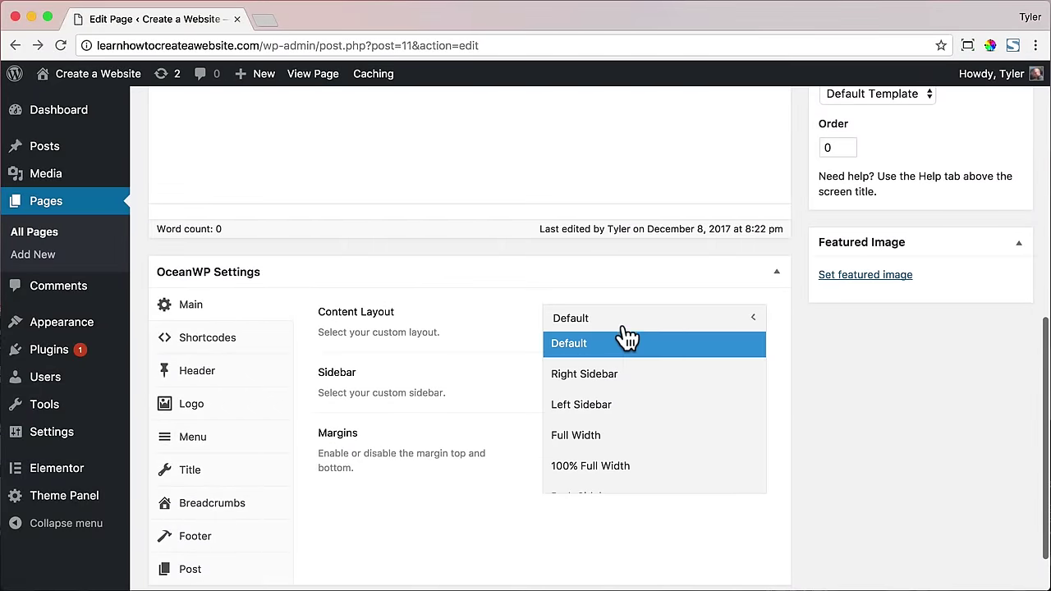
left_click(609, 465)
left_click(241, 478)
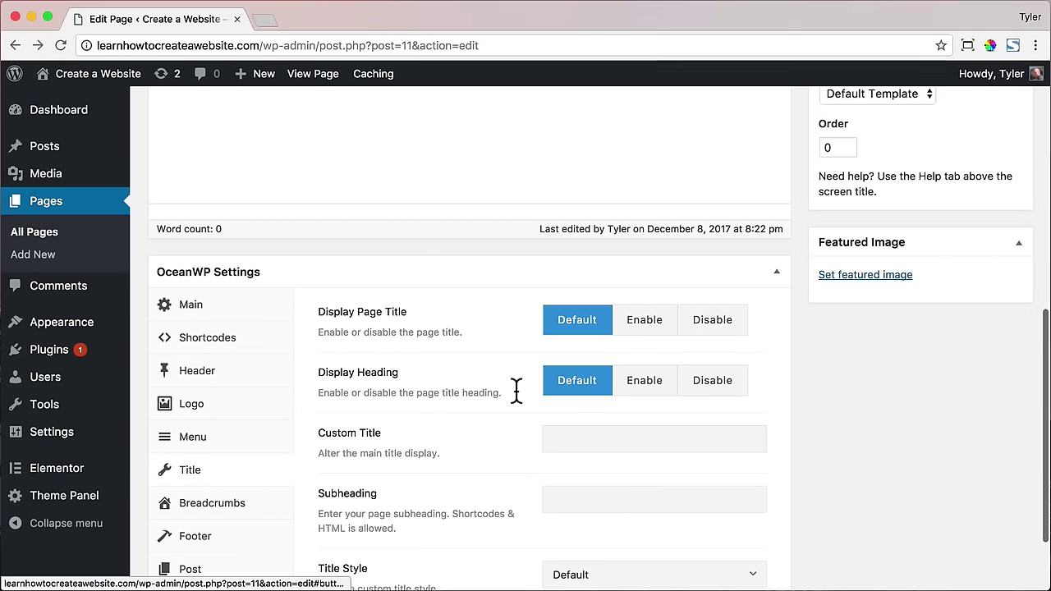
left_click(710, 325)
scroll(718, 336, "up", 5)
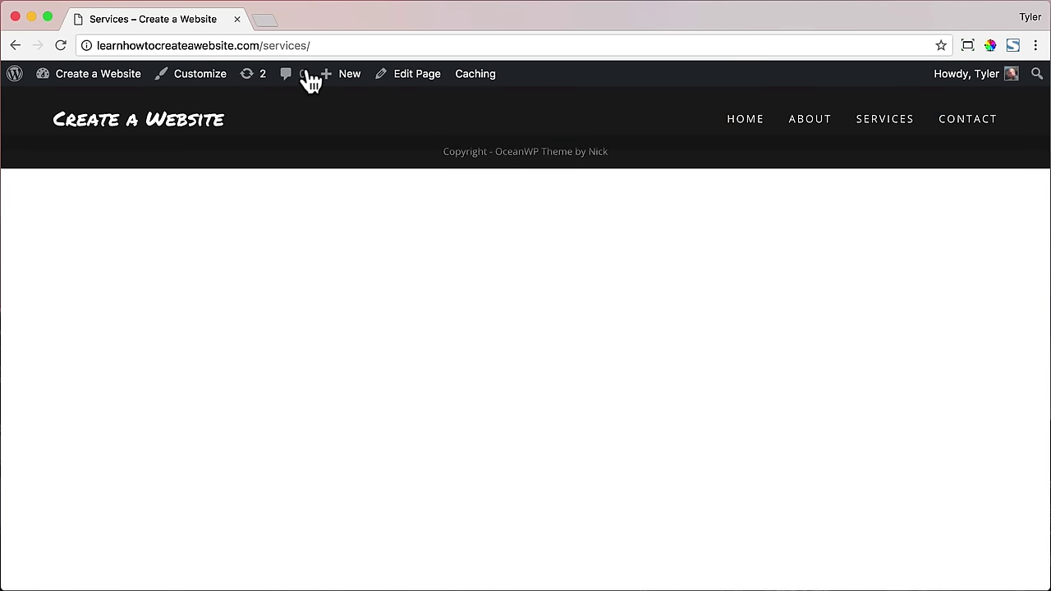
left_click(415, 86)
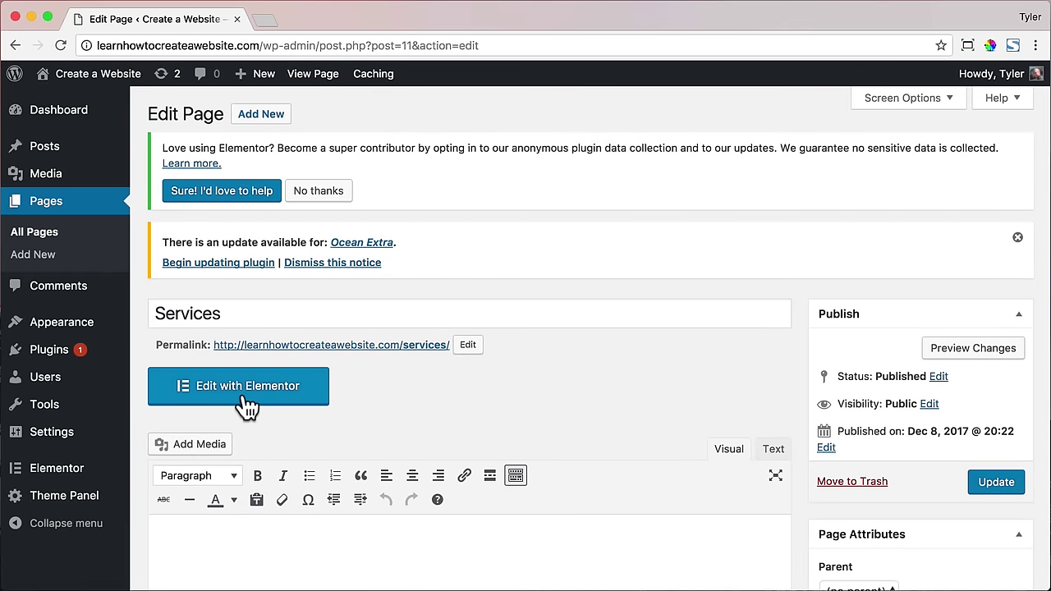
- Open Services in Elementor and insert the saved V5 About Us template
left_click(242, 397)
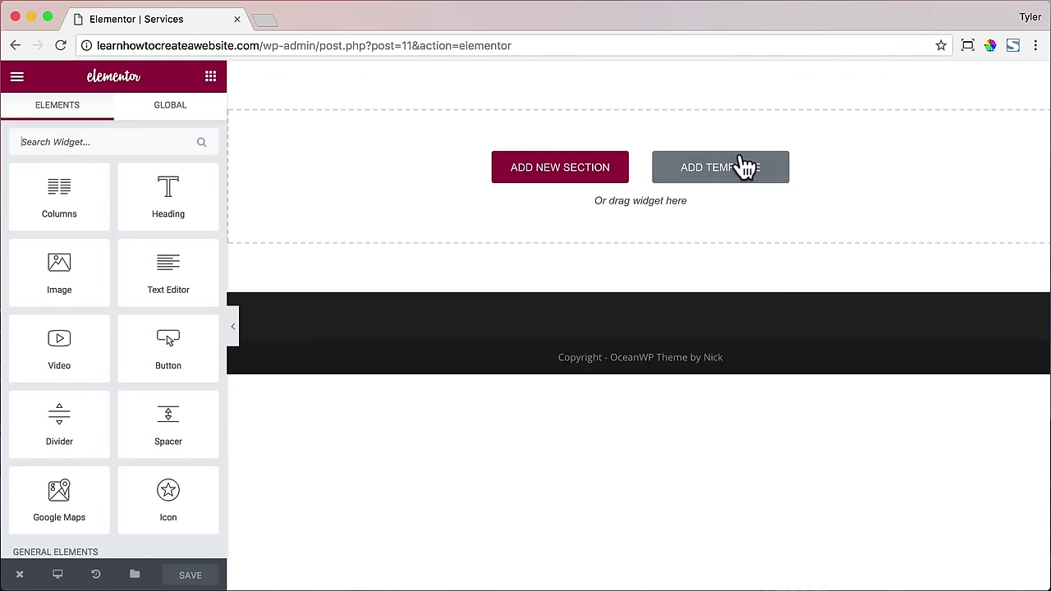
left_click(739, 168)
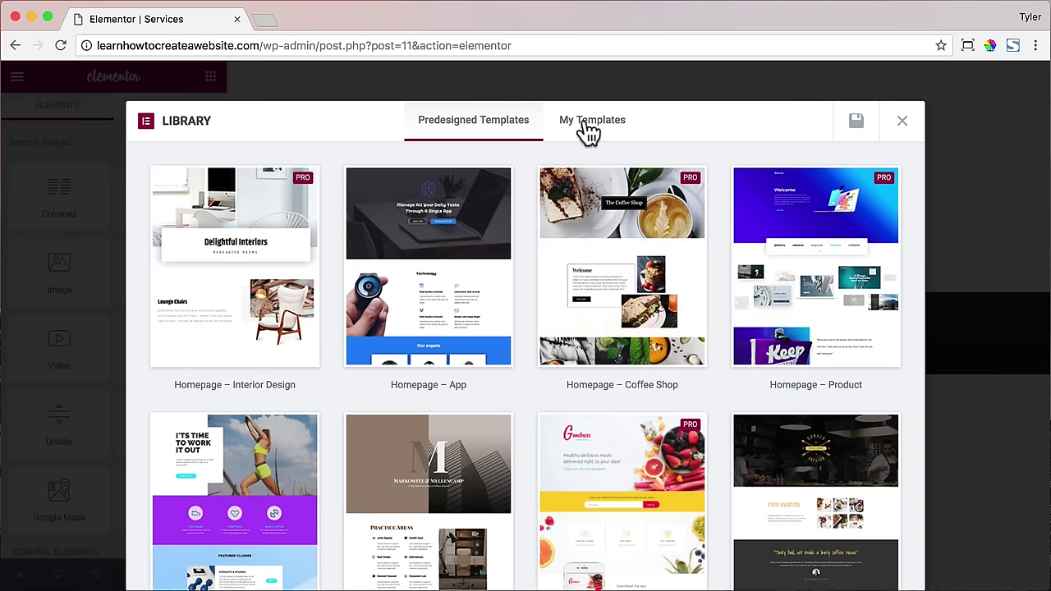
left_click(586, 131)
scroll(411, 324, "down", 2)
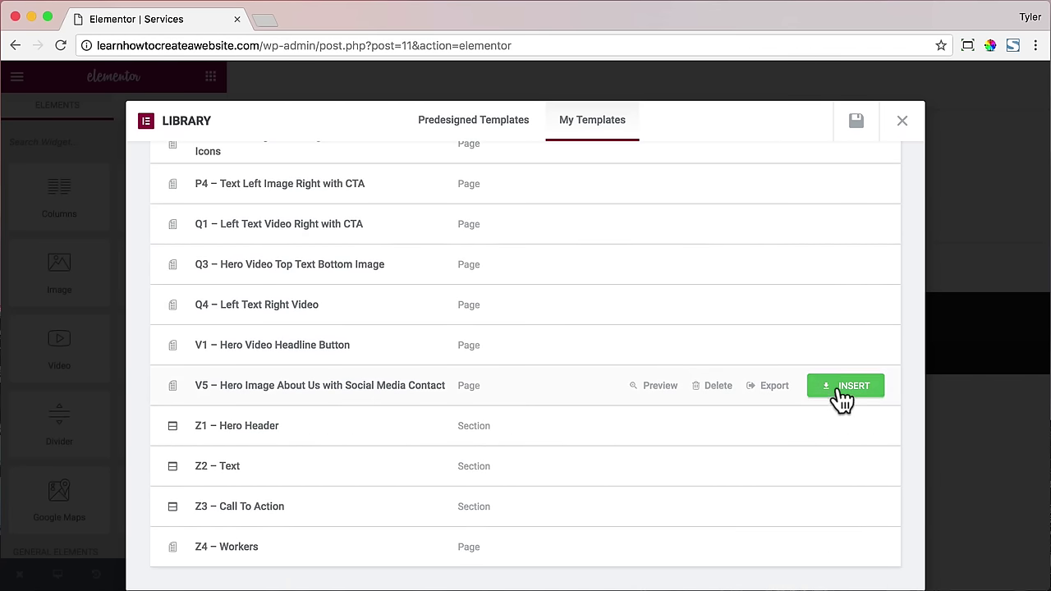
left_click(837, 396)
scroll(714, 349, "down", 6)
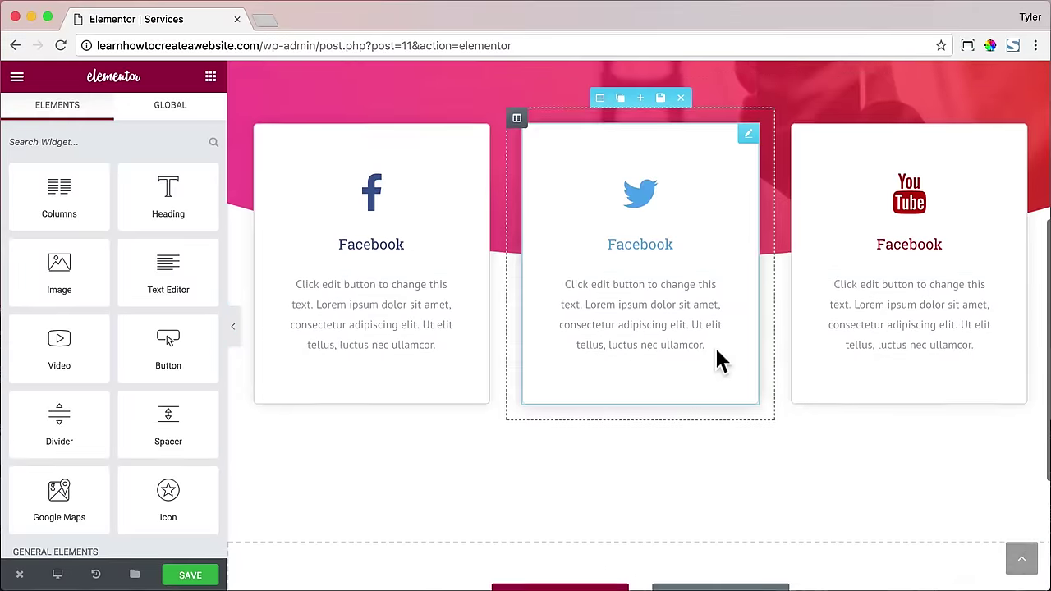
- Insert the saved C4 Features template below it
left_click(725, 453)
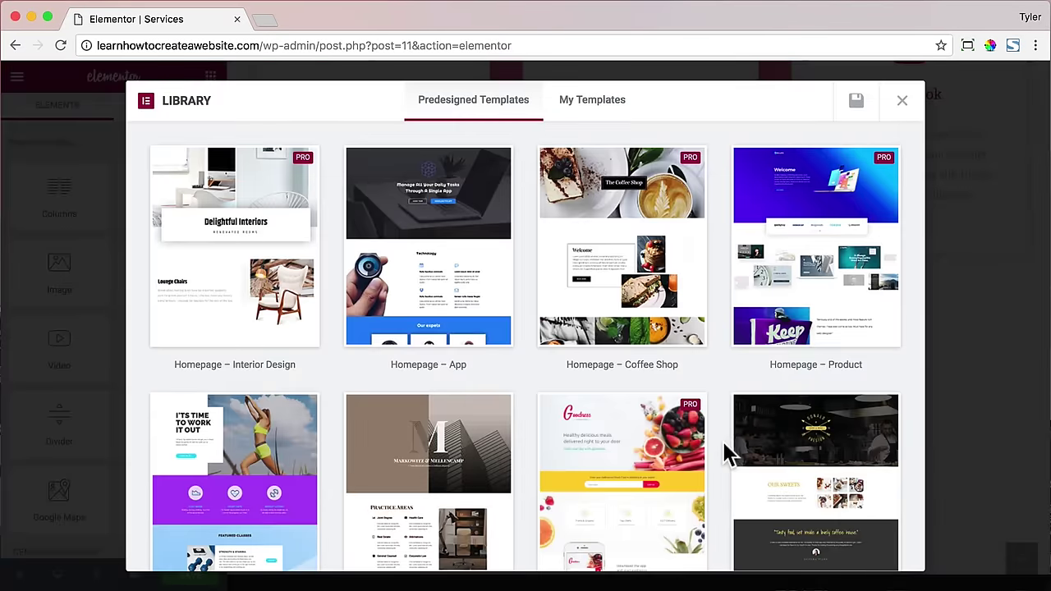
left_click(592, 102)
scroll(511, 278, "down", 2)
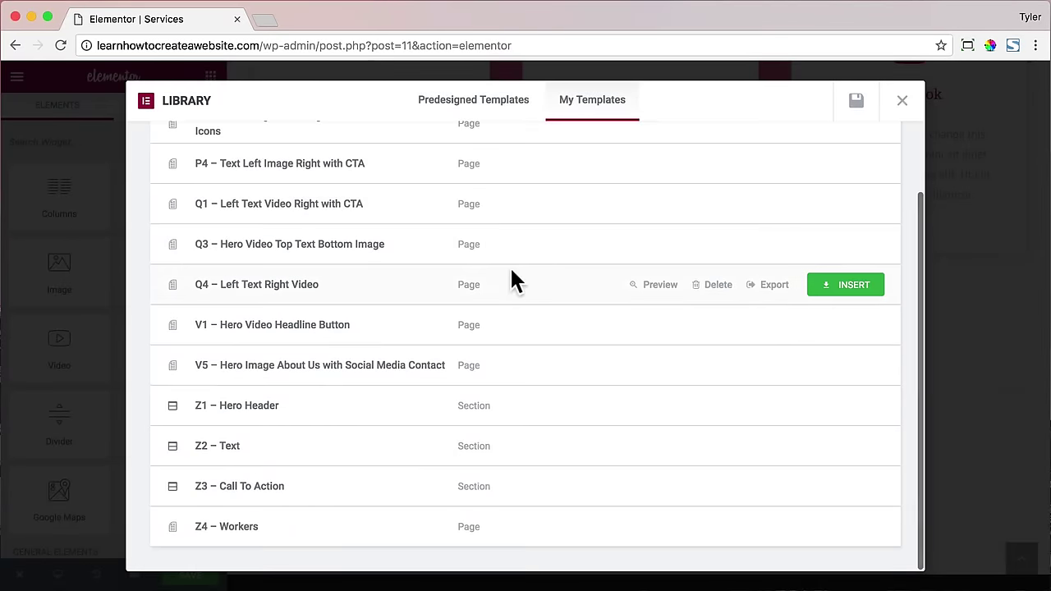
scroll(511, 277, "up", 2)
left_click(849, 168)
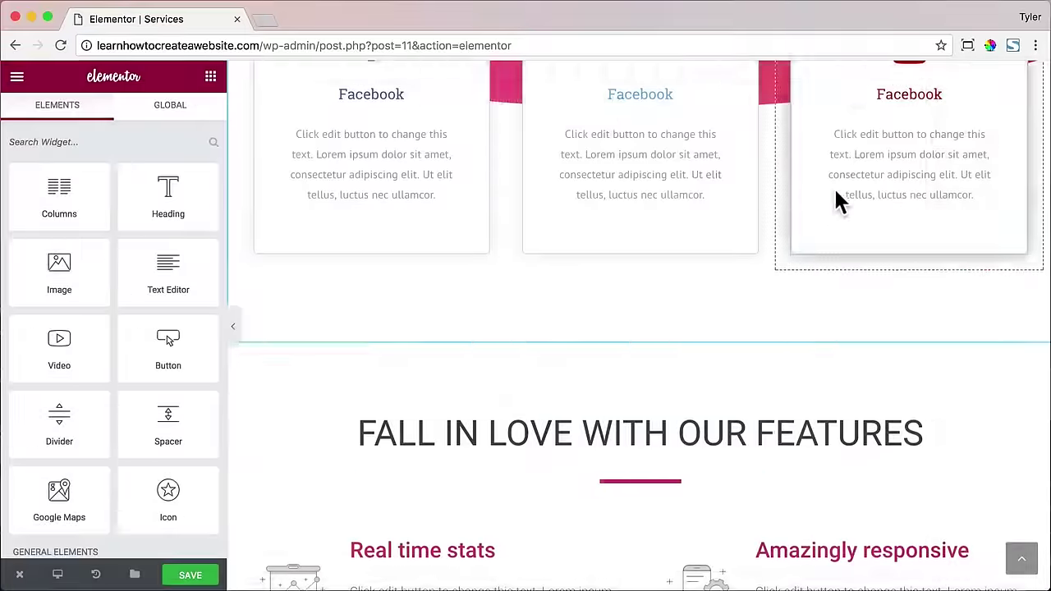
scroll(835, 199, "down", 9)
- Add the saved P2 progress-bar template as another section
left_click(714, 367)
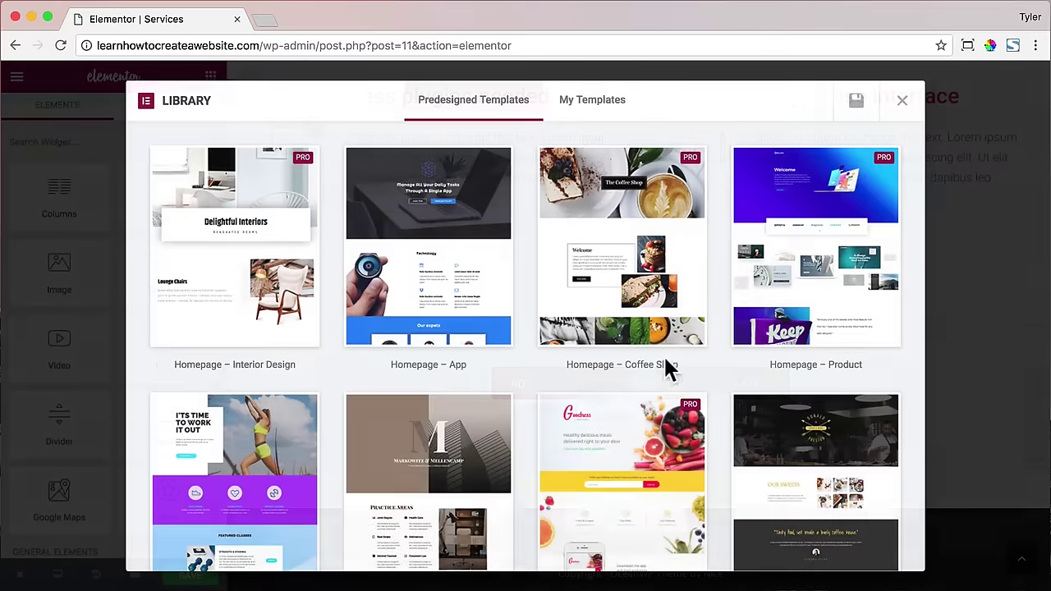
left_click(594, 105)
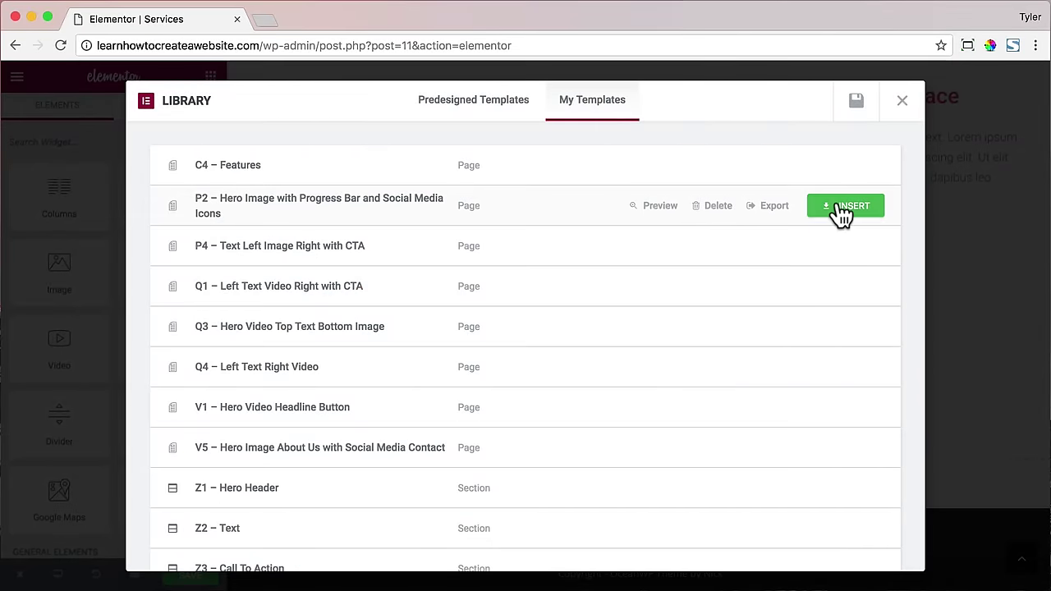
left_click(837, 207)
scroll(825, 205, "down", 3)
scroll(831, 203, "up", 15)
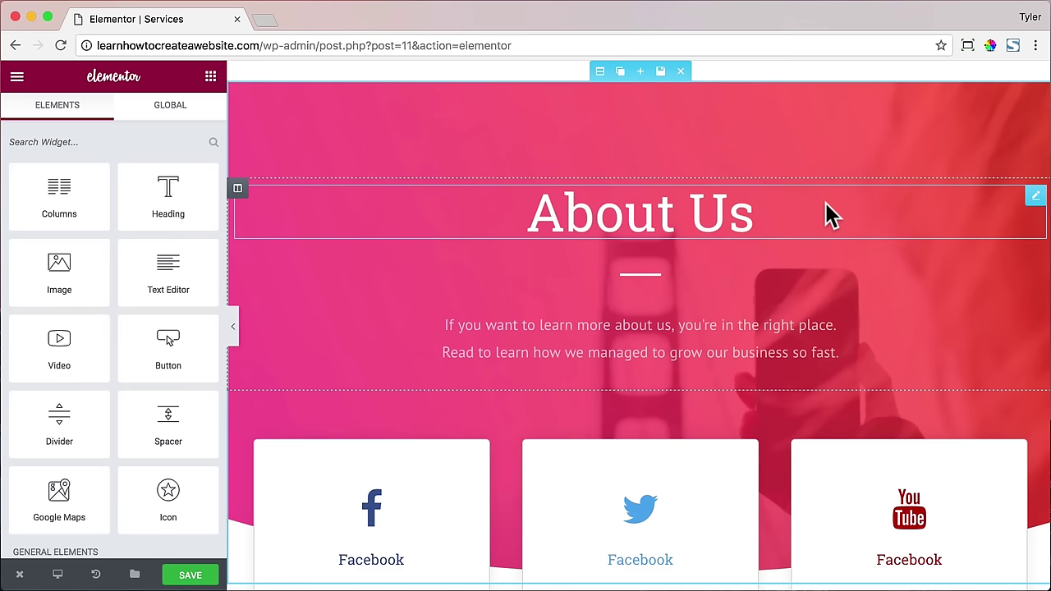
- Raise the About Us hero section's top padding from 120 to 170 px
scroll(778, 170, "down", 1)
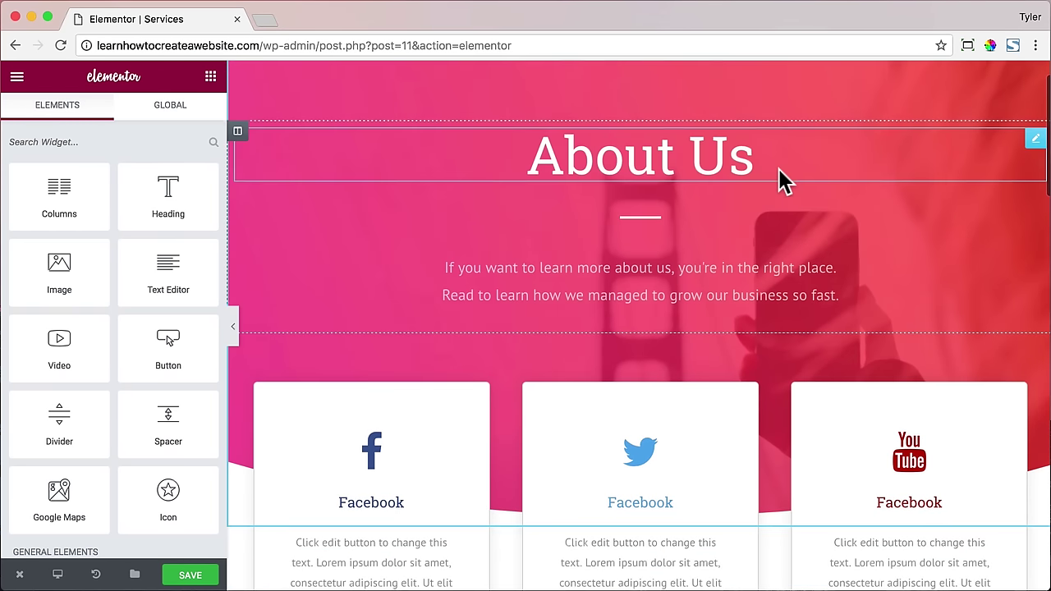
scroll(778, 170, "up", 1)
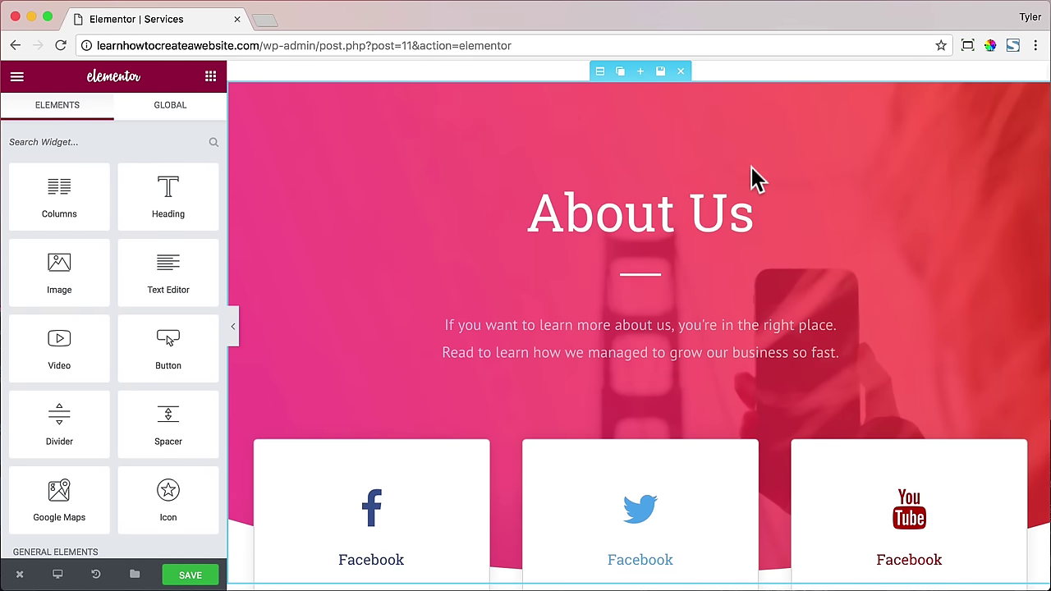
left_click(600, 71)
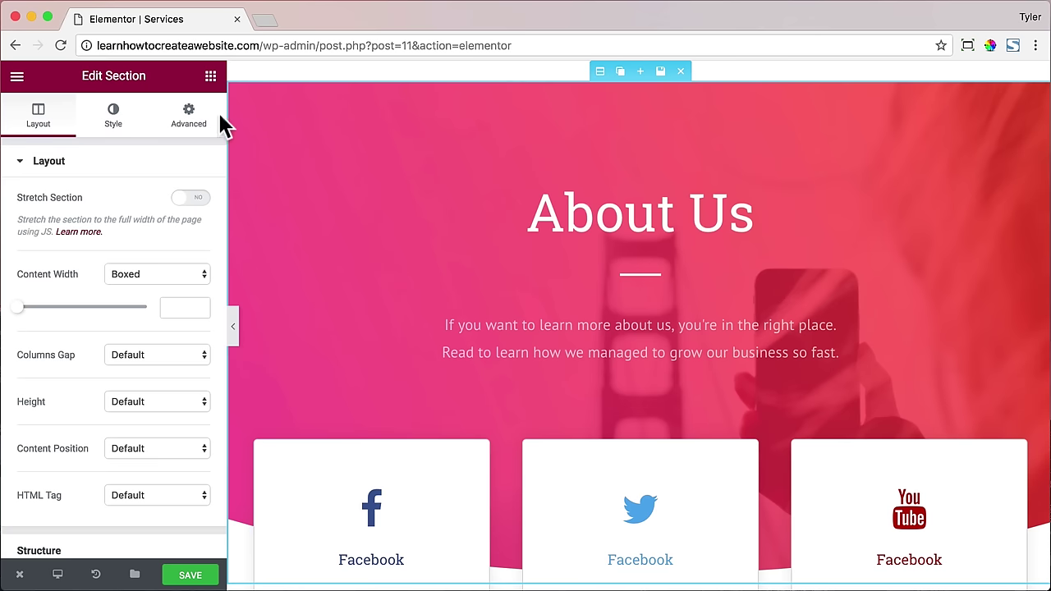
left_click(188, 117)
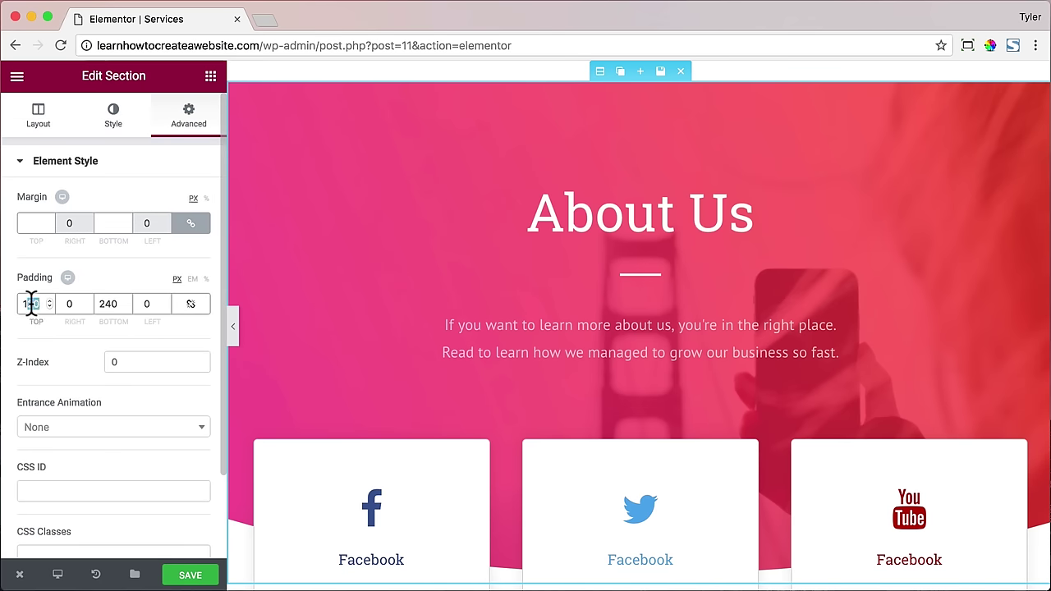
type("70")
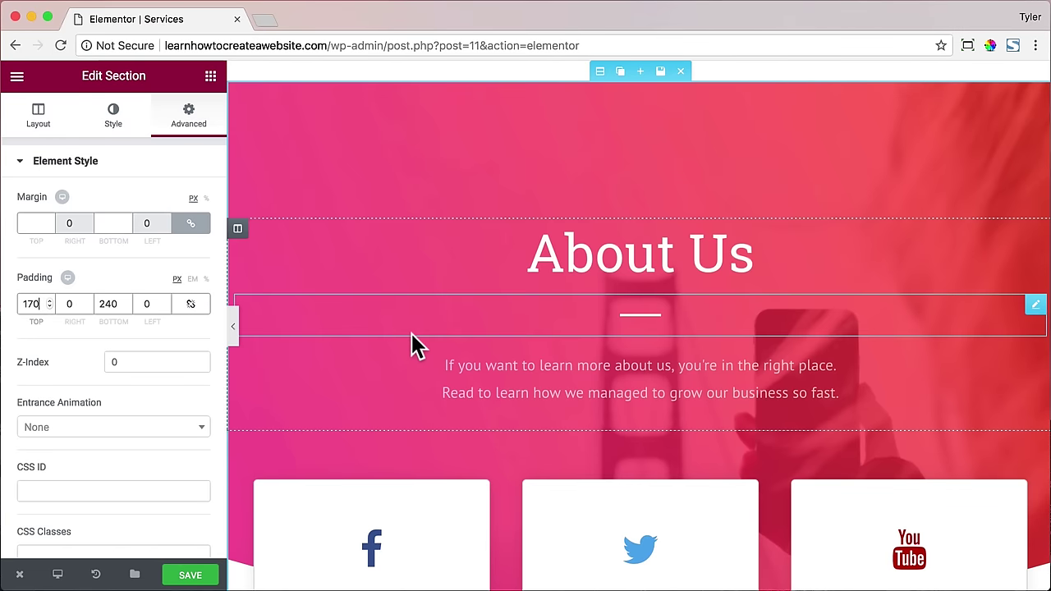
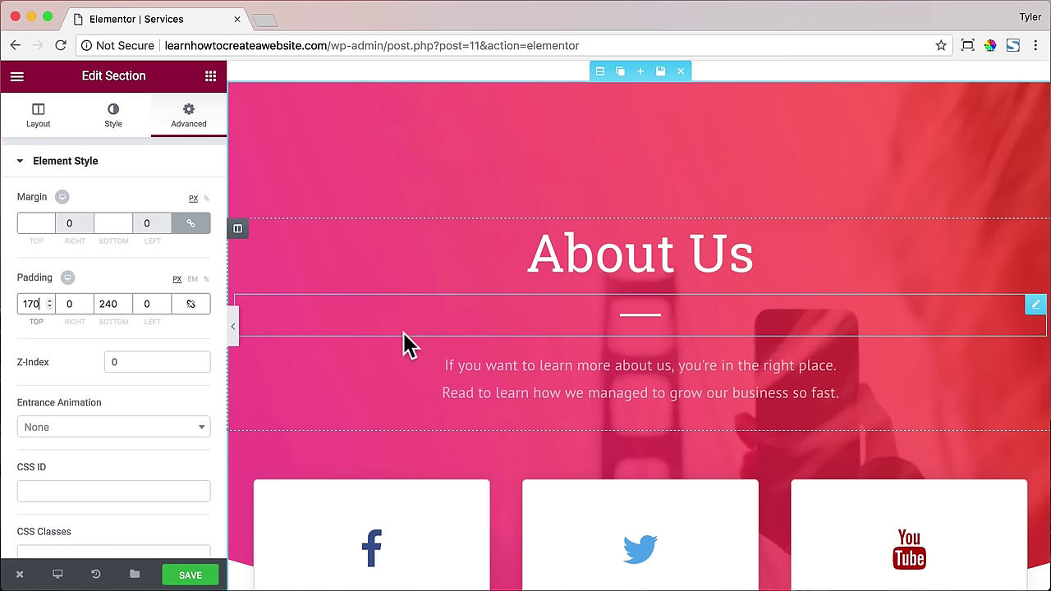
- Replace the About Us heading text with 'What We Do Best'
left_click(696, 252)
left_click_drag(138, 223, 7, 218)
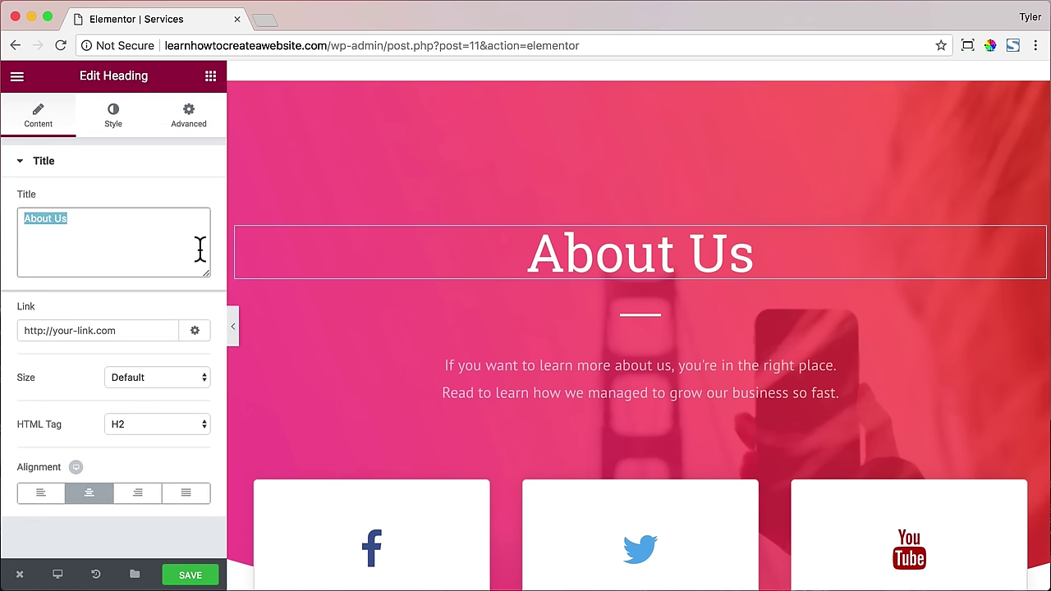
type("What We Do Best")
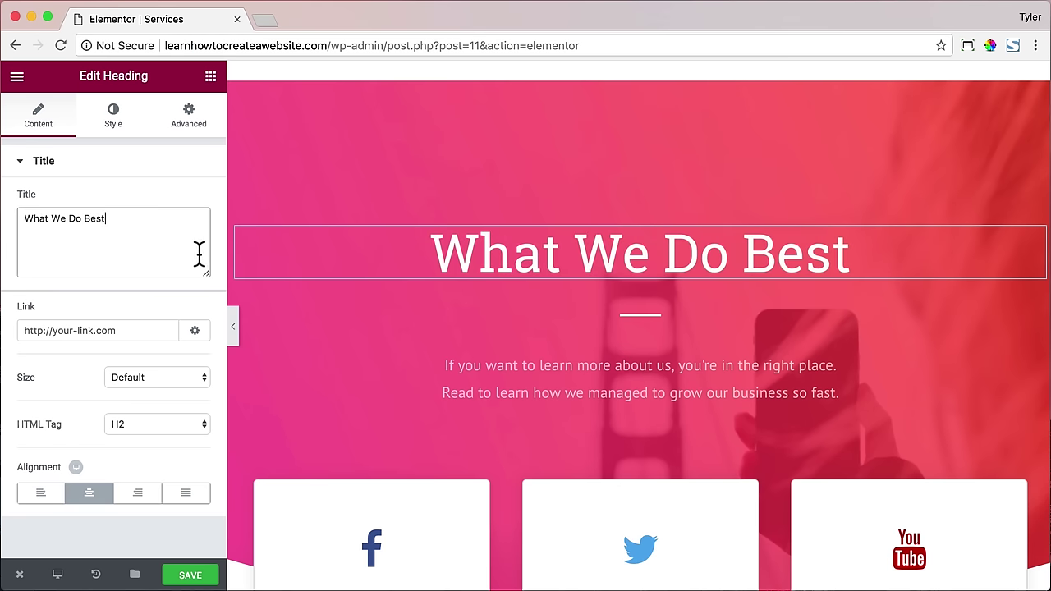
- Set the heading's font family to Open Sans, then open a new browser tab
left_click(114, 119)
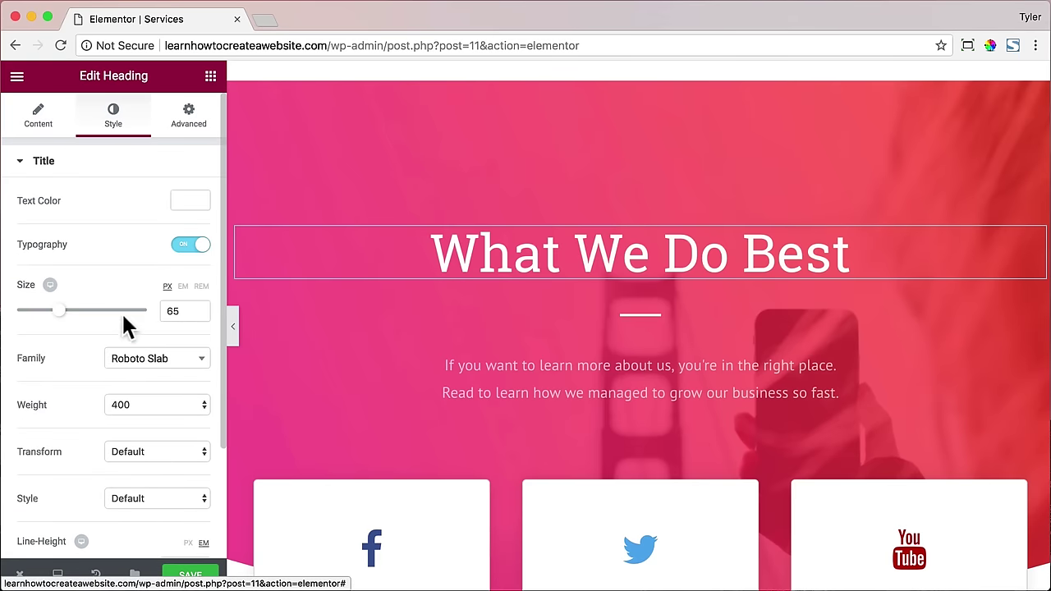
left_click(162, 364)
type("Ope")
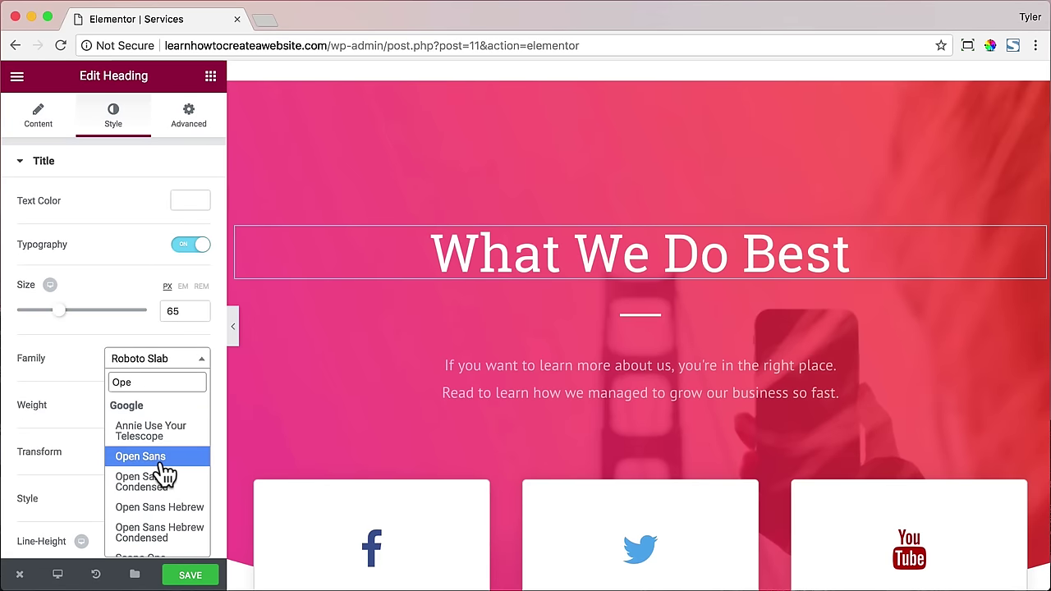
left_click(144, 456)
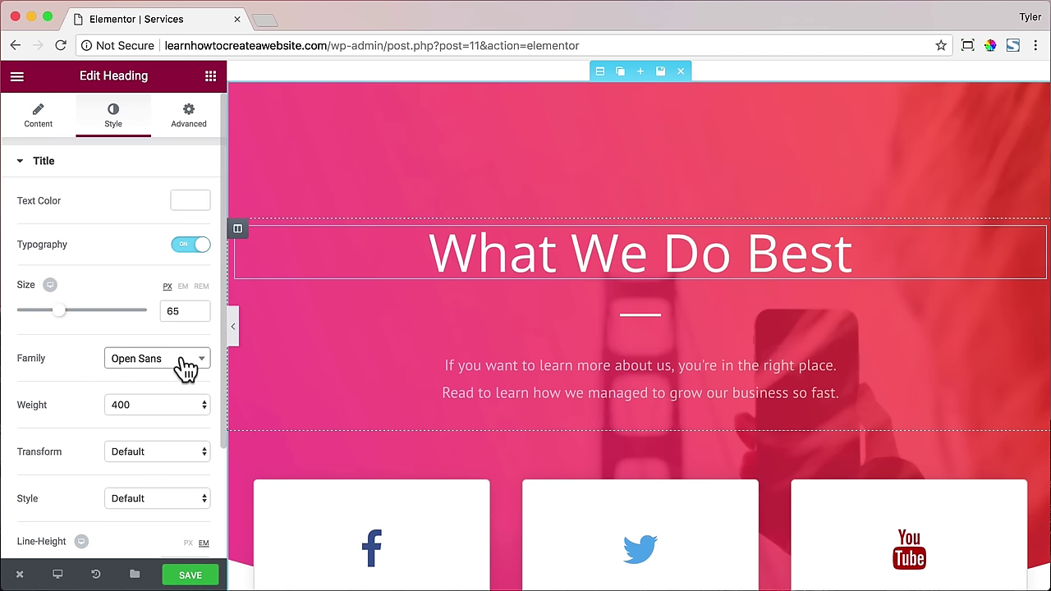
left_click(264, 20)
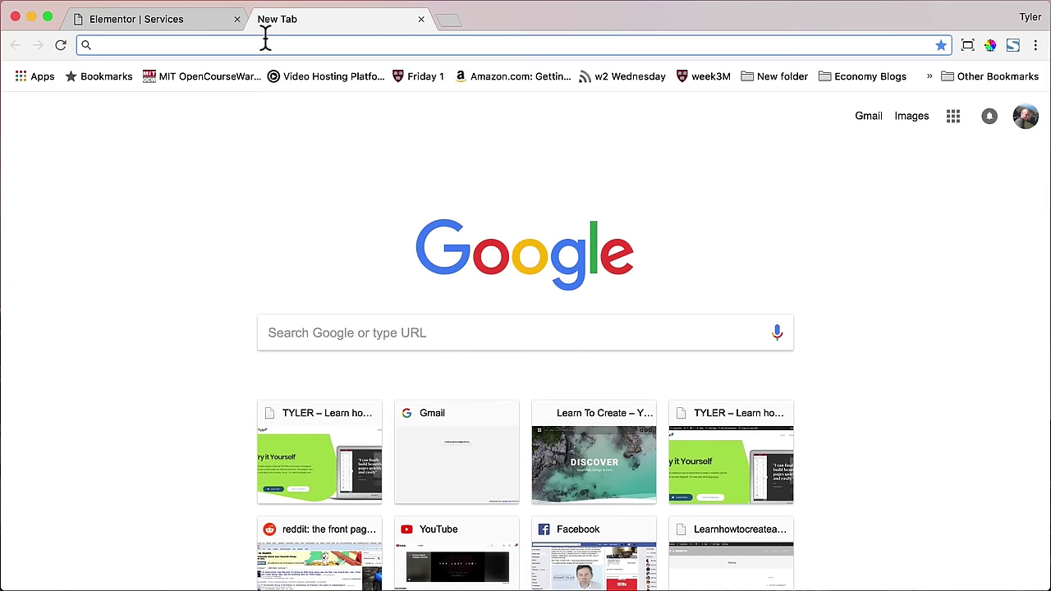
- Go to google.com/fonts and scroll down to the font directory
type("google.con")
key("BackSpace")
type("m/fonts")
key("Return")
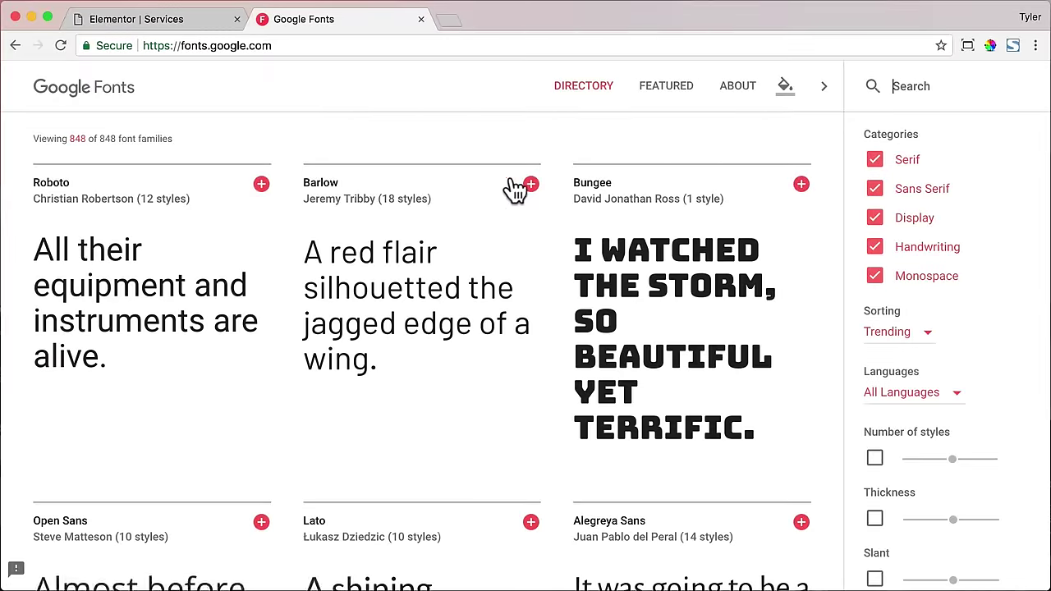
scroll(586, 206, "down", 8)
scroll(591, 212, "down", 8)
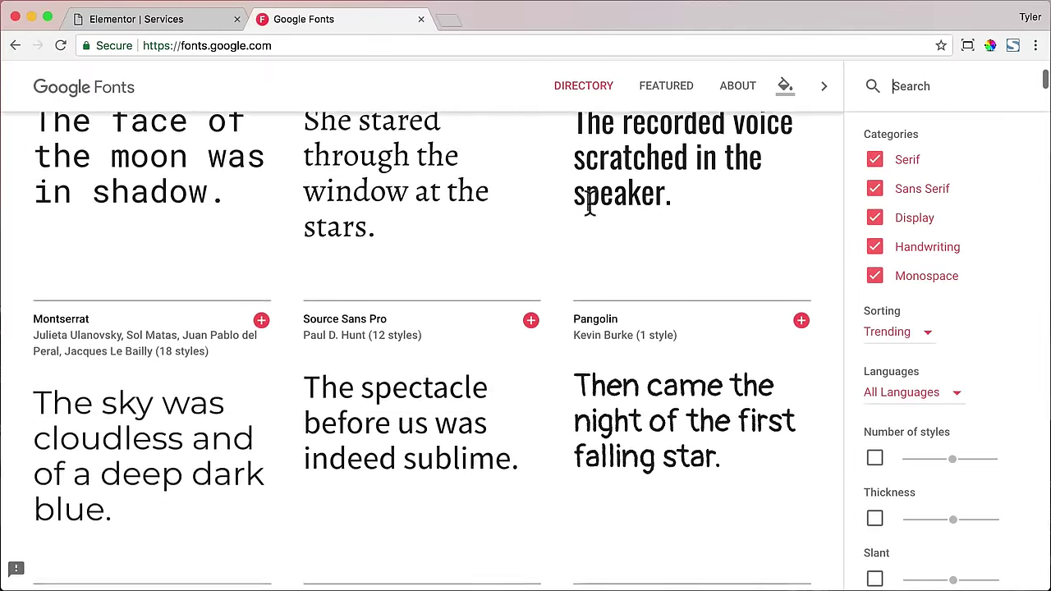
- Filter the font directory to Handwriting only, browse it, then close the tab
left_click(875, 215)
left_click(875, 183)
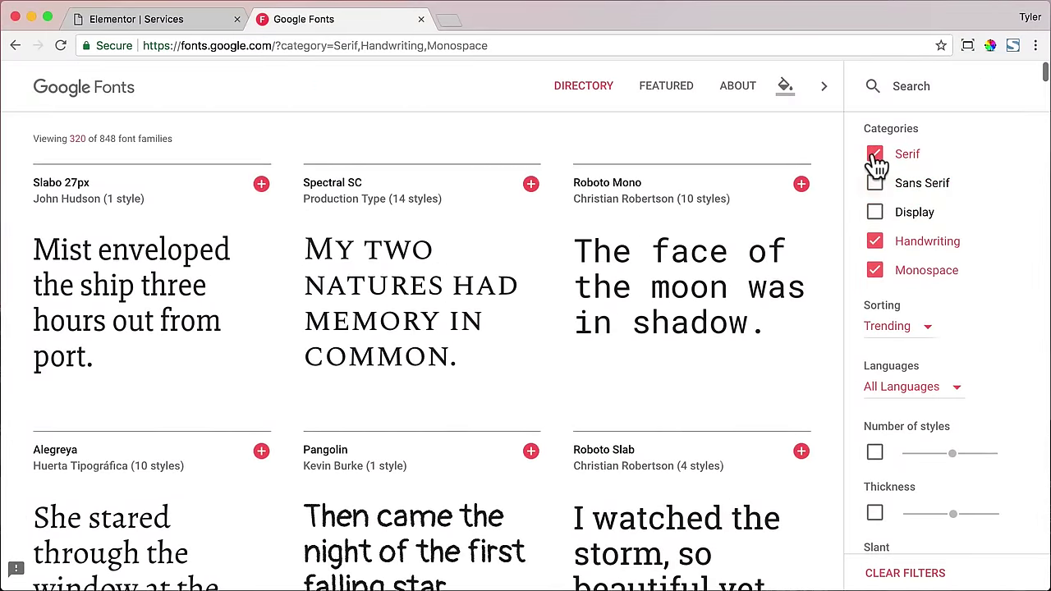
left_click(875, 154)
left_click(875, 270)
scroll(550, 254, "down", 3)
scroll(550, 255, "down", 8)
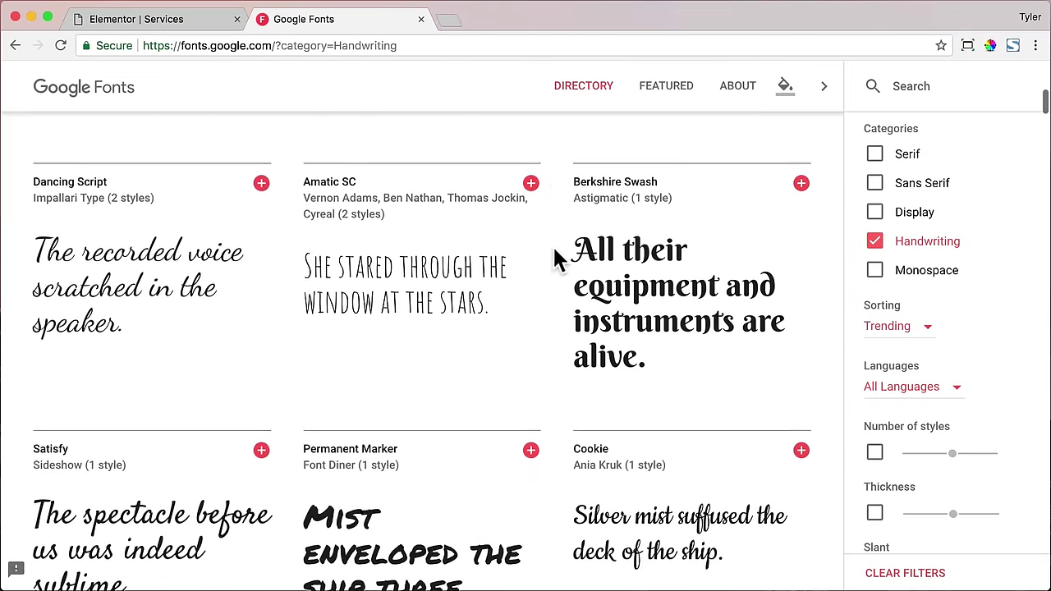
left_click(420, 19)
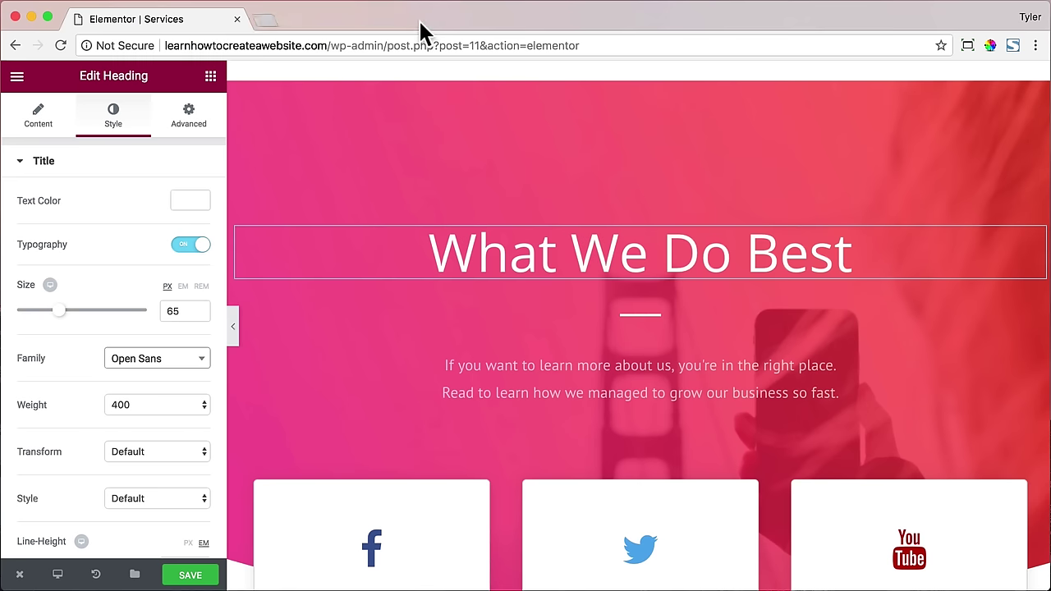
- Select the hero section and expand its Style > Background Overlay settings
mouse_move(599, 73)
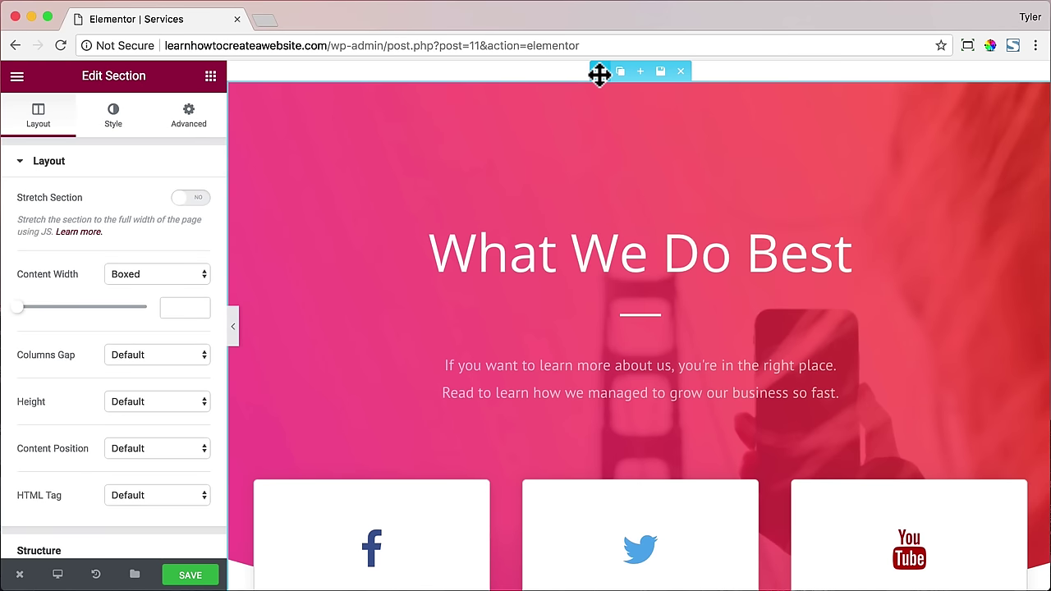
left_click(119, 125)
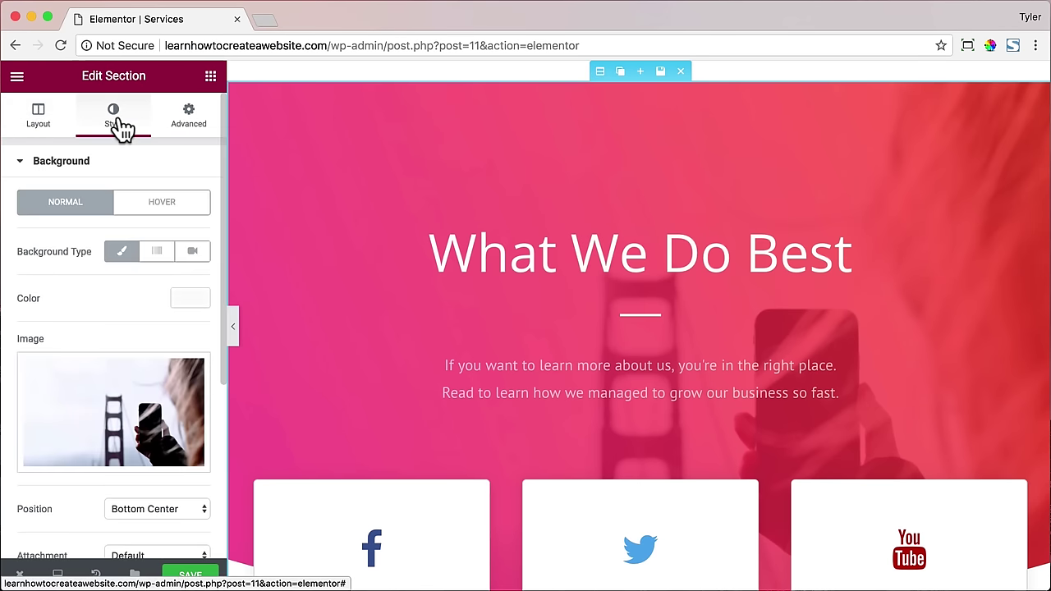
scroll(155, 218, "down", 3)
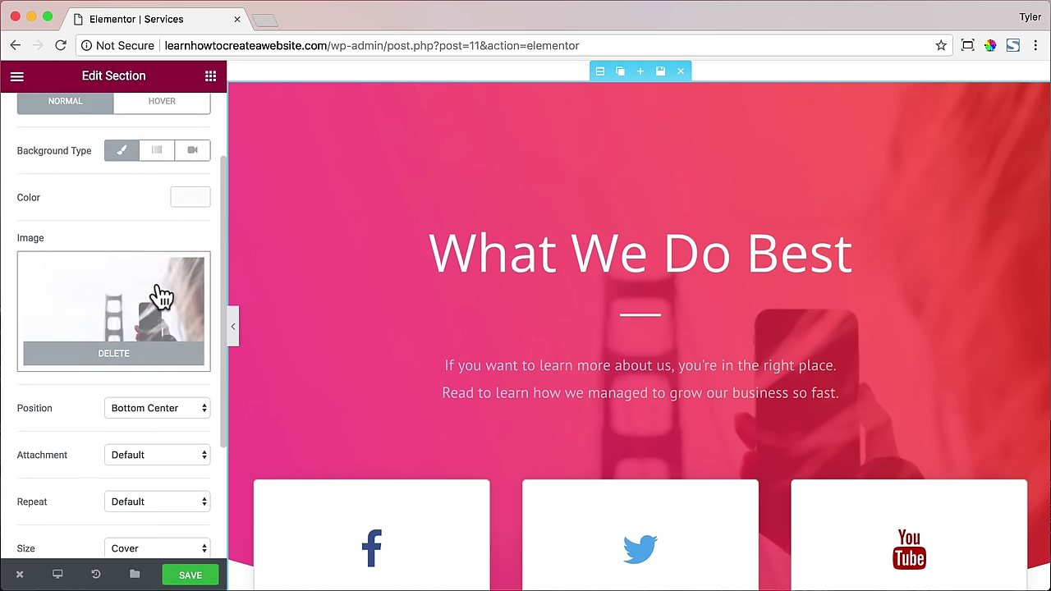
scroll(172, 275, "down", 3)
scroll(188, 255, "down", 1)
left_click(175, 429)
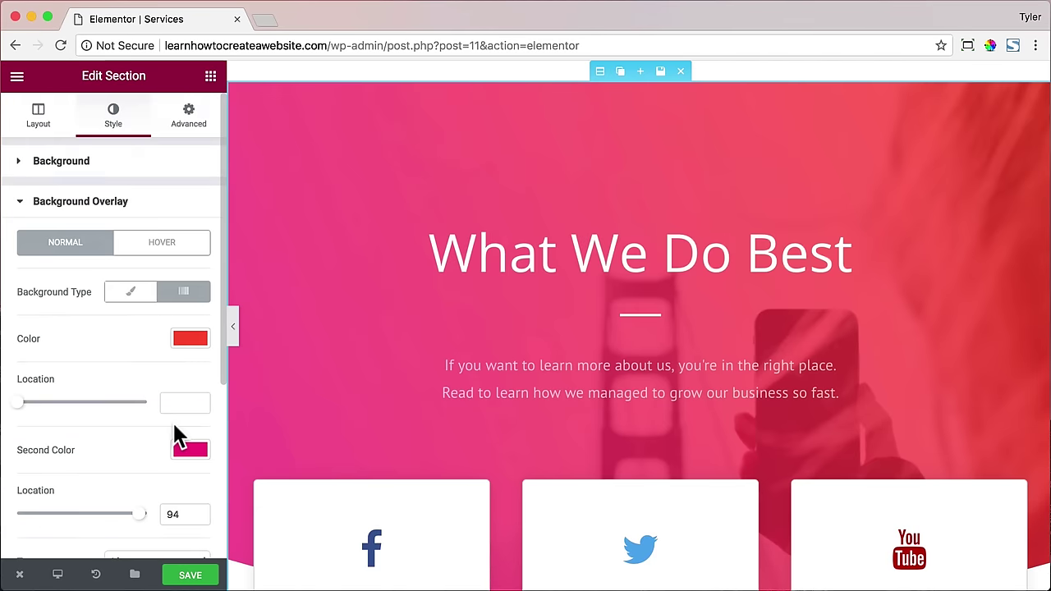
scroll(171, 403, "down", 1)
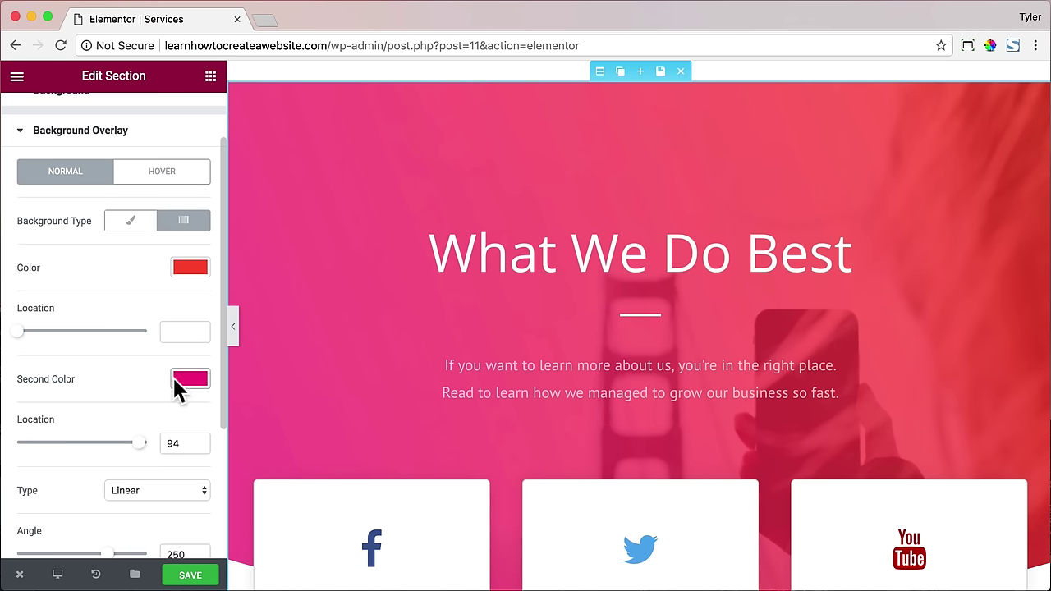
- Roughly pick a green first colour and a blue second colour for the gradient overlay
left_click(192, 269)
left_click(72, 287)
left_click_drag(73, 287, 74, 285)
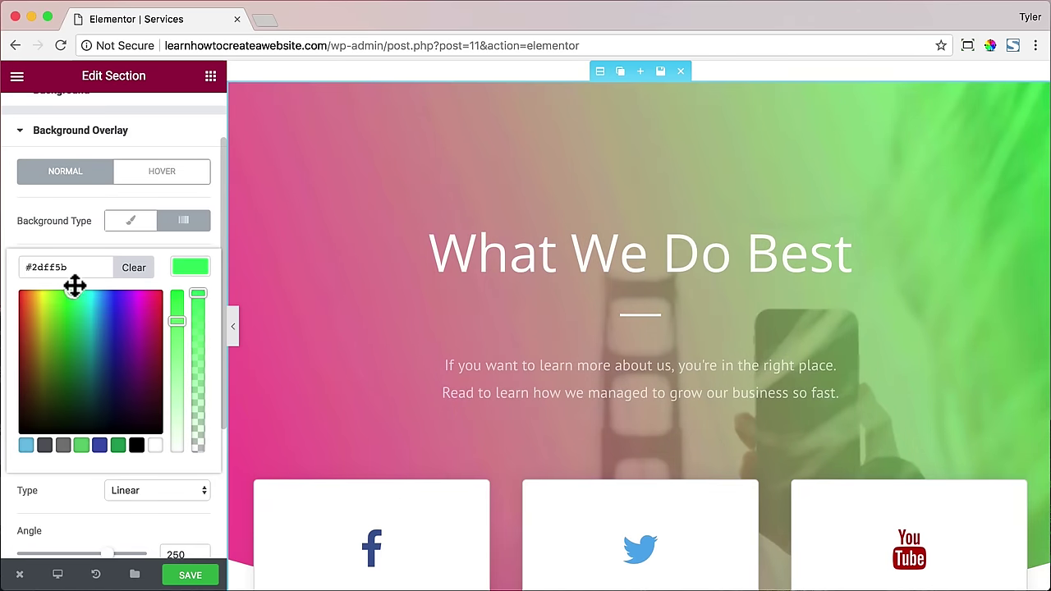
left_click(189, 267)
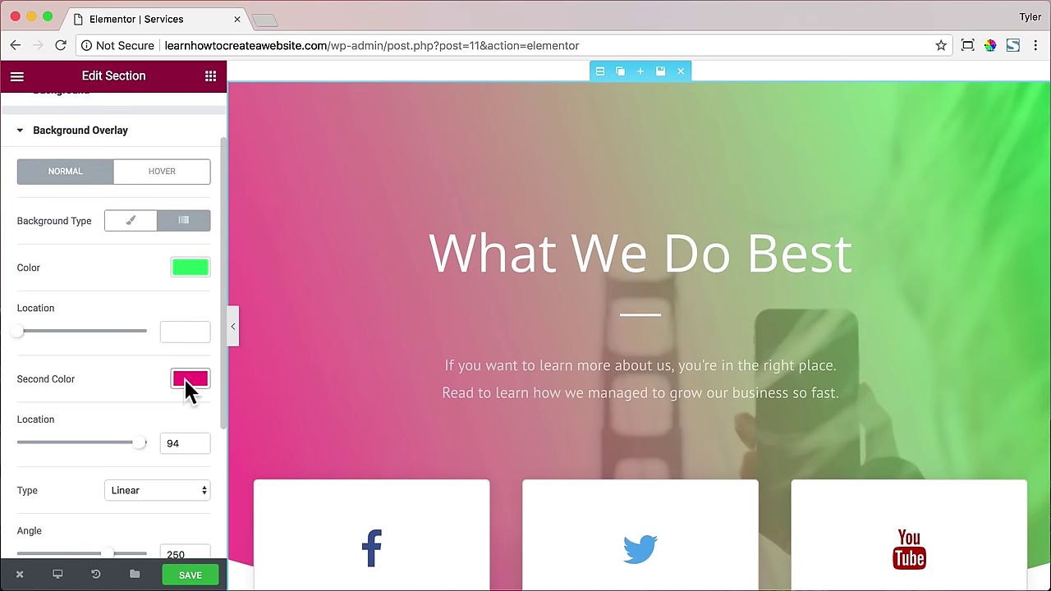
left_click(189, 379)
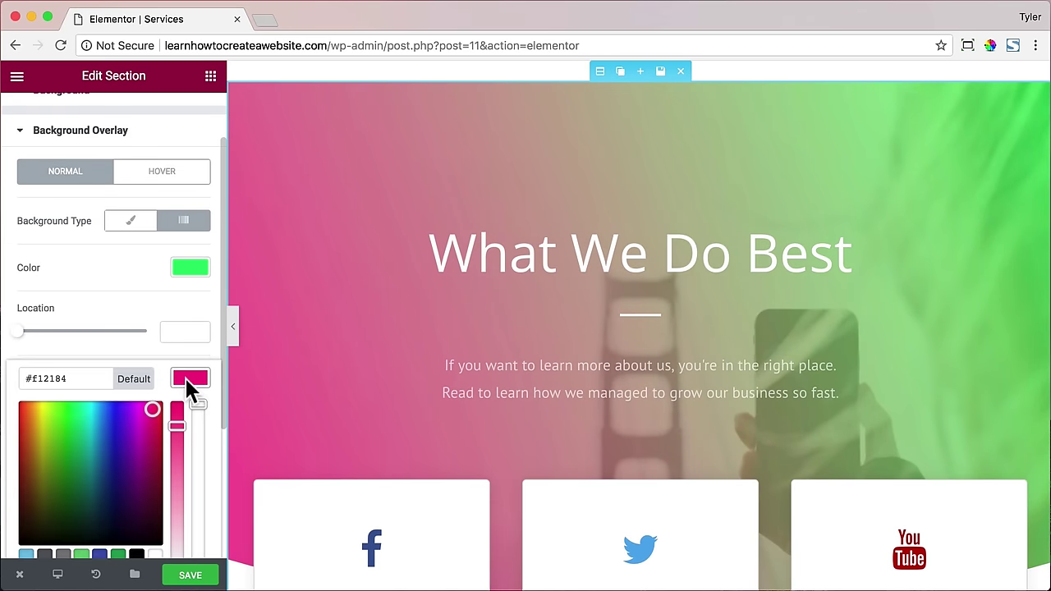
left_click_drag(108, 404, 107, 396)
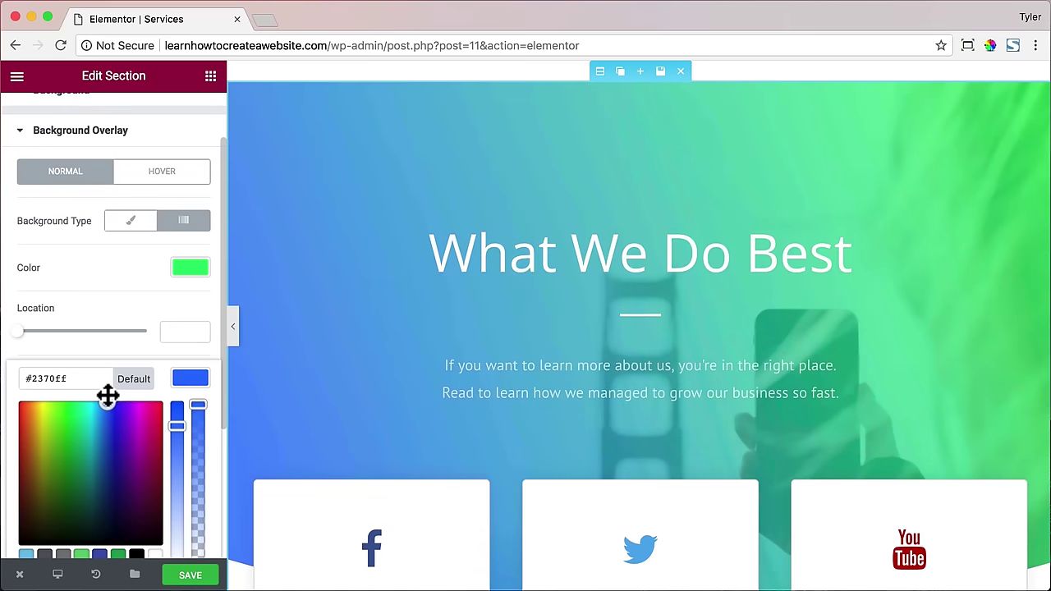
- Enter exact hex values #2cf49a and #2169ef for the two overlay colours
left_click(191, 269)
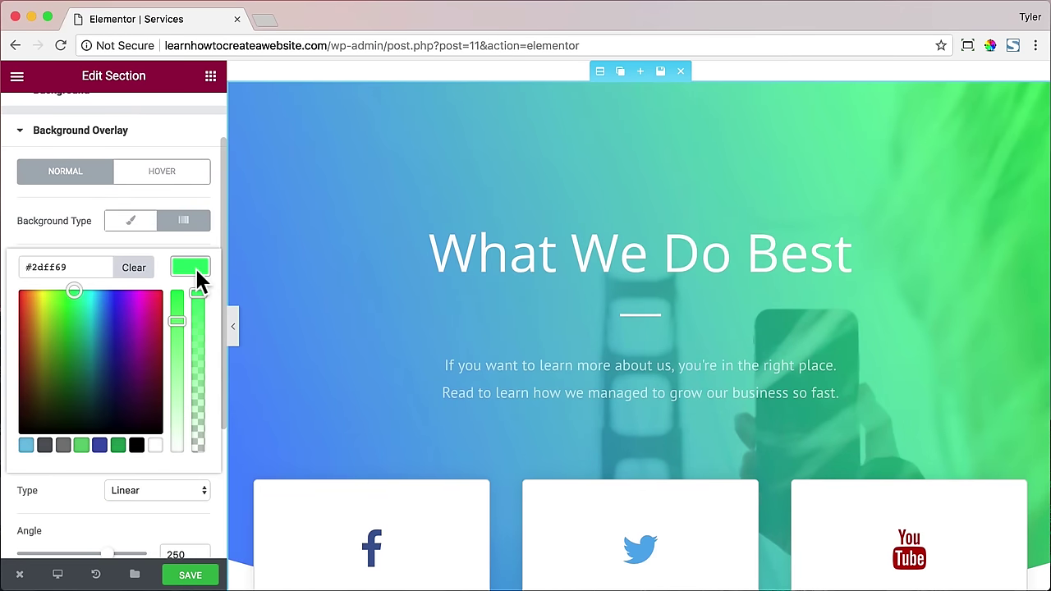
double_click(54, 267)
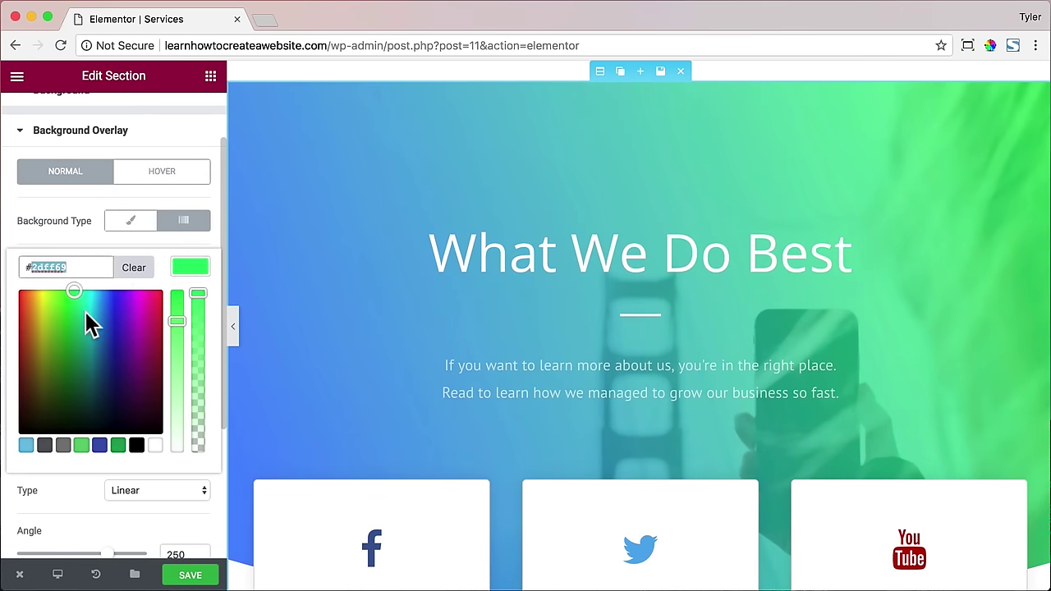
type("2cf49a")
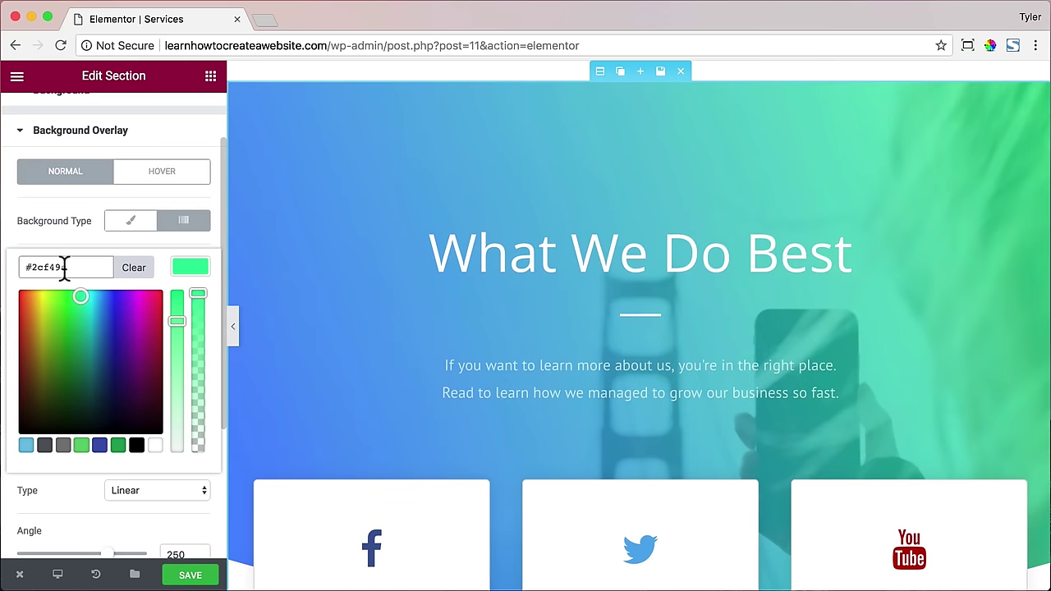
left_click(174, 271)
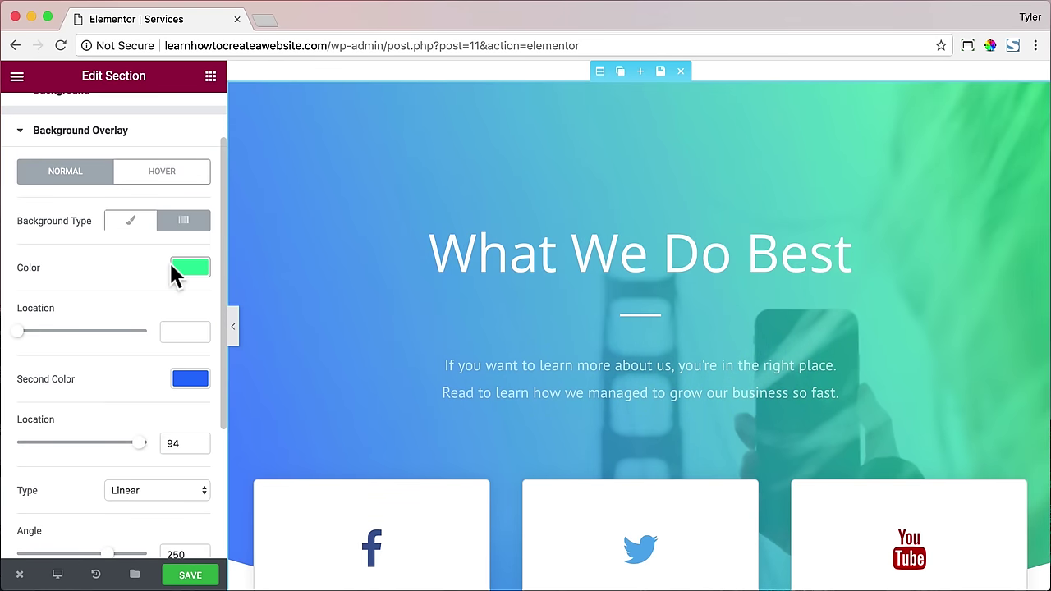
left_click(185, 378)
double_click(49, 379)
type("2169")
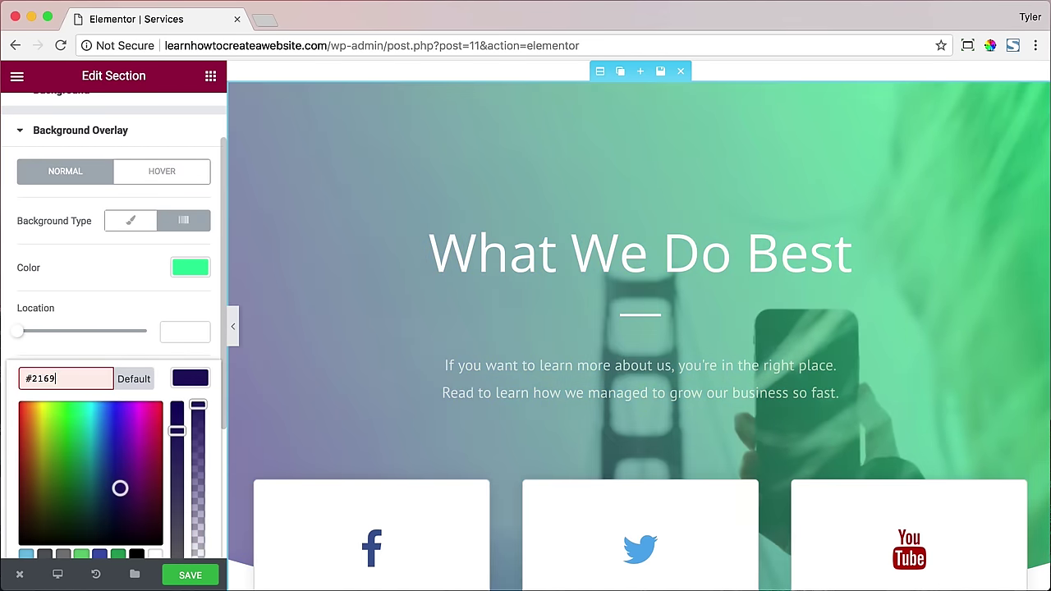
type("ef")
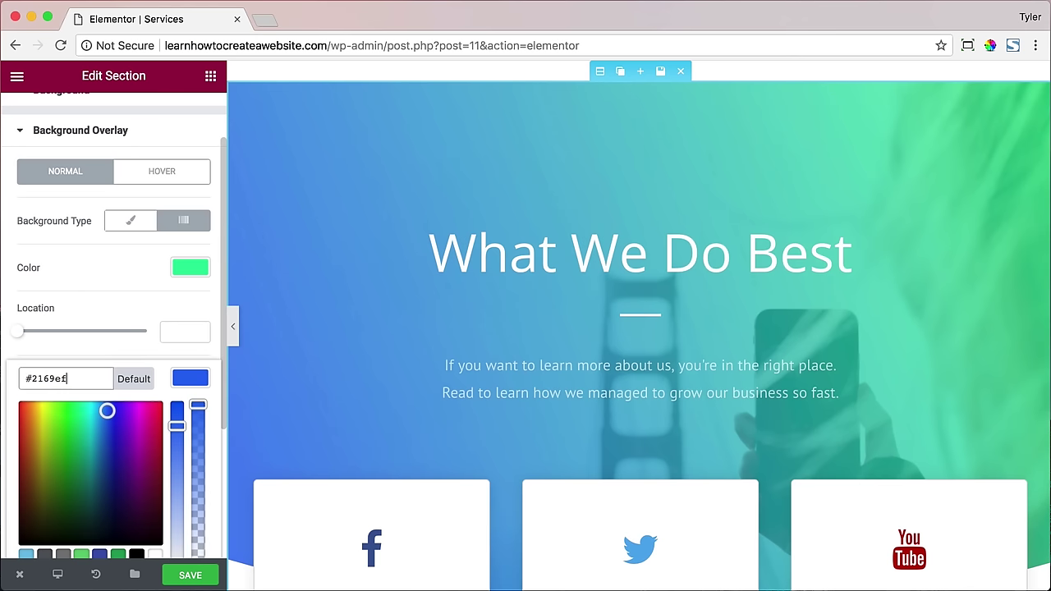
left_click(197, 385)
scroll(187, 383, "down", 3)
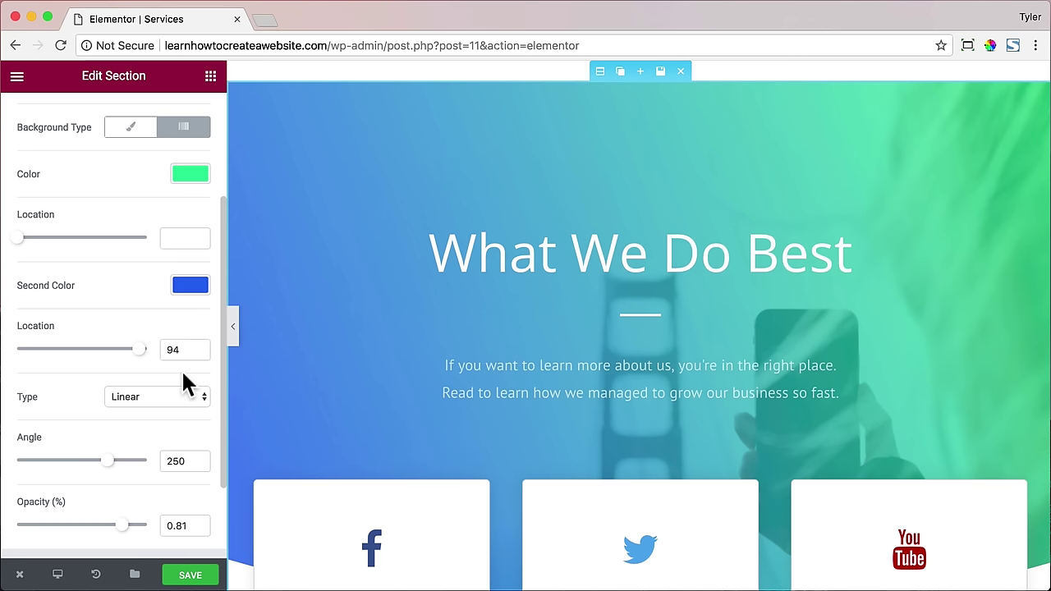
- Give the first service card a WordPress icon and the title WordPress
scroll(387, 340, "down", 3)
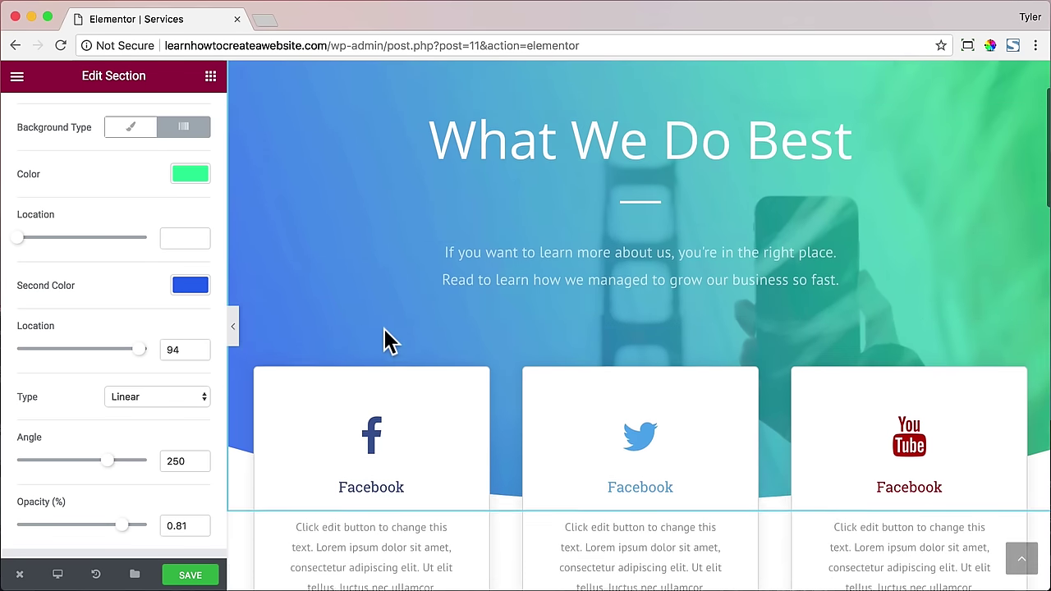
scroll(386, 341, "down", 4)
scroll(377, 312, "down", 2)
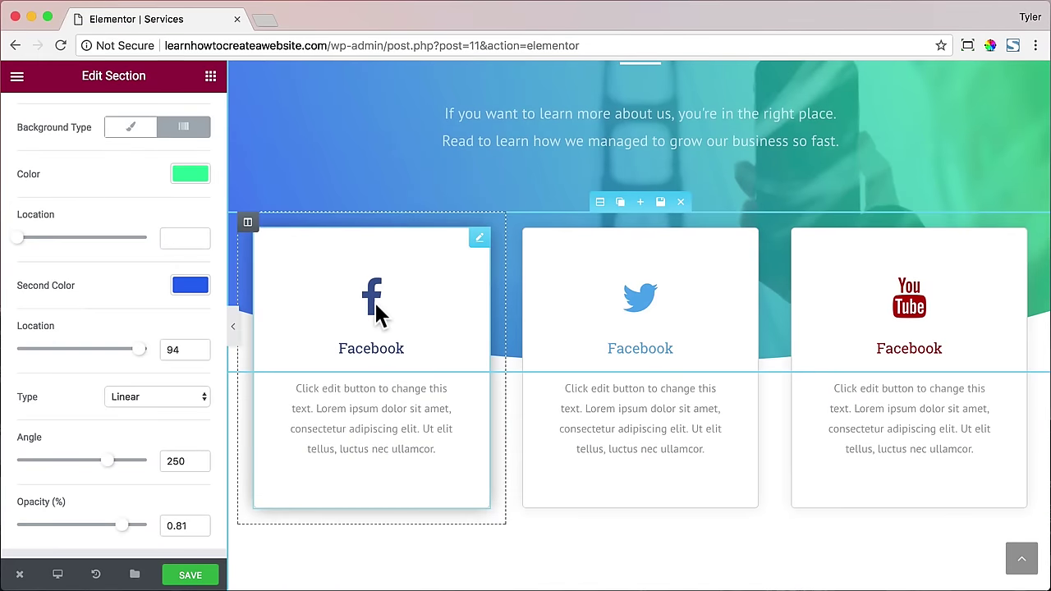
scroll(374, 301, "down", 3)
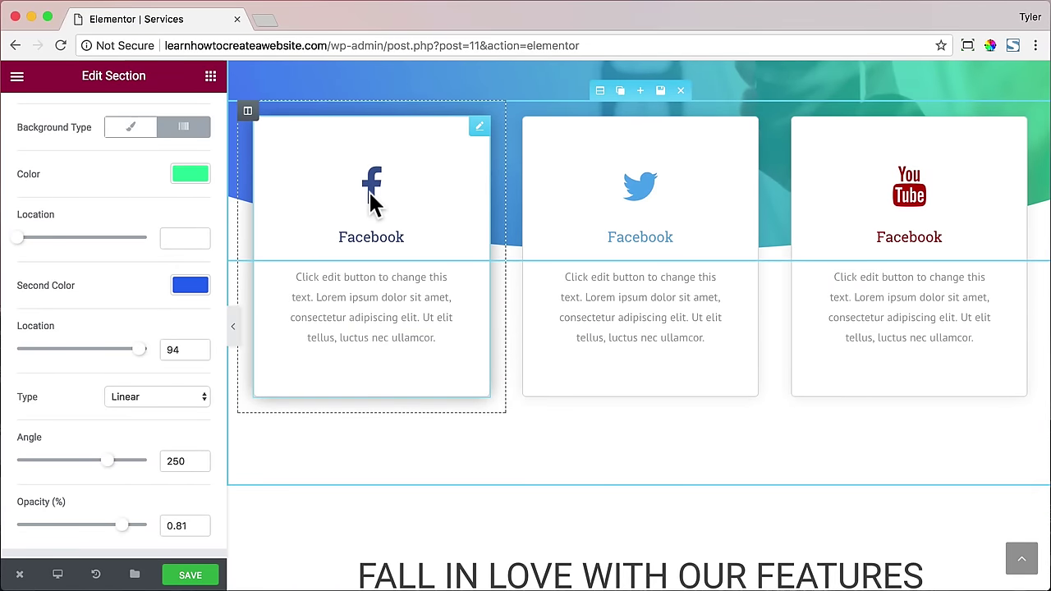
left_click(369, 194)
left_click(152, 247)
type("Word")
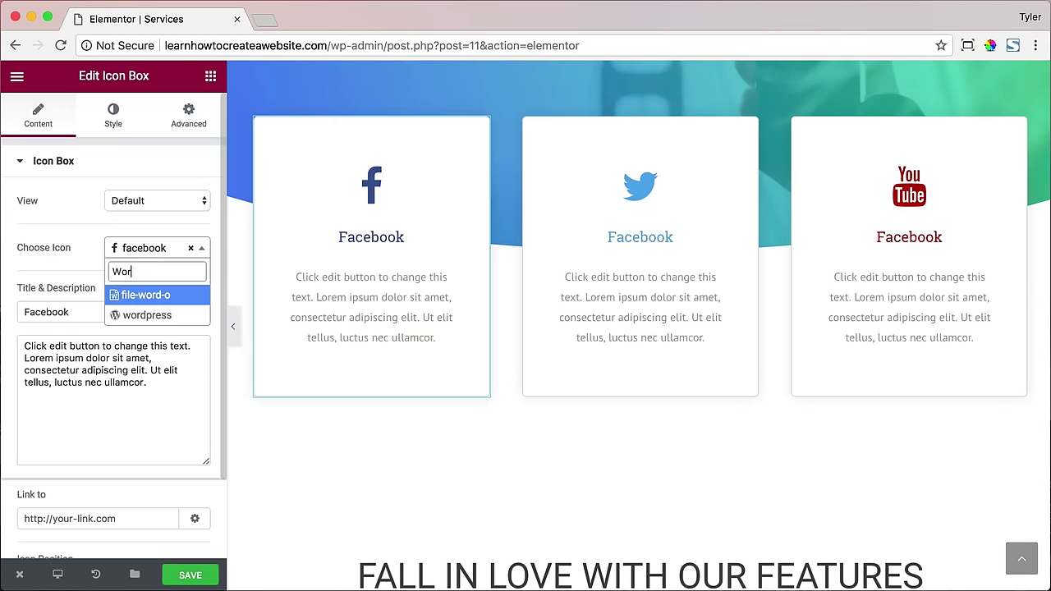
left_click(151, 311)
left_click_drag(149, 310, 24, 310)
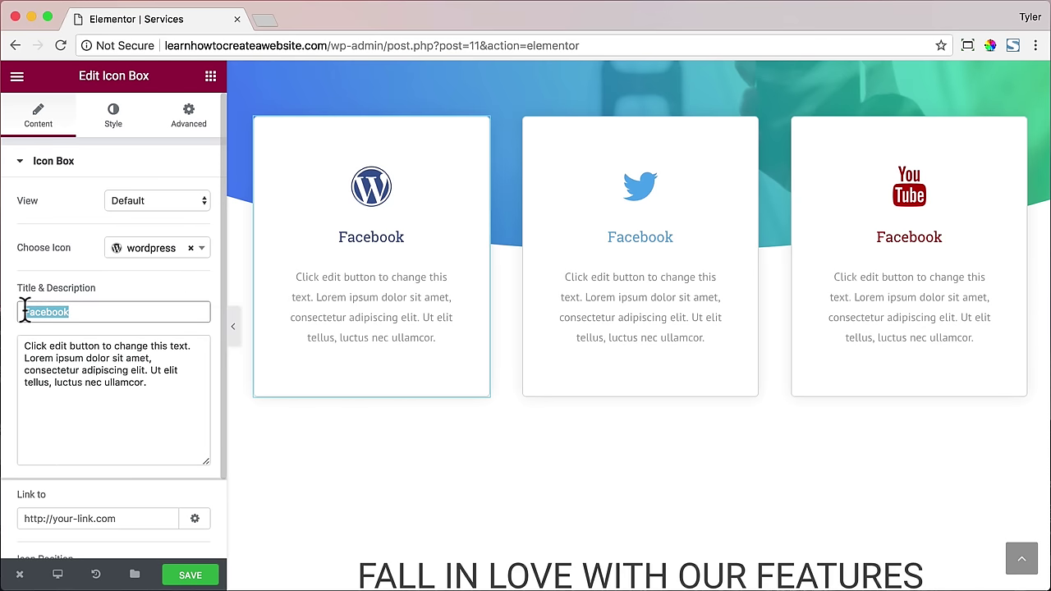
type("WordPress")
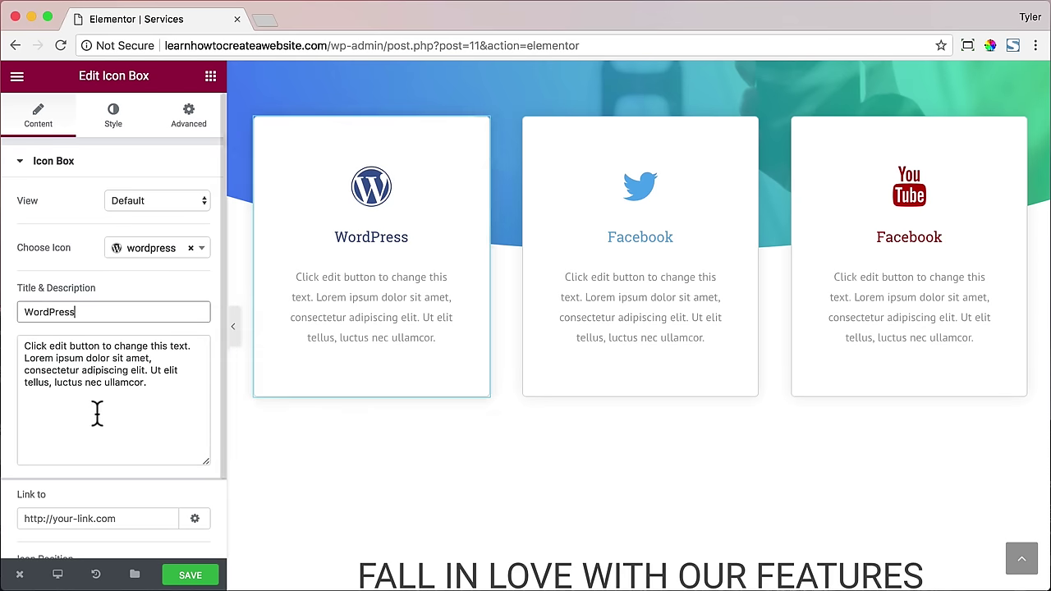
- Give the second card a paint-brush icon and retitle it Design
left_click(639, 197)
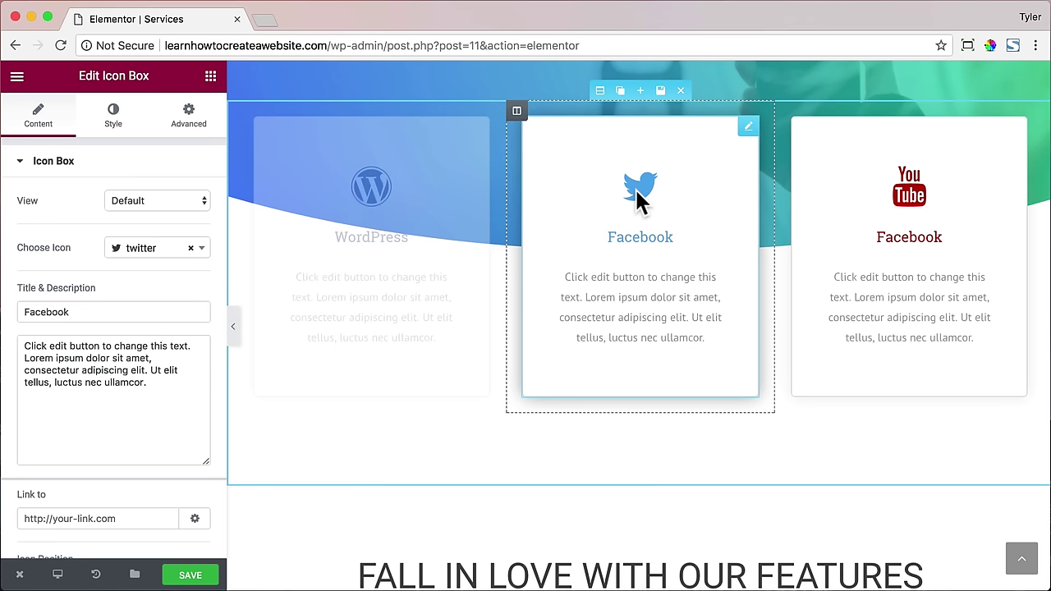
left_click(152, 248)
type("pain")
left_click(154, 297)
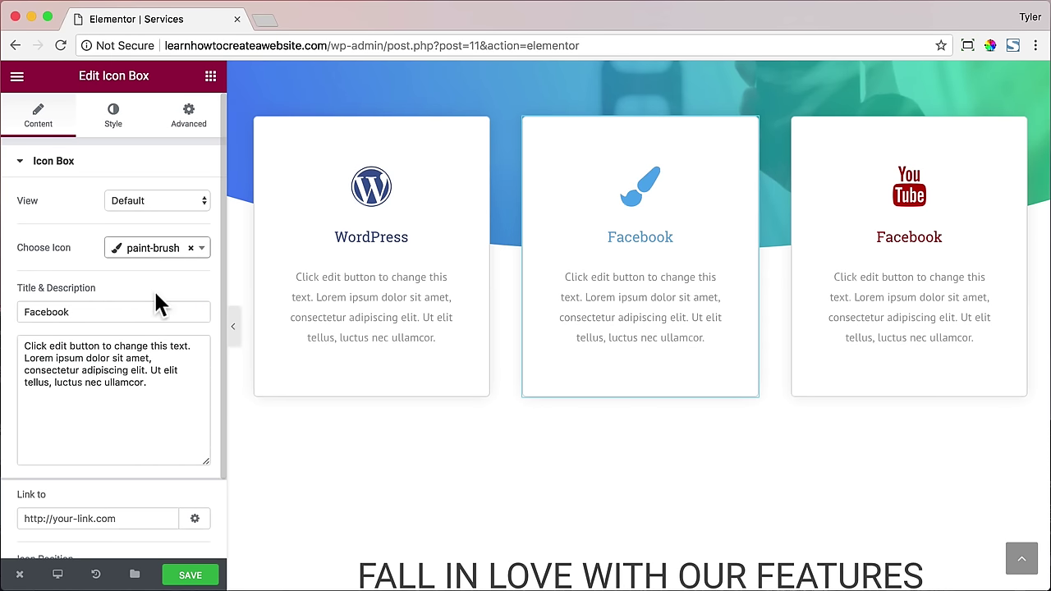
left_click_drag(107, 313, 5, 305)
type("Design")
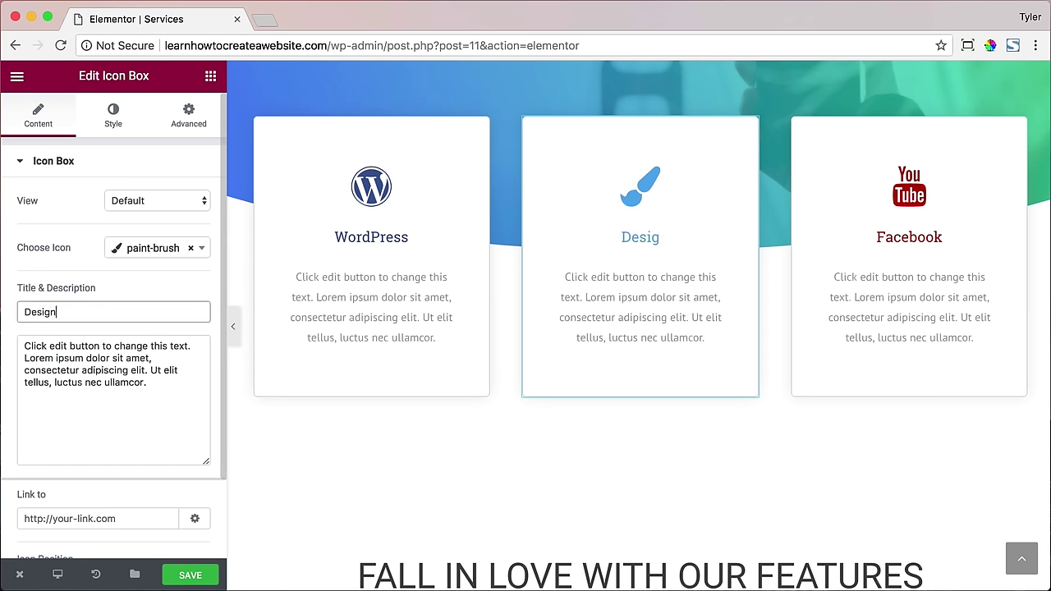
- Give the third card a pencil icon and retitle it Content
left_click(907, 194)
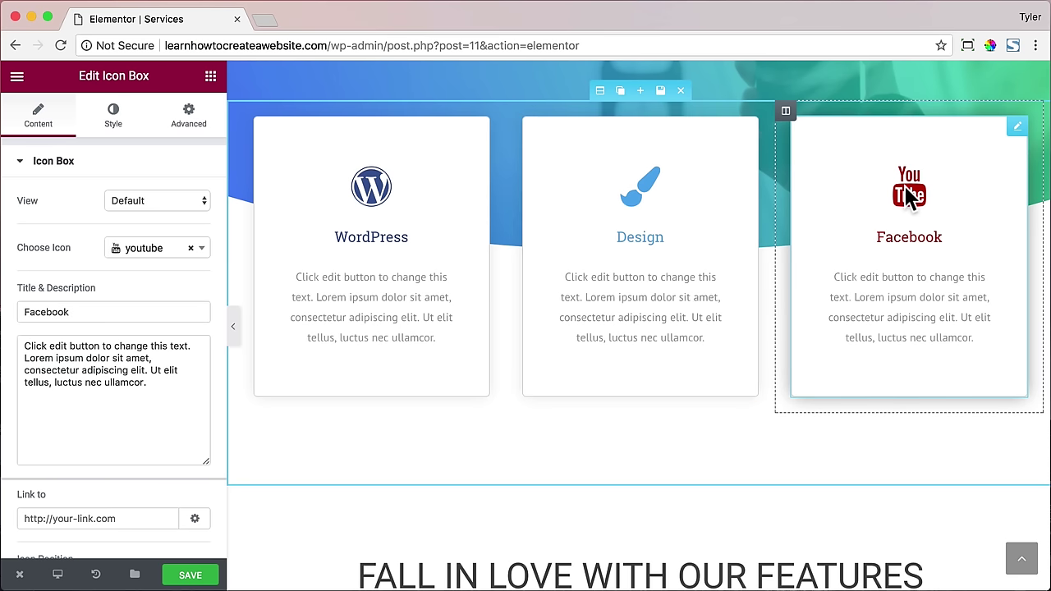
left_click(187, 249)
type("pencil")
key("Return")
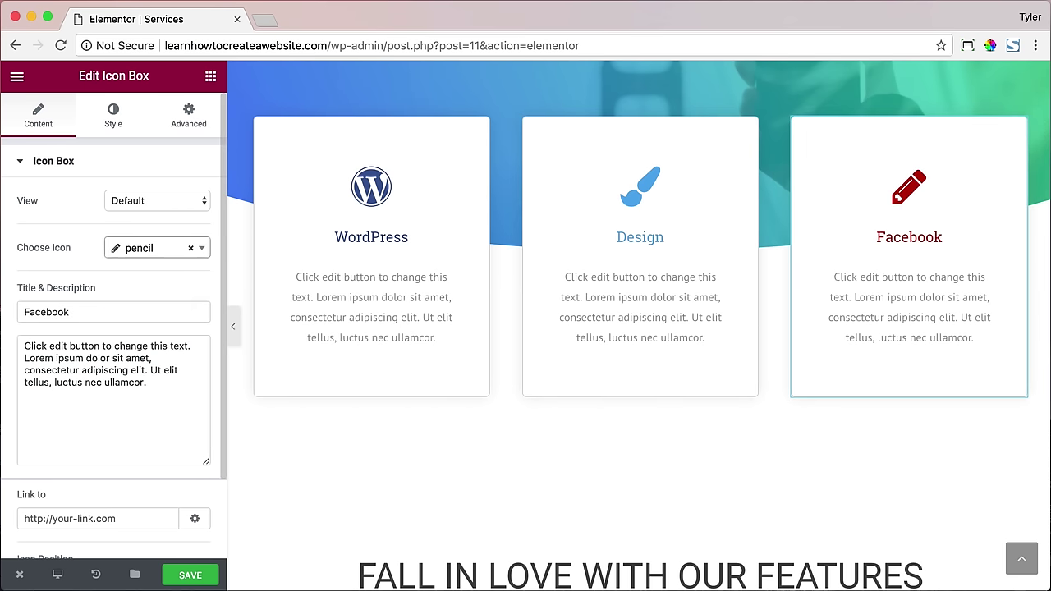
double_click(46, 312)
type("Content")
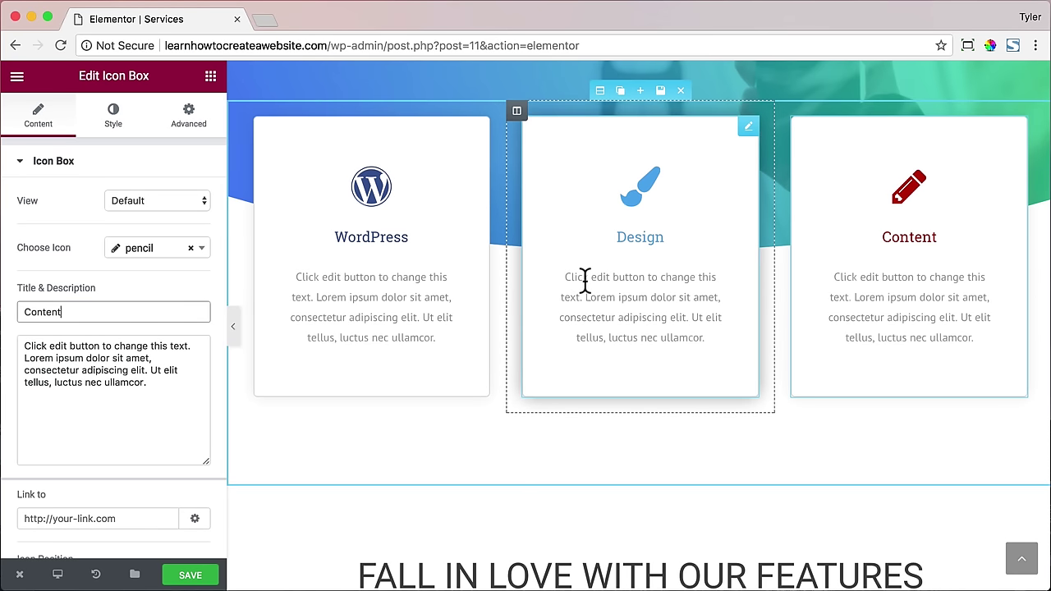
- Change the features heading to 'we're pretty good at these things too'
scroll(585, 275, "down", 5)
left_click(586, 206)
left_click_drag(586, 206, 148, 225)
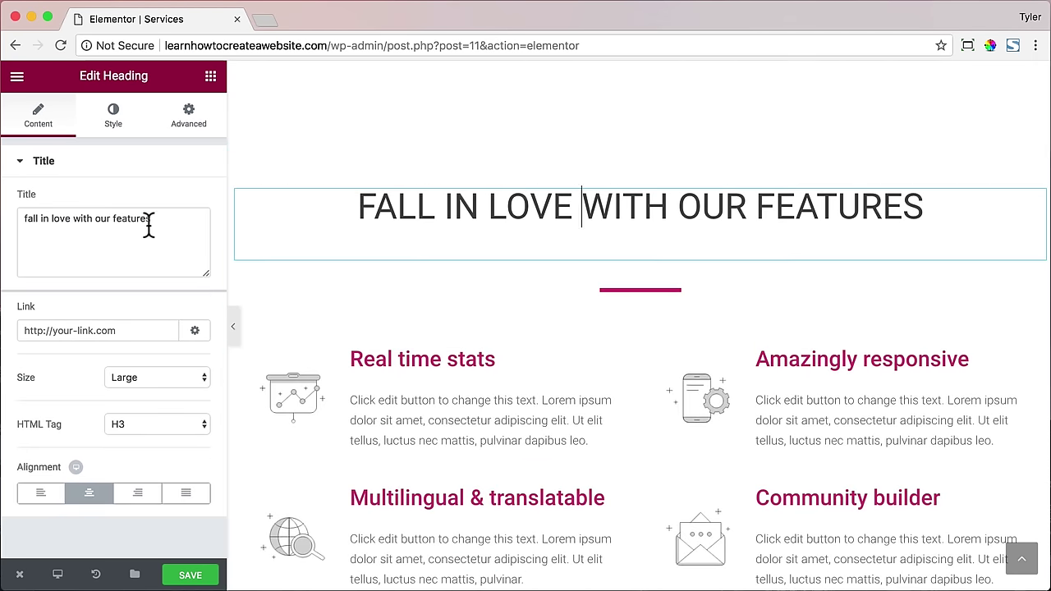
triple_click(150, 236)
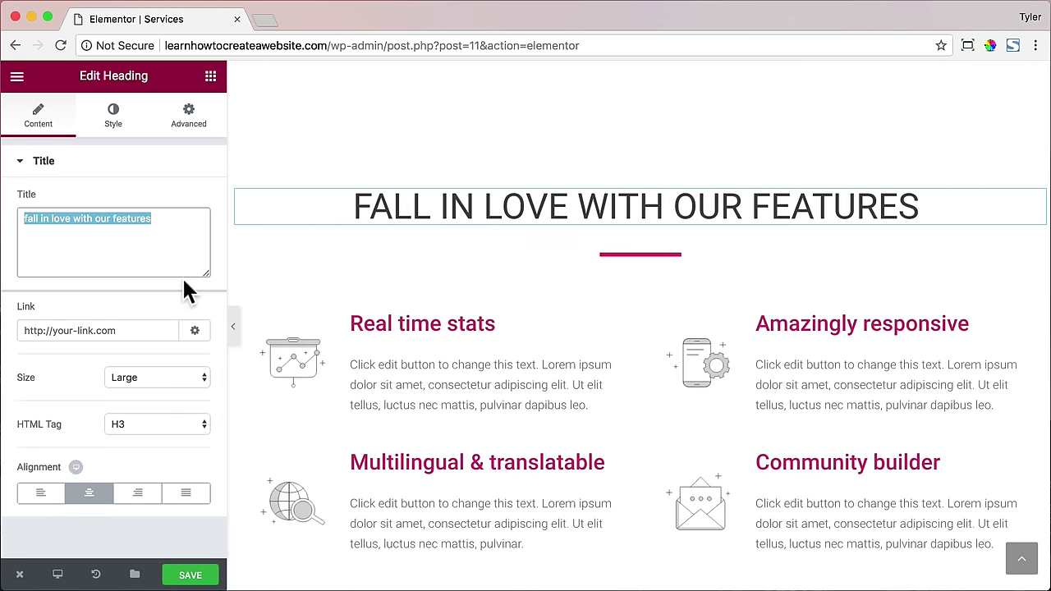
type("we're")
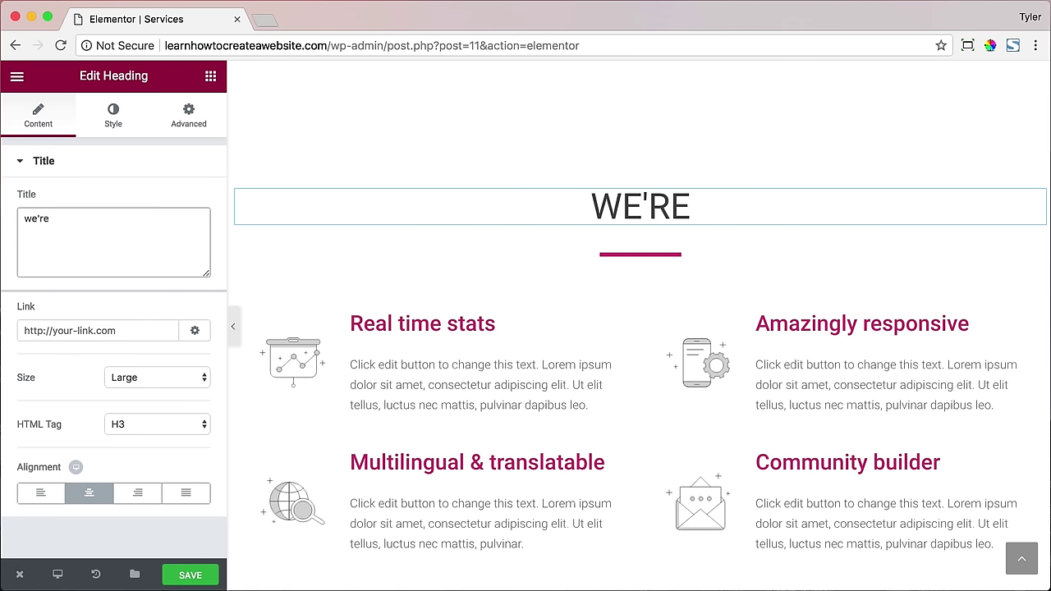
type(" pretty good at these things too")
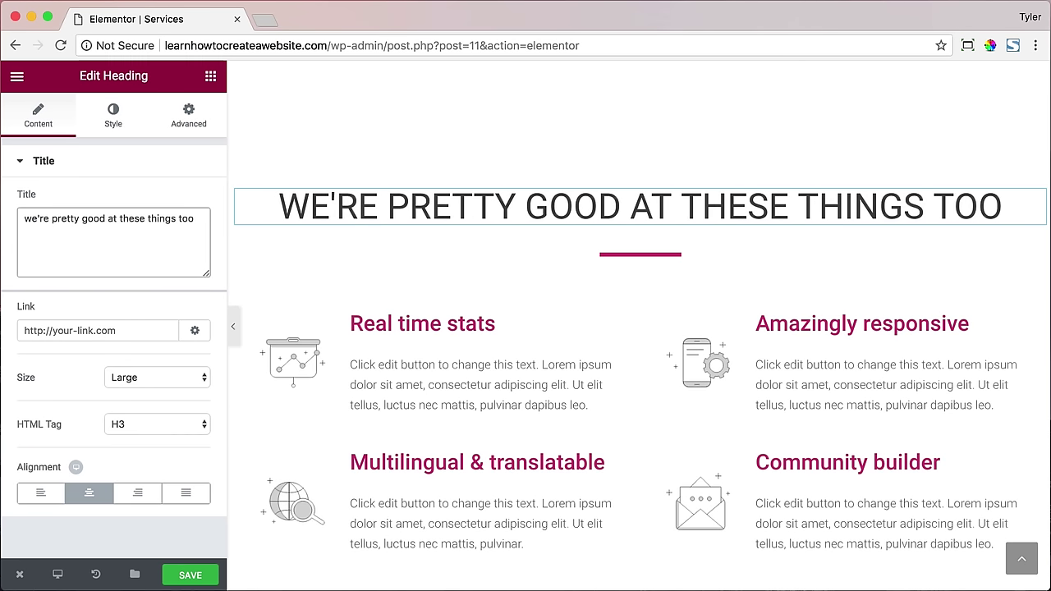
- Set the divider under the heading to green #61ce70
left_click(622, 254)
left_click(184, 313)
left_click_drag(63, 350, 64, 342)
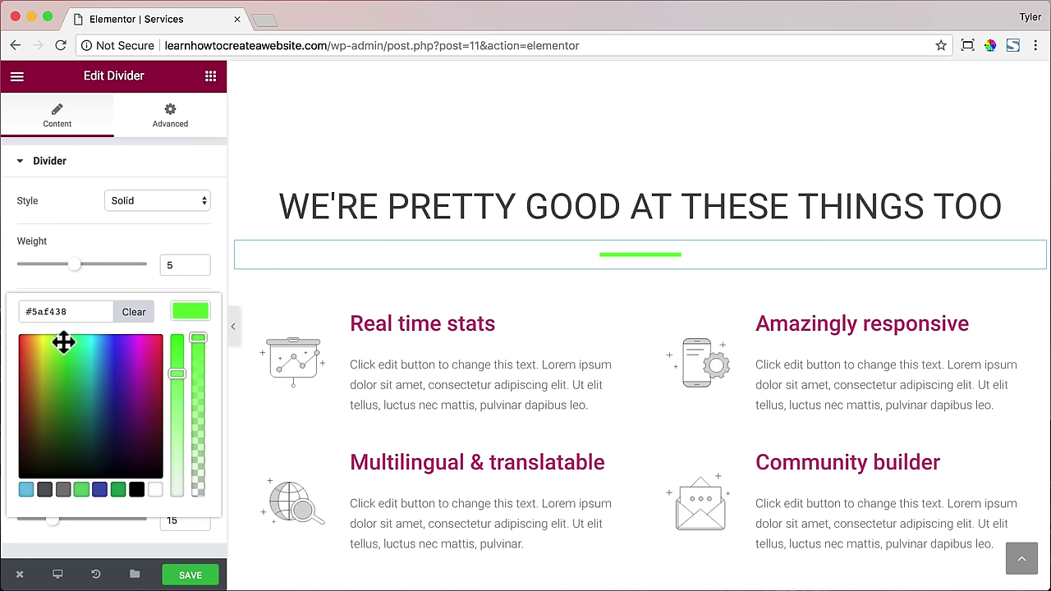
triple_click(49, 312)
type("#61")
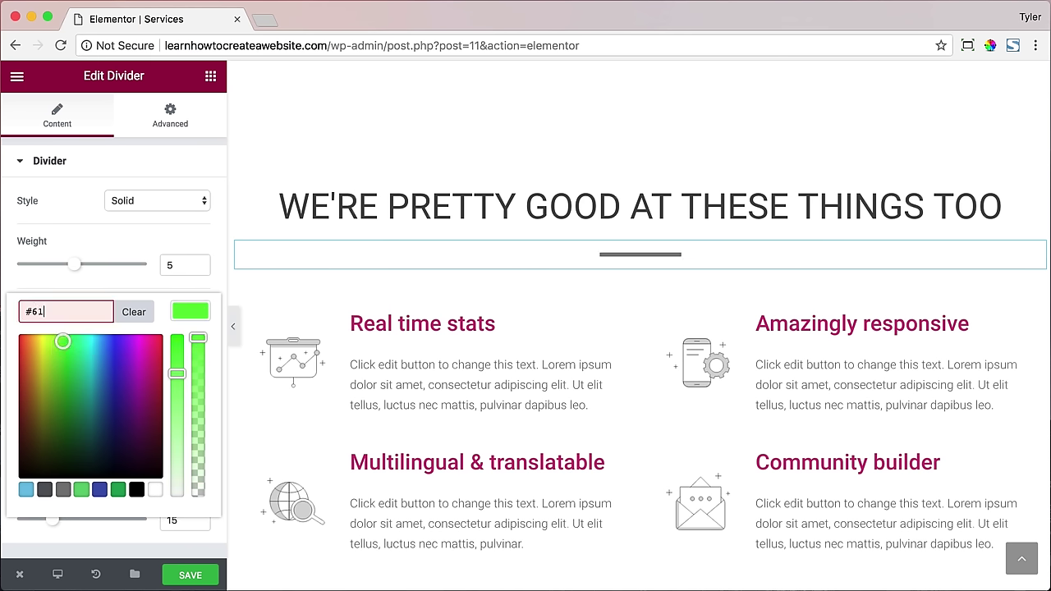
type("ce70")
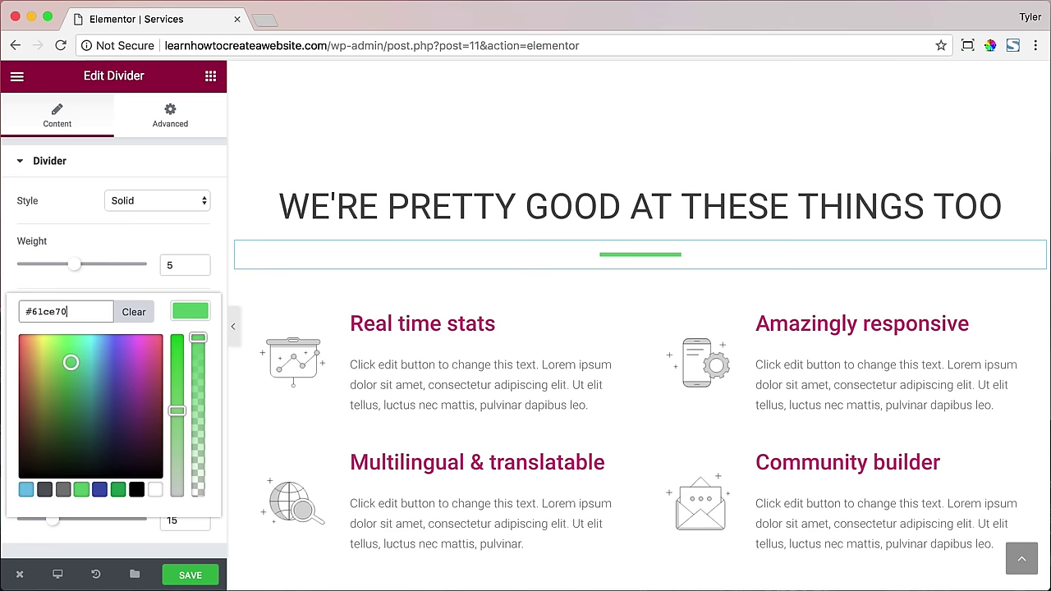
- Select the Real time stats feature box for editing
left_click(408, 322)
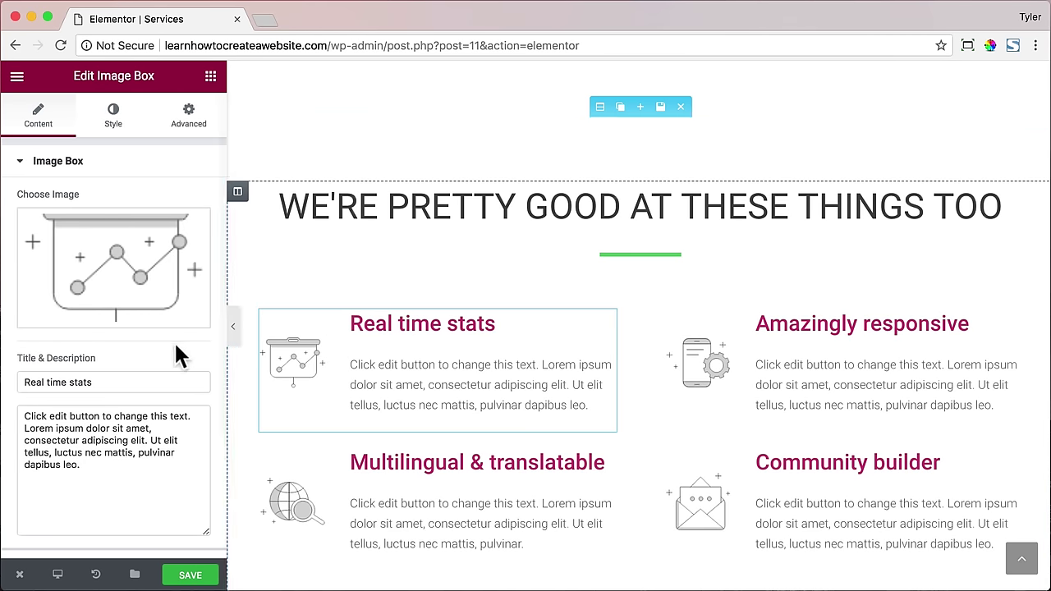
scroll(169, 345, "down", 3)
scroll(156, 312, "up", 3)
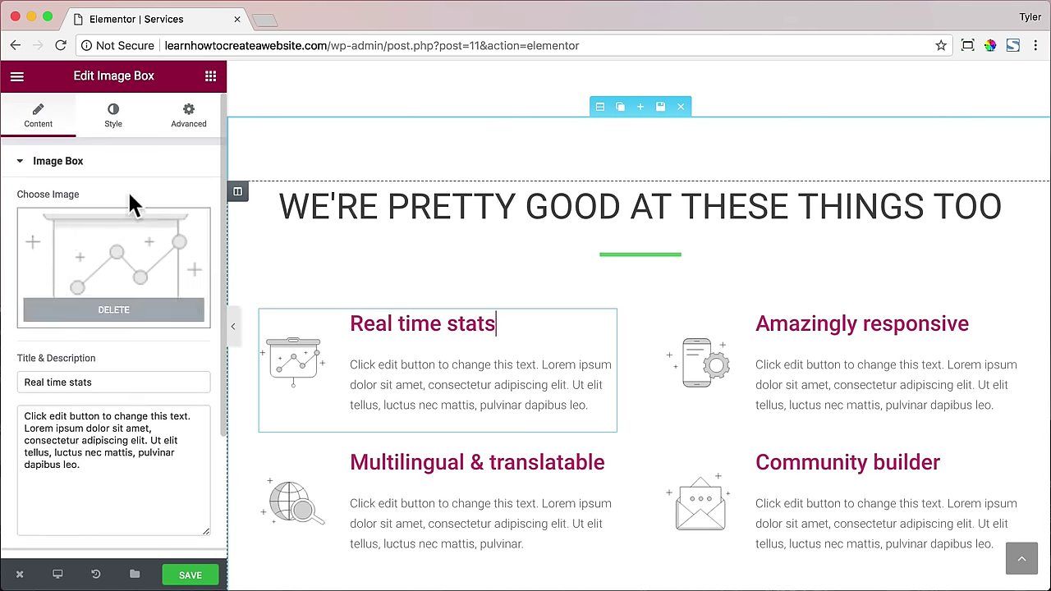
- Paste #61ce70 as the title colour of the Real time stats and Amazingly responsive boxes
left_click(115, 123)
left_click(121, 474)
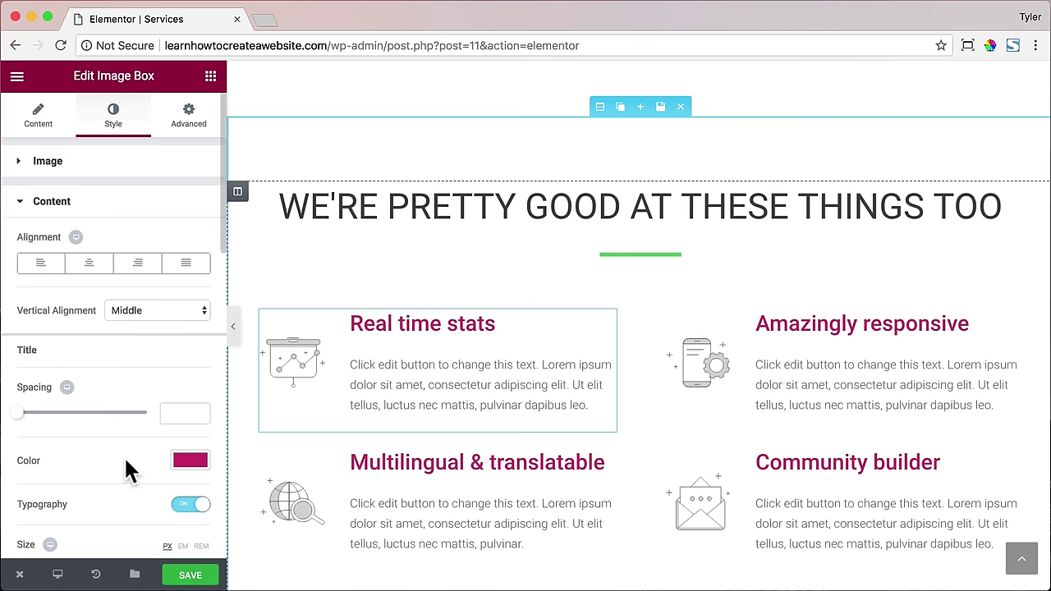
left_click(197, 466)
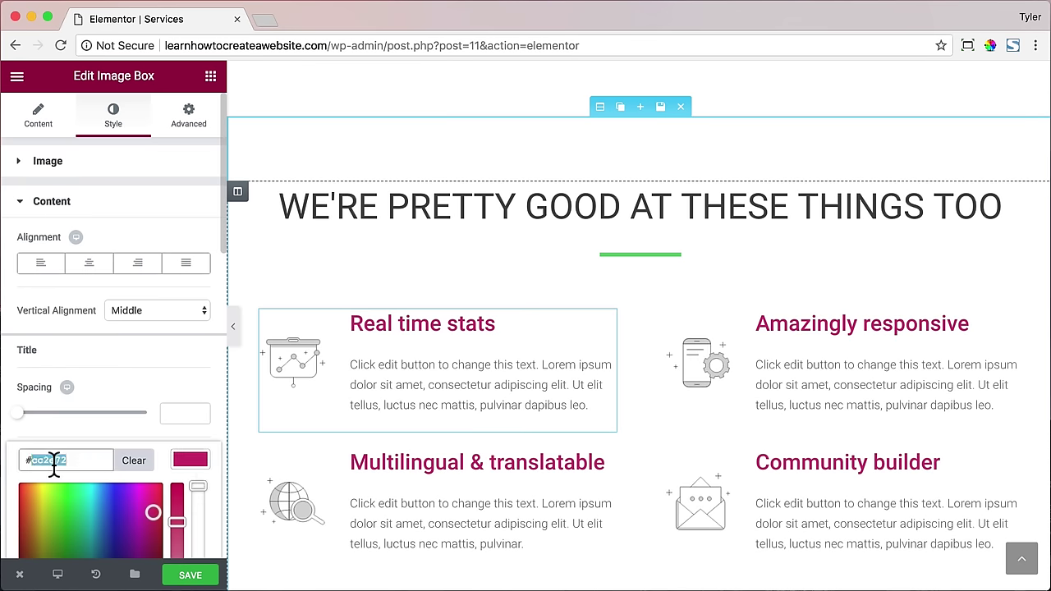
type("61ce70")
left_click(816, 331)
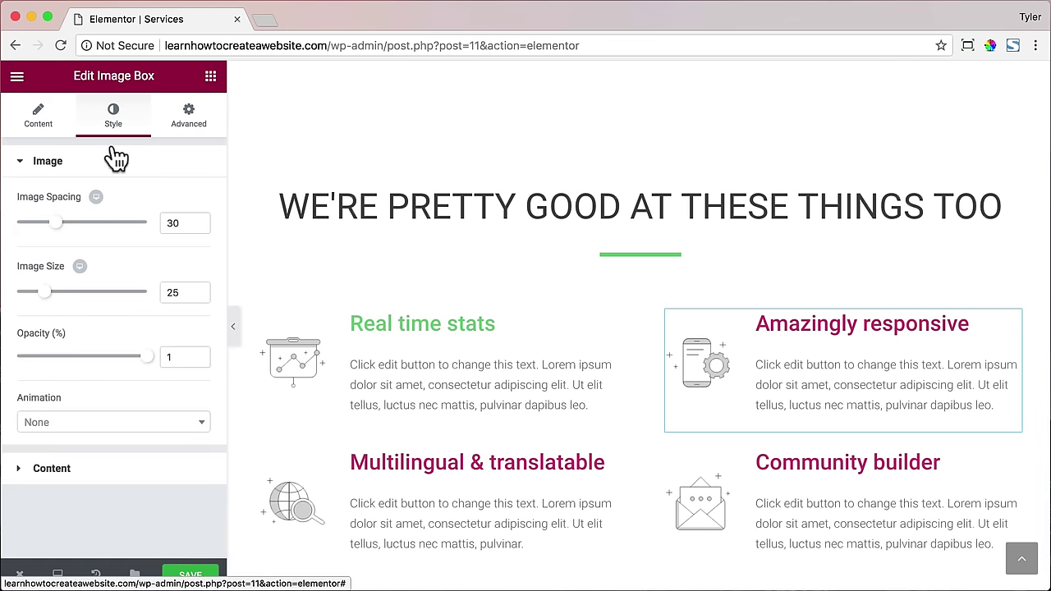
left_click(123, 468)
left_click(188, 460)
type("#61ce70")
scroll(504, 304, "down", 2)
left_click(504, 304)
- Apply #61ce70 to the Multilingual & translatable and Community builder titles
left_click(113, 115)
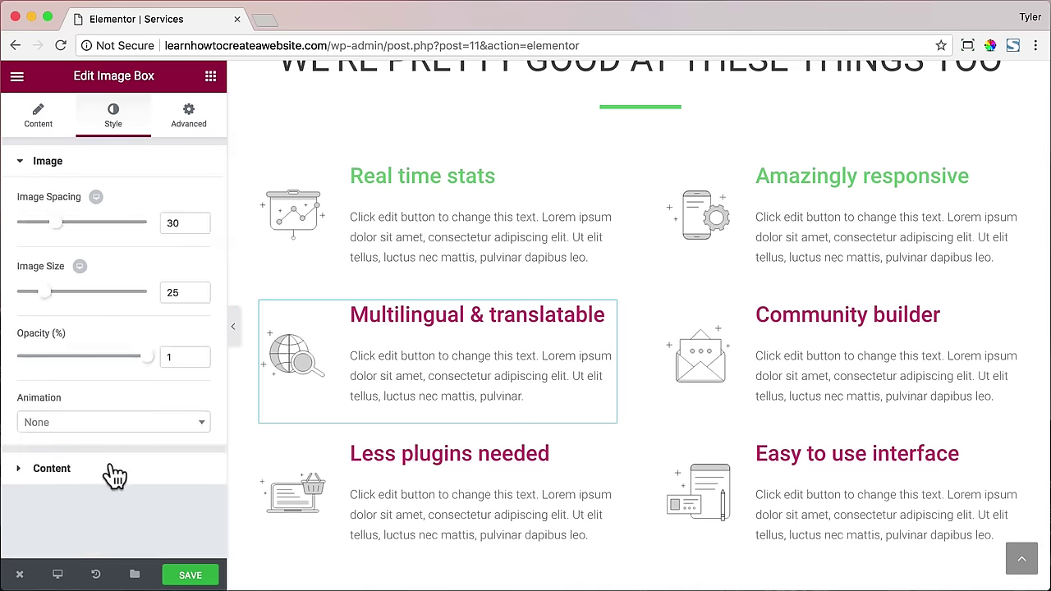
left_click(115, 470)
left_click(184, 462)
left_click(52, 462)
type("#61ce70")
left_click(810, 315)
left_click(113, 130)
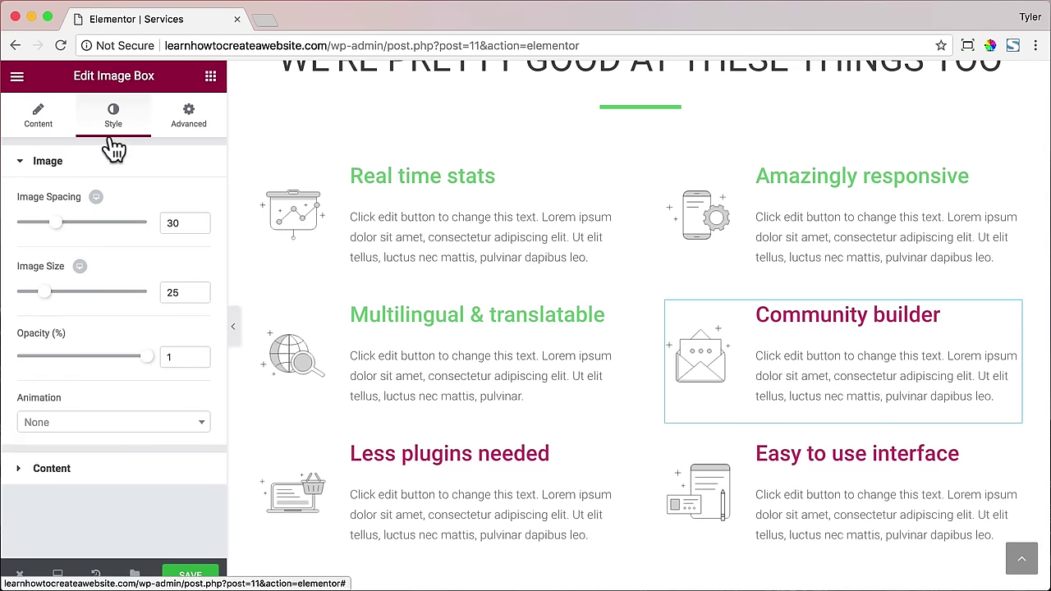
left_click(51, 467)
left_click(188, 422)
left_click(65, 406)
type("#61ce70")
- Make the Less plugins needed title green #61ce70
left_click(441, 454)
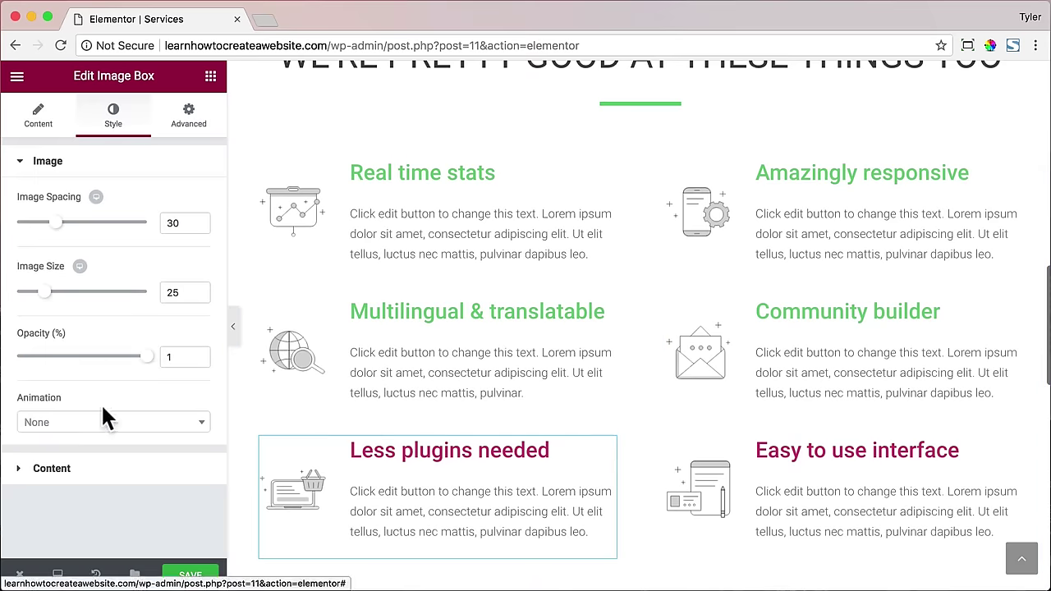
left_click(52, 468)
left_click(188, 459)
left_click(53, 392)
key("ctrl+v")
- Make the Easy to use interface title #61ce70, then show the We are almost ready section's Style settings
left_click(821, 451)
left_click(113, 115)
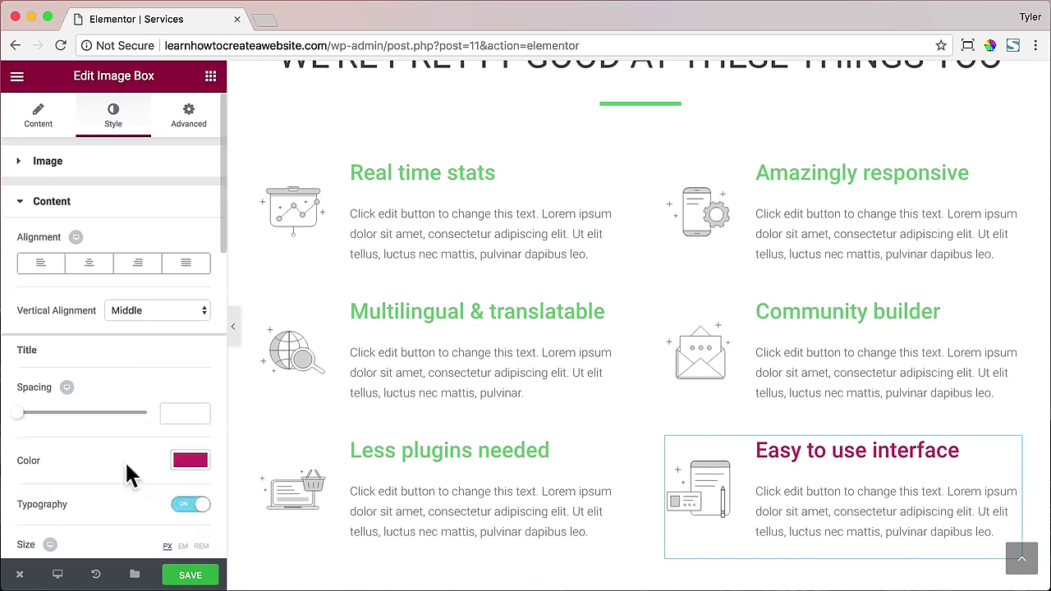
left_click(191, 459)
left_click(54, 460)
type("#61ce70")
scroll(549, 356, "down", 7)
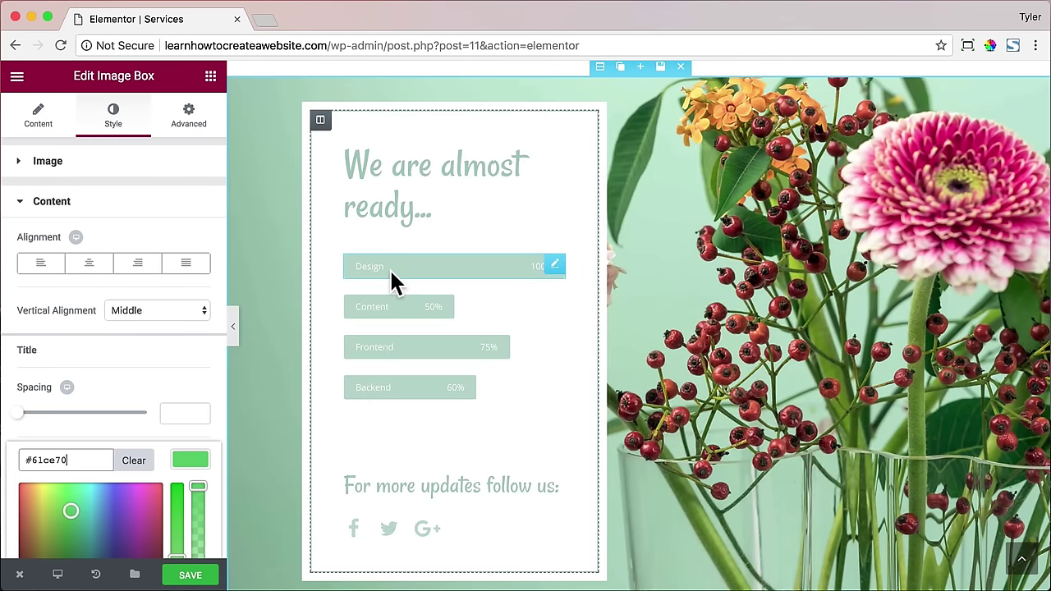
left_click(599, 70)
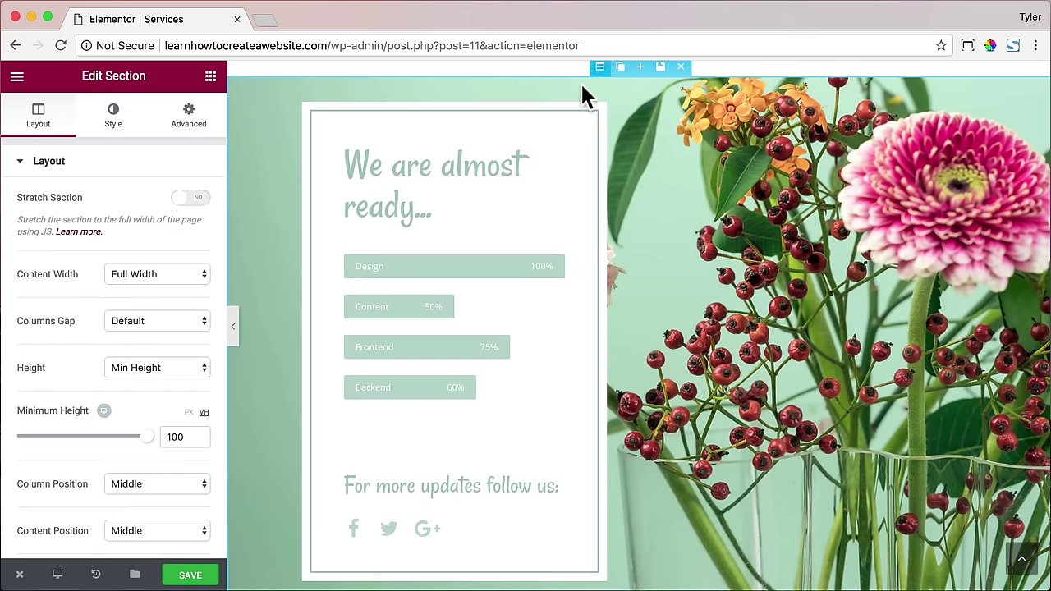
left_click(117, 127)
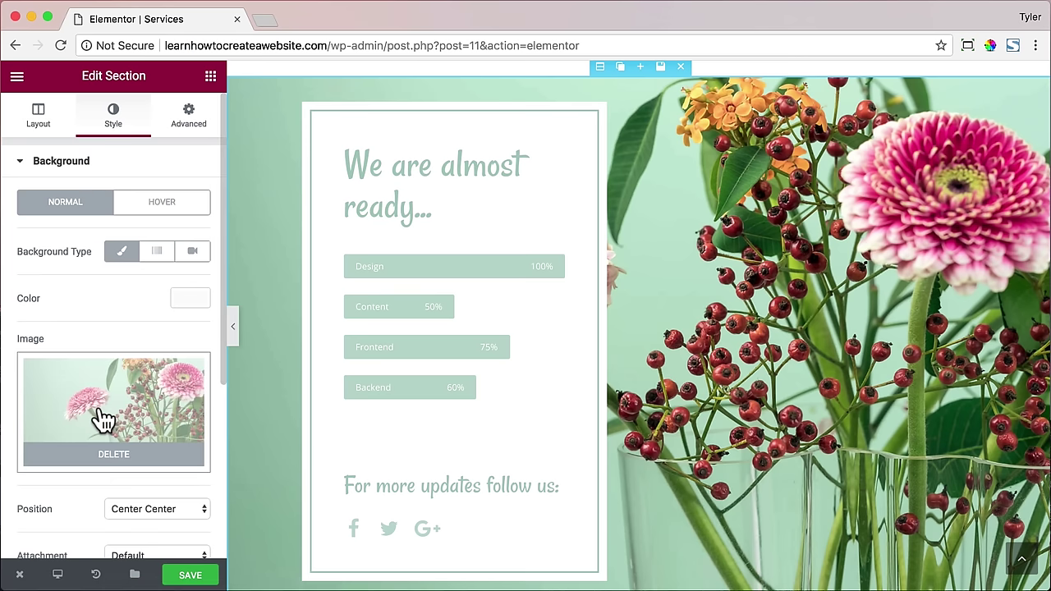
- Open Pixabay in a new tab and search for interior design images
left_click(261, 19)
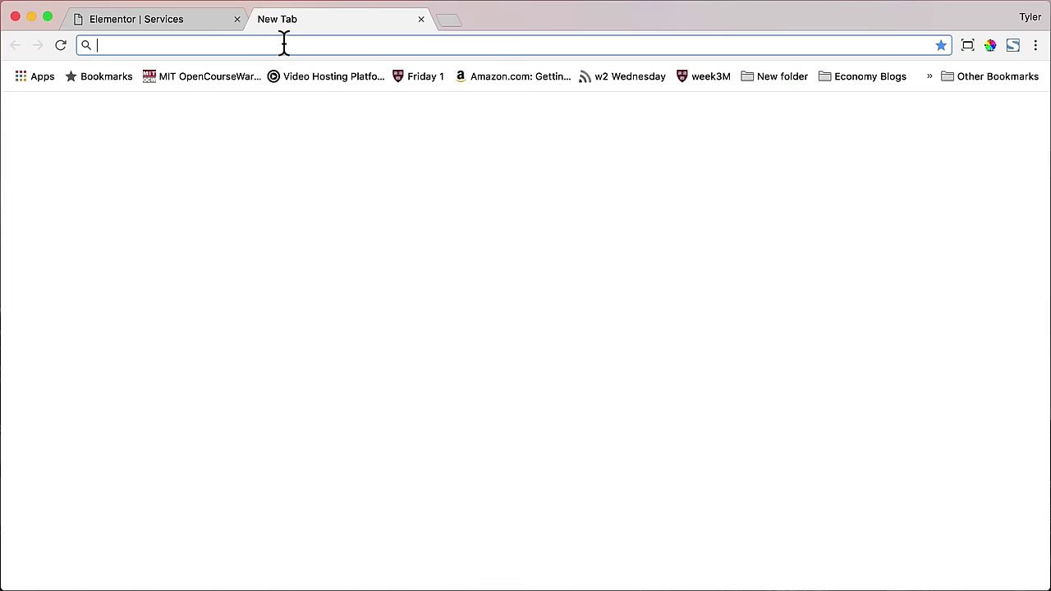
type("pixa")
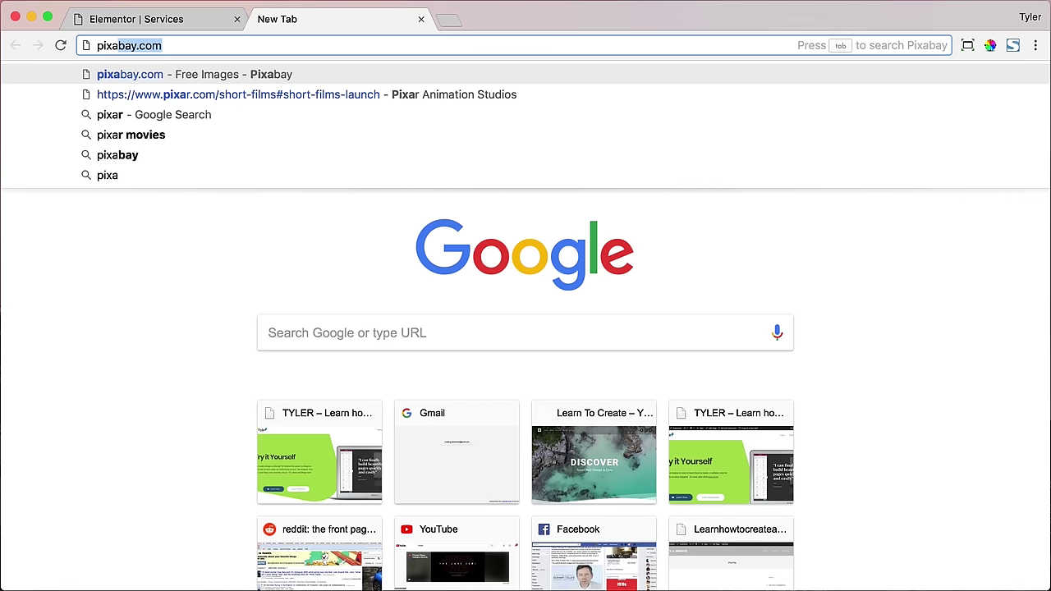
type("bay.com")
key("Return")
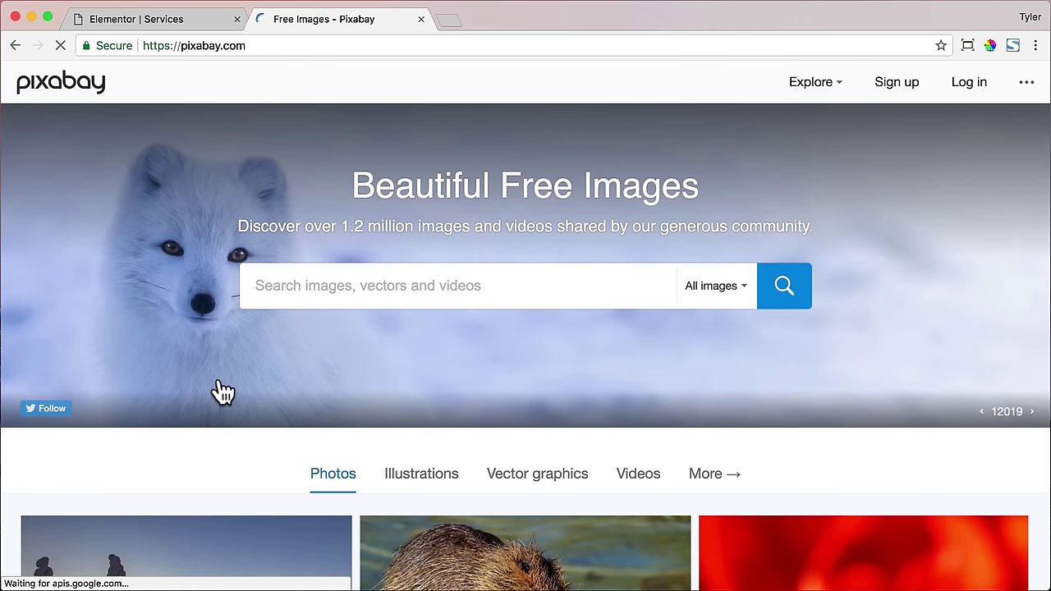
type("interior")
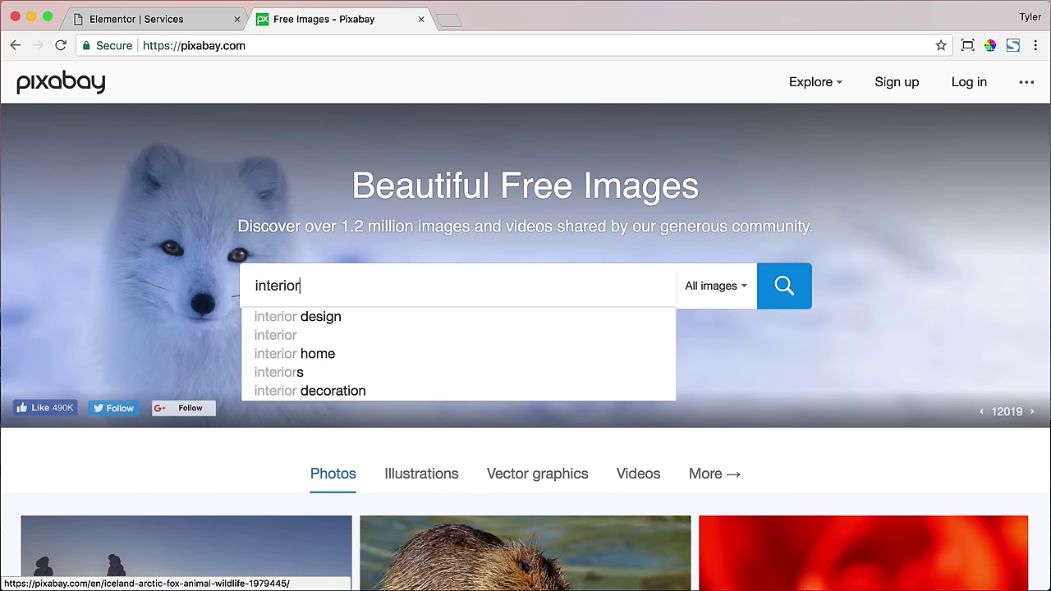
key("Down")
key("Return")
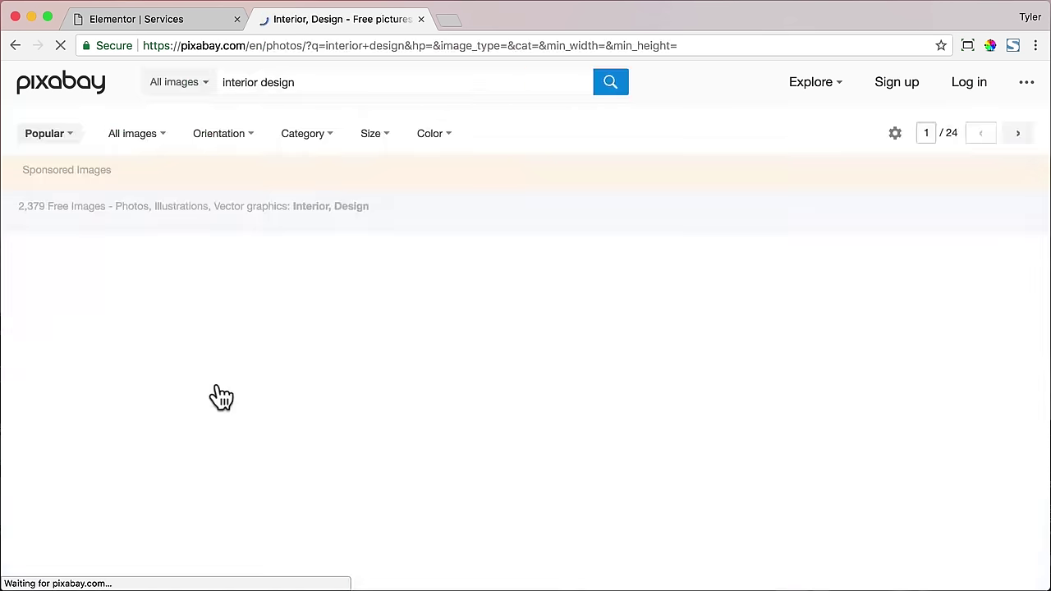
- Open the office interior photo and download it at 1280×720
scroll(472, 343, "down", 5)
scroll(472, 343, "down", 15)
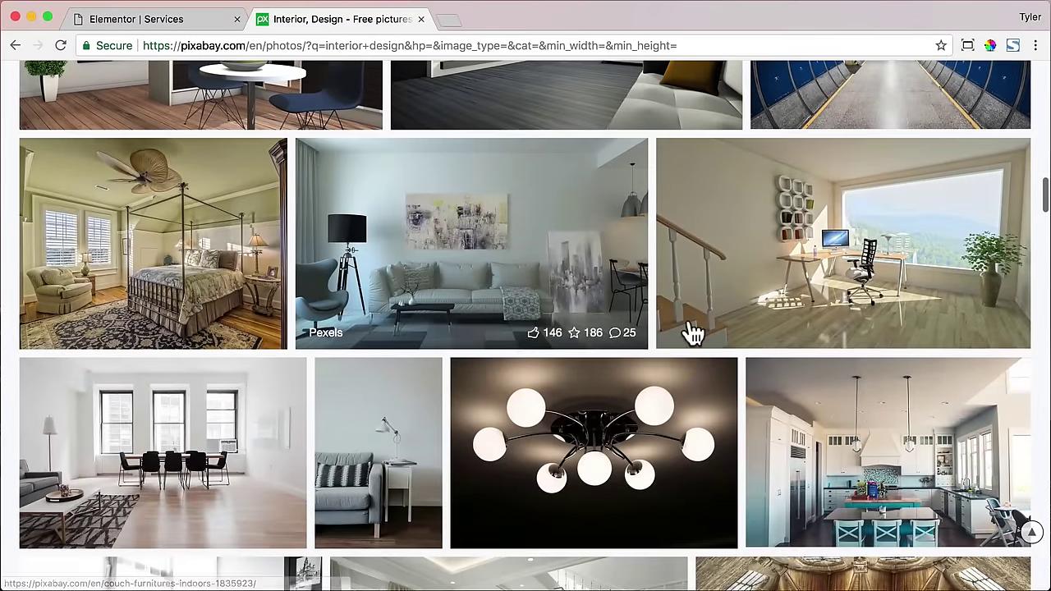
left_click(890, 250)
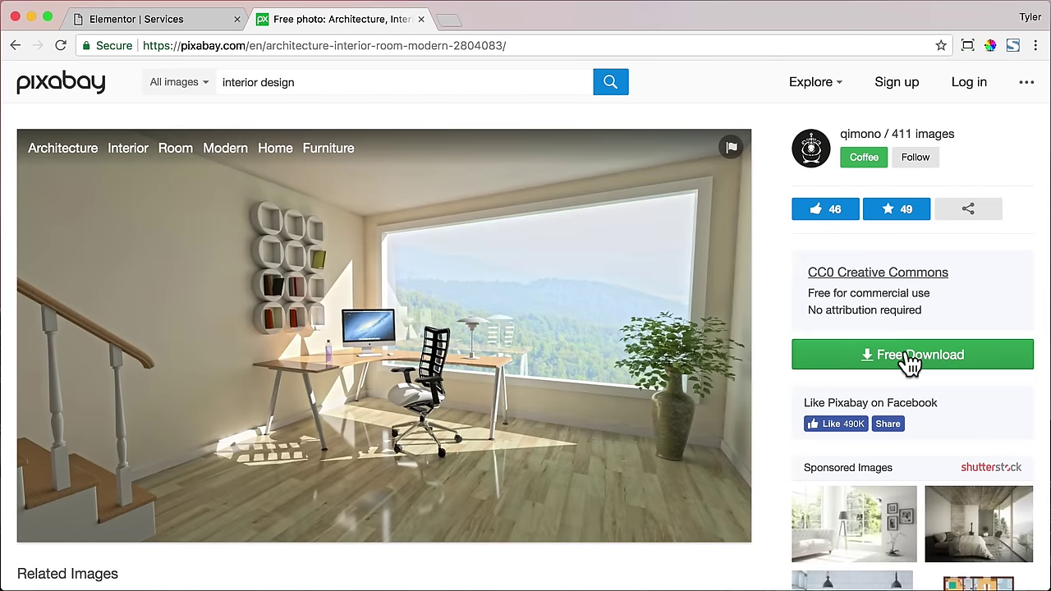
left_click(909, 356)
left_click(813, 450)
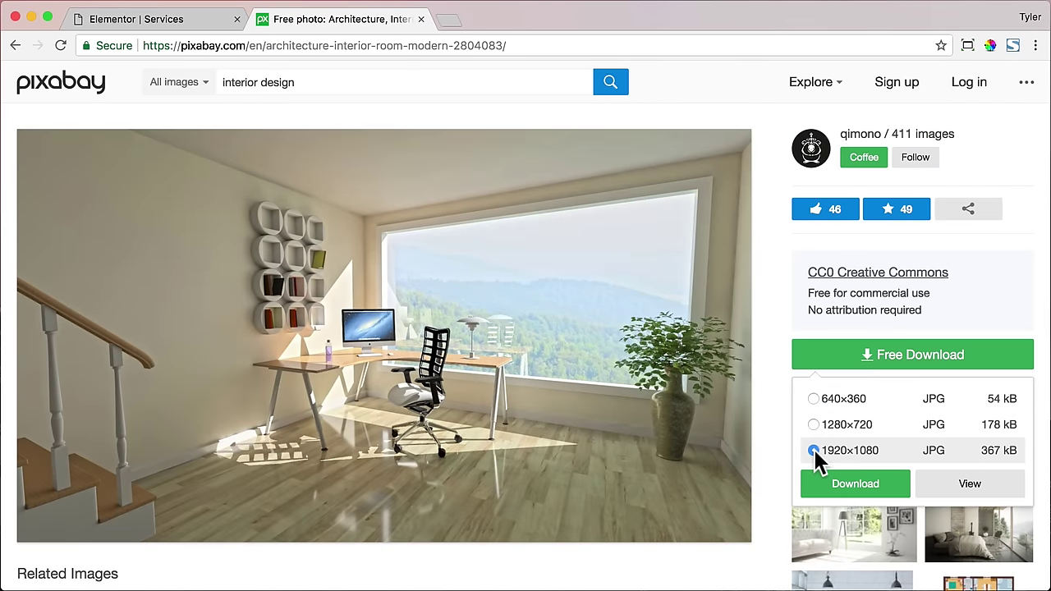
left_click(857, 489)
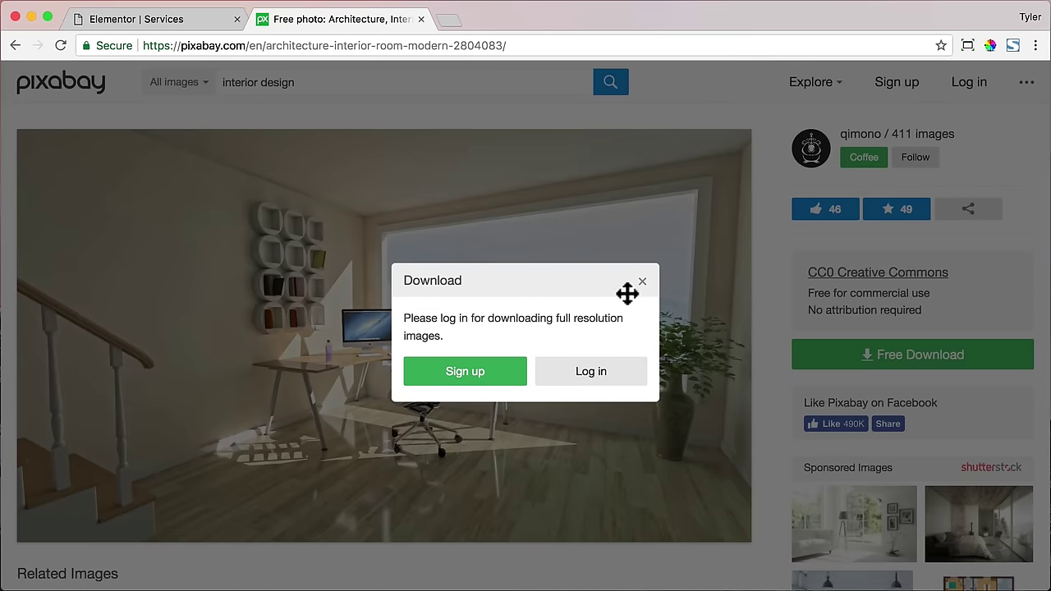
left_click(642, 281)
left_click(898, 360)
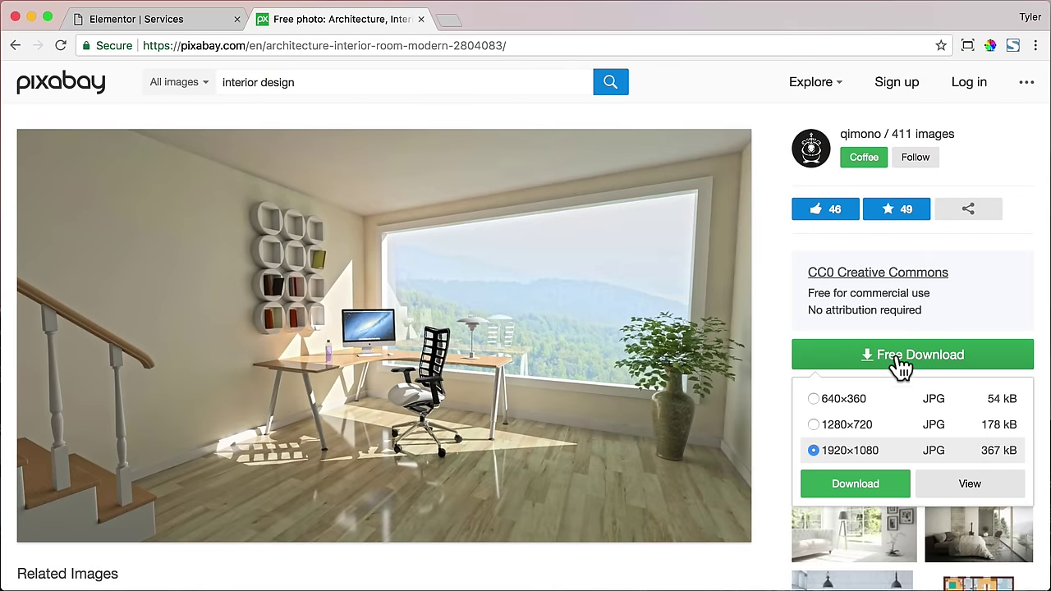
left_click(838, 425)
left_click(845, 484)
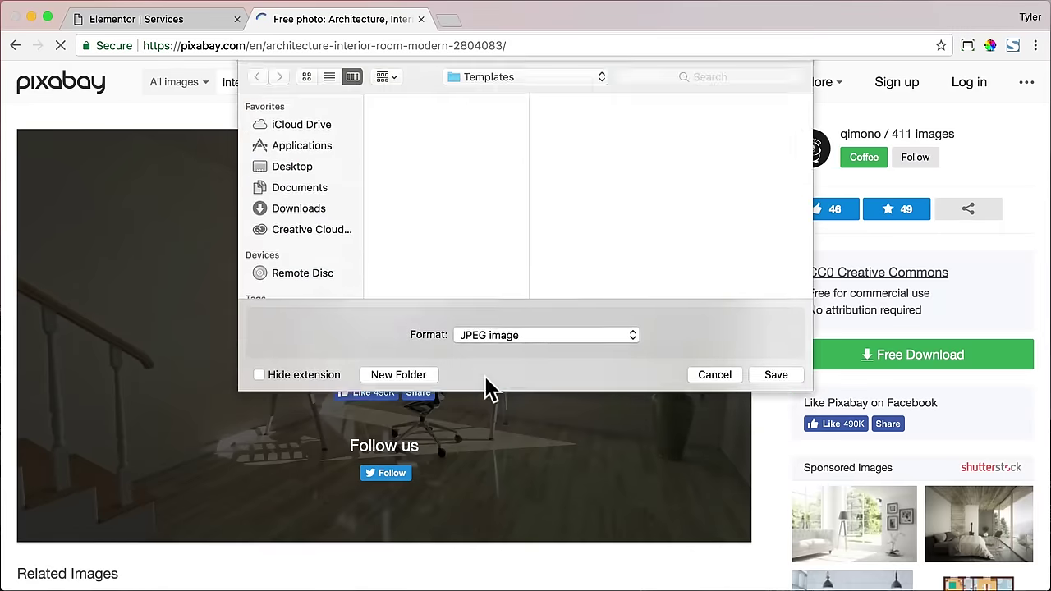
- Save the image to the Desktop and close the Pixabay tab
left_click(507, 153)
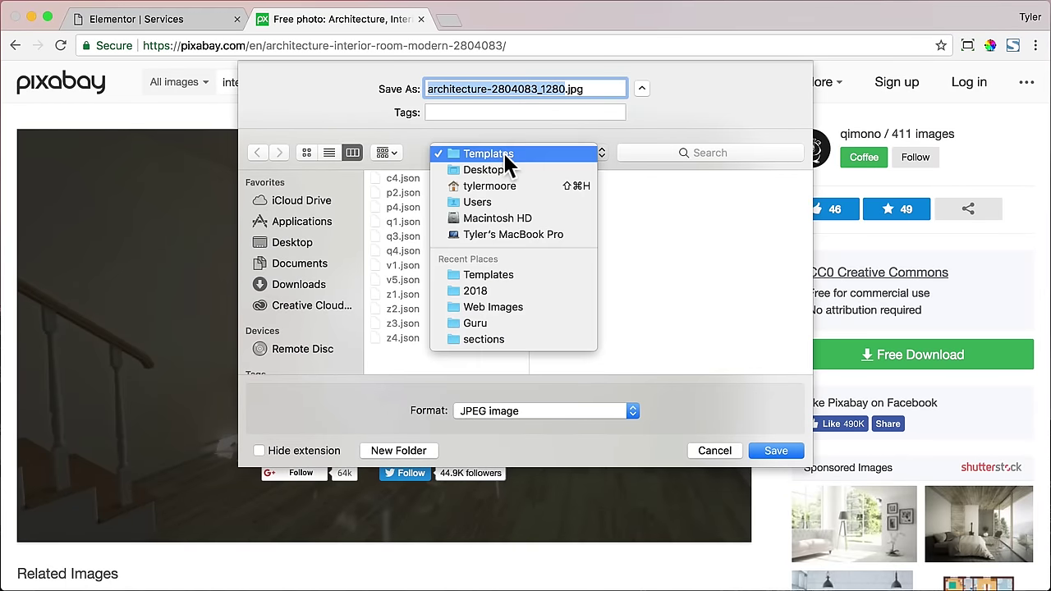
left_click(489, 171)
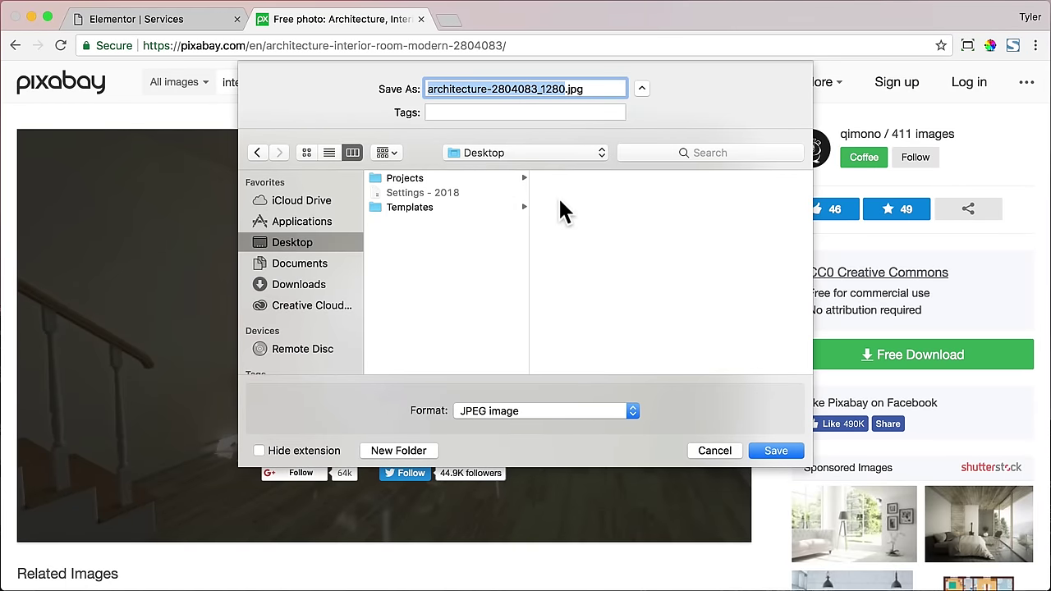
type("desk")
key("Return")
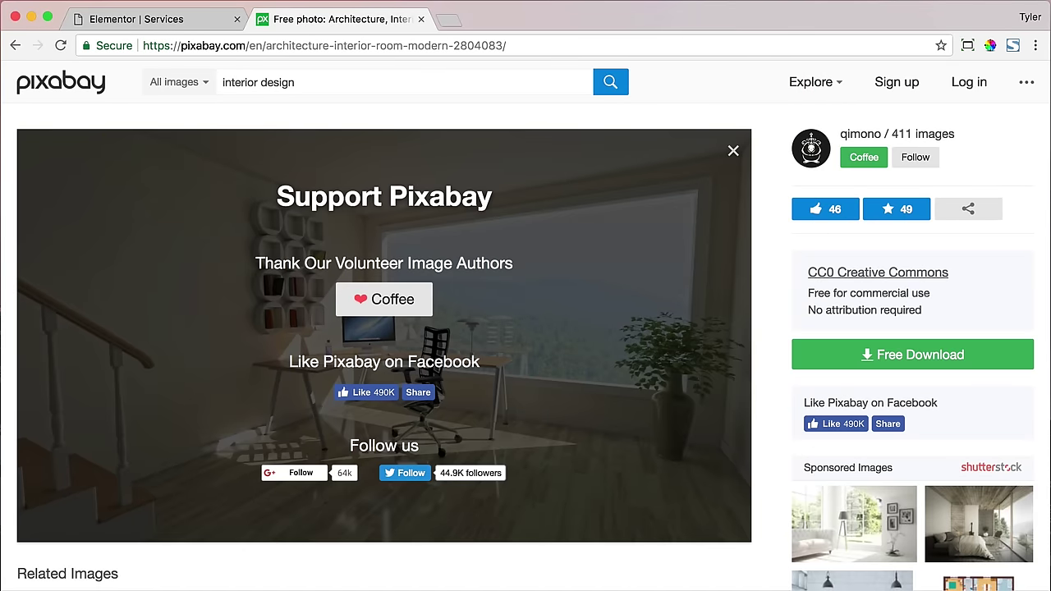
left_click(421, 19)
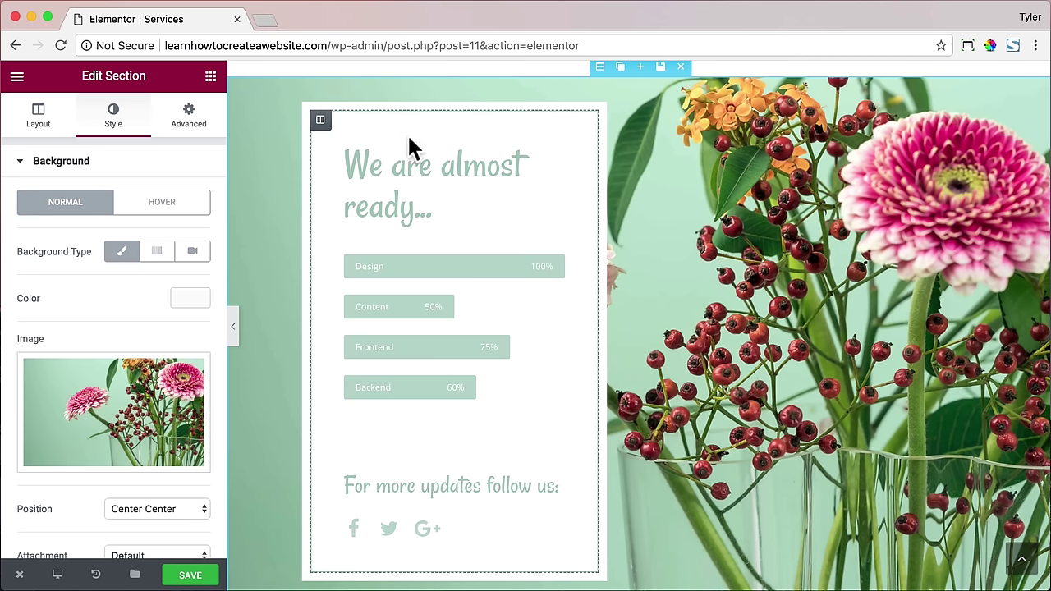
- Swap the flower background for design.jpg, uploaded from the Desktop and inserted as background
left_click(127, 461)
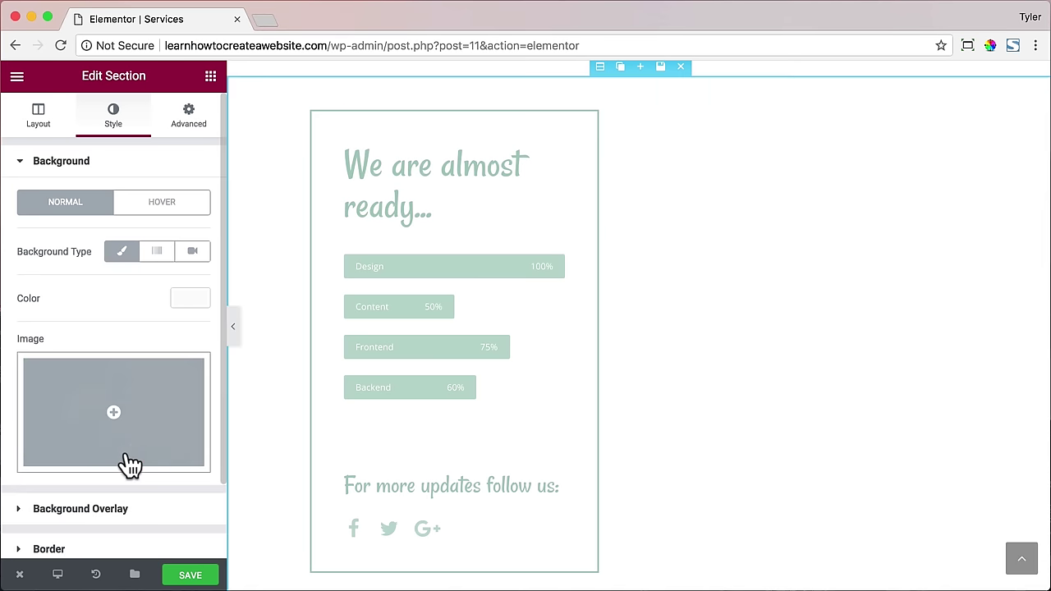
left_click(141, 422)
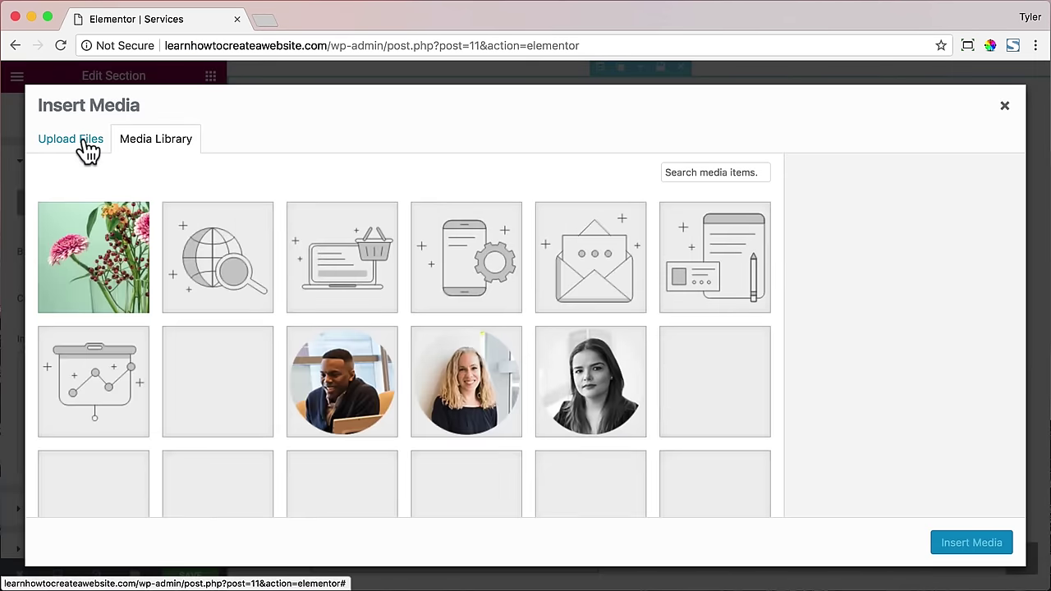
left_click(86, 145)
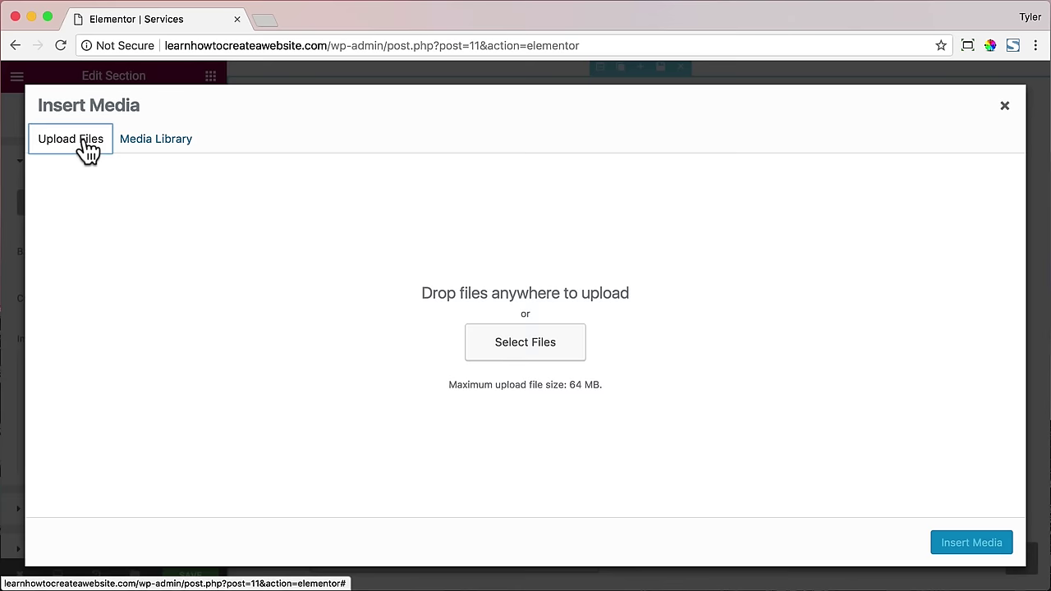
left_click(534, 345)
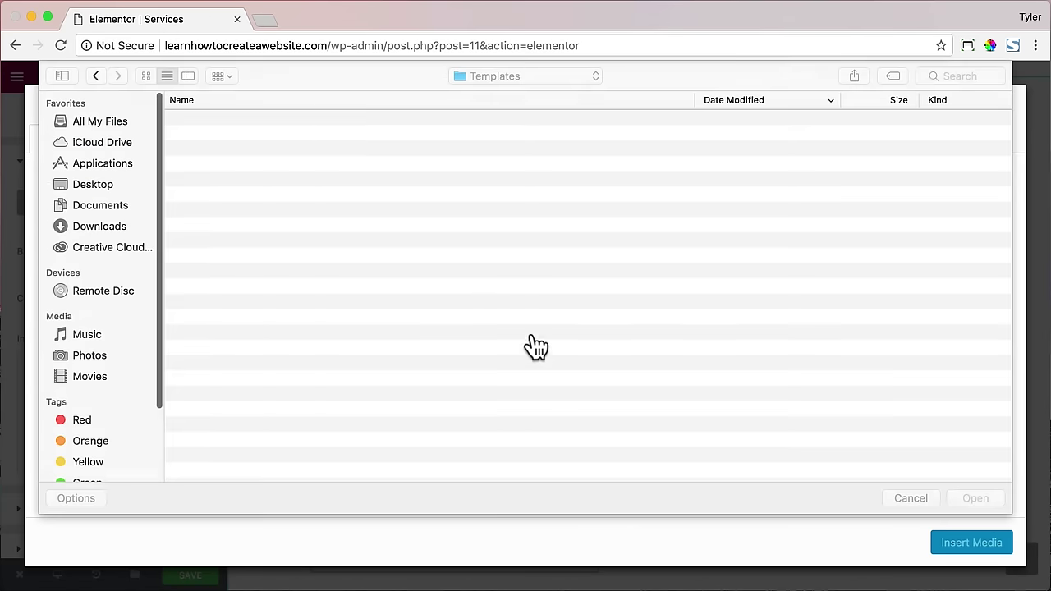
left_click(94, 184)
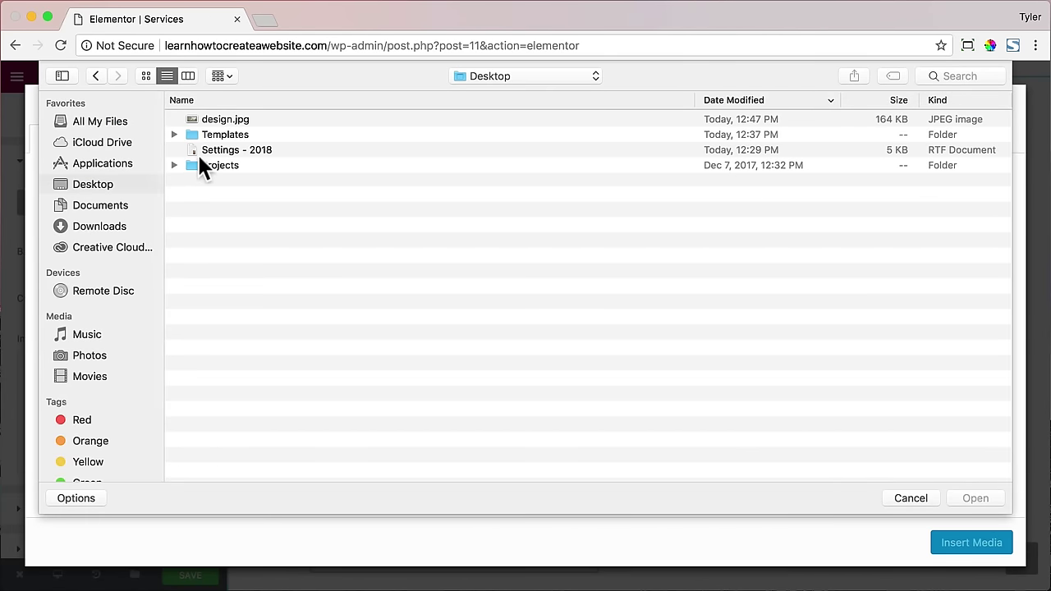
left_click(238, 121)
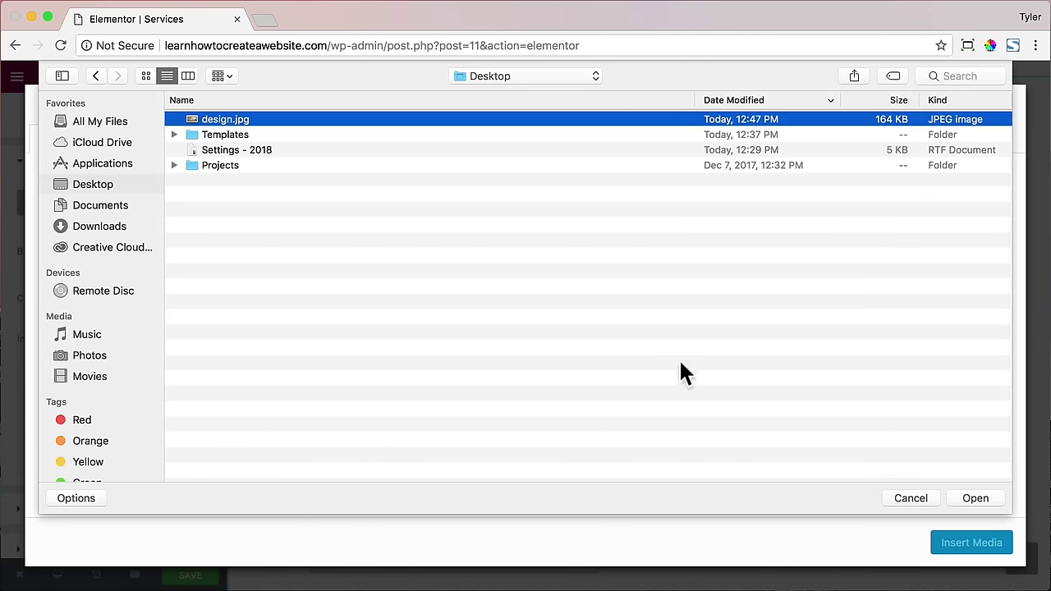
left_click(984, 499)
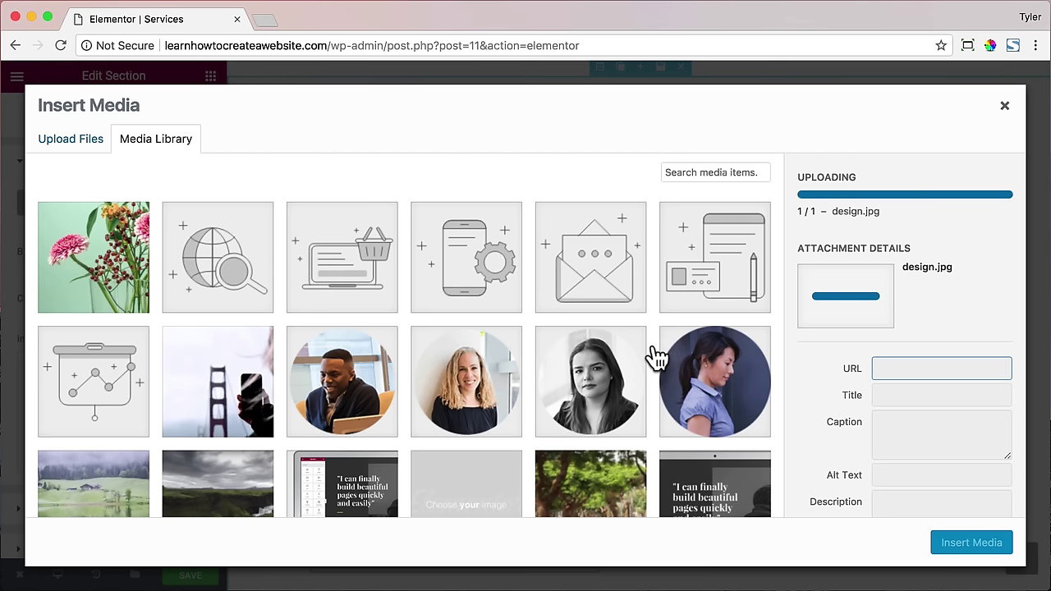
left_click(955, 550)
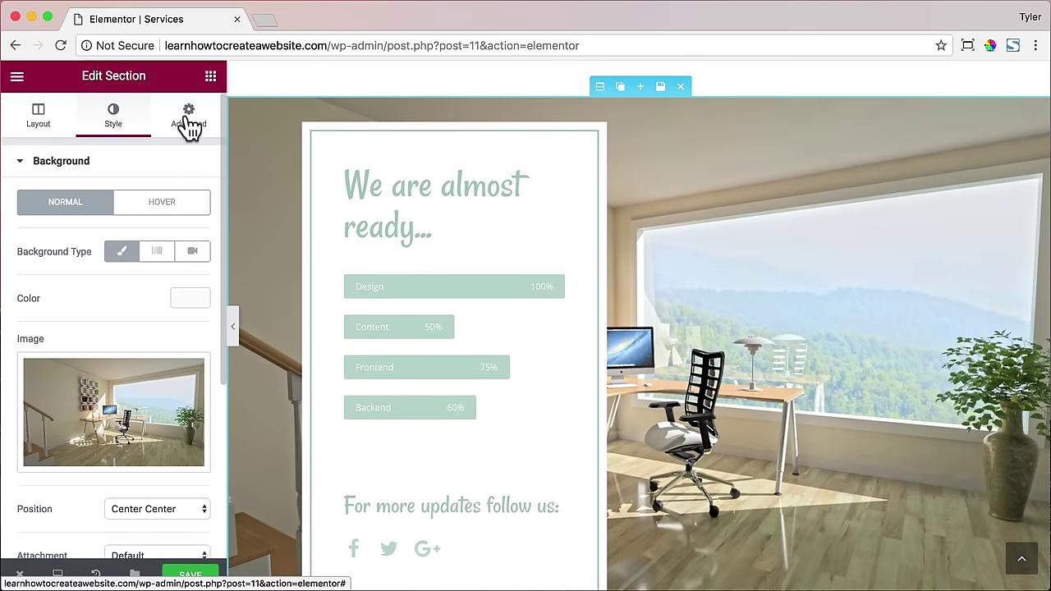
left_click(192, 127)
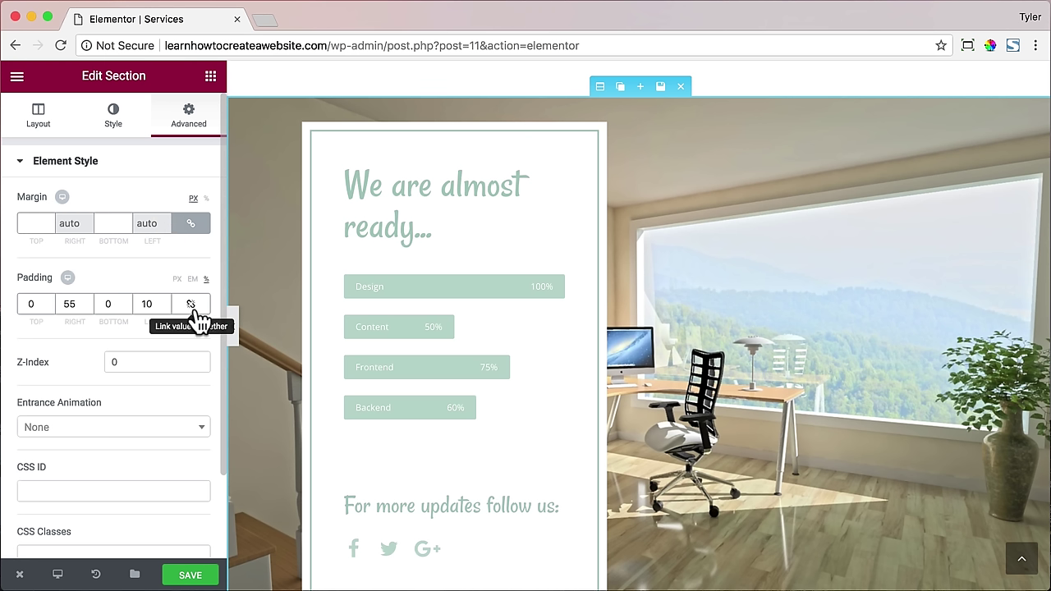
left_click(31, 303)
type("46")
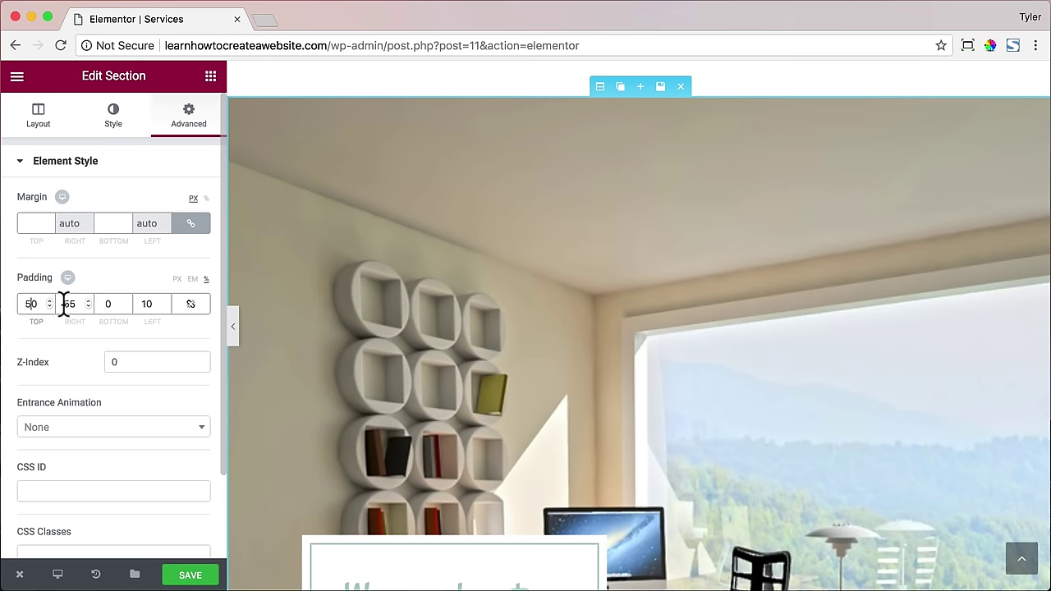
key("Down")
key("Down")
key("Down")
key("Down")
key("Down")
key("Down")
key("Down")
key("Down")
key("Down")
key("Down")
key("Down")
key("Down")
key("Down")
key("Down")
key("Down")
key("Down")
key("Down")
key("Down")
key("Down")
key("Down")
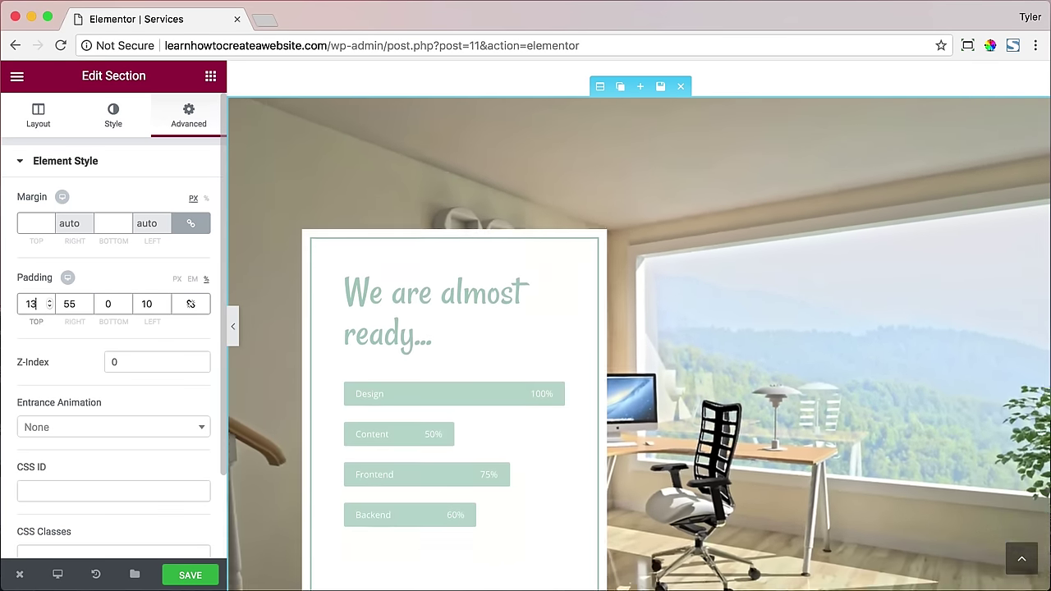
left_click(107, 304)
type("4")
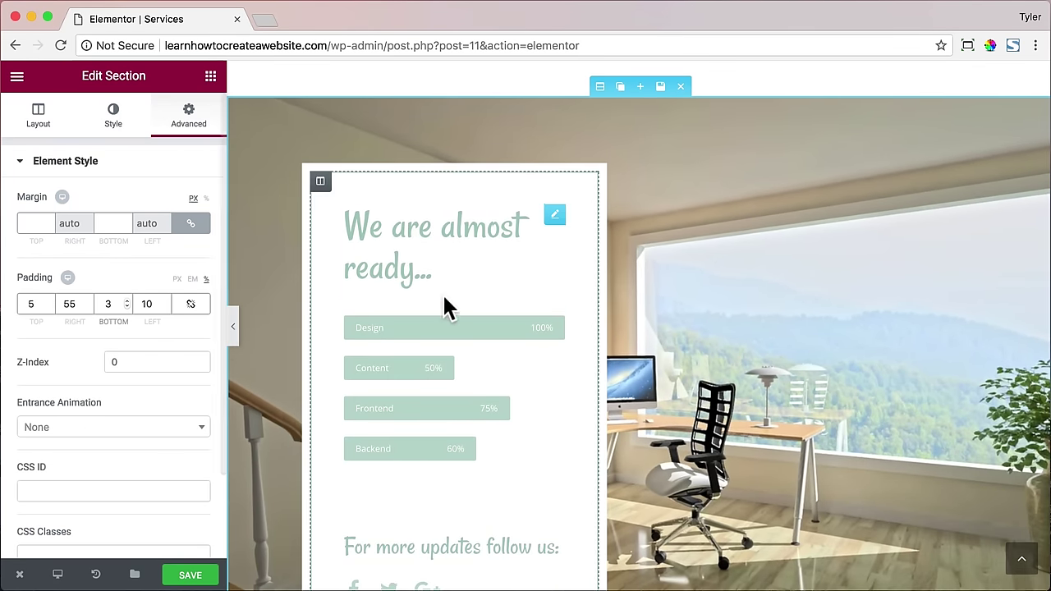
scroll(418, 298, "down", 2)
double_click(39, 304)
type("3")
double_click(107, 304)
type("3")
scroll(427, 294, "up", 2)
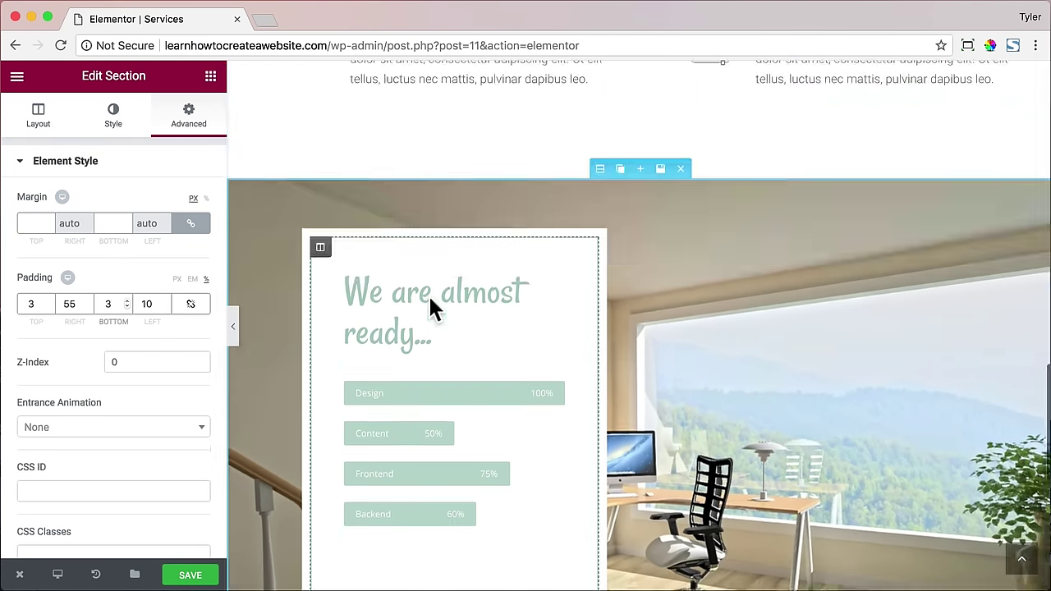
scroll(421, 291, "down", 2)
scroll(444, 274, "up", 2)
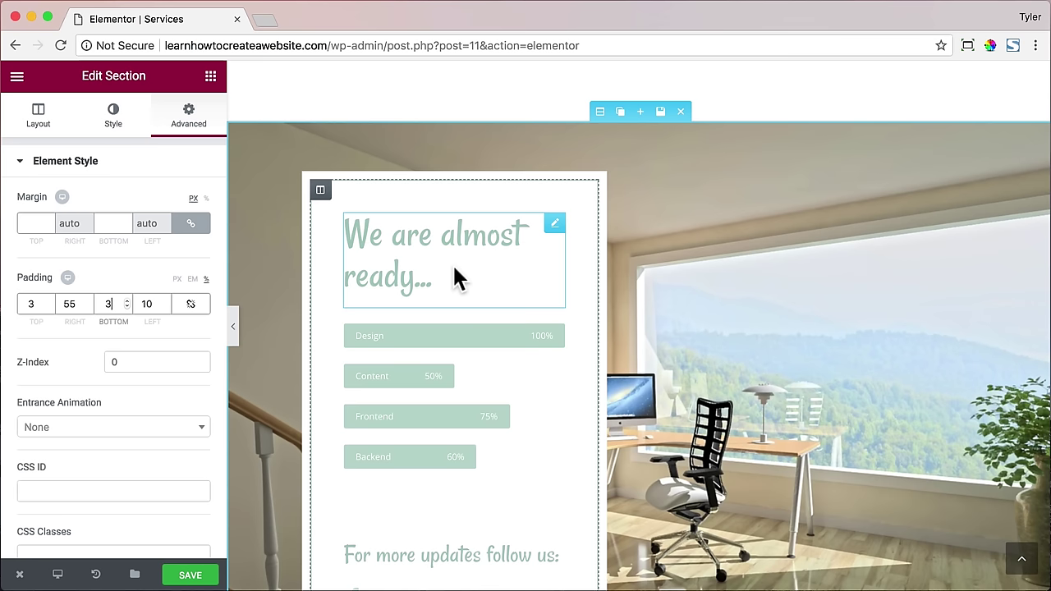
double_click(115, 304)
type("2")
double_click(118, 297)
type("1")
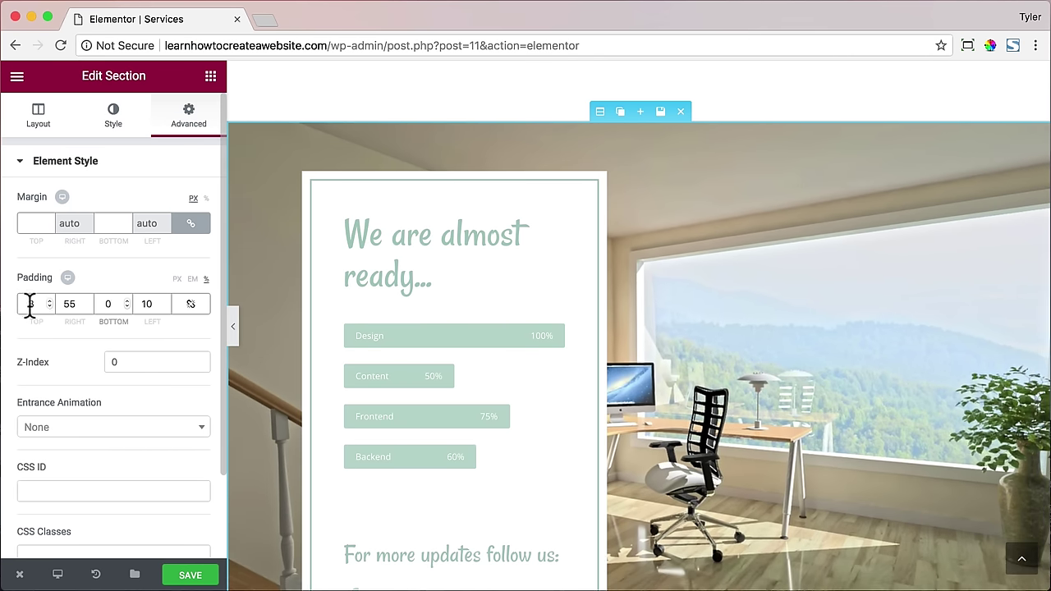
key("Down")
key("Down")
left_click(49, 308)
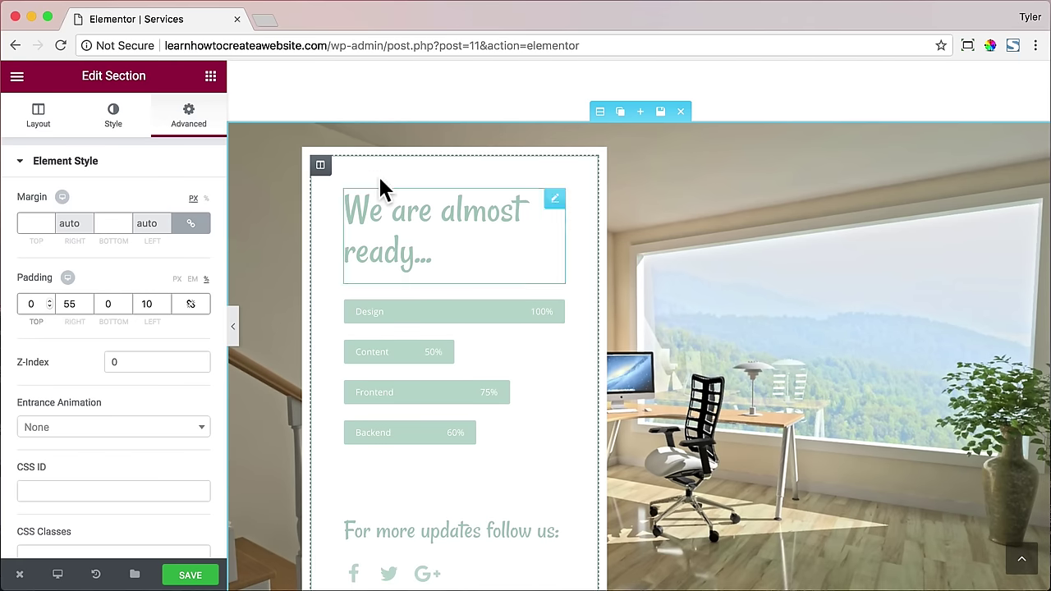
left_click(321, 165)
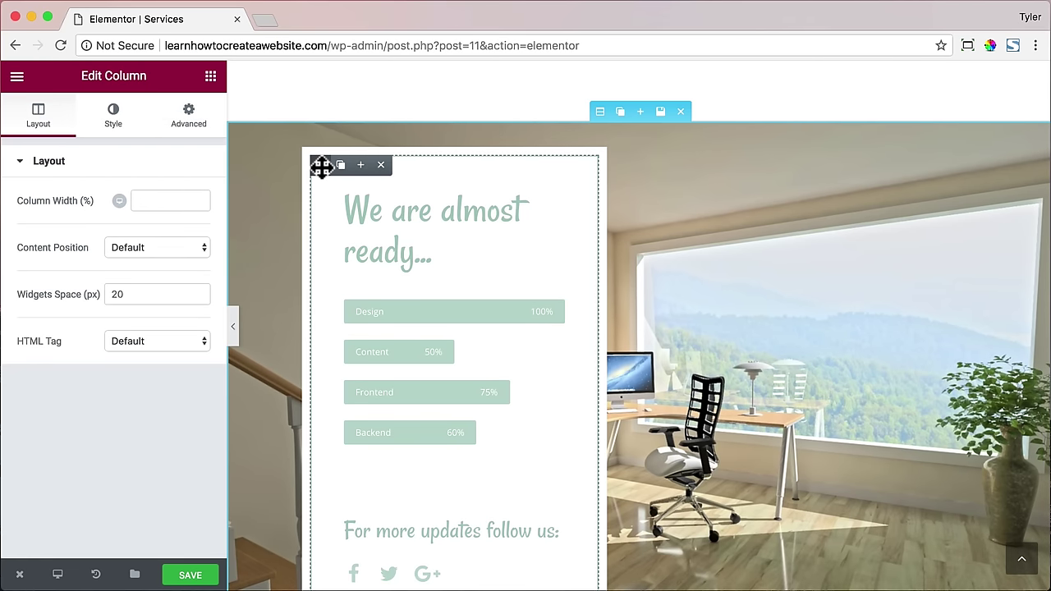
- Unlink the column's margin and set its top and bottom margins to 50 px
left_click(193, 119)
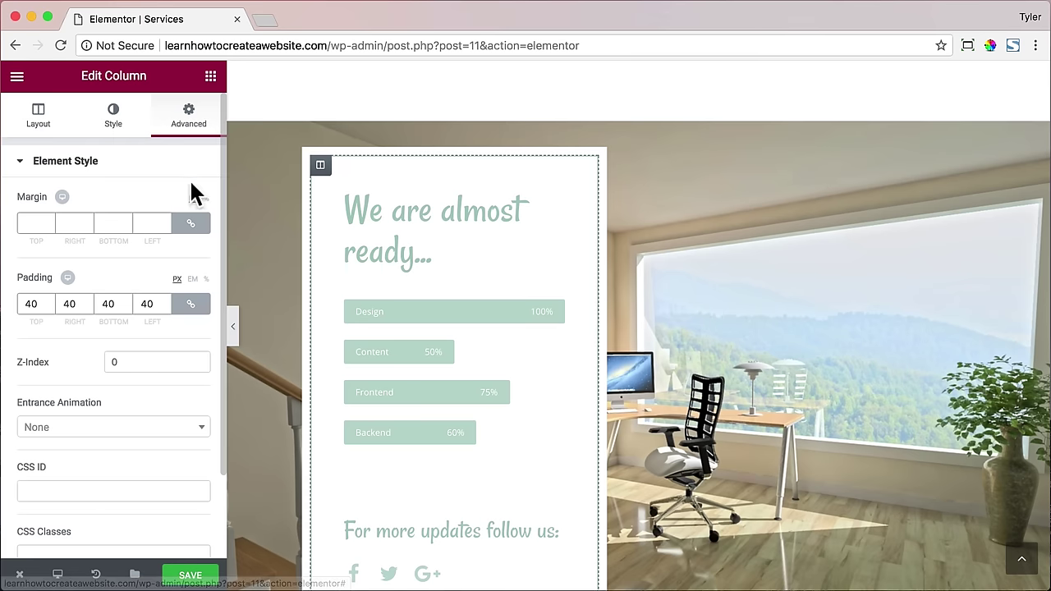
left_click(173, 221)
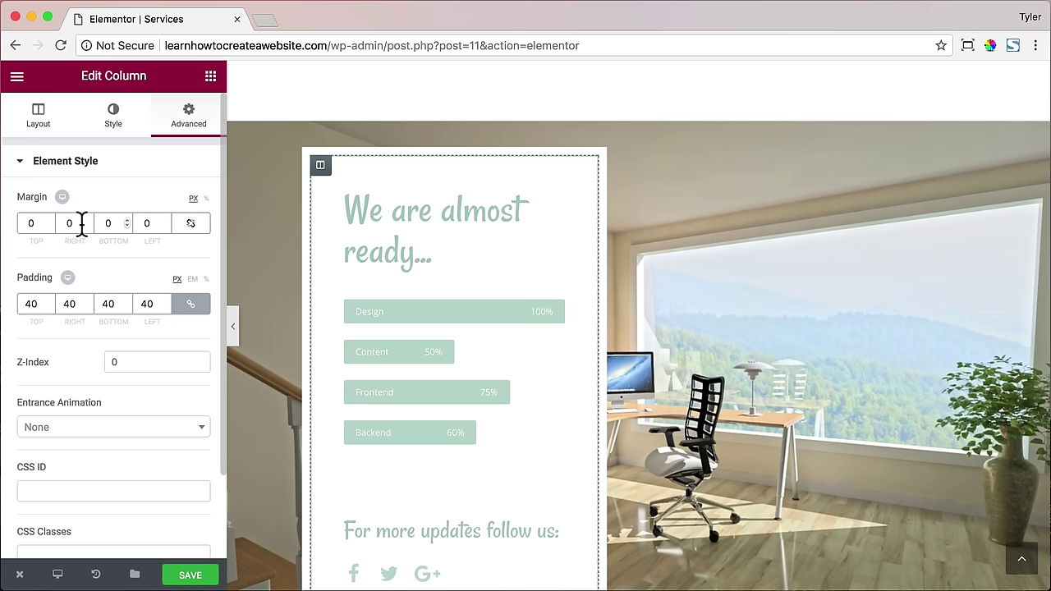
double_click(29, 223)
type("50")
double_click(107, 223)
type("50")
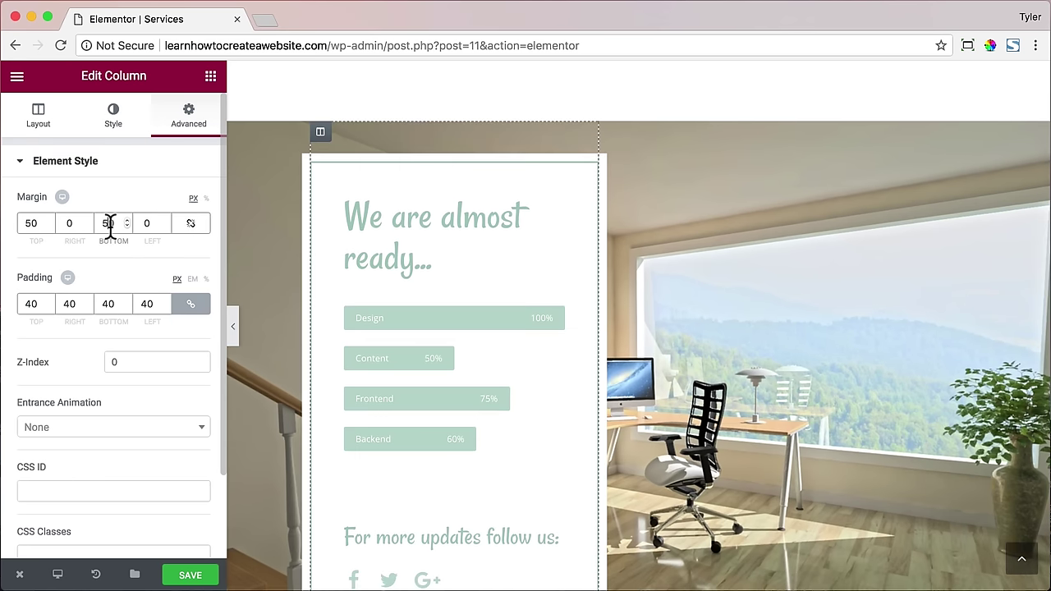
scroll(534, 235, "down", 3)
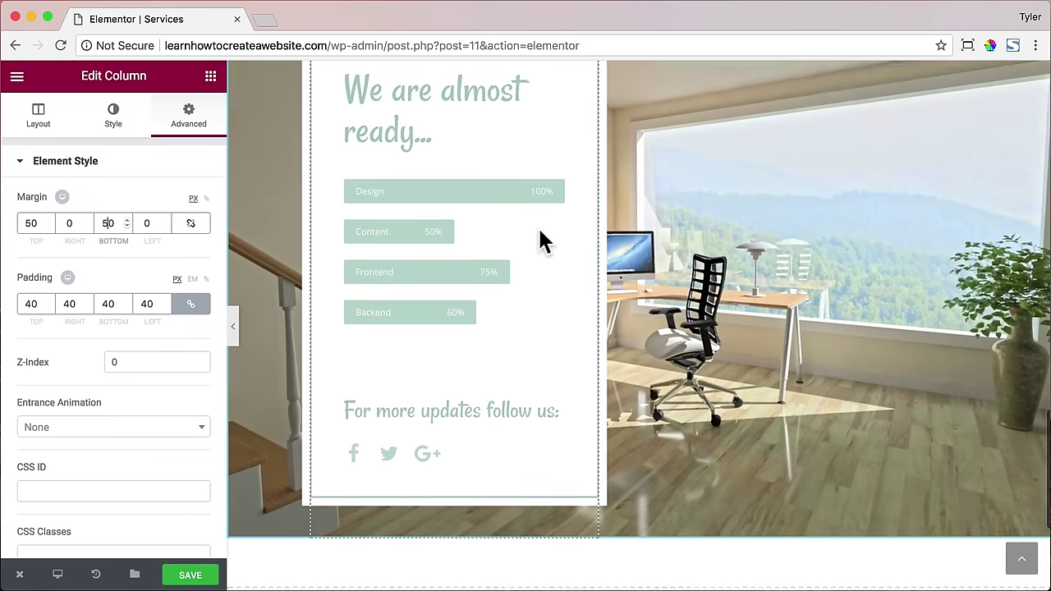
scroll(535, 237, "up", 2)
scroll(509, 164, "down", 5)
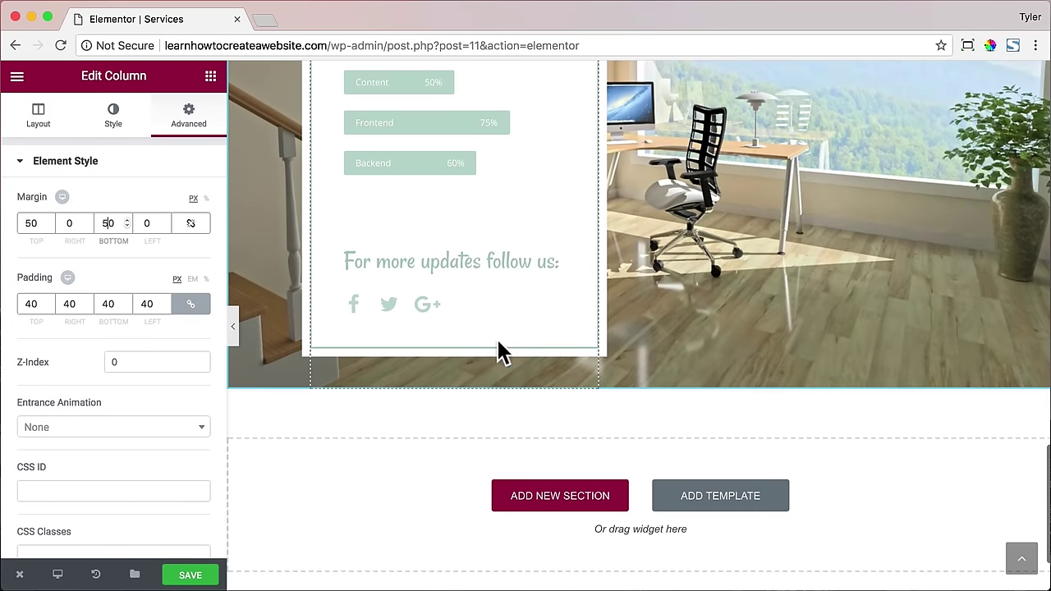
scroll(601, 215, "up", 4)
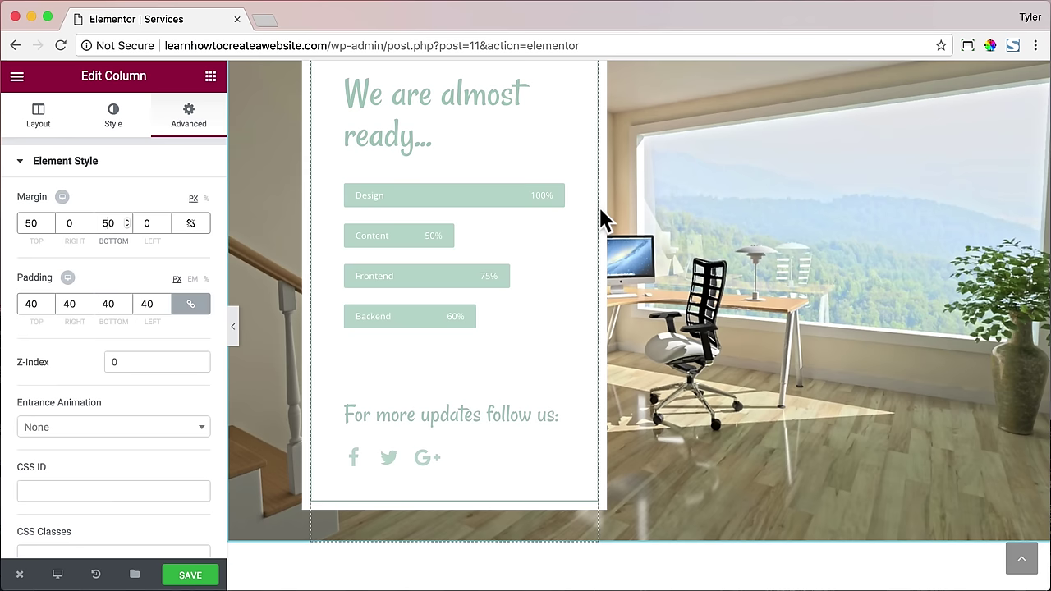
scroll(603, 220, "up", 2)
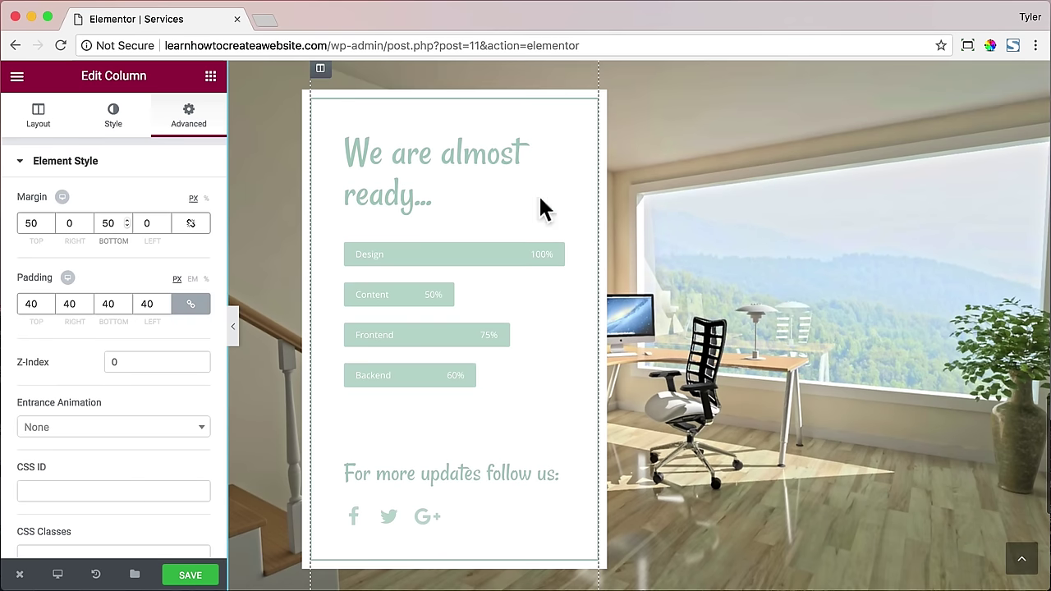
- Change the card heading's title to 'We can help you with.'
left_click(408, 164)
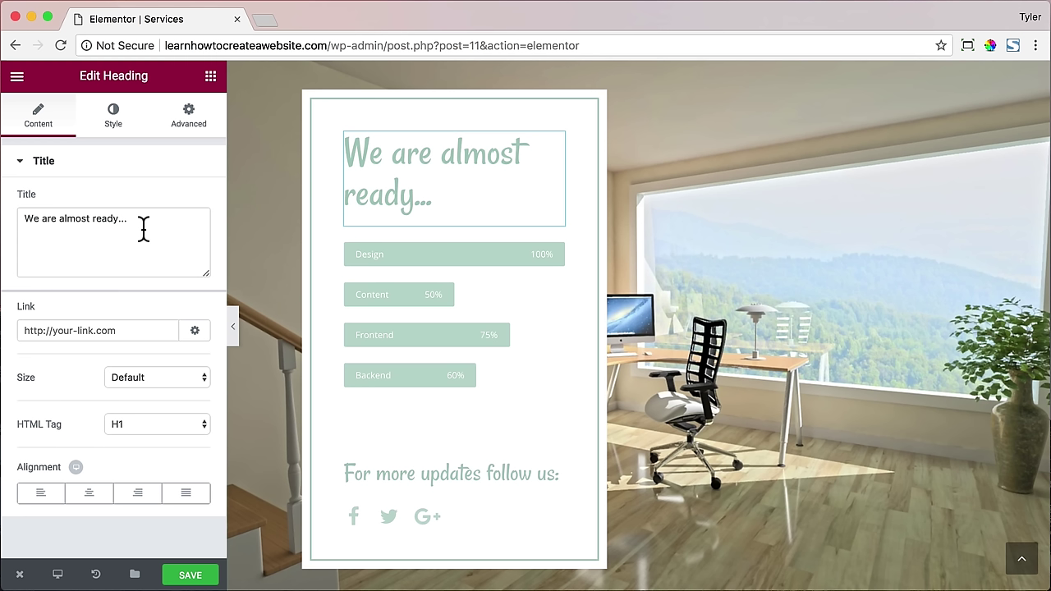
left_click_drag(144, 230, 18, 223)
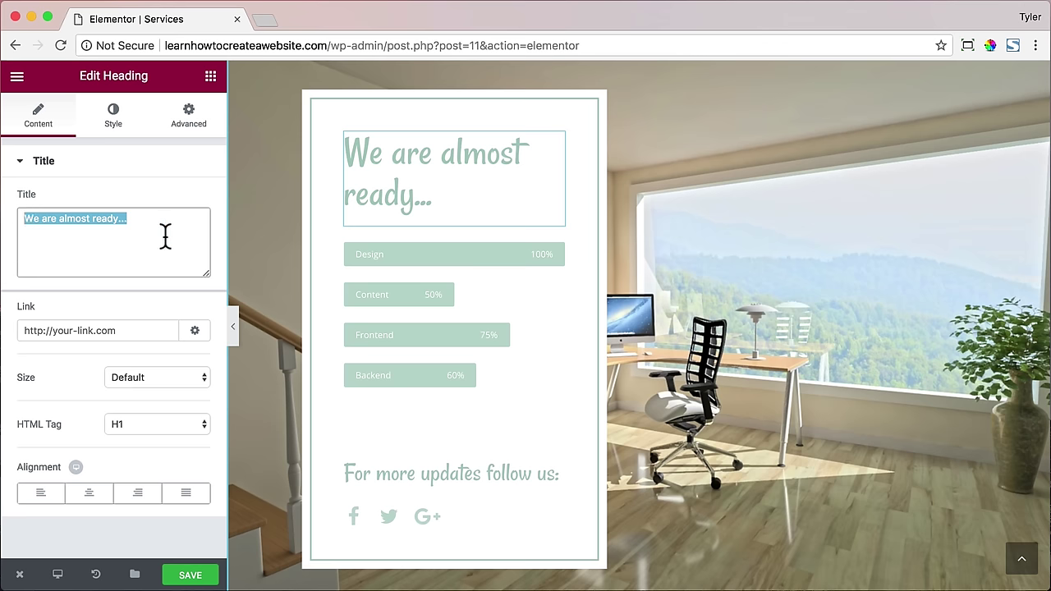
type("We can help you w")
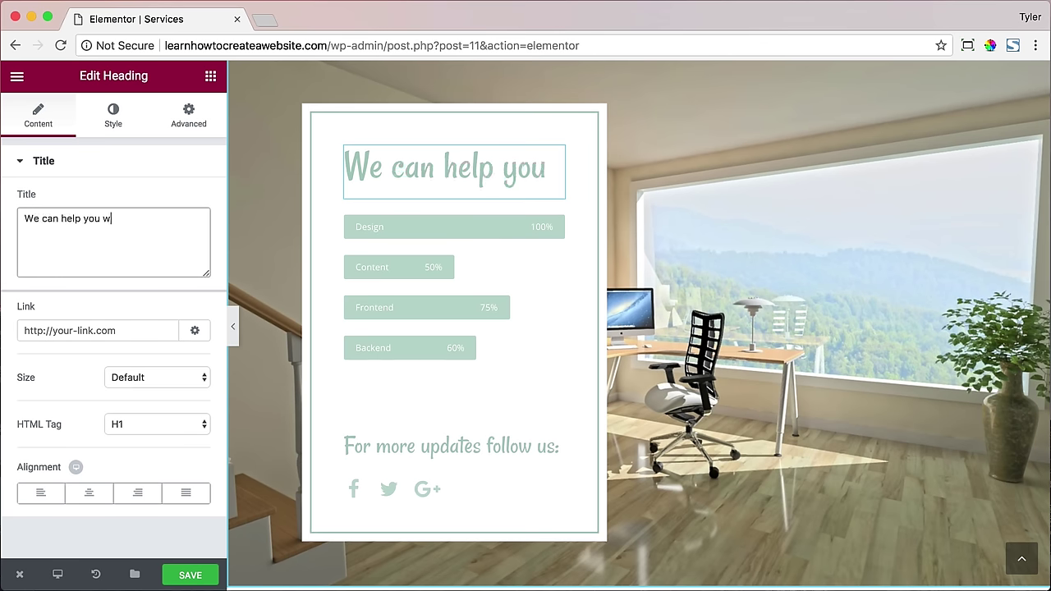
type("ith...")
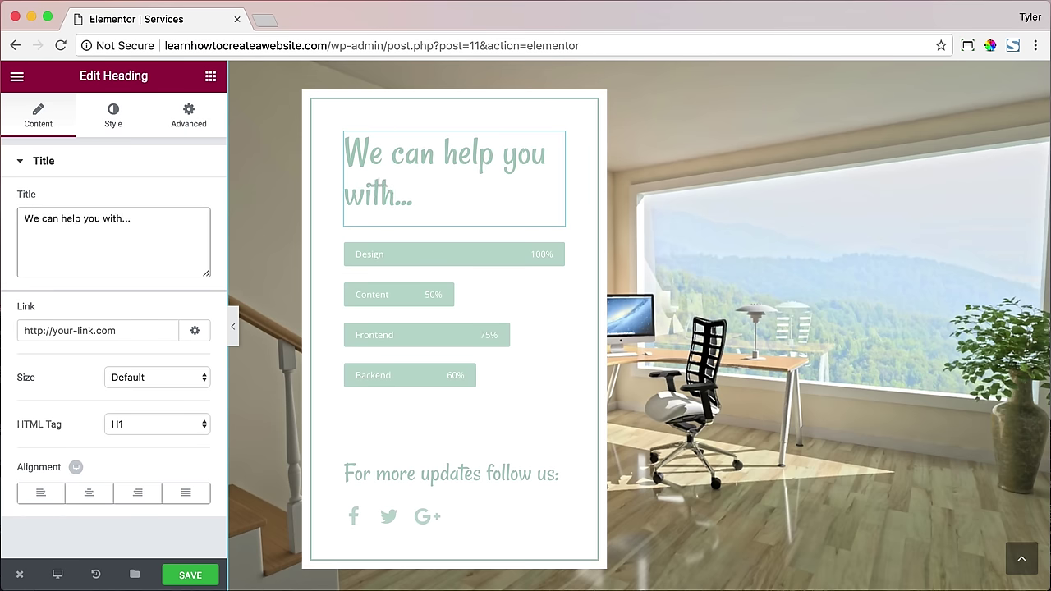
- Style the heading in dark grey #444444 Open Sans, reduced to 44 px
left_click(113, 116)
left_click(191, 201)
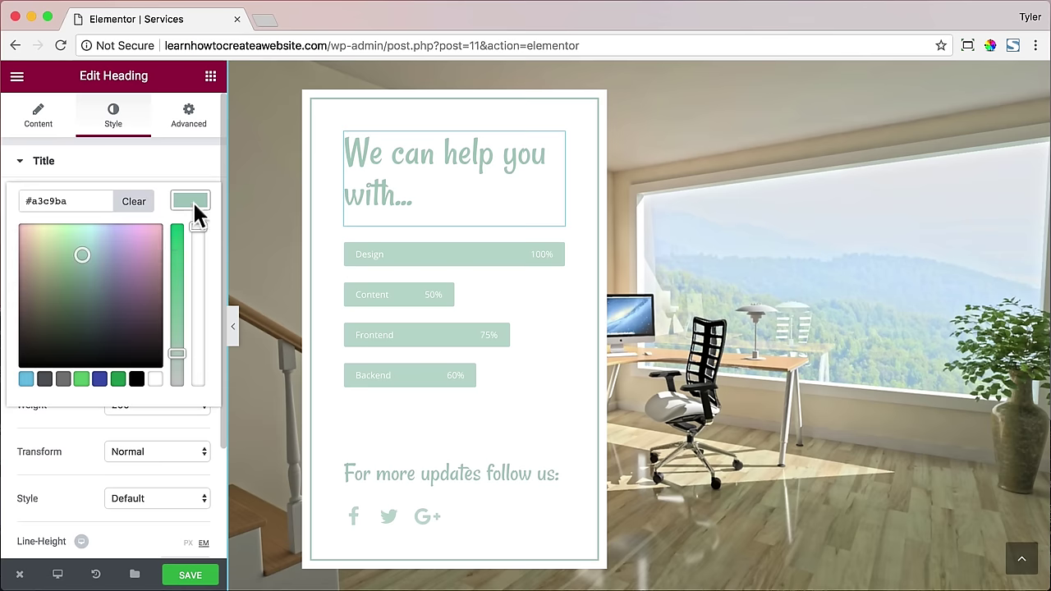
left_click_drag(74, 323, 10, 391)
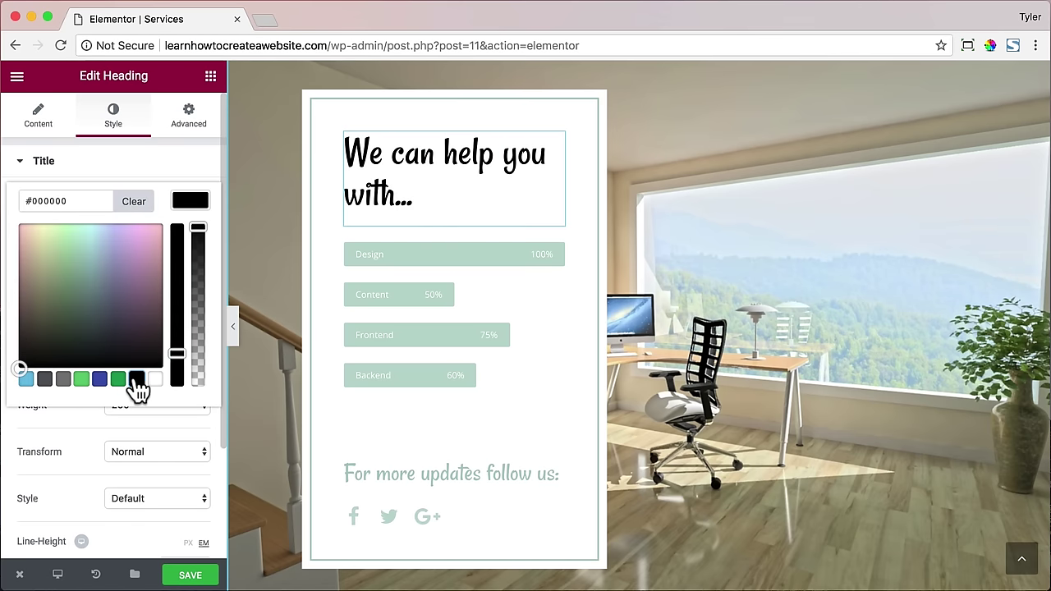
left_click_drag(21, 328, 3, 341)
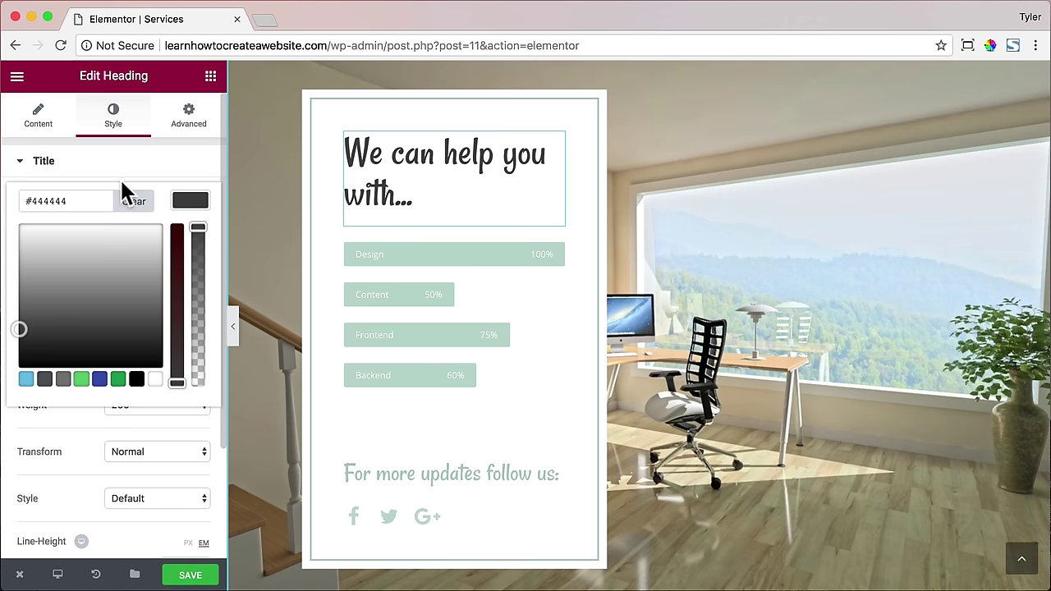
left_click(176, 200)
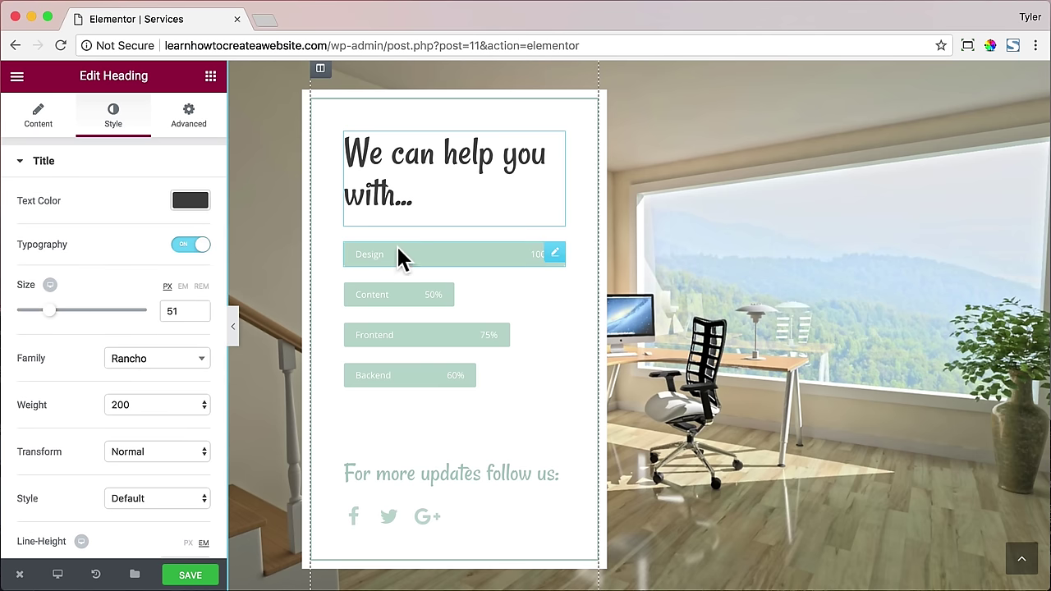
left_click(155, 359)
type("open")
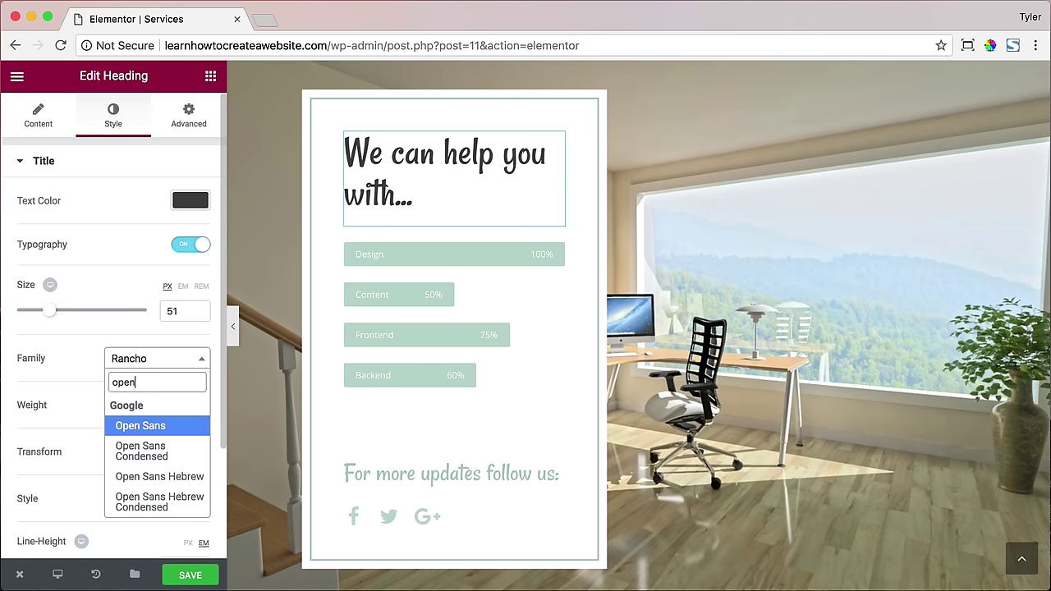
left_click(162, 428)
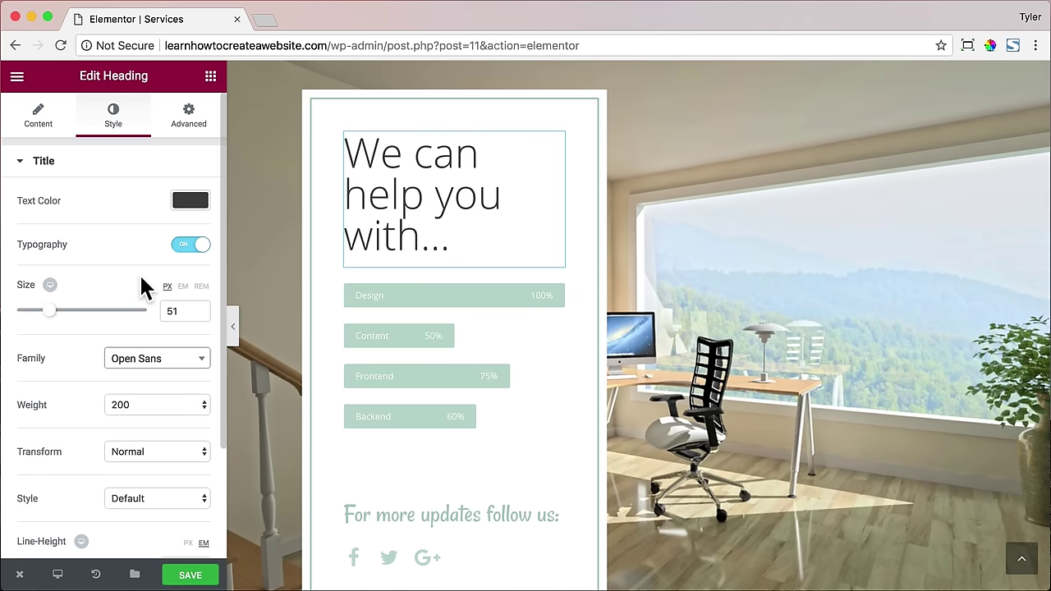
left_click_drag(49, 310, 43, 314)
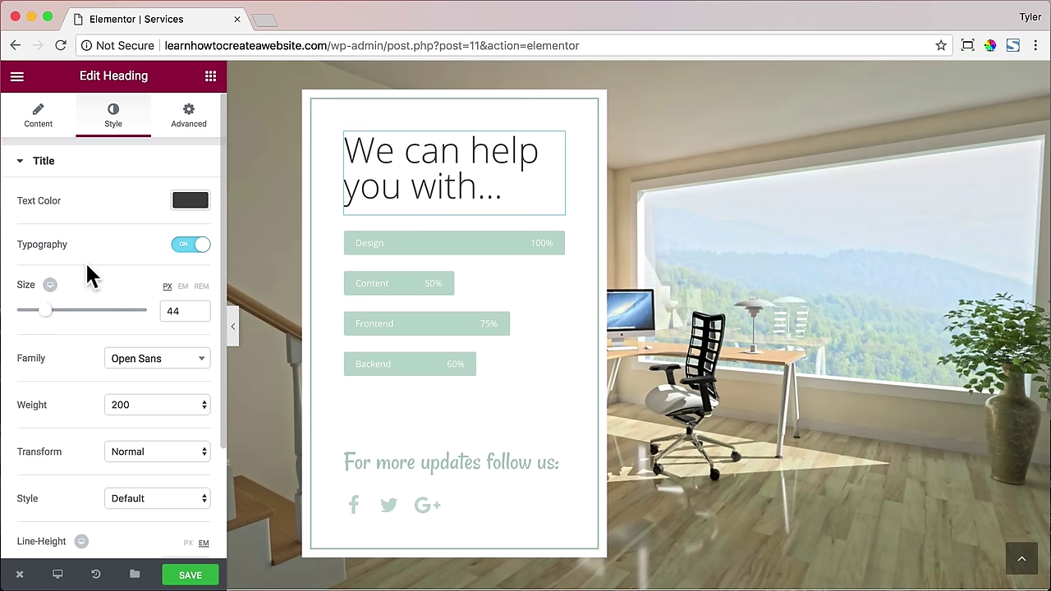
- Colour the Design progress bar green and copy its #61ce70 hex value
left_click(392, 246)
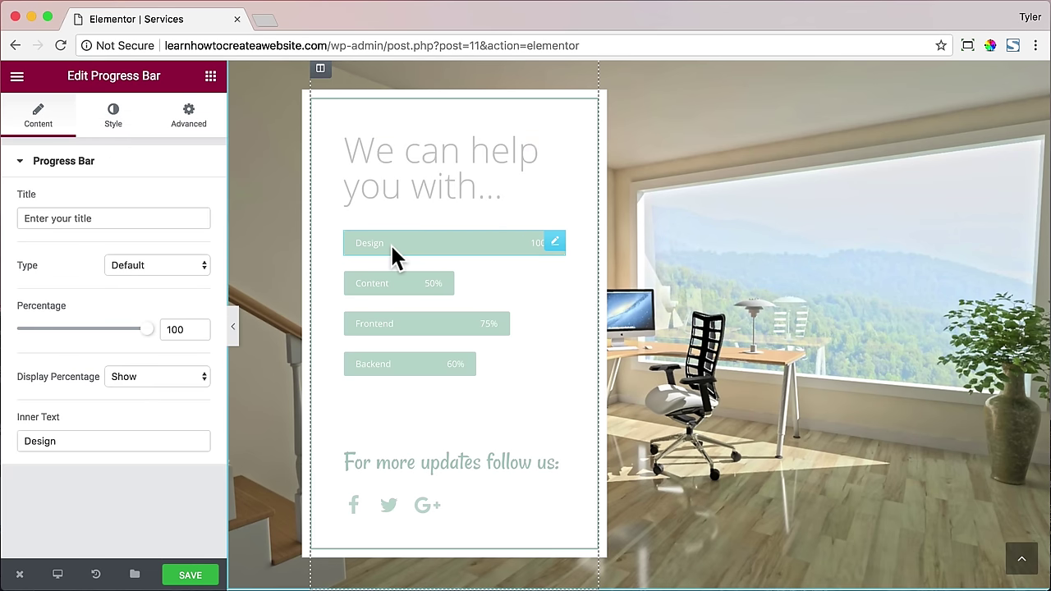
left_click(113, 124)
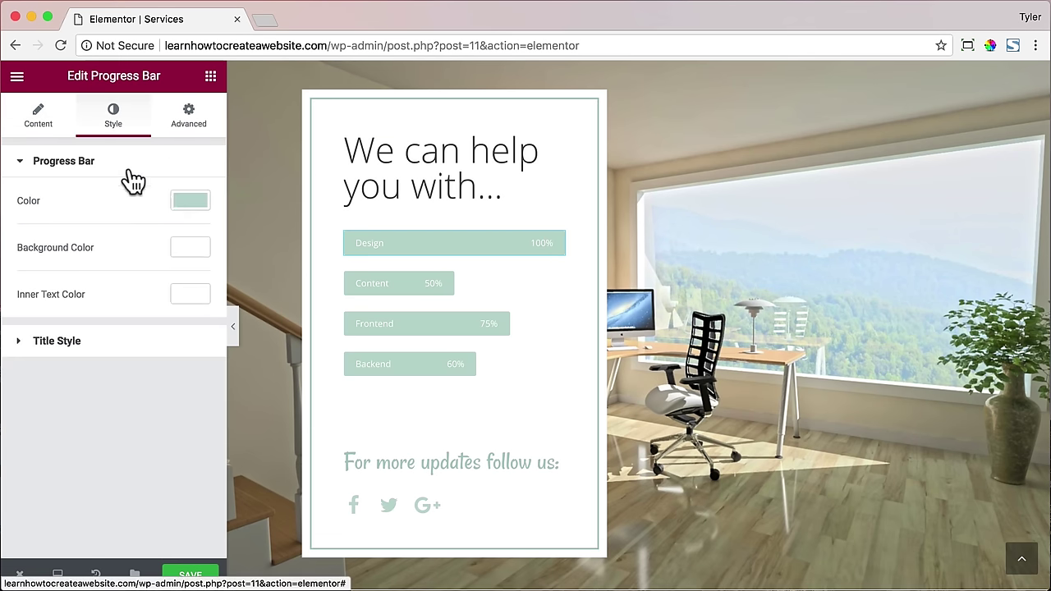
left_click(188, 200)
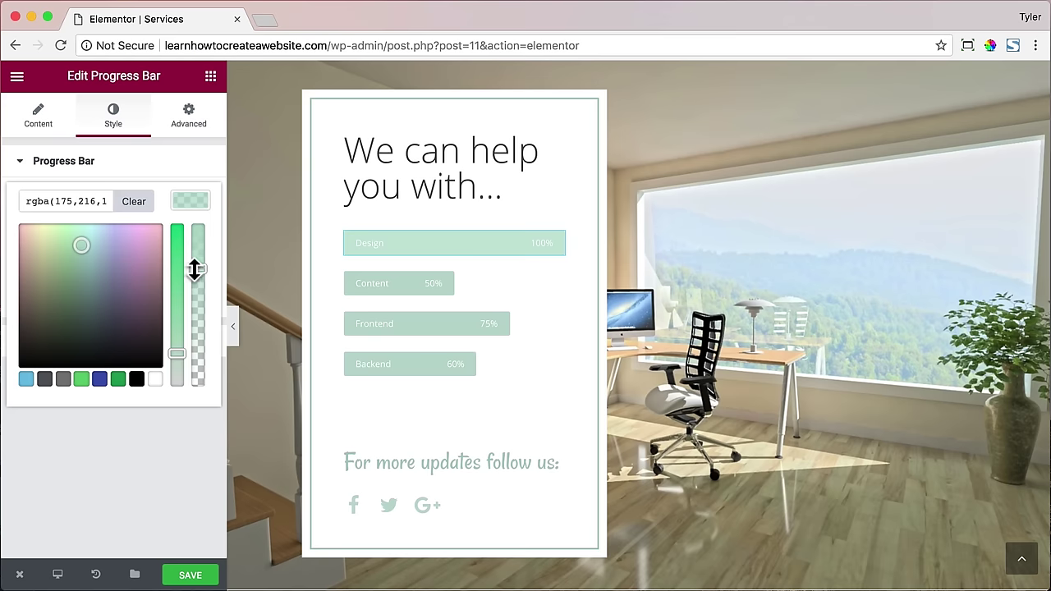
left_click_drag(196, 269, 206, 193)
left_click(80, 379)
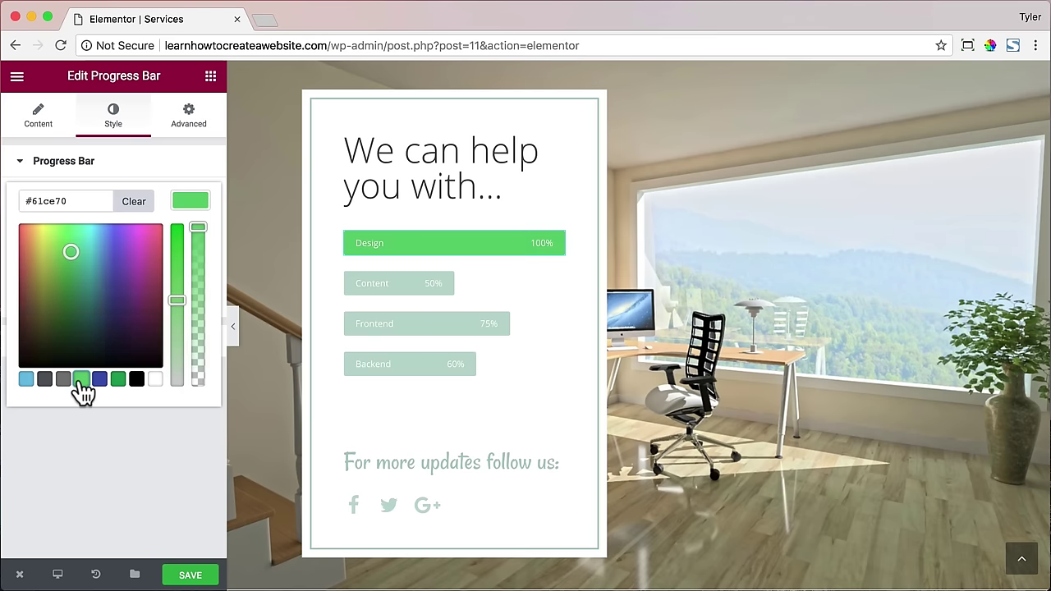
double_click(71, 200)
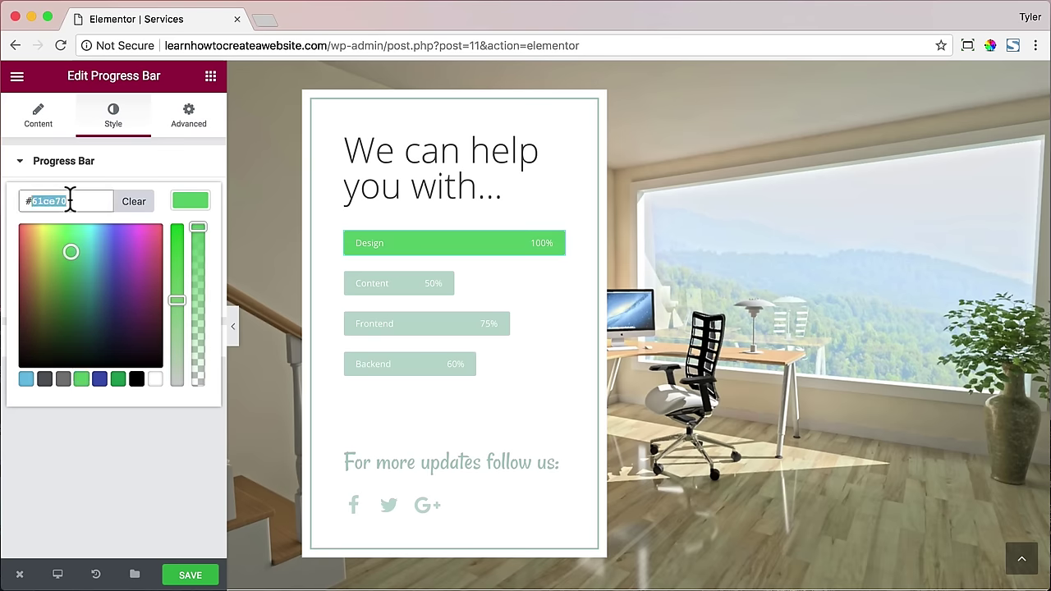
- Set the Content progress bar's colour to the pasted #61ce70
left_click(397, 279)
left_click(113, 119)
left_click(189, 201)
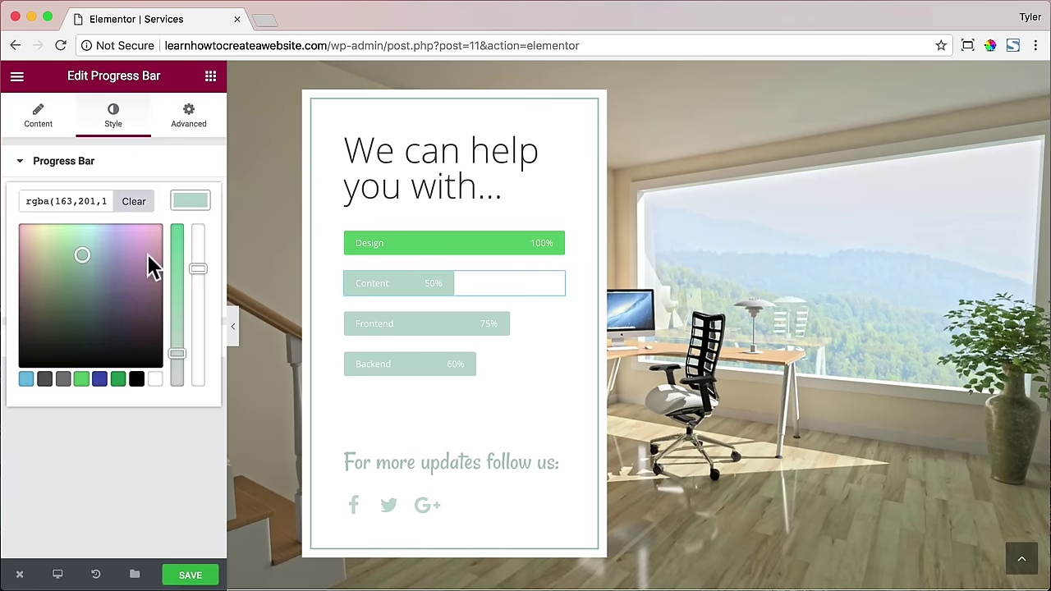
left_click(80, 379)
left_click(118, 378)
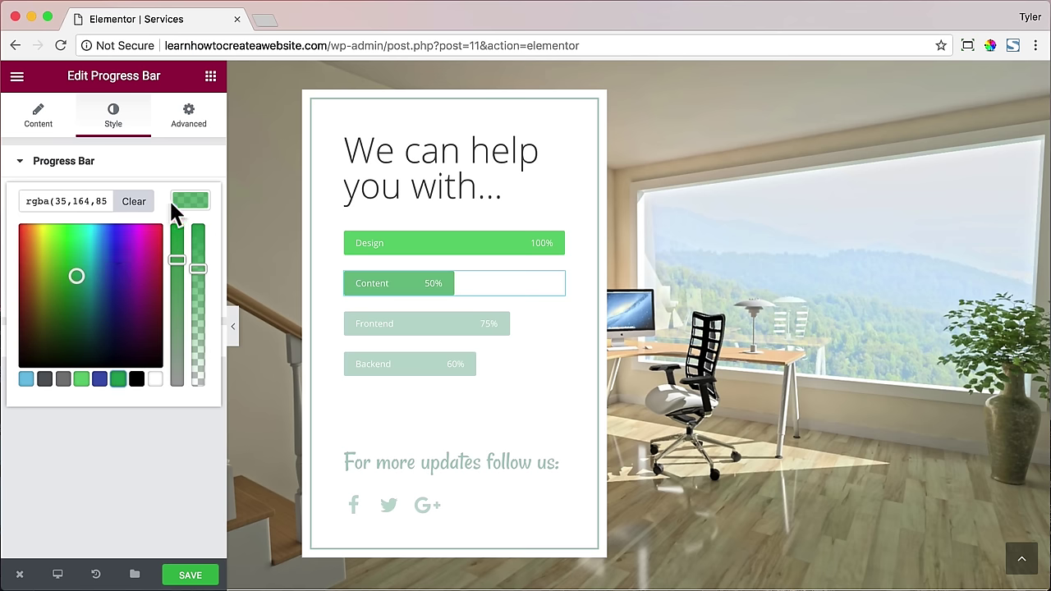
double_click(61, 201)
left_click(134, 201)
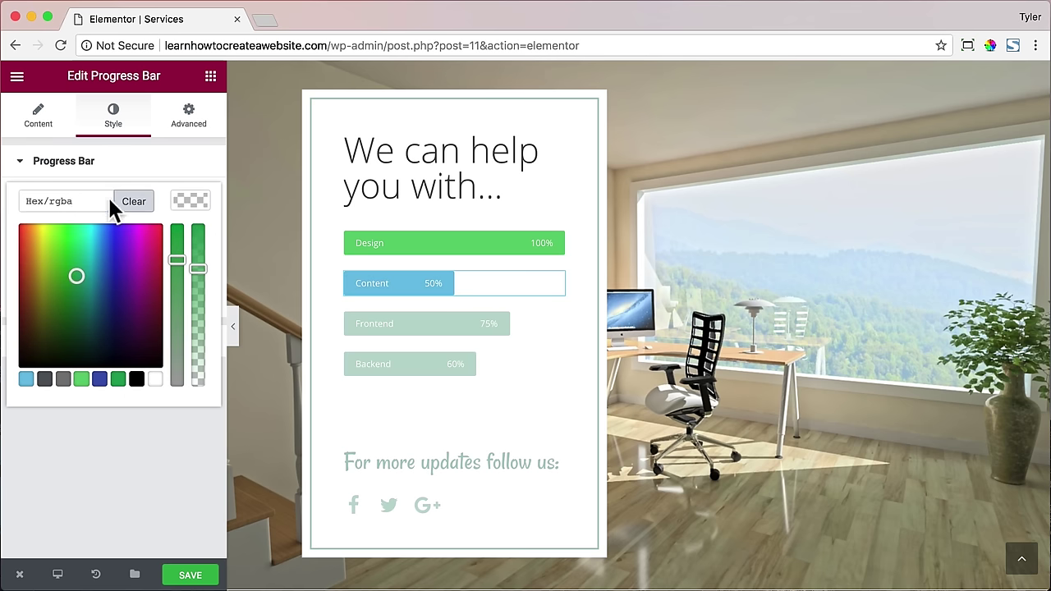
left_click(73, 201)
type("#61ce70")
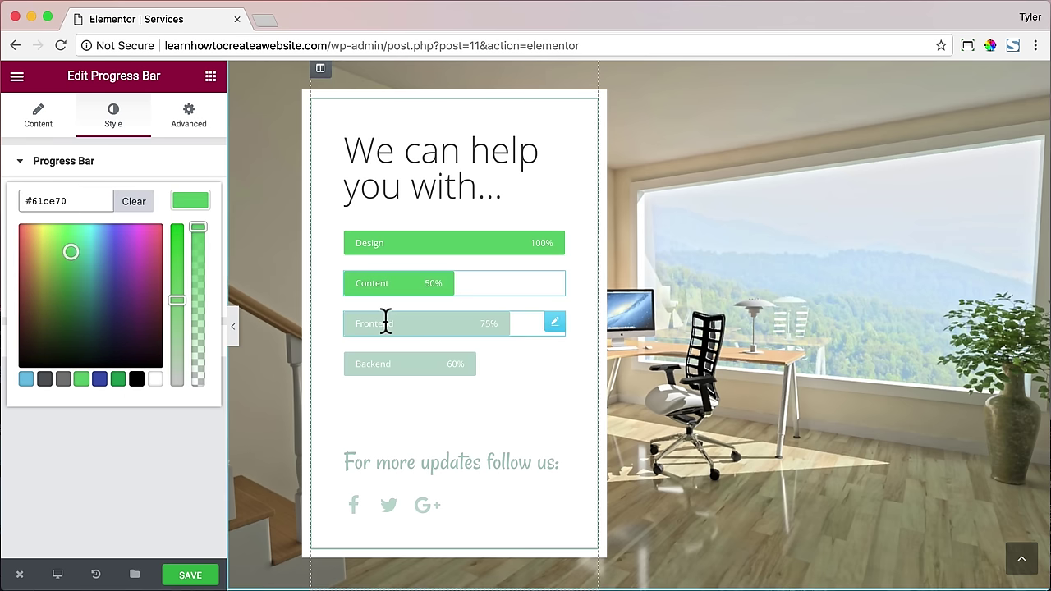
- Set the Frontend progress bar's colour to #61ce70
left_click(385, 321)
left_click(113, 119)
left_click(196, 205)
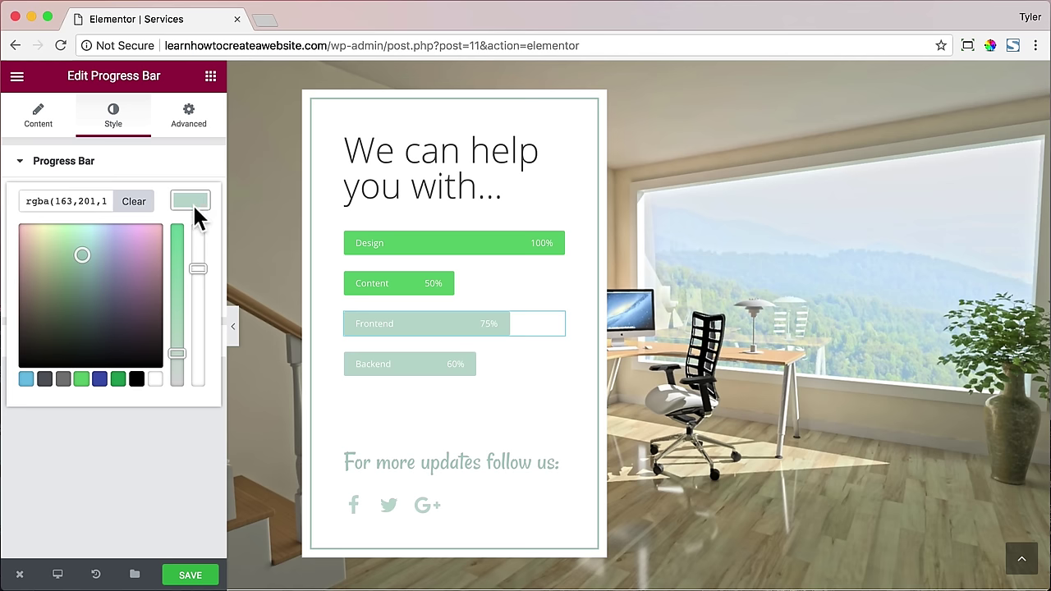
left_click(137, 200)
left_click(81, 378)
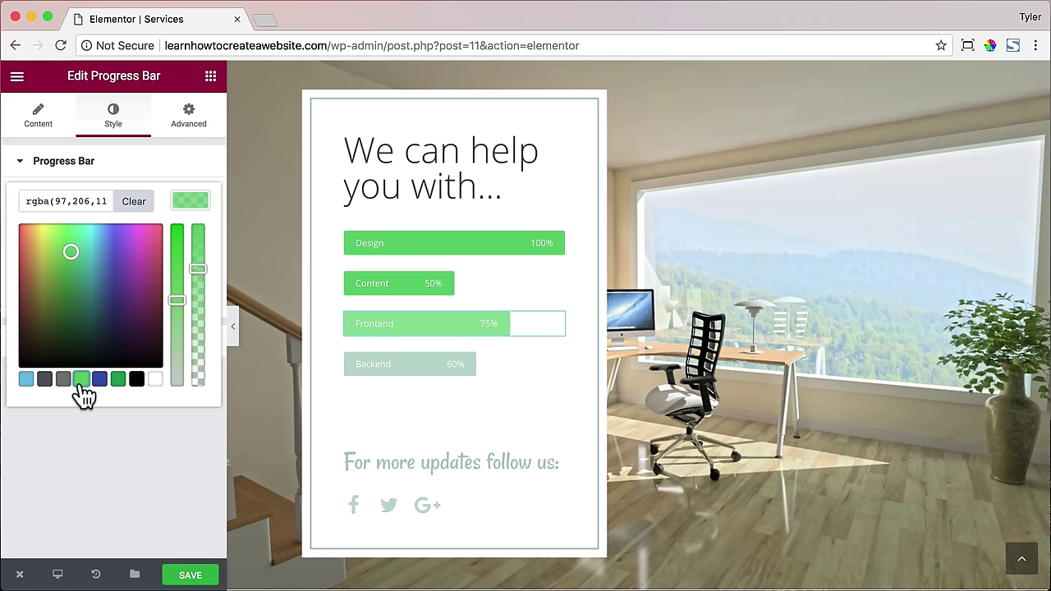
triple_click(71, 197)
type("#61ce70")
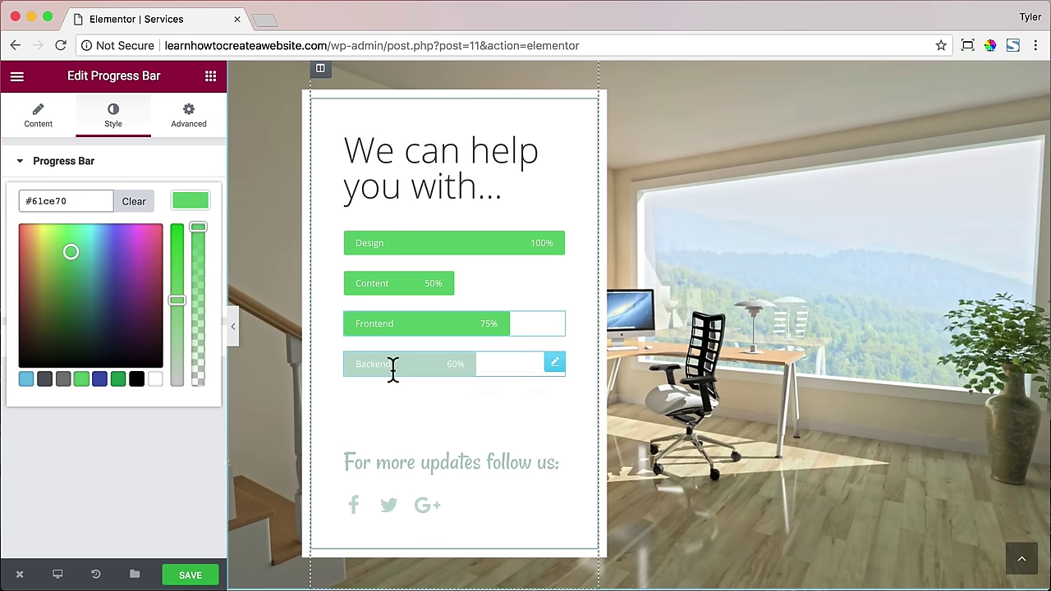
- Set the Backend progress bar's colour to #61ce70
left_click(392, 368)
left_click(113, 119)
left_click(184, 204)
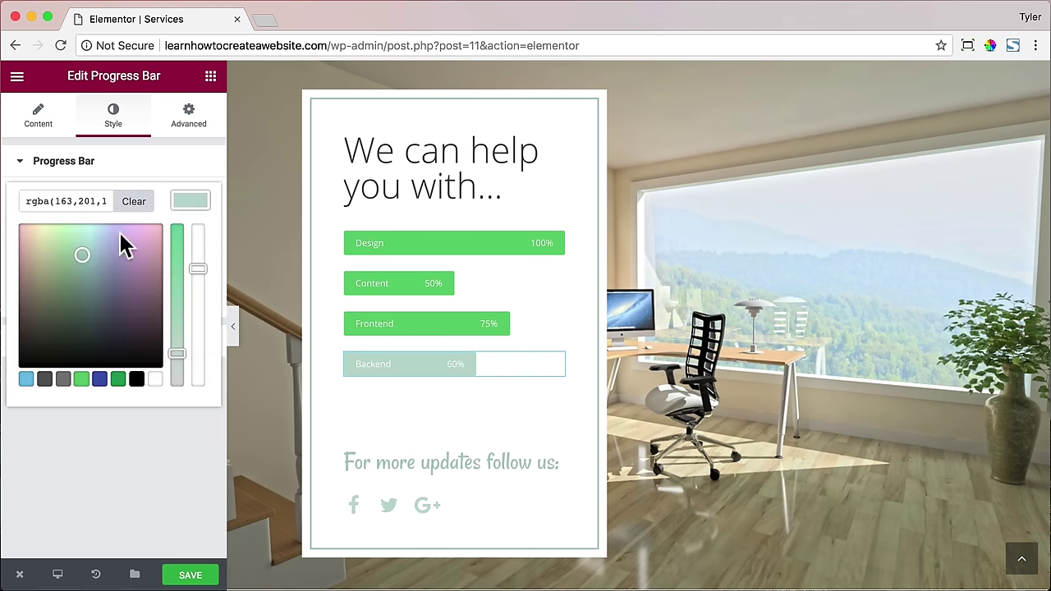
triple_click(73, 201)
type("#61ce70")
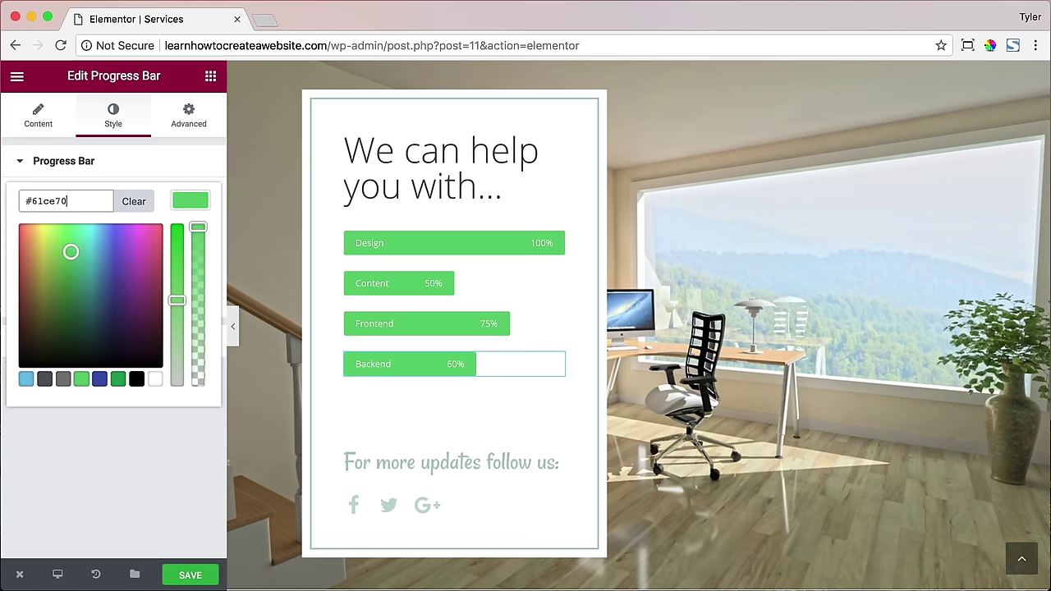
- Rename the Frontend skill bar to 'WordPress'
left_click(392, 324)
left_click(115, 215)
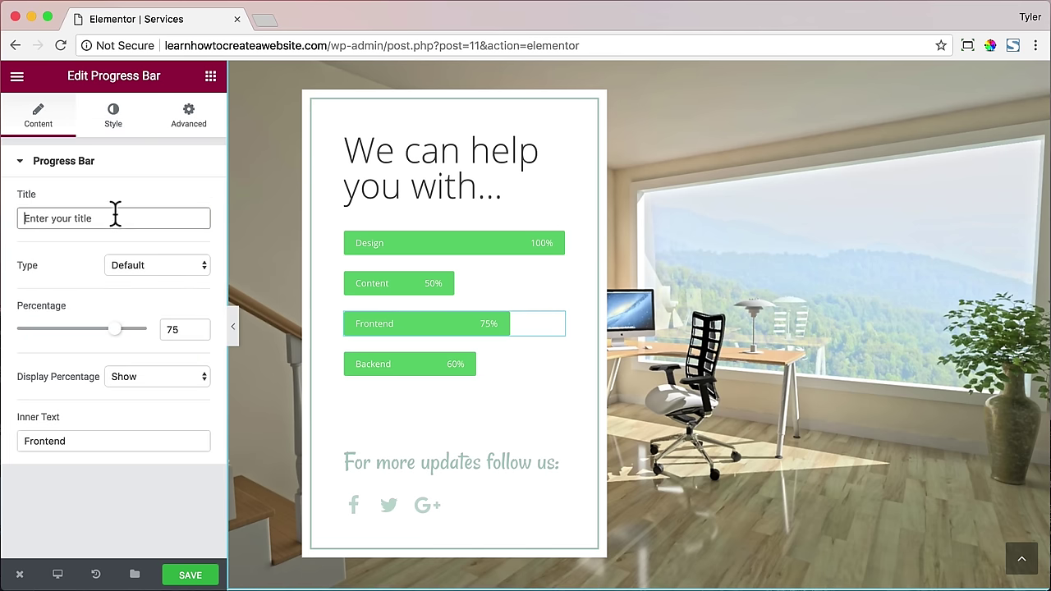
type("WordPerw")
key("BackSpace")
key("BackSpace")
key("BackSpace")
type("res")
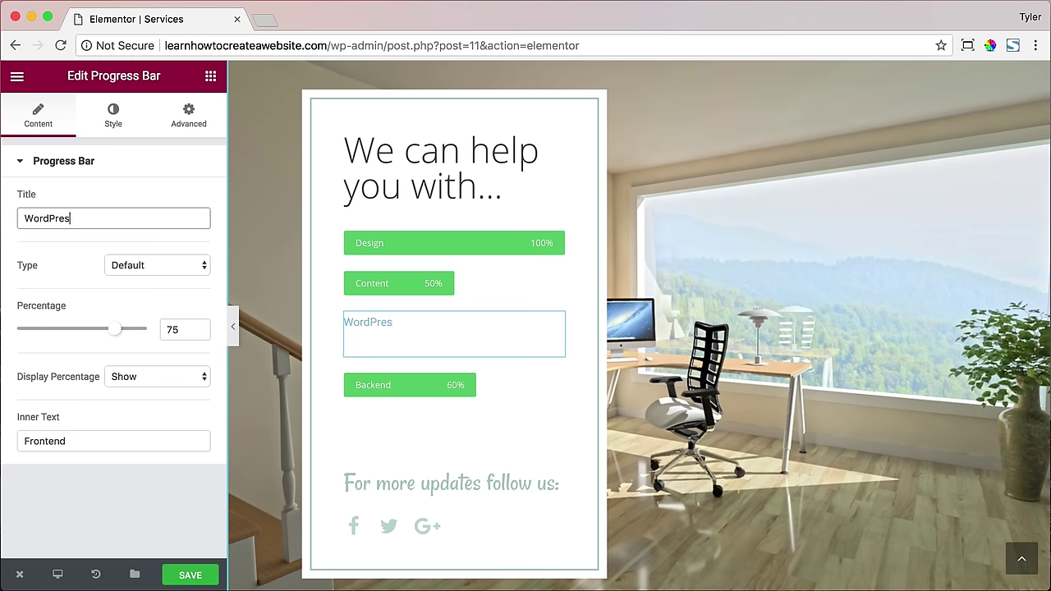
key("BackSpace")
key("BackSpace")
key("BackSpace")
key("BackSpace")
key("BackSpace")
key("BackSpace")
key("BackSpace")
key("BackSpace")
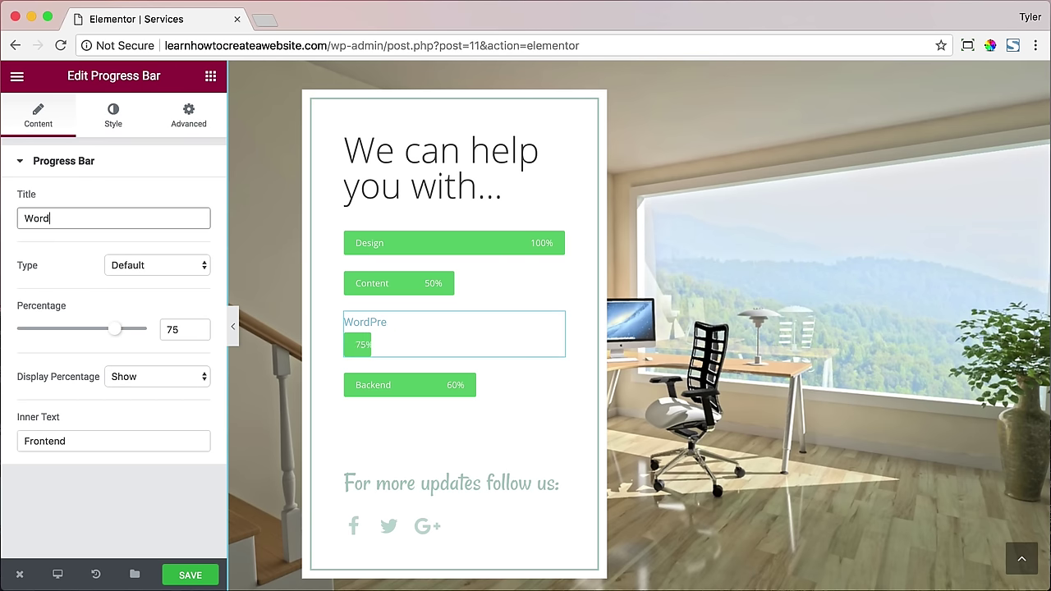
left_click_drag(100, 441, 9, 438)
type("WordPre")
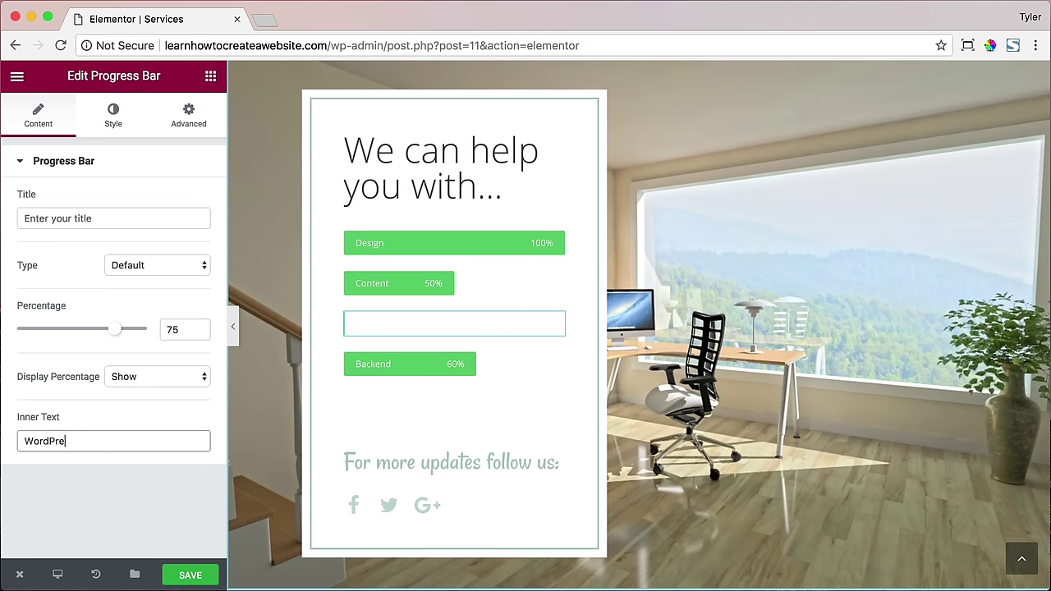
type("ss")
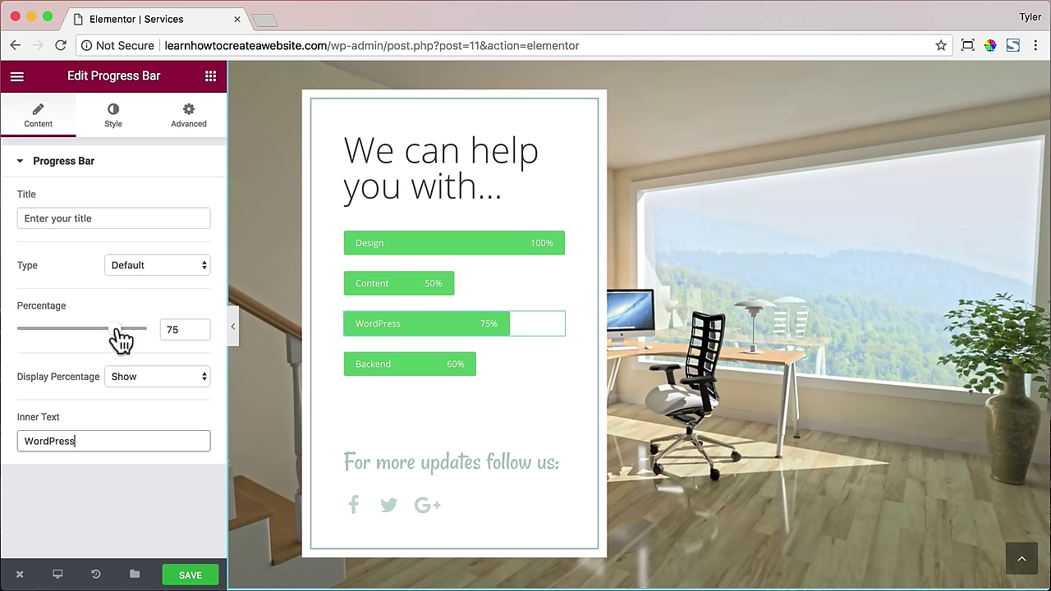
- Set the WordPress bar to 100% and the Design bar to 82%
left_click_drag(119, 337, 165, 328)
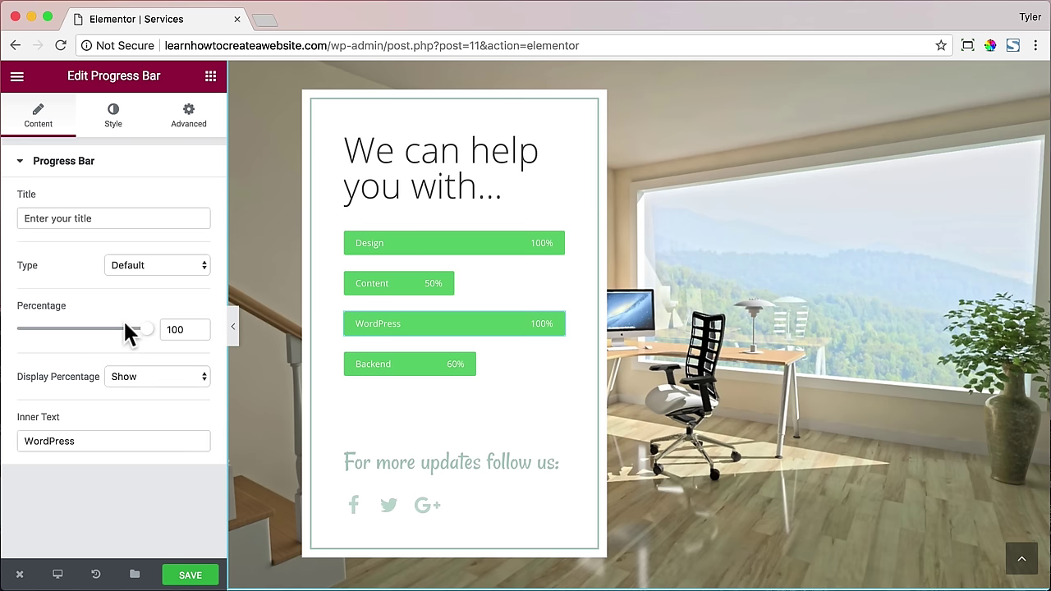
left_click(413, 241)
left_click_drag(147, 328, 123, 330)
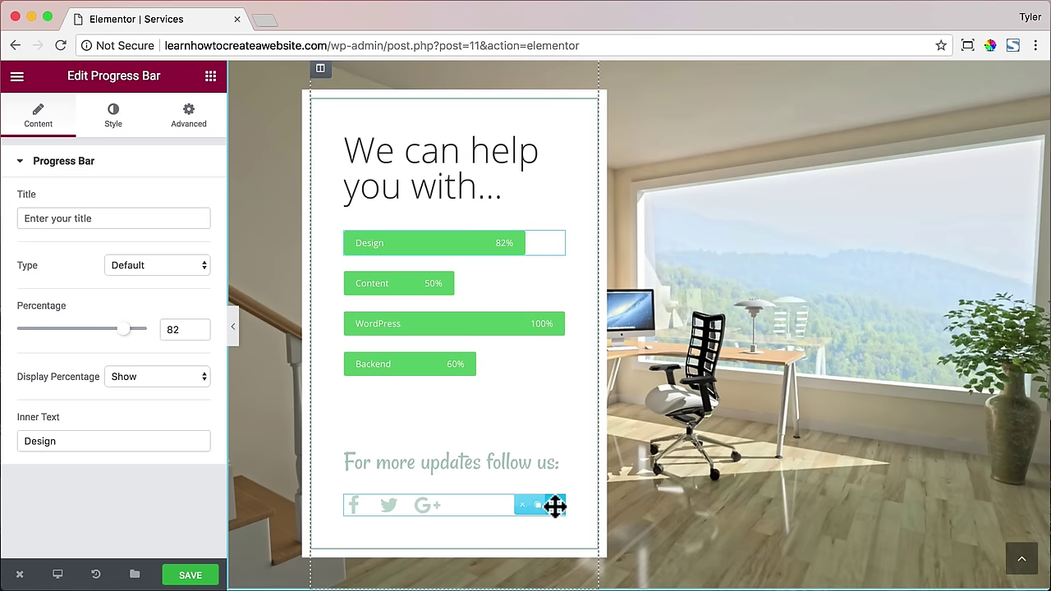
- Delete the Social Icons widget and retitle the follow-us heading 'Start Today'
left_click(522, 504)
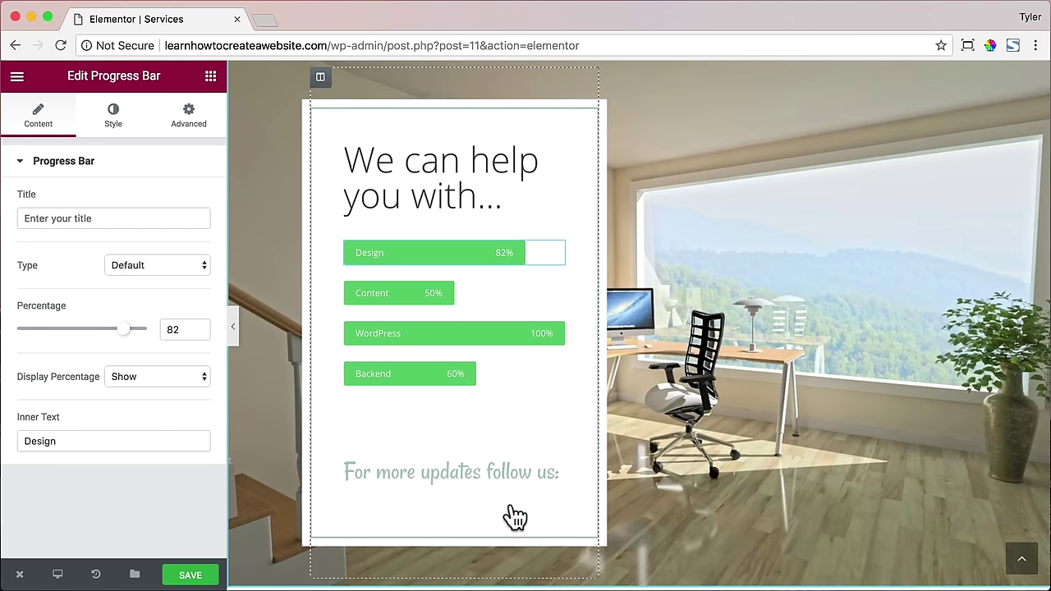
left_click(462, 484)
left_click_drag(171, 215, 23, 218)
type("Start Today")
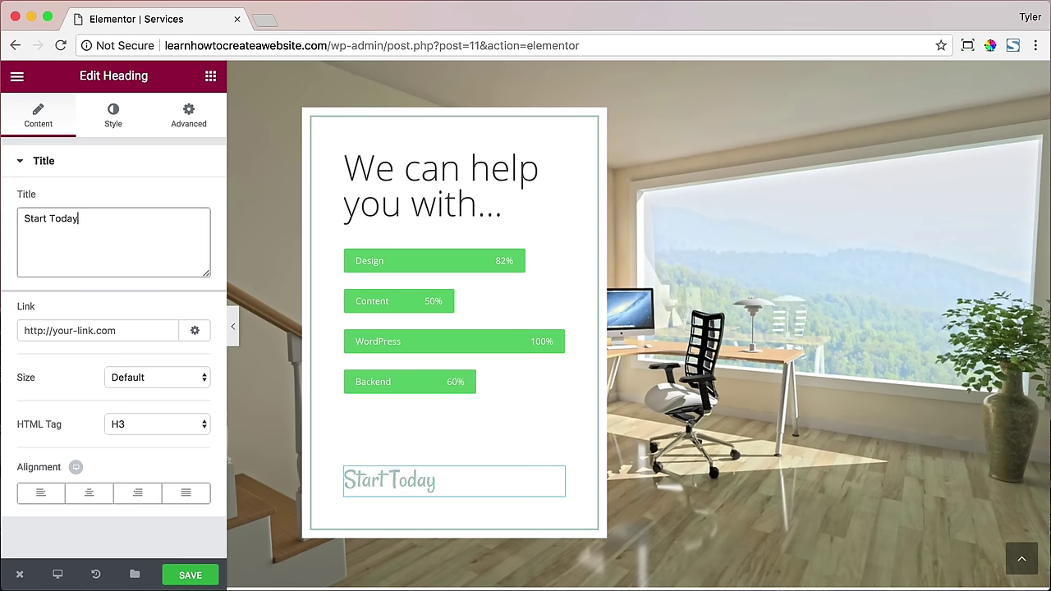
- Make the heading dark grey Open Sans and shrink the spacer above it to 21
left_click(113, 115)
left_click(189, 201)
left_click_drag(87, 279, 19, 317)
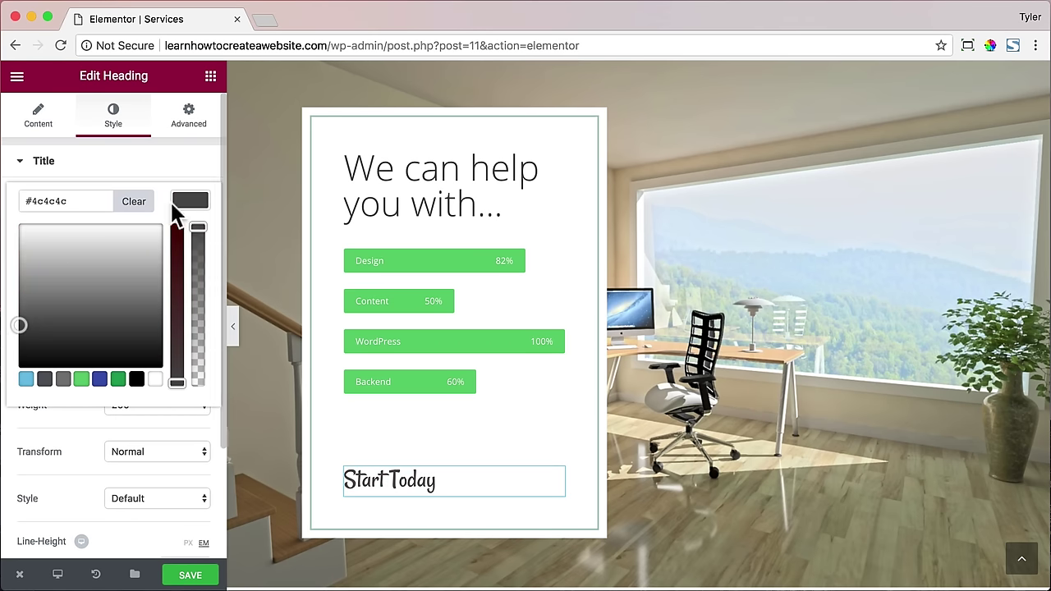
left_click(174, 202)
left_click(158, 364)
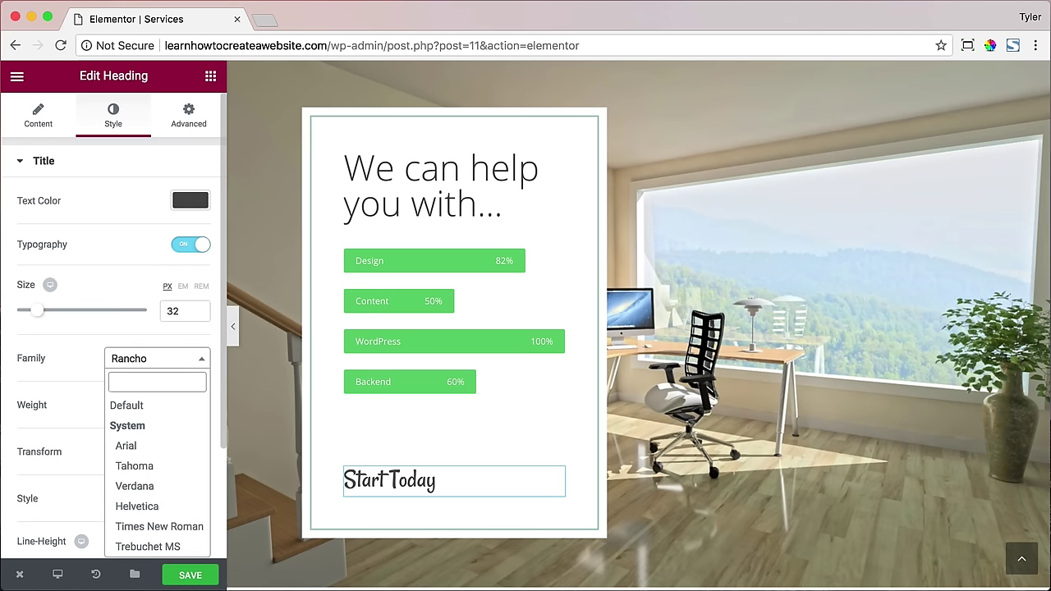
type("Open")
key("Return")
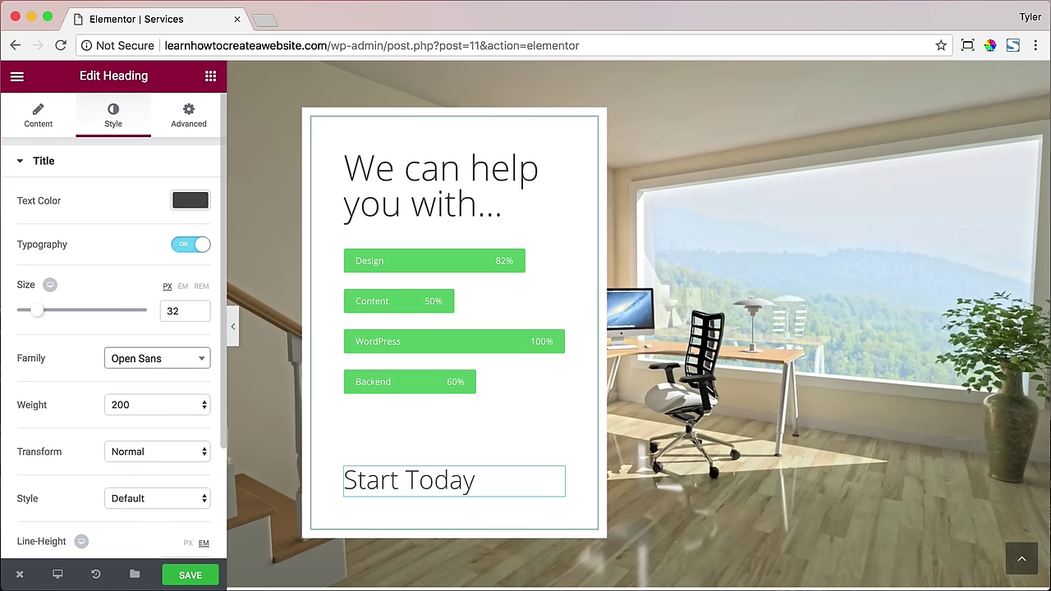
left_click(419, 443)
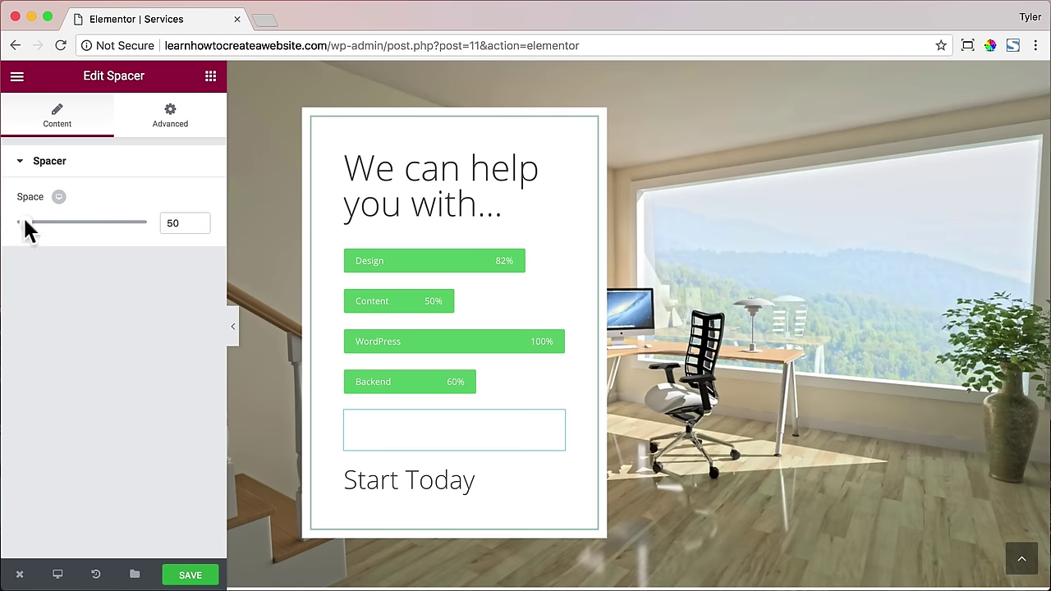
left_click_drag(28, 227, 19, 227)
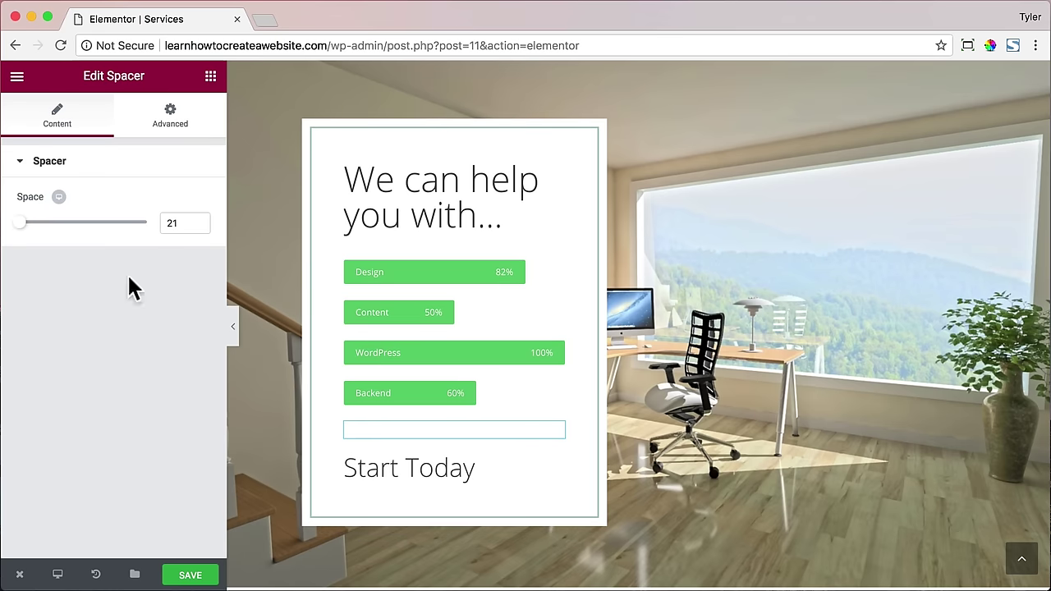
- Add a medium Button labelled 'Start' linking to /contact under Start Today
left_click(211, 78)
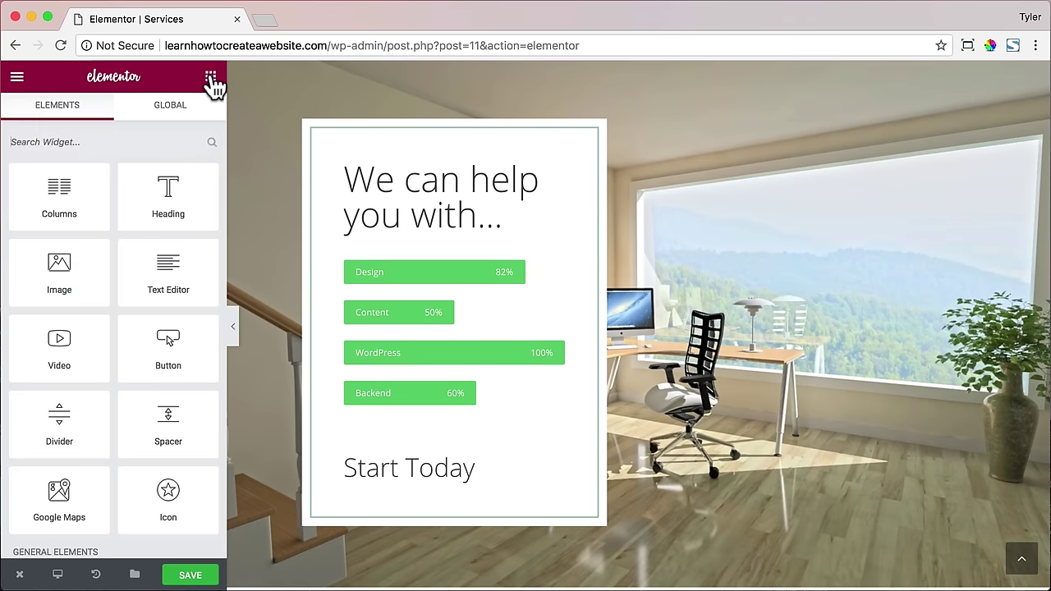
left_click_drag(167, 345, 398, 490)
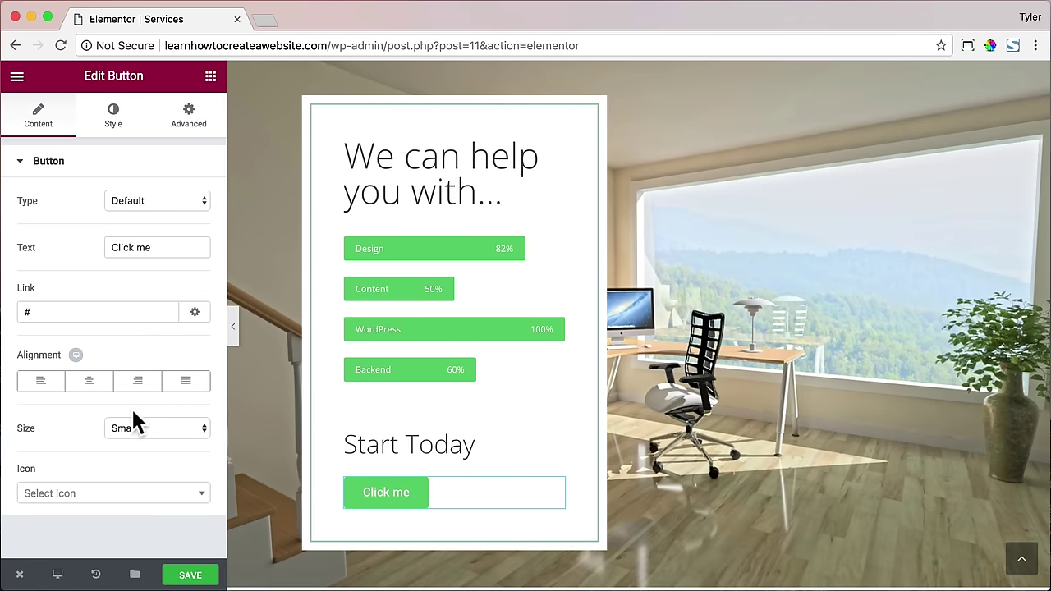
left_click_drag(159, 250, 73, 257)
type("Star")
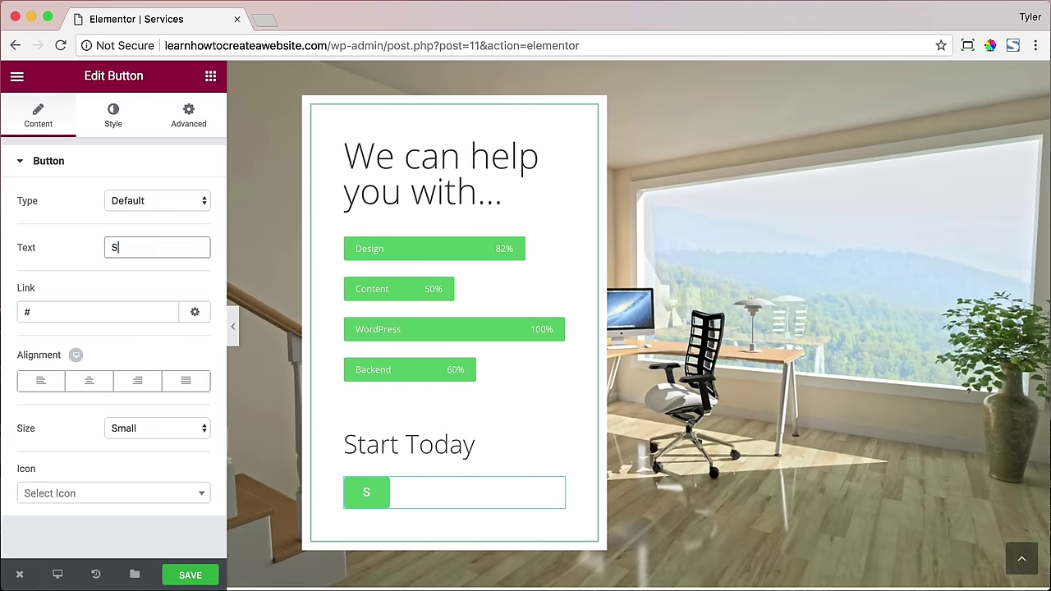
type("t")
double_click(61, 318)
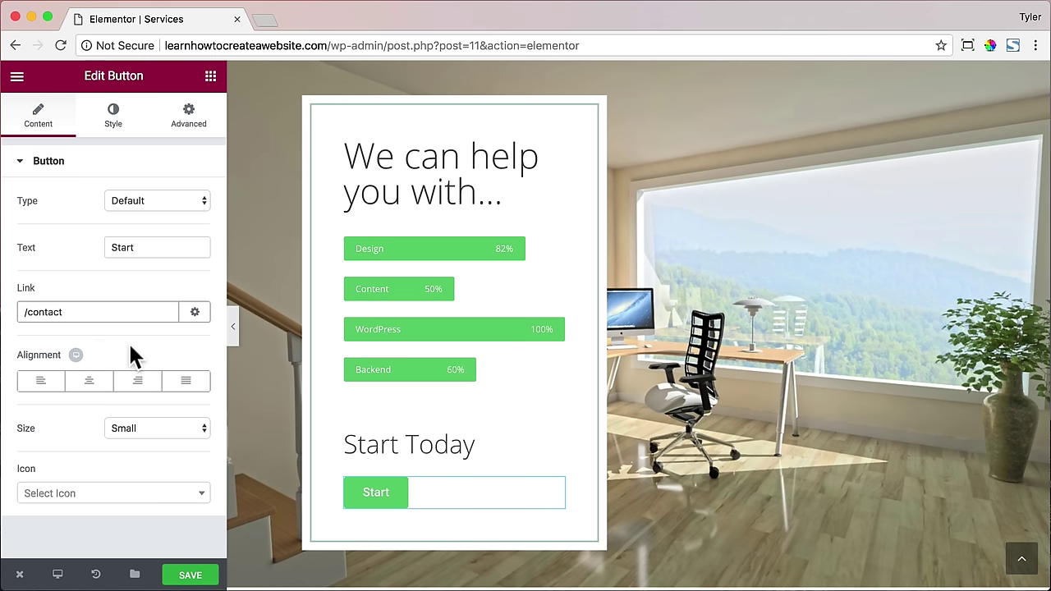
left_click(174, 427)
left_click(153, 441)
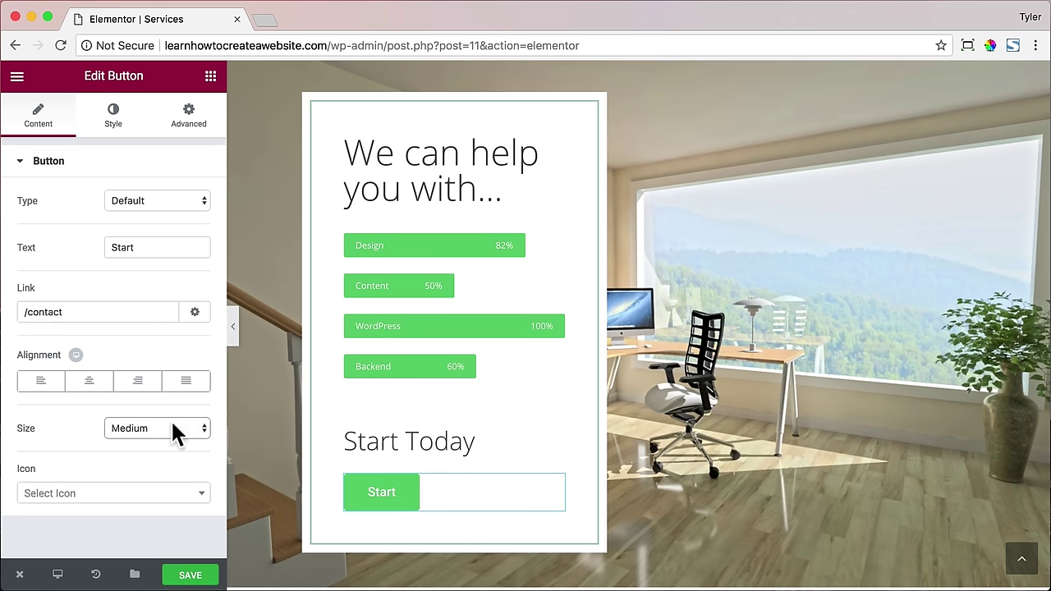
- Give the button a 20 px border radius and unlink its text padding sides
left_click(113, 120)
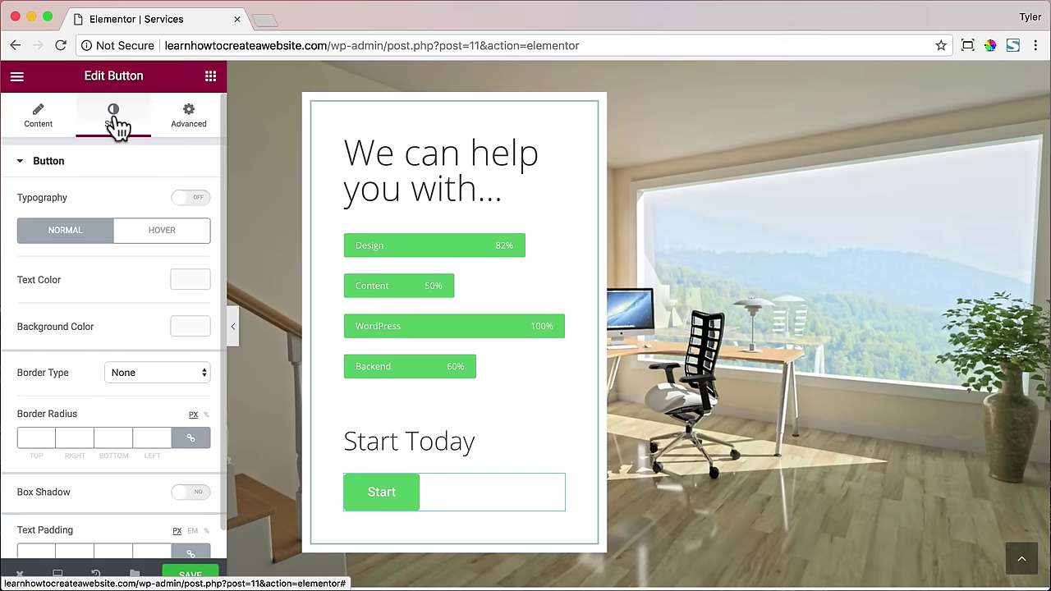
scroll(173, 338, "down", 1)
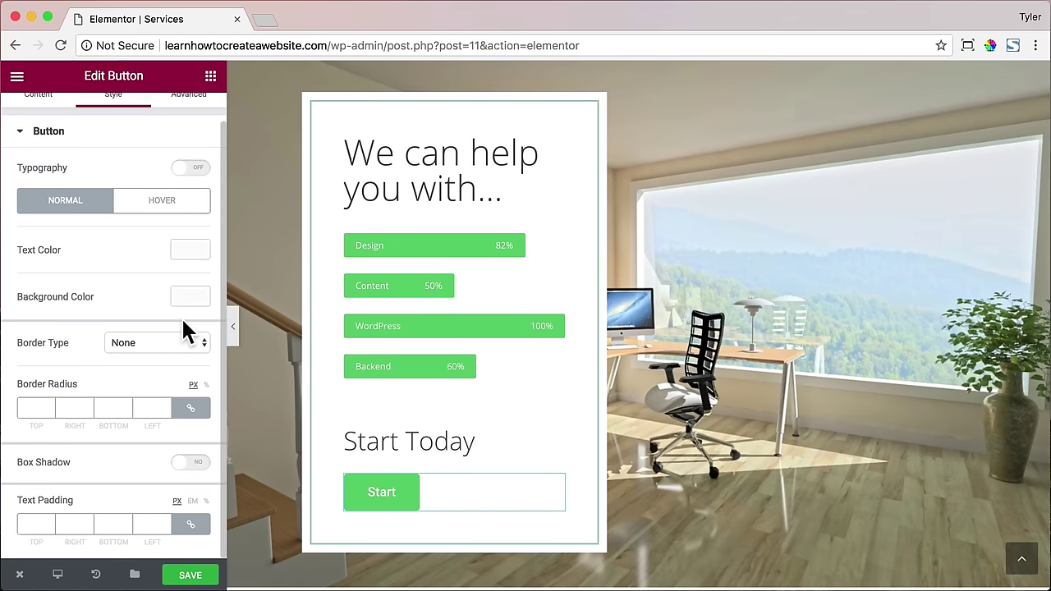
left_click(33, 405)
type("20")
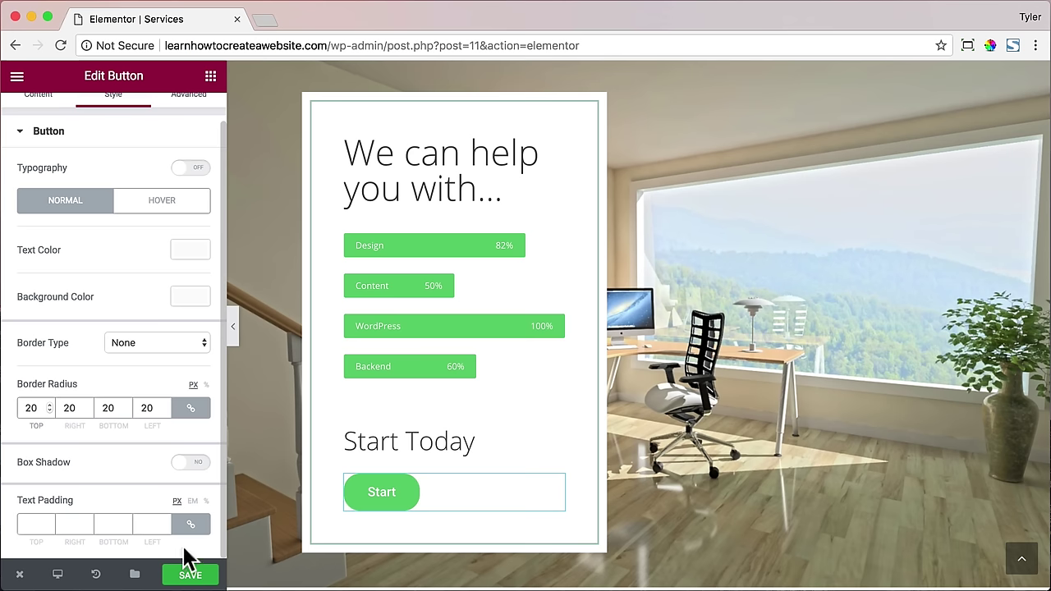
left_click(190, 523)
left_click_drag(32, 524, 18, 525)
- Enter Start button text padding of 10 top, 100 right, 10 bottom, 100 left
type("10")
key("Tab")
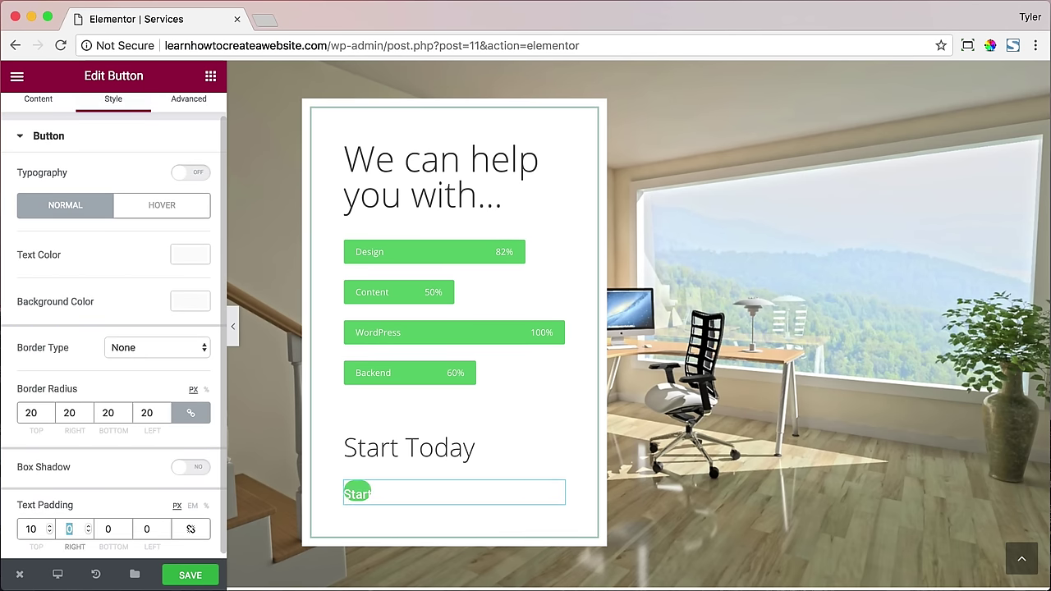
type("1020")
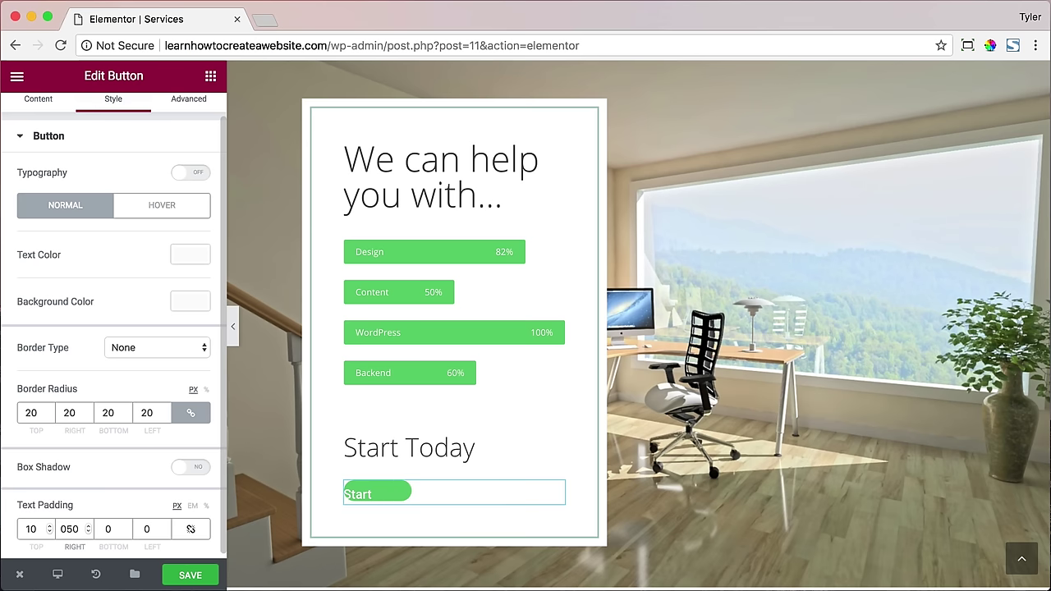
key("BackSpace")
key("BackSpace")
type("100")
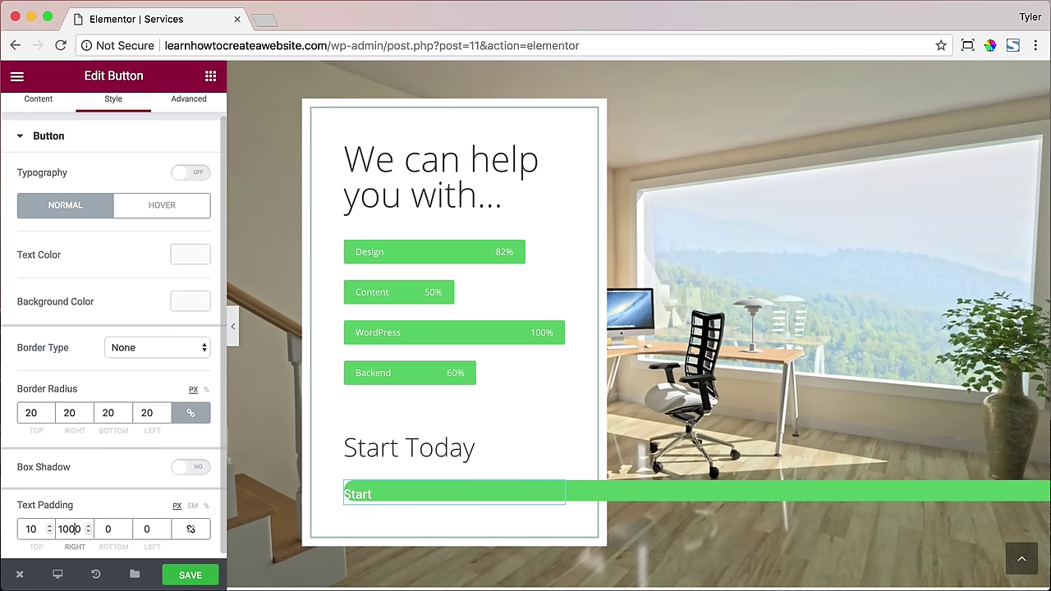
key("BackSpace")
key("Tab")
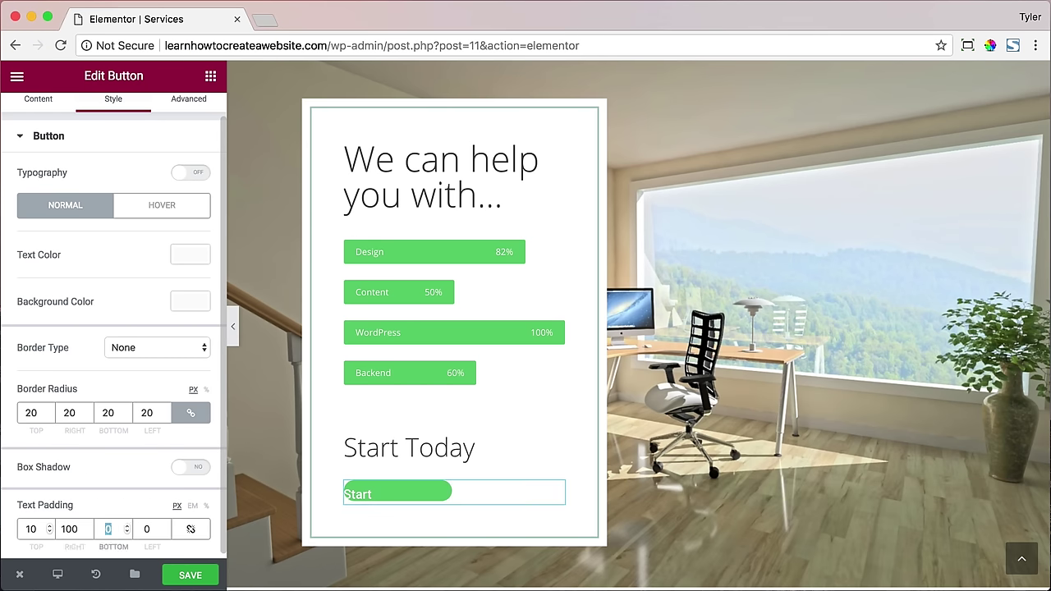
type("10")
key("Tab")
type("100")
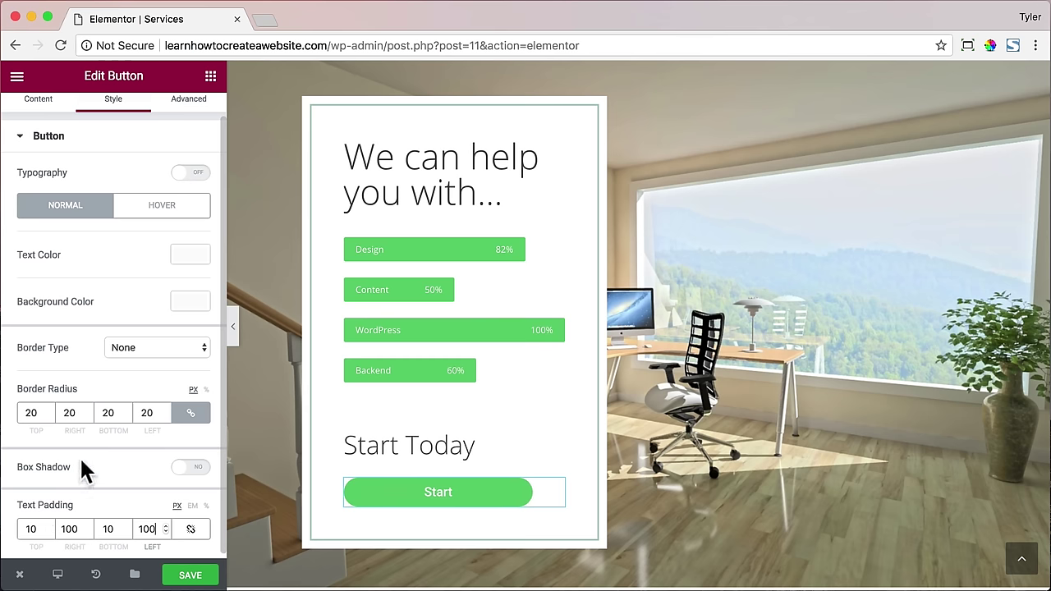
scroll(96, 305, "up", 2)
scroll(93, 295, "down", 2)
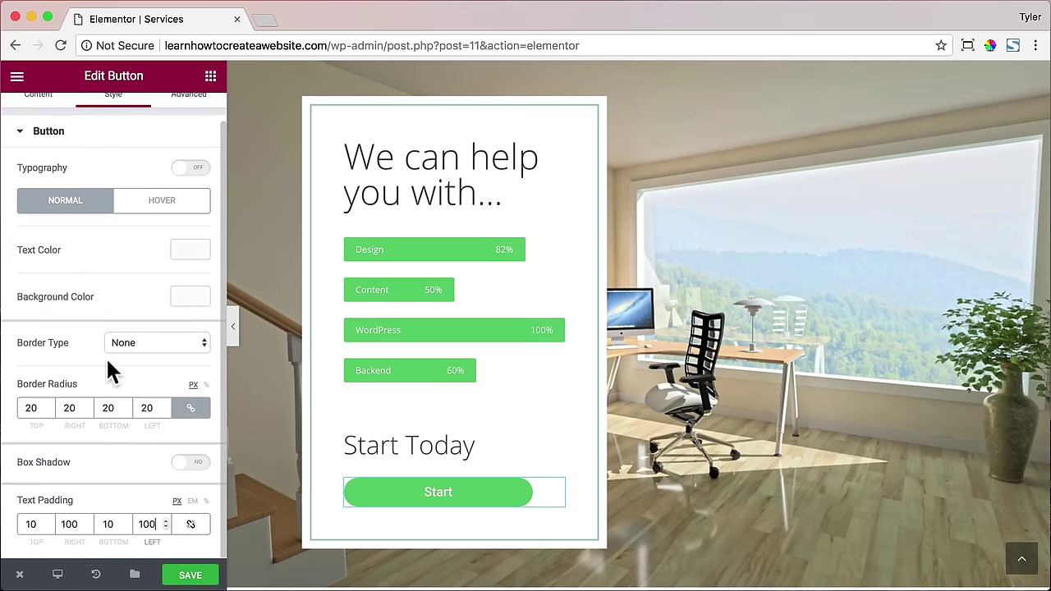
- Change the padding to 20/60/20/60 and raise the border radius to 50
left_click_drag(33, 524, 14, 532)
type("20")
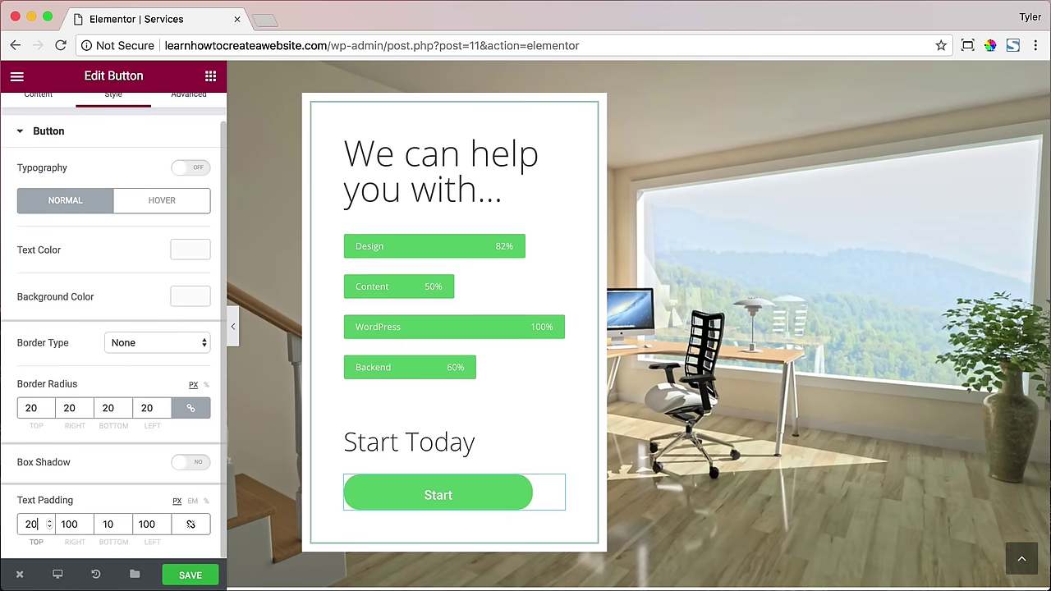
double_click(106, 524)
type("20")
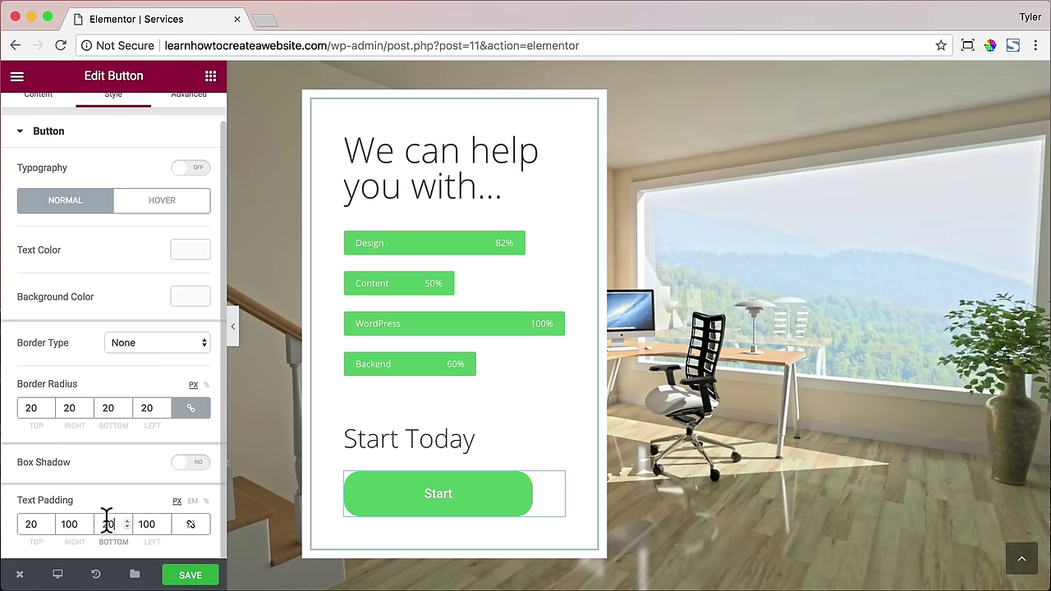
key("shift+Tab")
type("60")
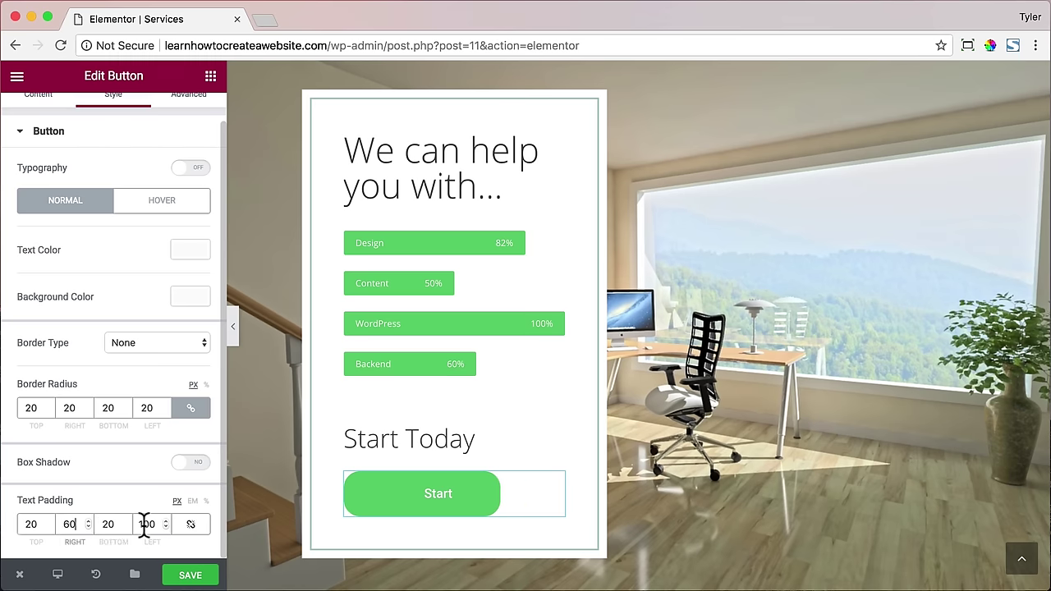
double_click(144, 524)
type("60")
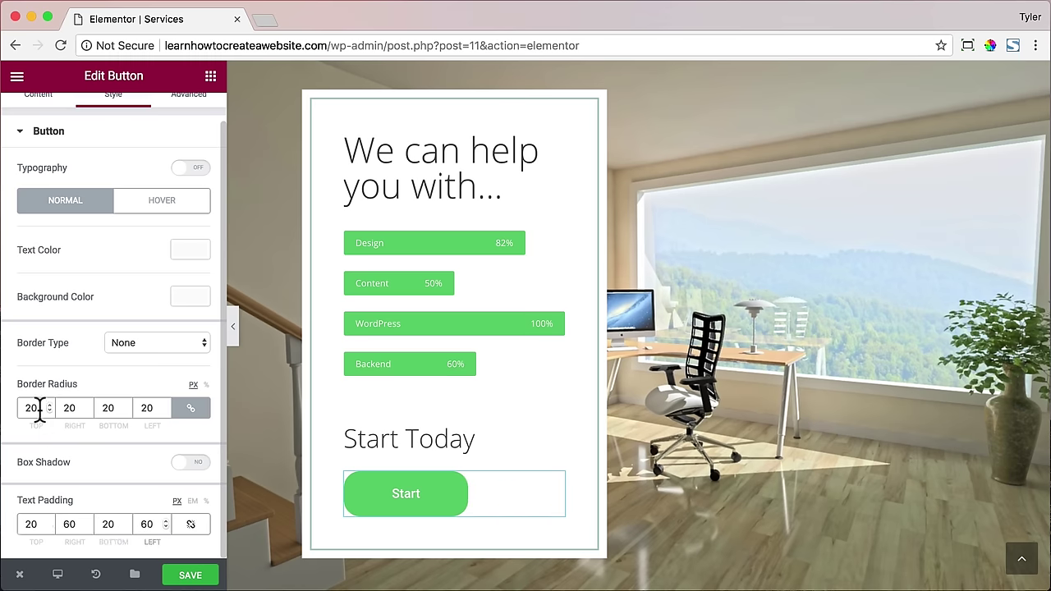
double_click(33, 408)
type("50")
scroll(94, 311, "up", 1)
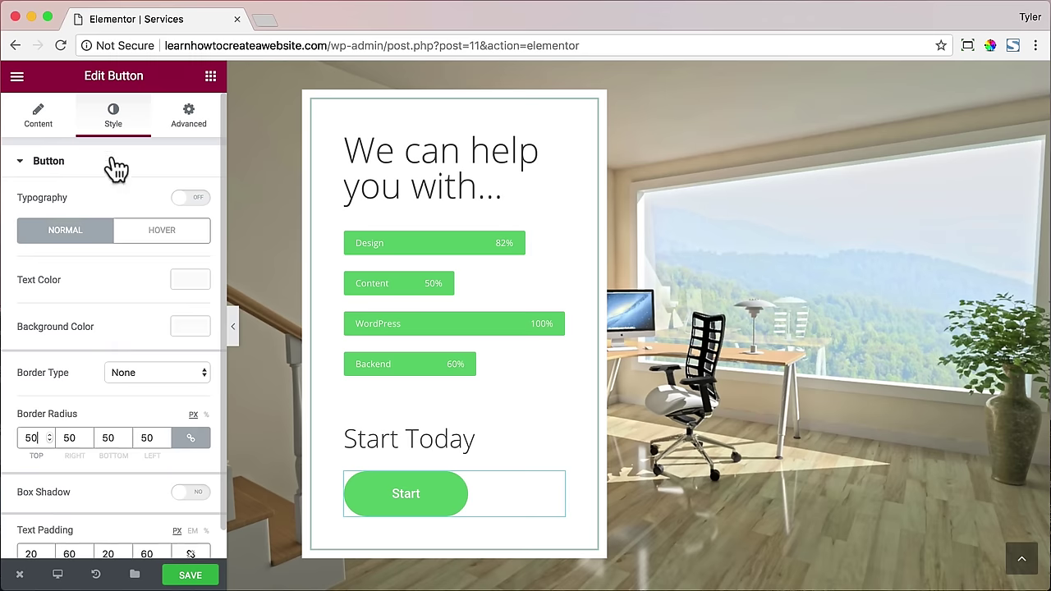
- Enable custom typography for the Start button and enlarge its label
left_click(186, 197)
left_click(17, 264)
left_click_drag(16, 266, 36, 267)
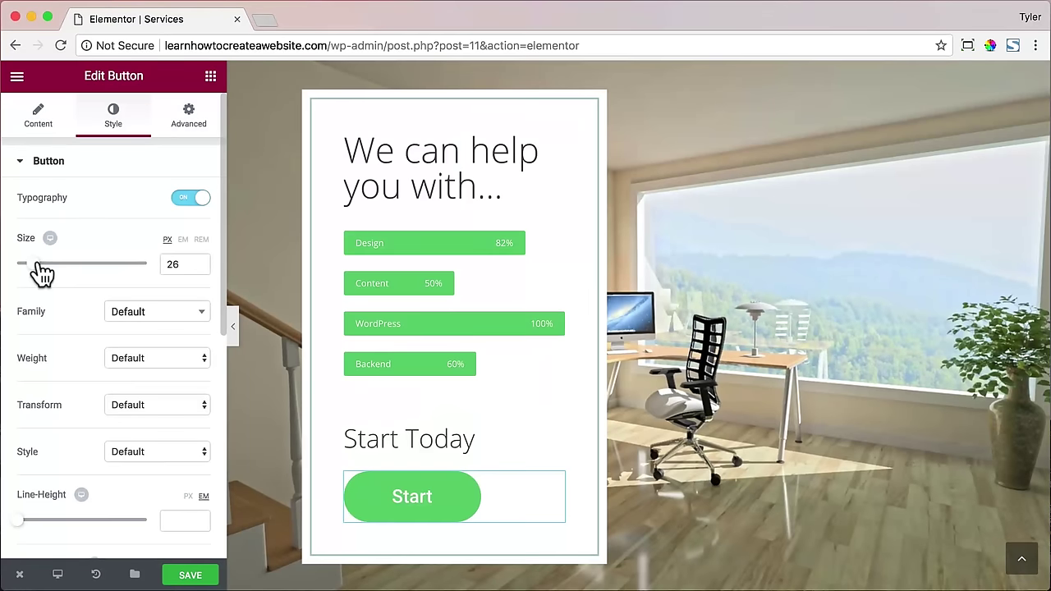
- Tighten text padding to 10/40/10/40 and set the label size to 20 px
scroll(145, 276, "down", 5)
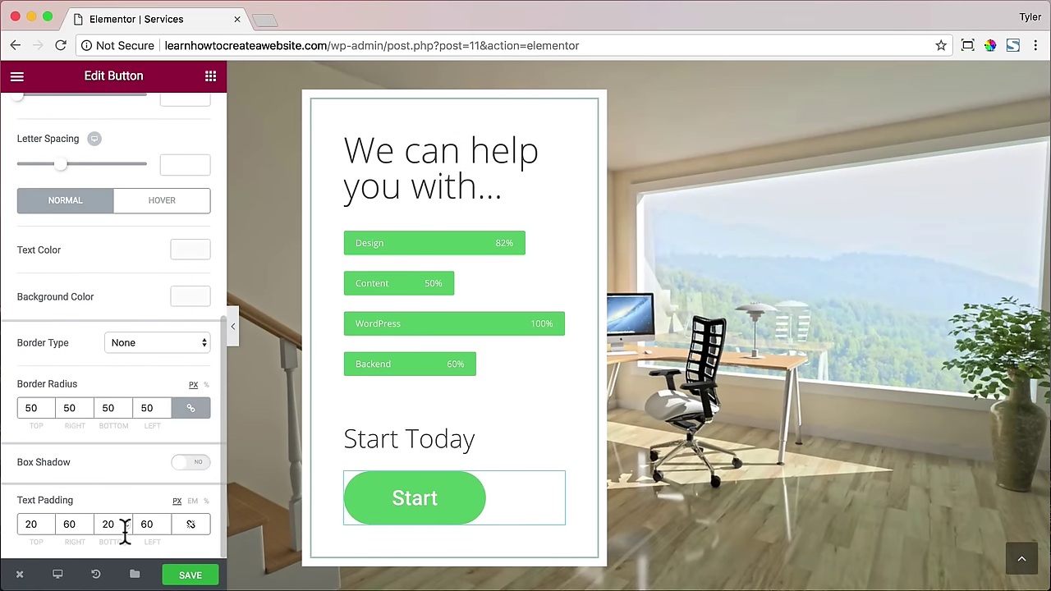
type("40")
double_click(142, 524)
type("40")
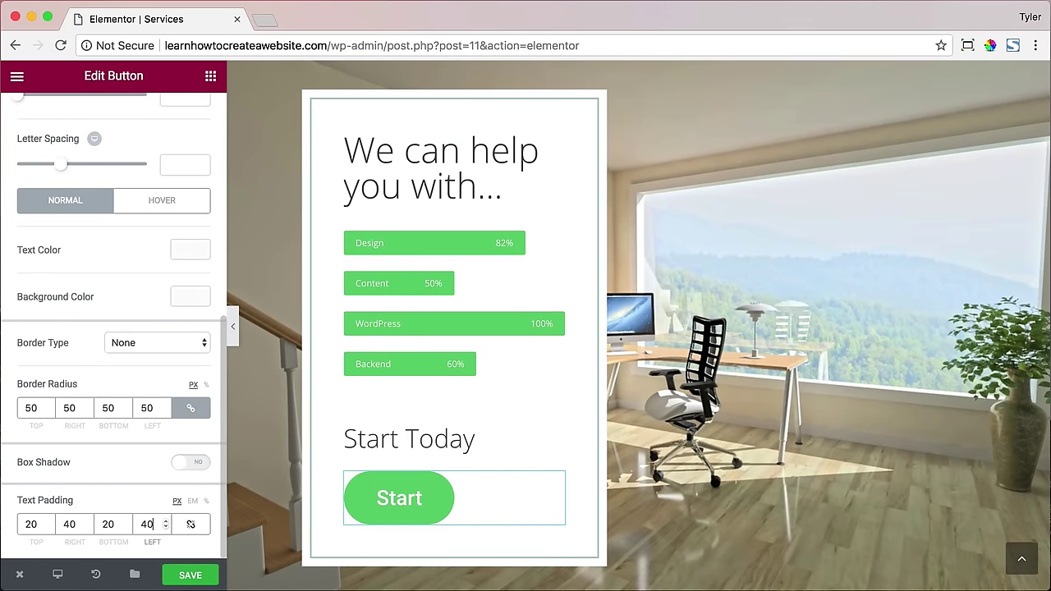
double_click(31, 524)
type("10")
double_click(108, 524)
type("10")
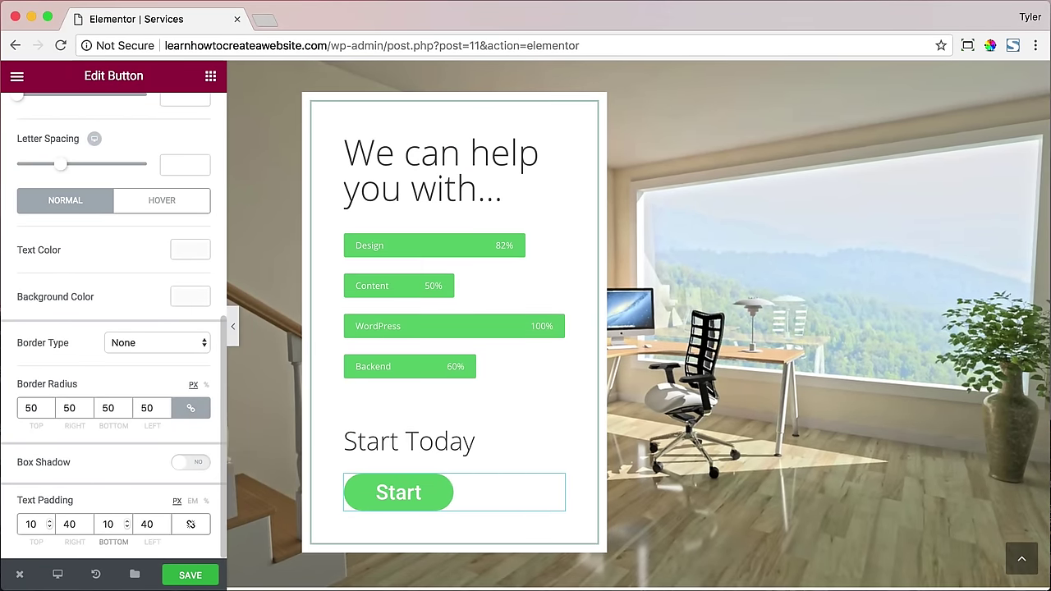
scroll(93, 411, "up", 5)
left_click(29, 149)
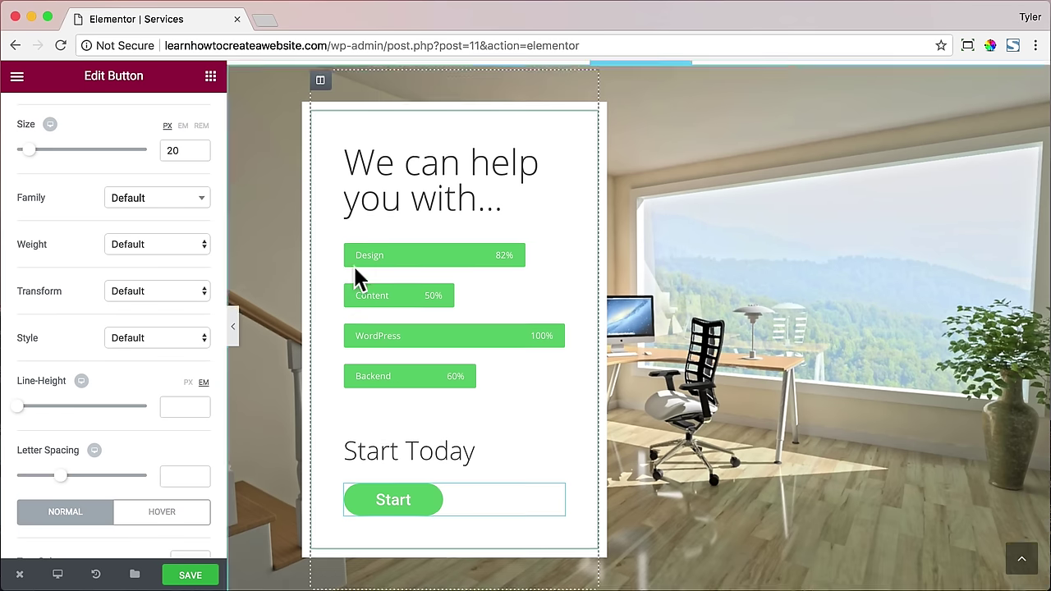
scroll(353, 263, "up", 2)
- Set the skills section's background overlay type to Gradient
left_click(600, 146)
scroll(660, 287, "down", 2)
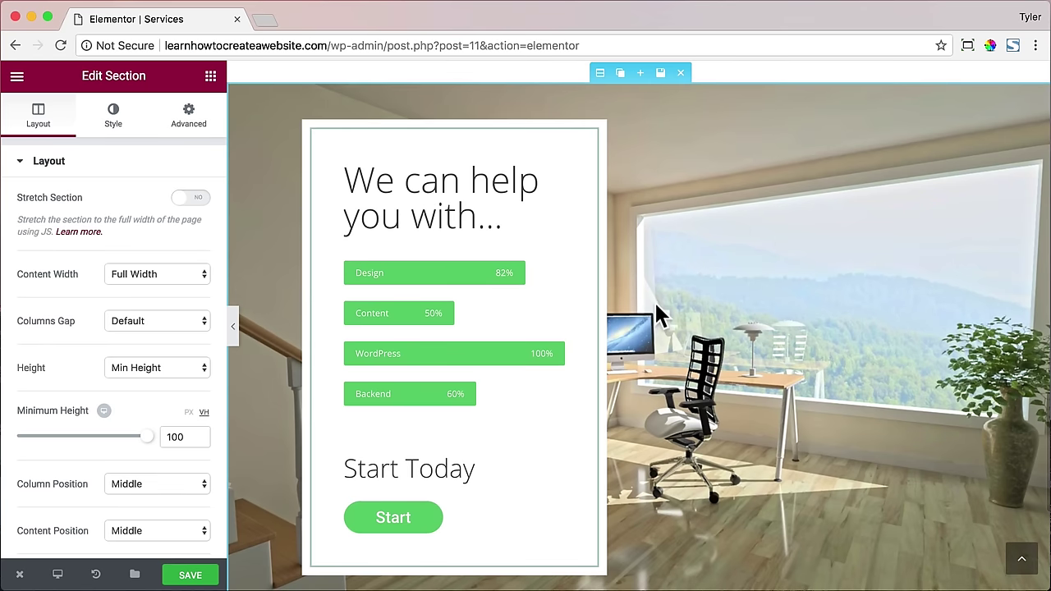
left_click(119, 128)
scroll(188, 319, "down", 5)
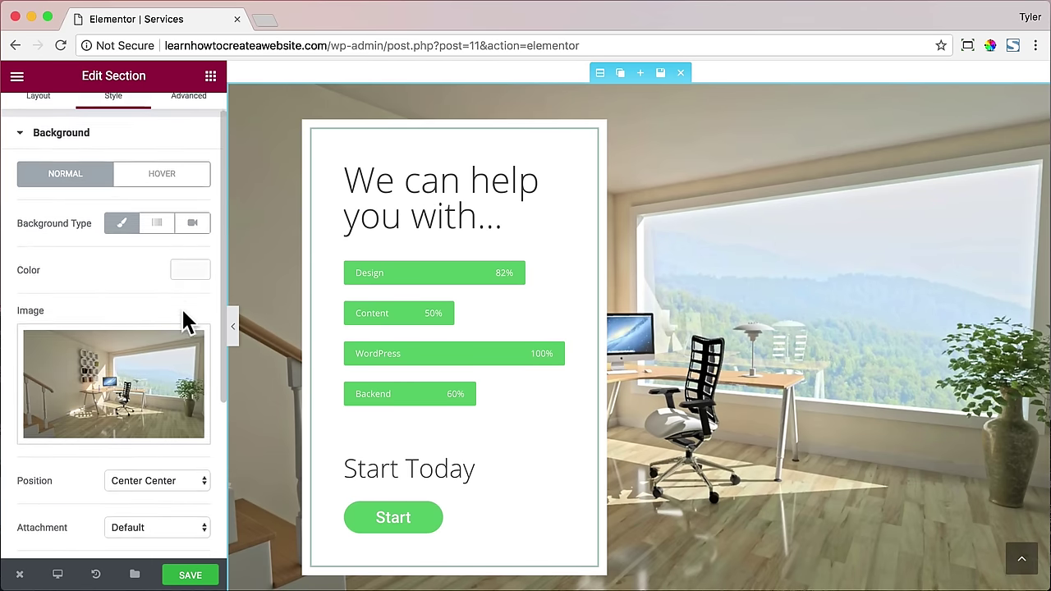
left_click(165, 399)
scroll(172, 388, "down", 2)
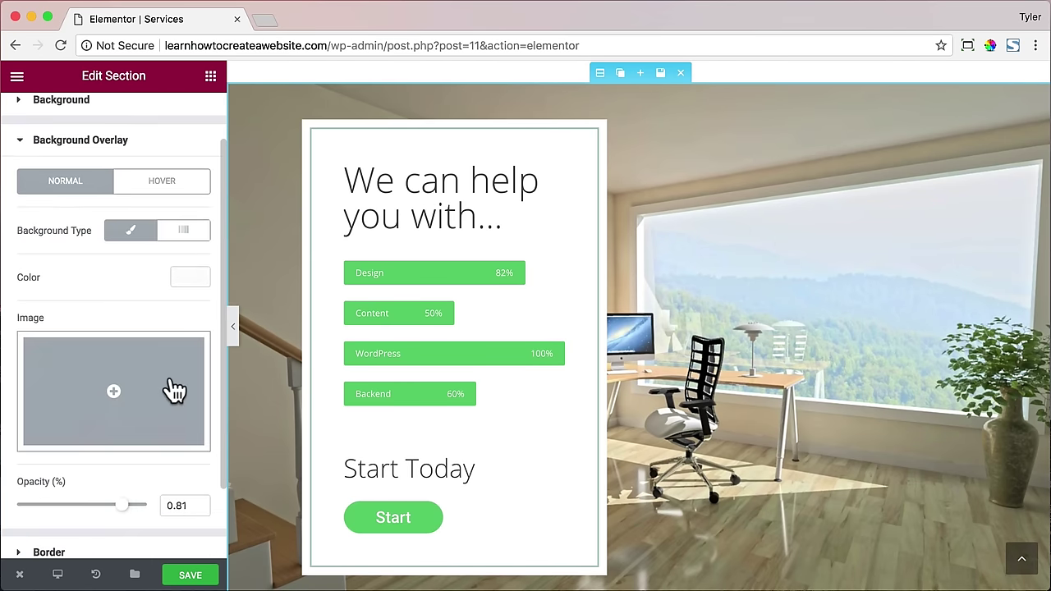
left_click(185, 233)
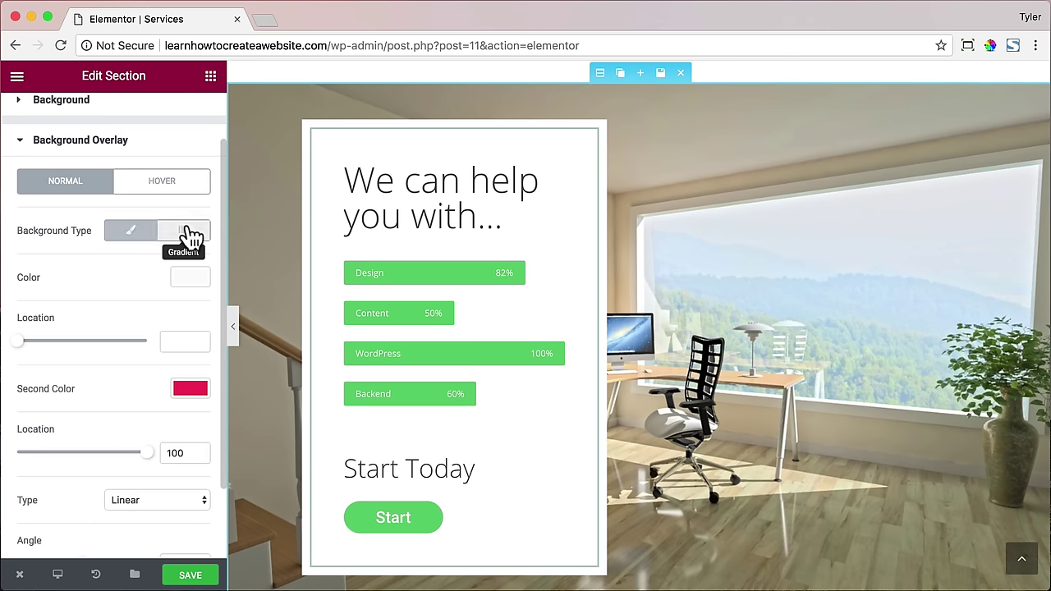
- Set the gradient's colours to #2cf49a first and #2160ed second
left_click(192, 279)
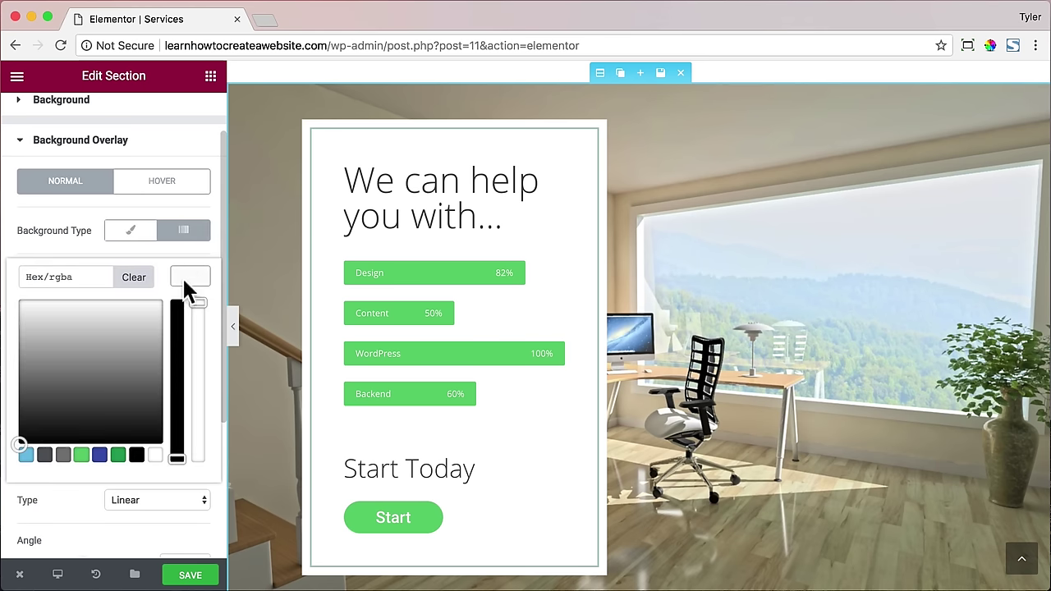
left_click(84, 455)
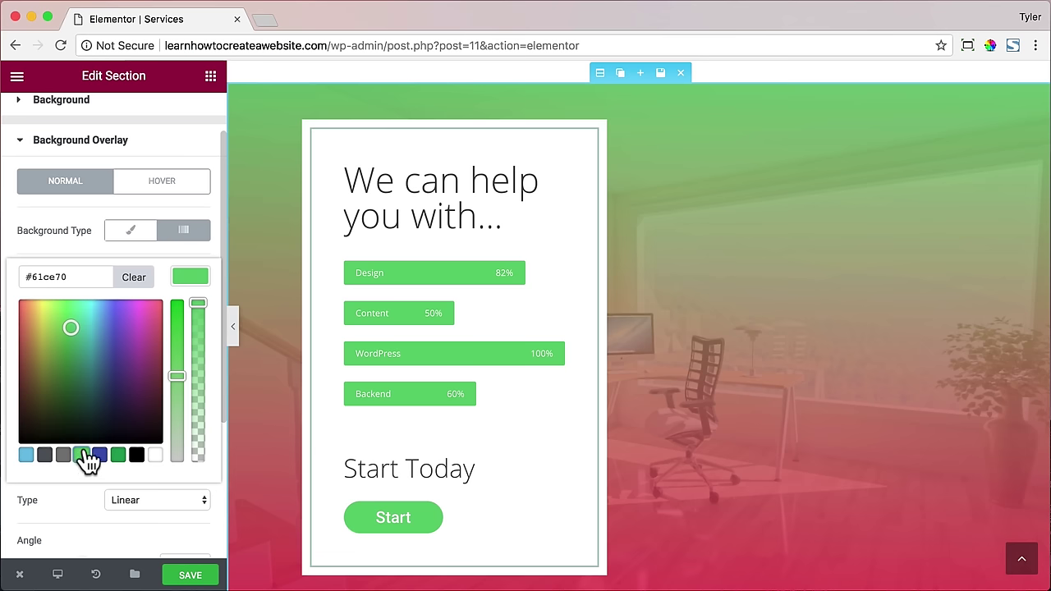
left_click(197, 278)
left_click(191, 382)
scroll(193, 392, "down", 3)
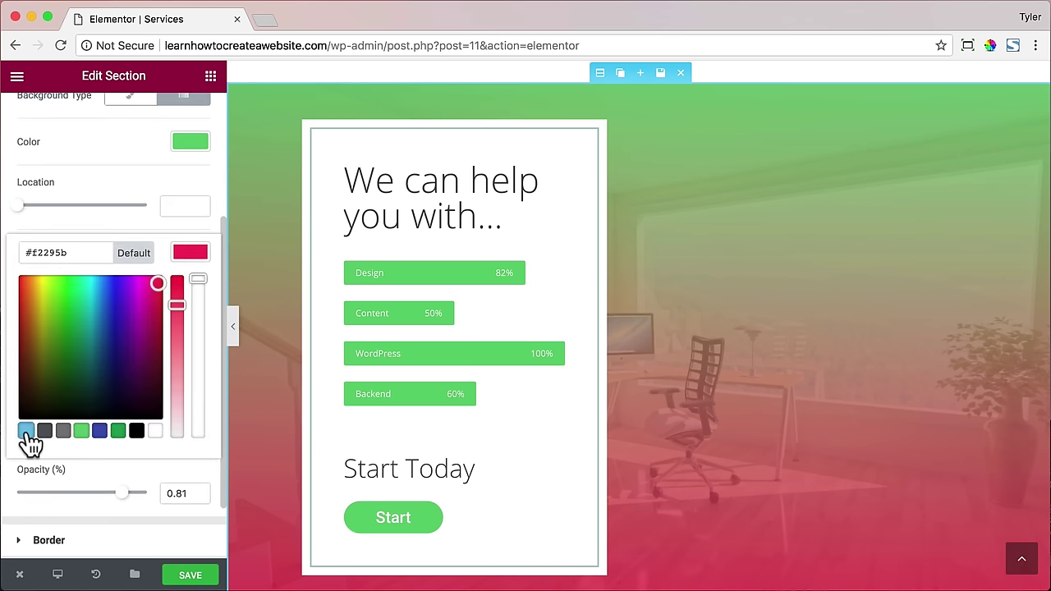
left_click(27, 431)
double_click(62, 253)
type("2160ed")
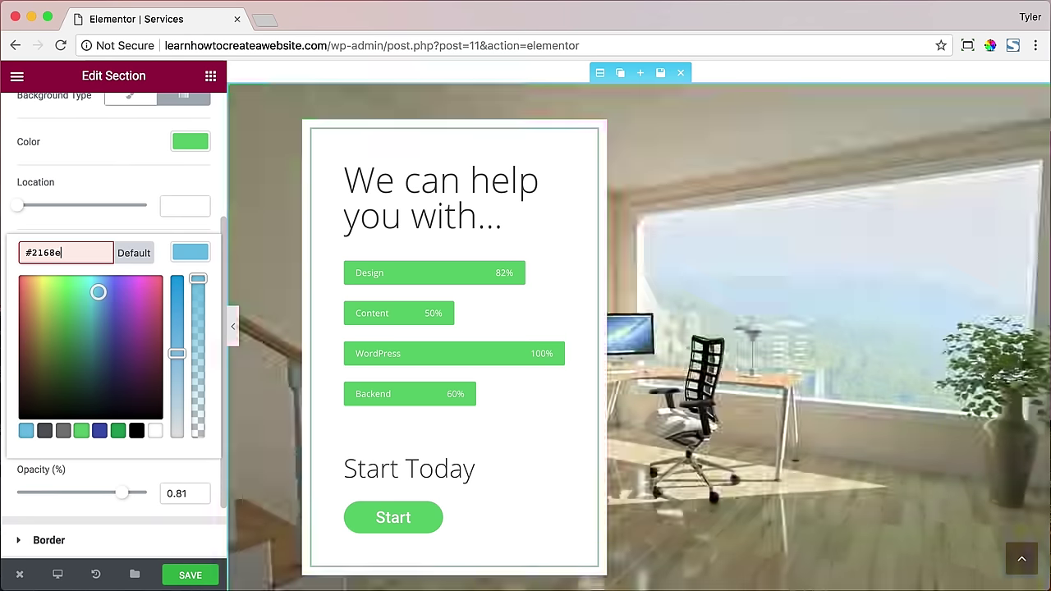
left_click(186, 257)
scroll(181, 255, "up", 3)
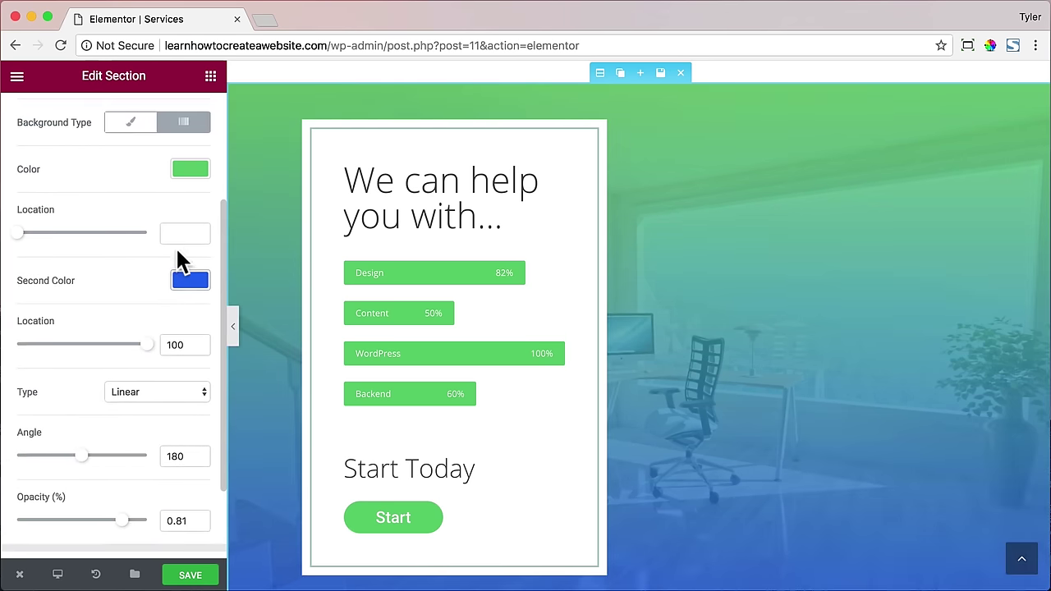
left_click(191, 205)
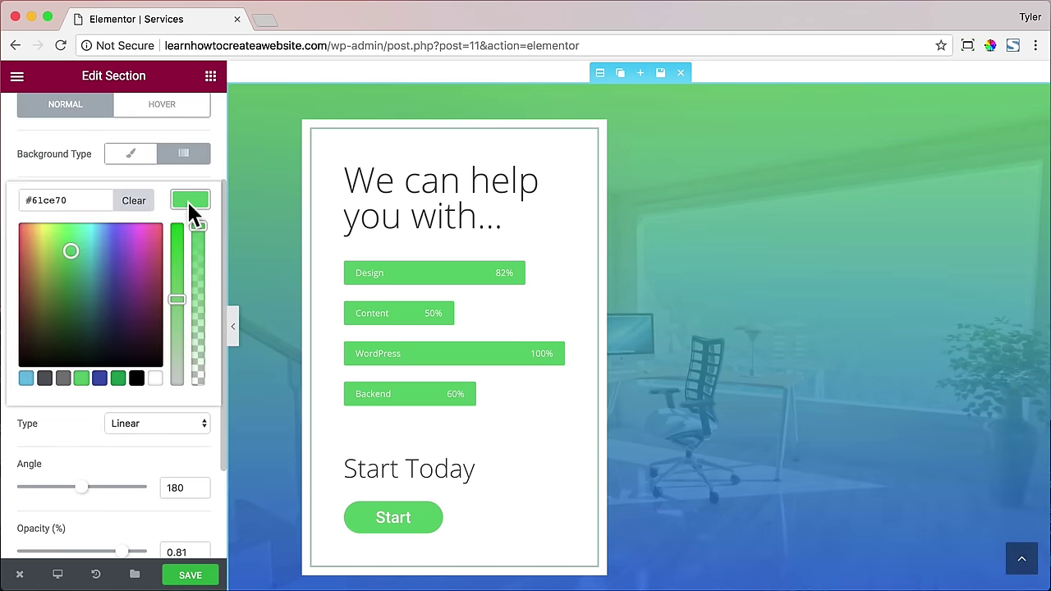
double_click(58, 201)
type("2cf49a")
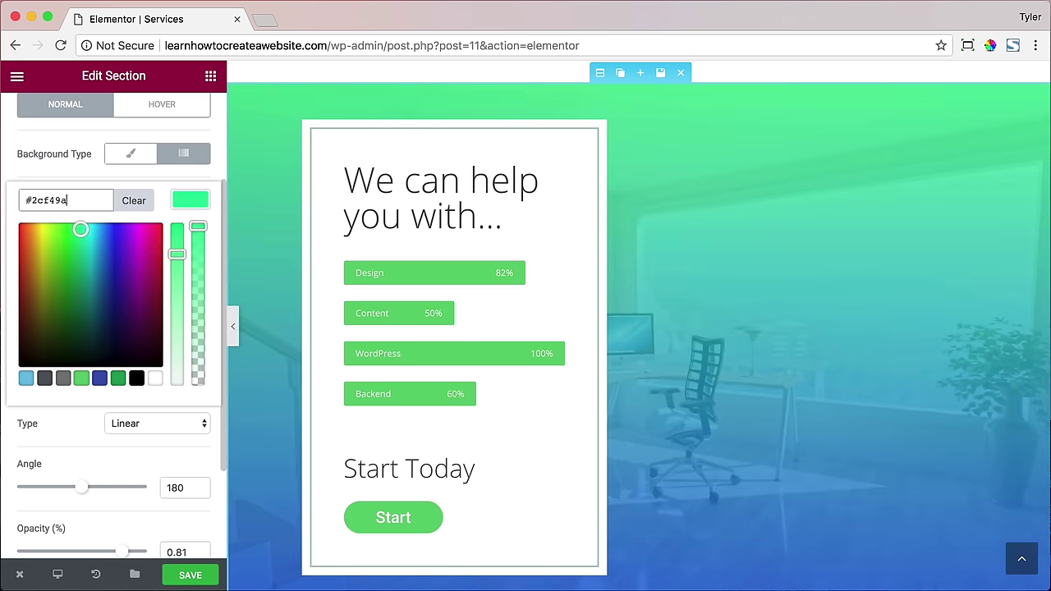
left_click(185, 207)
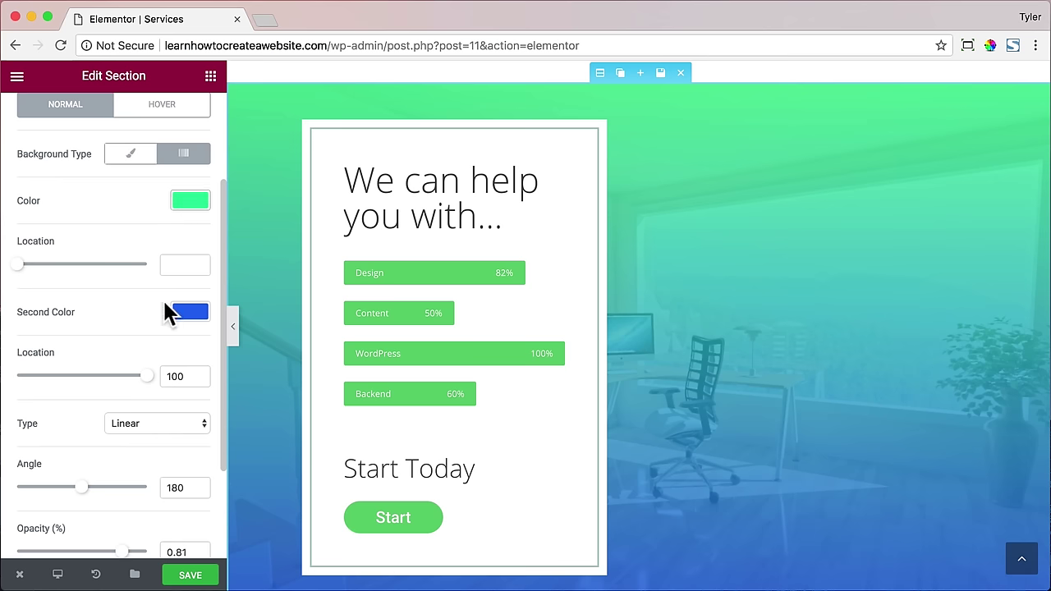
- Set the overlay gradient's first location to 39 and its angle to 240
scroll(172, 322, "down", 2)
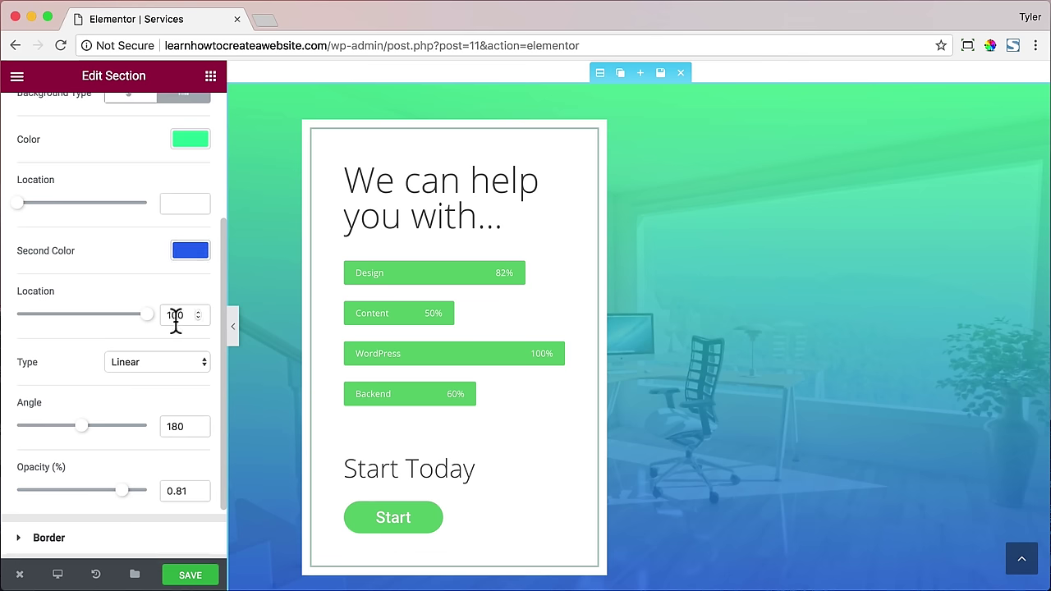
scroll(179, 316, "up", 3)
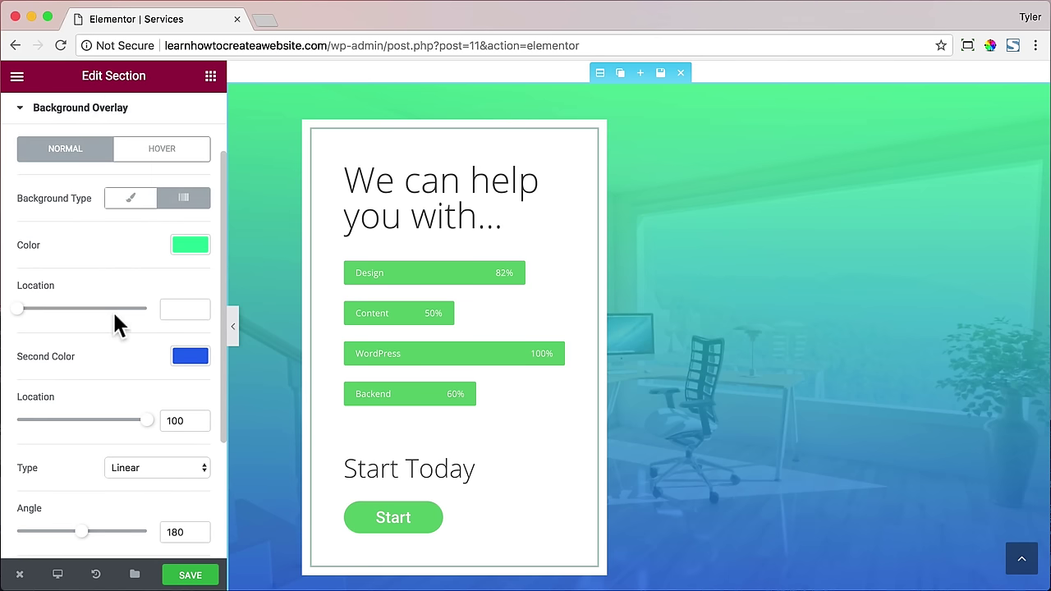
left_click_drag(22, 309, 72, 314)
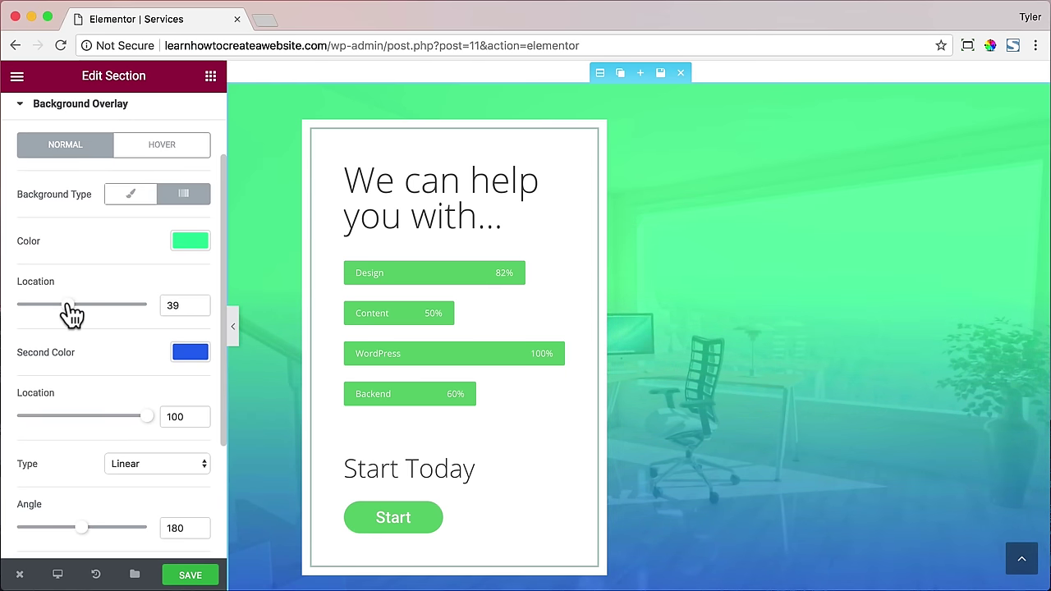
scroll(150, 327, "down", 1)
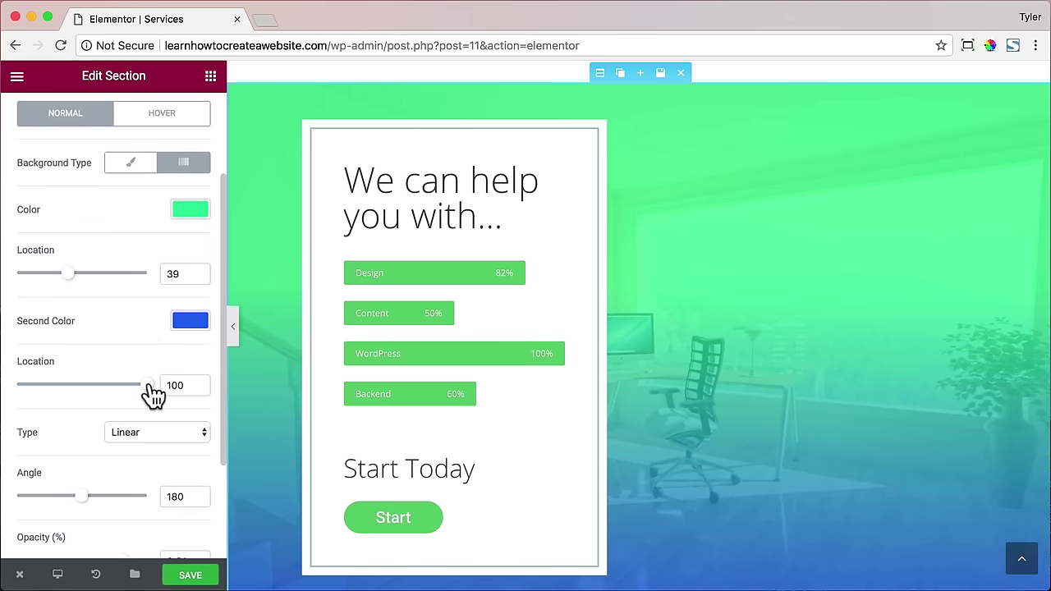
left_click_drag(152, 393, 153, 392)
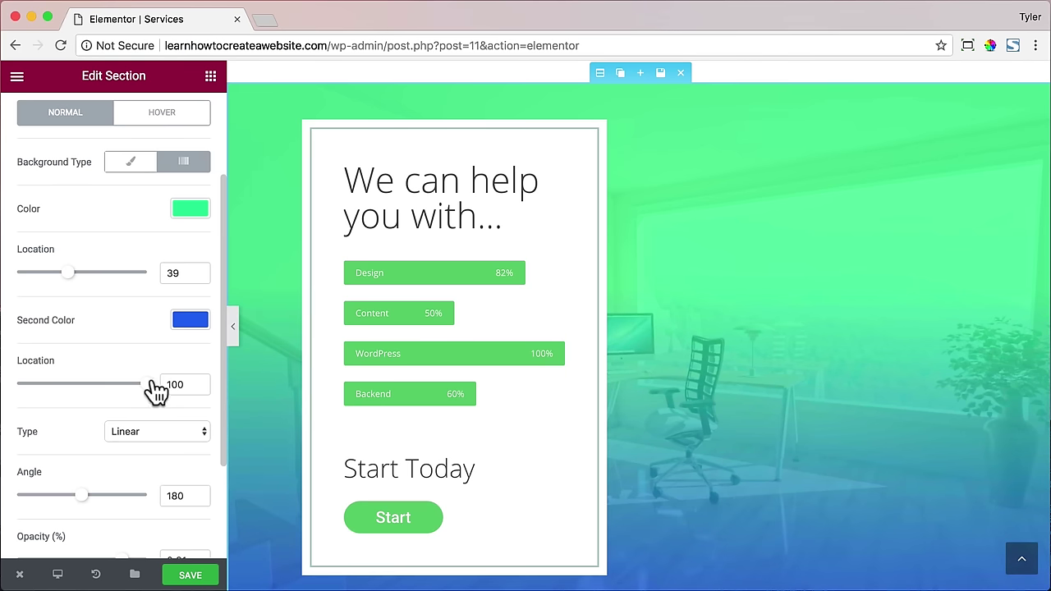
scroll(160, 394, "down", 2)
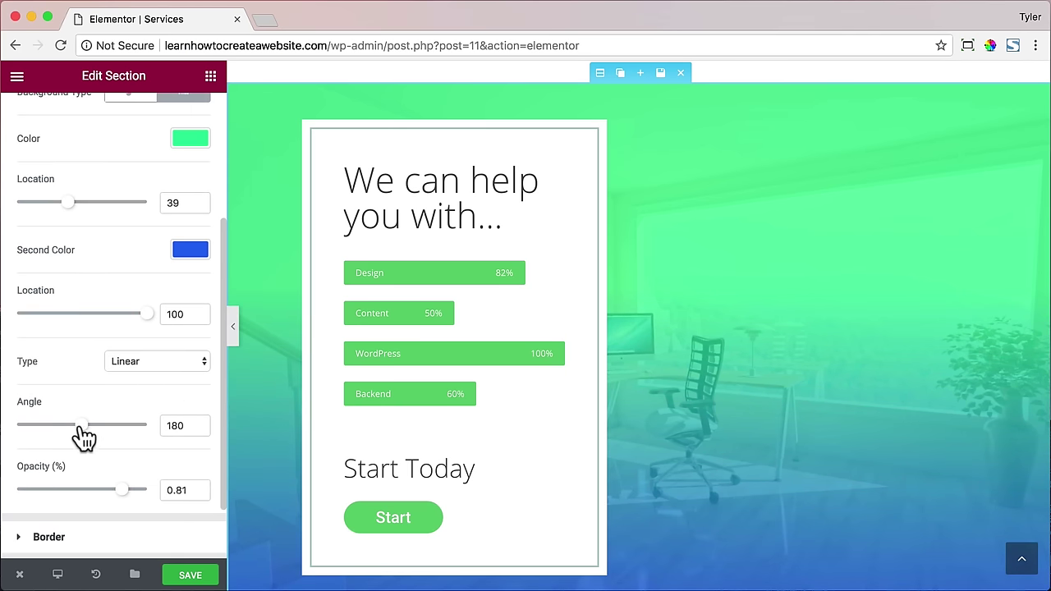
left_click_drag(82, 435, 104, 435)
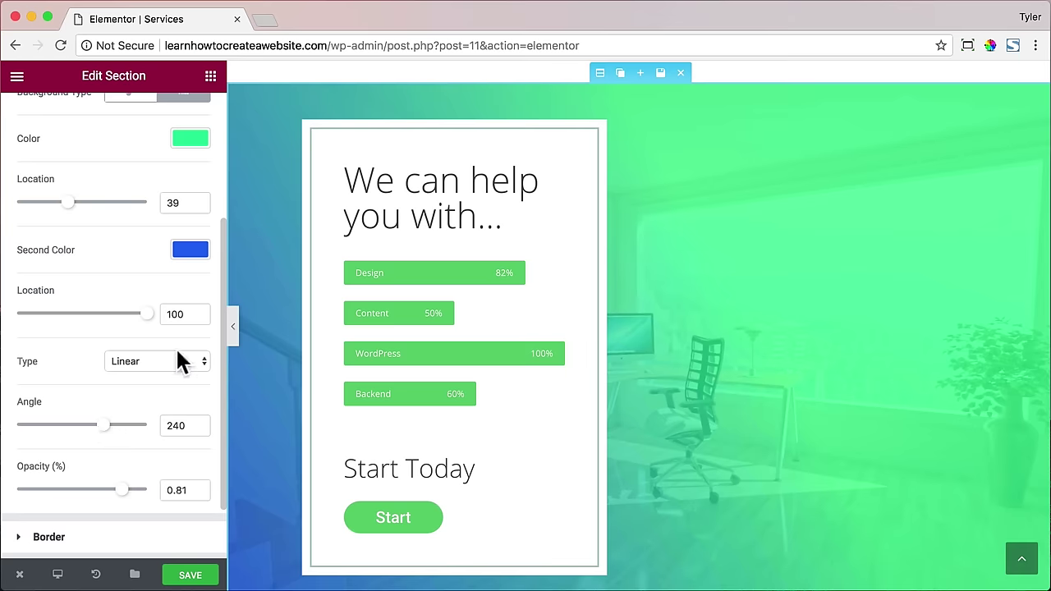
scroll(316, 317, "up", 5)
scroll(318, 322, "up", 10)
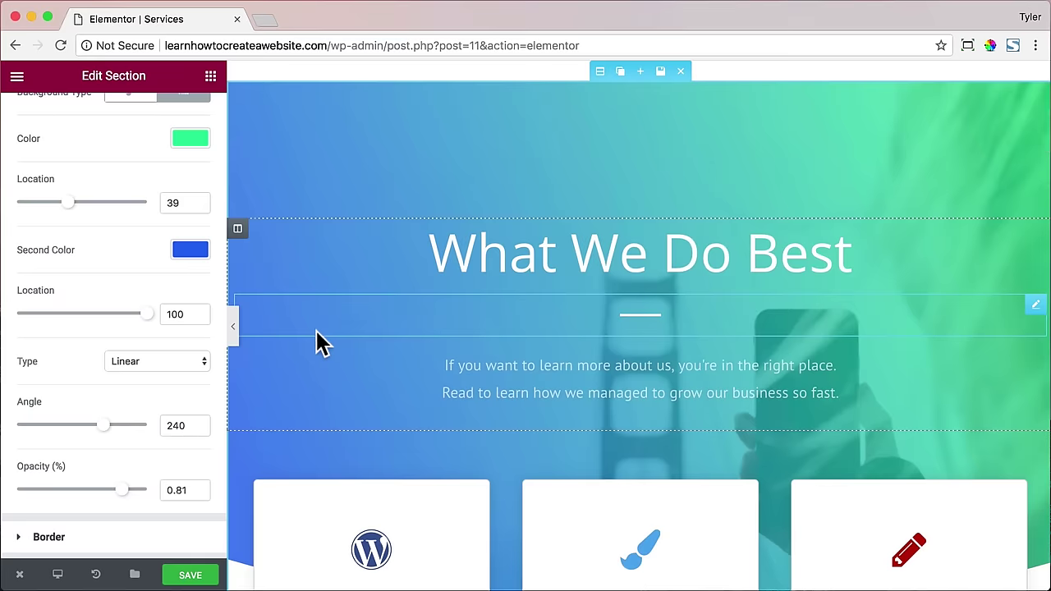
scroll(320, 343, "down", 15)
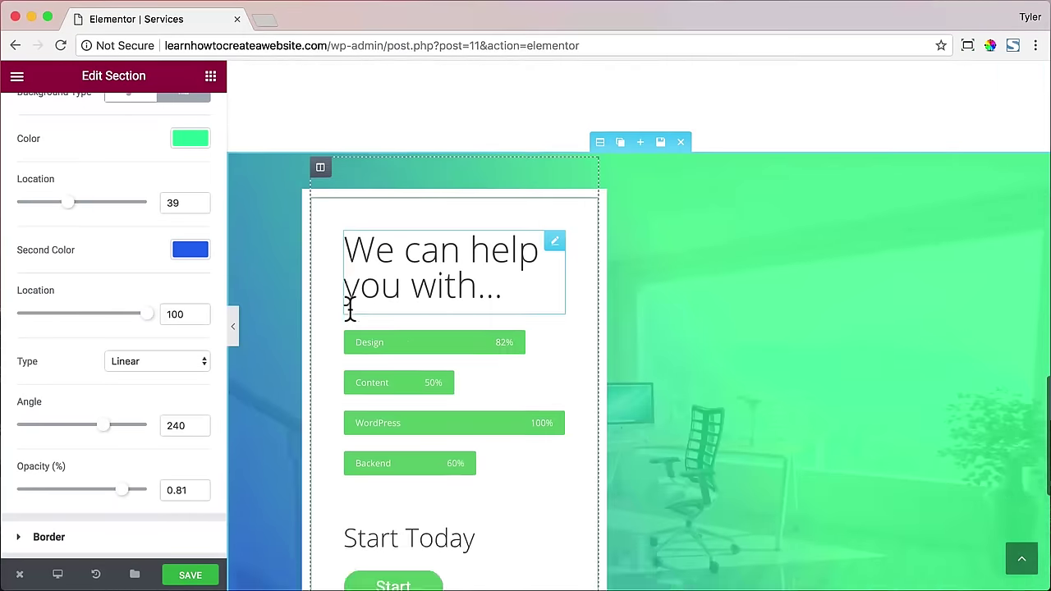
scroll(352, 316, "up", 15)
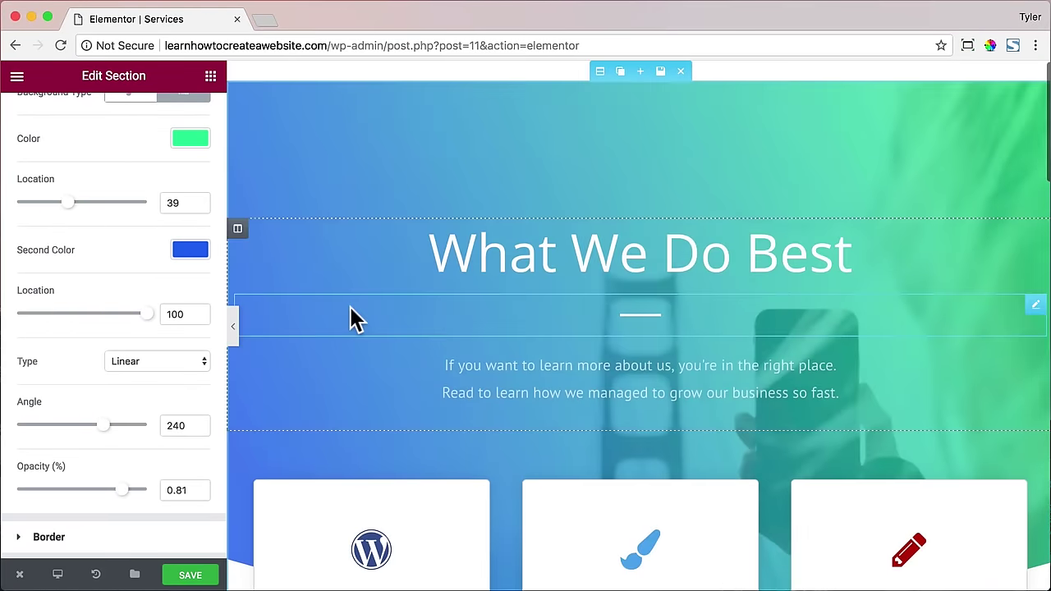
scroll(352, 312, "down", 20)
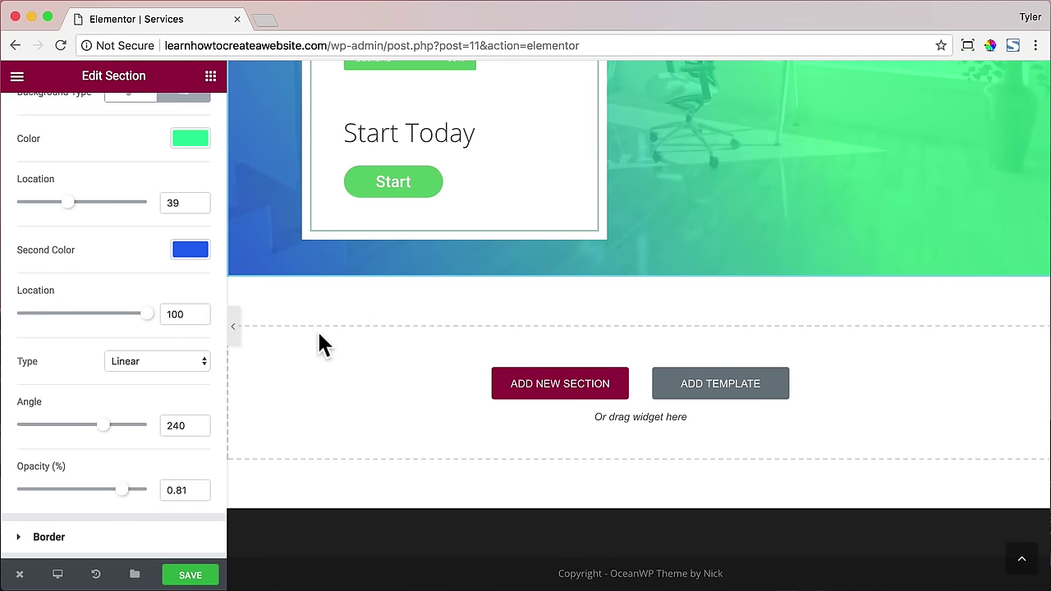
- Save the page and open the live Services page in a new tab
left_click(188, 577)
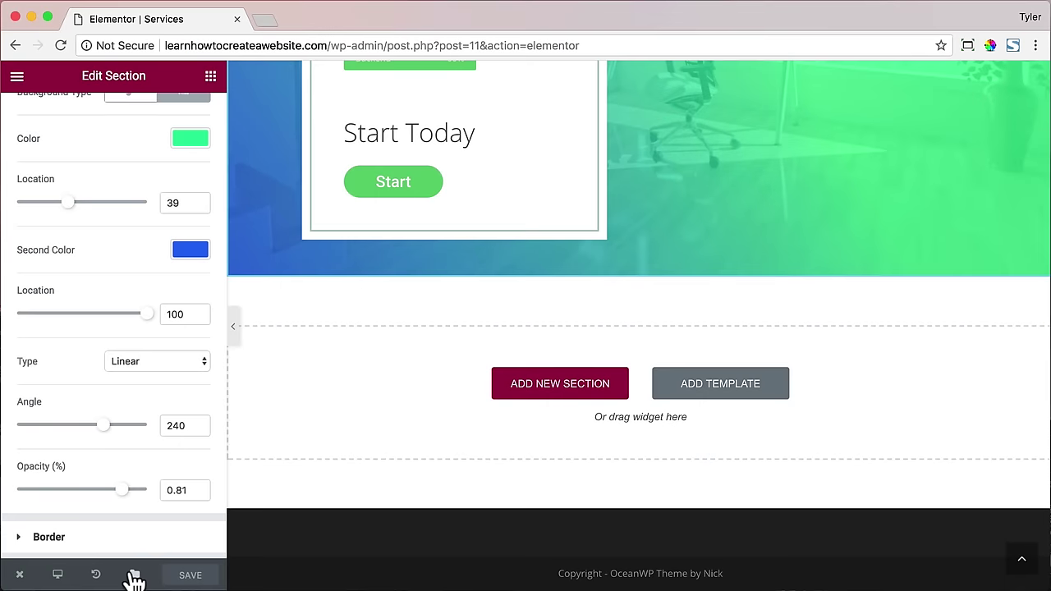
mouse_move(20, 575)
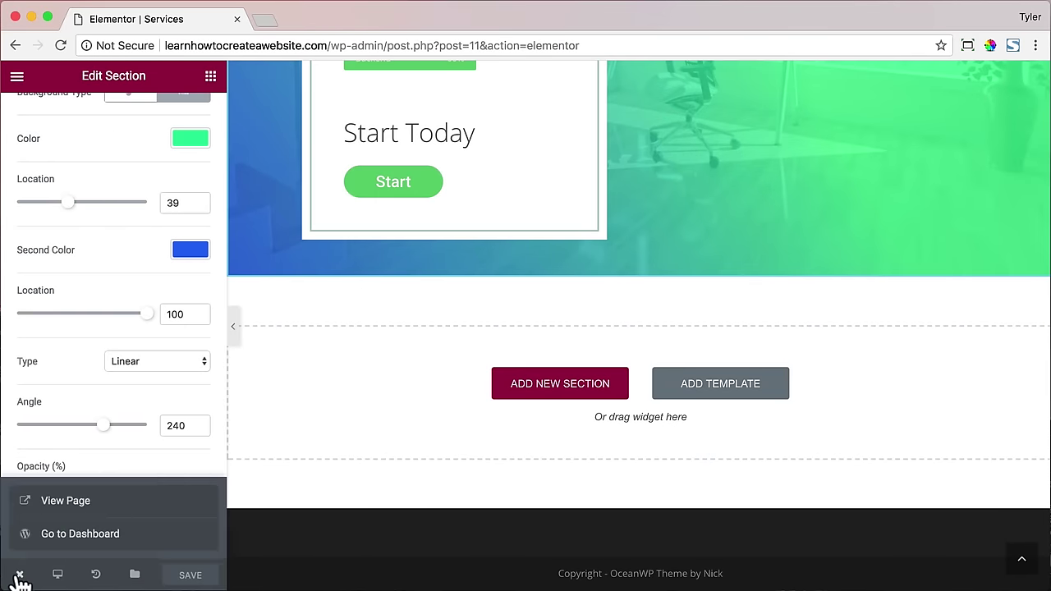
left_click(74, 499)
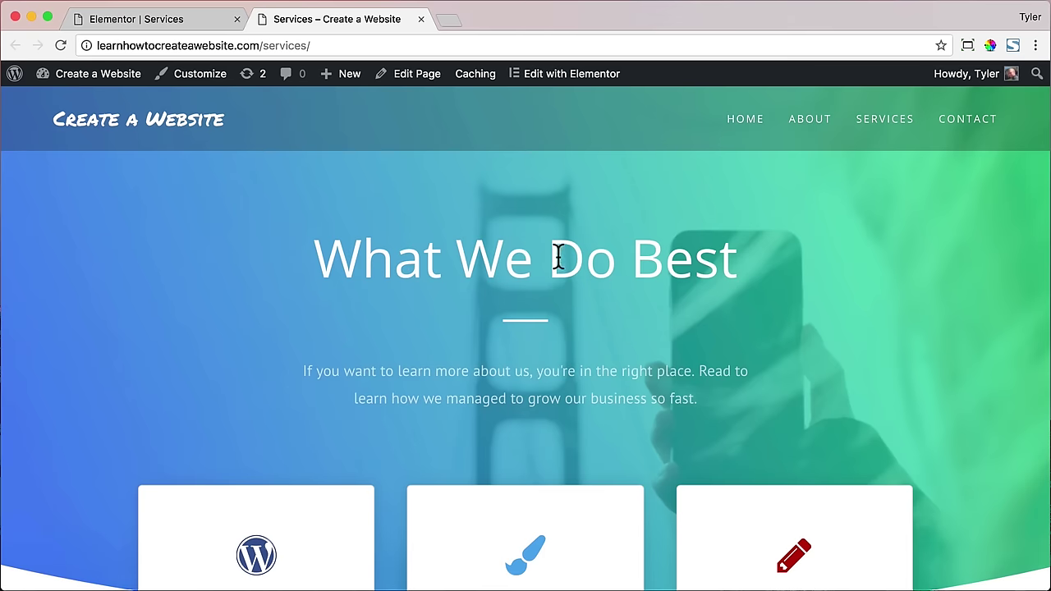
- Scroll through the live Services page, then check it at phone width
scroll(581, 260, "down", 5)
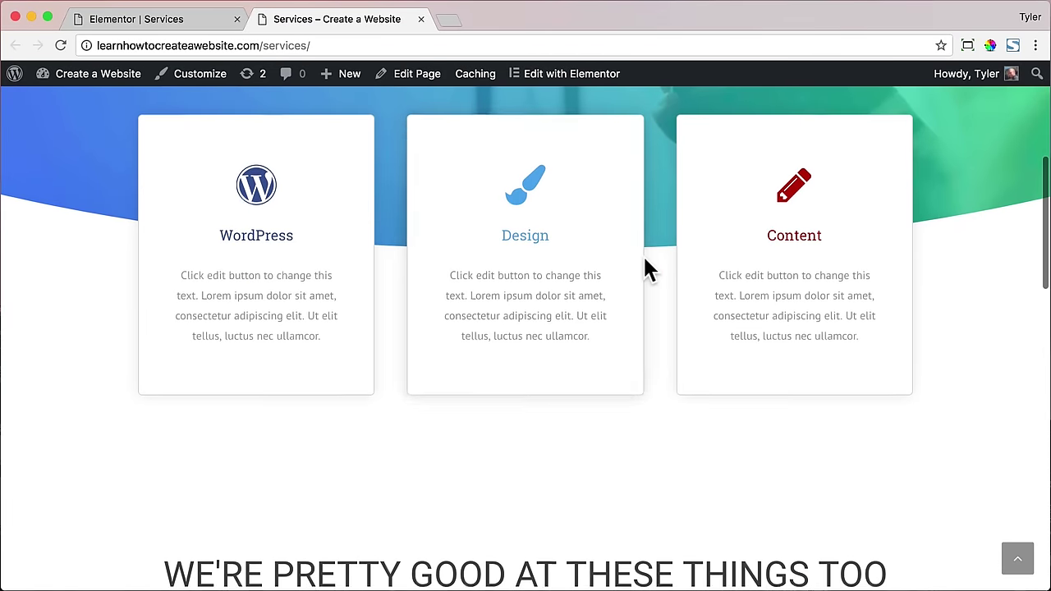
scroll(642, 254, "down", 3)
scroll(644, 261, "down", 5)
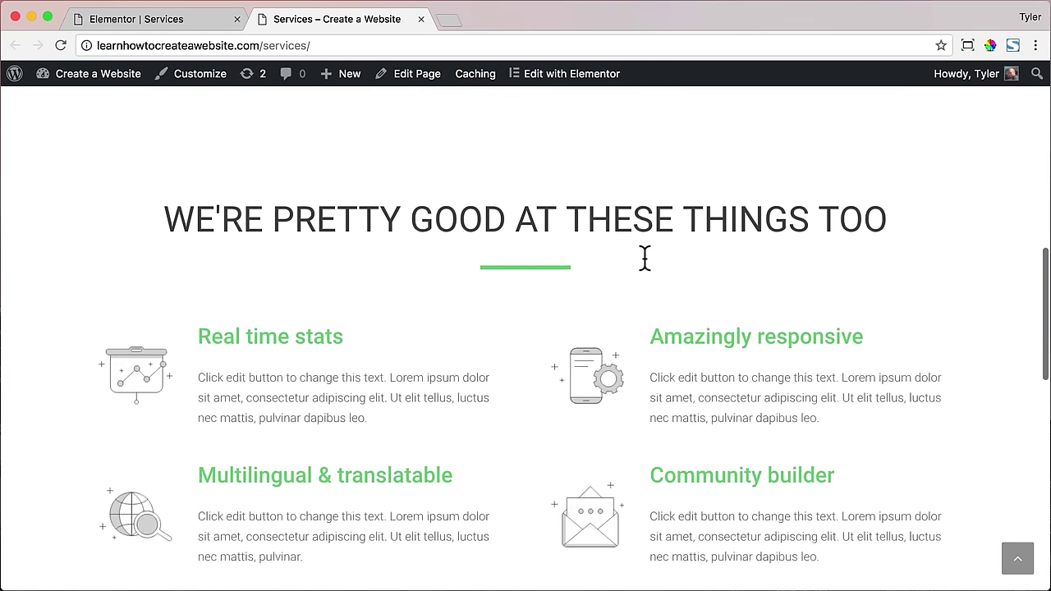
scroll(643, 259, "down", 5)
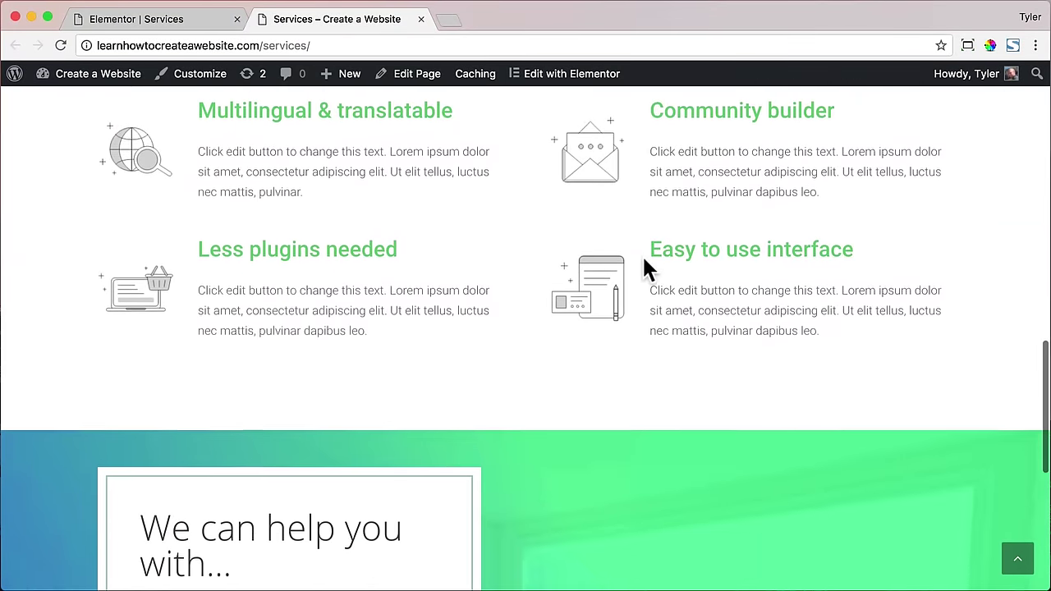
scroll(643, 261, "down", 3)
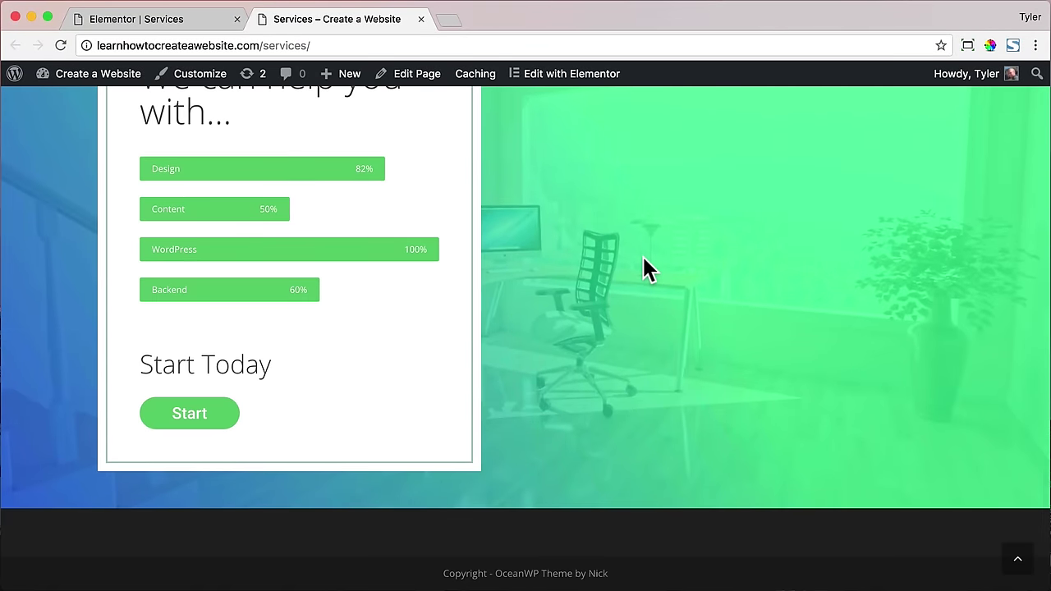
scroll(644, 261, "up", 2)
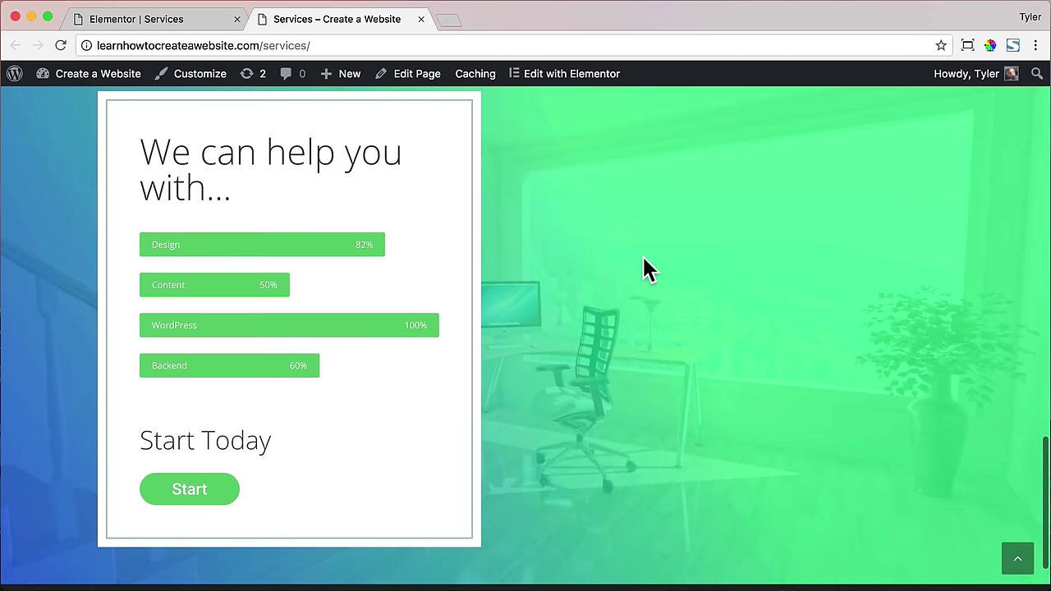
scroll(642, 264, "up", 1)
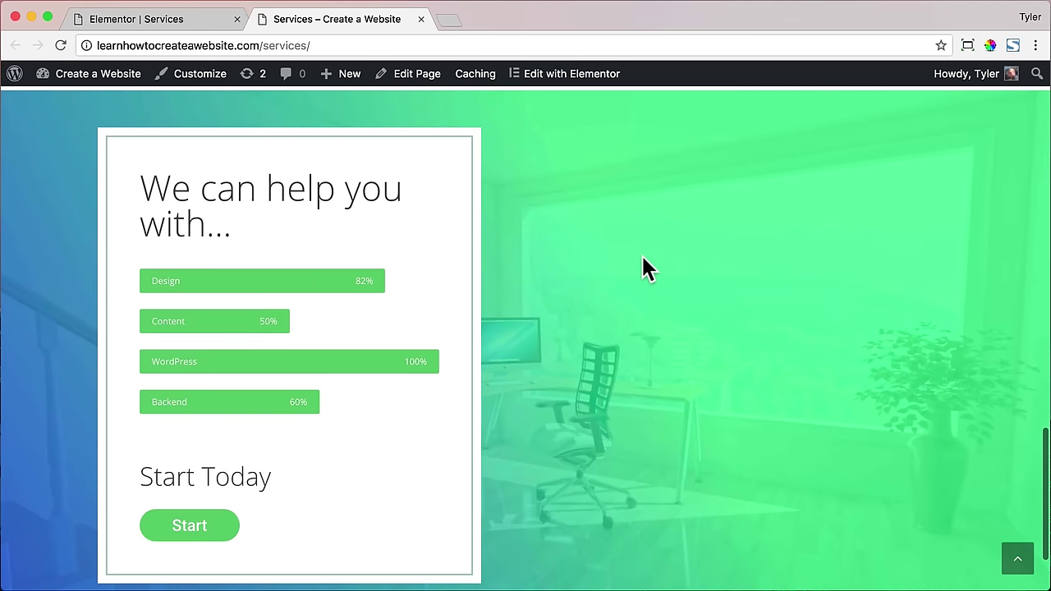
scroll(641, 254, "down", 1)
scroll(641, 254, "up", 15)
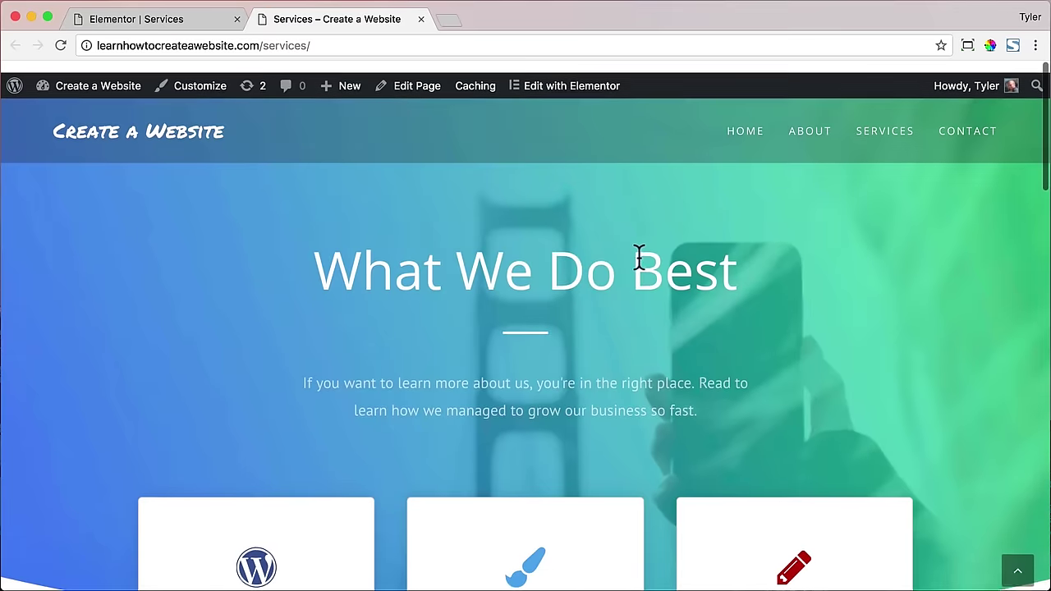
left_click_drag(1046, 206, 71, 213)
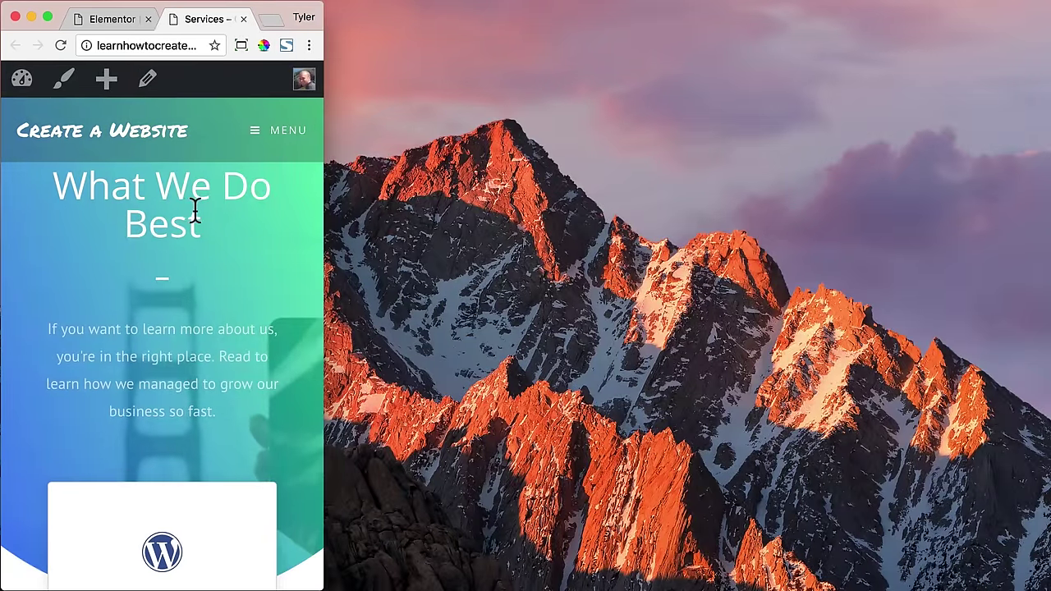
scroll(196, 215, "down", 10)
scroll(201, 222, "down", 15)
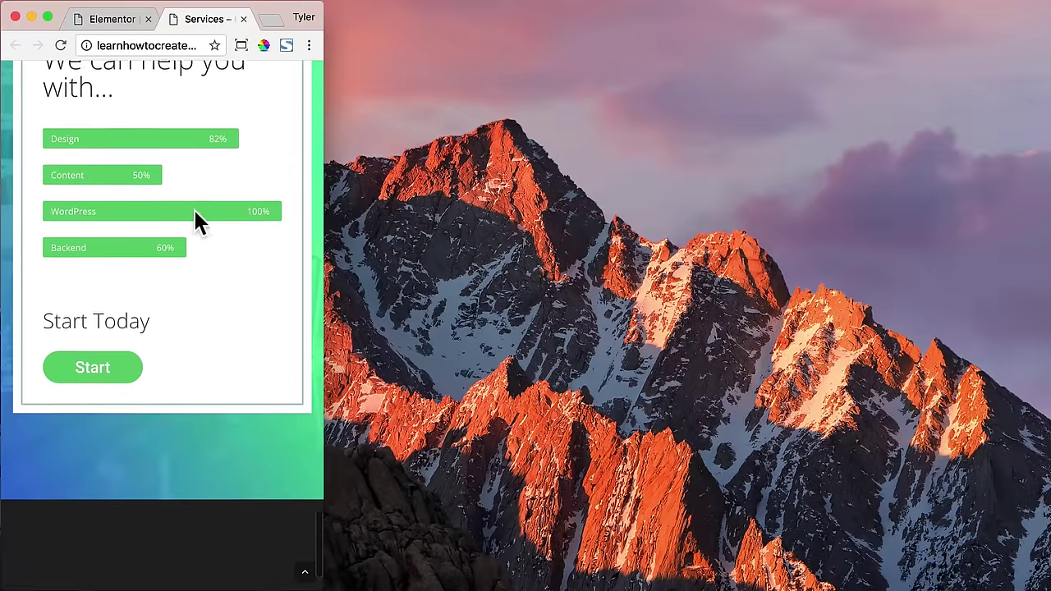
scroll(197, 220, "up", 20)
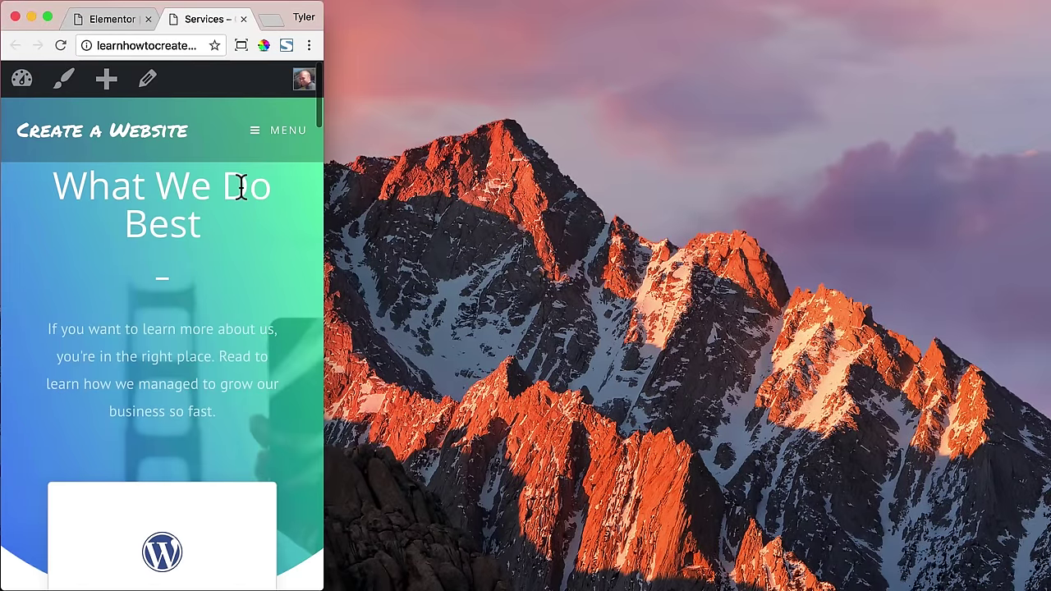
- Restore the browser to 1300×731 and return to the Elementor editor
left_click(241, 46)
left_click(142, 141)
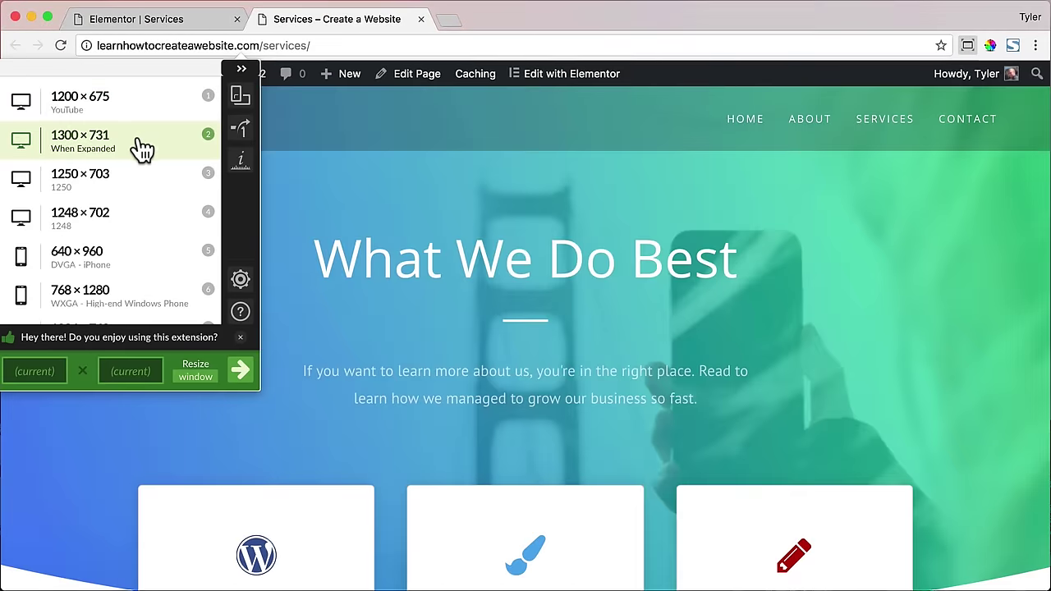
left_click(182, 23)
scroll(443, 205, "up", 15)
left_click(58, 574)
- Give the hero section 130 px top padding in Mobile mode and save
left_click(18, 535)
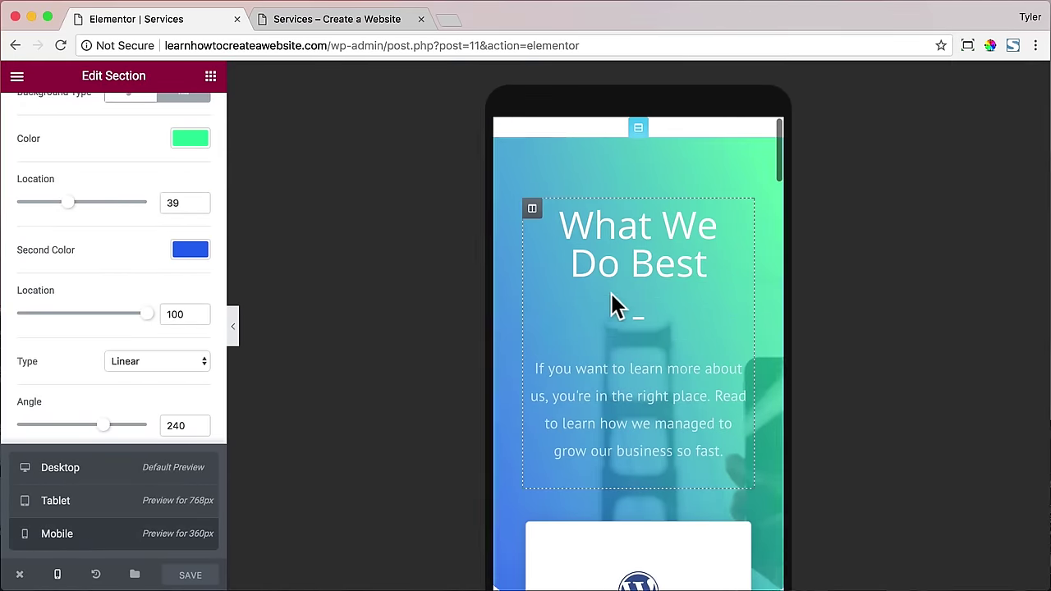
left_click(639, 129)
left_click(191, 116)
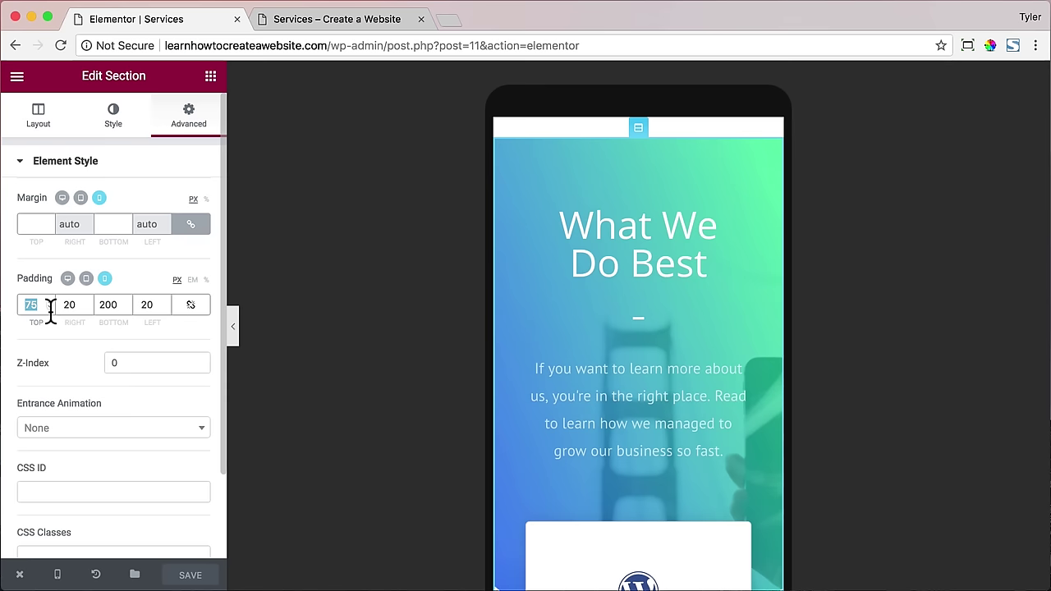
type("130")
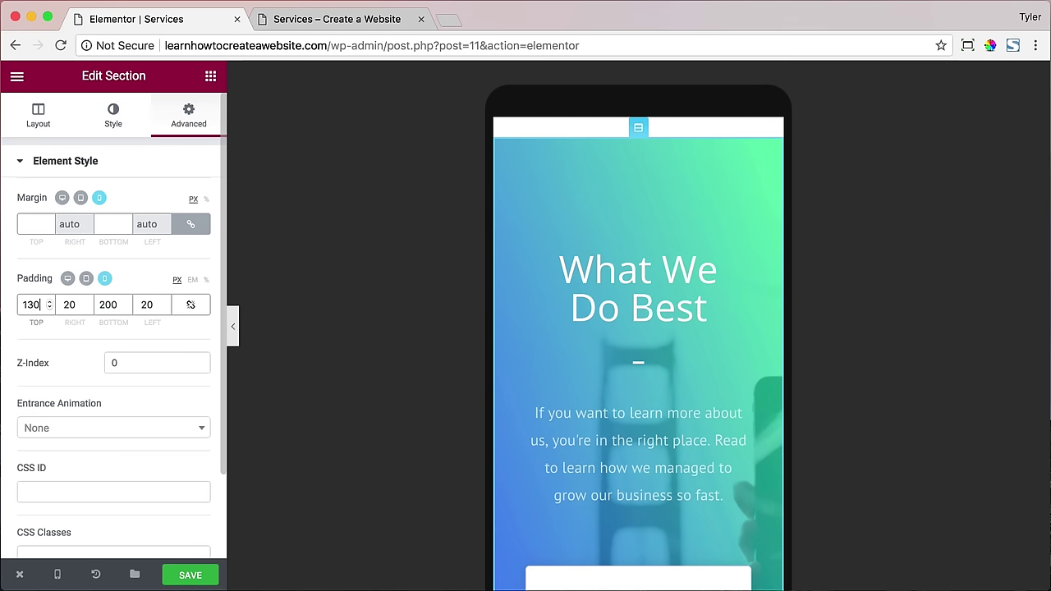
left_click(195, 575)
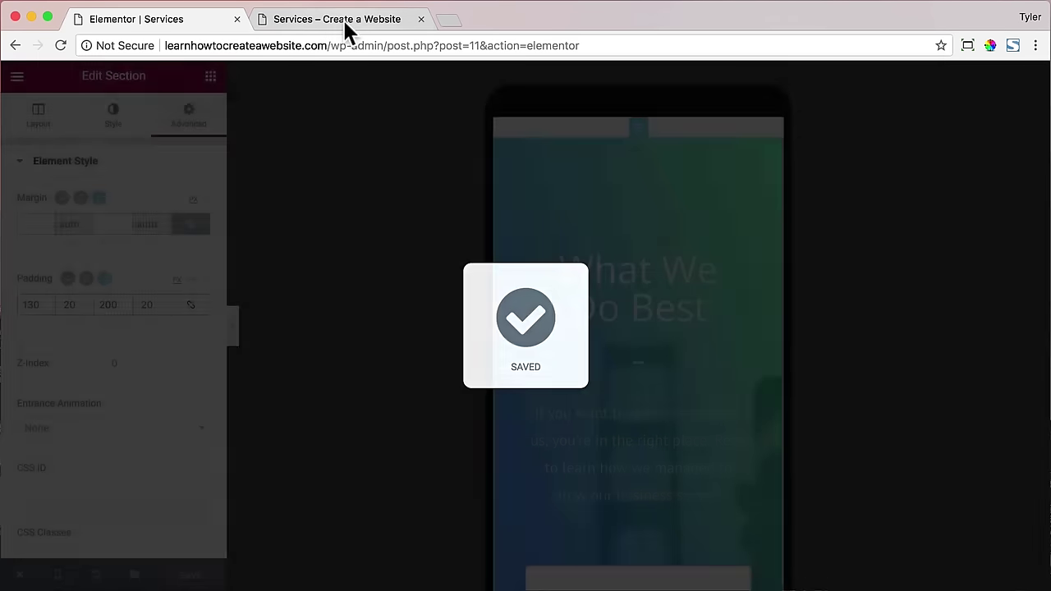
- Check the live Services page at phone width, restore 1300×731, and close it
left_click(343, 20)
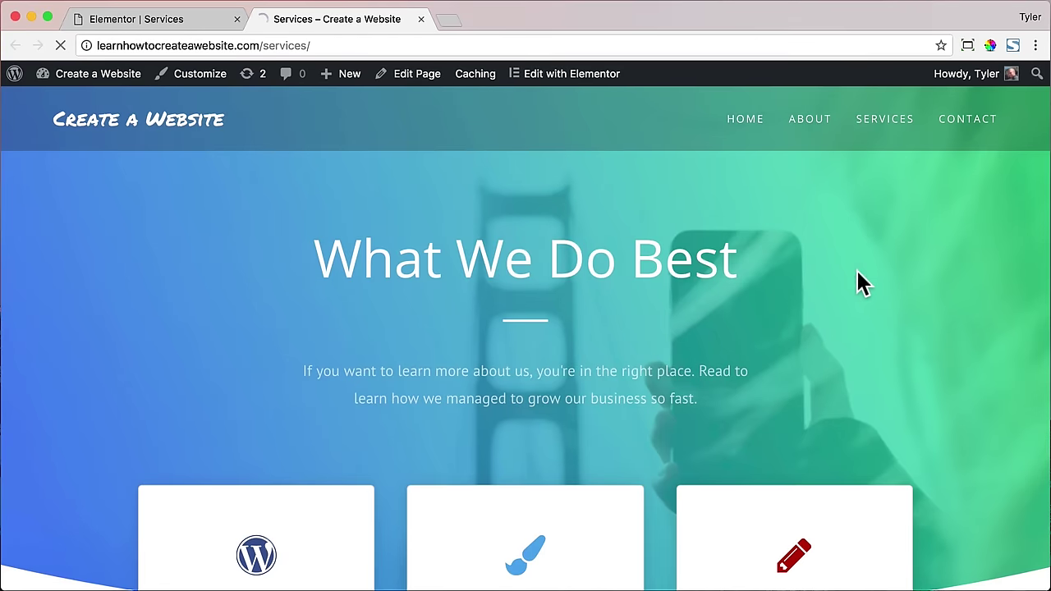
left_click_drag(1047, 287, 119, 279)
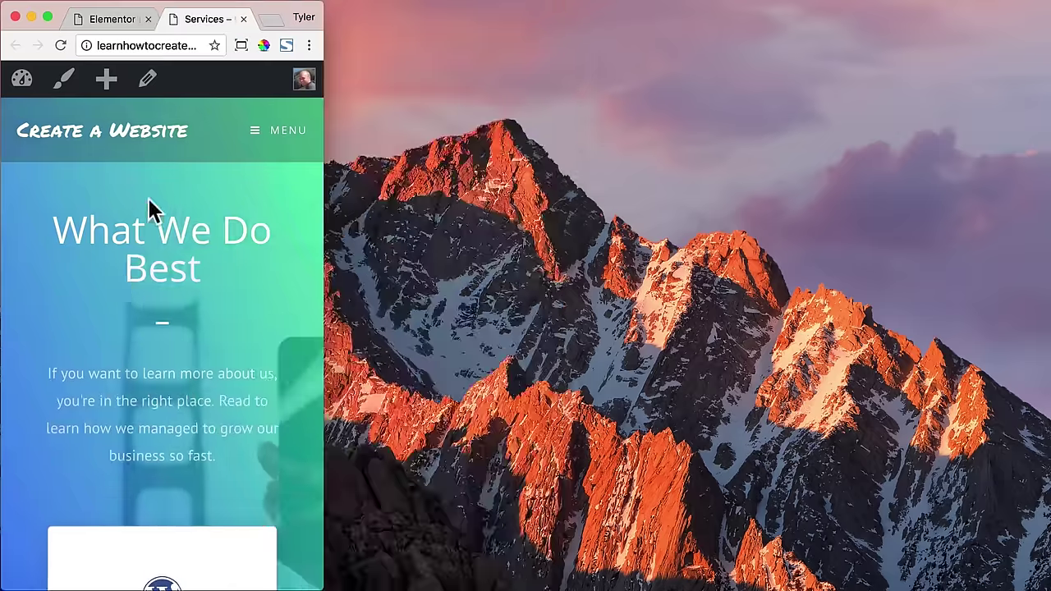
scroll(270, 335, "down", 15)
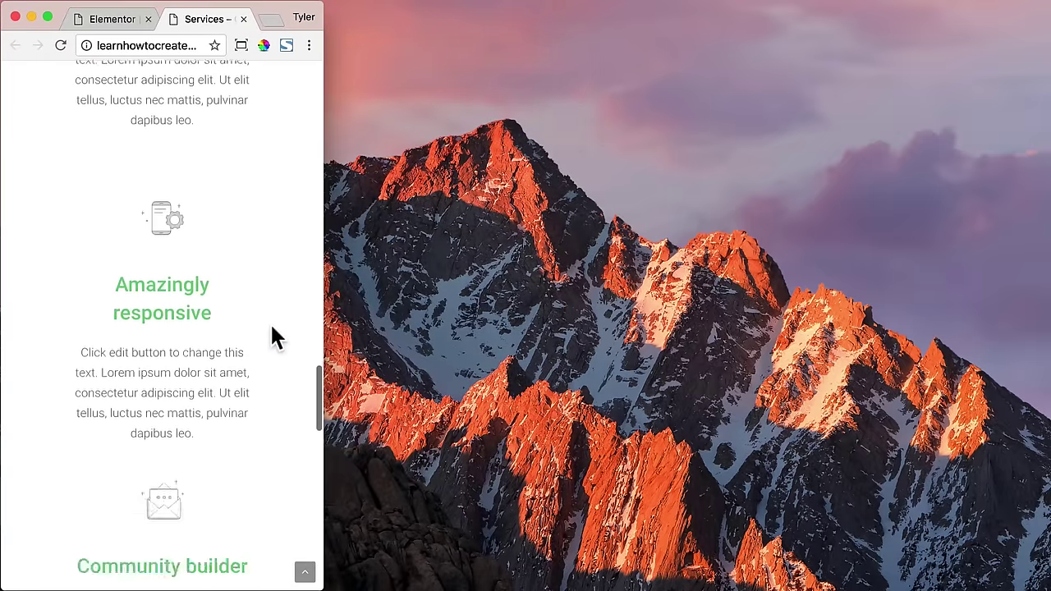
scroll(271, 327, "down", 15)
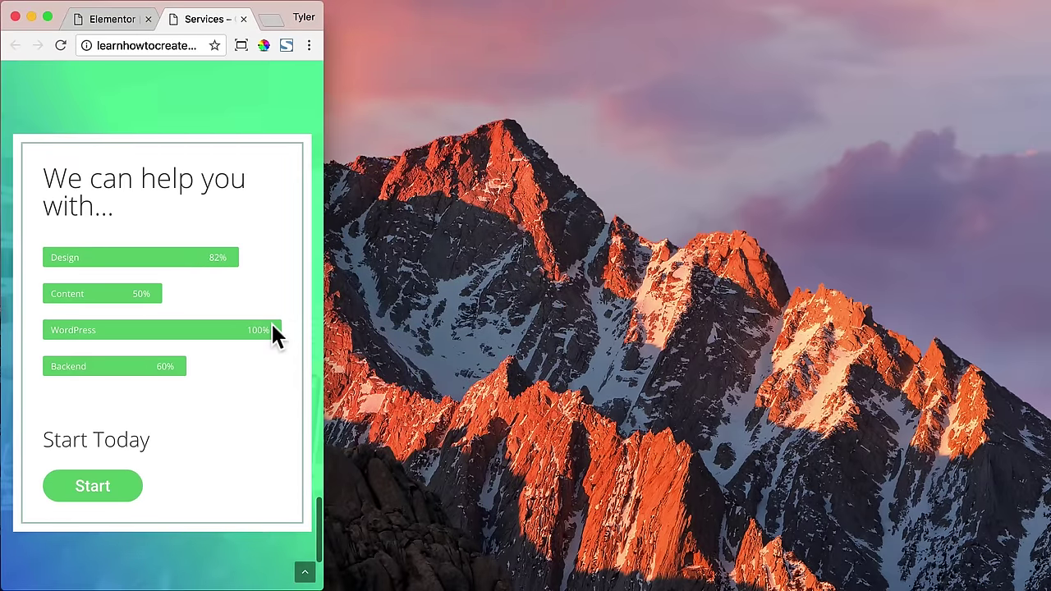
scroll(275, 333, "up", 10)
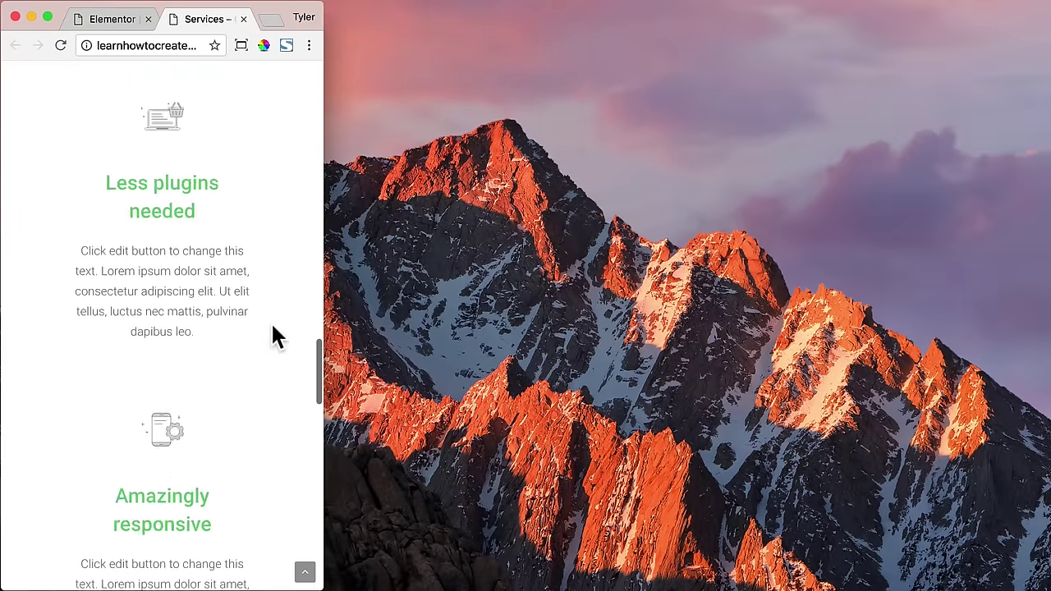
left_click(306, 575)
left_click(241, 46)
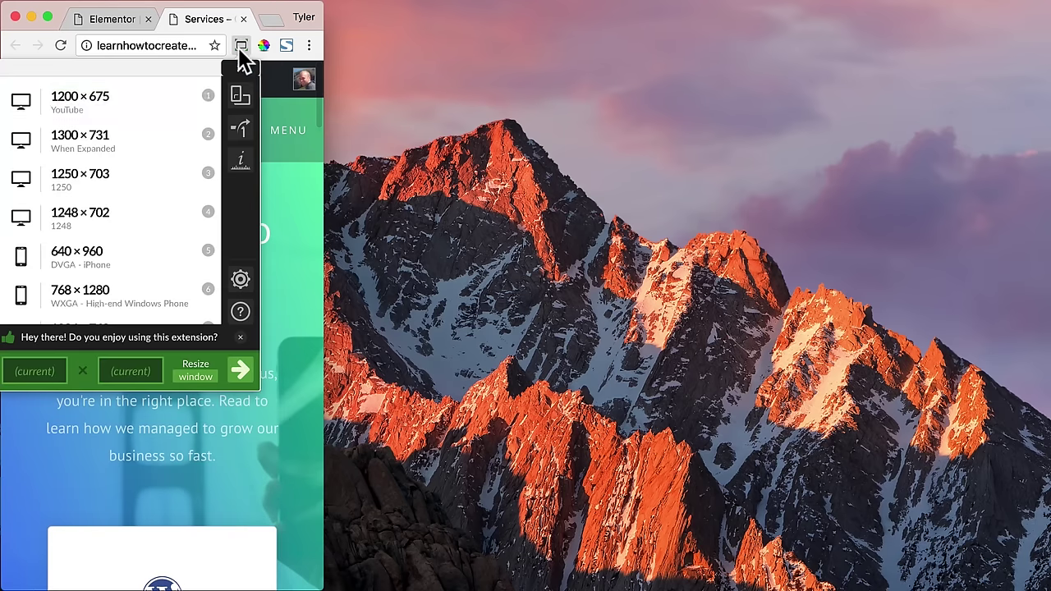
left_click(140, 146)
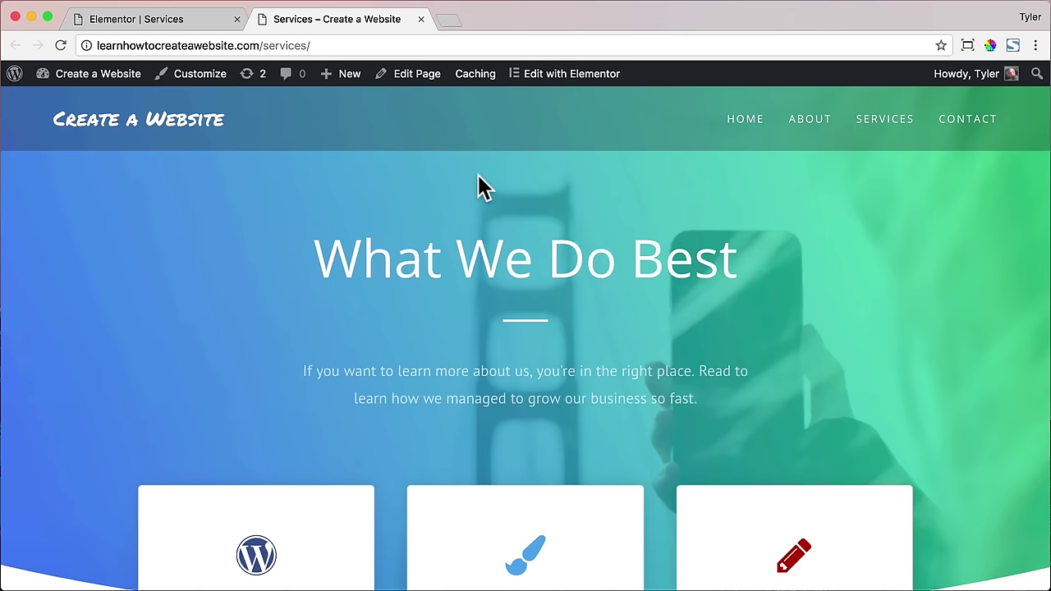
left_click(421, 19)
- Exit the editor to the WordPress dashboard and open Elementor's My Library list
mouse_move(57, 574)
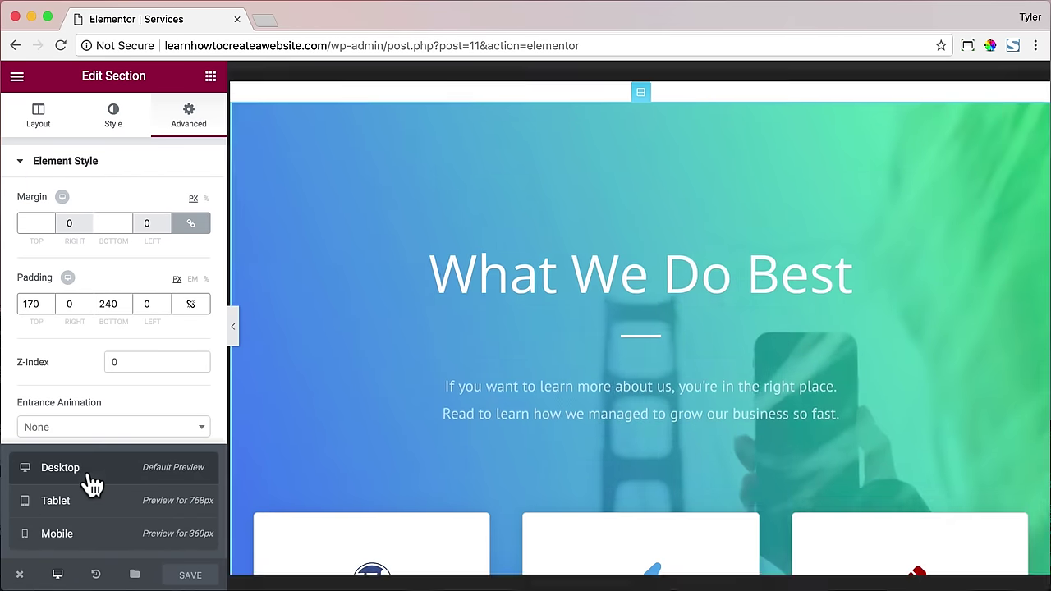
mouse_move(19, 575)
left_click(70, 531)
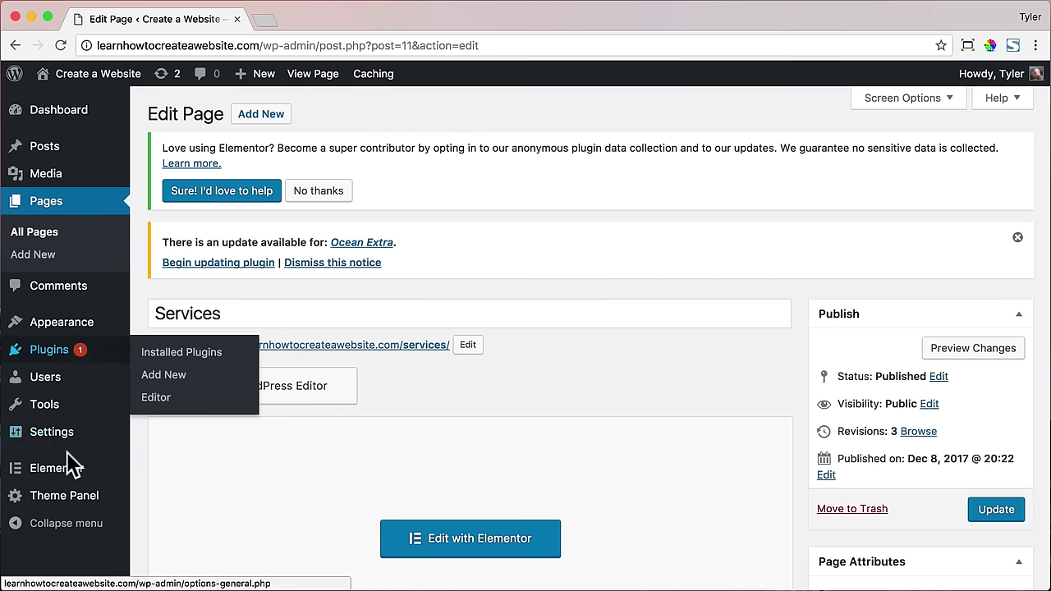
mouse_move(83, 476)
left_click(147, 473)
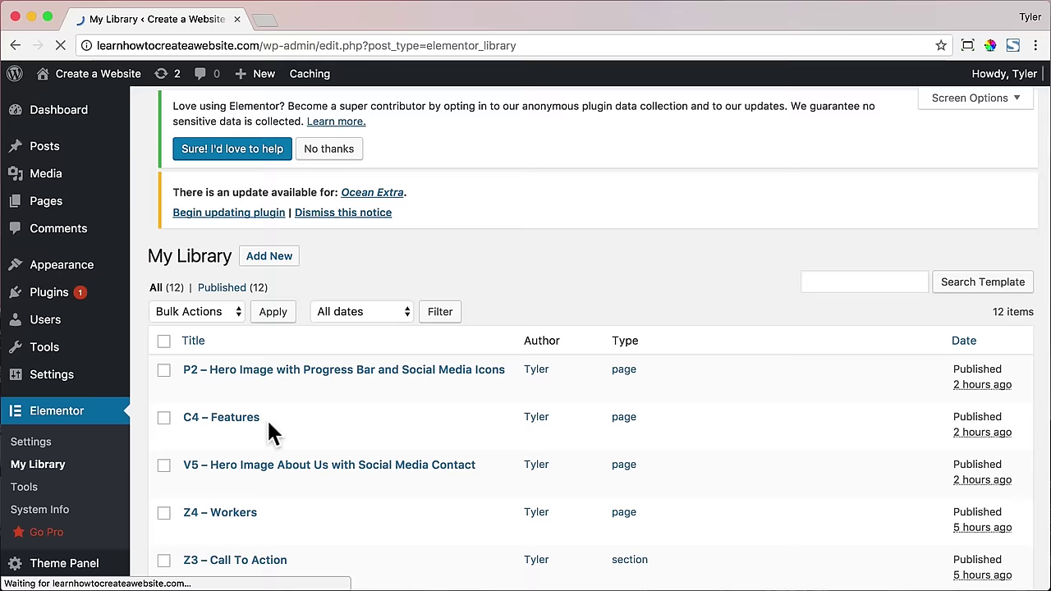
- Open tyler.com in a new tab and search its templates for 'map'
key("super+t")
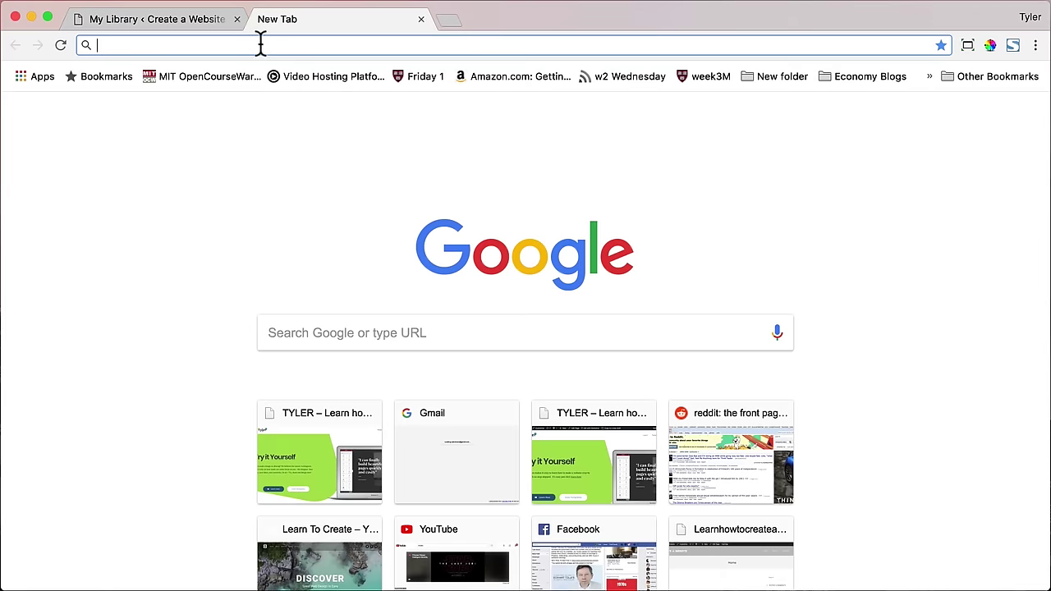
type("tyler.com/t")
key("Return")
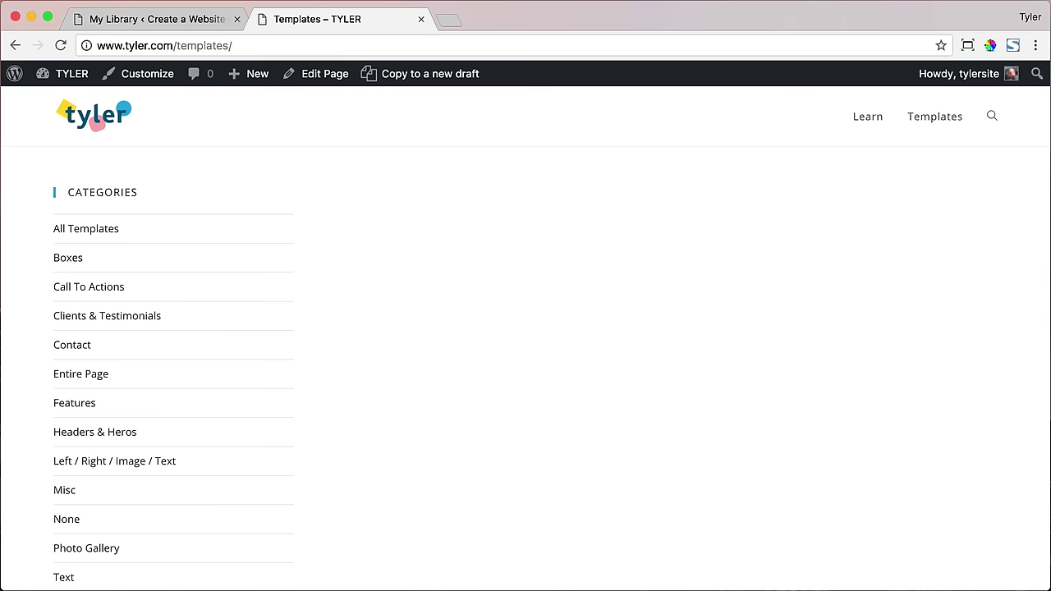
left_click(991, 118)
type("map")
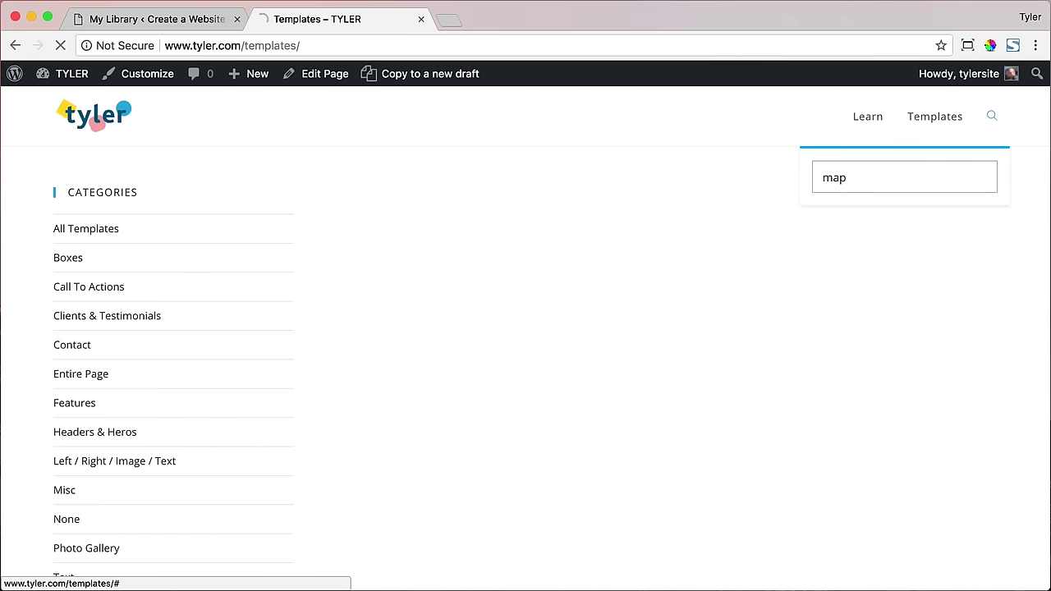
key("Return")
- Download the U5 – Map template into the Templates folder
left_click(229, 336)
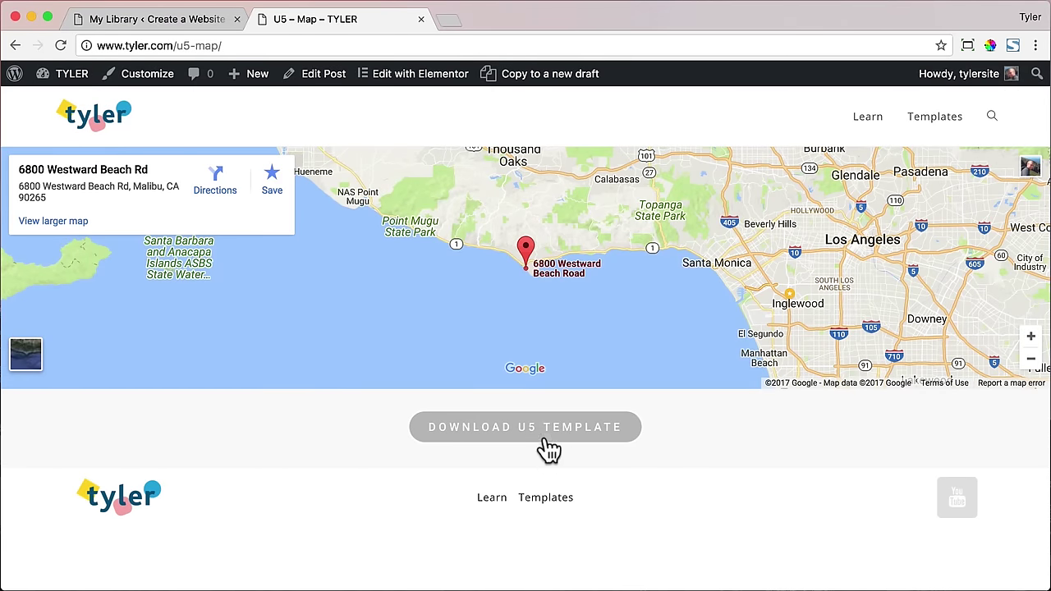
left_click(544, 441)
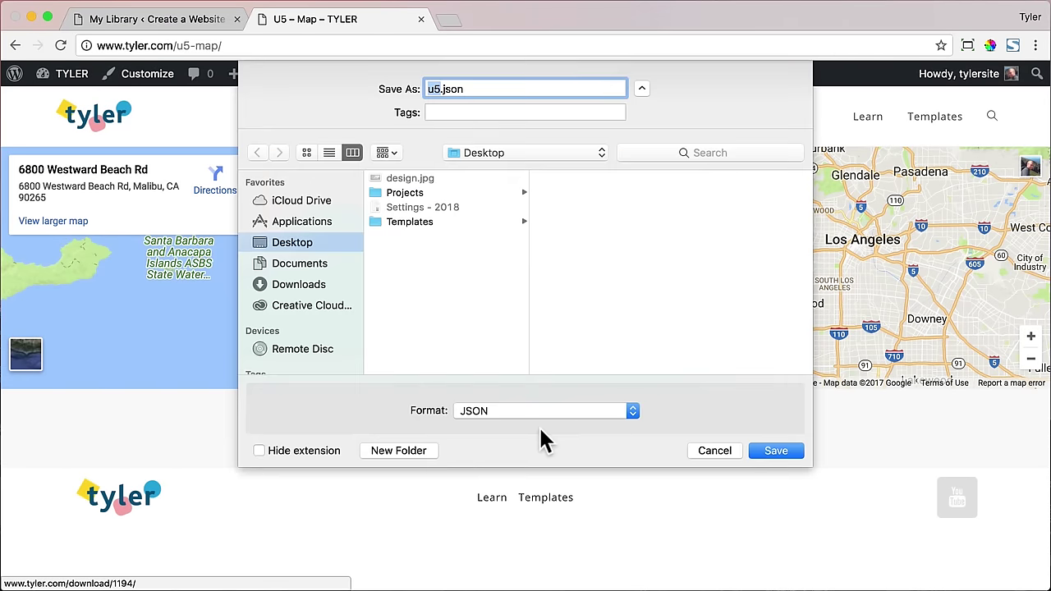
left_click(416, 223)
left_click(776, 454)
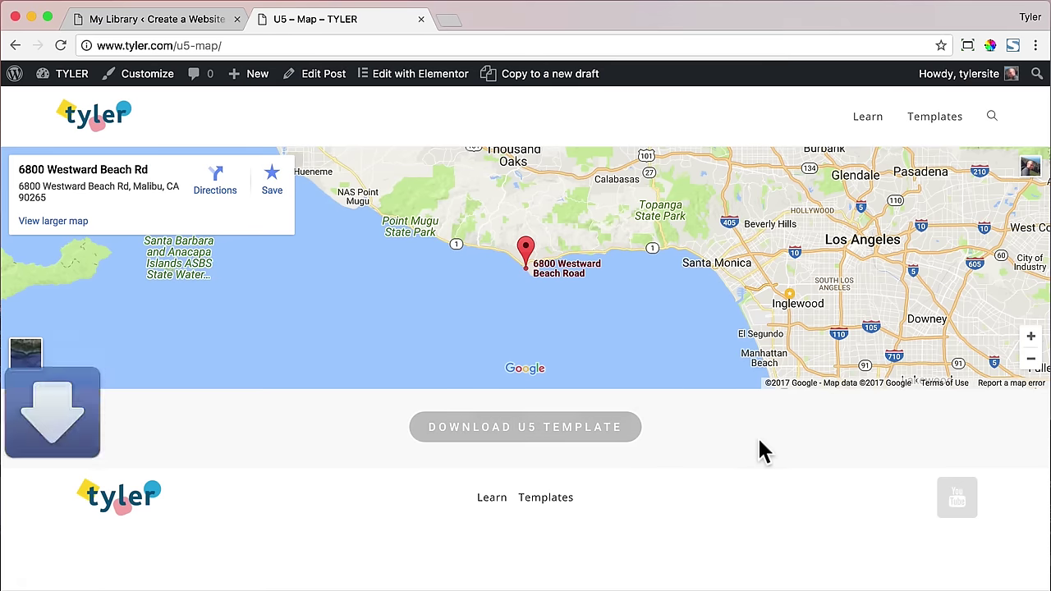
- Browse the Contact templates to page three and open K5 – Left Contact Right Map
left_click(938, 124)
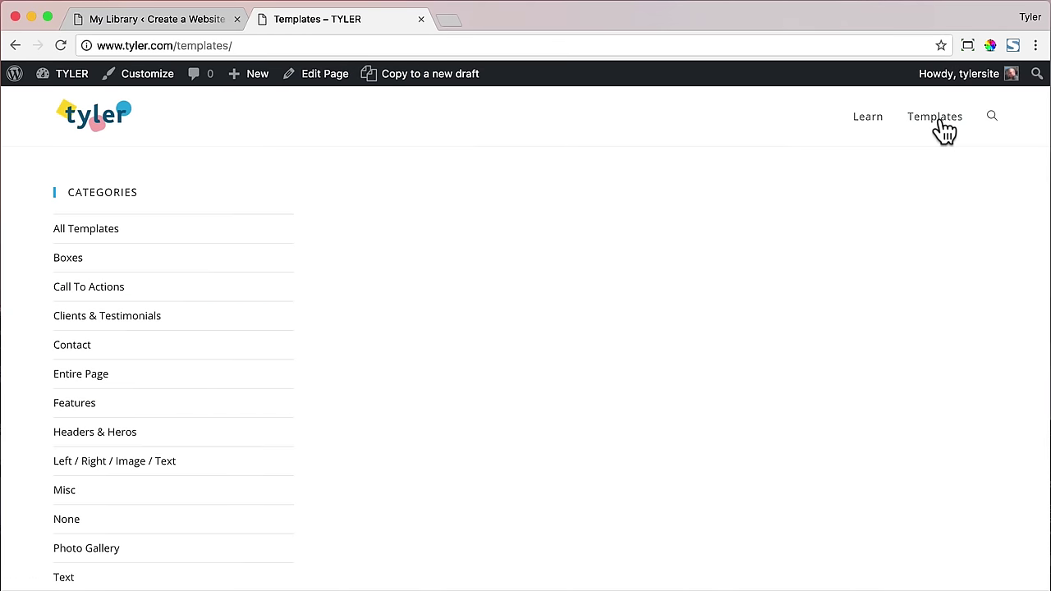
left_click(78, 348)
scroll(733, 316, "down", 15)
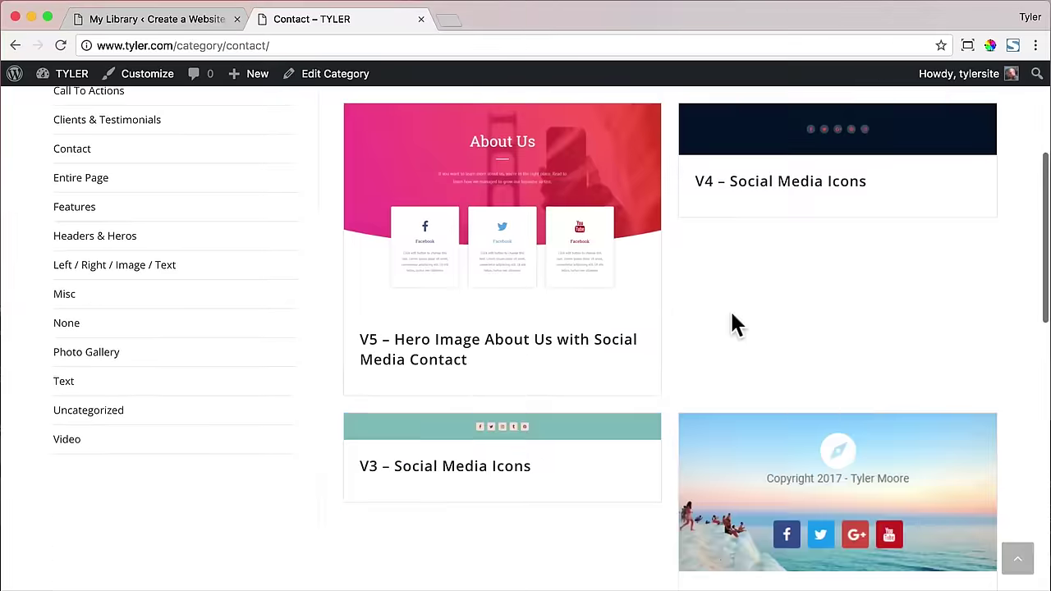
scroll(730, 308, "down", 2)
left_click(804, 476)
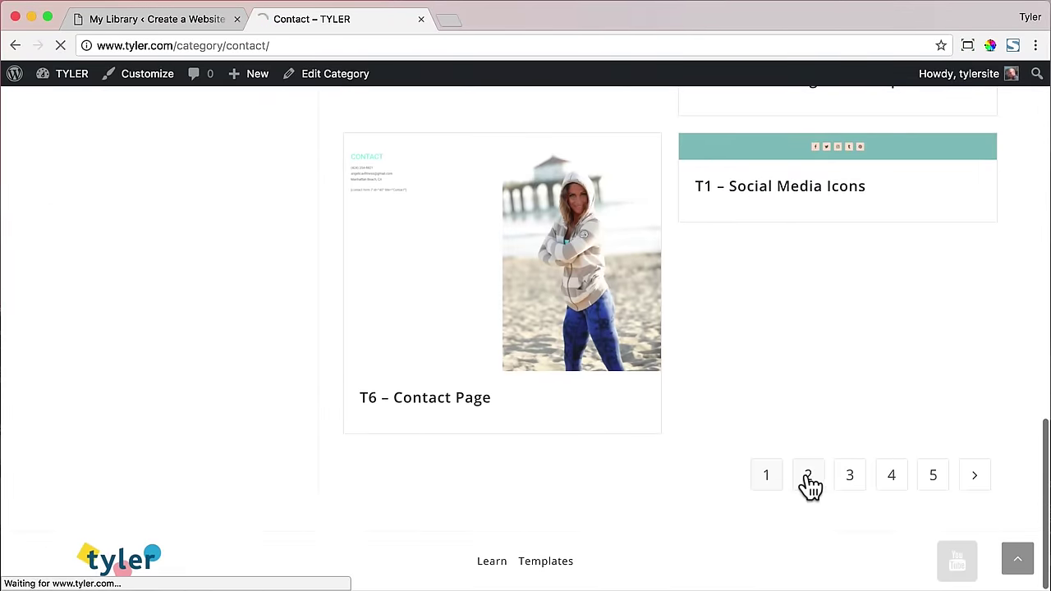
scroll(687, 336, "down", 5)
scroll(687, 336, "down", 8)
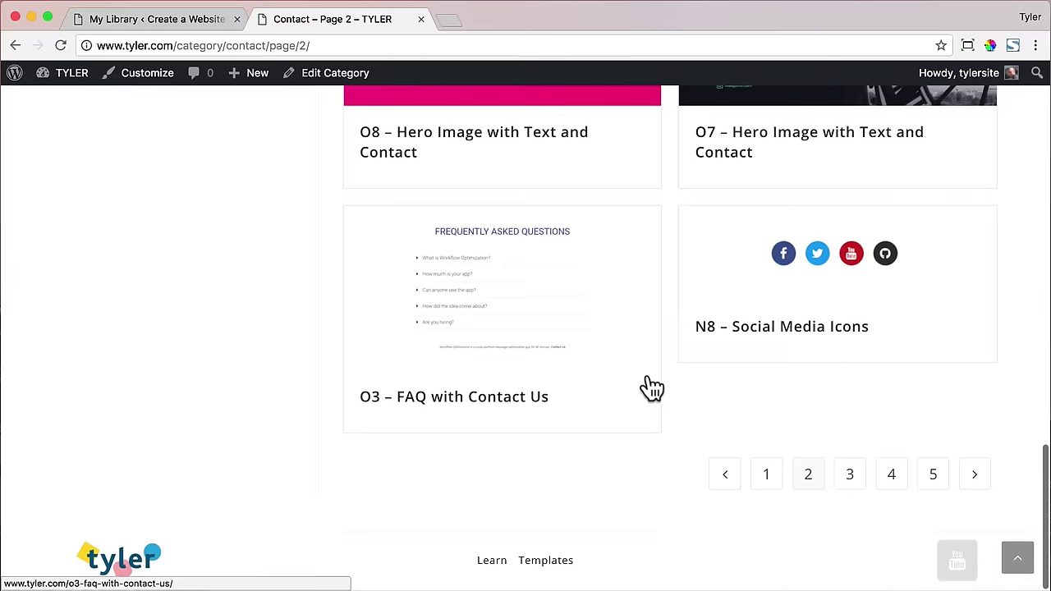
left_click(851, 479)
scroll(678, 376, "down", 5)
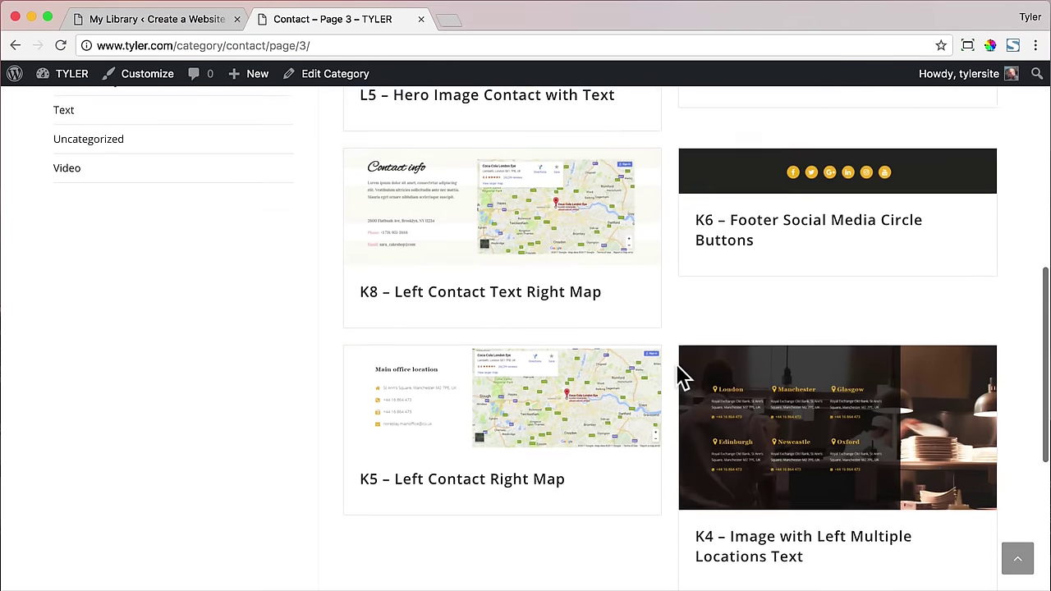
left_click(481, 375)
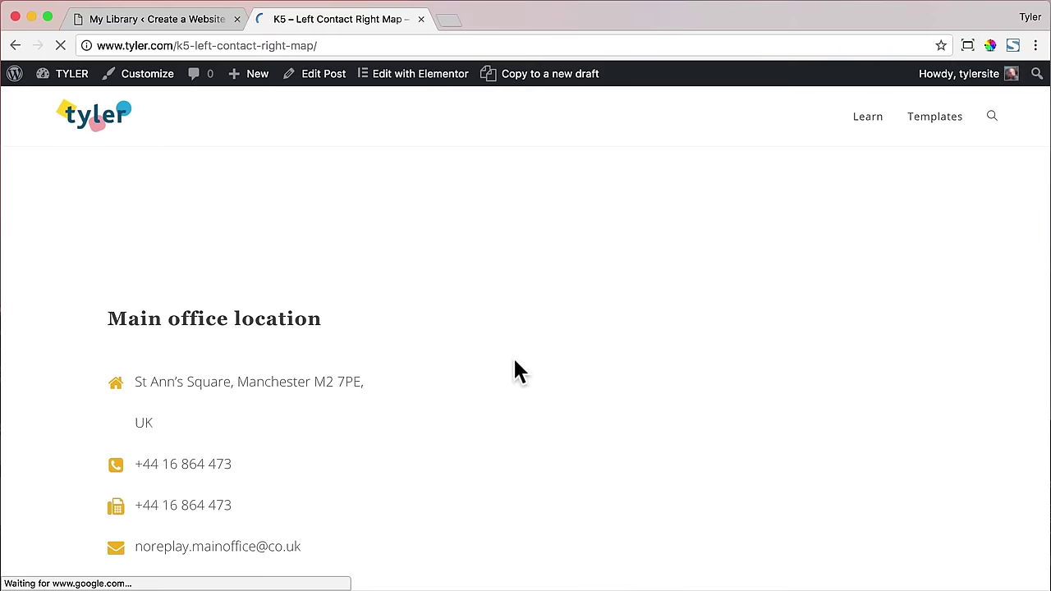
- Download the K5 template as k5.json and close its page
scroll(538, 359, "down", 3)
scroll(538, 361, "up", 2)
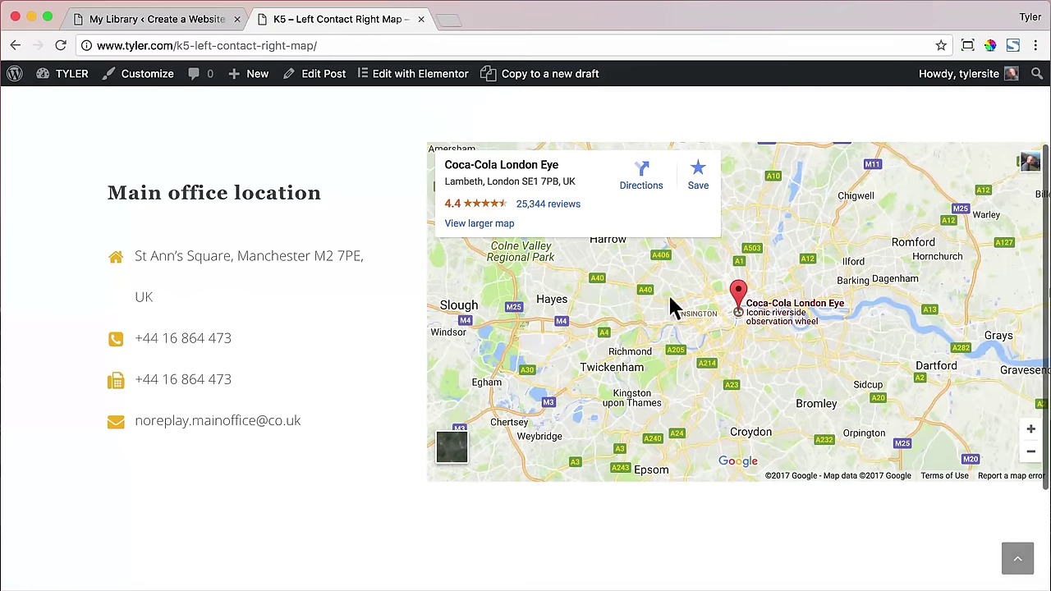
scroll(601, 369, "down", 1)
scroll(601, 369, "down", 3)
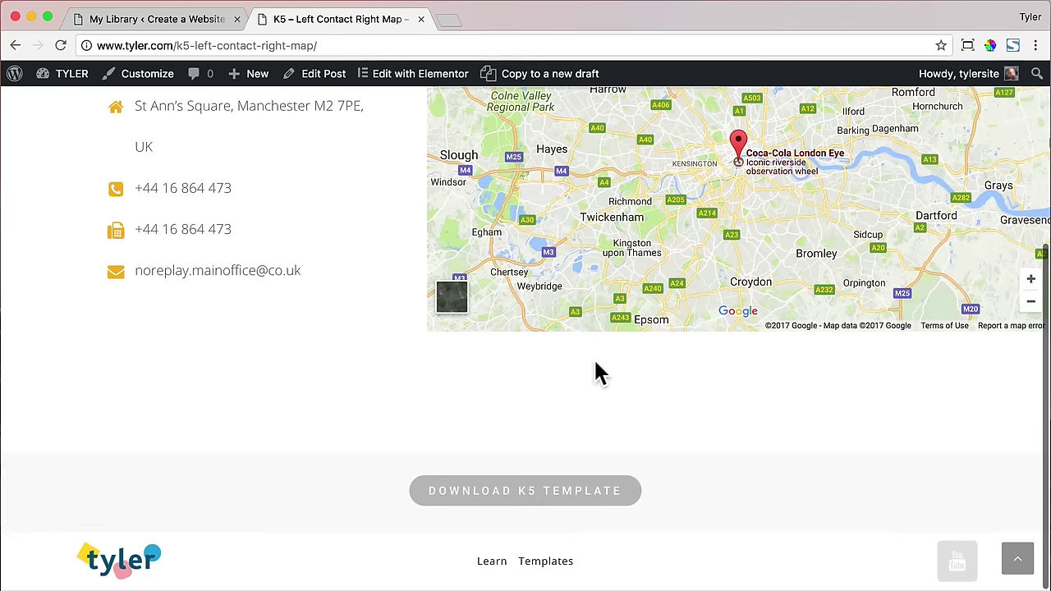
left_click(525, 497)
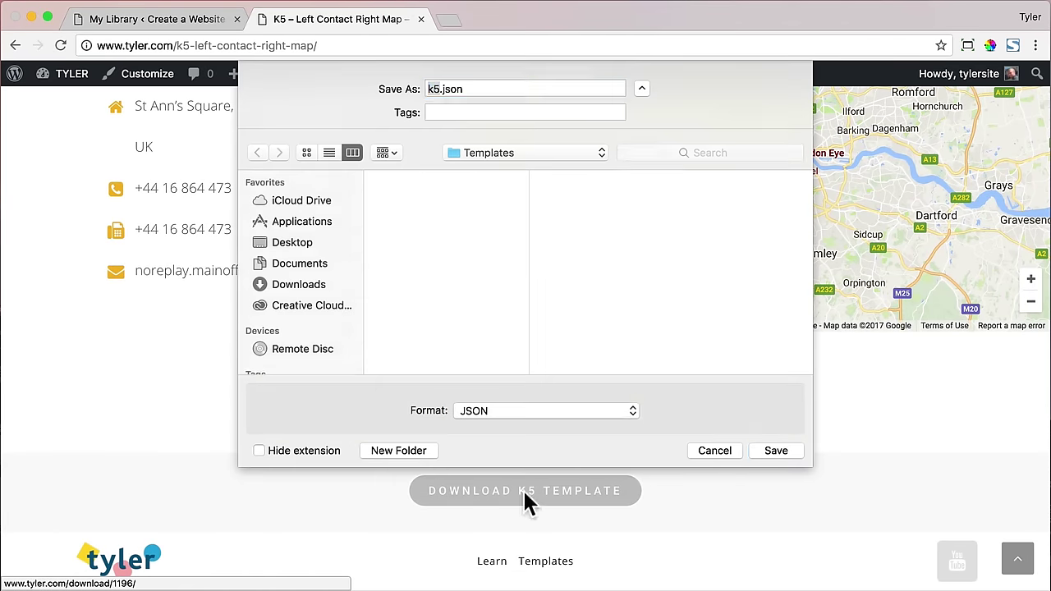
left_click(778, 443)
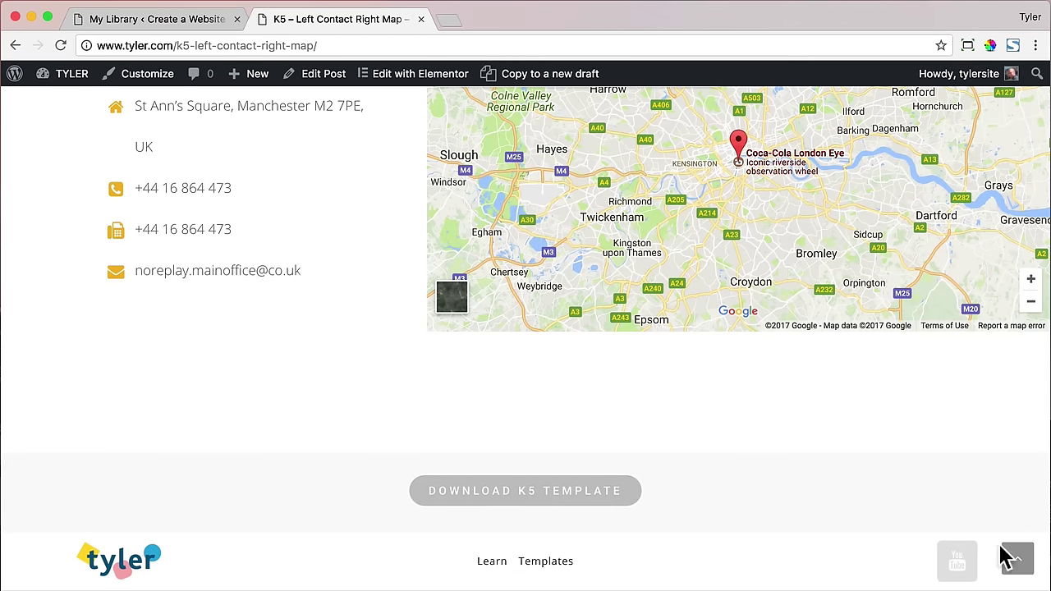
left_click(420, 19)
left_click(366, 121)
- Import u5.json from the Templates folder into the Elementor library
left_click(478, 266)
left_click(249, 118)
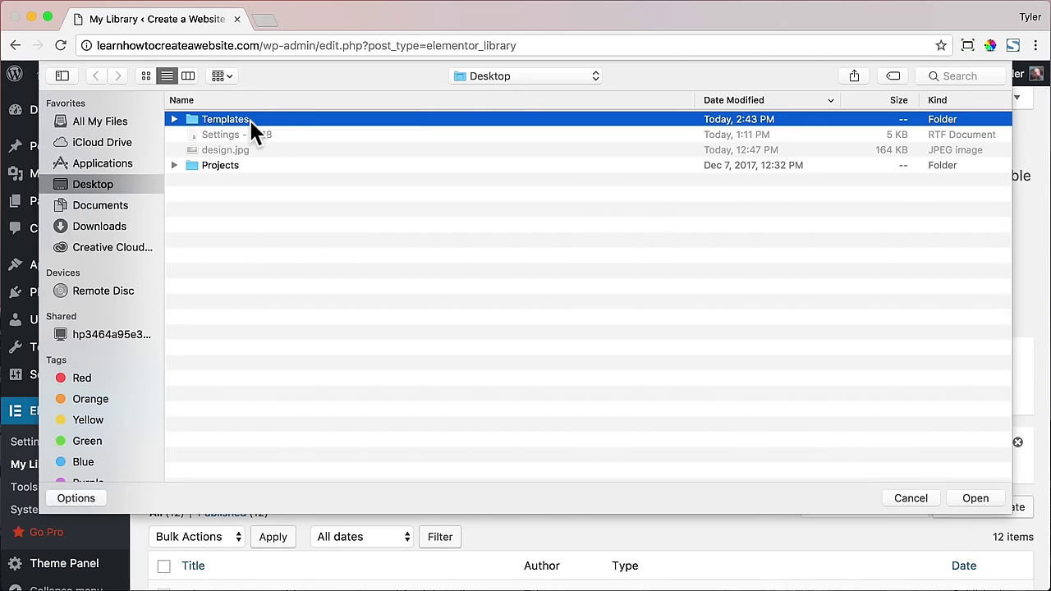
double_click(249, 119)
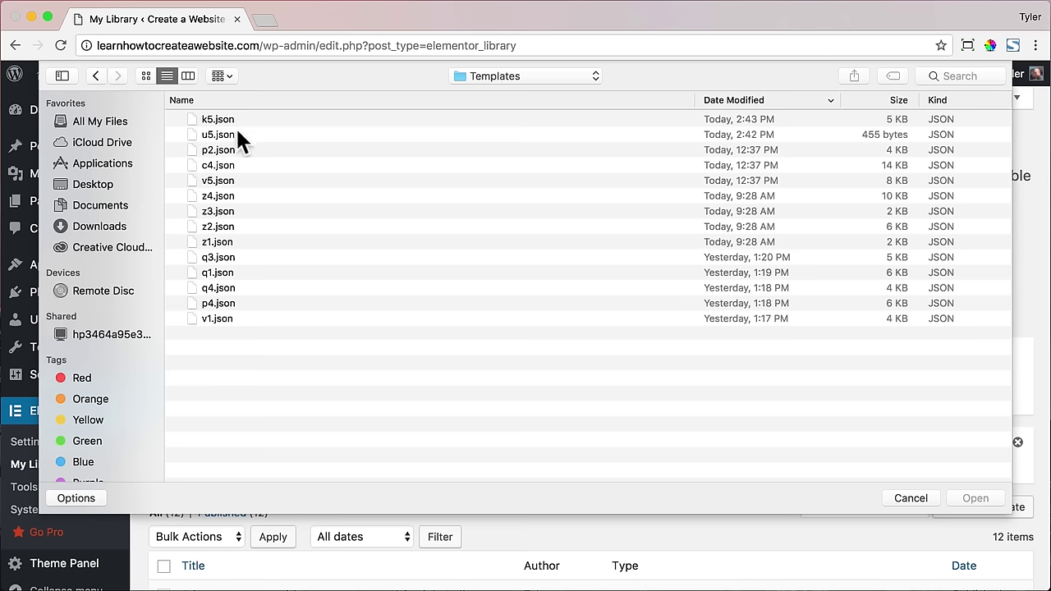
left_click(239, 134)
left_click(991, 489)
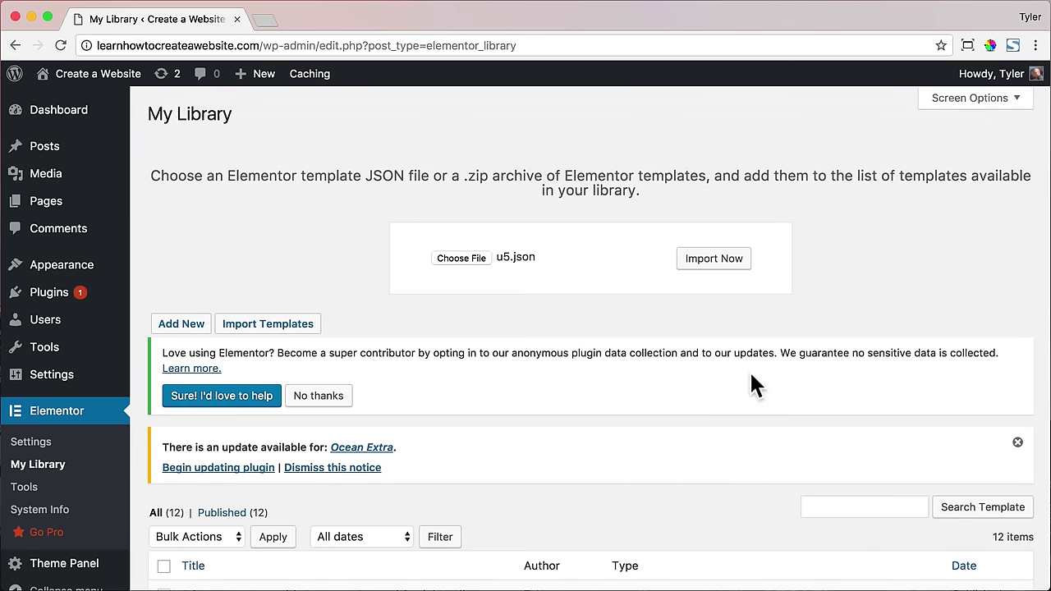
left_click(727, 272)
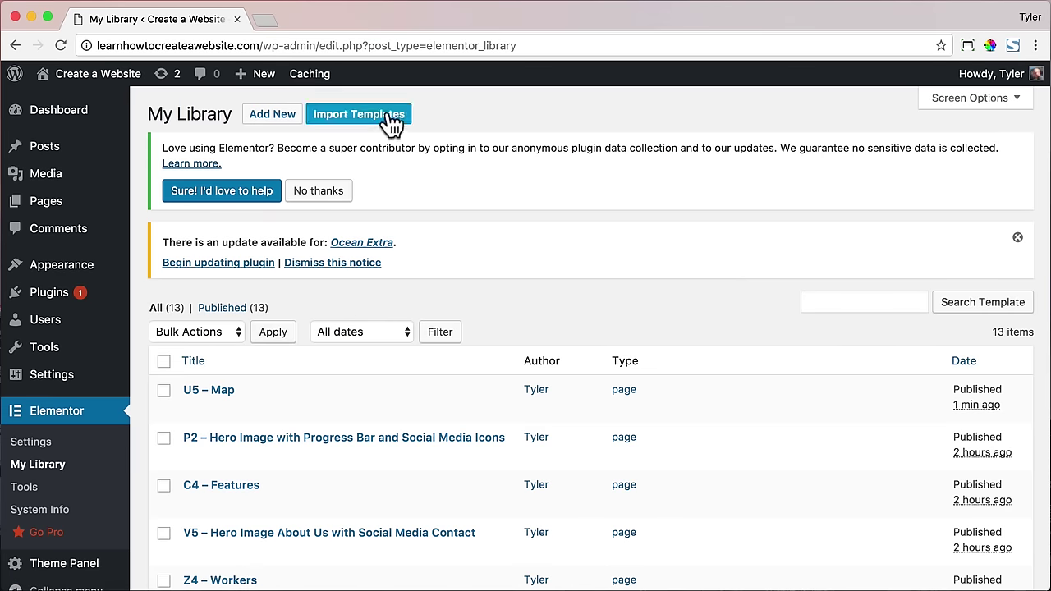
- Import k5.json into the Elementor library as well
left_click(387, 114)
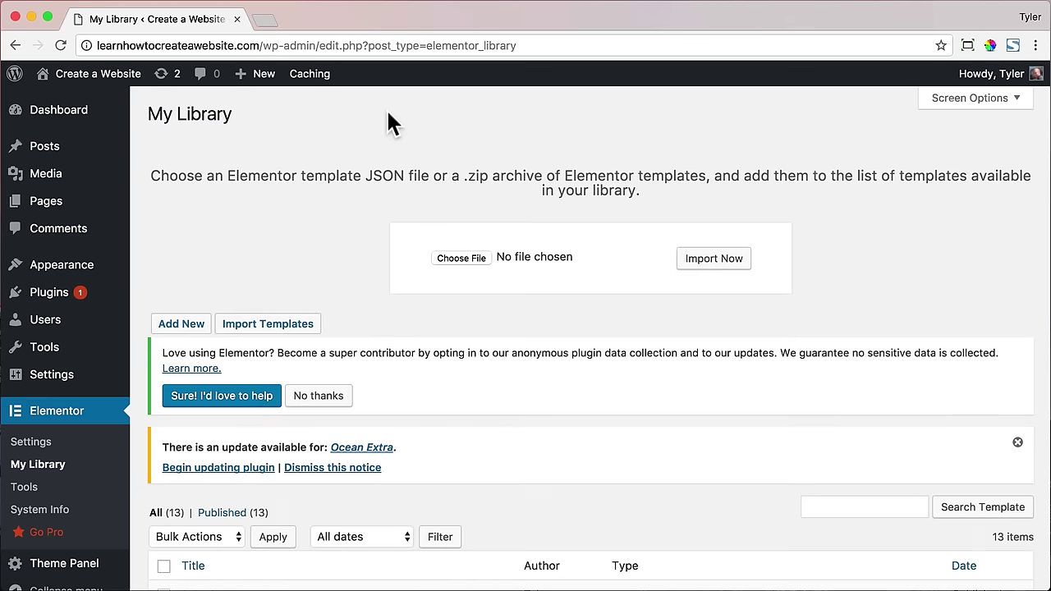
left_click(467, 256)
left_click(273, 120)
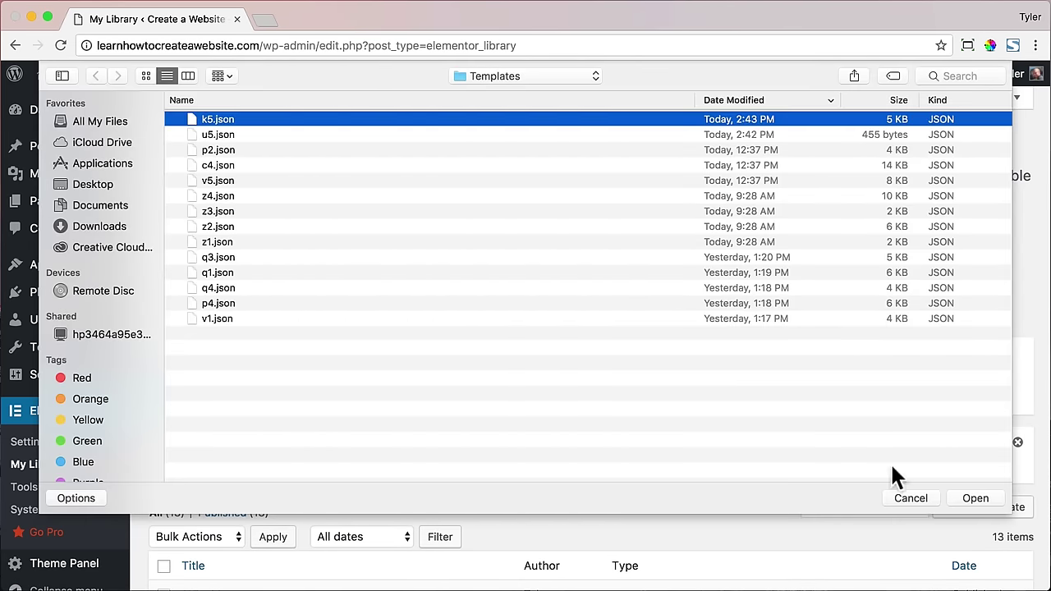
left_click(975, 497)
left_click(715, 259)
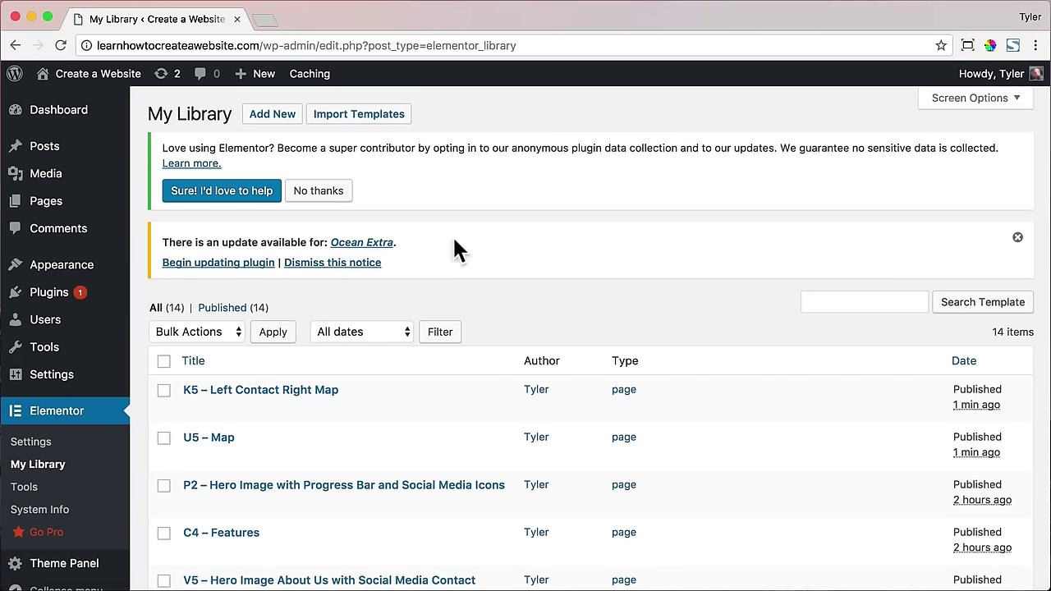
- Open the Contact page and set its content layout to 100% Full Width
left_click(10, 207)
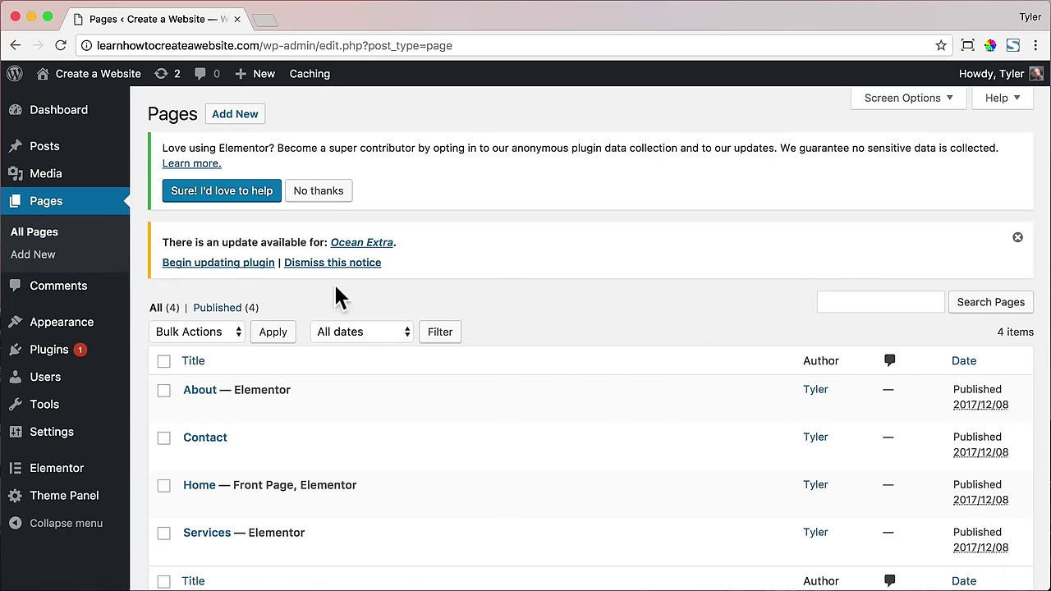
scroll(340, 296, "down", 3)
left_click(218, 337)
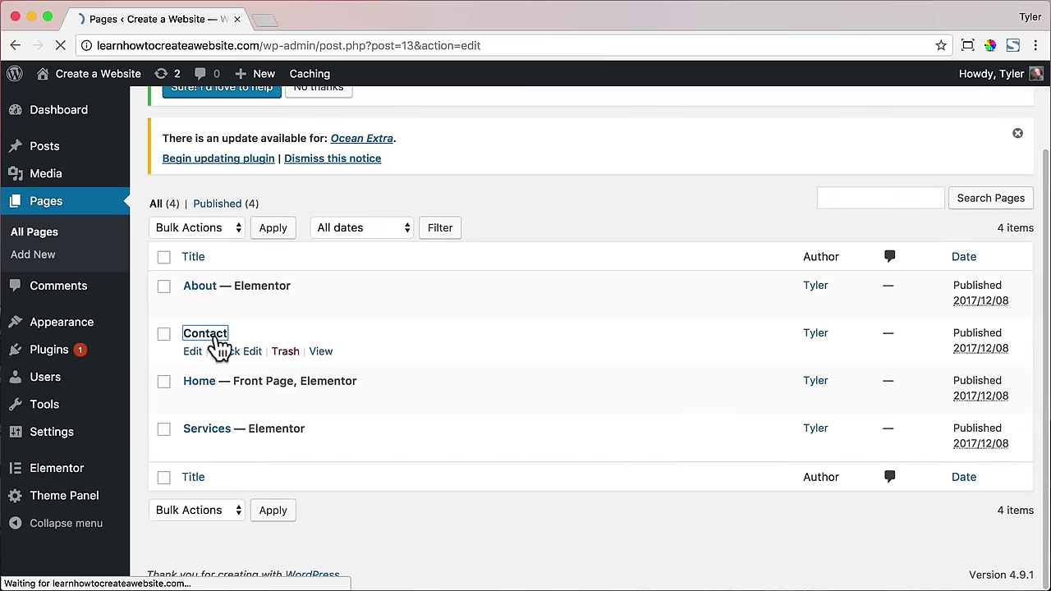
scroll(453, 320, "down", 10)
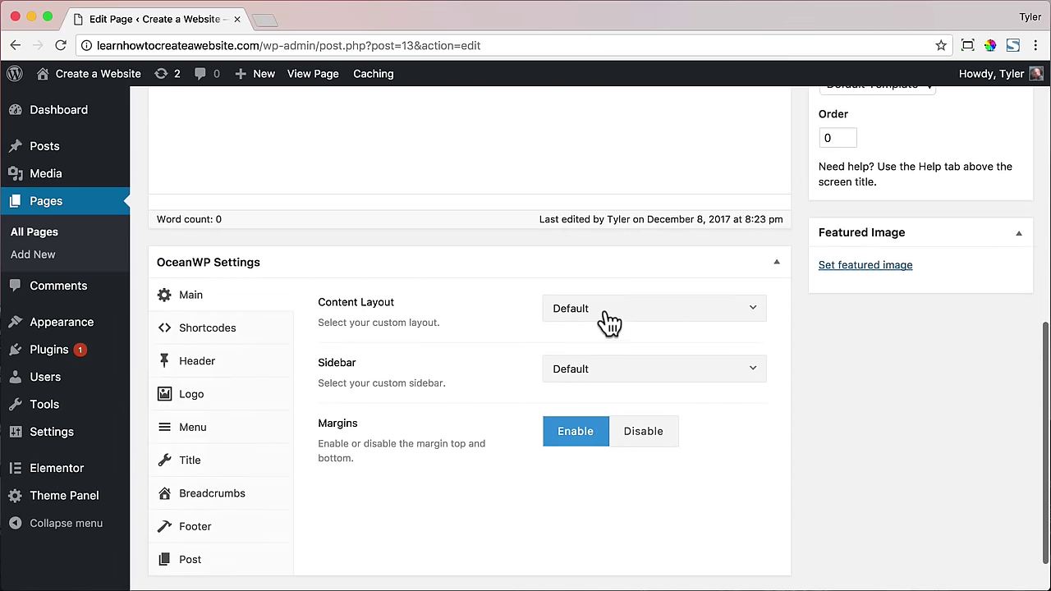
left_click(609, 323)
left_click(592, 454)
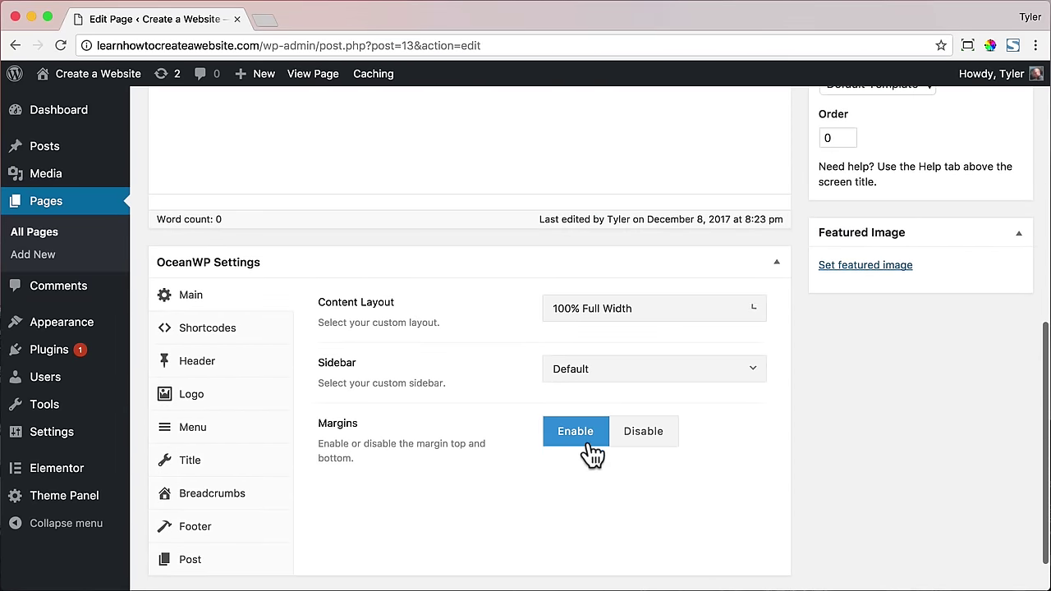
- Disable the page title, update the Contact page, and open it in Elementor
left_click(235, 470)
left_click(715, 321)
scroll(715, 316, "up", 4)
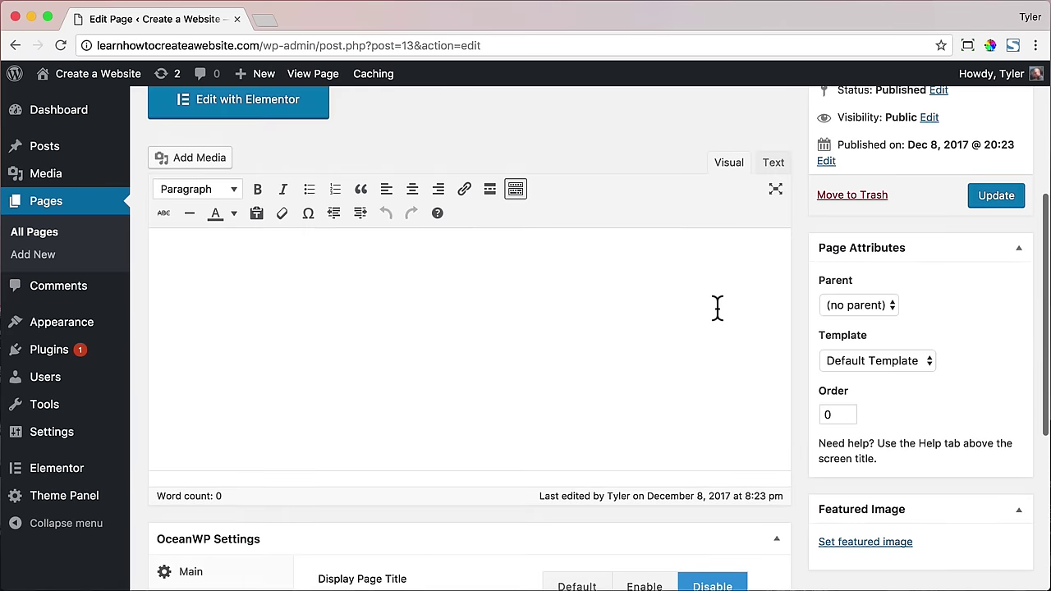
scroll(731, 316, "up", 4)
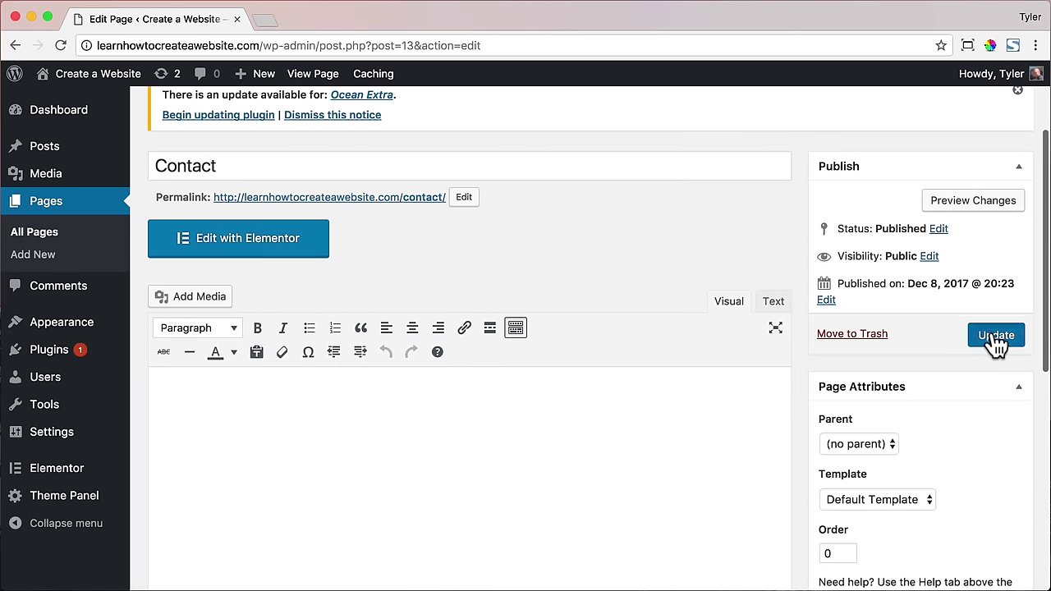
left_click(995, 336)
left_click(281, 437)
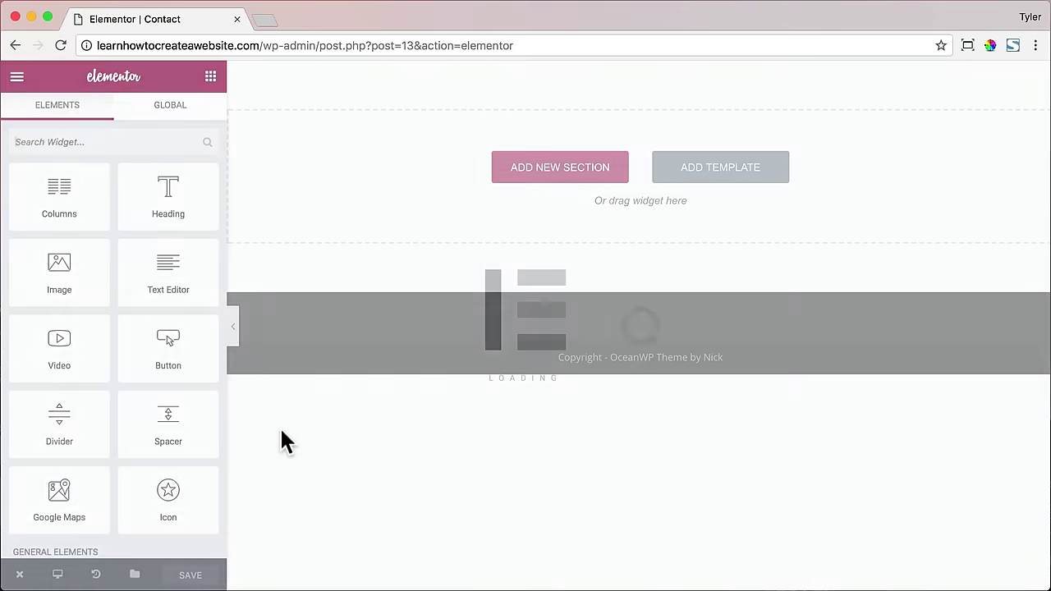
- Insert the U5 – Map template from My Templates onto the Contact page
left_click(703, 171)
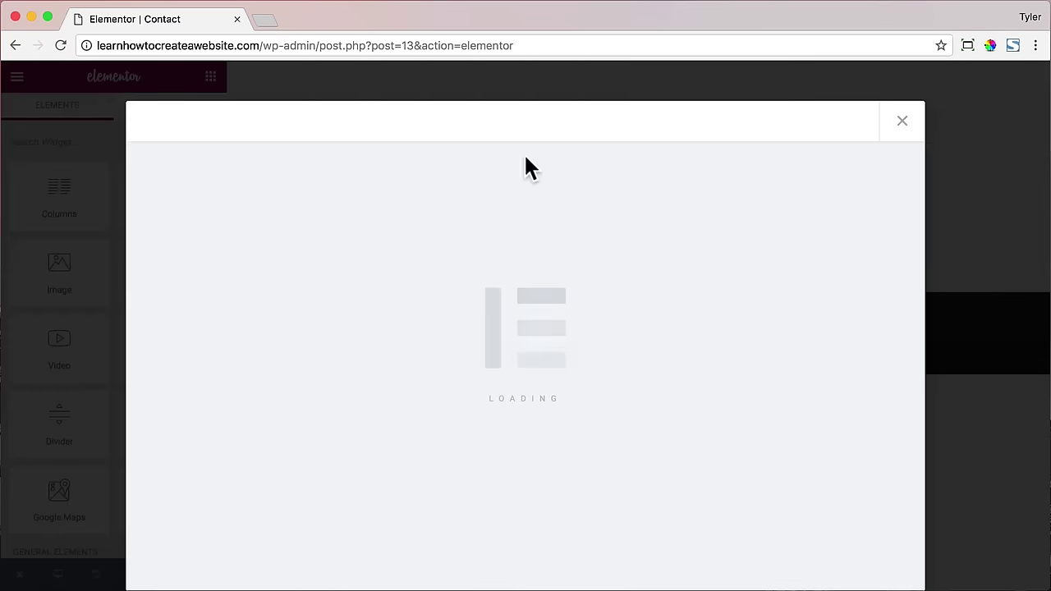
left_click(606, 127)
scroll(574, 228, "down", 4)
left_click(841, 316)
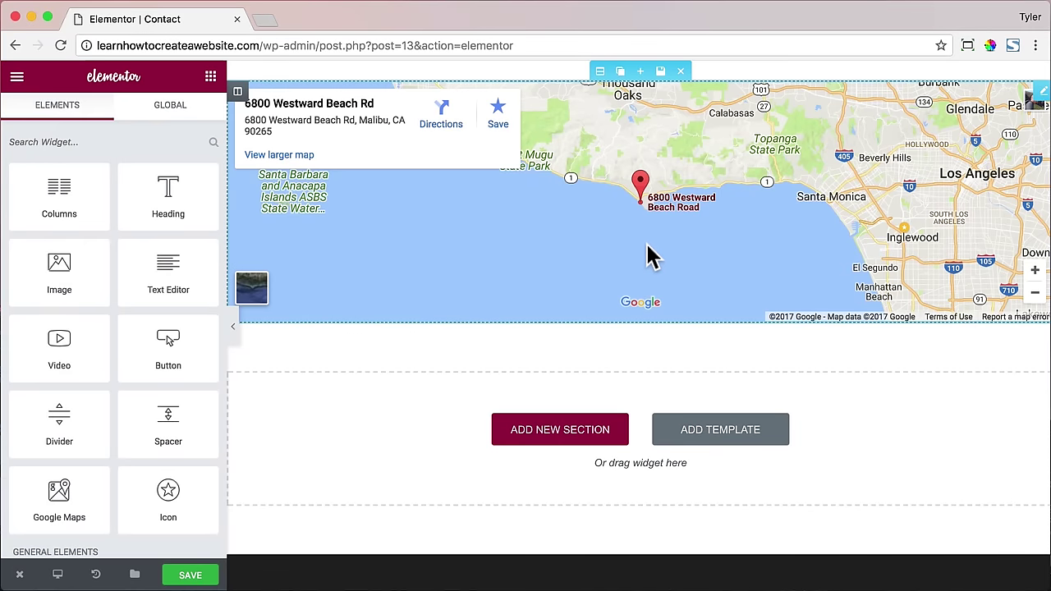
- Insert the K5 – Left Contact Right Map template below it
left_click(722, 443)
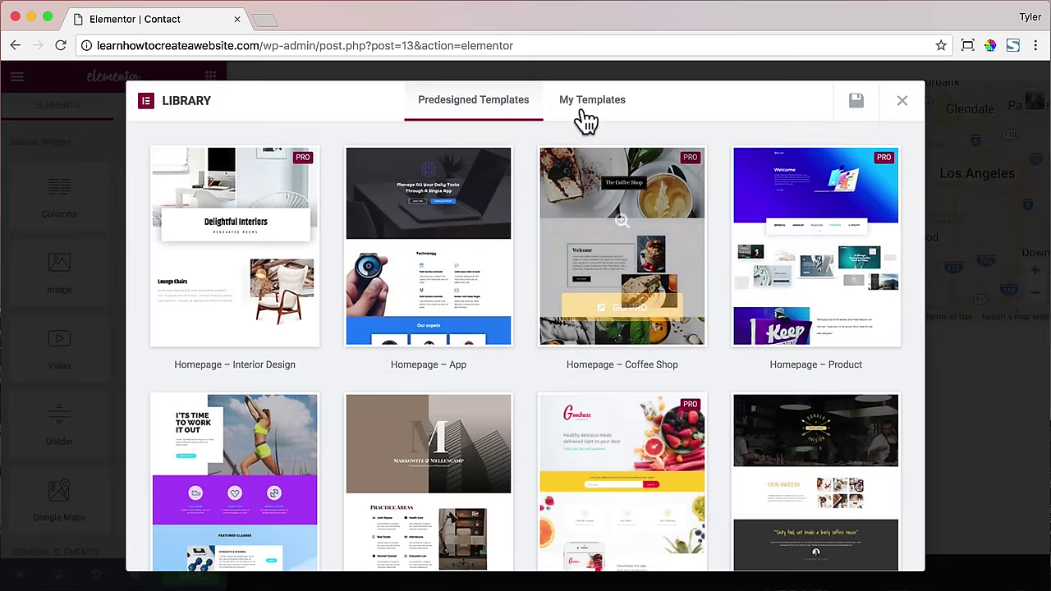
left_click(585, 121)
mouse_move(444, 215)
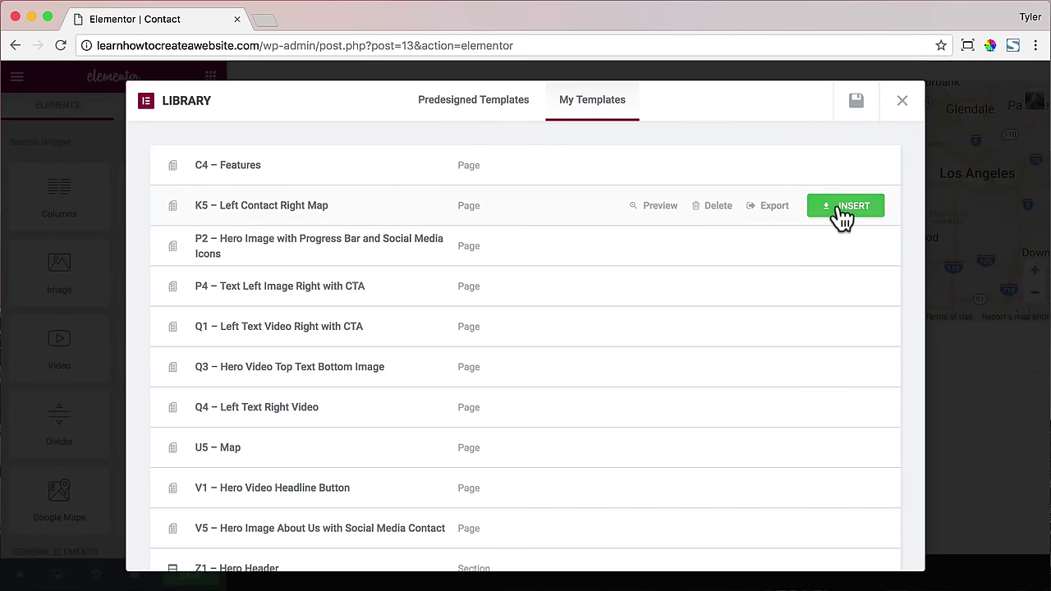
left_click(838, 207)
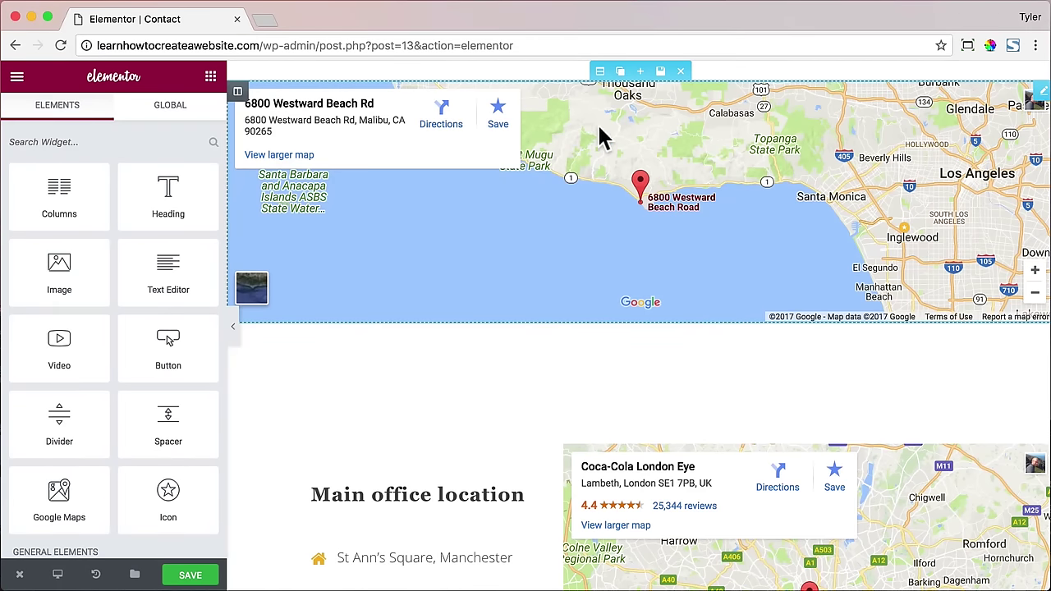
- Check the Malibu map at zoom 13, return it to 10, and remove the London map from the right column
left_click(599, 71)
left_click(610, 110)
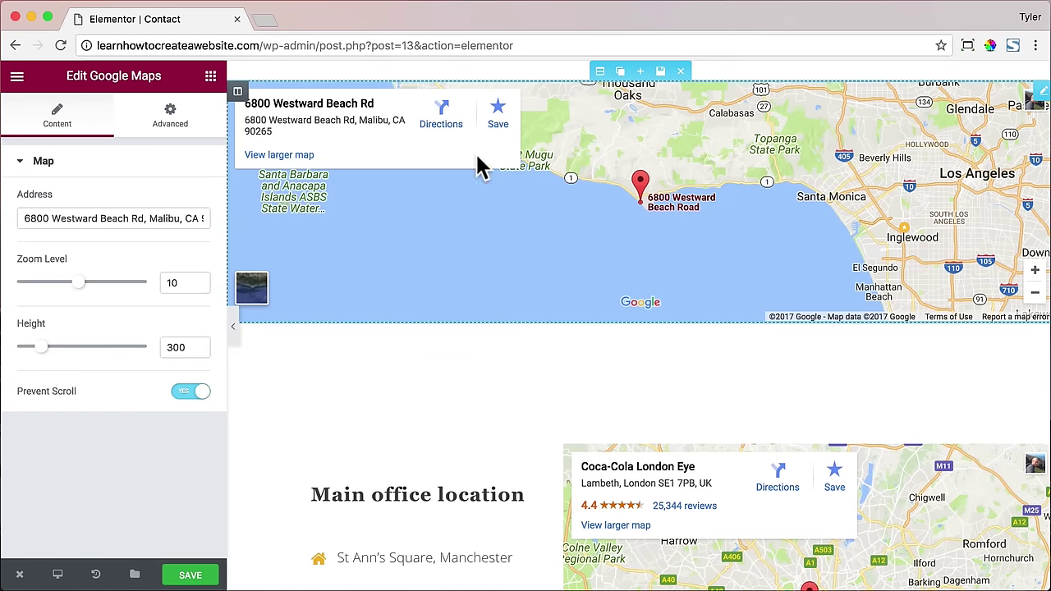
left_click_drag(89, 286, 97, 283)
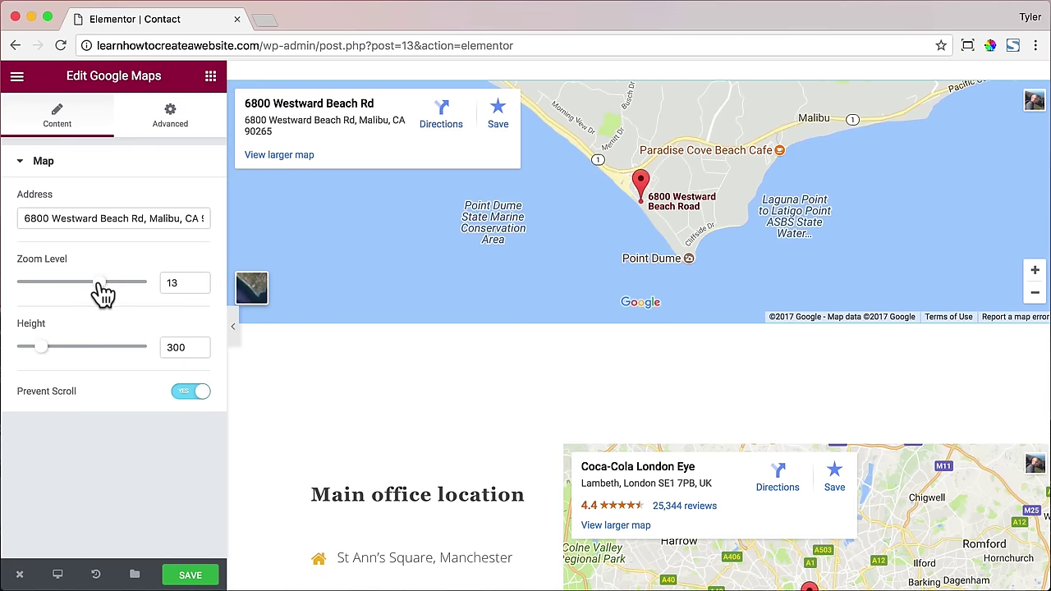
left_click_drag(98, 289, 77, 289)
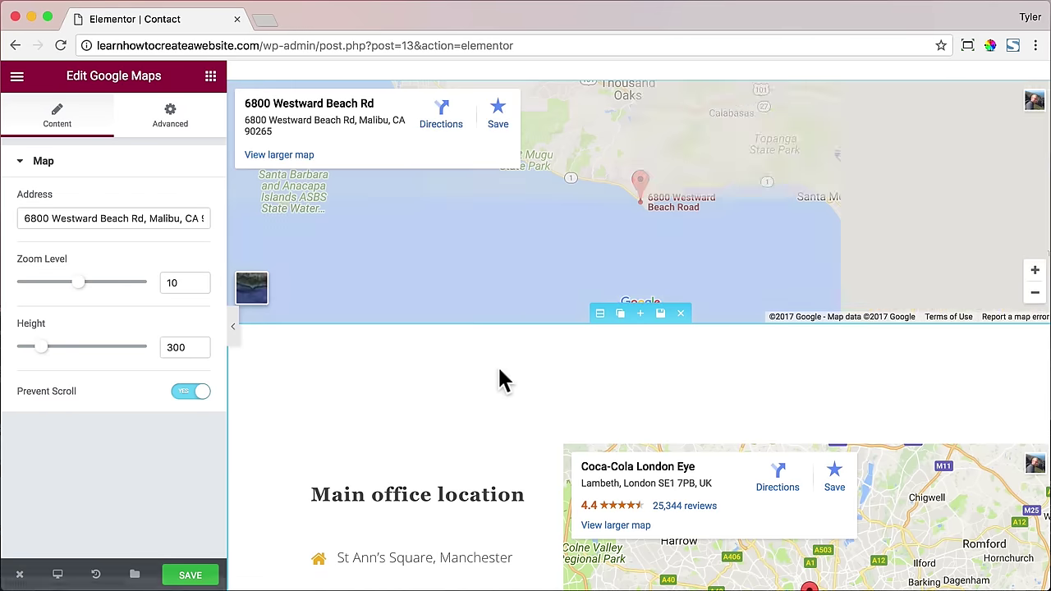
scroll(504, 358, "down", 5)
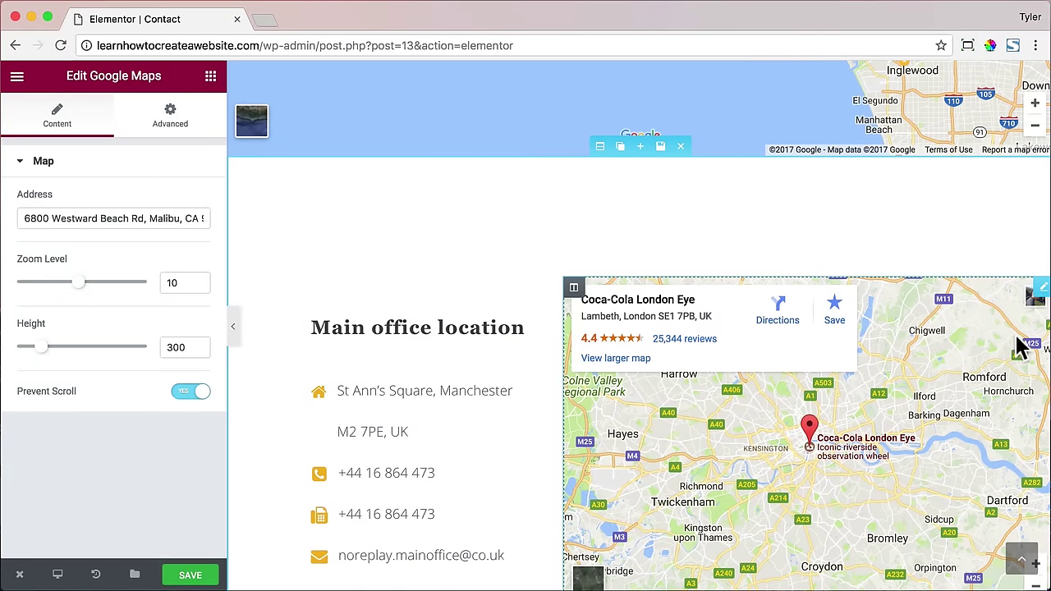
left_click(1005, 291)
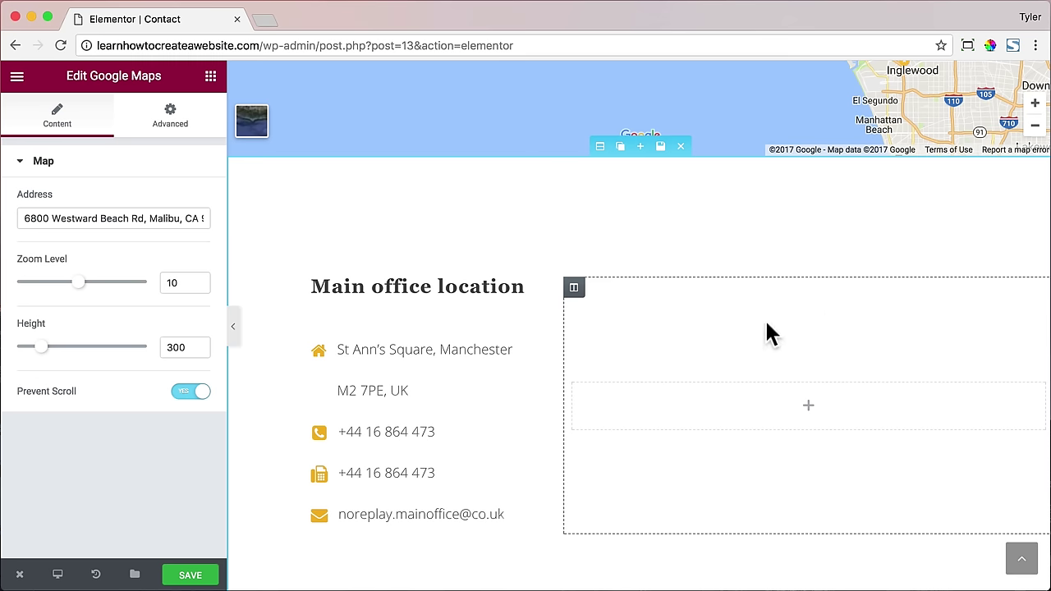
- Set the contact icon list's icon colour to #2169ef
left_click(424, 353)
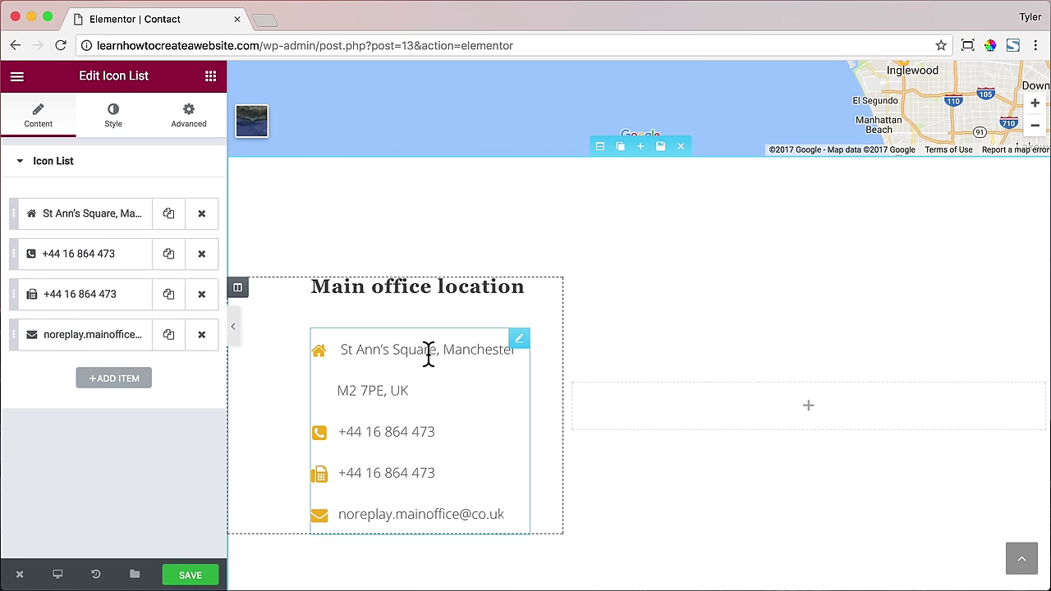
left_click(111, 123)
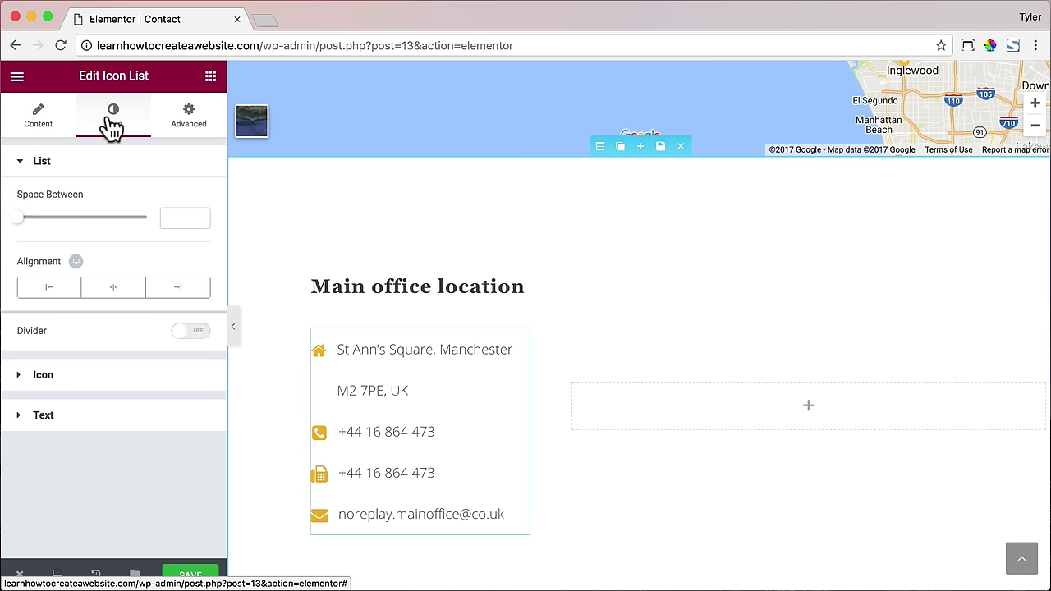
left_click(105, 383)
left_click(191, 240)
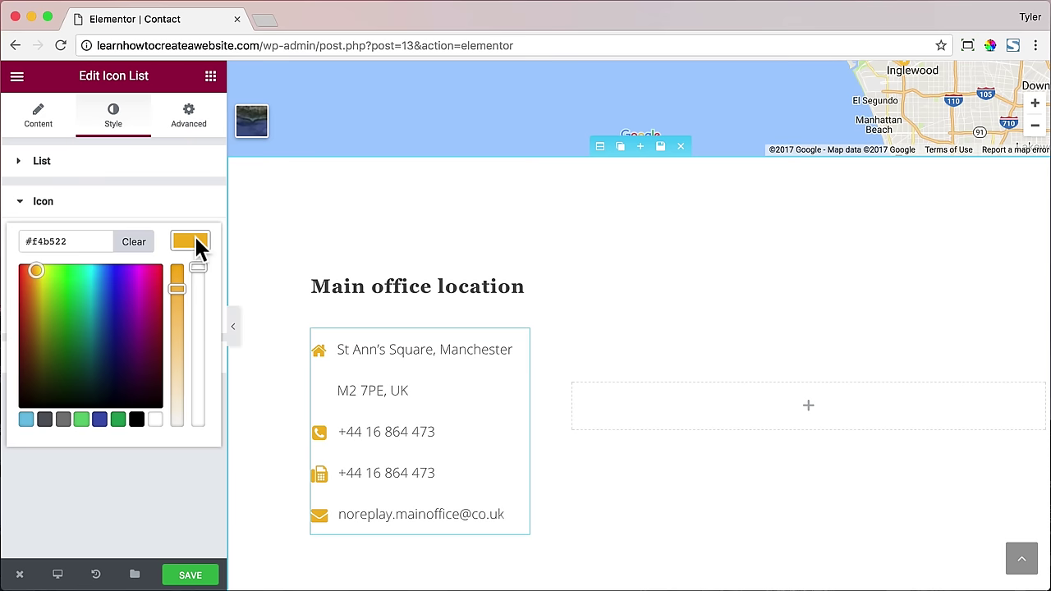
left_click_drag(107, 295, 95, 281)
triple_click(54, 240)
type("#2169ef")
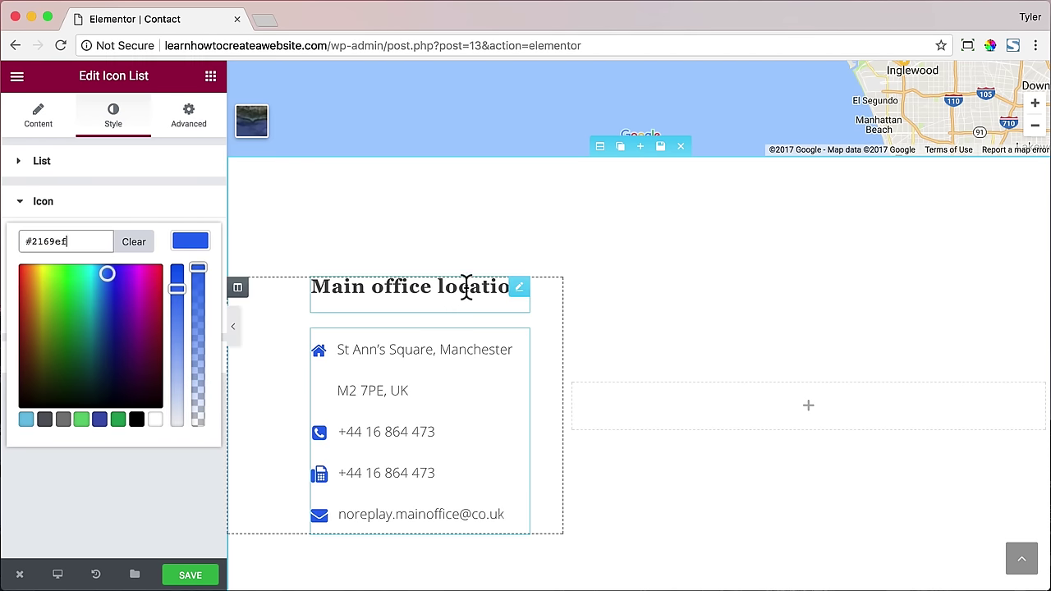
- Retitle the Main office location heading 'Contact Us' and select its section below the map
left_click(465, 286)
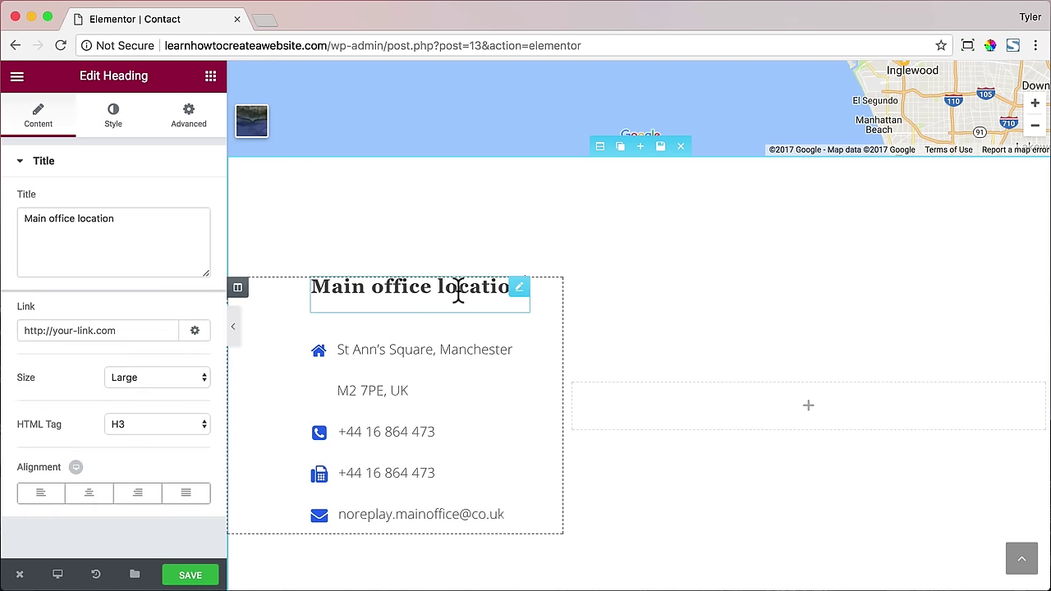
triple_click(136, 223)
type("Contact Us")
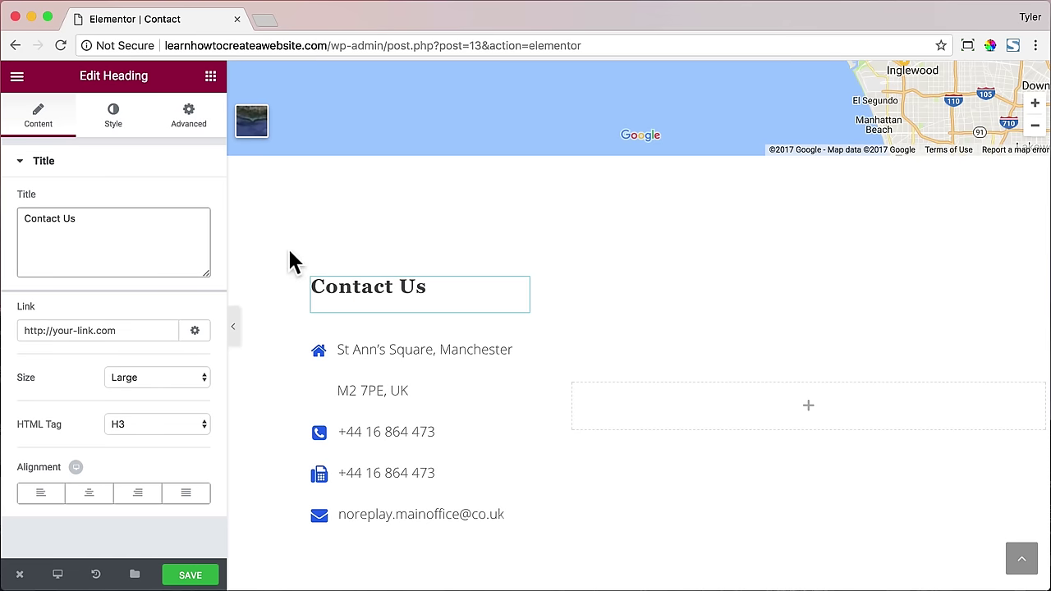
left_click(598, 149)
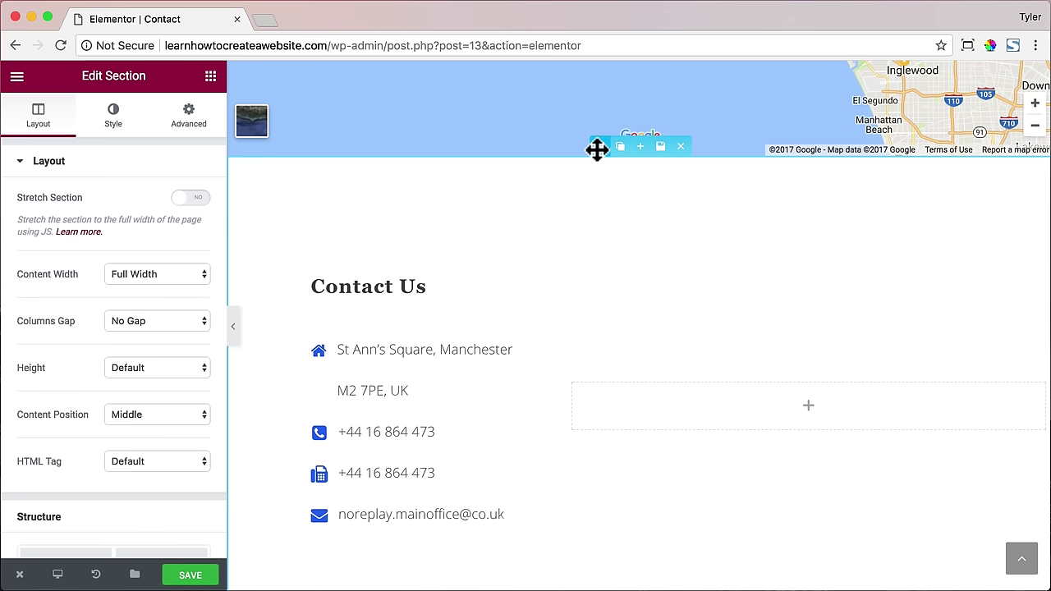
- Make the section boxed with the 1140 width cleared and content position Default
left_click(192, 274)
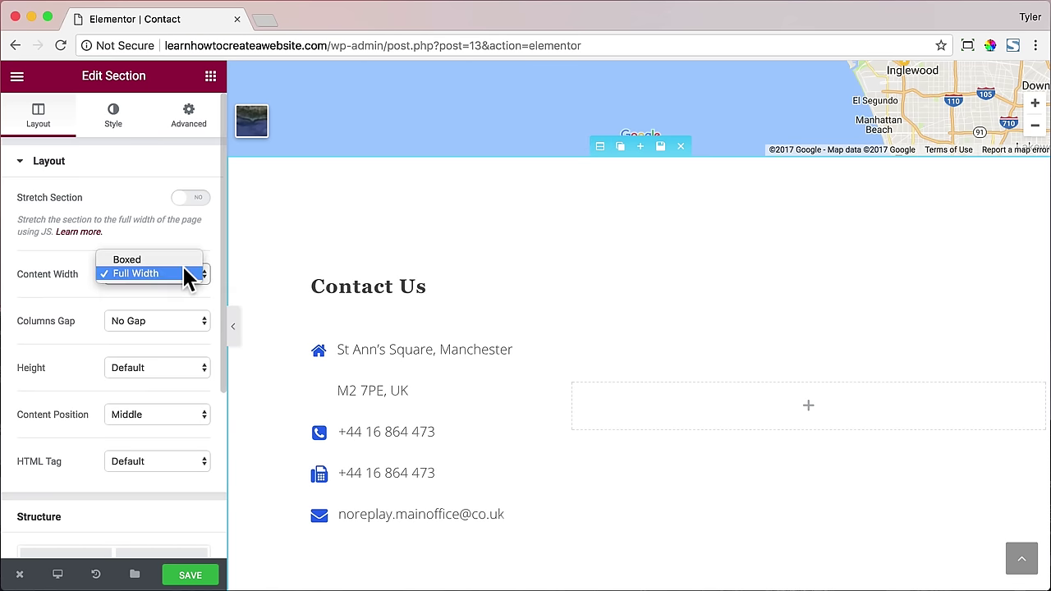
key("Escape")
left_click(177, 255)
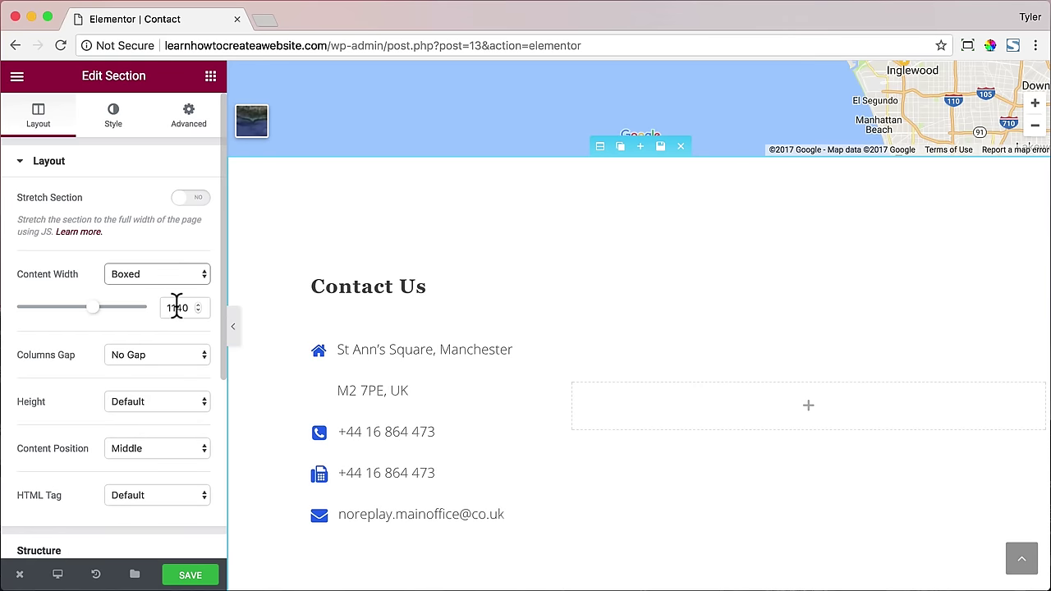
double_click(177, 307)
key("BackSpace")
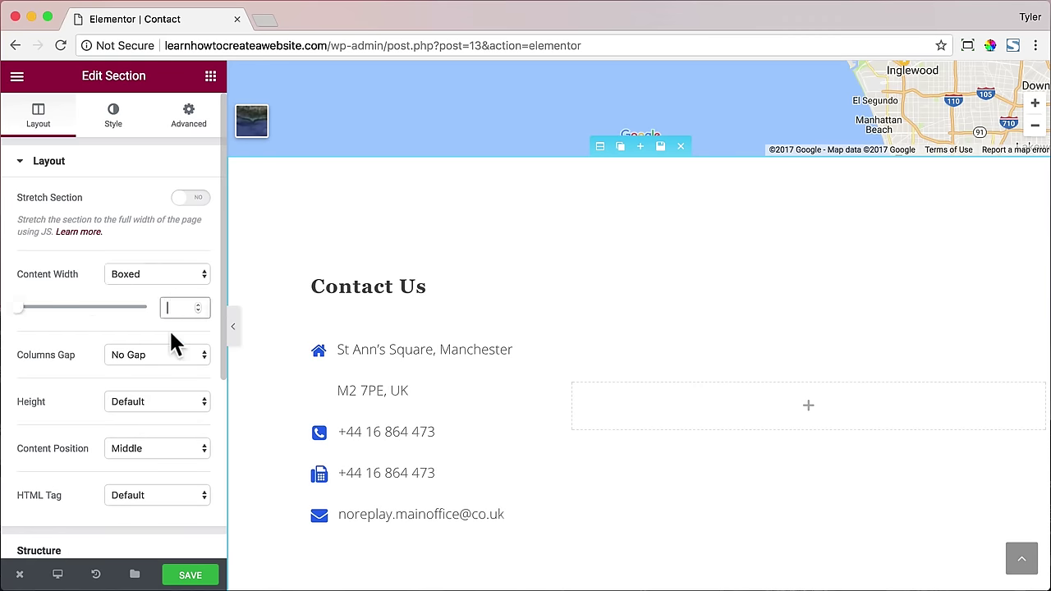
scroll(172, 353, "down", 2)
left_click(172, 391)
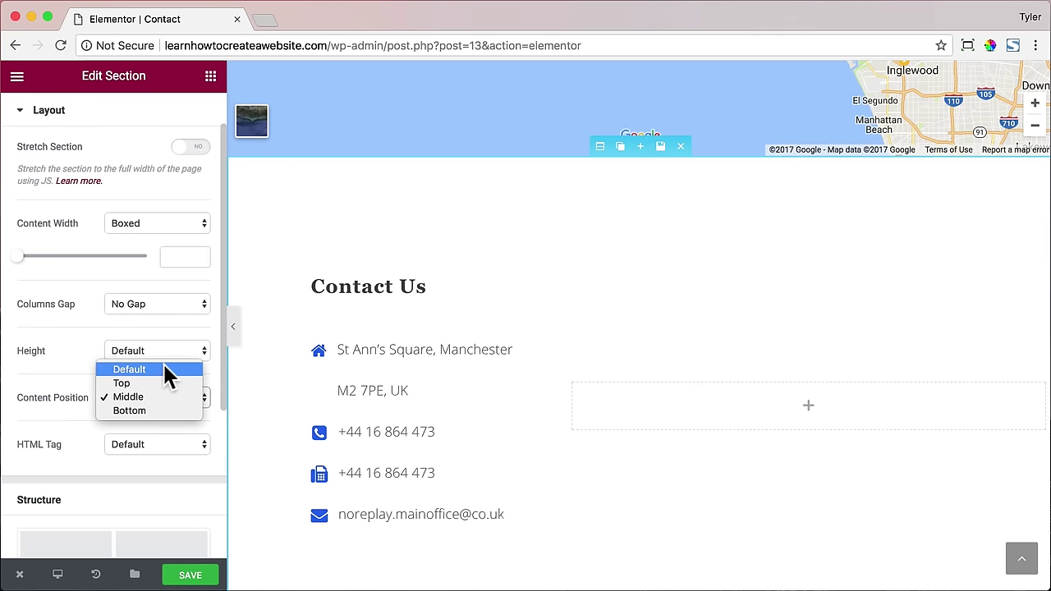
left_click(165, 371)
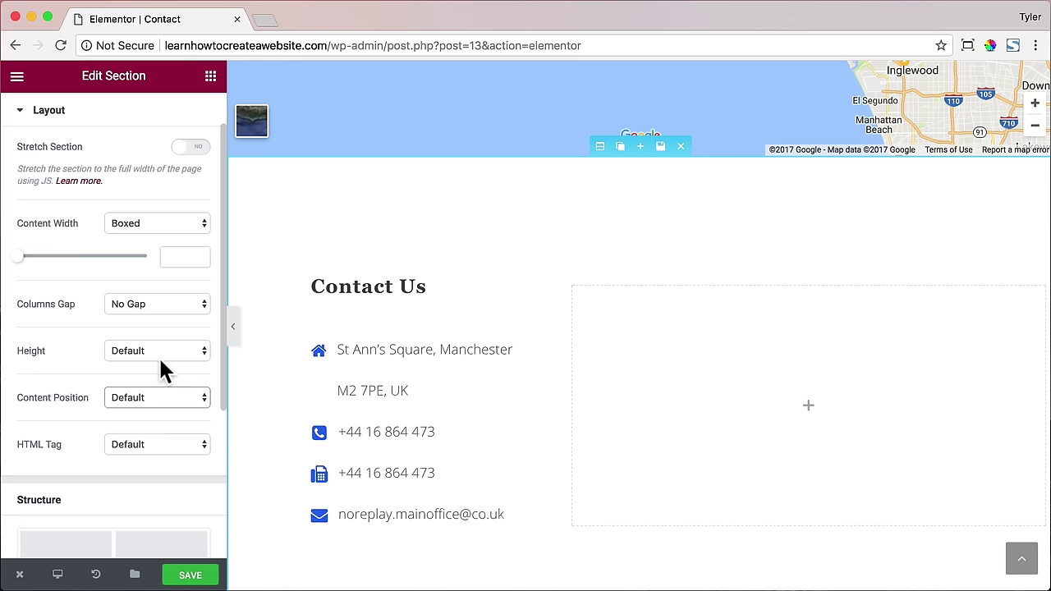
- Reduce the section's top padding to 100
scroll(165, 340, "down", 3)
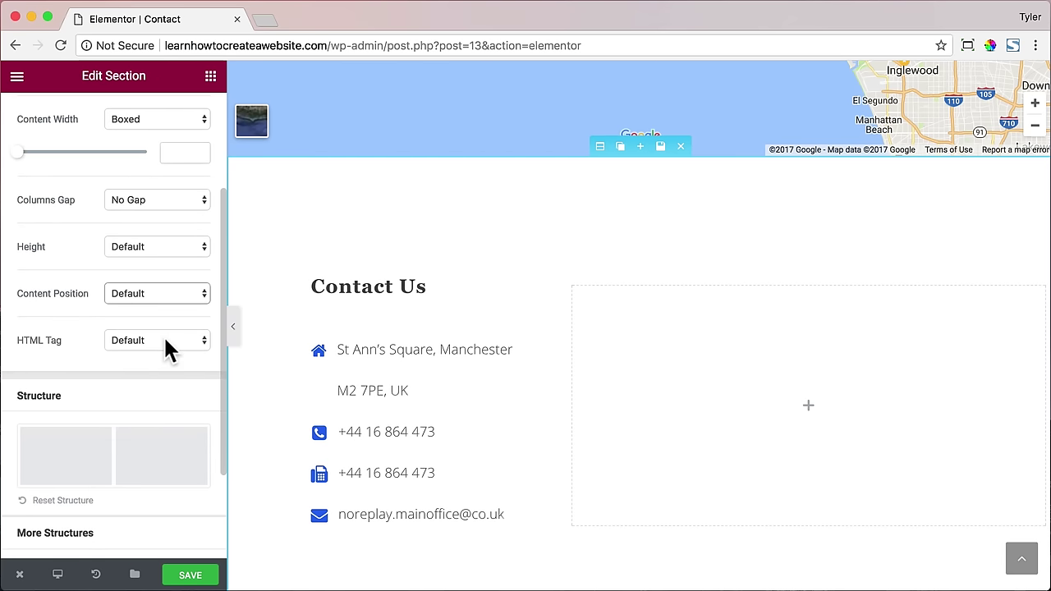
scroll(166, 340, "up", 4)
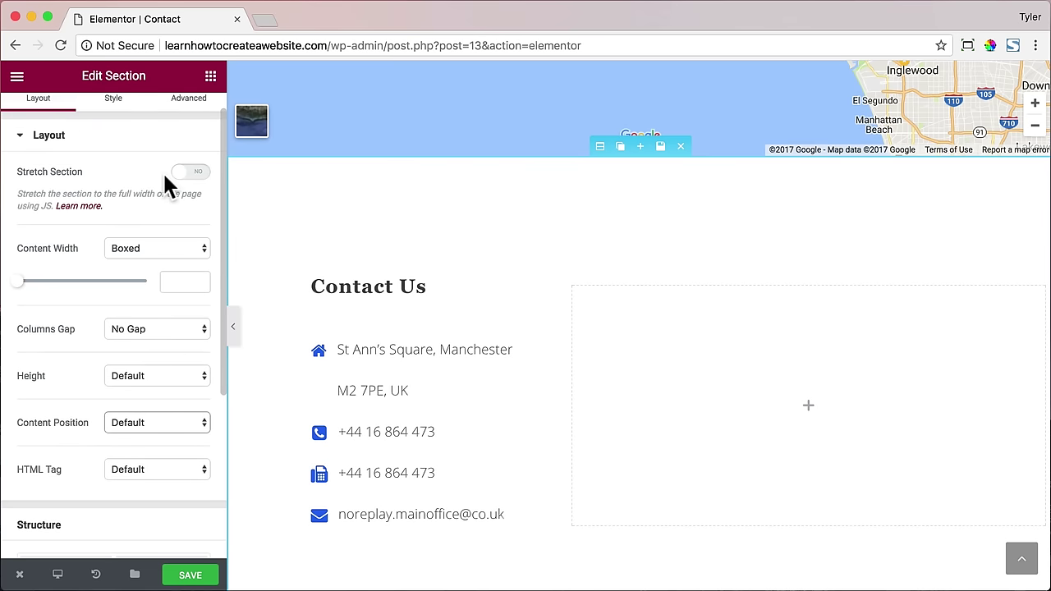
scroll(167, 182, "up", 1)
left_click(197, 123)
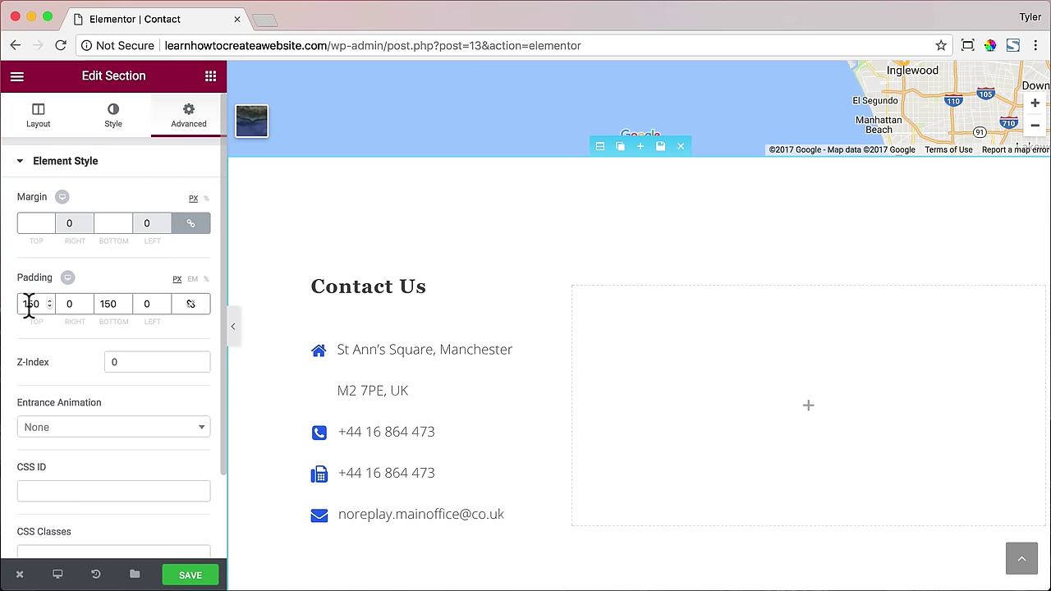
type("100")
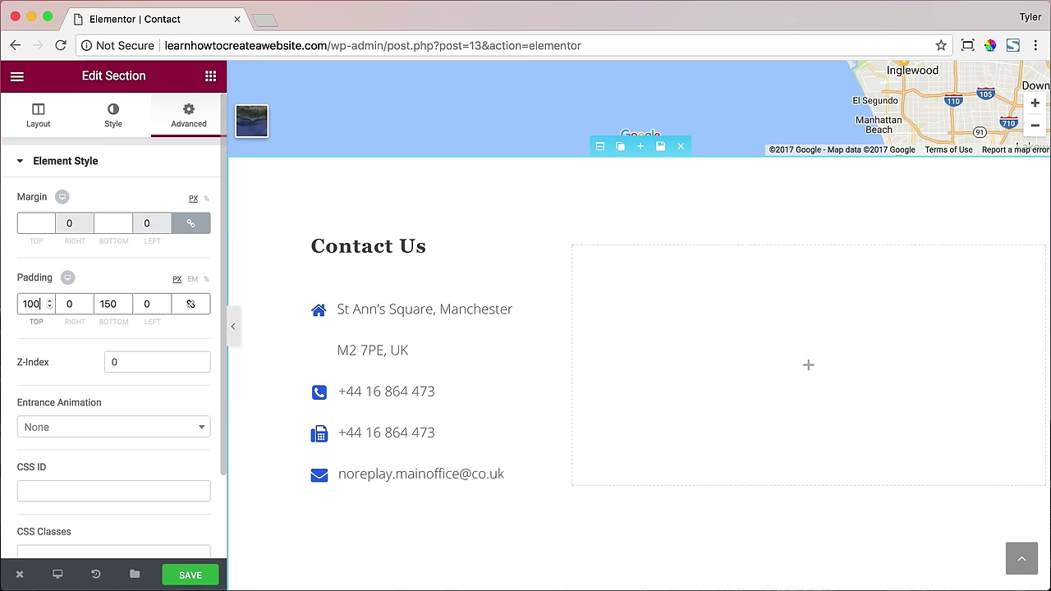
- Replace the list's address and phone number with the Malibu details and delete the second phone item
left_click(394, 313)
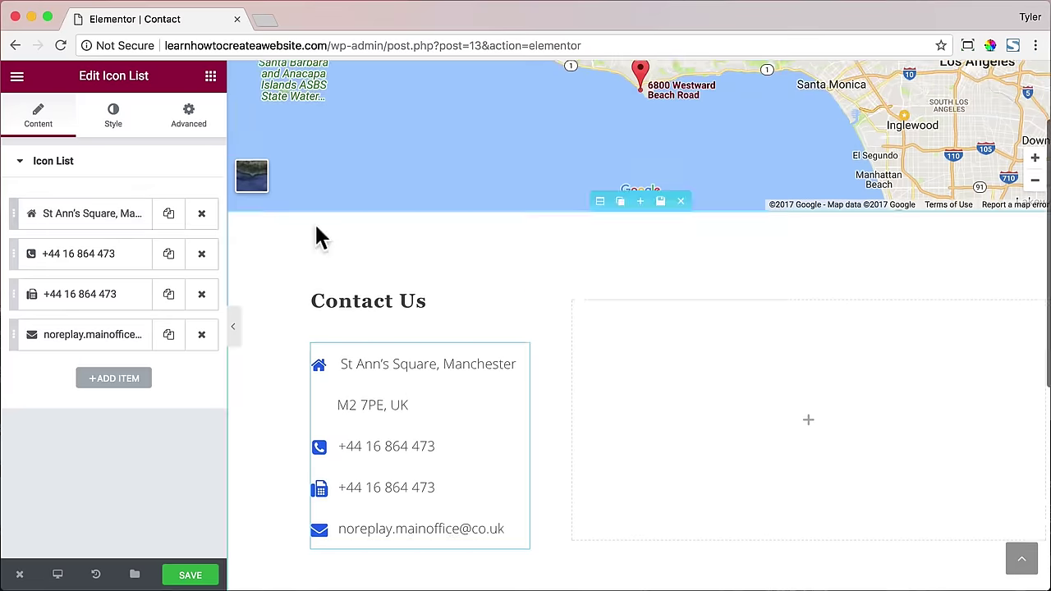
left_click(87, 217)
triple_click(113, 270)
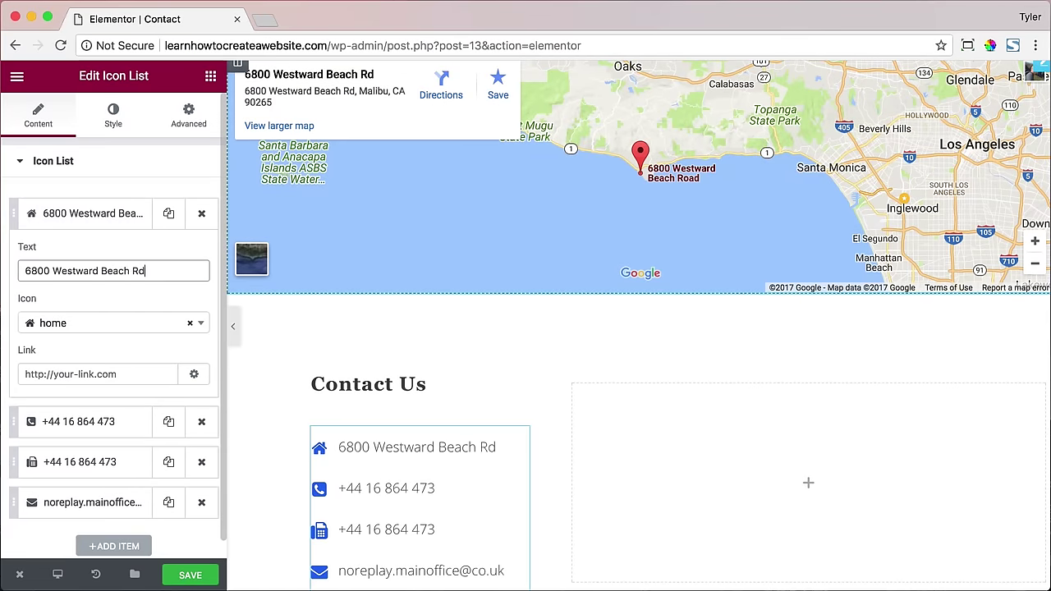
left_click(98, 421)
triple_click(111, 289)
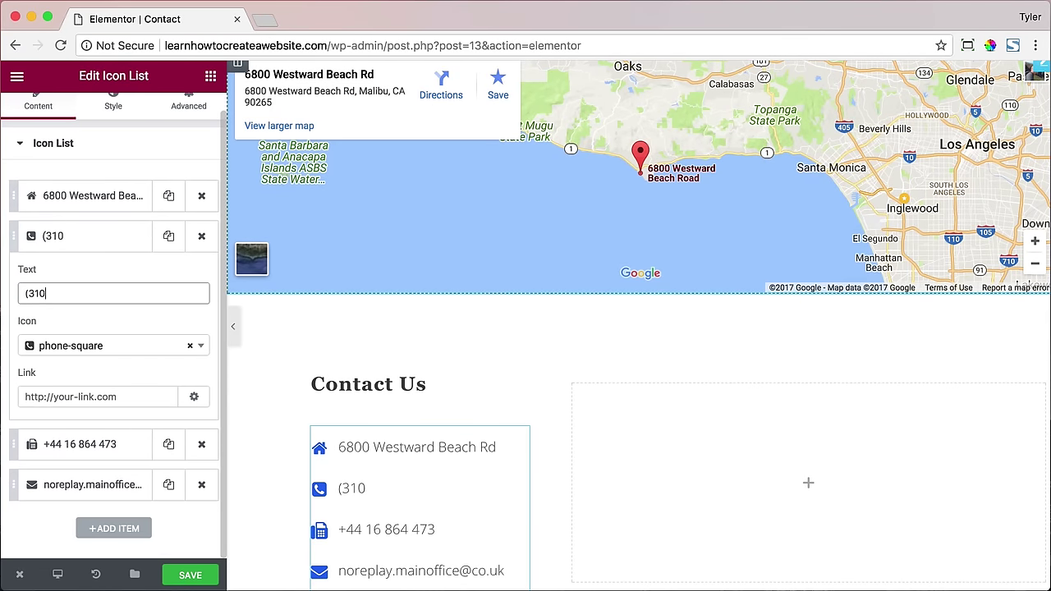
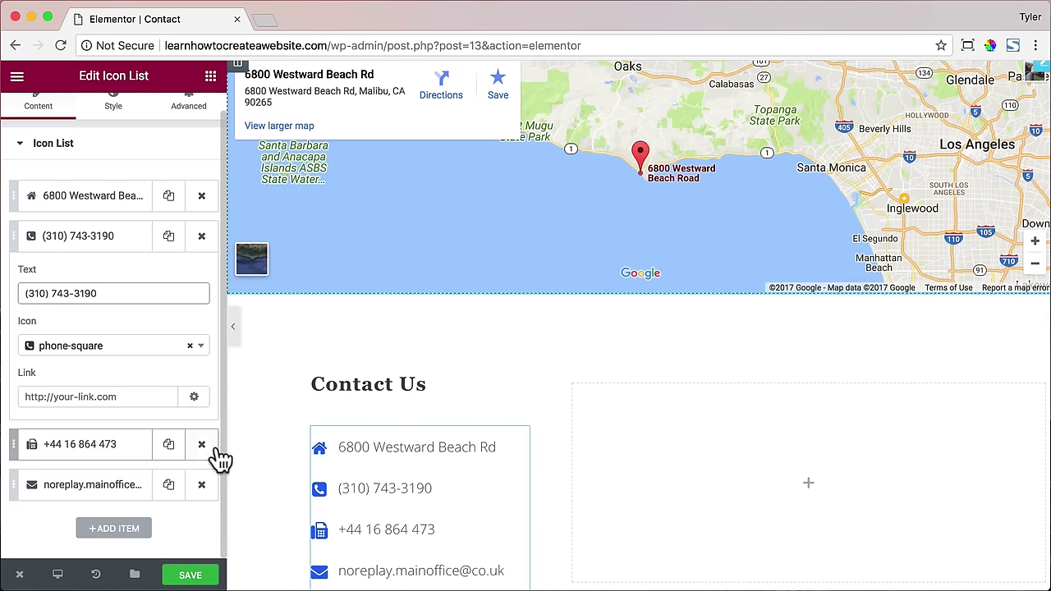
left_click(201, 445)
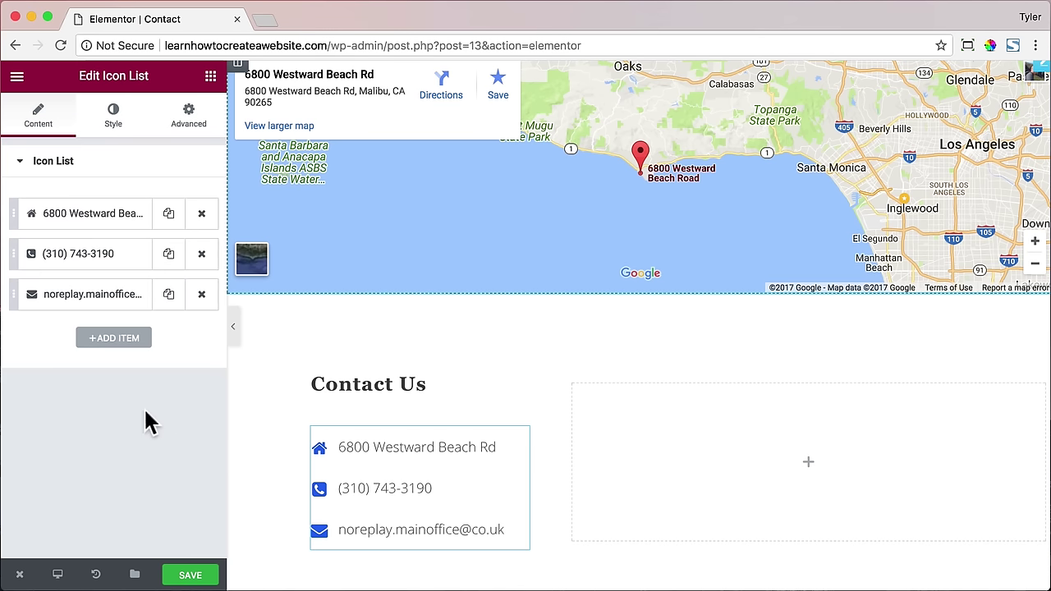
- Enter the new e-mail address in the e-mail item and save the contact list
left_click(45, 296)
triple_click(162, 351)
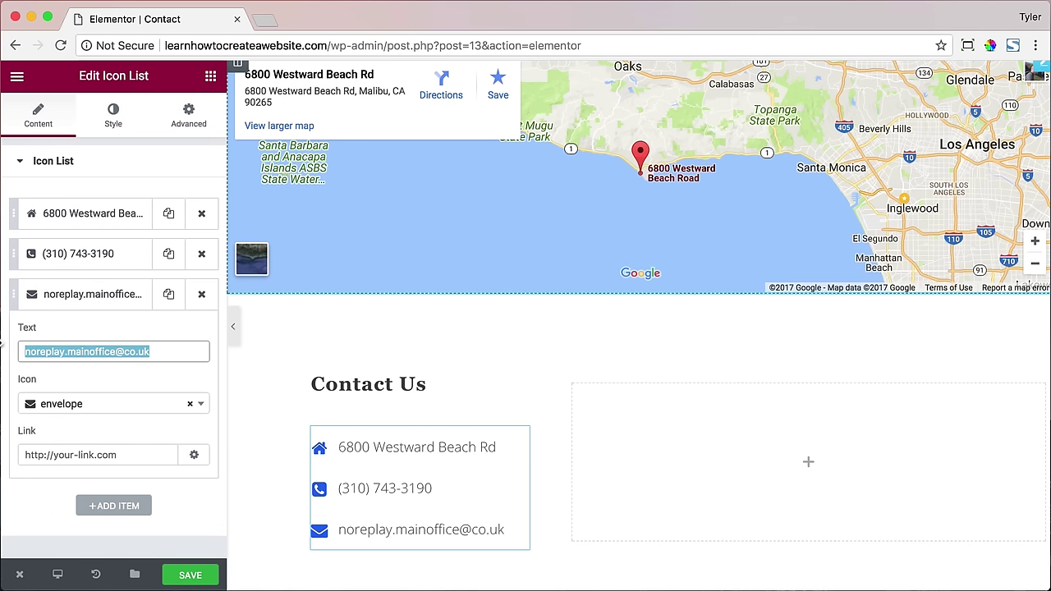
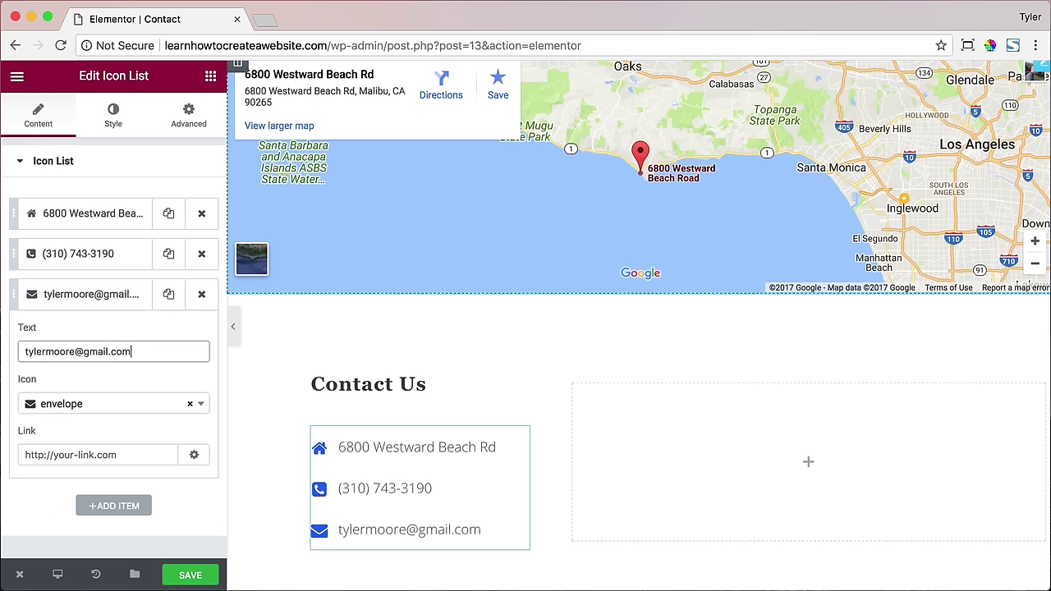
scroll(347, 312, "down", 2)
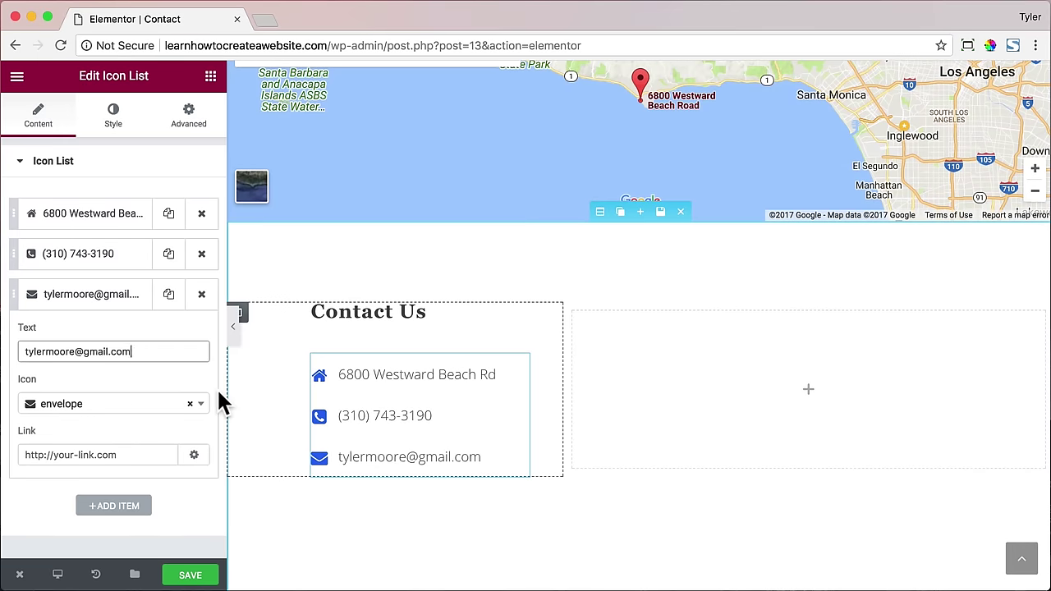
left_click(197, 577)
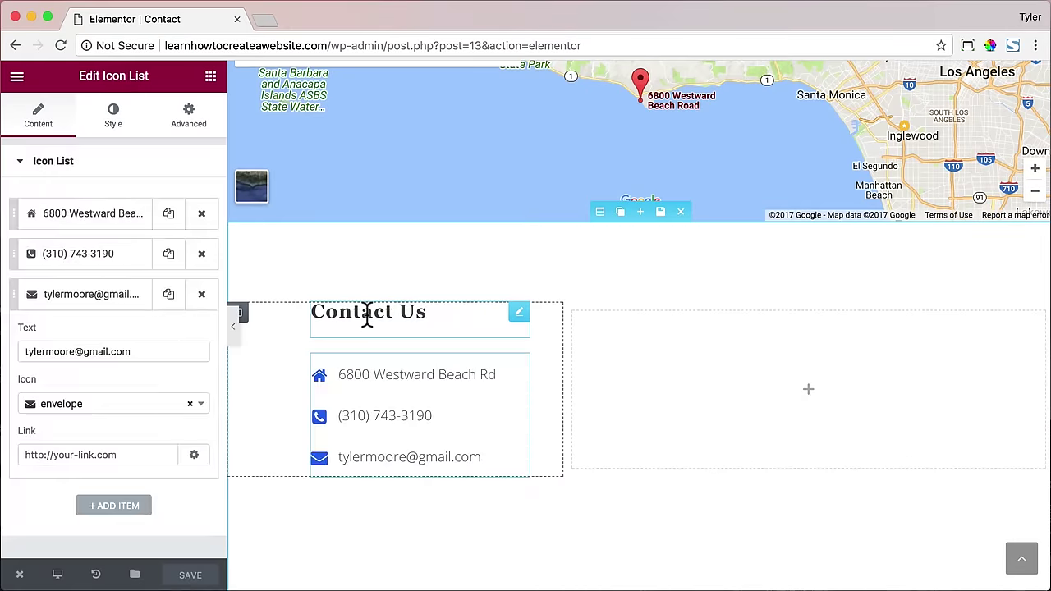
- Set the Contact Us heading to Open Sans at weight 600 and save the page
left_click(368, 312)
left_click(116, 123)
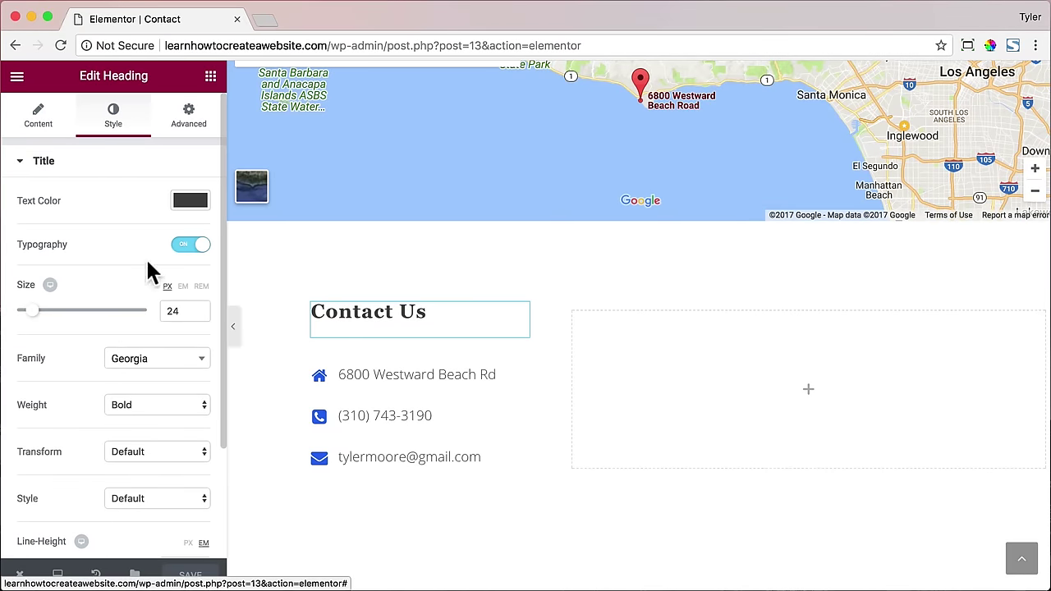
left_click(160, 369)
type("open")
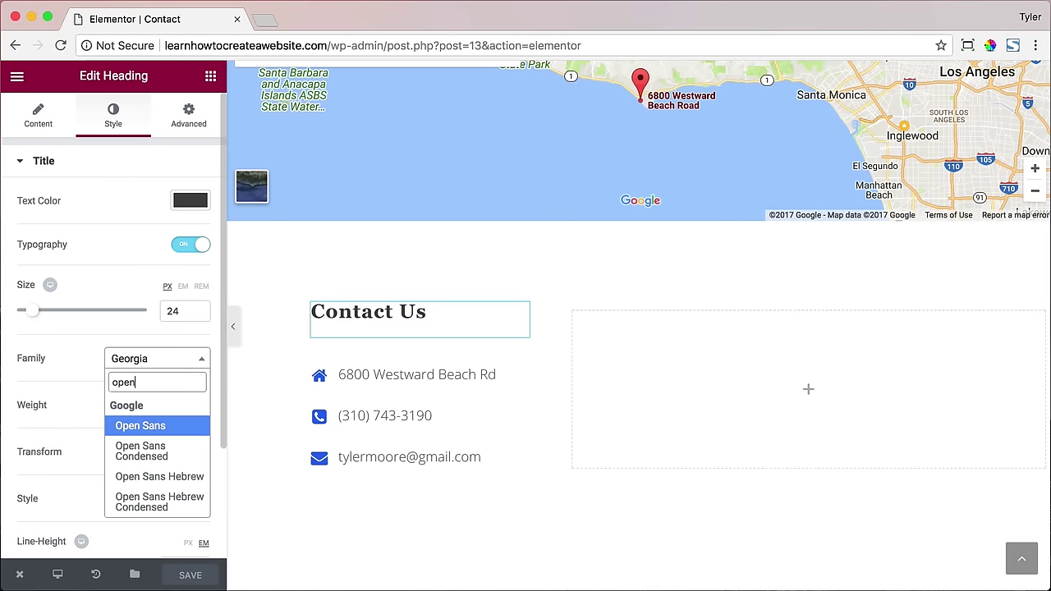
key("Return")
left_click(169, 402)
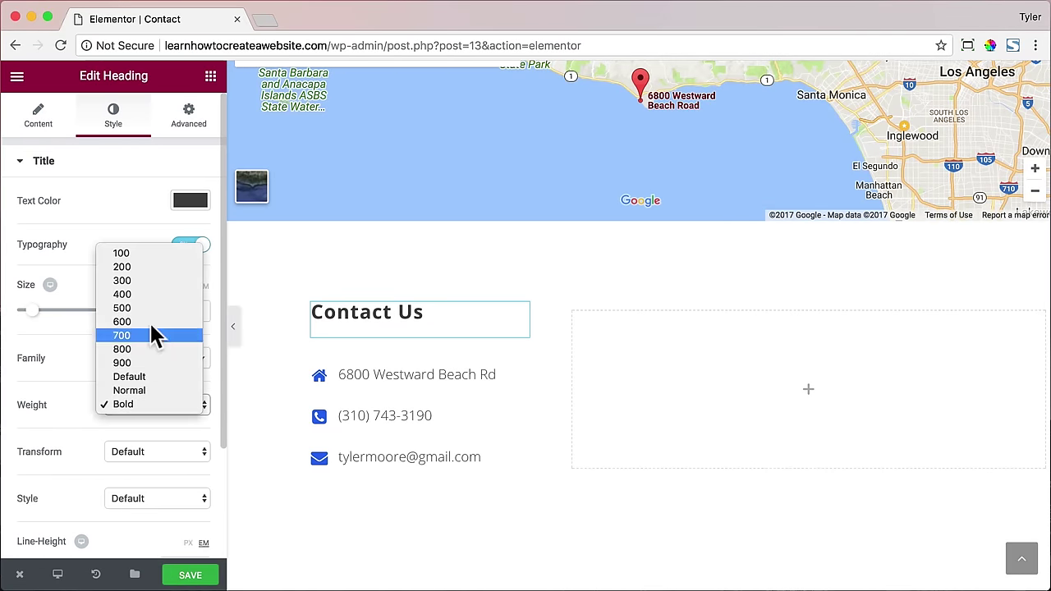
left_click(148, 302)
left_click(165, 402)
left_click(162, 415)
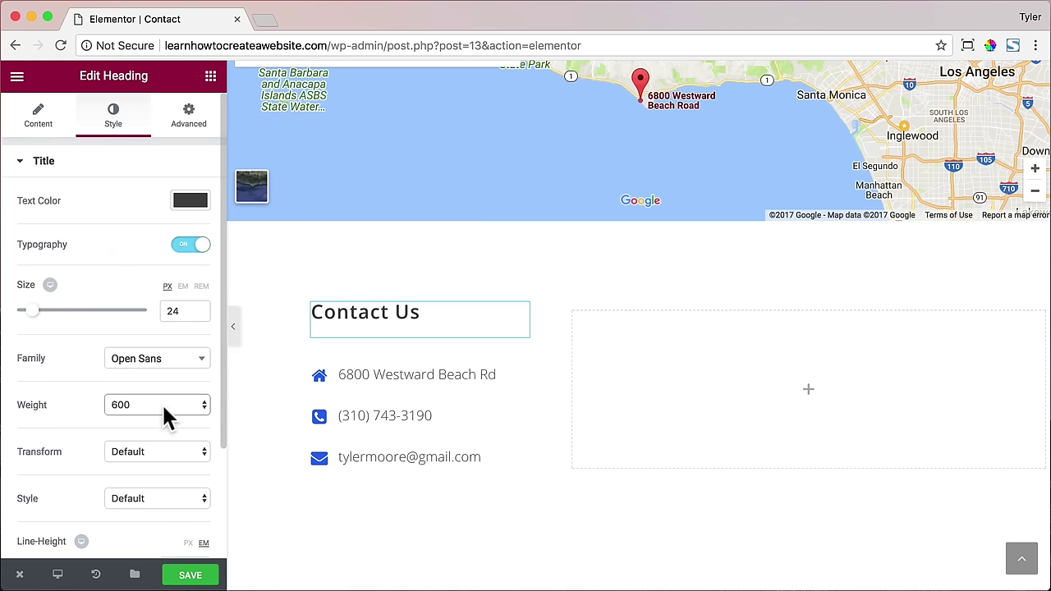
left_click(196, 577)
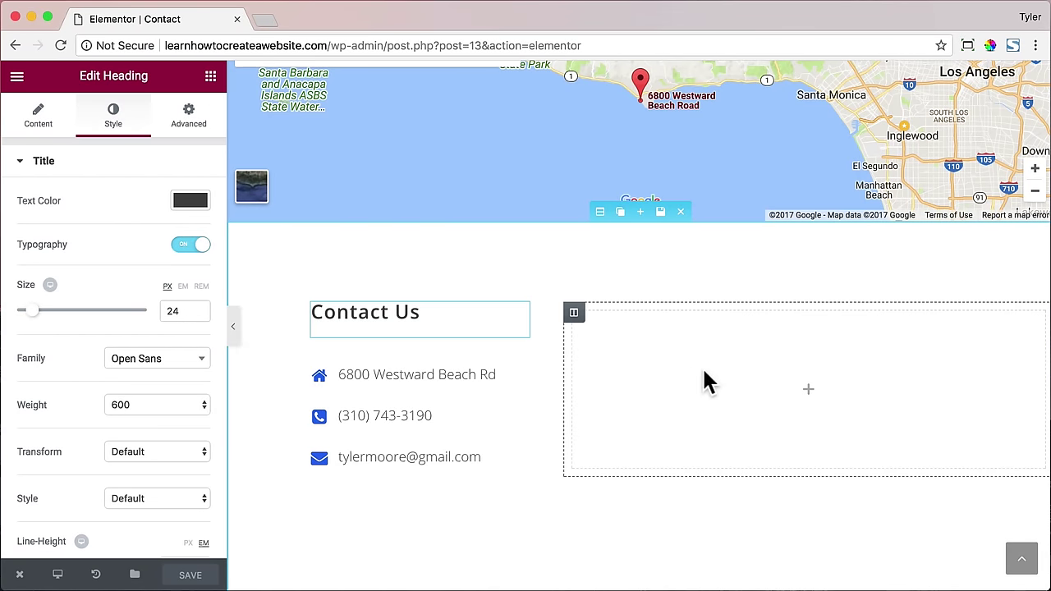
left_click(20, 574)
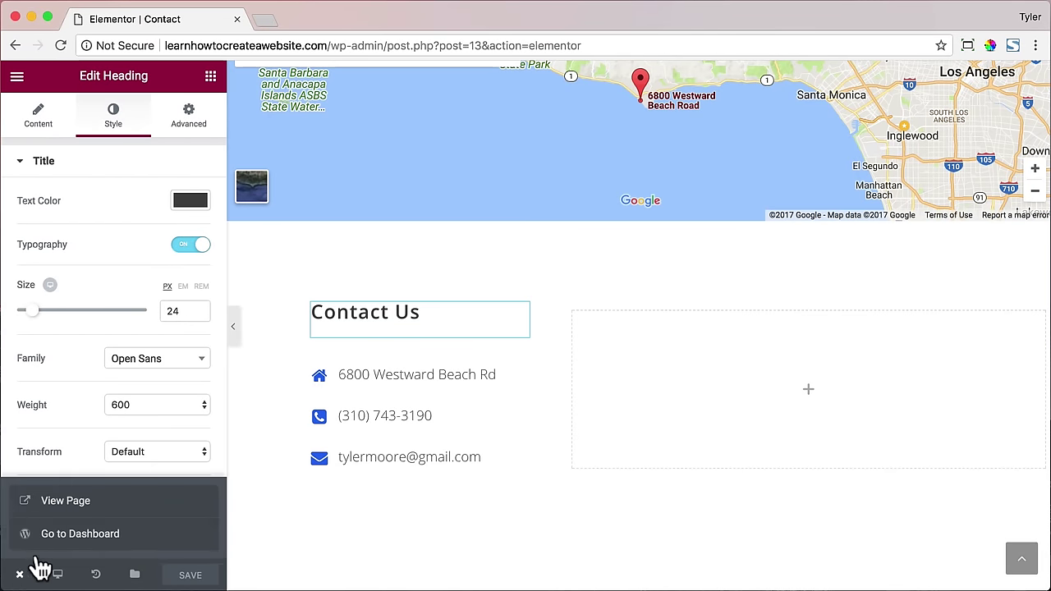
- From the dashboard, search Add Plugins for 'contact form' and install Contact Form 7
left_click(80, 535)
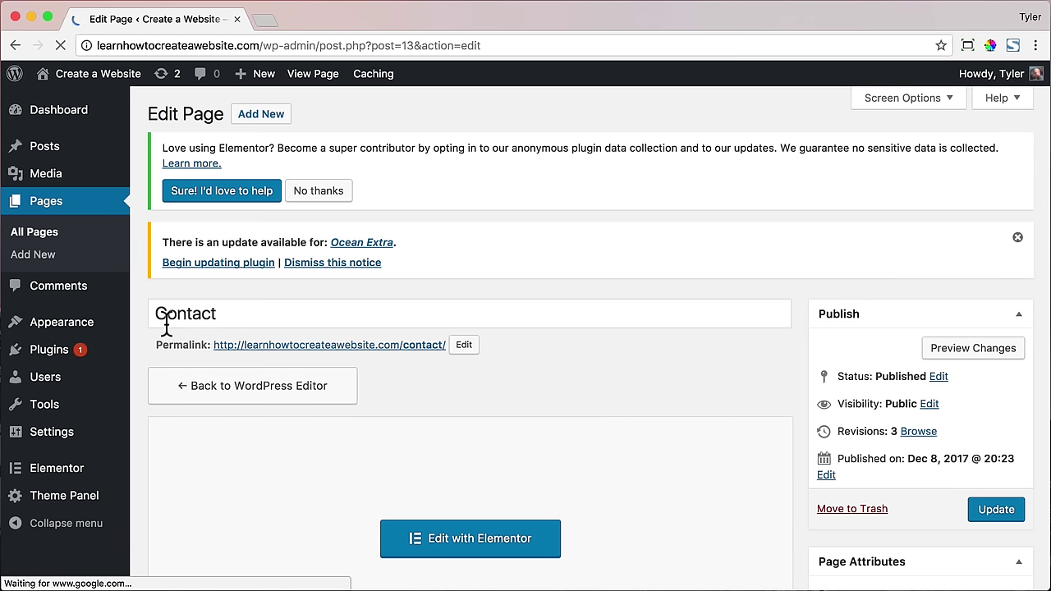
left_click(51, 355)
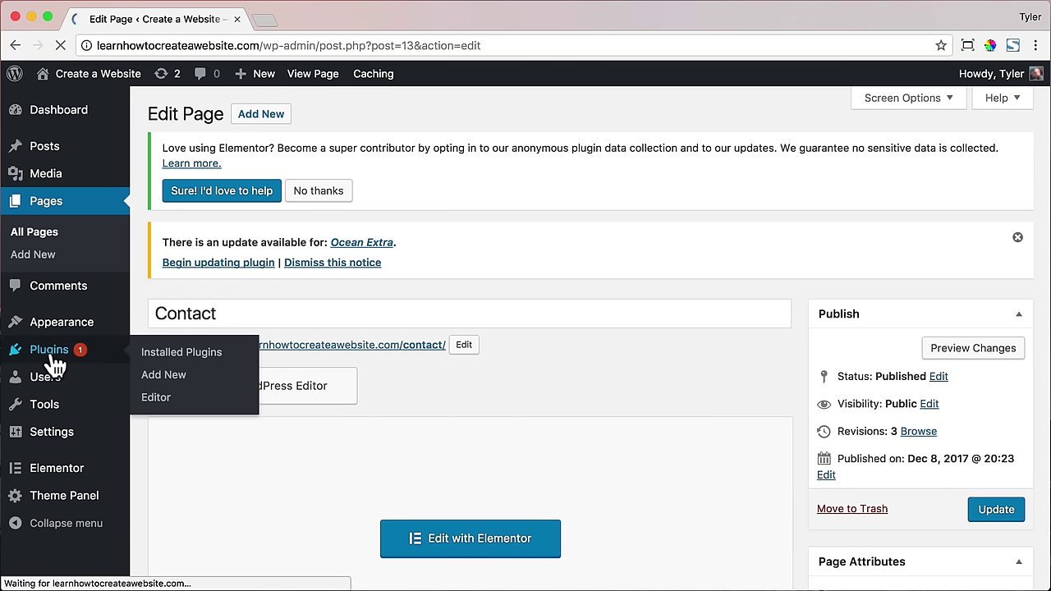
left_click(258, 112)
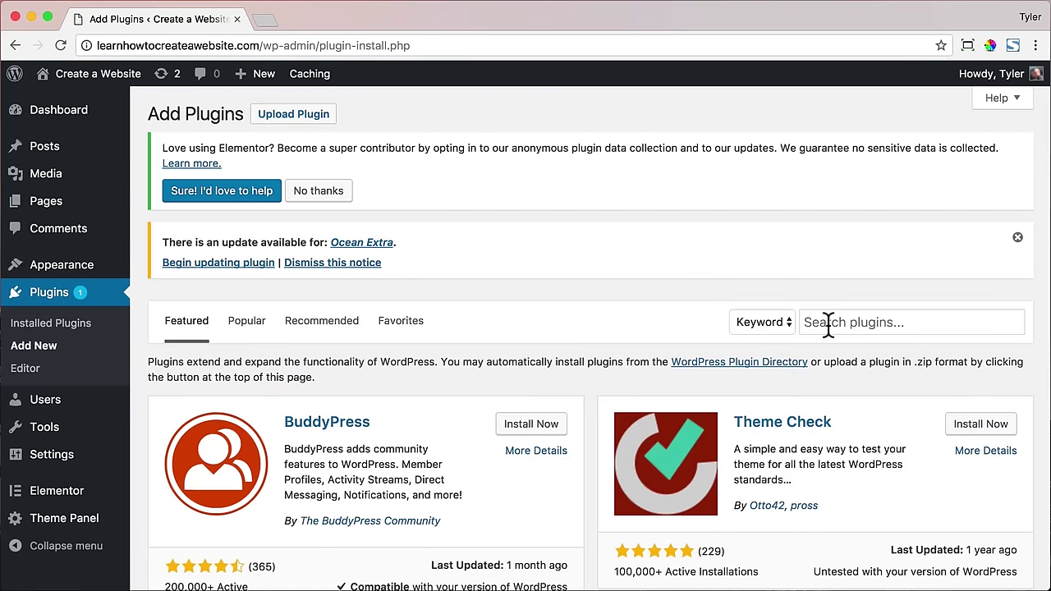
left_click(828, 321)
type("contact form")
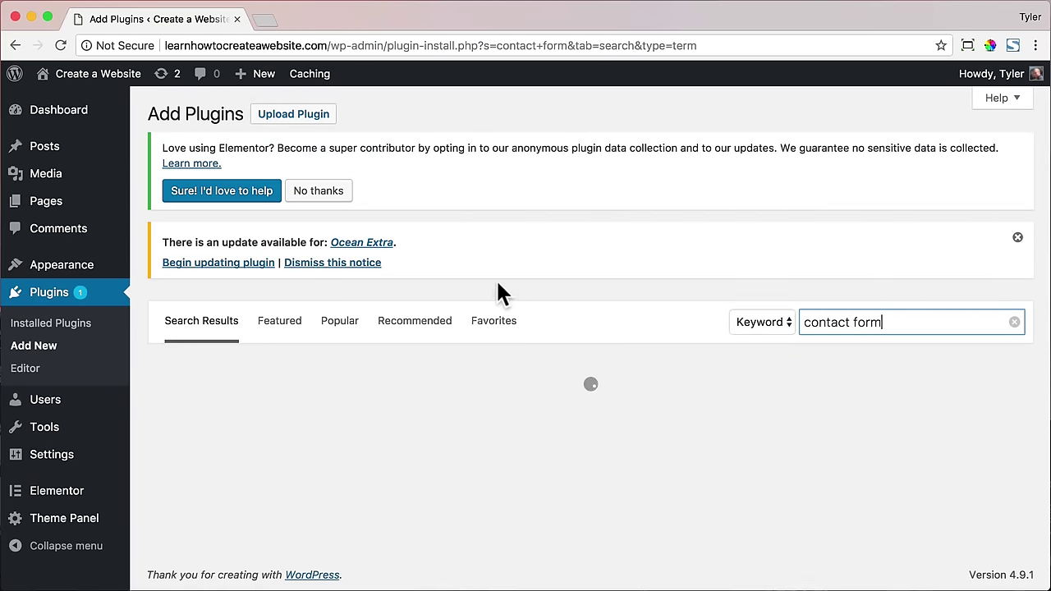
scroll(497, 284, "down", 3)
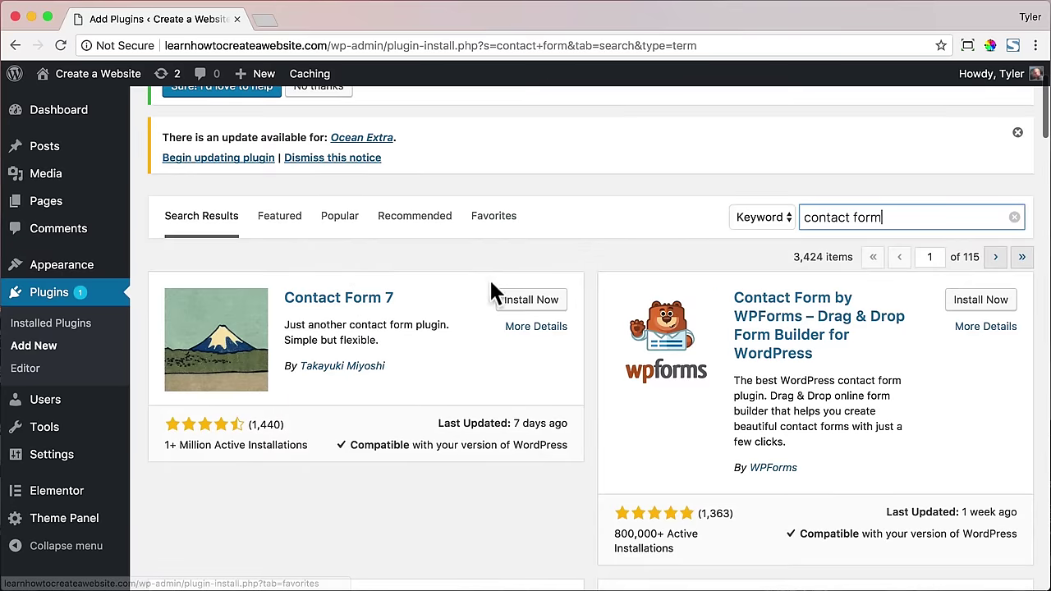
left_click(544, 315)
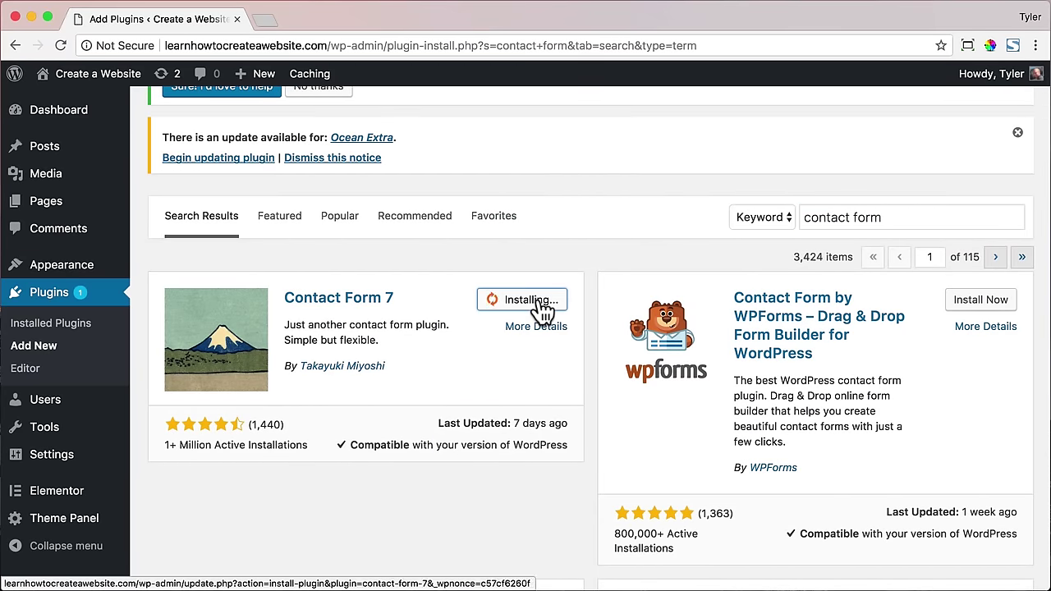
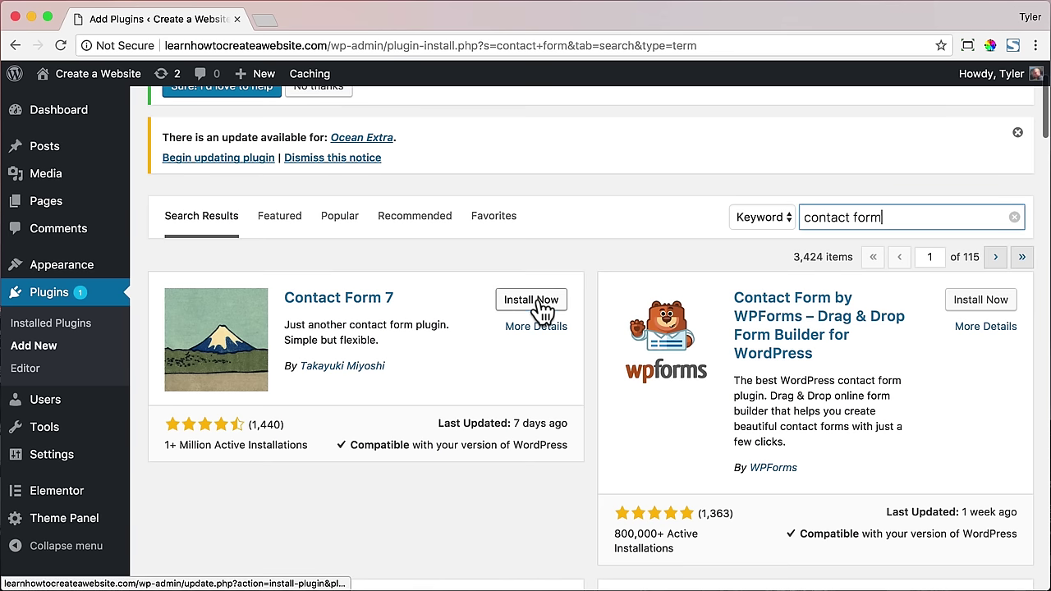
- Install and activate Contact Form 7, then open Contact form 1 for editing
left_click(538, 302)
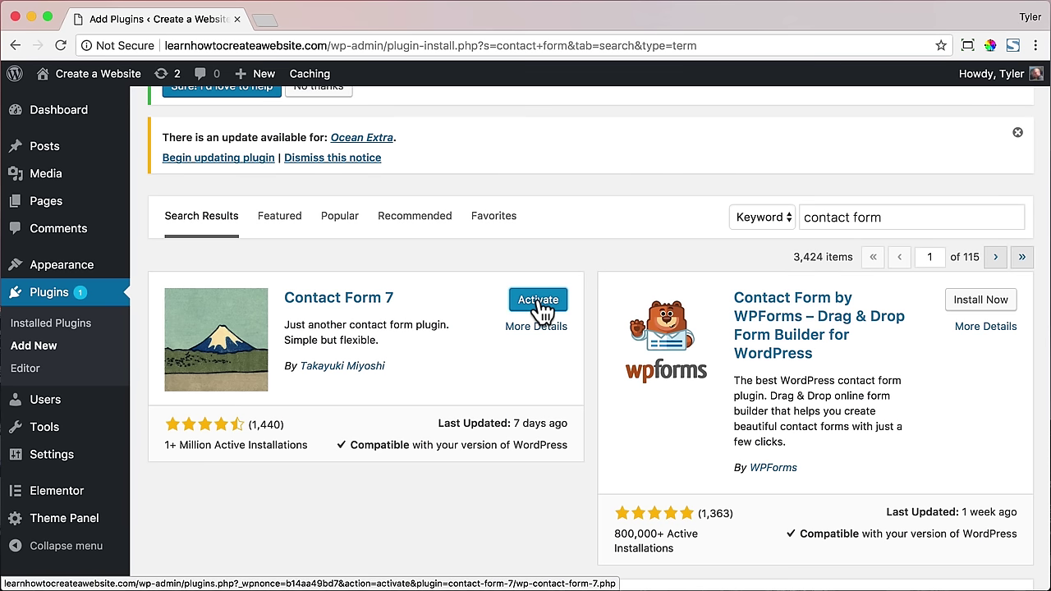
left_click(539, 303)
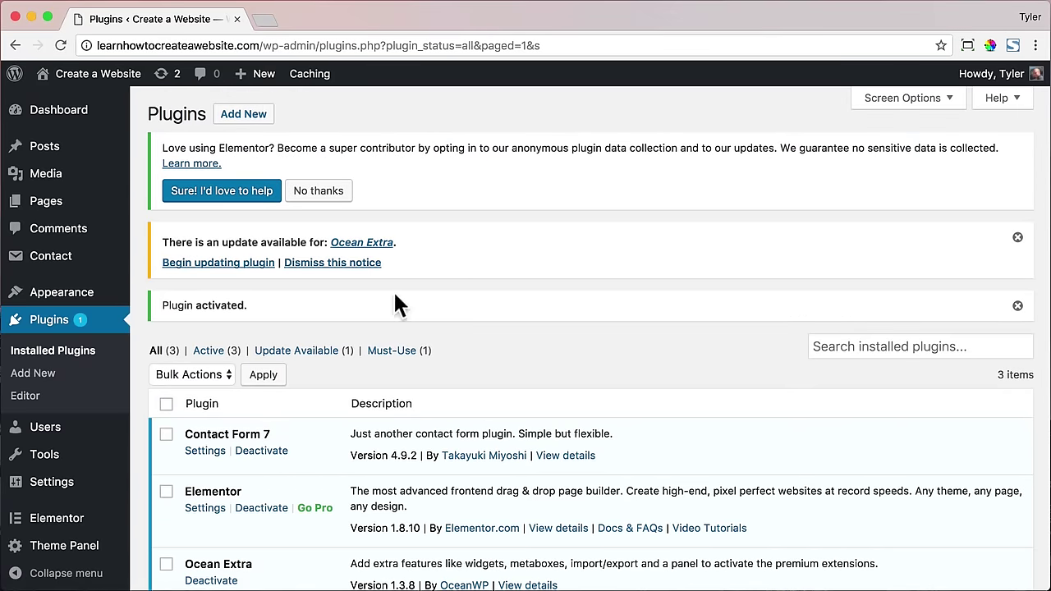
left_click(24, 256)
left_click(241, 451)
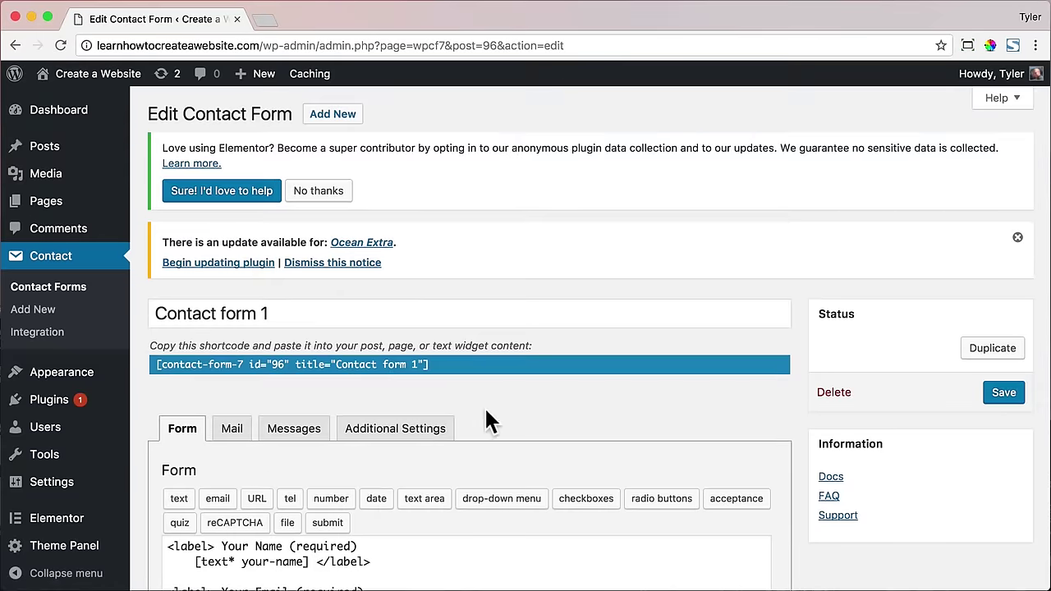
scroll(485, 408, "down", 5)
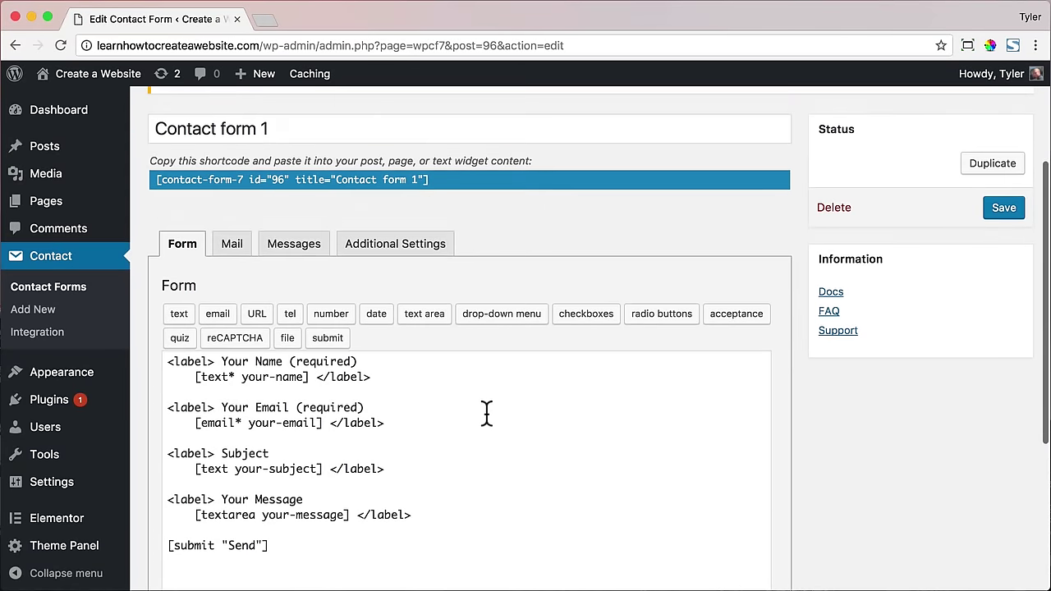
- Check the recipient address in the To field on the form's Mail tab
left_click(232, 248)
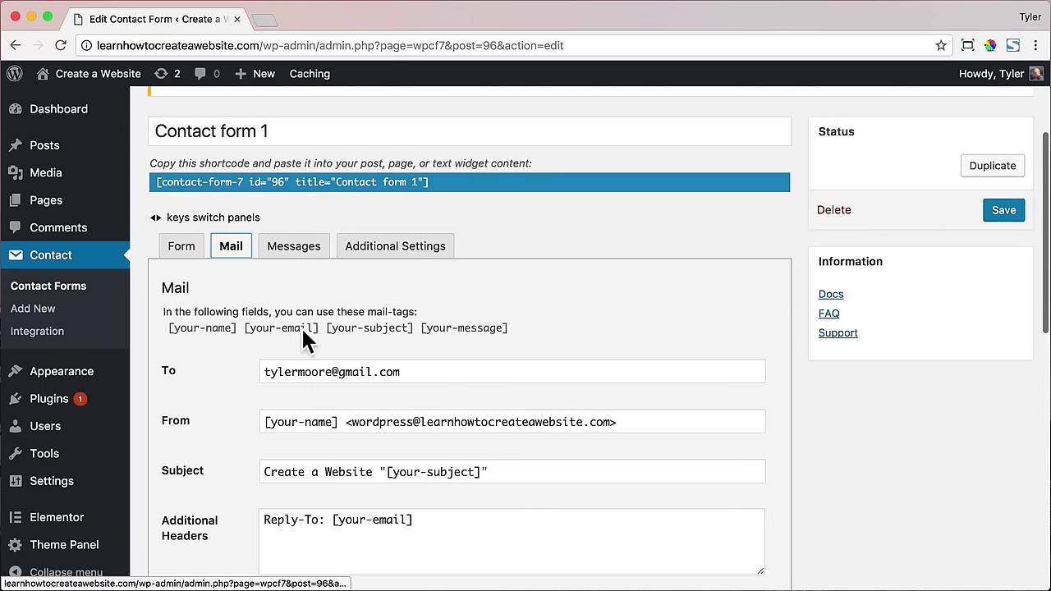
left_click_drag(428, 375, 232, 371)
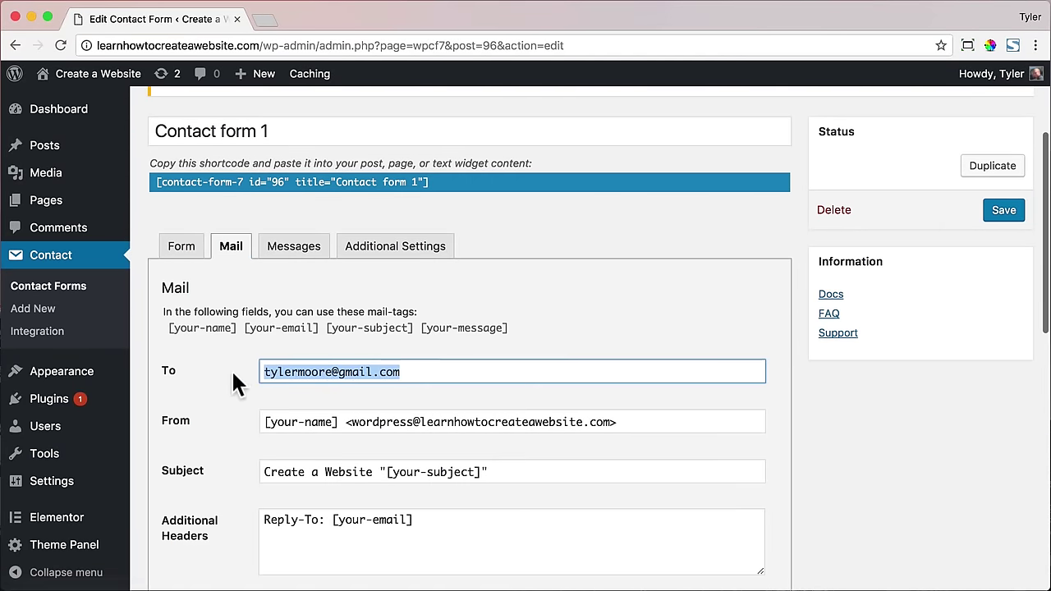
left_click(438, 373)
- Copy Contact form 1's shortcode (id 96)
scroll(438, 374, "down", 1)
scroll(432, 374, "up", 3)
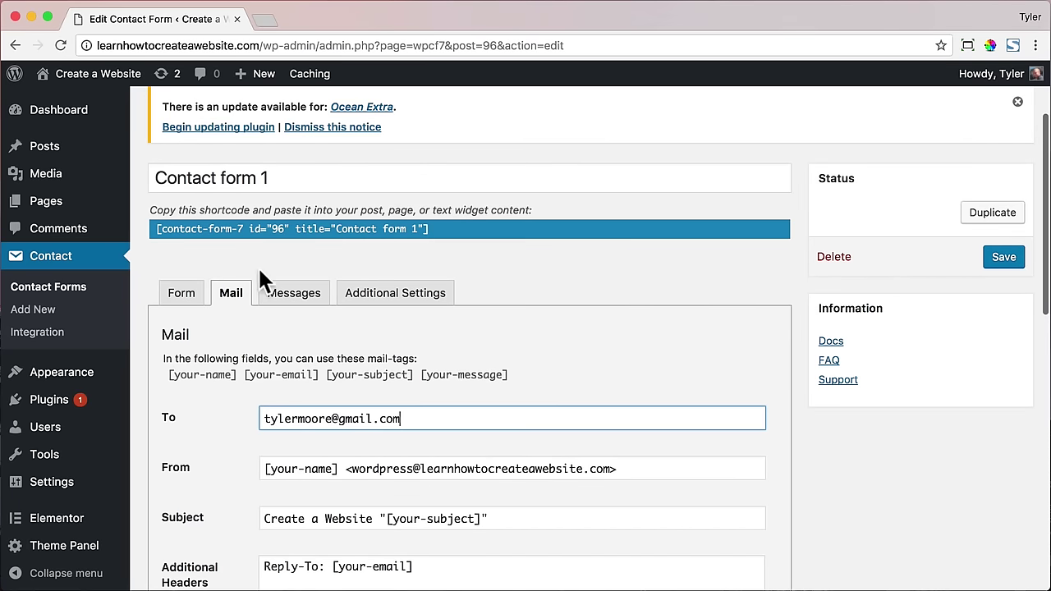
left_click(155, 229)
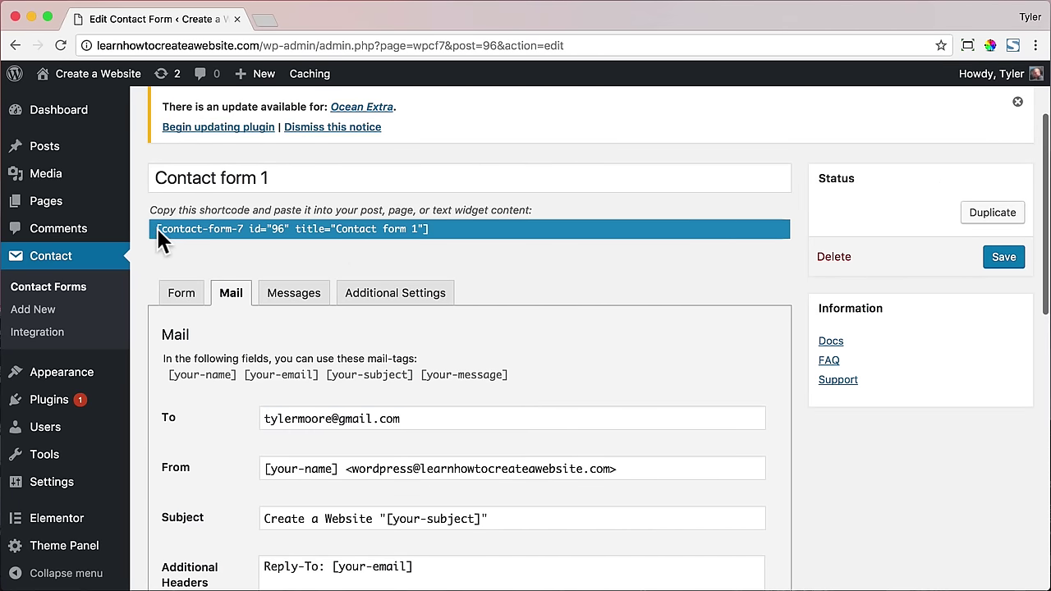
right_click(398, 228)
left_click(439, 262)
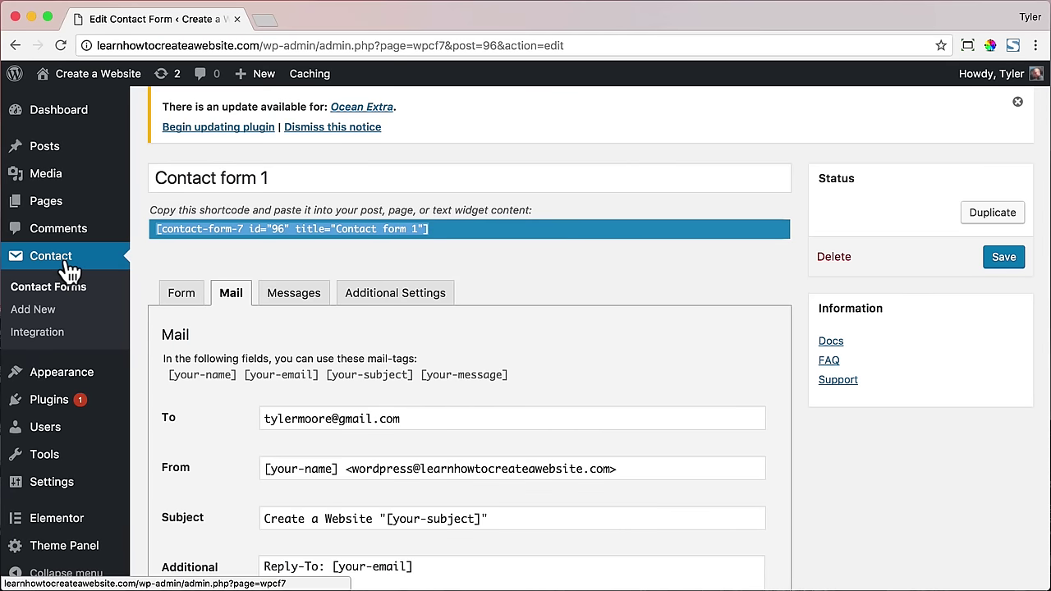
- Open the Contact page from the Pages list in Elementor
left_click(54, 212)
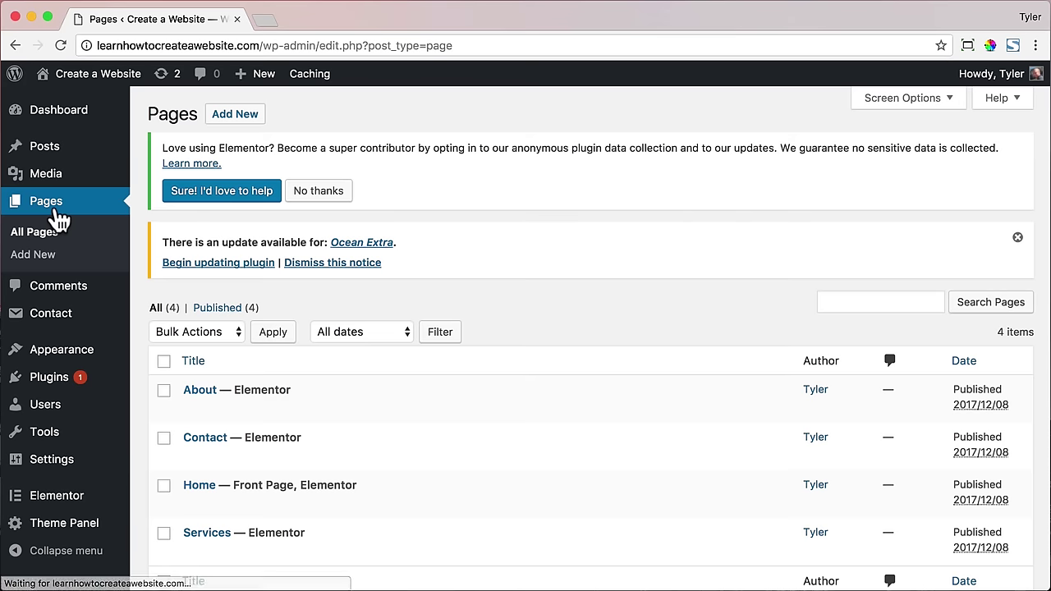
scroll(230, 303, "down", 3)
left_click(215, 335)
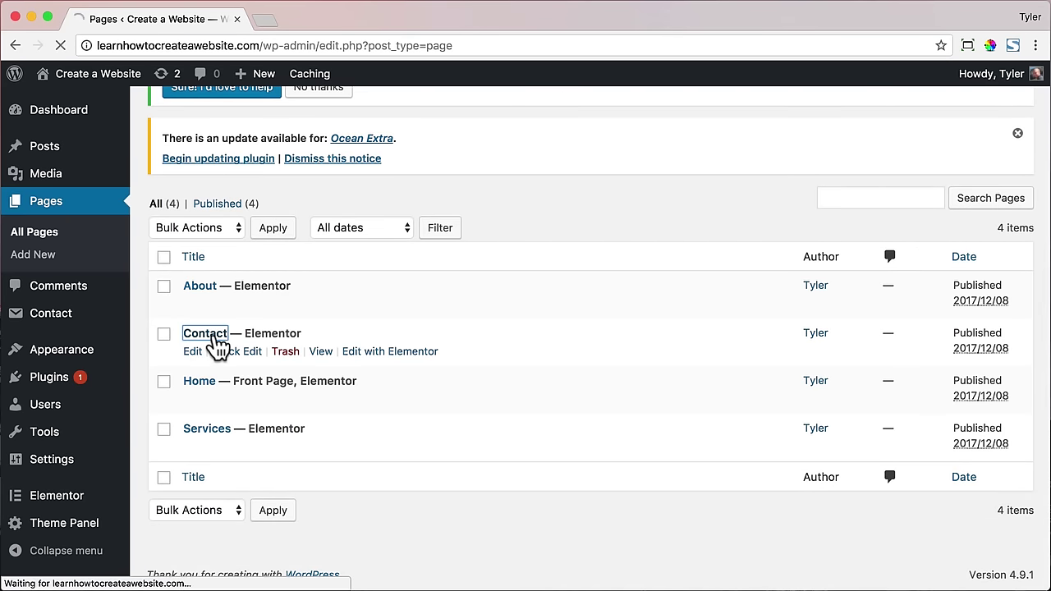
scroll(353, 378, "down", 1)
left_click(471, 435)
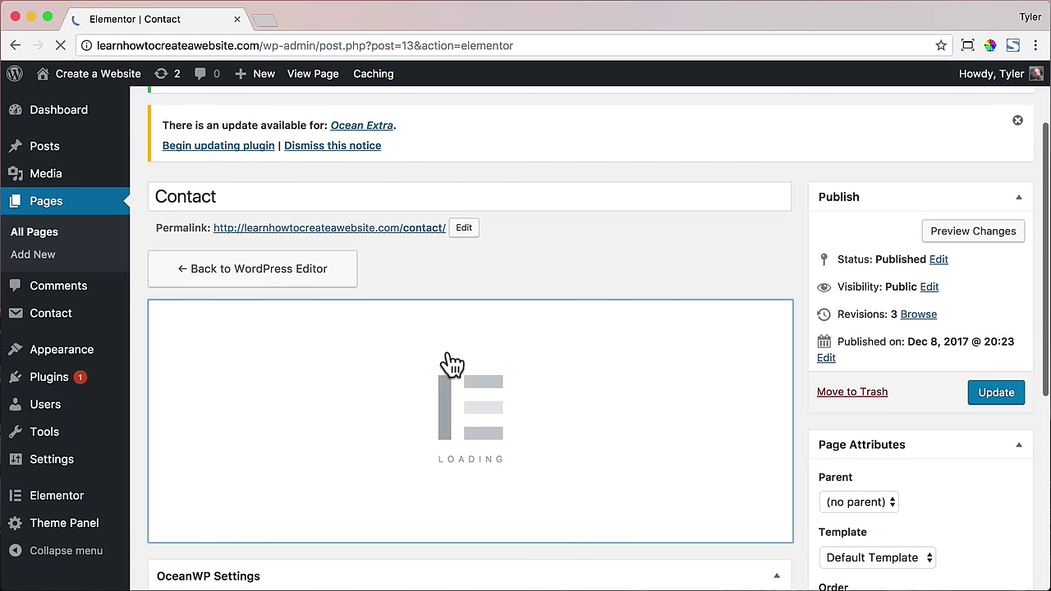
scroll(717, 381, "down", 2)
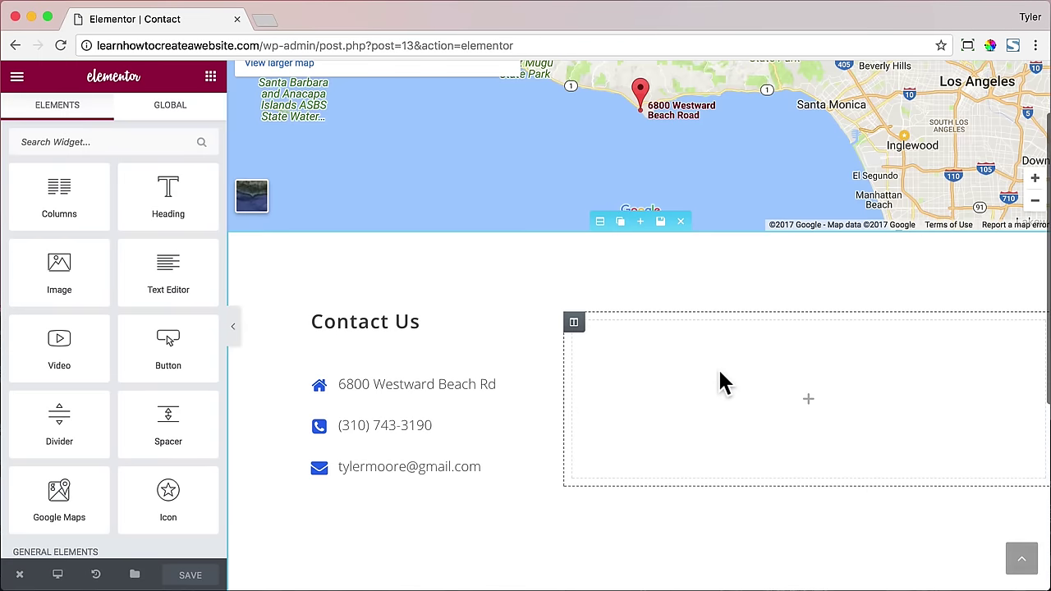
scroll(147, 332, "down", 5)
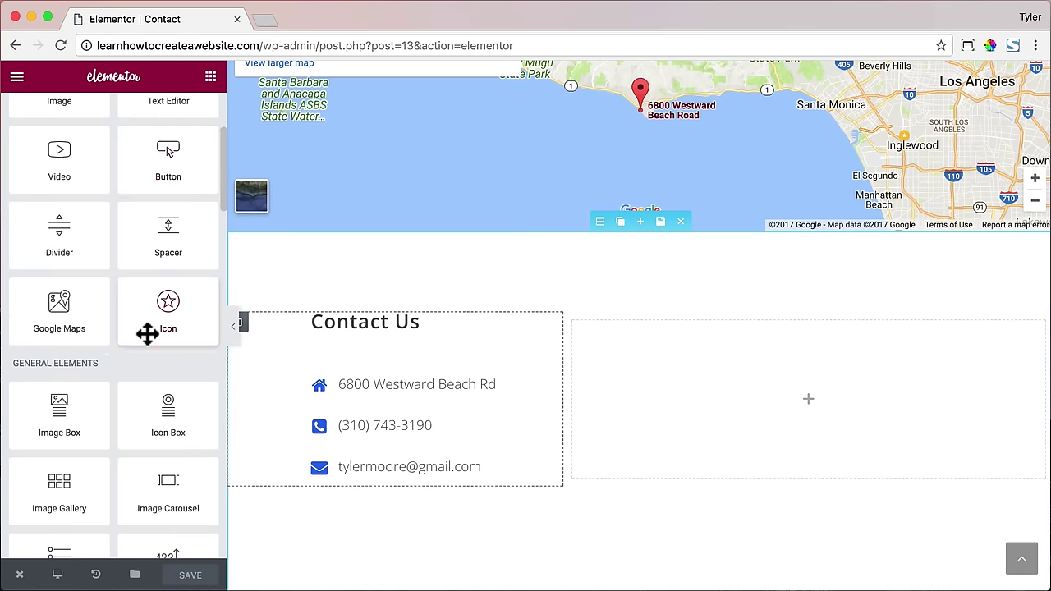
scroll(147, 333, "up", 5)
- Search widgets for 'shortcode' and drag a Shortcode widget into the empty right column
left_click(129, 140)
type("shir")
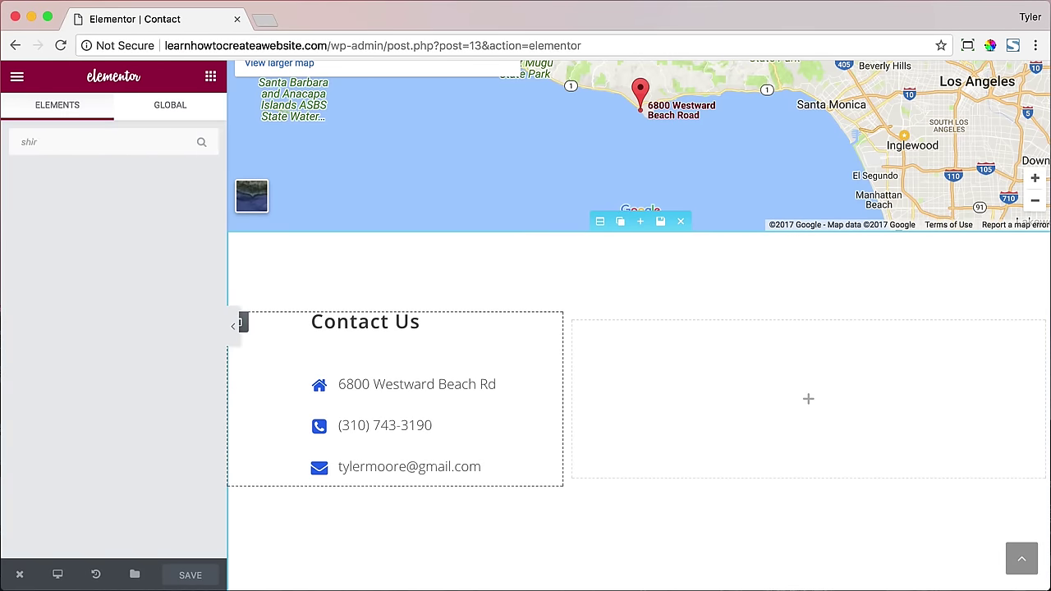
key("BackSpace")
key("BackSpace")
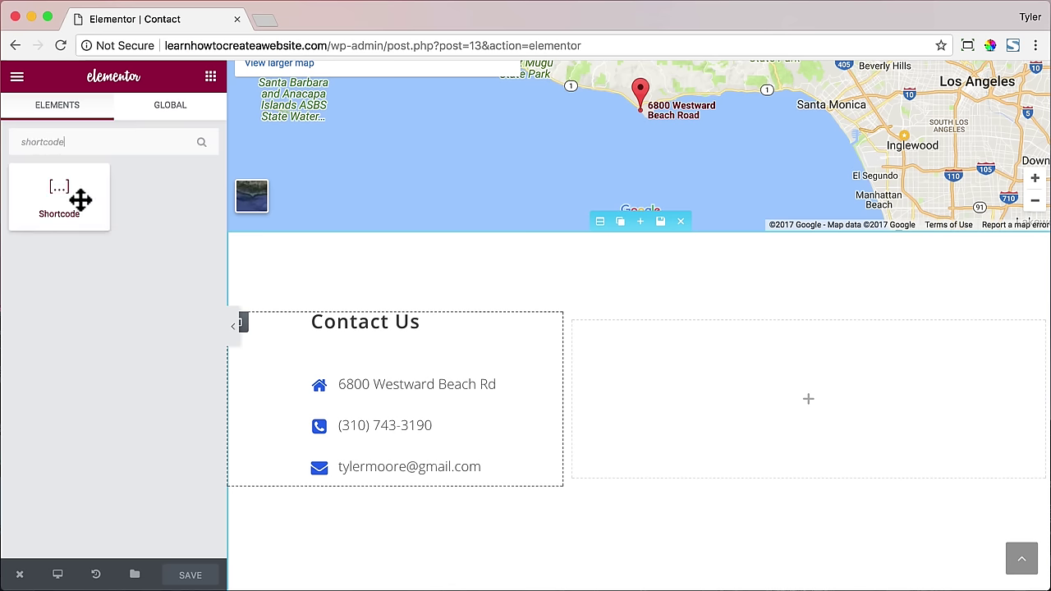
left_click_drag(82, 200, 824, 361)
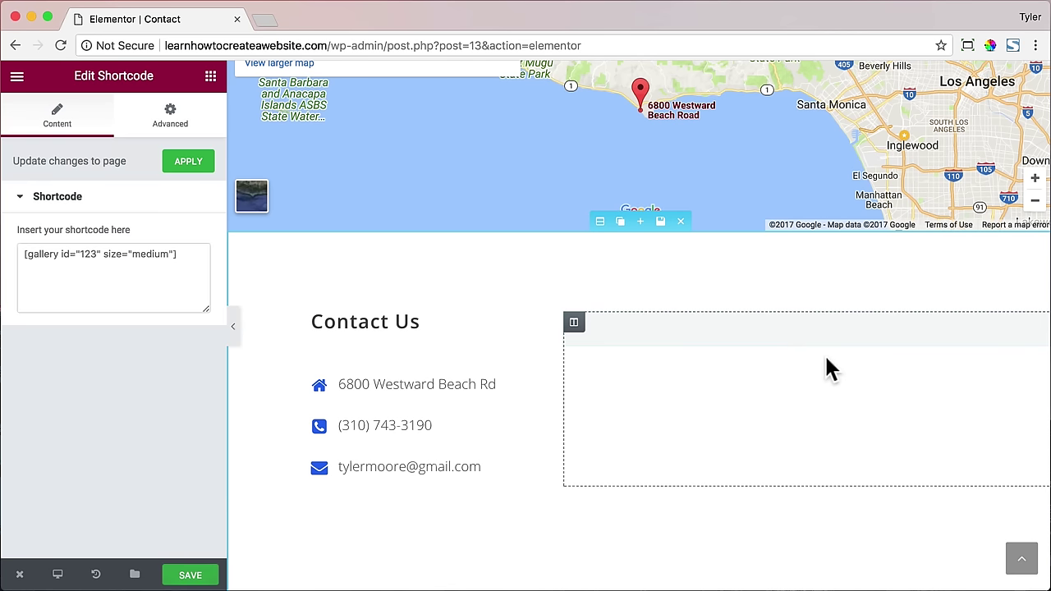
- Replace the default gallery shortcode with the copied Contact Form 7 shortcode
left_click(83, 259)
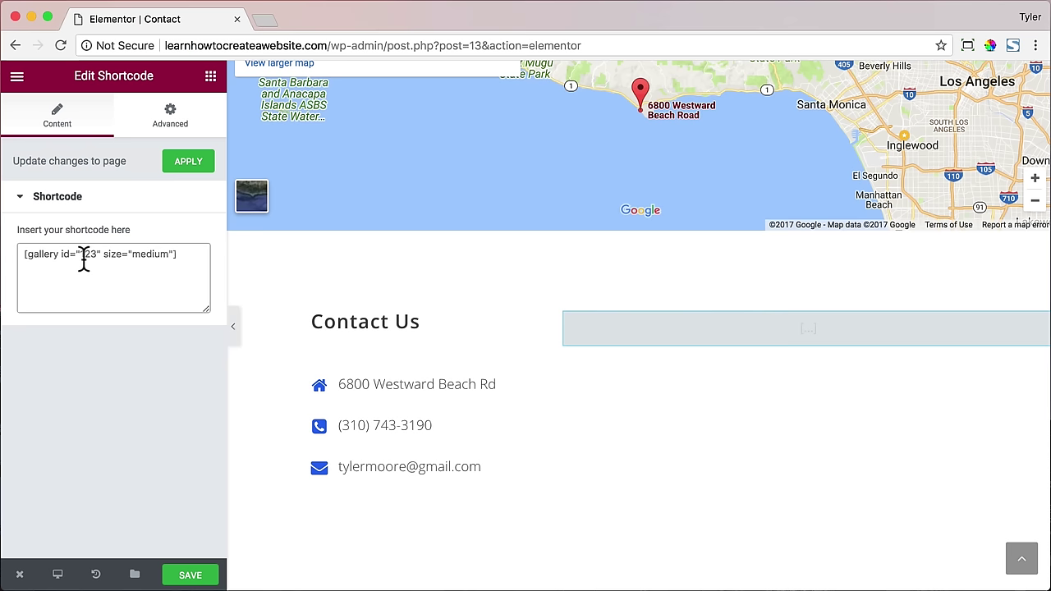
key("super+a")
key("super+v")
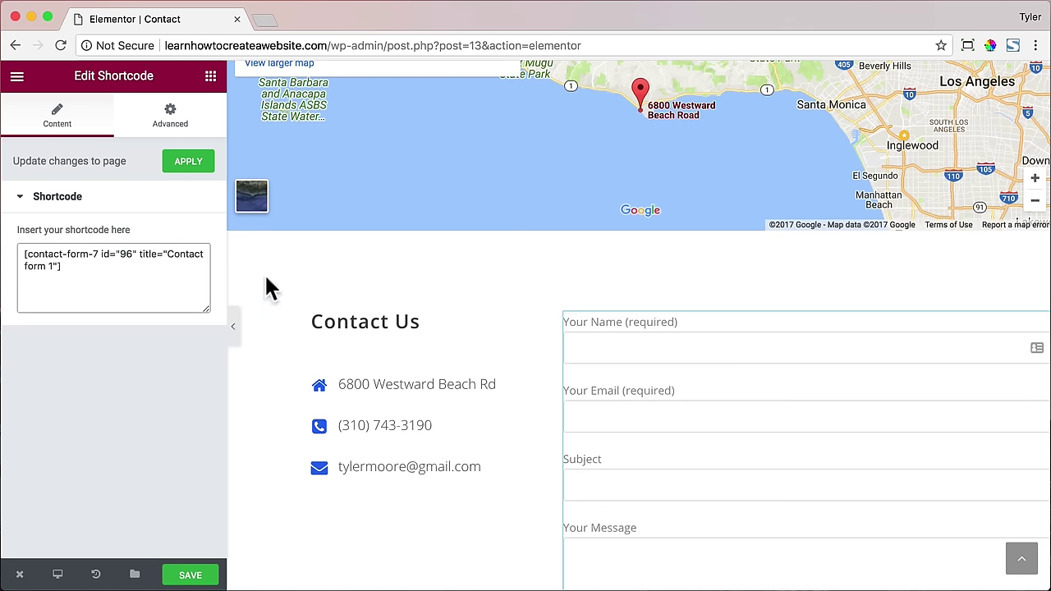
- Drag the column divider so Contact Us is 33.3% wide and the form 66.7%
scroll(627, 316, "down", 3)
scroll(629, 320, "down", 3)
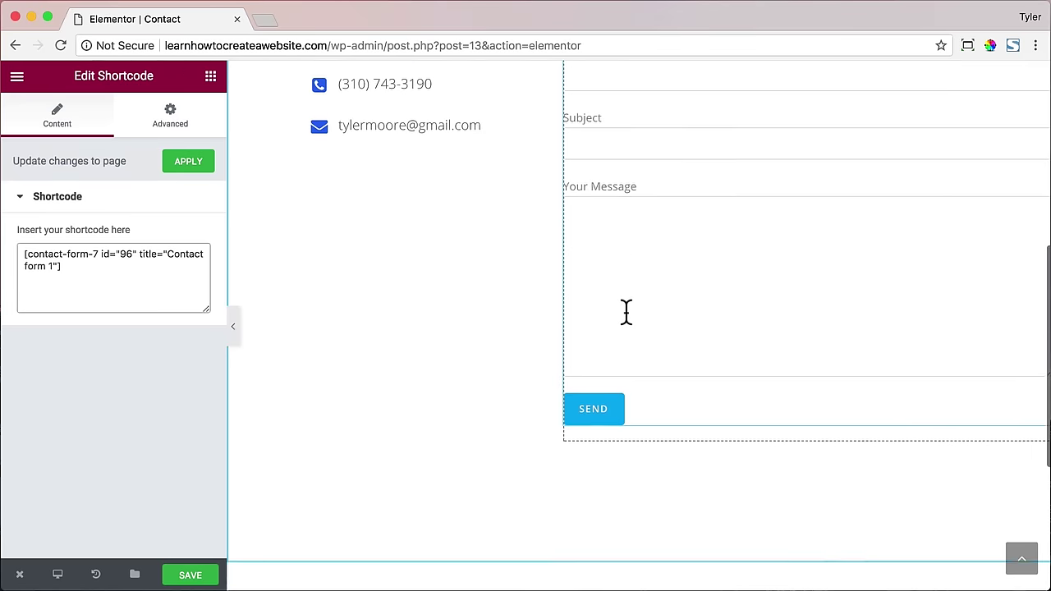
scroll(623, 310, "up", 2)
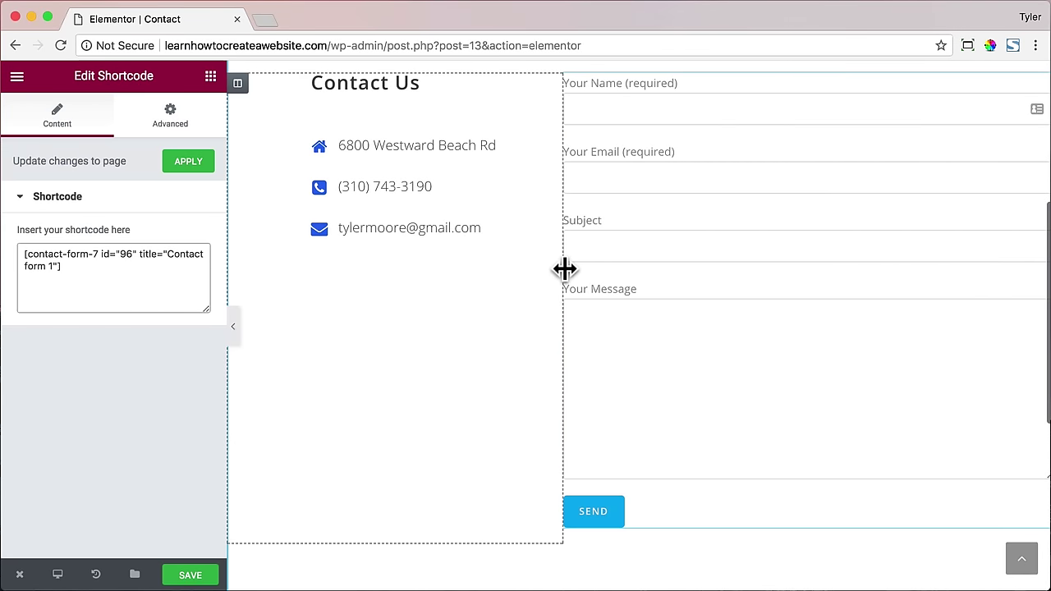
scroll(573, 287, "up", 2)
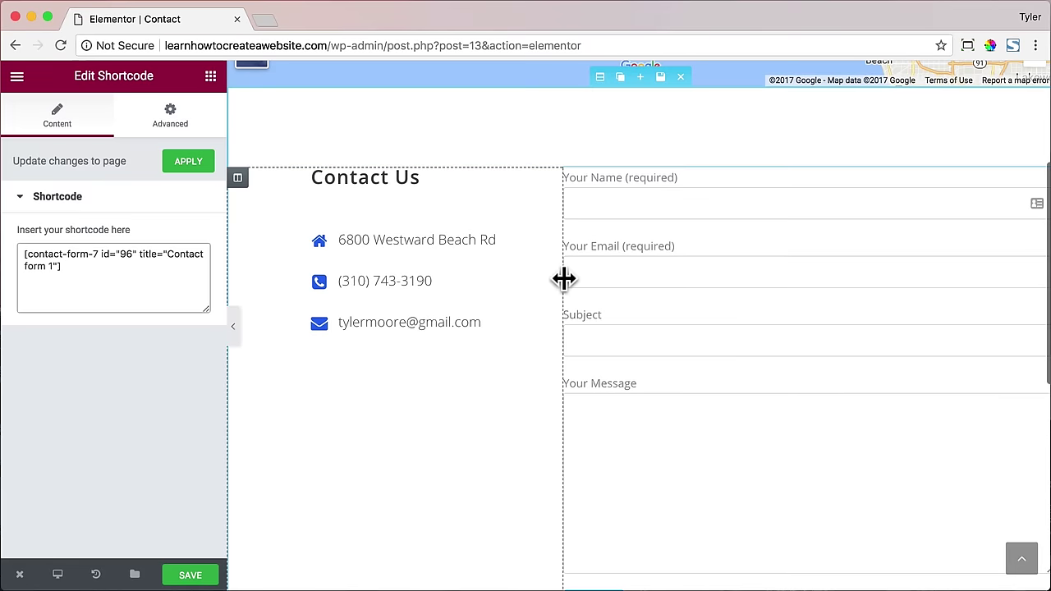
left_click_drag(563, 279, 501, 285)
- Save the Contact page, review it live in a new tab, and return to Elementor
left_click(188, 577)
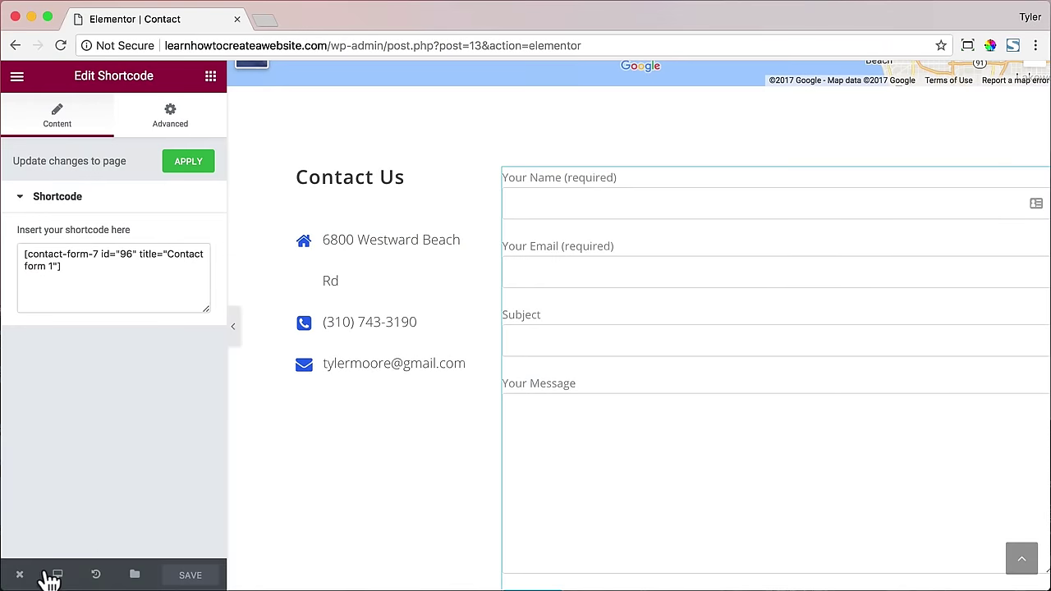
mouse_move(25, 575)
left_click(66, 501)
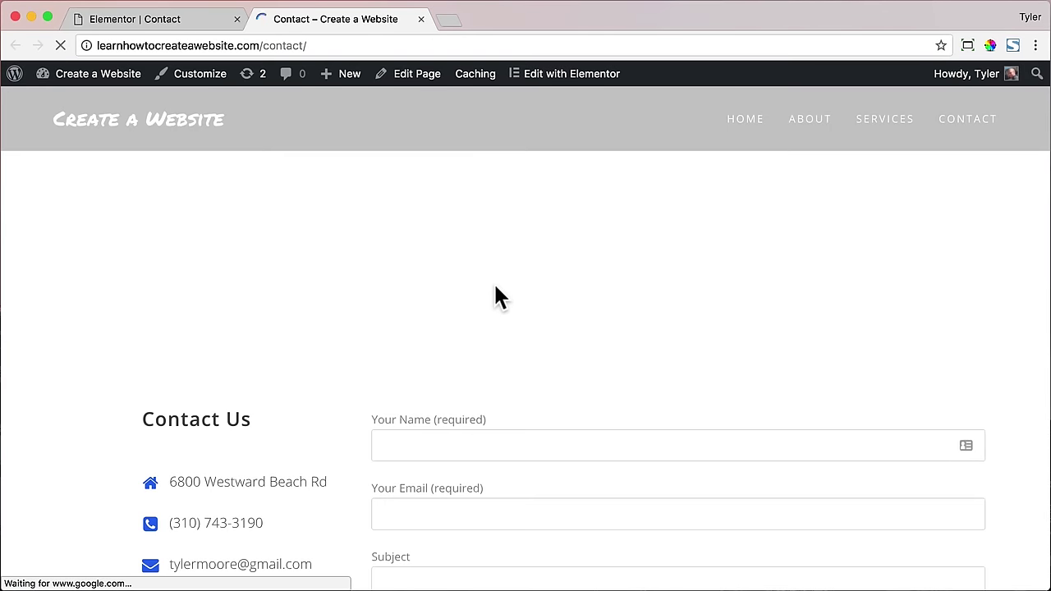
scroll(493, 281, "down", 3)
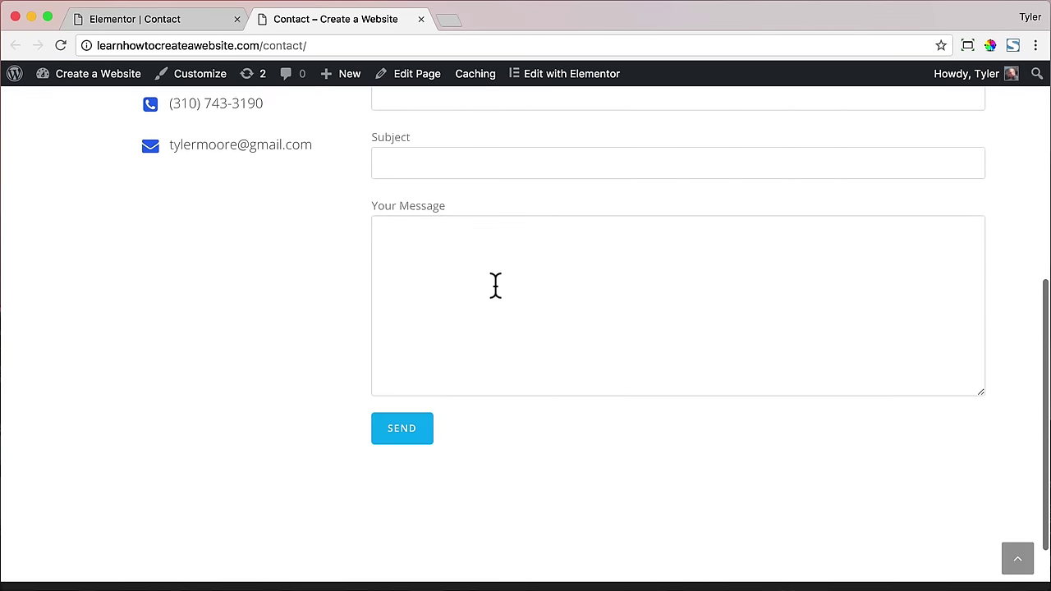
scroll(495, 284, "up", 4)
scroll(495, 285, "up", 1)
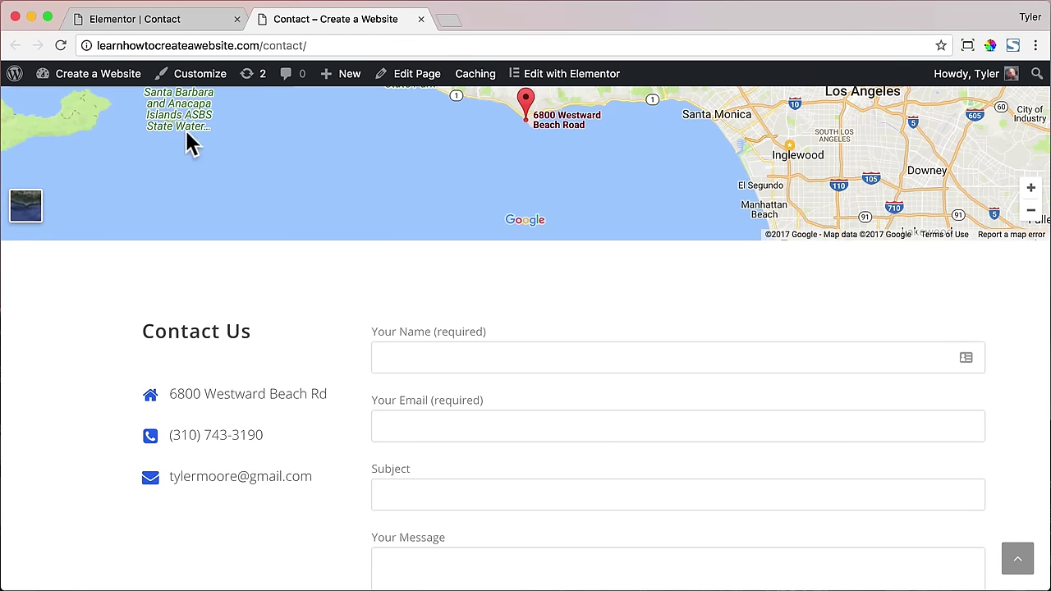
left_click(184, 23)
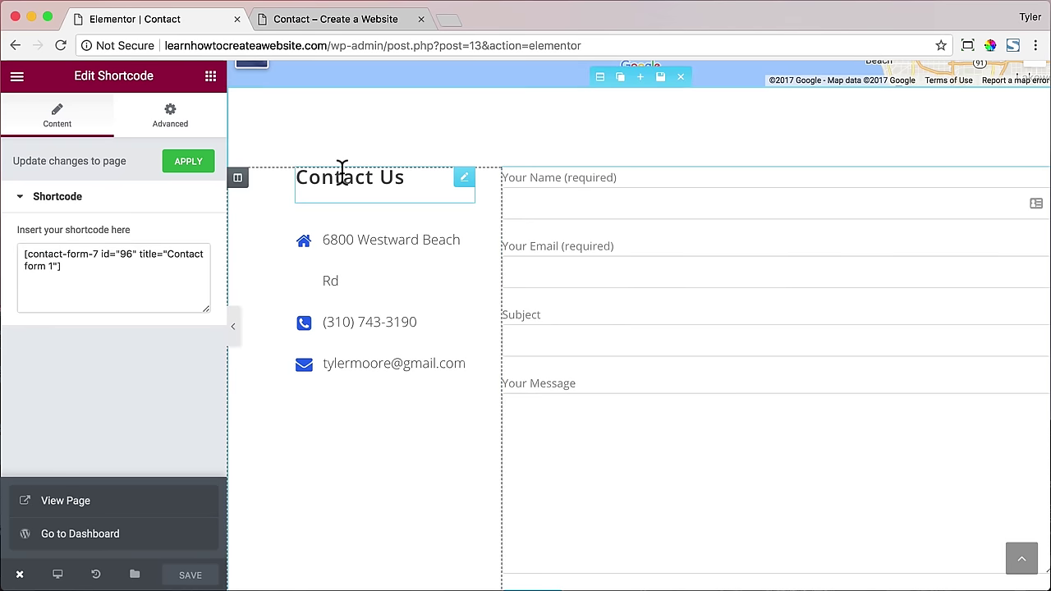
- Unlink the Contact Us column's margins and give it a 10px top margin
left_click(237, 177)
left_click(167, 120)
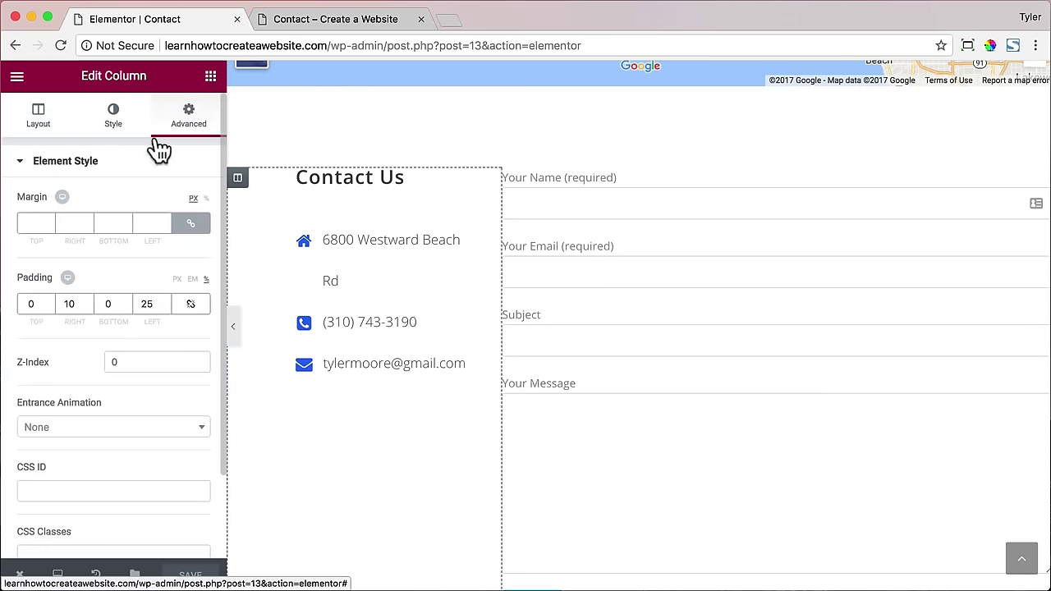
left_click(192, 229)
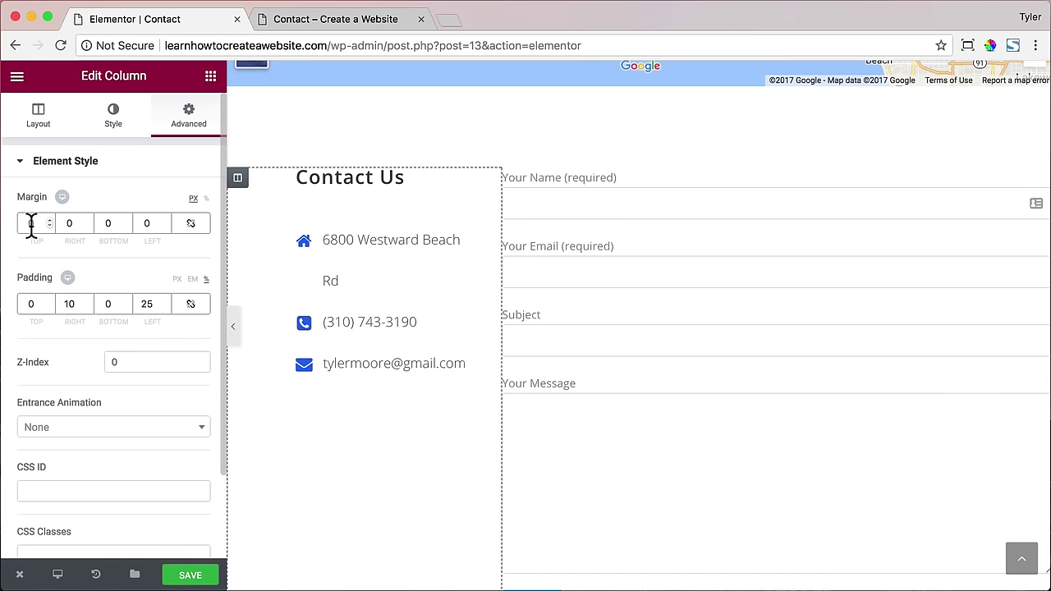
type("10")
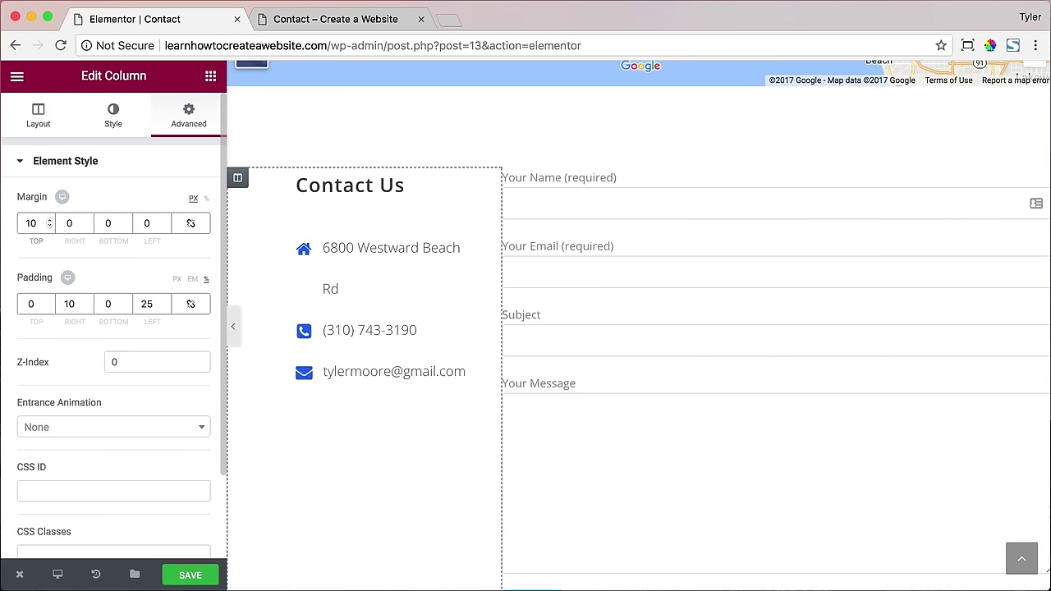
- Save the edits and review the live Contact page before returning to the editor
left_click(190, 575)
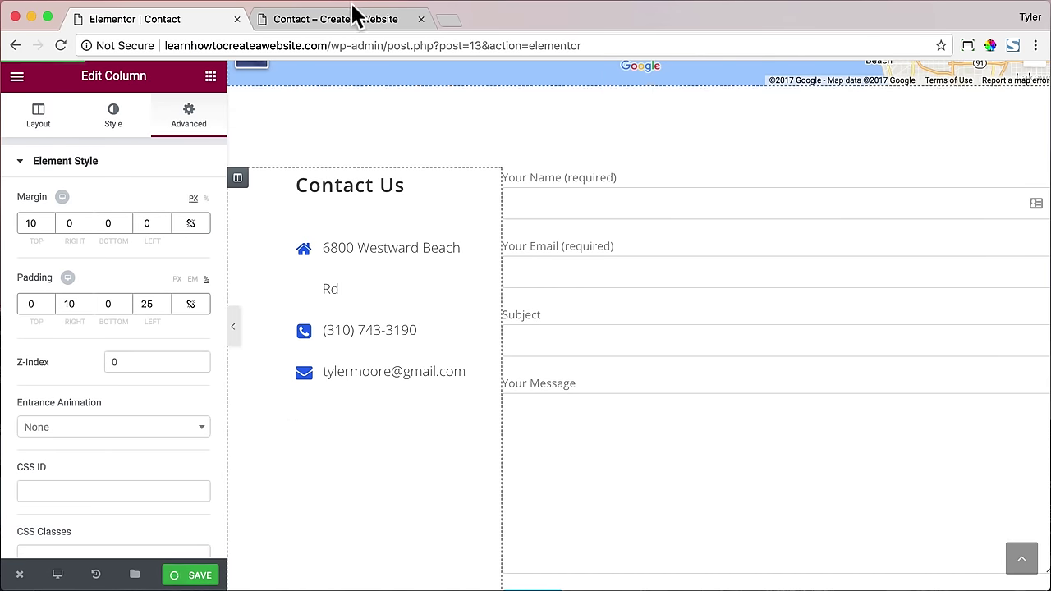
left_click(328, 21)
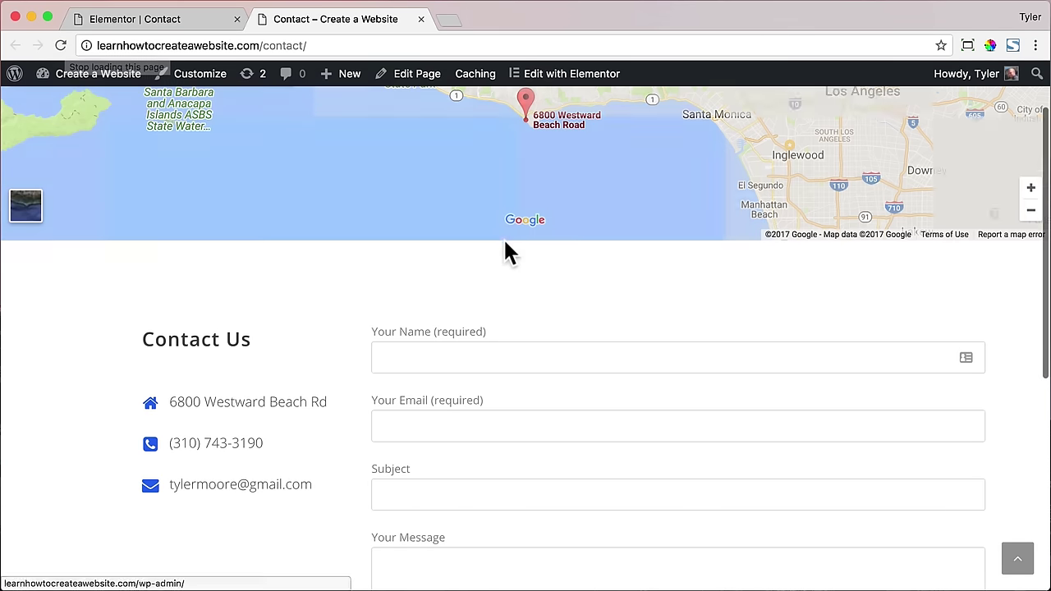
scroll(756, 345, "down", 5)
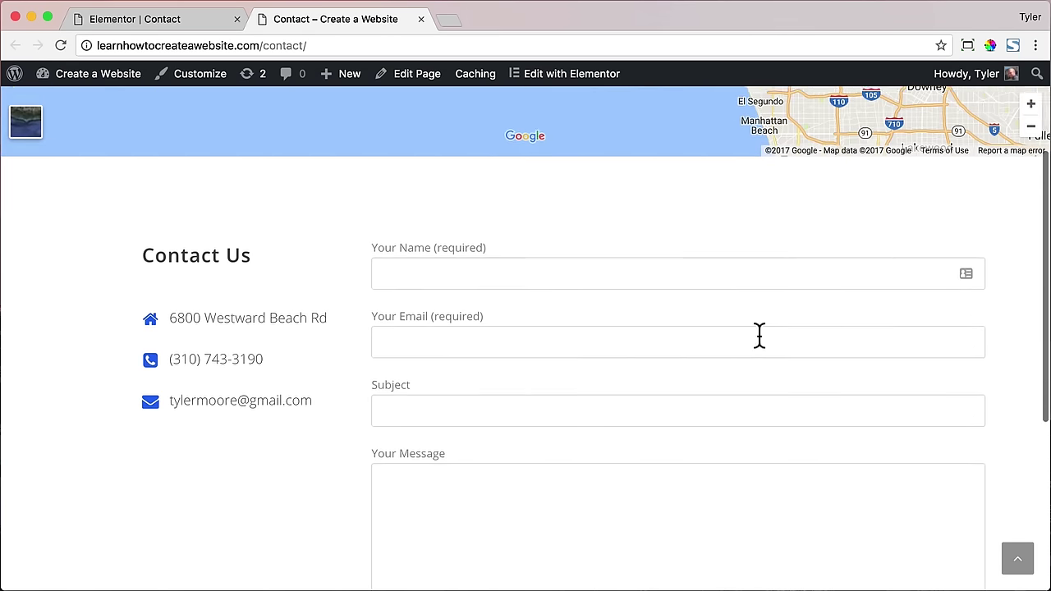
scroll(759, 336, "up", 6)
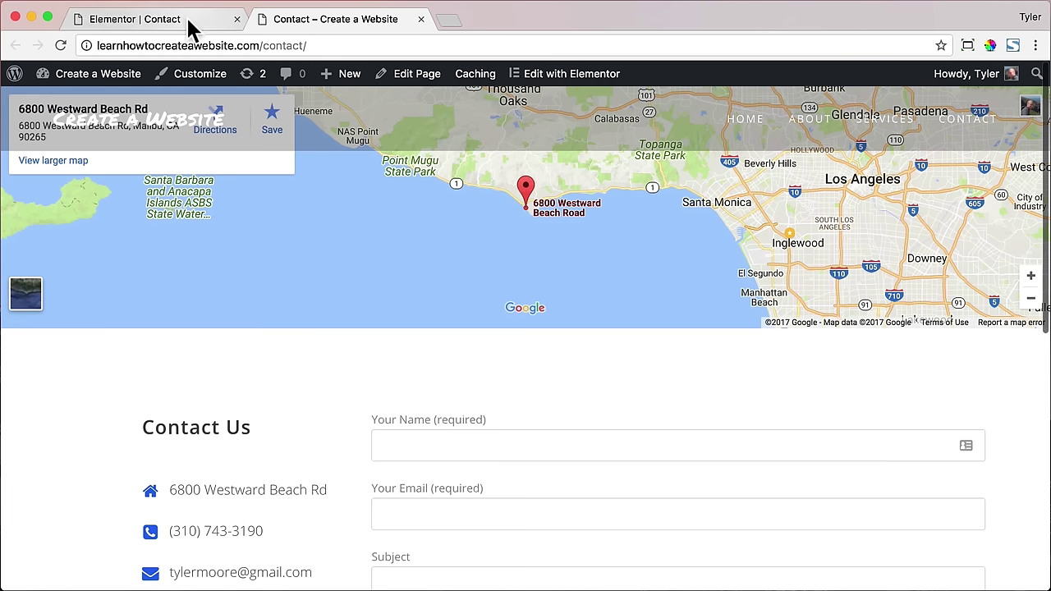
left_click(228, 22)
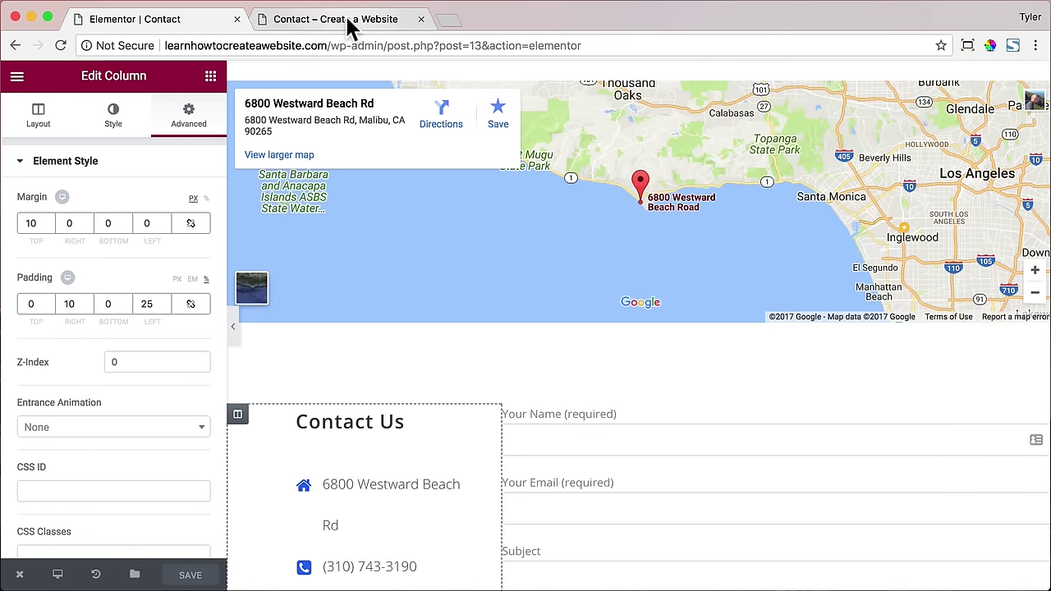
- Open the Contact page's WordPress editor and set its OceanWP header style to Minimal
left_click(345, 21)
left_click(417, 74)
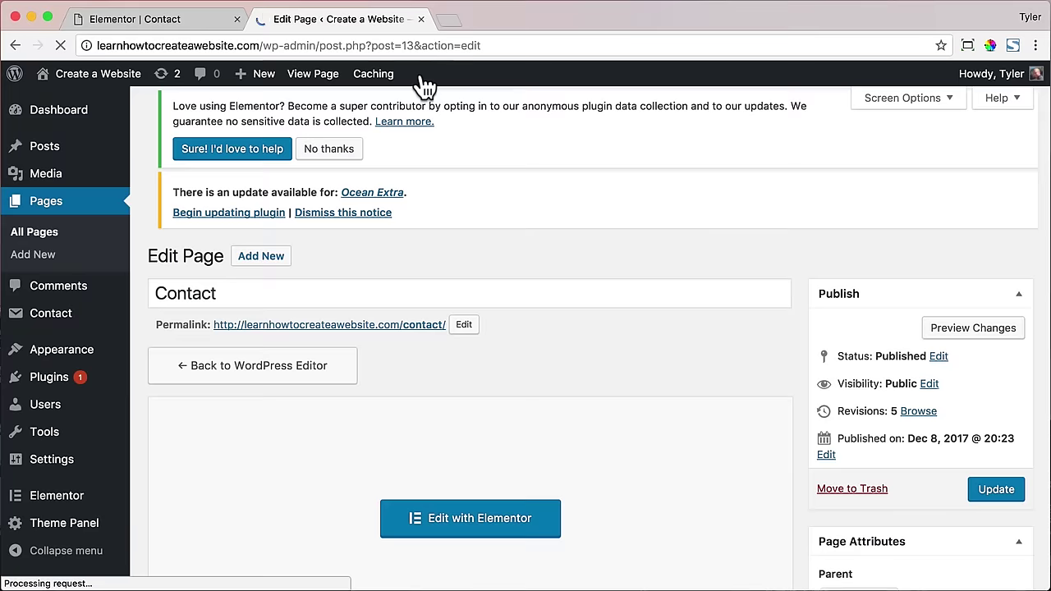
scroll(648, 259, "down", 6)
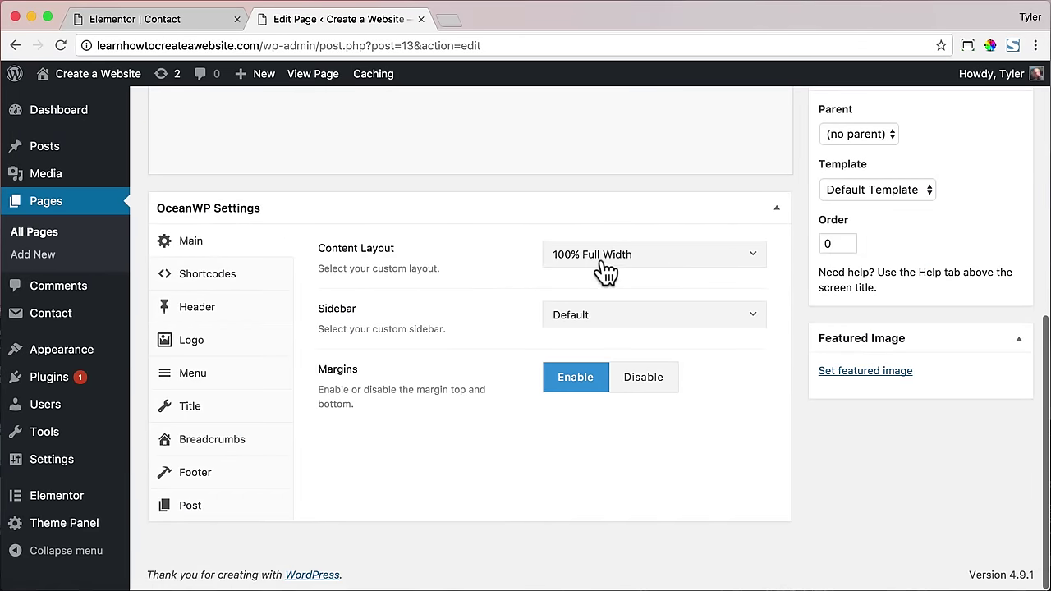
left_click(248, 312)
left_click(666, 381)
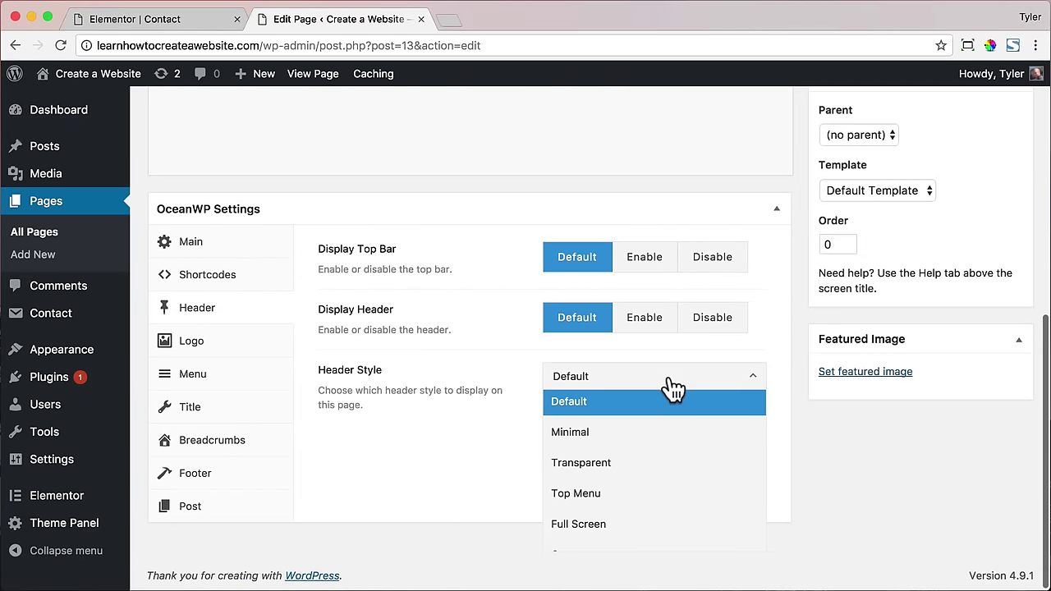
key("Down")
key("Return")
- Update the Contact page and view it live
scroll(820, 361, "up", 4)
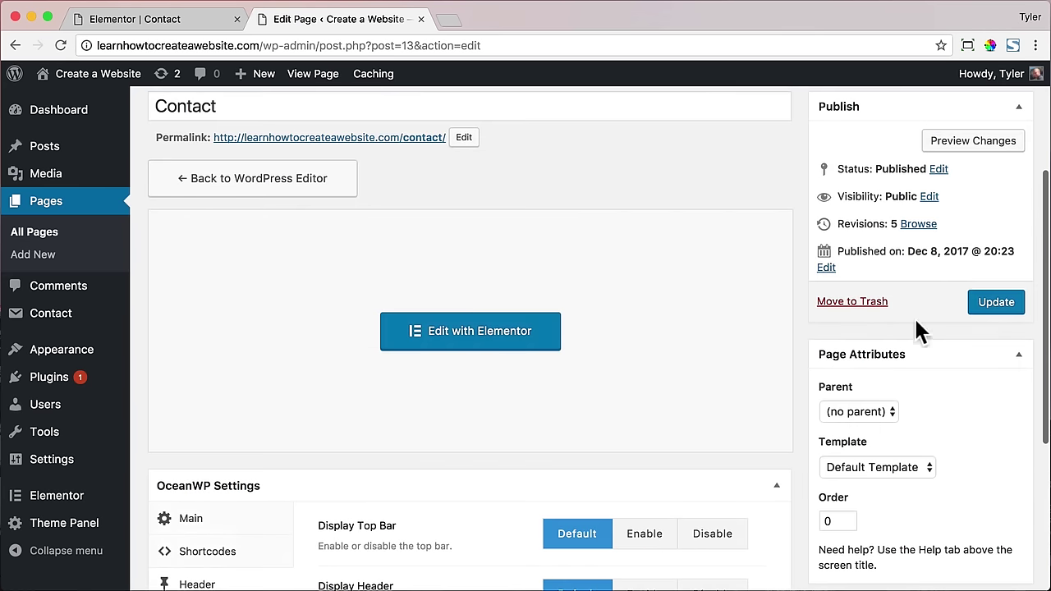
left_click(989, 302)
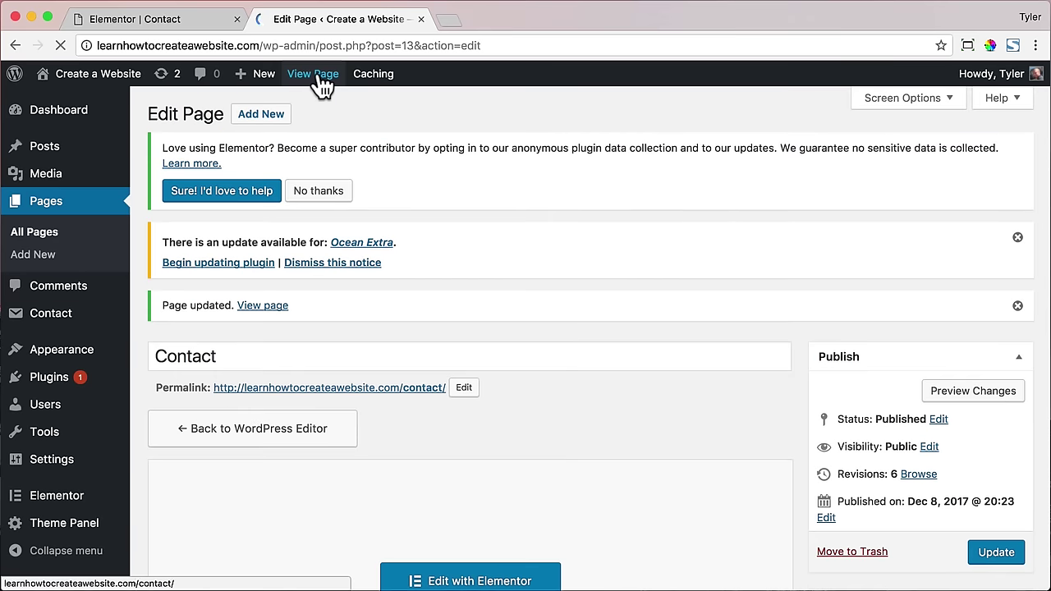
left_click(319, 74)
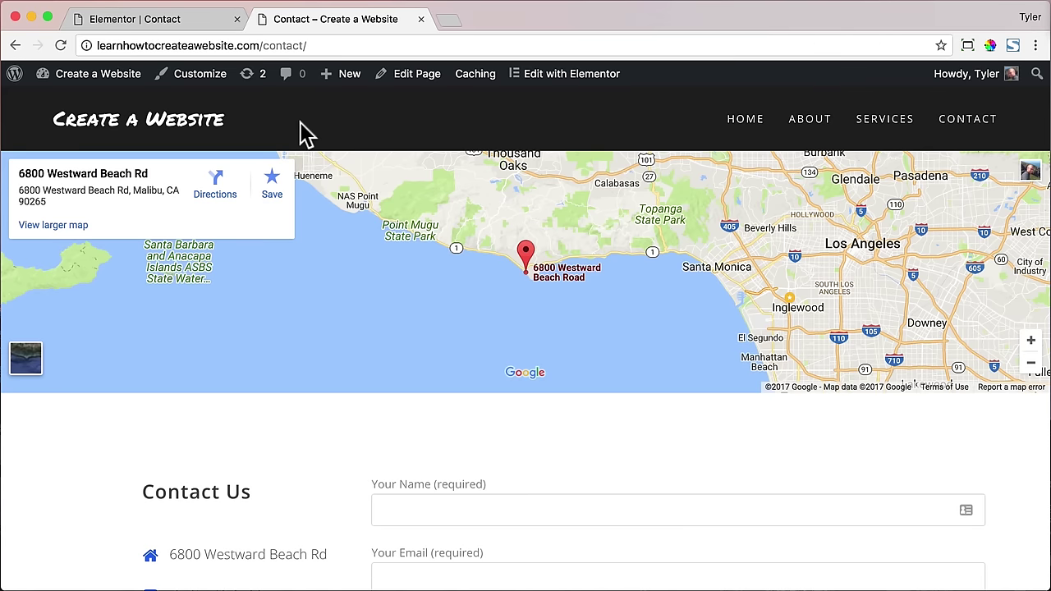
- Preview the live Contact page at a narrow mobile width, then restore full width
scroll(335, 207, "down", 10)
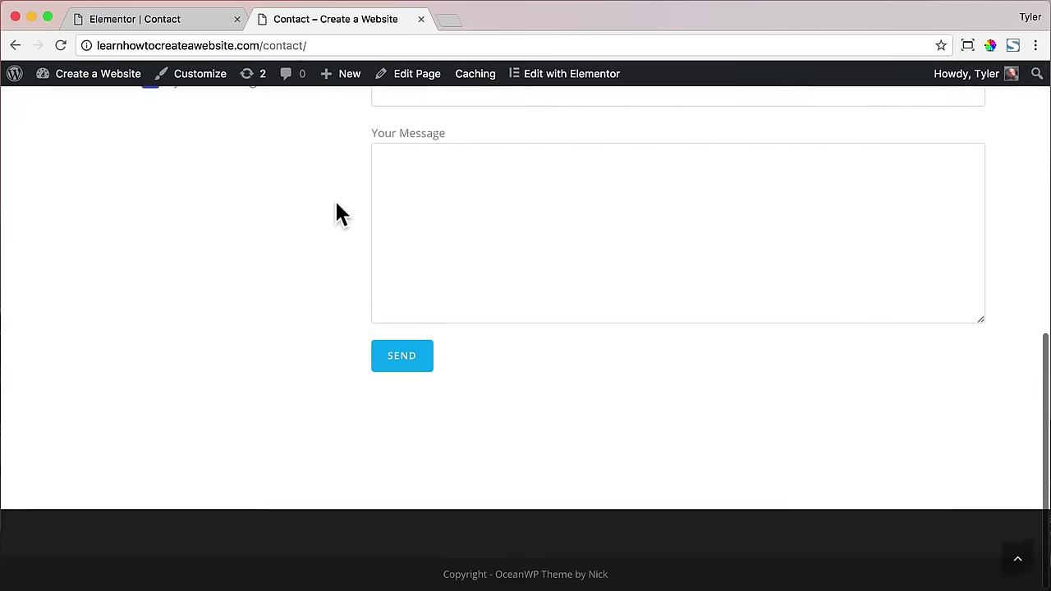
scroll(335, 205, "up", 10)
key("ctrl+alt+Left")
scroll(238, 238, "down", 6)
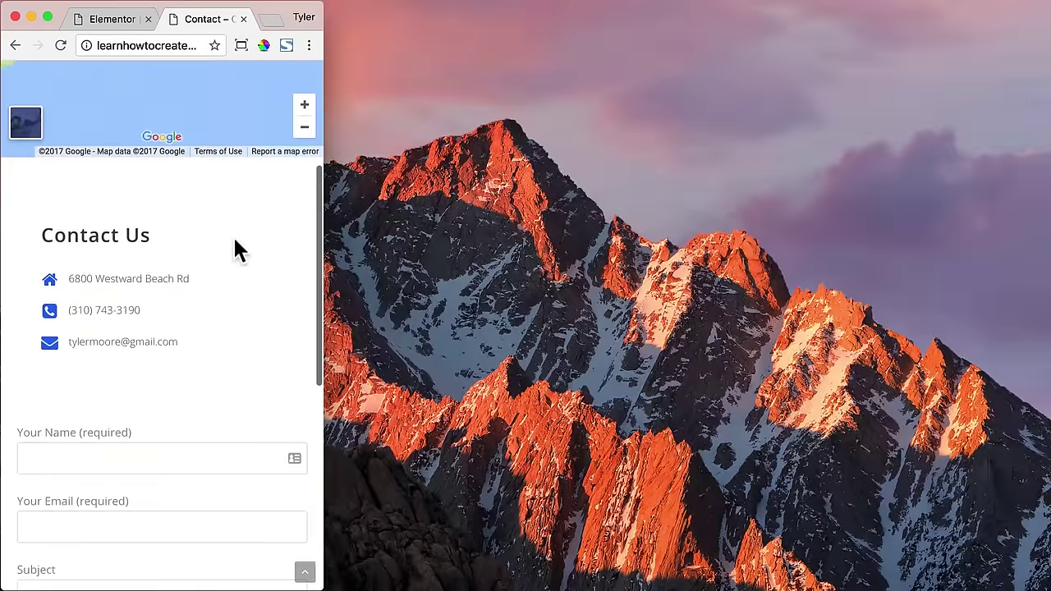
scroll(244, 246, "down", 5)
scroll(244, 235, "up", 10)
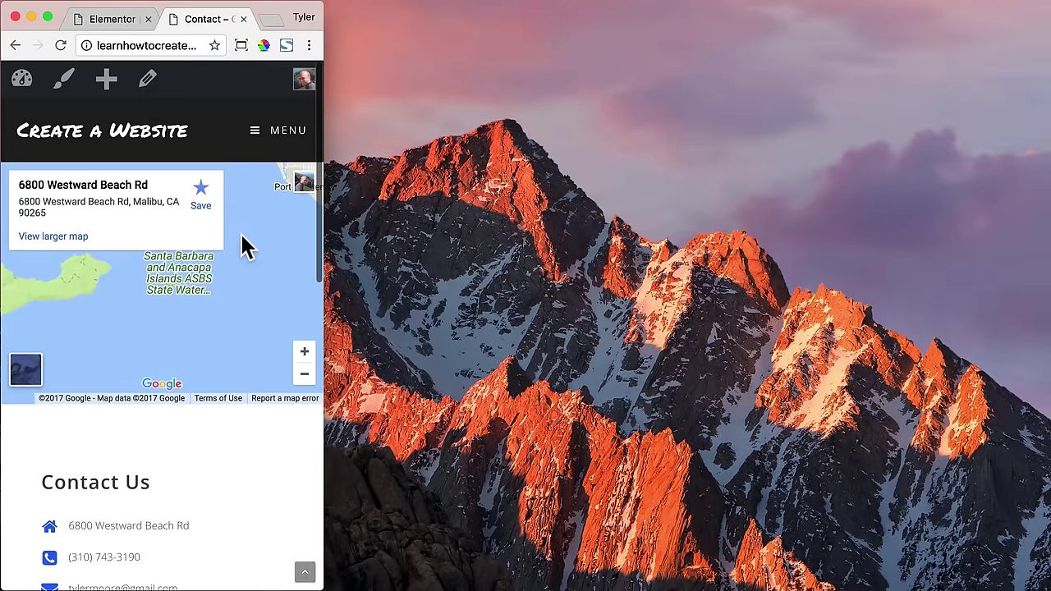
left_click(240, 45)
key("ctrl+alt+Return")
left_click(676, 364)
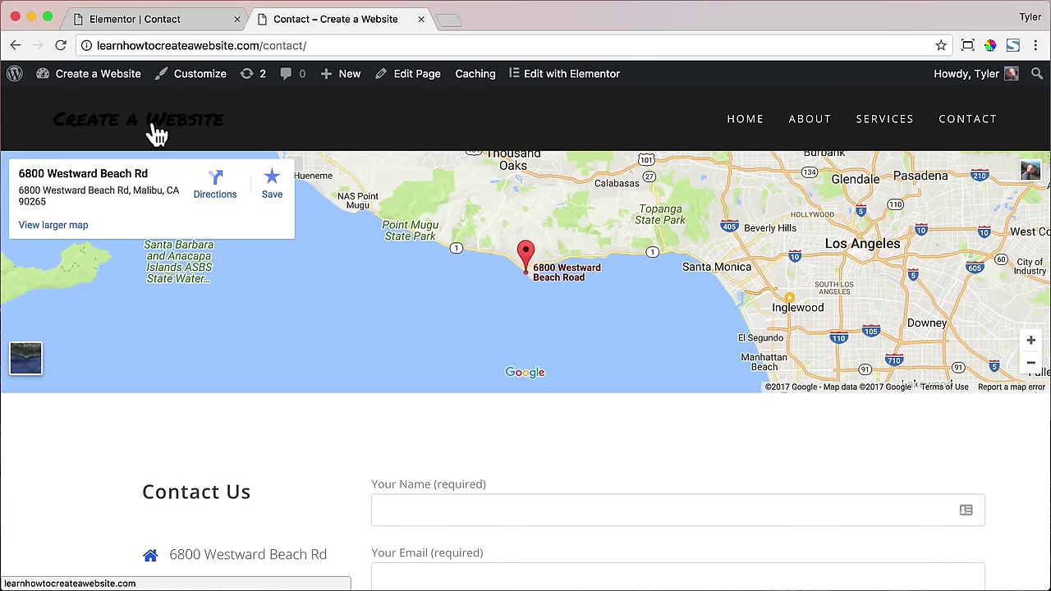
- Close the live tab, exit Elementor to the Dashboard, and open the site's home page
left_click(420, 19)
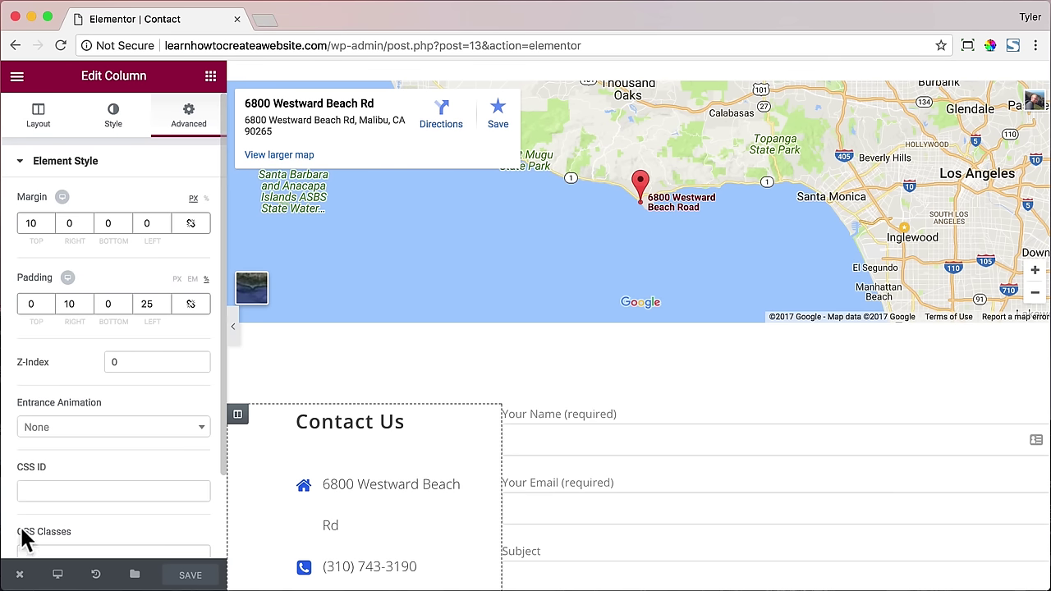
left_click(20, 576)
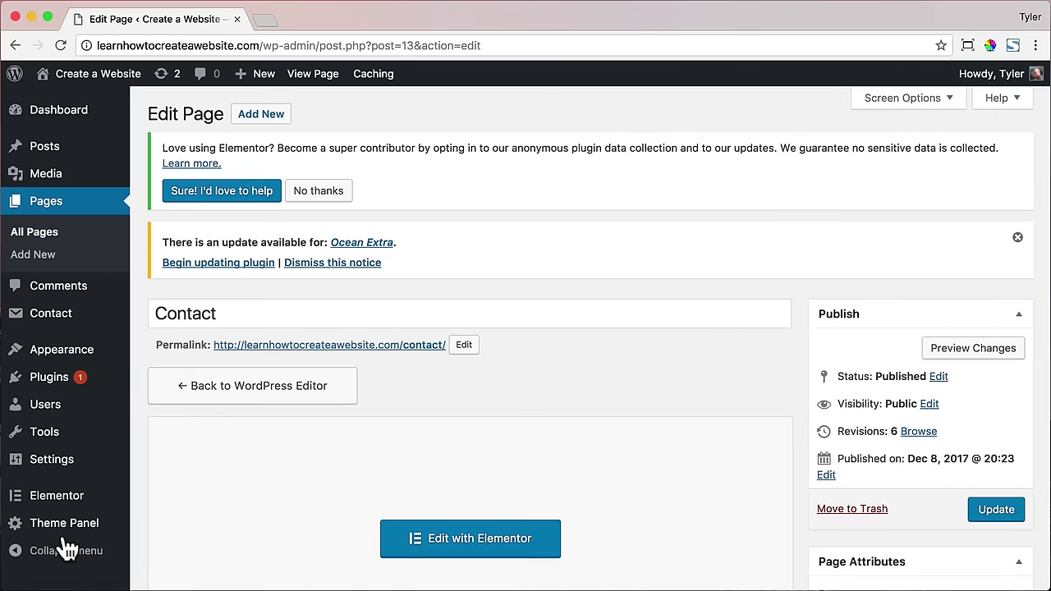
mouse_move(80, 509)
left_click(74, 115)
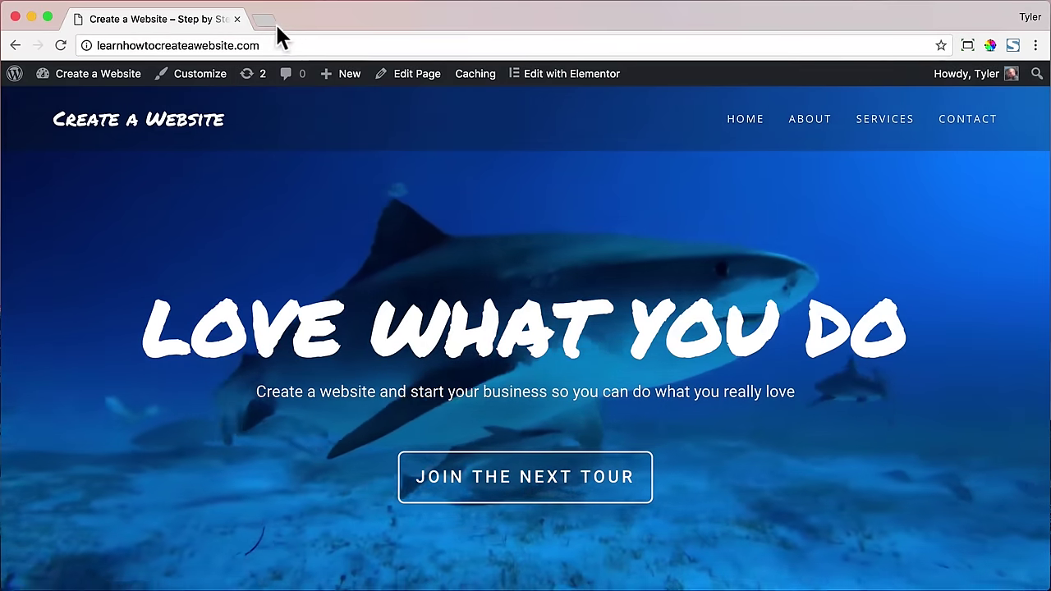
- Load logomakr.com in a new tab and dismiss the intro video popup
left_click(264, 19)
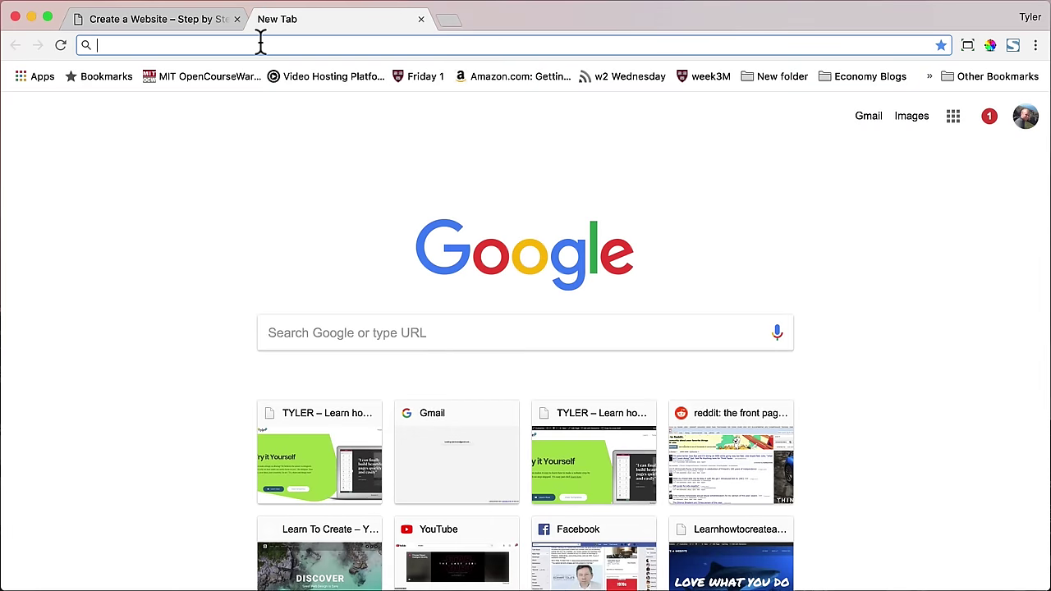
type("logomakr.com")
key("Return")
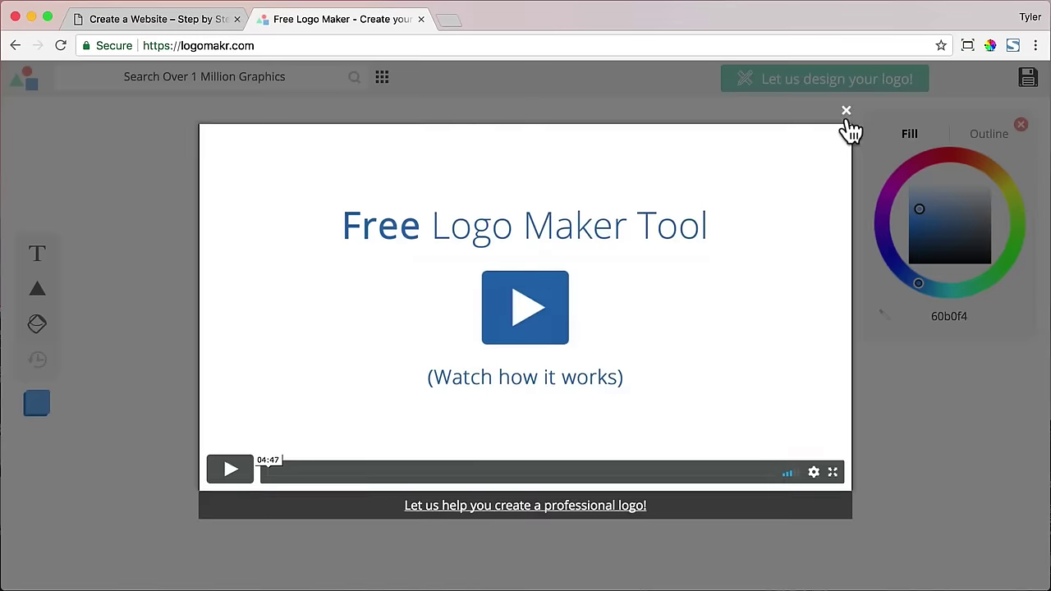
left_click(846, 119)
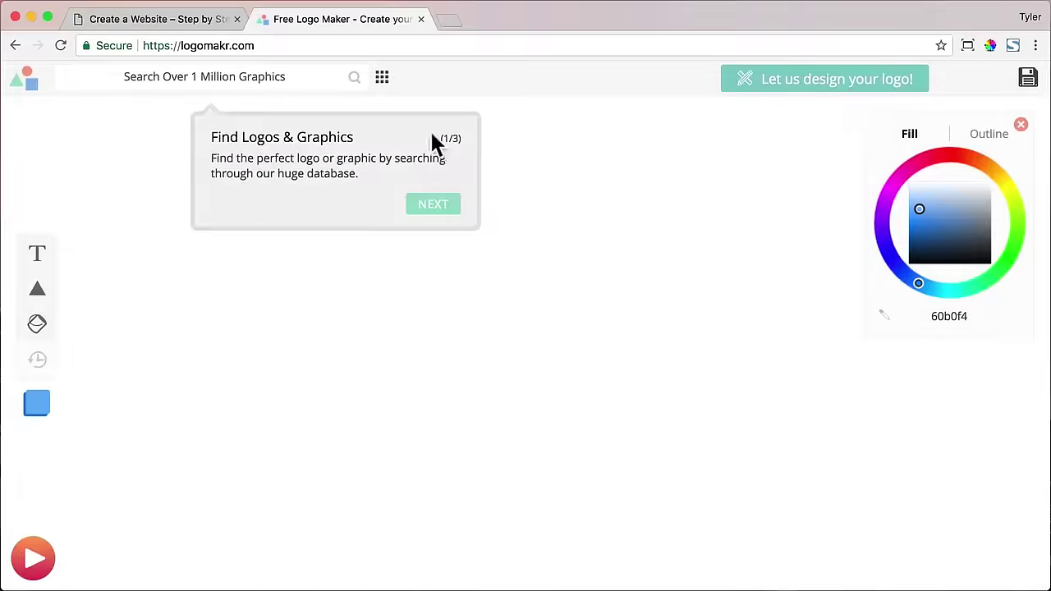
- Search Logomakr graphics for 'triangle' and scroll through the results
left_click(269, 82)
type("triangle")
key("Return")
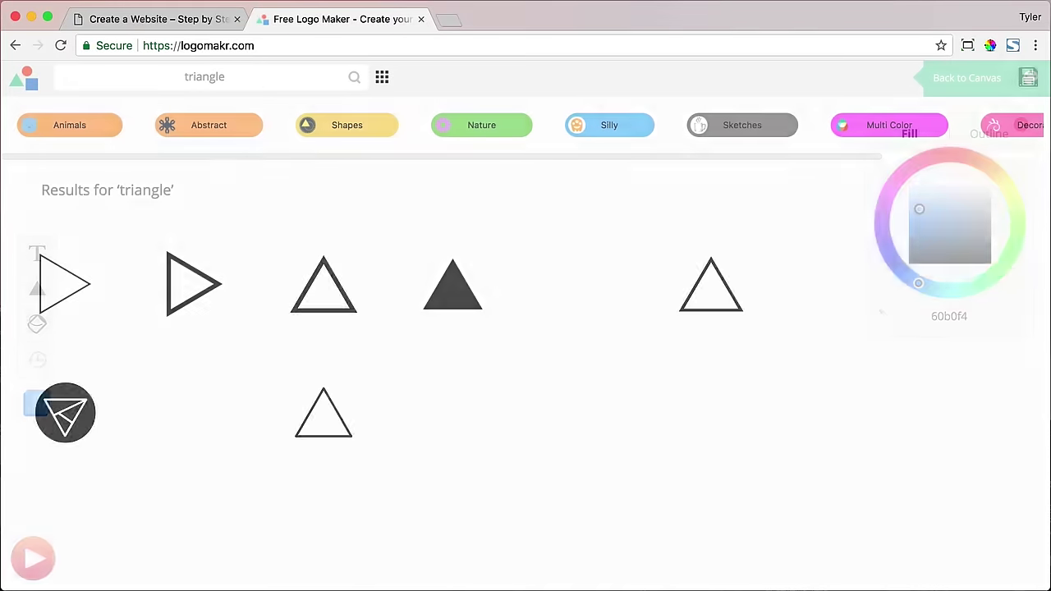
scroll(558, 254, "down", 20)
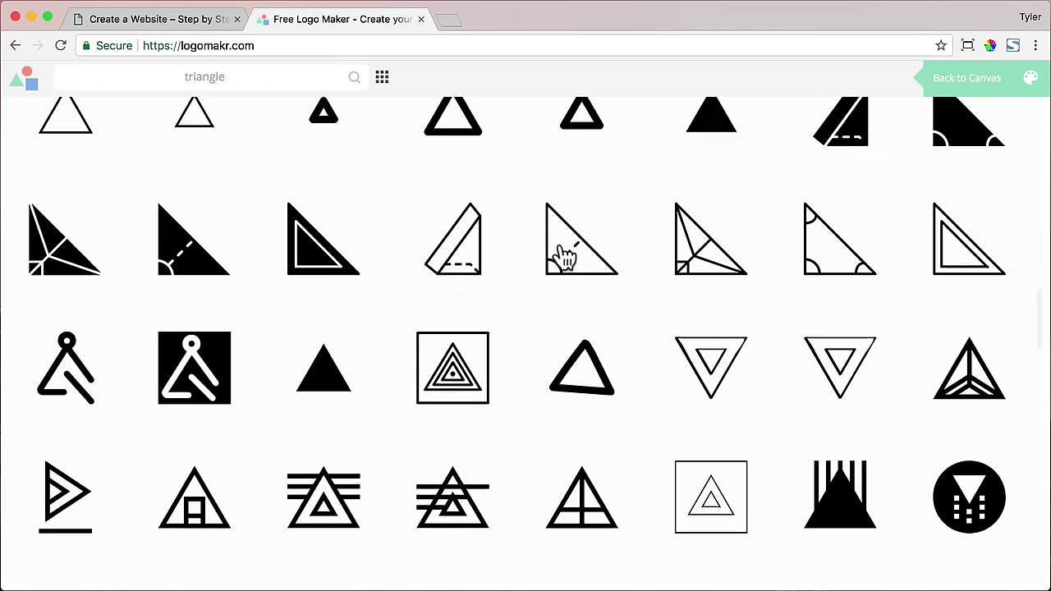
scroll(565, 257, "up", 1)
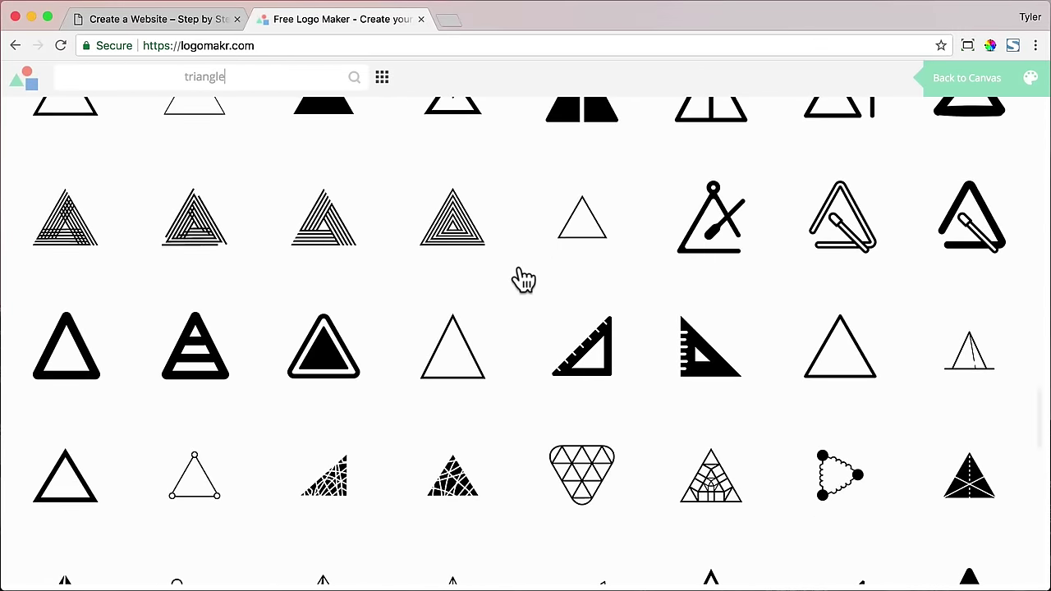
scroll(348, 254, "down", 15)
scroll(349, 254, "down", 20)
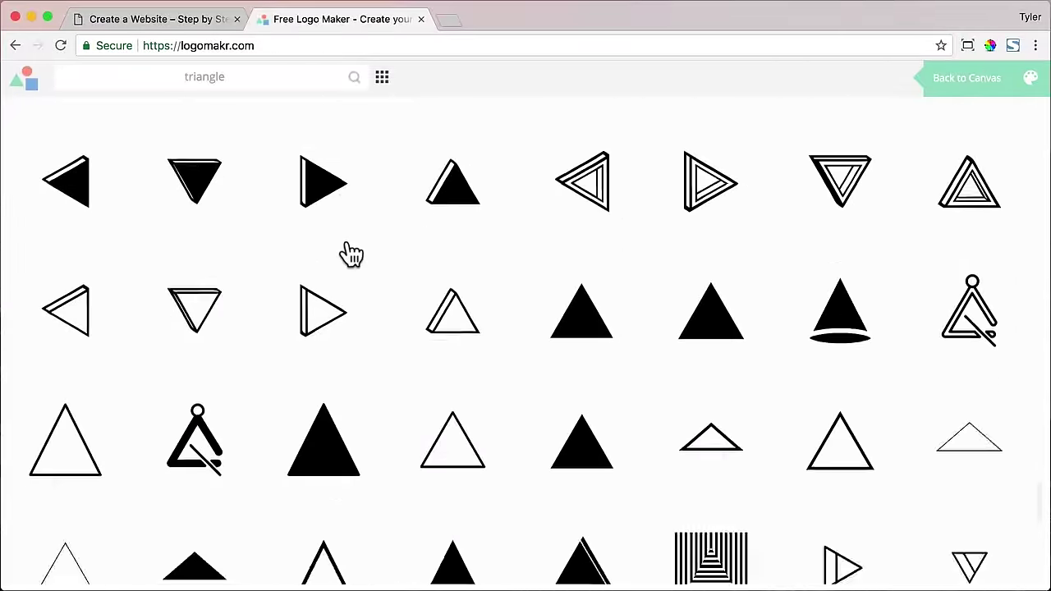
scroll(349, 253, "down", 20)
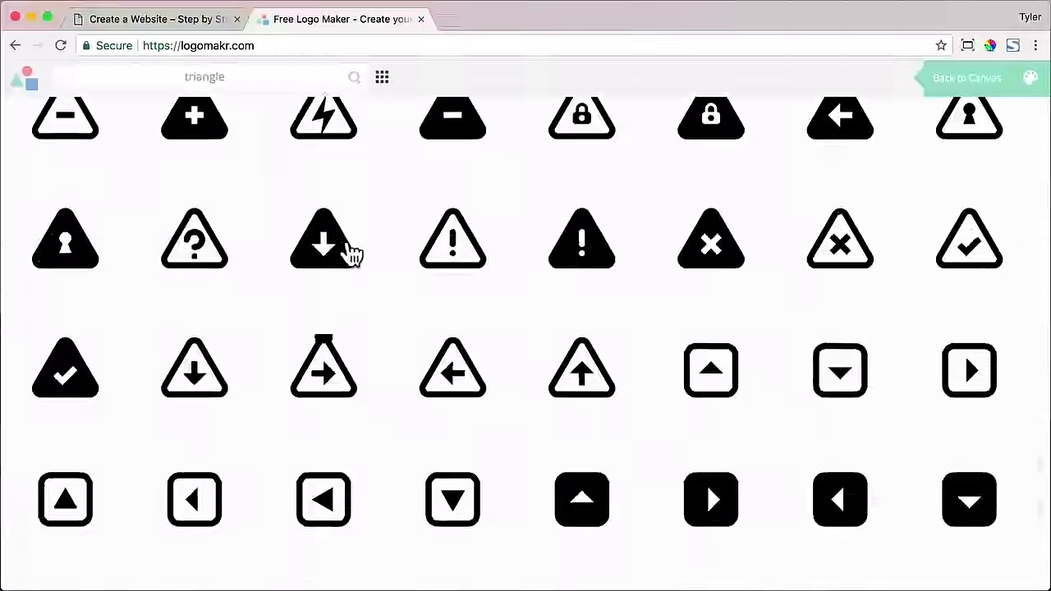
scroll(348, 254, "down", 20)
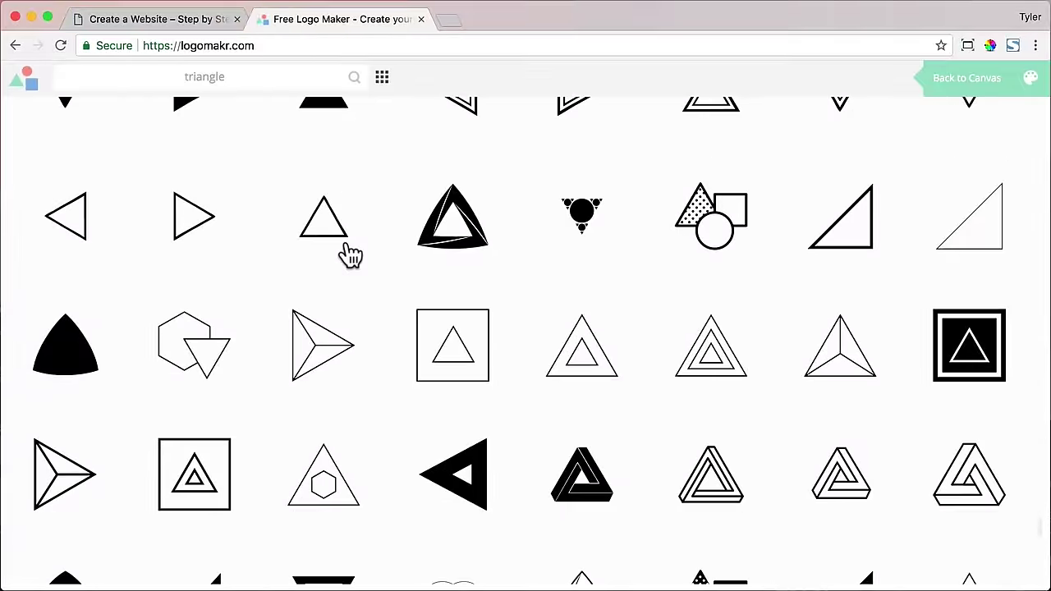
scroll(355, 256, "down", 20)
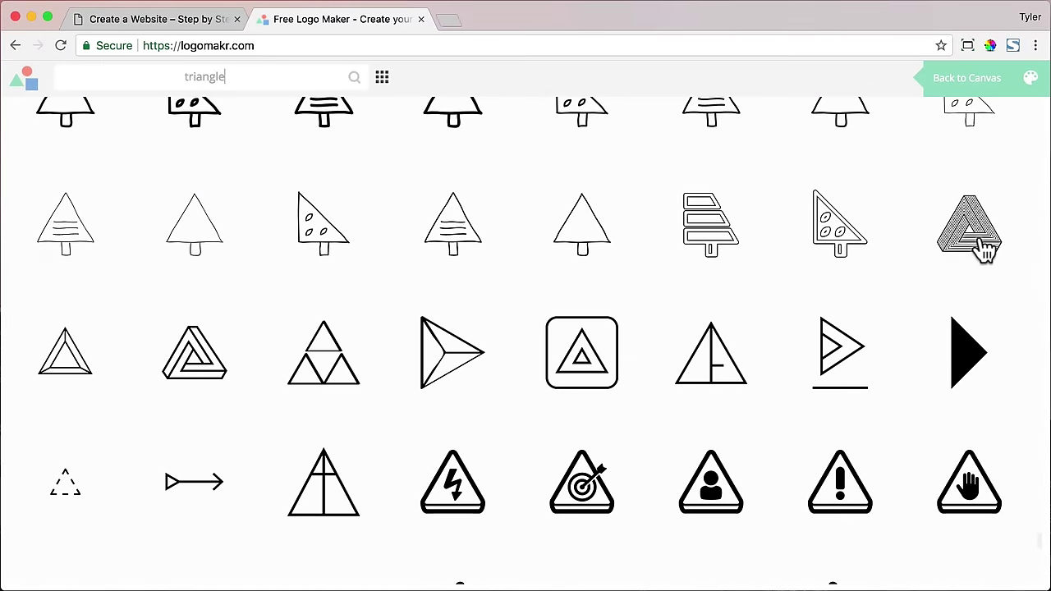
- Place the Penrose triangle on the canvas and move it to the left
left_click(985, 250)
left_click_drag(608, 417, 592, 362)
left_click_drag(539, 321, 538, 320)
left_click_drag(490, 321, 317, 297)
- Add a text layer reading 'Your Business'
left_click(47, 257)
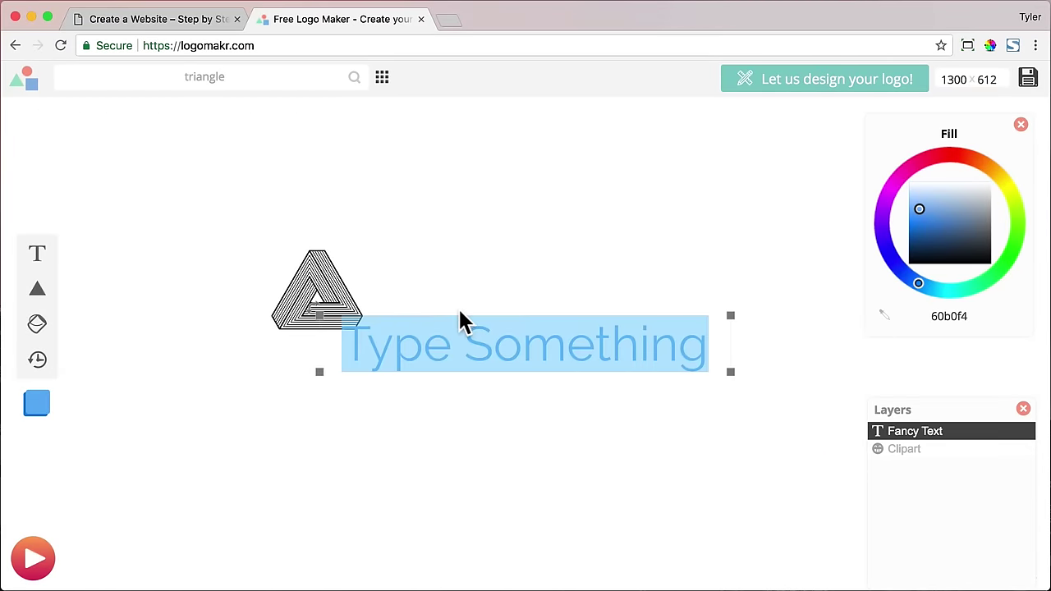
type("Amazing")
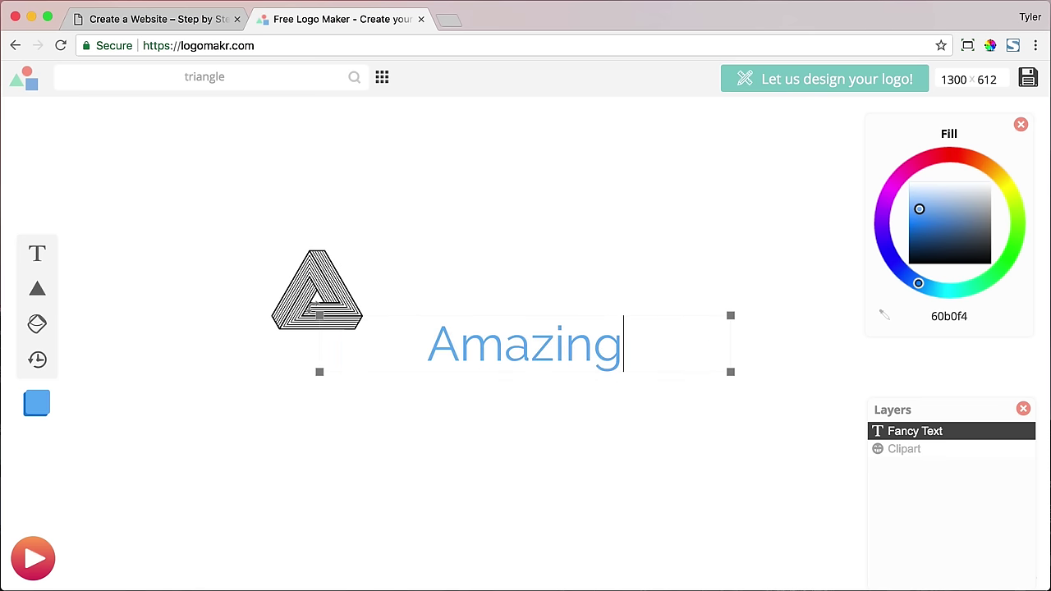
type("nes")
key("BackSpace")
key("BackSpace")
key("BackSpace")
key("BackSpace")
key("BackSpace")
key("BackSpace")
key("BackSpace")
key("BackSpace")
key("BackSpace")
key("BackSpace")
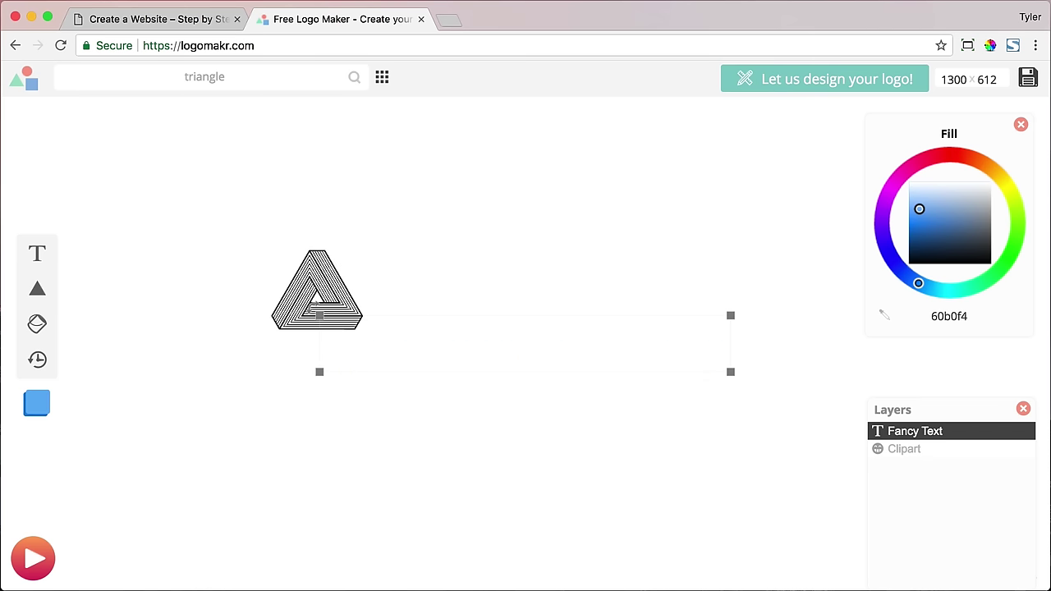
type("Your Business")
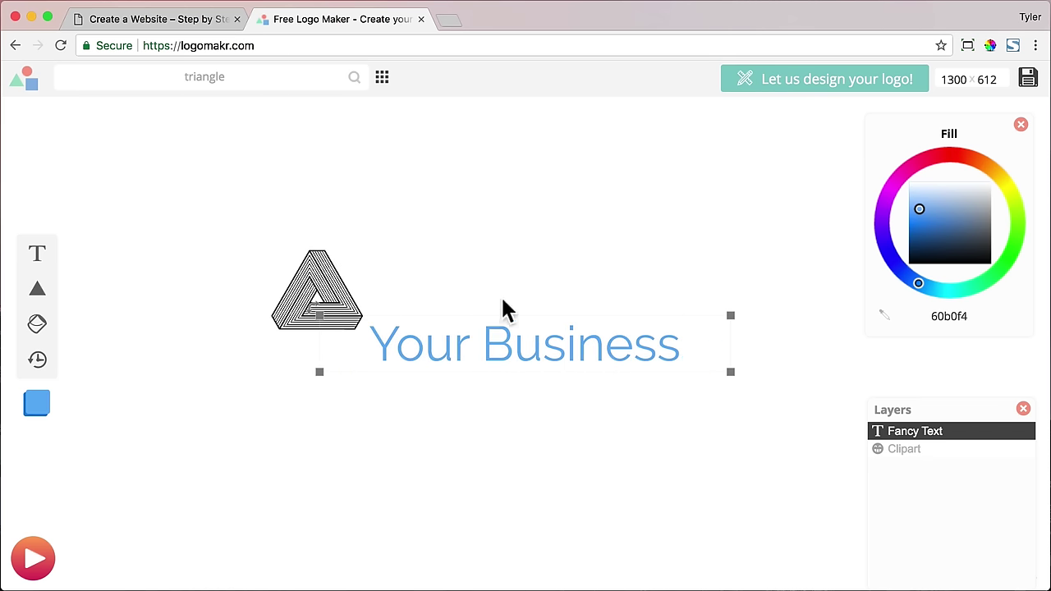
left_click_drag(574, 349, 602, 298)
left_click(579, 420)
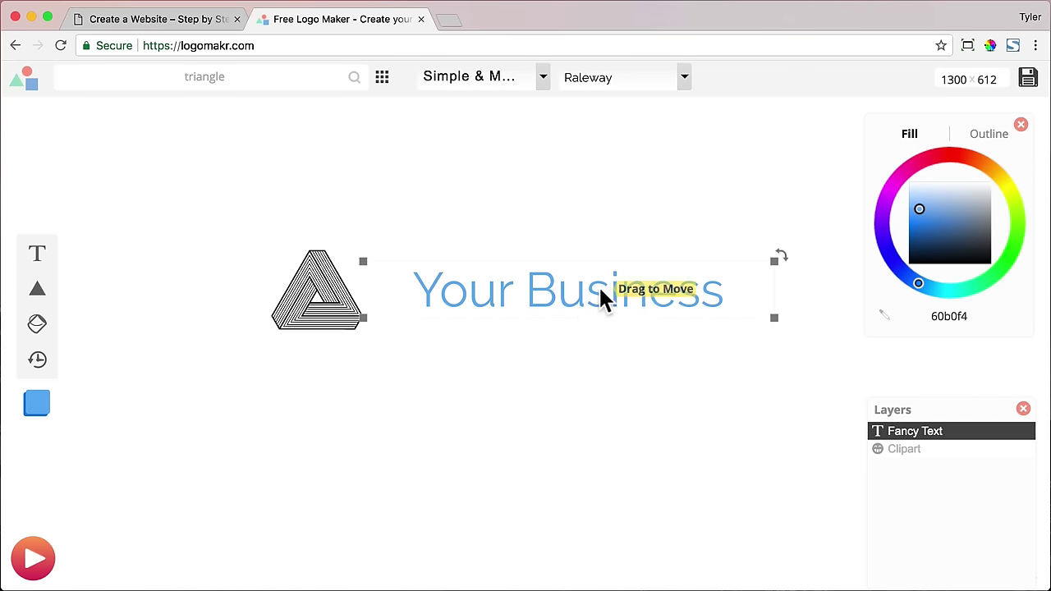
- Set the text to Open Sans, enlarge it, and recolour it grey
left_click(684, 81)
scroll(641, 202, "down", 12)
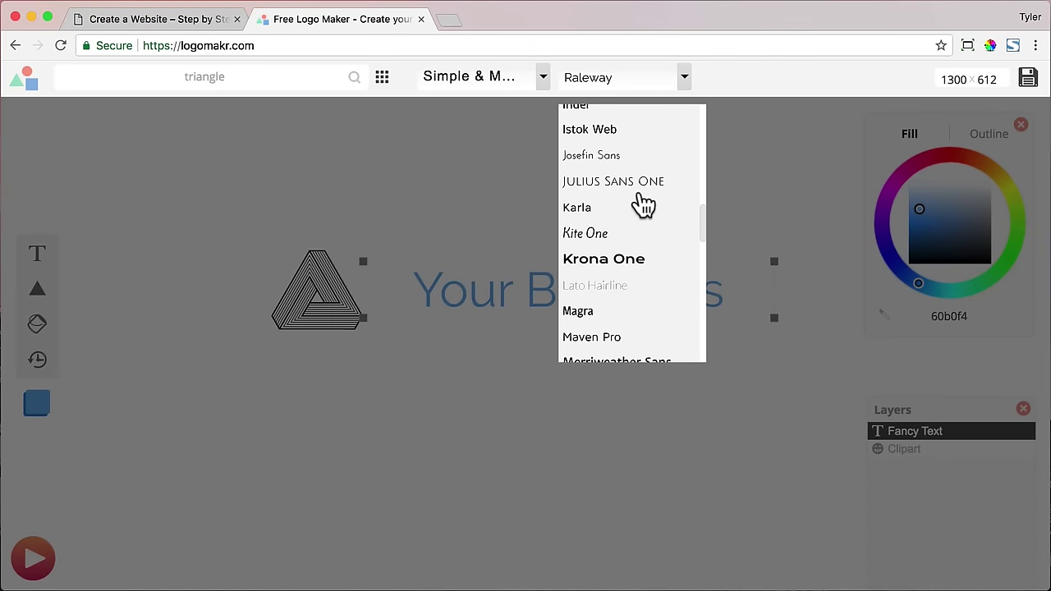
scroll(640, 205, "down", 5)
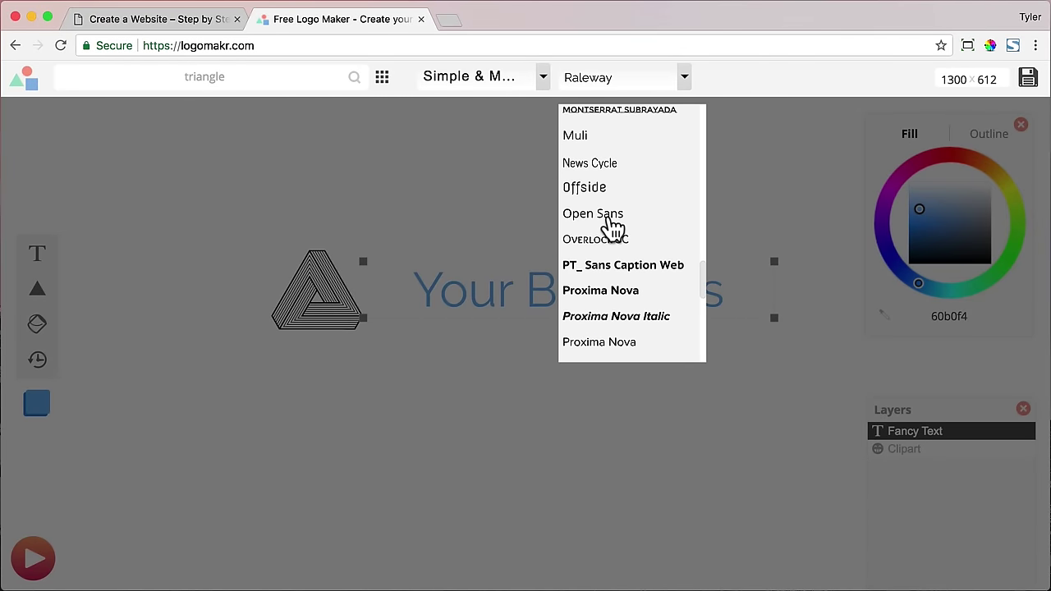
left_click(610, 228)
left_click_drag(776, 319, 810, 345)
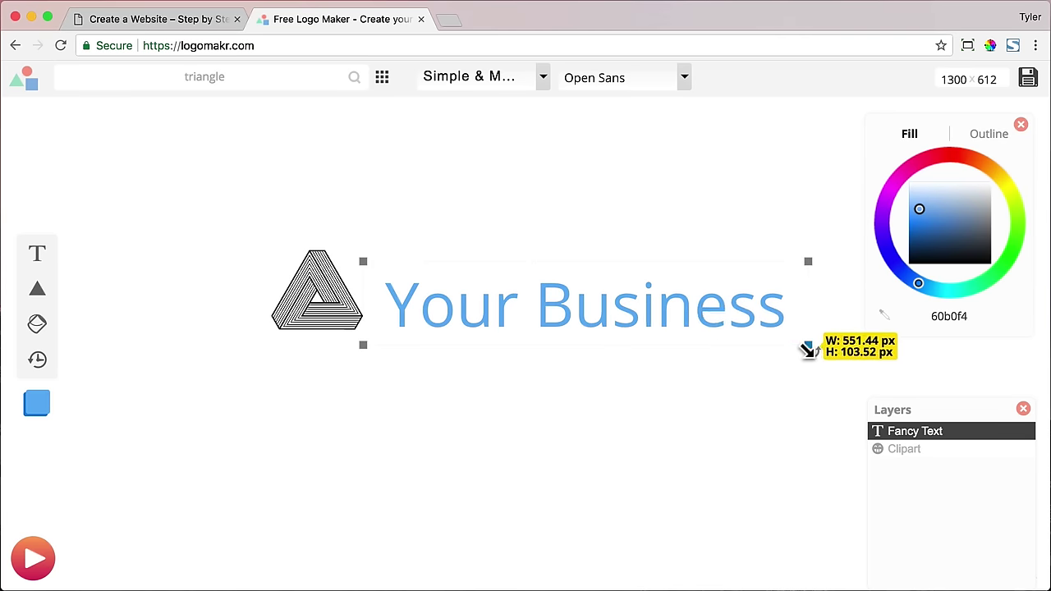
left_click_drag(649, 316, 649, 306)
left_click_drag(922, 232, 997, 227)
left_click(484, 425)
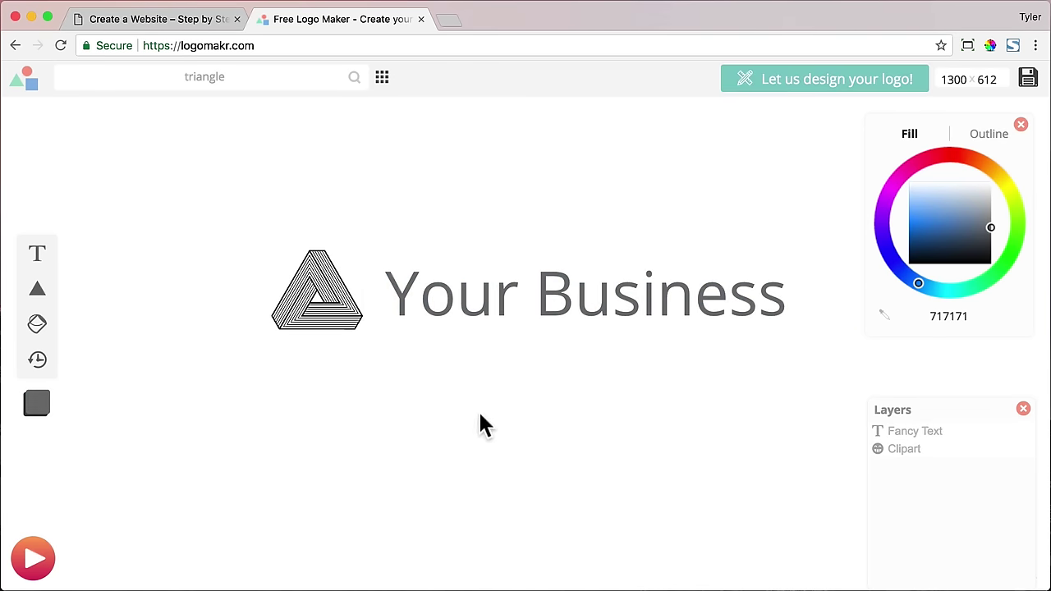
- Shrink the triangle clipart and delete the 'Your Business' text
left_click(323, 305)
left_click_drag(359, 329, 340, 290)
left_click(544, 425)
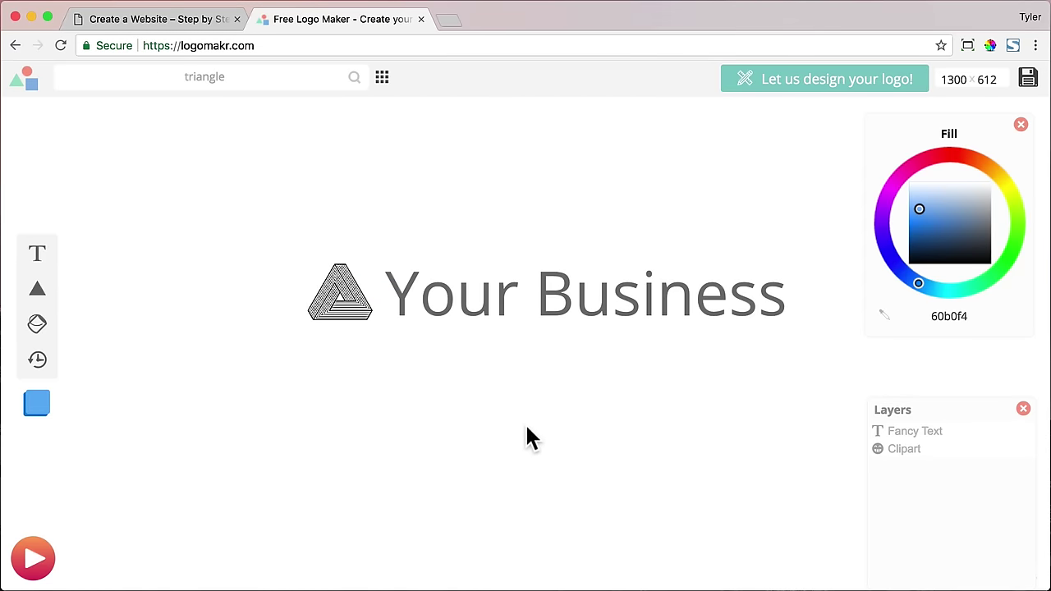
left_click(527, 299)
right_click(552, 300)
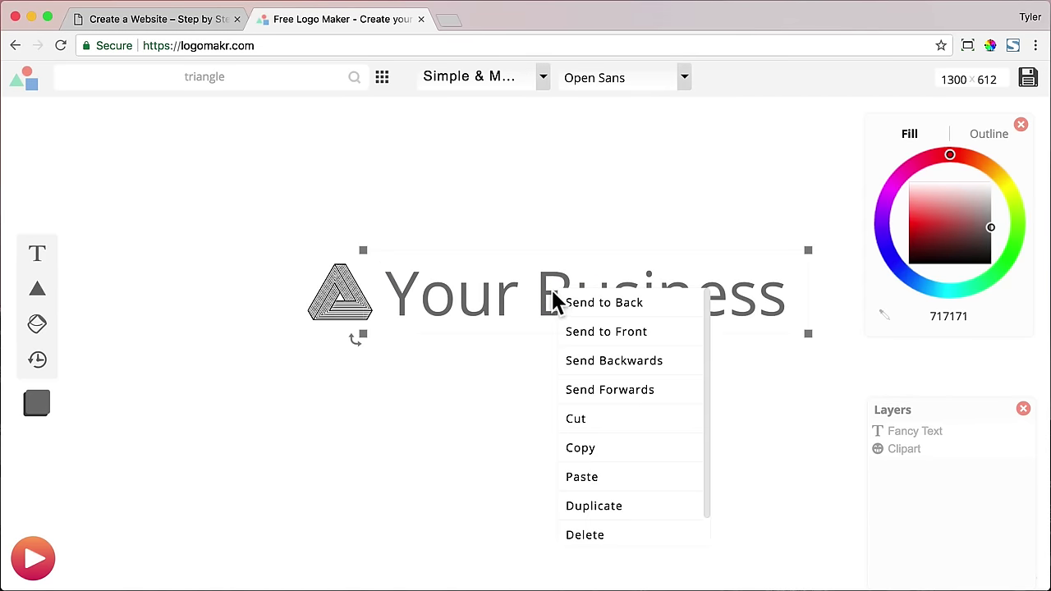
left_click(602, 538)
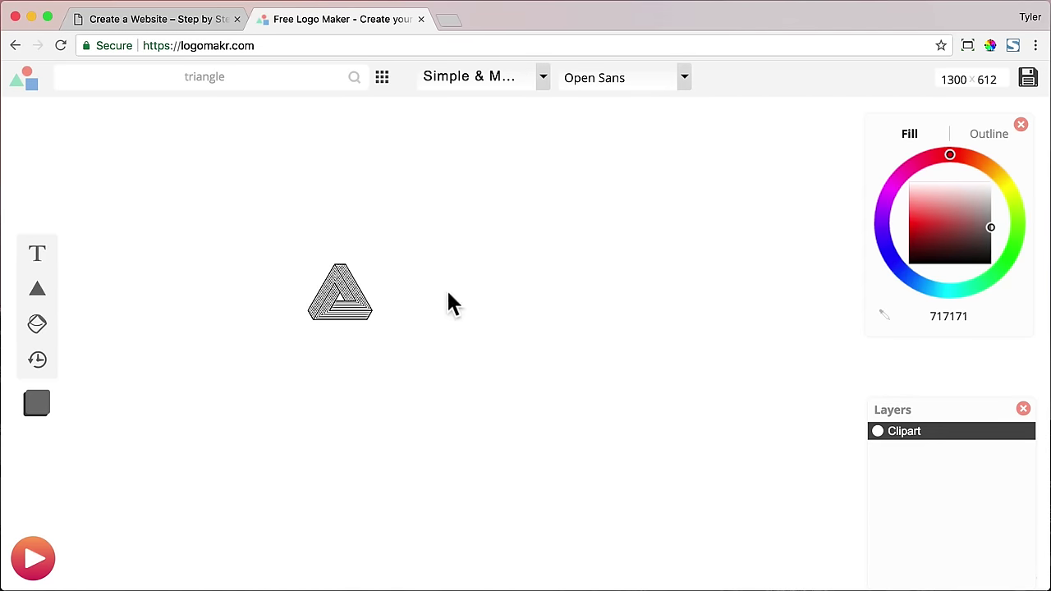
- Enlarge the triangle, move it upward, and set its fill to white (ffffff)
left_click(358, 306)
left_click_drag(376, 322, 656, 417)
left_click_drag(549, 429, 538, 346)
left_click_drag(937, 215, 1019, 162)
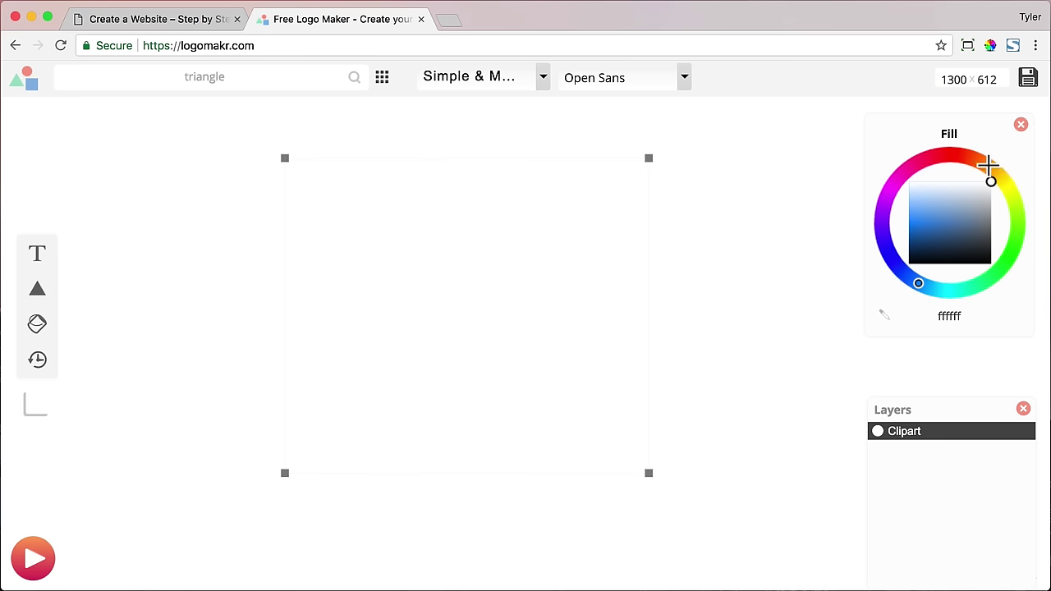
left_click(756, 168)
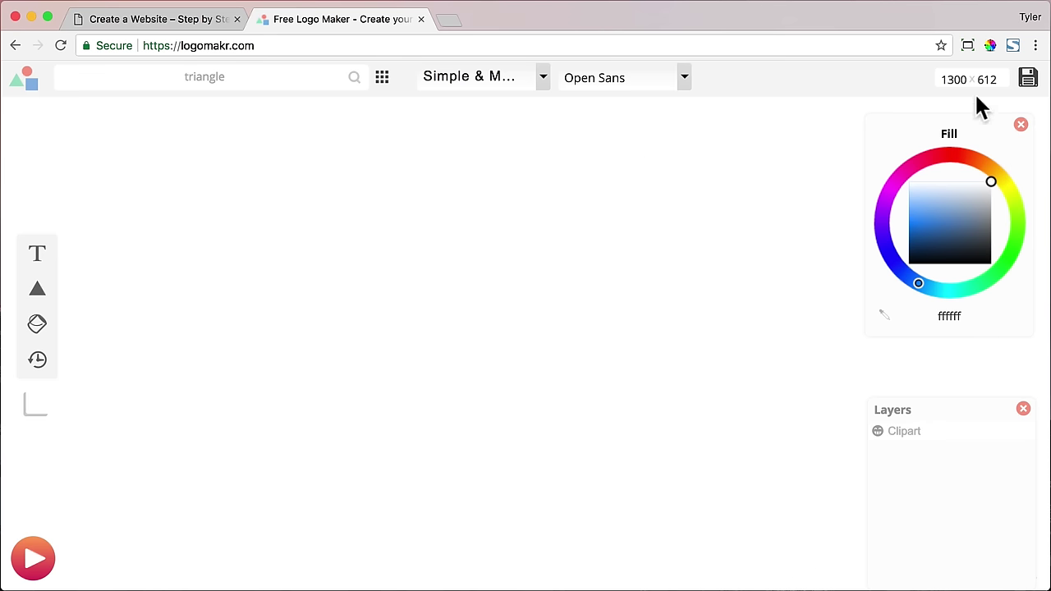
- Download the free logo with credit and save it as logo.png on the Desktop
left_click(1029, 80)
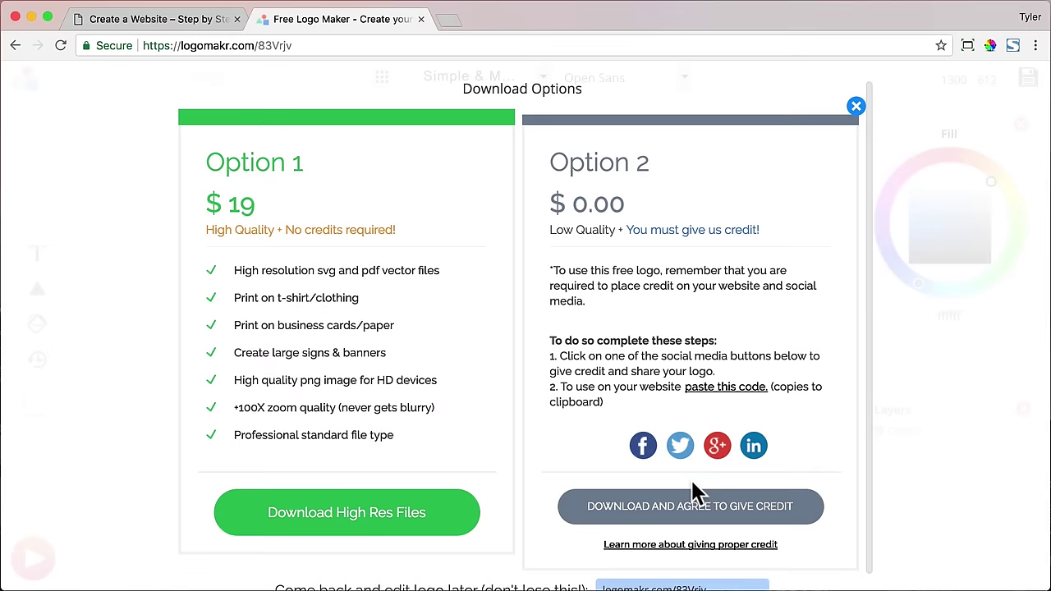
left_click(727, 509)
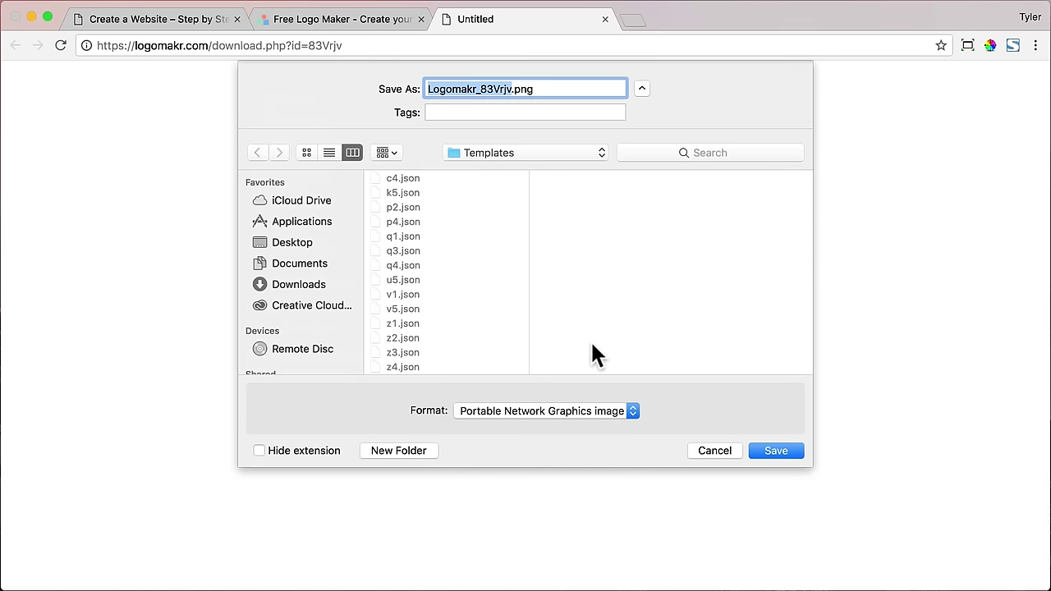
left_click(296, 244)
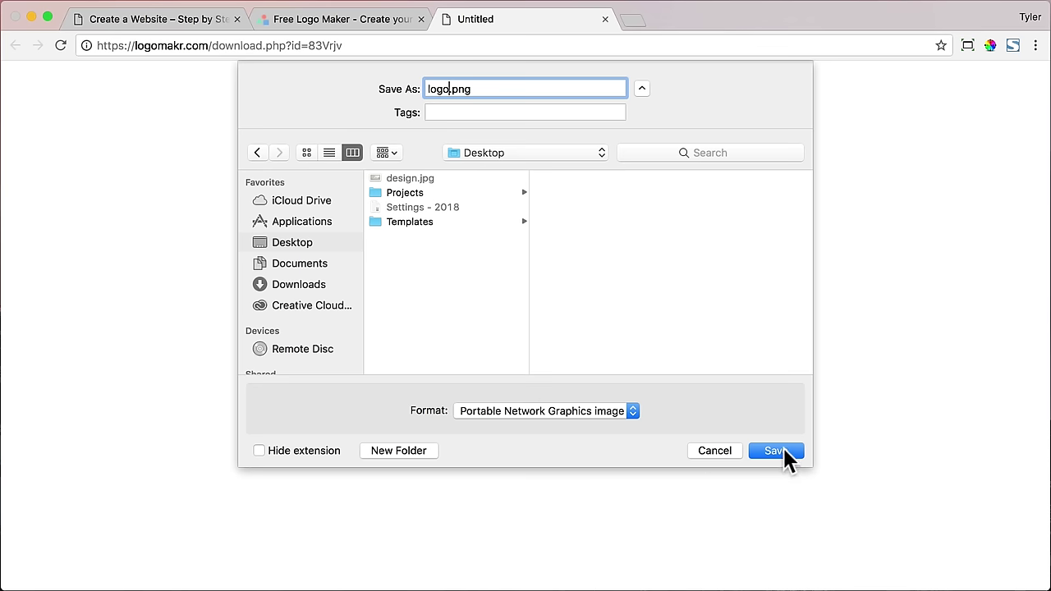
left_click(775, 450)
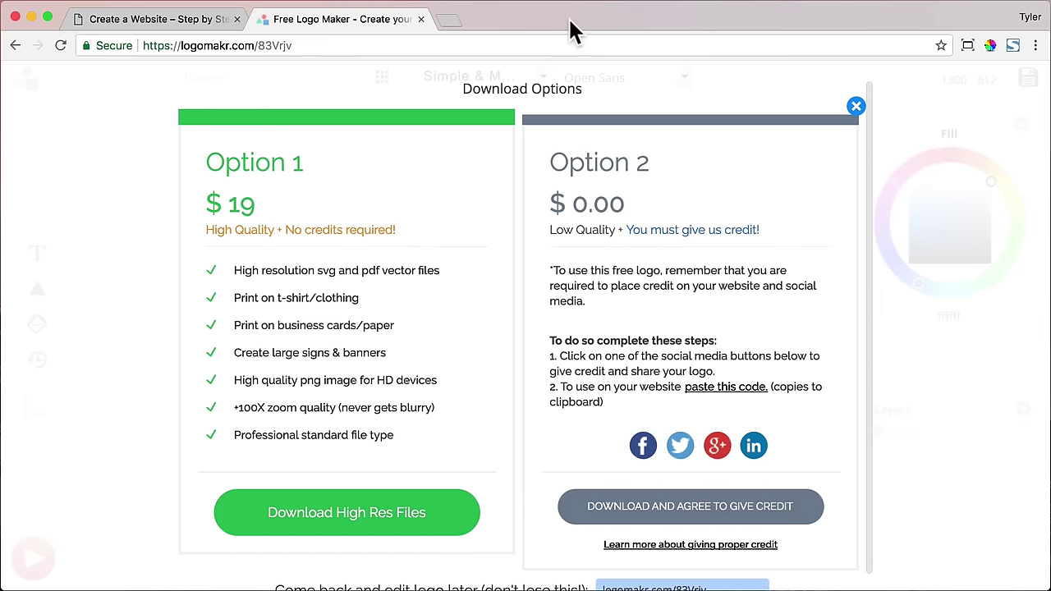
- Close the logo maker tab and go to the Customizer's Header > Logo settings
left_click(420, 18)
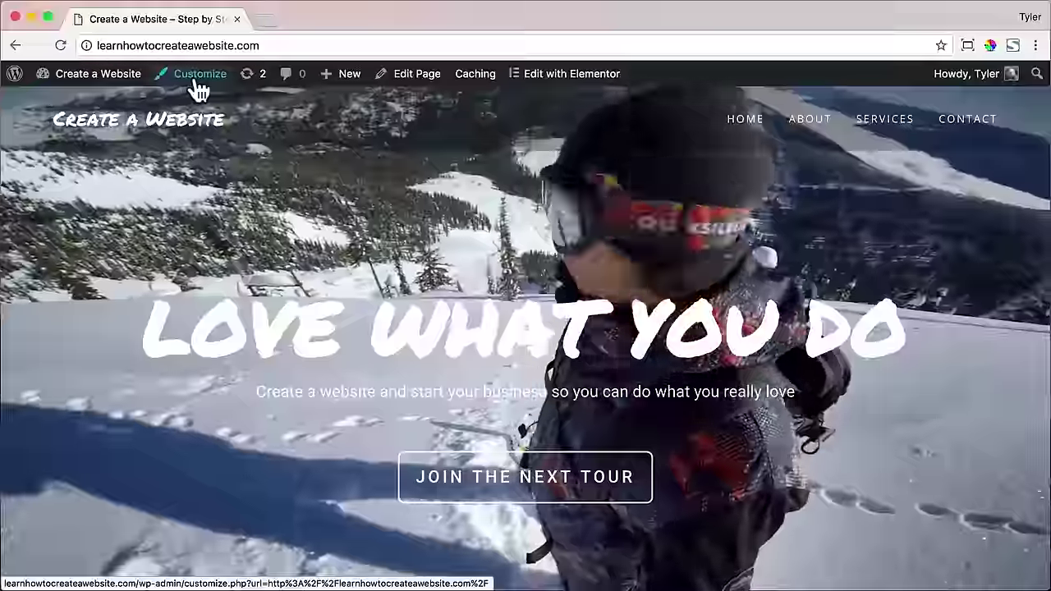
left_click(195, 75)
scroll(206, 251, "down", 3)
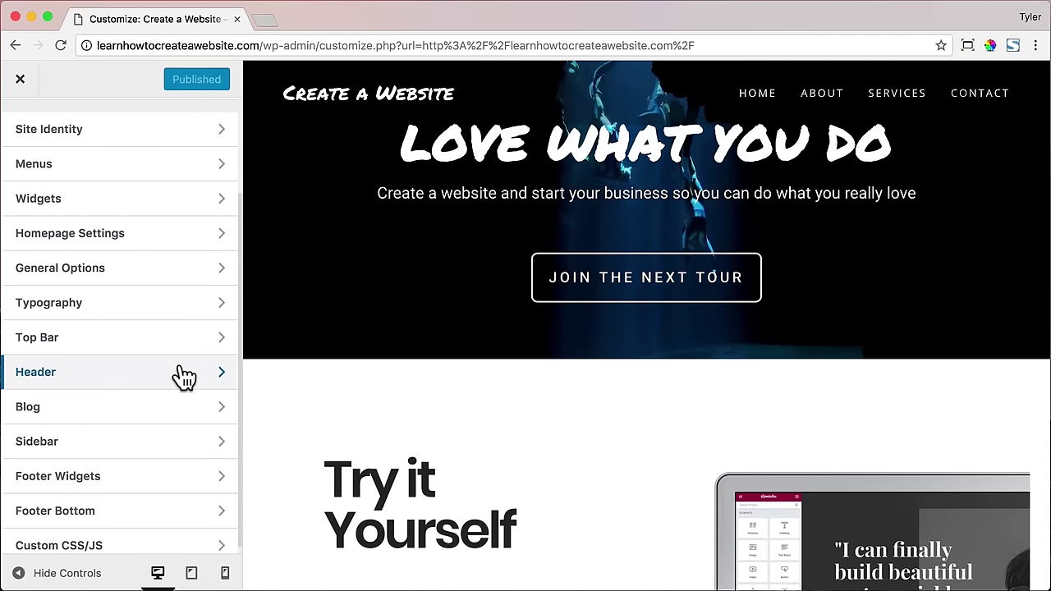
left_click(181, 375)
left_click(195, 263)
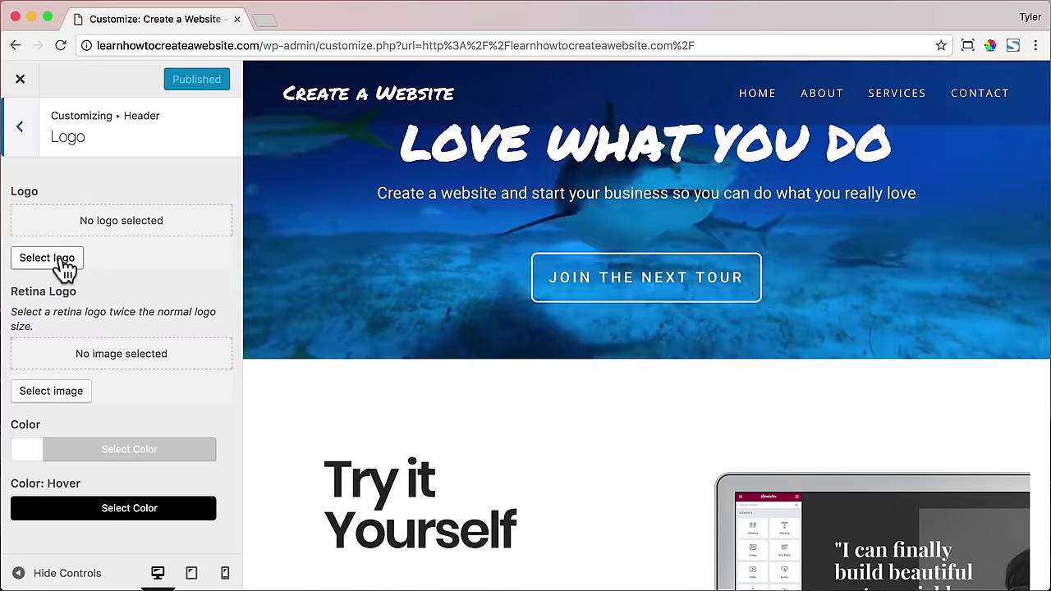
- Upload Desktop/logo.png and set it as the uncropped site header logo
left_click(61, 260)
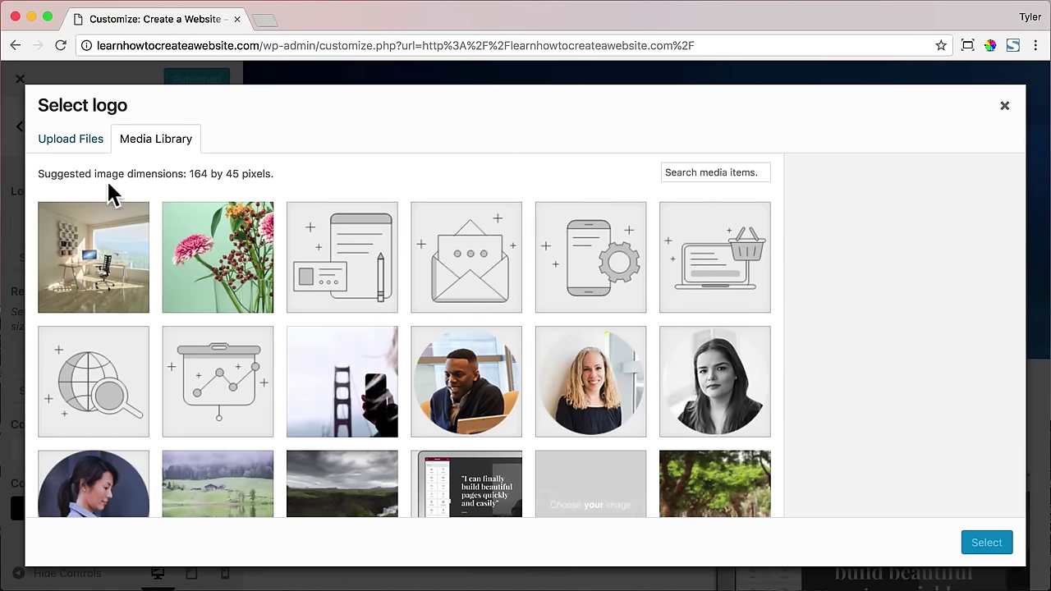
left_click(82, 143)
left_click(514, 353)
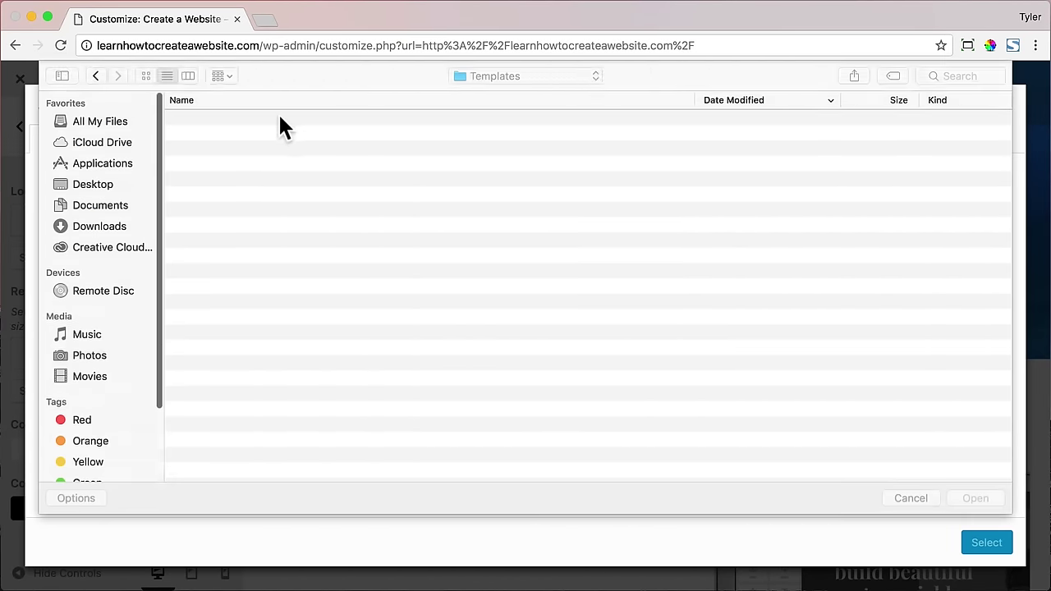
left_click(89, 180)
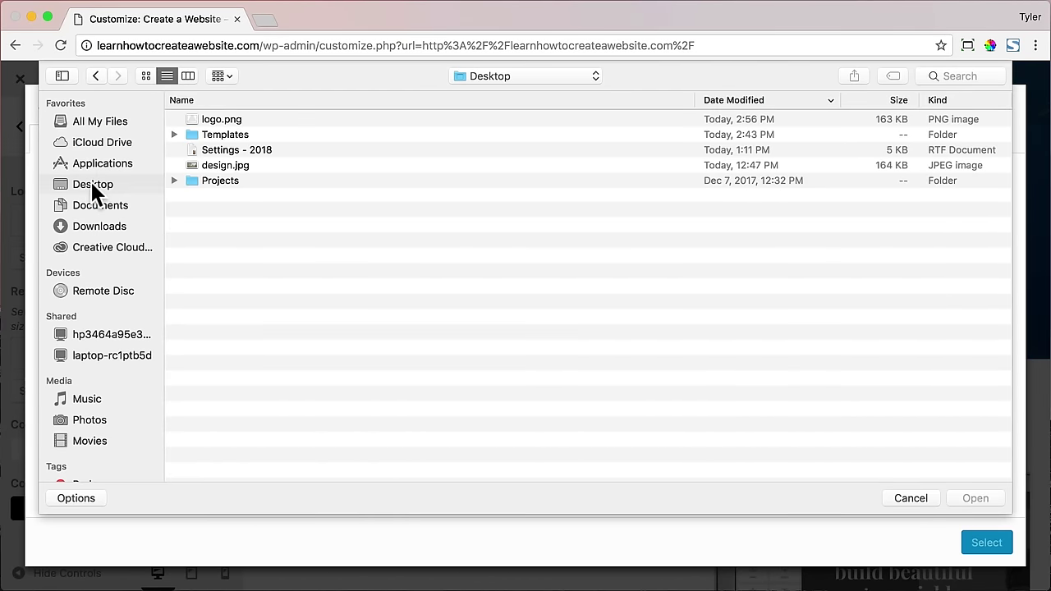
left_click(246, 119)
left_click(974, 499)
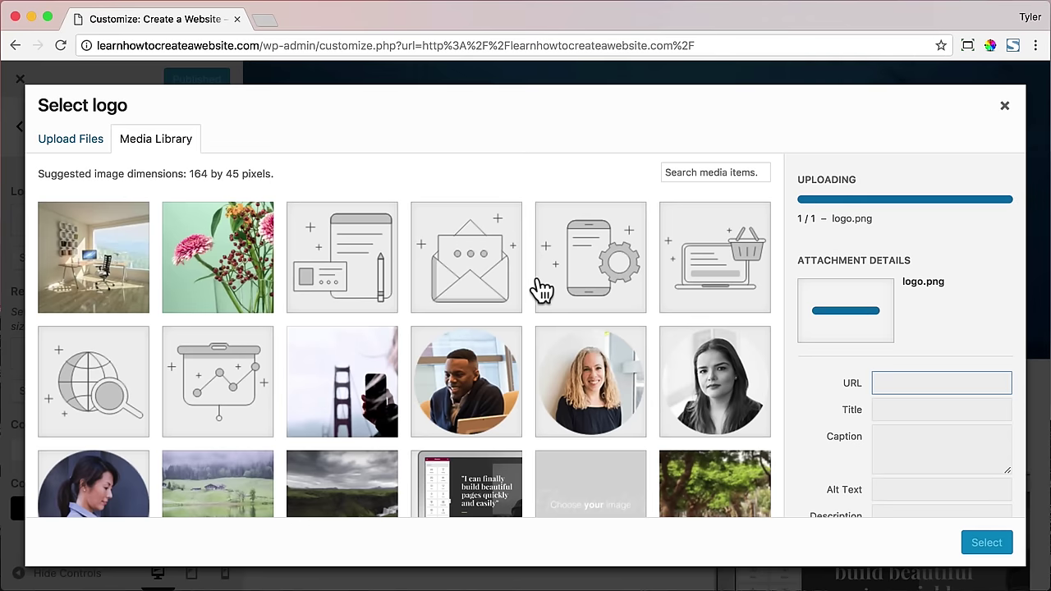
left_click(973, 544)
left_click(964, 547)
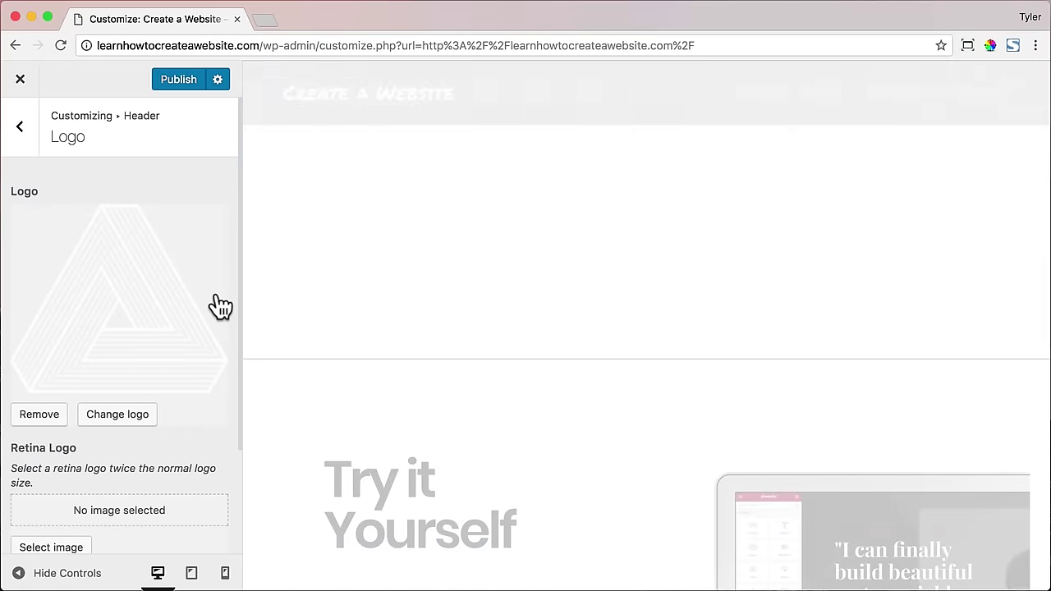
- Set the header logo's Max Width slider to 45 px
scroll(347, 321, "down", 3)
scroll(176, 320, "down", 3)
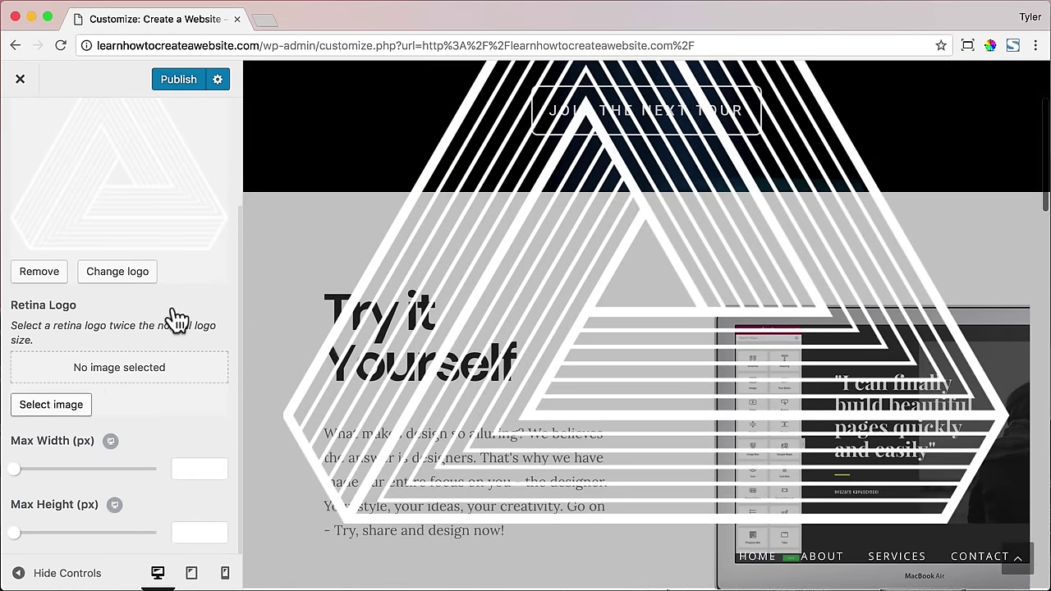
left_click_drag(17, 470, 31, 469)
scroll(88, 467, "up", 2)
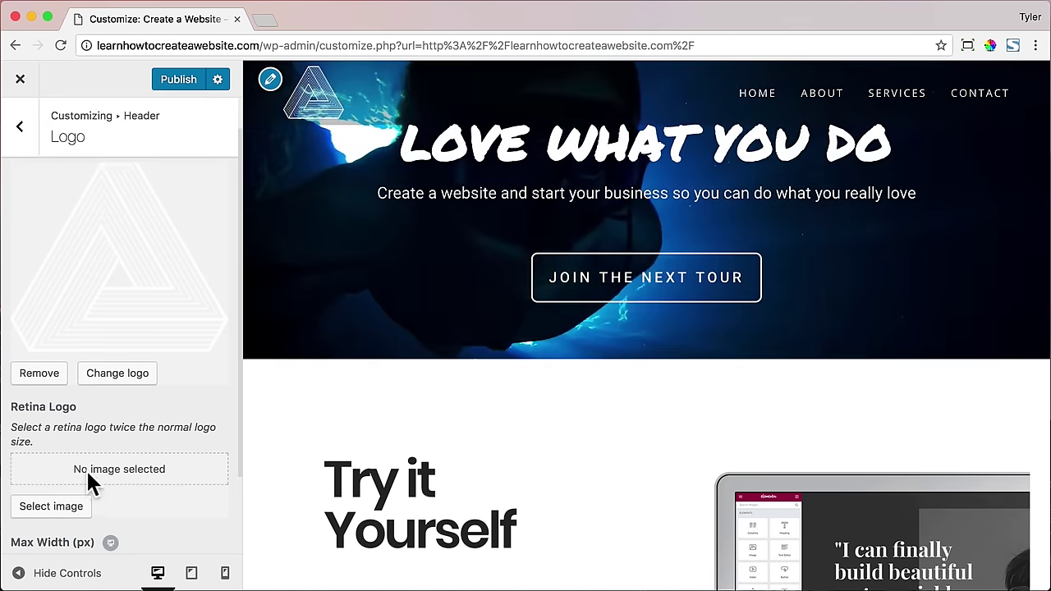
scroll(49, 481, "down", 2)
left_click_drag(32, 469, 22, 477)
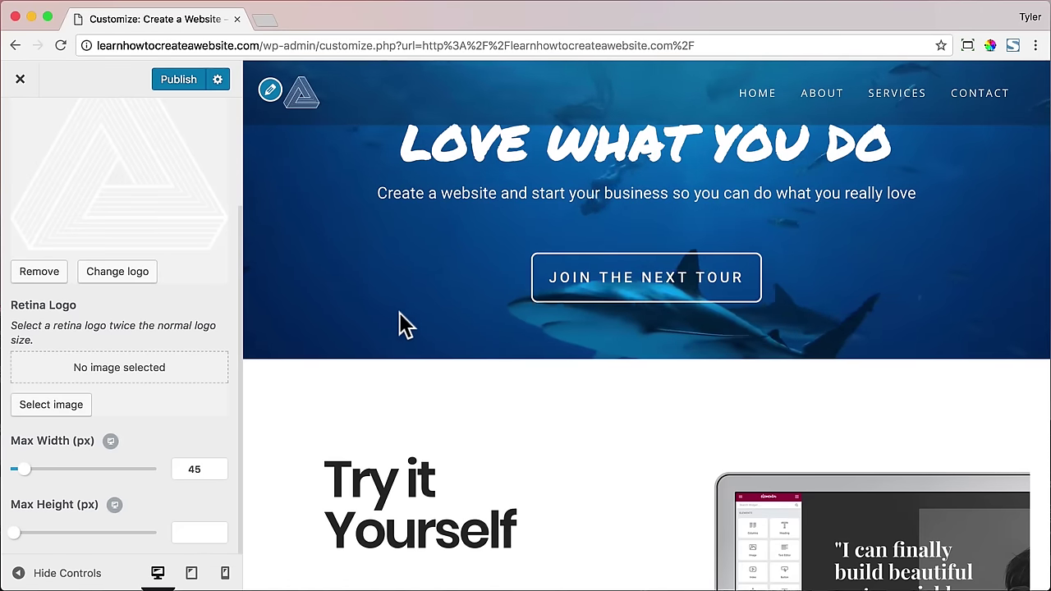
- Publish the logo change and close the Customizer to view the live site
scroll(398, 329, "down", 2)
scroll(394, 327, "up", 2)
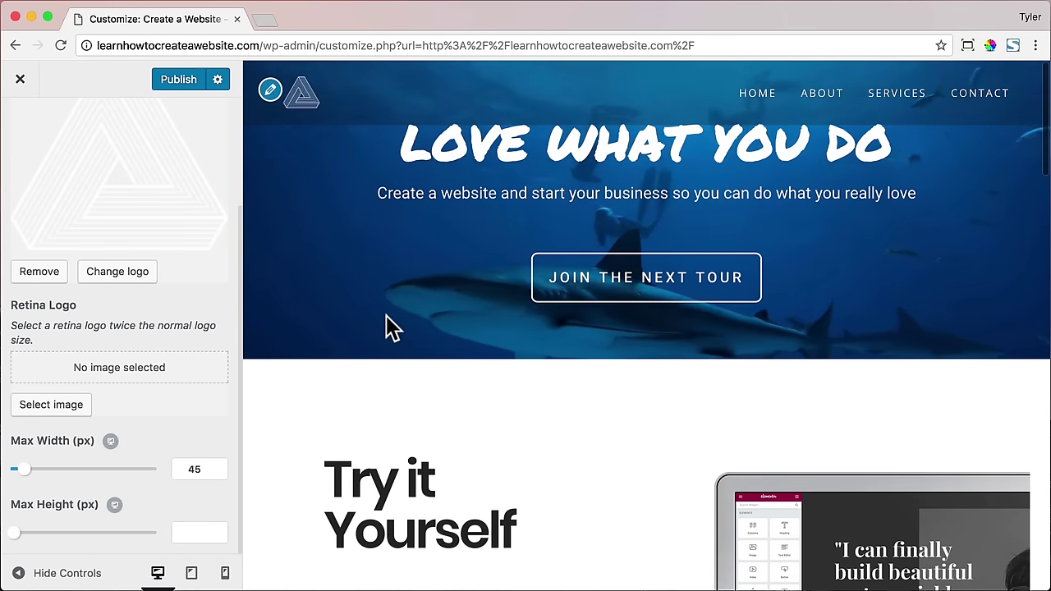
left_click(176, 82)
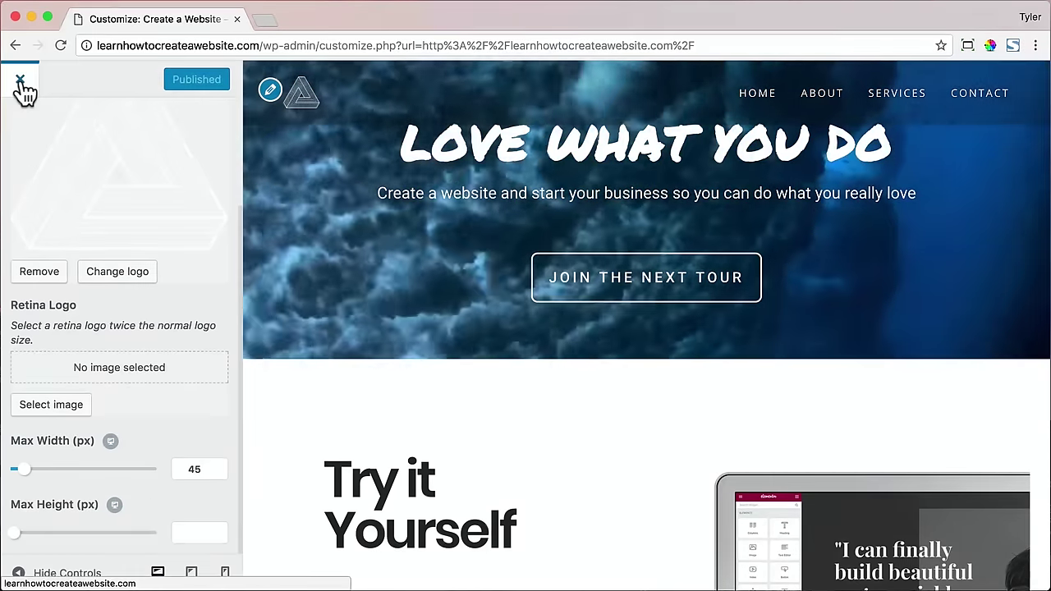
left_click(21, 82)
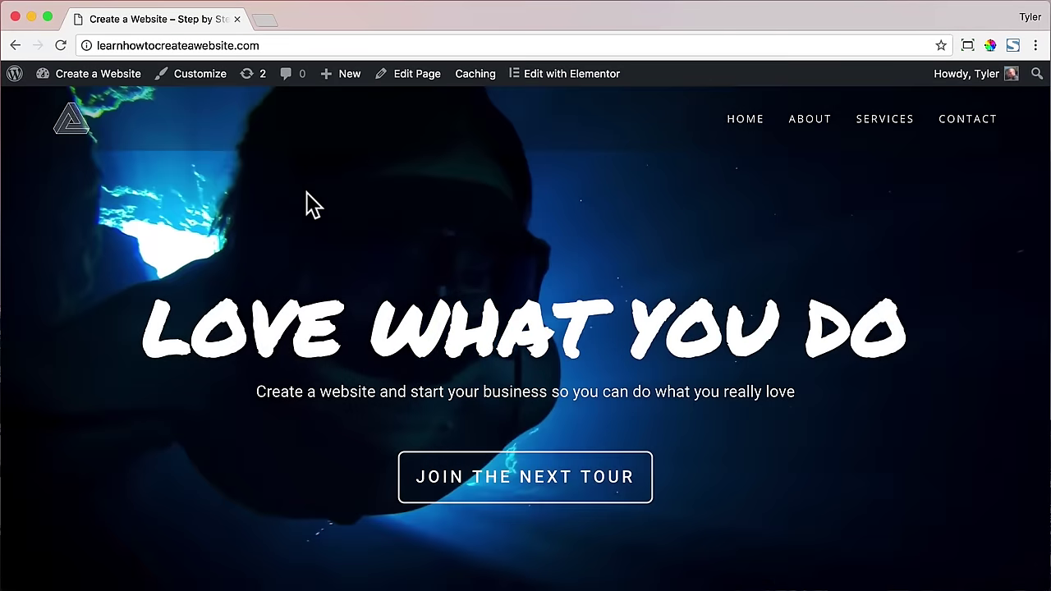
- Go from the Dashboard to Elementor > My Library, then open a new browser tab
scroll(307, 194, "down", 15)
scroll(309, 194, "down", 10)
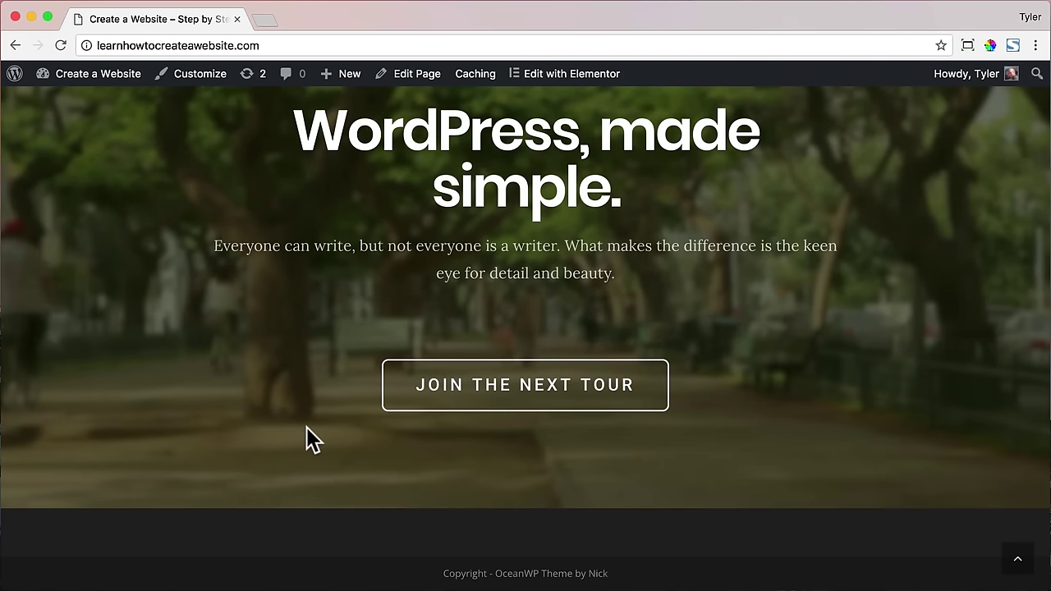
mouse_move(97, 77)
left_click(80, 105)
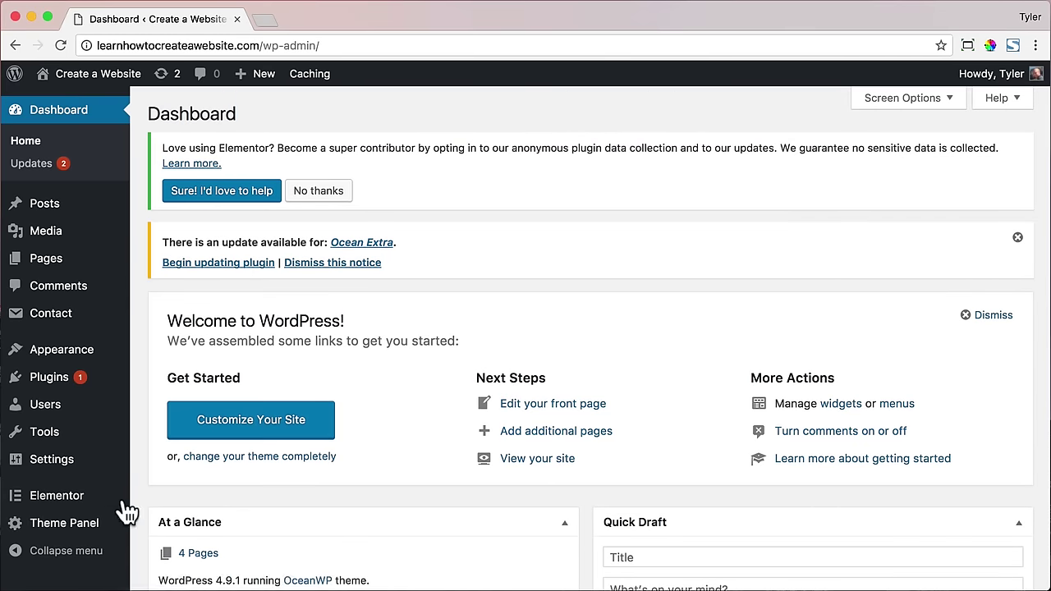
mouse_move(81, 503)
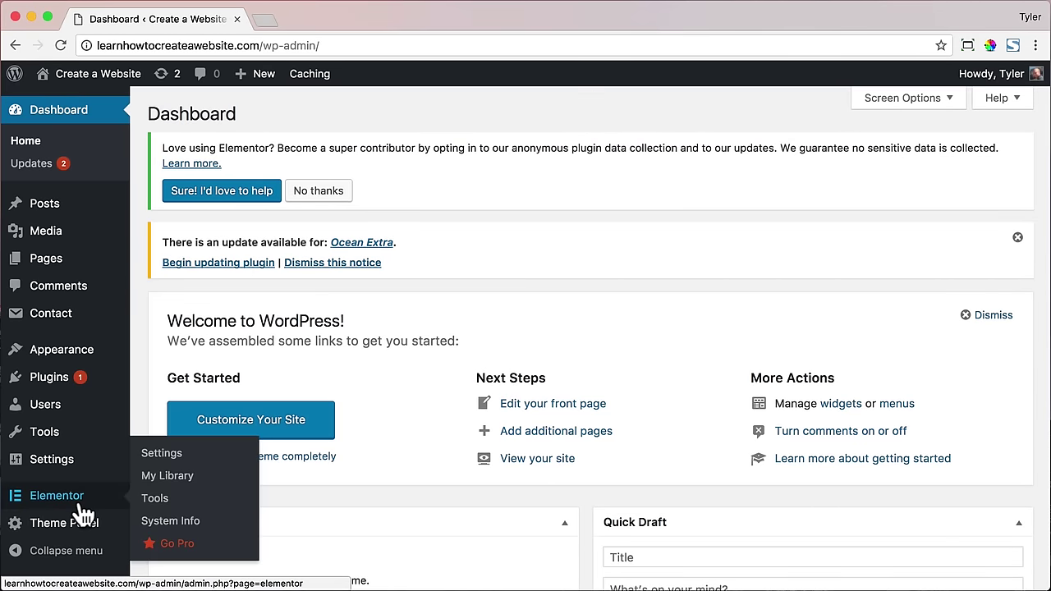
left_click(189, 476)
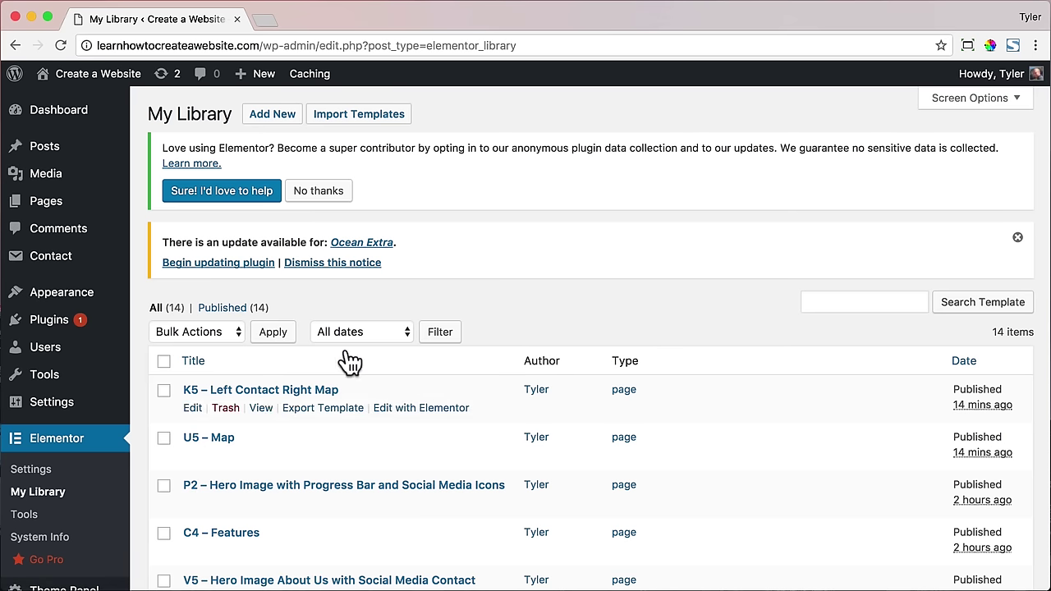
left_click(257, 20)
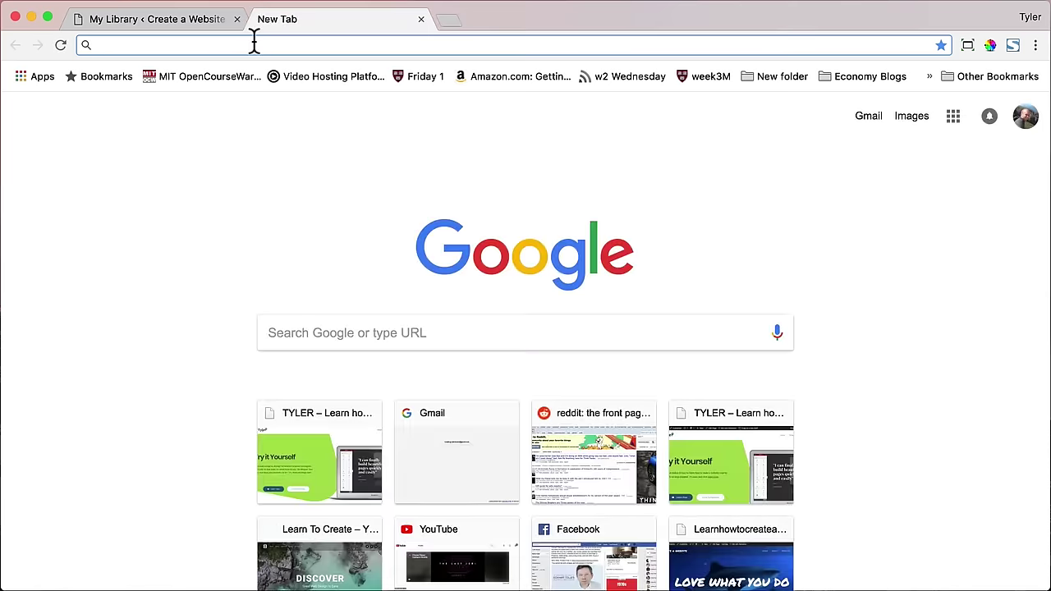
- Go to tyler.com and browse to the Misc templates category
type("tyler.com")
key("Return")
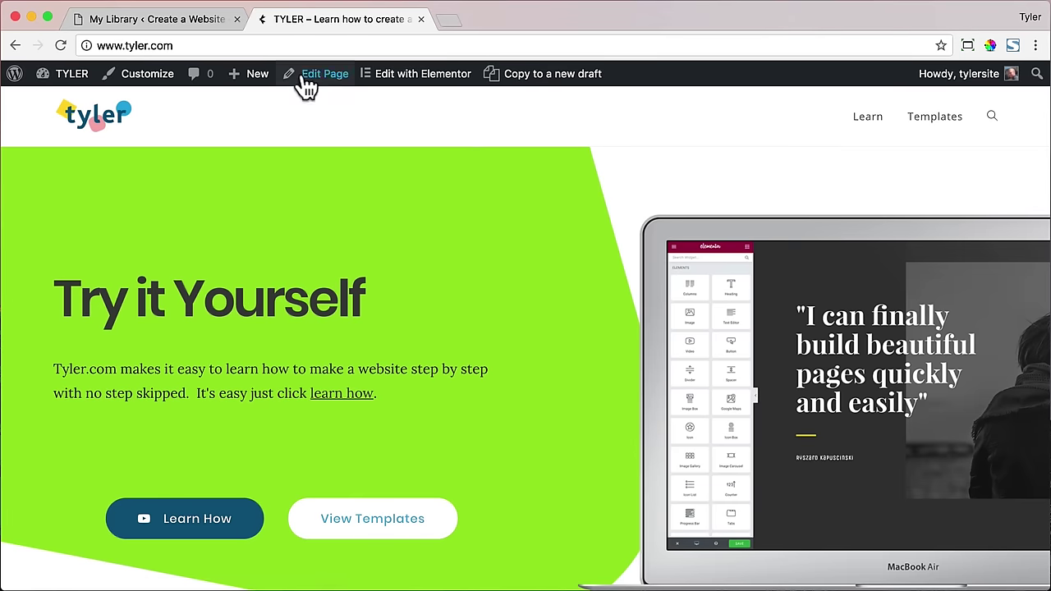
left_click(932, 121)
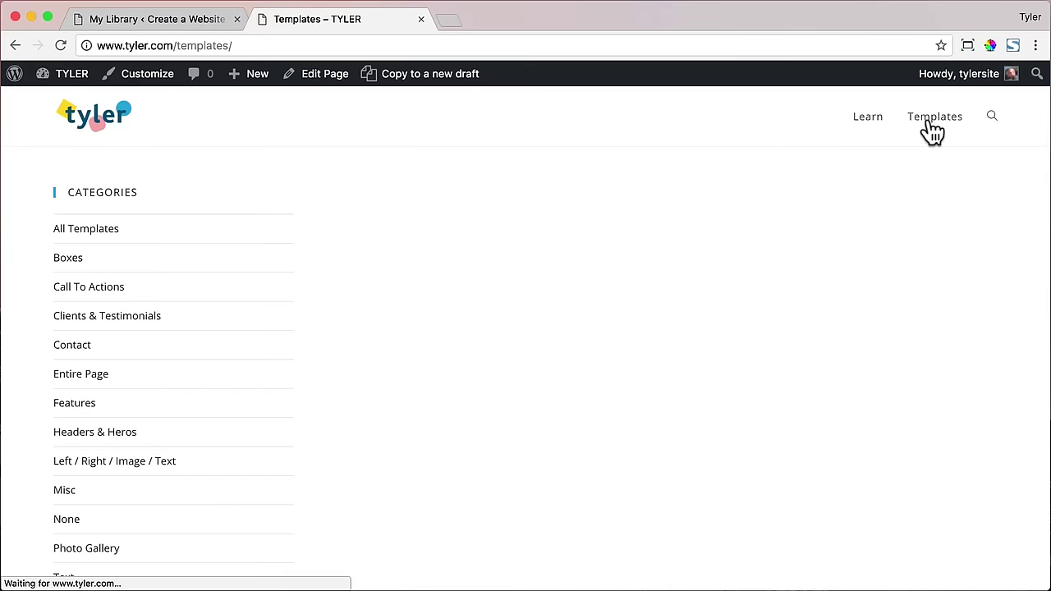
scroll(879, 169, "down", 2)
left_click(66, 423)
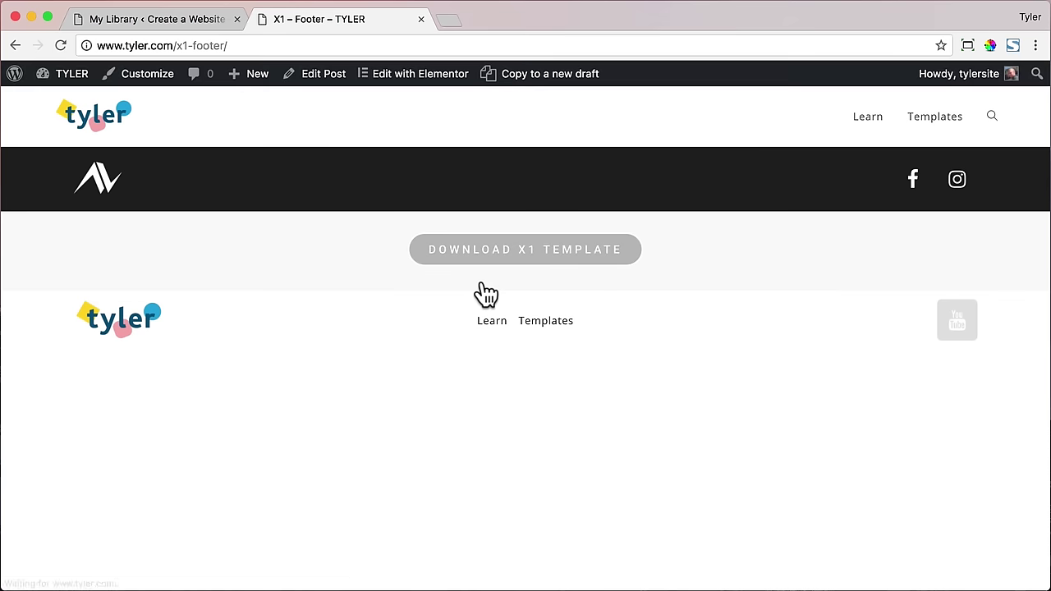
- Download the X1 – Footer template as x1.json into Desktop/Templates and close its tab
left_click(529, 257)
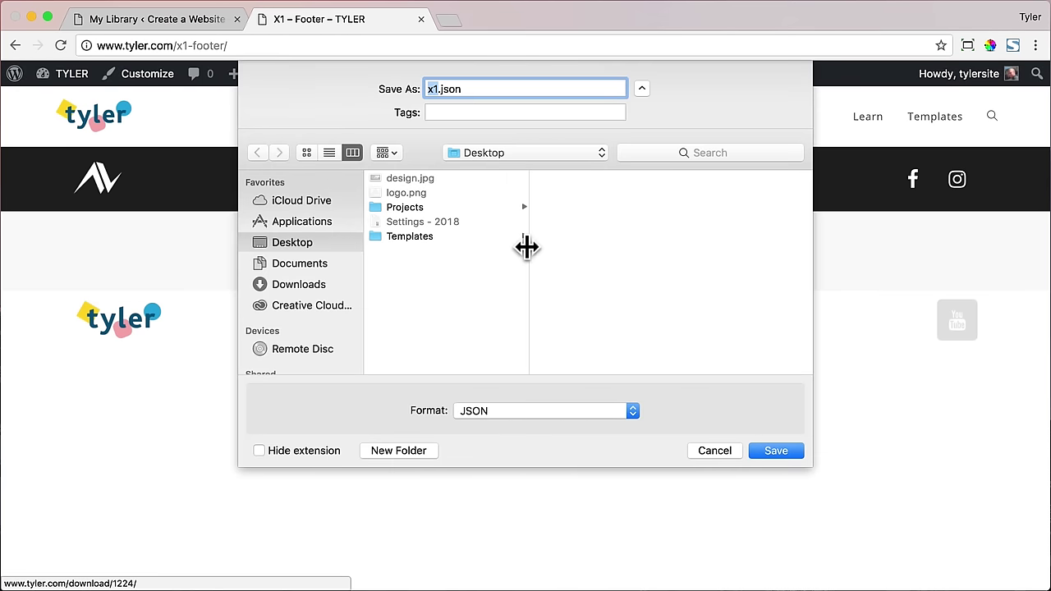
left_click(467, 233)
key("Return")
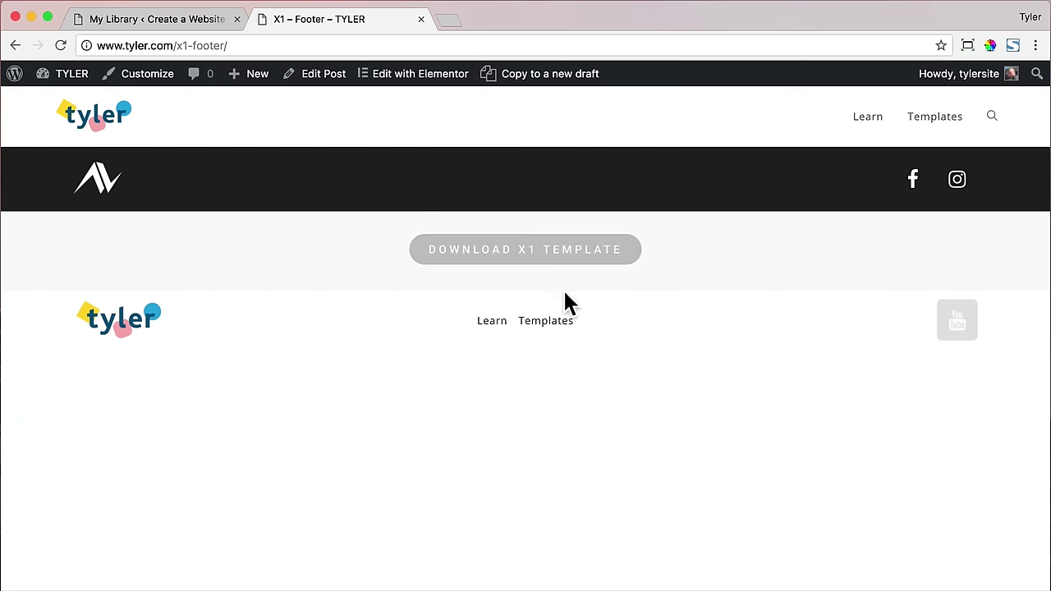
left_click(421, 19)
- Import the x1.json template file from the Templates folder
left_click(347, 115)
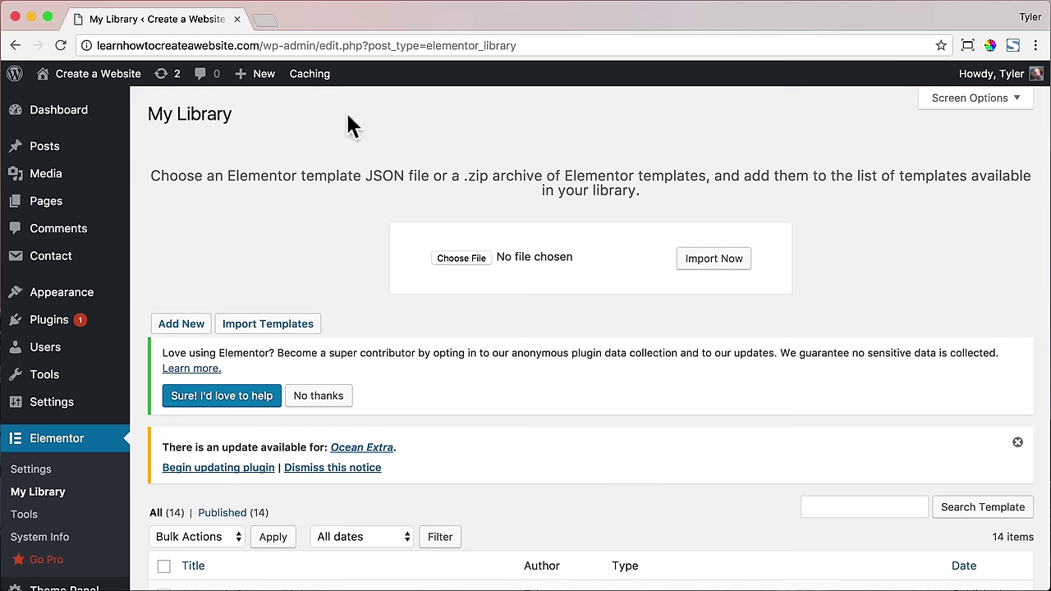
left_click(461, 258)
double_click(239, 118)
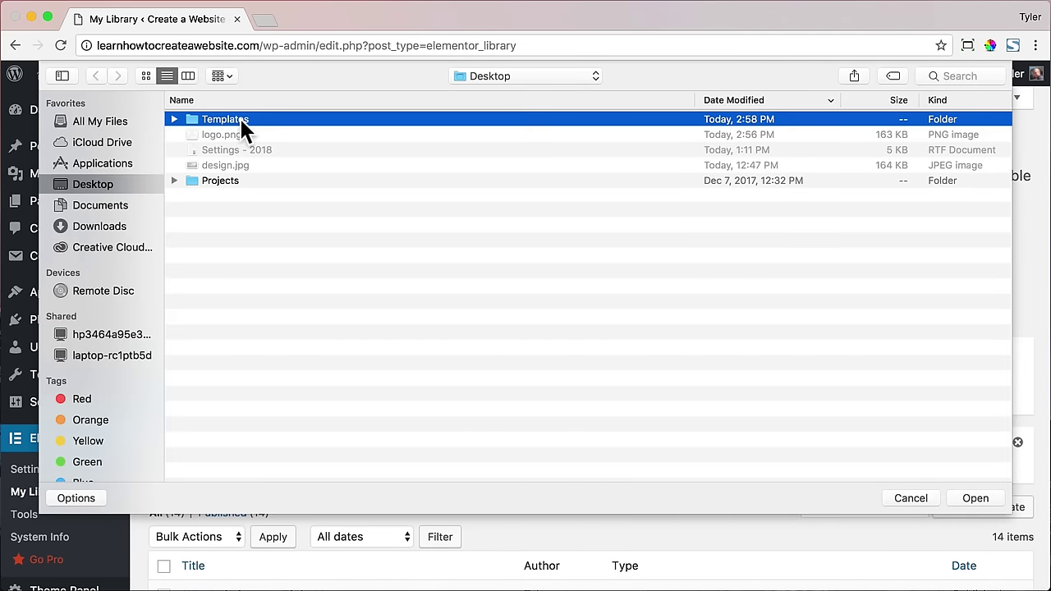
left_click(240, 120)
left_click(974, 496)
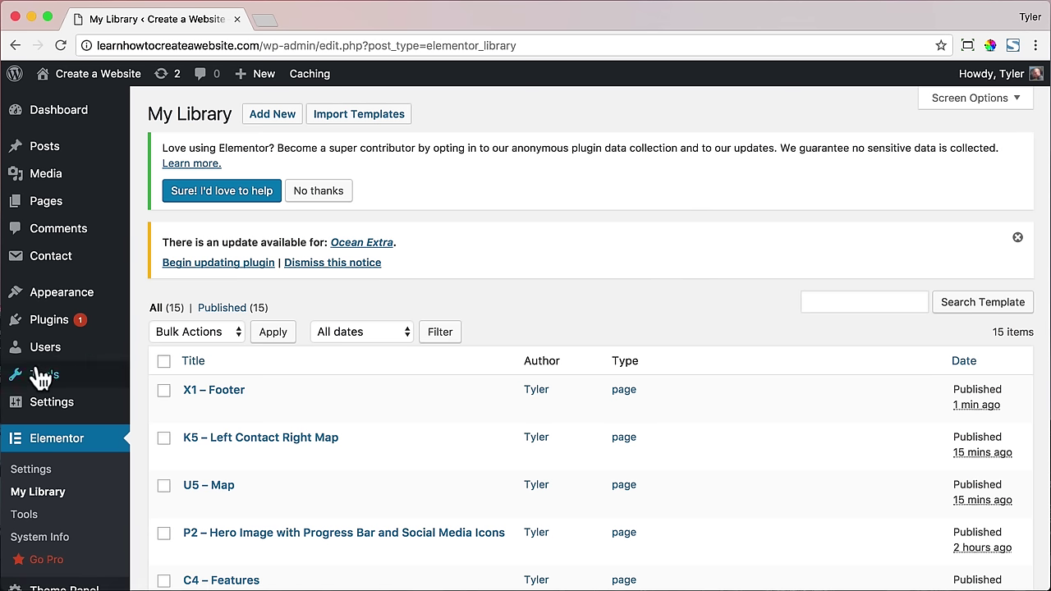
- Add a new theme library template titled Footer
scroll(37, 368, "down", 3)
mouse_move(80, 558)
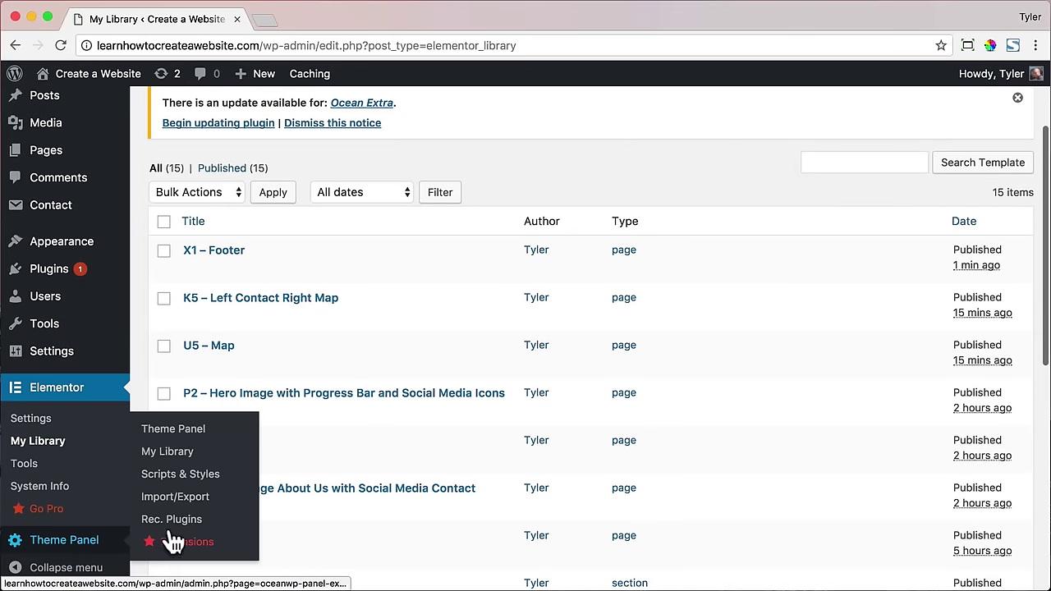
left_click(188, 457)
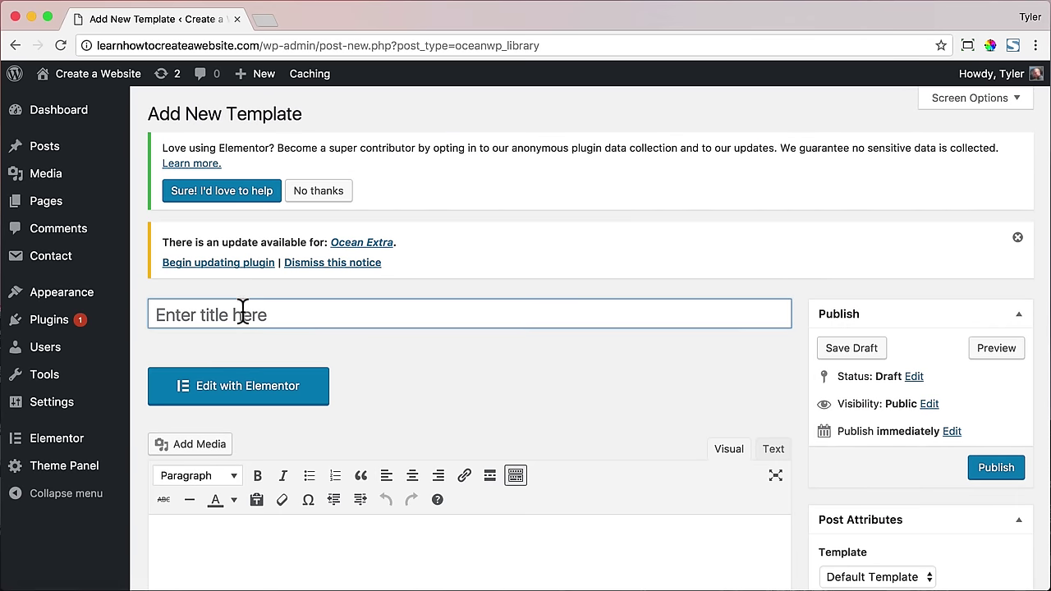
type("ooter")
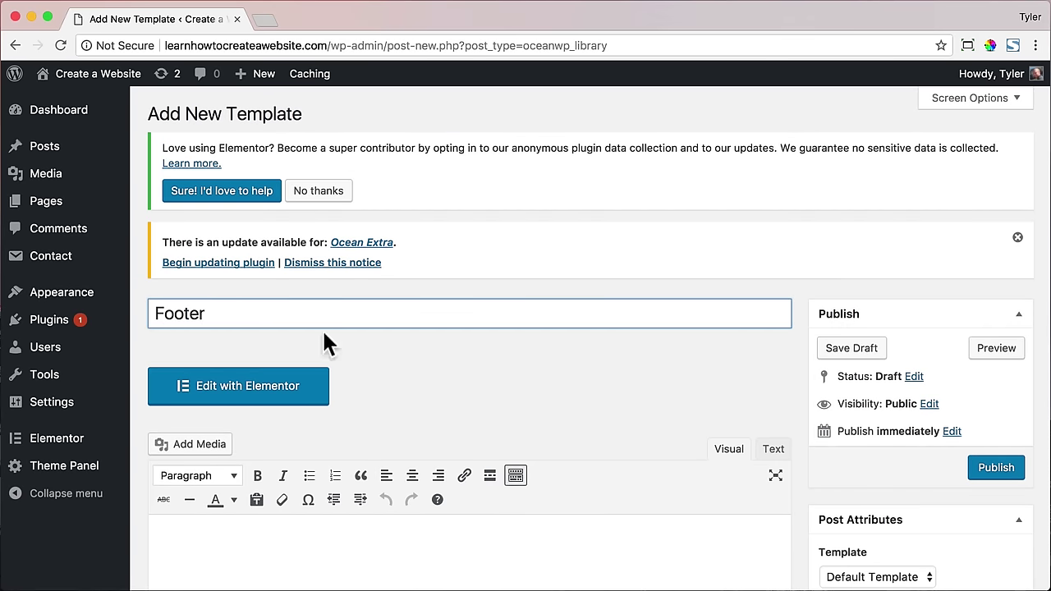
- Give the Footer template a 100% Full Width layout, disable its page title, and publish it
scroll(533, 358, "down", 10)
left_click(584, 328)
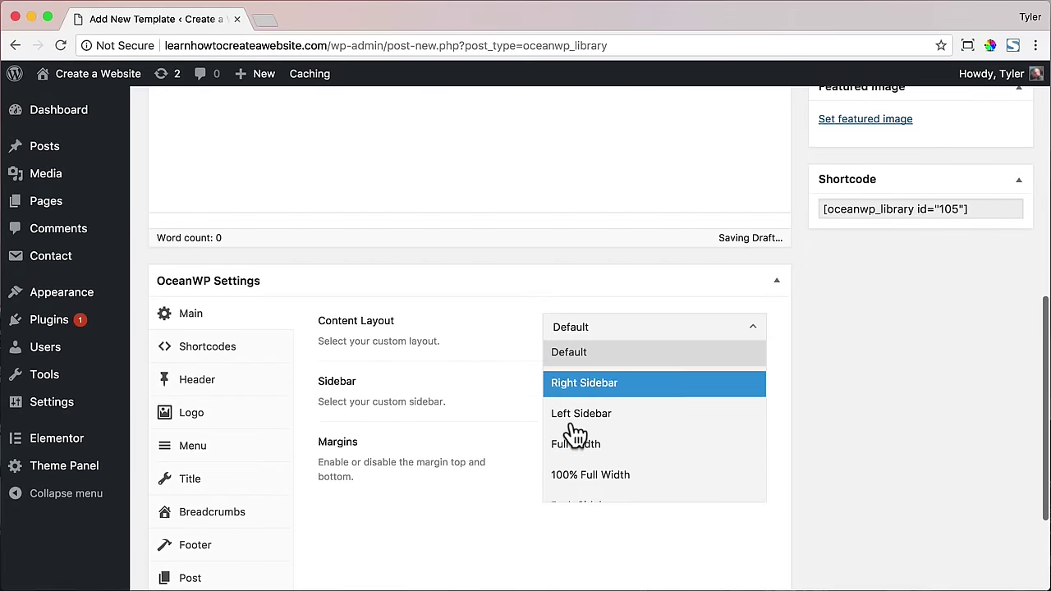
left_click(590, 475)
left_click(190, 479)
left_click(712, 333)
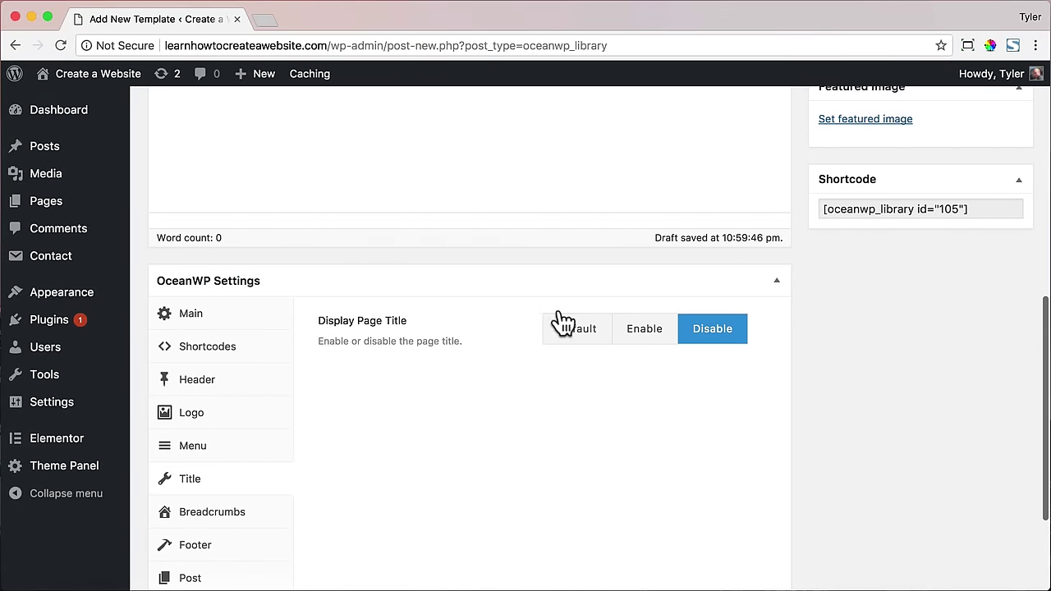
scroll(534, 304, "up", 6)
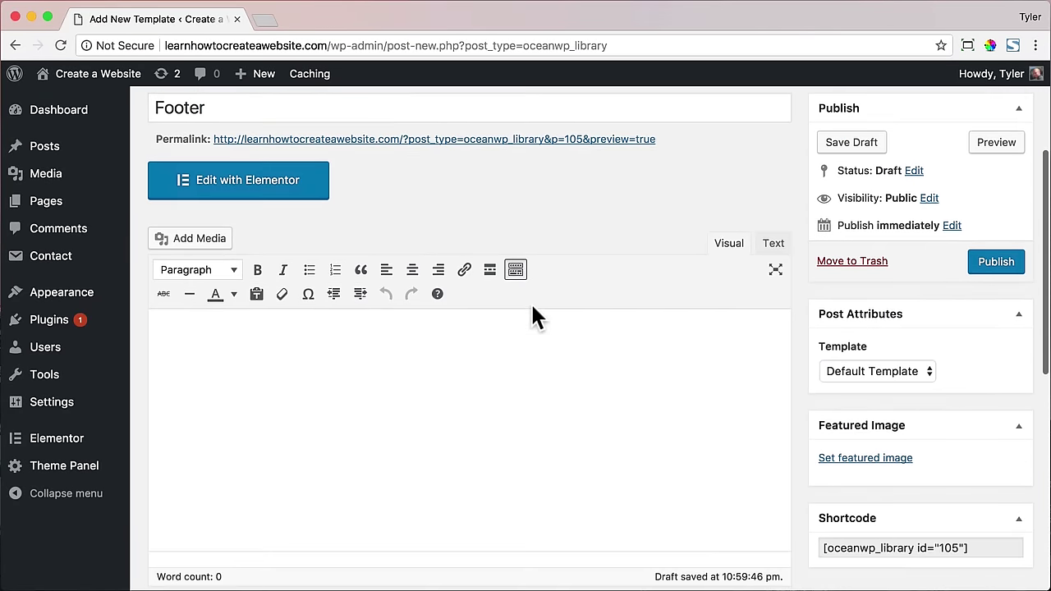
scroll(529, 303, "up", 4)
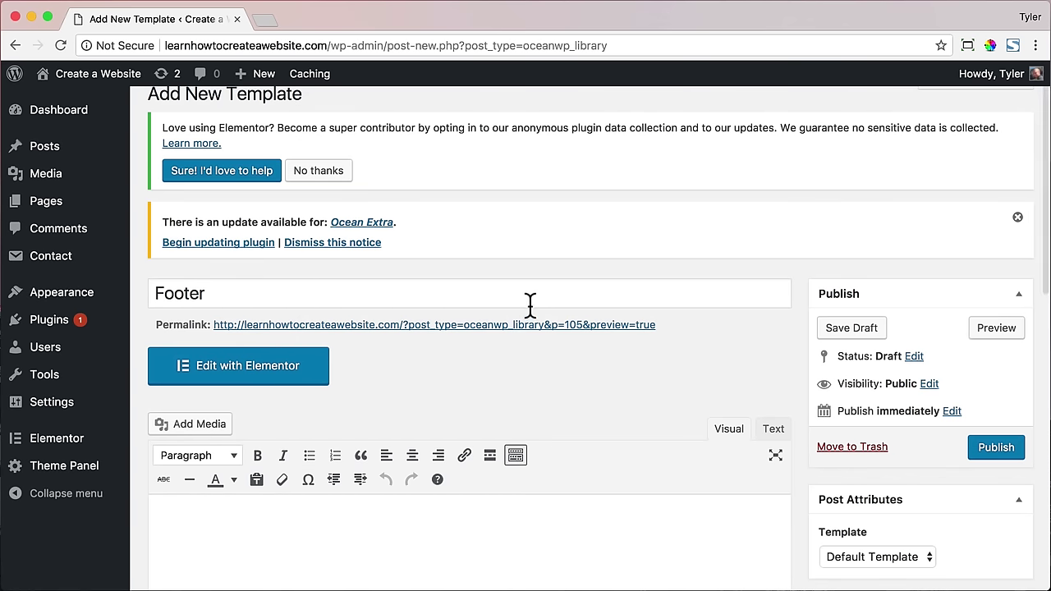
left_click(977, 448)
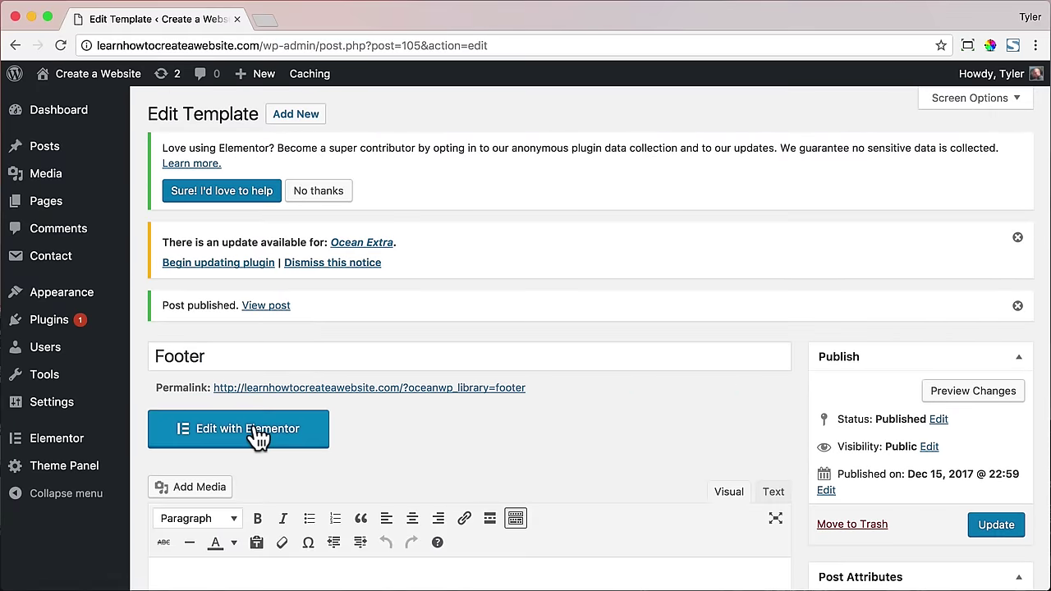
- Insert the saved X1 – Footer layout into the Footer template in Elementor
left_click(256, 432)
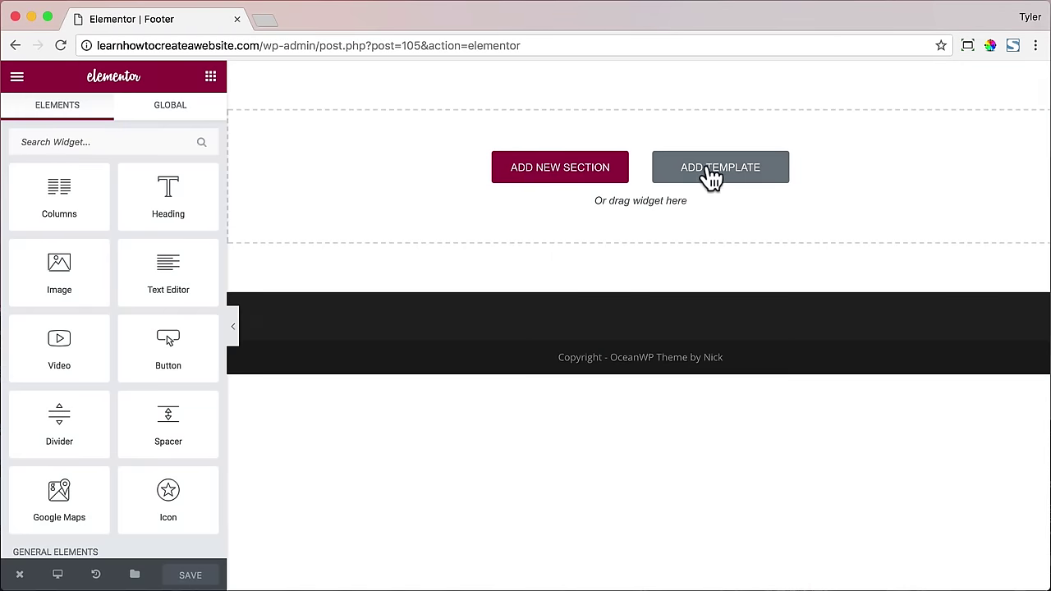
left_click(711, 176)
scroll(508, 254, "down", 5)
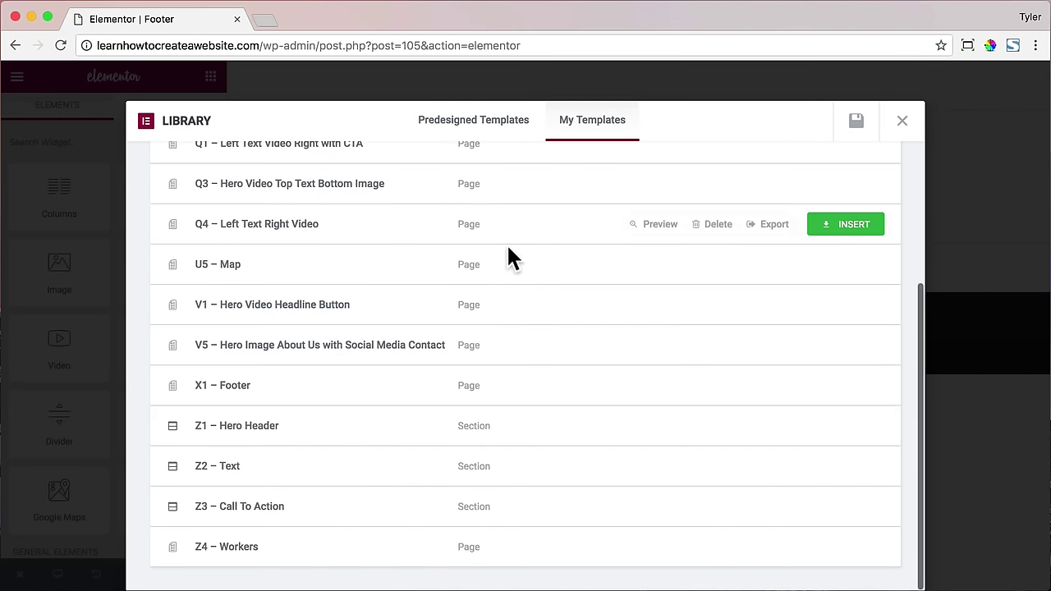
left_click(846, 385)
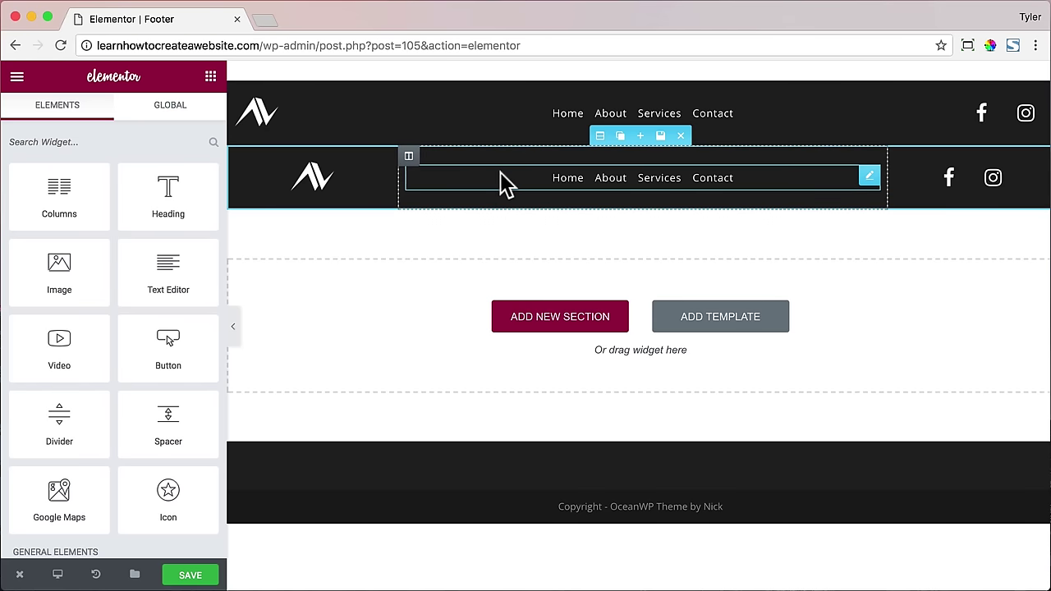
- Set the footer navigation menu to Main
left_click(614, 127)
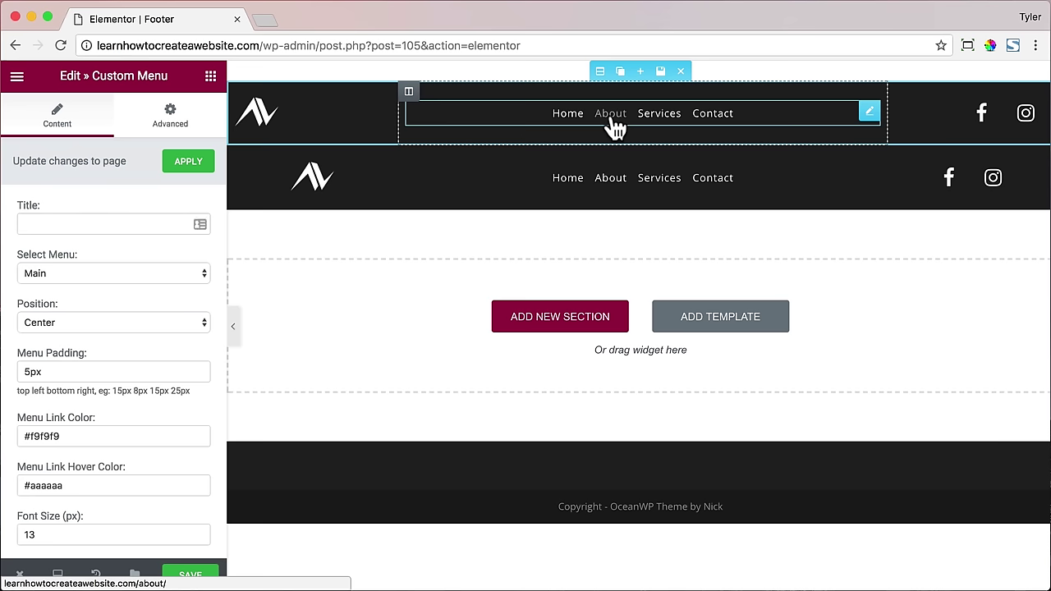
left_click(189, 279)
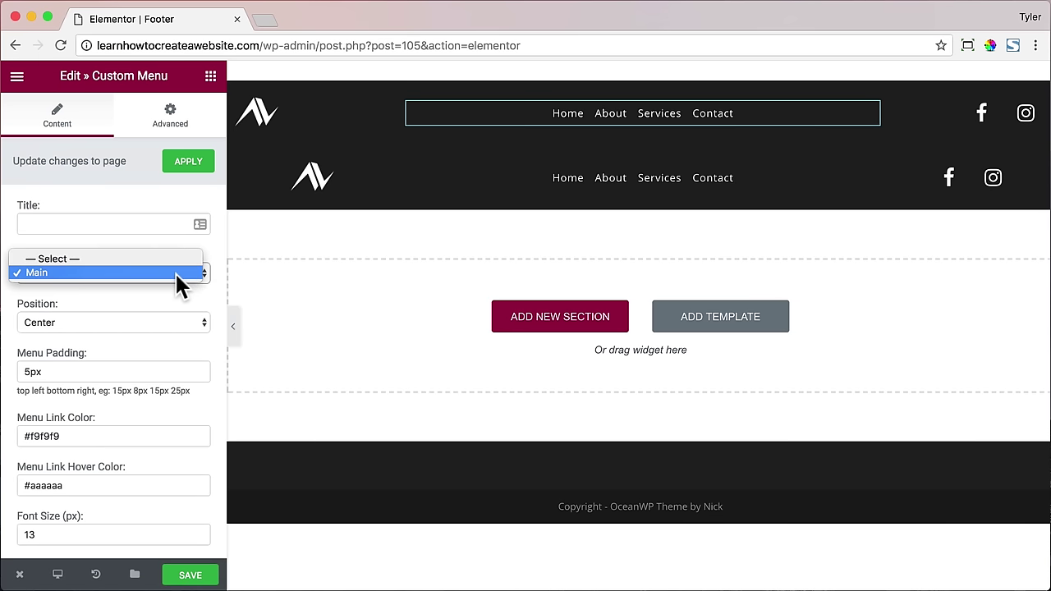
left_click(174, 272)
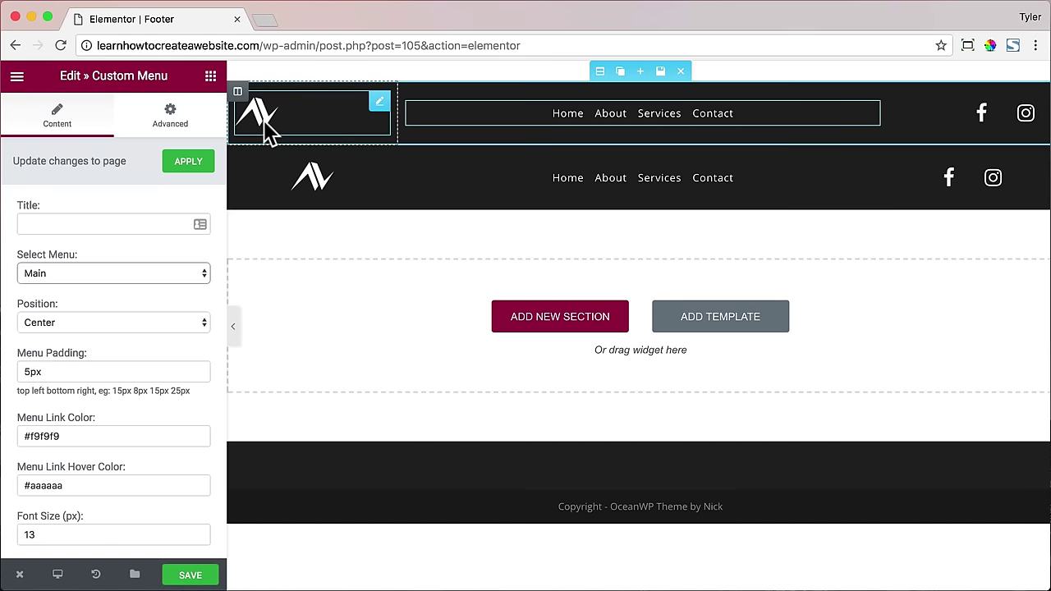
- Replace the footer's logo image with the triangle logo from the media library
left_click(308, 112)
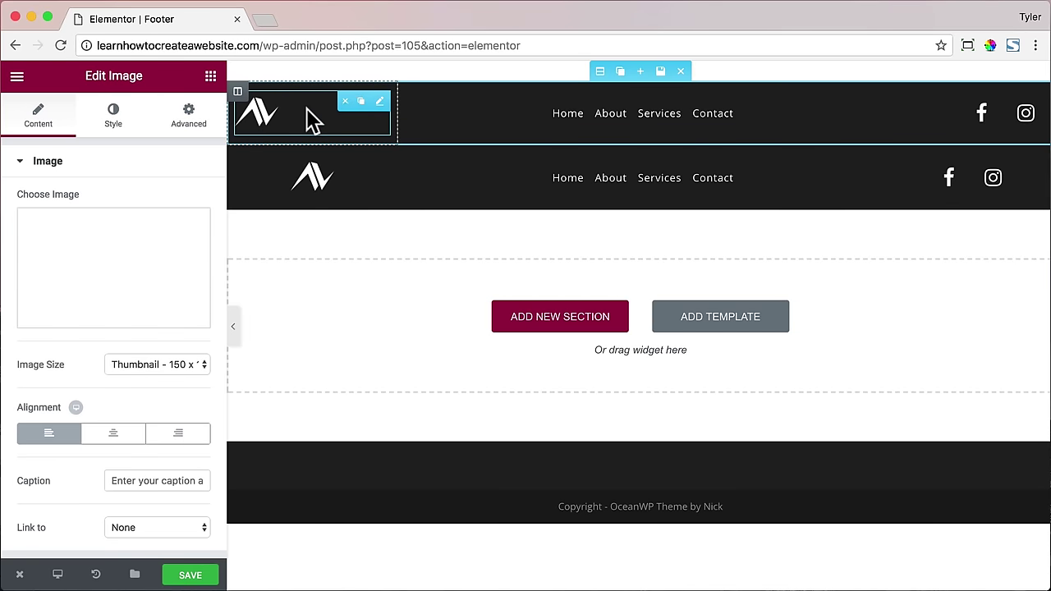
left_click(119, 312)
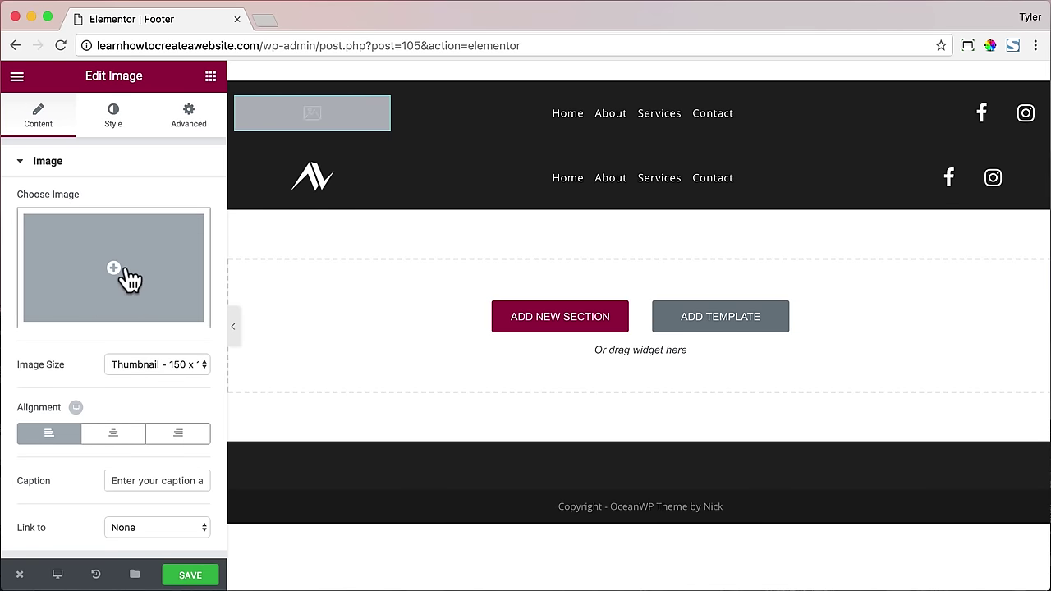
left_click(127, 278)
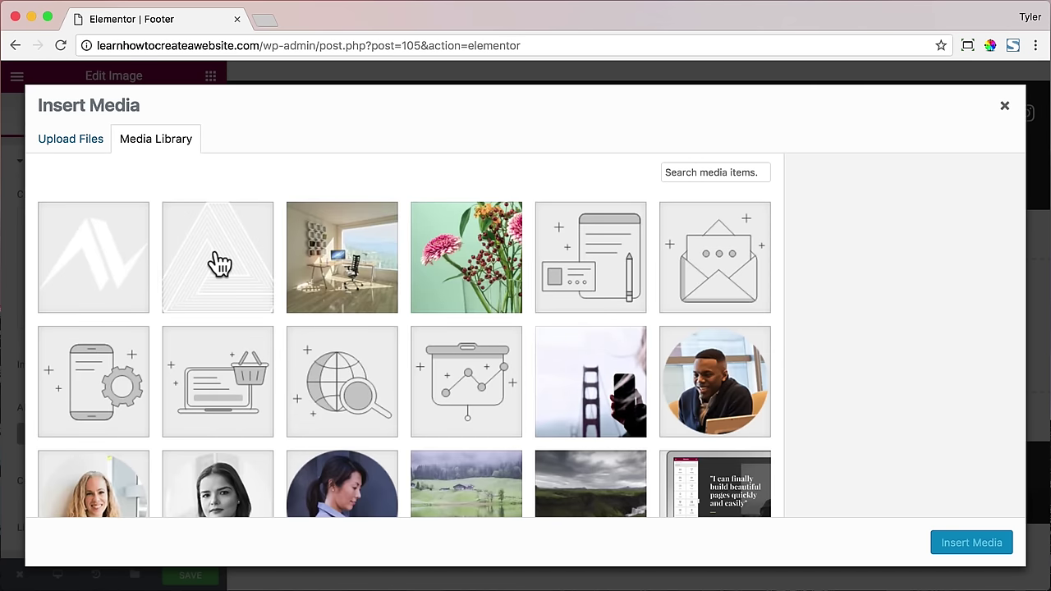
left_click(219, 263)
left_click(977, 545)
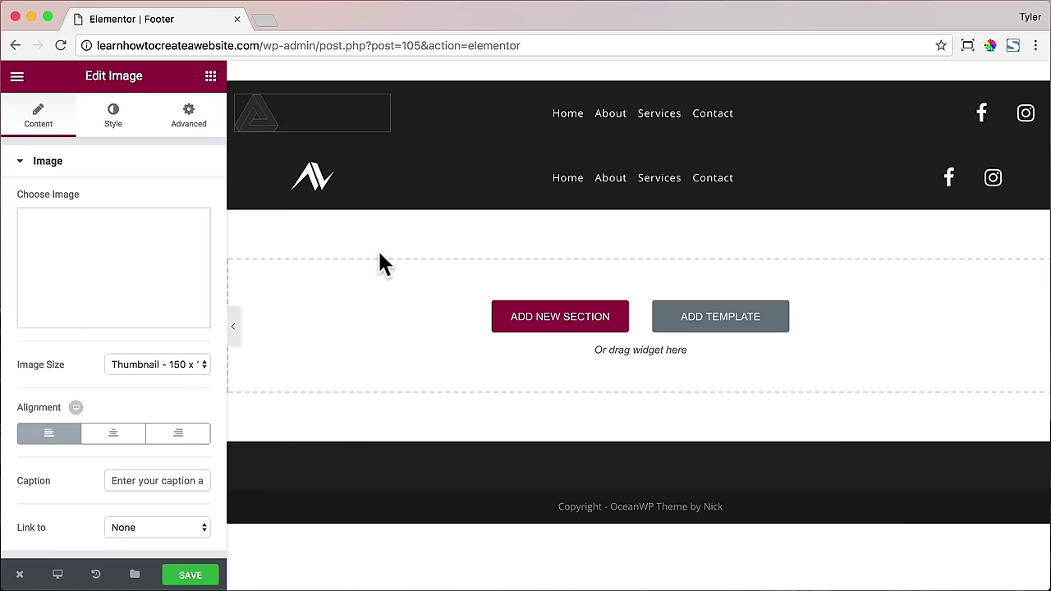
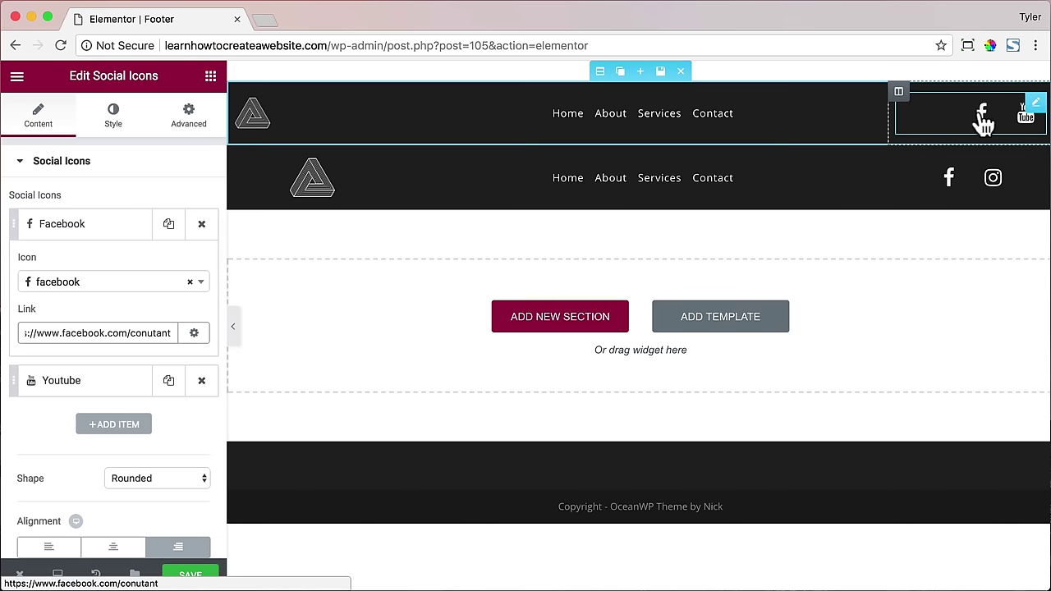
- Swap the lower row's Facebook/Instagram icons for a copy of the Facebook/YouTube social icons
left_click(1015, 103)
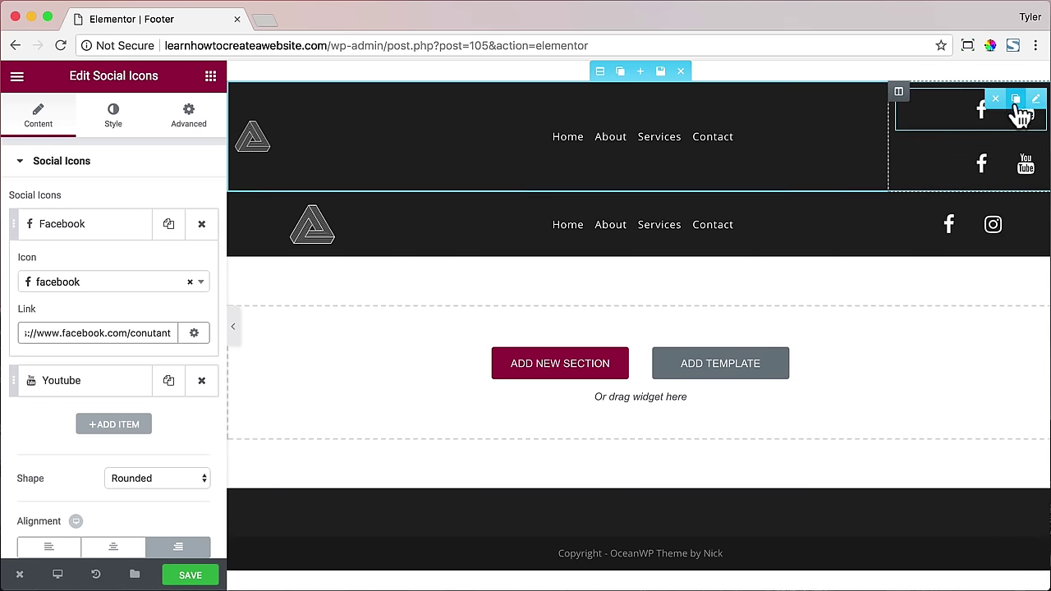
left_click_drag(985, 172, 966, 196)
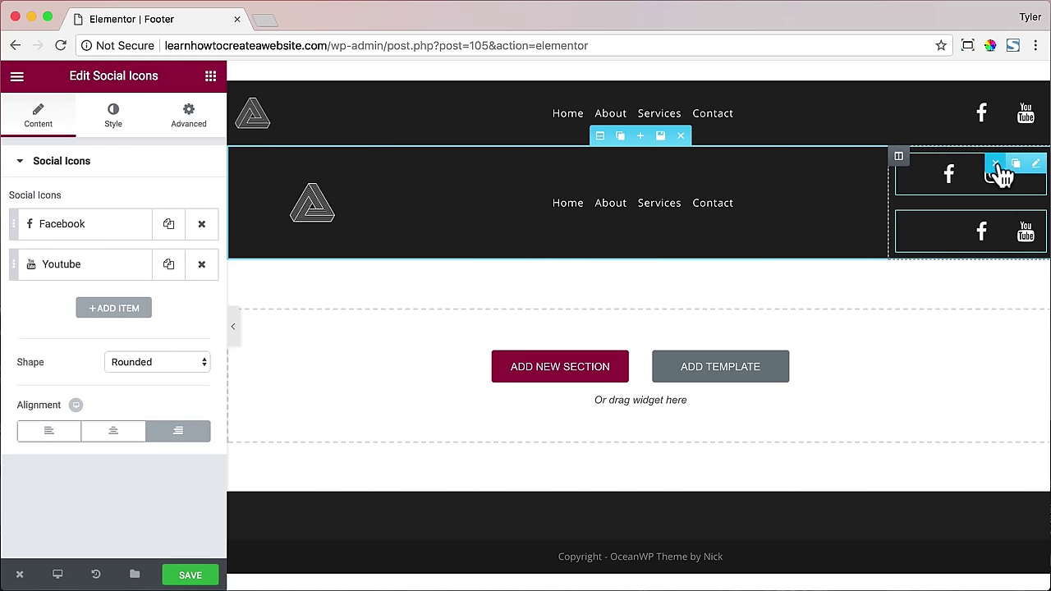
left_click(996, 163)
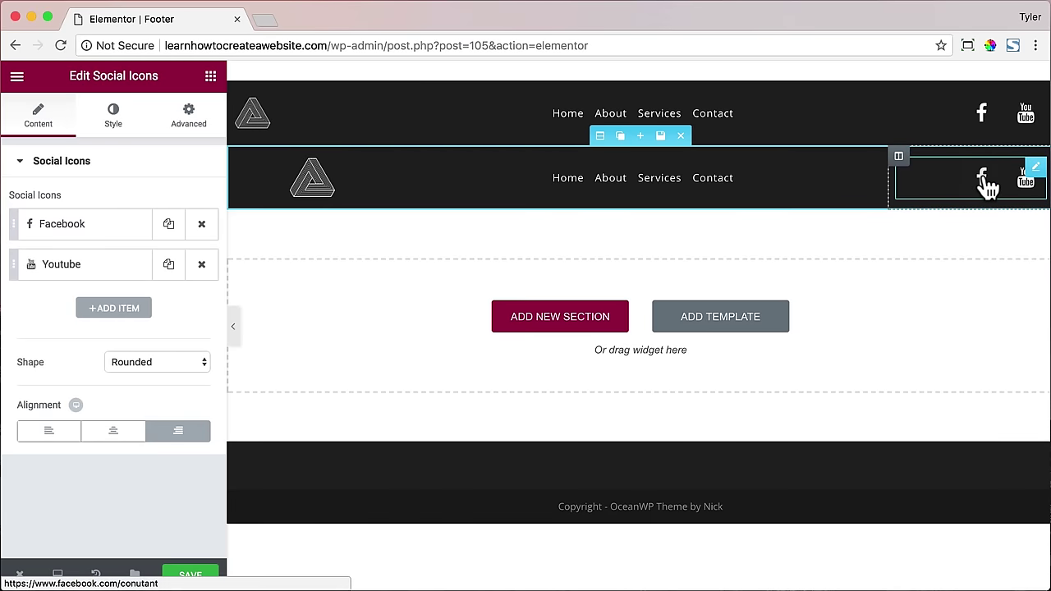
- Centre the social icons, save the footer template, and view it as a page
left_click(115, 433)
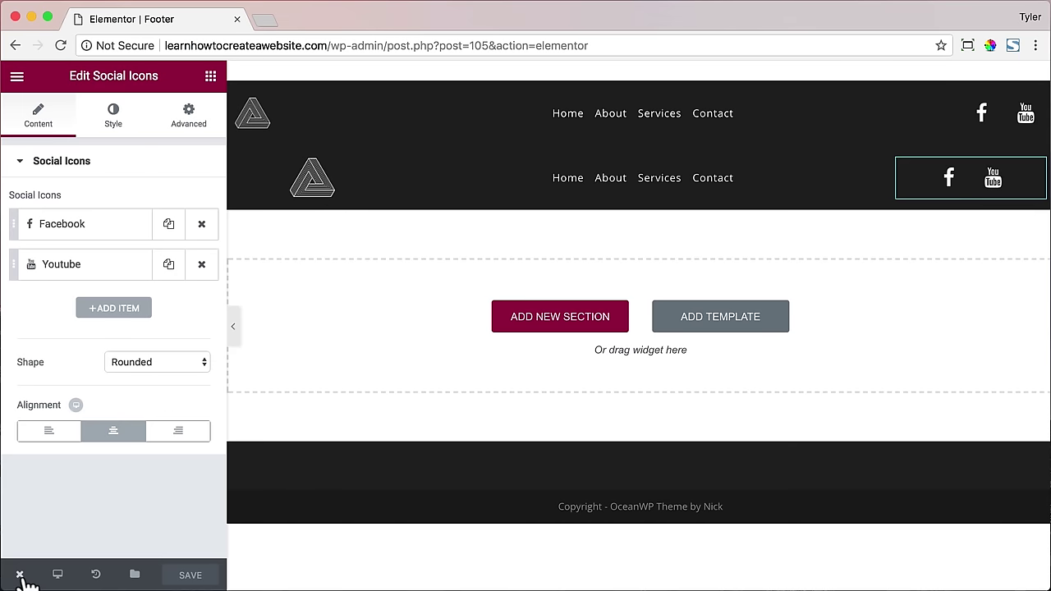
mouse_move(21, 576)
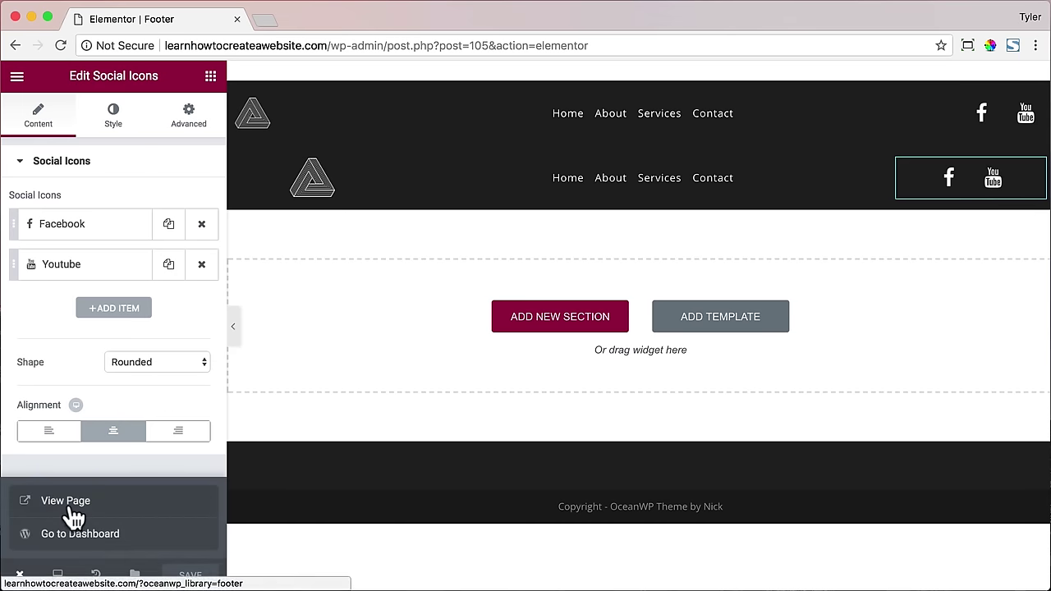
left_click(70, 506)
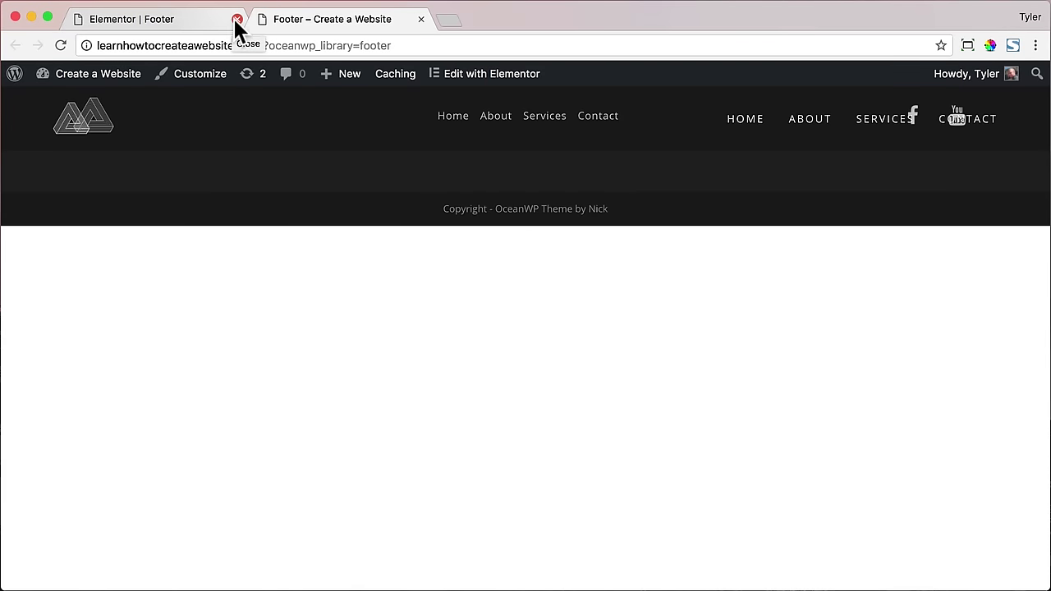
- Close the Elementor tab, scroll the home page down to its default footer, and open the Customizer
left_click(236, 19)
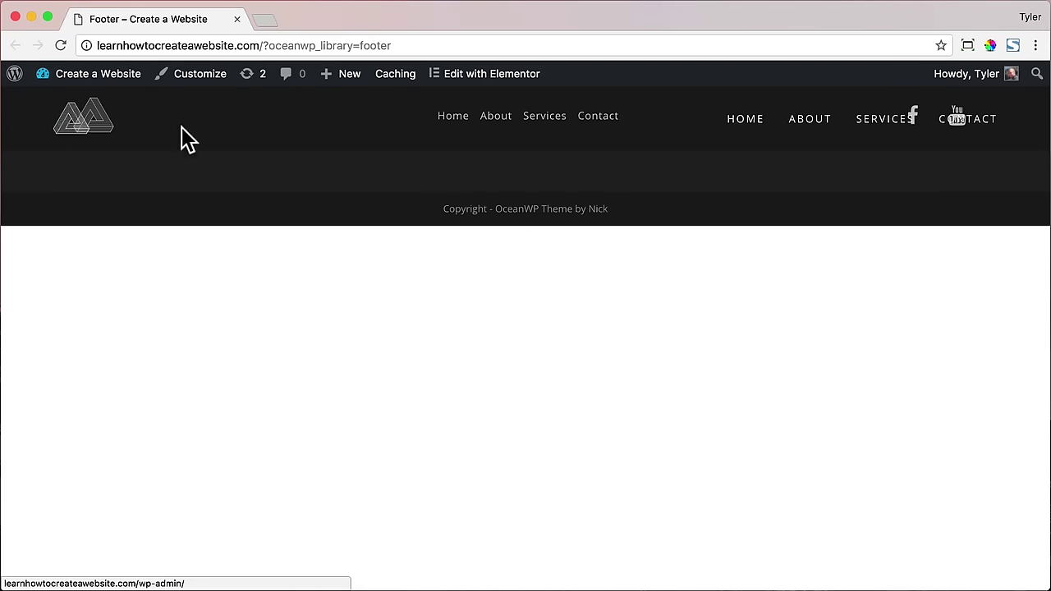
left_click(86, 117)
scroll(162, 168, "down", 15)
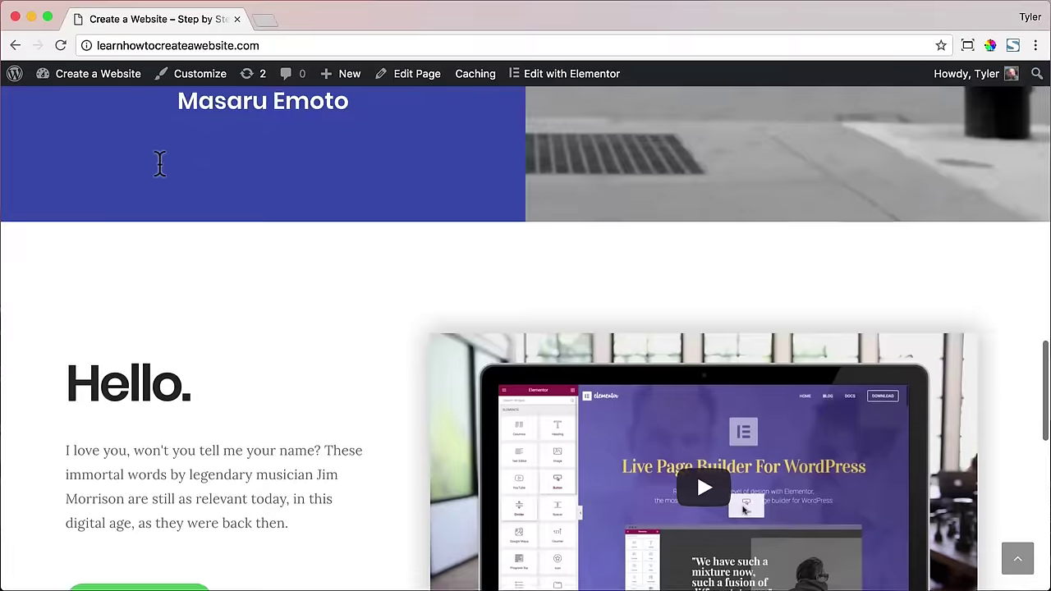
scroll(160, 164, "down", 10)
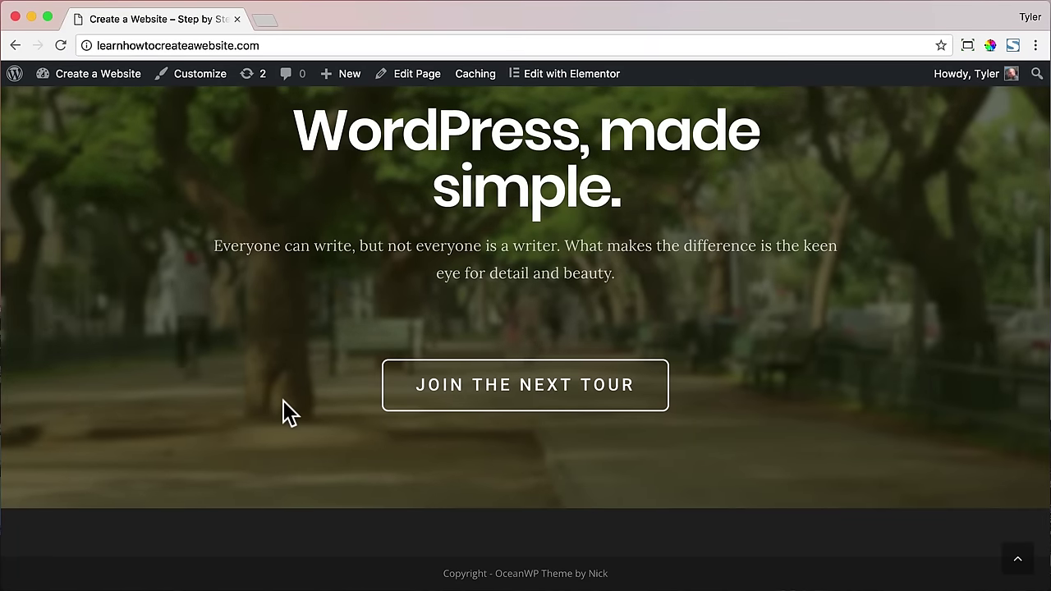
left_click(195, 74)
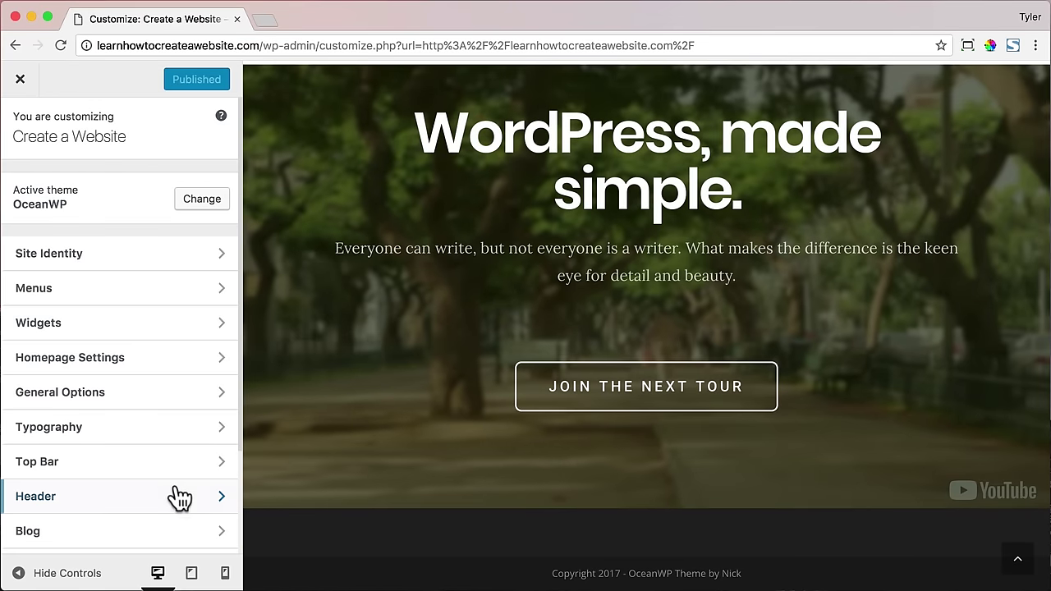
- Turn off the Footer Bottom copyright bar
scroll(209, 450, "down", 3)
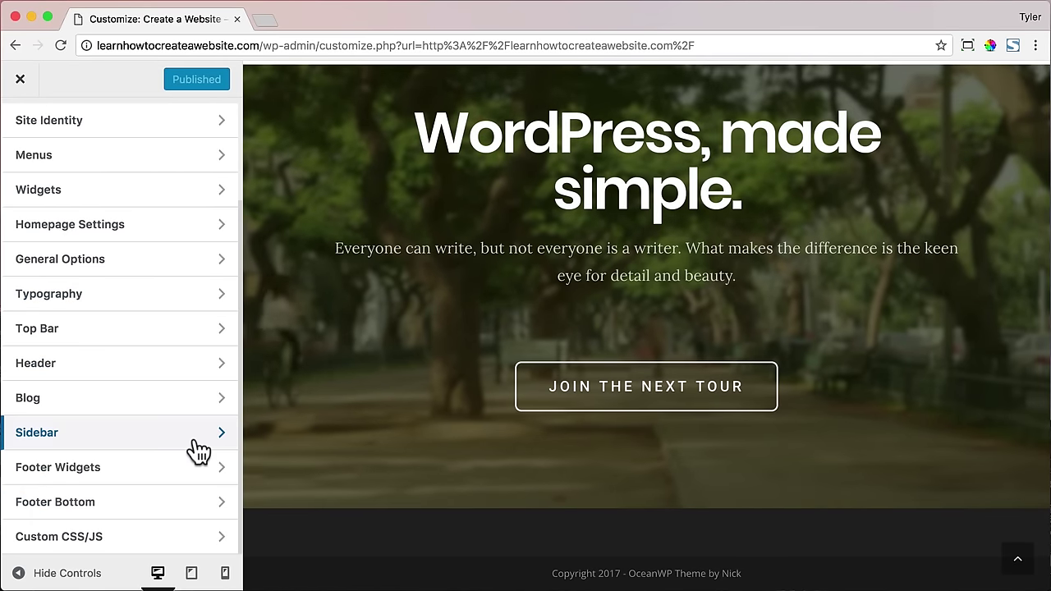
left_click(132, 514)
left_click(27, 185)
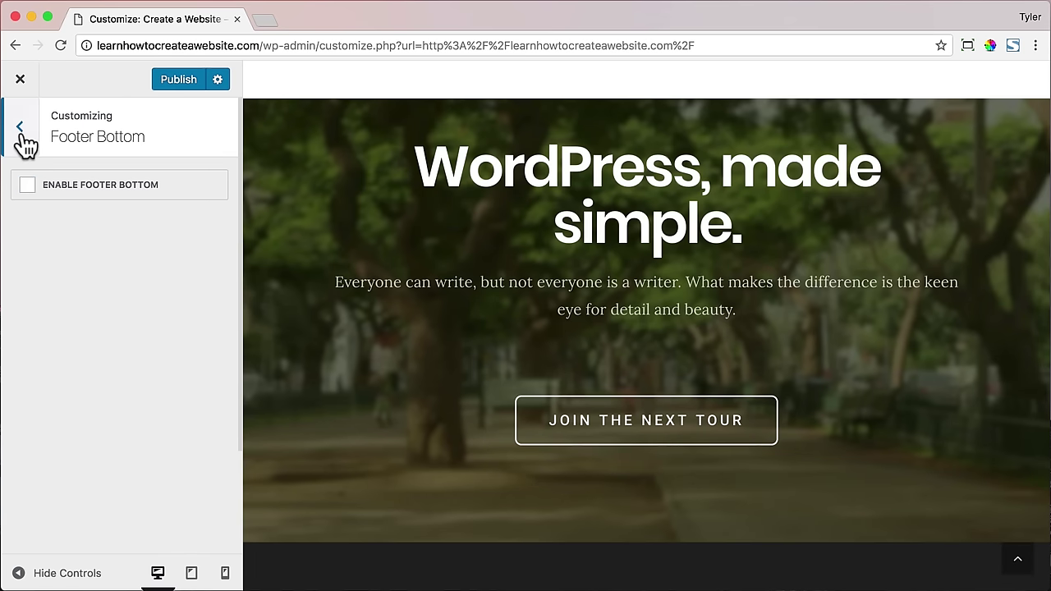
left_click(21, 129)
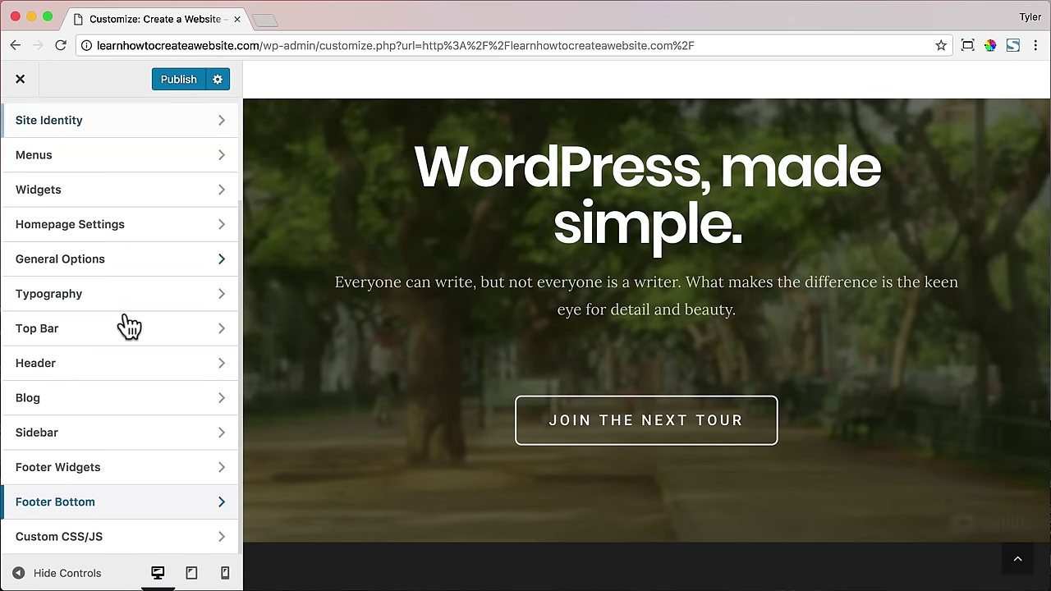
- Set the Footer Widgets to use the 'Footer' template
left_click(141, 488)
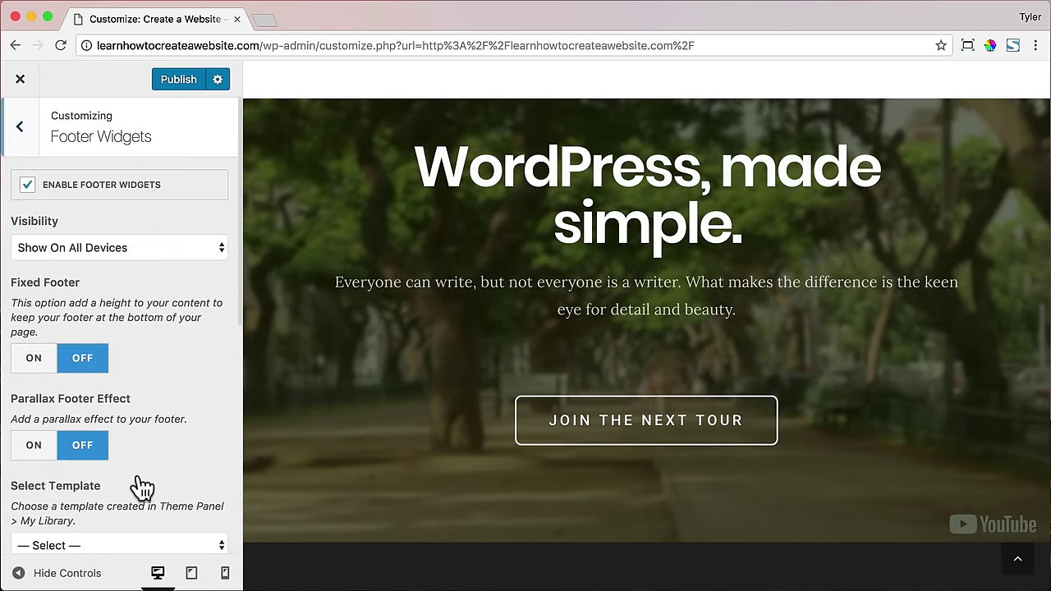
scroll(156, 373, "down", 5)
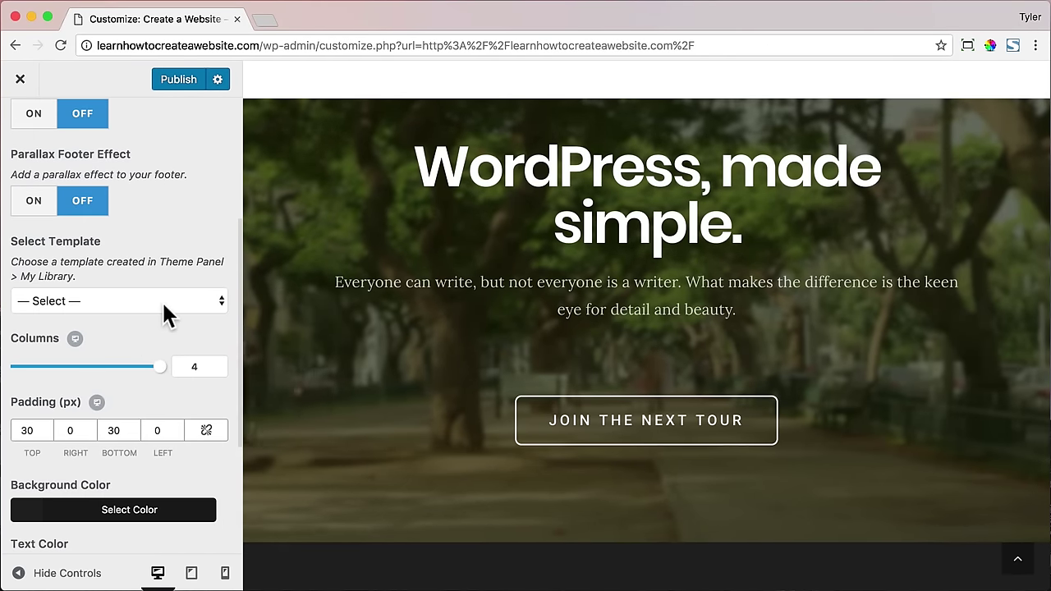
left_click(159, 305)
left_click(110, 318)
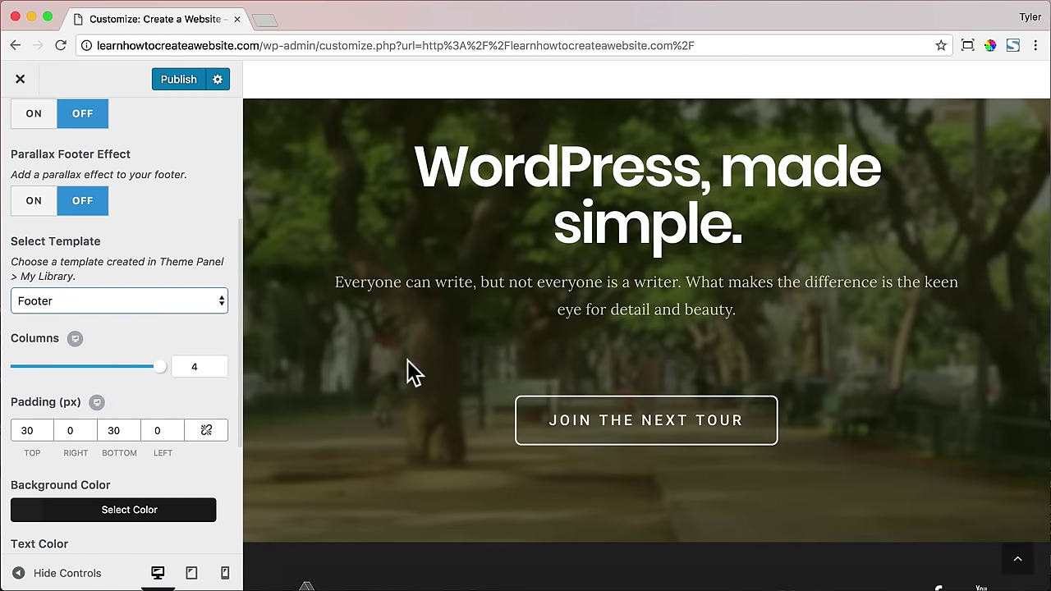
- Give the footer widgets a light grey #b7b7b7 background colour
scroll(407, 361, "down", 2)
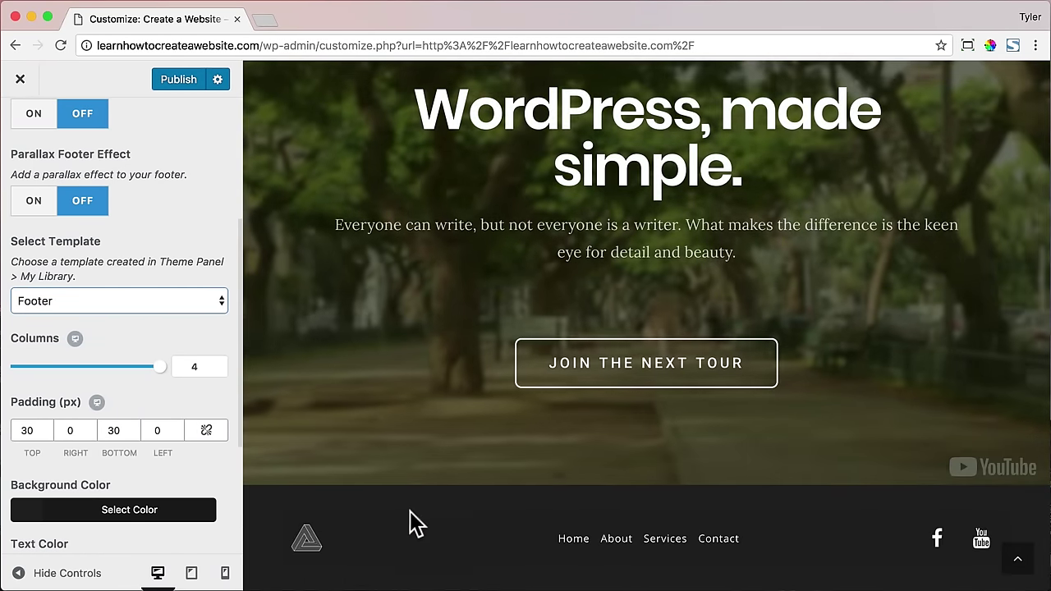
left_click(122, 515)
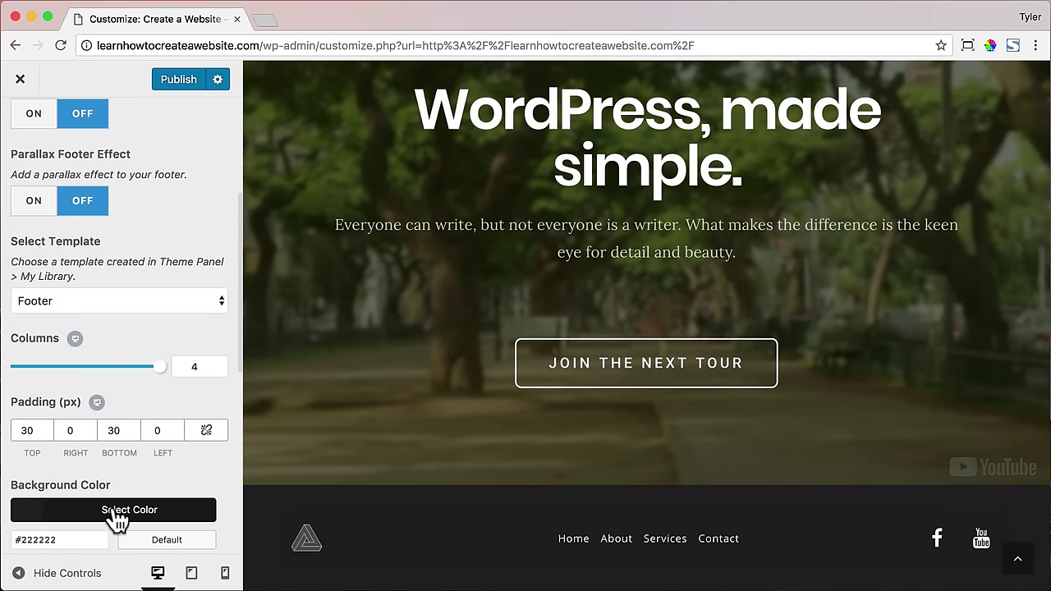
scroll(115, 492, "down", 2)
left_click(128, 512)
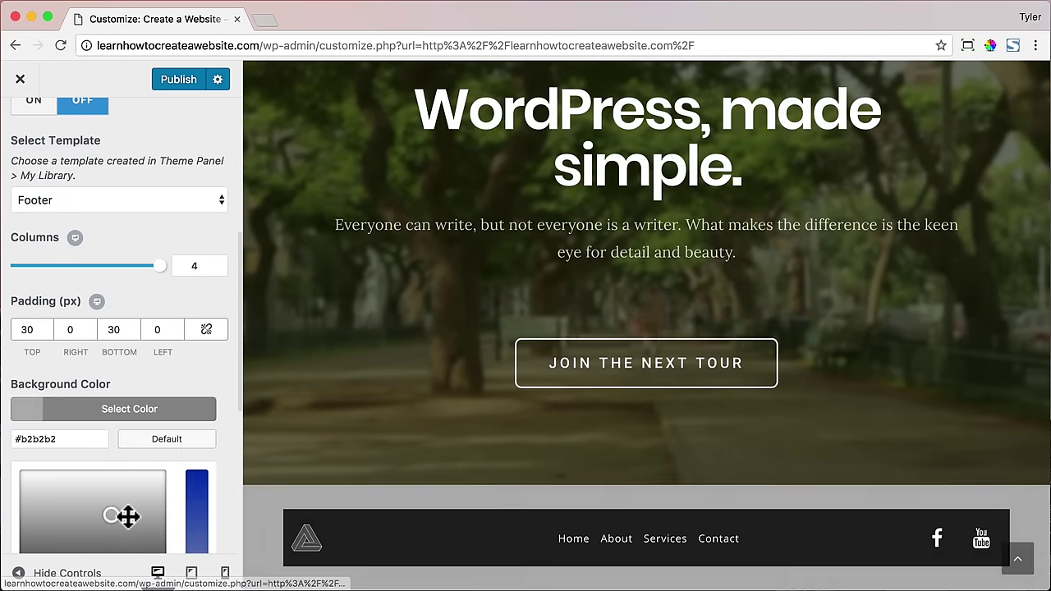
left_click_drag(117, 513, 116, 511)
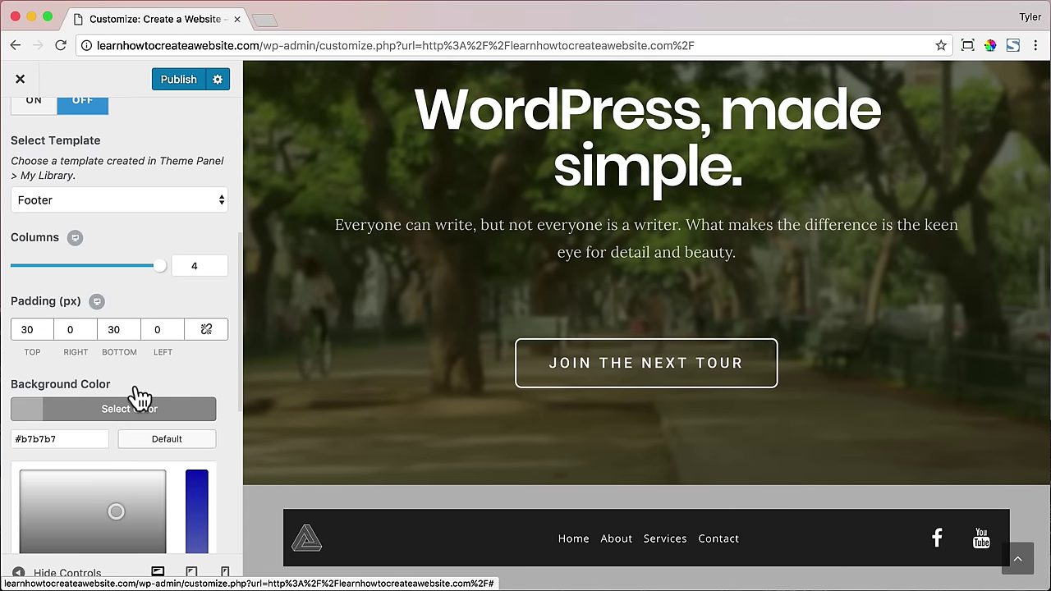
- Set the footer widgets' top, right, bottom and left padding to 0
double_click(24, 329)
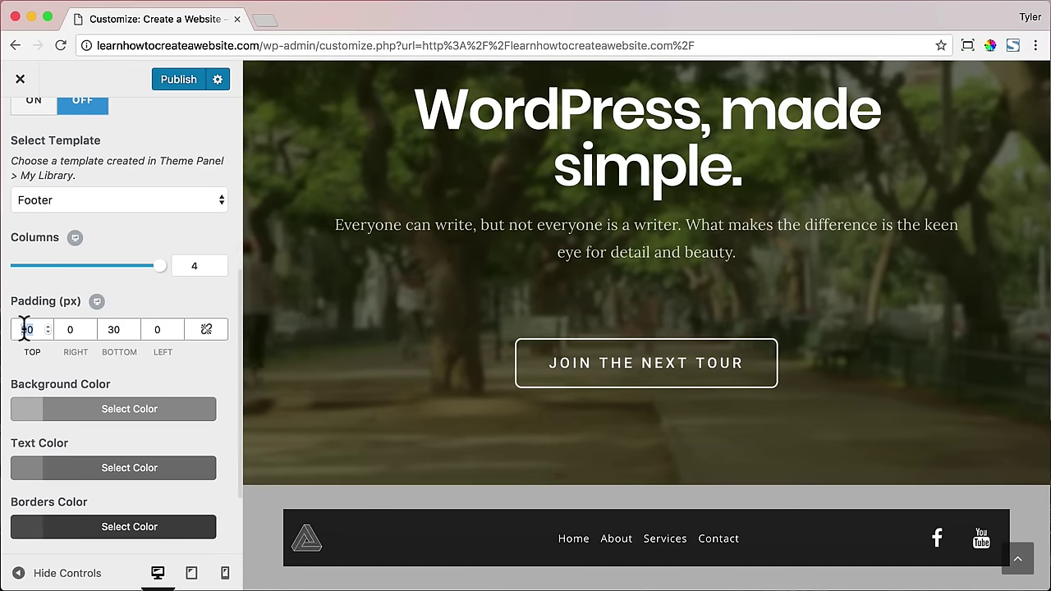
type("00")
key("Tab")
type("00")
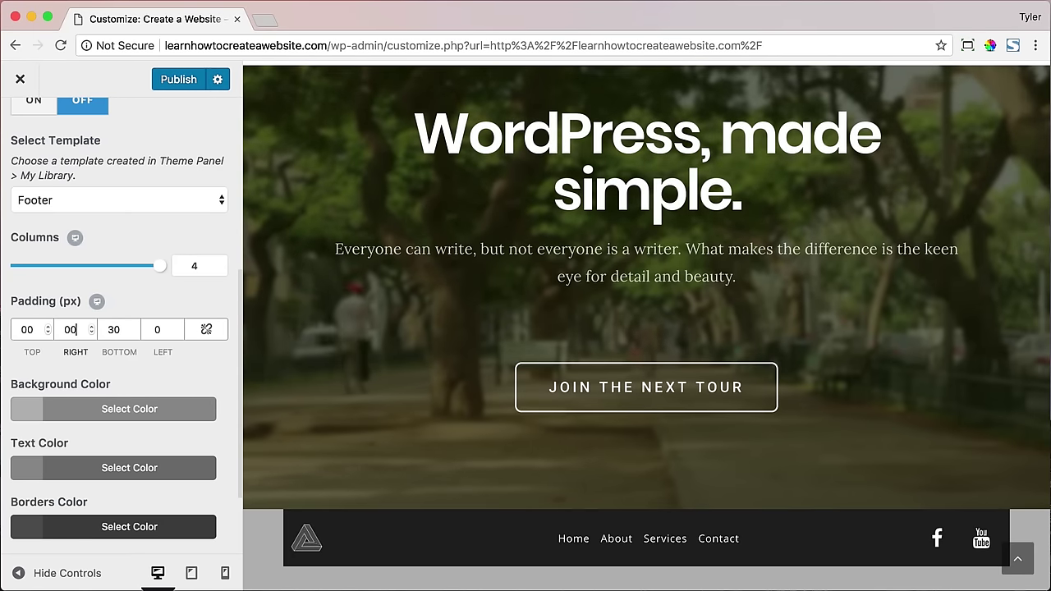
key("Tab")
type("00")
key("Tab")
type("0")
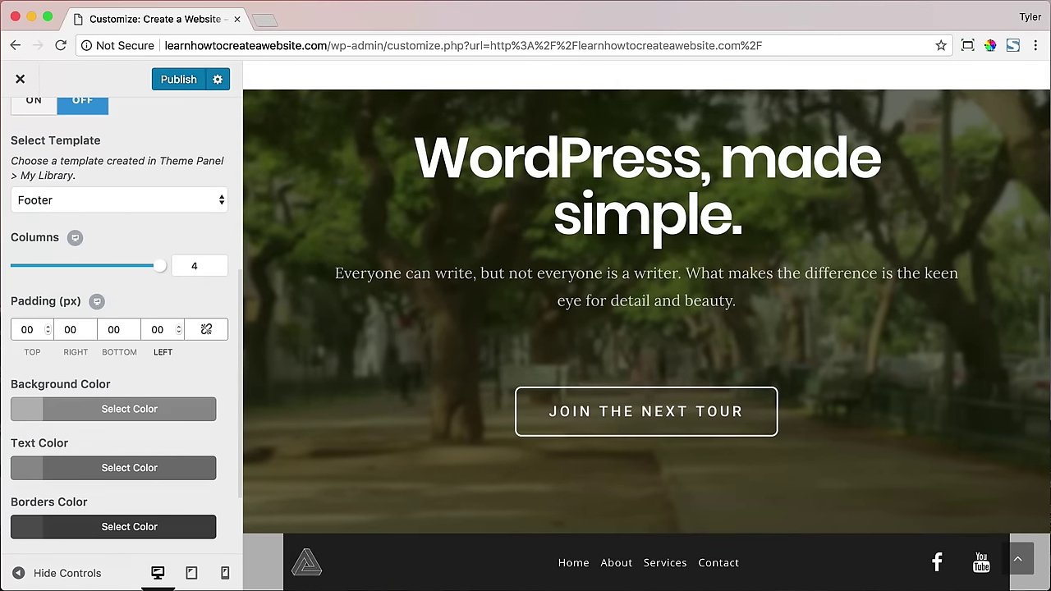
- Publish the footer changes and close the Customizer
scroll(103, 349, "down", 3)
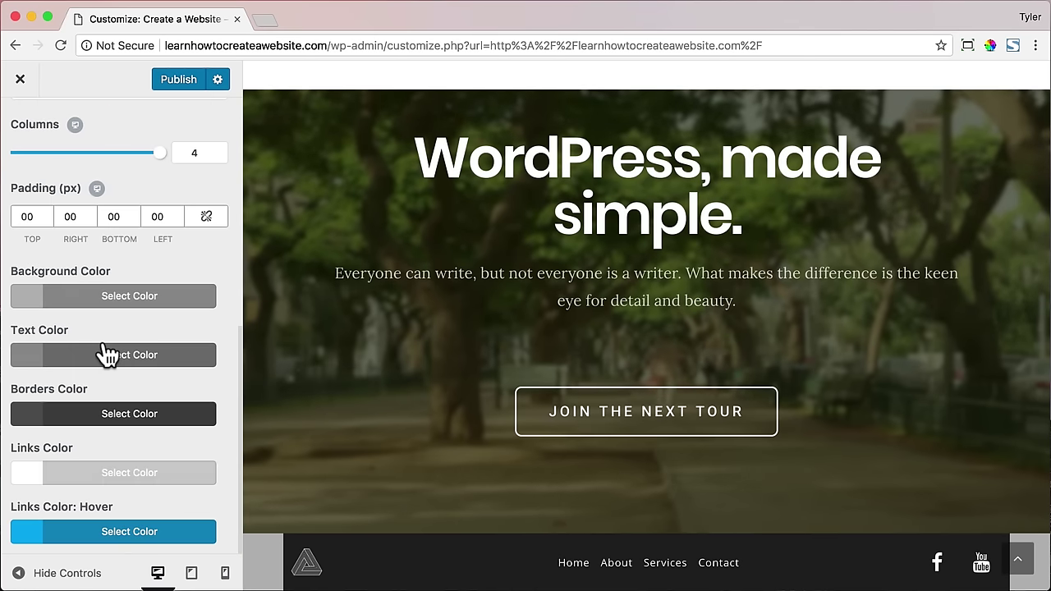
scroll(119, 349, "up", 4)
scroll(122, 351, "up", 1)
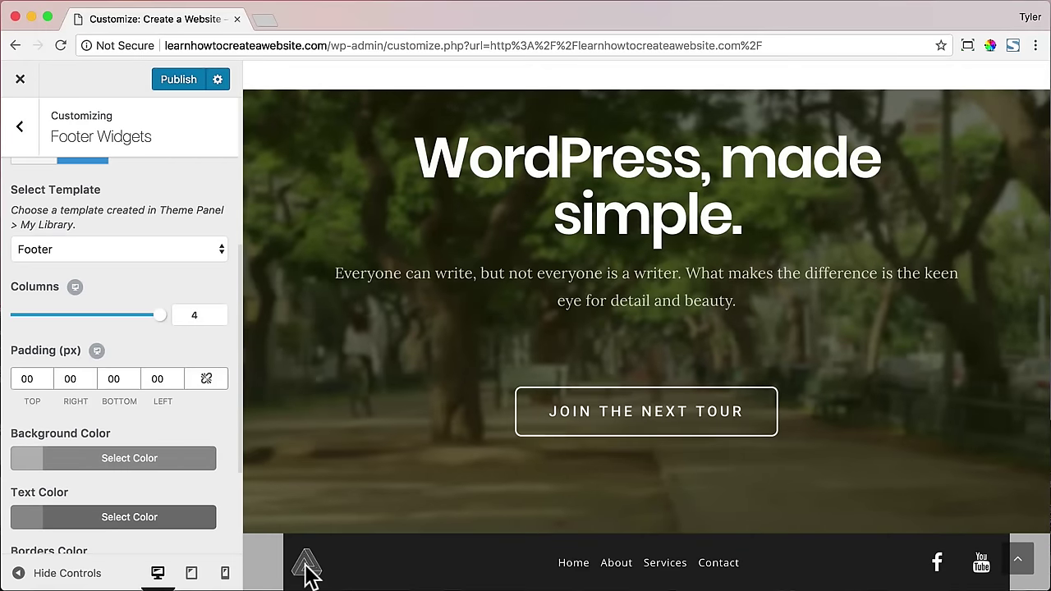
scroll(180, 337, "up", 5)
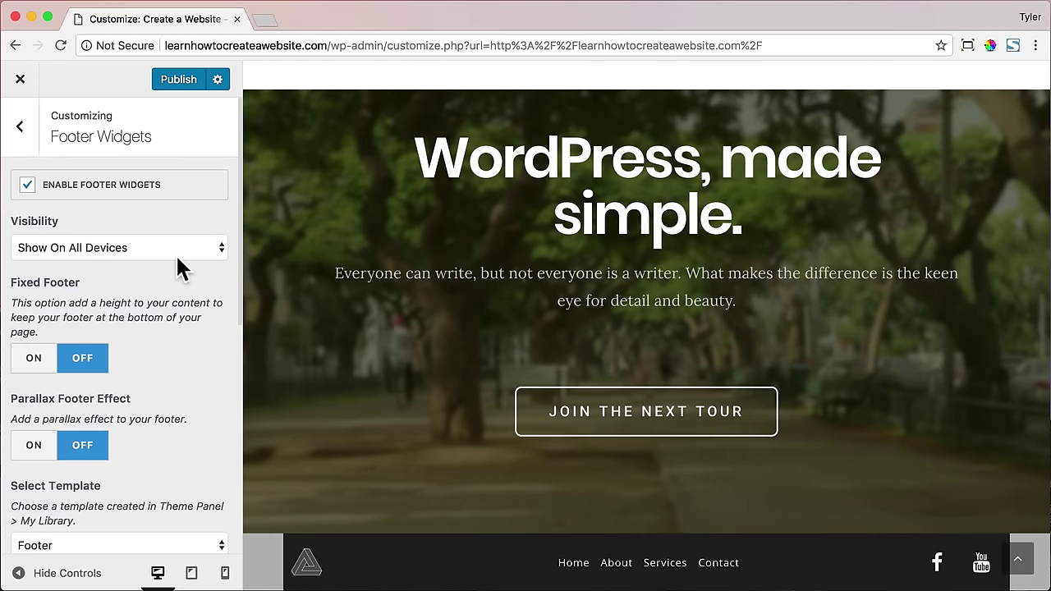
left_click(178, 79)
left_click(19, 81)
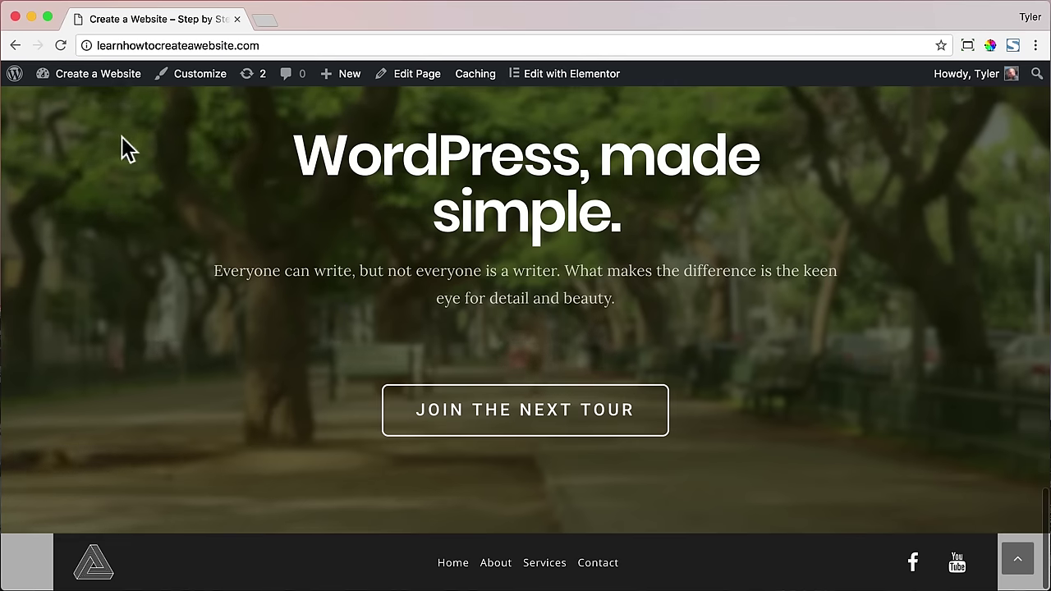
- Open the Footer template in Elementor from the admin dashboard and bring up its top section's layout settings
mouse_move(103, 86)
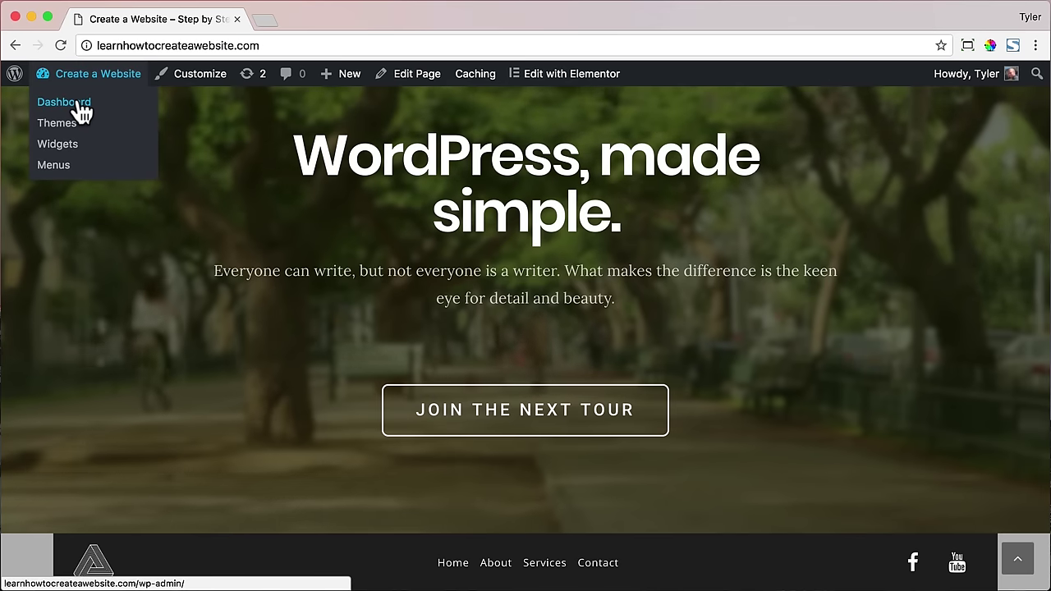
left_click(77, 105)
scroll(87, 492, "down", 3)
mouse_move(90, 519)
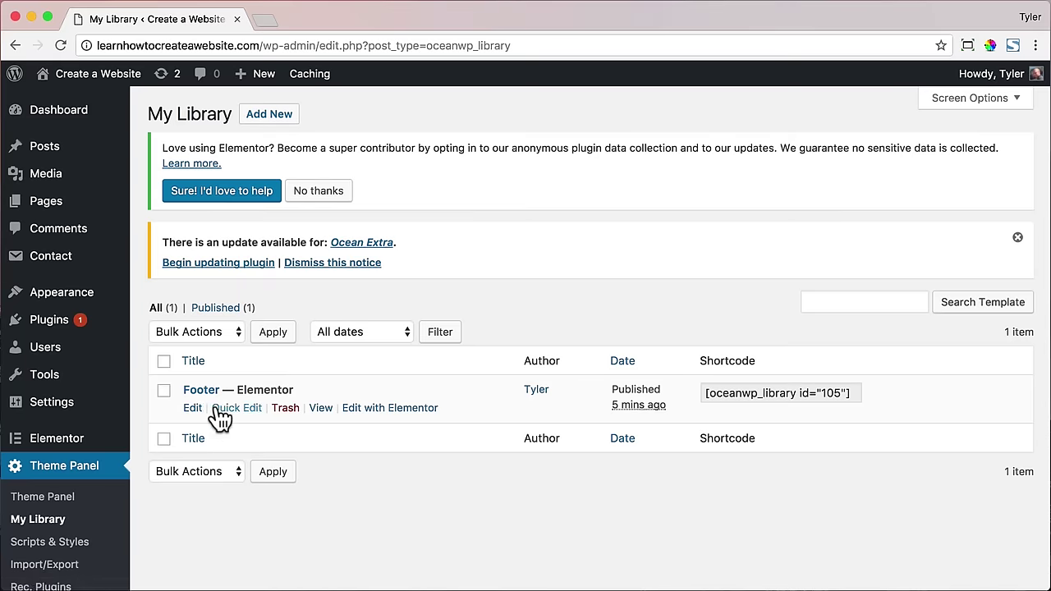
left_click(201, 390)
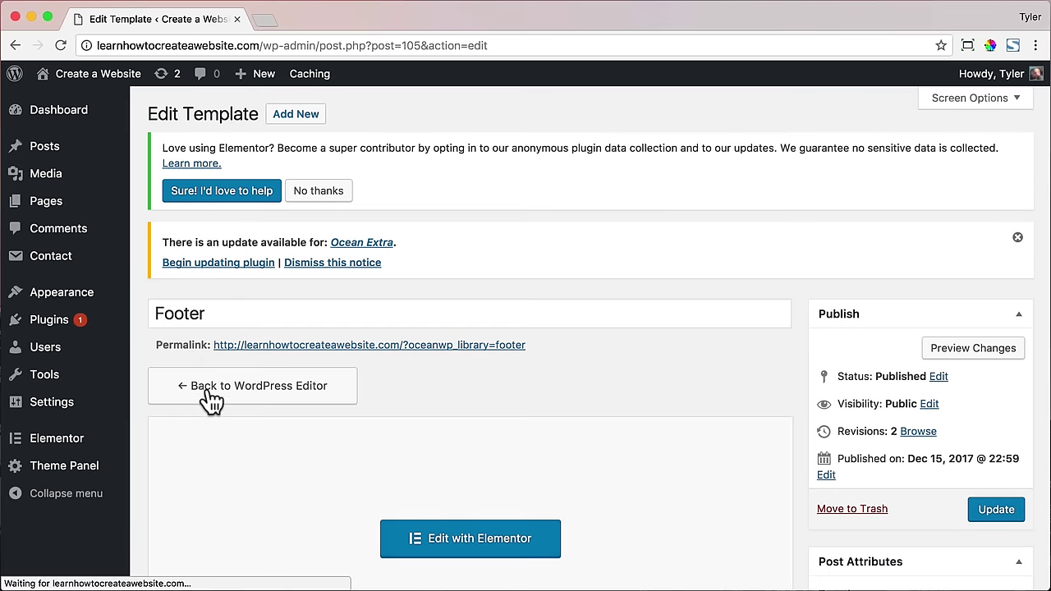
left_click(472, 538)
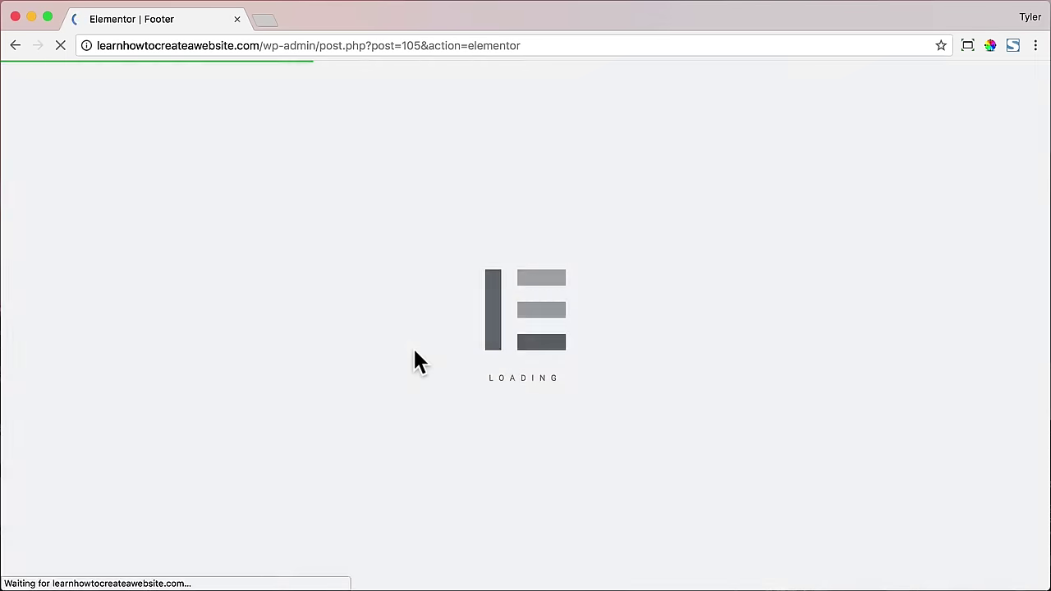
left_click(596, 74)
left_click(154, 274)
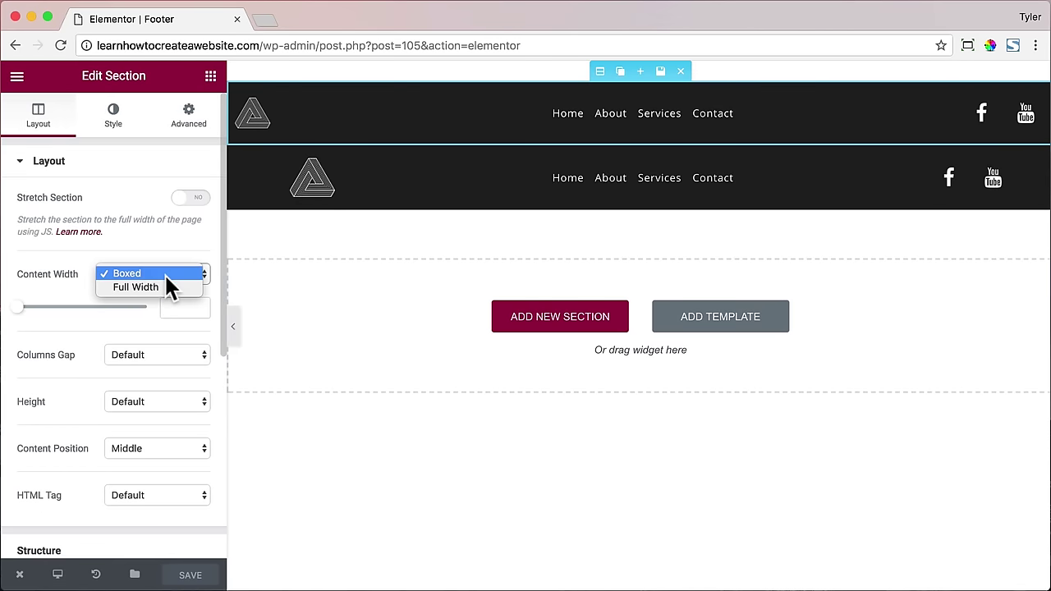
- Keep content width Boxed and turn on Stretch Section for both the top and lower footer sections
left_click(165, 274)
left_click(188, 198)
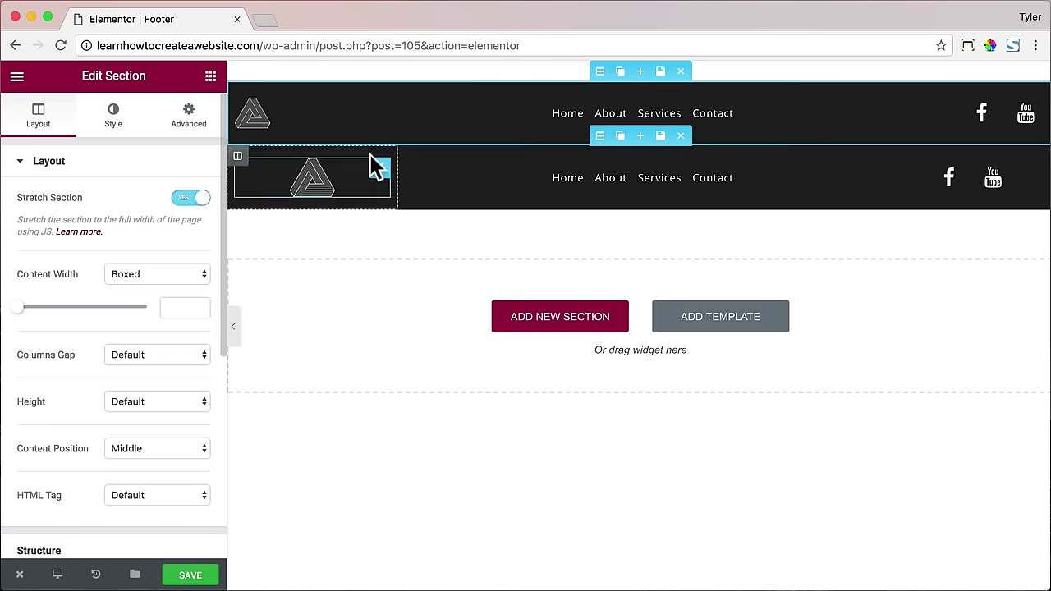
left_click(599, 141)
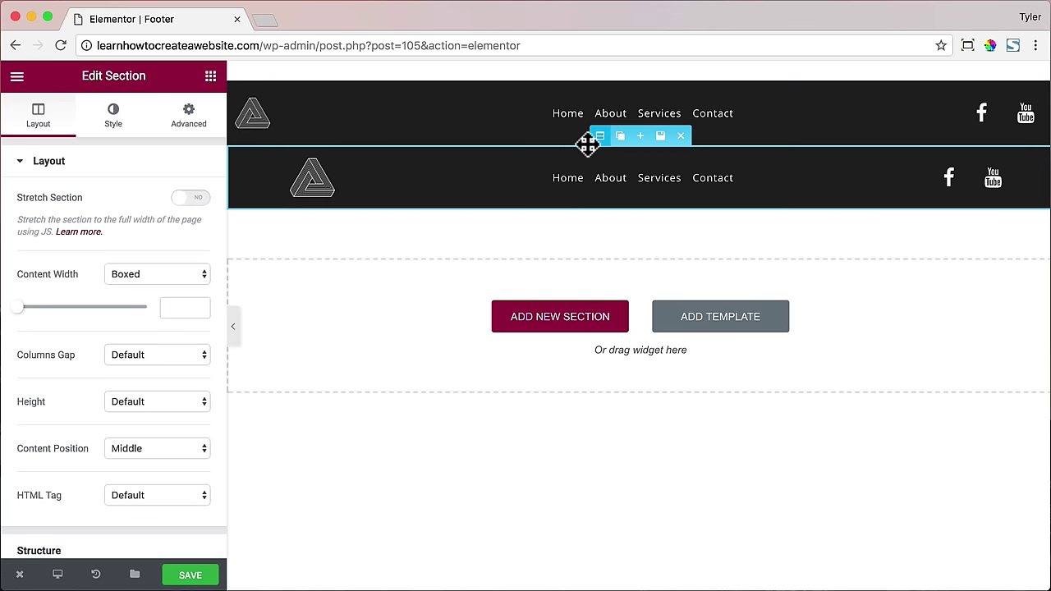
left_click(188, 199)
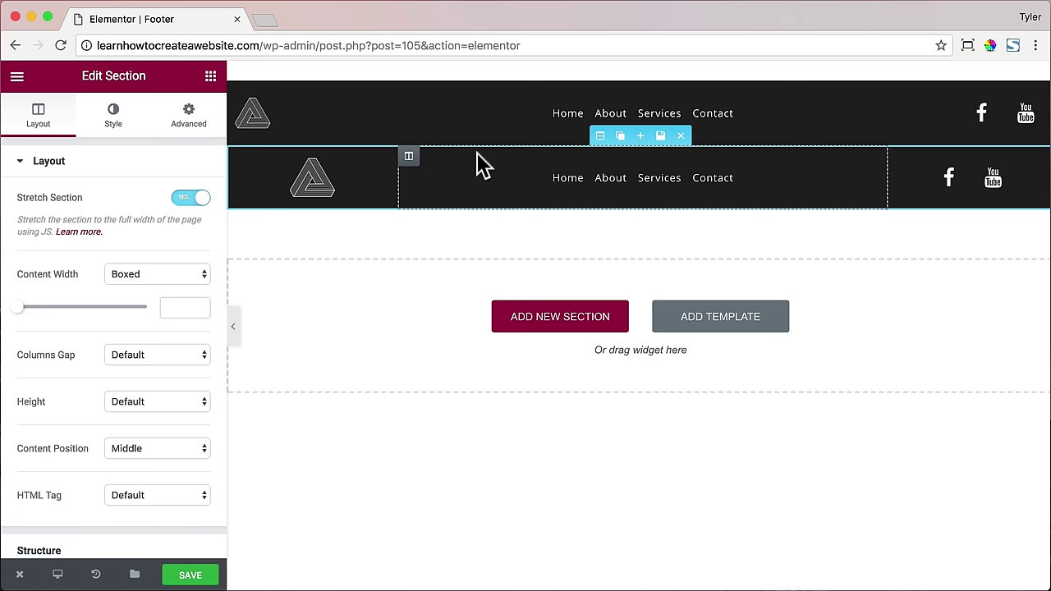
- Link the top row's logo to a custom URL, the site's learnhowtocreateawebsite.com address
left_click(256, 119)
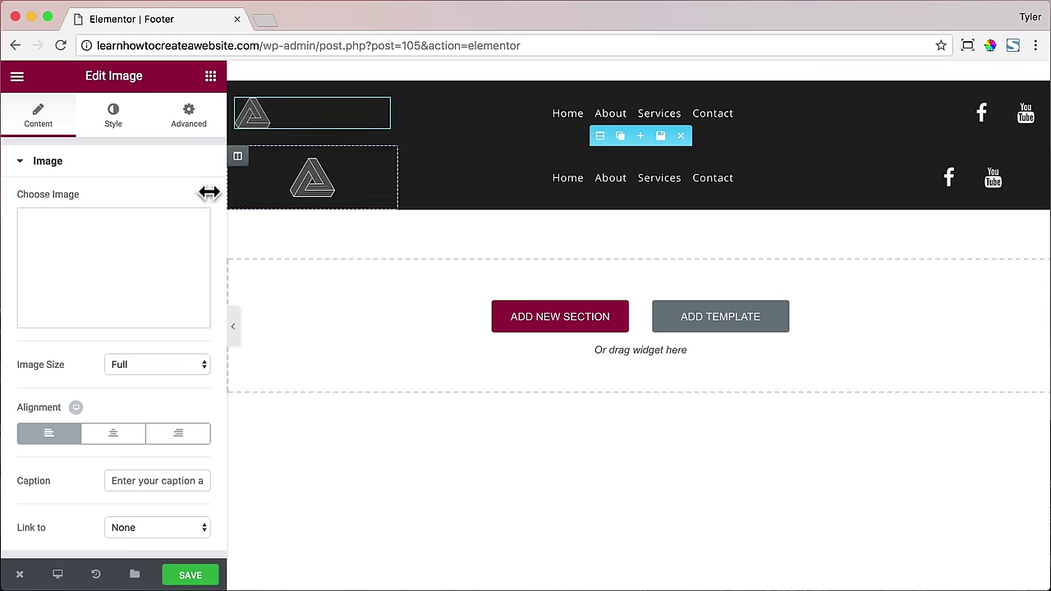
mouse_move(141, 292)
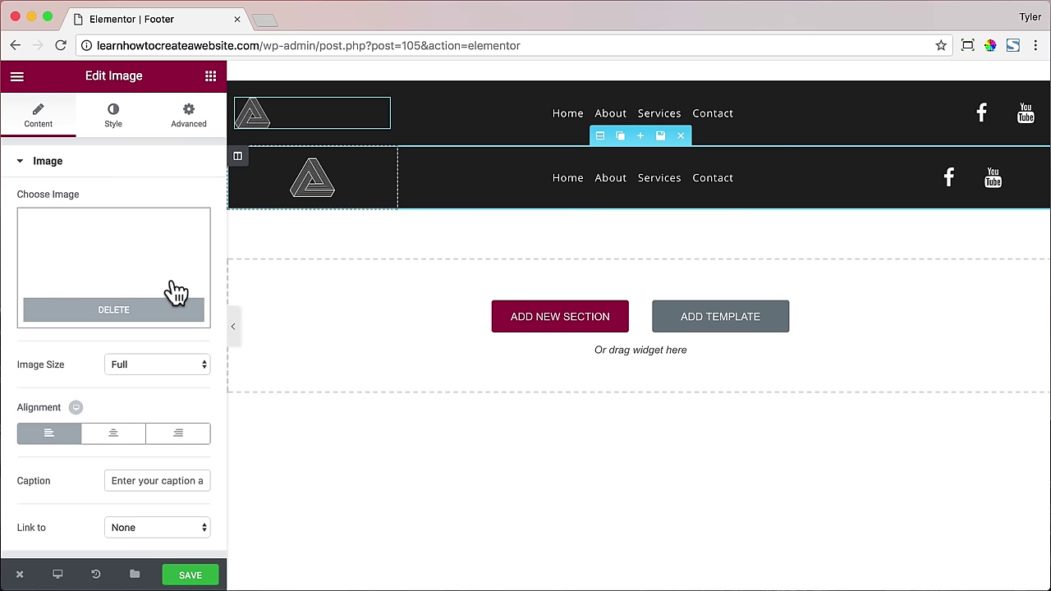
left_click(162, 527)
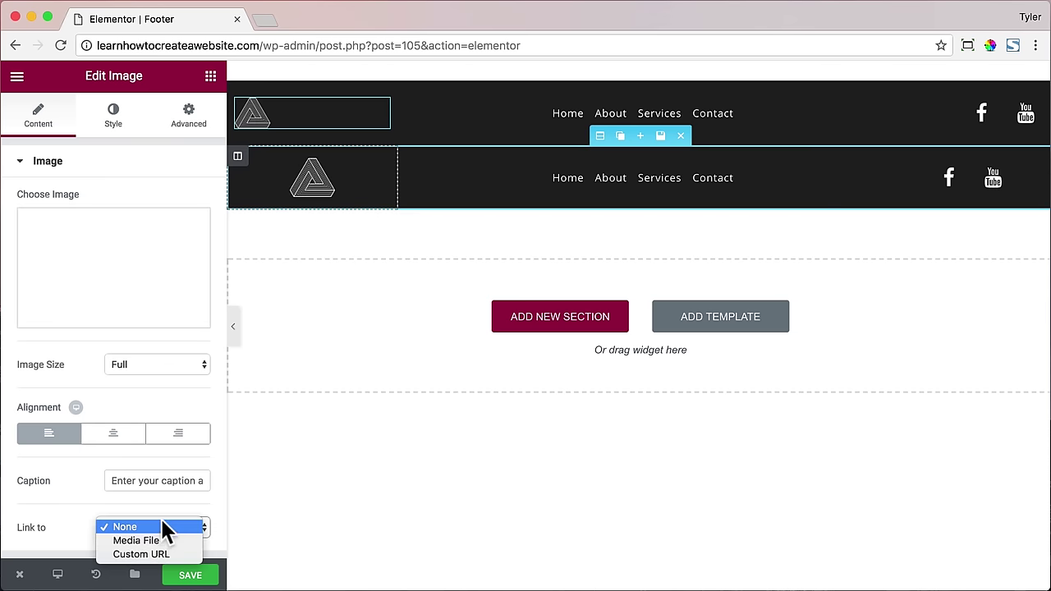
left_click(162, 553)
scroll(176, 509, "down", 1)
type("http://ww")
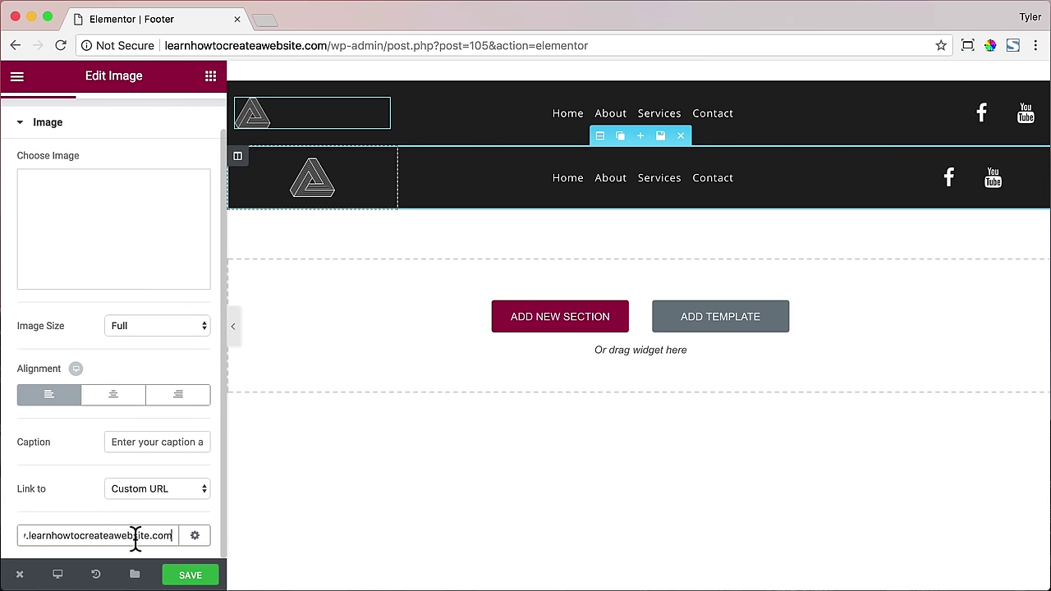
- Give the second row's logo the same custom URL link and save the footer
left_click(317, 185)
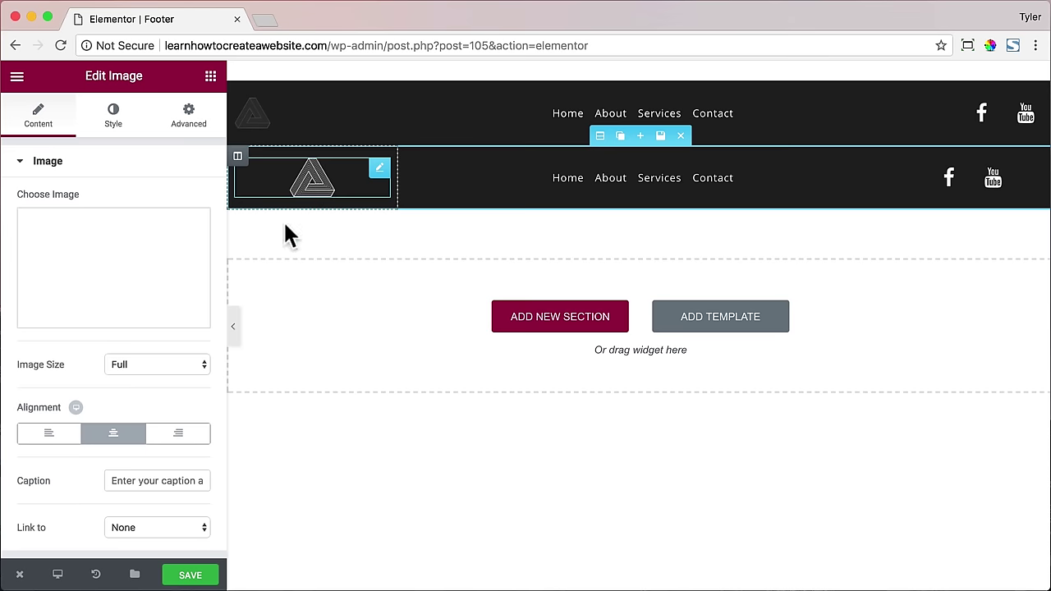
left_click(170, 555)
scroll(126, 534, "down", 1)
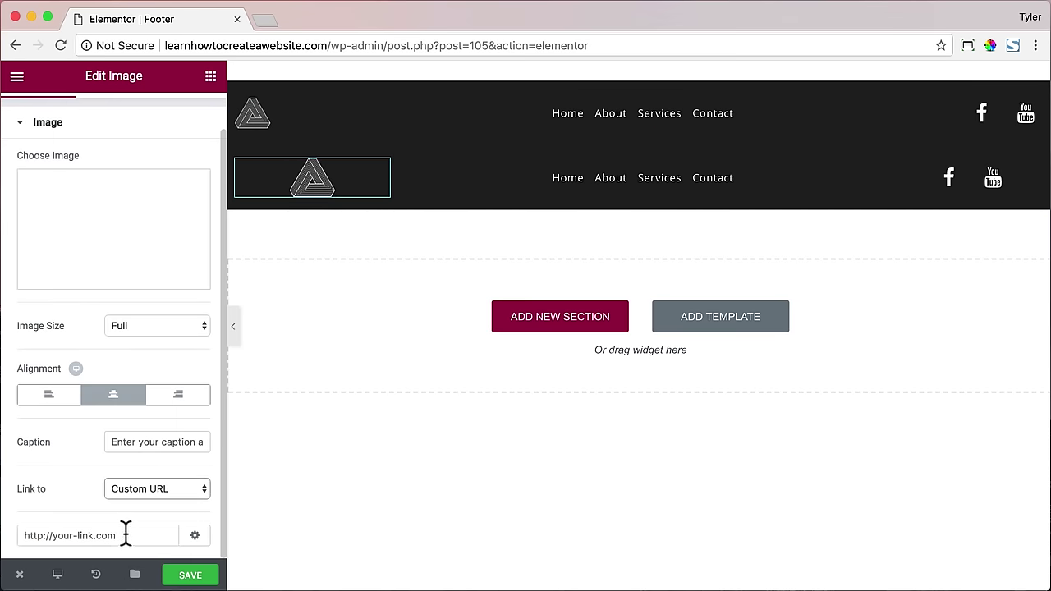
left_click(192, 576)
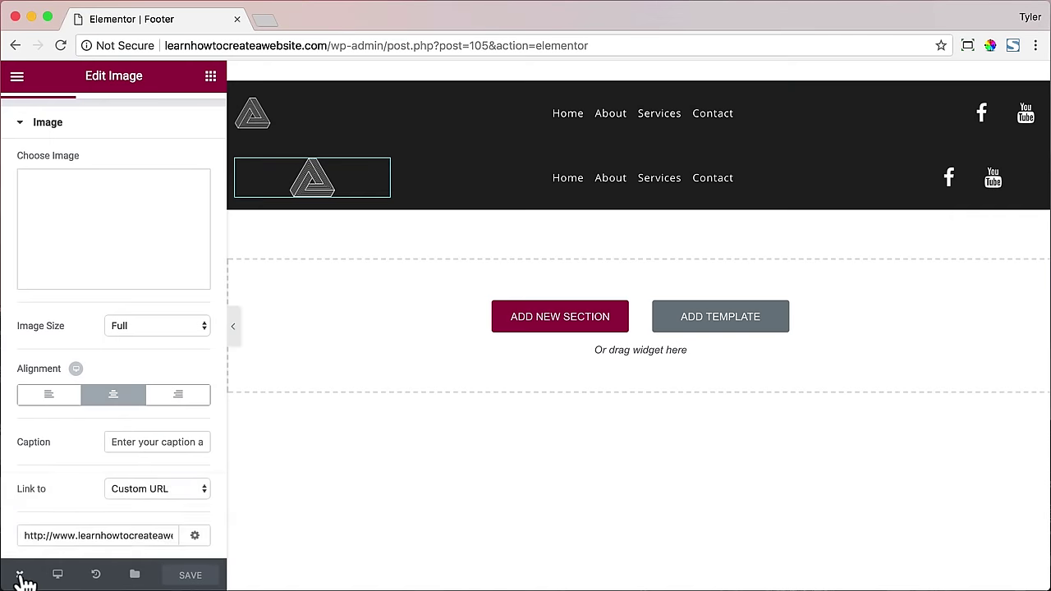
- View the saved page, scroll the home page to inspect the new footer, and close the Elementor tab
left_click(20, 574)
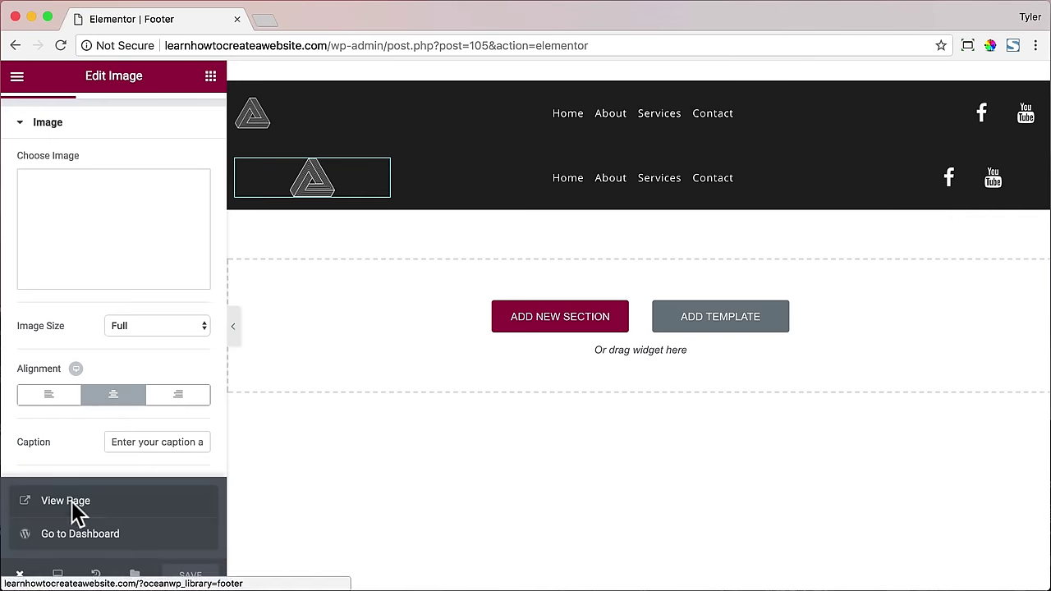
left_click(69, 501)
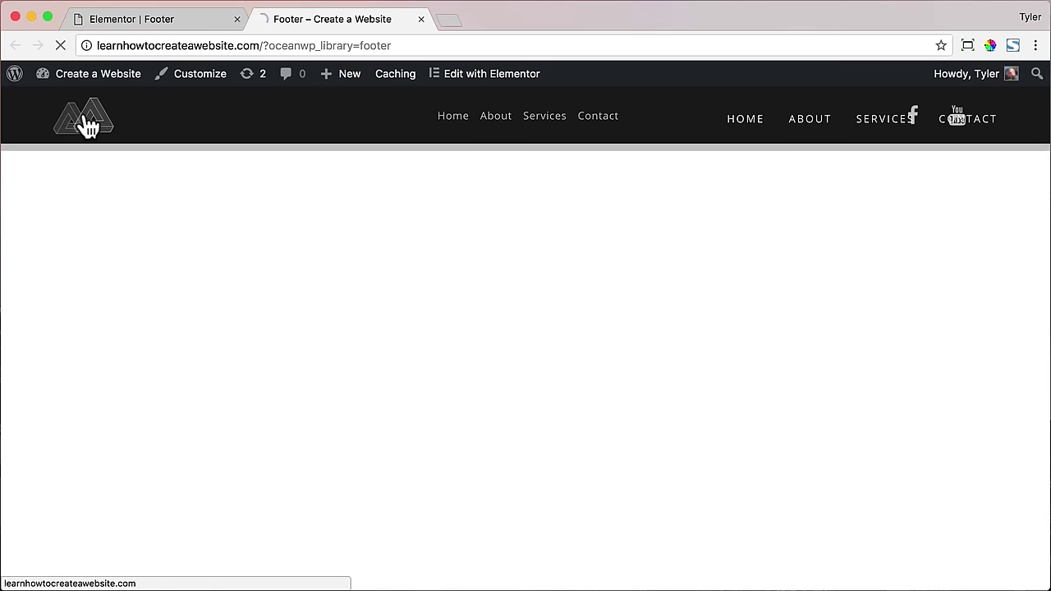
left_click(88, 124)
scroll(328, 206, "down", 10)
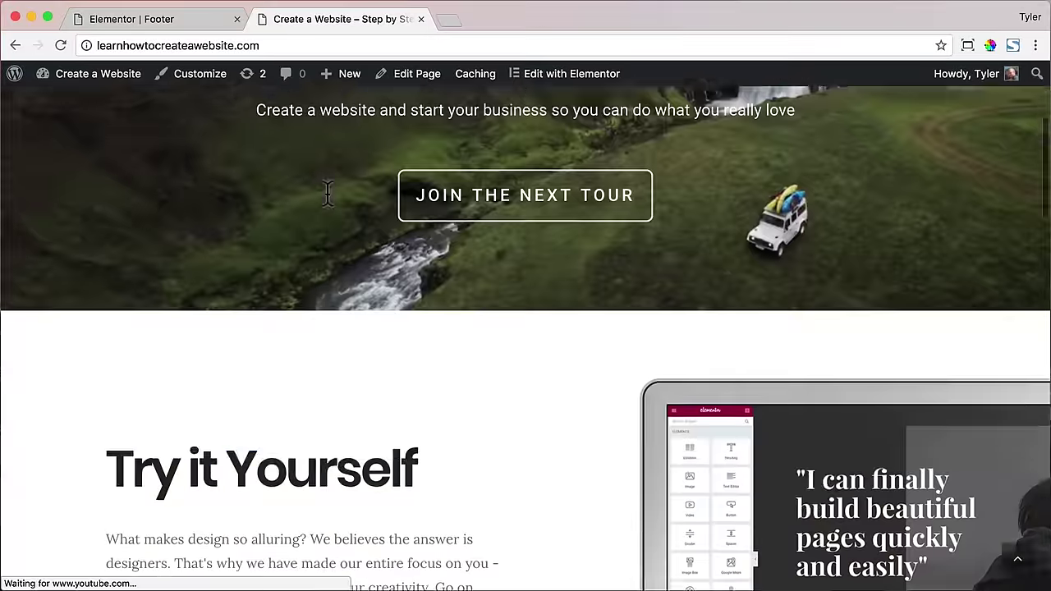
scroll(328, 206, "down", 10)
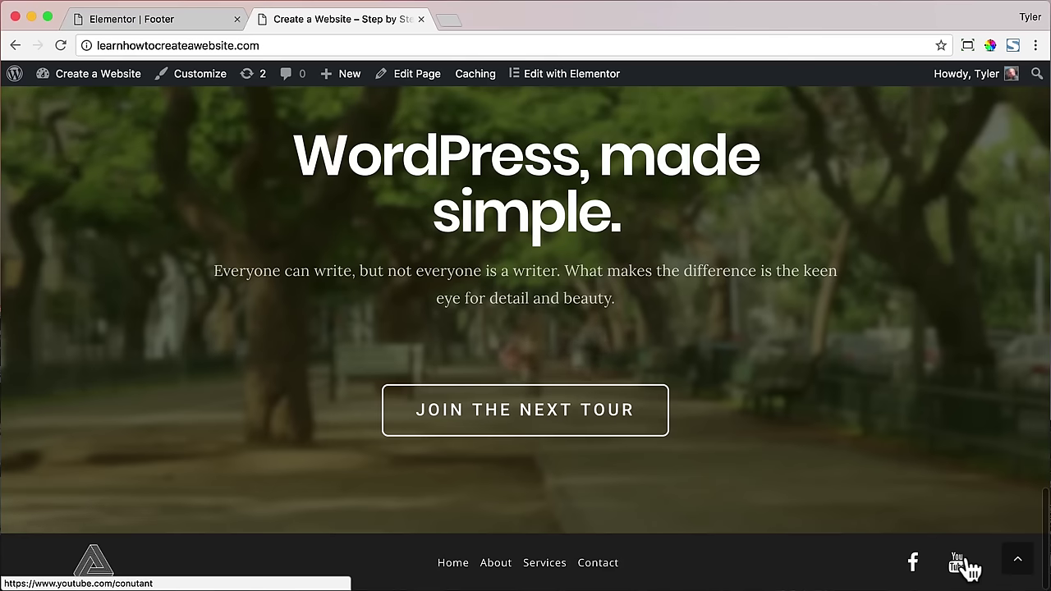
left_click(237, 19)
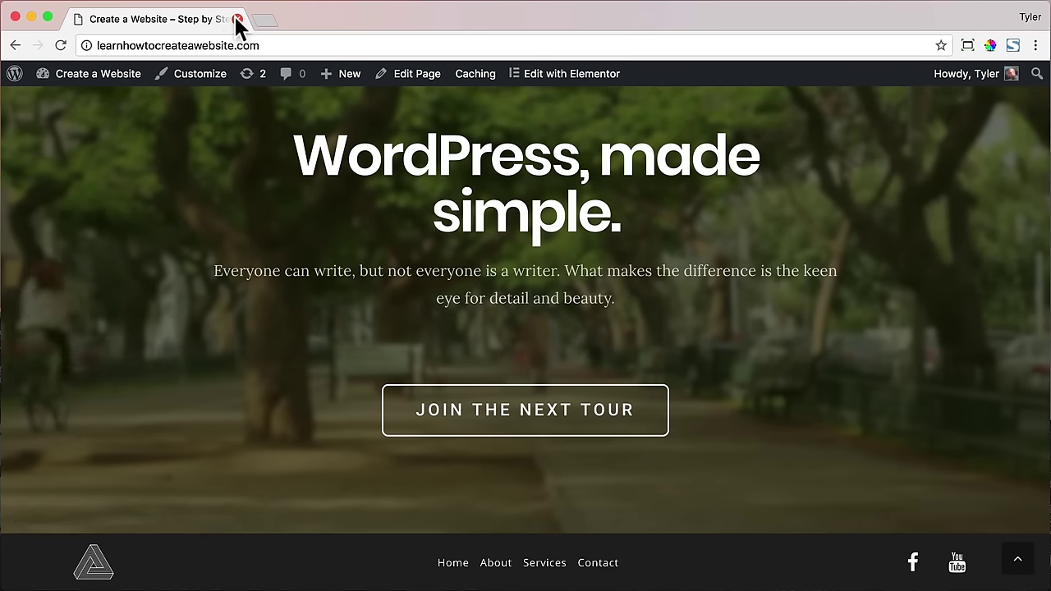
- Check the footer at phone width, restore the window to 1300×731, then open Customizer's Site Identity
left_click_drag(1044, 265, 323, 263)
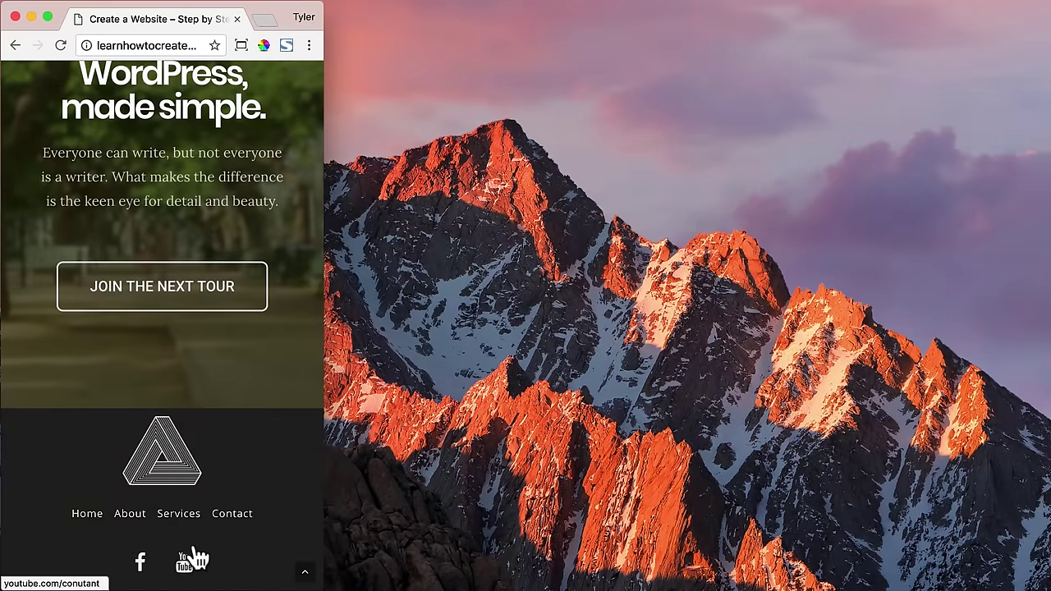
scroll(196, 492, "up", 15)
left_click(241, 45)
left_click(161, 144)
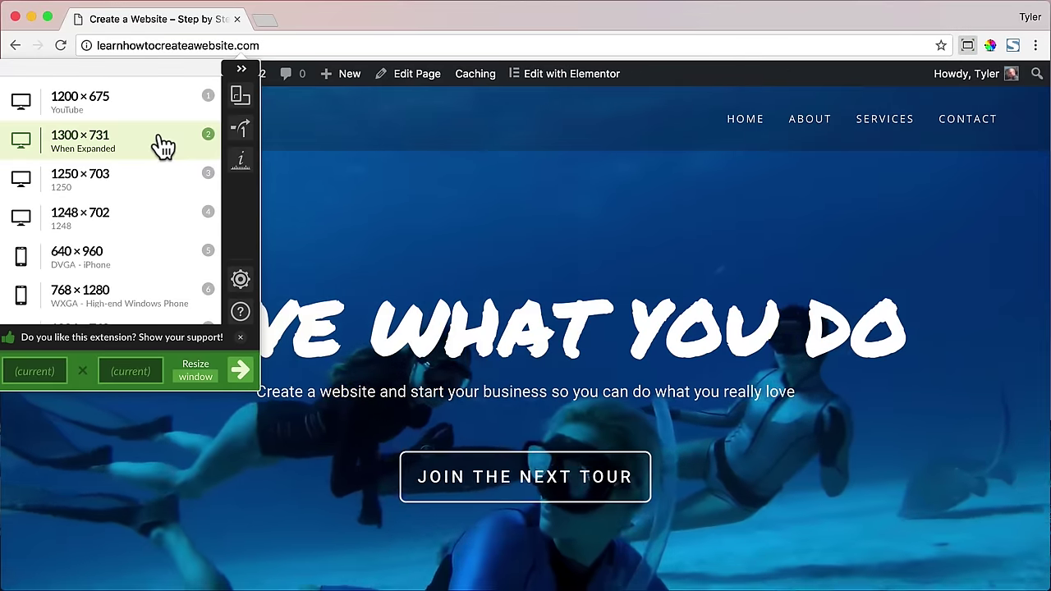
left_click(394, 169)
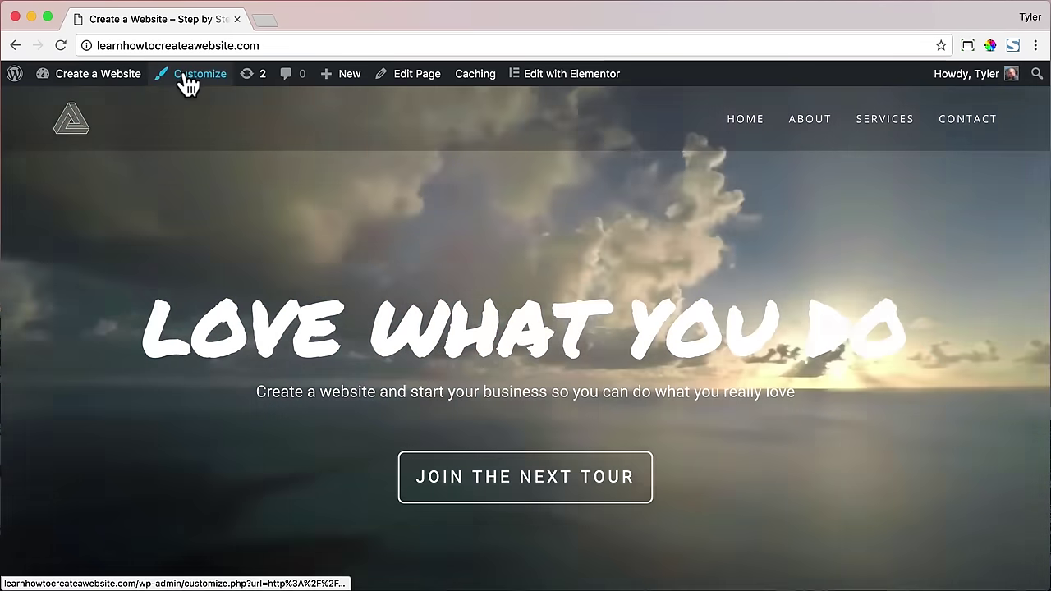
left_click(185, 75)
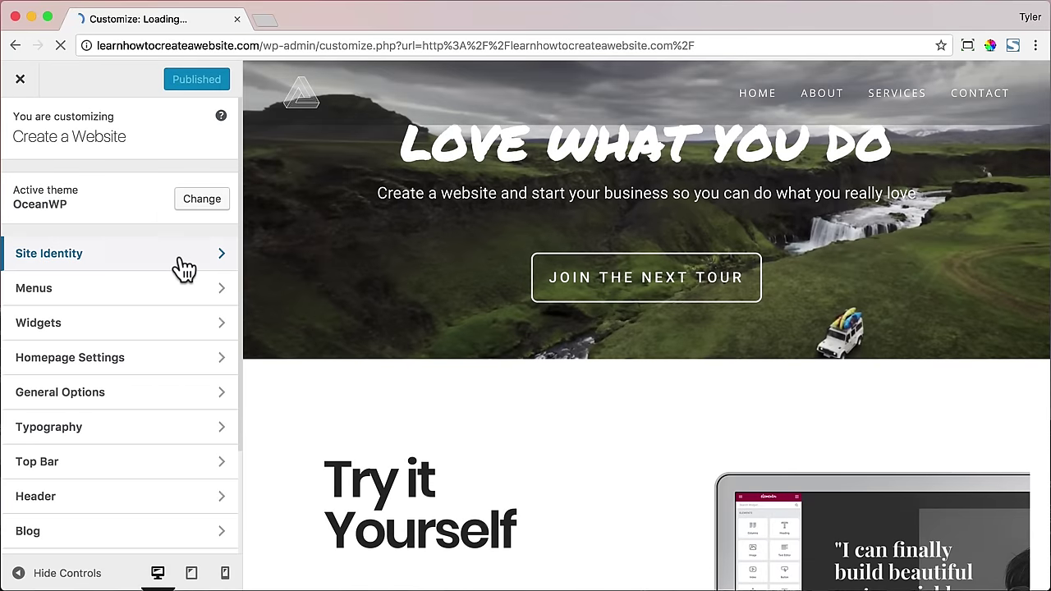
left_click(174, 261)
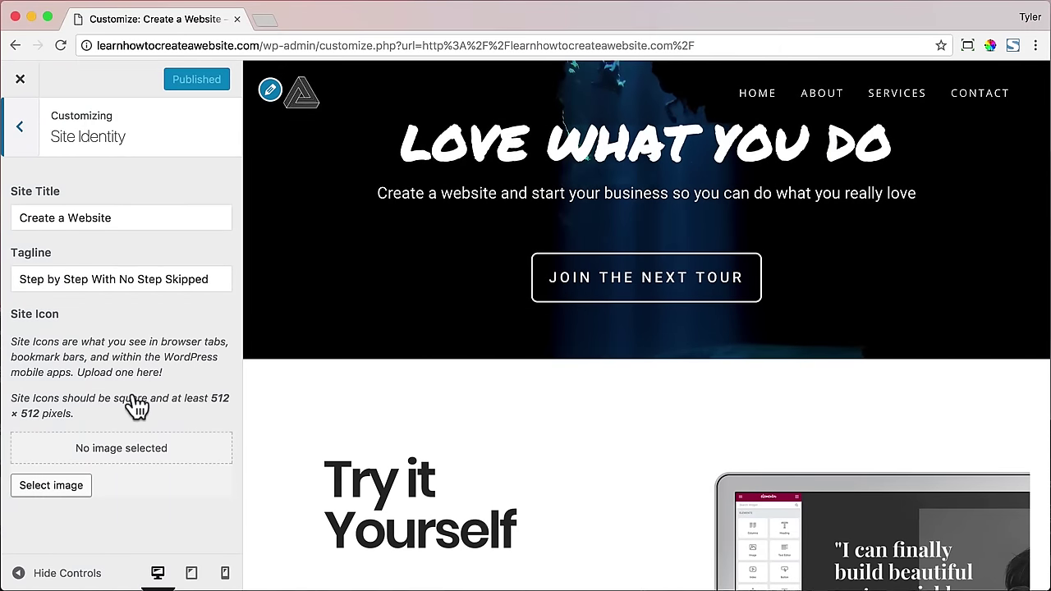
- Load the logomakr.com free logo maker in a new Chrome tab
left_click(266, 22)
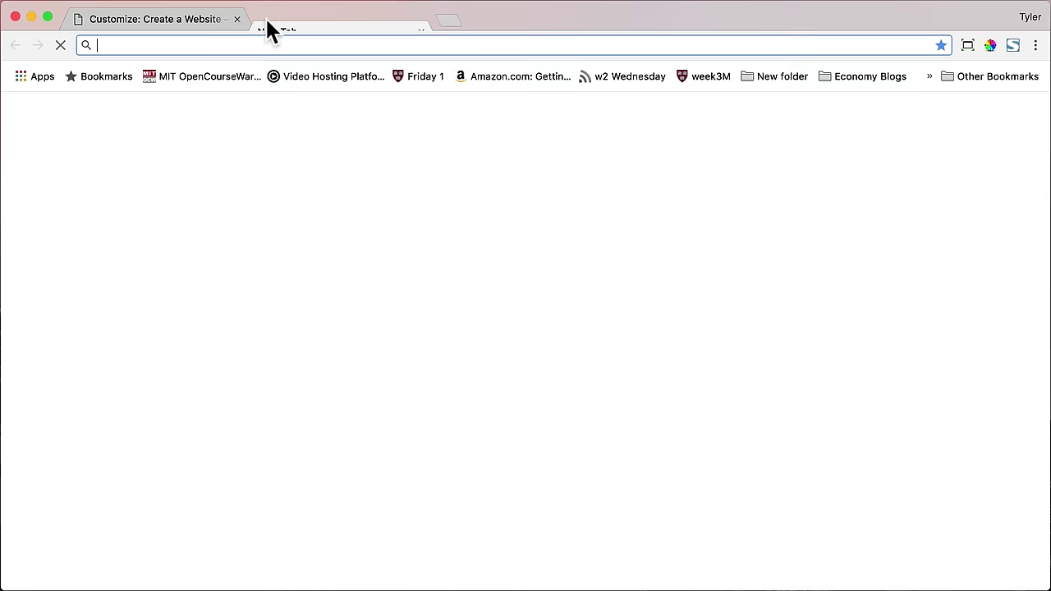
type("logo")
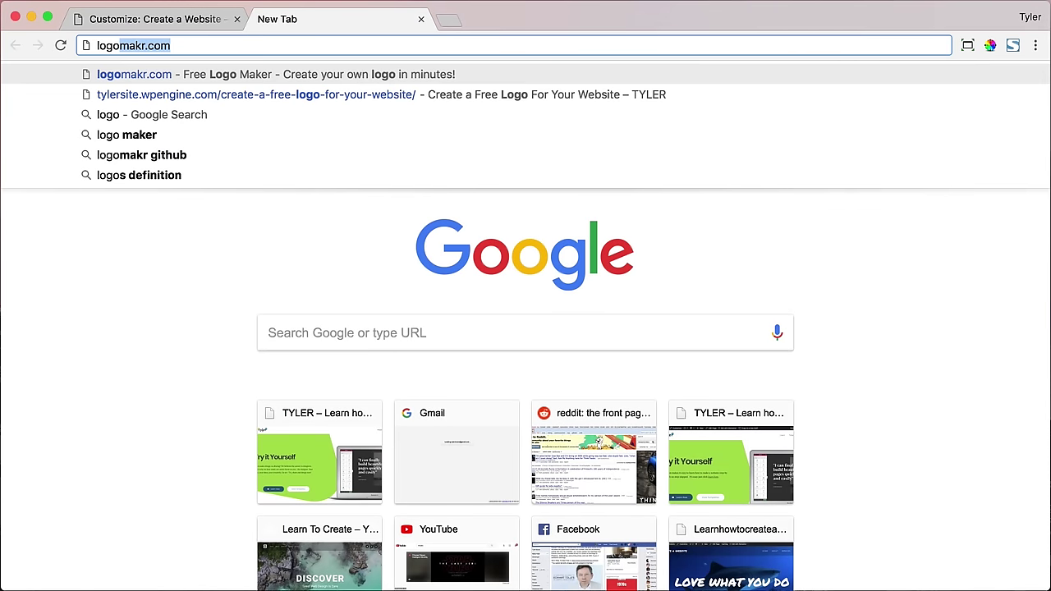
type("makr.com")
key("Return")
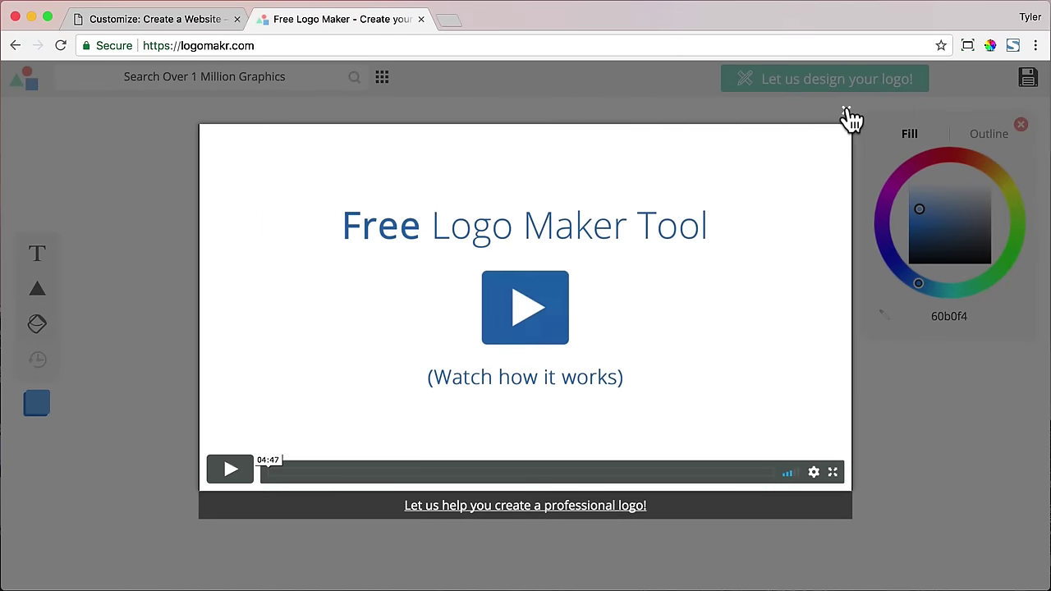
- Dismiss the intro video and search the graphics for 'triangle'
left_click(846, 114)
left_click(188, 77)
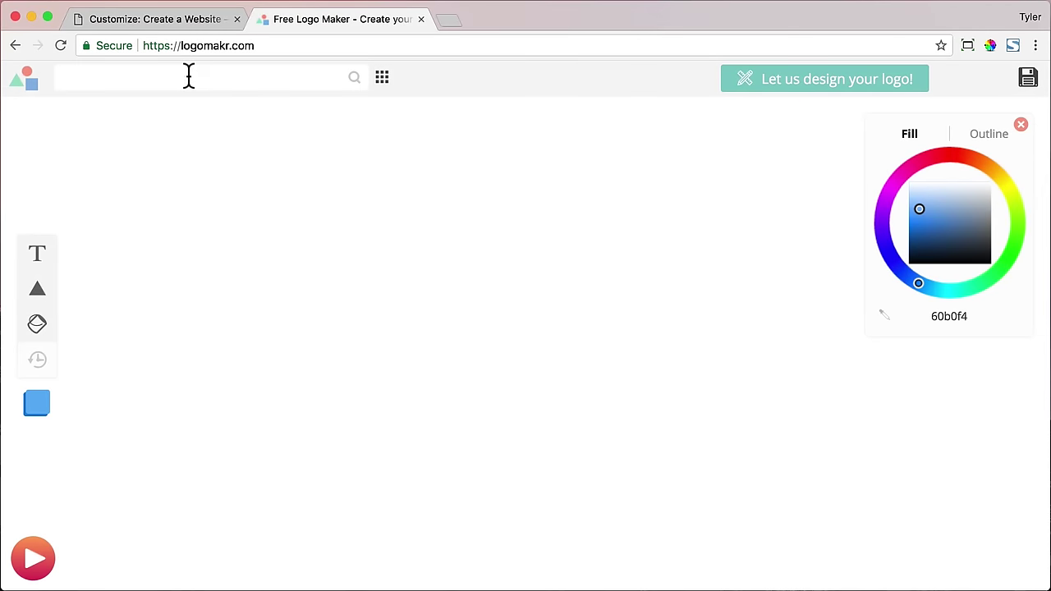
type("triangle")
key("Return")
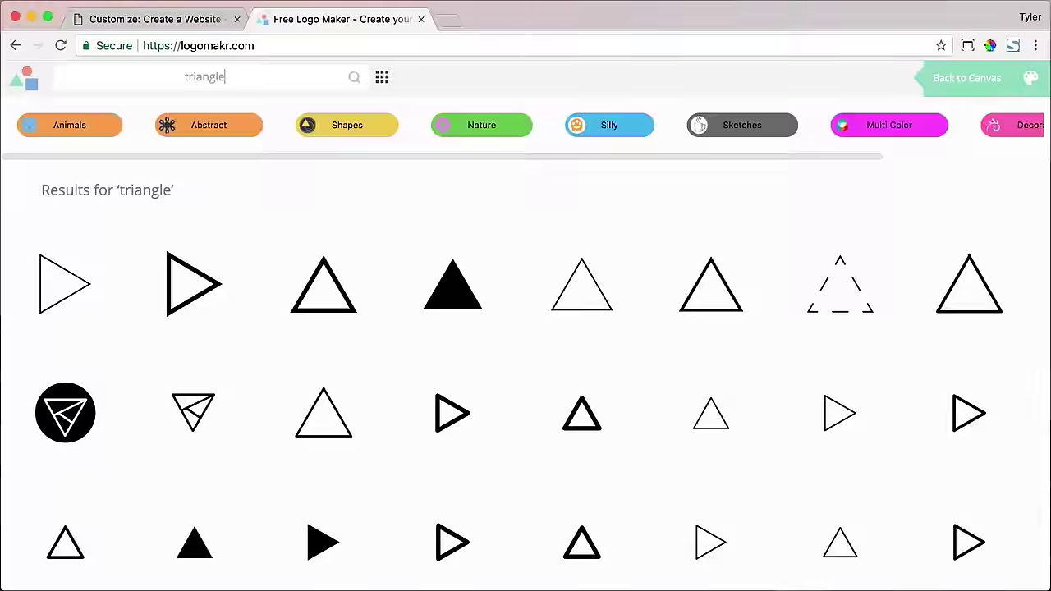
scroll(430, 312, "down", 10)
scroll(429, 319, "down", 10)
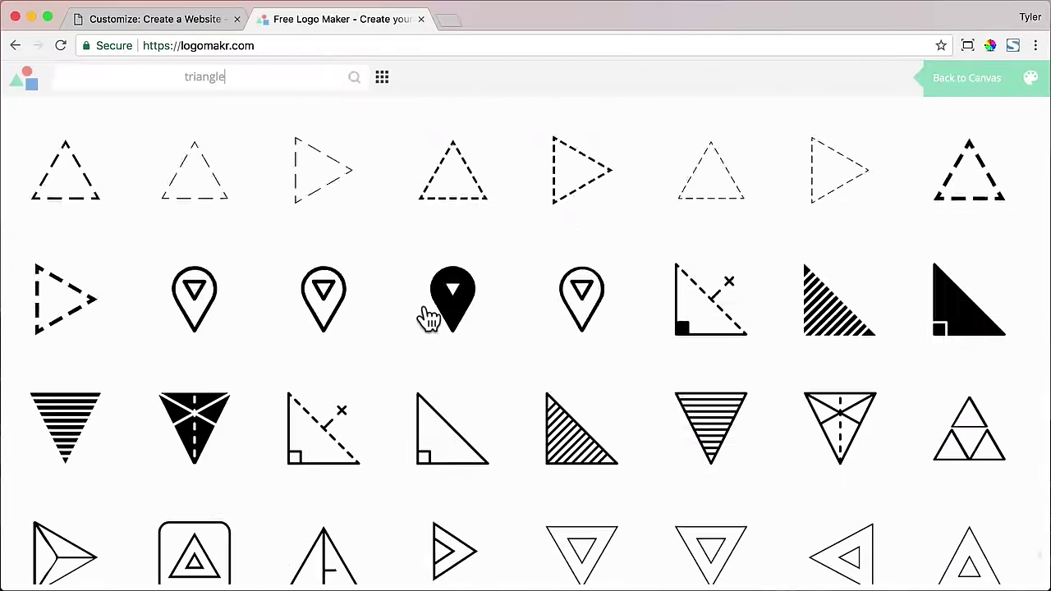
- Add the striped Penrose triangle, enlarge it, and centre it on the canvas
left_click(429, 317)
left_click_drag(569, 336, 465, 285)
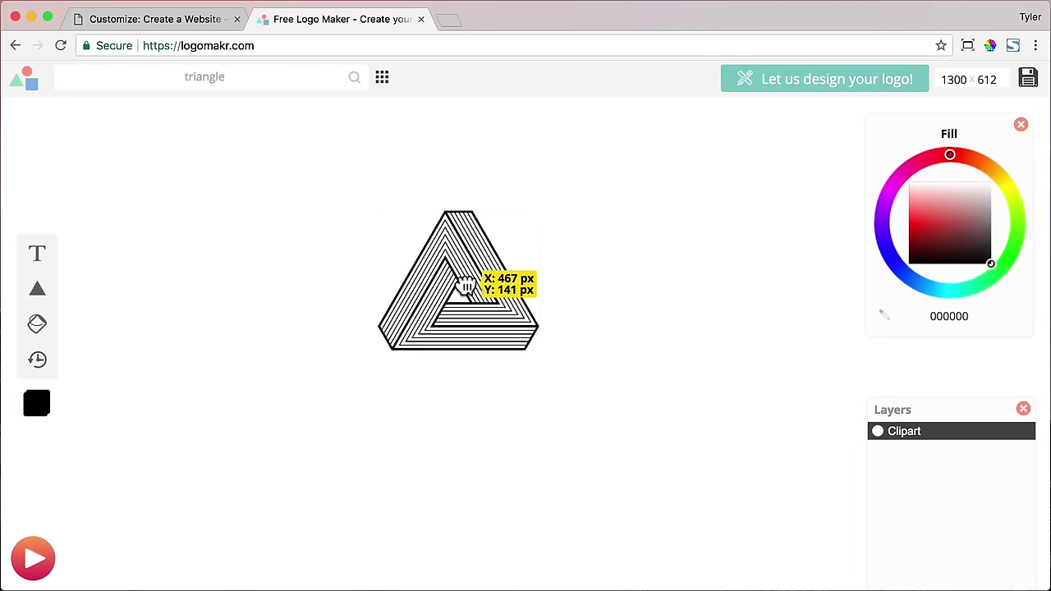
left_click_drag(539, 350, 534, 325)
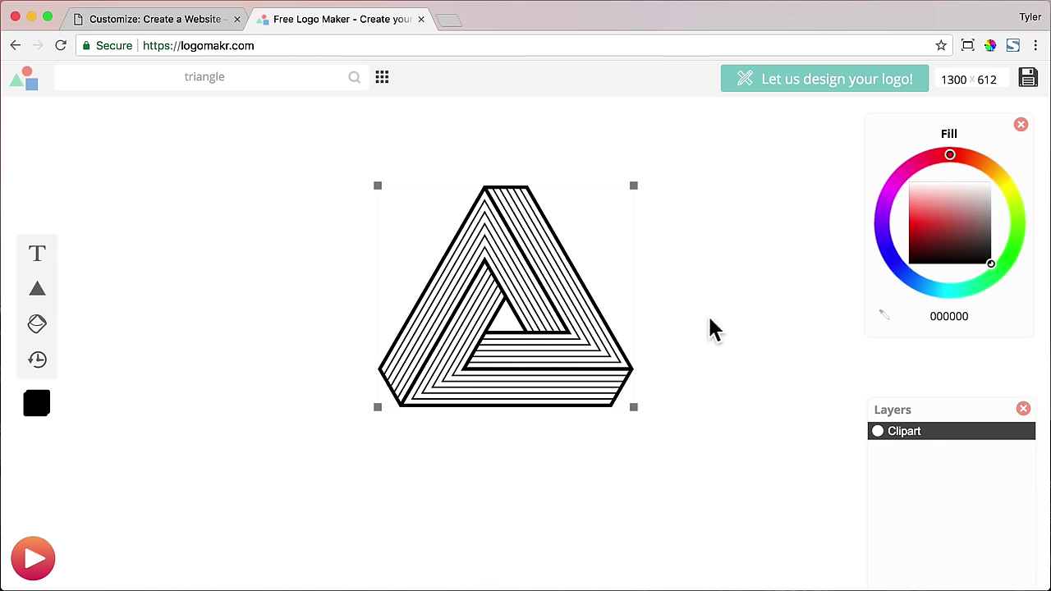
left_click_drag(967, 418, 860, 406)
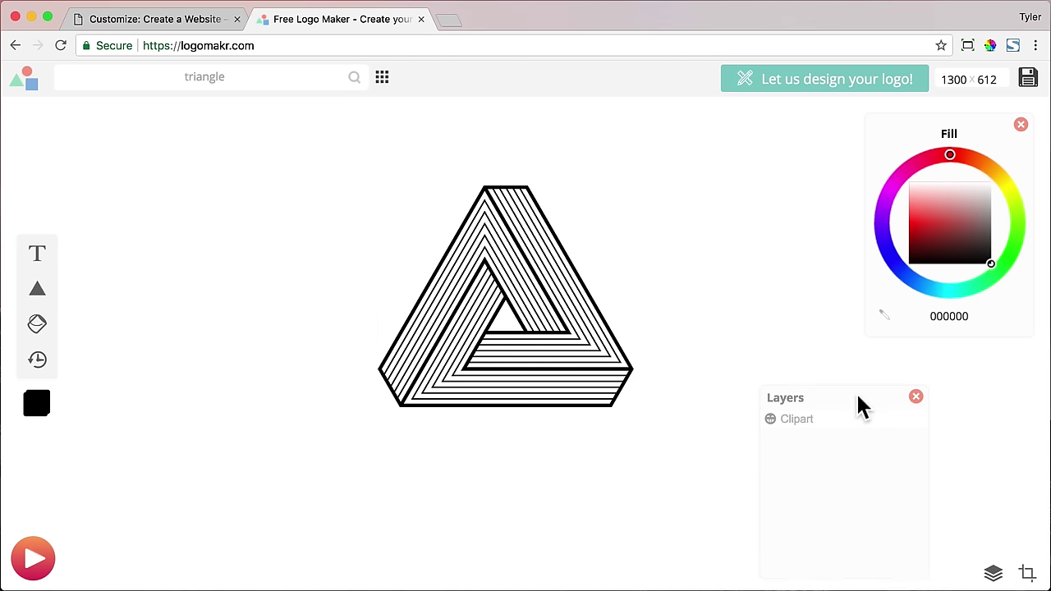
- Crop the Logomakr canvas to a 512 × 512 square centered on the triangle
left_click(1026, 573)
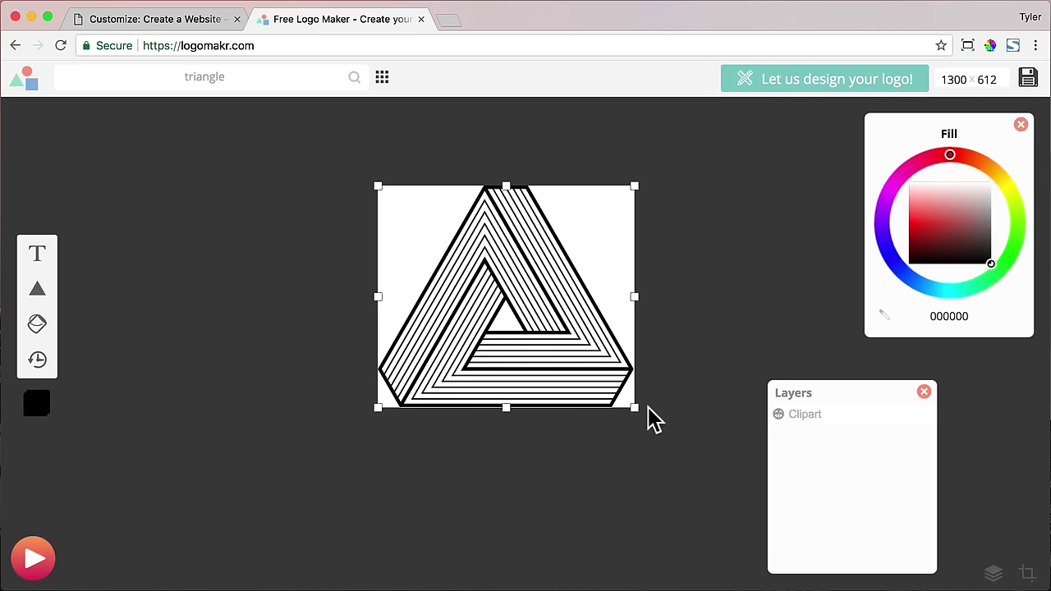
left_click_drag(637, 413, 590, 441)
left_click_drag(640, 464, 728, 497)
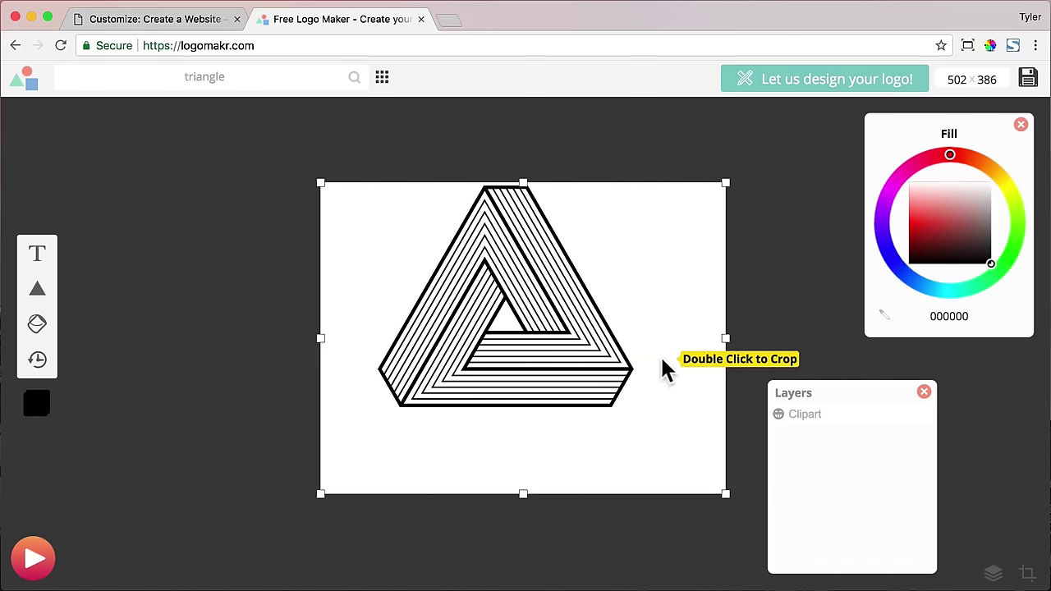
left_click_drag(664, 369, 572, 343)
left_click(221, 19)
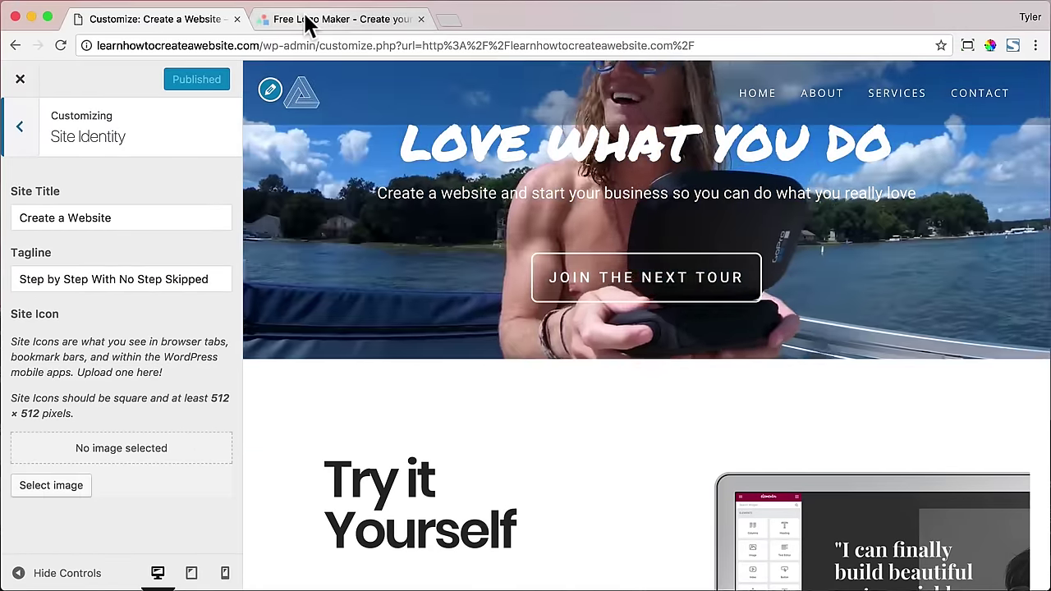
left_click(305, 21)
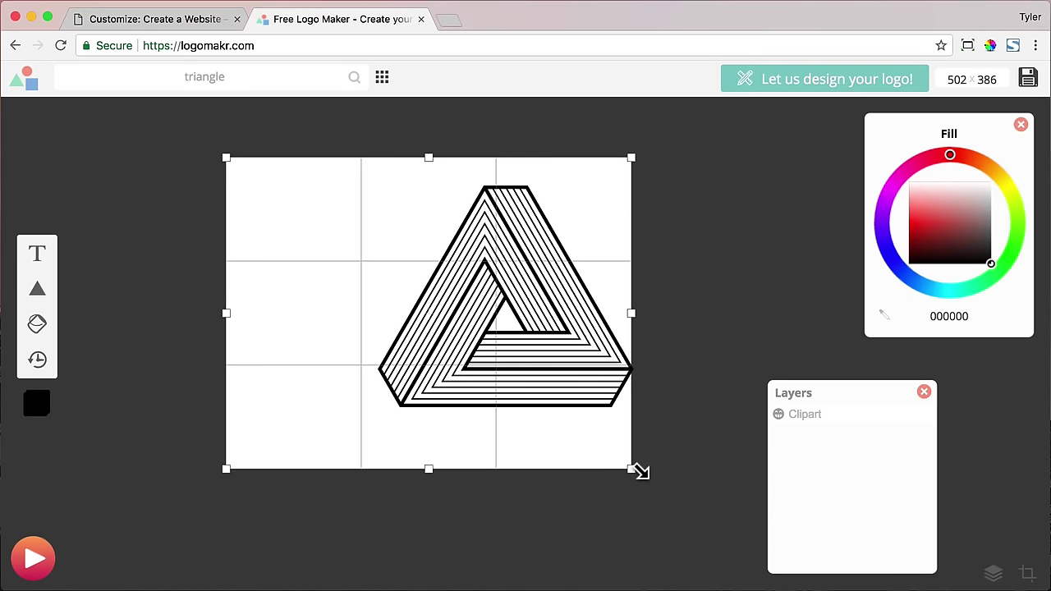
left_click_drag(640, 471, 647, 471)
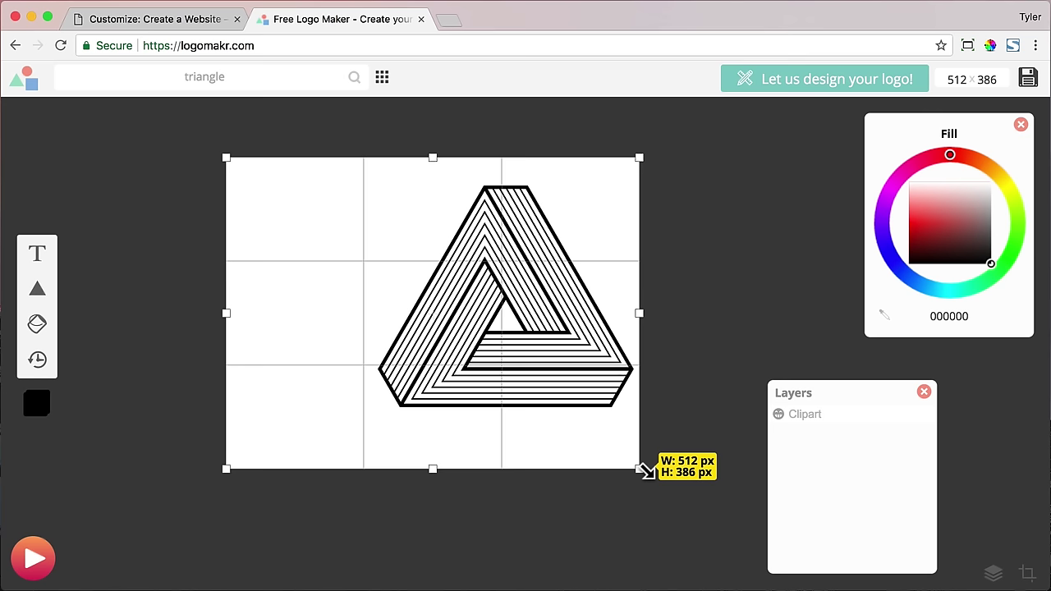
left_click_drag(435, 470, 436, 570)
left_click_drag(540, 316, 605, 260)
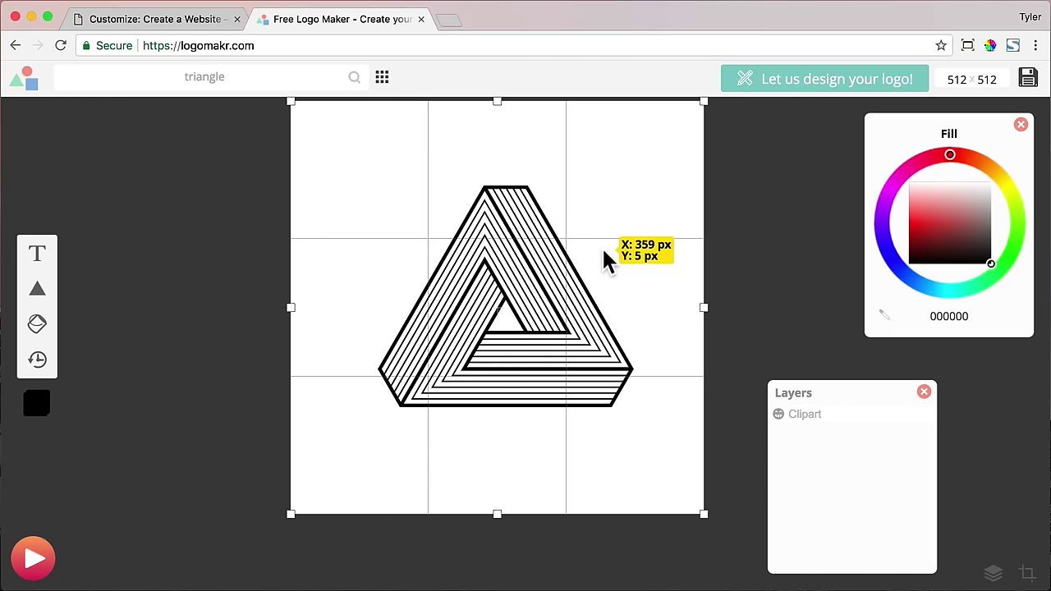
double_click(555, 279)
- Enlarge the striped triangle to fill the canvas and center it
left_click_drag(663, 220, 735, 158)
left_click_drag(402, 448, 328, 490)
left_click_drag(510, 415, 513, 403)
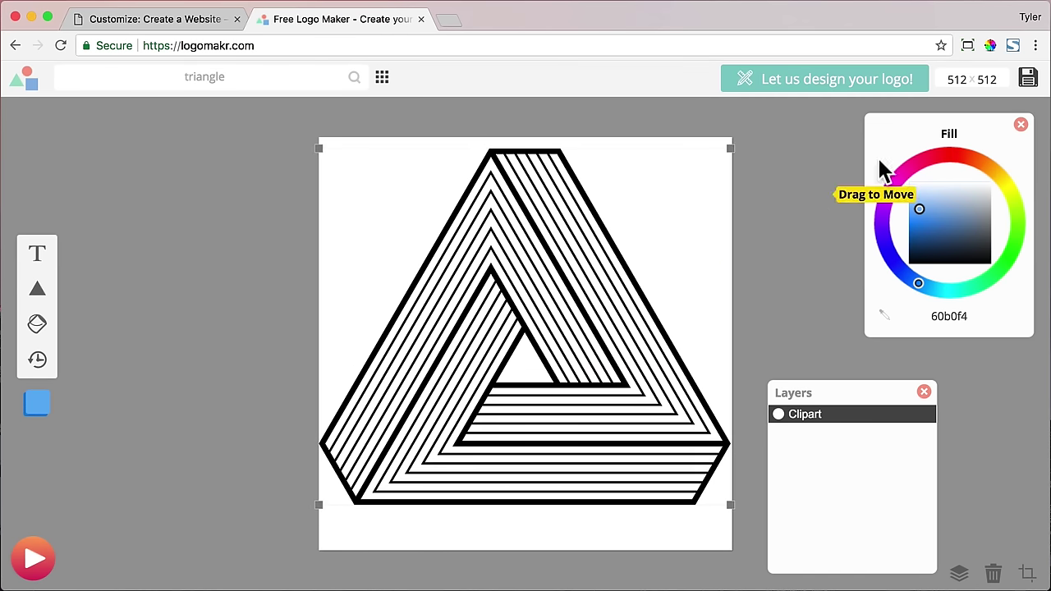
- Download the free square triangle logo as favicon.png and close the Logomakr tab
left_click(1028, 89)
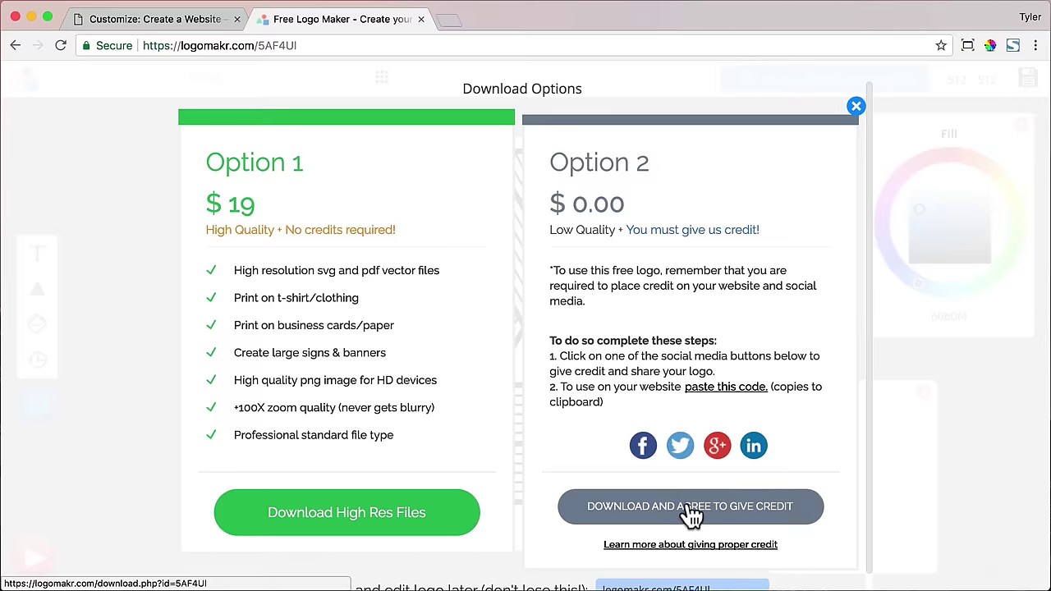
left_click(689, 506)
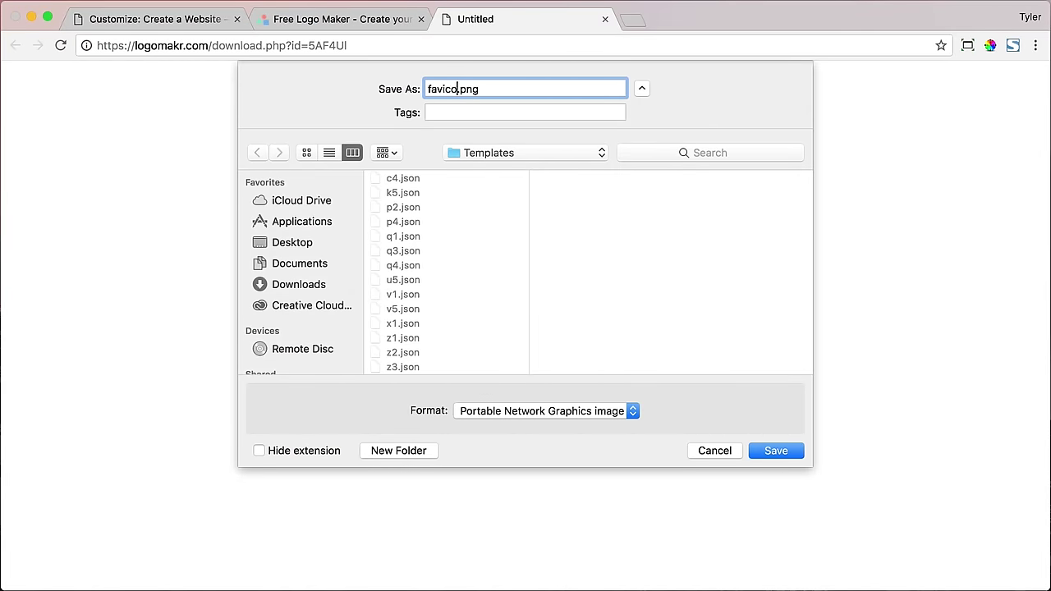
key("Return")
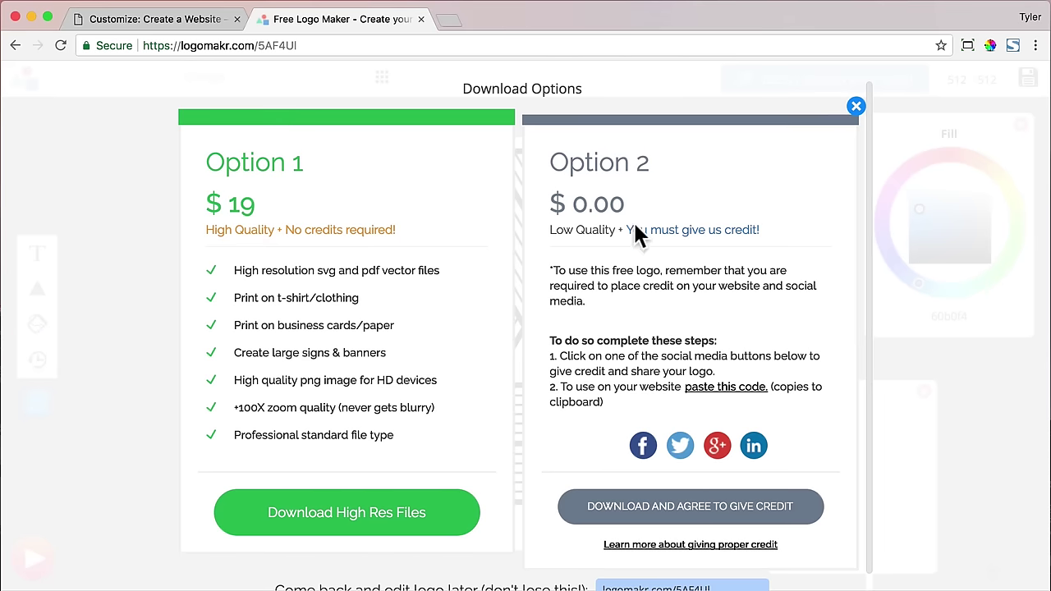
left_click(411, 18)
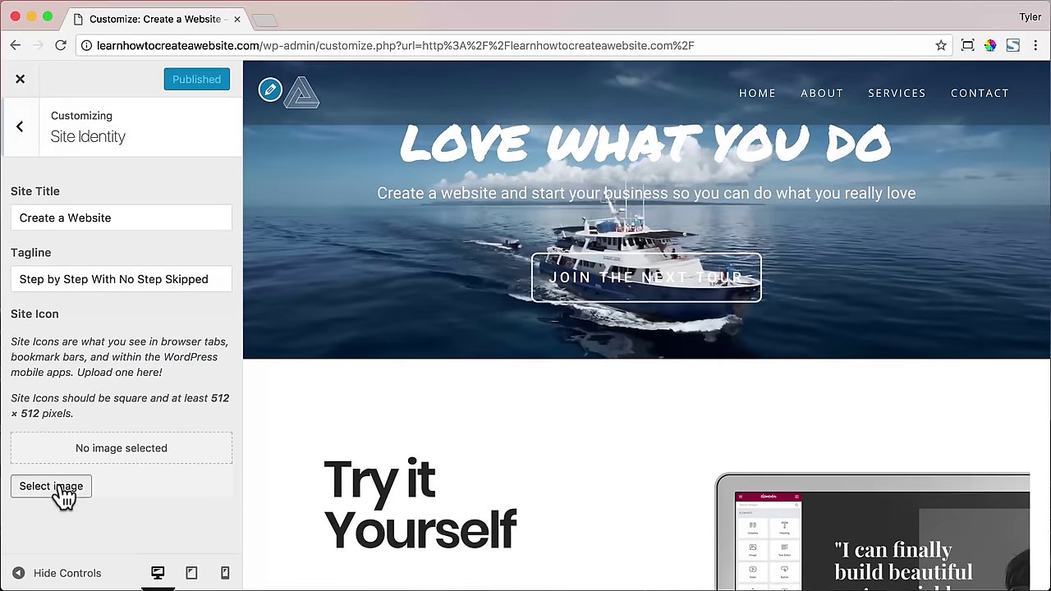
- Upload favicon.png to the media library from the Site Icon image picker
left_click(61, 490)
left_click(82, 141)
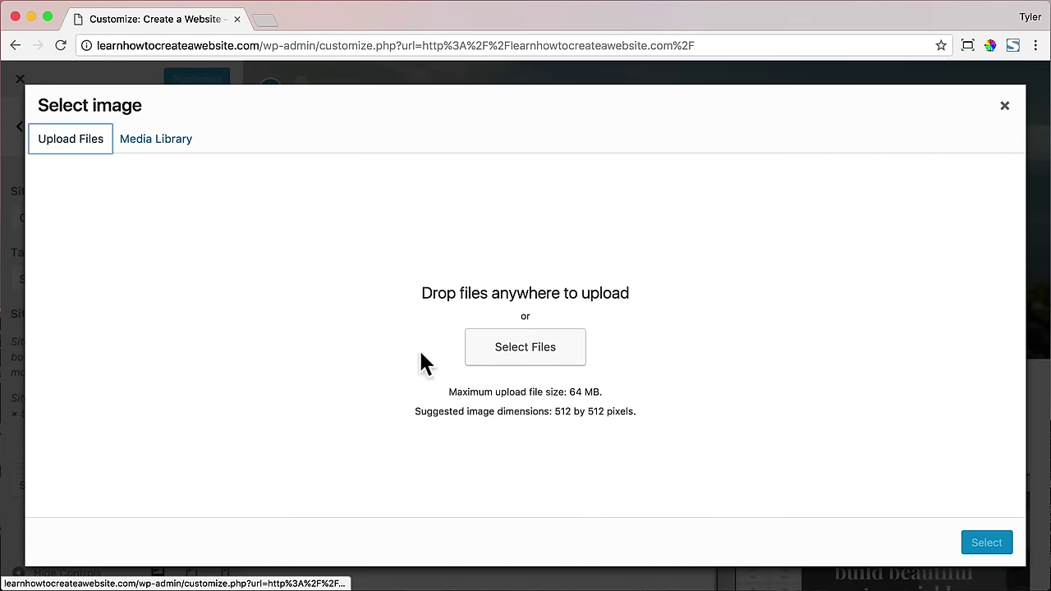
left_click(525, 348)
left_click(257, 121)
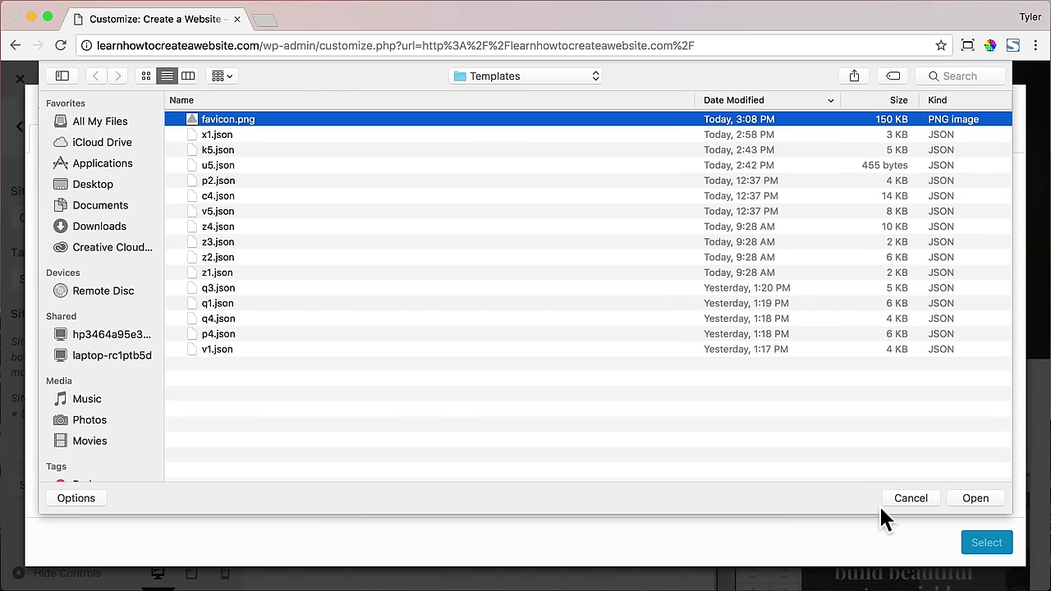
left_click(986, 498)
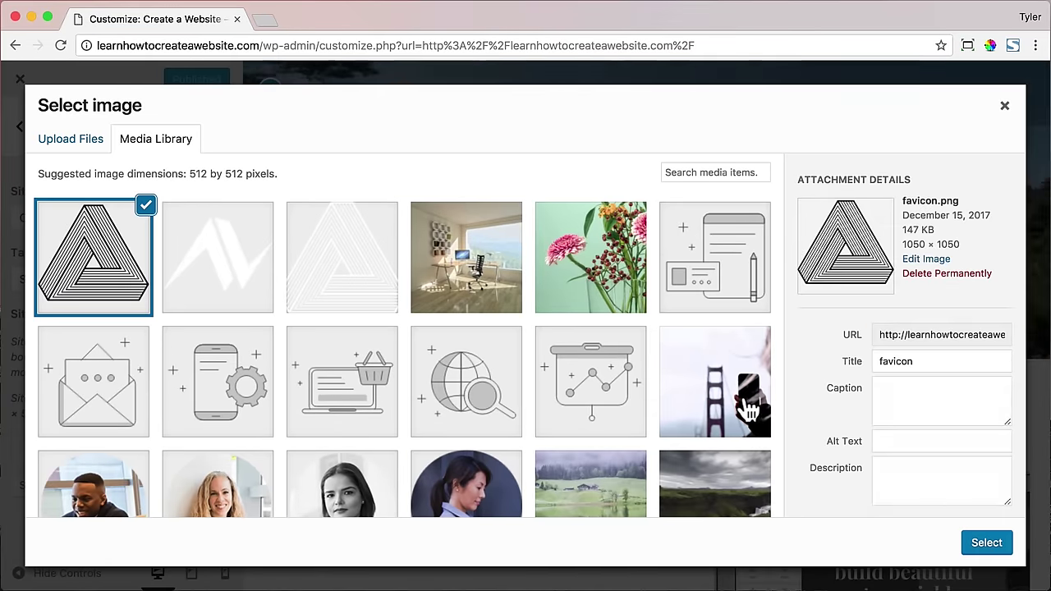
- Crop and set the triangle as the site icon, publish, and close the Customizer
left_click(1000, 549)
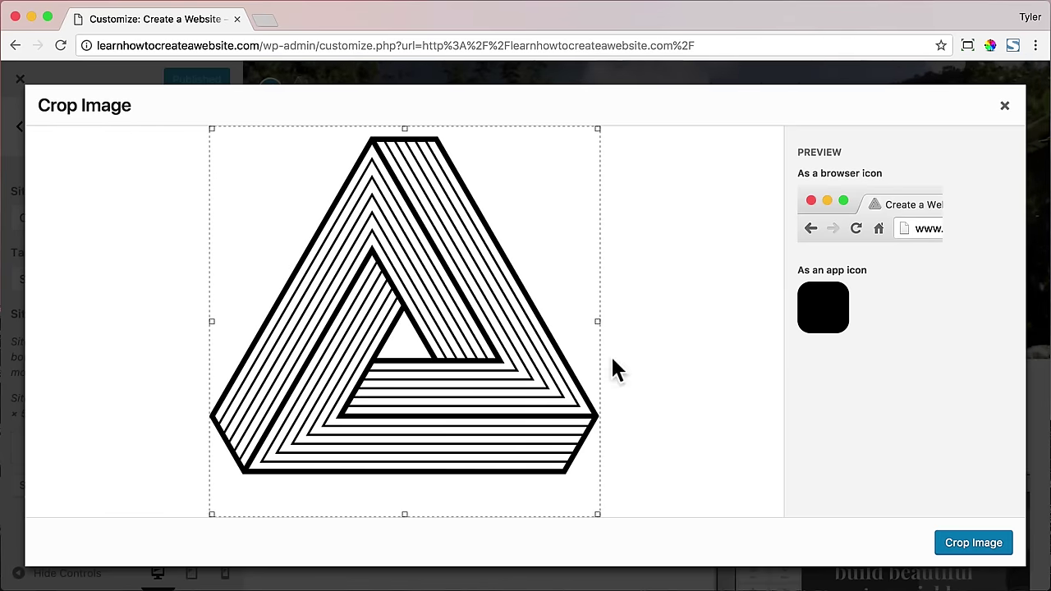
left_click(977, 545)
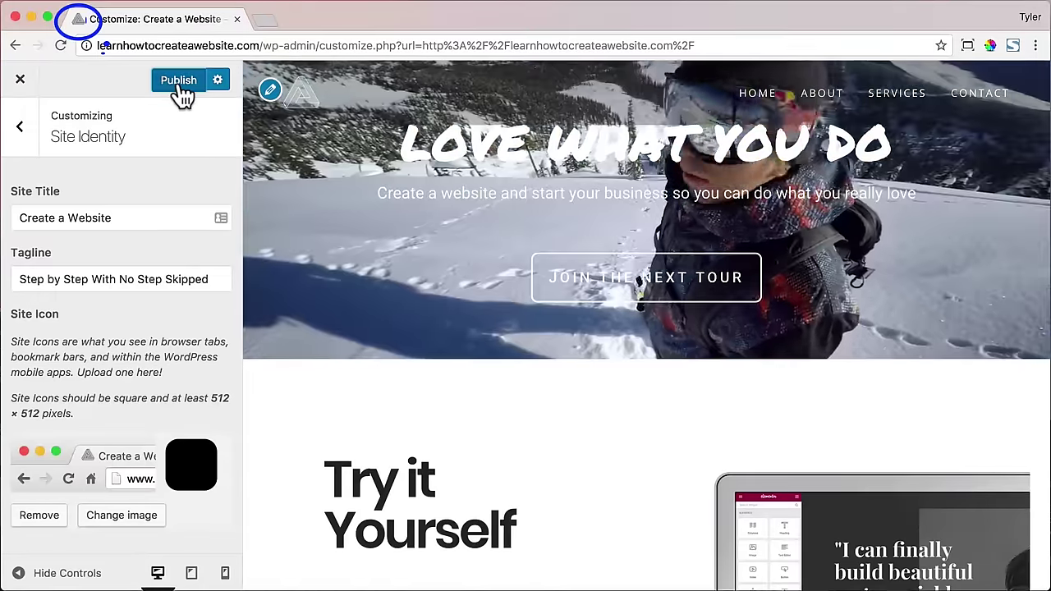
left_click(177, 80)
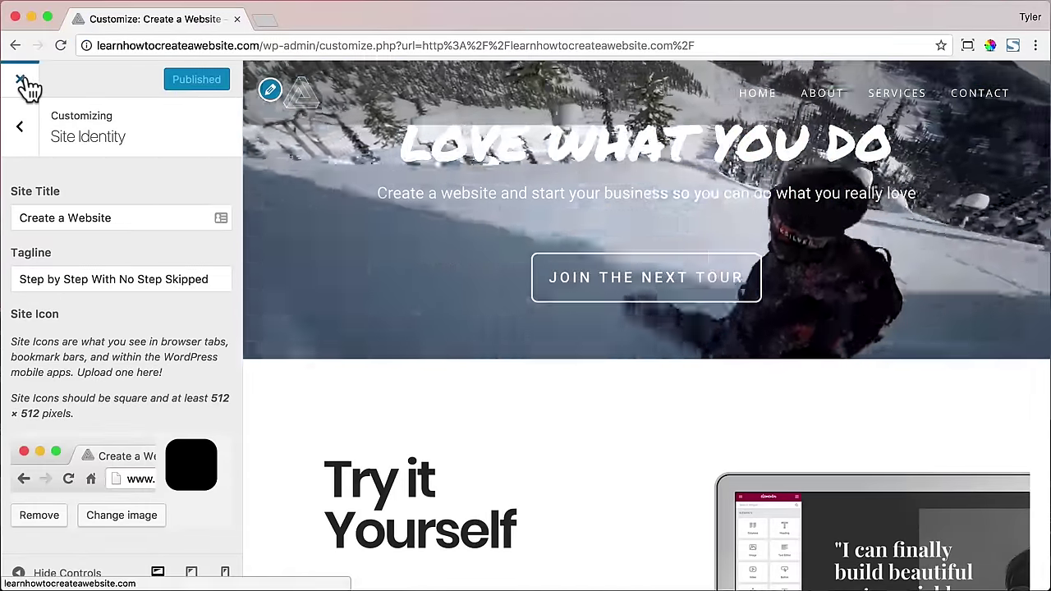
left_click(19, 80)
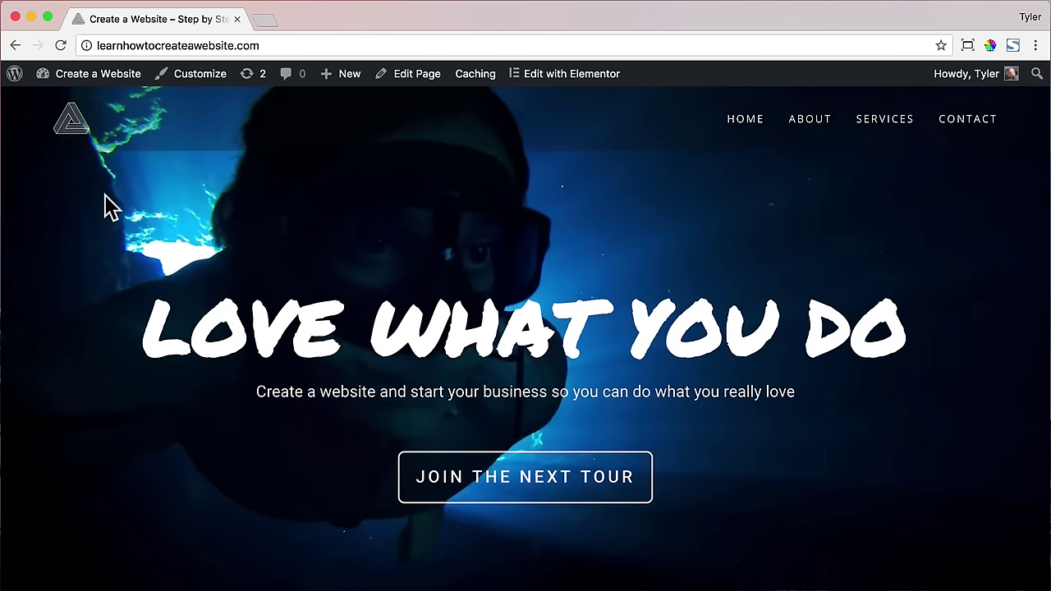
- Scroll through the live home page to review it
scroll(209, 187, "down", 3)
scroll(210, 187, "down", 20)
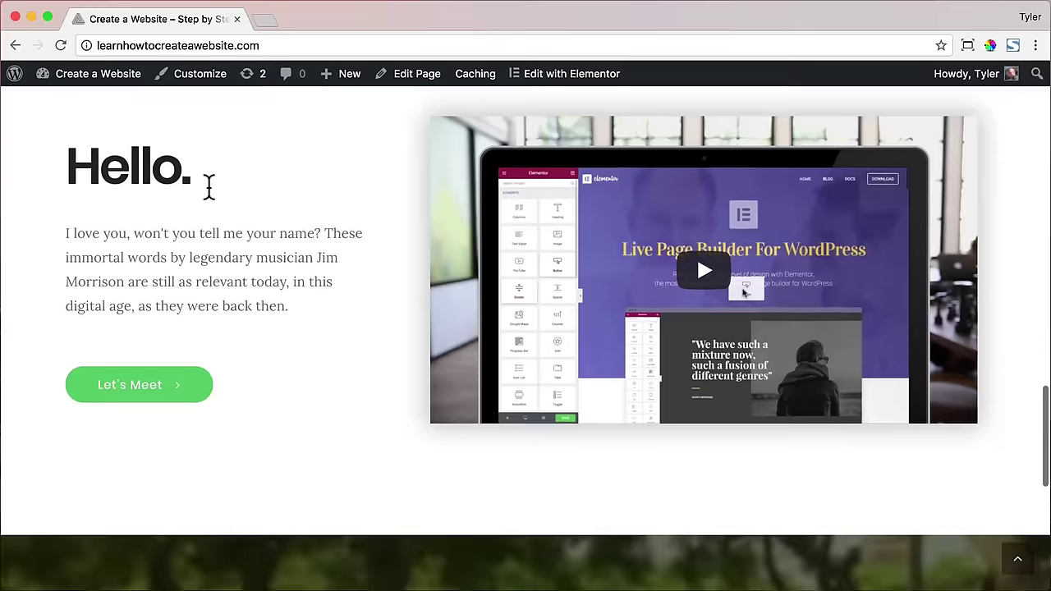
scroll(207, 186, "up", 10)
scroll(207, 186, "up", 15)
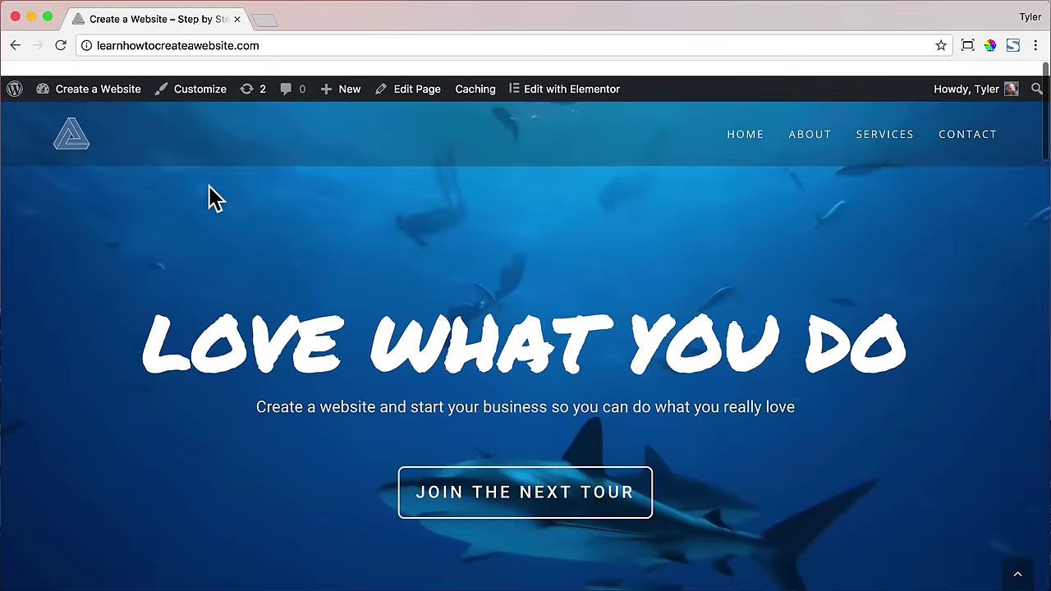
- Open the About page and scroll through its content
left_click(510, 483)
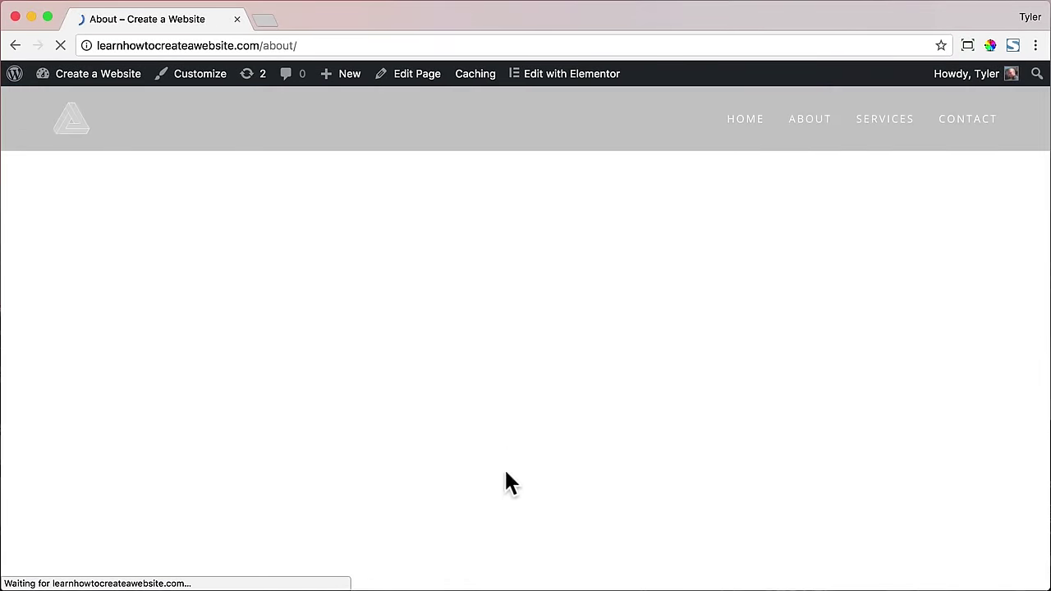
scroll(494, 414, "down", 5)
scroll(496, 419, "down", 10)
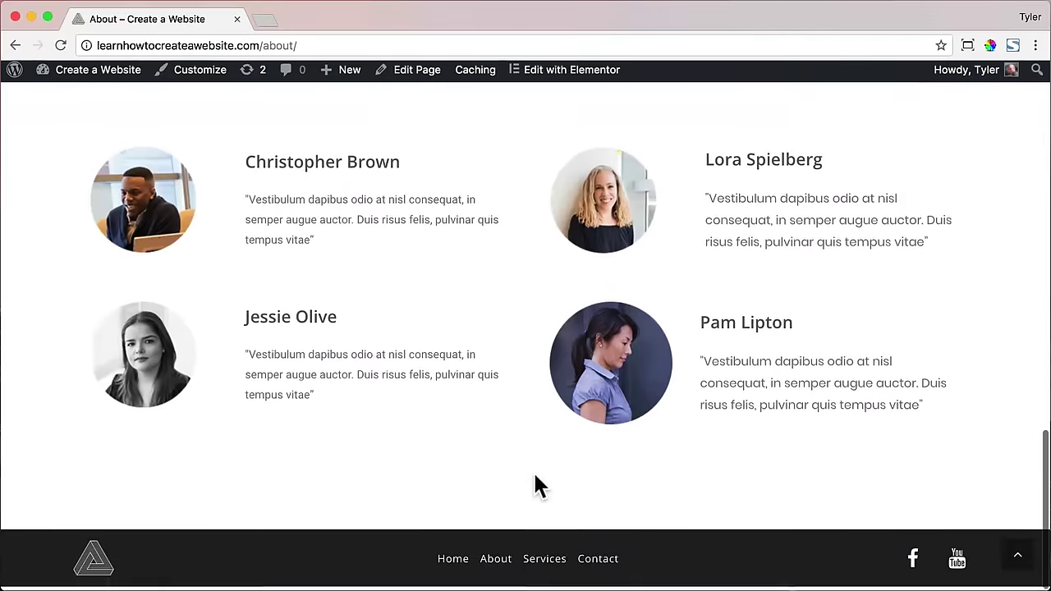
- Open the Services page and scroll through its sections
left_click(544, 558)
scroll(514, 410, "down", 15)
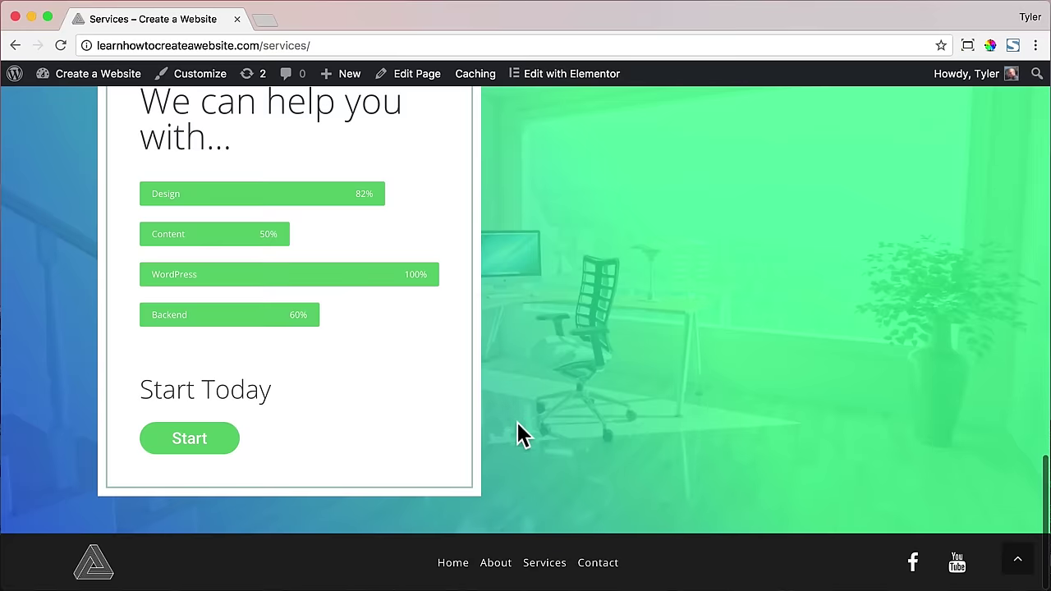
scroll(523, 416, "up", 2)
scroll(492, 427, "down", 2)
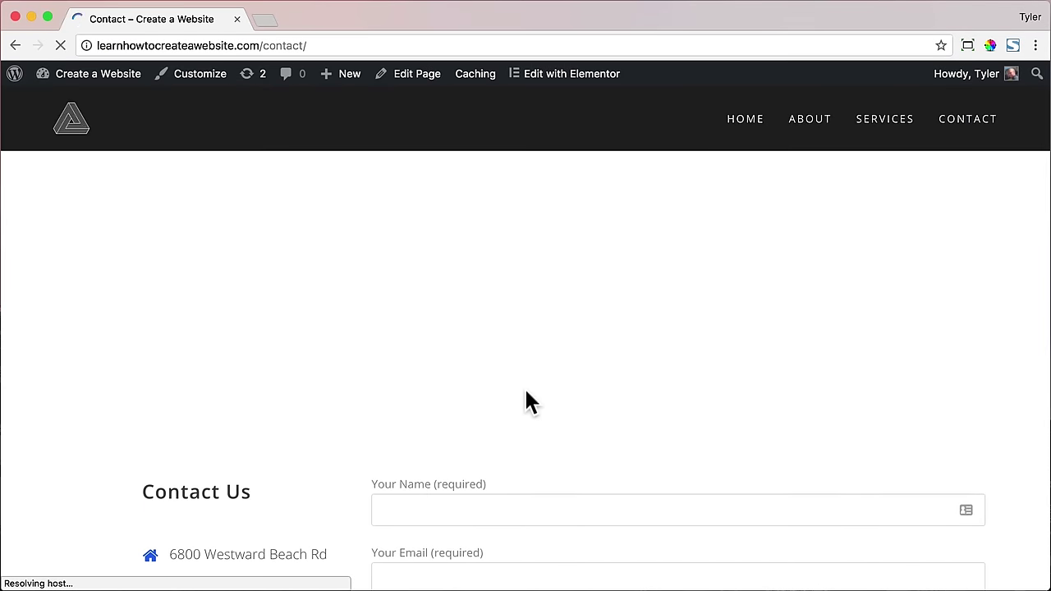
scroll(525, 398, "down", 10)
scroll(525, 398, "up", 10)
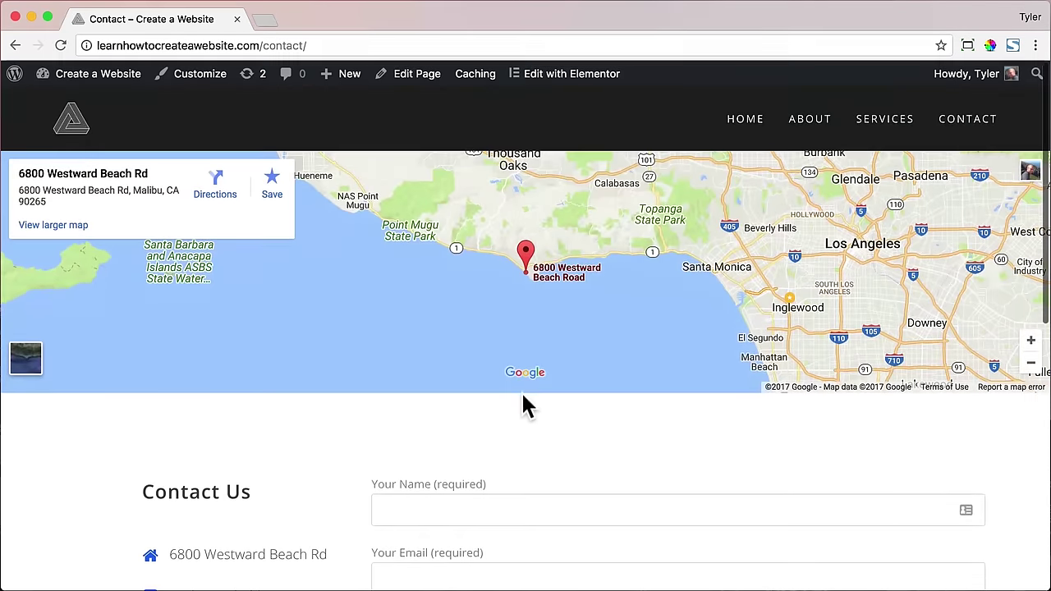
scroll(509, 402, "down", 10)
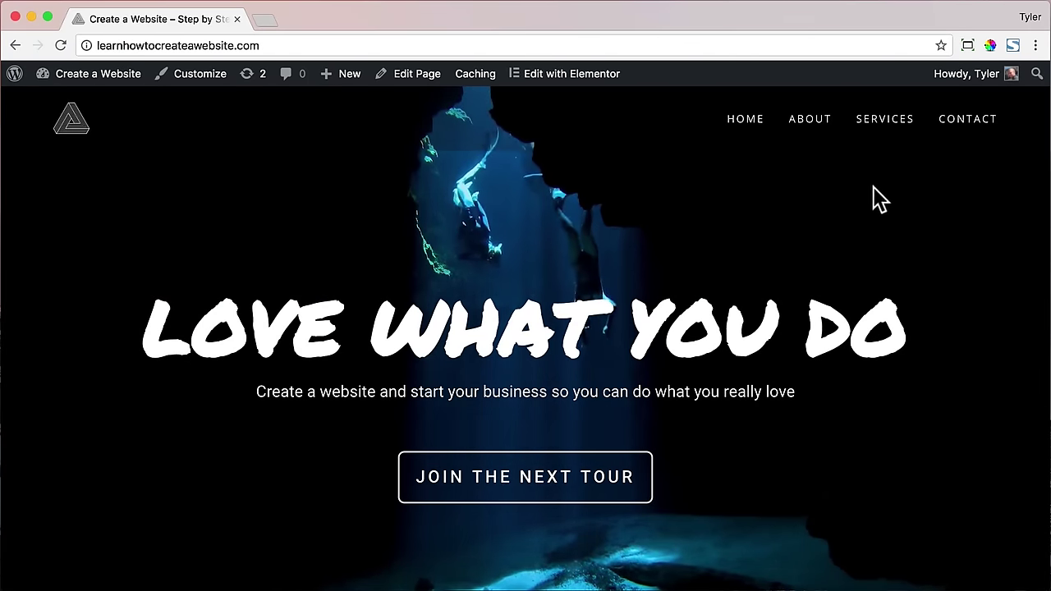
- Log out from the Howdy menu and load the home page without the wp-login path
mouse_move(971, 82)
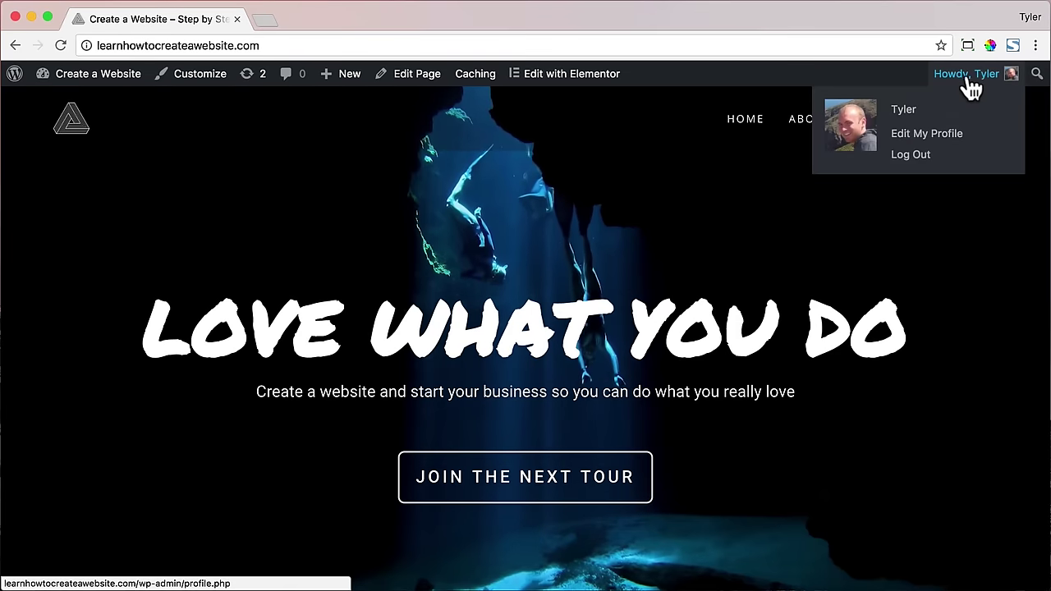
left_click(927, 159)
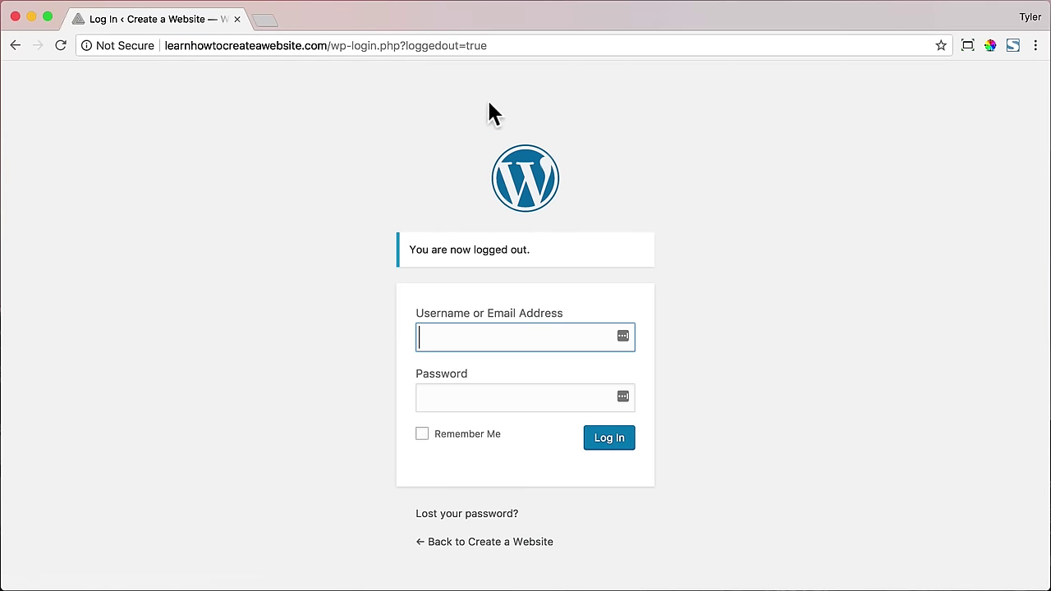
left_click_drag(331, 46, 356, 46)
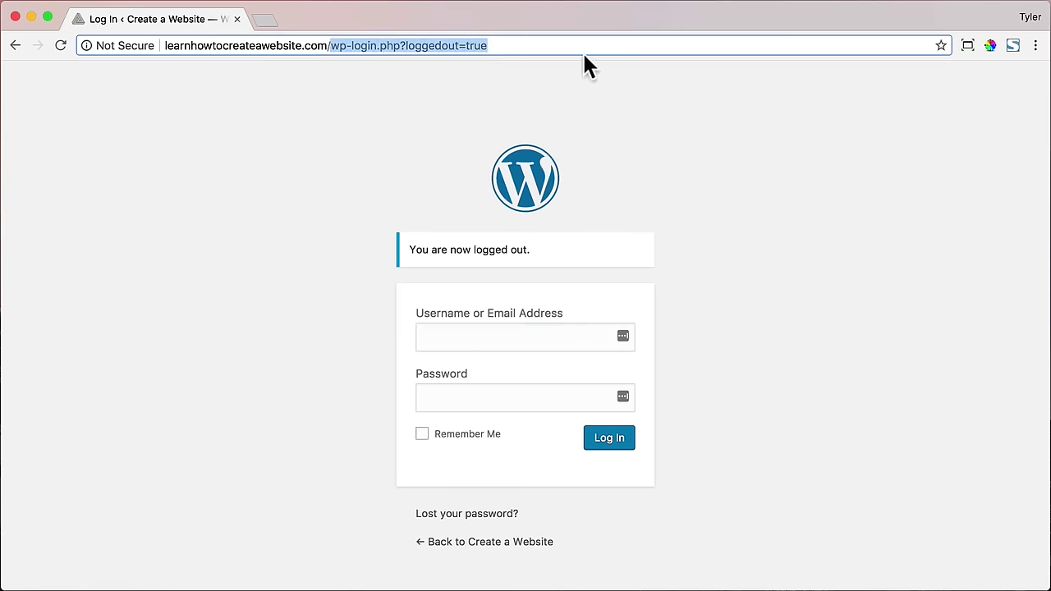
key("BackSpace")
key("Return")
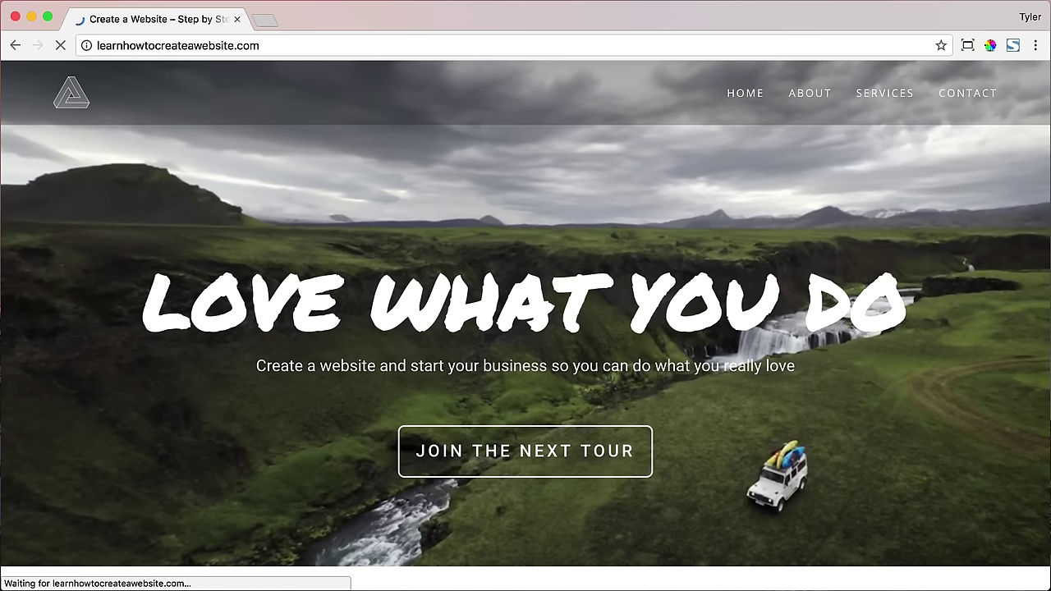